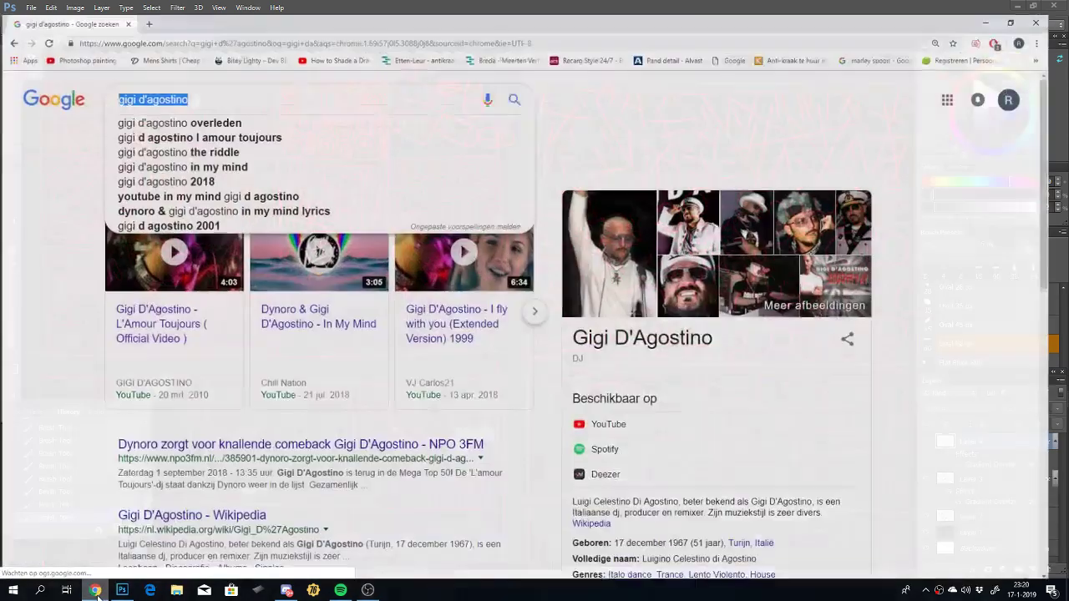
Step: Put Chrome's search results window away to reveal the Photoshop Practice 17-01-2019.psd sheet
double_click(575, 15)
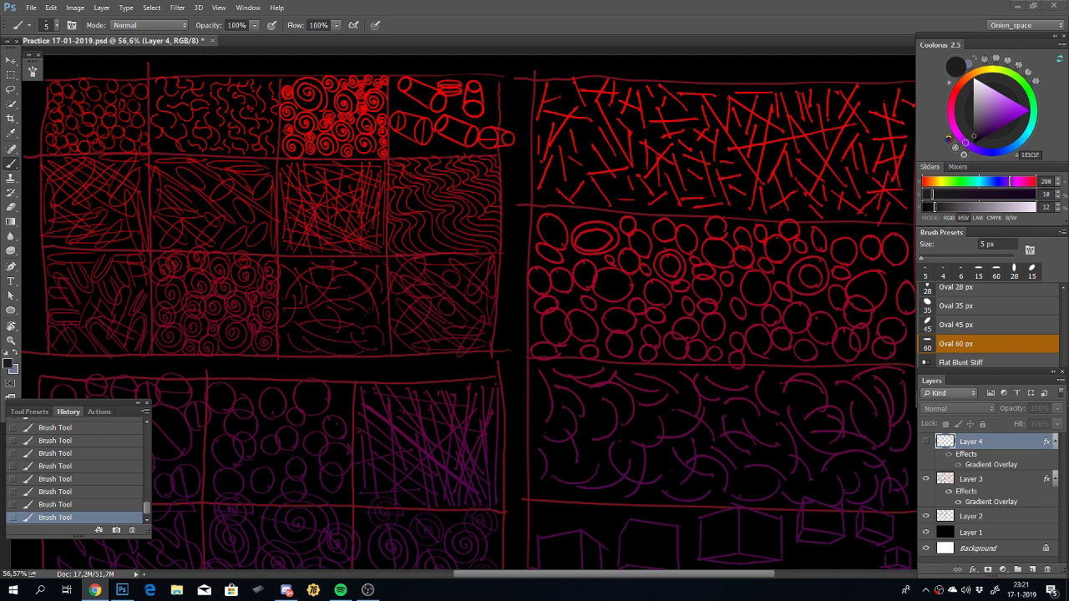
key(XF86AudioNext)
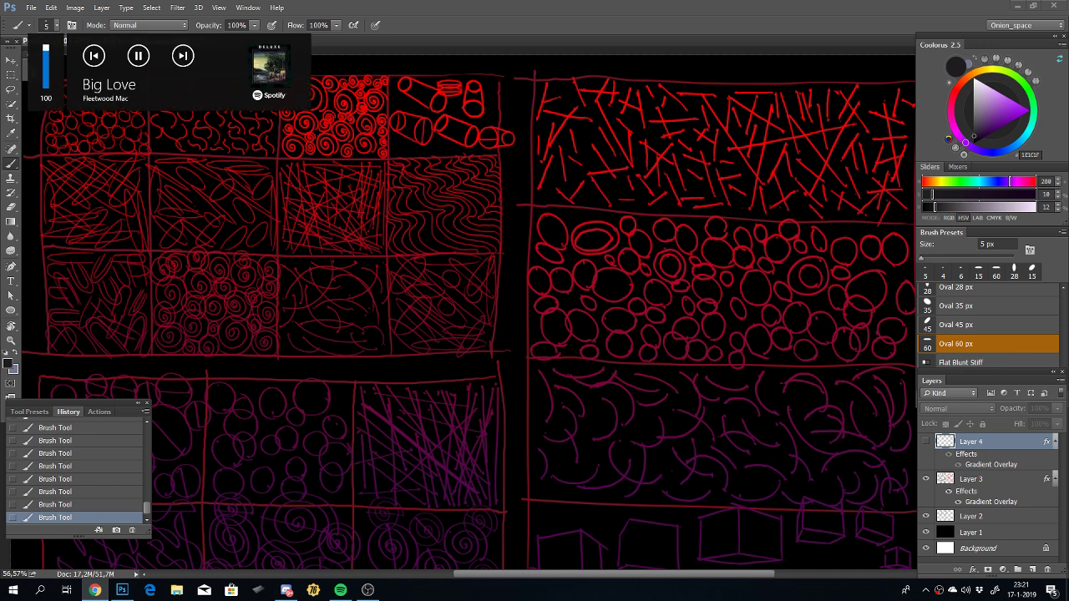
key(XF86AudioNext)
key(XF86AudioPrev)
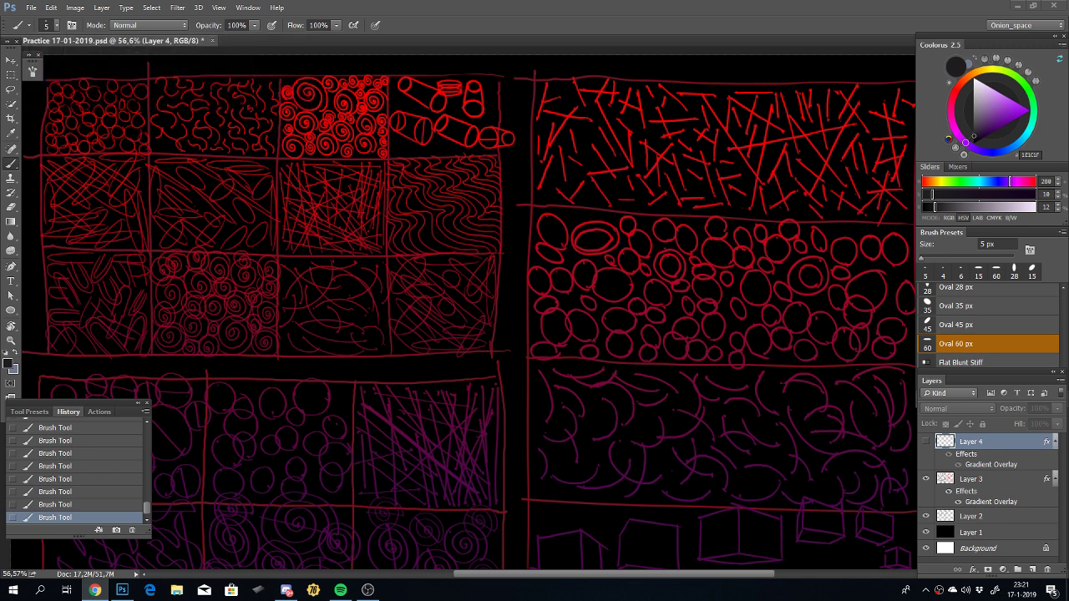
key(XF86AudioRaiseVolume)
Step: Search the Start menu for 'word' and launch a blank WordPad document
key(super+s)
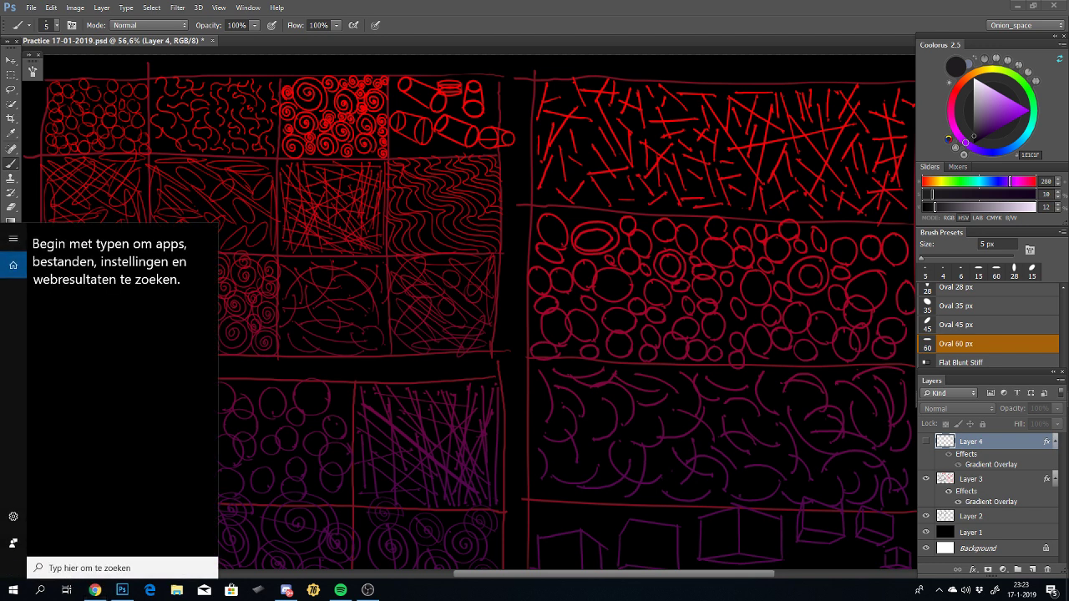
text(word)
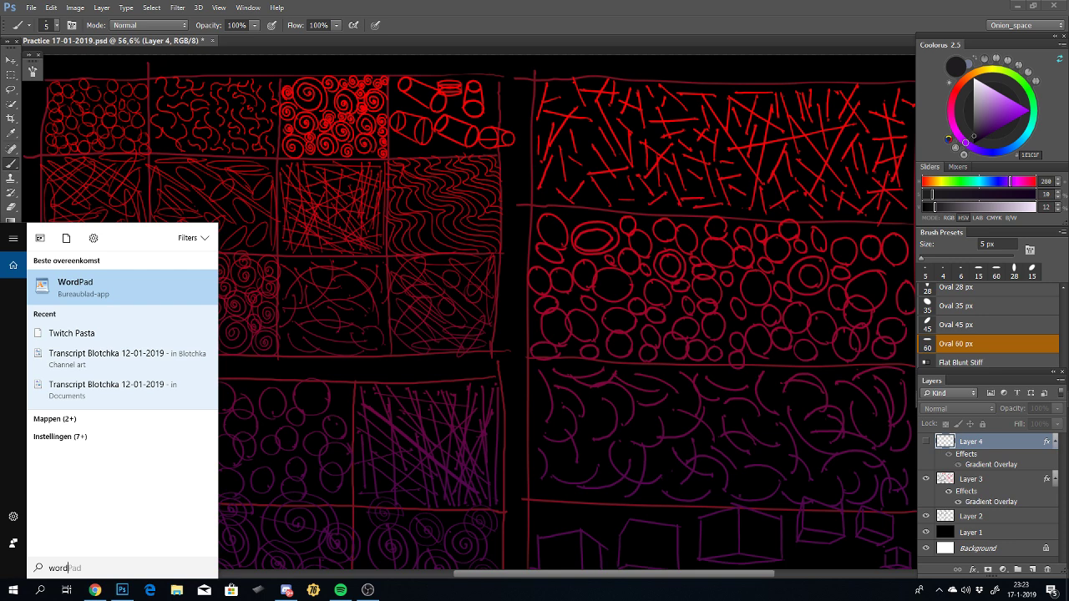
click(189, 288)
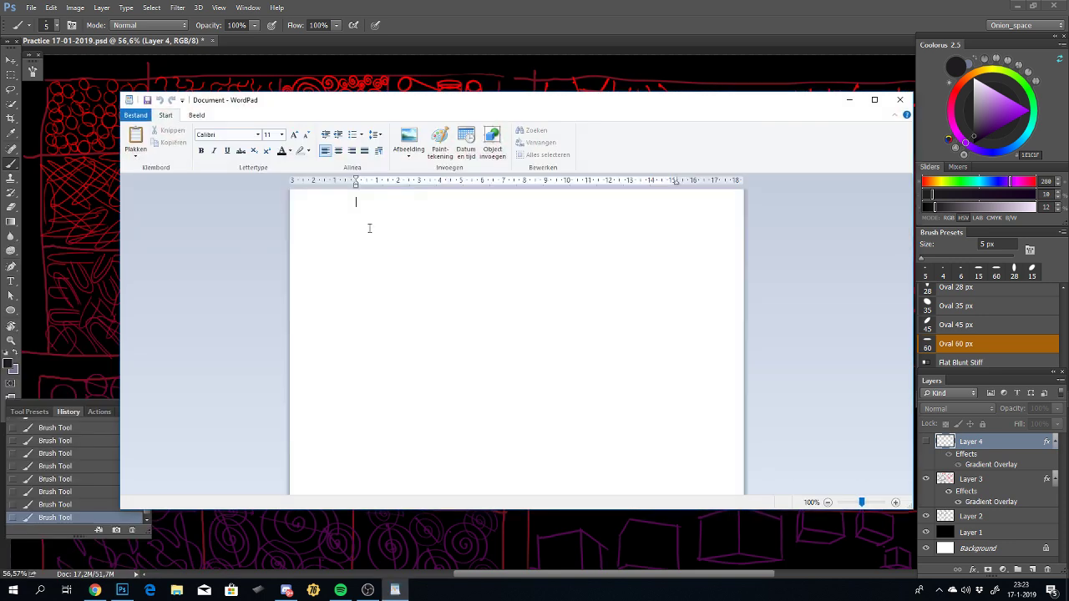
Step: Nudge the WordPad window down slightly, then minimise it
drag(517, 103, 500, 135)
click(832, 132)
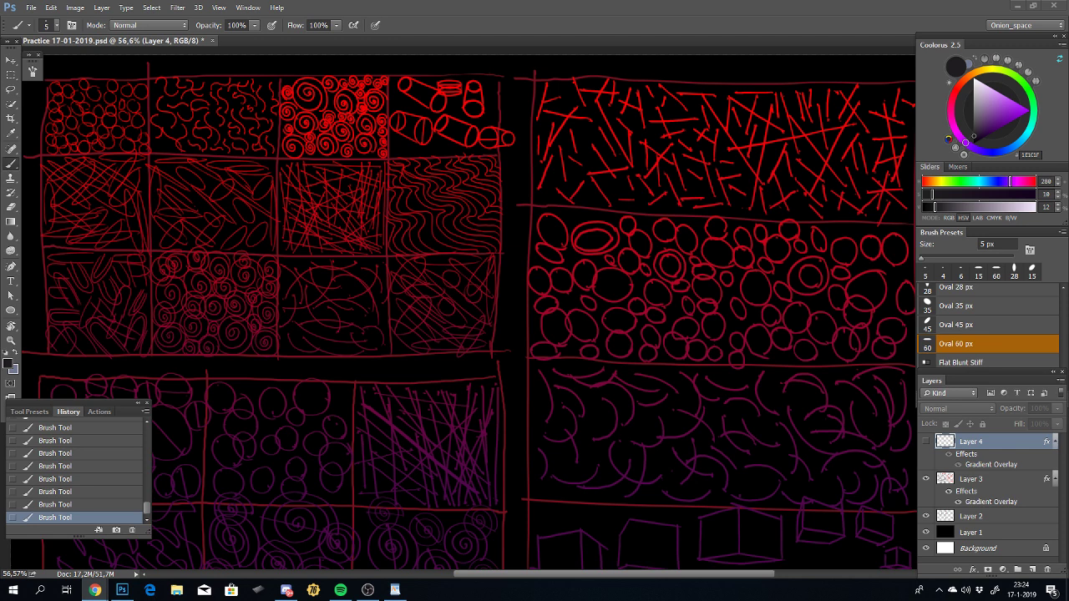
Step: Skip five tracks ahead to Gold Dust Woman and bring Discord's music-sharing channel forward
key(XF86AudioRaiseVolume)
key(XF86AudioNext)
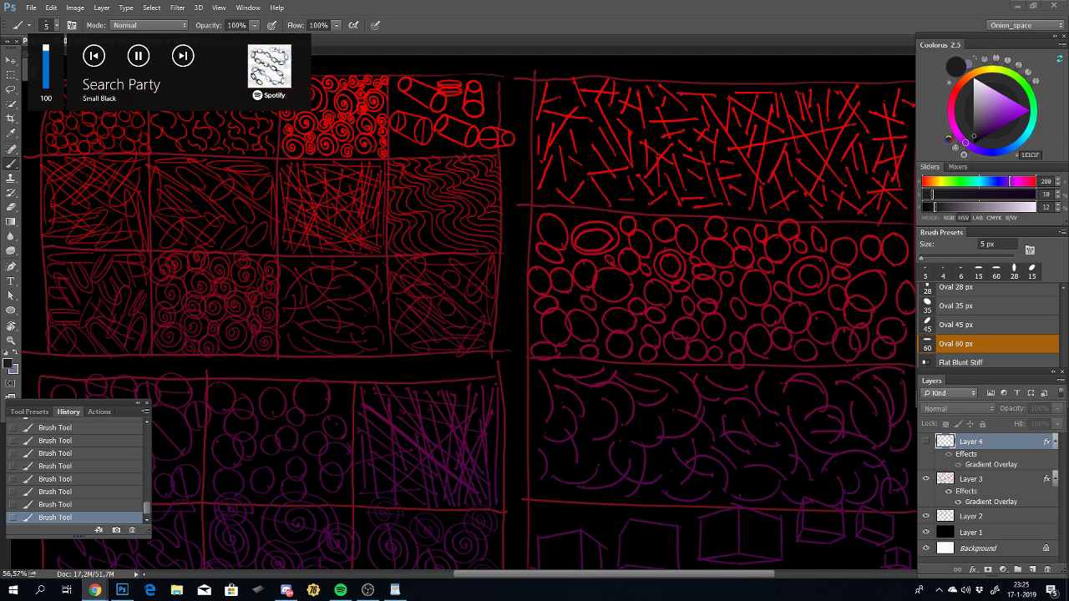
key(XF86AudioNext)
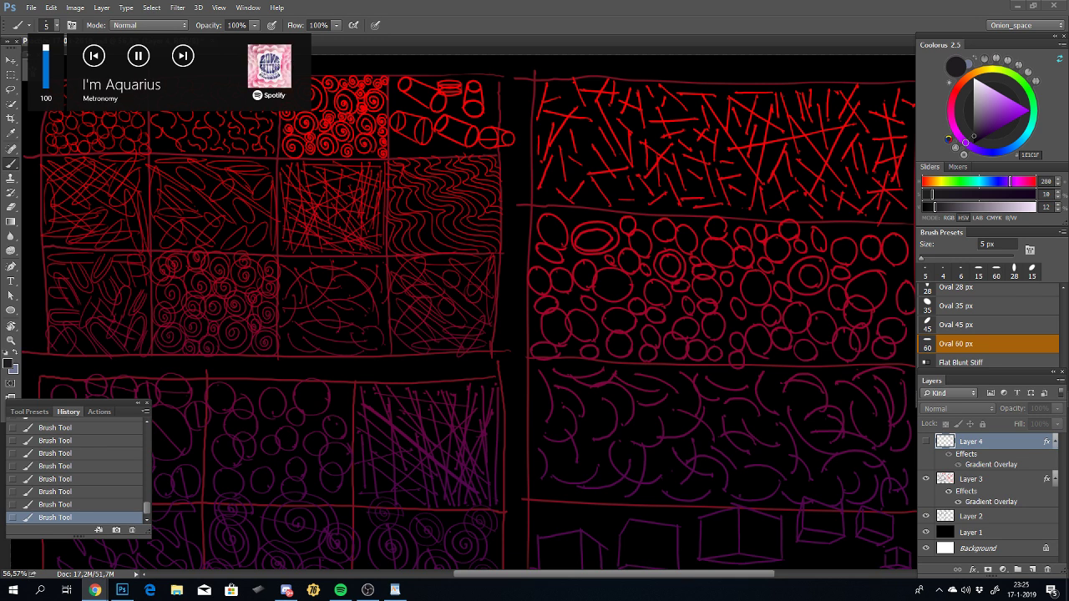
key(XF86AudioNext)
key(XF86AudioNext)
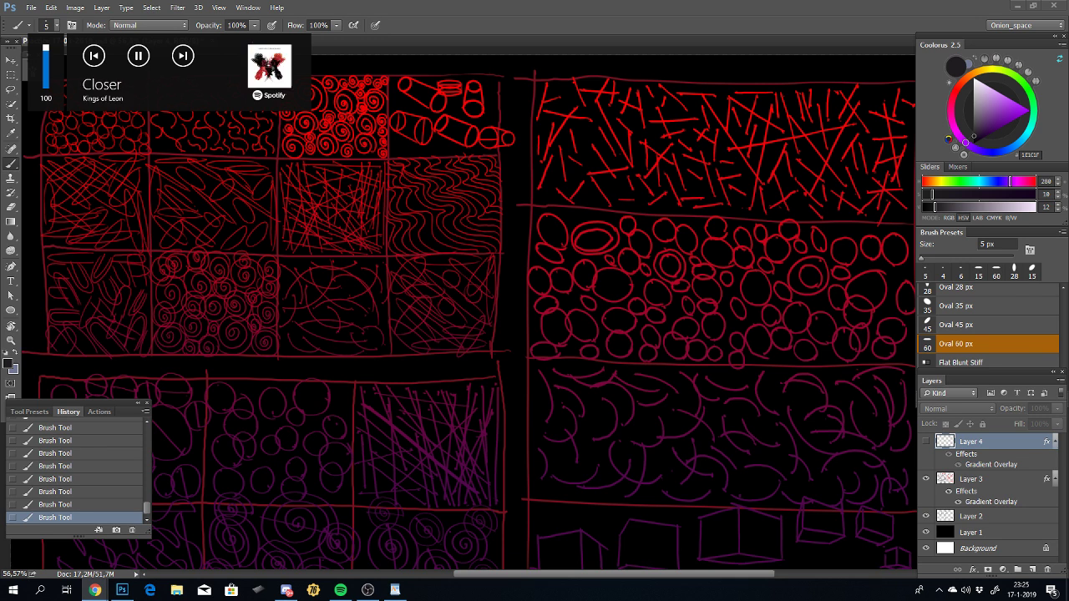
key(XF86AudioNext)
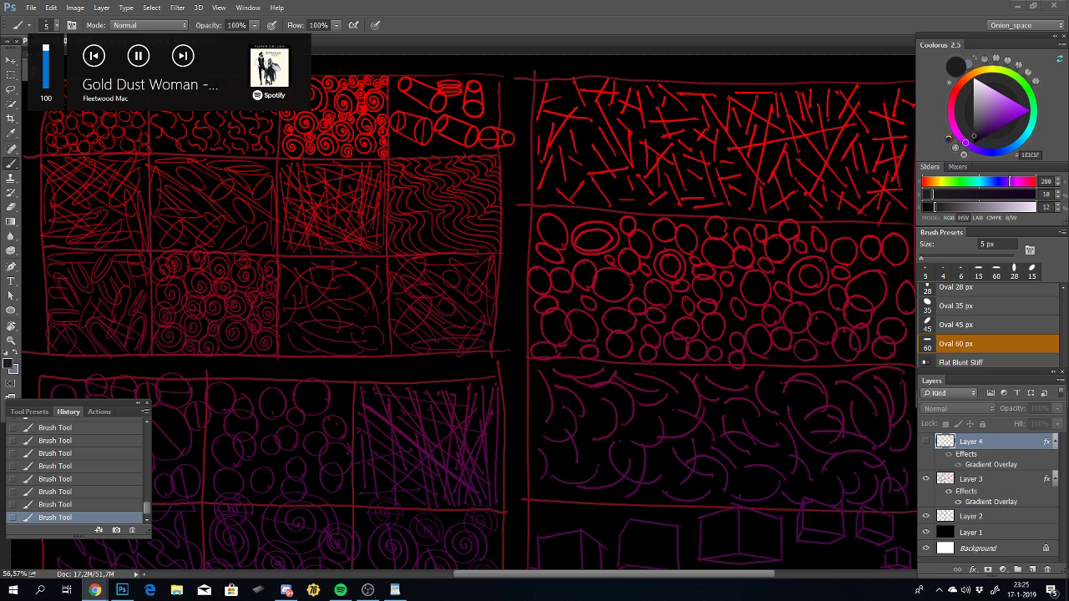
key(XF86AudioNext)
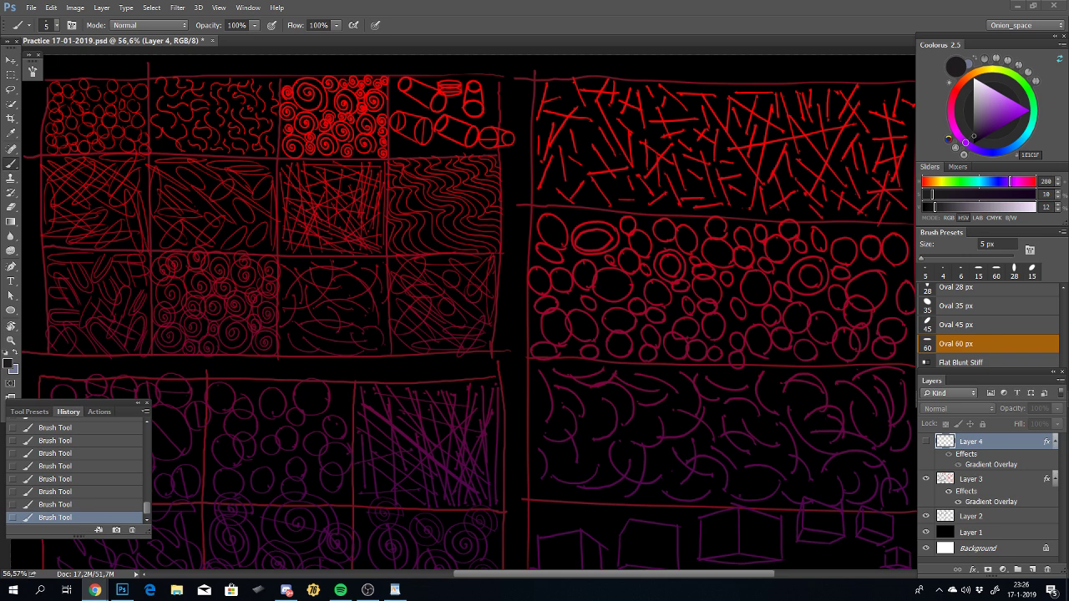
click(287, 590)
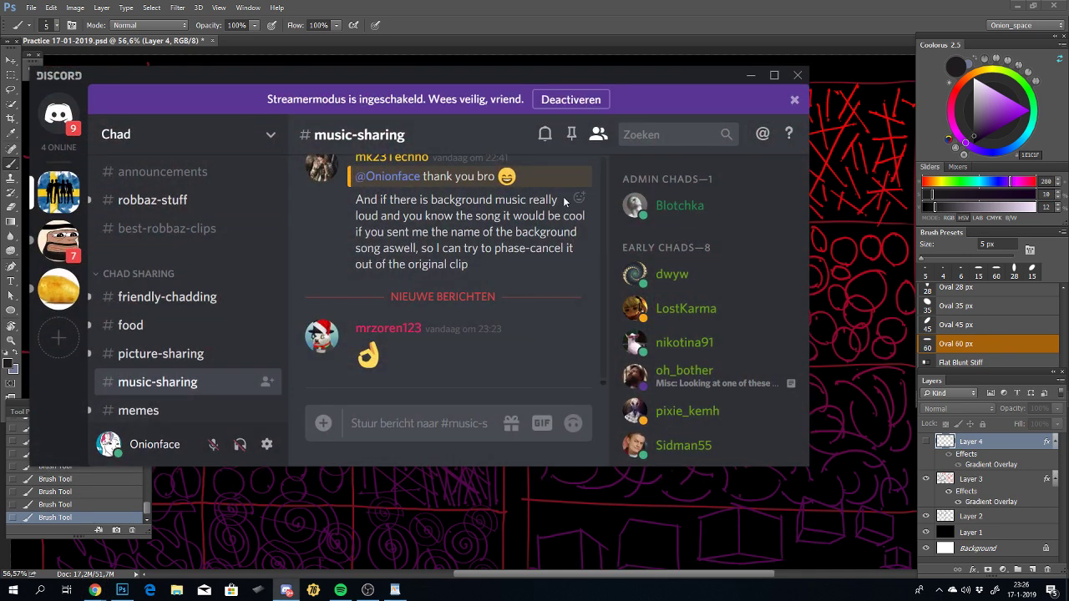
Step: Nudge the Discord window, then Alt+Tab back to the Photoshop practice sheet
drag(666, 72, 652, 91)
key(alt+Tab)
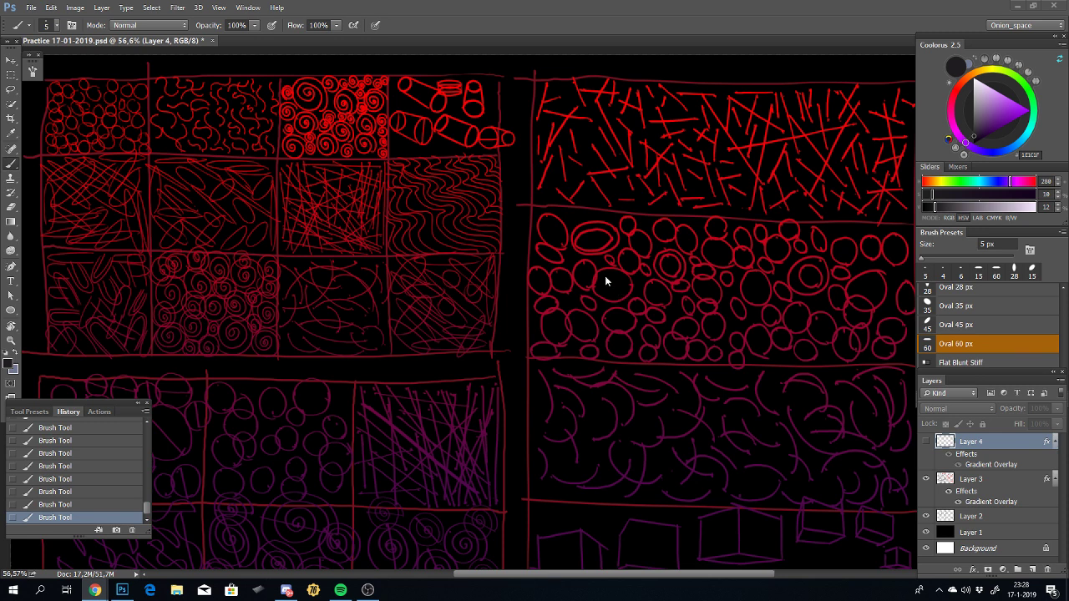
Step: Open Inktober 2018 D2 Tranquil Lines 8.psd from the File menu's recent documents
click(32, 8)
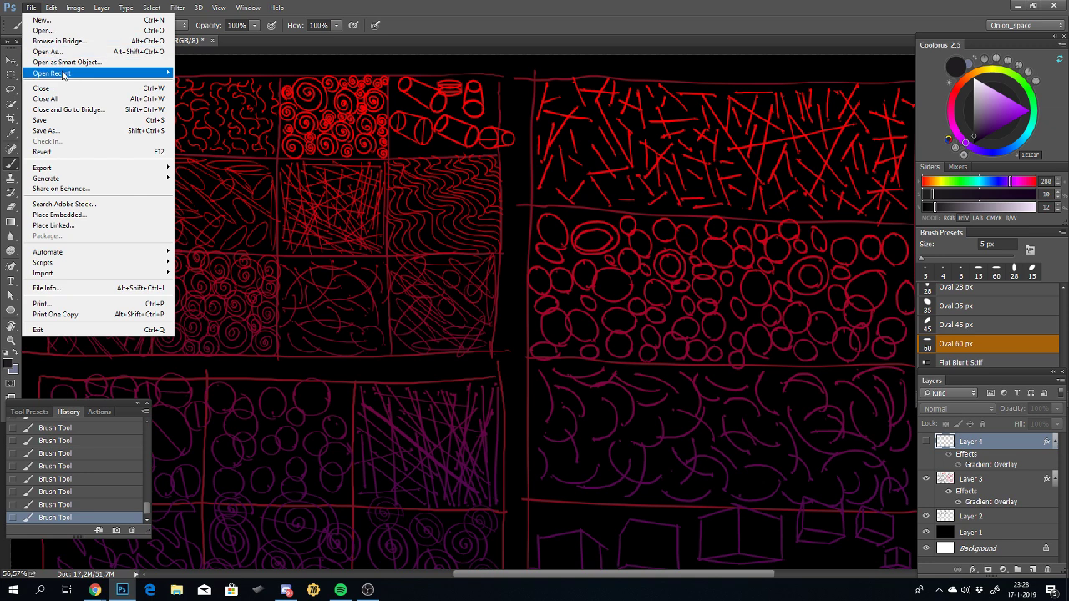
mouse_move(52, 74)
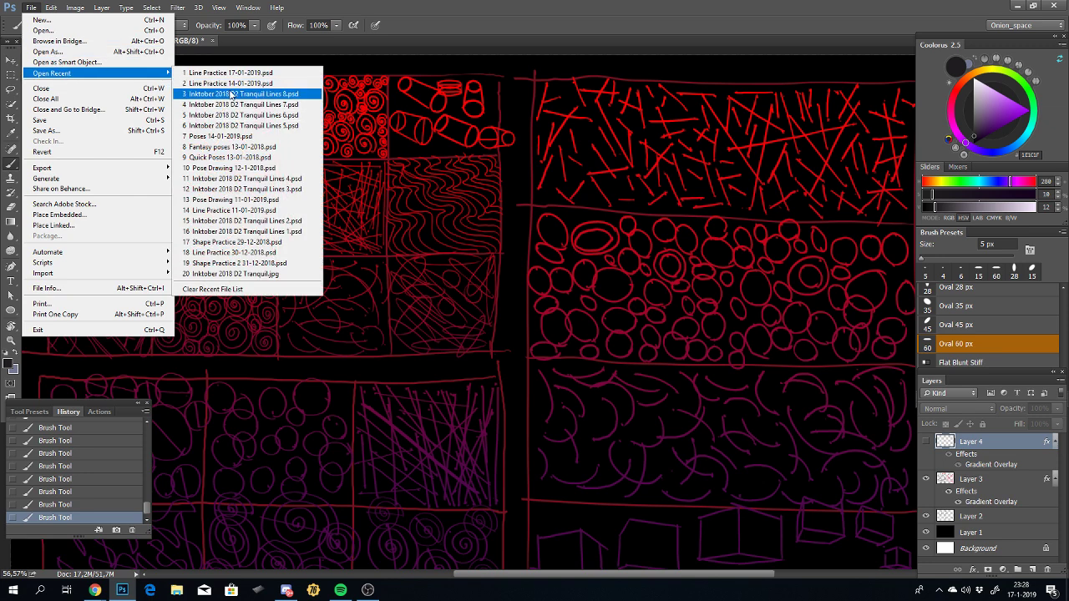
click(234, 94)
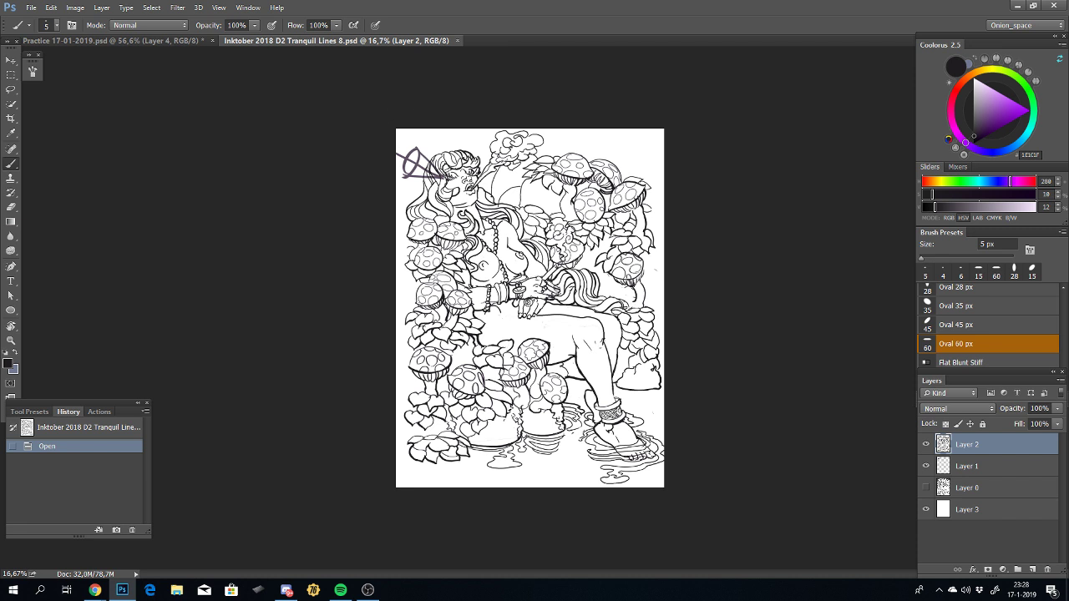
click(95, 591)
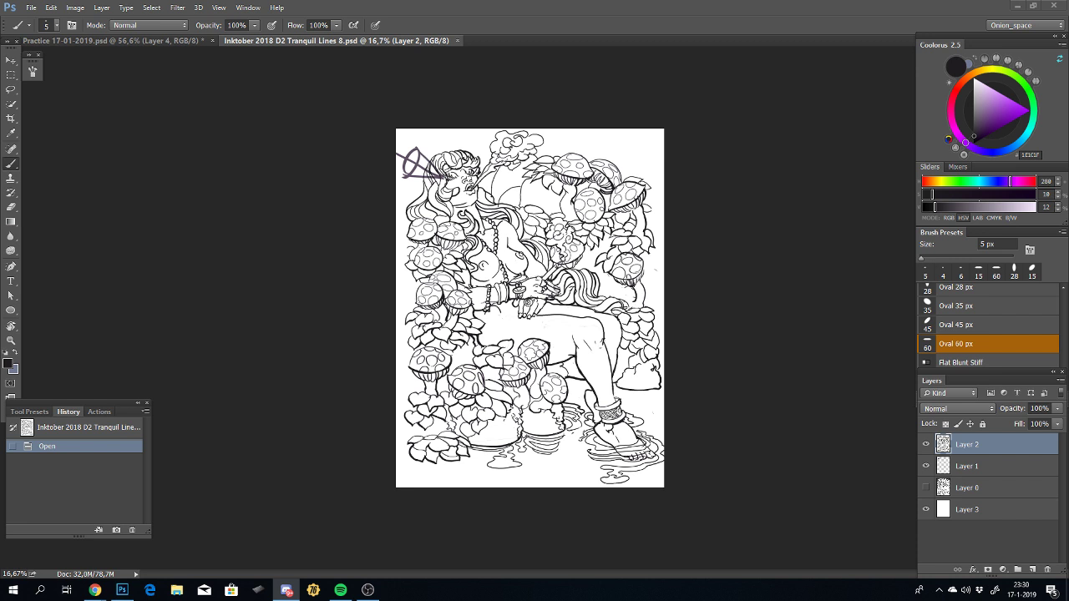
key(XF86AudioPlay)
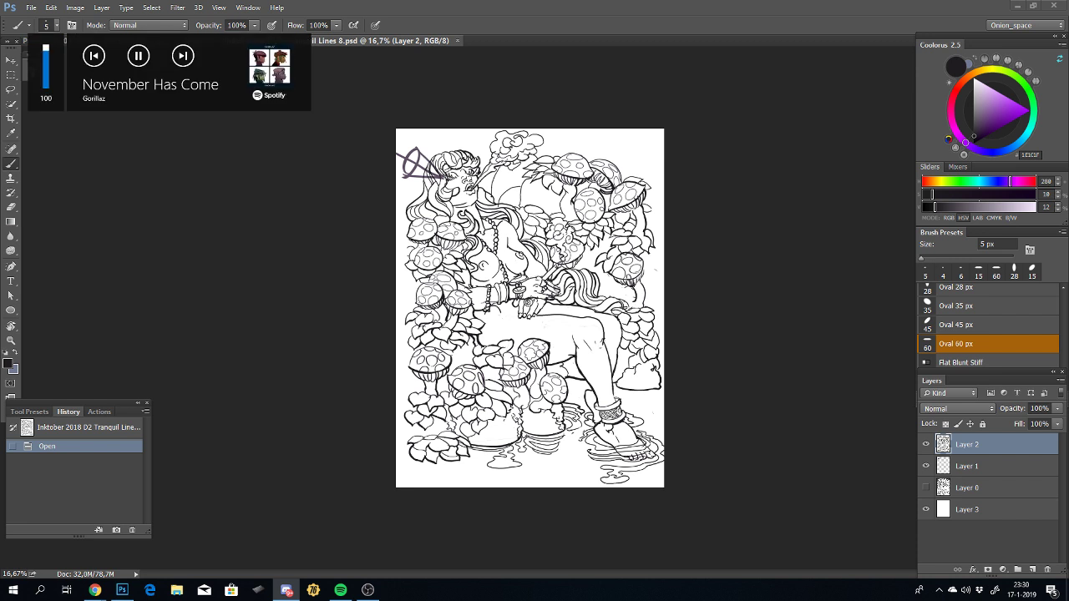
key(XF86AudioNext)
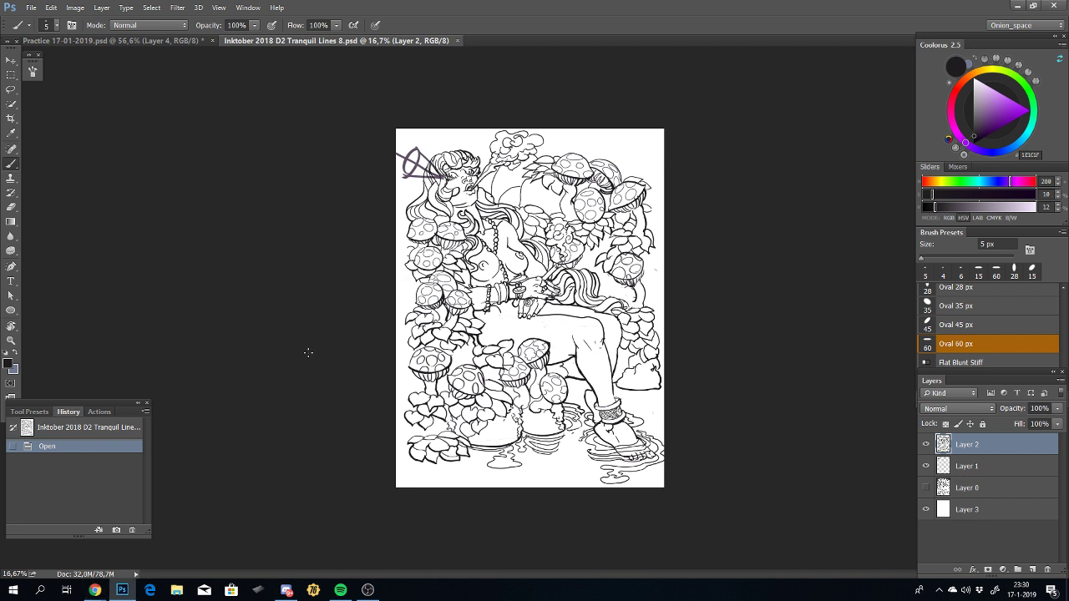
mouse_move(287, 590)
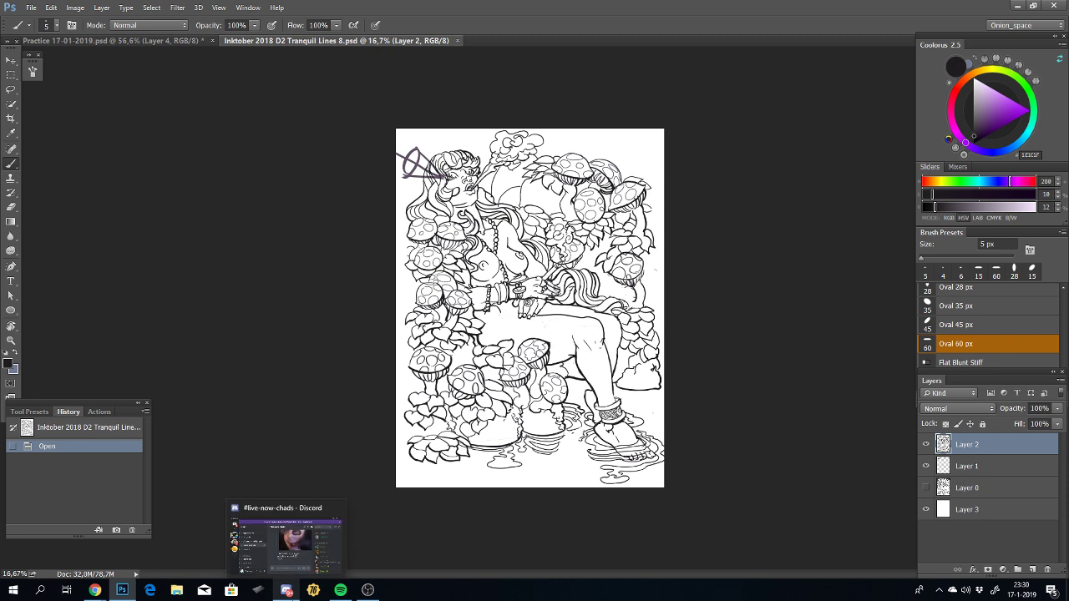
Step: Pan and zoom over the whole mushroom-forest drawing, then glance through the Edit menu
scroll(546, 365, up, 3)
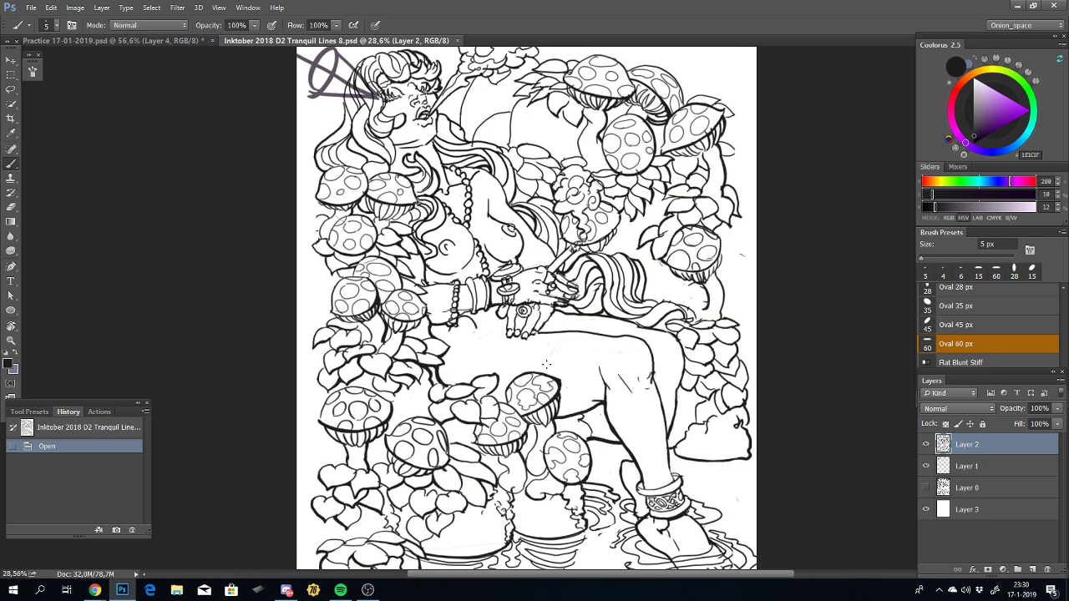
drag(547, 366, 536, 422)
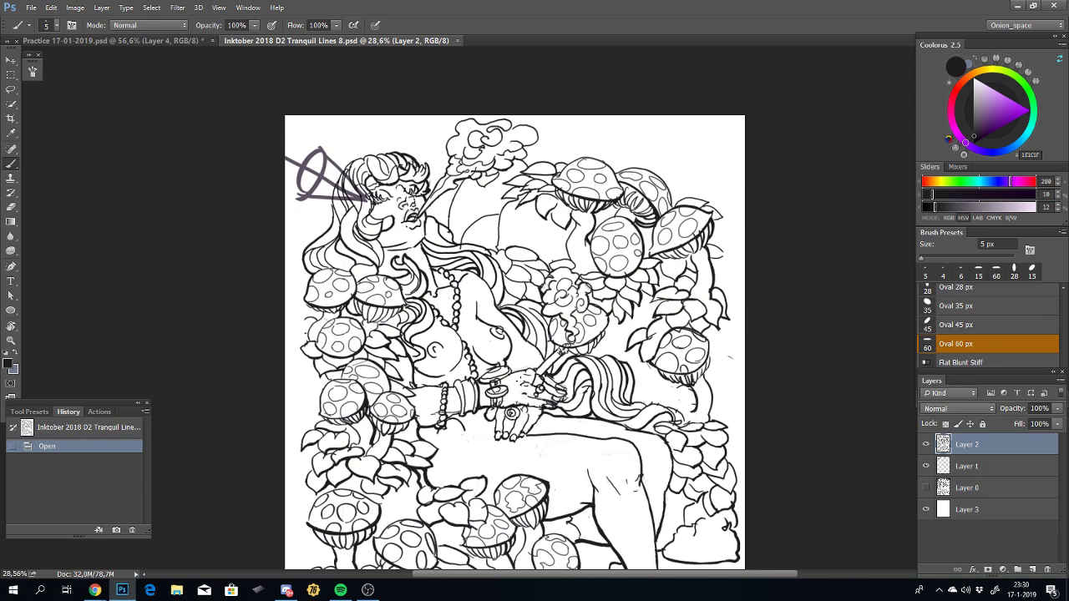
drag(514, 275, 464, 109)
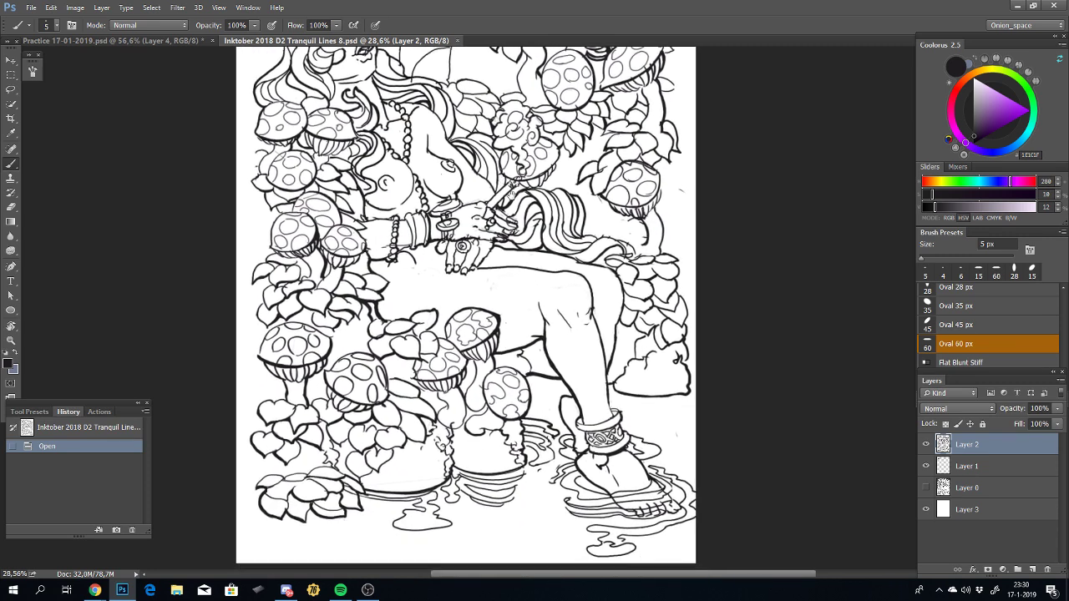
drag(512, 195, 517, 301)
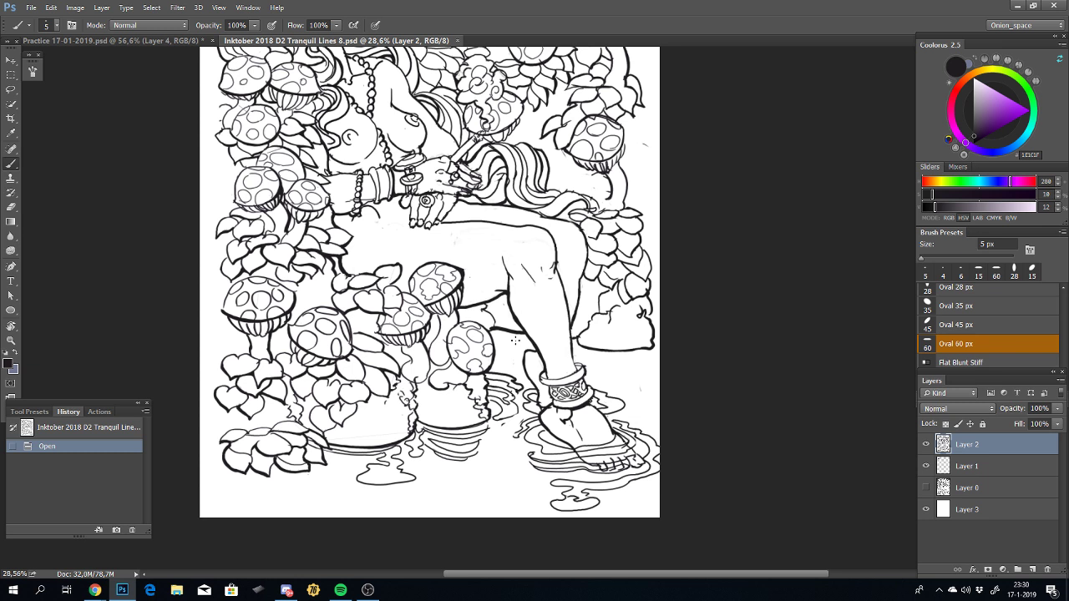
scroll(535, 344, up, 2)
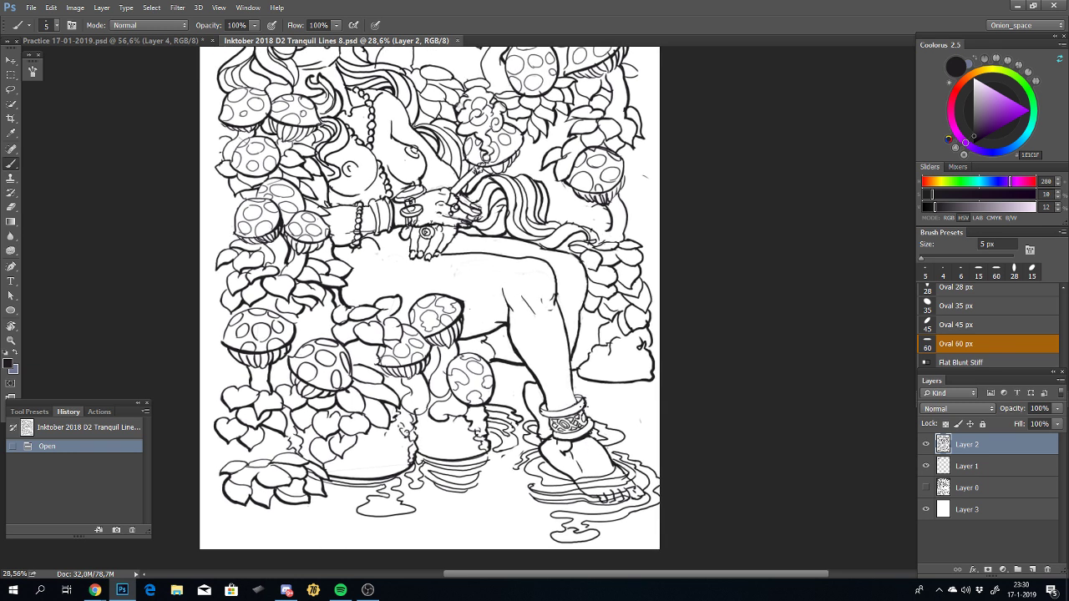
alt+scroll(554, 350, down, 1)
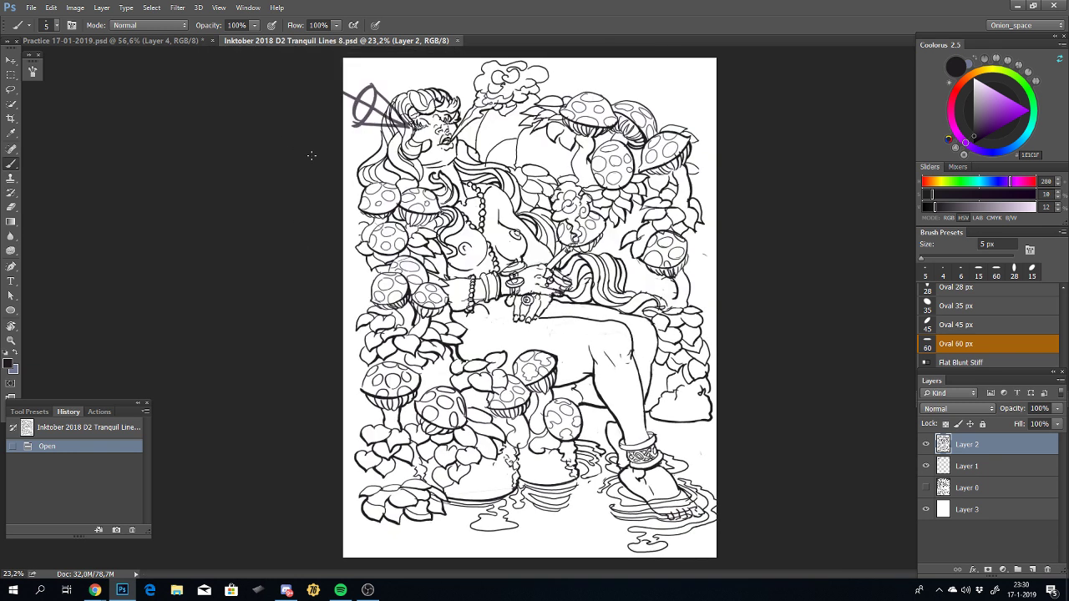
click(51, 7)
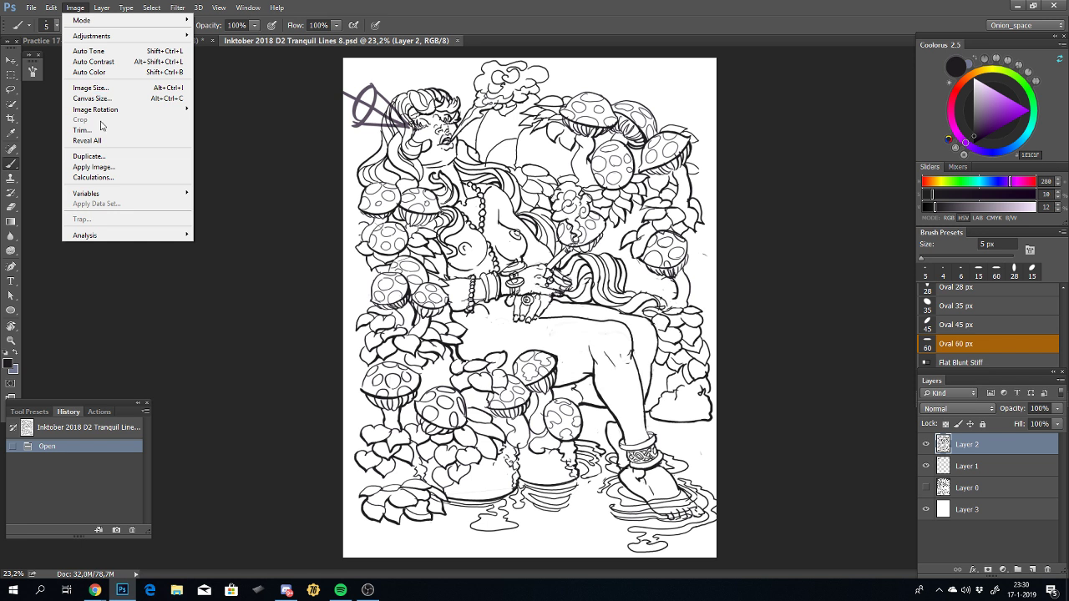
Step: Widen the canvas to 115 wide in Canvas Size, anchored on the left
click(91, 98)
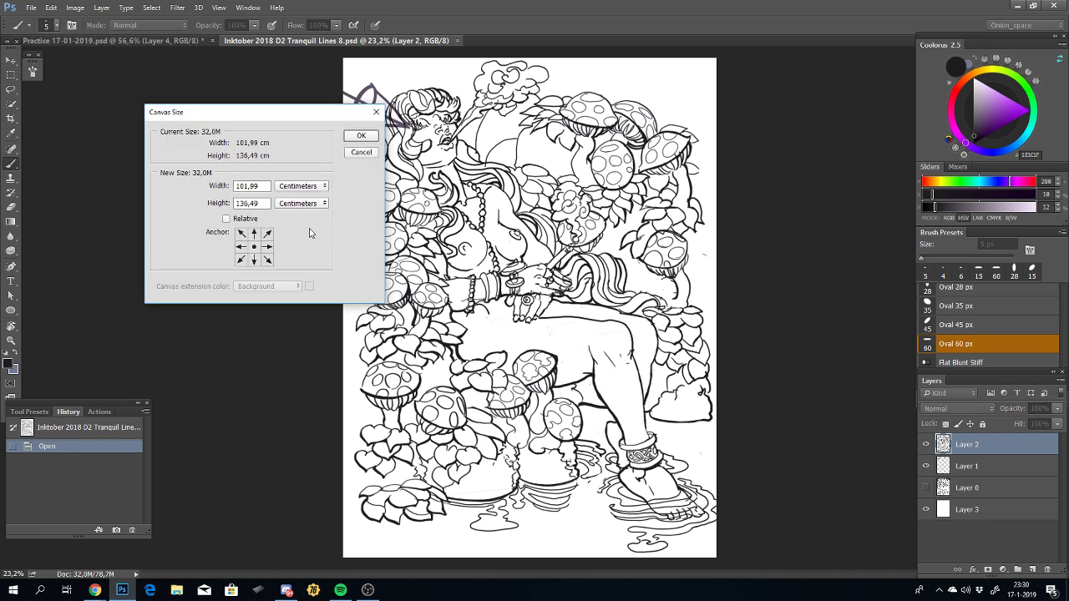
click(267, 247)
click(254, 247)
click(242, 246)
drag(260, 192, 215, 182)
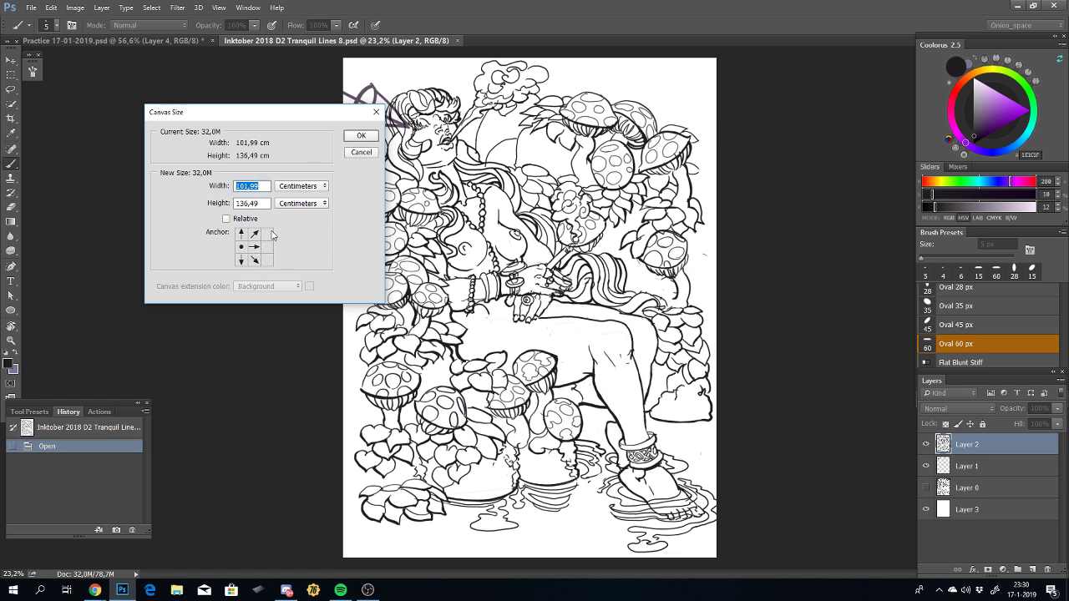
text(1)
text(15)
key(Return)
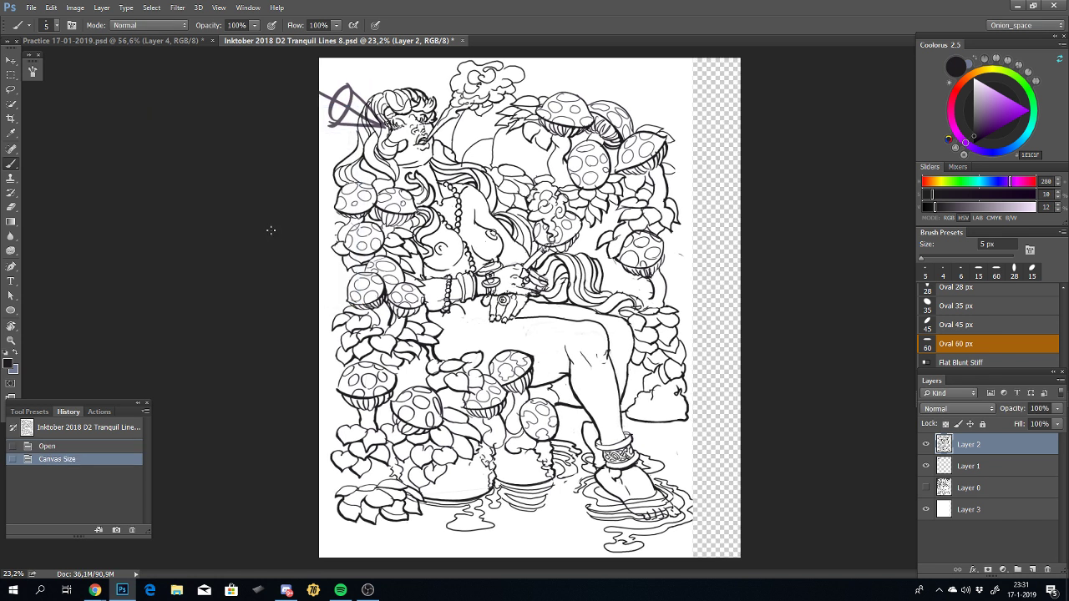
Step: Undo that resize and widen the canvas to 110 cm instead, anchored left-middle
key(ctrl+z)
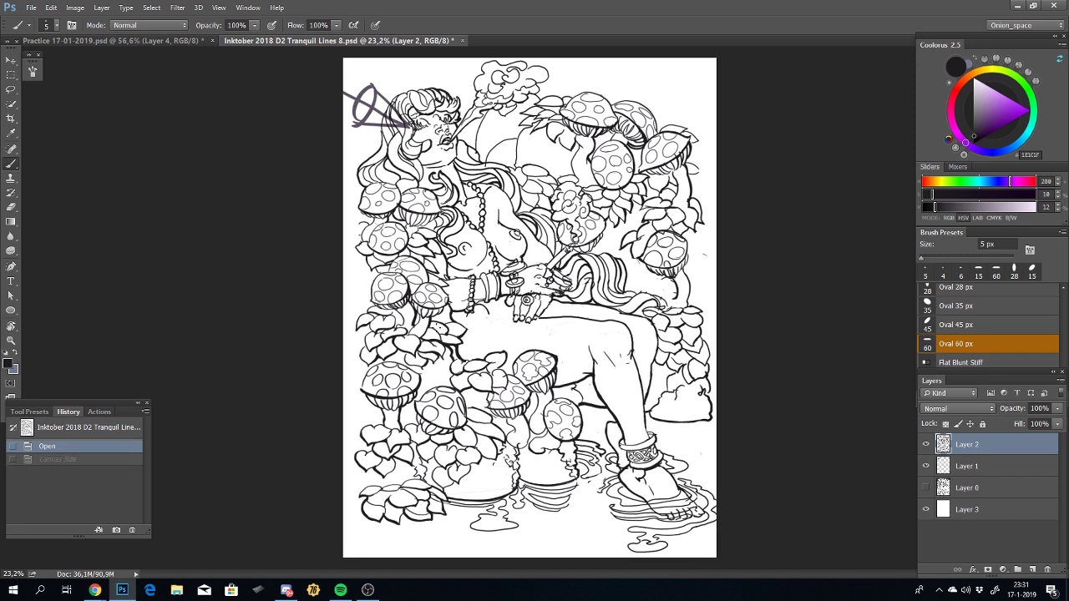
click(31, 7)
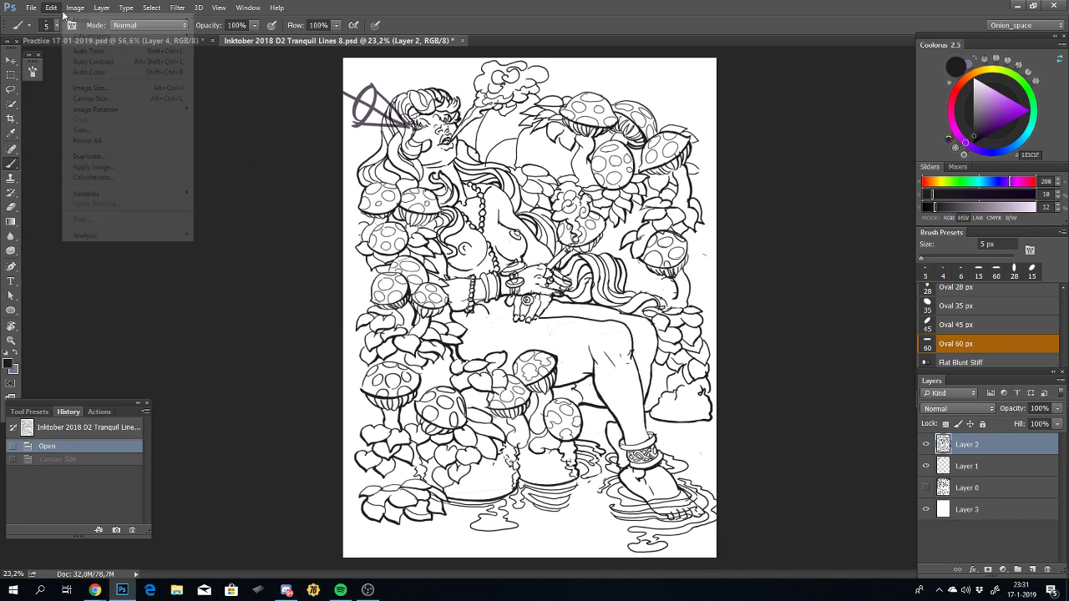
click(92, 99)
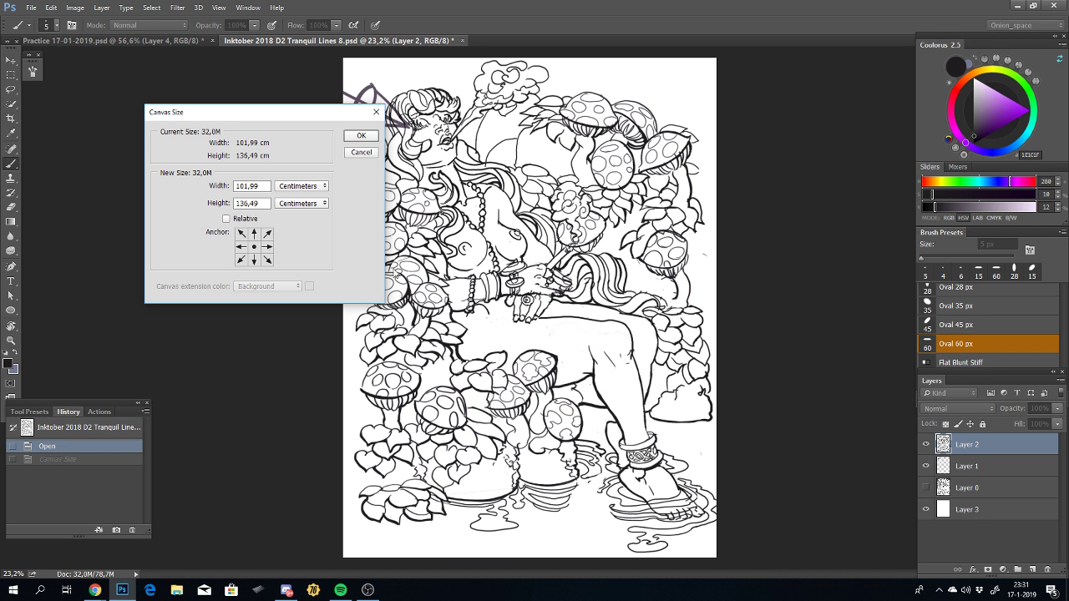
click(241, 248)
drag(265, 185, 232, 186)
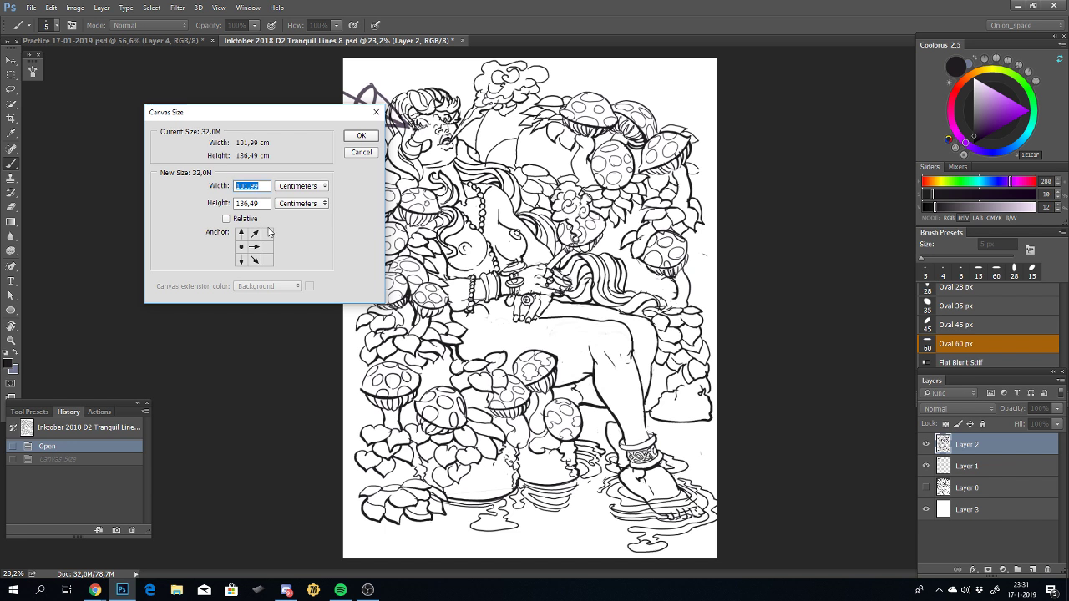
text(110)
key(Return)
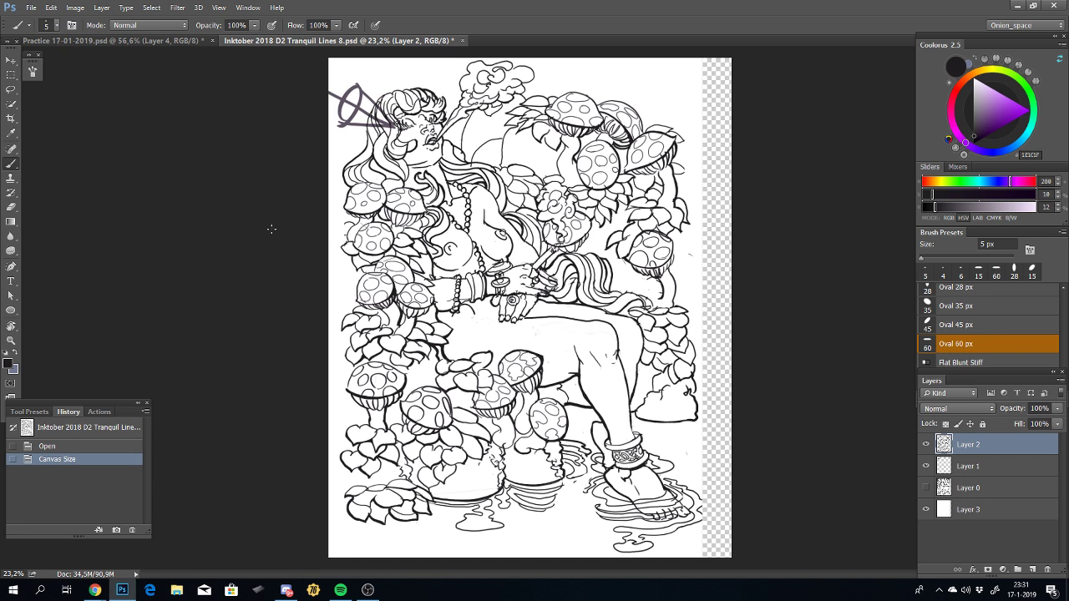
Step: Briefly hide the purple sketch and select background Layer 3, undoing an accidental new layer
click(252, 223)
click(925, 466)
click(926, 466)
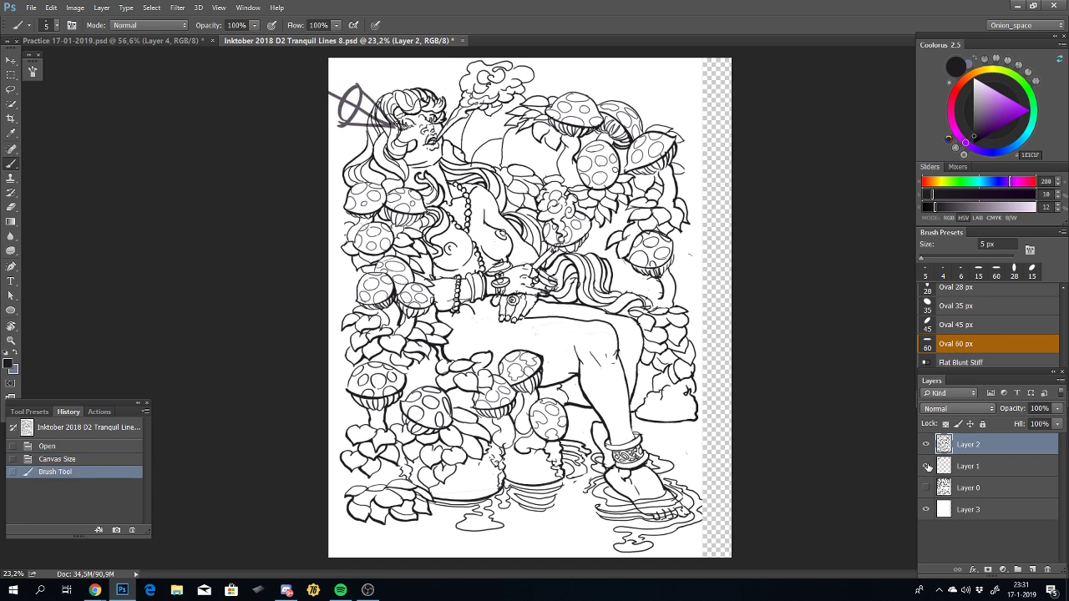
click(925, 510)
click(953, 511)
key(ctrl+shift+alt+n)
key(ctrl+z)
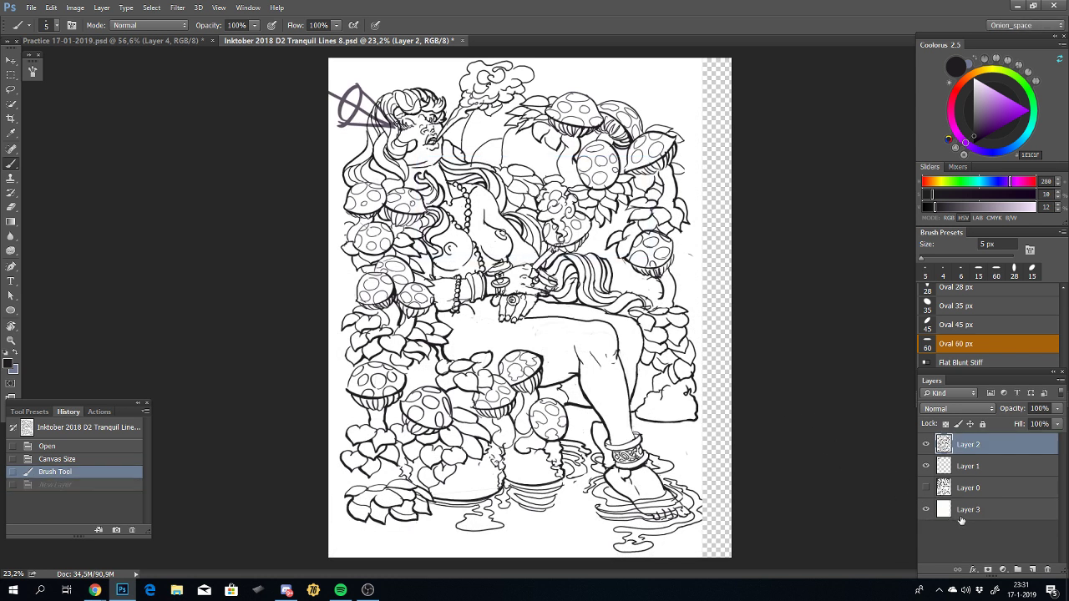
Step: Fill Layer 3 with White, then reselect line-art Layer 2 with the Move tool
key(shift+BackSpace)
click(884, 209)
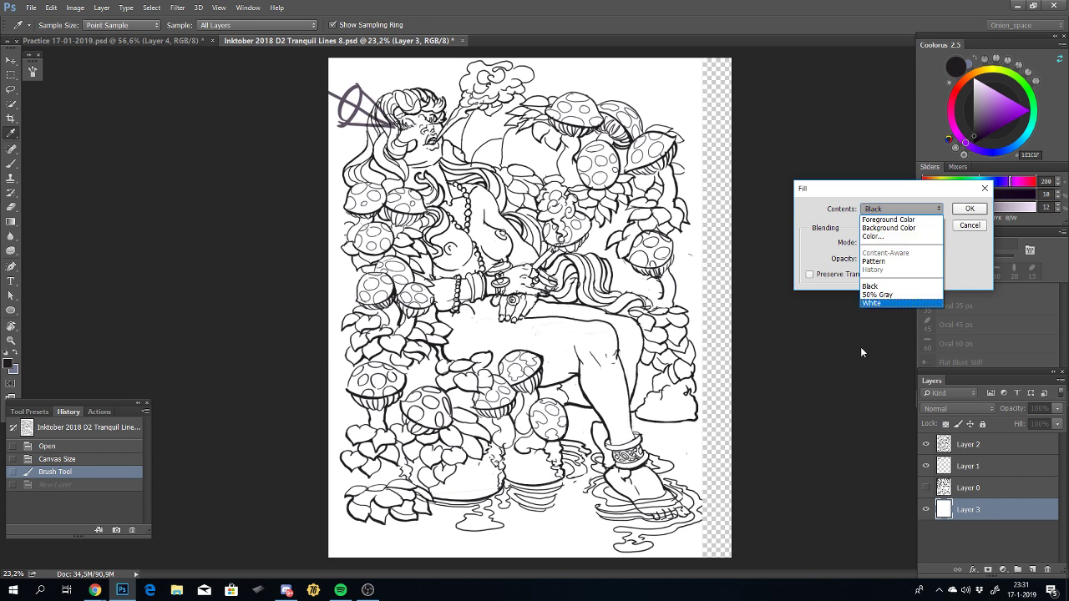
click(877, 303)
key(Return)
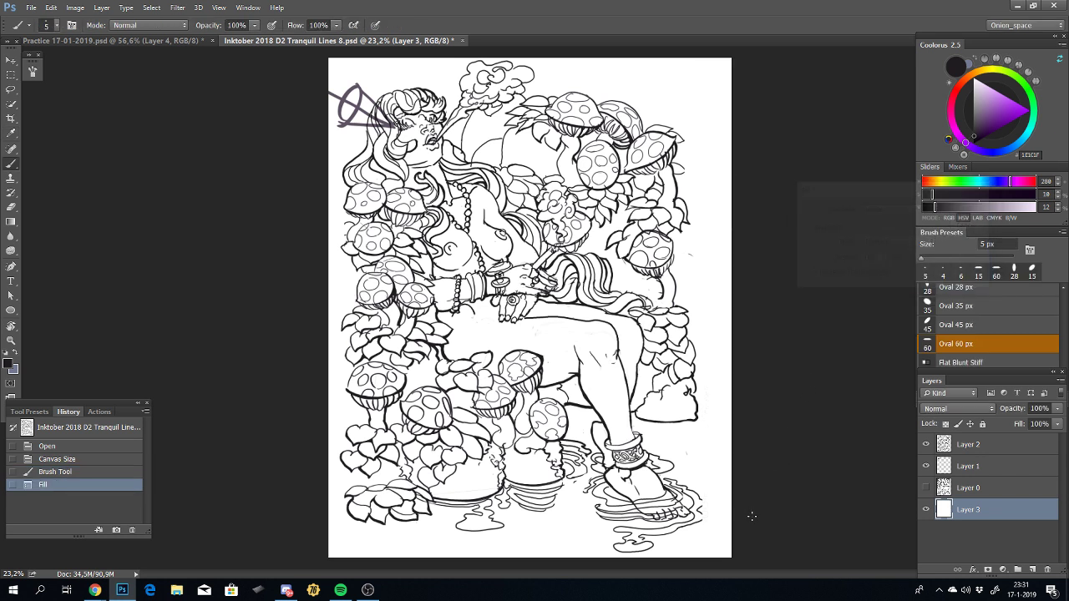
click(952, 447)
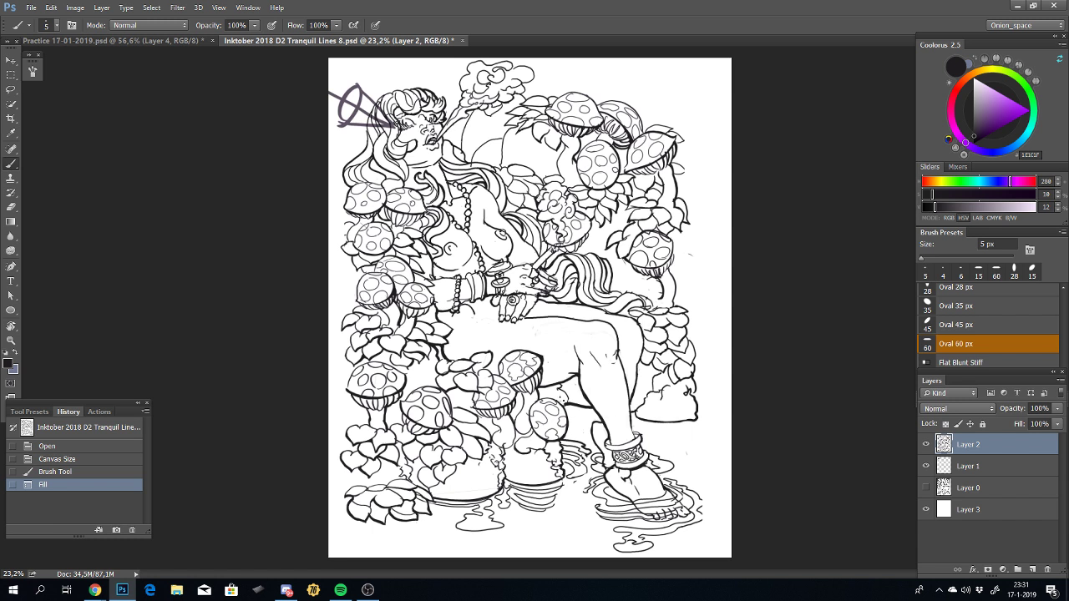
key(v)
drag(522, 379, 534, 380)
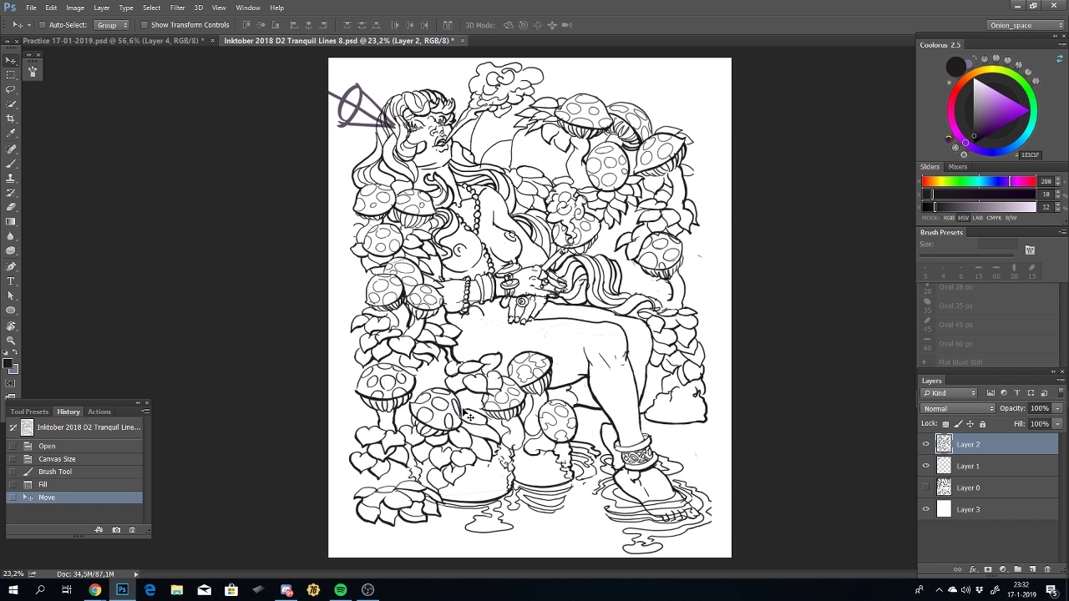
key(ctrl+z)
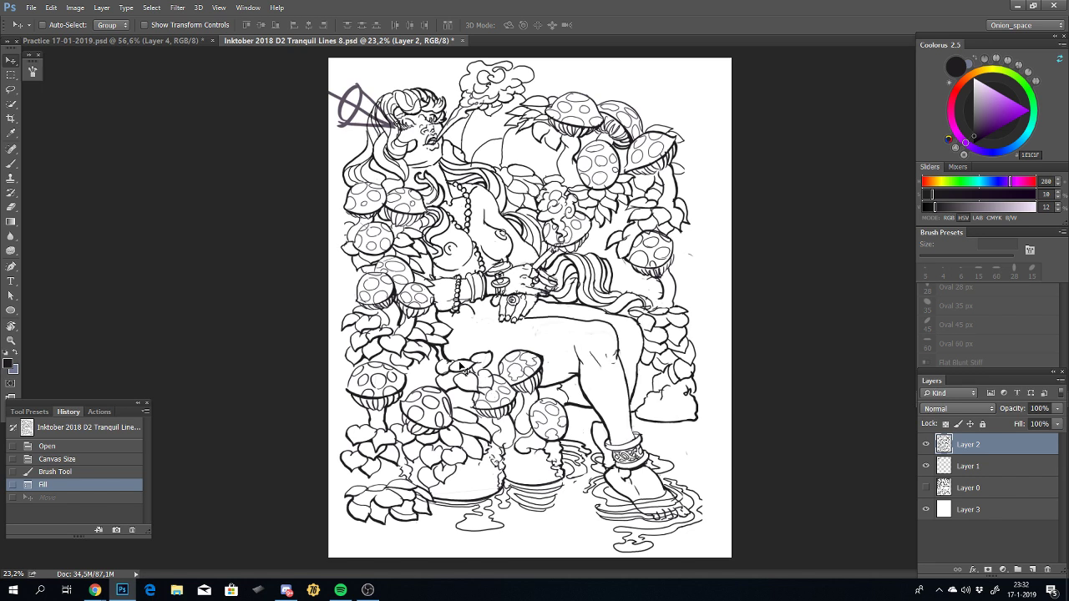
Step: In Canvas Size, anchor left-middle and enter a smaller width to shrink the right margin
click(75, 7)
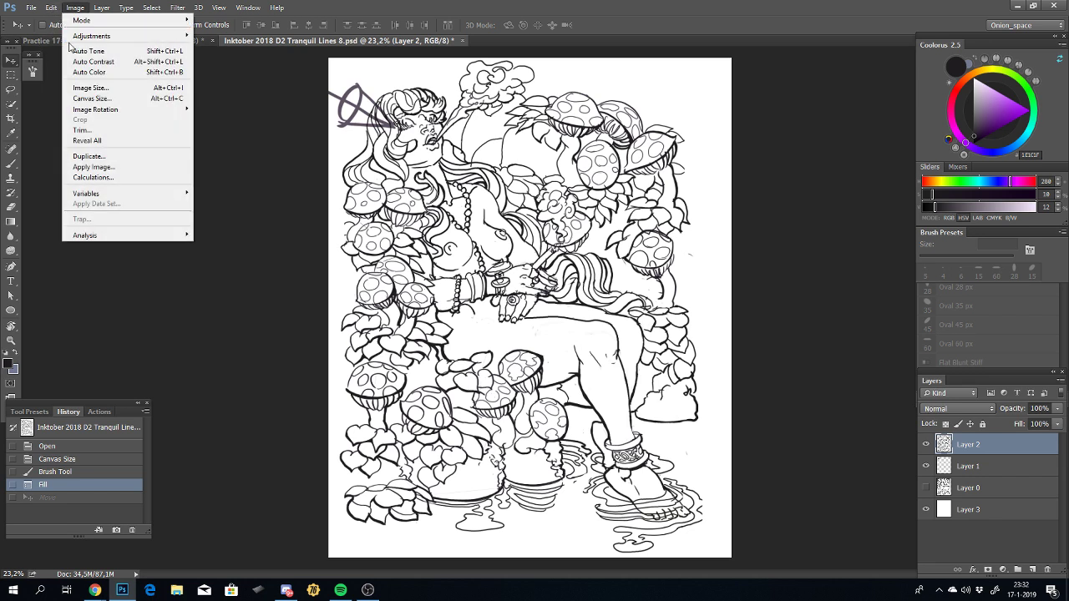
click(75, 99)
click(243, 248)
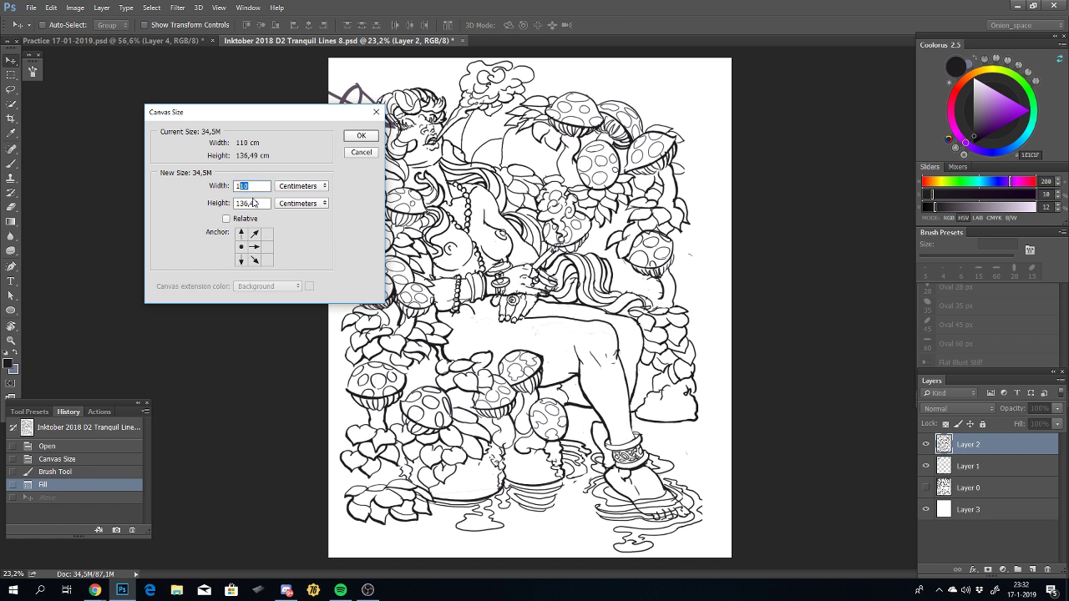
text(1)
key(Return)
key(Return)
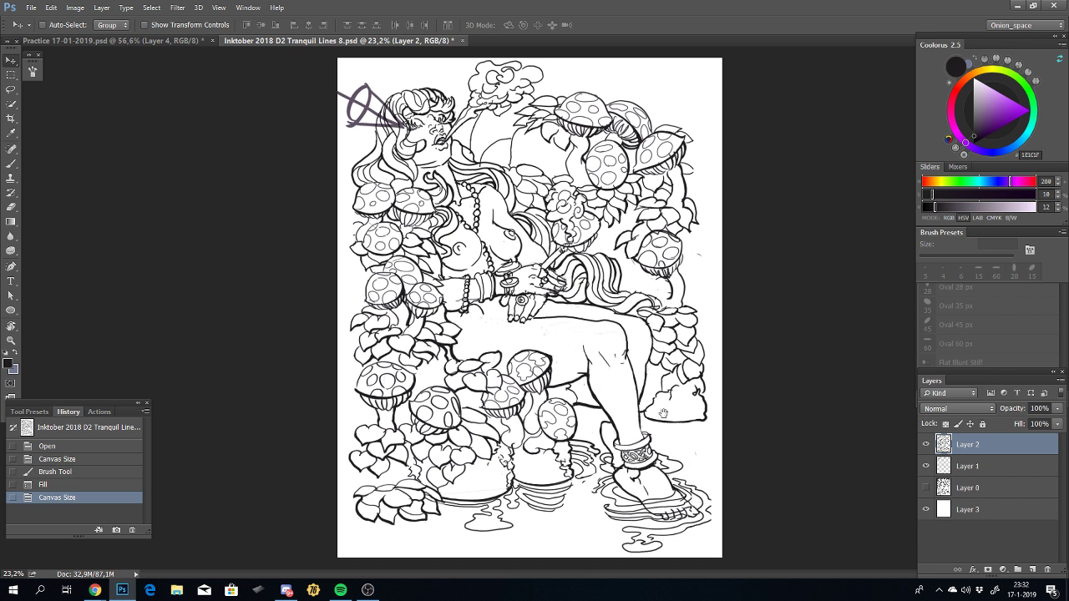
Step: Pan to the lower artwork and turn on the rulers with Ctrl+R
scroll(664, 398, up, 2)
scroll(672, 451, down, 1)
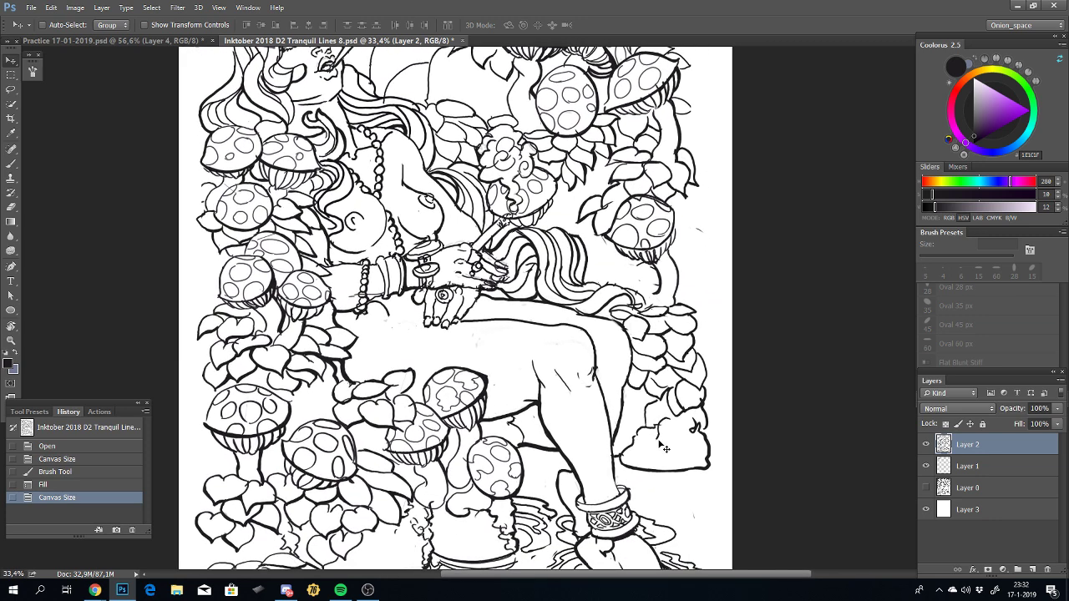
drag(662, 354, 659, 385)
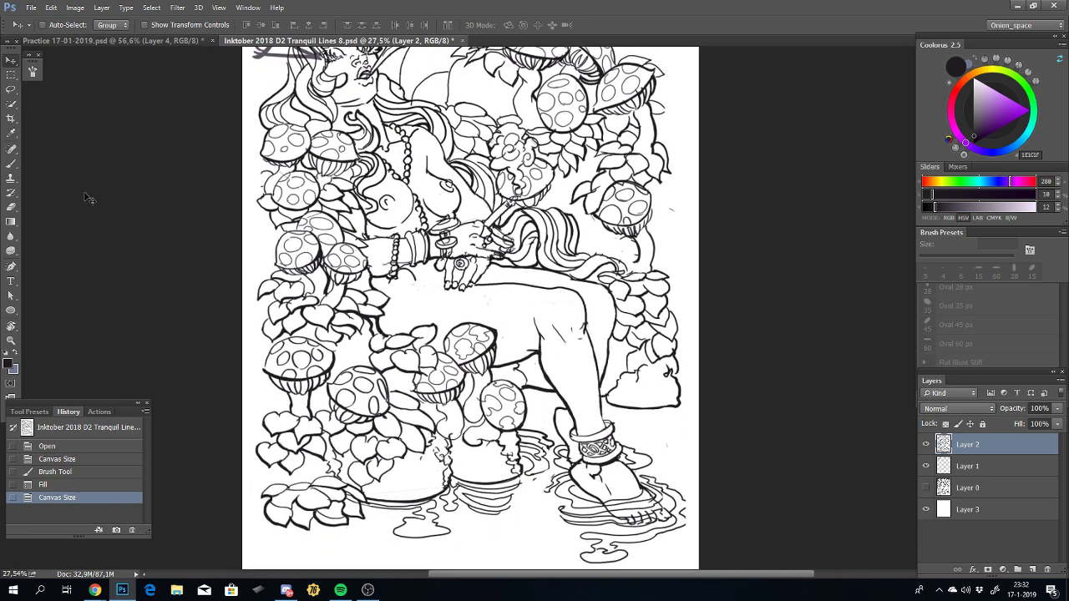
key(ctrl+r)
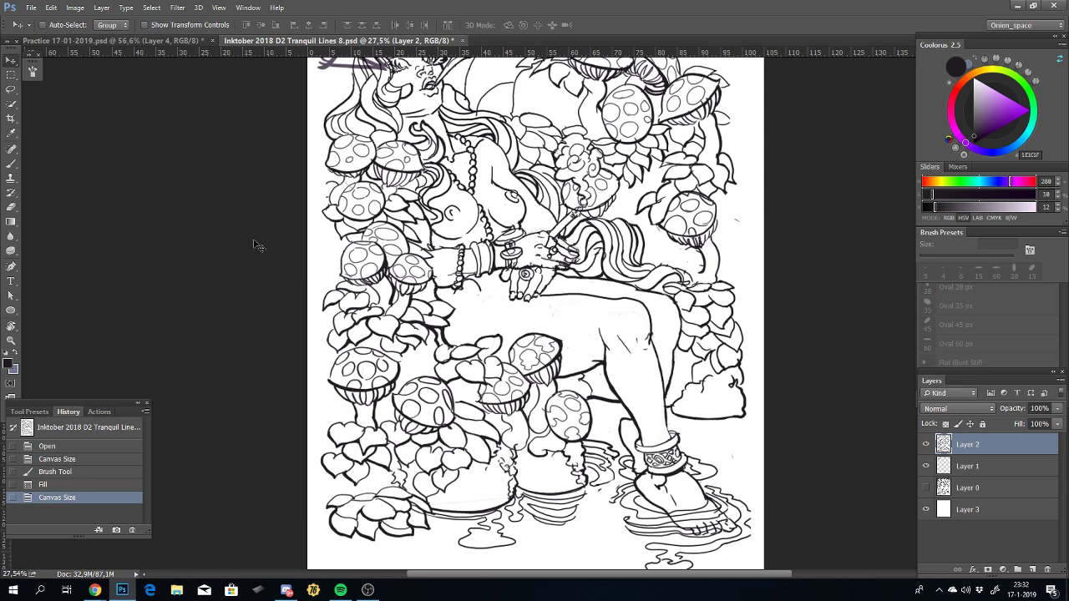
scroll(357, 228, down, 1)
scroll(358, 227, down, 5)
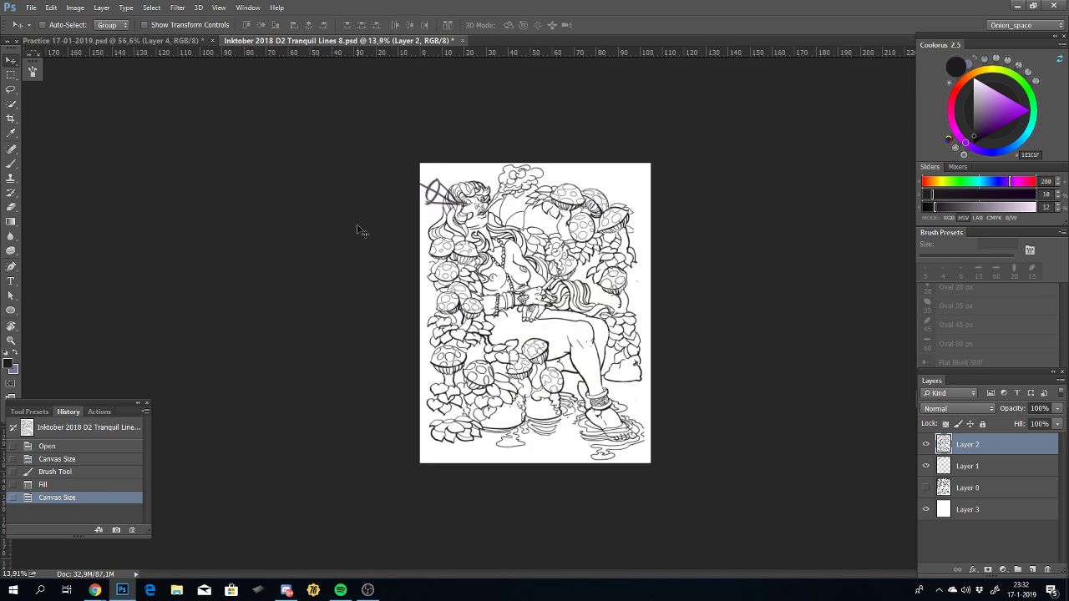
scroll(335, 237, up, 3)
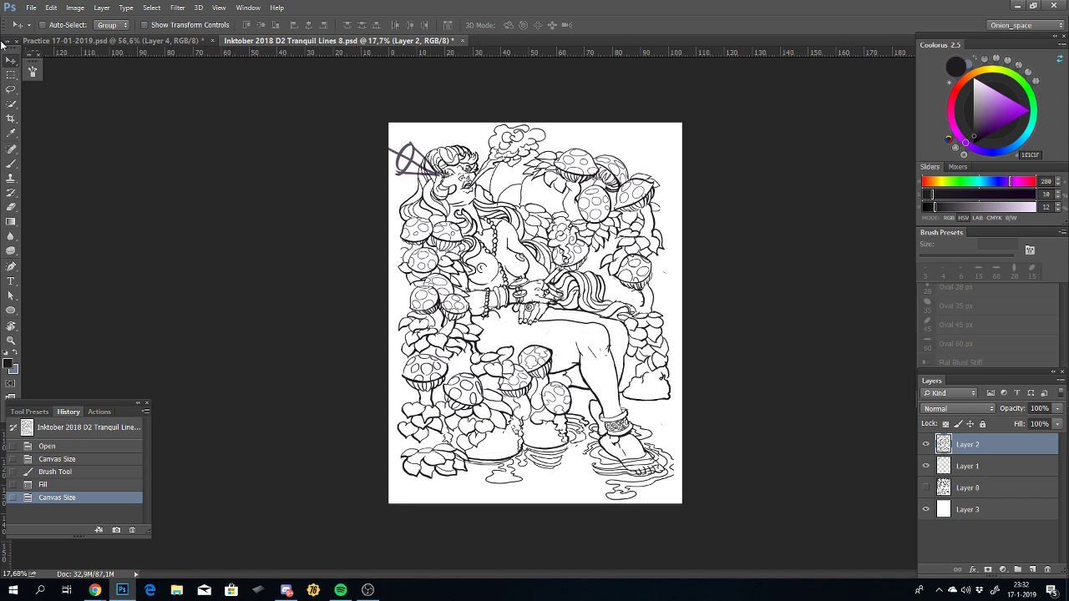
Step: Pull a vertical guide from the left ruler across the artwork, undoing an accidental move
drag(7, 46, 7, 44)
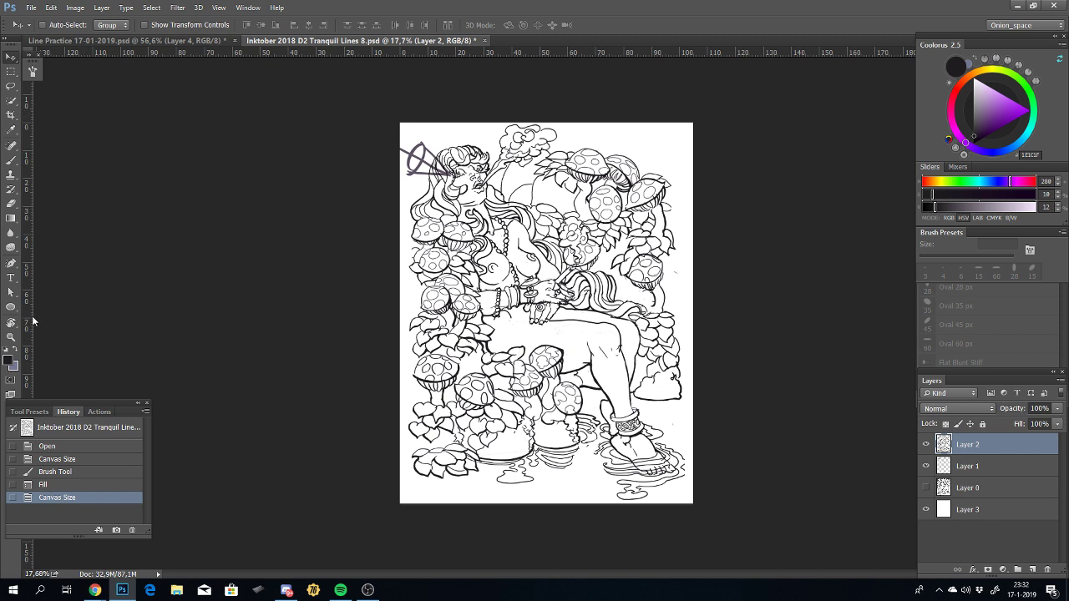
mouse_move(36, 321)
mouse_down()
mouse_move(142, 306)
mouse_move(120, 342)
mouse_up()
key(ctrl+z)
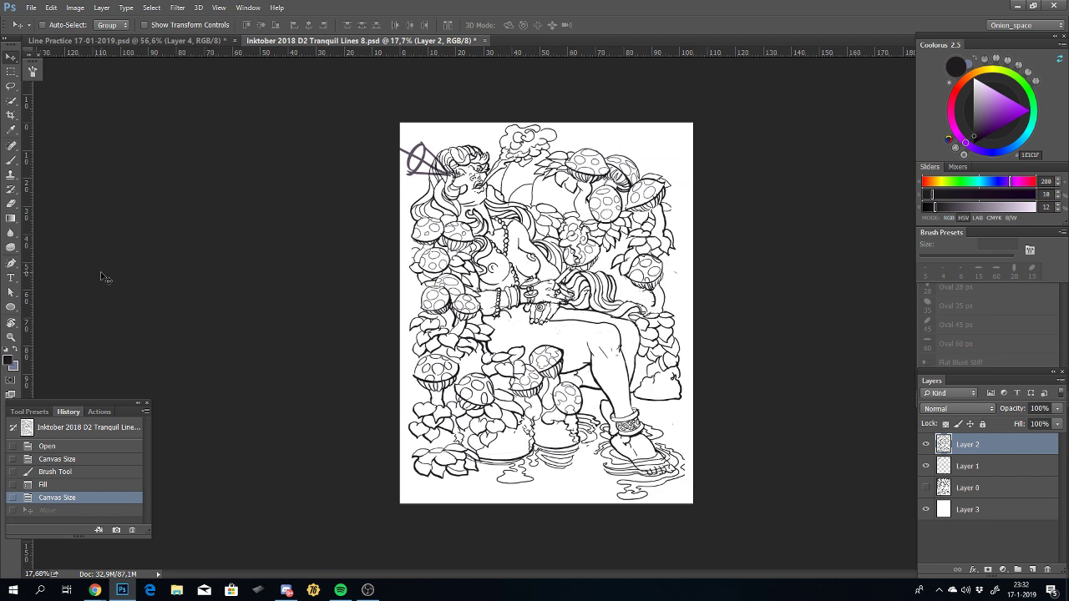
mouse_move(32, 257)
mouse_down()
mouse_move(628, 283)
mouse_move(688, 299)
mouse_up()
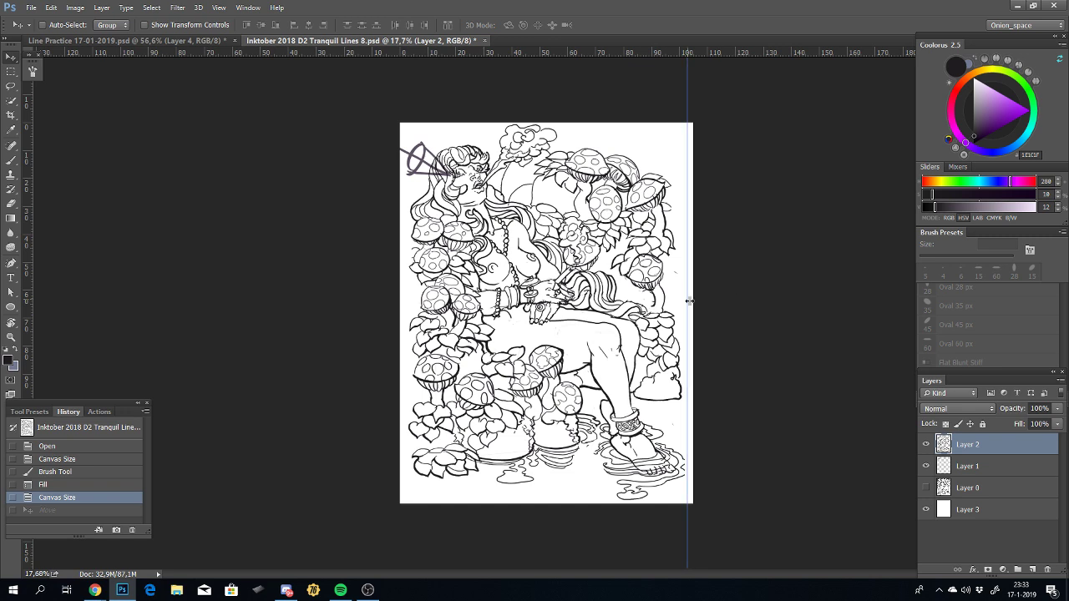
Step: Drop the guide at the page's right edge and zoom in on the lower-right bush
drag(688, 299, 687, 299)
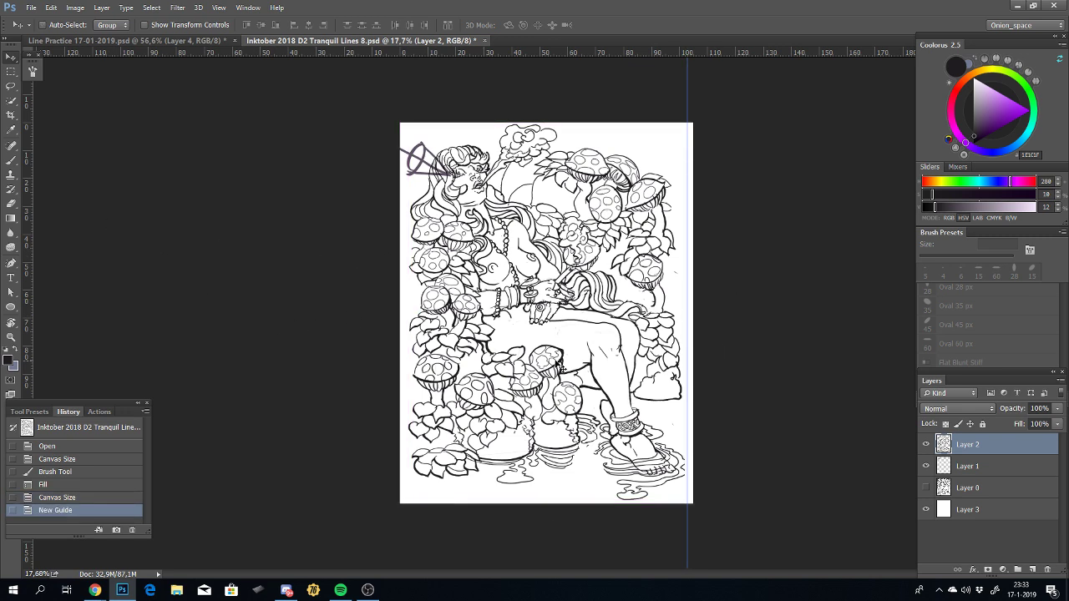
scroll(690, 346, up, 5)
mouse_move(835, 334)
mouse_down()
mouse_move(577, 306)
mouse_move(573, 339)
mouse_move(554, 323)
mouse_up()
scroll(554, 322, down, 1)
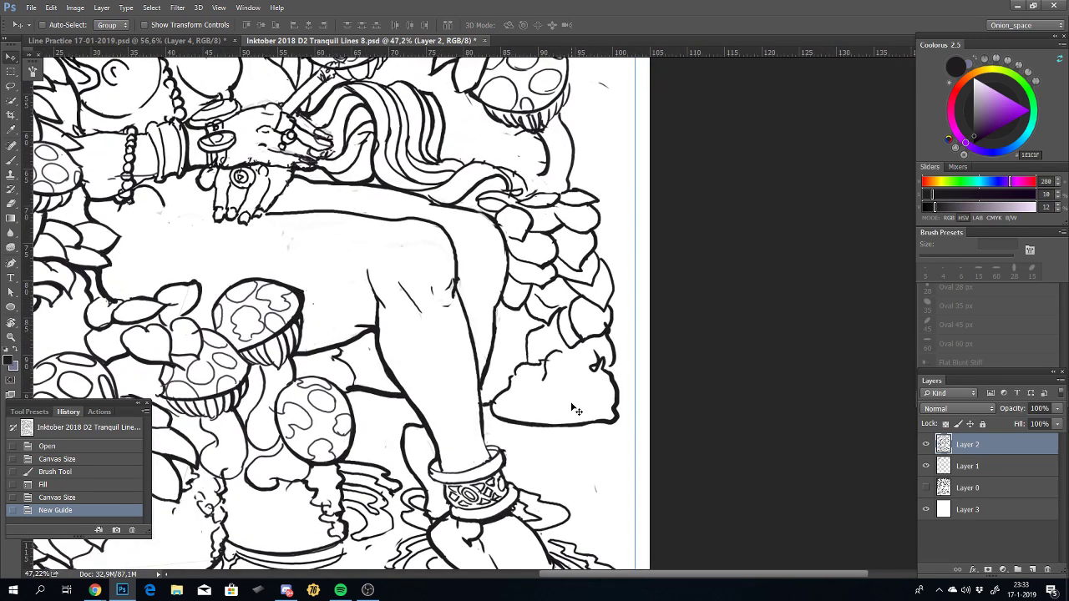
scroll(550, 392, down, 1)
drag(548, 361, 576, 428)
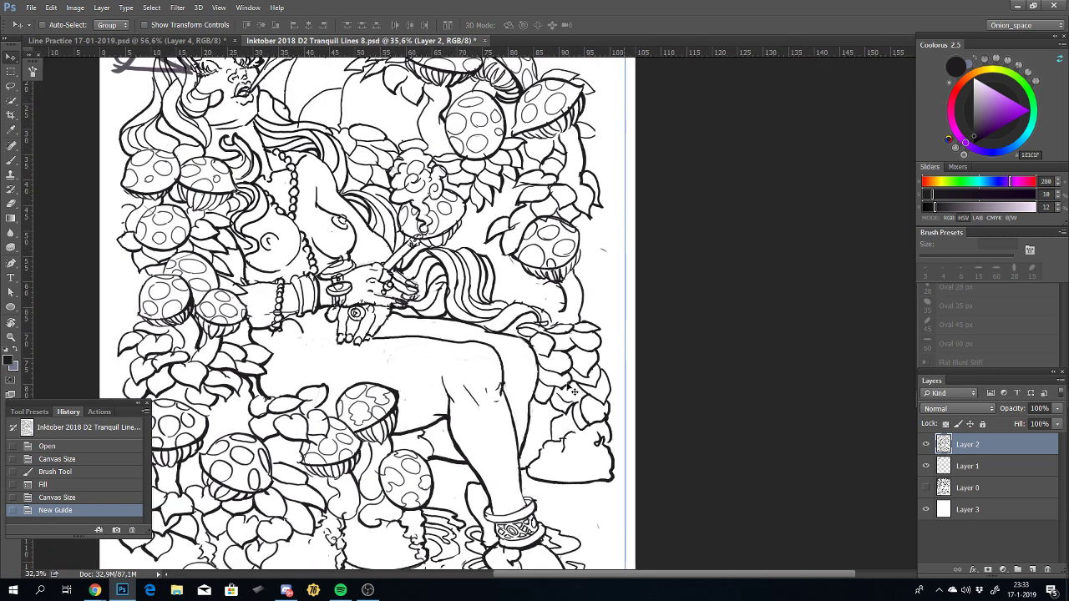
scroll(576, 427, down, 1)
drag(562, 389, 514, 330)
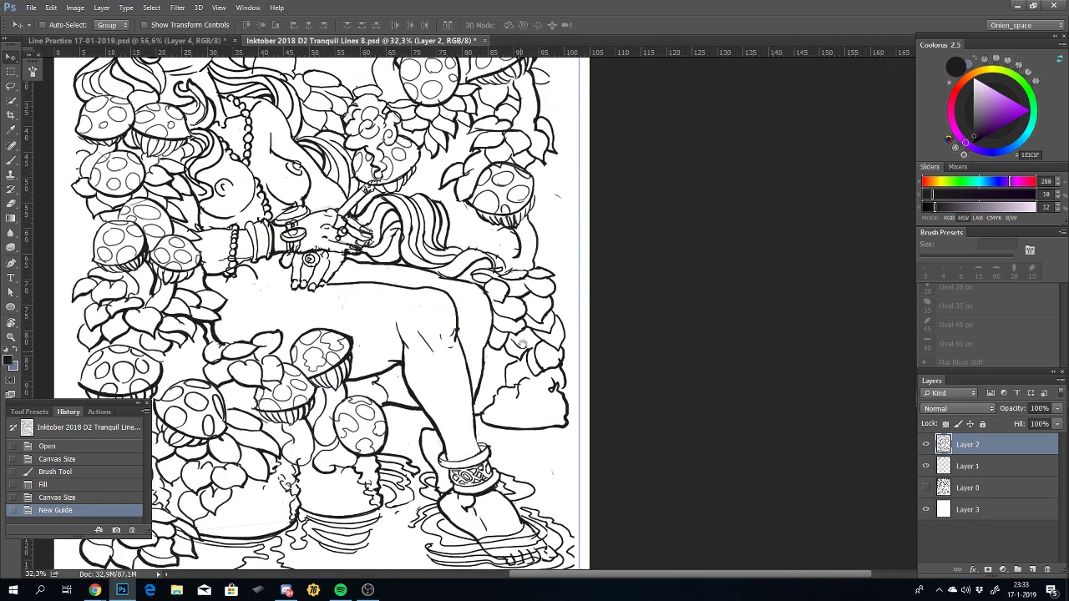
Step: Lasso the leaves right of the leg, nudge them right with arrow keys, then deselect
key(l)
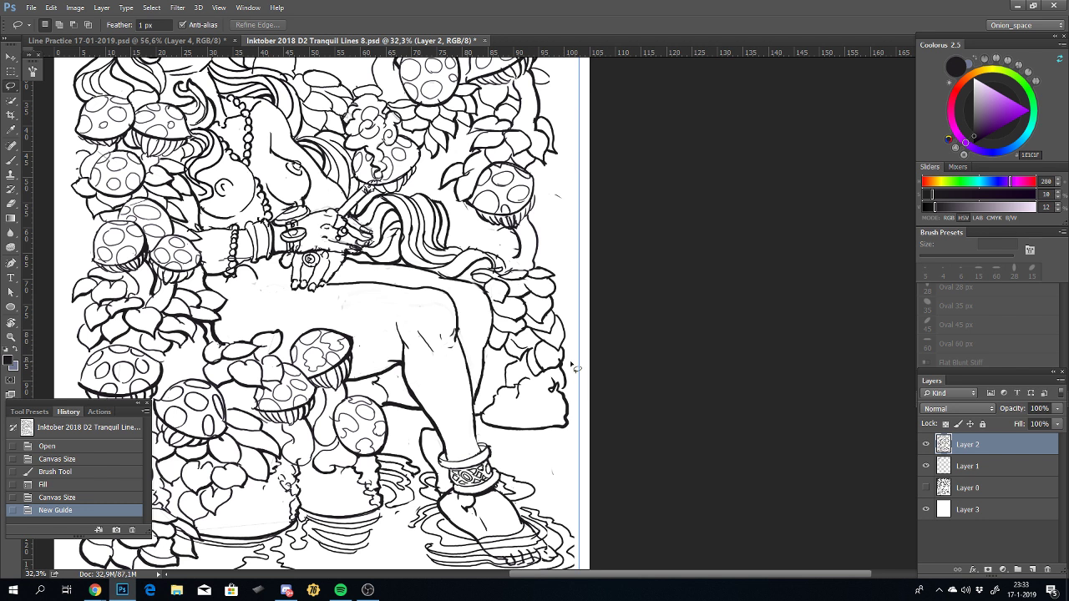
mouse_move(561, 275)
mouse_down()
mouse_move(581, 397)
mouse_move(501, 451)
mouse_move(477, 428)
mouse_move(500, 375)
mouse_move(495, 297)
mouse_move(472, 279)
mouse_move(553, 269)
mouse_up()
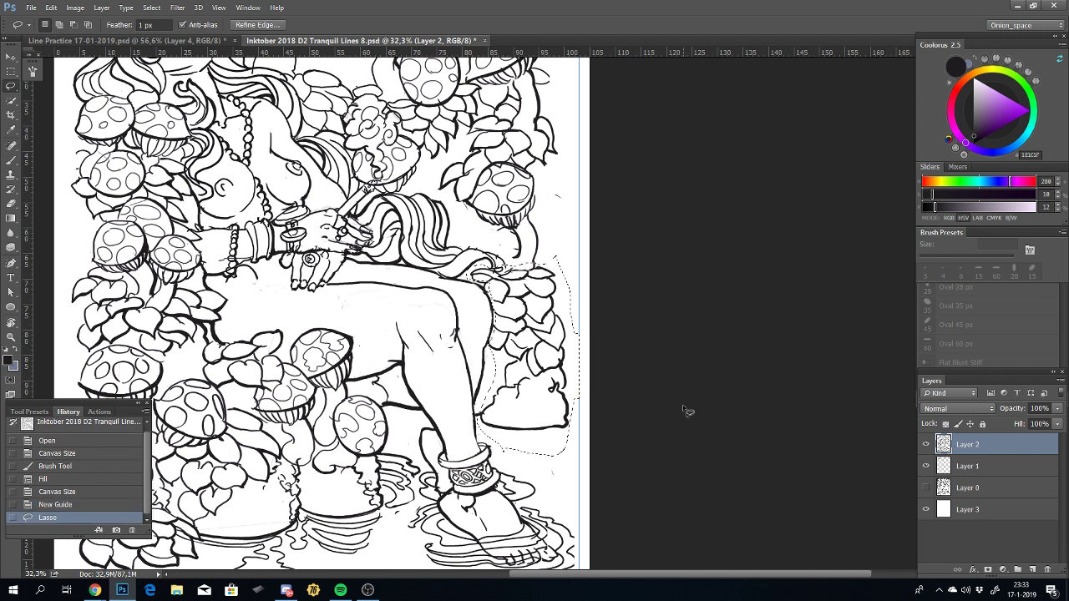
key(v)
key(shift+Right)
key(shift+Right)
key(shift+Right)
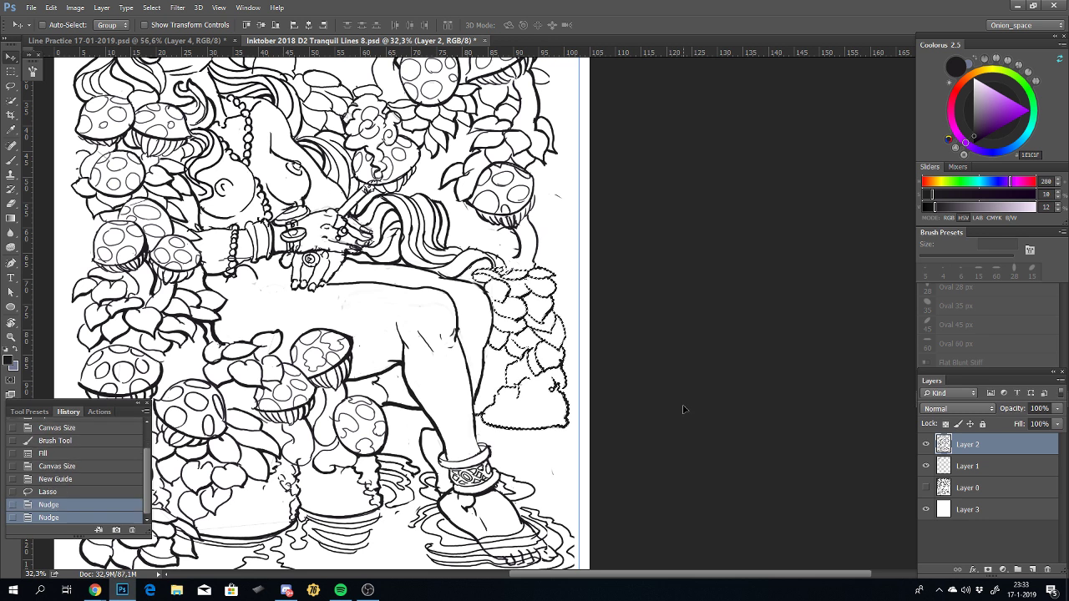
key(shift+Right)
key(Right)
key(Right)
key(Right)
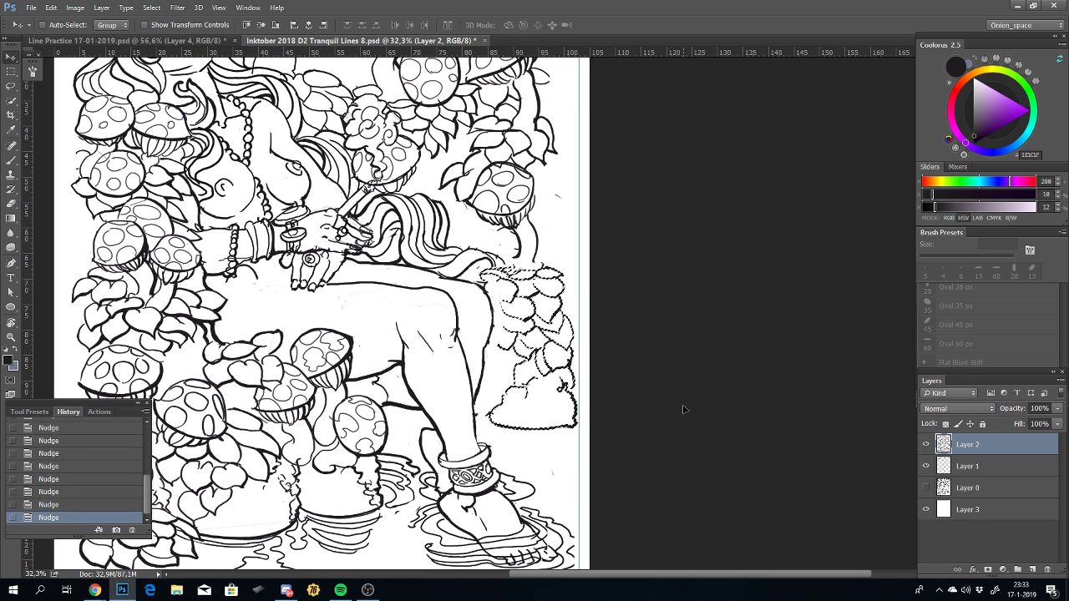
key(Right)
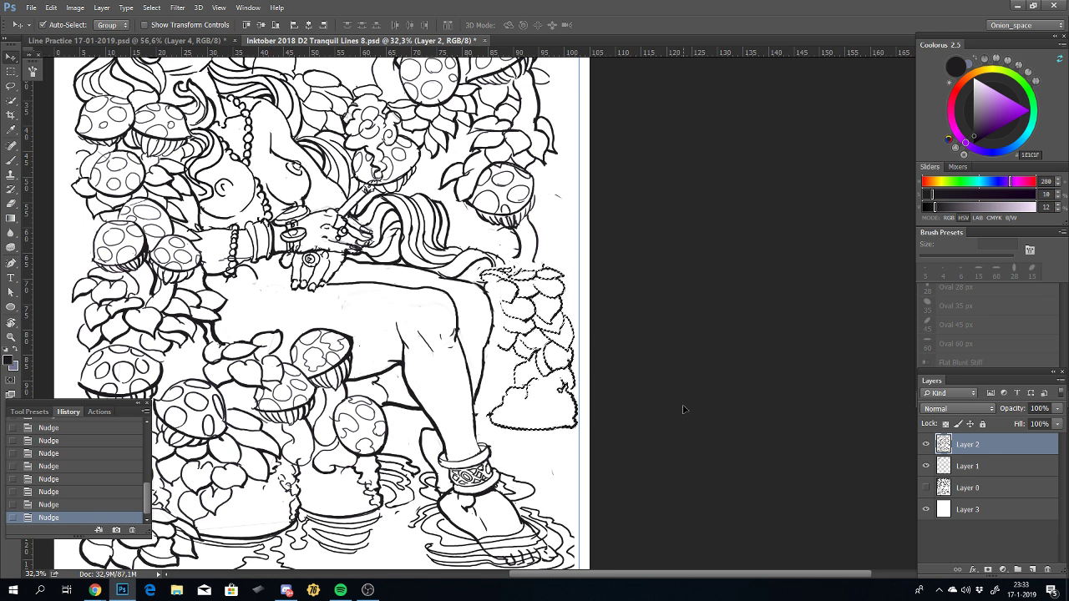
key(ctrl+d)
scroll(440, 428, up, 2)
scroll(464, 451, down, 3)
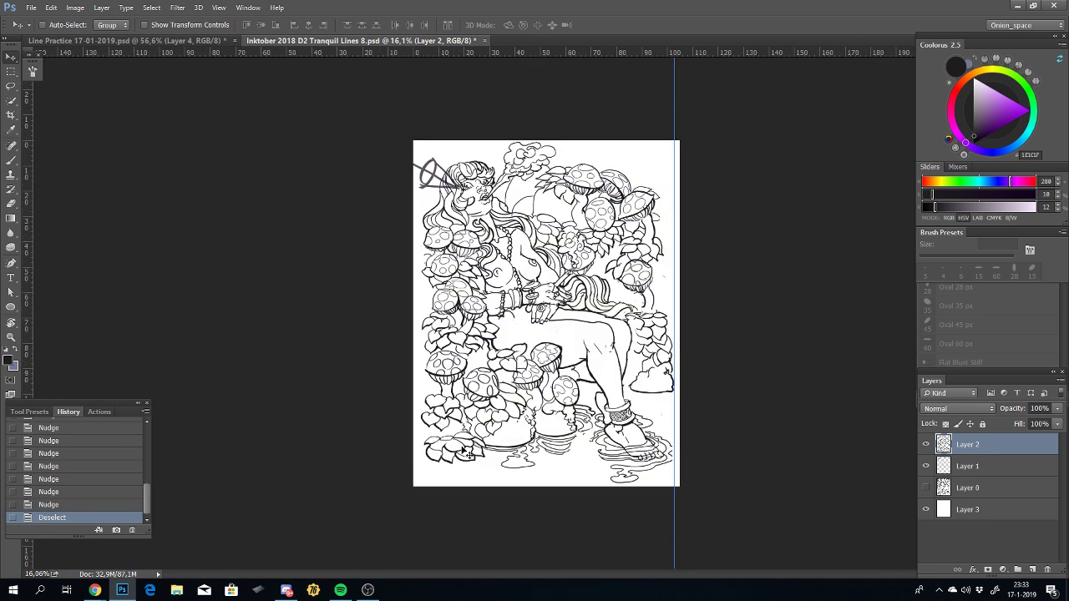
scroll(529, 371, up, 1)
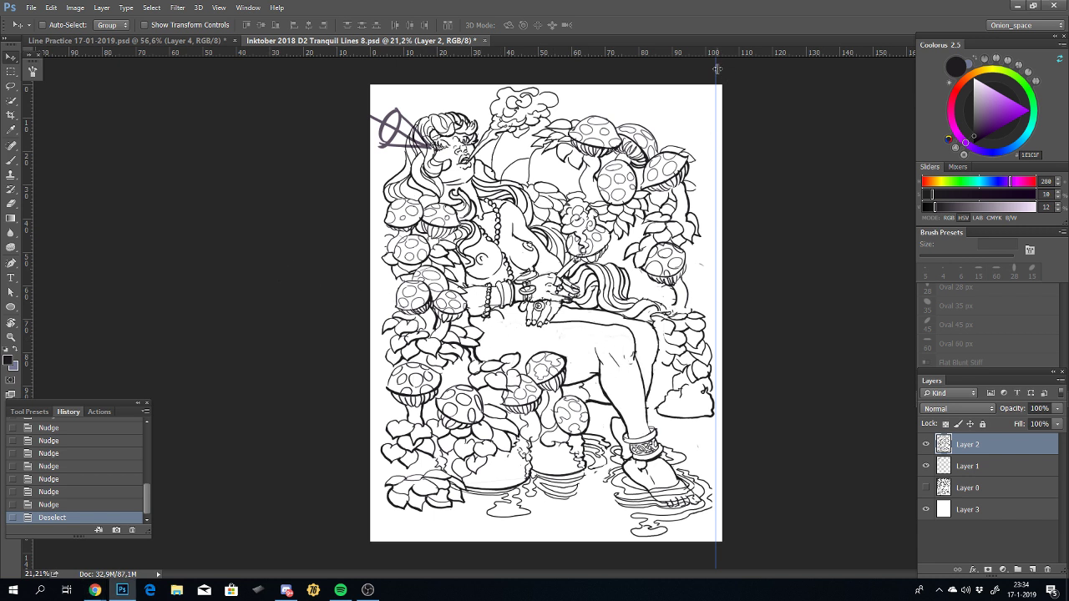
Step: Delete the vertical guide by dragging it off the canvas
drag(716, 66, 25, 138)
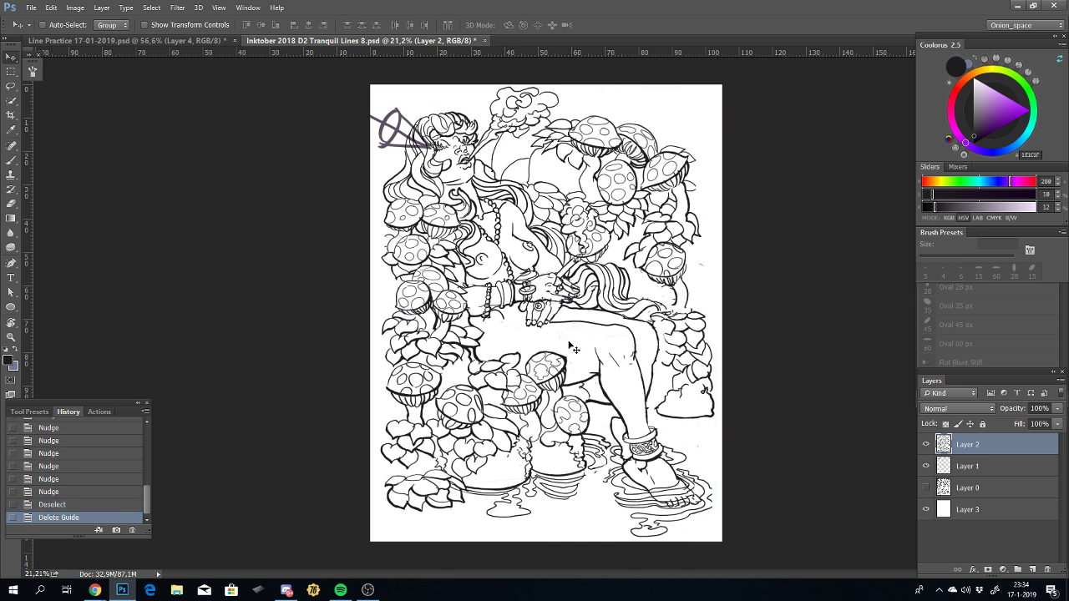
scroll(545, 323, up, 1)
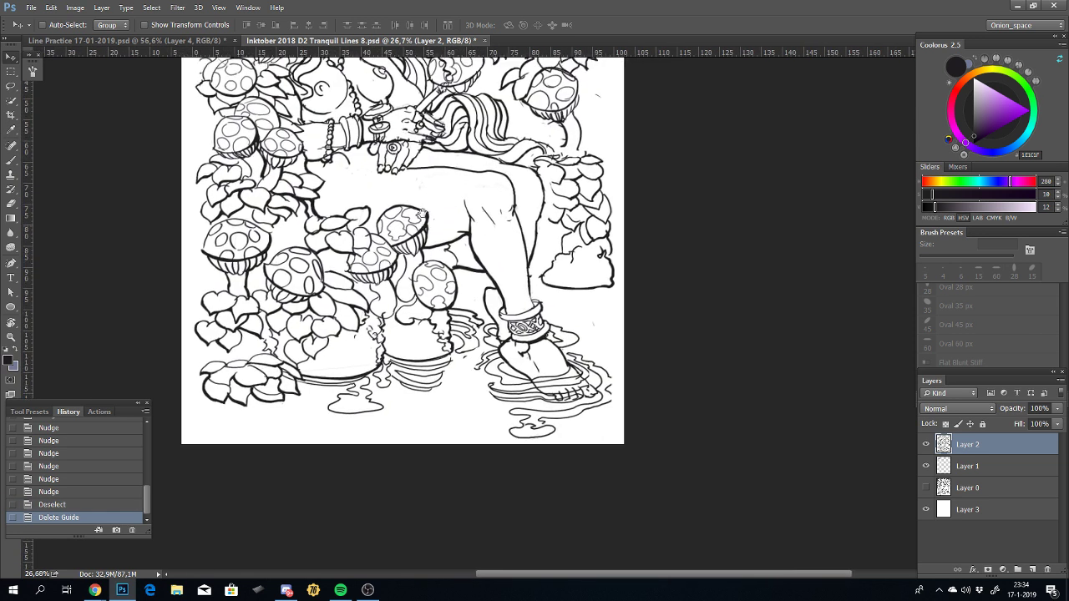
drag(544, 323, 468, 276)
scroll(462, 273, up, 2)
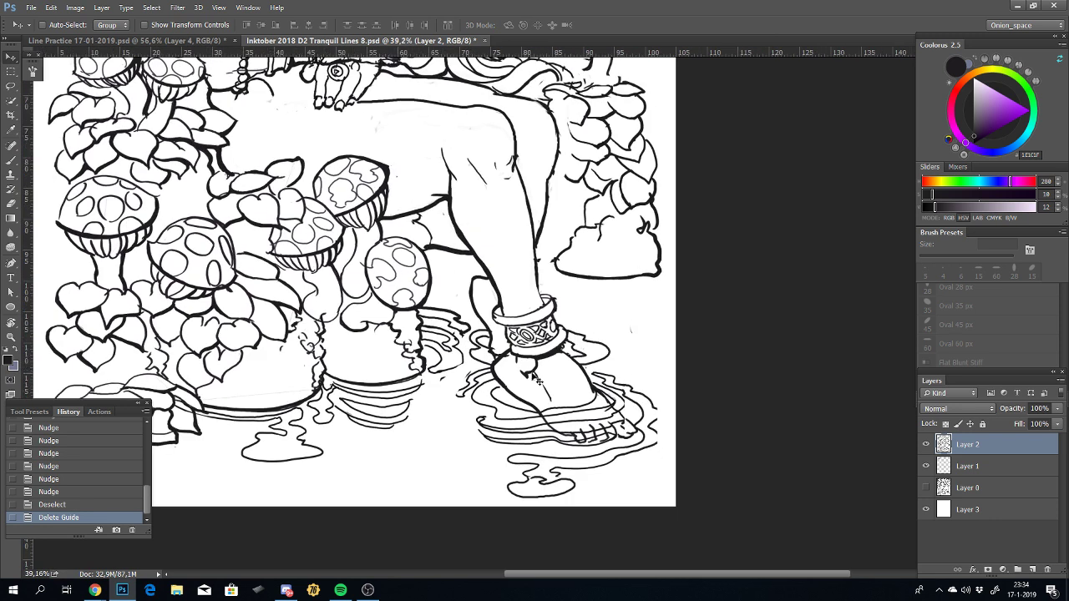
scroll(461, 273, right, 2)
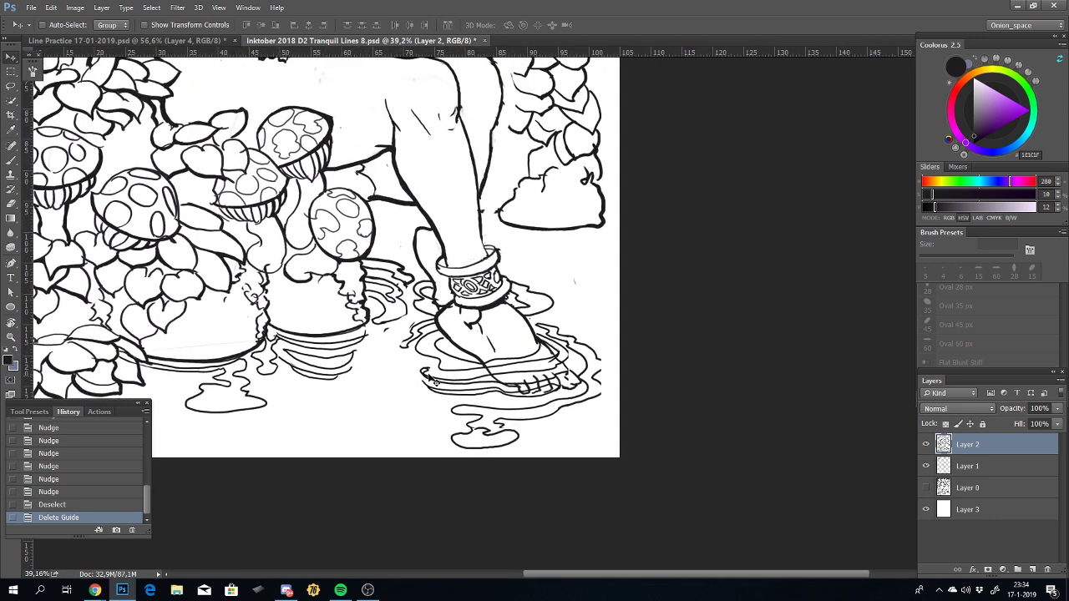
Step: Switch to the Brush tool, frame the torso, and enlarge the Brush Presets list
key(b)
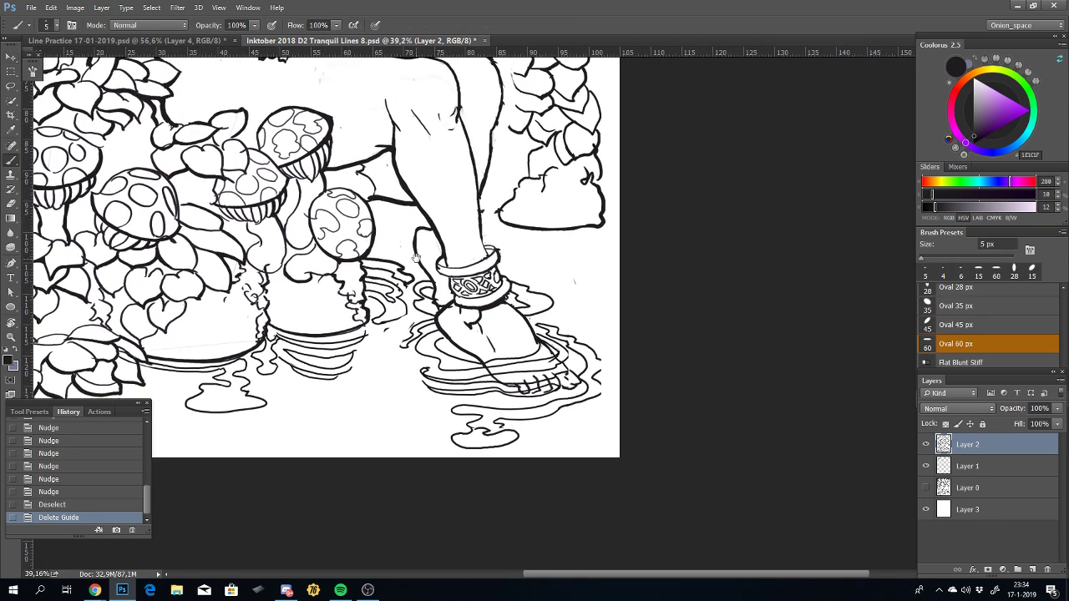
drag(434, 175, 501, 392)
scroll(510, 396, up, 3)
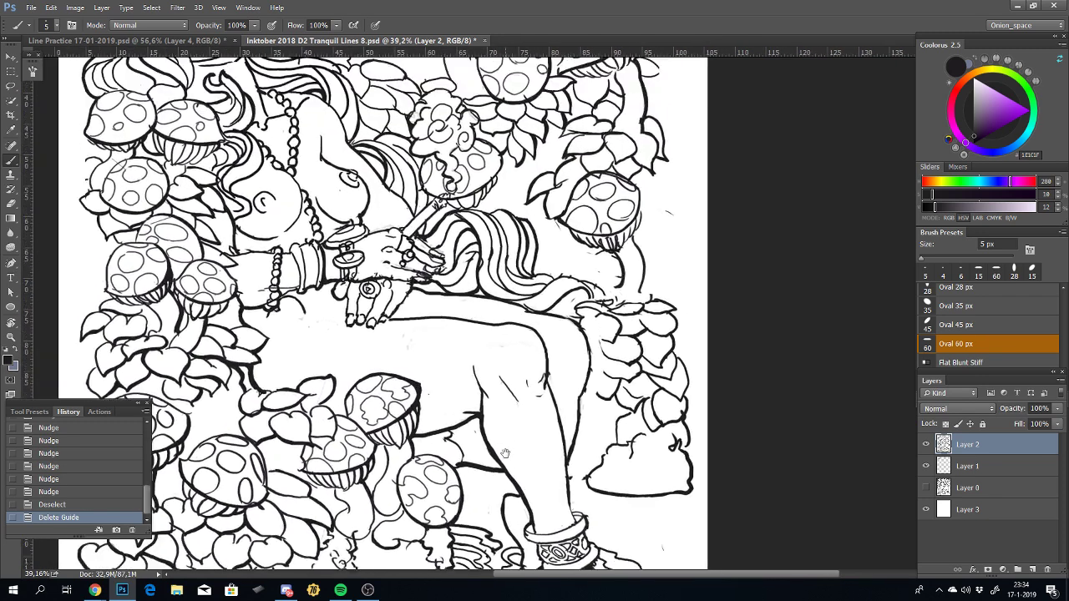
scroll(526, 402, up, 3)
scroll(547, 409, up, 2)
scroll(568, 417, up, 3)
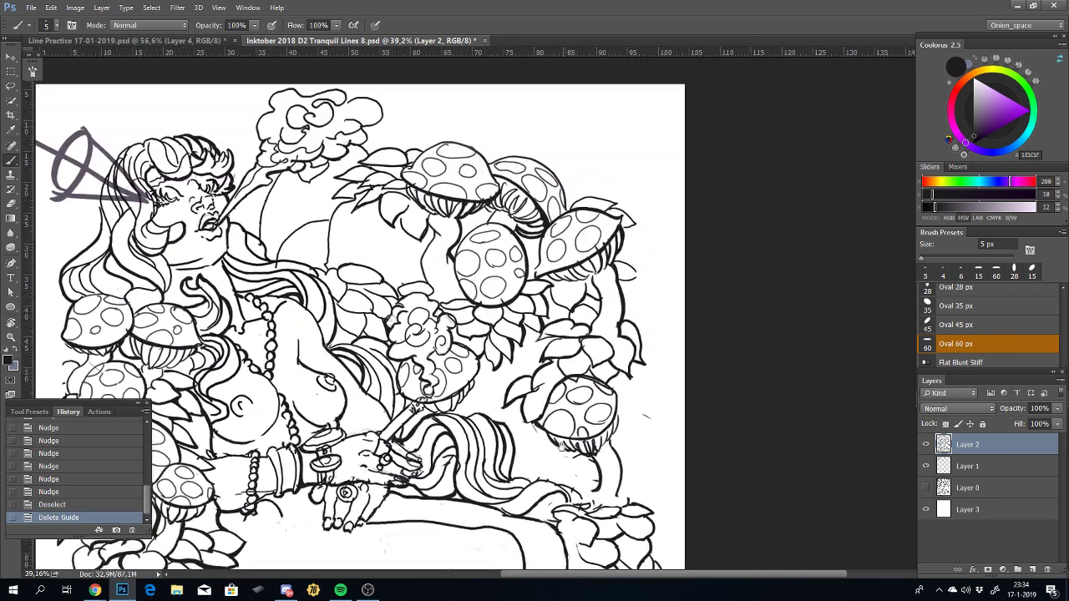
mouse_move(1063, 371)
mouse_down()
mouse_move(1063, 392)
mouse_move(1066, 310)
mouse_move(1066, 322)
mouse_up()
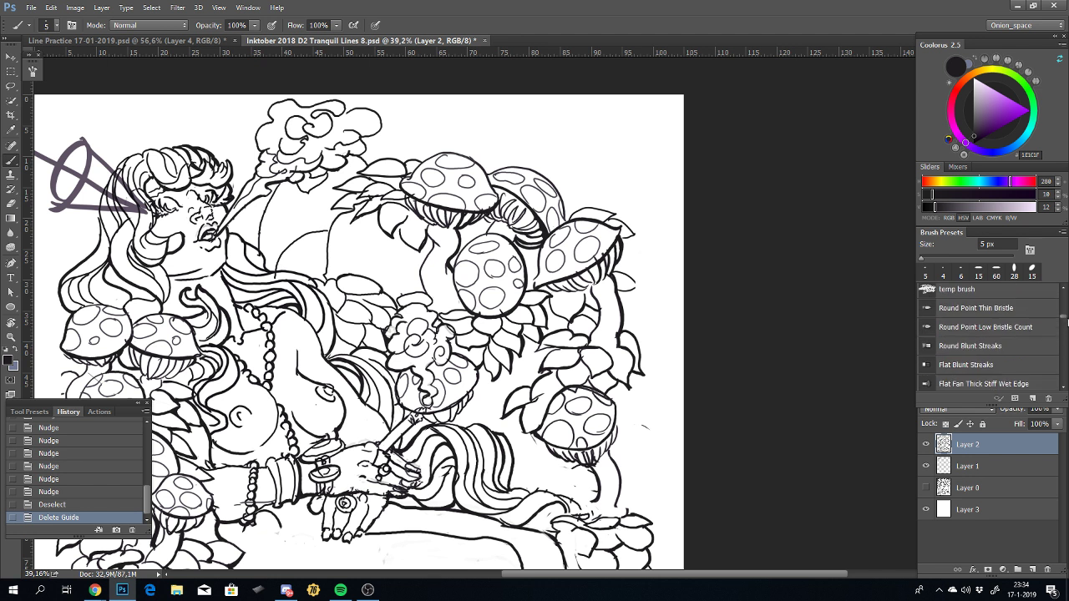
Step: Choose the Hard Round 0 D preset, check Shape Dynamics, and size the brush to 15 px
drag(1067, 322, 1067, 289)
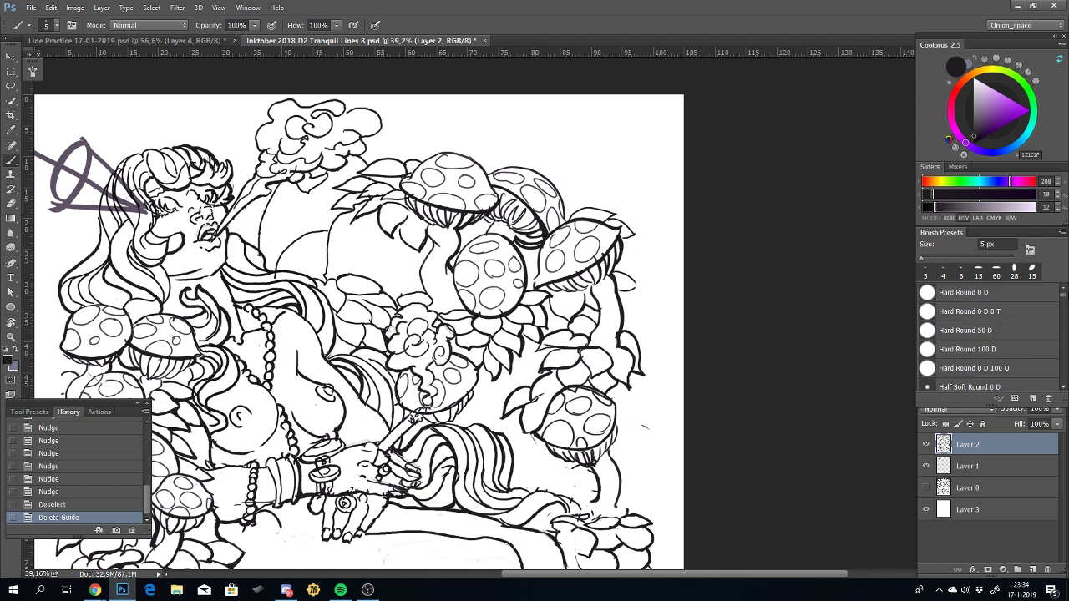
click(965, 294)
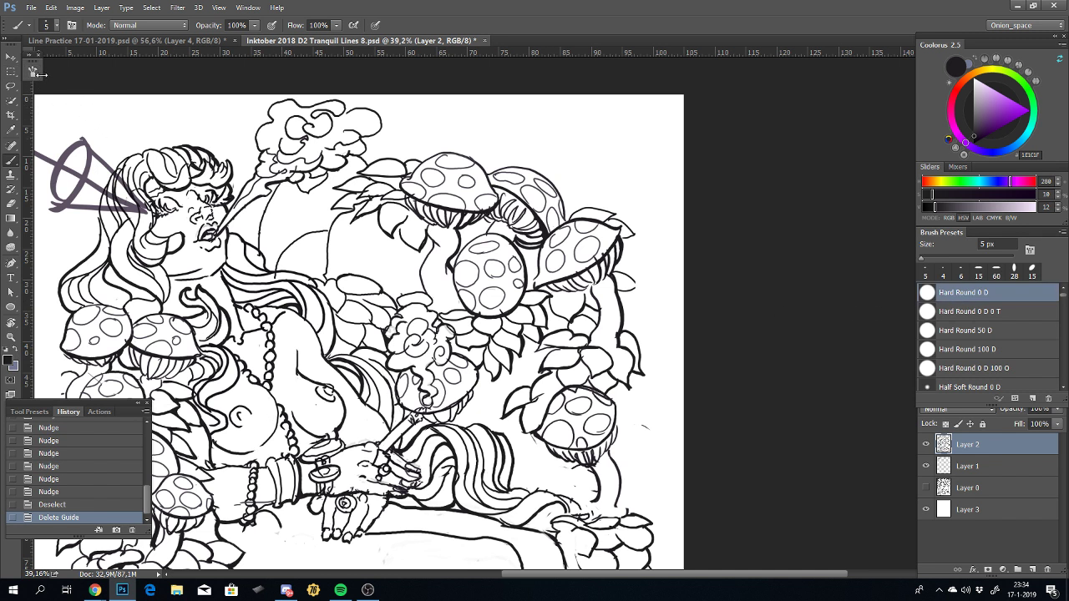
click(33, 72)
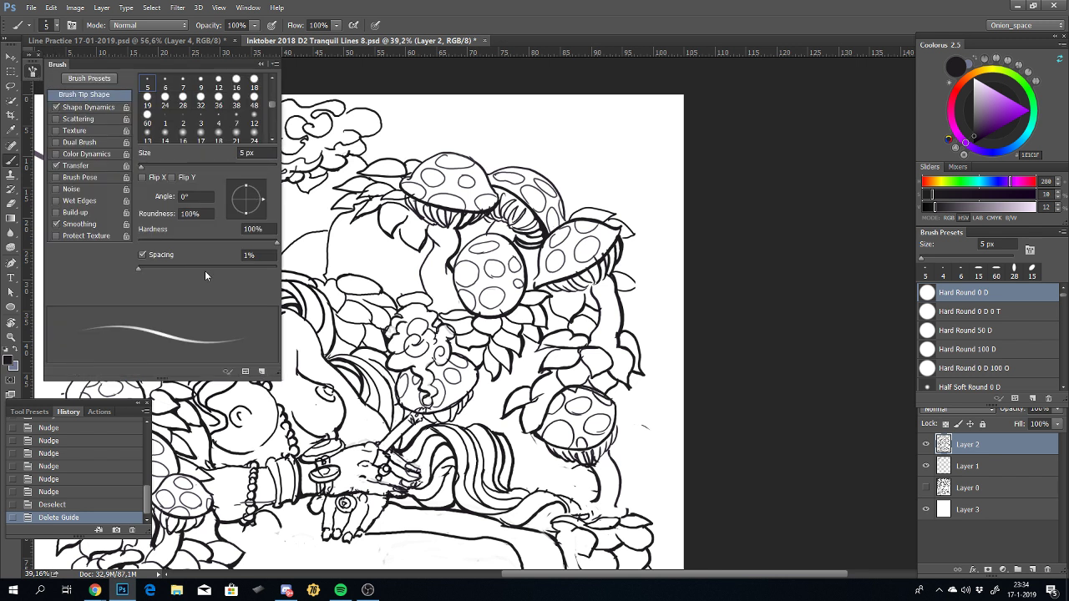
click(69, 108)
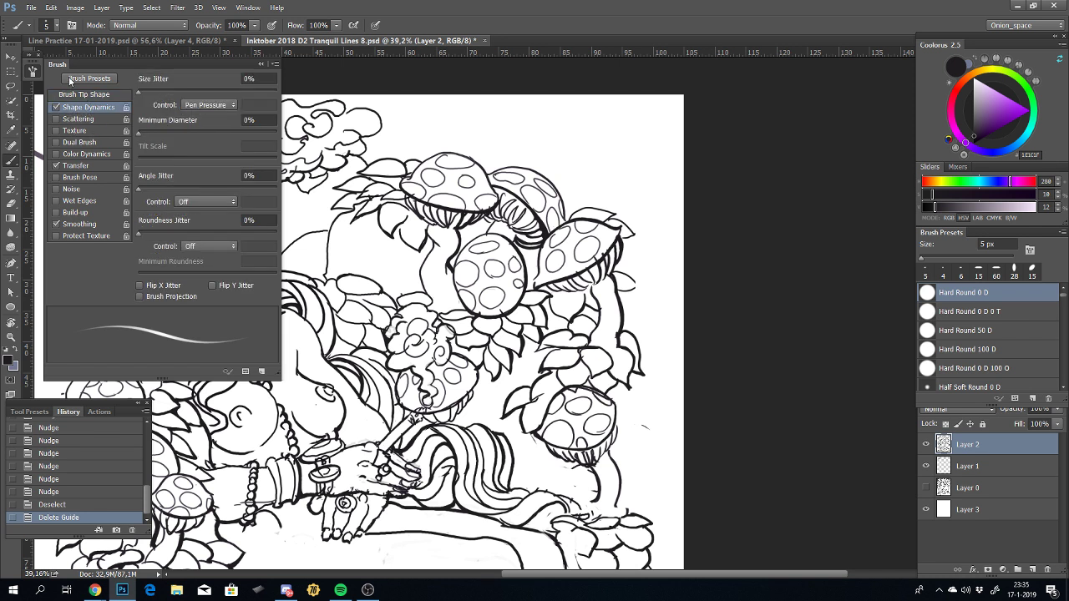
click(35, 72)
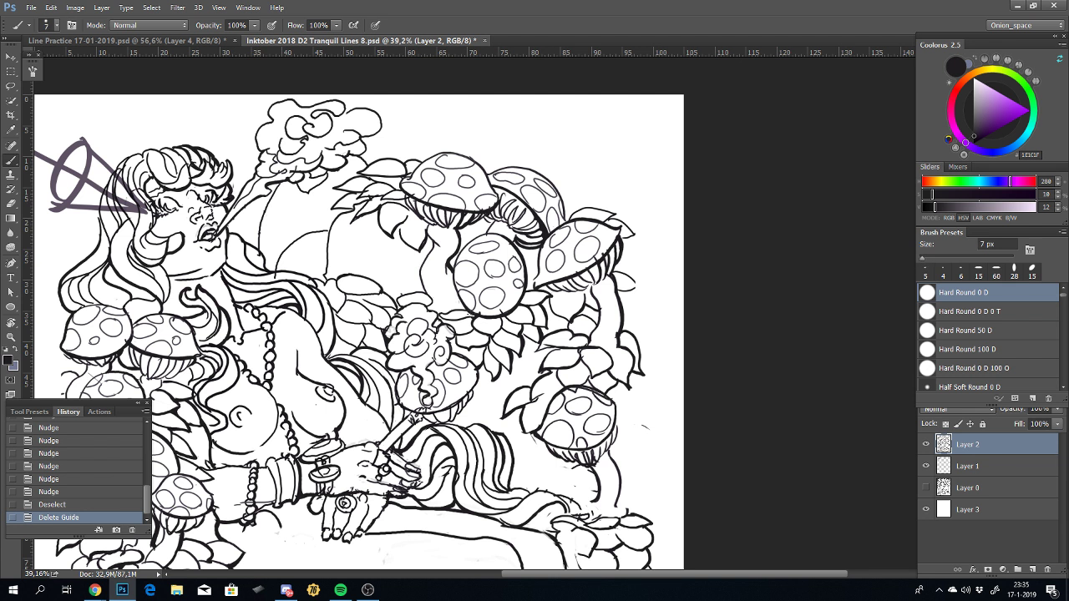
key(bracketright)
key(bracketright)
Step: Zoom in on the mushroom cluster, rotate the view about 30°, and test a brush stroke
scroll(476, 244, up, 2)
scroll(534, 317, up, 2)
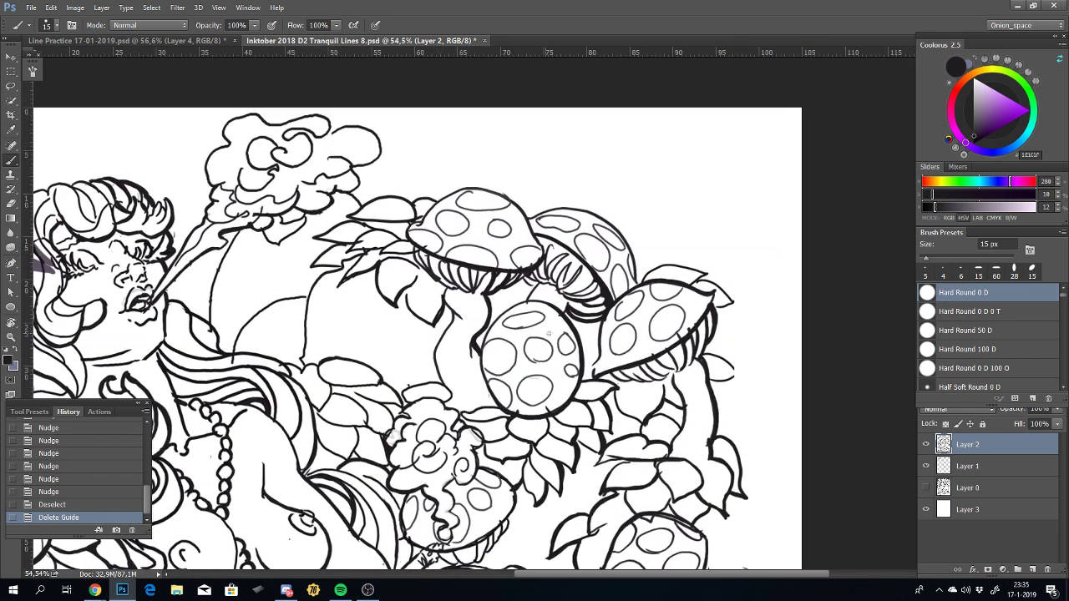
mouse_move(505, 459)
mouse_down()
mouse_move(688, 361)
mouse_move(528, 459)
mouse_up()
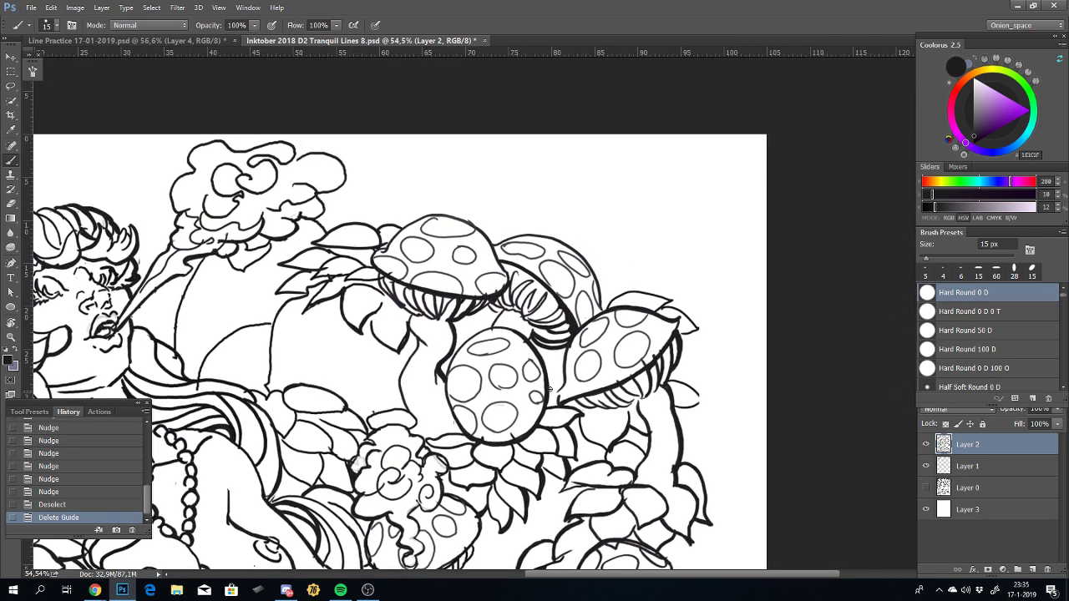
scroll(541, 389, up, 1)
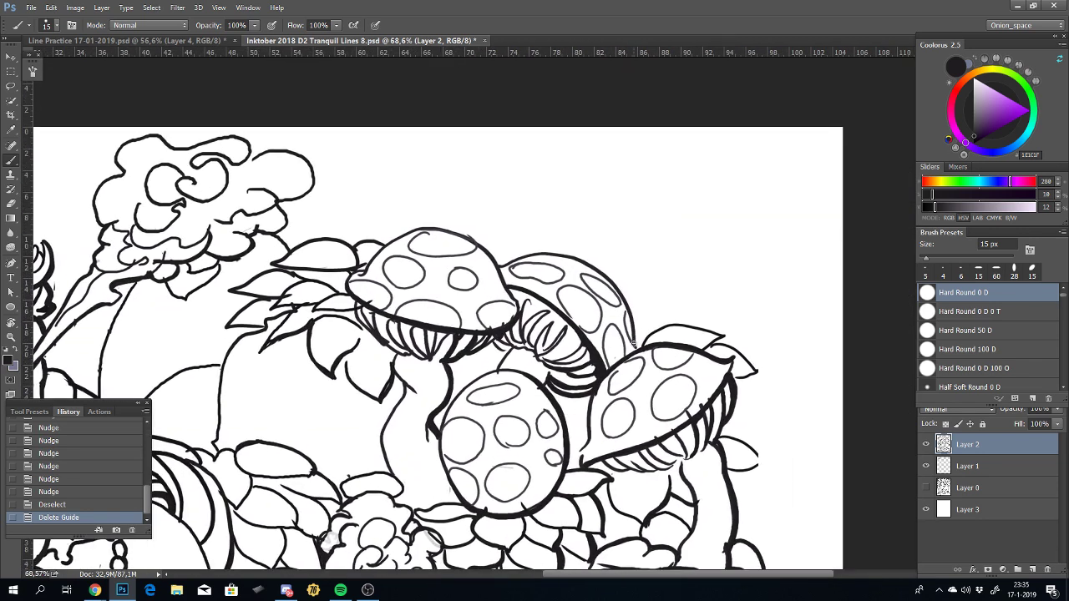
key(r)
drag(679, 349, 641, 425)
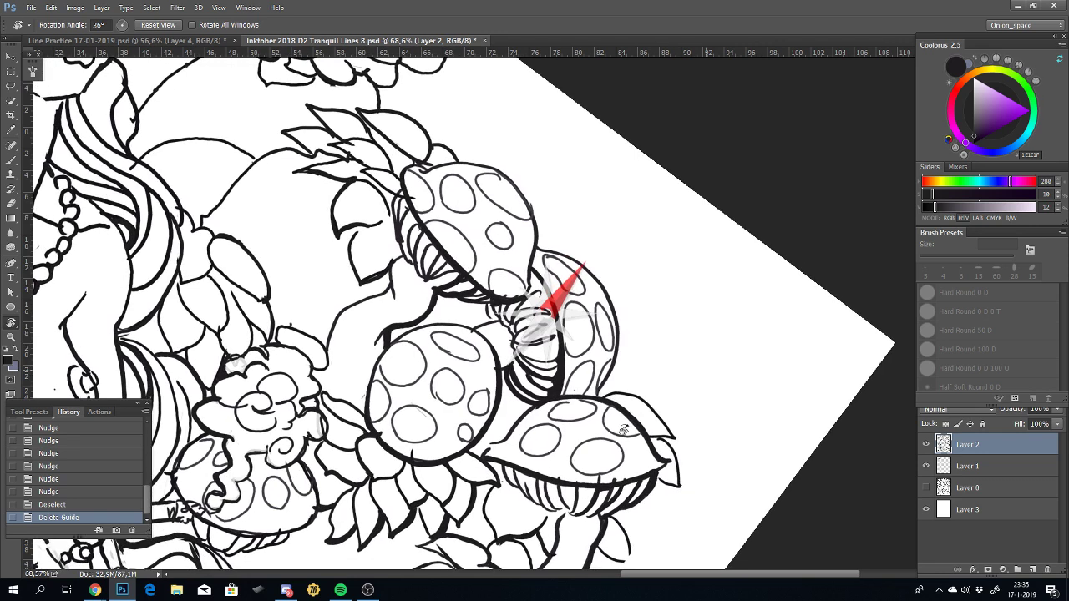
key(b)
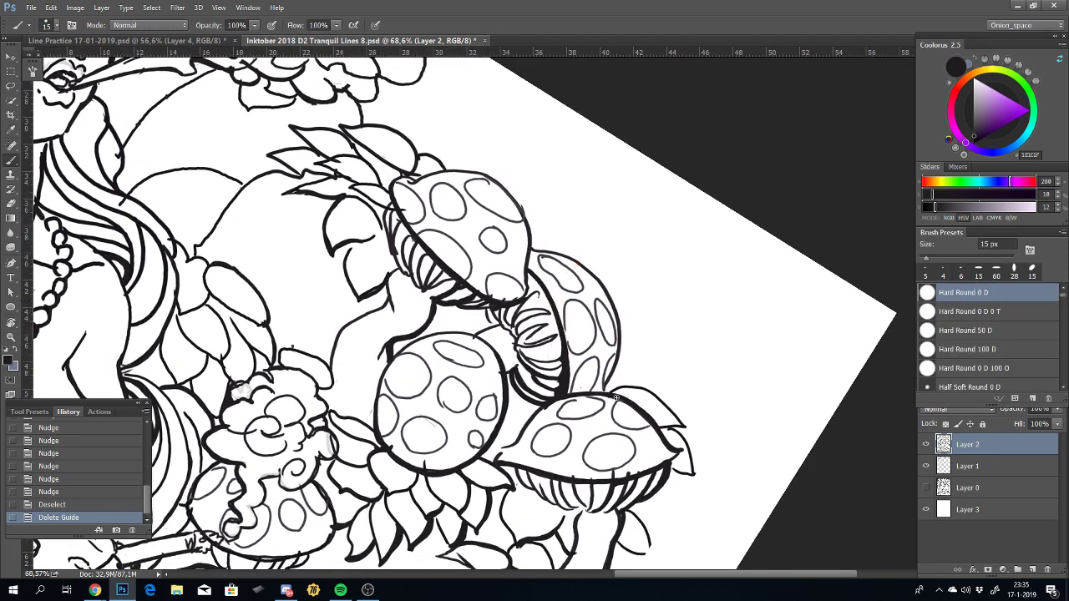
drag(605, 393, 620, 348)
Step: Turn off Transfer in the brush settings for solid strokes and retest on the mushroom edge
key(ctrl+z)
key(ctrl+z)
click(32, 70)
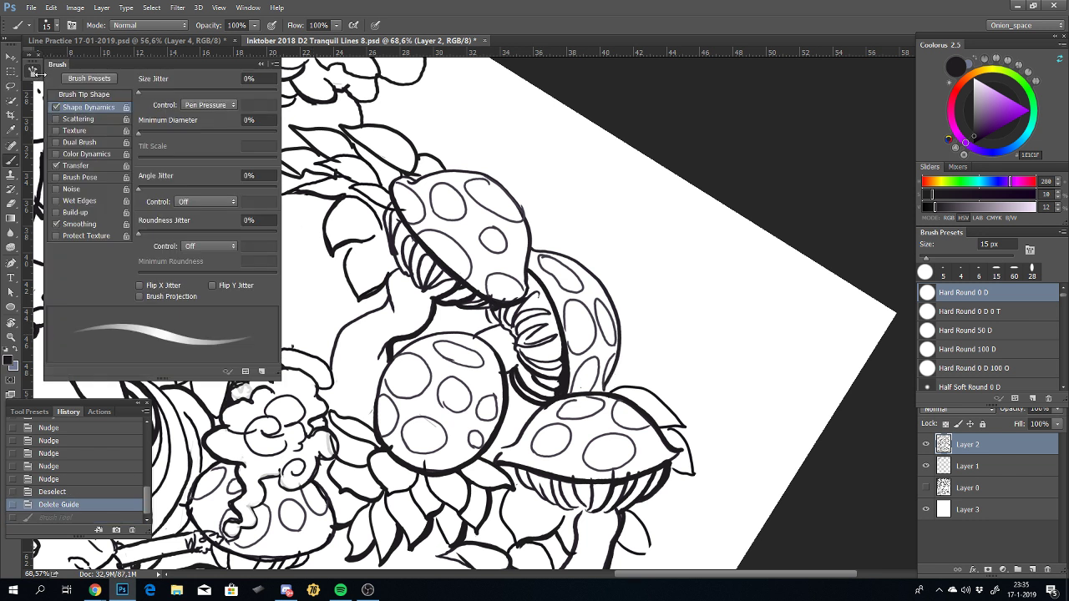
click(56, 165)
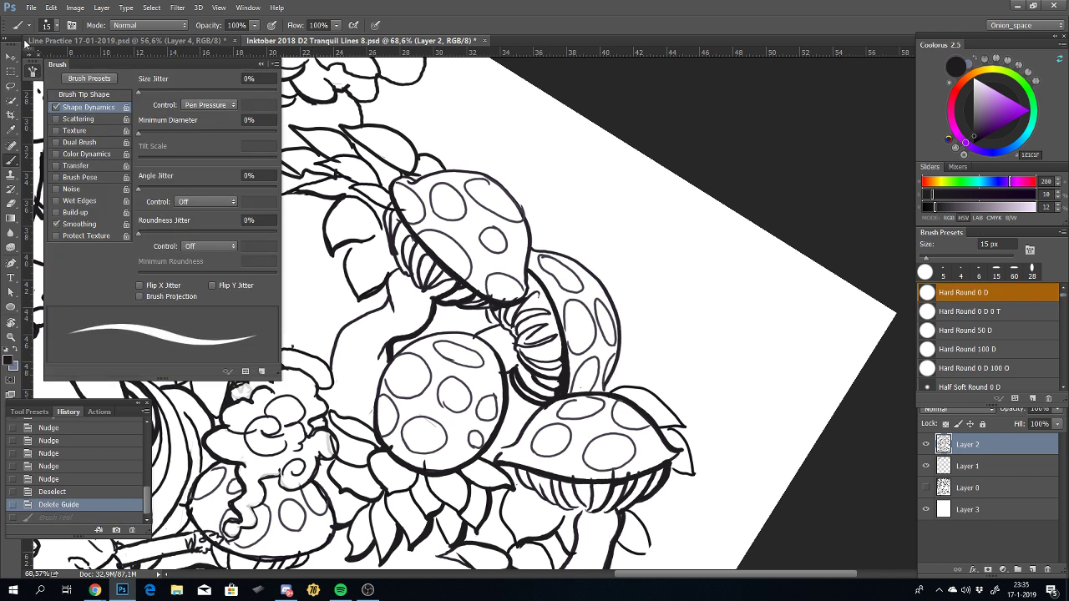
click(31, 71)
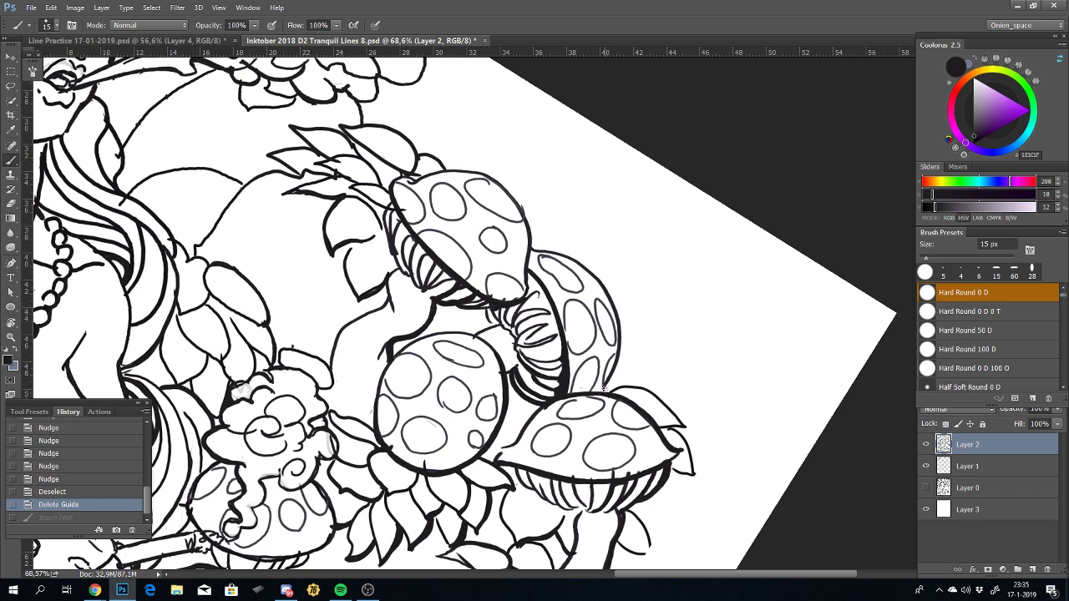
drag(602, 388, 556, 250)
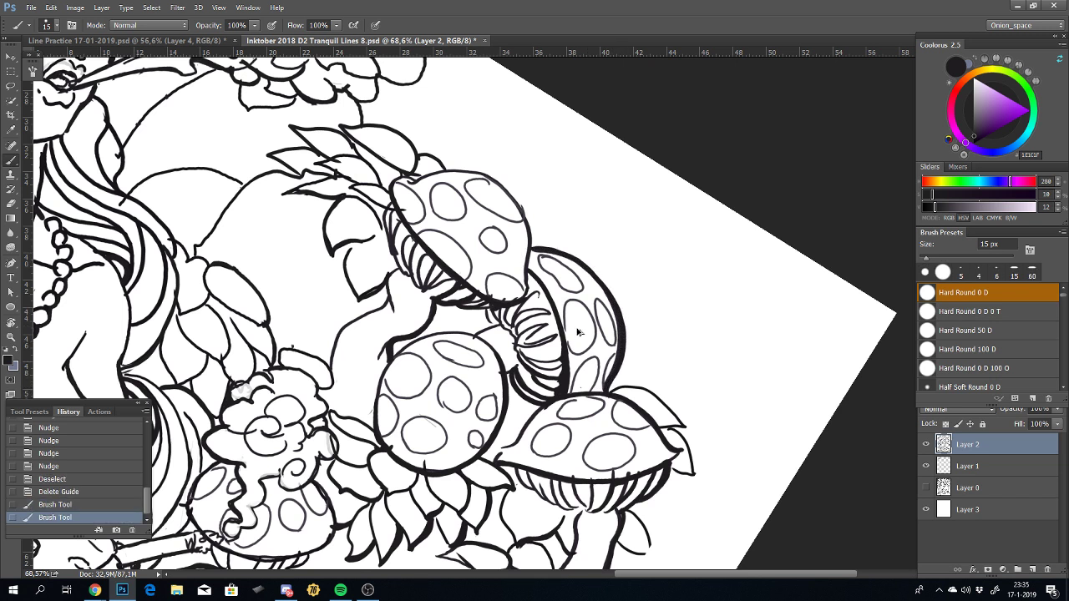
key(ctrl+z)
Step: Adjust the brush size and ink the mushroom's right edge base to top, retrying until clean
key(bracketleft)
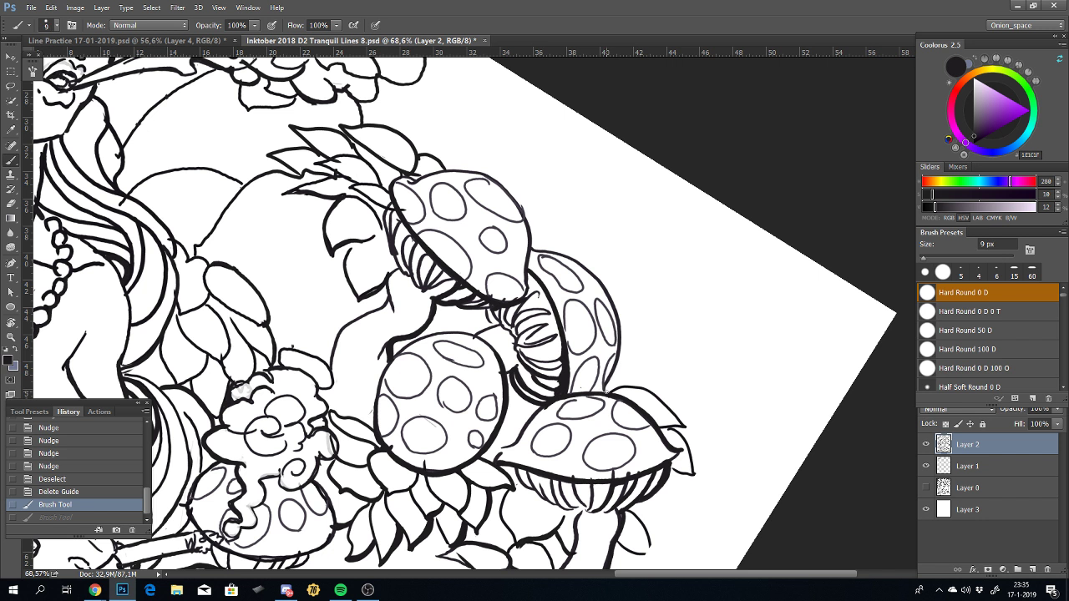
key(bracketright)
mouse_move(614, 374)
mouse_down()
mouse_move(612, 299)
mouse_move(562, 253)
mouse_move(533, 248)
mouse_up()
key(ctrl+z)
mouse_move(608, 393)
mouse_down()
mouse_move(624, 311)
mouse_move(610, 281)
mouse_up()
key(ctrl+z)
mouse_move(608, 394)
mouse_down()
mouse_move(619, 304)
mouse_move(537, 246)
mouse_up()
key(ctrl+z)
mouse_move(608, 391)
mouse_down()
mouse_move(619, 300)
mouse_move(537, 244)
mouse_up()
key(ctrl+z)
mouse_move(605, 391)
mouse_down()
mouse_move(617, 368)
mouse_move(612, 307)
mouse_move(568, 255)
mouse_move(525, 248)
mouse_up()
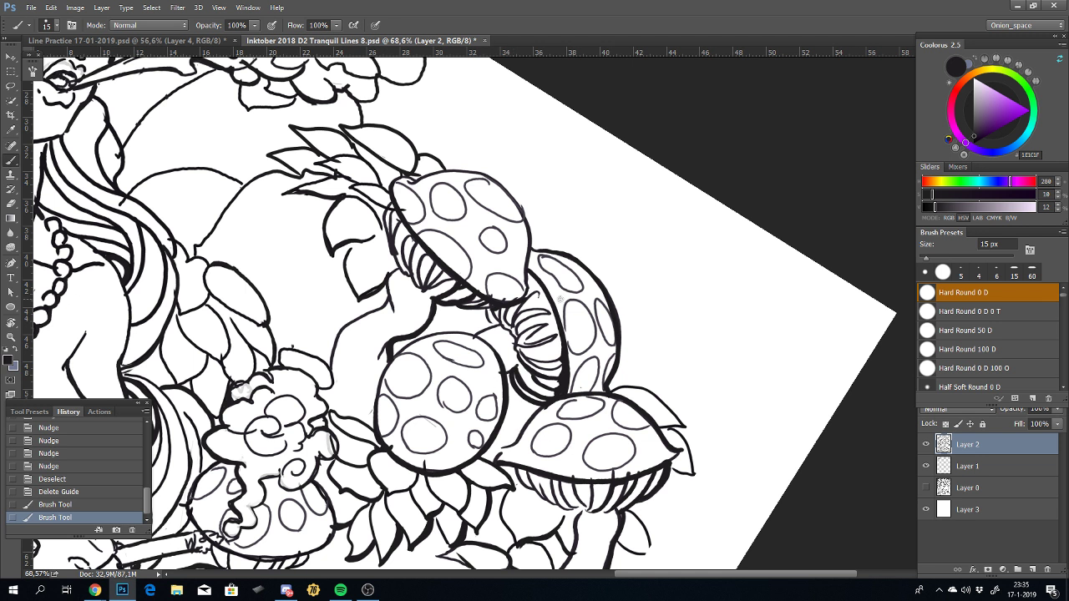
Step: Thicken the upper cap's top and redraw its right-edge line until it looks right
drag(529, 285, 528, 287)
key(ctrl+z)
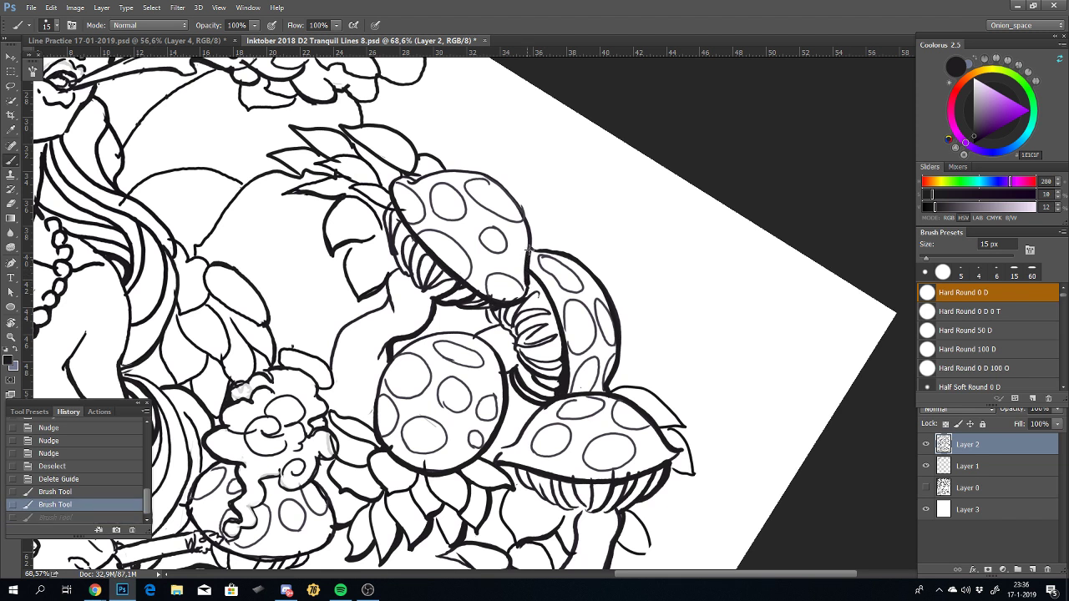
drag(526, 223, 481, 174)
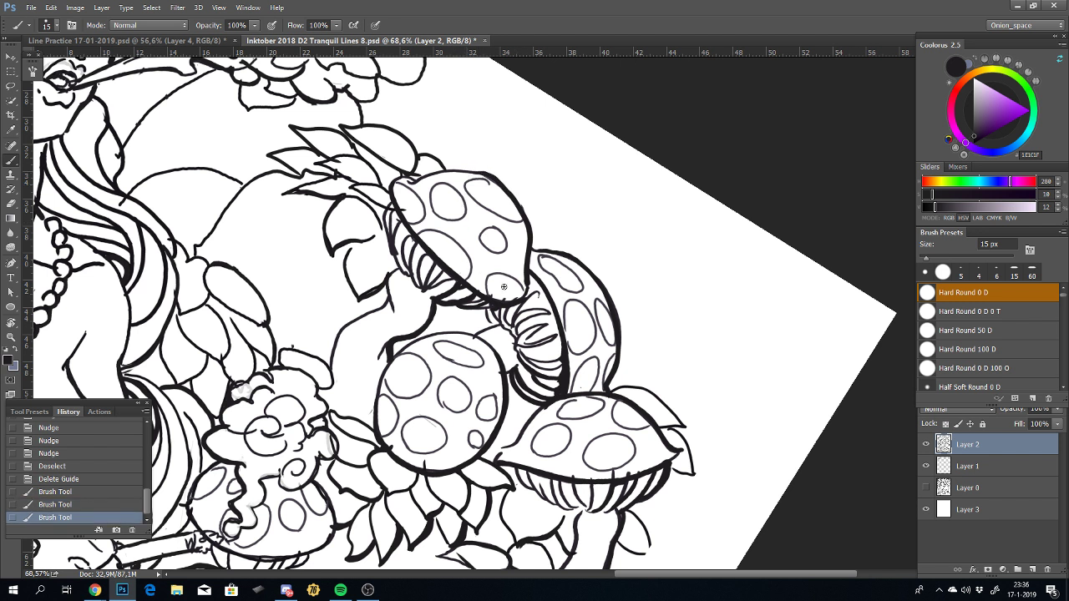
drag(529, 269, 501, 179)
key(ctrl+z)
drag(528, 268, 497, 180)
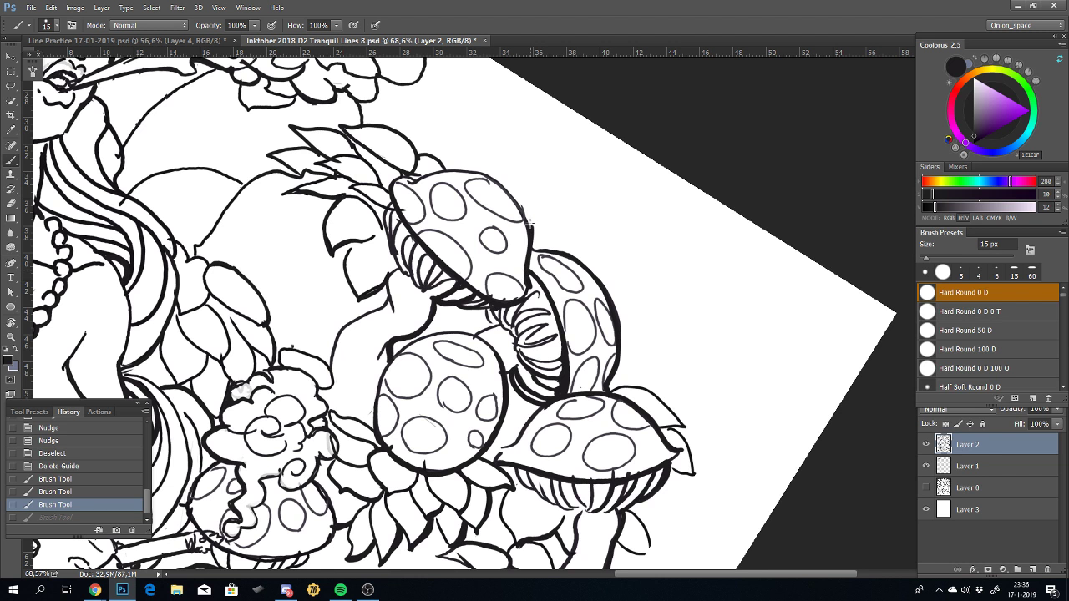
key(ctrl+z)
drag(529, 268, 499, 181)
key(ctrl+z)
drag(528, 270, 490, 179)
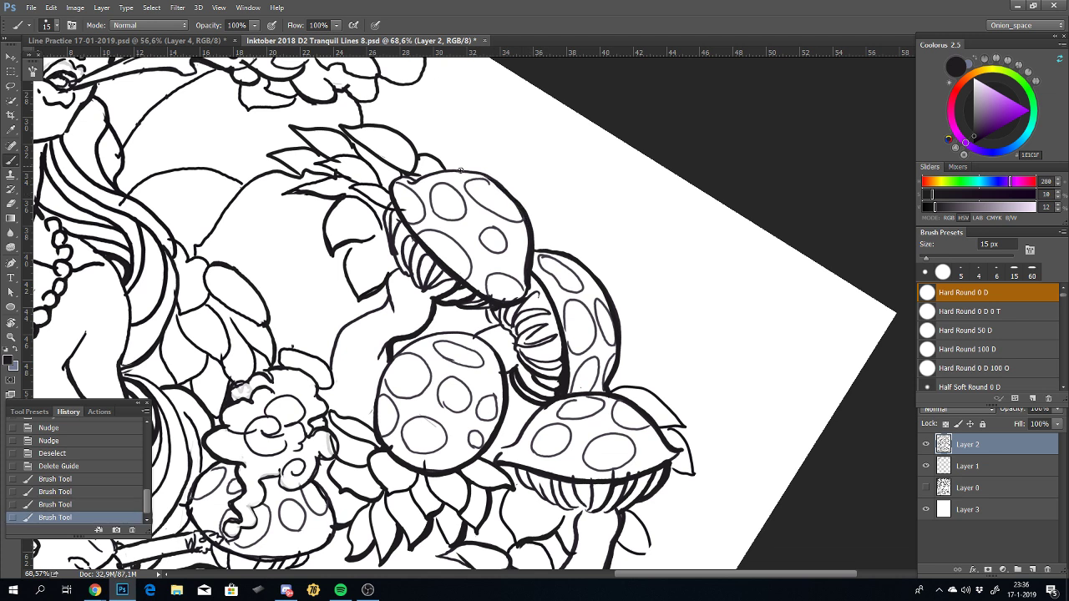
Step: Zoom out to check the composition, return to the mushrooms, and undo the gill stroke
scroll(383, 394, down, 5)
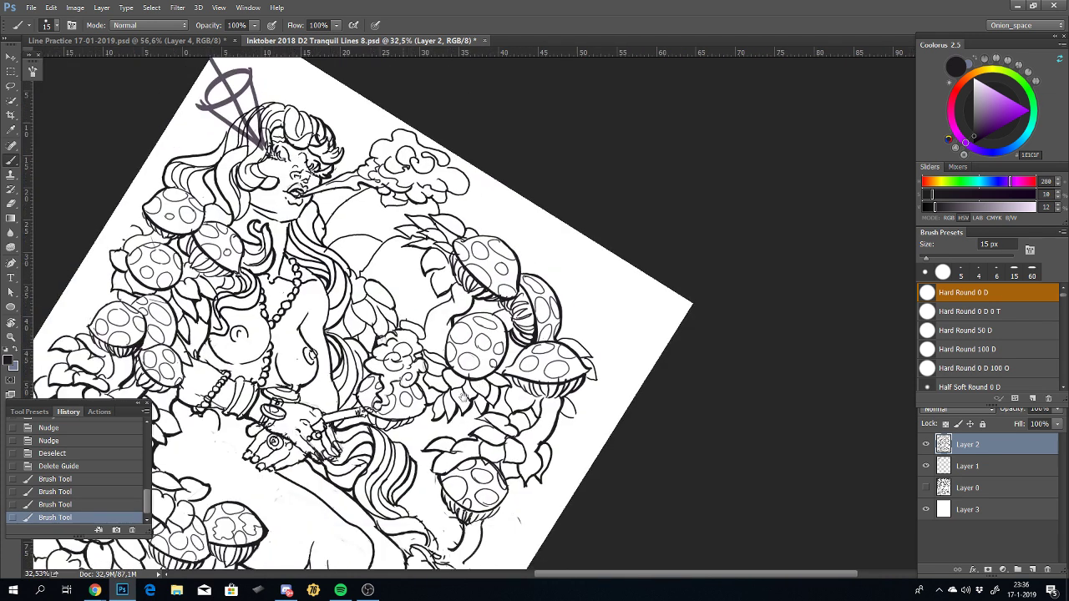
mouse_move(384, 394)
mouse_down()
mouse_move(520, 290)
mouse_move(477, 364)
mouse_up()
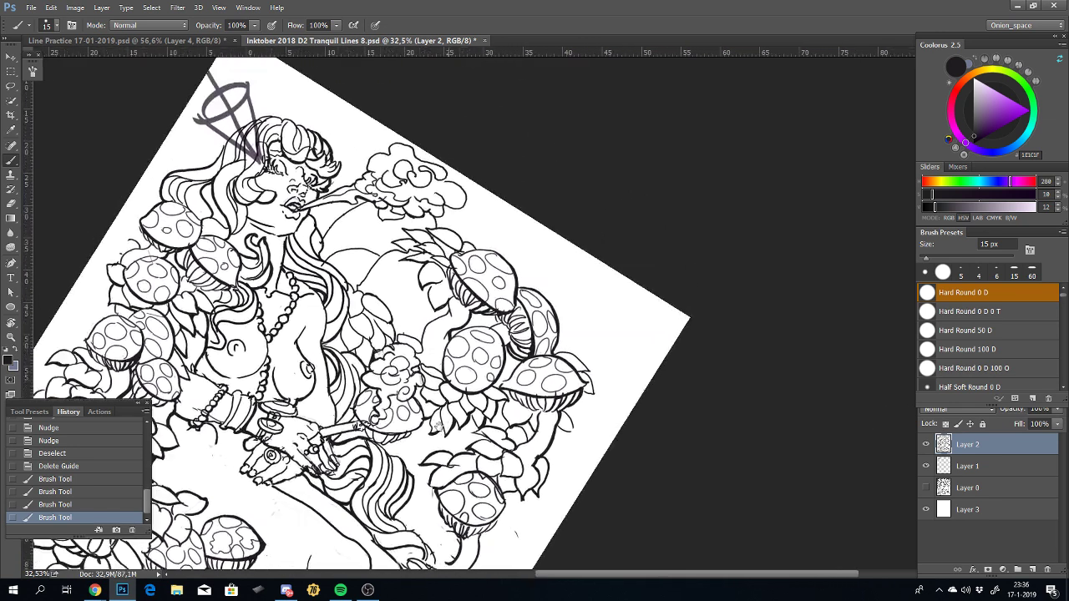
drag(477, 364, 431, 427)
scroll(494, 307, up, 2)
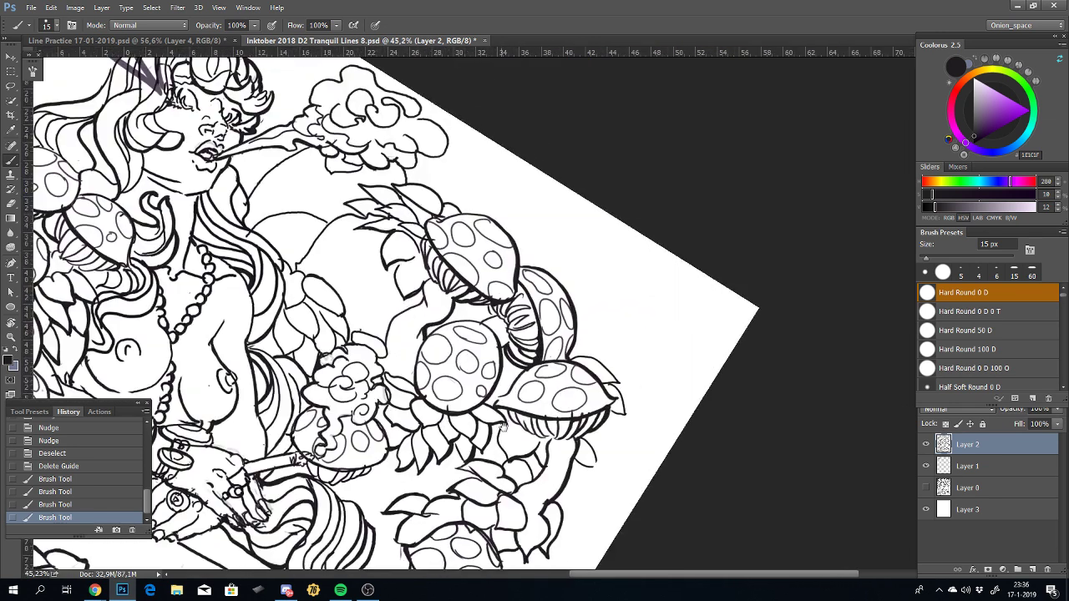
drag(501, 376, 507, 434)
key(ctrl+z)
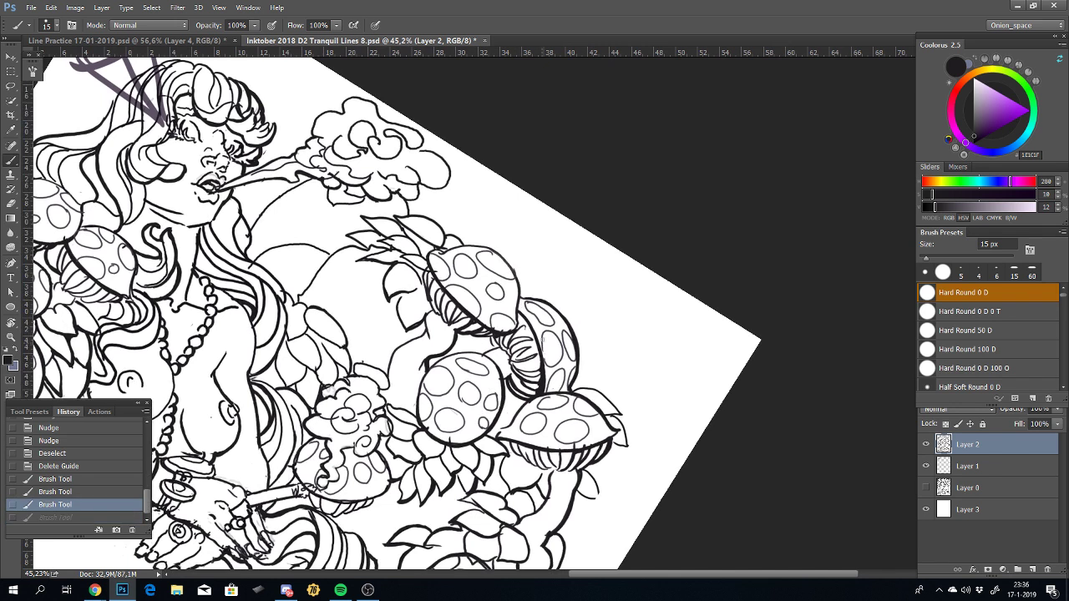
Step: Redraw the cap's right-edge line so it reaches the top of the cap
scroll(562, 323, up, 1)
scroll(504, 311, up, 2)
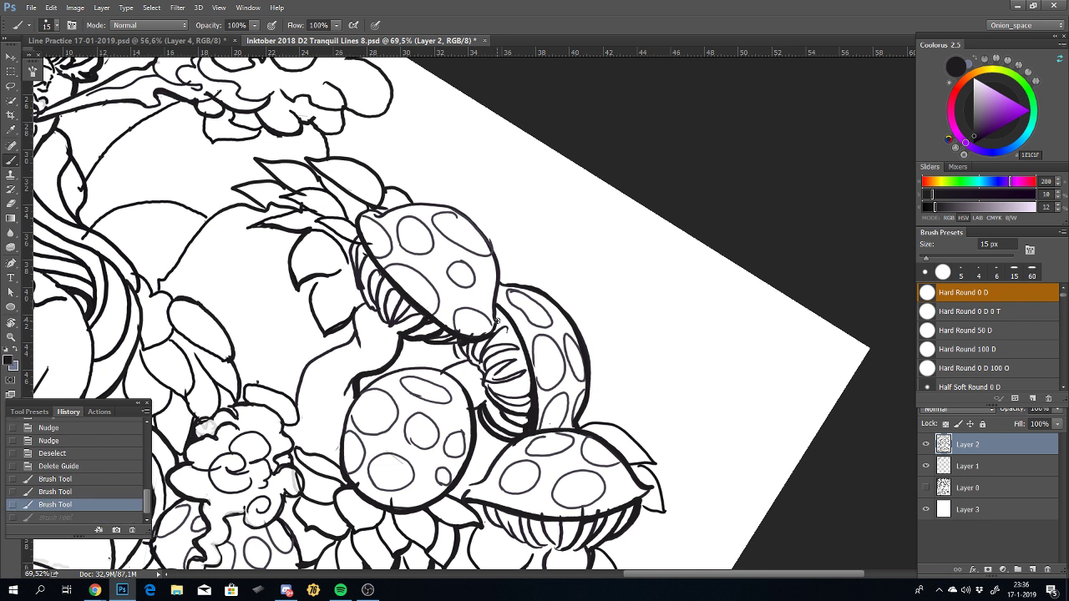
drag(500, 288, 460, 218)
key(ctrl+z)
drag(499, 288, 496, 254)
mouse_move(504, 321)
mouse_down()
mouse_move(491, 327)
mouse_move(464, 214)
mouse_up()
key(ctrl+z)
key(ctrl+z)
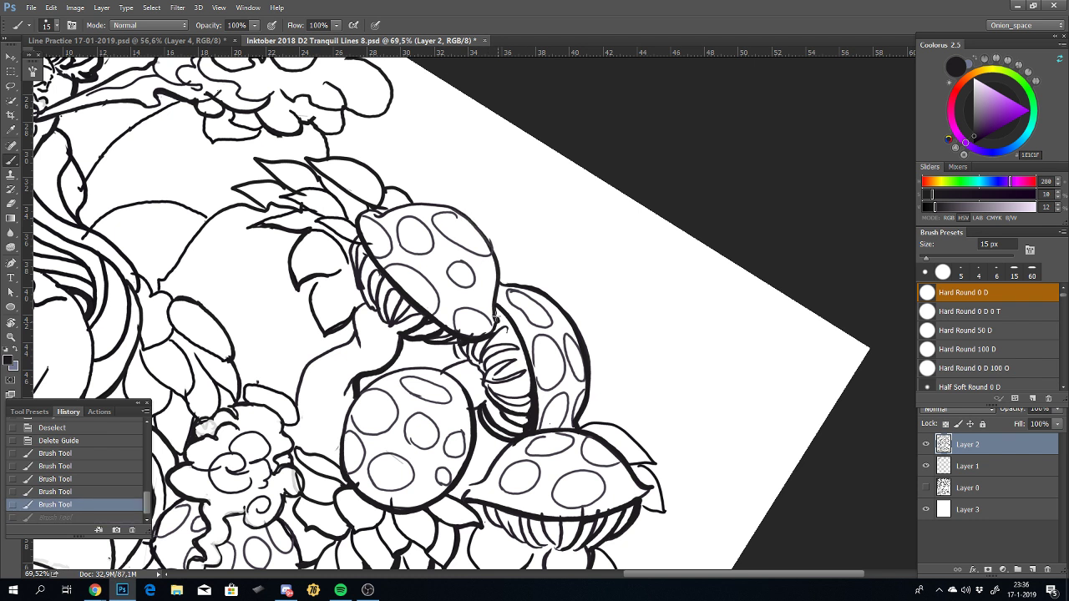
drag(496, 315, 429, 219)
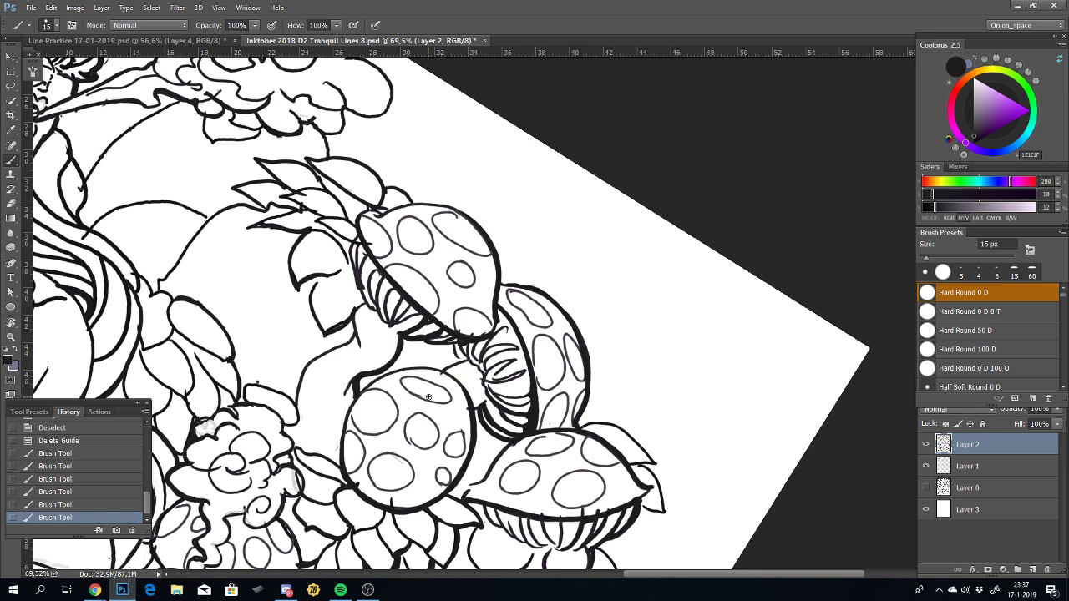
Step: Bring the hand and smoke area into view and rotate the canvas to an inking angle
drag(428, 397, 529, 365)
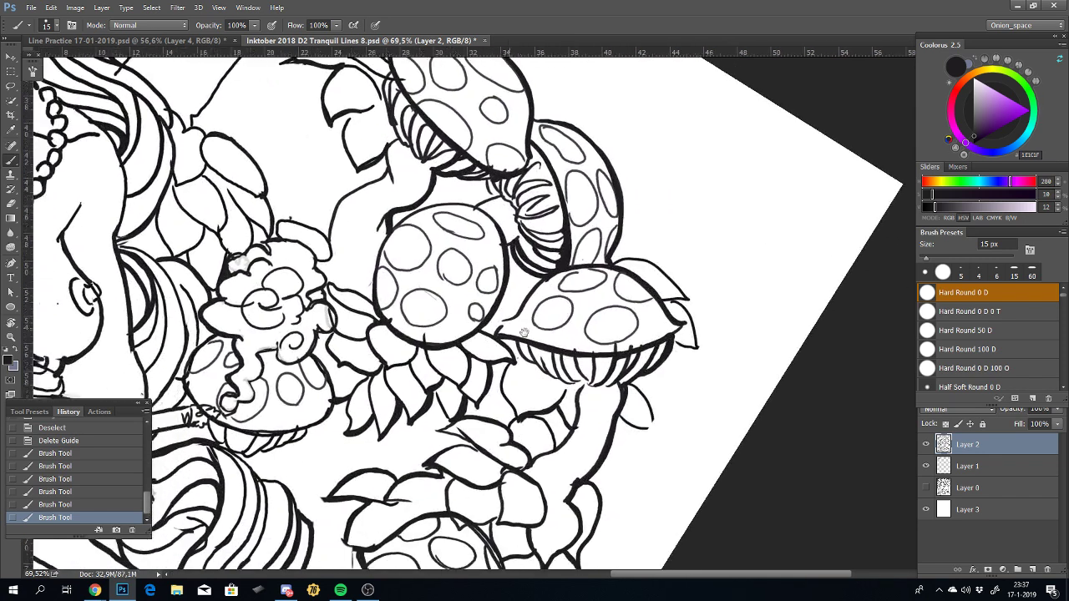
mouse_move(272, 360)
mouse_down()
mouse_move(342, 410)
mouse_move(429, 290)
mouse_up()
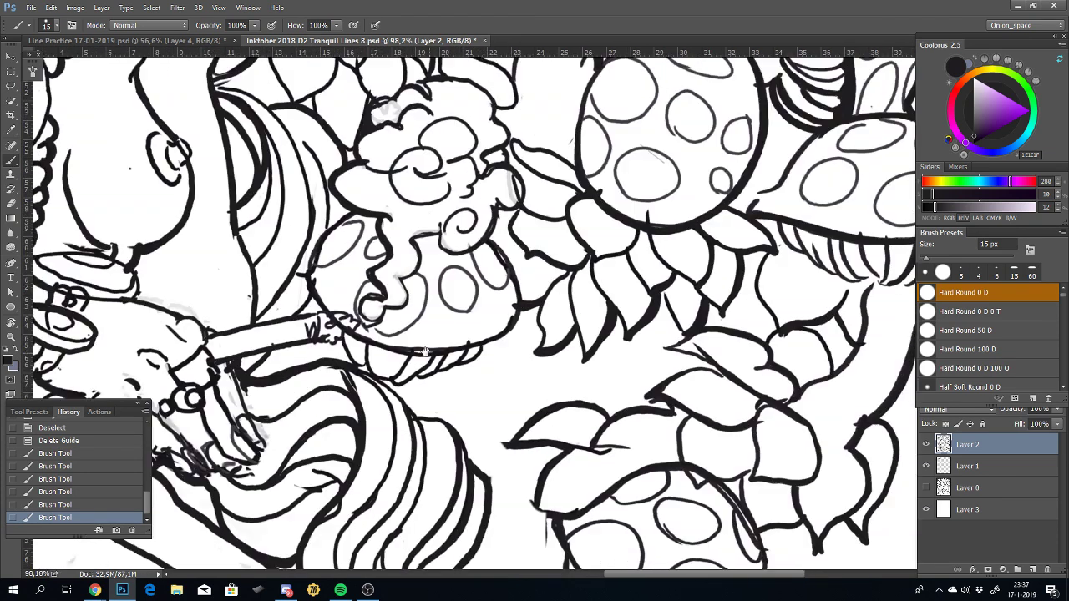
drag(451, 335, 330, 403)
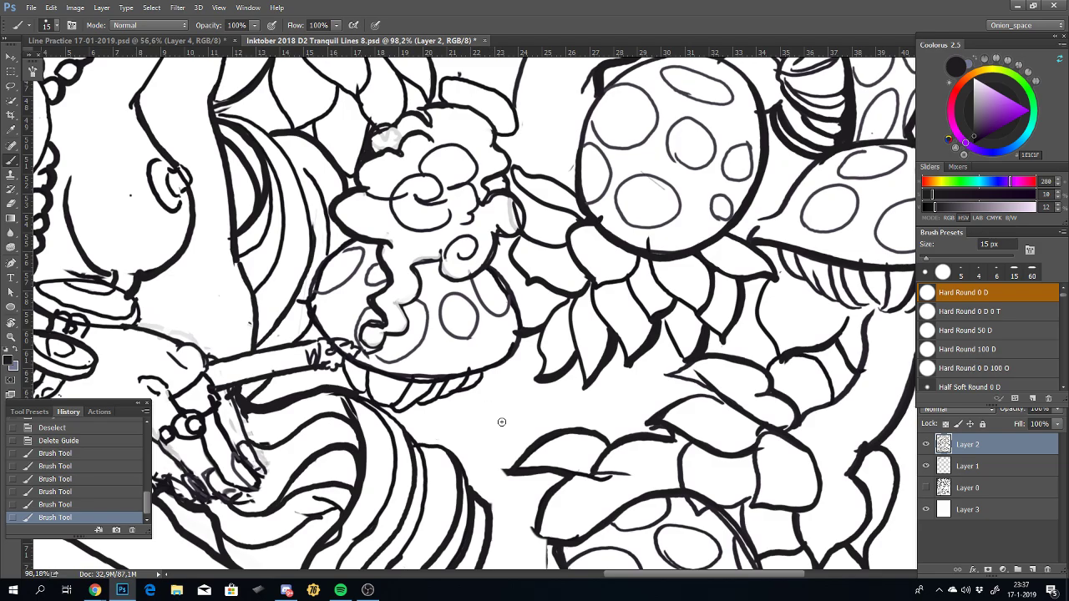
key(r)
mouse_move(660, 398)
mouse_down()
mouse_move(587, 283)
mouse_move(618, 356)
mouse_move(533, 239)
mouse_up()
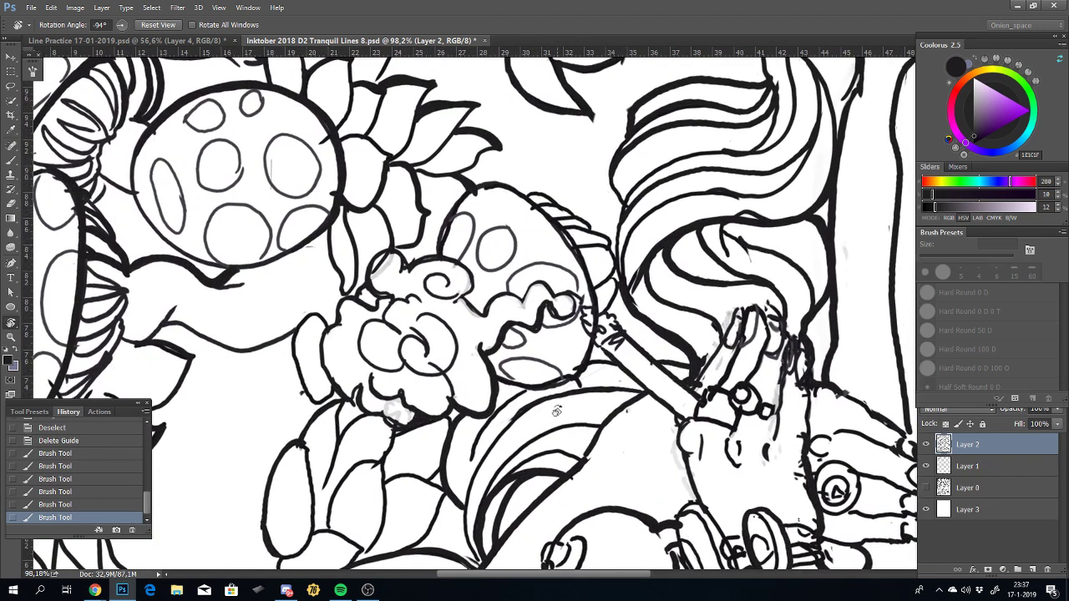
key(b)
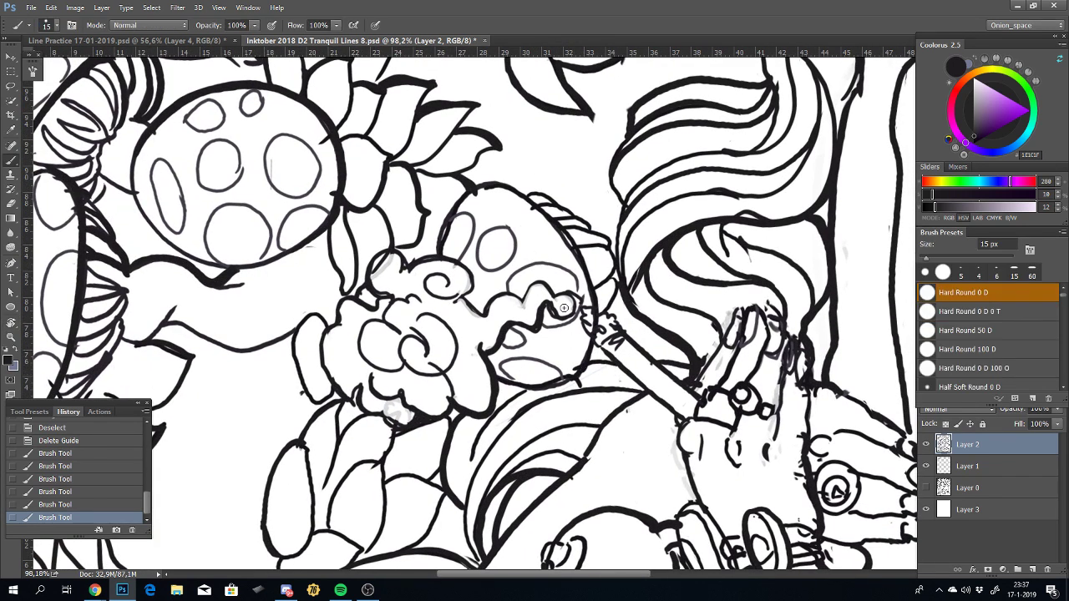
Step: Ink the cap's right edge behind the smoke puff, then set the ink colour to 191919
mouse_move(591, 322)
mouse_down()
mouse_move(534, 197)
mouse_move(481, 177)
mouse_up()
key(ctrl+z)
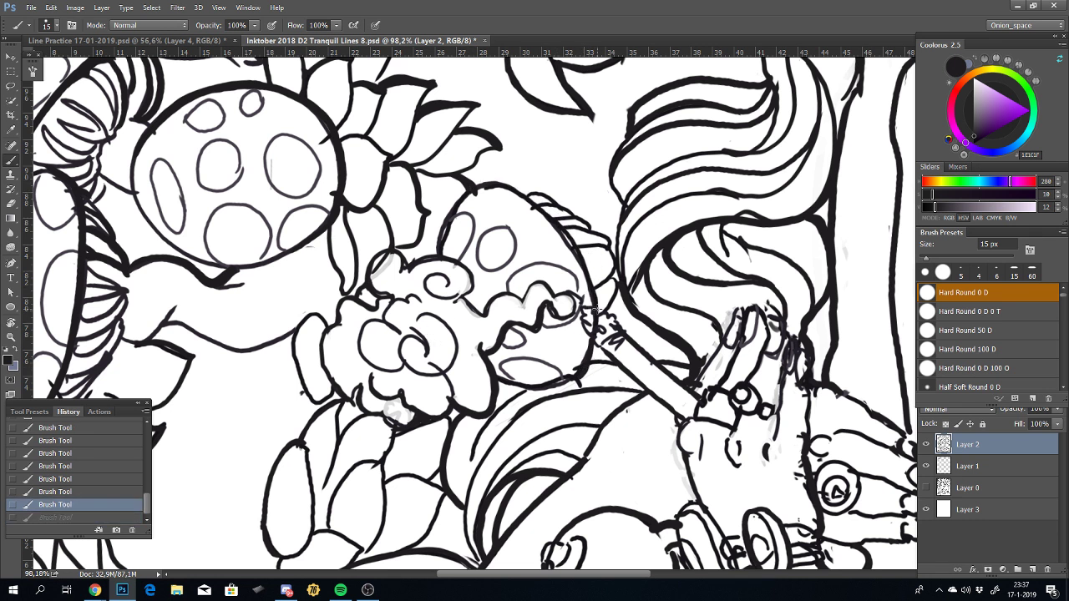
mouse_move(596, 308)
mouse_down()
mouse_move(595, 286)
mouse_move(488, 186)
mouse_up()
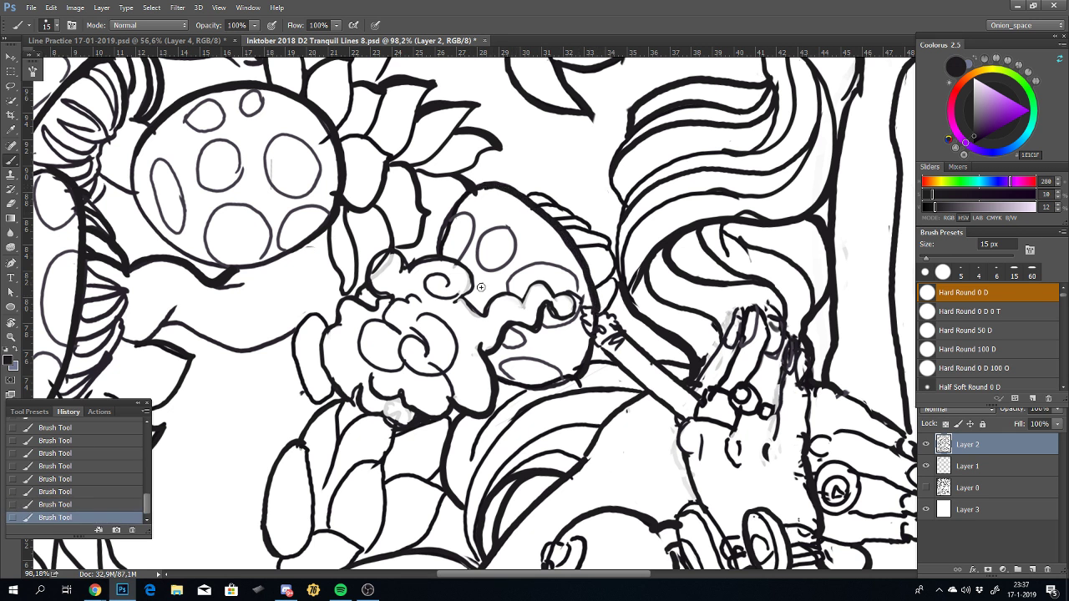
key(ctrl+z)
mouse_move(595, 312)
mouse_down()
mouse_move(492, 183)
mouse_move(475, 189)
mouse_up()
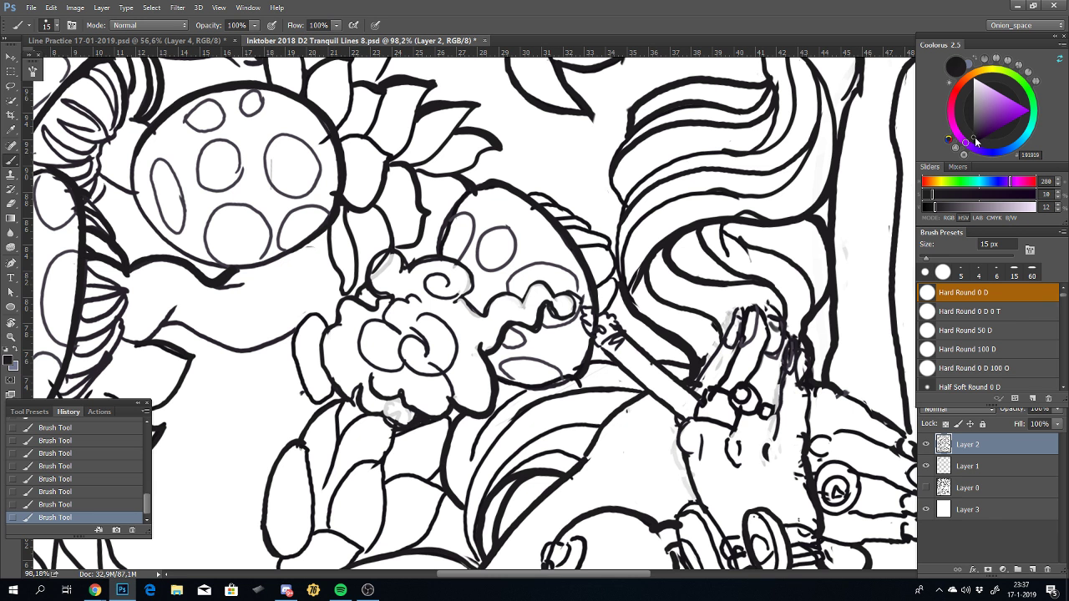
click(975, 140)
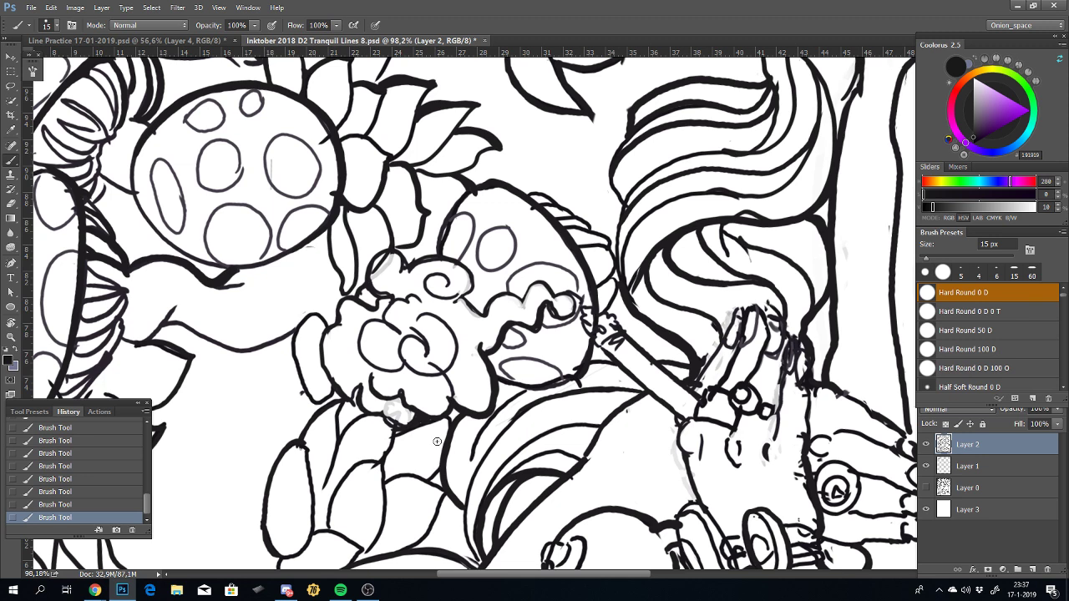
Step: Zoom and rotate the canvas view to about -99 degrees around the central mushroom
scroll(458, 452, down, 3)
scroll(458, 401, down, 4)
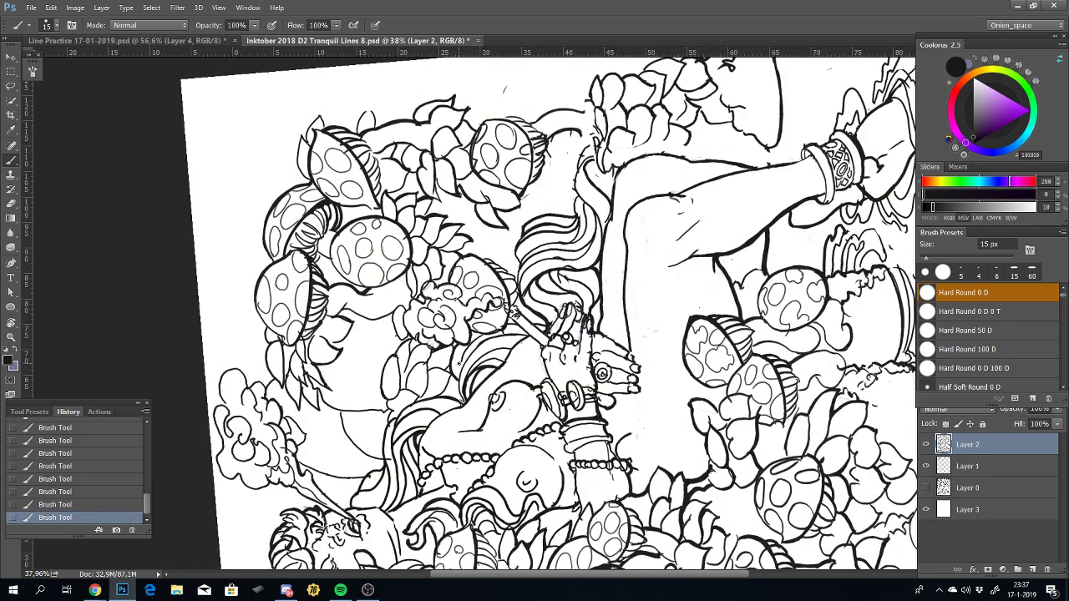
mouse_move(520, 338)
mouse_down()
mouse_move(507, 383)
mouse_move(524, 375)
mouse_move(537, 307)
mouse_move(474, 403)
mouse_move(623, 417)
mouse_up()
key(r)
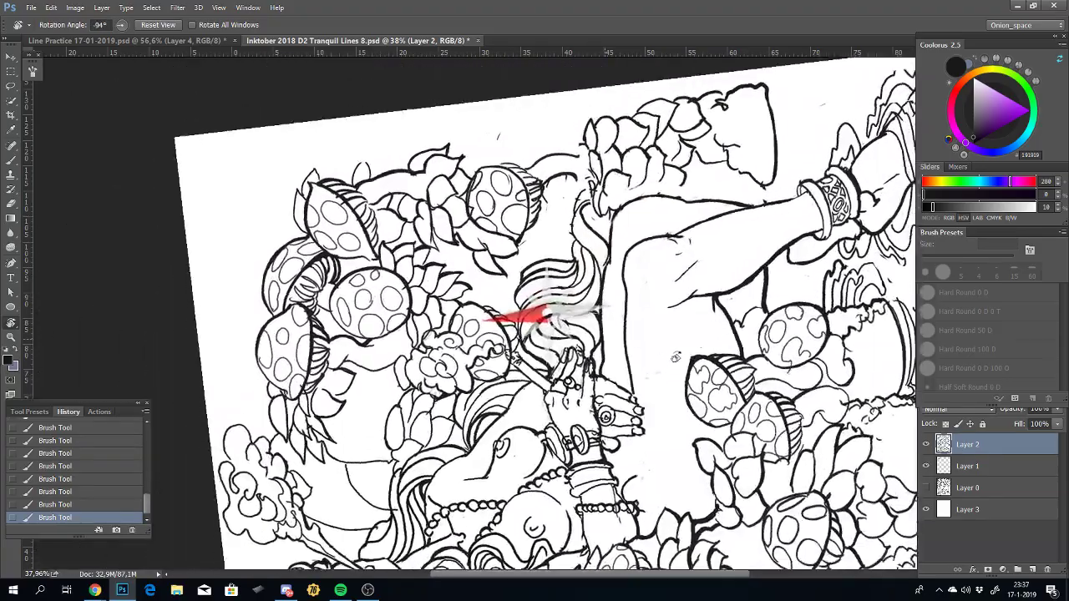
drag(622, 418, 543, 296)
scroll(543, 296, up, 2)
scroll(543, 296, up, 1)
scroll(552, 351, up, 1)
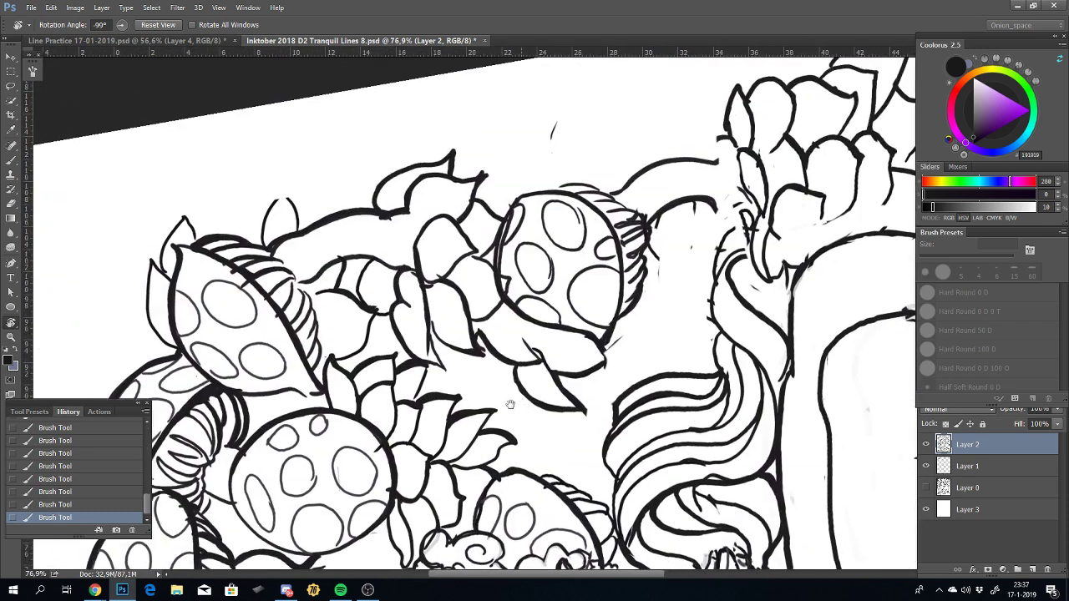
scroll(559, 402, up, 1)
Step: Retry short ink strokes along the central mushroom cap's top, undoing the failed ones
key(b)
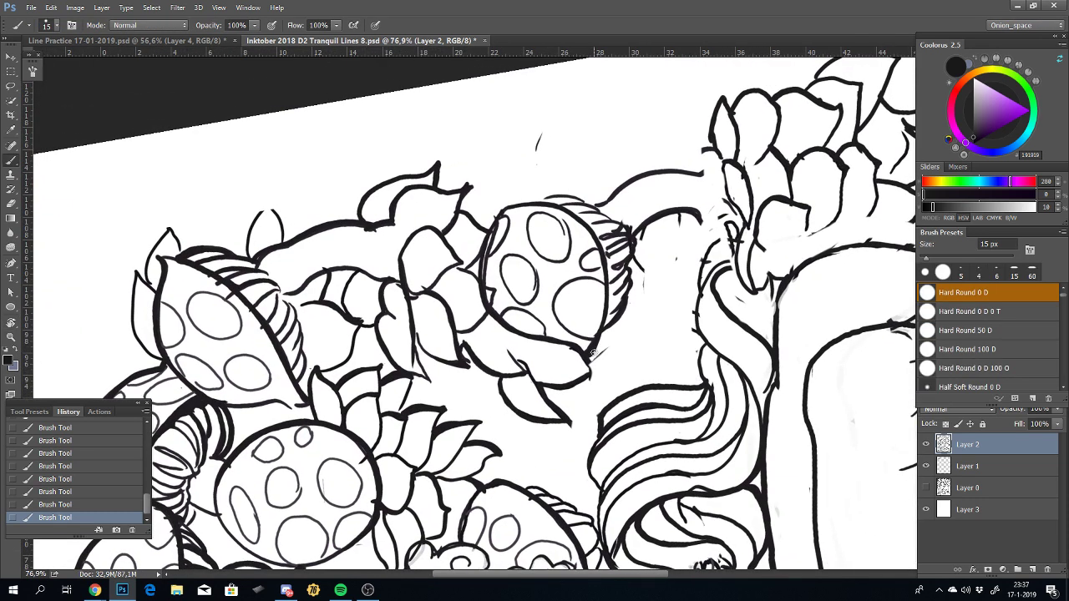
key(ctrl+z)
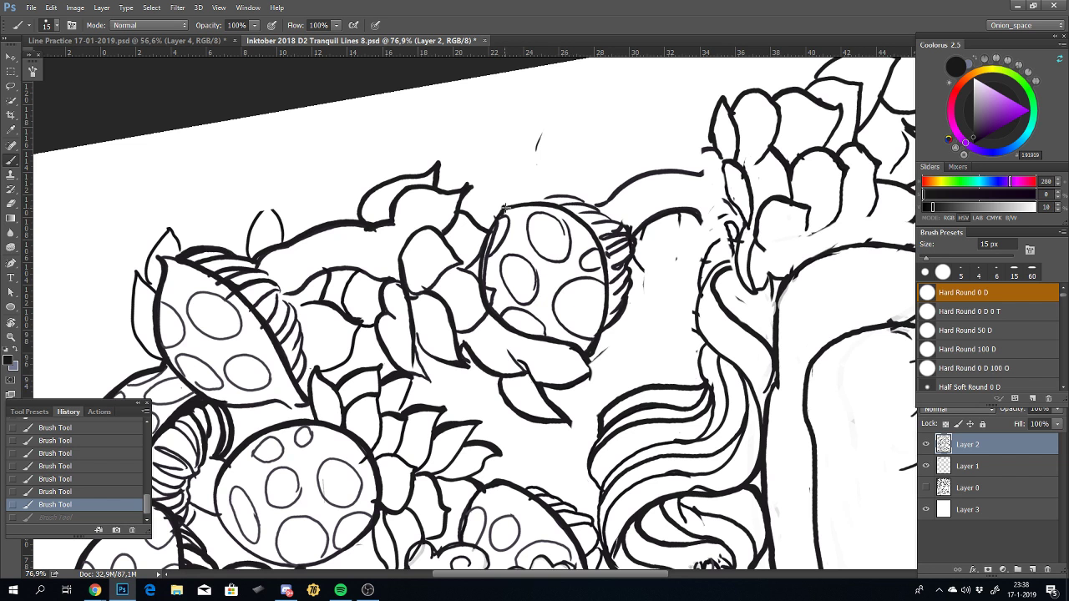
mouse_move(504, 208)
mouse_down()
mouse_move(555, 207)
mouse_move(590, 234)
mouse_move(608, 302)
mouse_move(597, 357)
mouse_up()
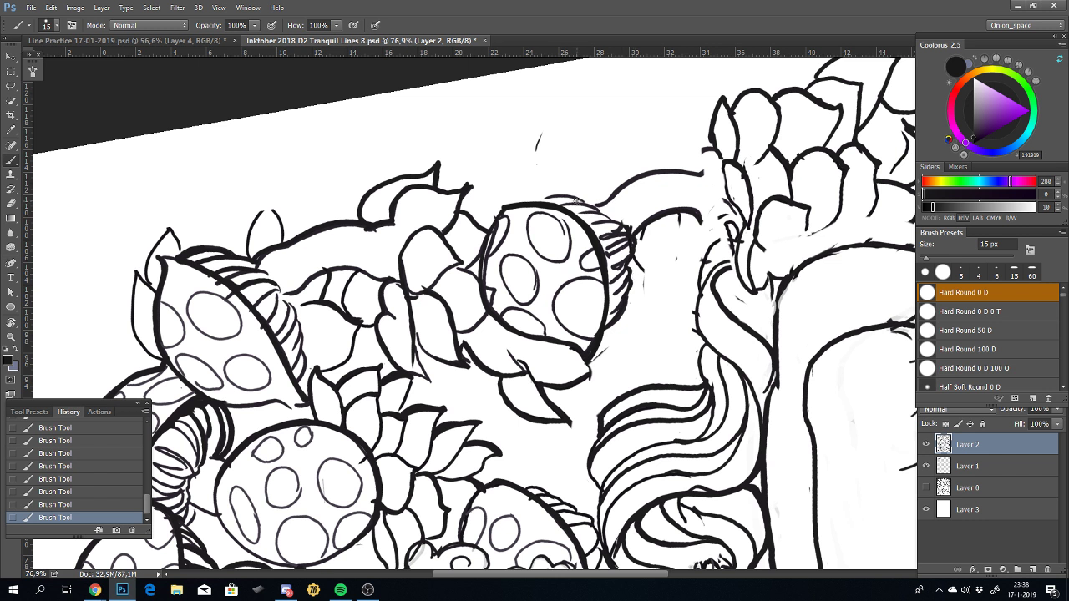
key(ctrl+z)
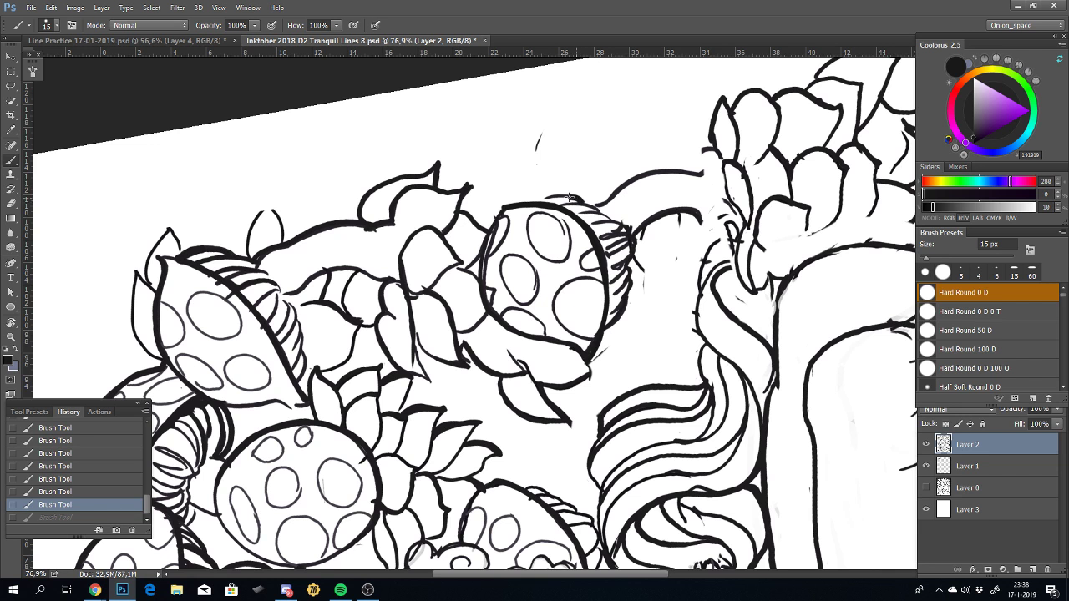
mouse_move(581, 201)
mouse_down()
mouse_move(541, 198)
mouse_move(613, 233)
mouse_move(599, 227)
mouse_move(593, 249)
mouse_up()
key(ctrl+z)
key(ctrl+z)
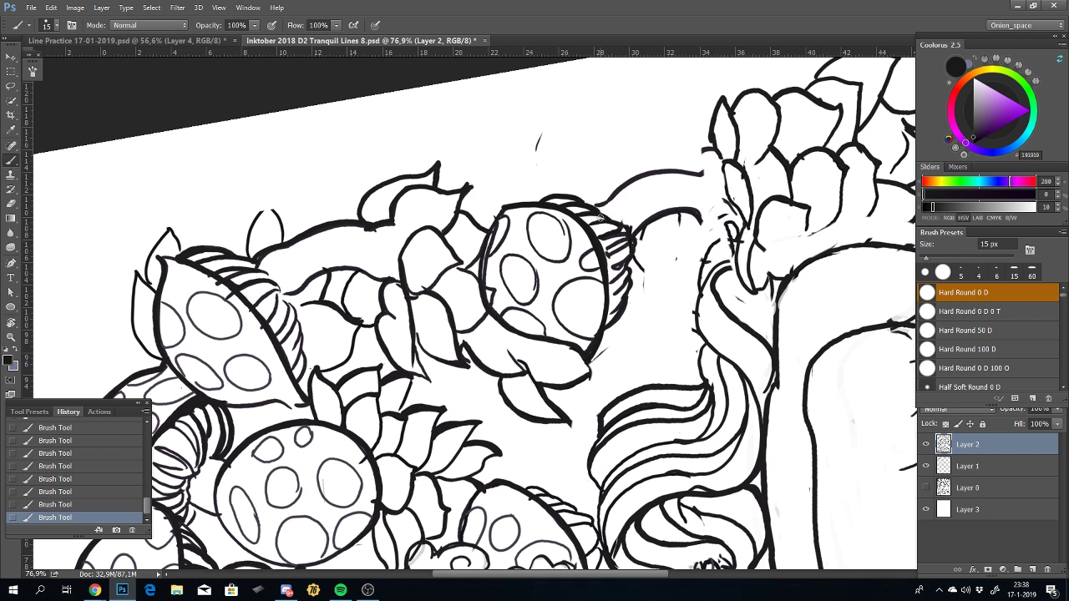
key(ctrl+z)
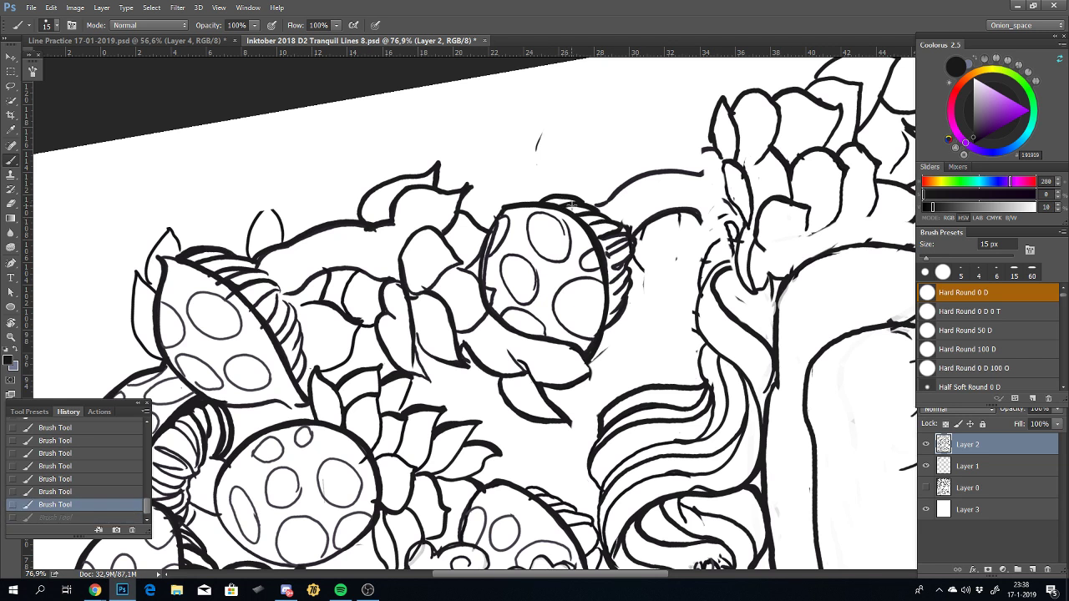
drag(571, 199, 571, 214)
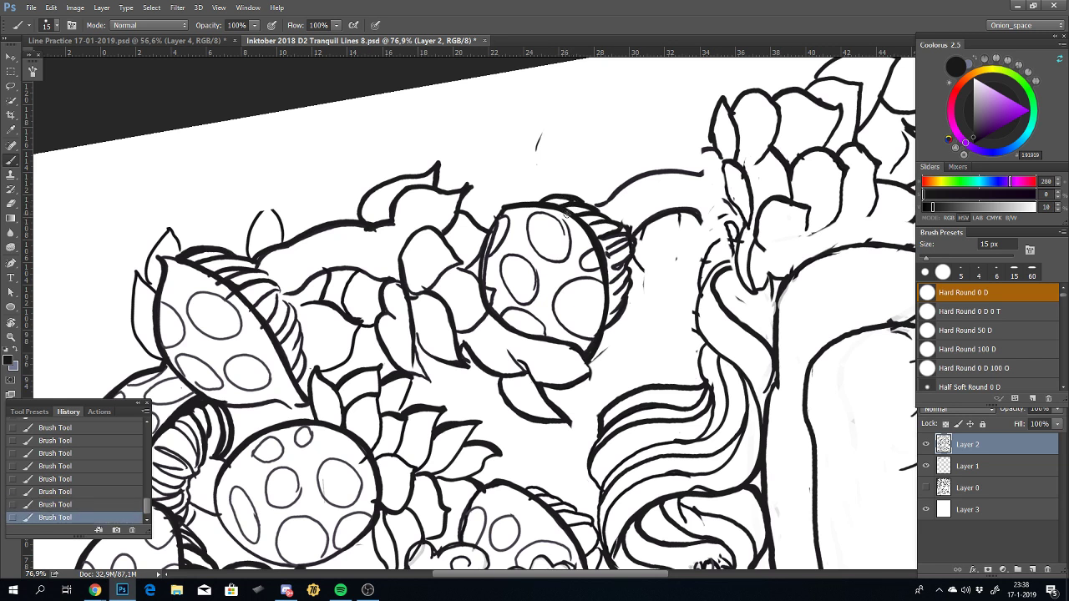
Step: Compare the drawing with and without the short cap stroke using undo/redo, keeping it
key(ctrl+z)
key(ctrl+z)
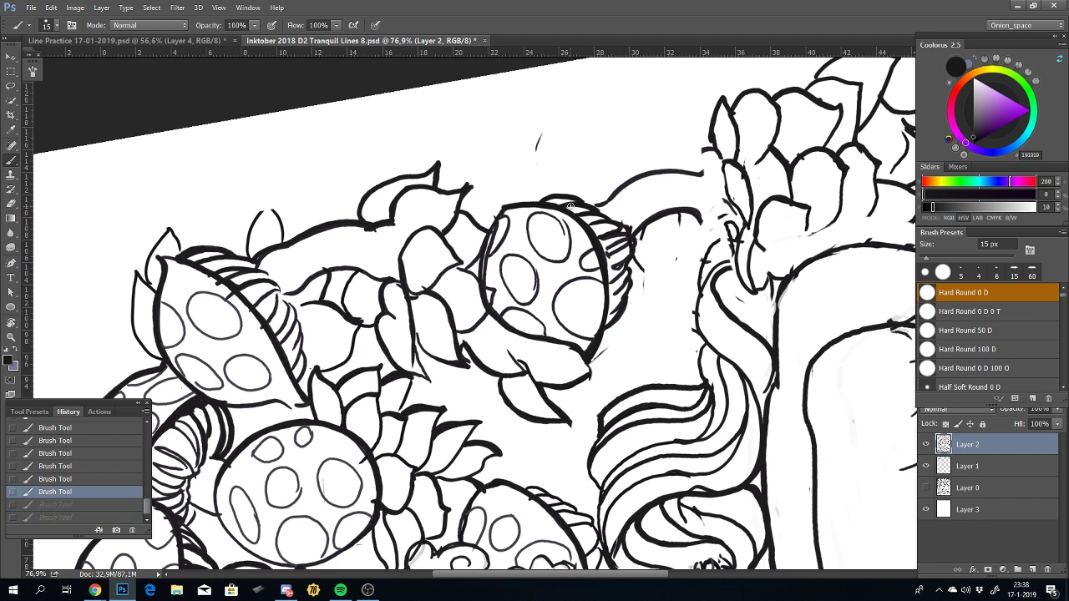
key(ctrl+shift+z)
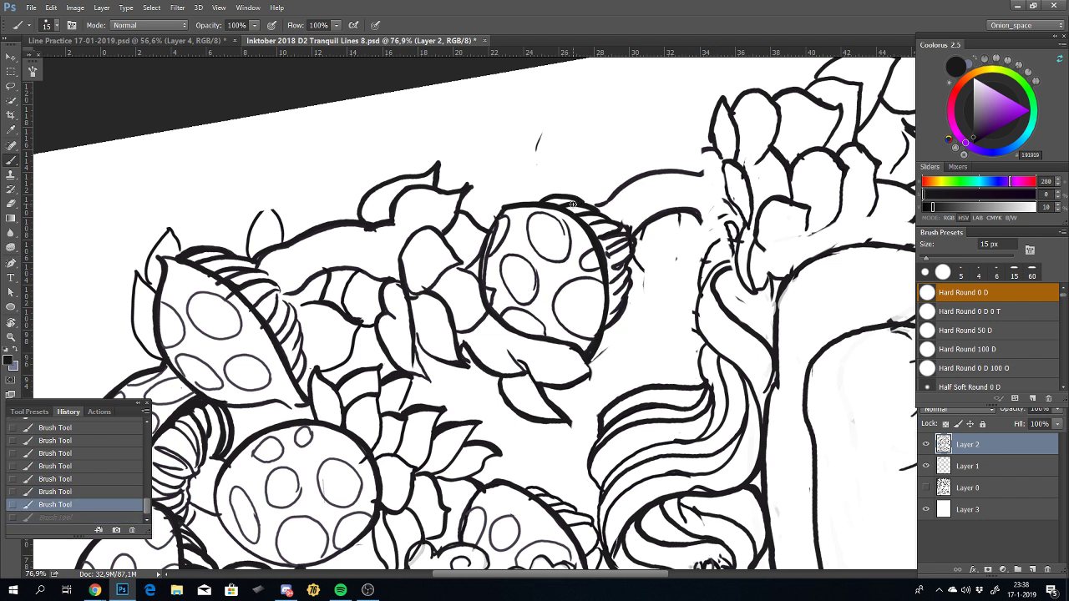
key(ctrl+shift+z)
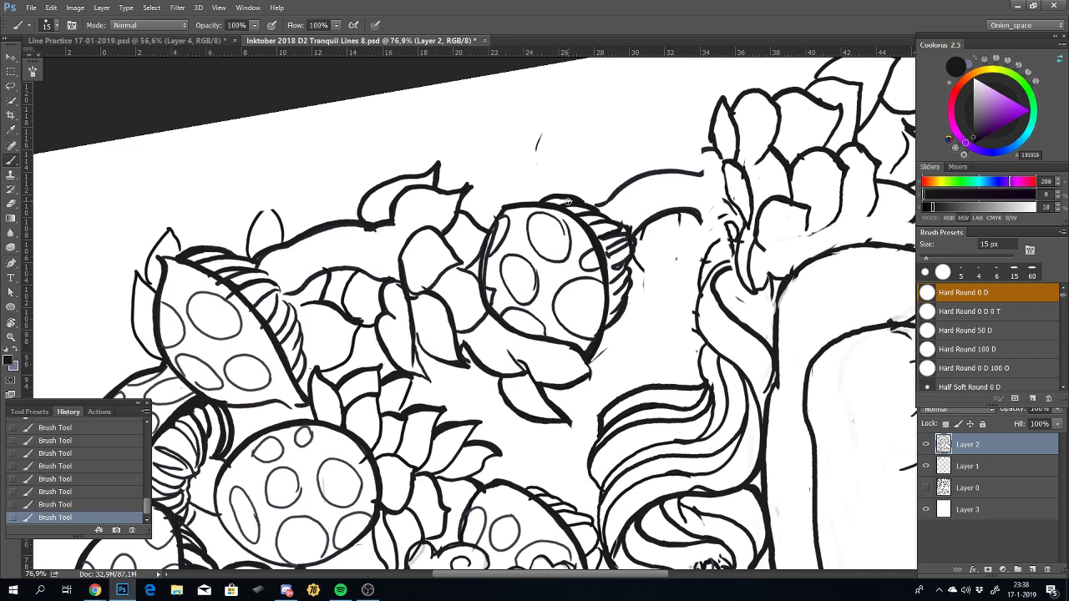
key(ctrl+z)
key(ctrl+shift+z)
key(ctrl+z)
key(ctrl+shift+z)
key(ctrl+z)
key(ctrl+shift+z)
key(ctrl+z)
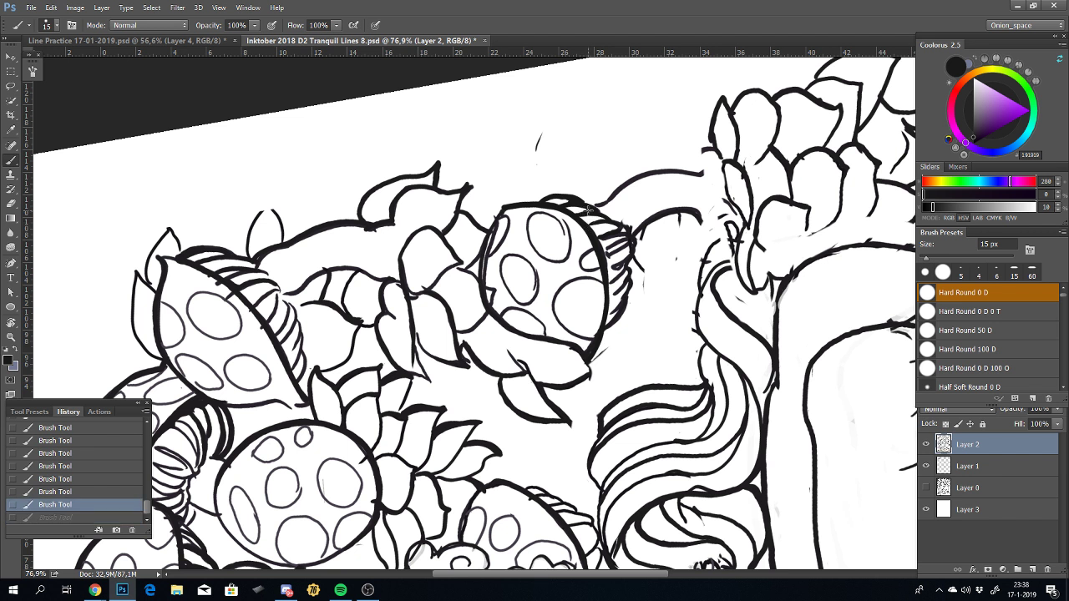
key(ctrl+shift+z)
key(ctrl+z)
key(ctrl+shift+z)
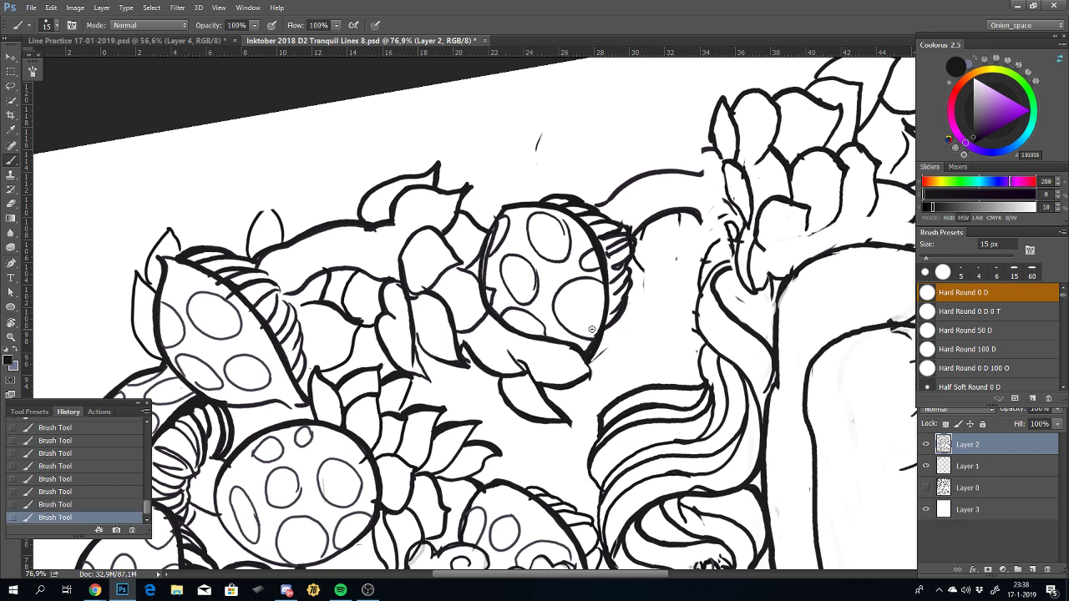
Step: Extend the stroke rightward with a downward hook and test curves beside the mushroom
mouse_move(681, 215)
mouse_down()
mouse_move(700, 222)
mouse_move(694, 337)
mouse_move(601, 292)
mouse_move(605, 346)
mouse_up()
key(r)
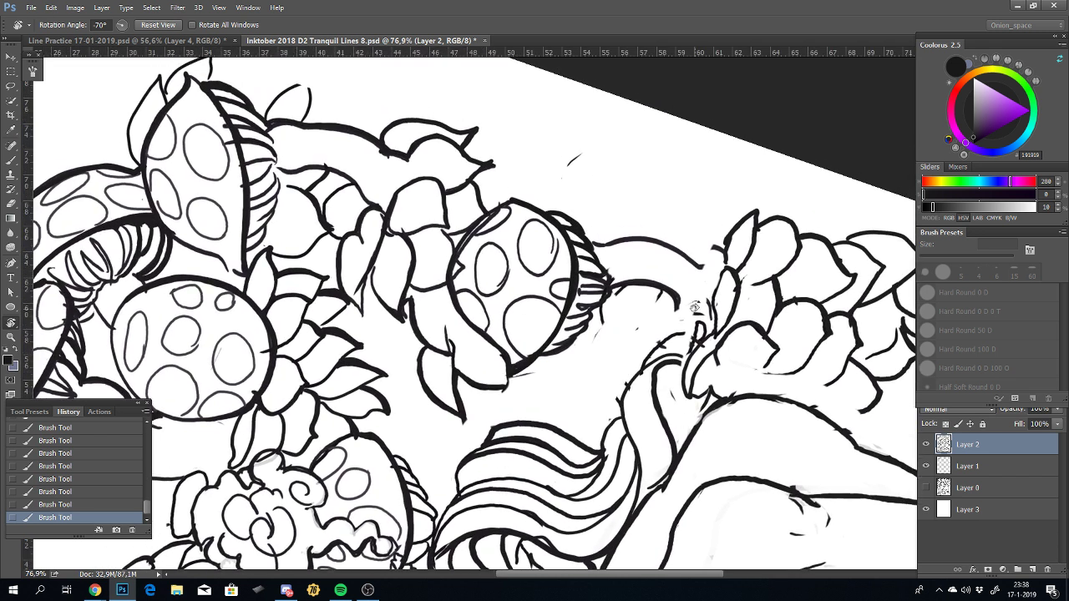
key(b)
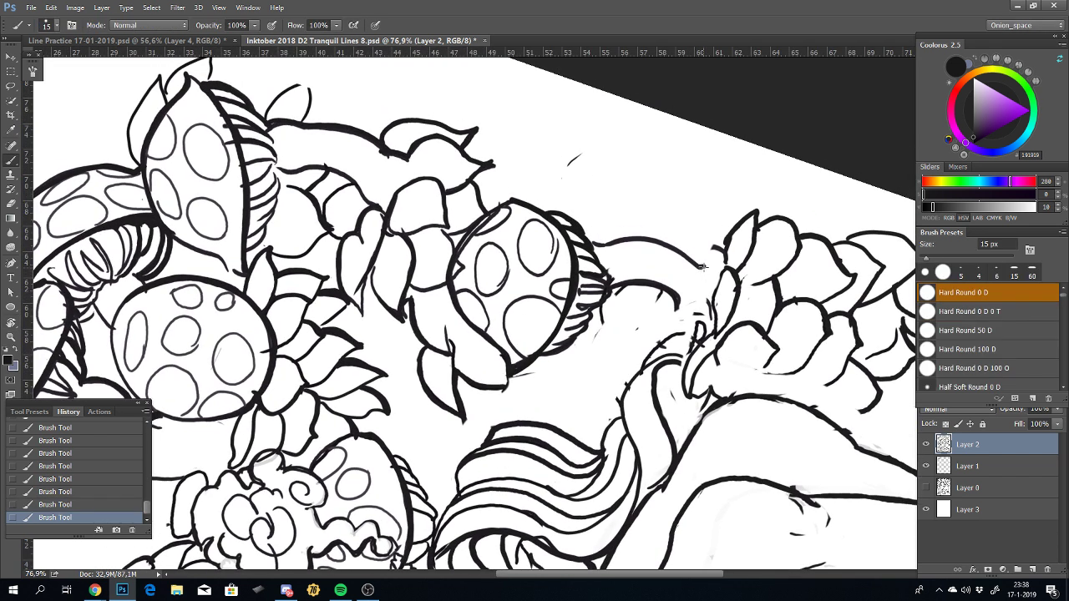
drag(694, 261, 596, 242)
key(ctrl+z)
drag(700, 264, 613, 242)
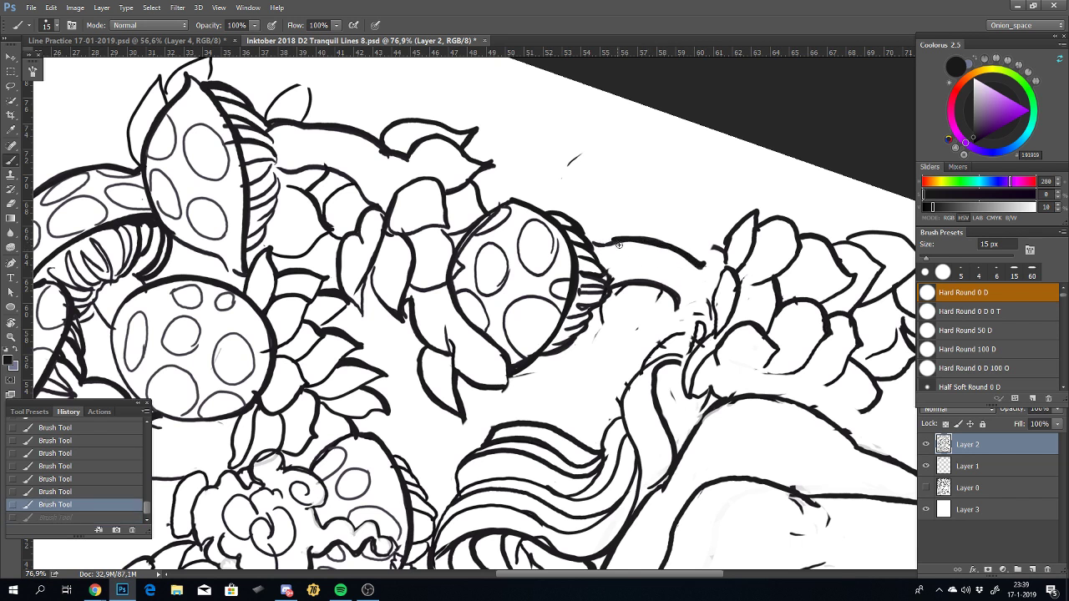
key(ctrl+z)
mouse_move(697, 264)
mouse_down()
mouse_move(659, 242)
mouse_move(604, 240)
mouse_up()
key(ctrl+z)
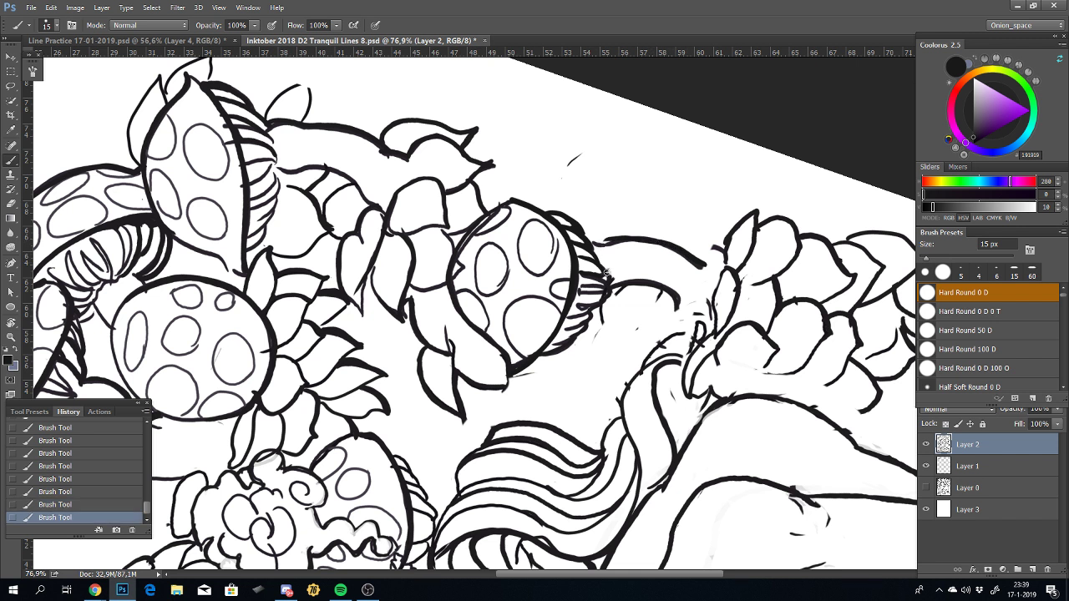
Step: Redraw the curve leftward to the mushroom cap repeatedly, undoing each failed attempt
key(ctrl+z)
drag(702, 266, 612, 240)
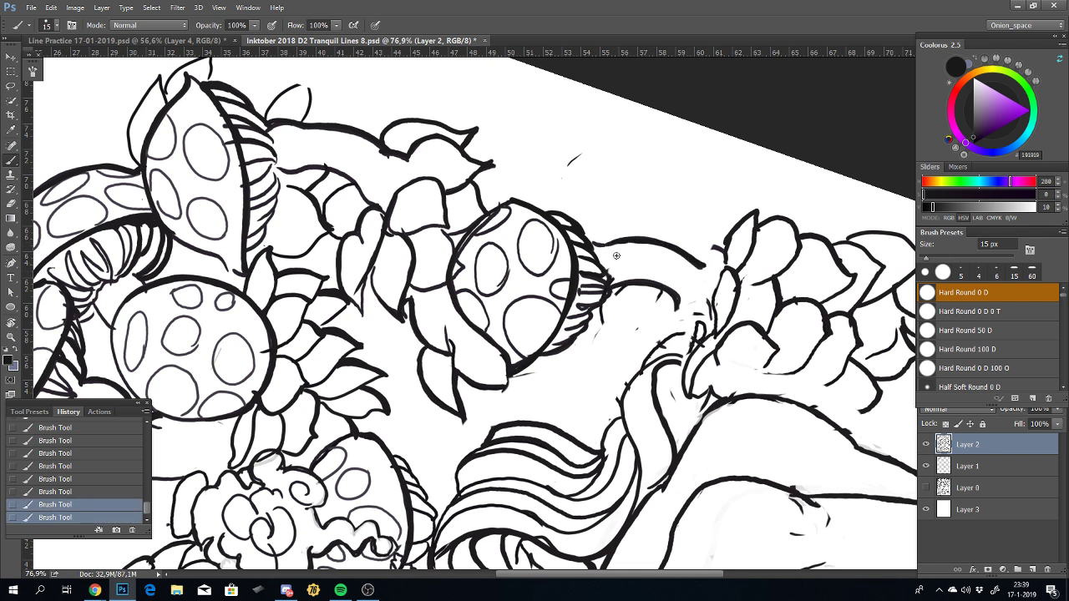
key(ctrl+z)
drag(702, 265, 620, 234)
key(ctrl+z)
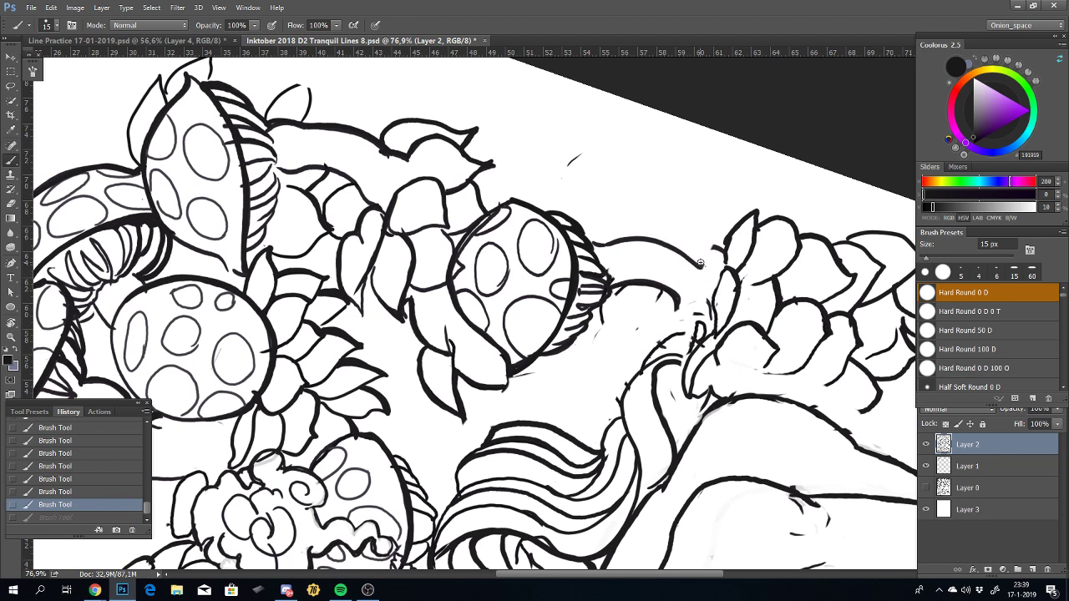
drag(701, 265, 596, 248)
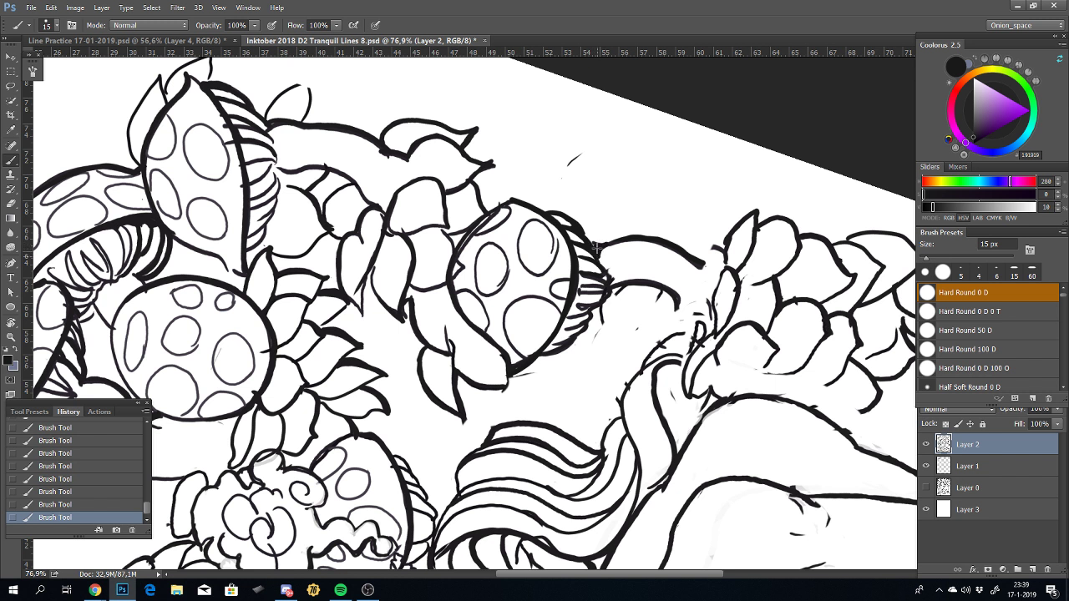
key(ctrl+z)
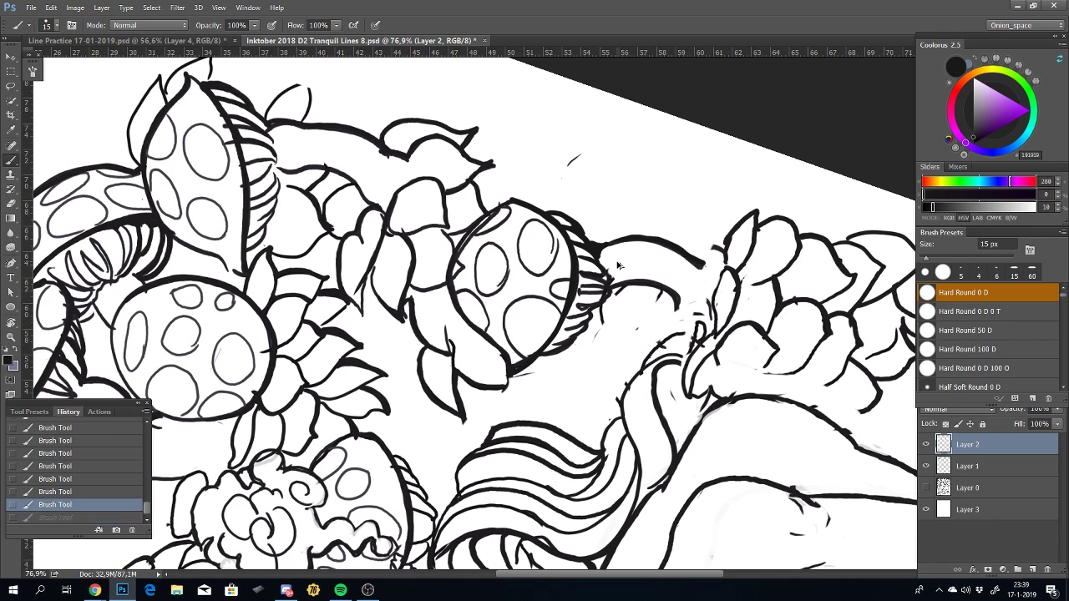
key(r)
mouse_move(677, 351)
mouse_down()
mouse_move(702, 402)
mouse_move(608, 431)
mouse_up()
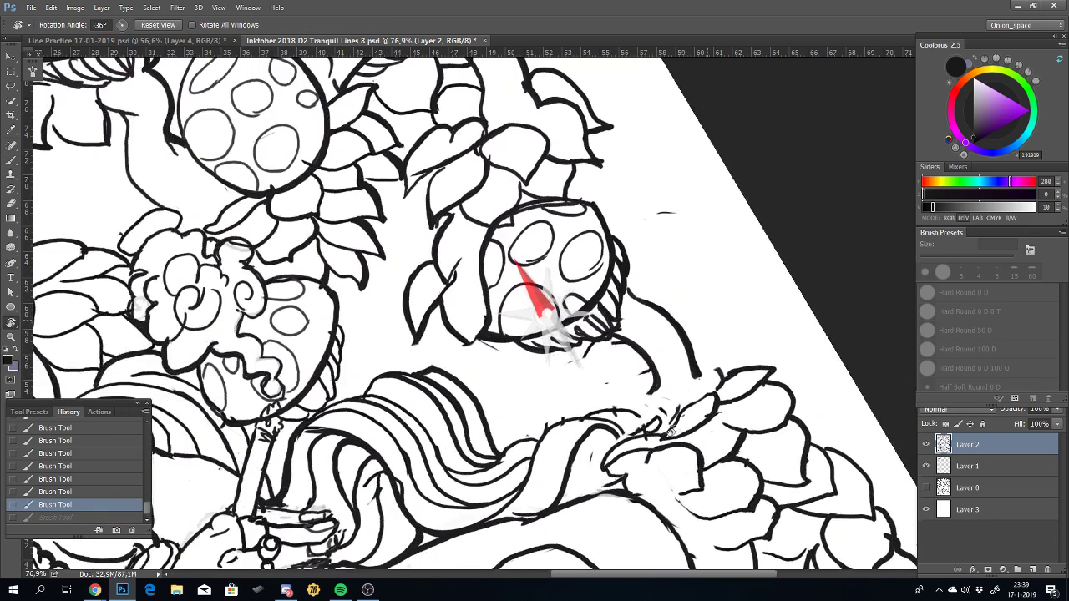
Step: Add a small brush mark near the lower right of the line art, then zoom out to review
key(b)
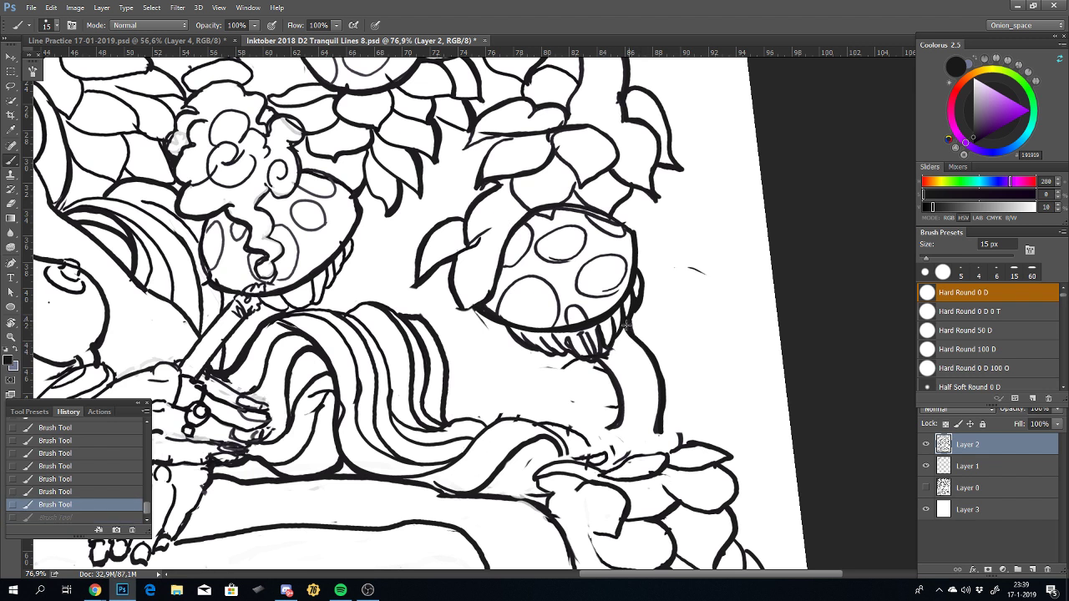
click(615, 334)
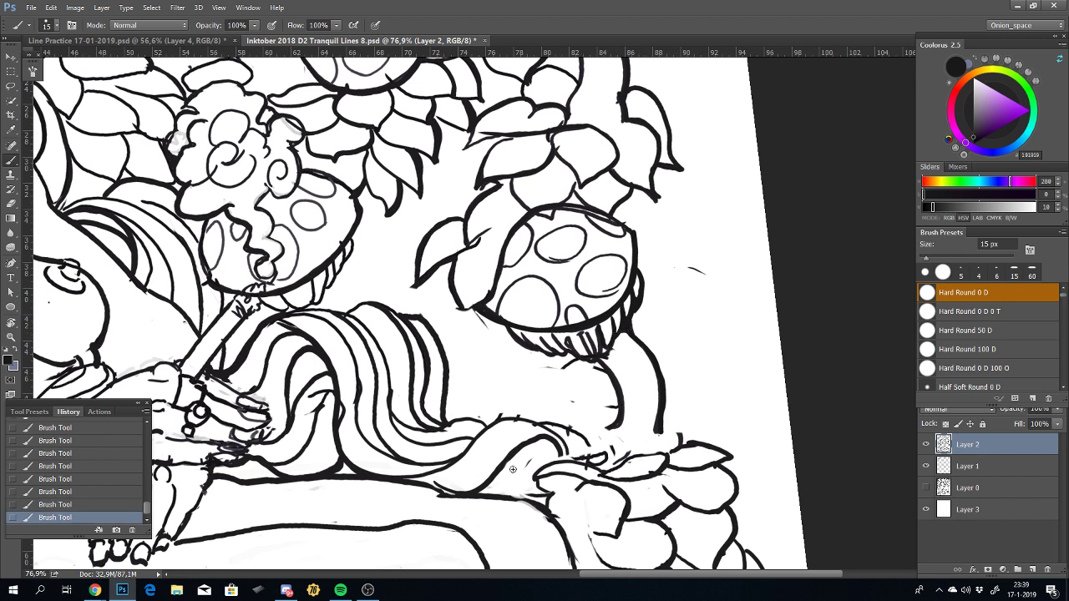
scroll(525, 433, down, 2)
scroll(501, 401, down, 2)
scroll(451, 350, down, 1)
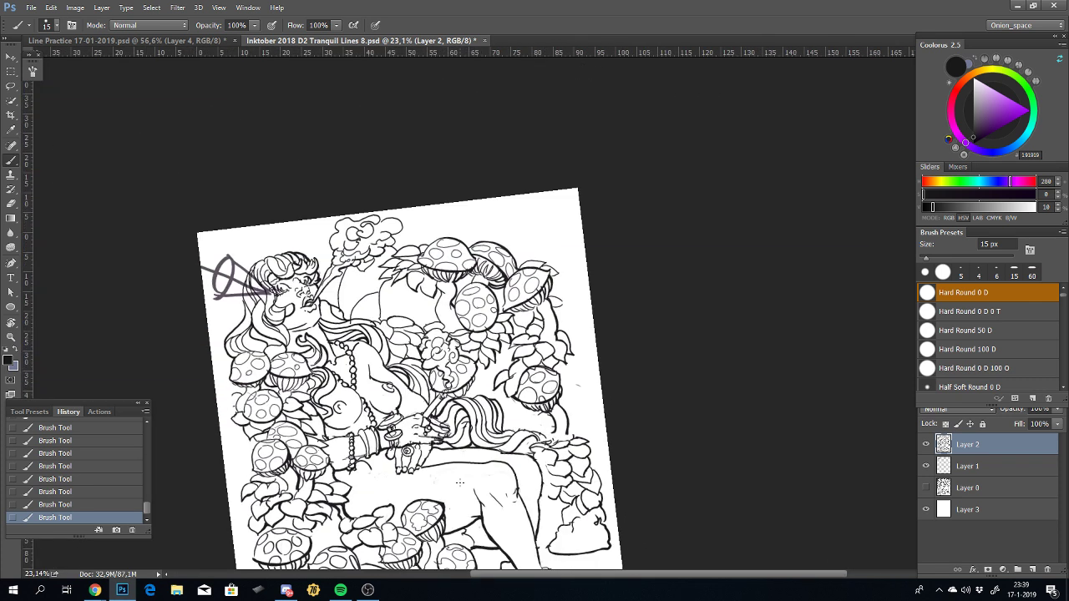
drag(421, 417, 427, 425)
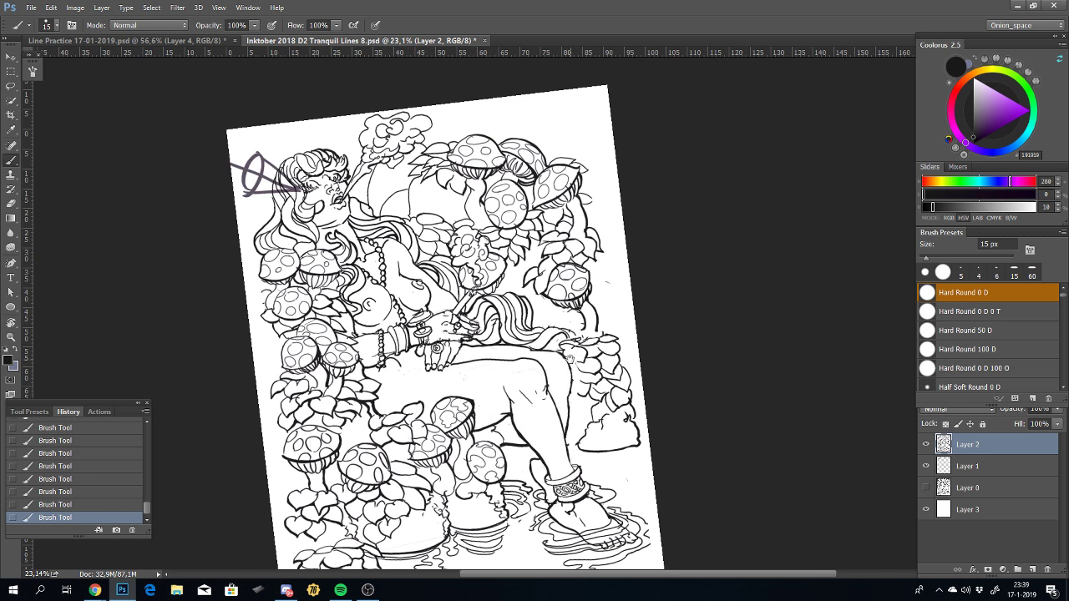
scroll(555, 319, up, 3)
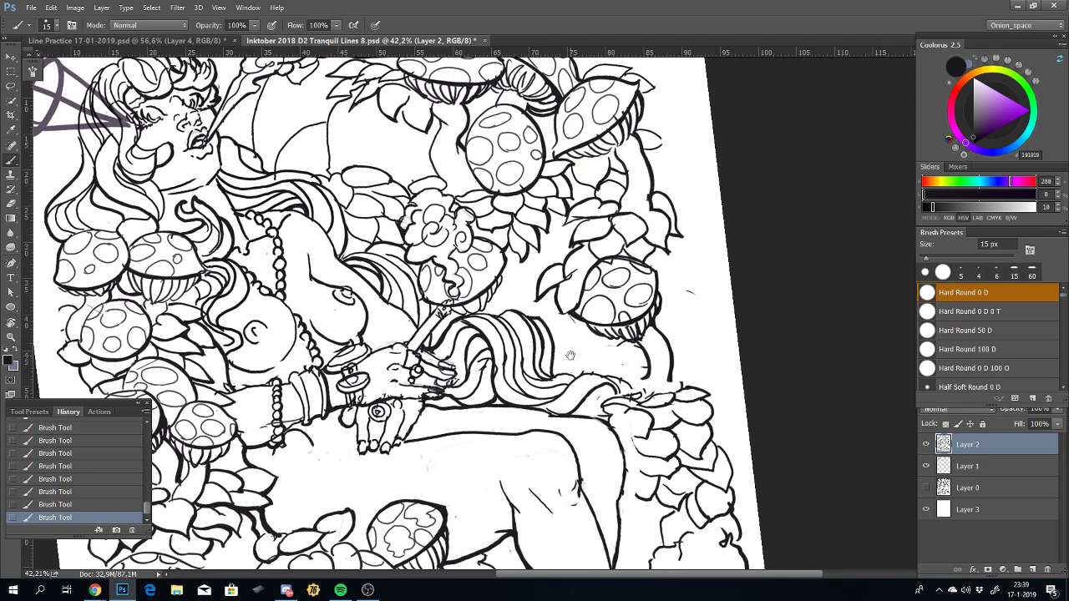
Step: Ink the right and lower-right edges of the leaf beside the right-hand mushroom
mouse_move(523, 344)
mouse_down()
mouse_move(574, 412)
mouse_move(542, 386)
mouse_up()
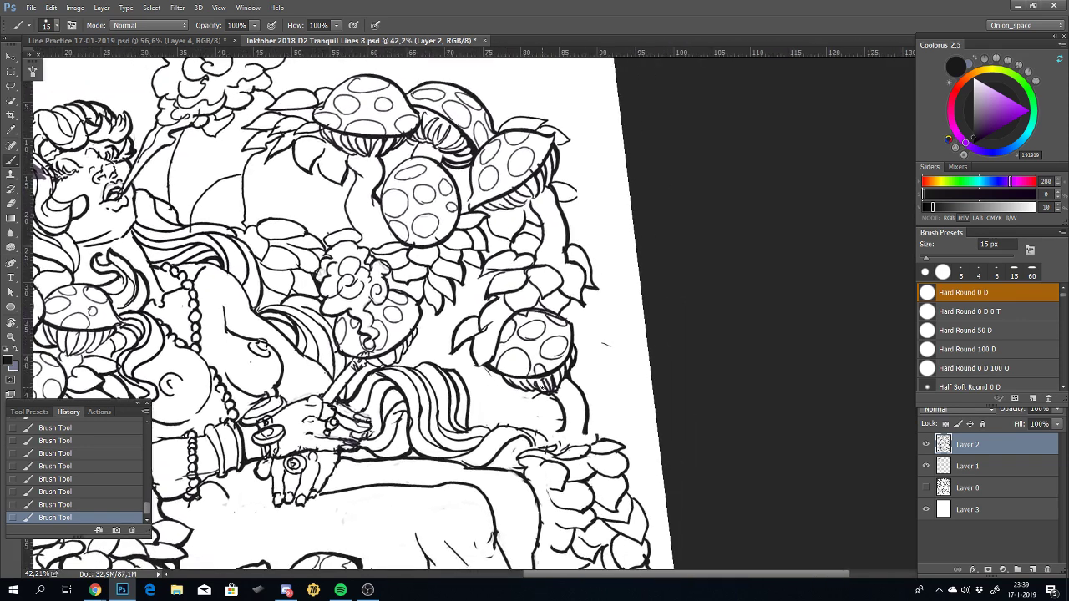
scroll(542, 386, up, 2)
scroll(551, 397, up, 2)
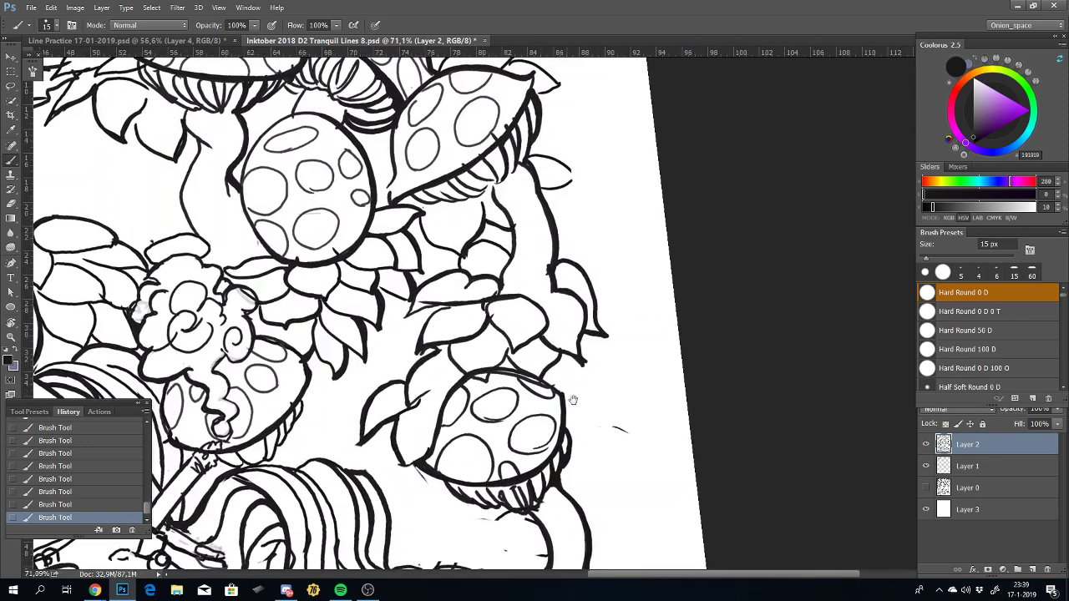
scroll(560, 406, up, 2)
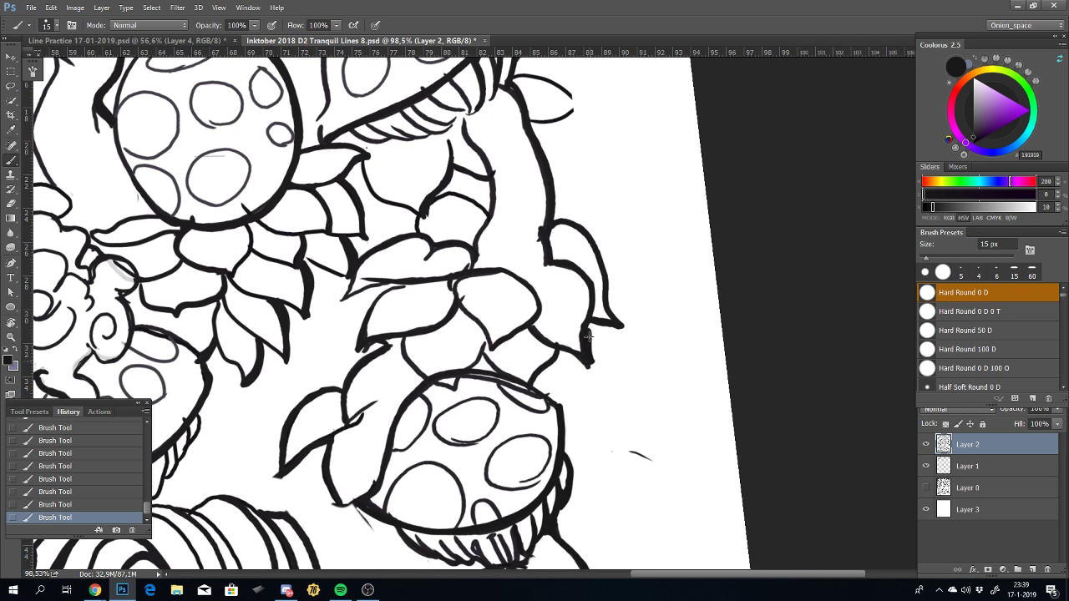
key(ctrl+z)
drag(591, 362, 568, 269)
key(ctrl+z)
drag(620, 324, 561, 221)
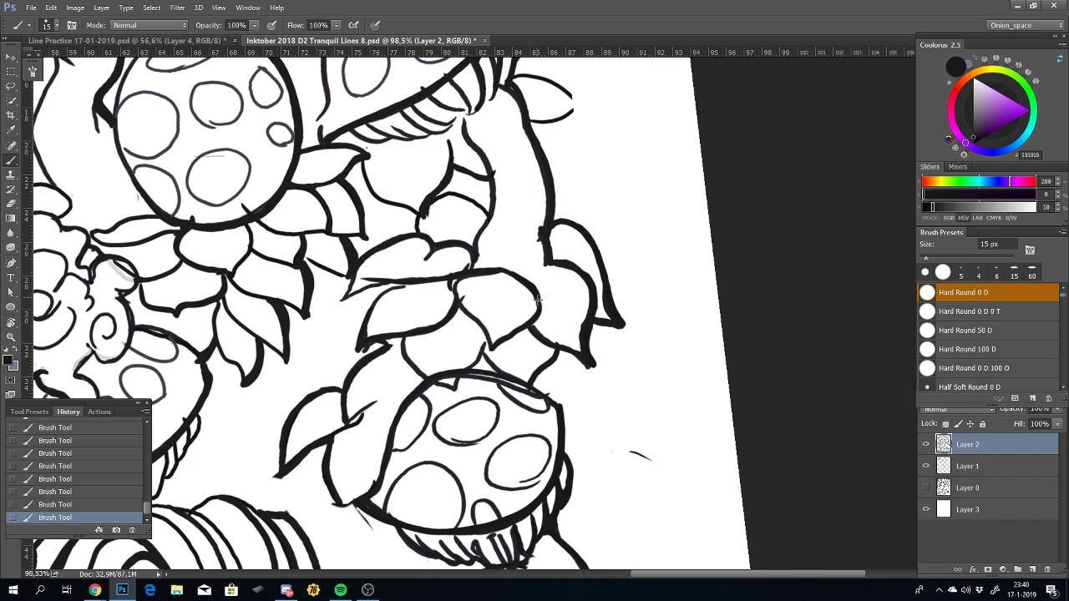
mouse_move(538, 298)
mouse_down()
mouse_move(535, 324)
mouse_move(492, 349)
mouse_up()
drag(557, 354, 528, 390)
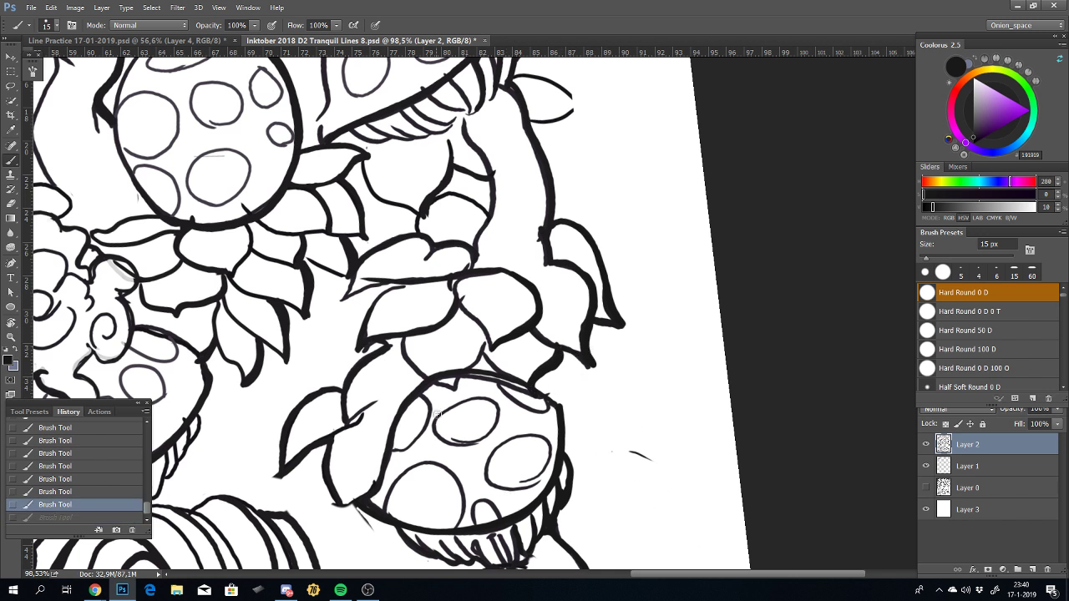
key(ctrl+z)
Step: Ink a line running from the leaf down onto the mushroom cap
drag(483, 441, 524, 385)
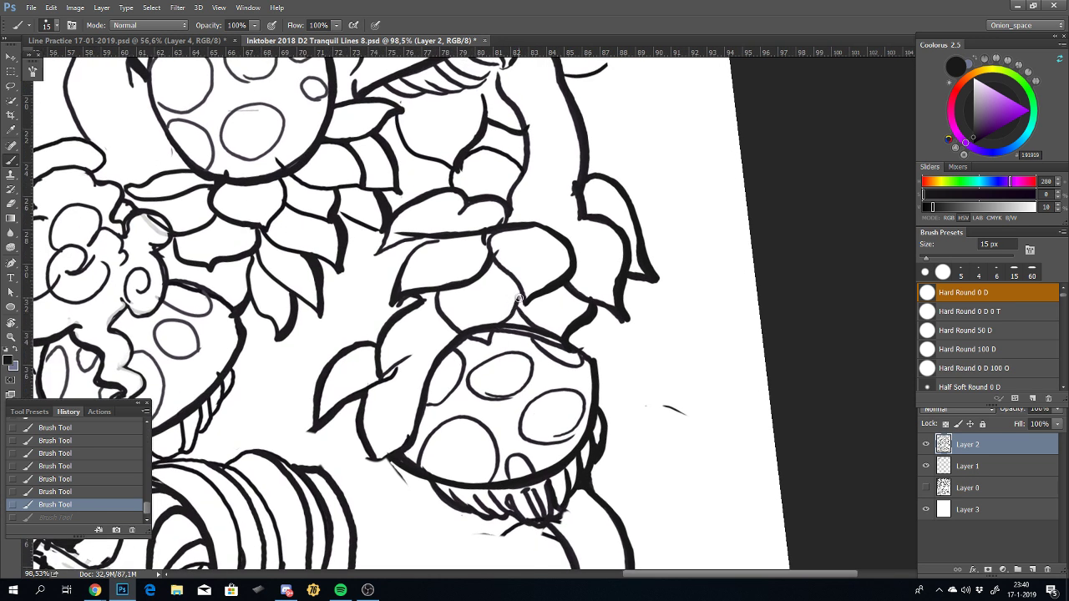
drag(519, 298, 497, 330)
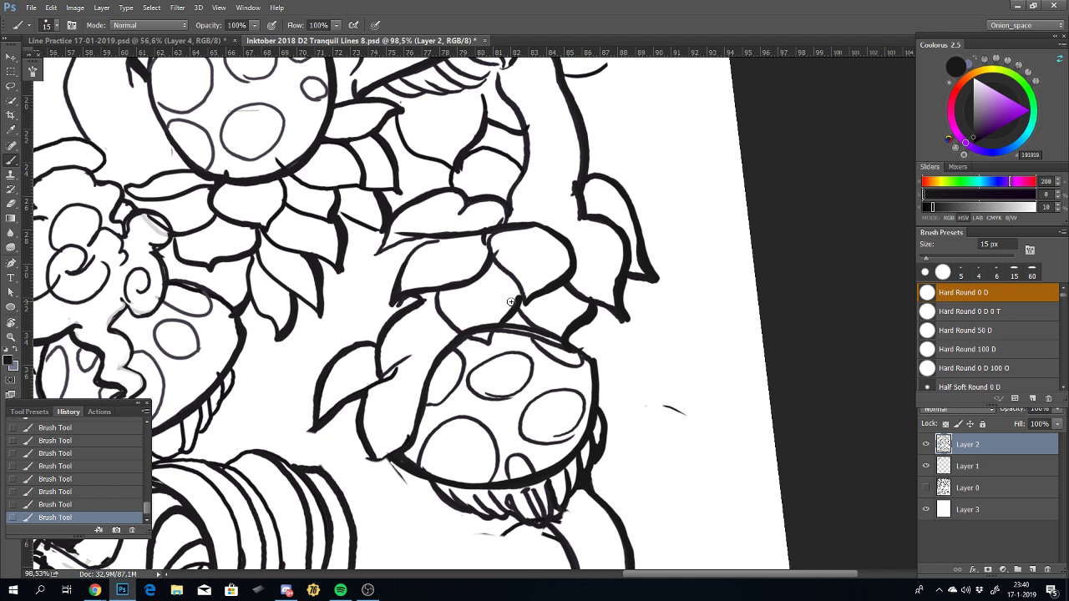
key(ctrl+z)
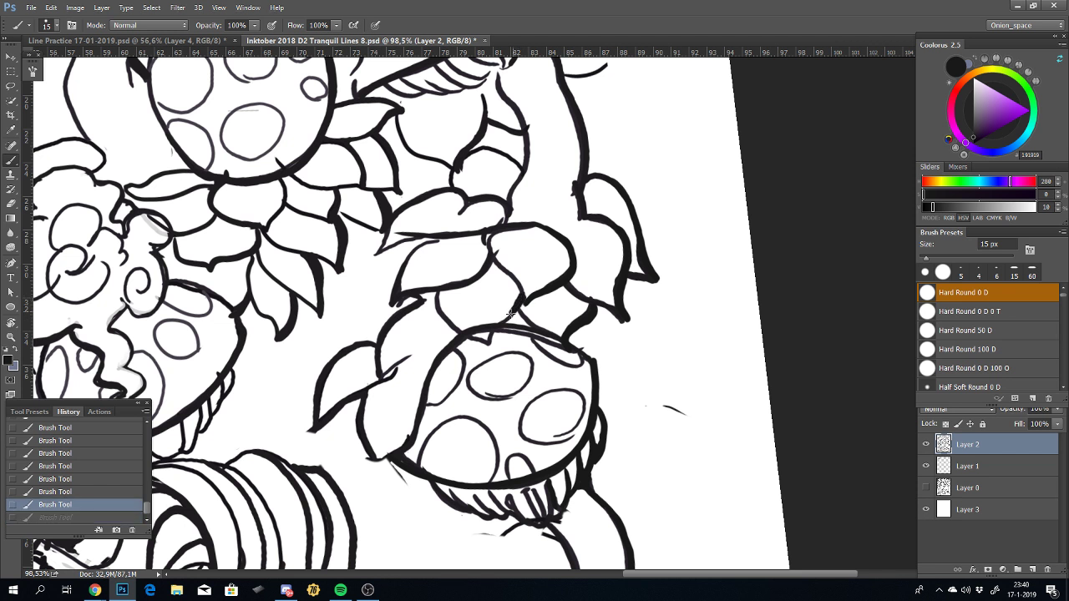
drag(519, 294, 498, 327)
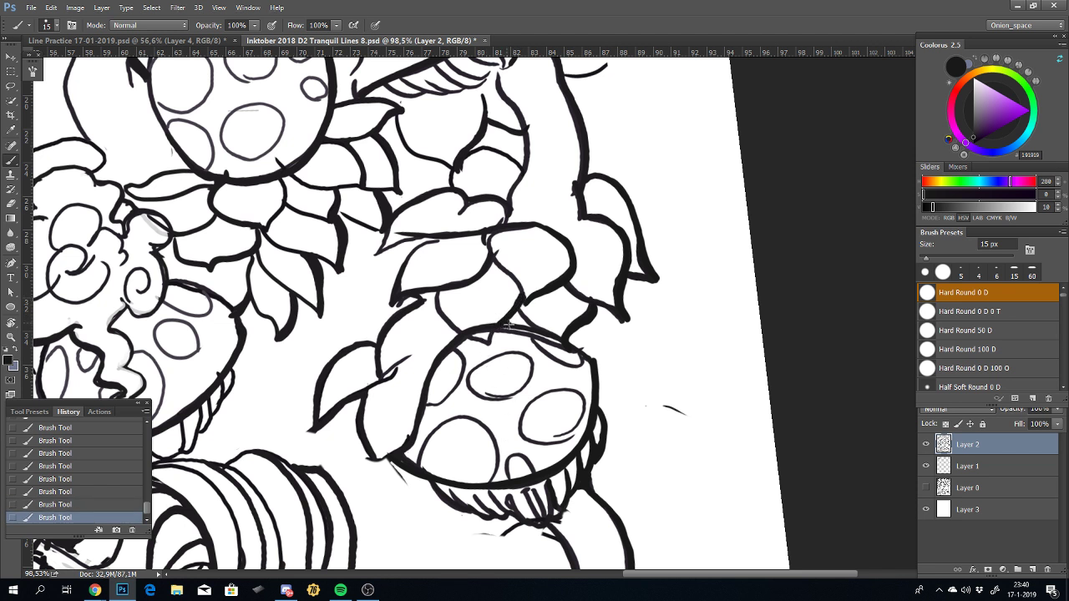
drag(456, 372, 526, 349)
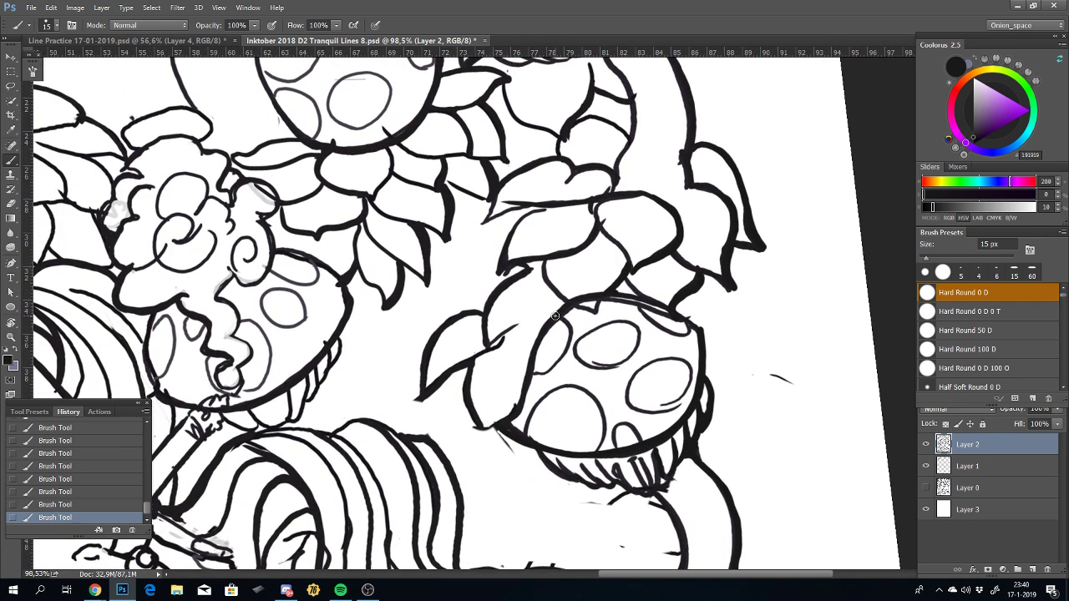
key(ctrl+z)
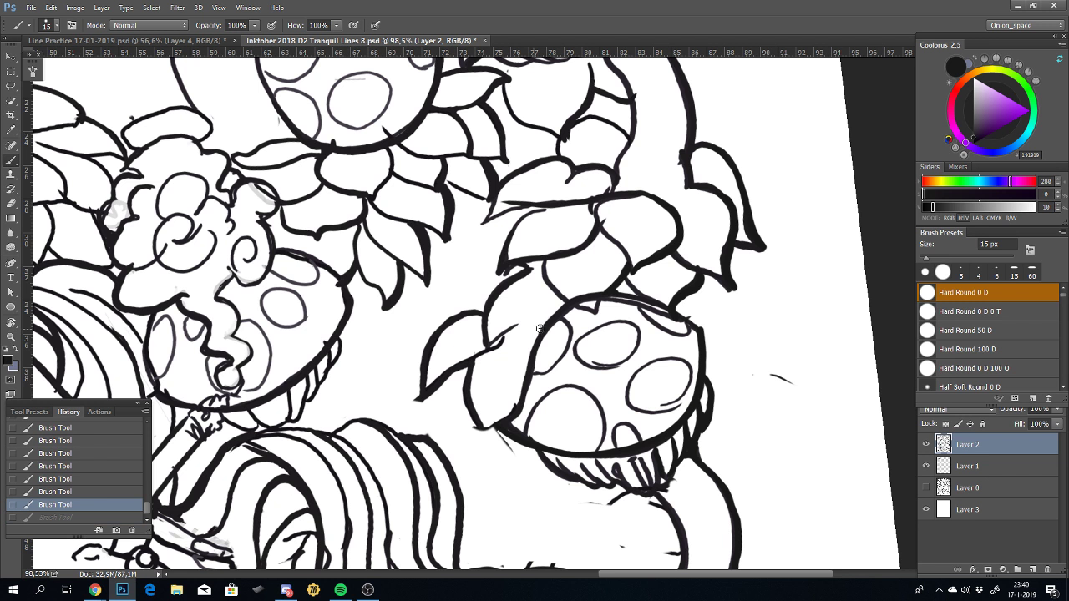
Step: Retry the leaf-tip stroke, ink the leaf edge beside the mushroom, then zoom out
mouse_move(534, 311)
mouse_down()
mouse_move(491, 324)
mouse_move(491, 303)
mouse_up()
key(ctrl+z)
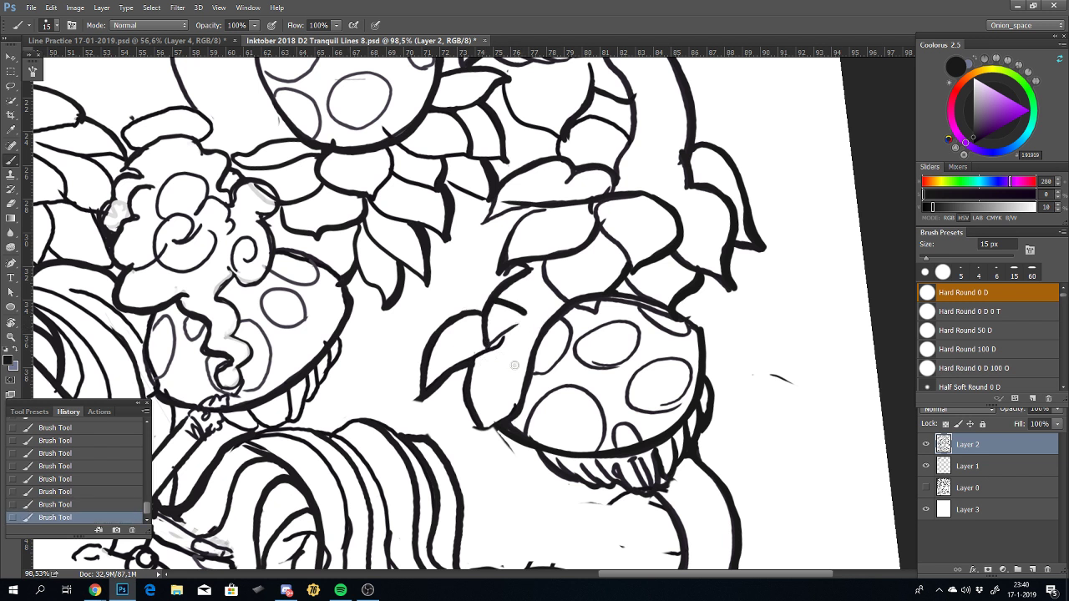
key(ctrl+z)
drag(547, 325, 491, 338)
key(ctrl+z)
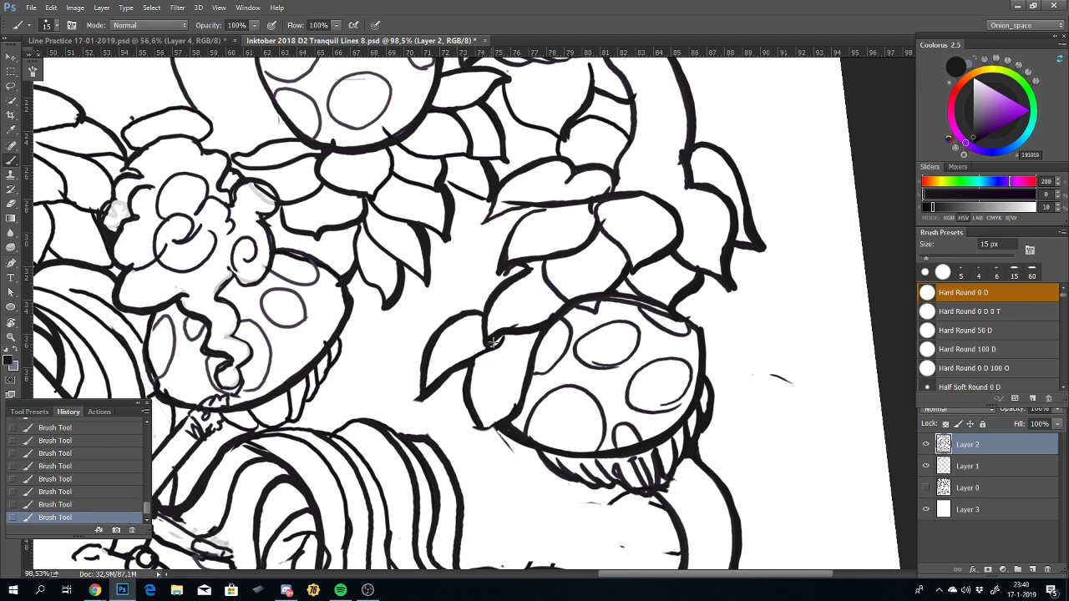
key(ctrl+z)
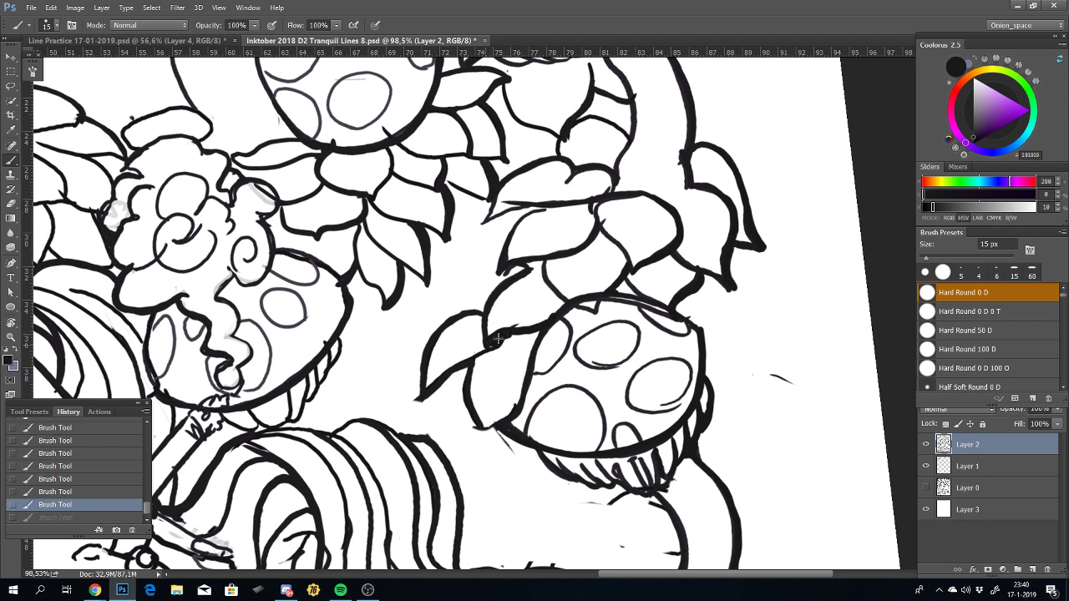
drag(527, 329, 488, 347)
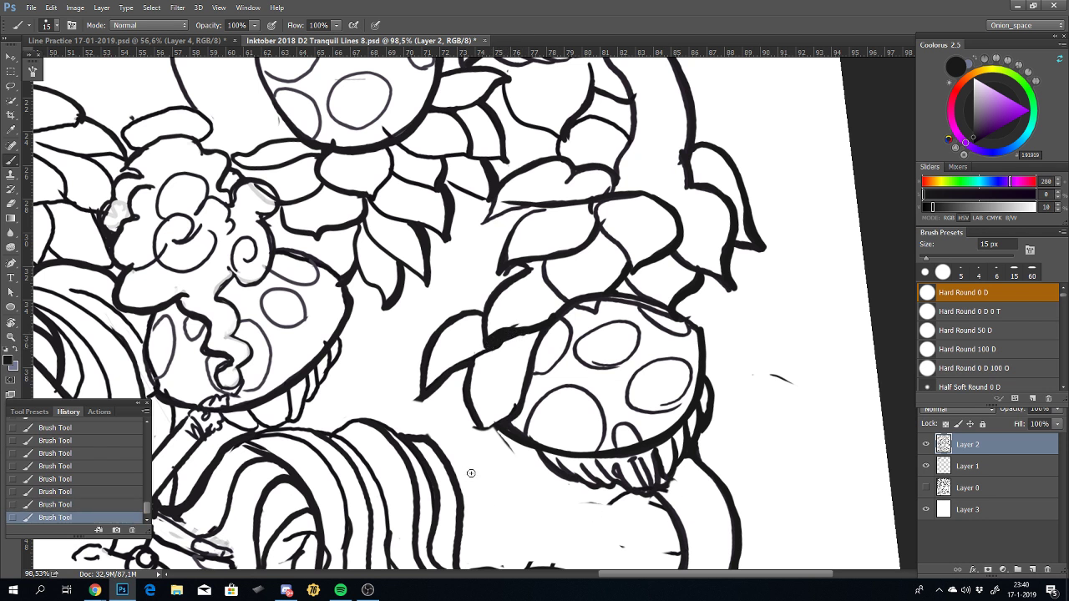
scroll(498, 492, down, 2)
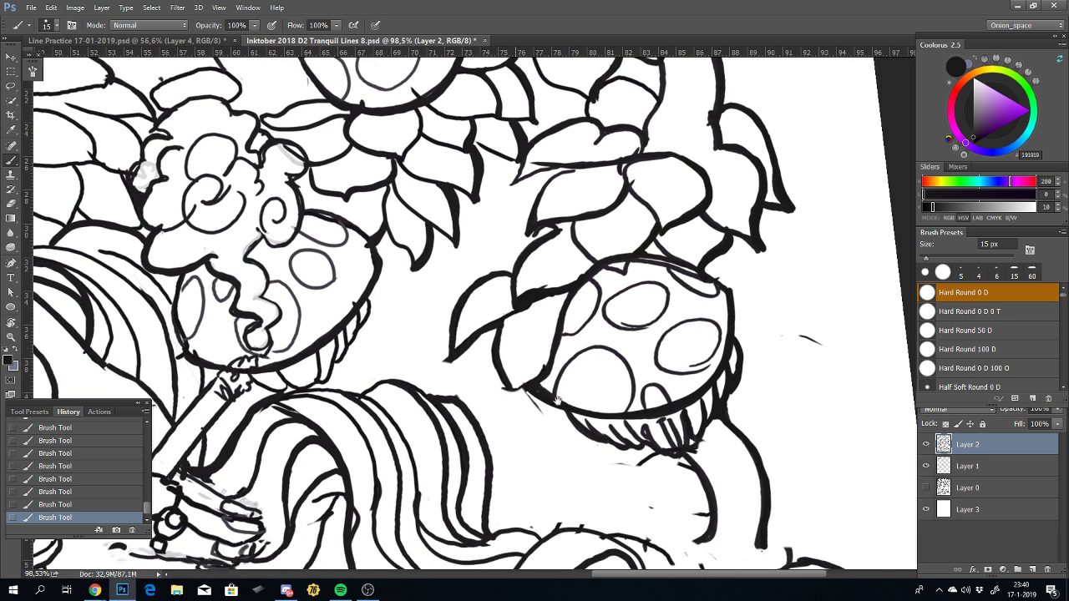
scroll(499, 492, down, 4)
scroll(468, 498, down, 2)
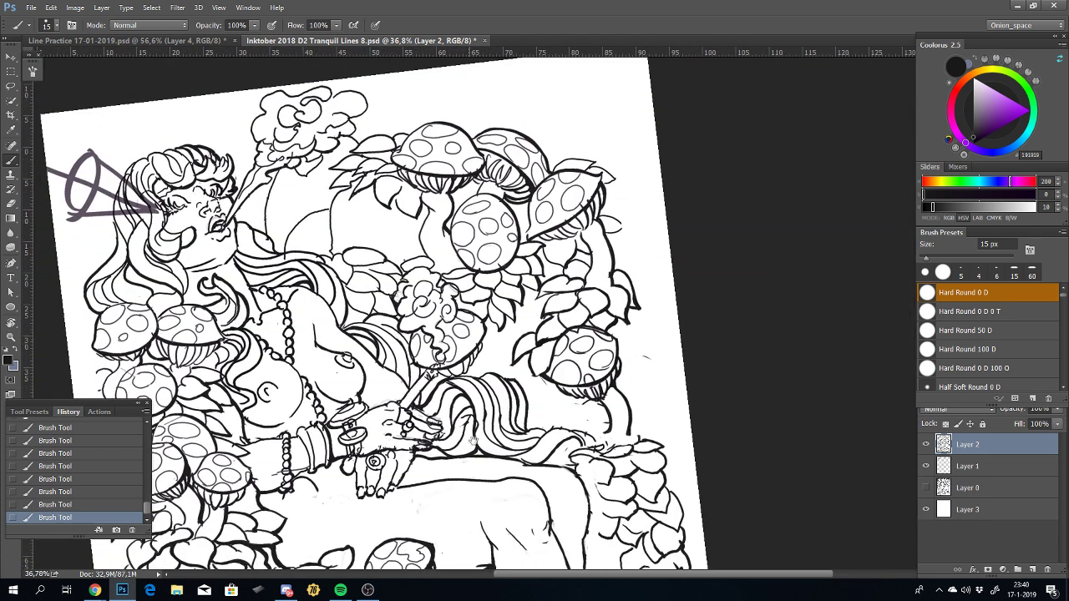
Step: Bring up Spotify and sort the Rock/Indie playlist by artist
click(341, 591)
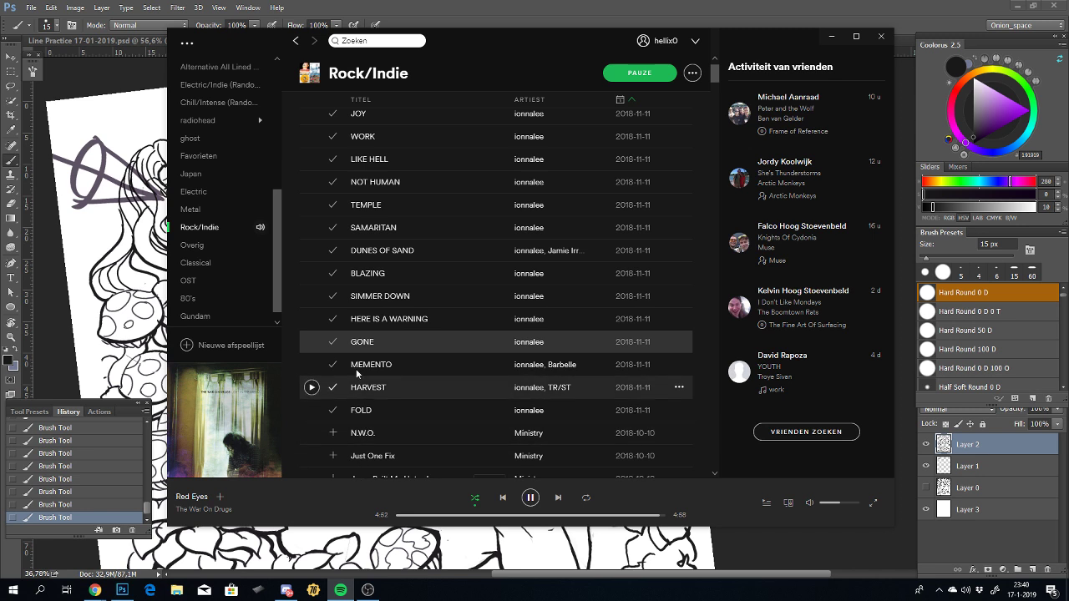
click(185, 226)
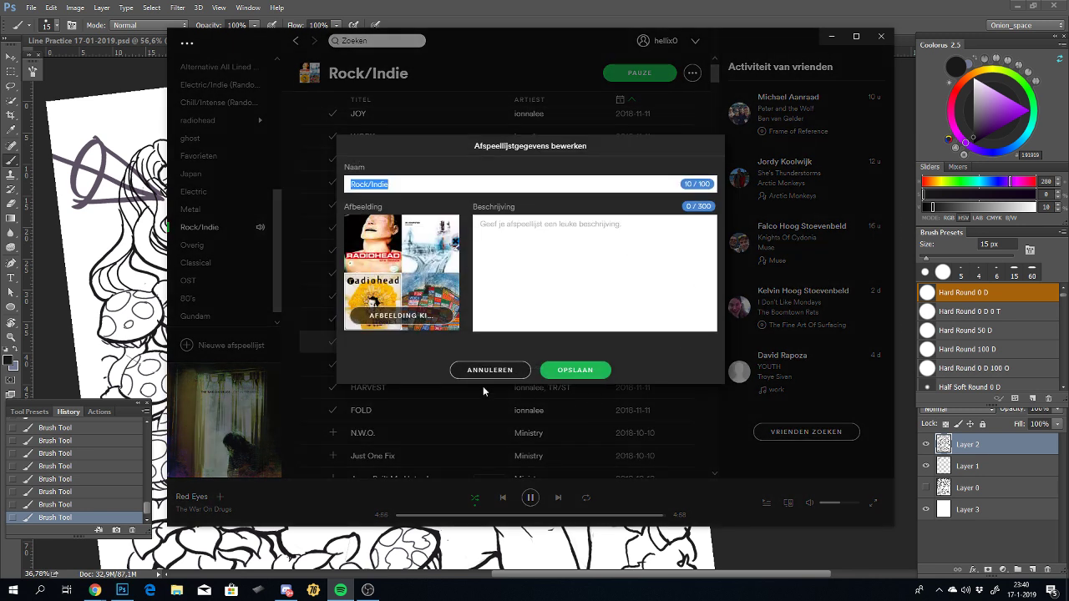
click(491, 370)
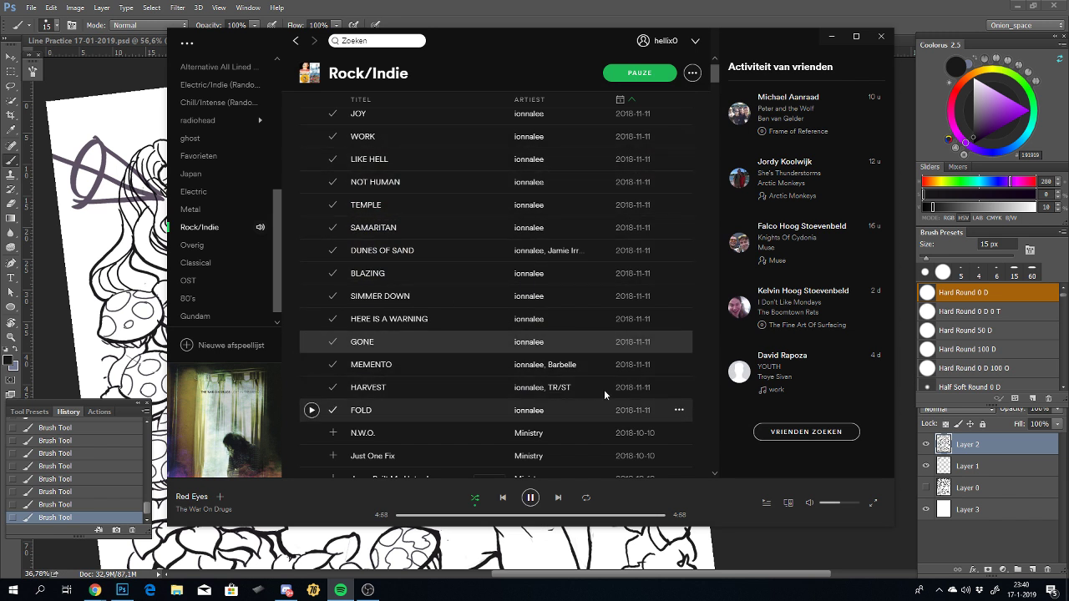
click(520, 102)
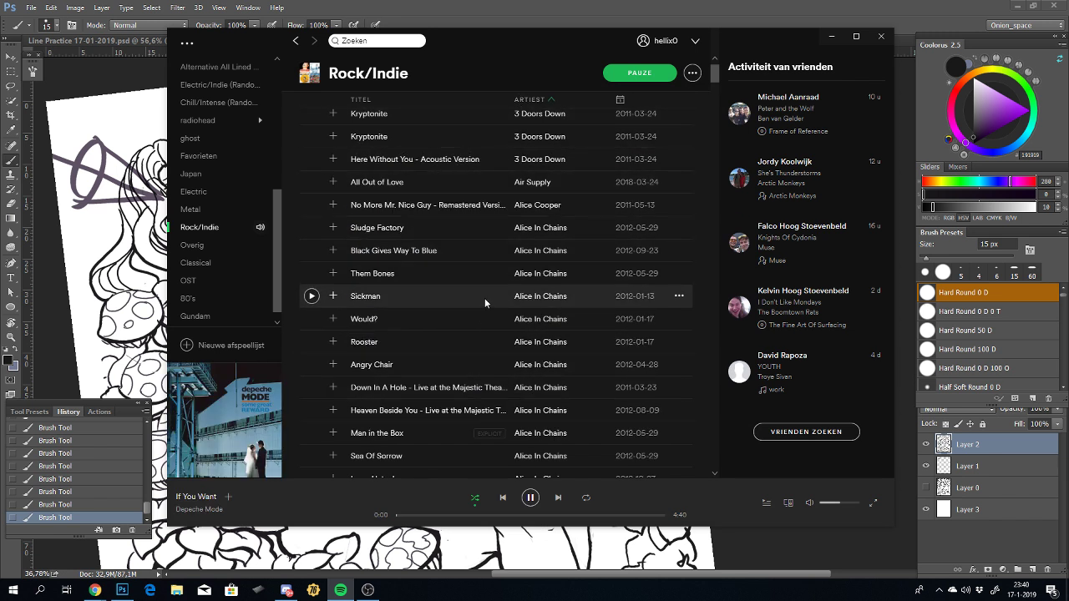
Step: Play Dire Straits' Brothers In Arms and return to the Photoshop drawing
scroll(516, 345, down, 10)
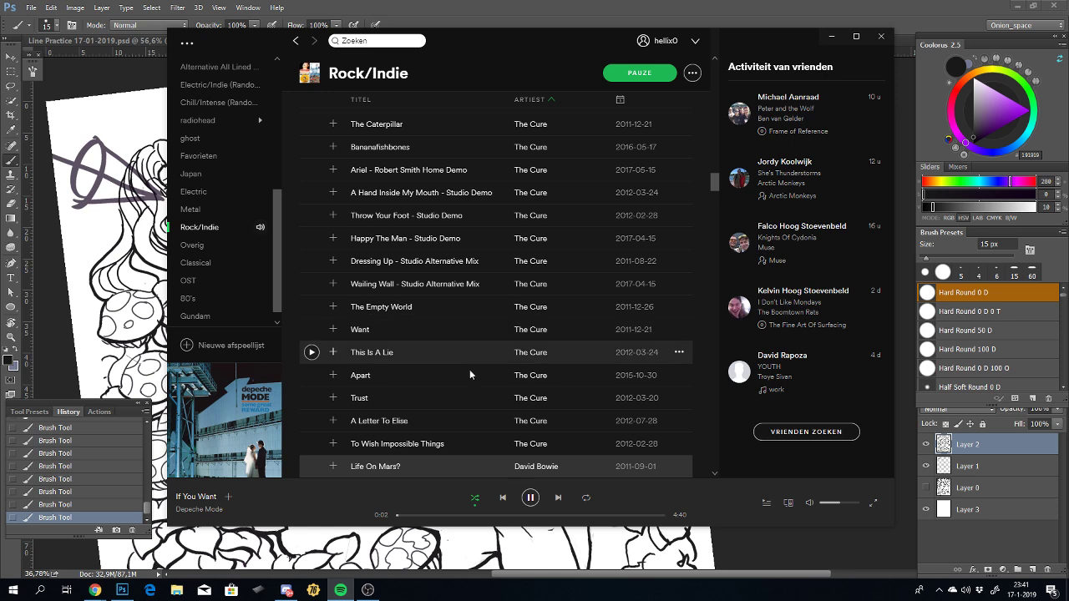
scroll(470, 384, down, 5)
scroll(469, 386, down, 2)
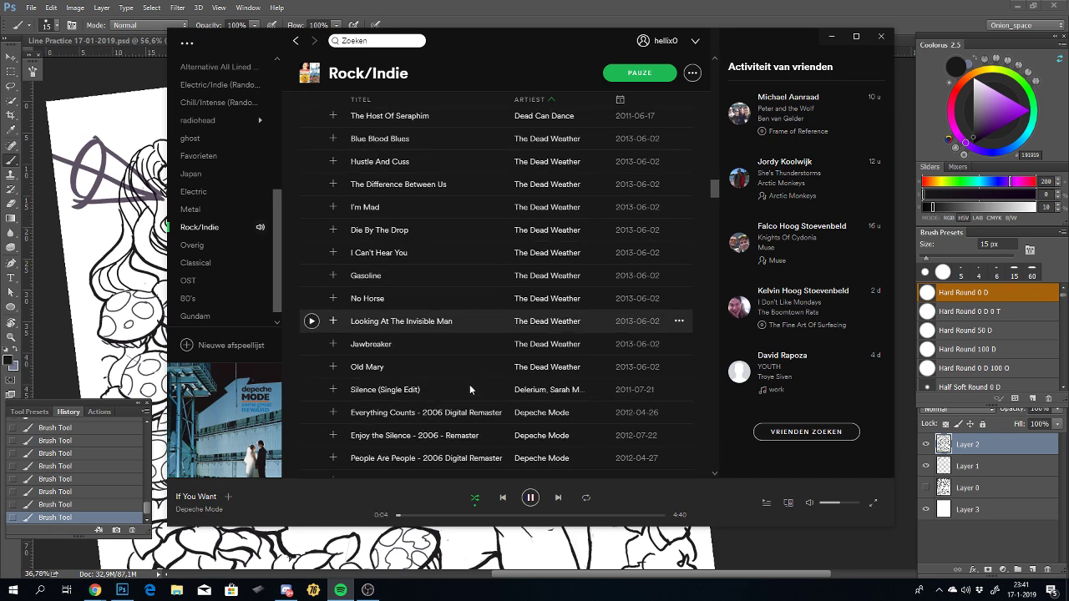
scroll(469, 387, down, 1)
scroll(470, 387, down, 3)
scroll(470, 387, down, 3)
scroll(469, 389, down, 1)
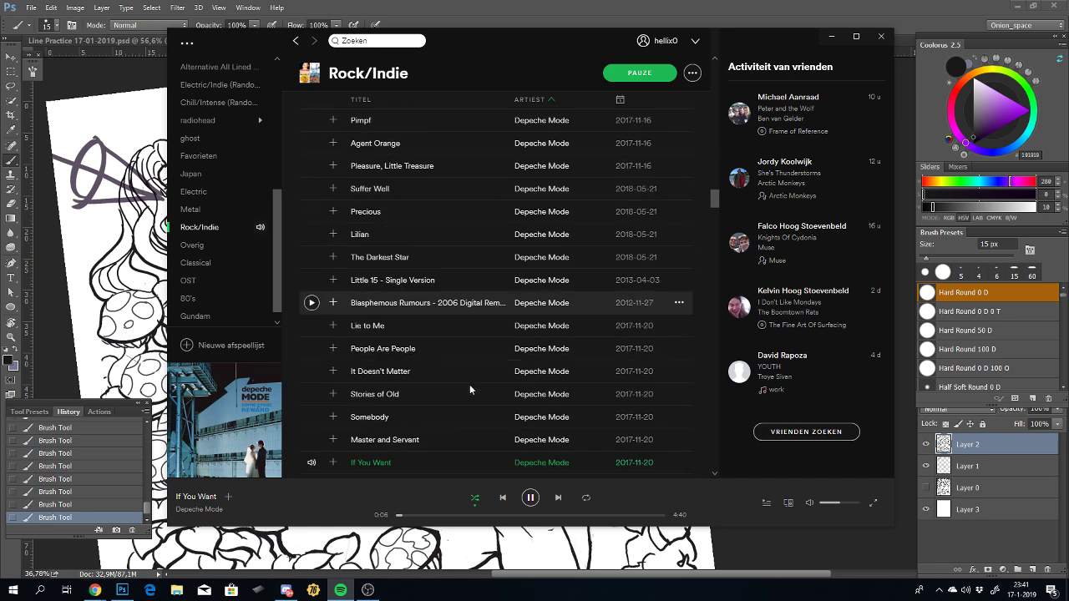
scroll(470, 389, down, 4)
scroll(470, 389, down, 5)
scroll(469, 384, up, 1)
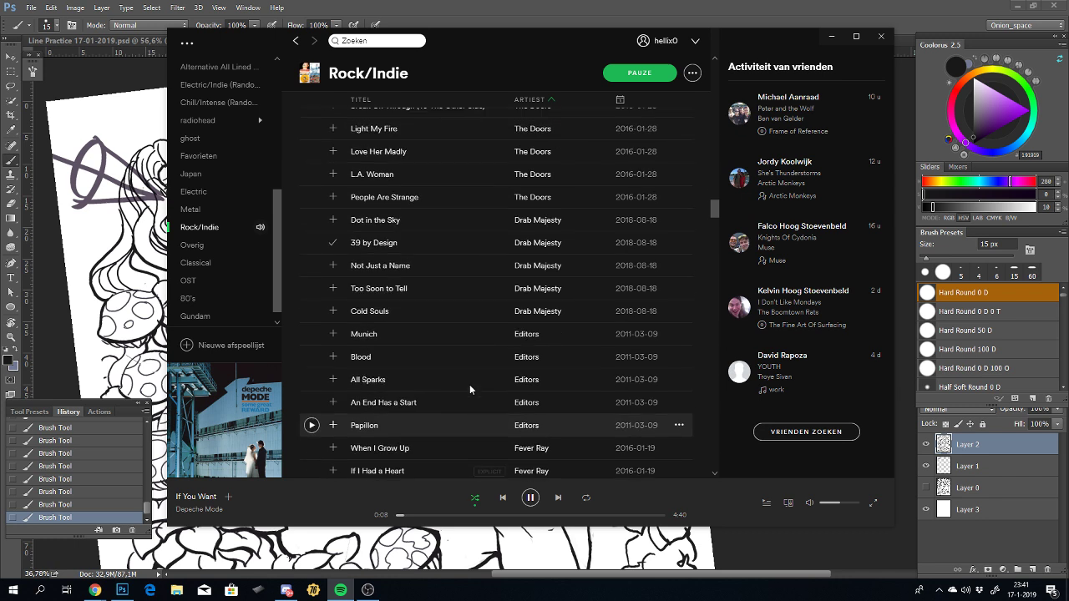
scroll(470, 384, up, 4)
double_click(392, 182)
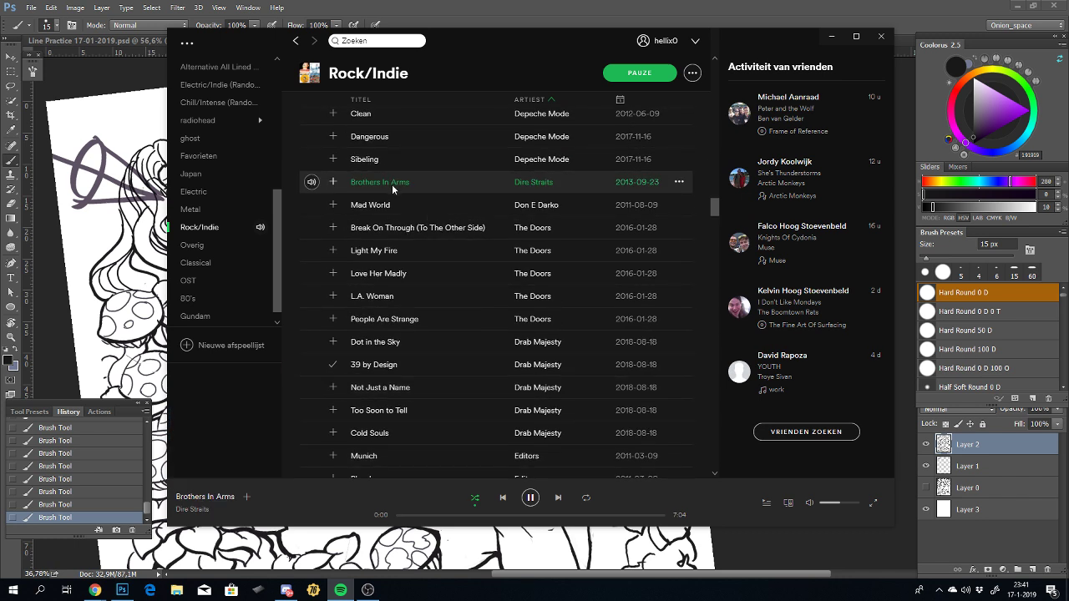
click(792, 549)
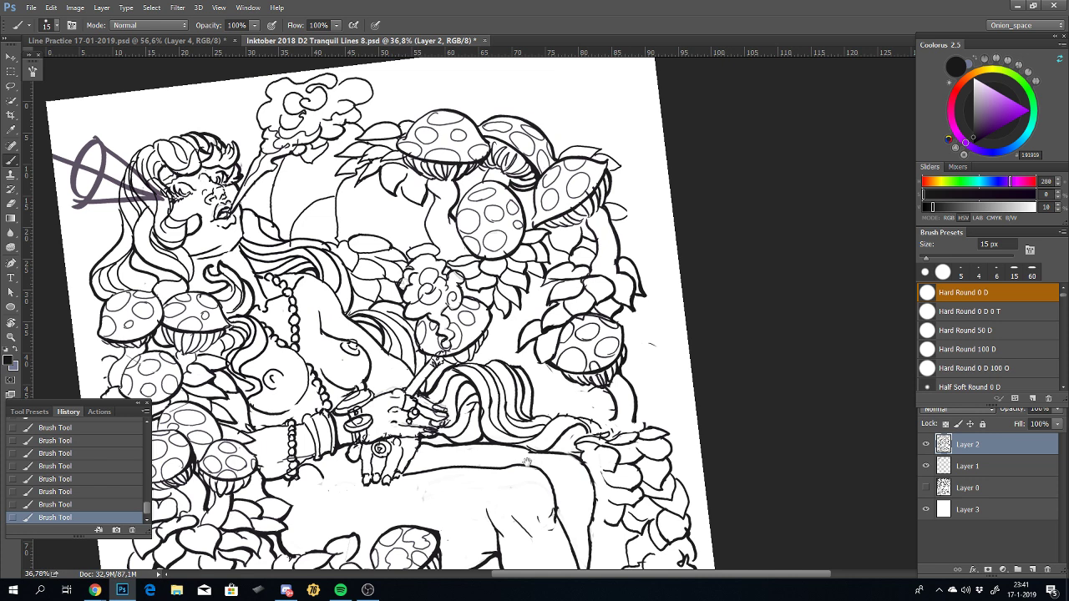
drag(557, 472, 598, 468)
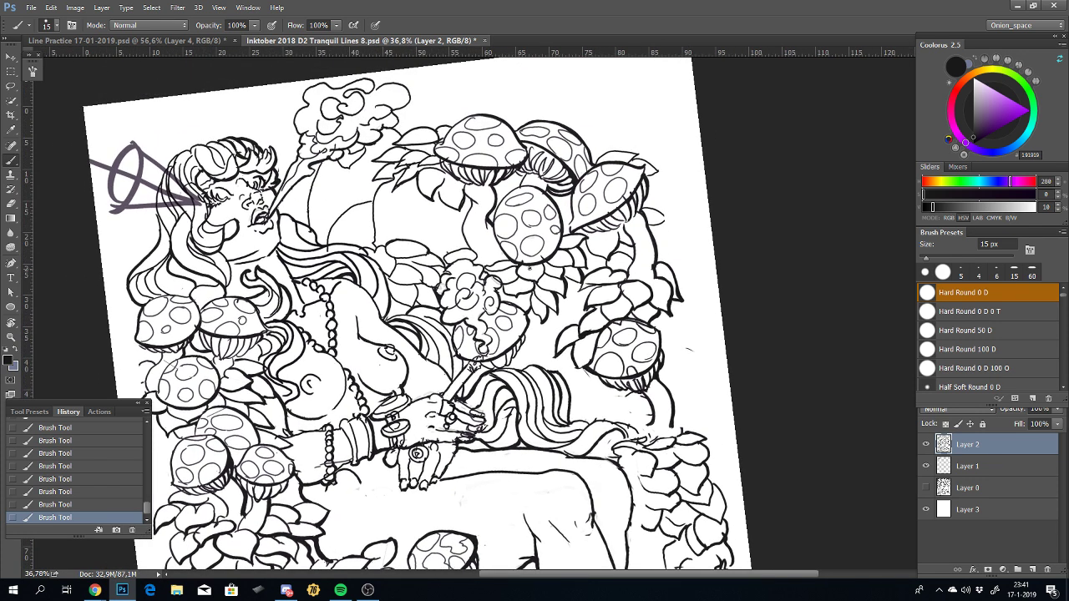
Step: Pan and zoom in on the upper spotted mushroom cluster
scroll(529, 268, up, 3)
scroll(529, 269, up, 2)
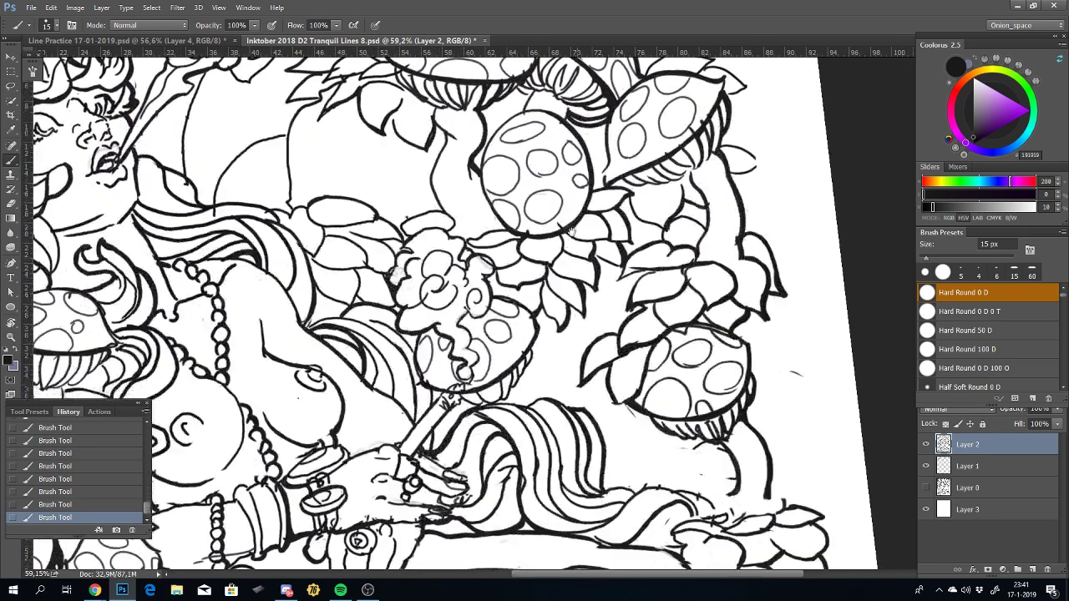
drag(571, 228, 455, 232)
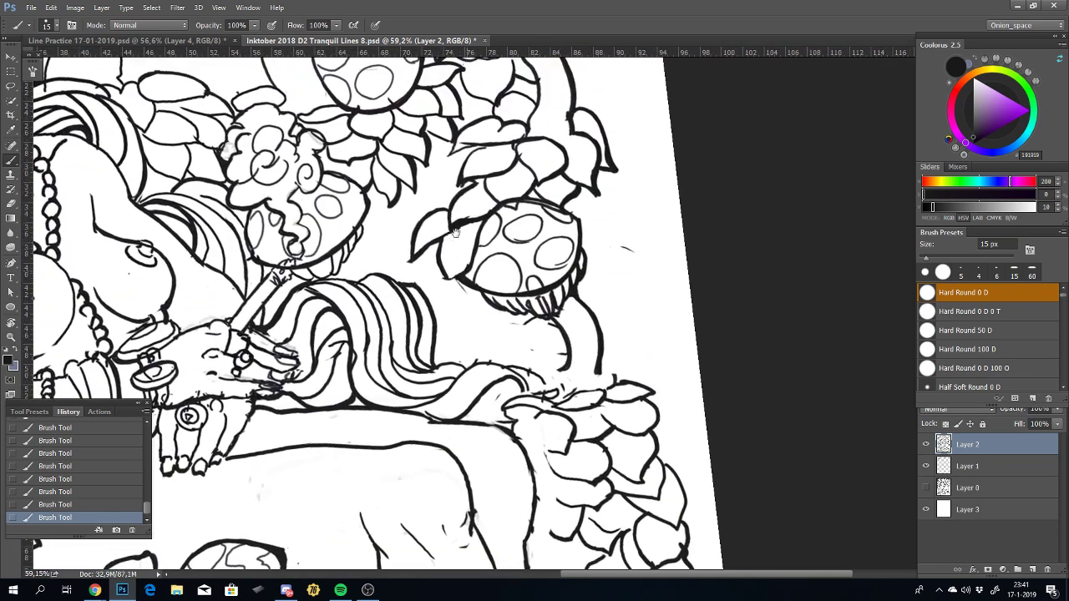
drag(571, 317, 562, 428)
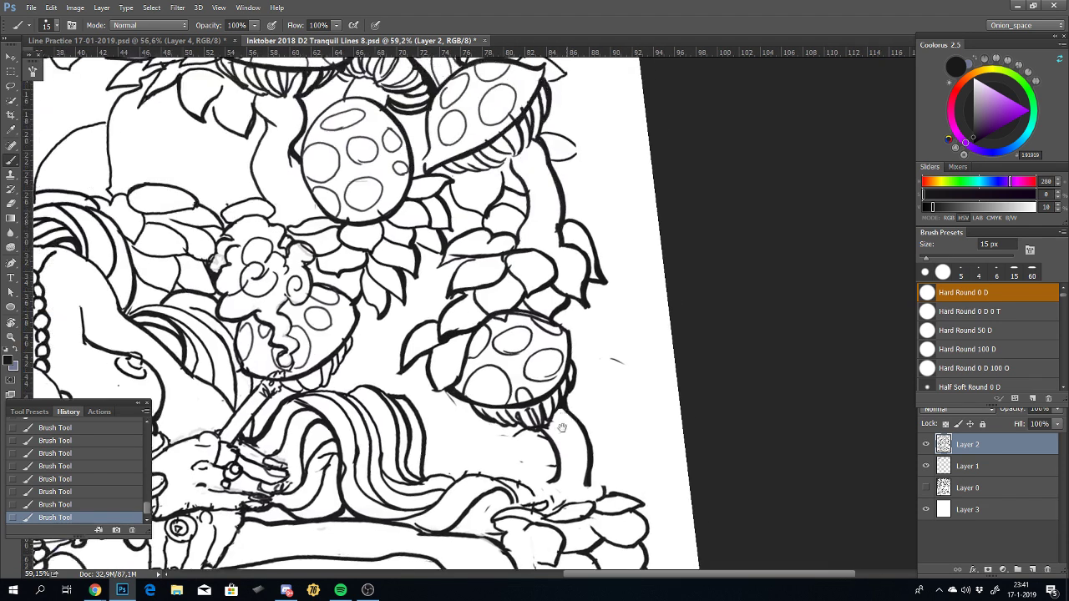
scroll(562, 428, up, 3)
scroll(563, 409, up, 3)
scroll(561, 384, up, 2)
scroll(562, 365, up, 2)
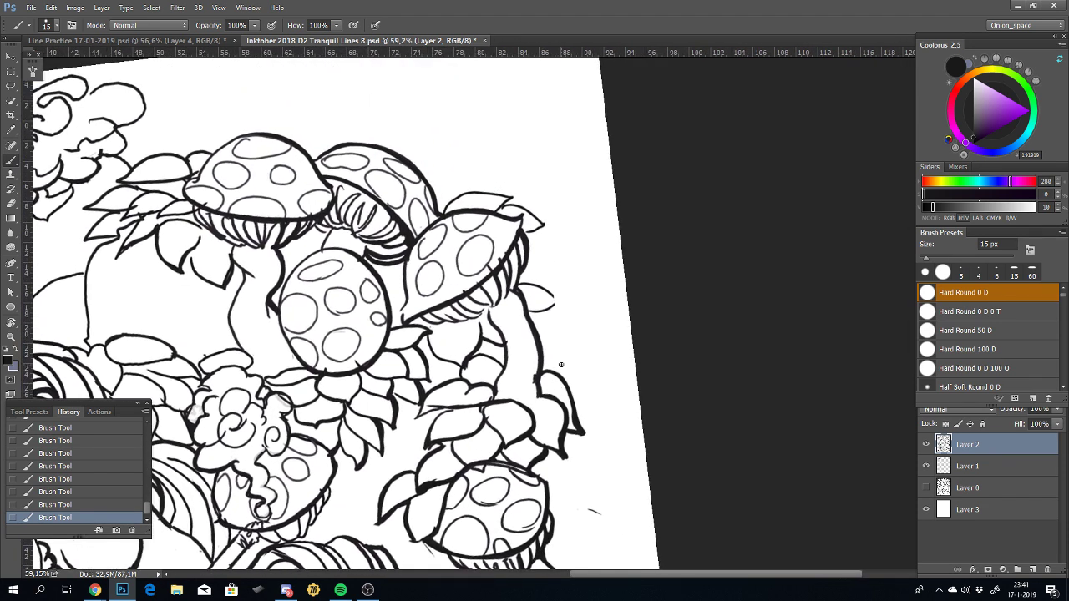
scroll(562, 365, up, 2)
scroll(518, 353, up, 2)
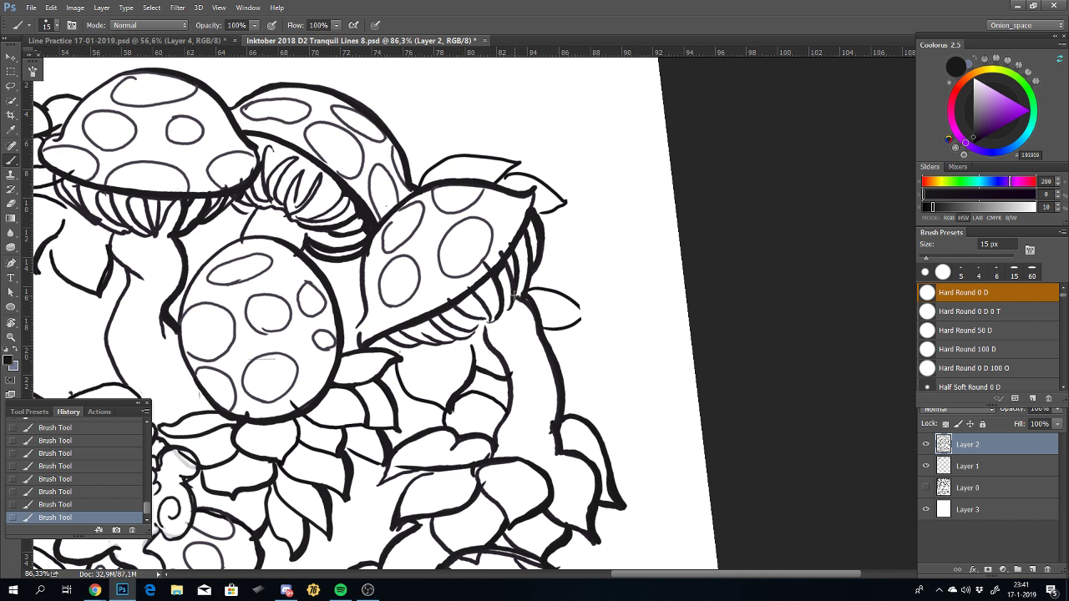
Step: Try short strokes on the mushroom cap edge, undoing them all
key(ctrl+z)
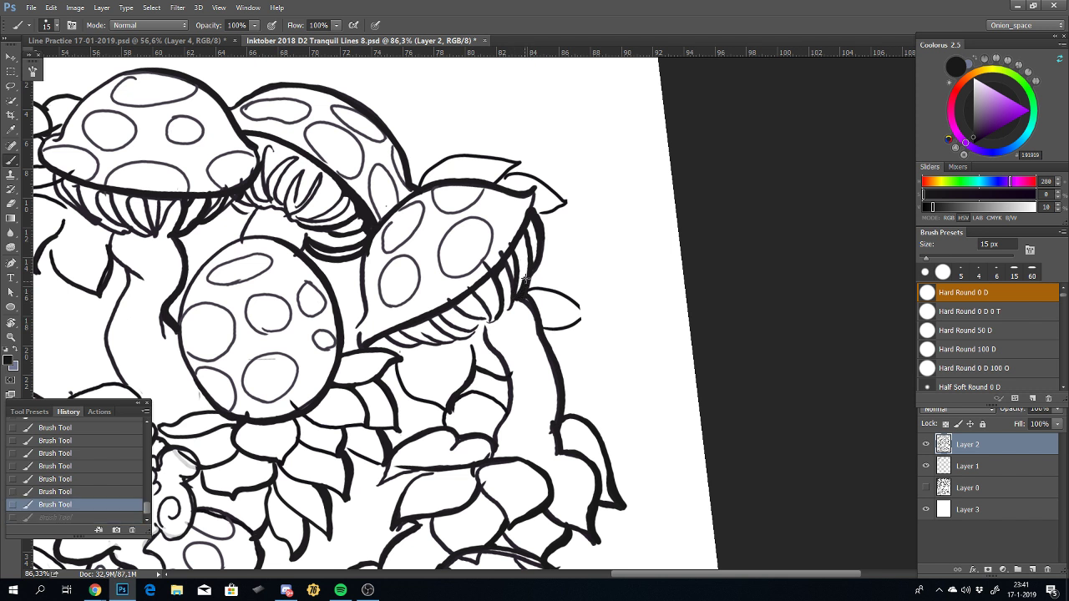
mouse_move(526, 266)
mouse_down()
mouse_move(516, 230)
mouse_move(518, 293)
mouse_move(505, 311)
mouse_up()
key(ctrl+z)
key(ctrl+z)
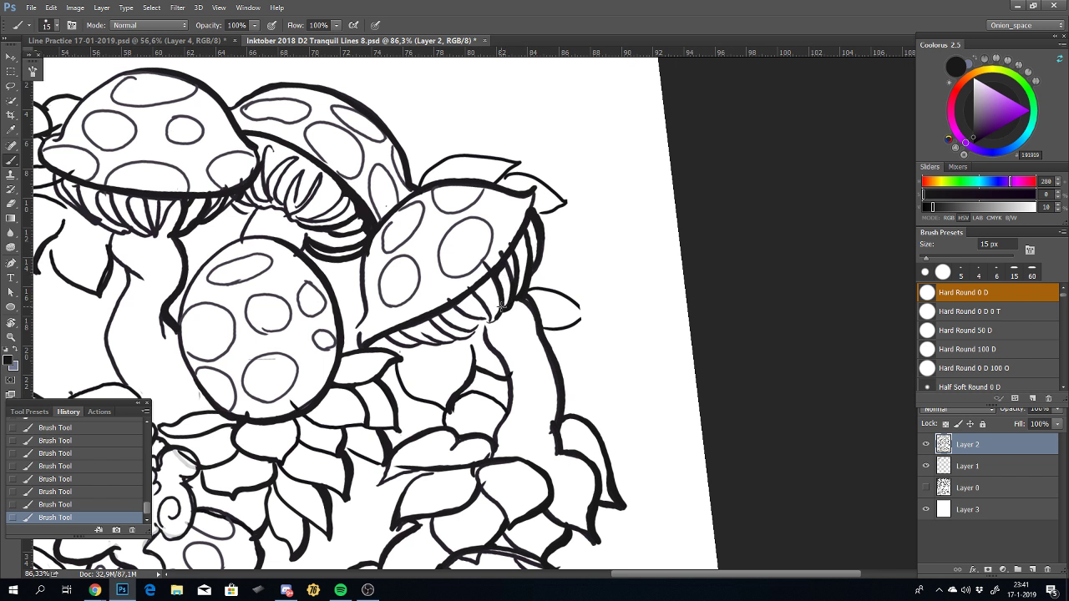
key(ctrl+z)
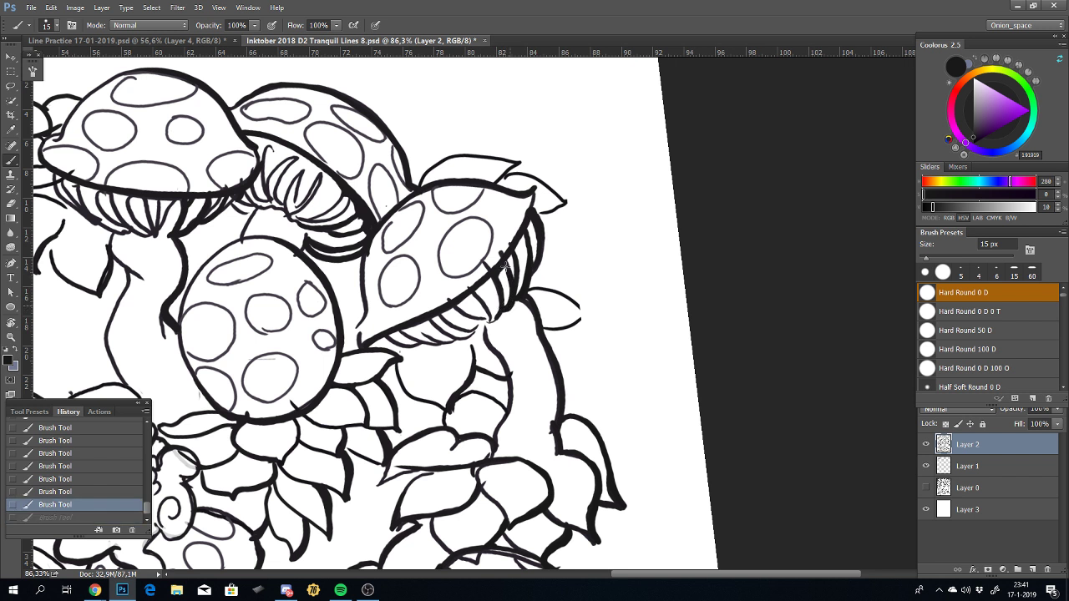
drag(504, 307, 508, 311)
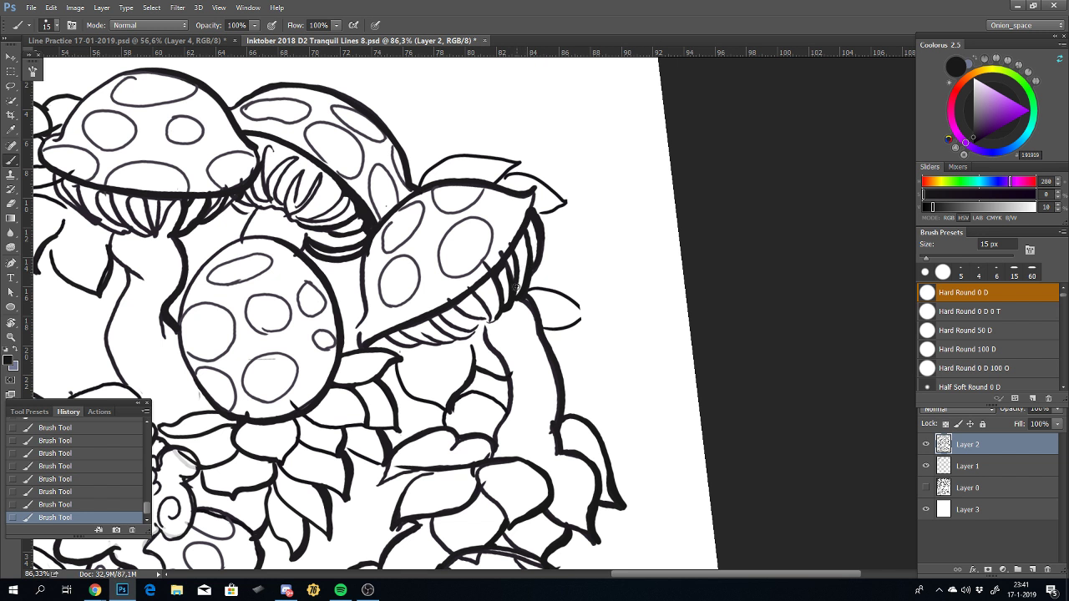
key(ctrl+z)
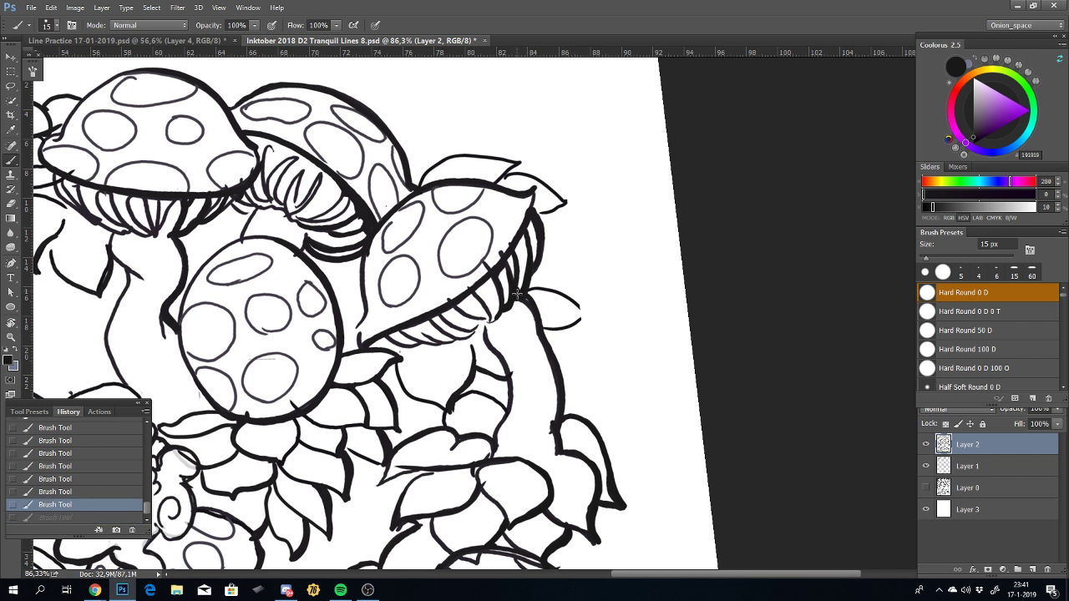
key(ctrl+z)
key(ctrl+z)
key(ctrl+z)
key(ctrl+z)
key(ctrl+z)
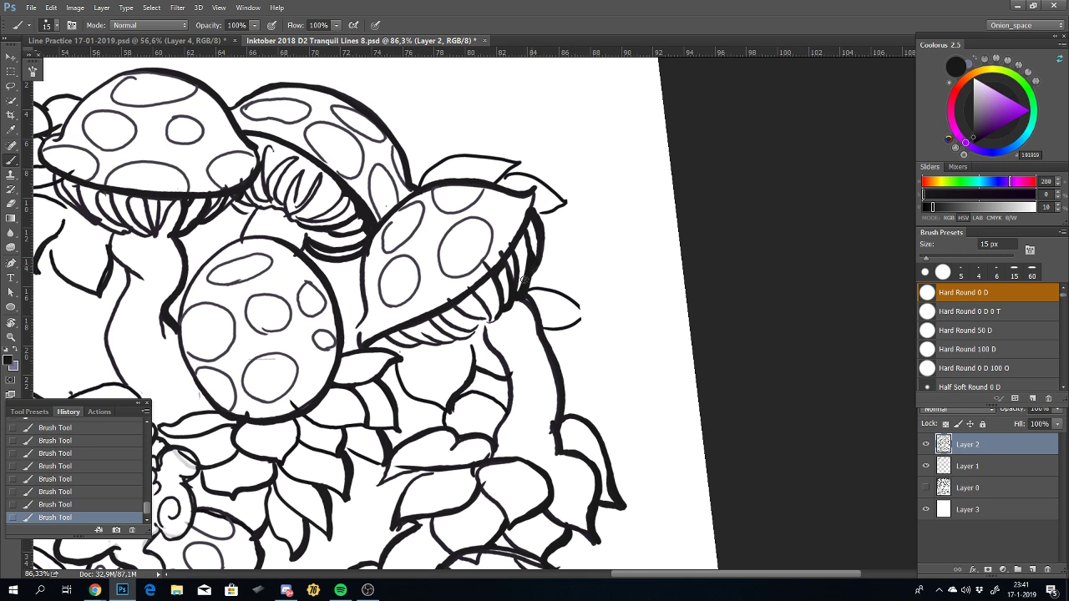
Step: Test touch-up strokes on the leaf outline, then close its gap with one short stroke
scroll(406, 422, down, 1)
scroll(407, 422, down, 3)
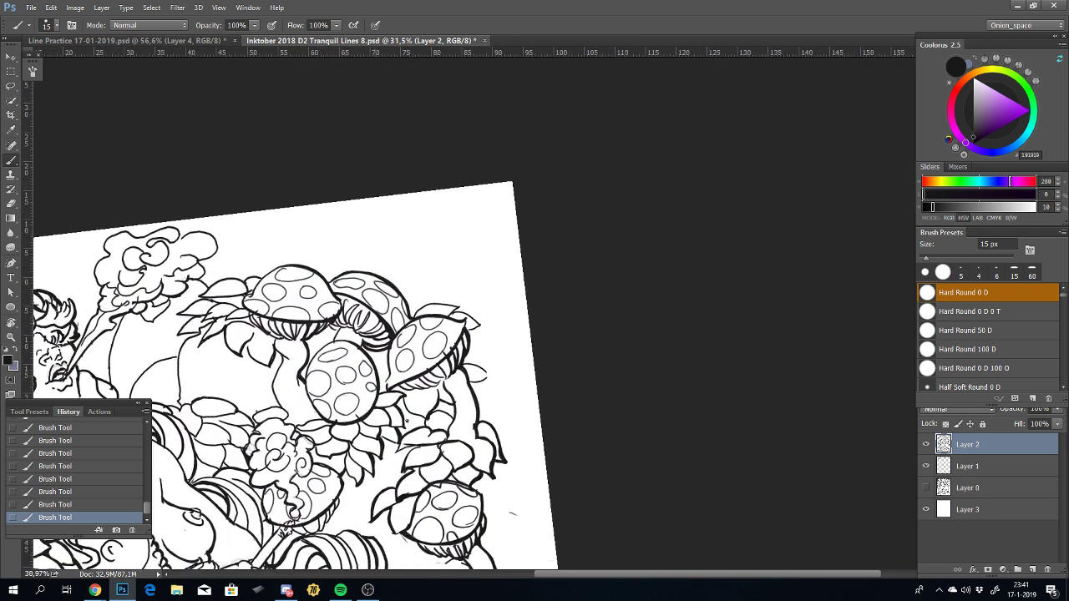
scroll(407, 422, up, 2)
scroll(407, 422, up, 2)
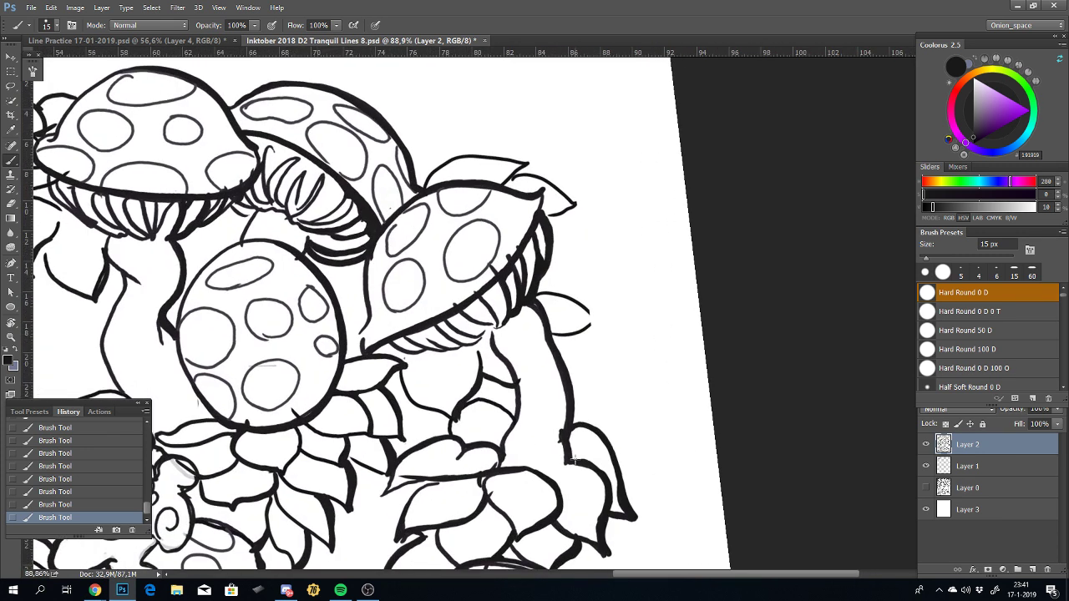
key(ctrl+z)
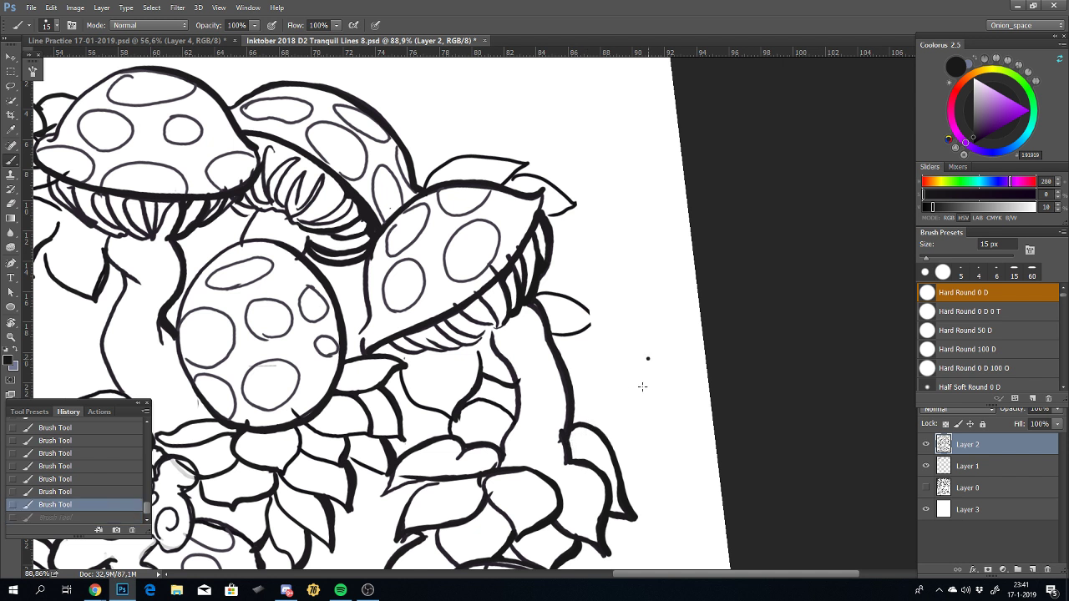
drag(649, 359, 575, 406)
key(ctrl+z)
key(ctrl+z)
mouse_move(665, 354)
mouse_down()
mouse_move(605, 369)
mouse_move(589, 395)
mouse_up()
key(ctrl+z)
drag(568, 442, 575, 459)
key(ctrl+z)
drag(580, 403, 654, 452)
key(ctrl+z)
drag(571, 424, 575, 406)
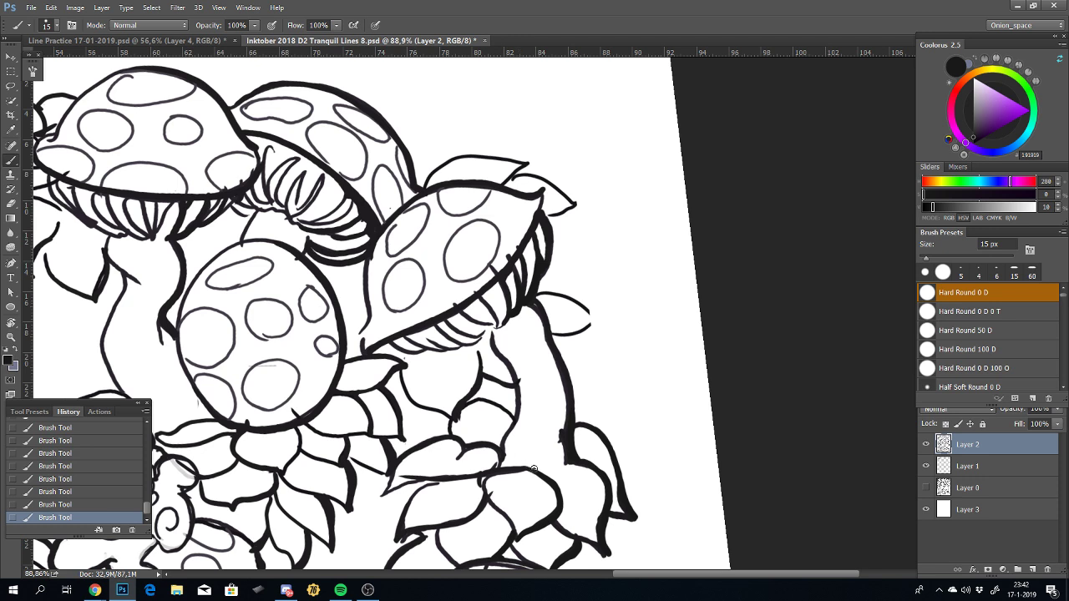
Step: Zoom in on the leaves beside the woman's thigh and undo the stray ink strokes there
scroll(502, 480, down, 5)
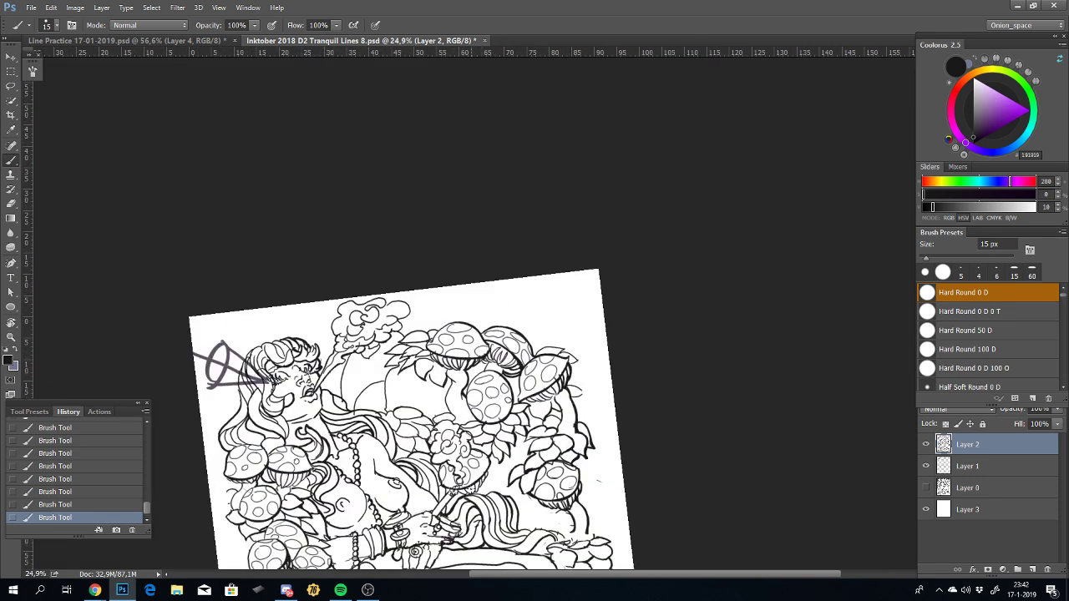
drag(501, 319, 539, 106)
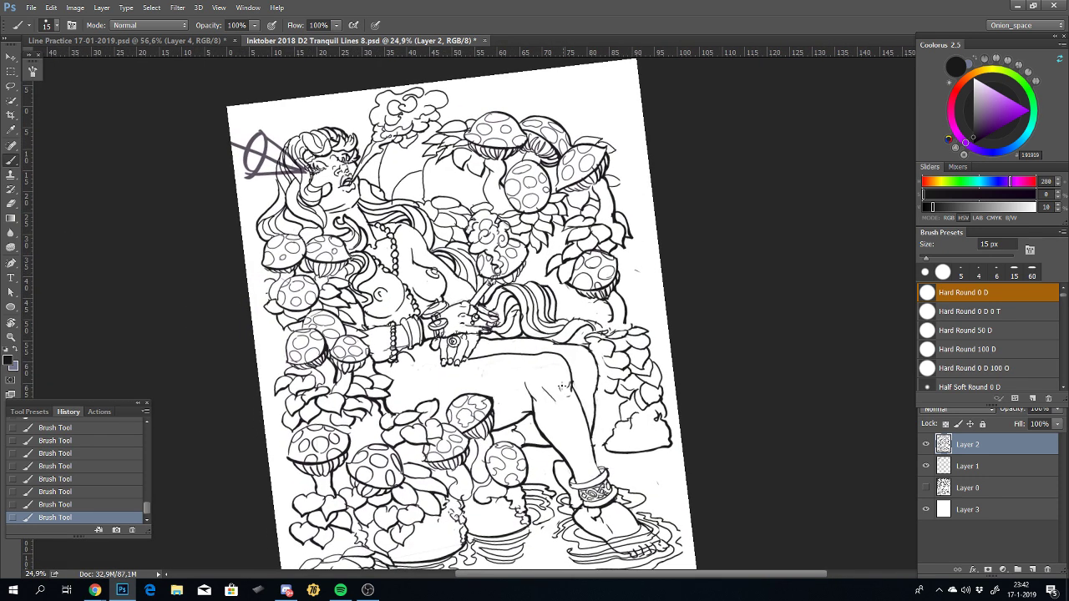
drag(564, 306, 519, 270)
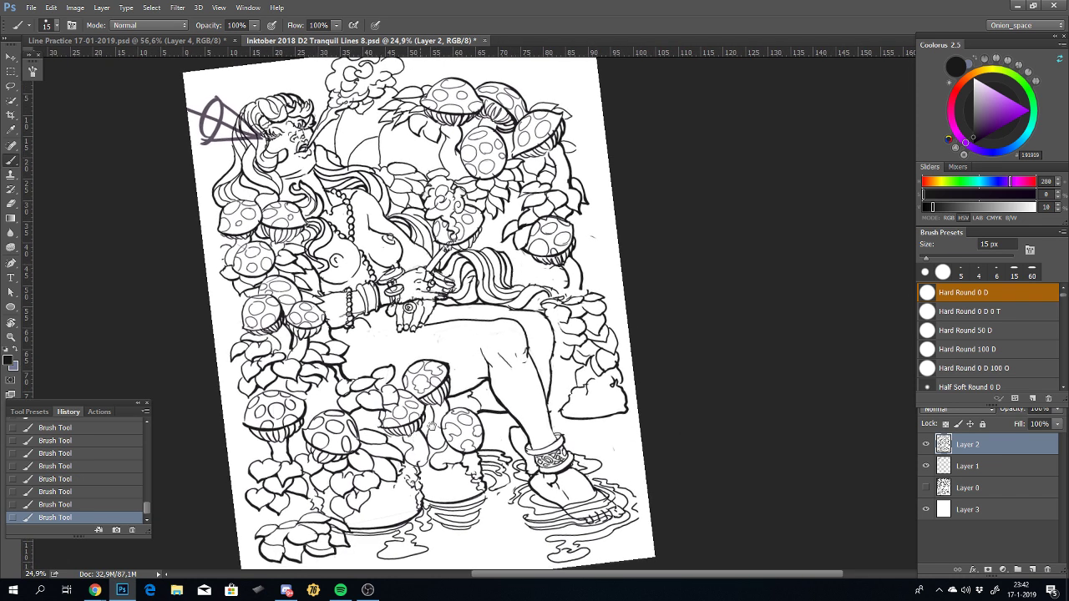
mouse_move(432, 426)
mouse_down()
mouse_move(556, 420)
mouse_move(547, 385)
mouse_move(593, 259)
mouse_up()
scroll(598, 373, up, 3)
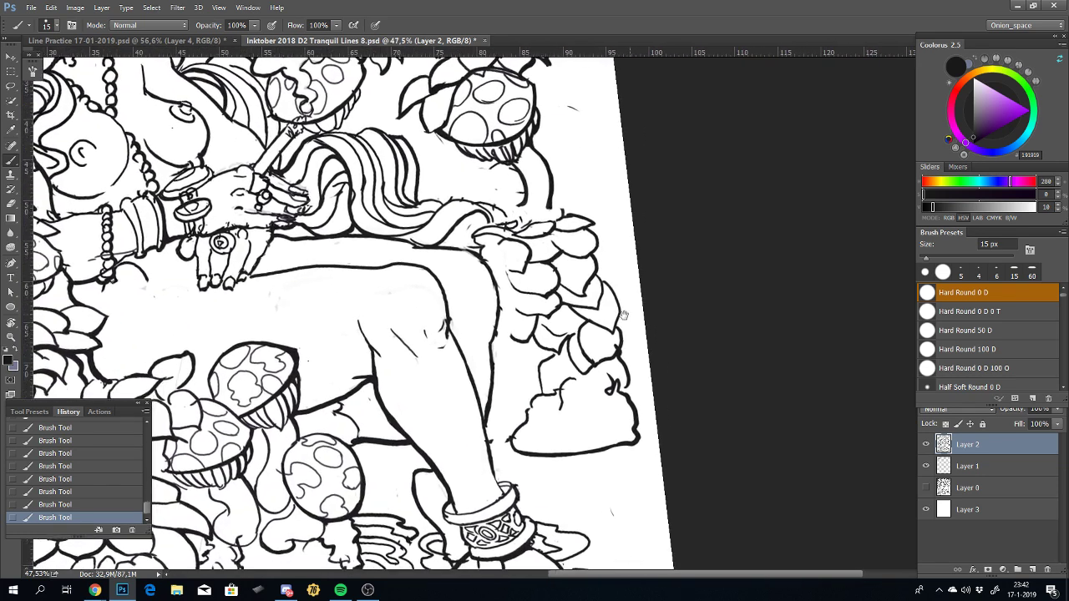
scroll(501, 354, up, 2)
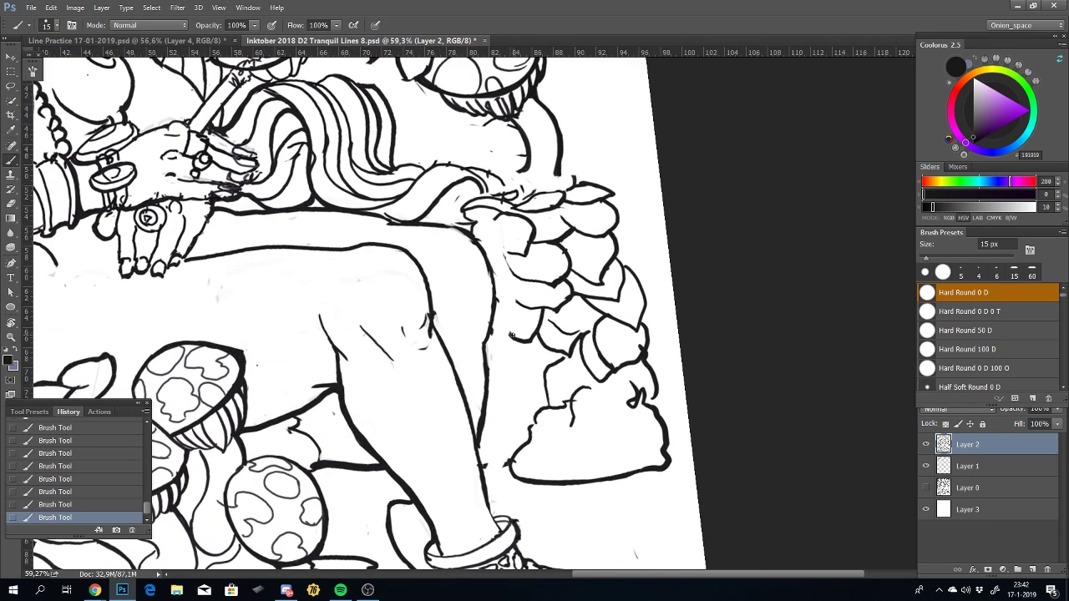
key(ctrl+z)
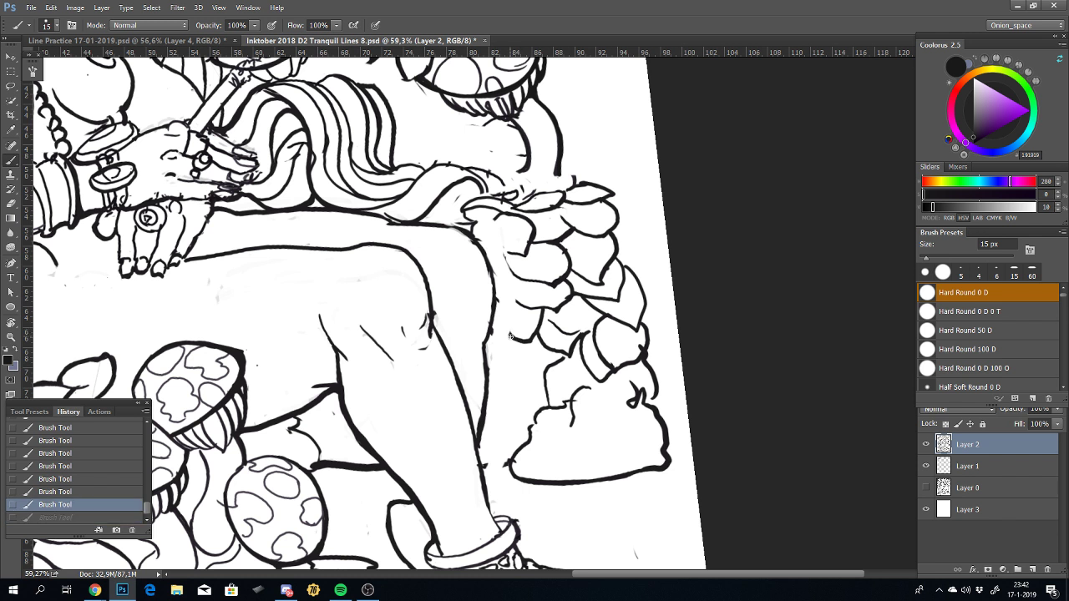
mouse_move(511, 337)
mouse_down()
mouse_move(492, 308)
mouse_move(504, 333)
mouse_move(535, 341)
mouse_up()
key(ctrl+z)
key(ctrl+z)
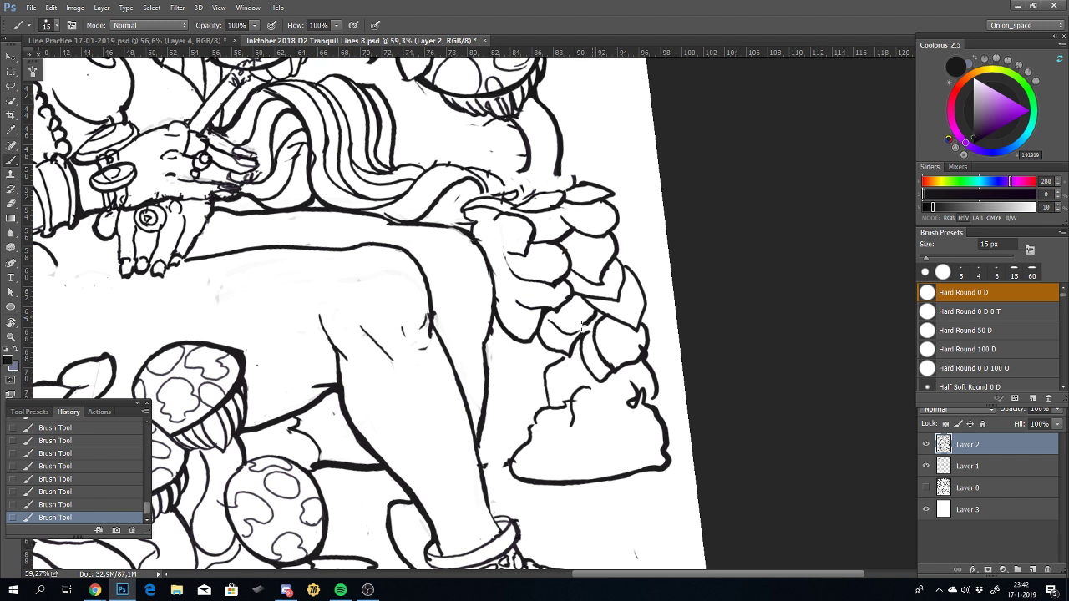
mouse_move(588, 321)
mouse_down()
mouse_move(566, 334)
mouse_move(590, 310)
mouse_up()
key(ctrl+z)
scroll(434, 480, down, 3)
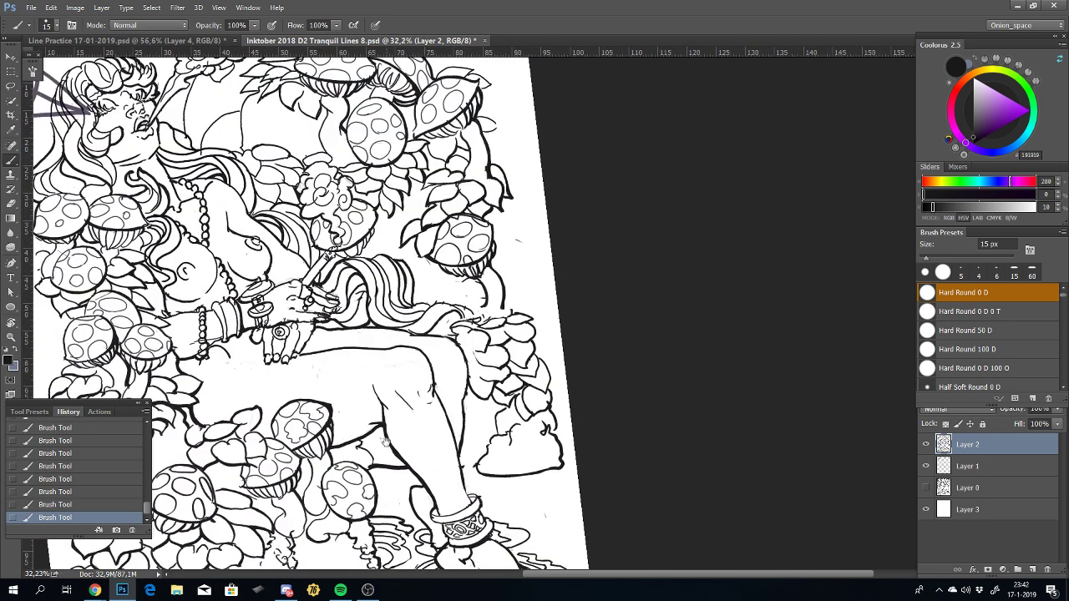
drag(386, 443, 434, 428)
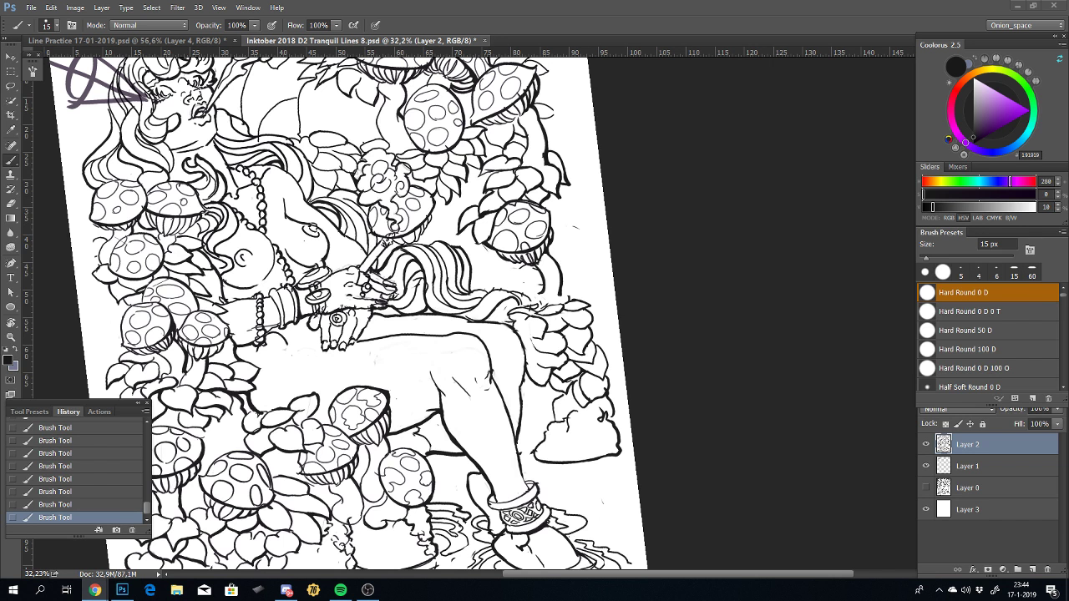
key(XF86AudioRaiseVolume)
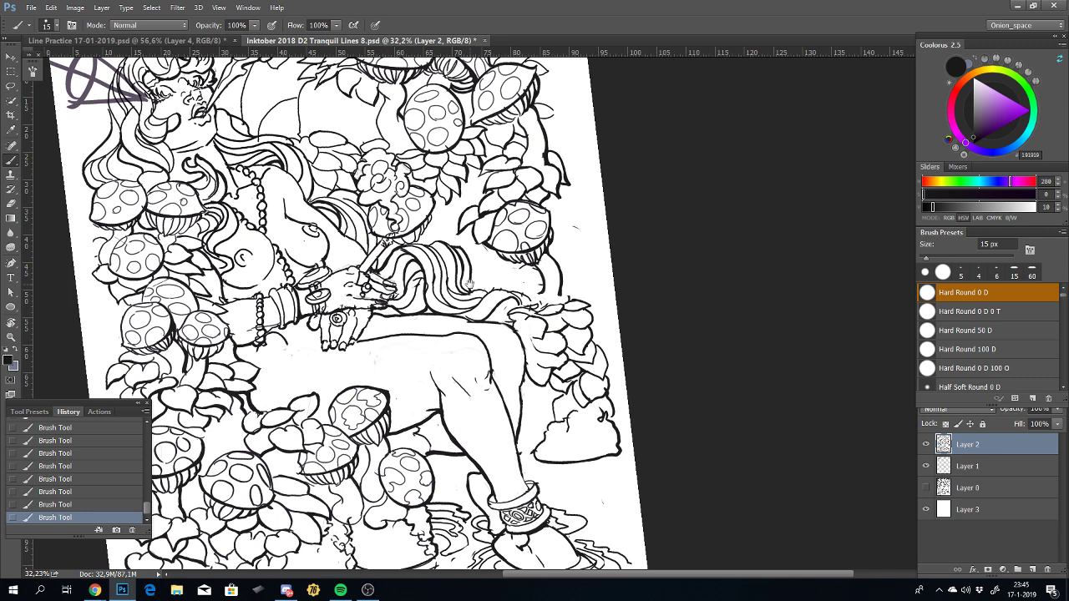
Step: Rotate and zoom the view, trying and undoing short strokes near the spotted mushroom
drag(469, 284, 476, 345)
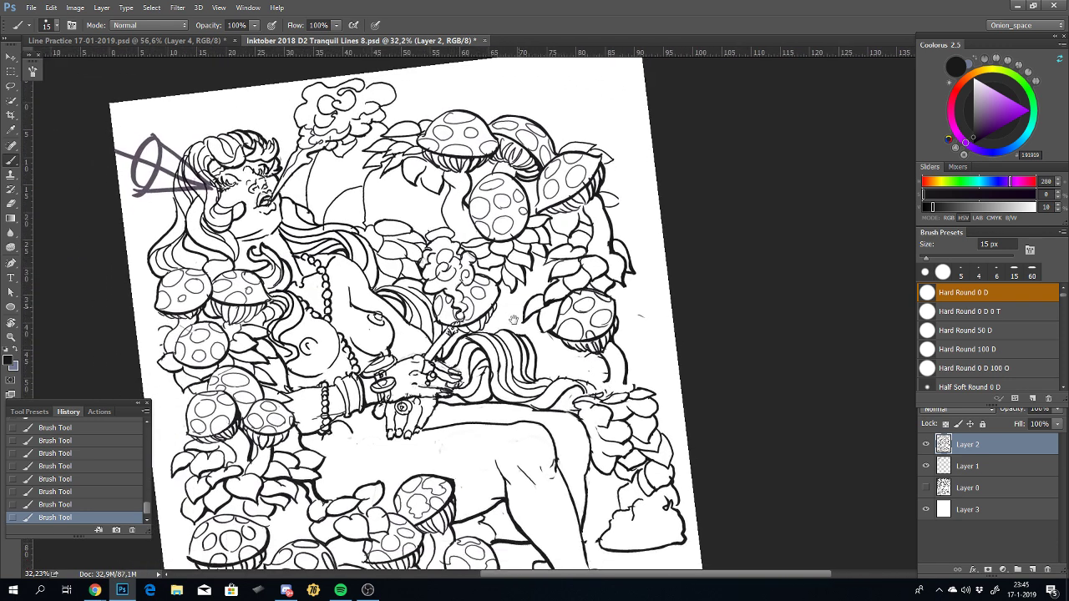
scroll(477, 345, up, 5)
scroll(513, 310, up, 3)
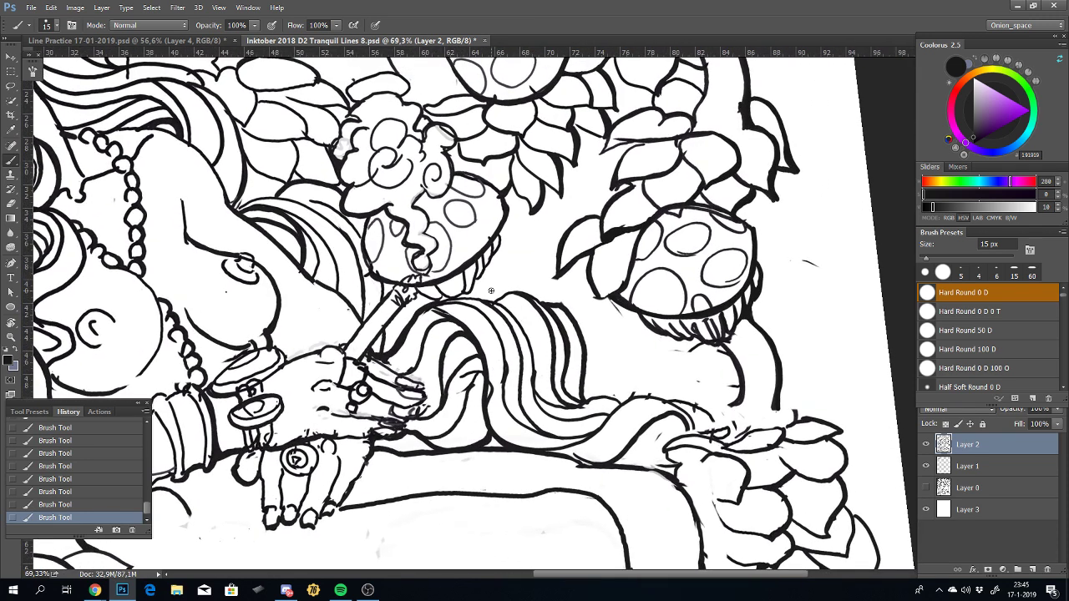
key(ctrl+z)
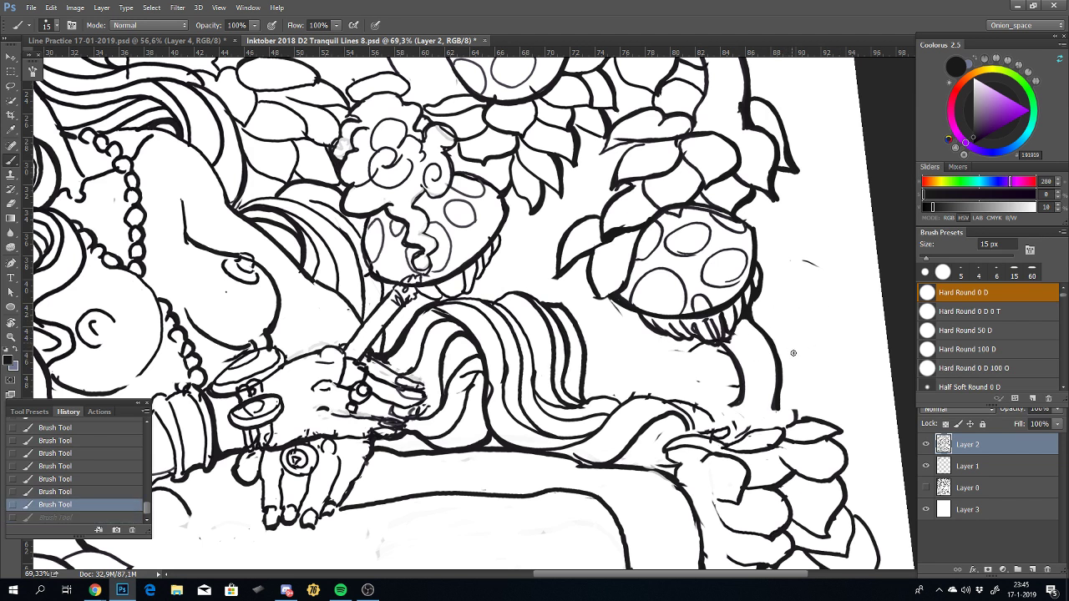
drag(864, 321, 794, 320)
key(ctrl+z)
drag(852, 279, 802, 295)
key(ctrl+z)
Step: Try several diagonal ink lines beside the mushroom, undoing each one
drag(837, 250, 775, 300)
key(ctrl+z)
drag(859, 282, 782, 344)
key(ctrl+z)
drag(857, 277, 805, 362)
key(ctrl+z)
drag(844, 250, 773, 291)
key(ctrl+z)
Step: Ink a short mark by the mushroom stem, redraw it, then zoom in and undo it
drag(482, 277, 484, 284)
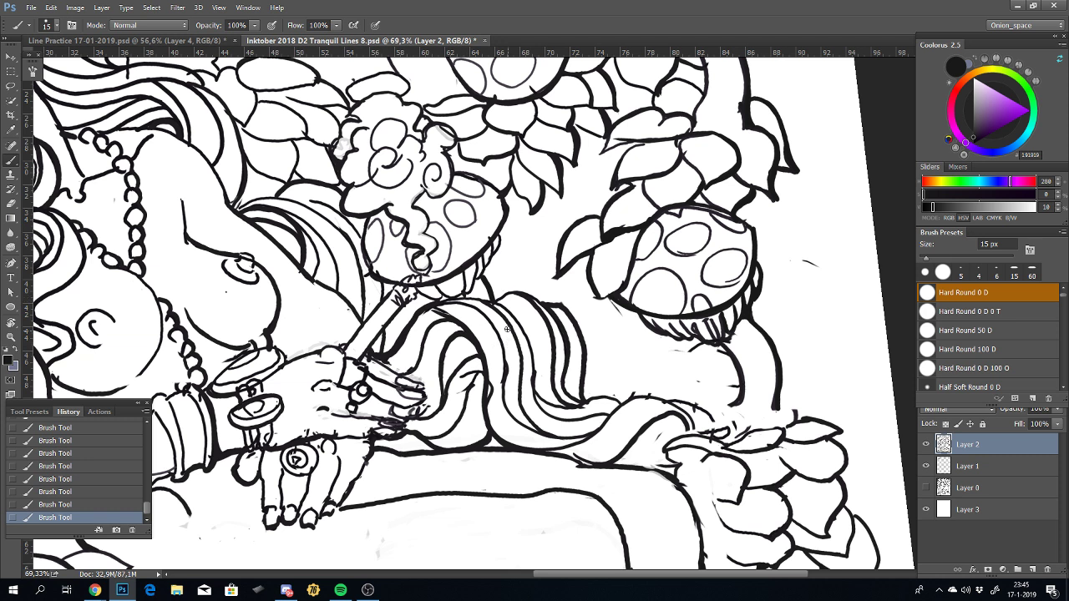
key(ctrl+z)
click(460, 300)
scroll(484, 240, up, 1)
scroll(483, 240, up, 5)
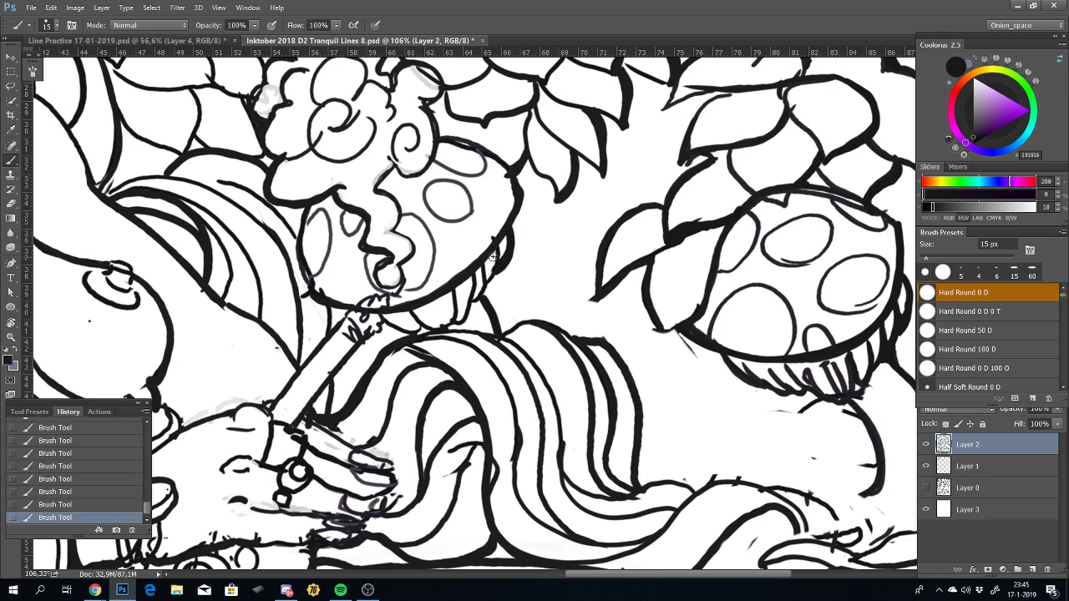
key(ctrl+z)
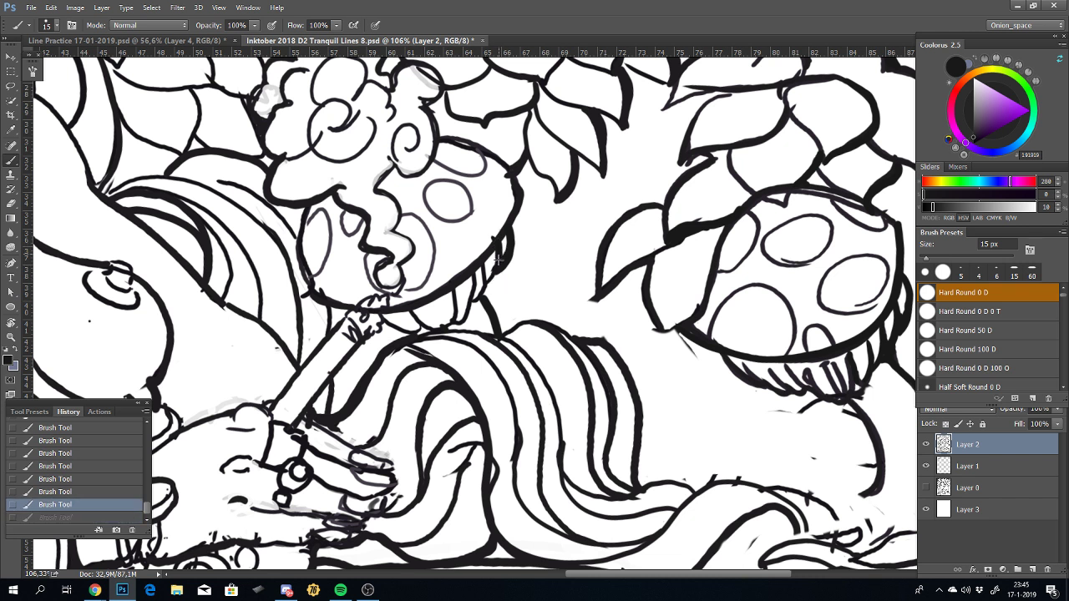
Step: Ink a line along the mushroom's lower edge above the smoking hand, retrying until it fits
drag(499, 242, 483, 290)
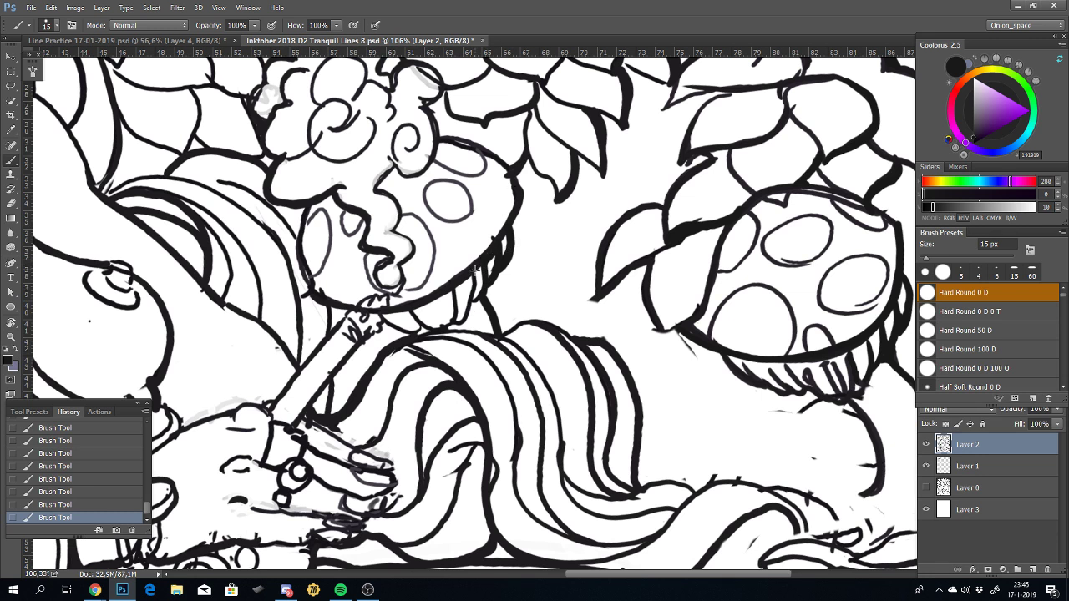
key(ctrl+z)
drag(475, 274, 461, 333)
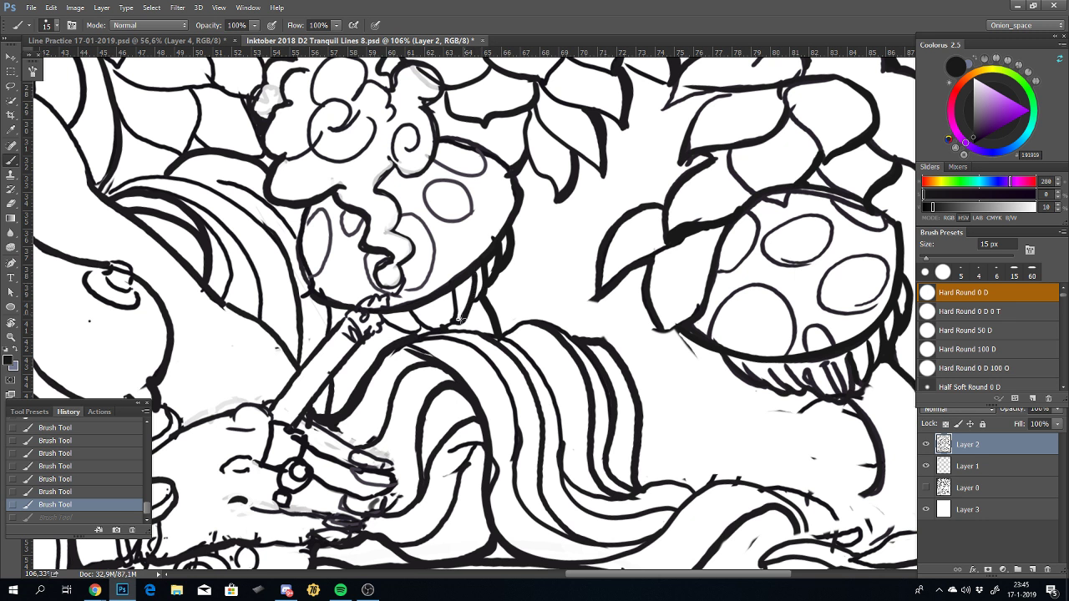
key(ctrl+z)
drag(473, 274, 461, 324)
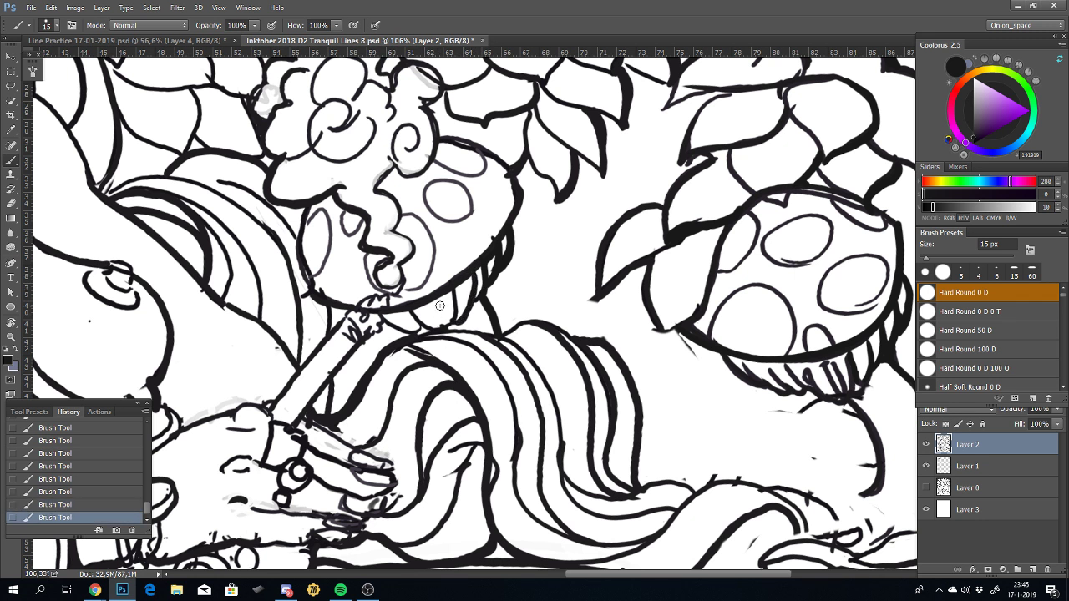
drag(455, 286, 457, 321)
Step: Compare the drawing with and without the new edge strokes, keeping the last stroke
key(ctrl+alt+z)
key(ctrl+alt+z)
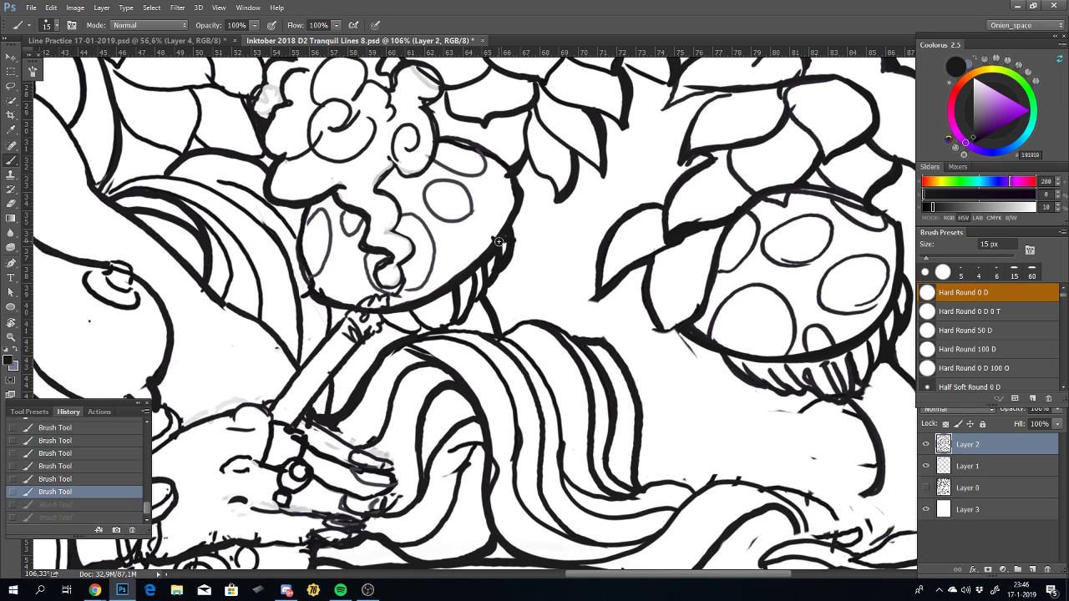
key(ctrl+shift+z)
key(ctrl+shift+z)
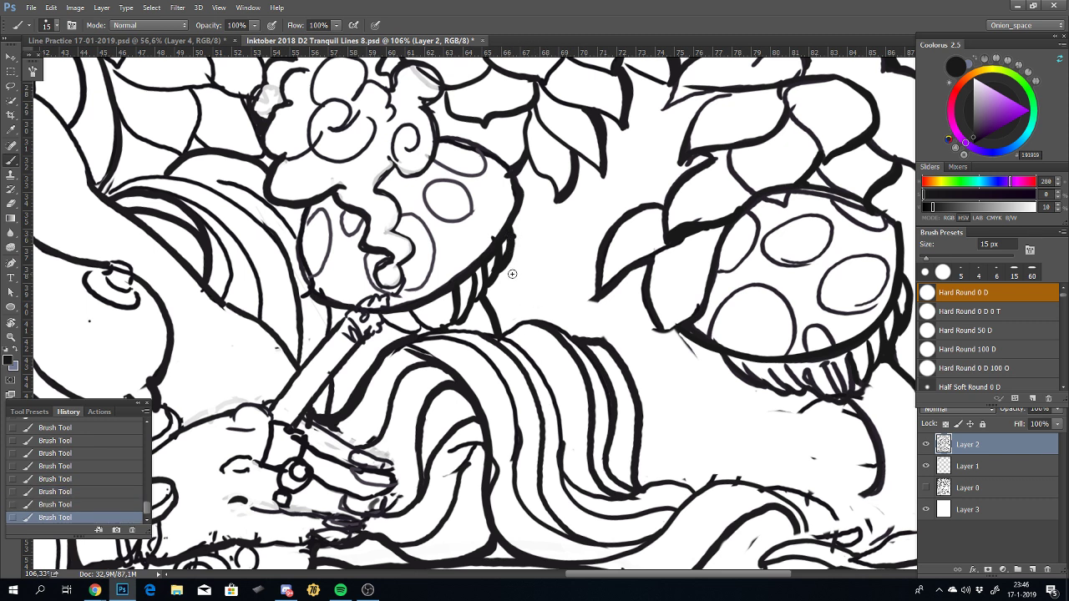
key(ctrl+alt+z)
key(ctrl+shift+z)
Step: Pan and zoom to the mushrooms beside the woman's arm
scroll(482, 415, down, 5)
scroll(529, 351, down, 3)
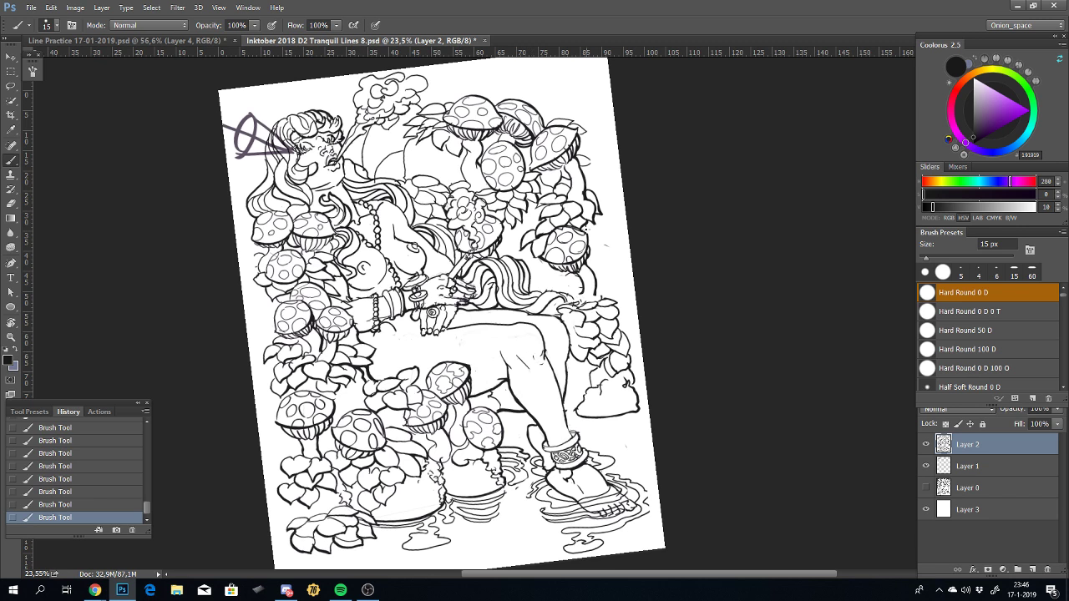
scroll(350, 313, up, 3)
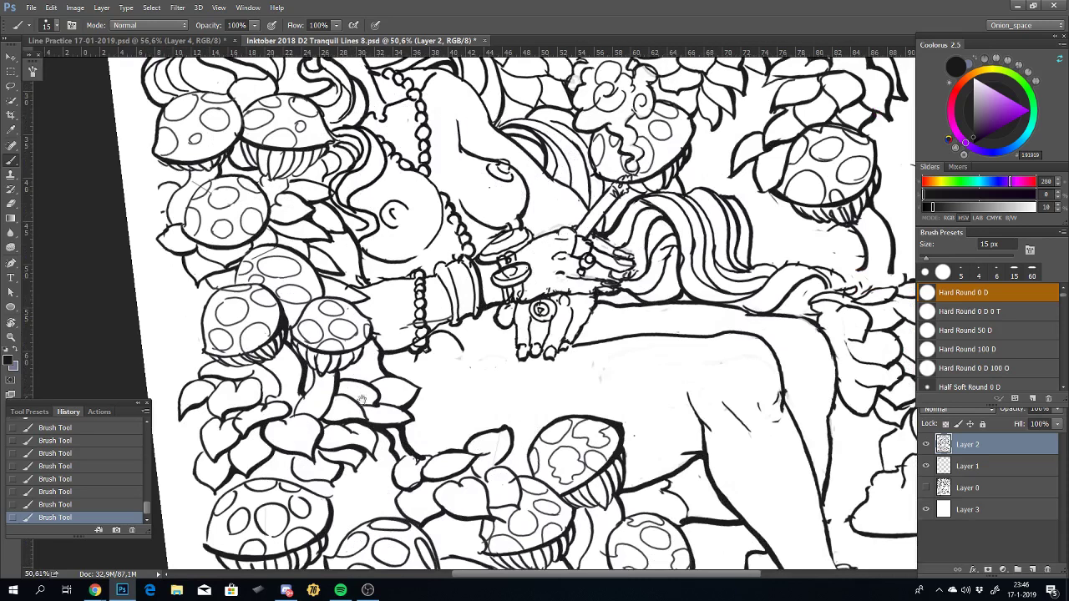
drag(392, 382, 482, 259)
scroll(482, 259, up, 1)
scroll(482, 259, up, 3)
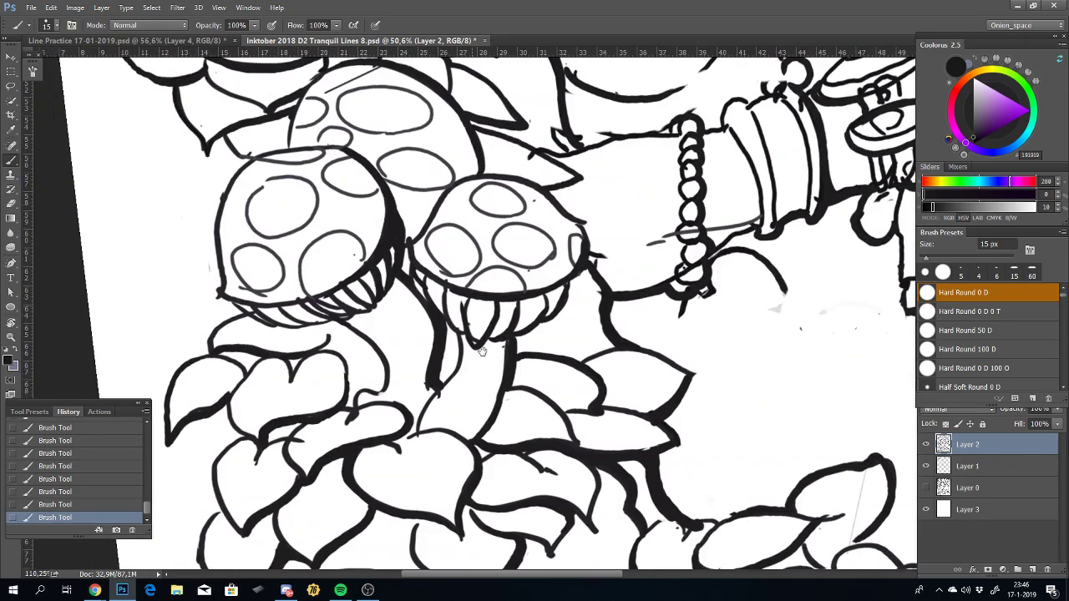
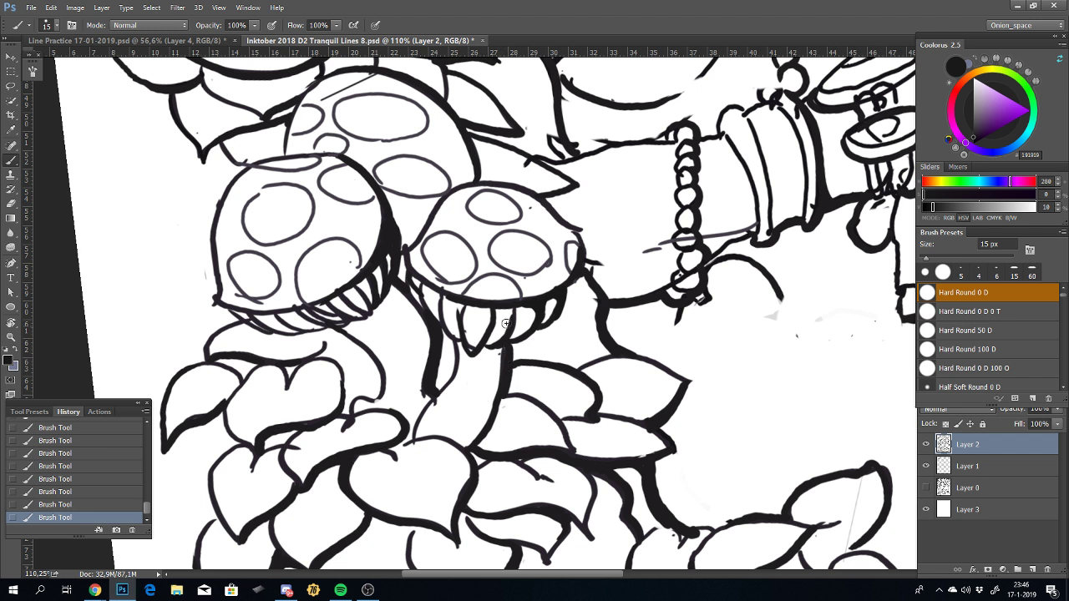
Step: Step back and forward two brush strokes, then try a line through the mushroom's teeth and undo it
key(ctrl+alt+z)
key(ctrl+alt+z)
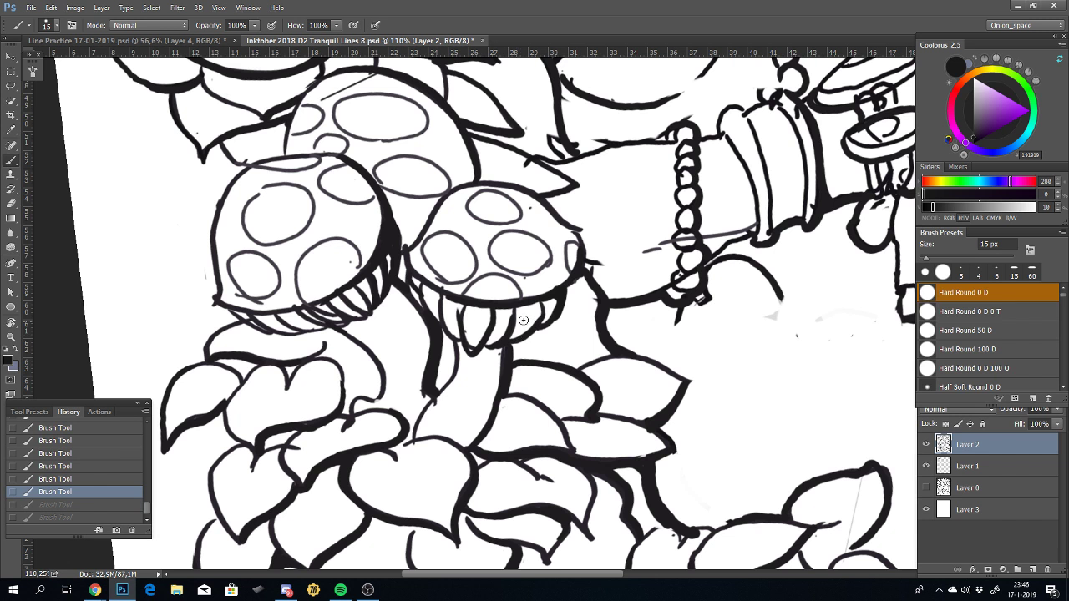
key(ctrl+alt+z)
key(ctrl+shift+z)
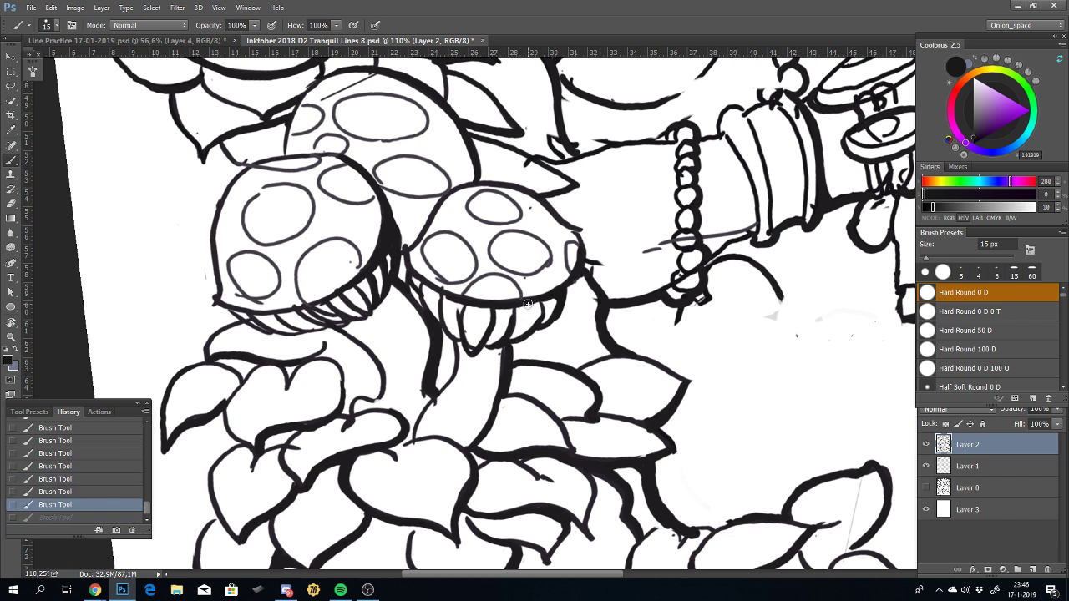
key(ctrl+shift+z)
drag(523, 304, 511, 359)
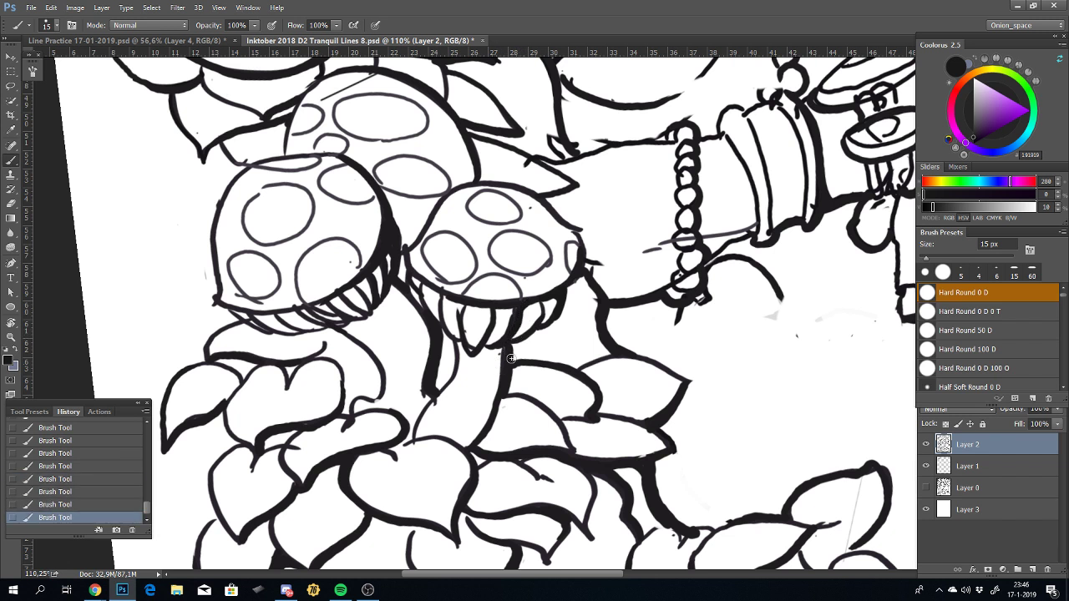
key(ctrl+z)
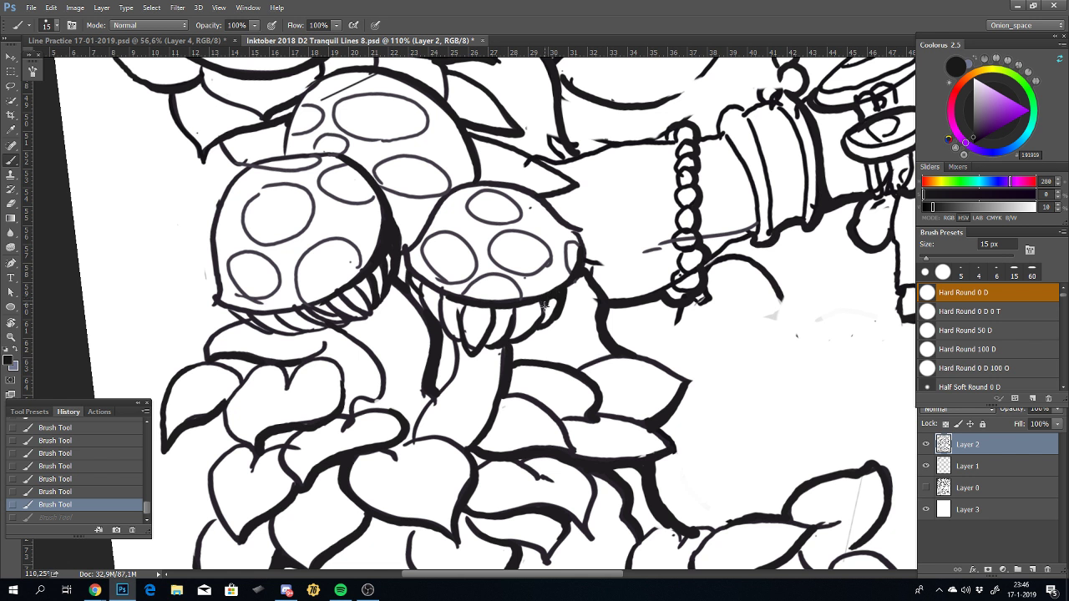
Step: Compare the teeth with and without recent strokes, undo them, and bring Spotify forward
key(ctrl+shift+z)
key(ctrl+z)
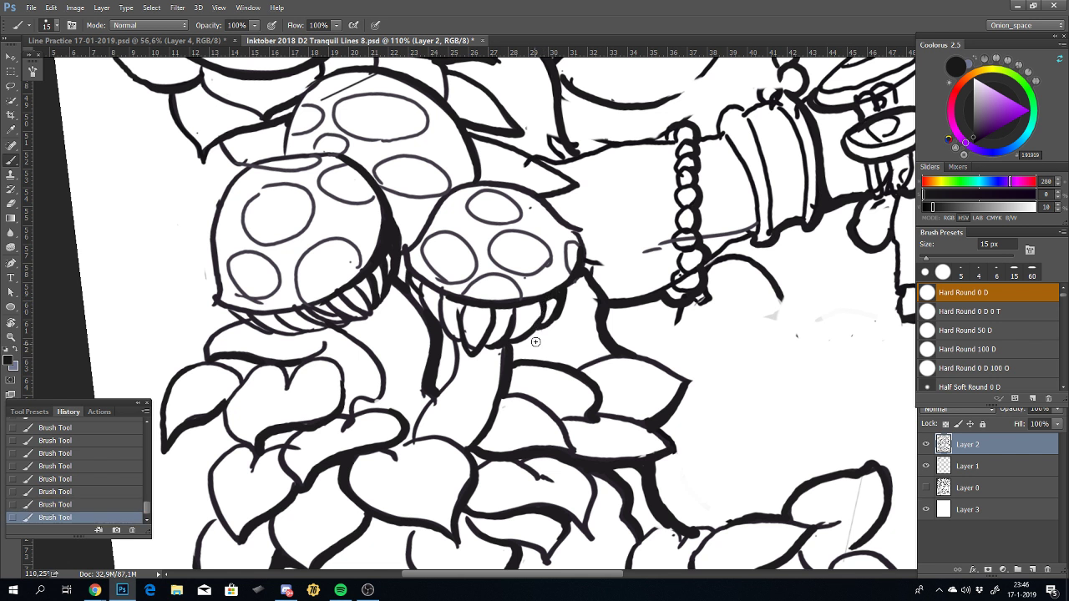
key(ctrl+shift+z)
key(ctrl+z)
key(ctrl+shift+z)
key(ctrl+z)
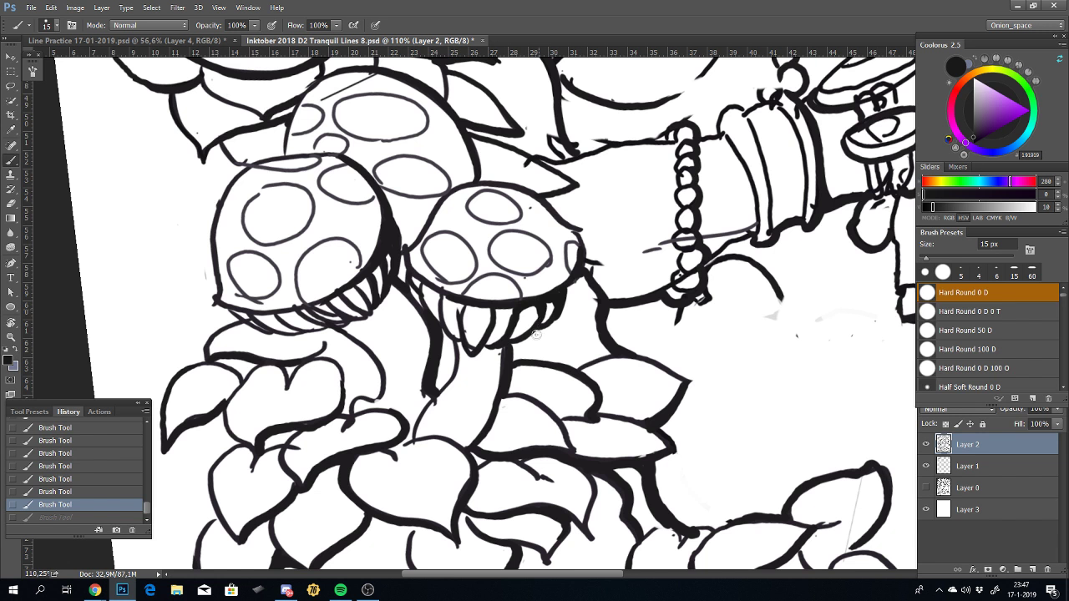
key(ctrl+z)
key(ctrl+z)
key(ctrl+z)
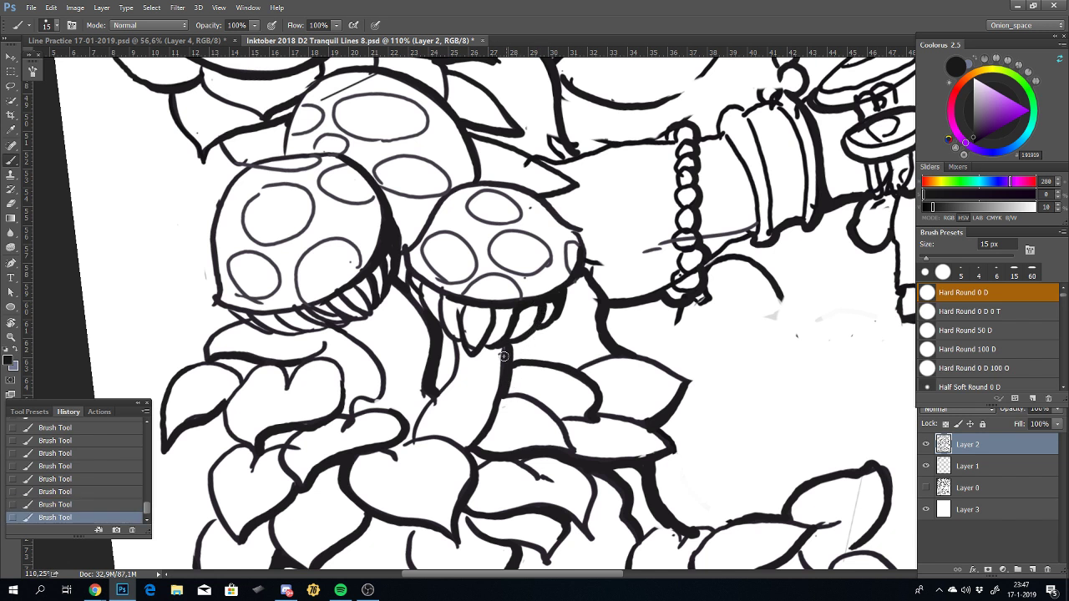
key(ctrl+z)
key(ctrl+z)
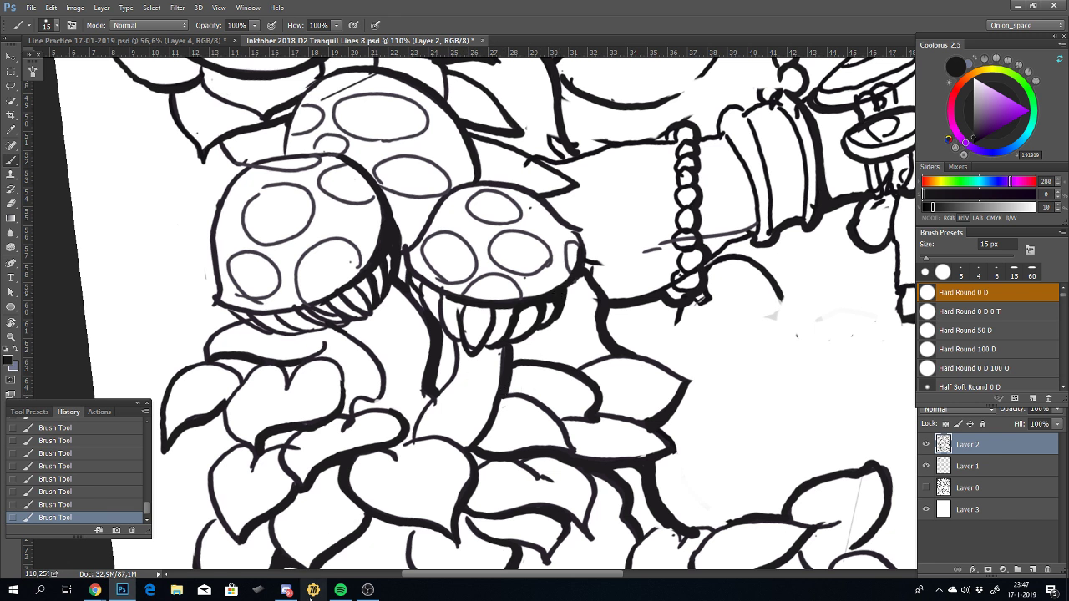
click(340, 590)
Step: Sort the Rock/Indie playlist by artist descending and queue Never Going Back Again
click(529, 99)
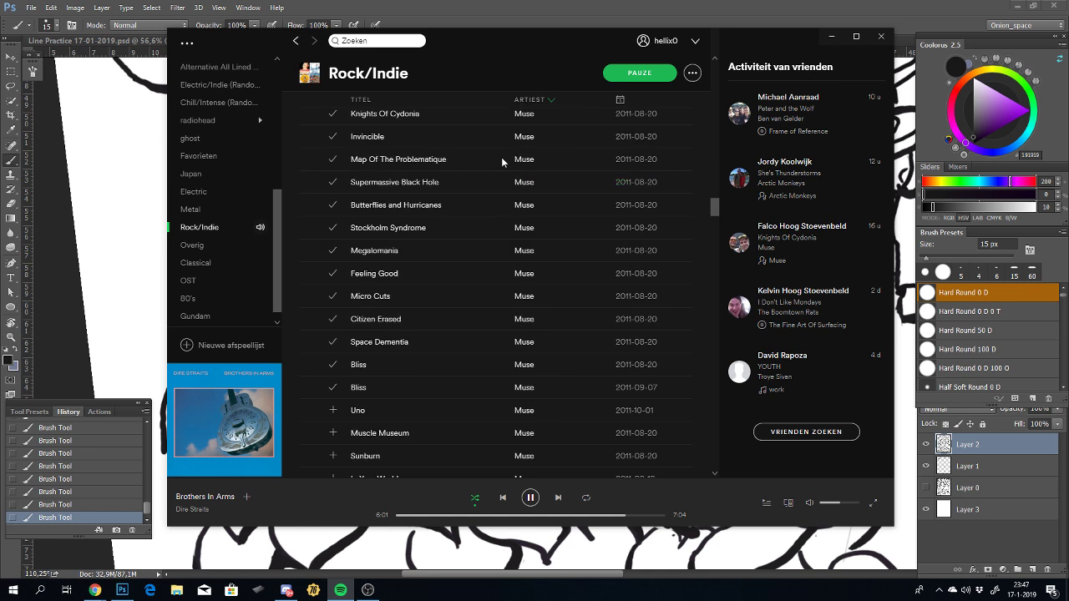
scroll(451, 434, down, 5)
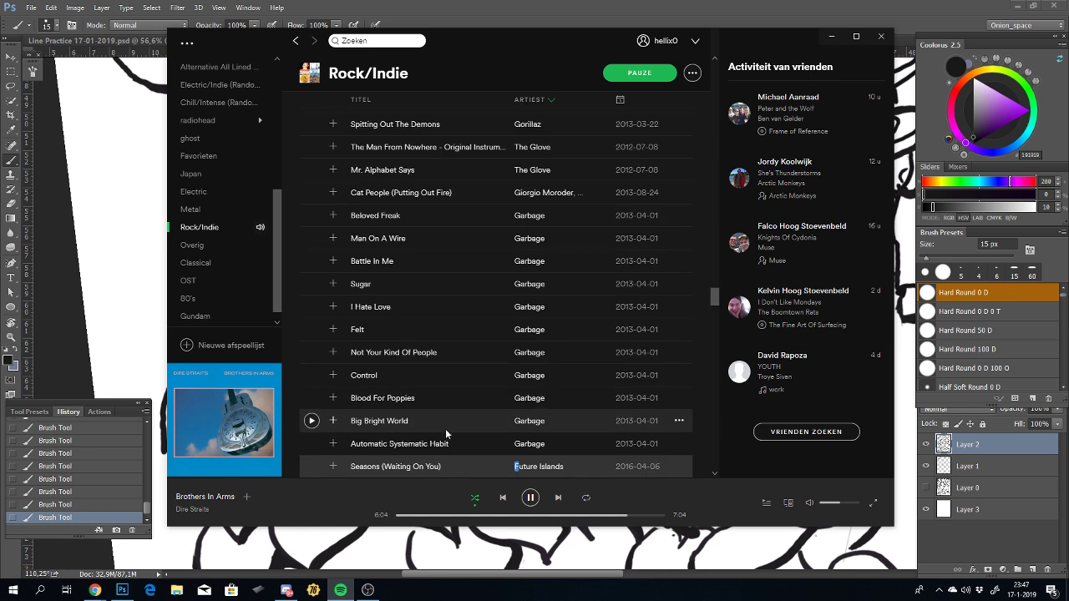
scroll(453, 431, down, 5)
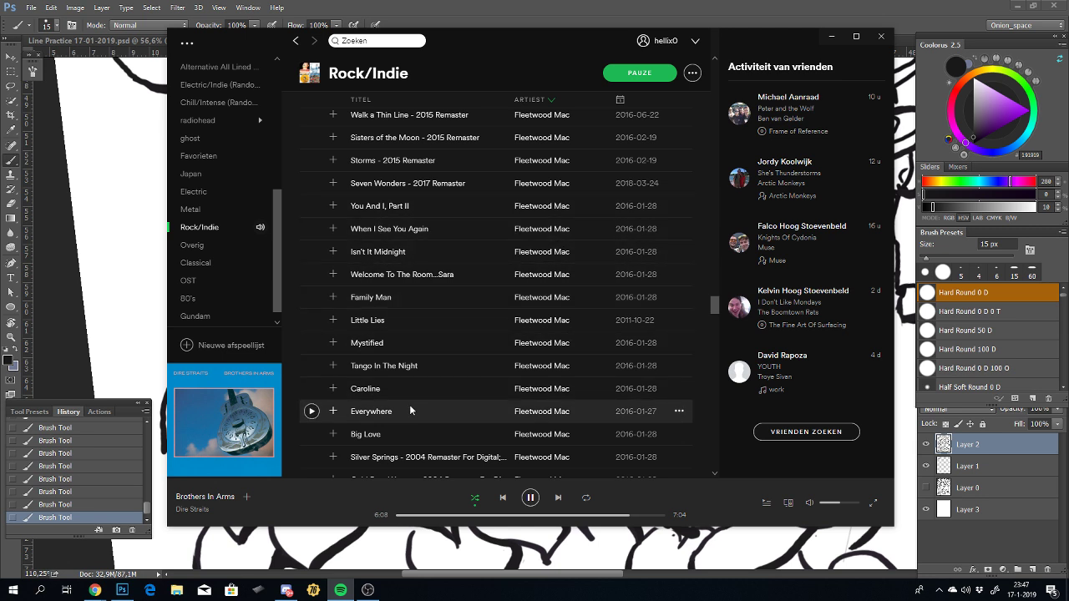
scroll(401, 401, down, 2)
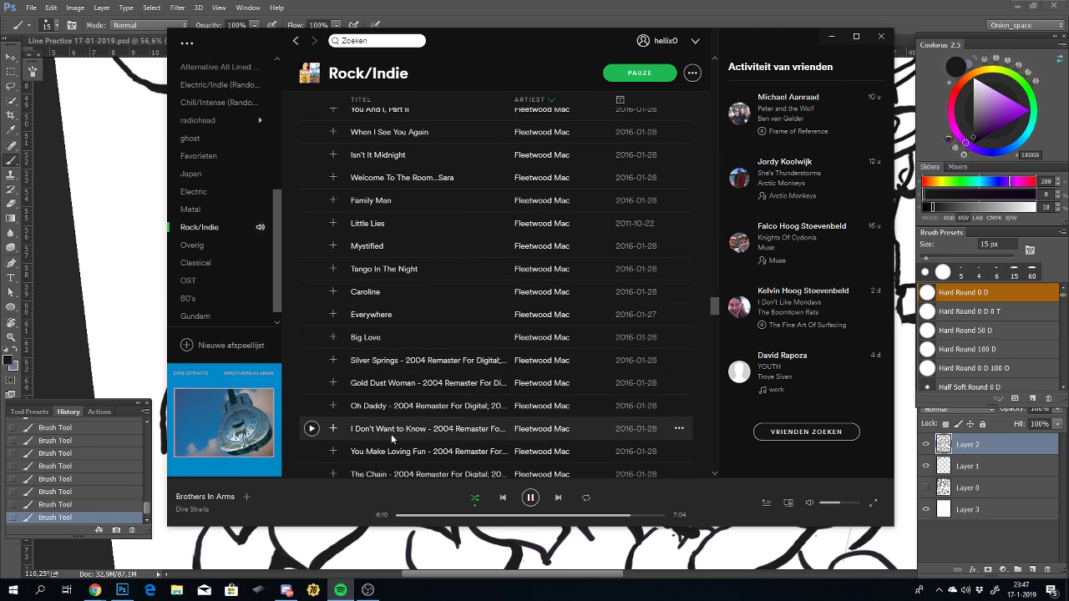
scroll(388, 431, down, 2)
scroll(392, 438, down, 2)
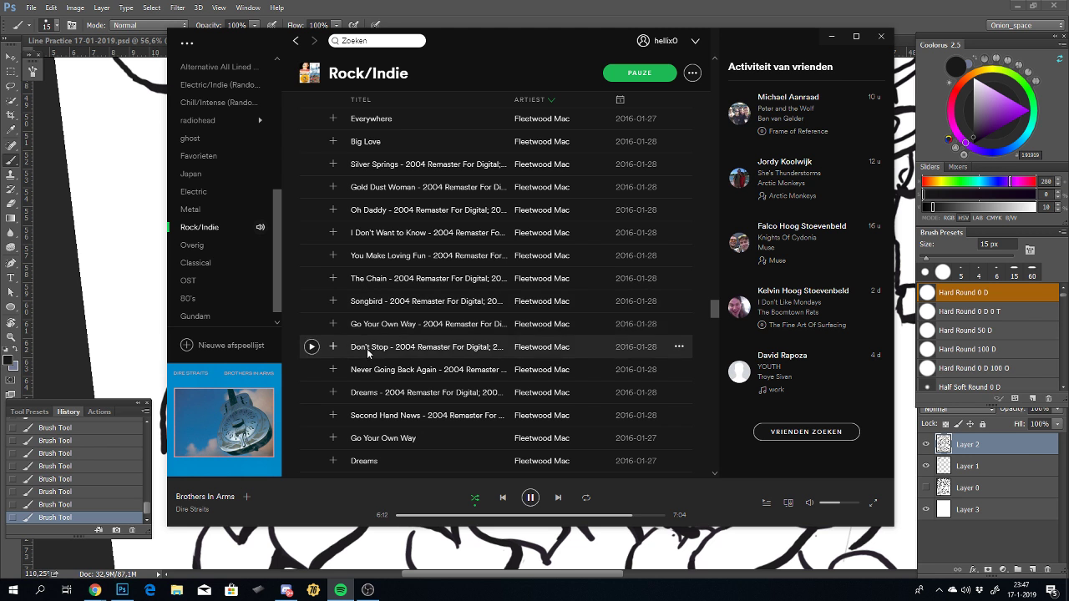
right_click(371, 371)
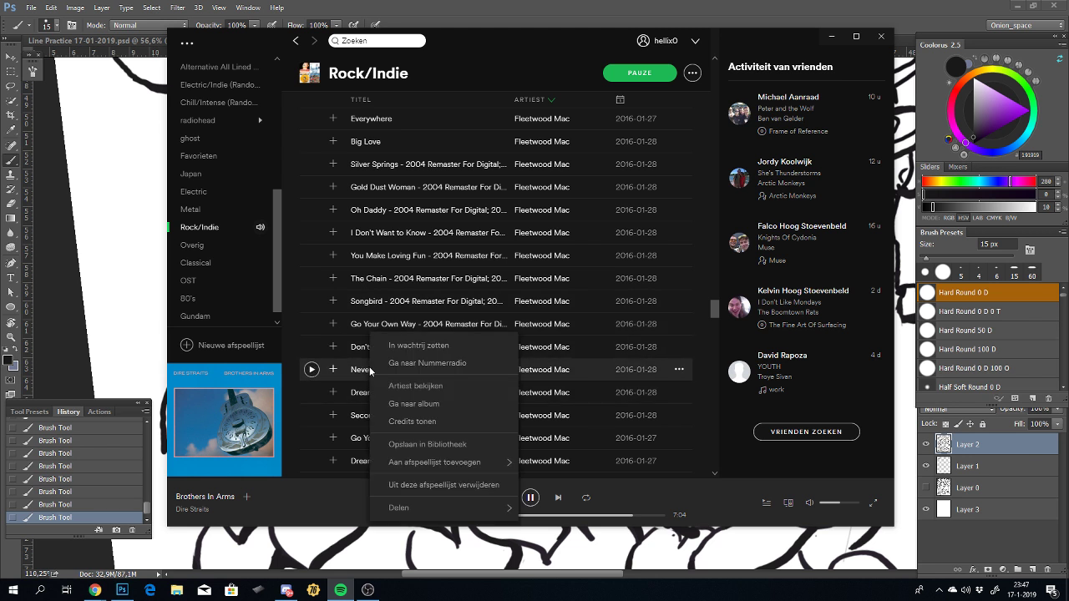
click(414, 346)
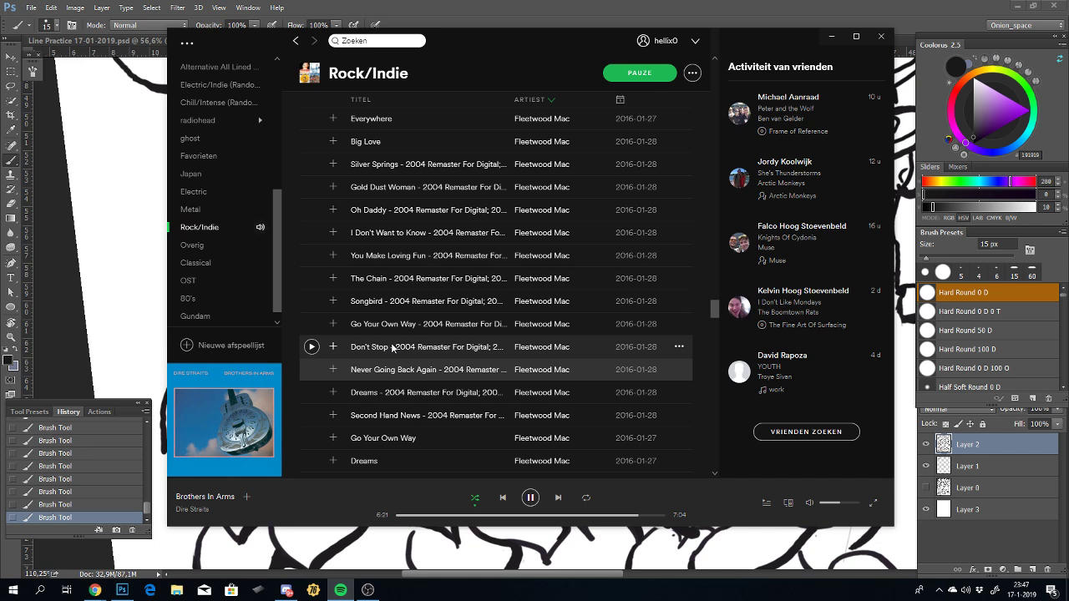
Step: Queue the Fleetwood Mac tracks Silver Springs and Caroline
scroll(392, 347, down, 3)
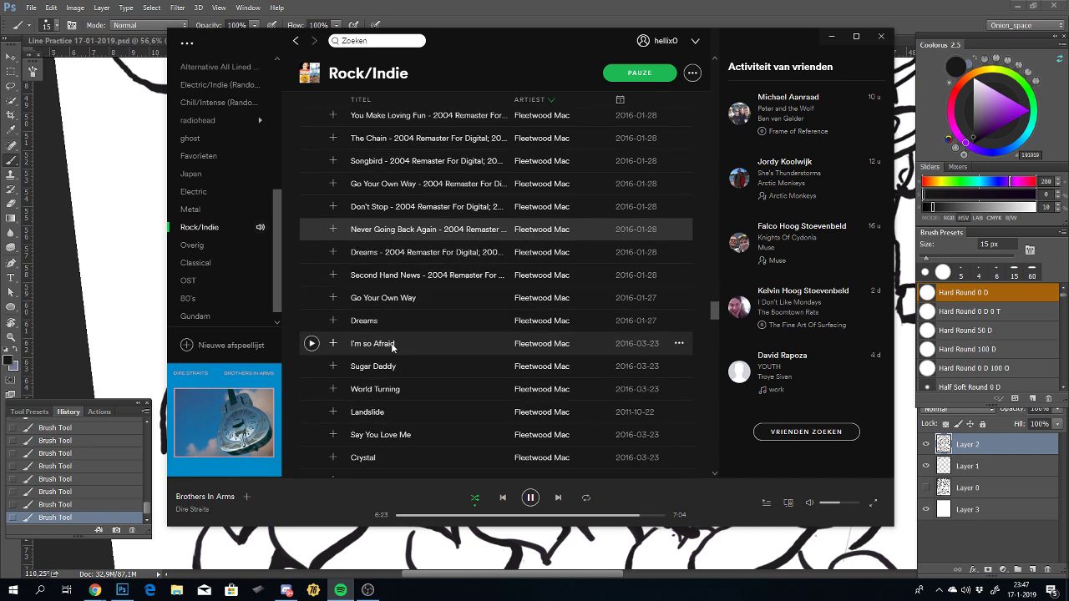
scroll(392, 347, down, 2)
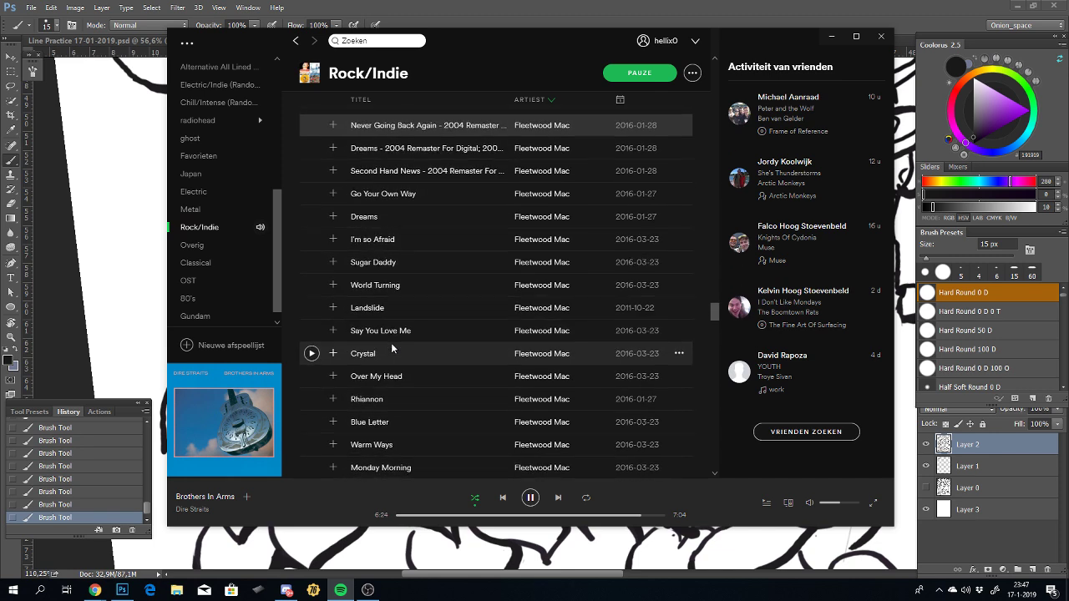
scroll(391, 348, down, 3)
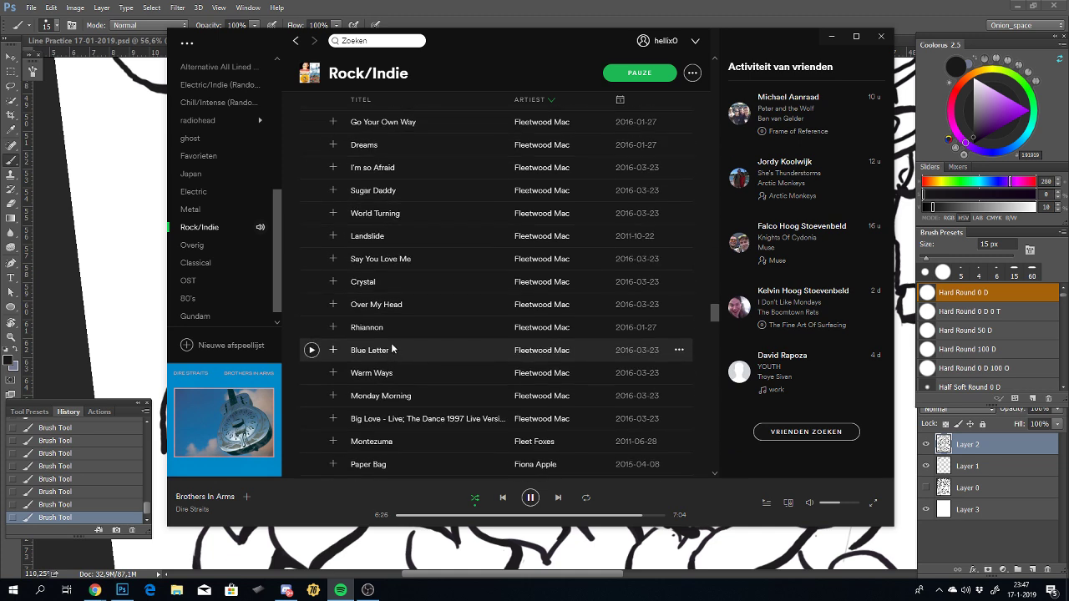
scroll(392, 348, up, 5)
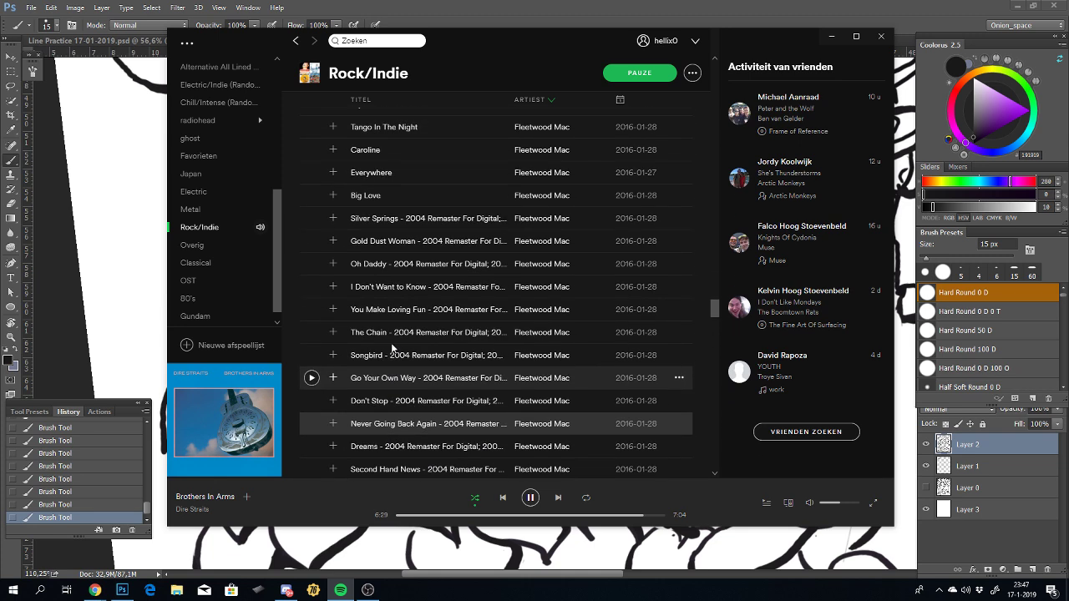
scroll(392, 348, up, 1)
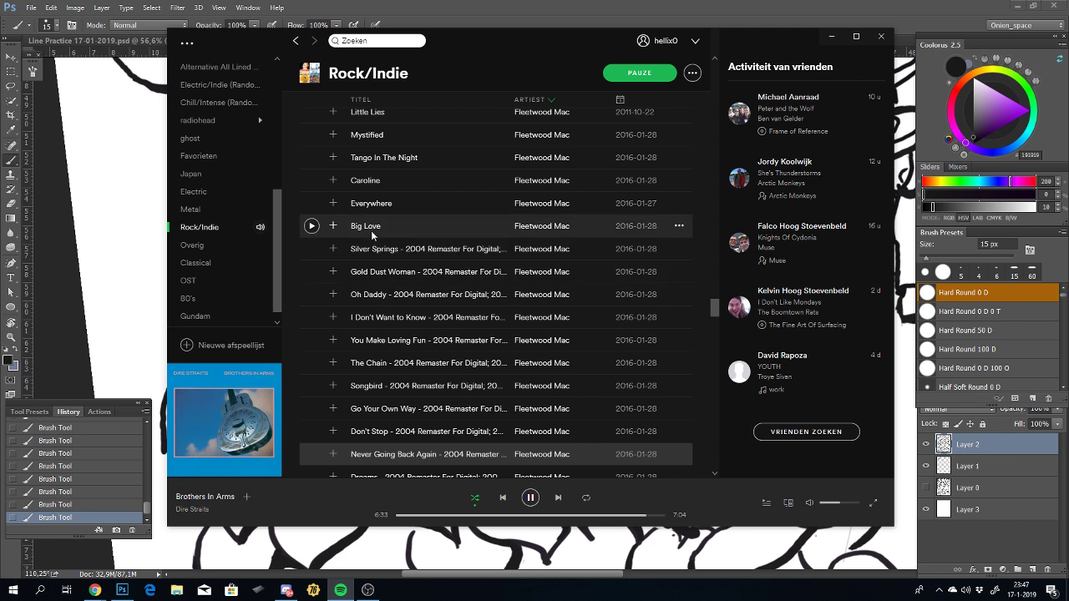
right_click(381, 252)
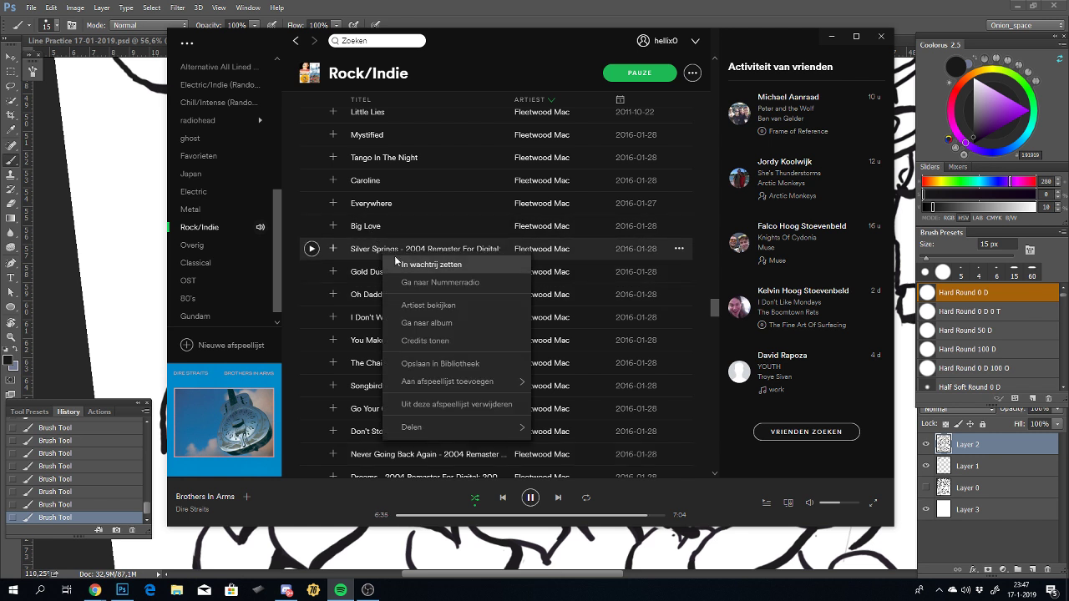
click(399, 265)
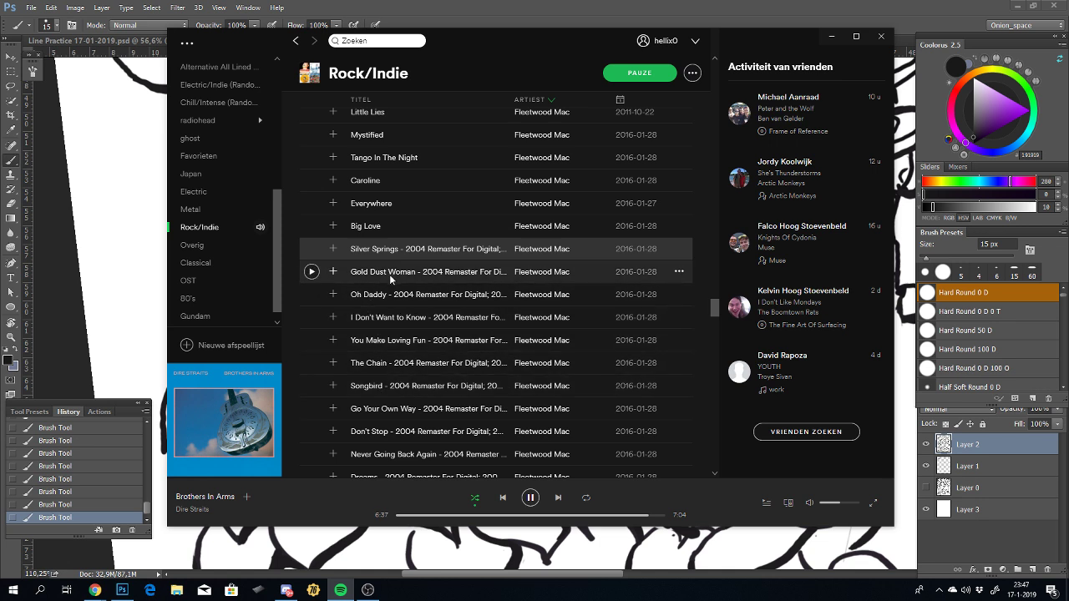
scroll(390, 279, up, 3)
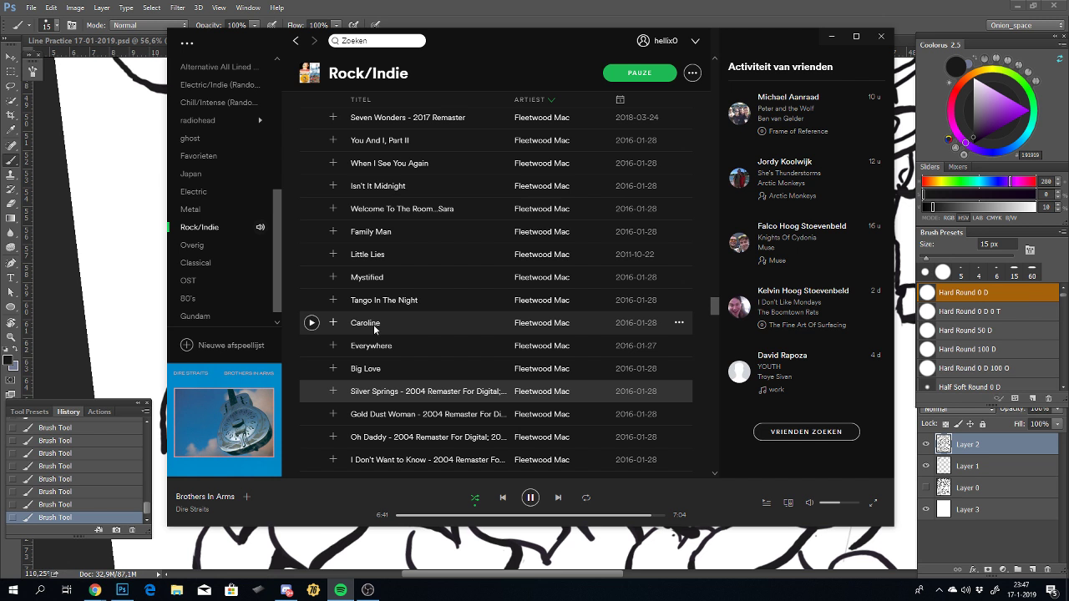
right_click(374, 328)
click(407, 343)
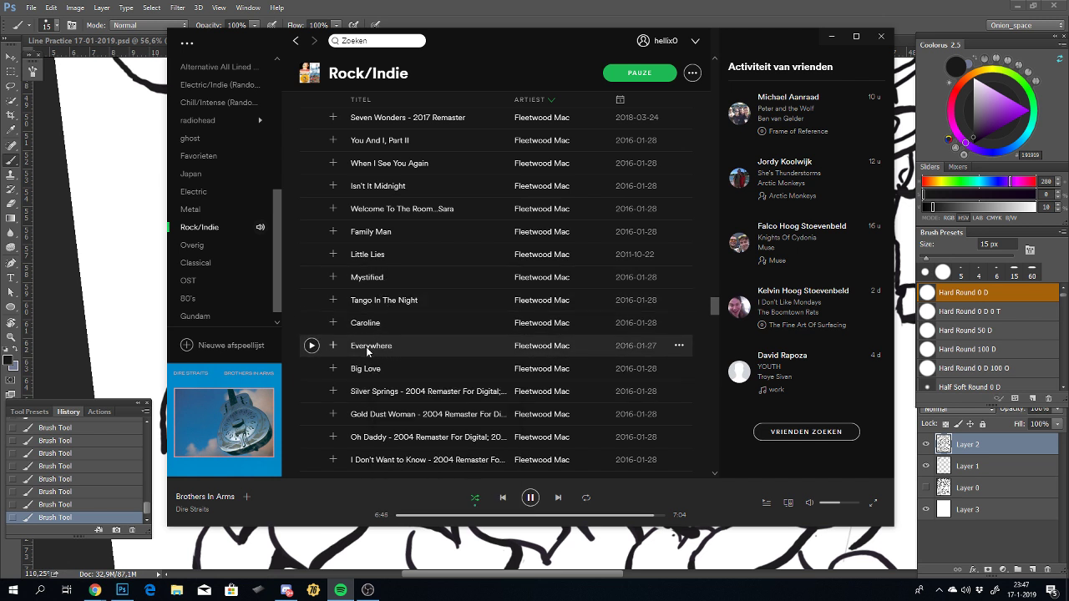
Step: Queue Everywhere and Sisters of the Moon, then return to the Inktober drawing
right_click(368, 347)
click(394, 345)
scroll(382, 276, up, 3)
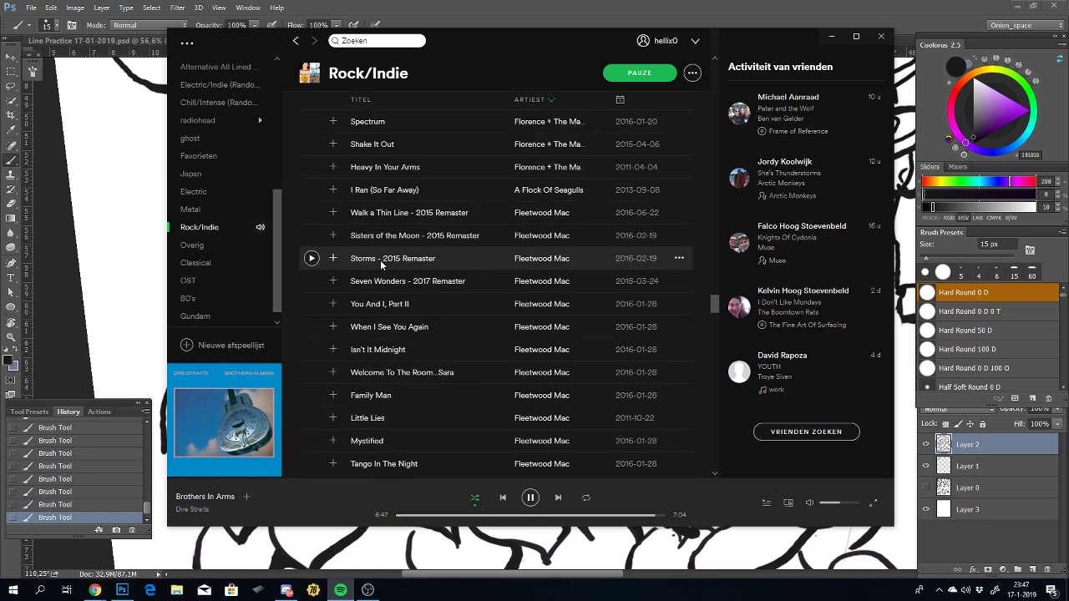
scroll(381, 264, up, 1)
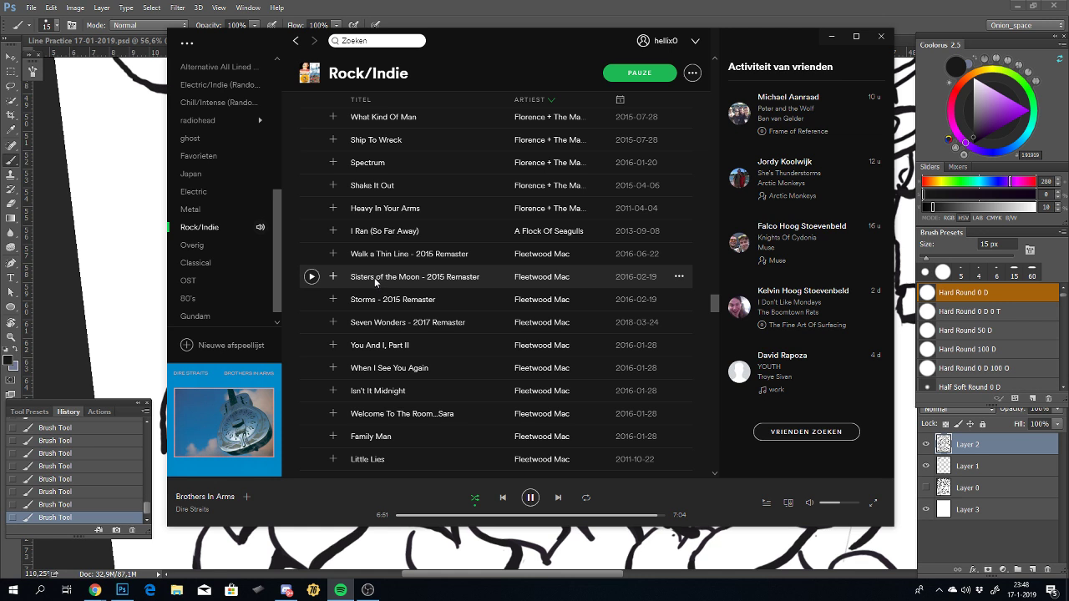
right_click(375, 282)
click(405, 296)
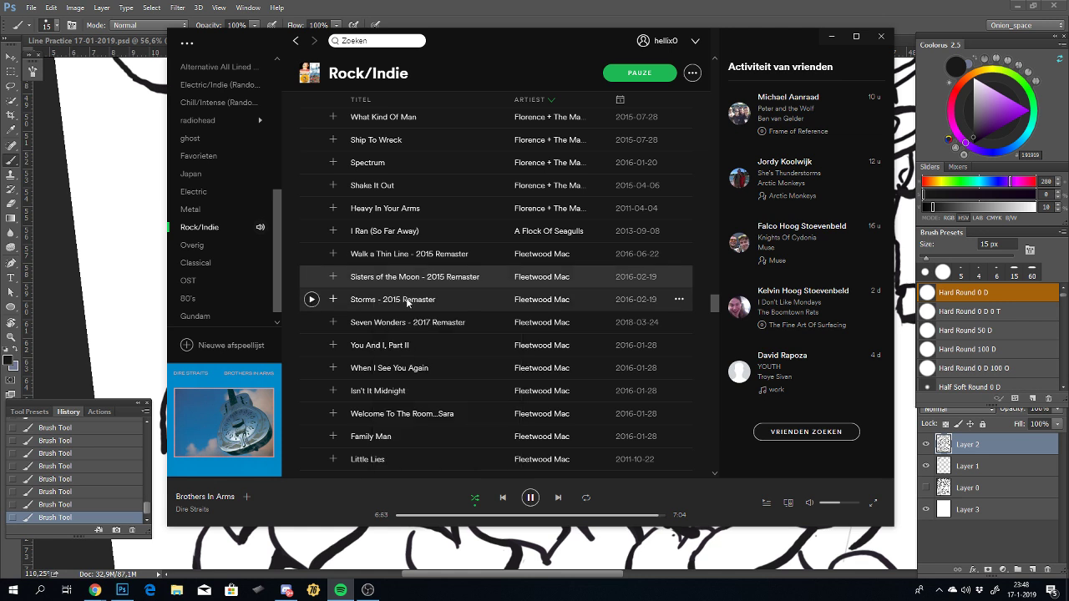
click(59, 264)
Step: Pan to the right mushroom, ink a stroke along its gill edge, and undo to compare
mouse_move(539, 305)
mouse_down()
mouse_move(628, 342)
mouse_move(645, 332)
mouse_up()
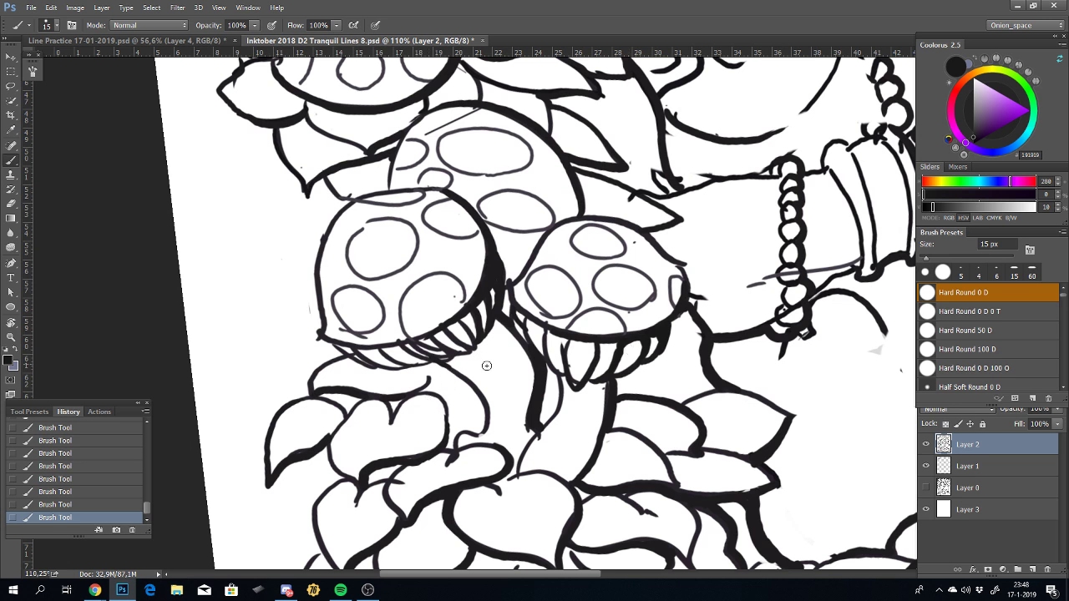
drag(496, 383, 488, 301)
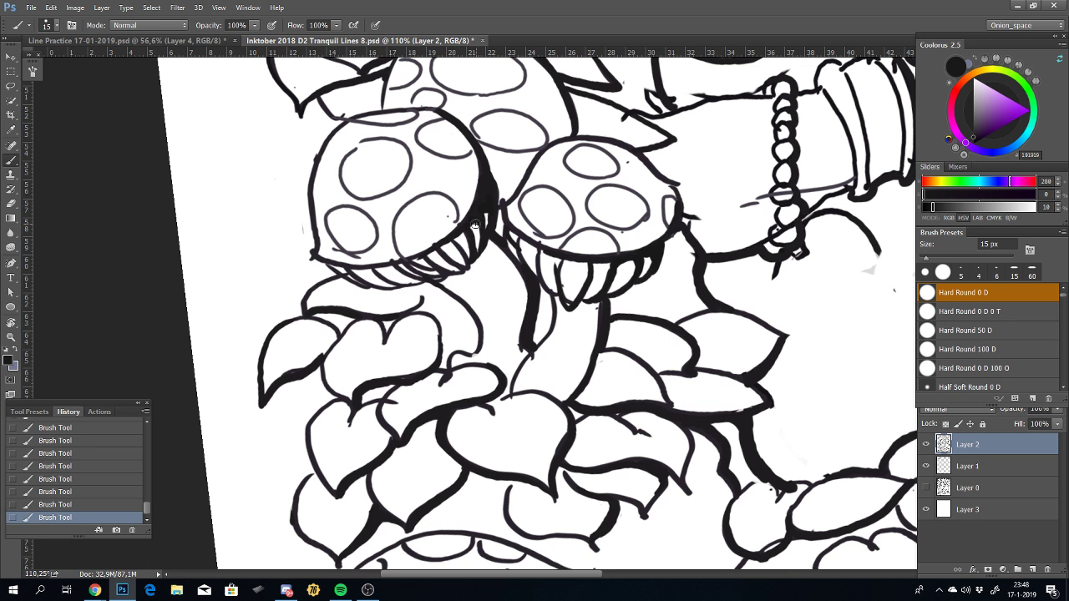
drag(475, 225, 468, 251)
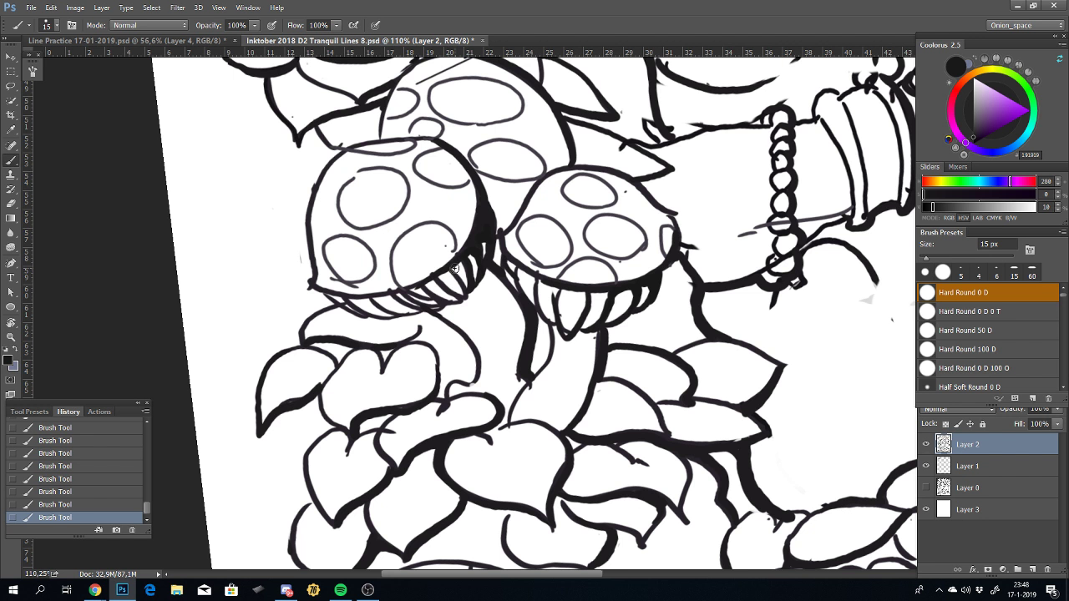
key(ctrl+z)
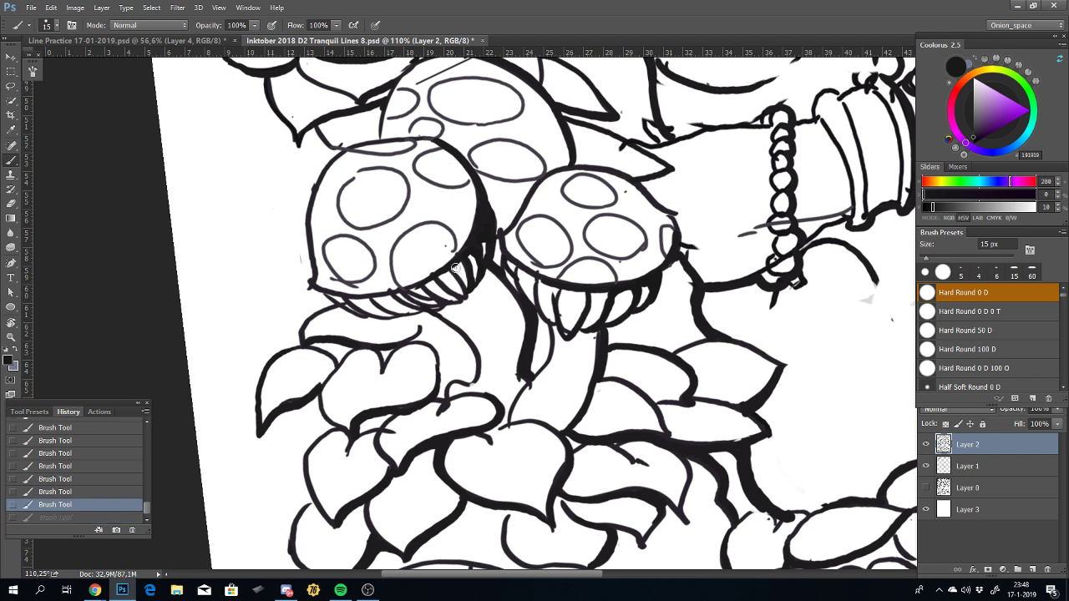
key(ctrl+z)
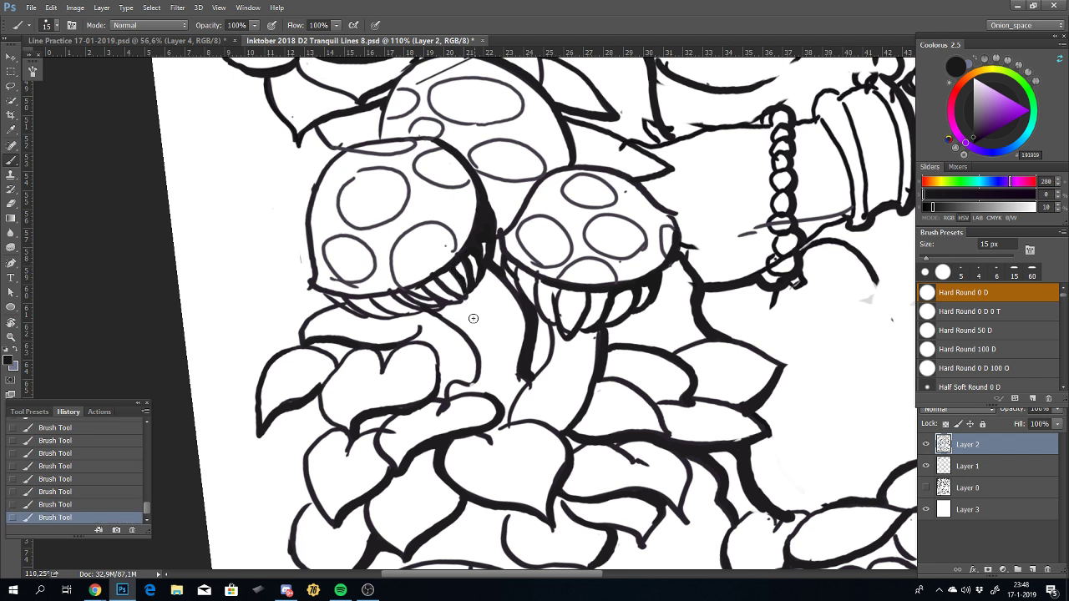
key(ctrl+z)
key(ctrl+z)
key(ctrl+z)
key(ctrl+z)
Step: Zoom out and back in on the drawing, then undo a small stray stroke
scroll(408, 372, down, 3)
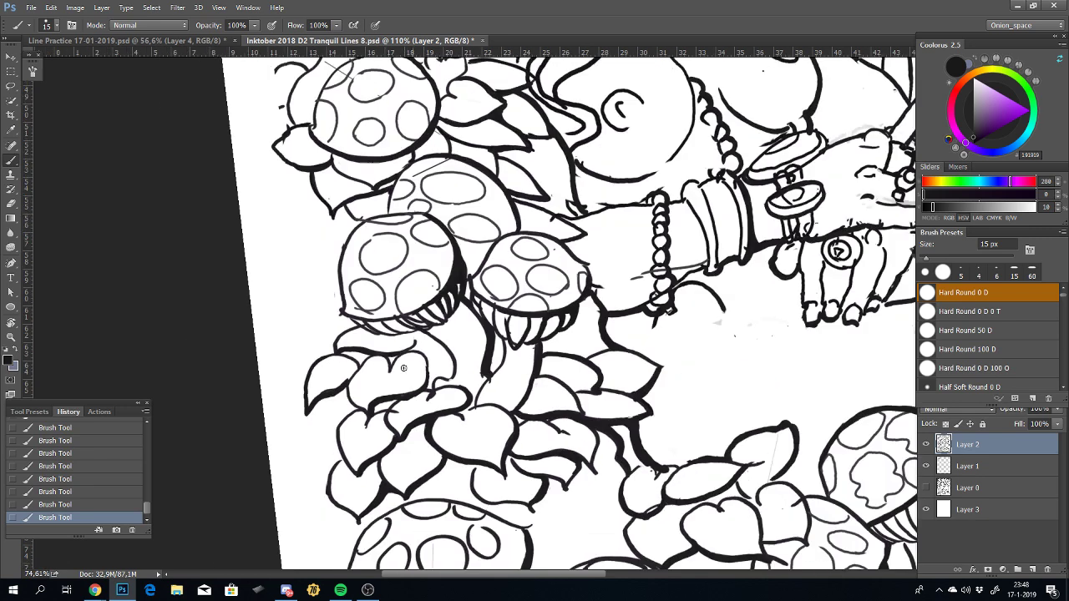
scroll(408, 372, down, 3)
scroll(401, 368, up, 3)
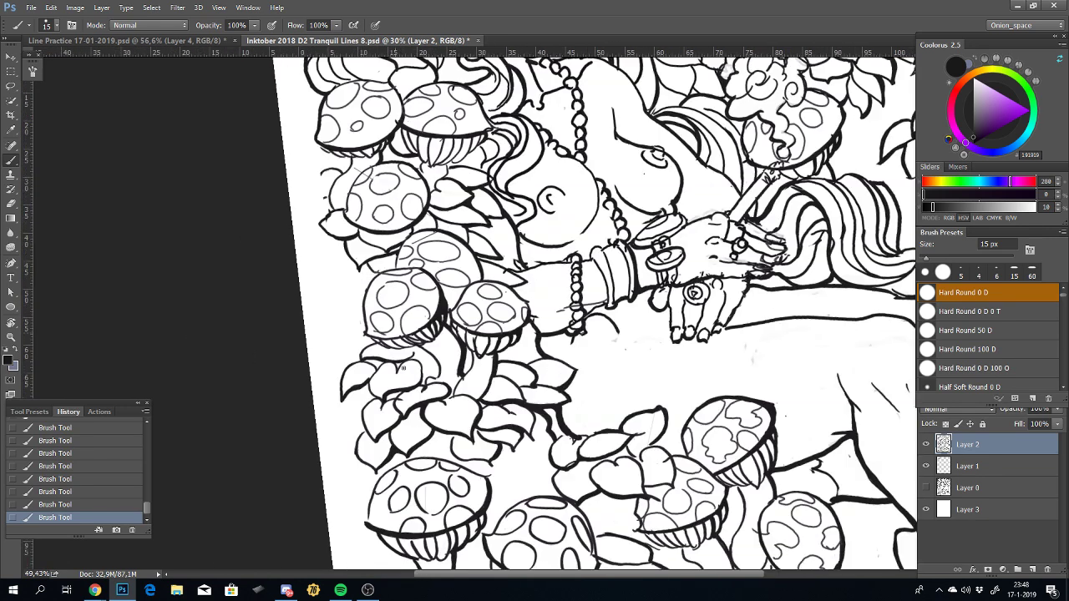
scroll(418, 384, up, 2)
scroll(451, 410, up, 2)
scroll(480, 436, up, 2)
scroll(485, 436, up, 2)
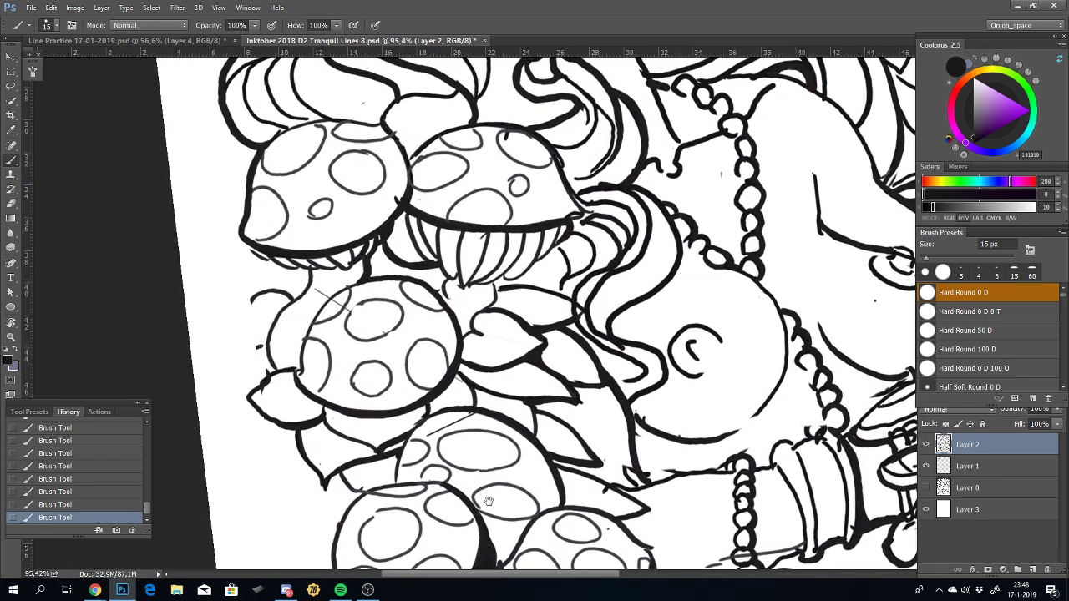
scroll(491, 436, up, 2)
scroll(499, 436, up, 2)
scroll(507, 436, up, 1)
scroll(507, 436, up, 1)
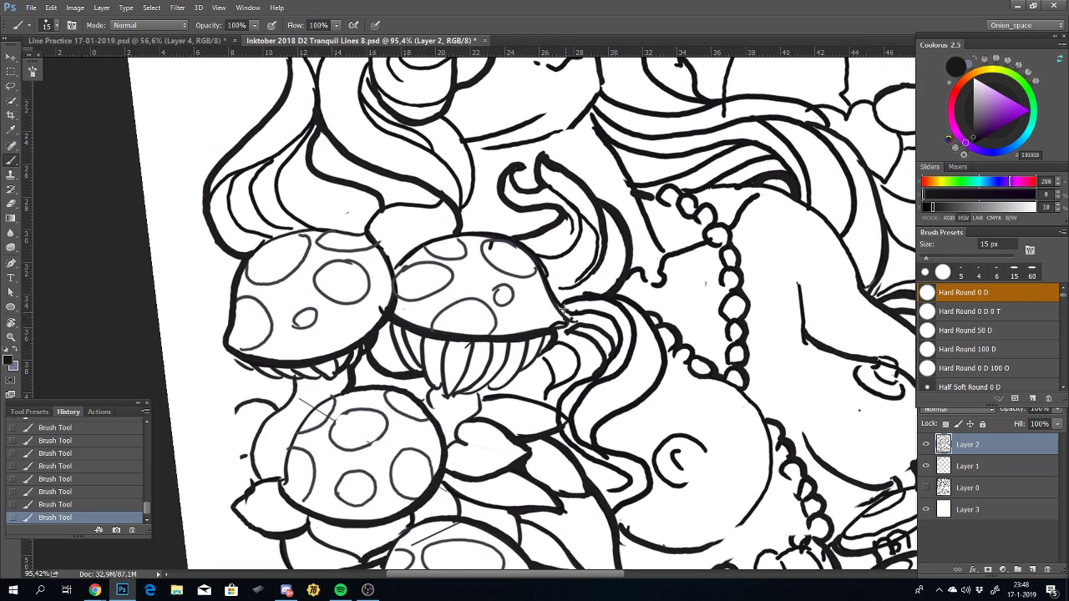
key(ctrl+z)
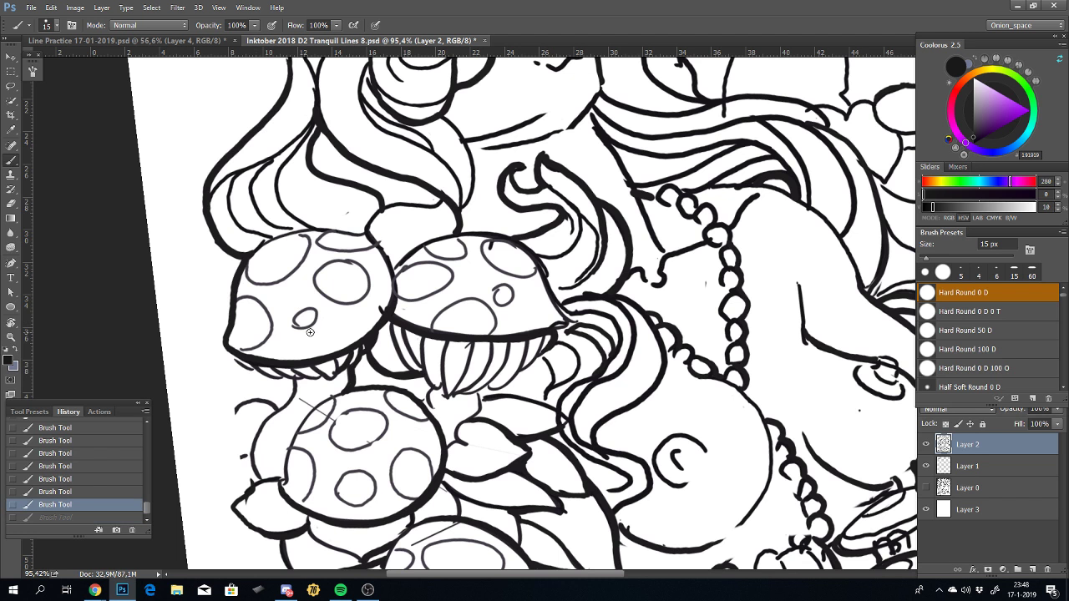
Step: Try several lines beside the left mushroom cap, undoing each attempt
mouse_move(186, 236)
mouse_down()
mouse_move(187, 268)
mouse_move(169, 280)
mouse_up()
key(ctrl+z)
click(206, 266)
key(ctrl+z)
drag(184, 230, 186, 282)
key(ctrl+z)
drag(184, 233, 165, 282)
key(ctrl+z)
key(ctrl+z)
mouse_move(205, 241)
mouse_down()
mouse_move(175, 270)
mouse_move(185, 286)
mouse_up()
key(ctrl+z)
drag(182, 229, 214, 304)
key(ctrl+z)
key(ctrl+z)
mouse_move(211, 142)
mouse_down()
mouse_move(179, 242)
mouse_move(181, 215)
mouse_up()
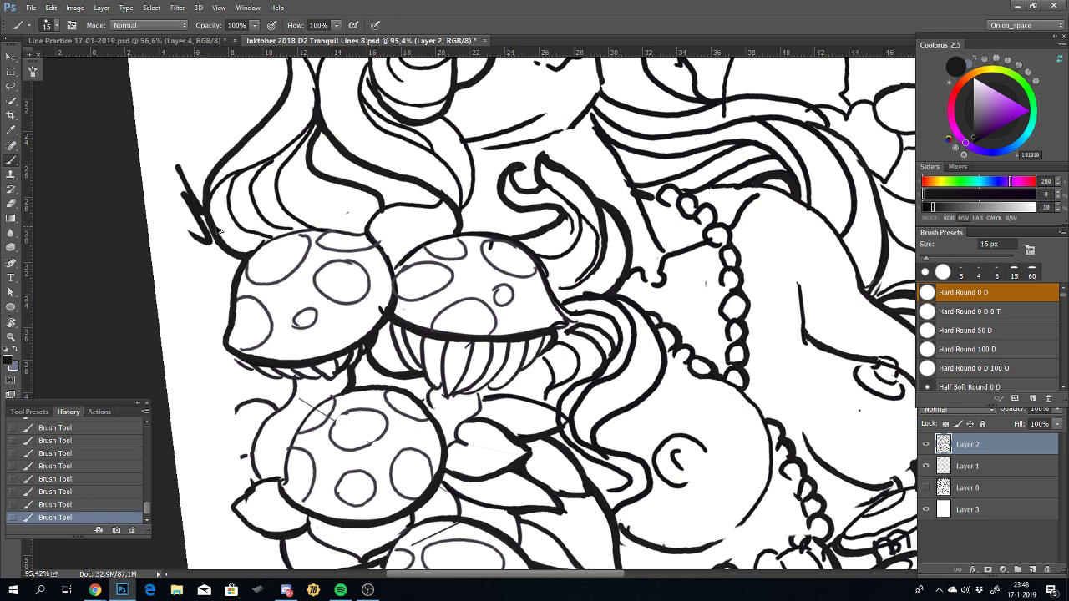
key(ctrl+z)
key(ctrl+z)
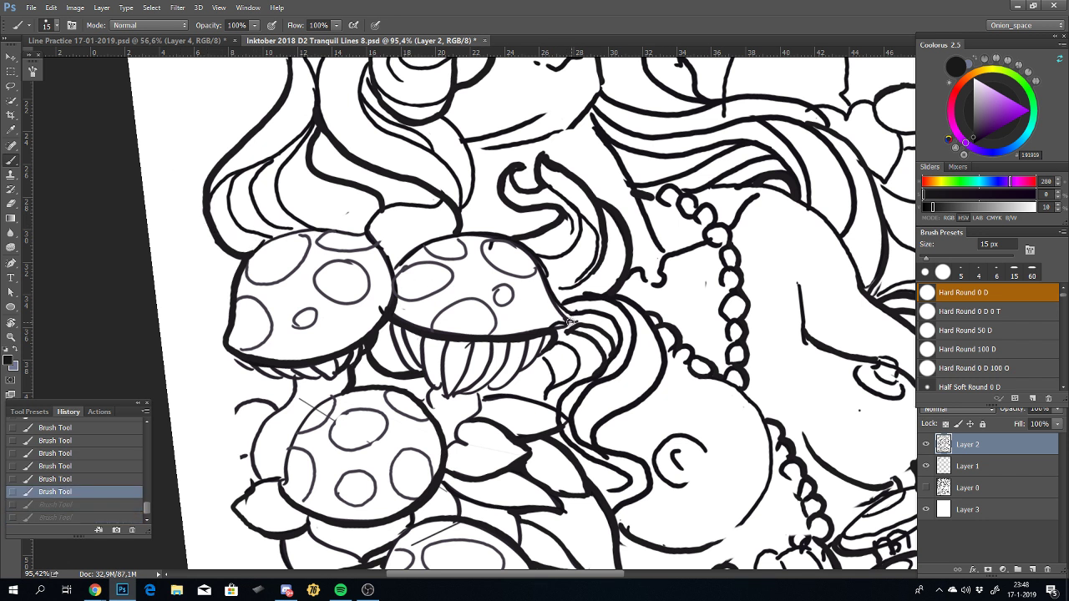
Step: Redo and undo the latest strokes to compare them
key(ctrl+shift+z)
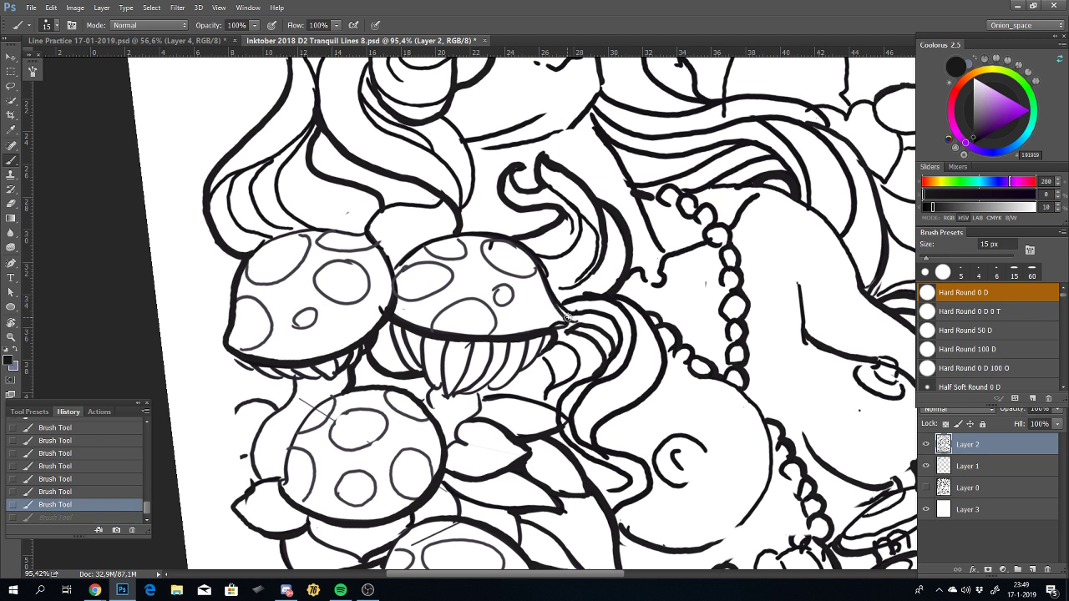
key(ctrl+shift+z)
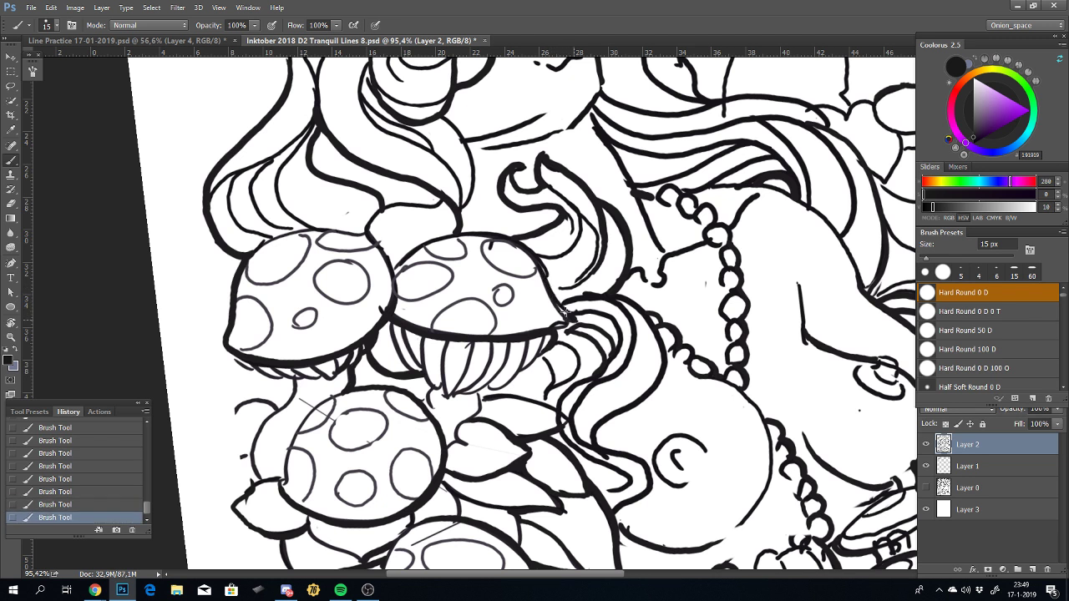
key(ctrl+z)
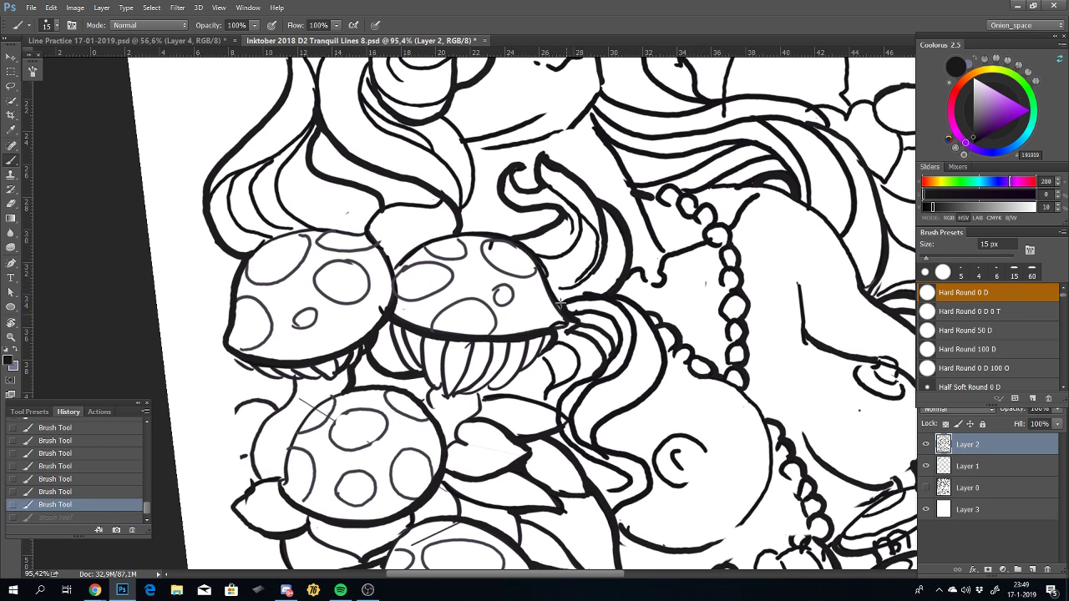
key(ctrl+shift+z)
key(ctrl+z)
Step: Try retracing the upper-right mushroom cap's right edge, undoing each attempt
mouse_move(558, 303)
mouse_down()
mouse_move(516, 245)
mouse_move(464, 235)
mouse_up()
key(ctrl+z)
mouse_move(560, 306)
mouse_down()
mouse_move(543, 267)
mouse_move(491, 237)
mouse_move(459, 237)
mouse_up()
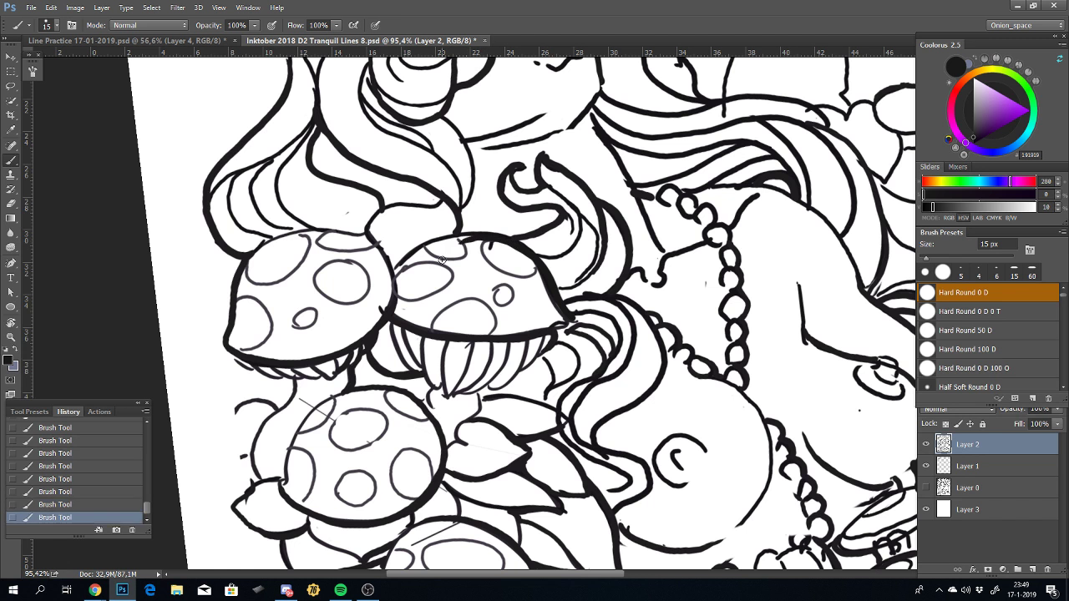
key(ctrl+z)
drag(553, 296, 547, 269)
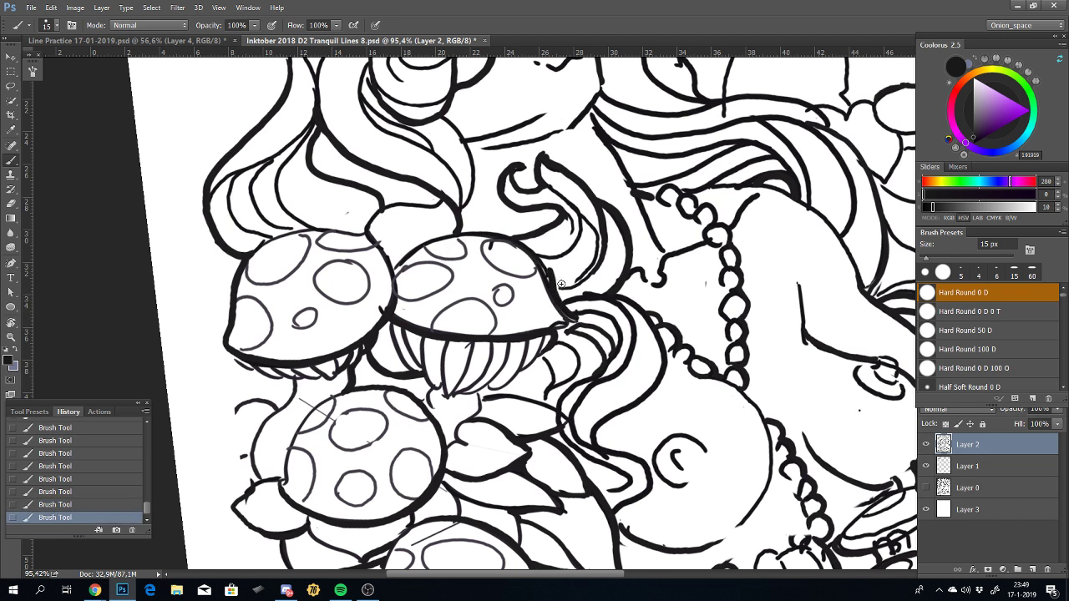
key(ctrl+z)
click(568, 318)
key(ctrl+z)
Step: Redraw the cap outline from right to top until a thick stroke is kept
drag(560, 311, 435, 239)
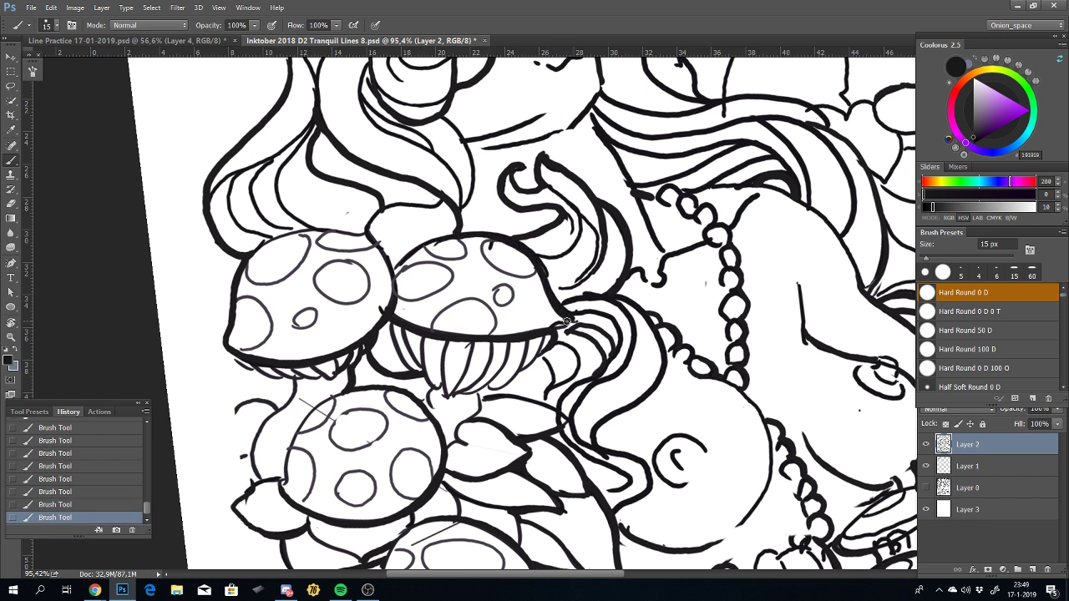
key(ctrl+z)
mouse_move(562, 311)
mouse_down()
mouse_move(522, 244)
mouse_move(436, 237)
mouse_up()
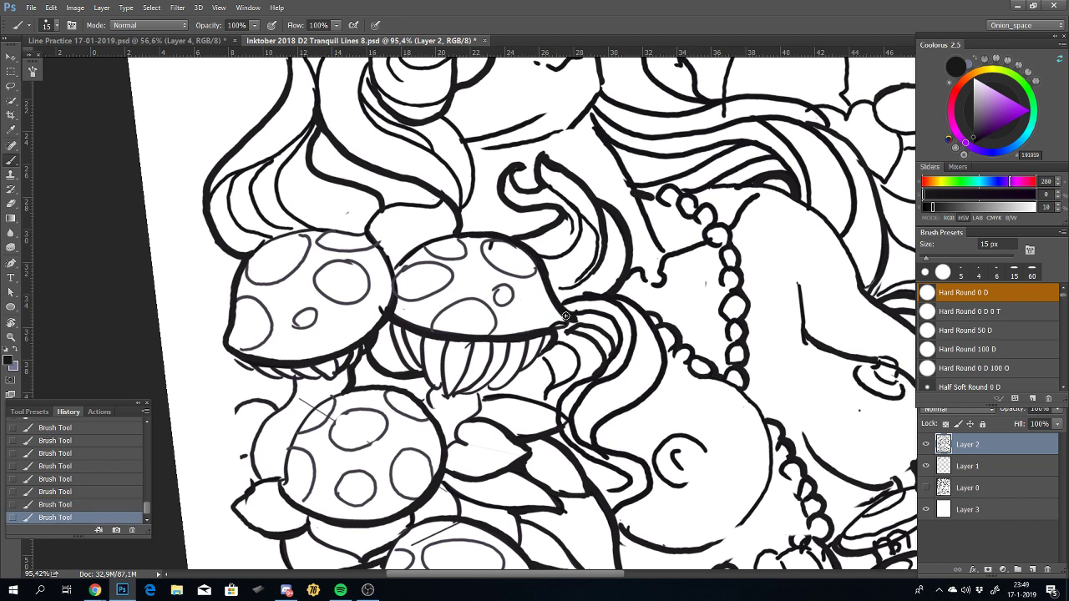
key(ctrl+z)
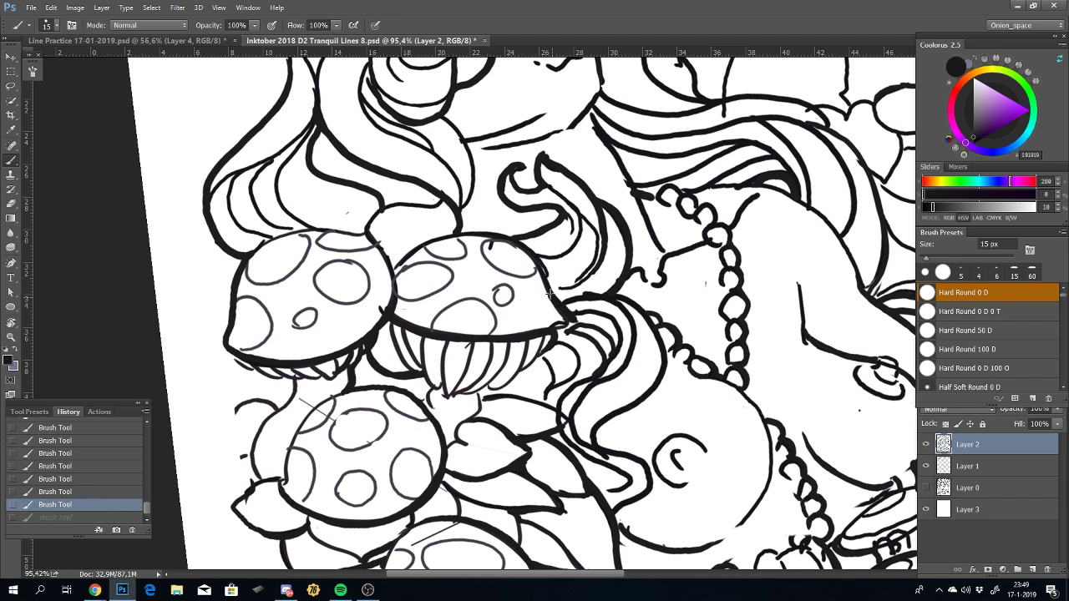
drag(549, 294, 539, 274)
key(ctrl+z)
mouse_move(560, 311)
mouse_down()
mouse_move(522, 248)
mouse_move(429, 249)
mouse_up()
key(ctrl+z)
mouse_move(566, 315)
mouse_down()
mouse_move(505, 242)
mouse_move(451, 246)
mouse_up()
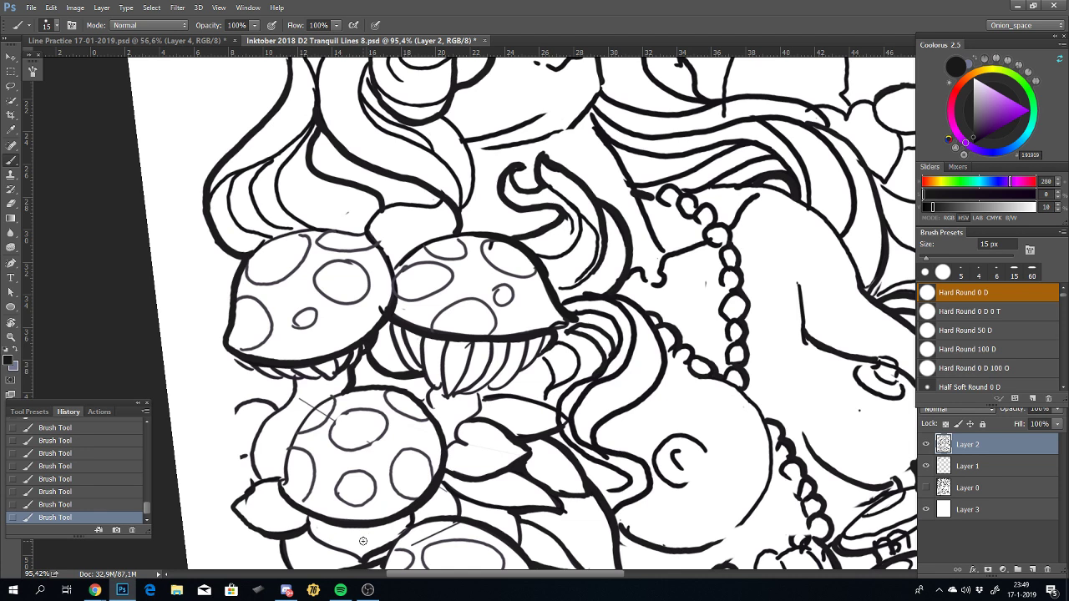
drag(497, 399, 616, 258)
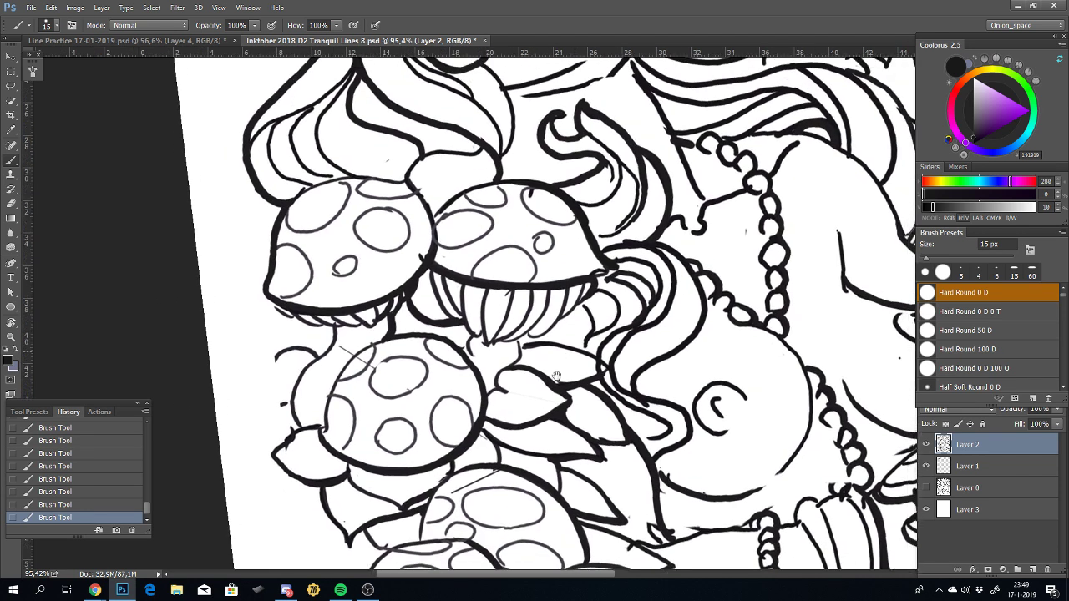
scroll(588, 284, up, 2)
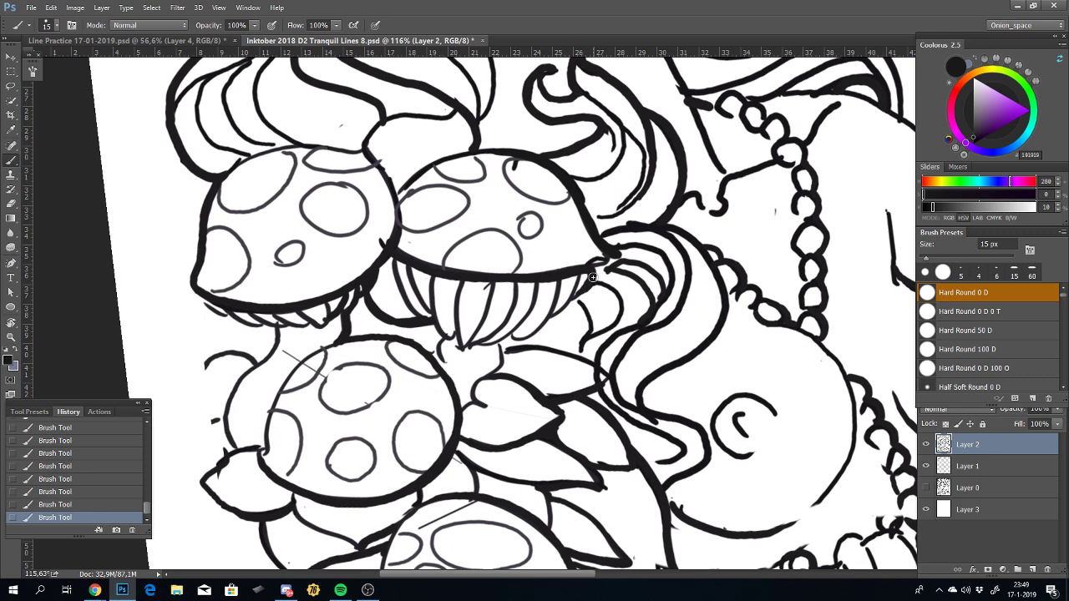
Step: Tilt the canvas slightly counter-clockwise and redo a hatching line on the gills and cap edge
key(r)
mouse_move(583, 313)
mouse_down()
mouse_move(573, 300)
mouse_move(502, 433)
mouse_move(514, 407)
mouse_up()
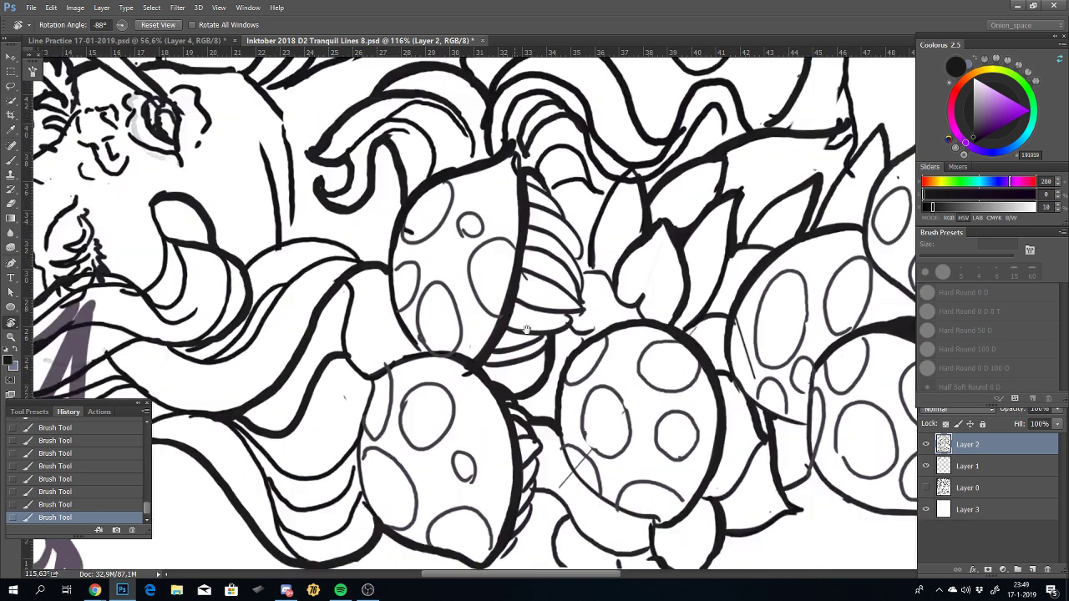
key(b)
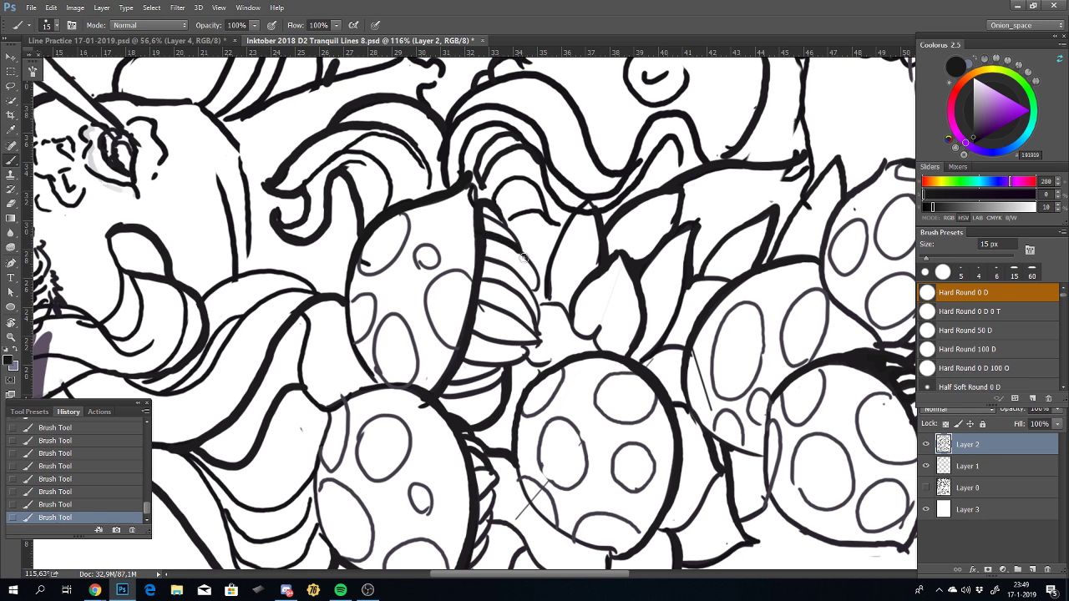
key(ctrl+z)
drag(480, 229, 517, 251)
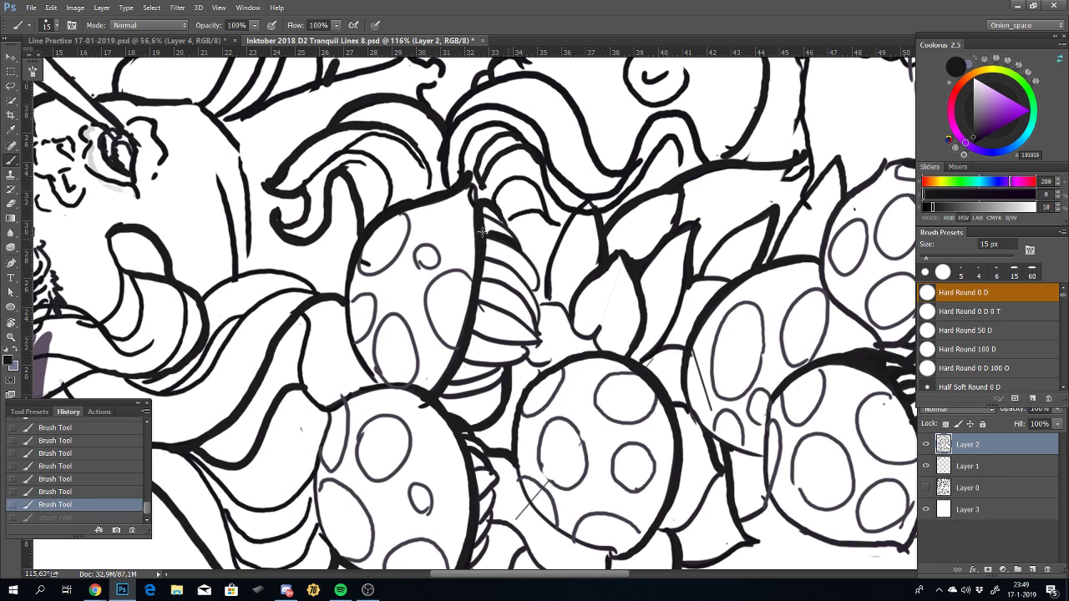
mouse_move(481, 207)
mouse_down()
mouse_move(506, 234)
mouse_move(497, 225)
mouse_up()
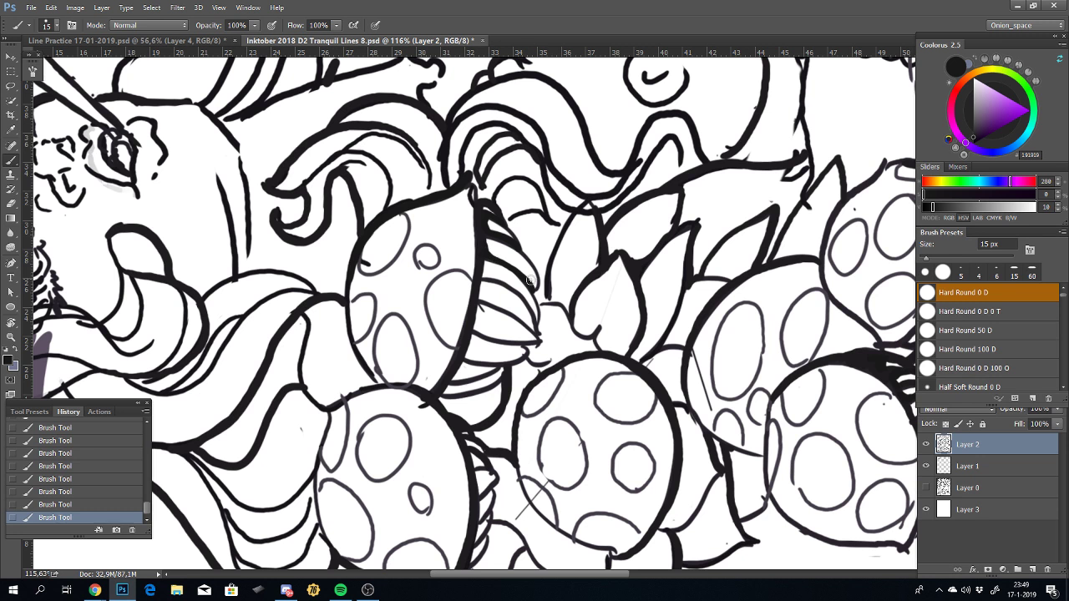
Step: Add a mark among the leaves and hatching strokes on the mushroom gills, redrawing until right
drag(537, 277, 528, 297)
drag(529, 309, 495, 285)
drag(540, 324, 494, 280)
key(ctrl+z)
drag(539, 322, 493, 286)
key(ctrl+z)
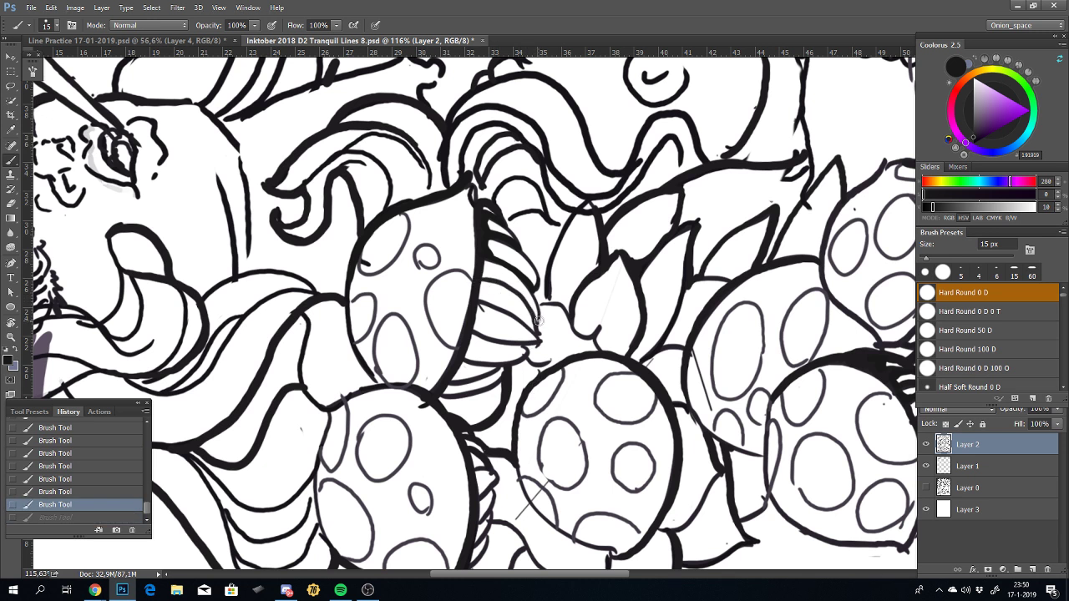
drag(542, 326, 485, 280)
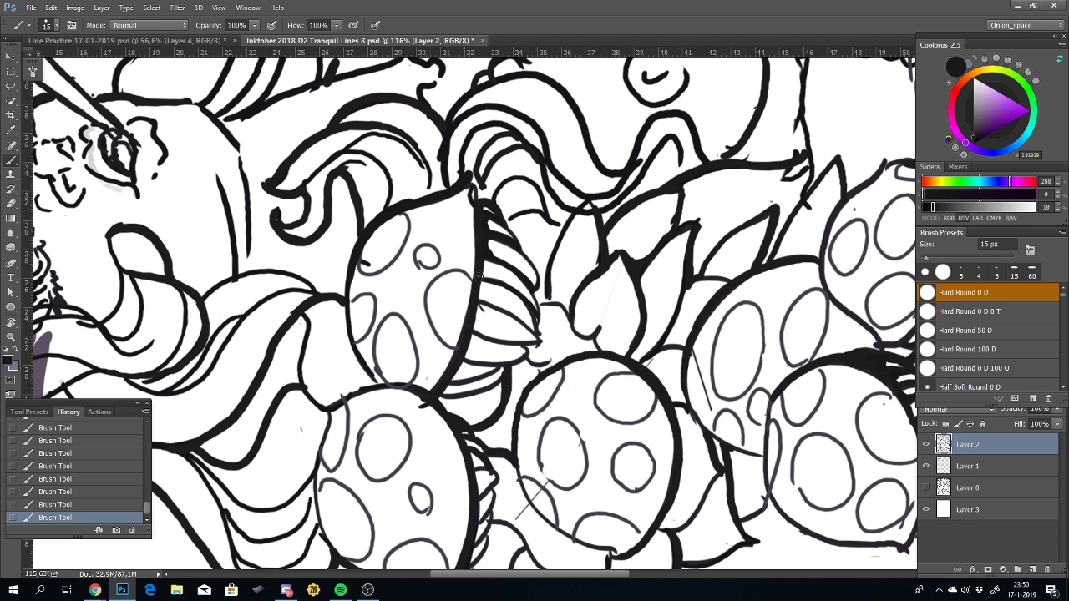
key(ctrl+z)
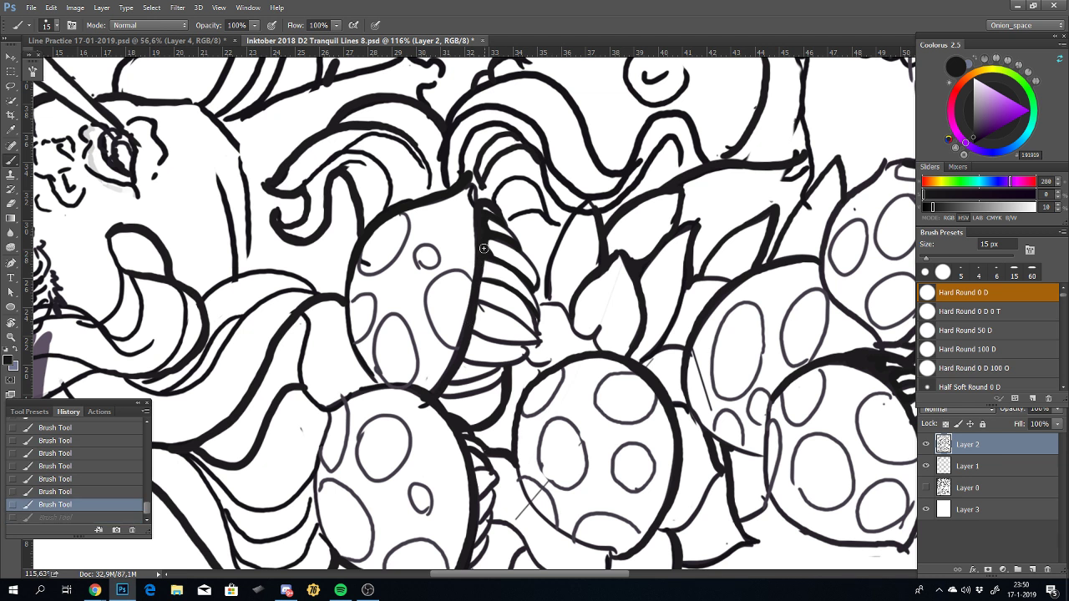
drag(482, 249, 473, 316)
key(ctrl+z)
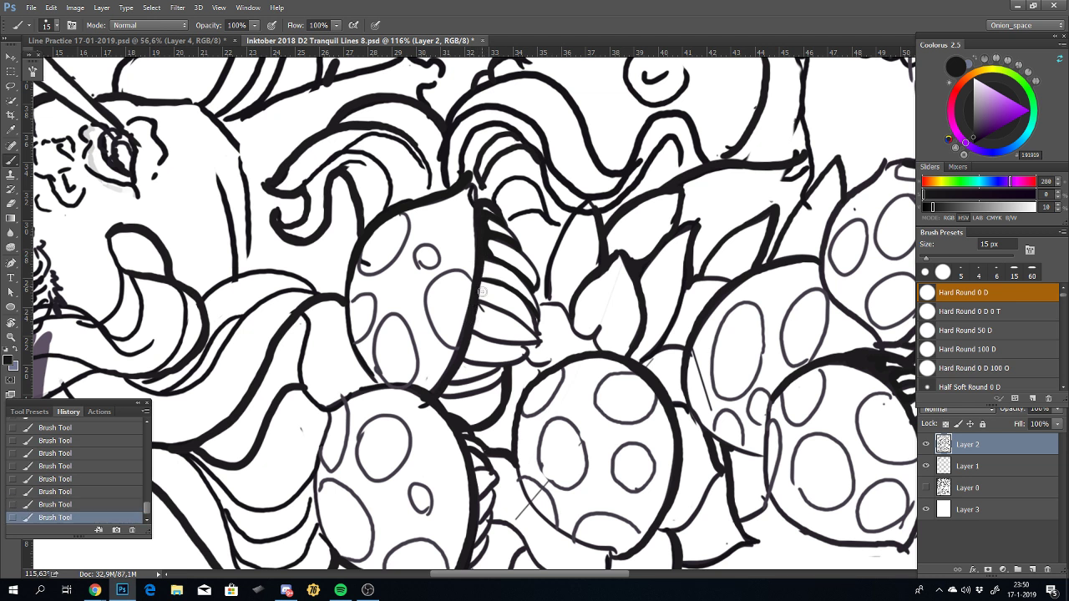
drag(485, 263, 474, 309)
Step: Remove the small stroke, then thicken the line where the mushroom meets the leaves
key(ctrl+z)
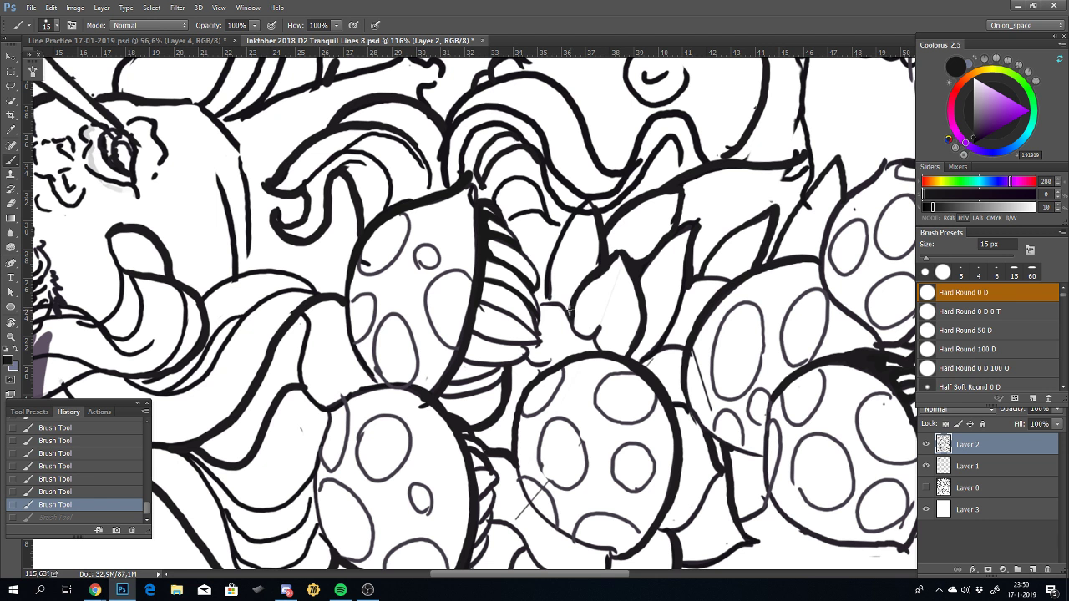
key(ctrl+z)
key(ctrl+z)
key(ctrl+z)
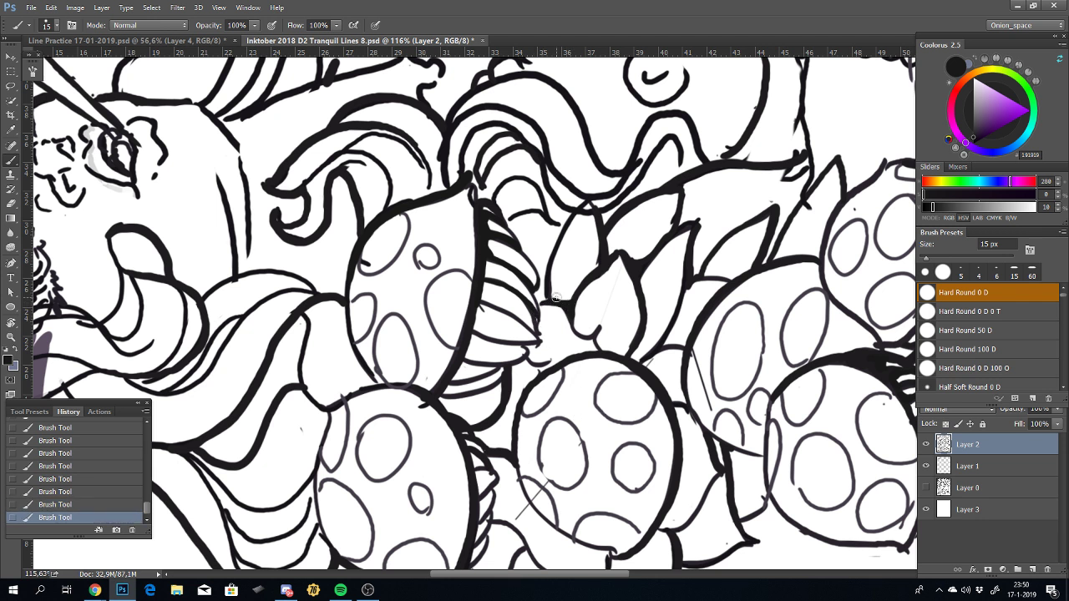
key(ctrl+z)
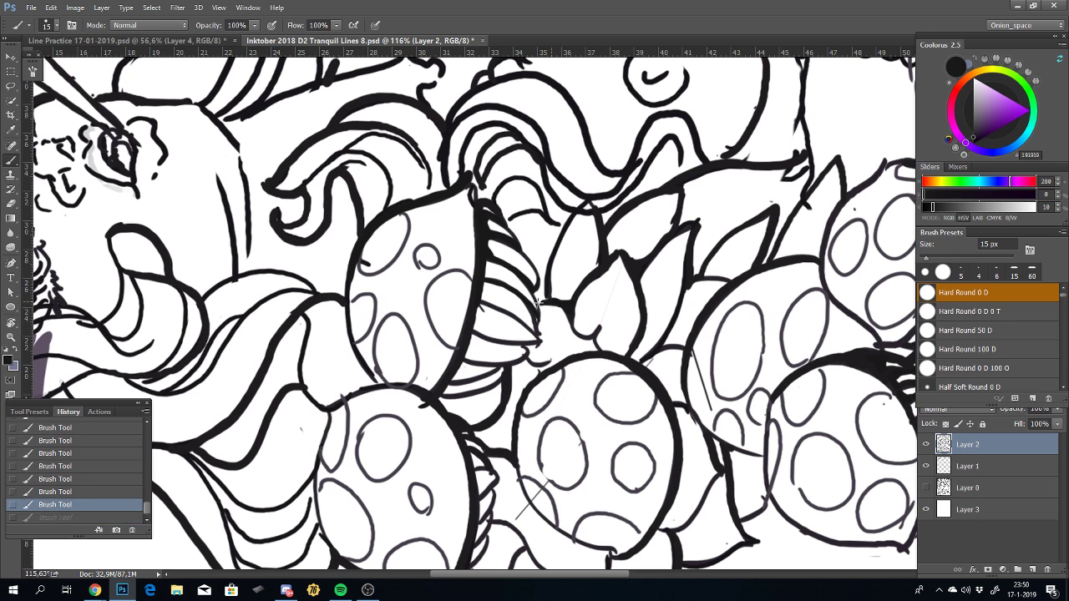
key(ctrl+z)
key(ctrl+z)
key(ctrl+z)
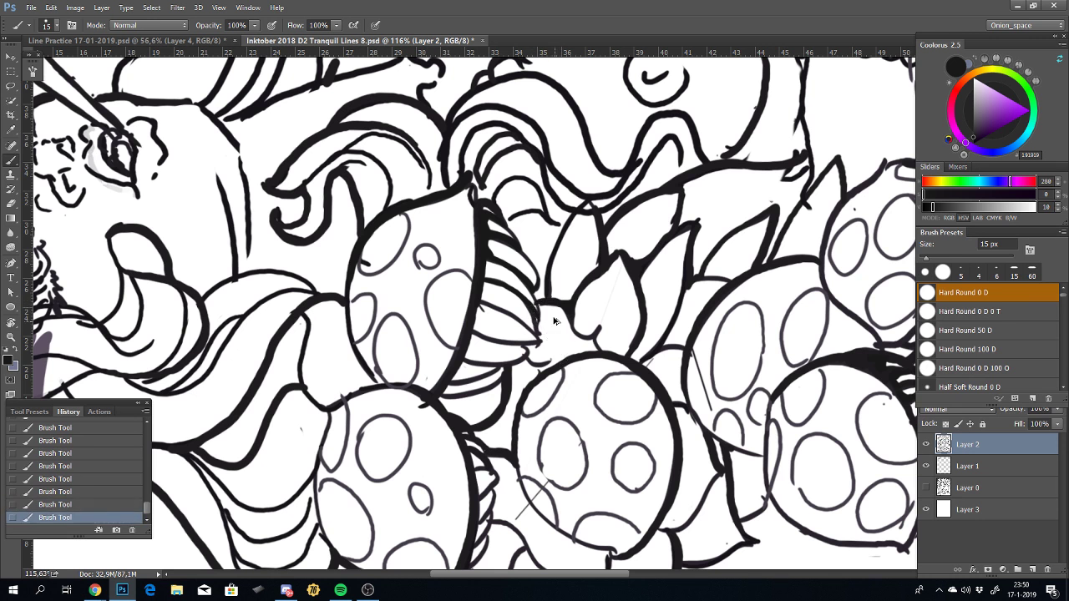
key(ctrl+z)
key(ctrl+z)
key(ctrl+z)
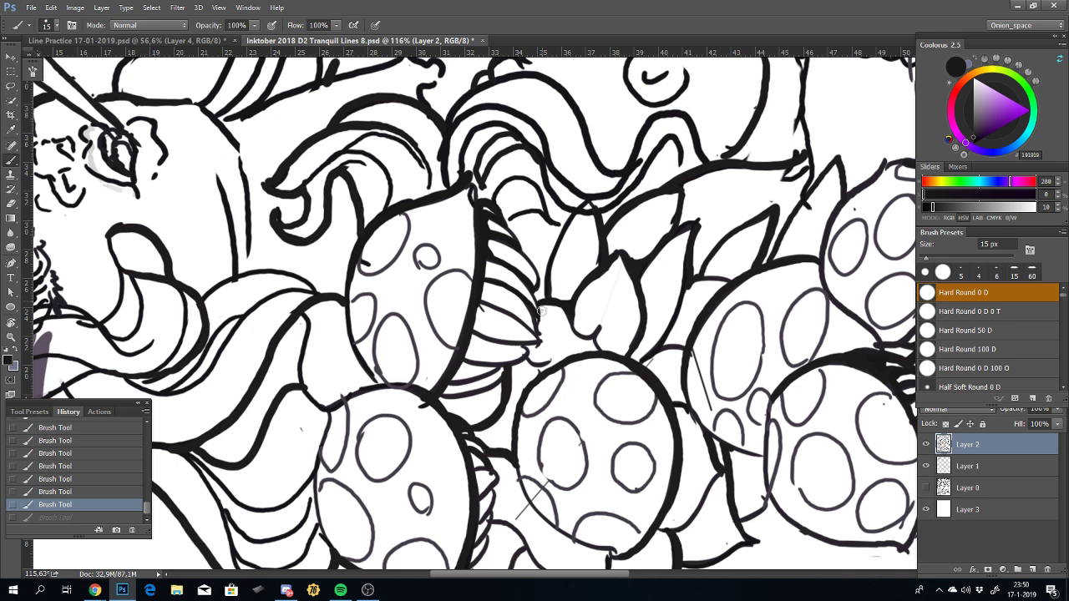
key(ctrl+z)
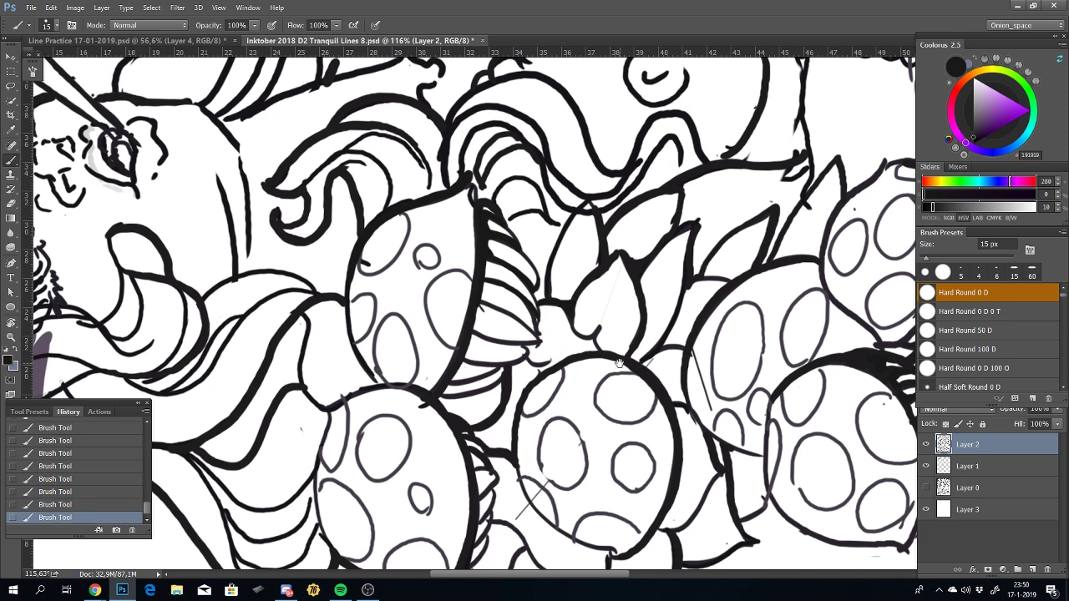
scroll(620, 364, up, 2)
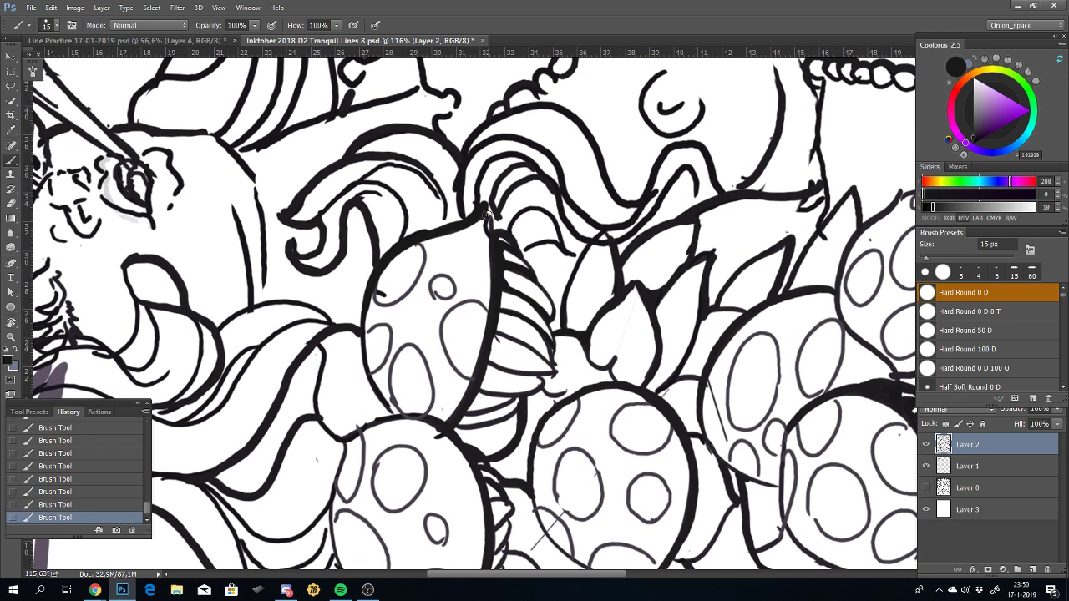
drag(495, 236, 490, 213)
Step: Rotate the canvas view to about -16 degrees
key(r)
mouse_move(505, 357)
mouse_down()
mouse_move(494, 441)
mouse_move(360, 390)
mouse_up()
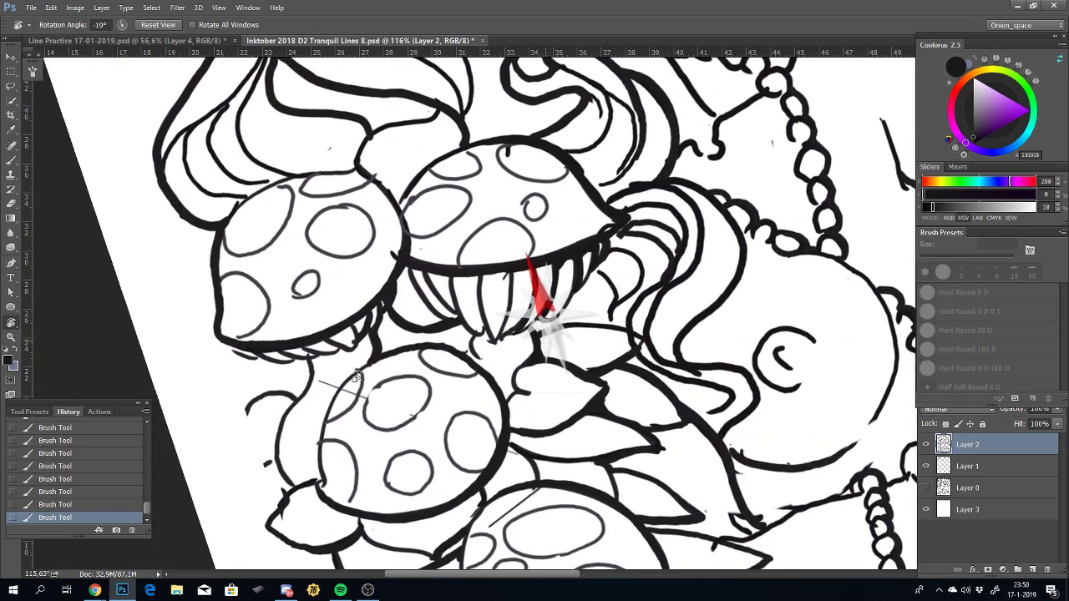
drag(356, 377, 308, 332)
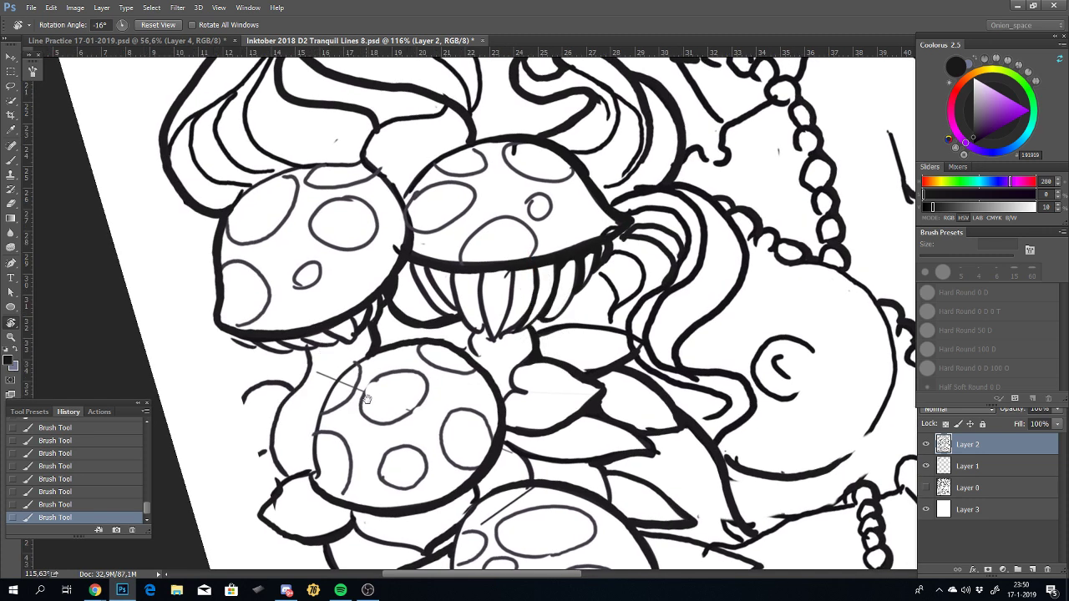
drag(366, 399, 387, 395)
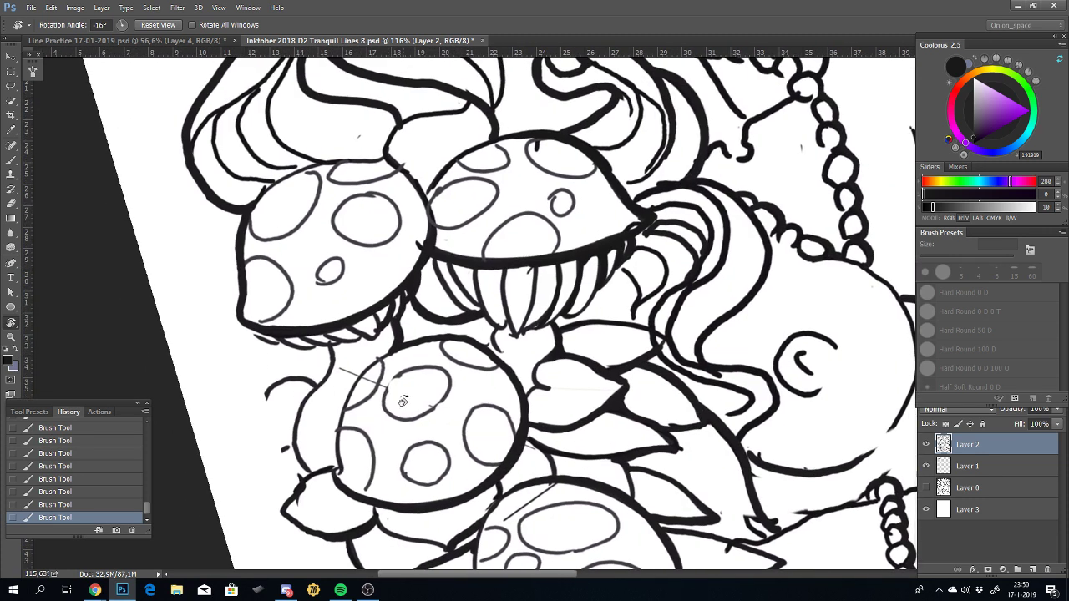
drag(786, 388, 744, 407)
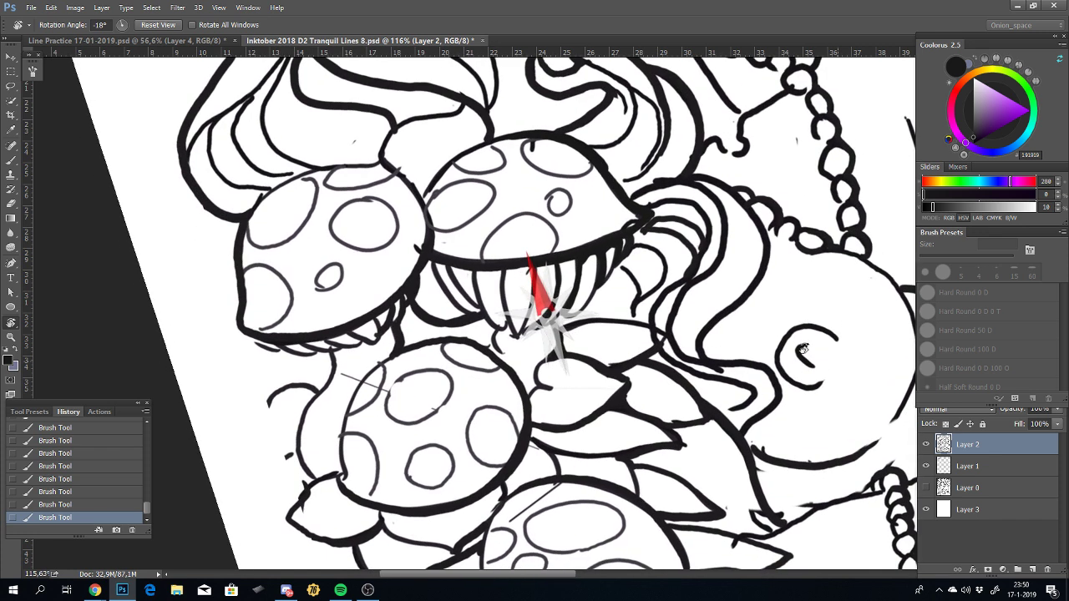
drag(316, 312, 436, 423)
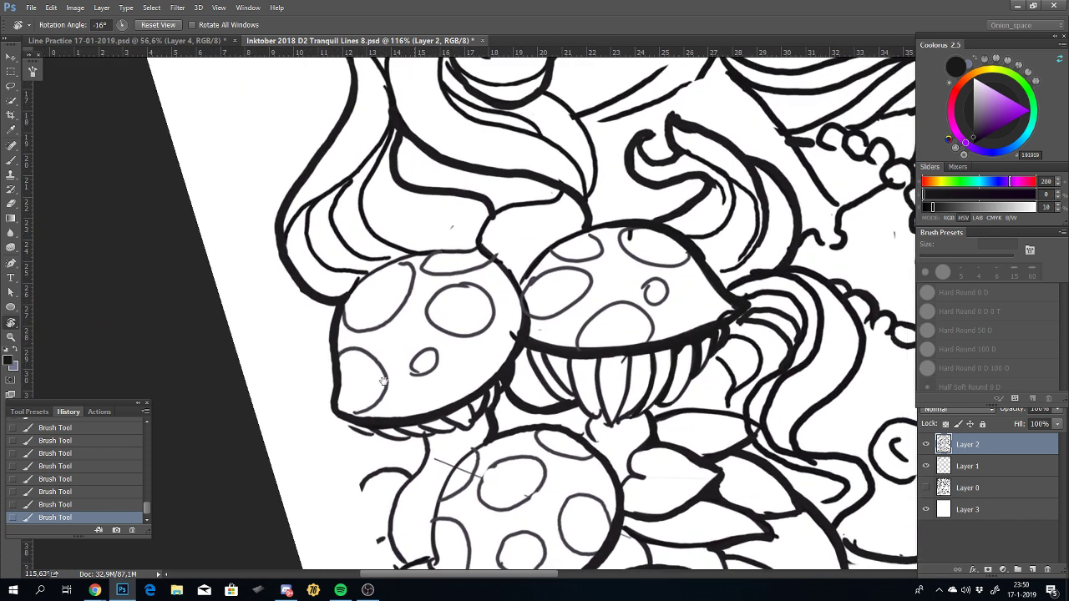
Step: Zoom and pan to bring the lower mushrooms and heart-shaped leaves into view
scroll(436, 424, down, 3)
scroll(436, 409, down, 3)
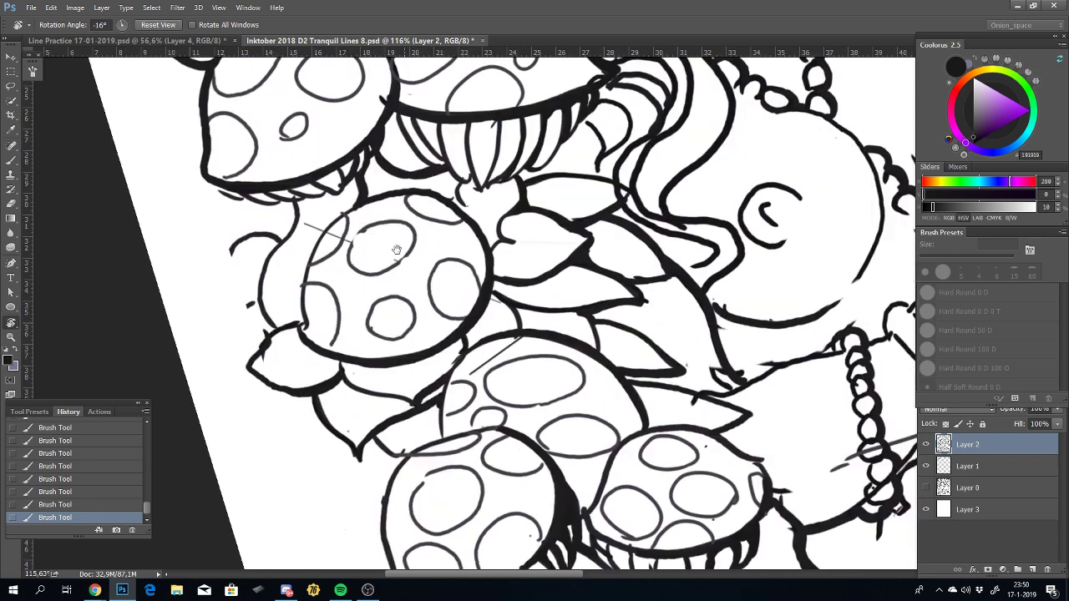
scroll(436, 393, down, 3)
scroll(436, 375, down, 3)
drag(435, 370, 435, 353)
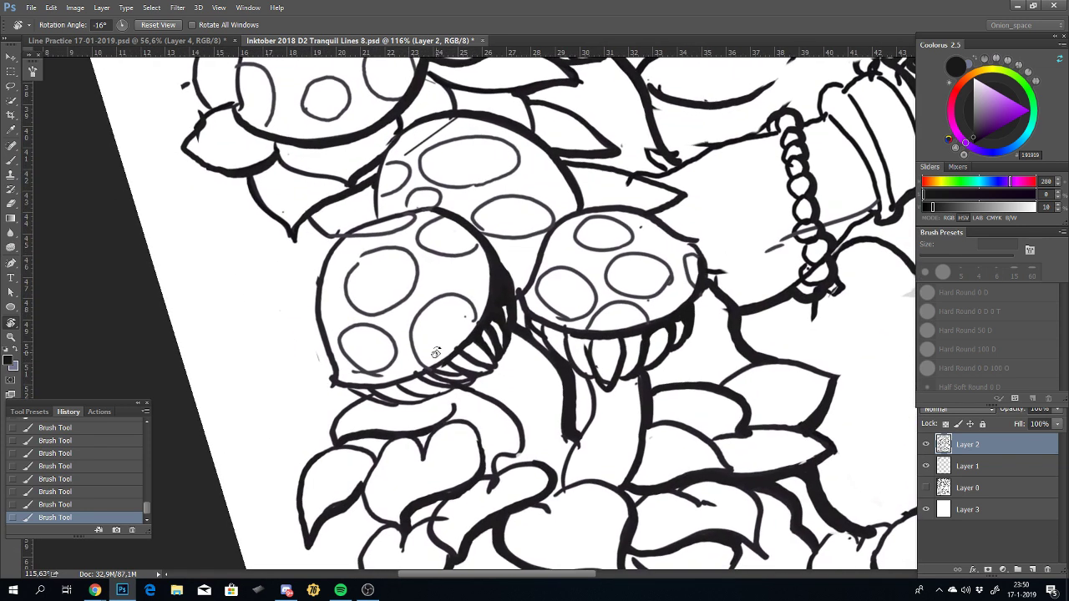
key(XF86AudioPlay)
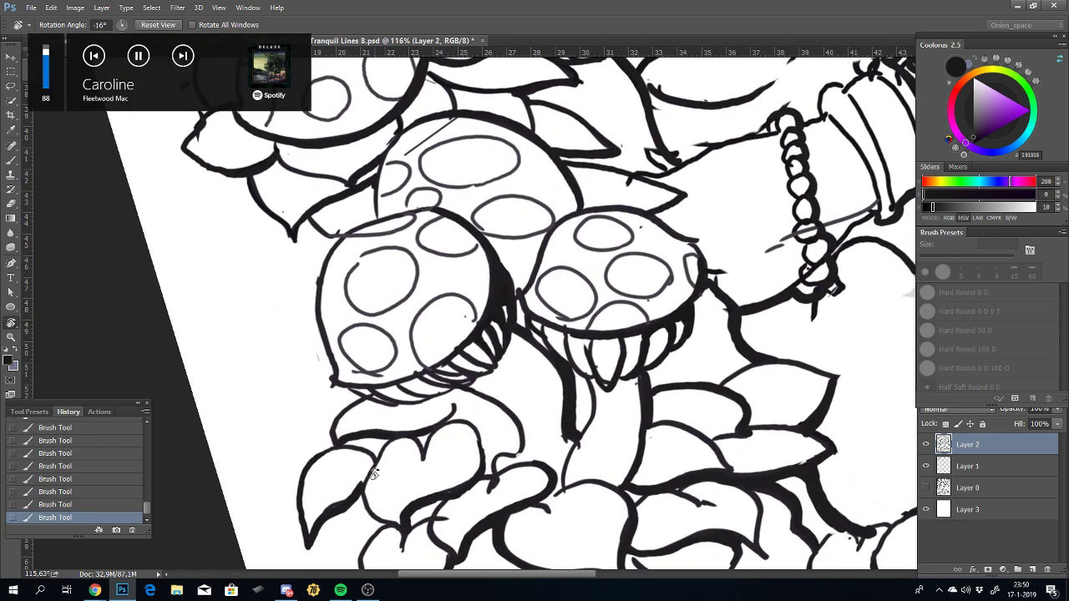
scroll(574, 390, down, 4)
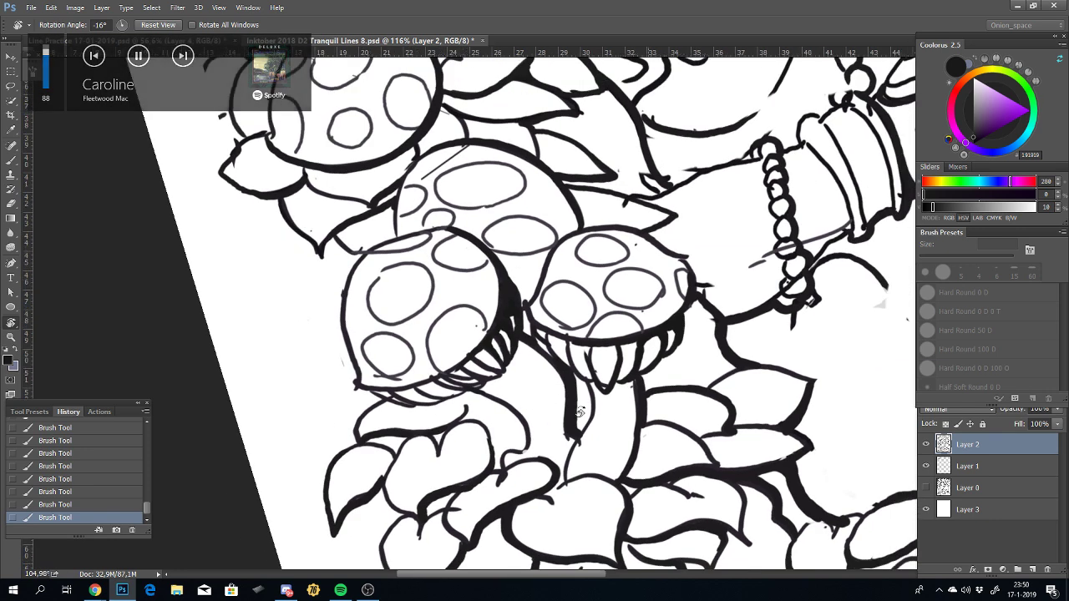
scroll(576, 401, down, 3)
scroll(541, 394, down, 3)
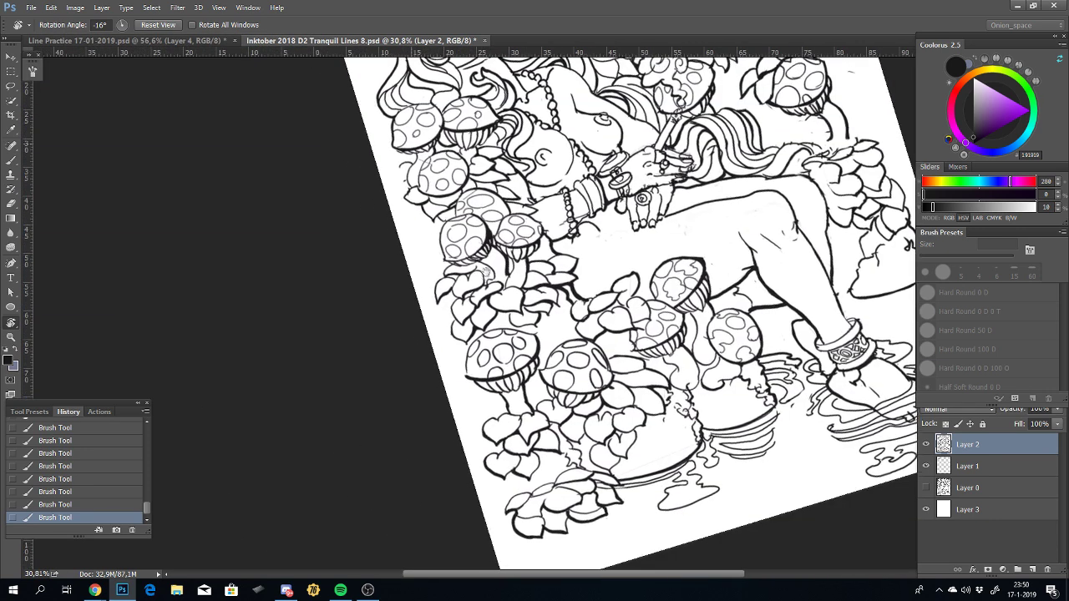
scroll(535, 384, down, 2)
scroll(526, 368, down, 2)
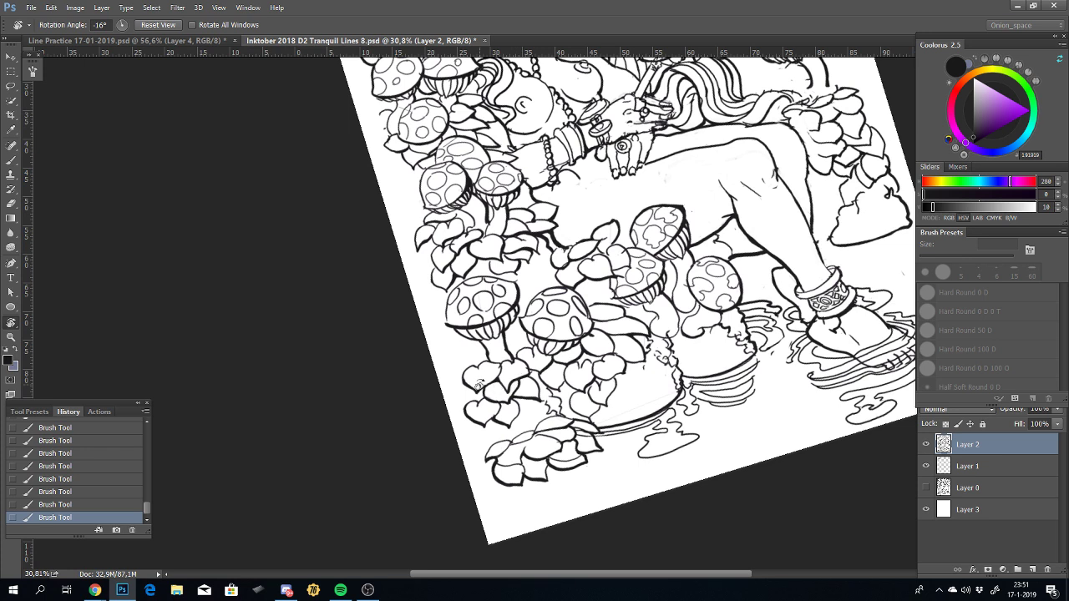
scroll(584, 381, up, 1)
scroll(518, 384, up, 2)
scroll(535, 359, up, 1)
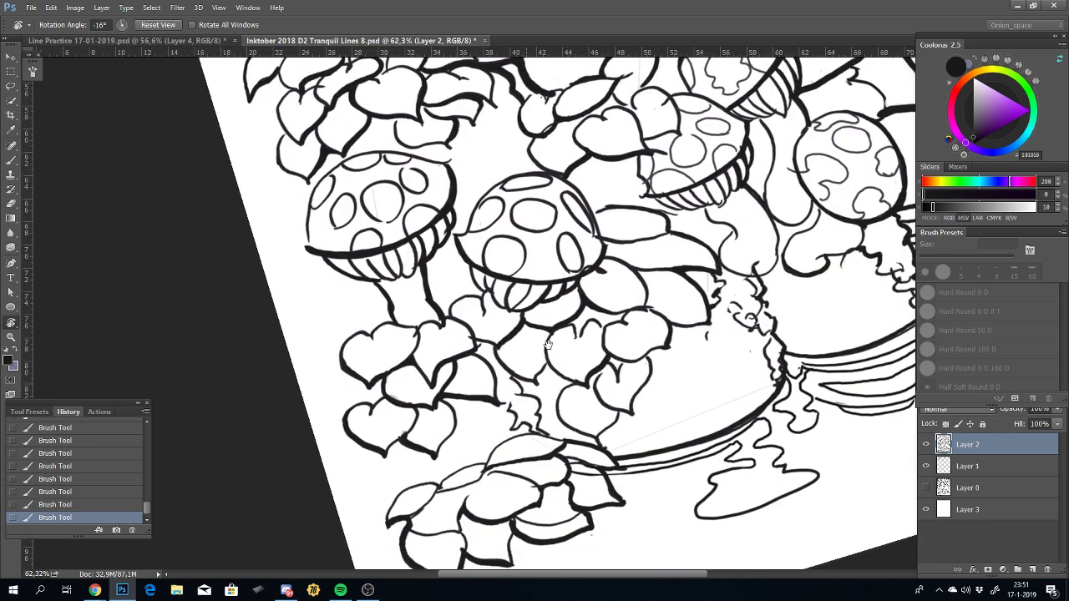
scroll(549, 344, down, 2)
scroll(514, 357, up, 2)
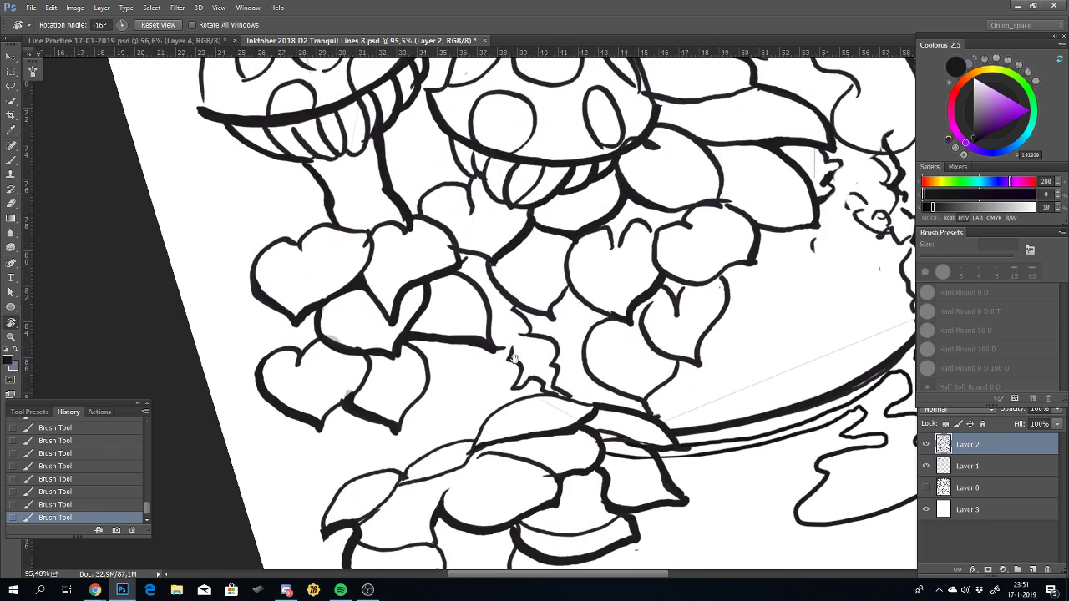
scroll(514, 358, down, 2)
scroll(543, 393, down, 1)
scroll(573, 421, down, 1)
scroll(573, 422, down, 2)
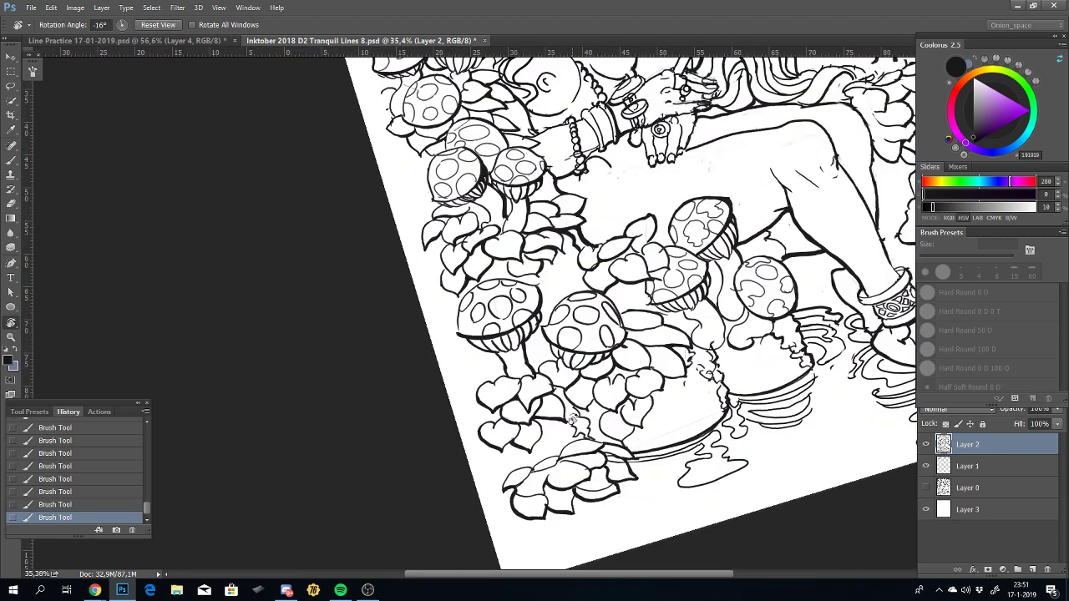
scroll(573, 422, down, 1)
scroll(573, 422, down, 2)
scroll(619, 351, up, 3)
Step: With the brush, try short edge lines under the heart leaf, undoing each attempt
scroll(661, 277, up, 1)
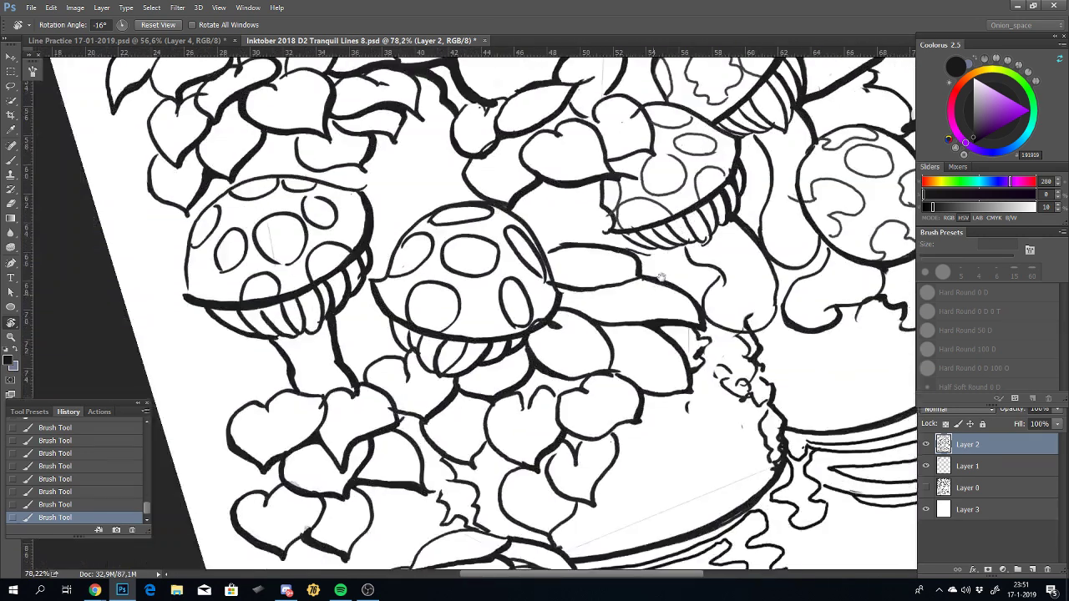
scroll(661, 278, down, 5)
scroll(549, 316, down, 1)
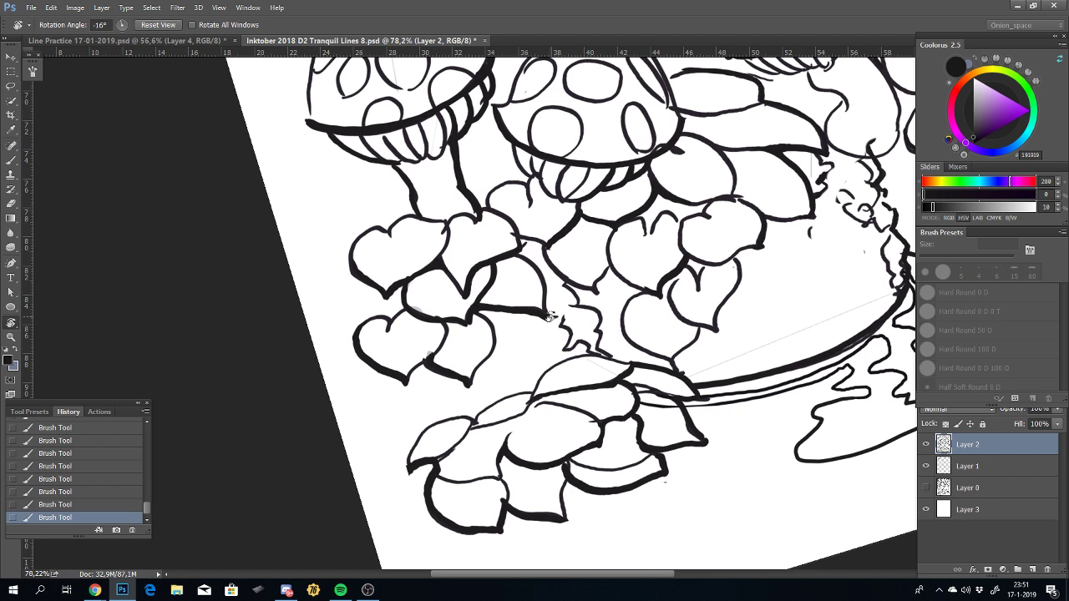
key(b)
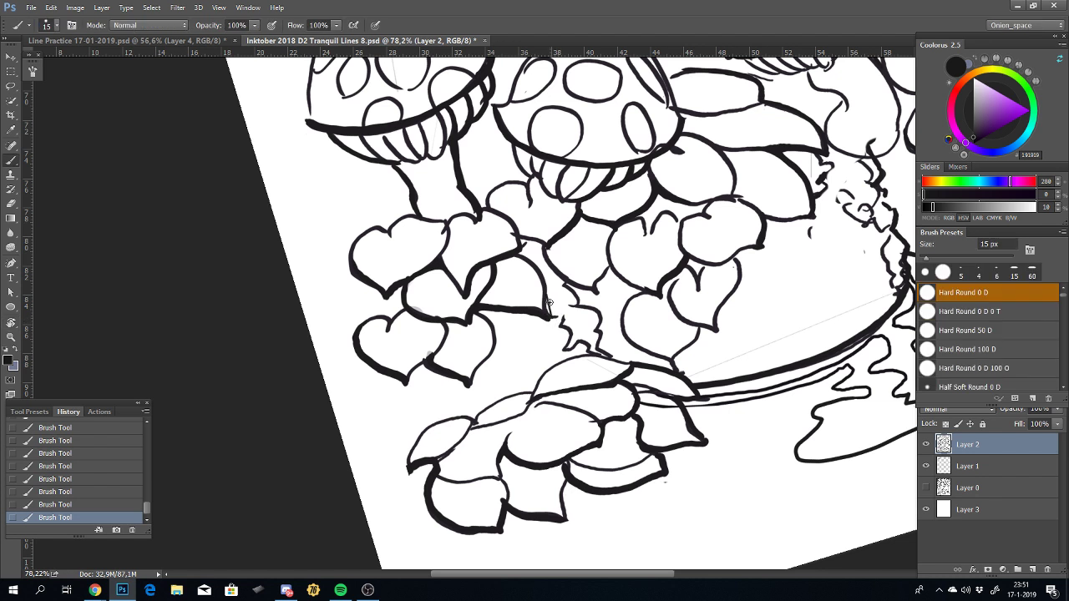
key(ctrl+z)
key(ctrl+z)
mouse_move(460, 376)
mouse_down()
mouse_move(538, 357)
mouse_move(489, 369)
mouse_up()
key(ctrl+z)
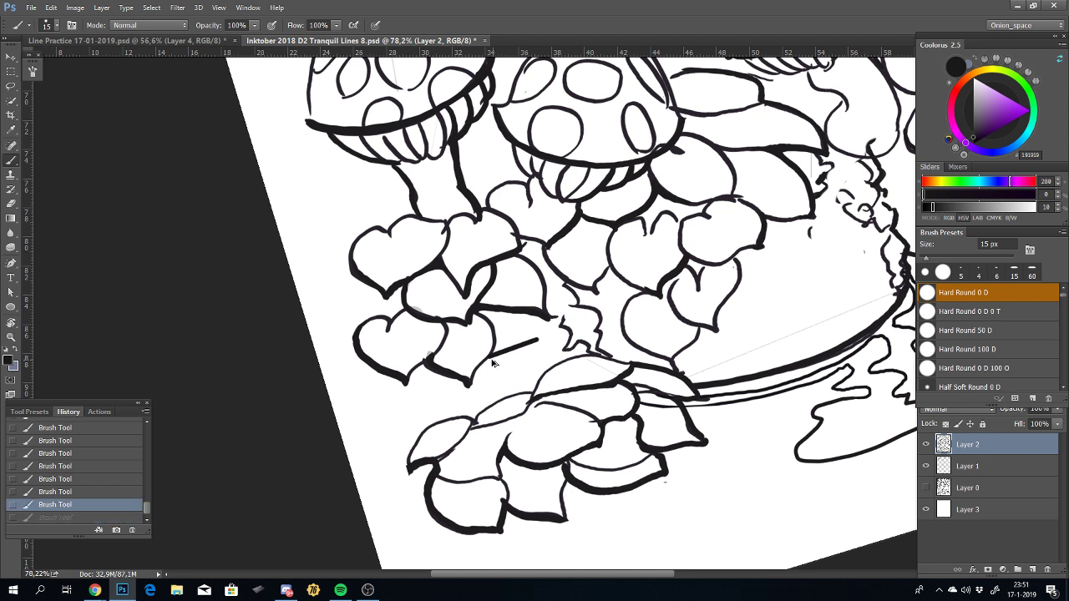
key(ctrl+z)
drag(534, 335, 483, 369)
key(ctrl+z)
mouse_move(555, 299)
mouse_down()
mouse_move(552, 319)
mouse_move(517, 250)
mouse_up()
key(ctrl+z)
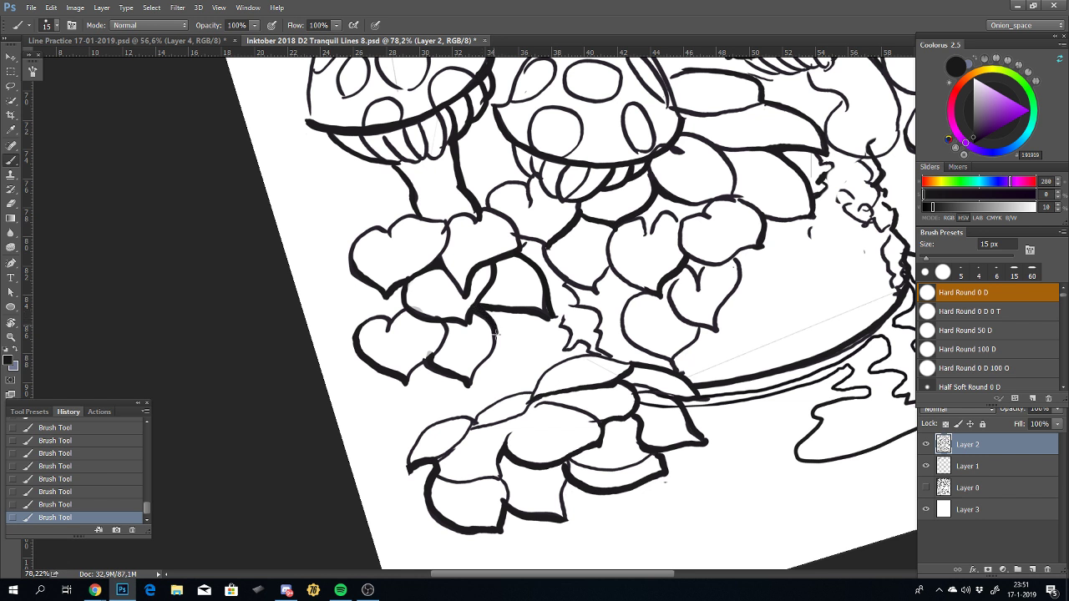
Step: Re-ink the heart-shaped leaf's curved outline and tail, then fit the page in view
drag(478, 308, 486, 370)
key(ctrl+z)
mouse_move(481, 309)
mouse_down()
mouse_move(489, 344)
mouse_move(462, 371)
mouse_up()
key(ctrl+z)
drag(478, 304, 475, 406)
key(ctrl+z)
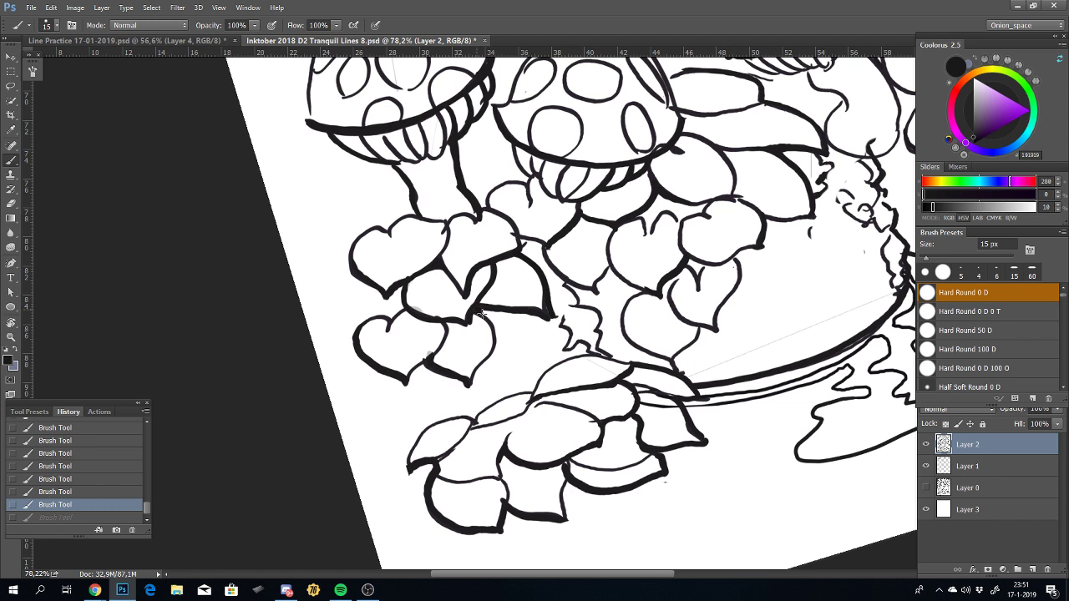
key(ctrl+z)
drag(472, 303, 467, 392)
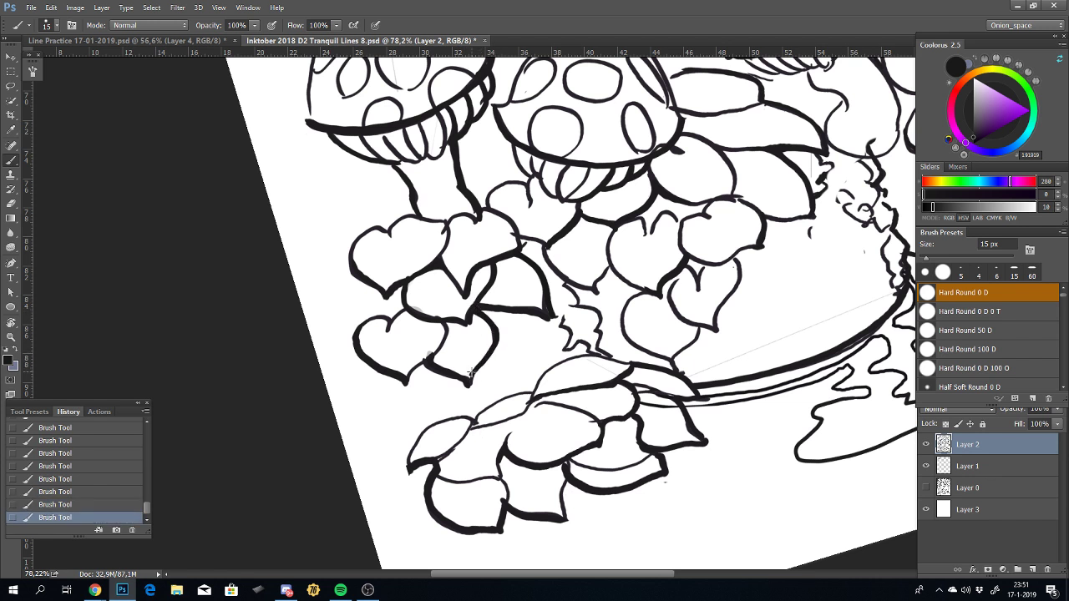
key(ctrl+z)
drag(470, 376, 465, 383)
key(ctrl+z)
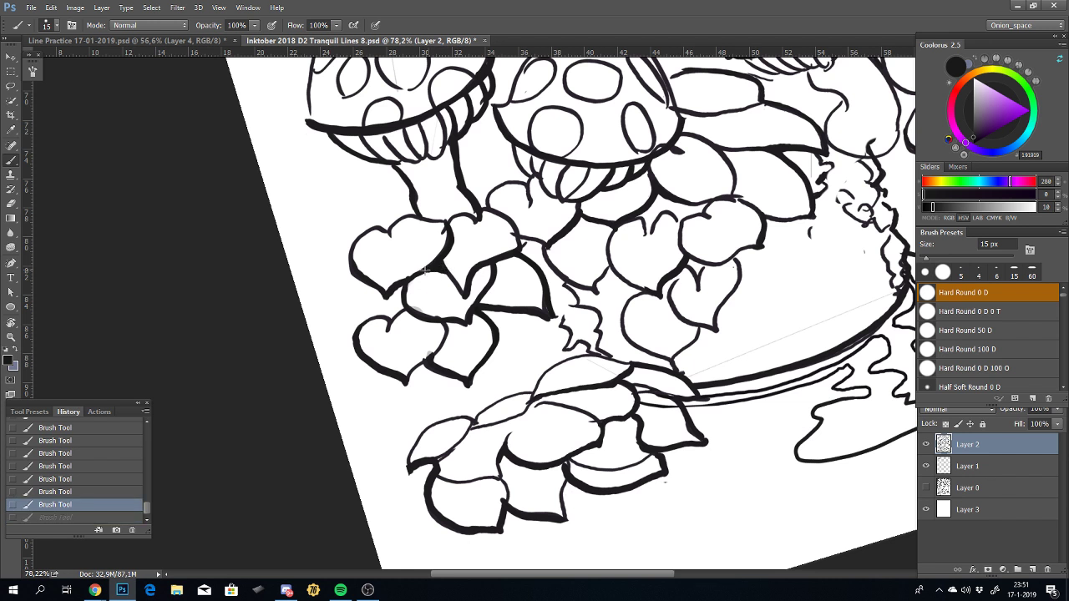
drag(444, 268, 409, 286)
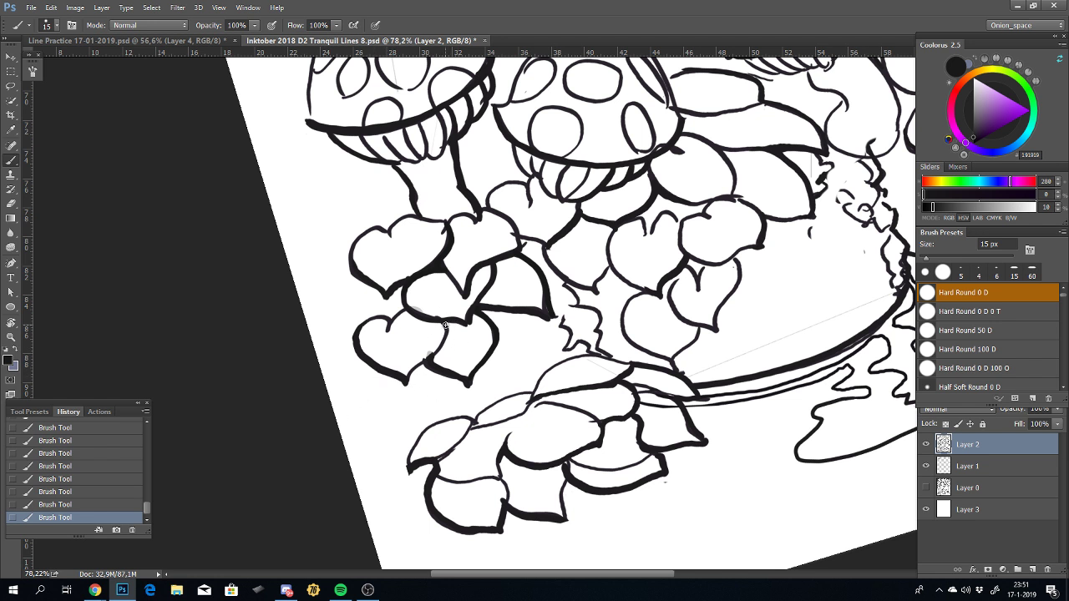
key(ctrl+z)
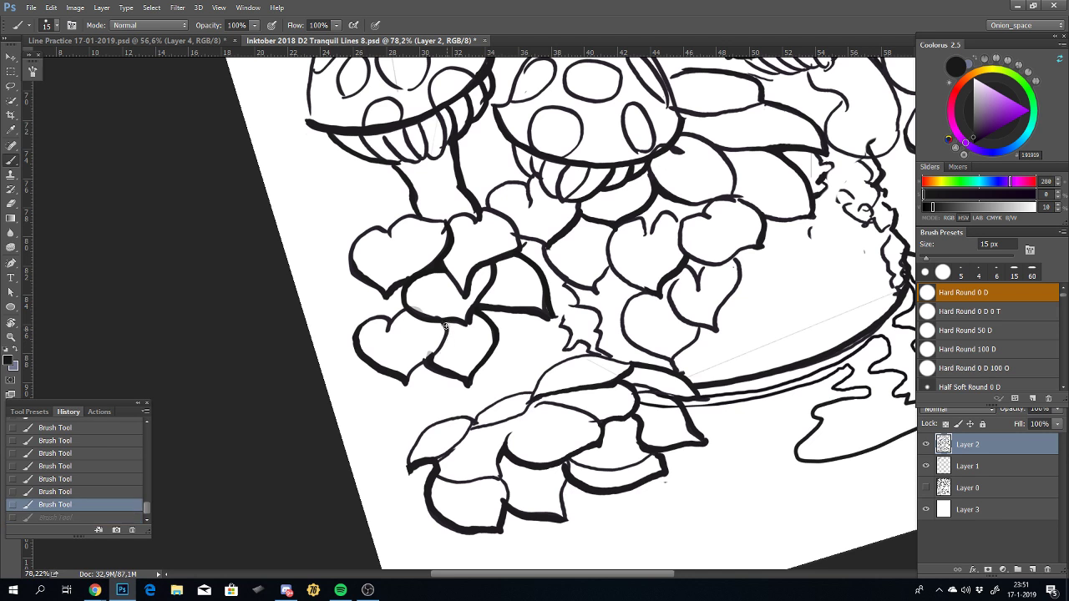
drag(440, 349, 426, 368)
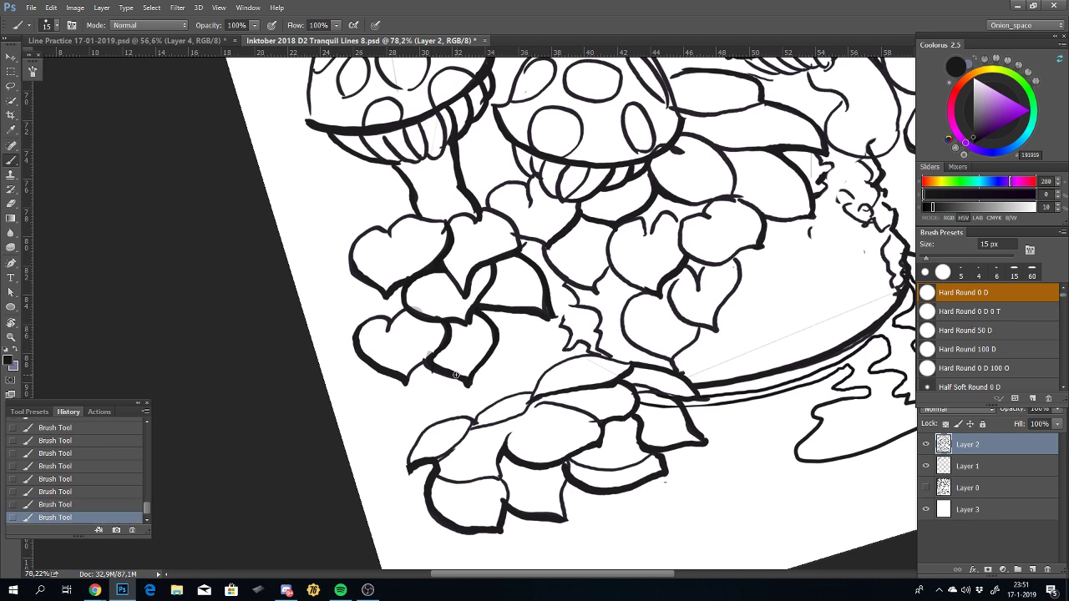
key(ctrl+0)
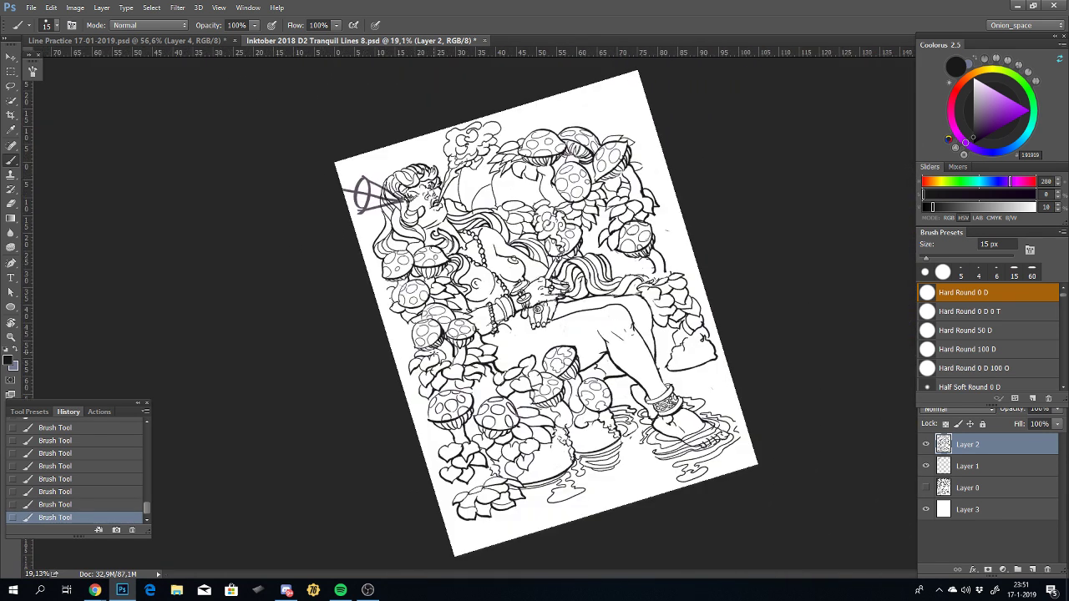
Step: Zoom into the mushroom cluster and ink the leaf edge beside the lower cap
scroll(456, 384, up, 3)
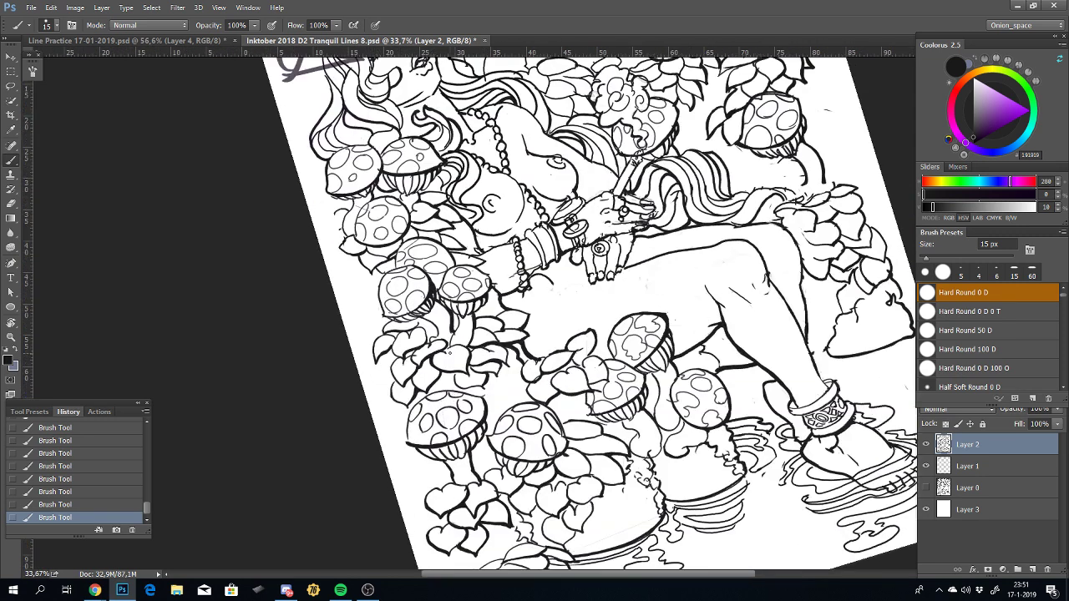
scroll(500, 376, up, 1)
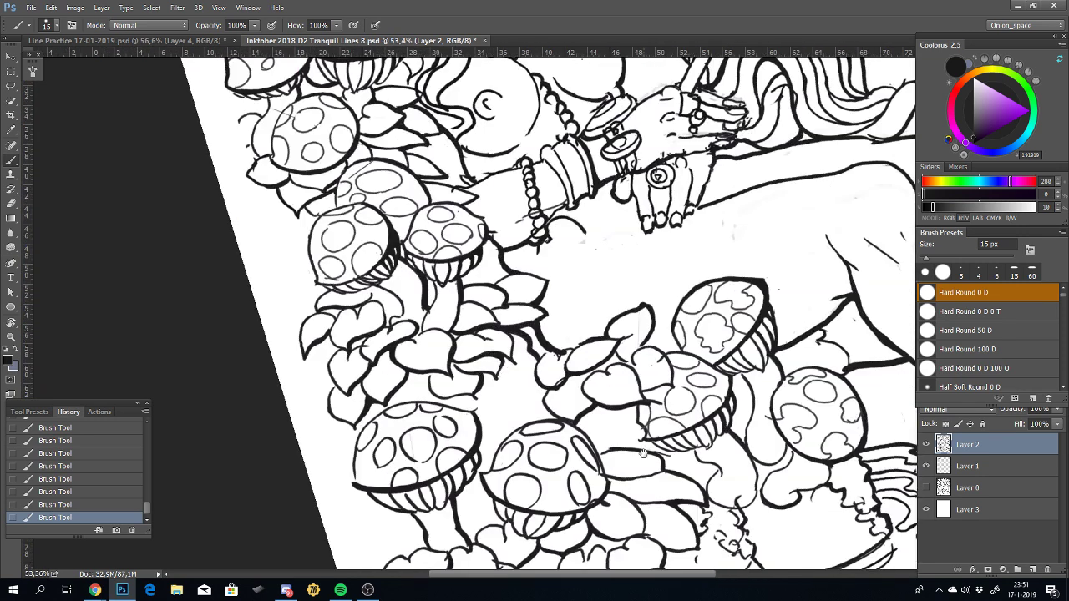
scroll(535, 351, up, 1)
scroll(561, 330, up, 1)
scroll(561, 330, up, 5)
drag(585, 286, 563, 370)
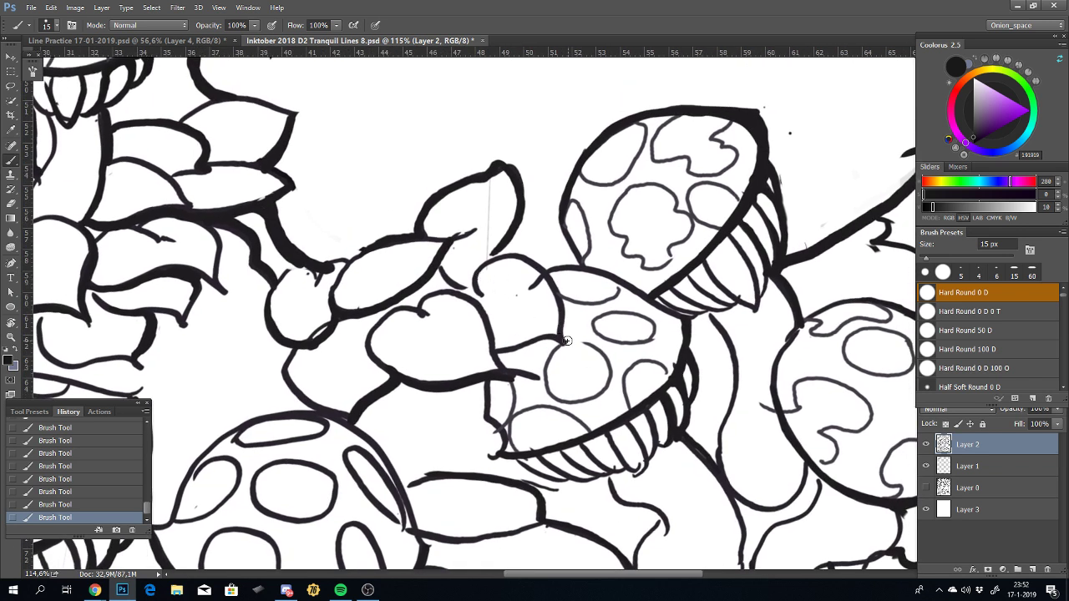
mouse_move(564, 338)
mouse_down()
mouse_move(543, 269)
mouse_move(508, 255)
mouse_up()
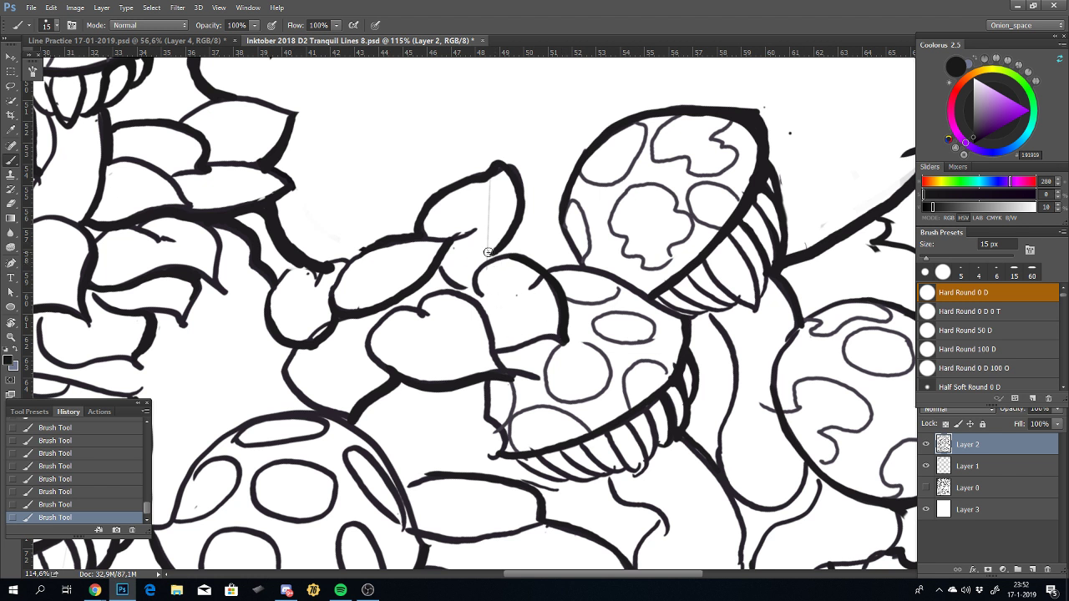
key(ctrl+z)
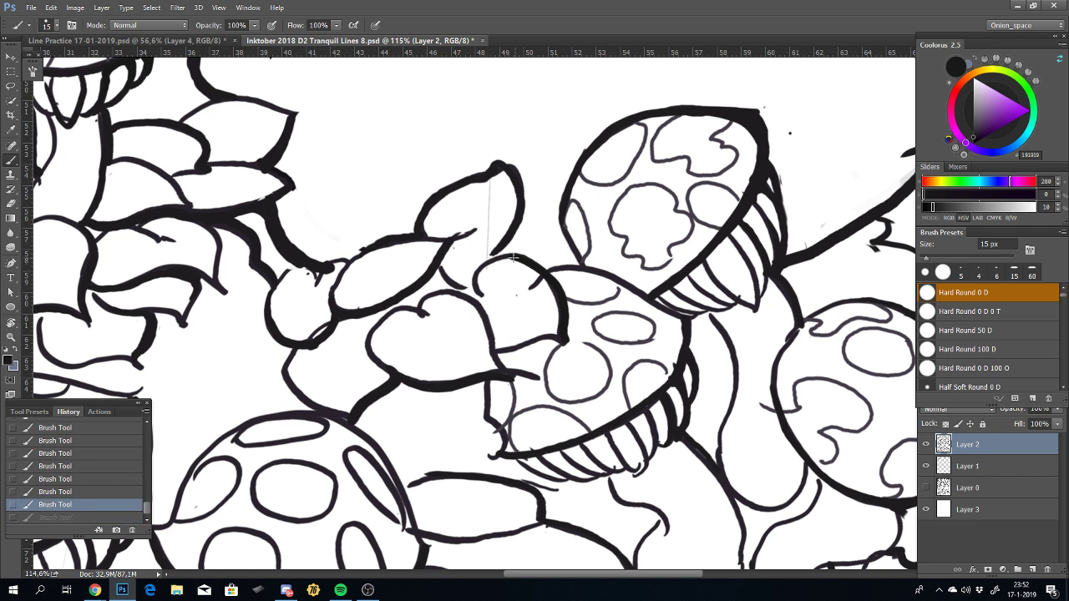
drag(508, 260, 484, 264)
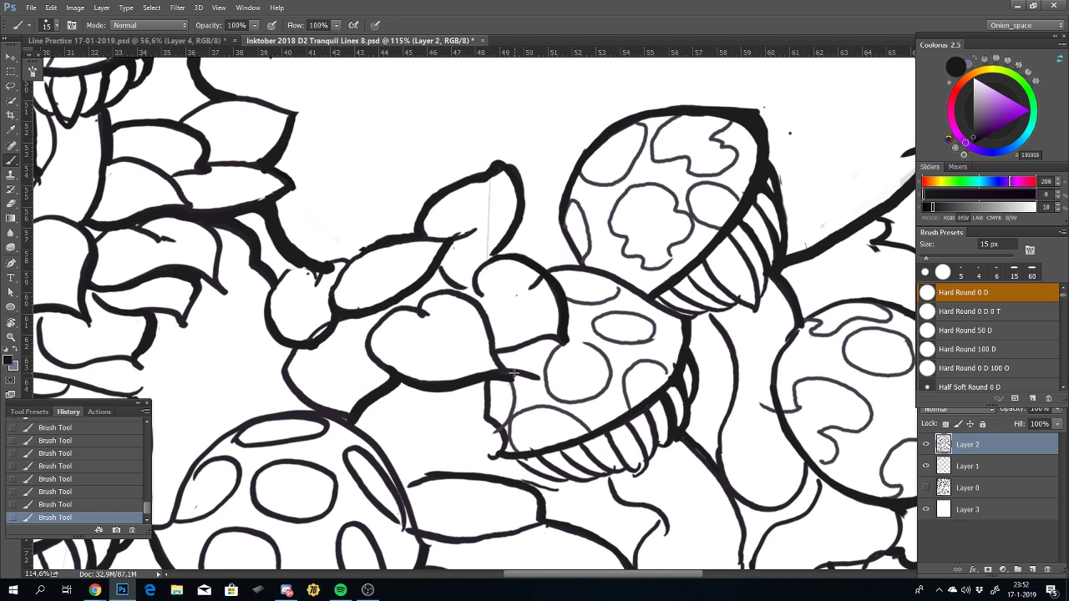
key(ctrl+z)
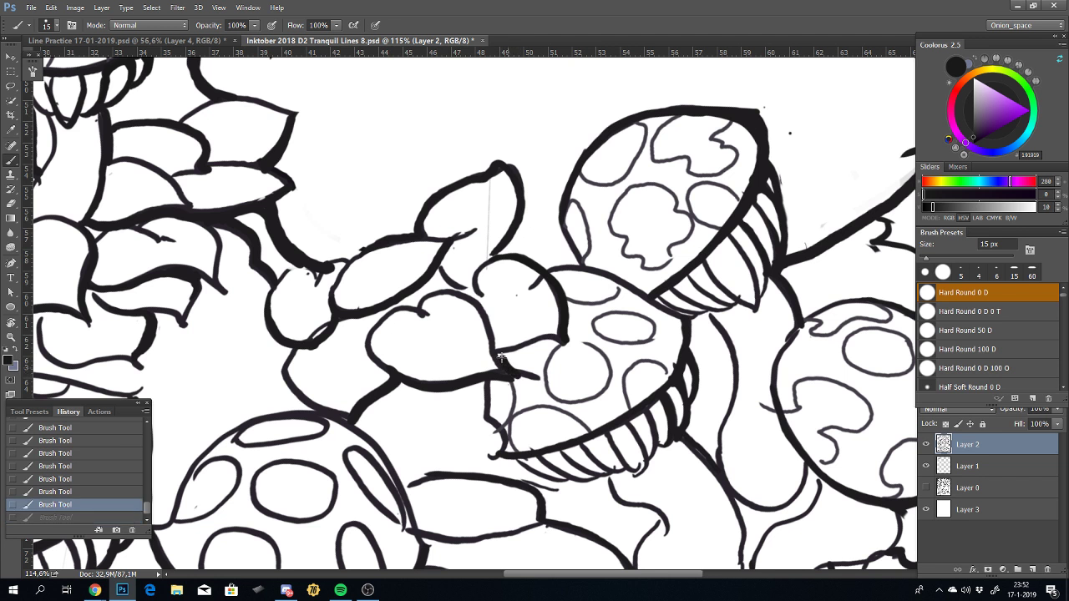
drag(511, 367, 466, 298)
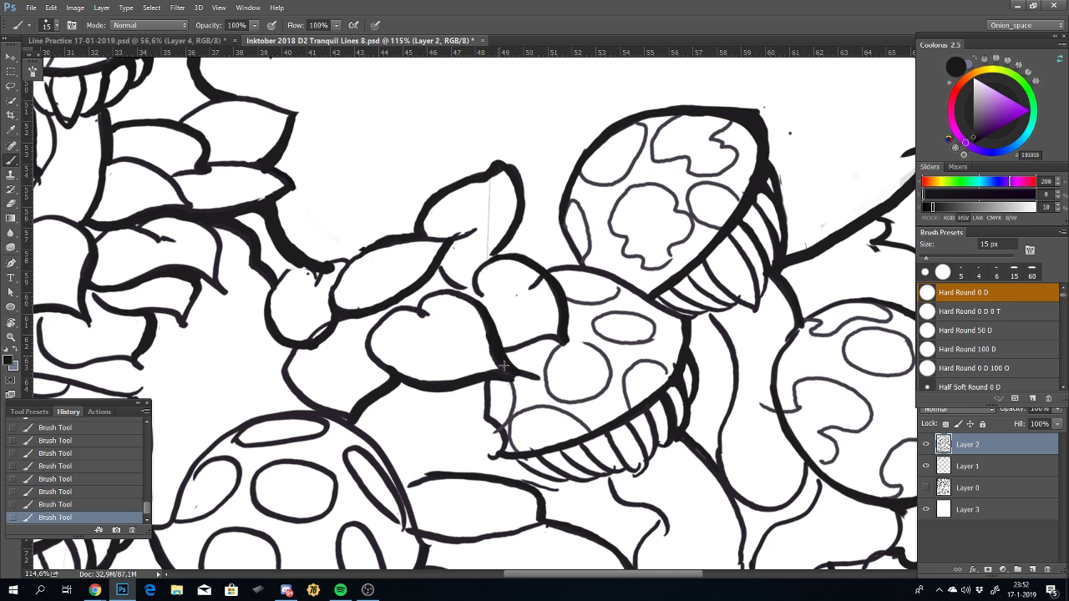
key(ctrl+z)
drag(490, 345, 484, 319)
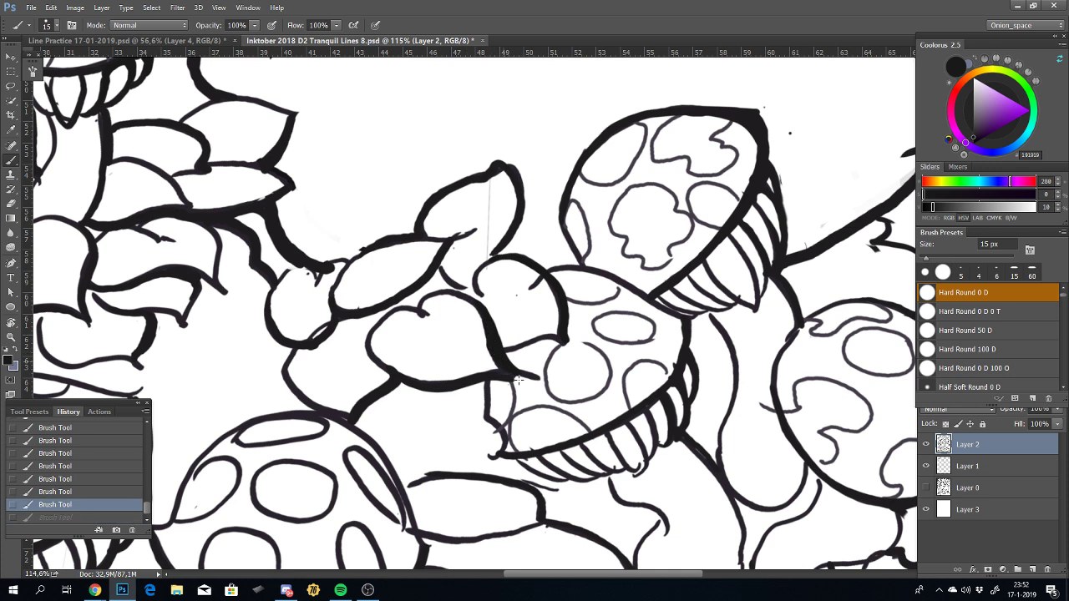
Step: Erase a small stray mark on the mushroom cap with a smaller eraser
scroll(543, 351, down, 5)
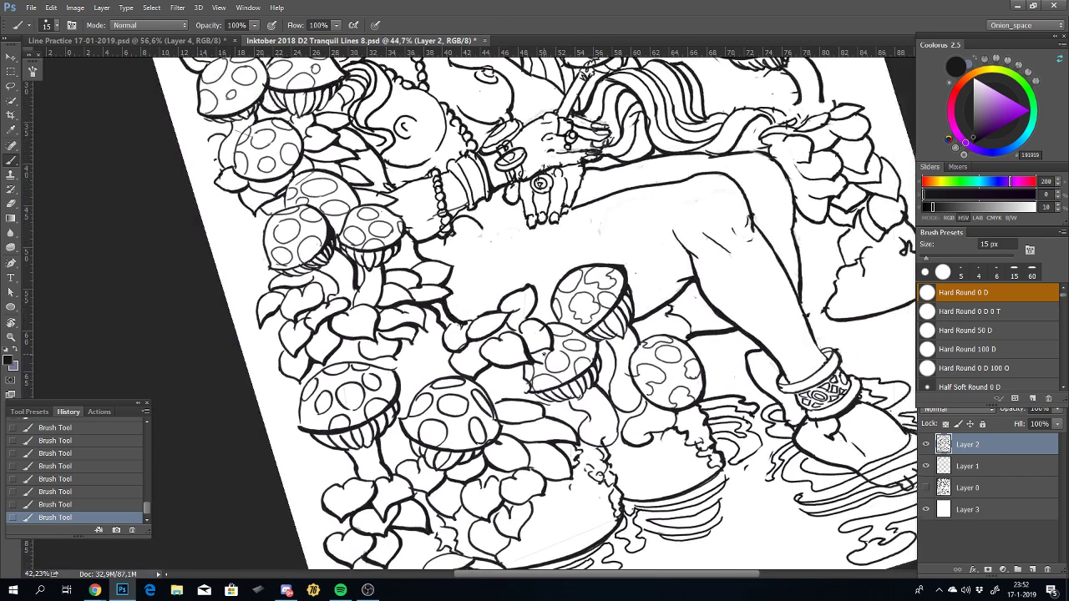
scroll(544, 355, down, 2)
scroll(568, 435, up, 6)
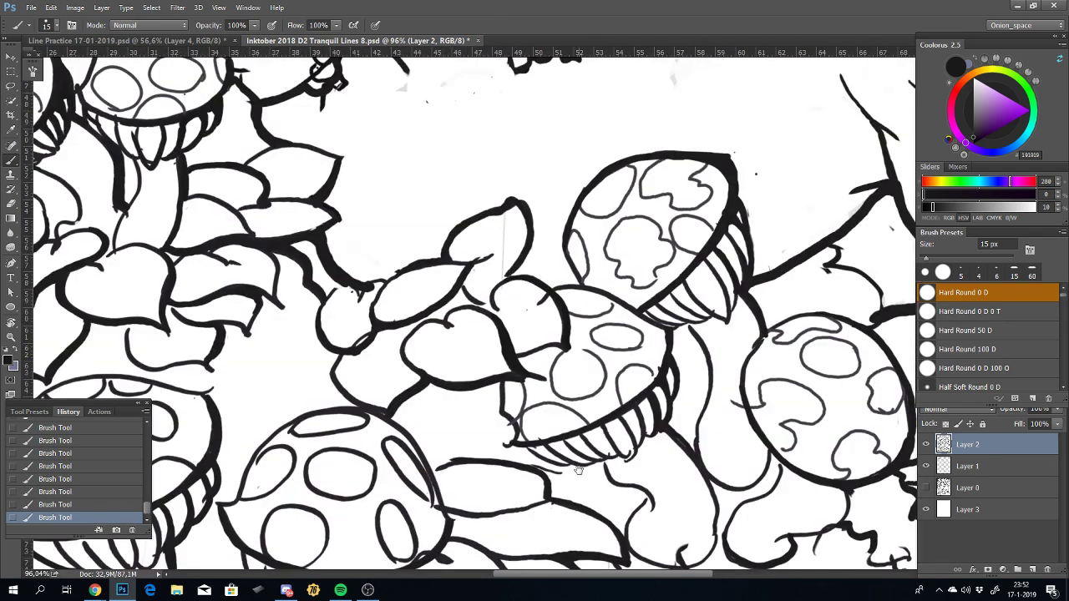
drag(578, 470, 557, 260)
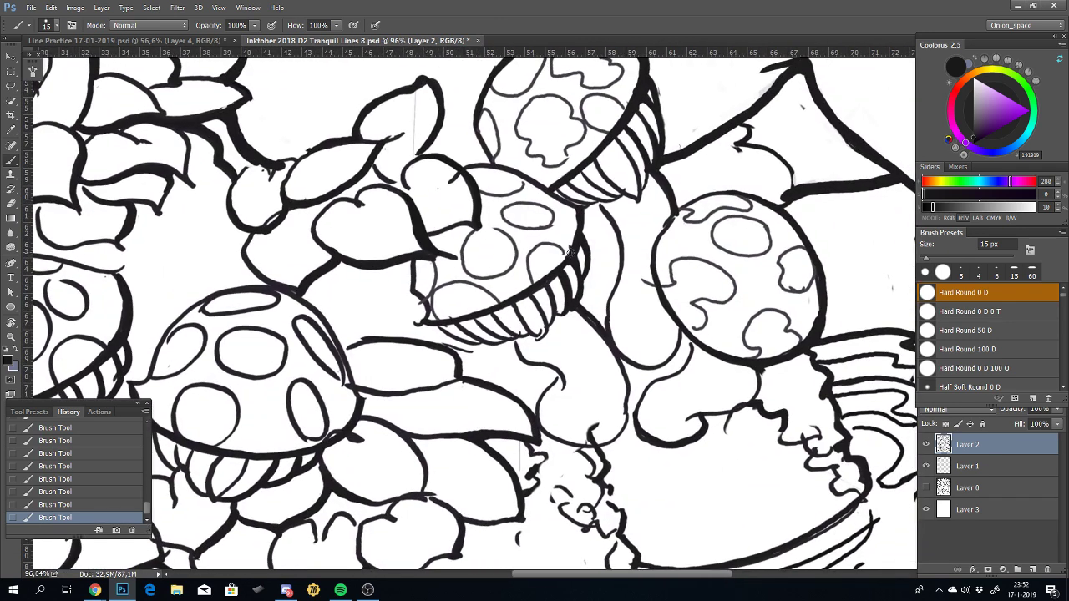
key(e)
key(bracketleft)
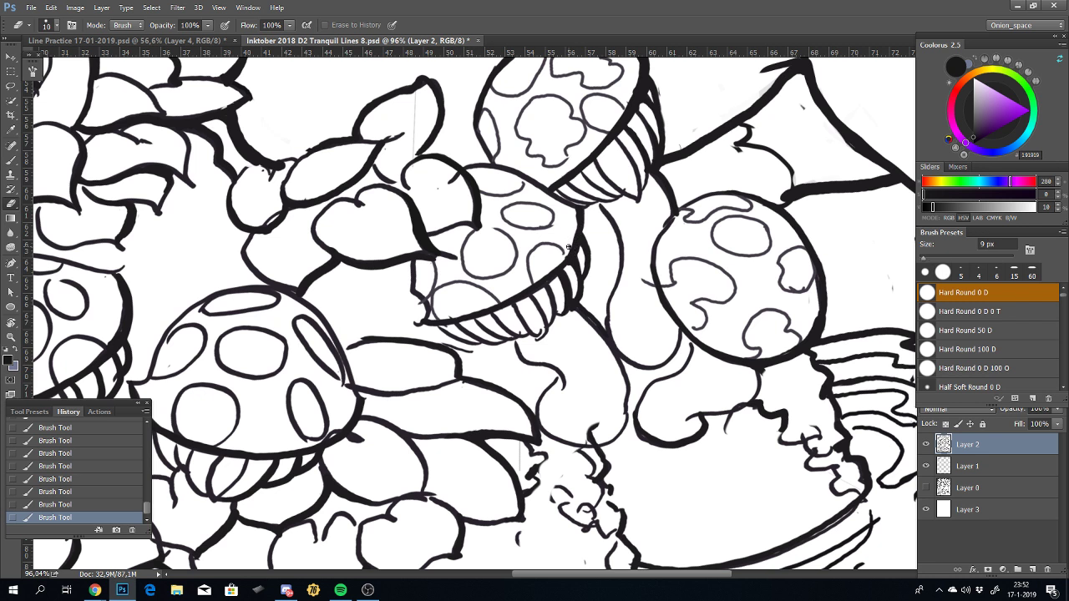
drag(571, 244, 553, 276)
Step: Save and close the Line Practice document
key(b)
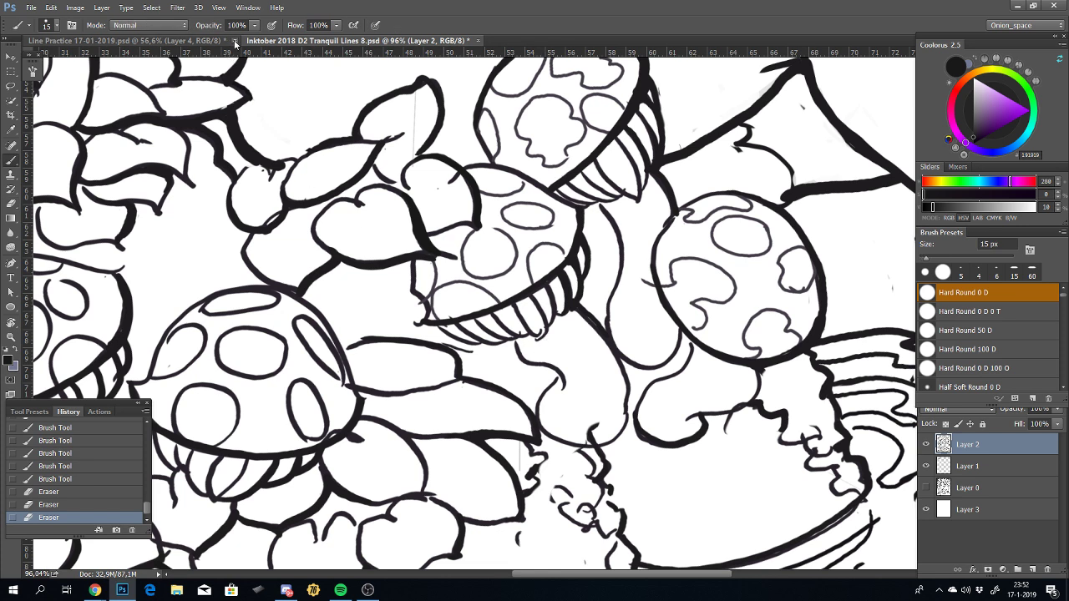
click(235, 41)
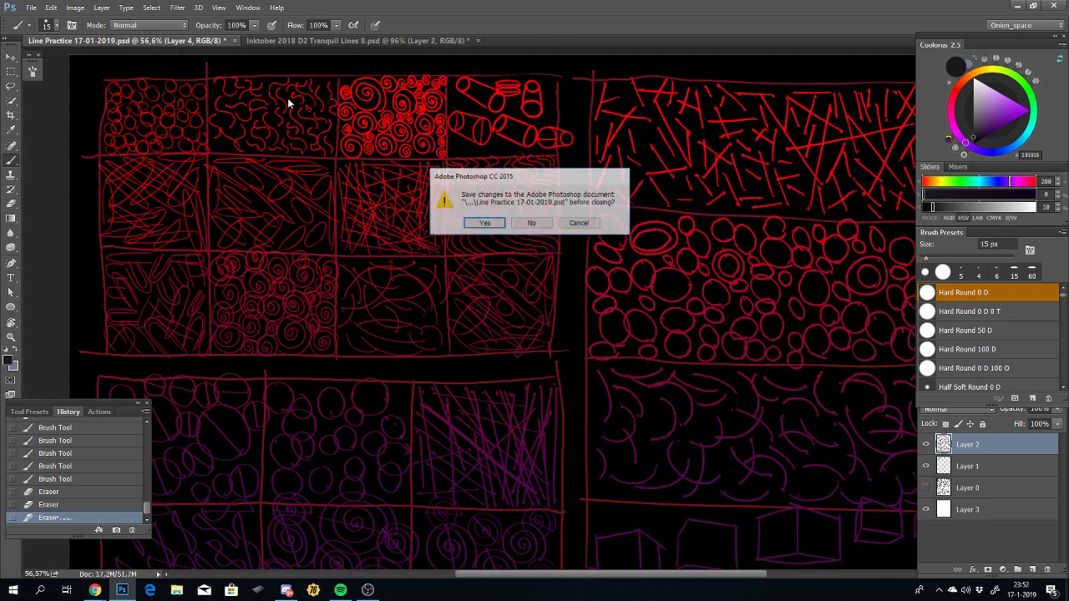
click(485, 224)
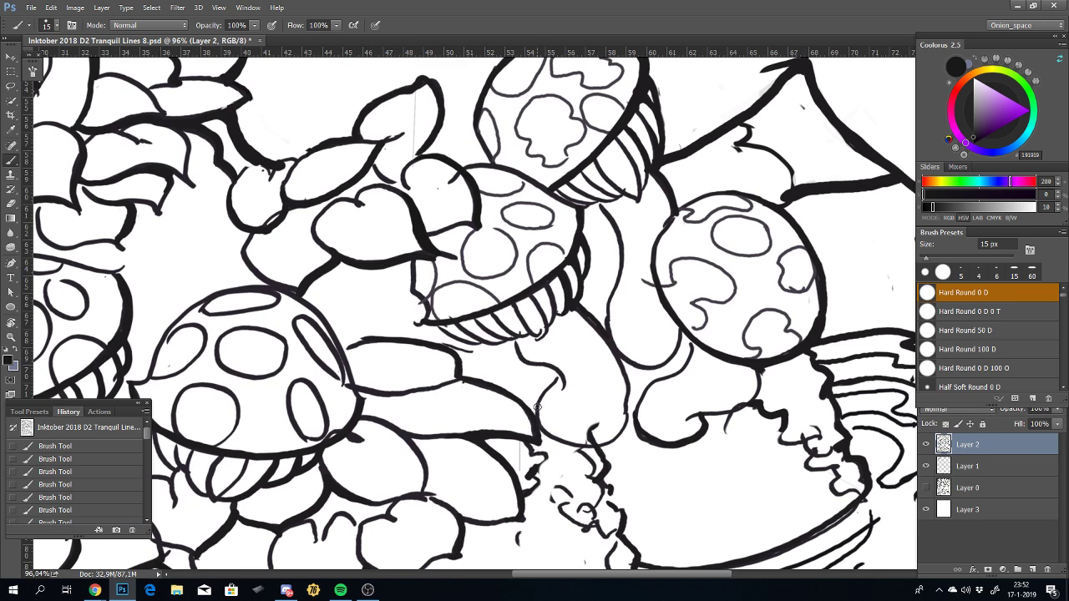
Step: Pan toward the pond-side mushrooms and test a stroke near the mushroom stem
mouse_move(537, 407)
mouse_down()
mouse_move(387, 320)
mouse_move(378, 295)
mouse_up()
mouse_move(606, 306)
mouse_down()
mouse_move(581, 331)
mouse_move(576, 374)
mouse_move(478, 403)
mouse_up()
key(ctrl+z)
key(ctrl+z)
scroll(478, 384, down, 1)
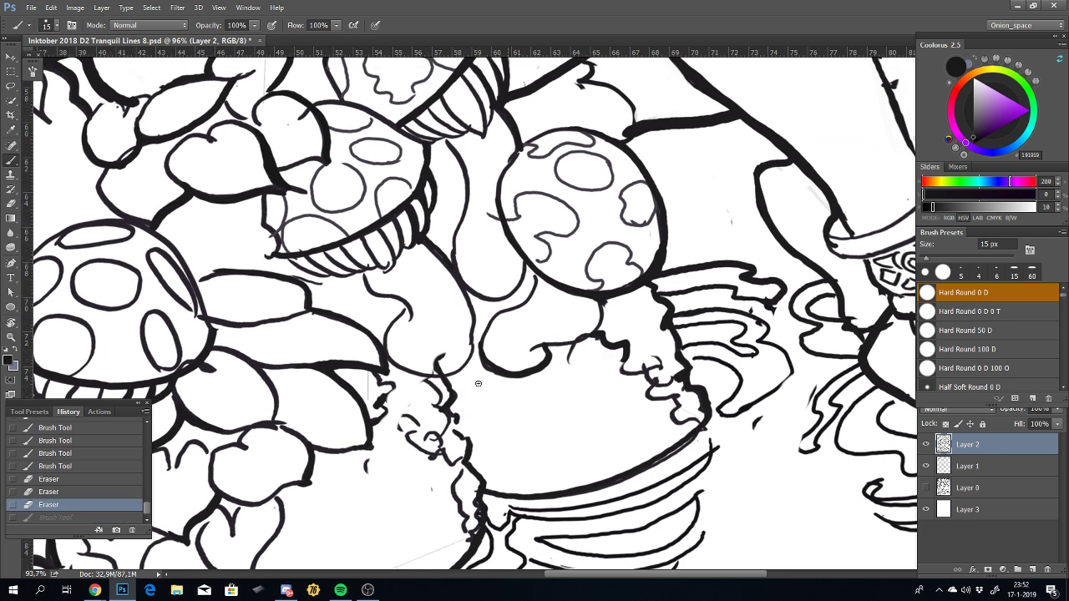
scroll(477, 383, down, 3)
scroll(501, 386, up, 3)
scroll(503, 346, up, 2)
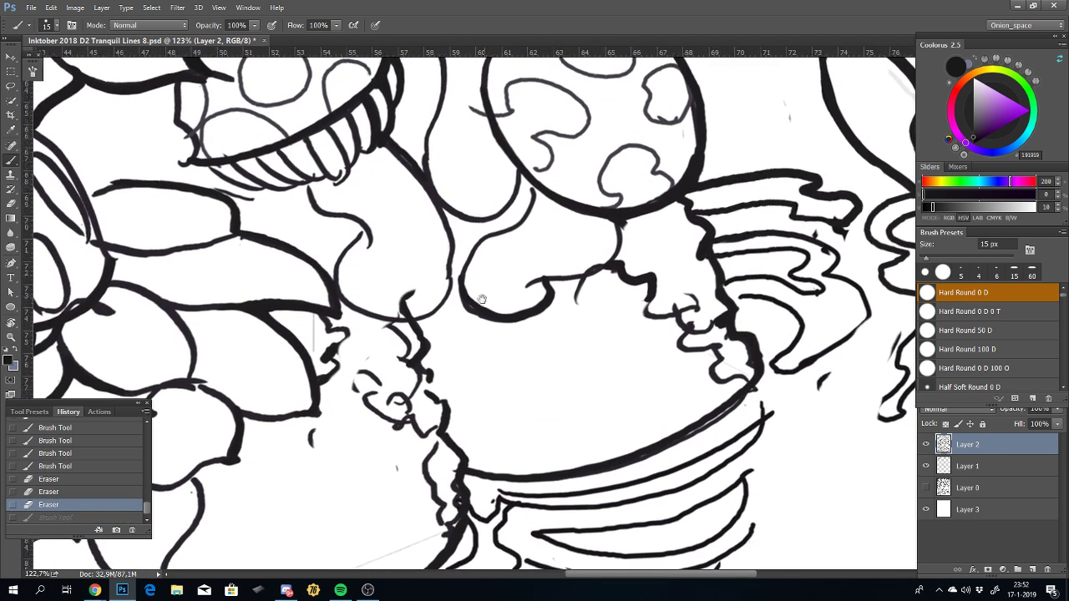
scroll(482, 299, down, 1)
scroll(481, 318, down, 1)
scroll(480, 329, down, 1)
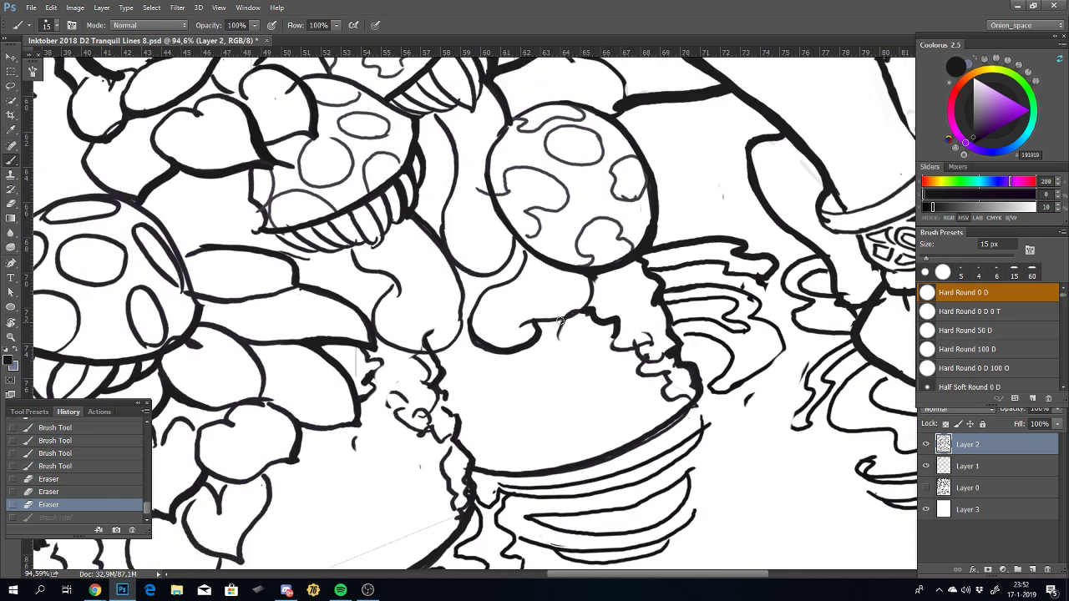
Step: Ink a line running down-left from beneath the mushroom cap, retrying until clean
mouse_move(591, 274)
mouse_down()
mouse_move(592, 311)
mouse_move(573, 321)
mouse_up()
key(ctrl+z)
mouse_move(590, 271)
mouse_down()
mouse_move(583, 312)
mouse_move(541, 336)
mouse_up()
key(ctrl+z)
drag(591, 277, 534, 331)
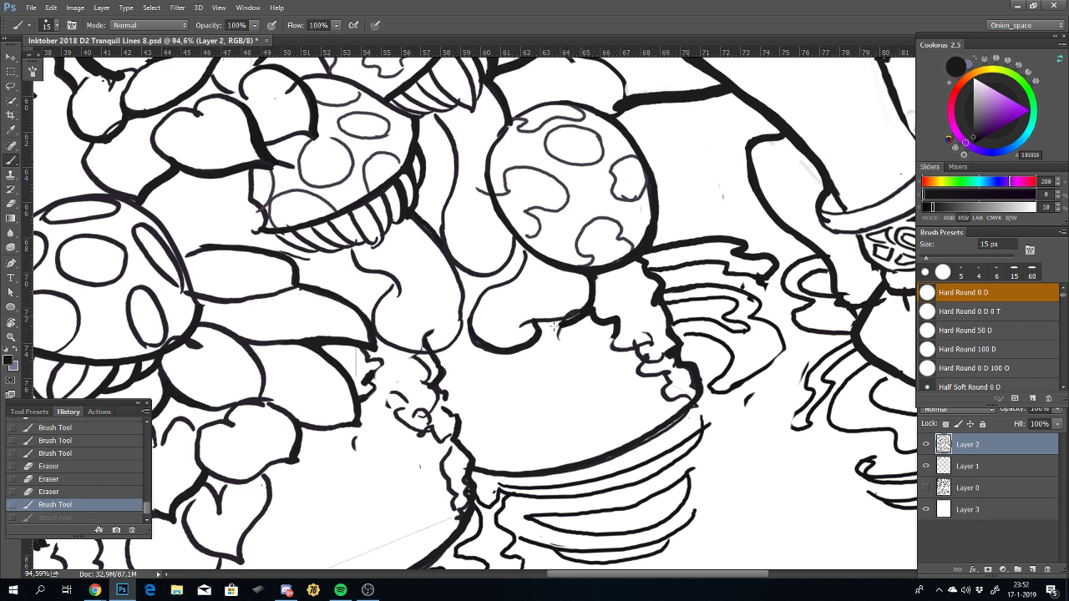
key(ctrl+z)
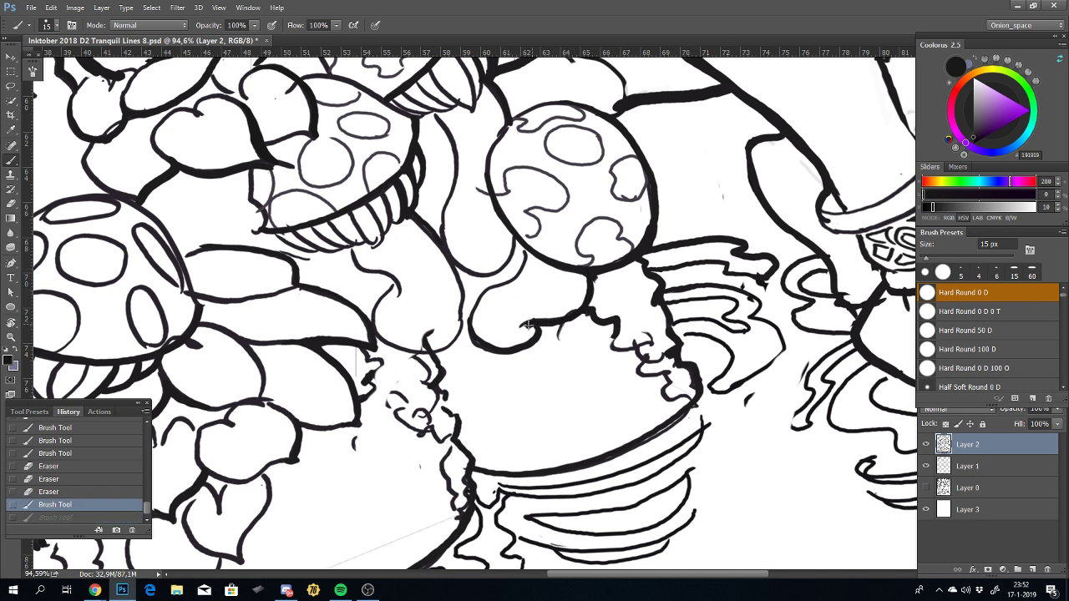
drag(589, 288, 526, 327)
key(ctrl+z)
drag(592, 275, 536, 323)
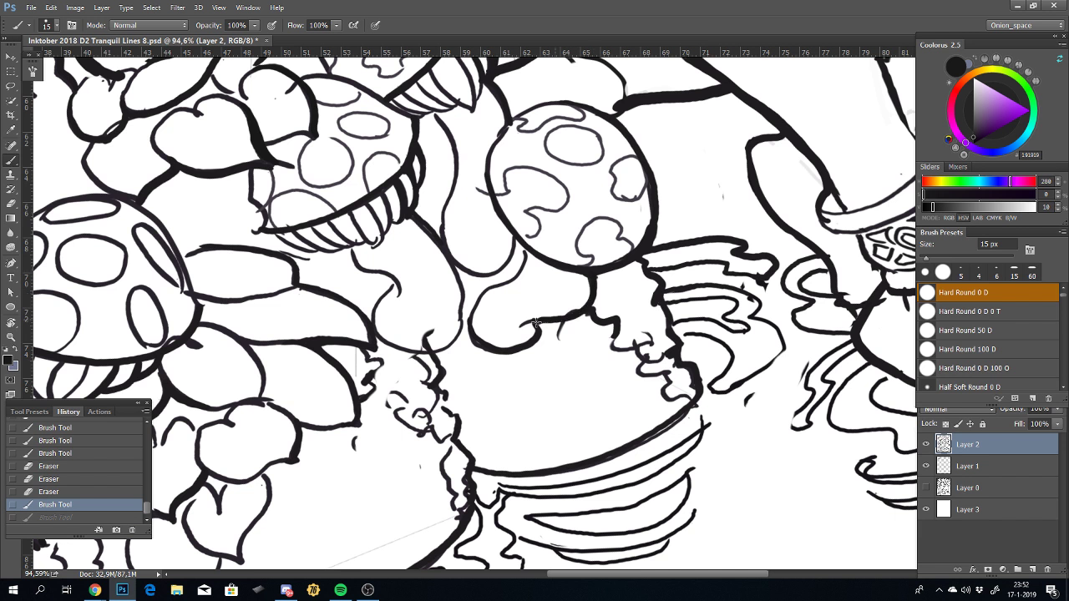
key(ctrl+z)
mouse_move(593, 267)
mouse_down()
mouse_move(558, 320)
mouse_move(528, 341)
mouse_up()
Step: Try strokes along the puddle-side leaf edge, undoing each unsatisfying attempt
scroll(495, 352, down, 5)
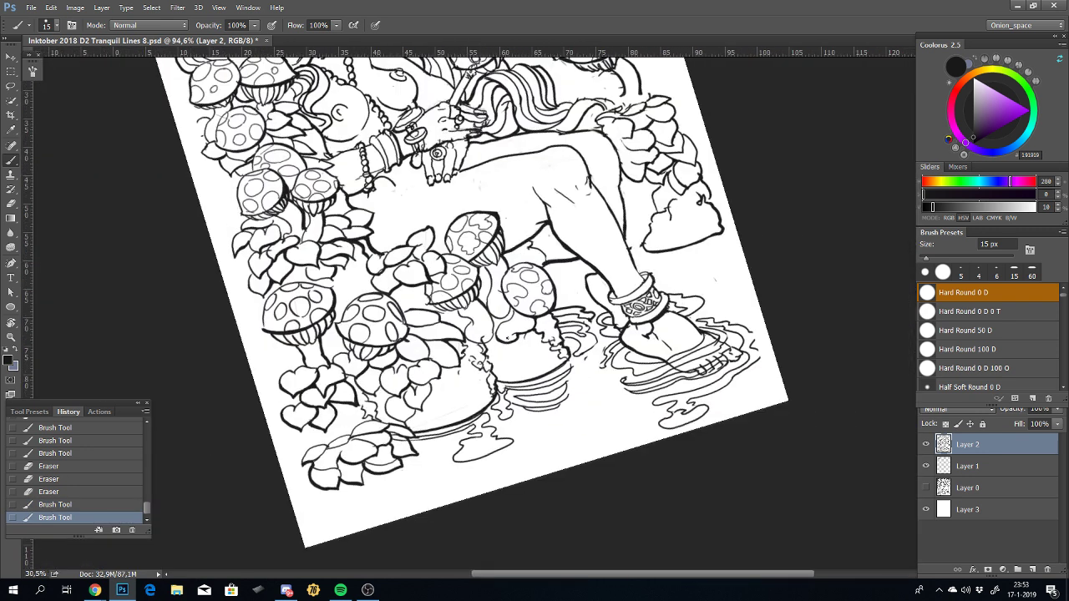
scroll(398, 411, up, 2)
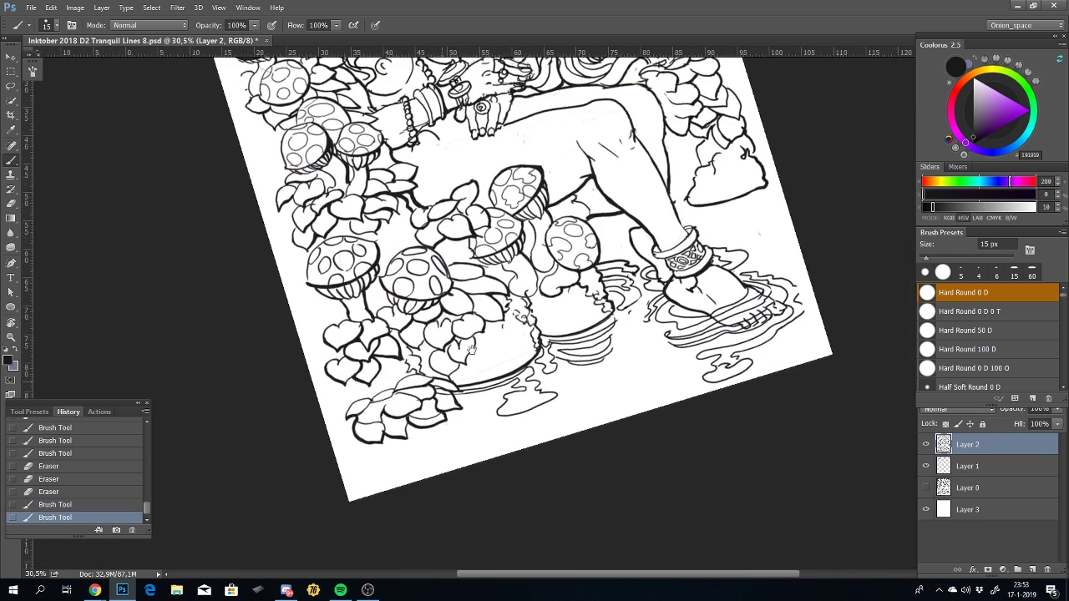
scroll(535, 320, up, 3)
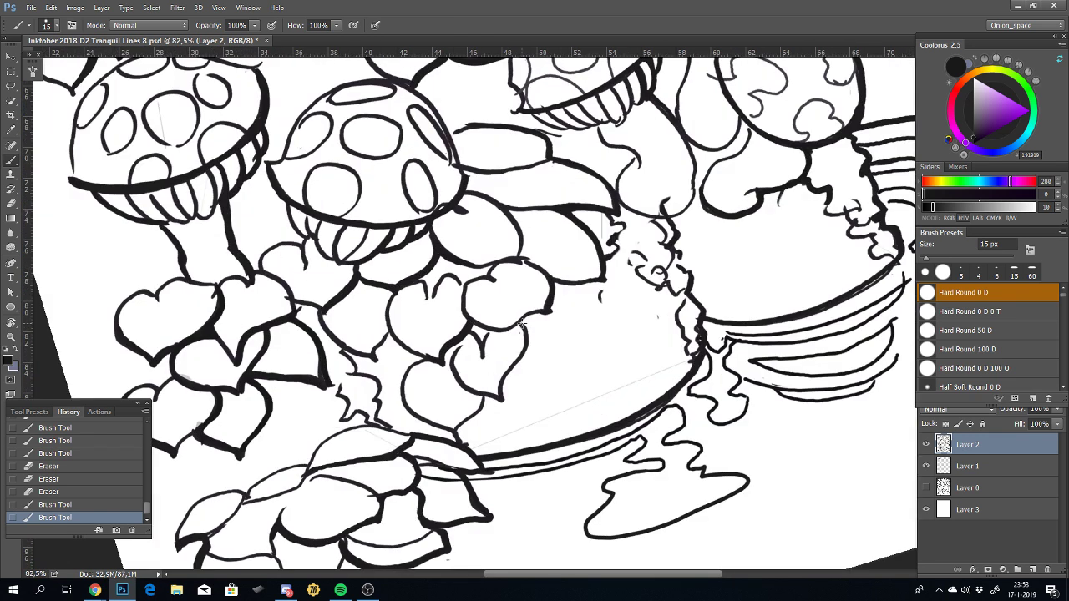
click(528, 342)
key(ctrl+z)
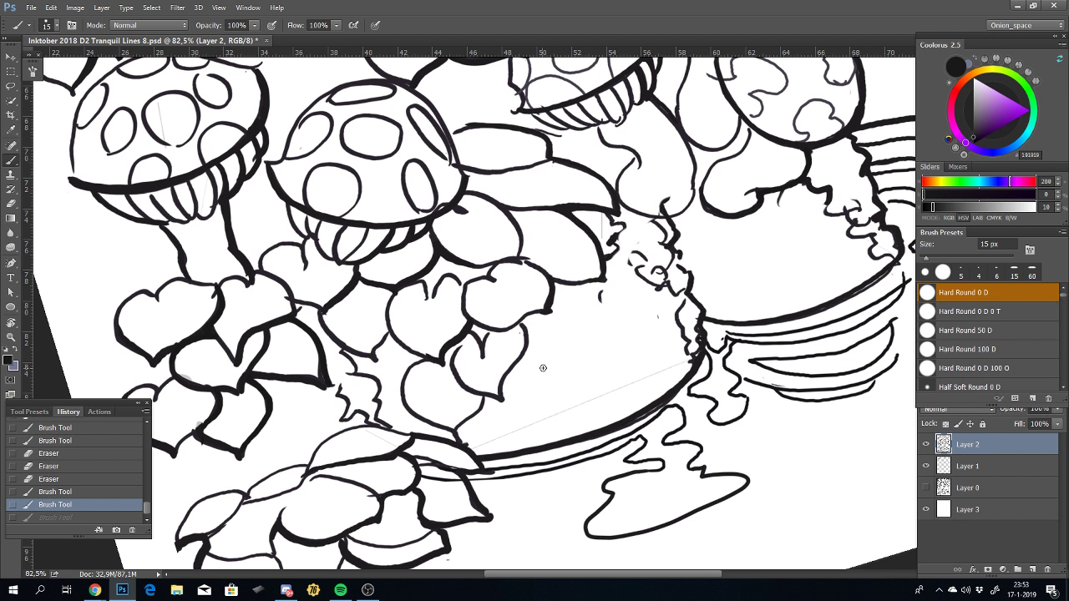
drag(573, 348, 535, 357)
key(ctrl+z)
drag(599, 333, 533, 377)
key(ctrl+z)
drag(598, 333, 543, 370)
key(ctrl+z)
key(ctrl+z)
mouse_move(598, 326)
mouse_down()
mouse_move(555, 352)
mouse_move(488, 349)
mouse_up()
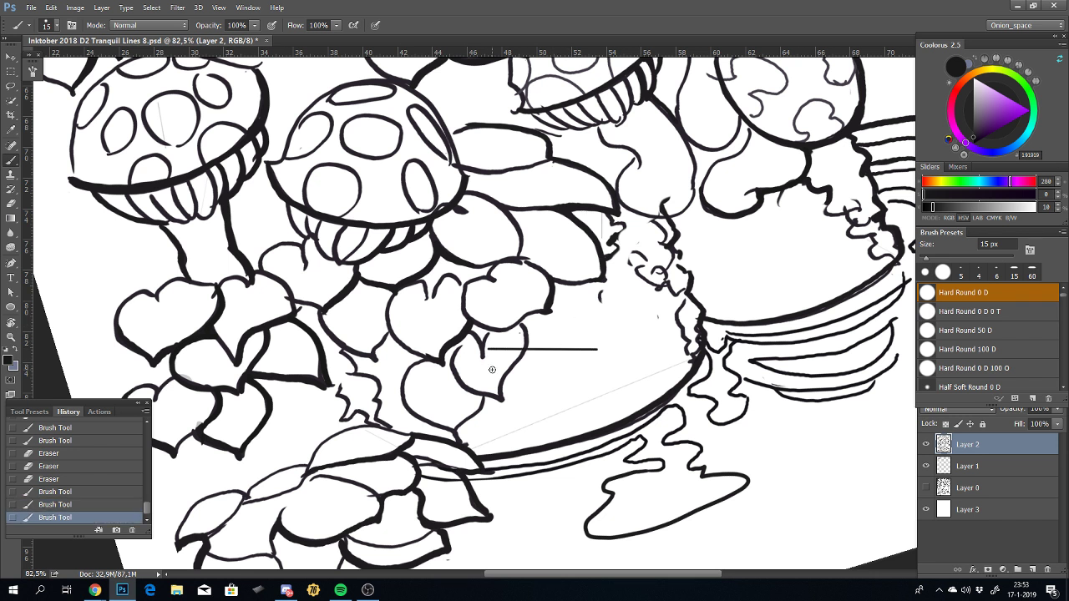
key(ctrl+z)
drag(557, 340, 625, 343)
Step: Ink a line down the leaf edge and join the broken lines near the puddle
key(ctrl+z)
click(524, 324)
mouse_move(528, 332)
mouse_down()
mouse_move(507, 382)
mouse_move(508, 416)
mouse_up()
key(ctrl+z)
mouse_move(521, 323)
mouse_down()
mouse_move(528, 348)
mouse_move(505, 395)
mouse_up()
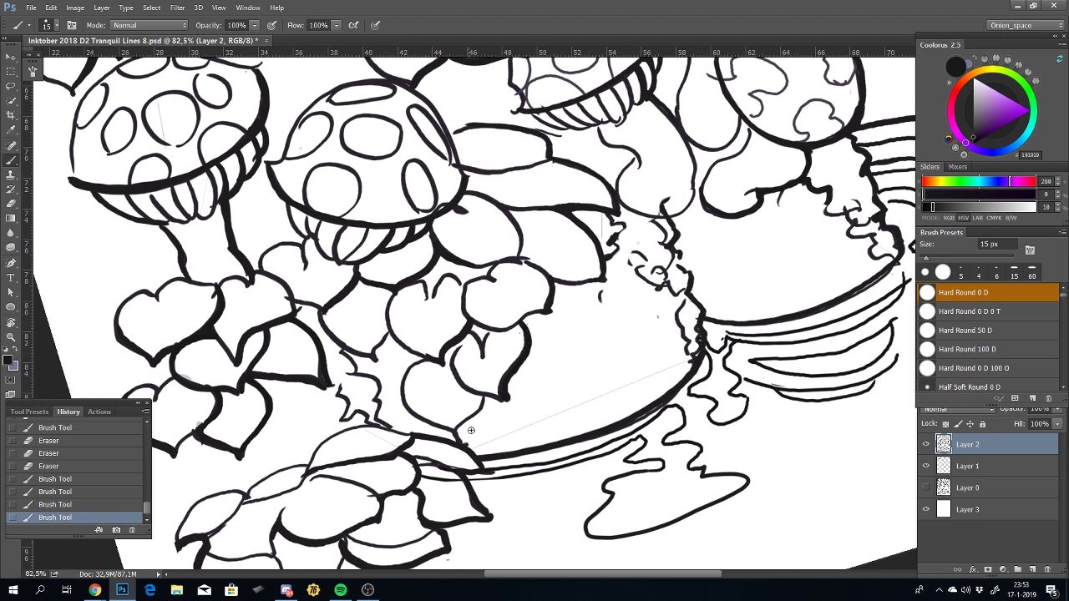
click(483, 399)
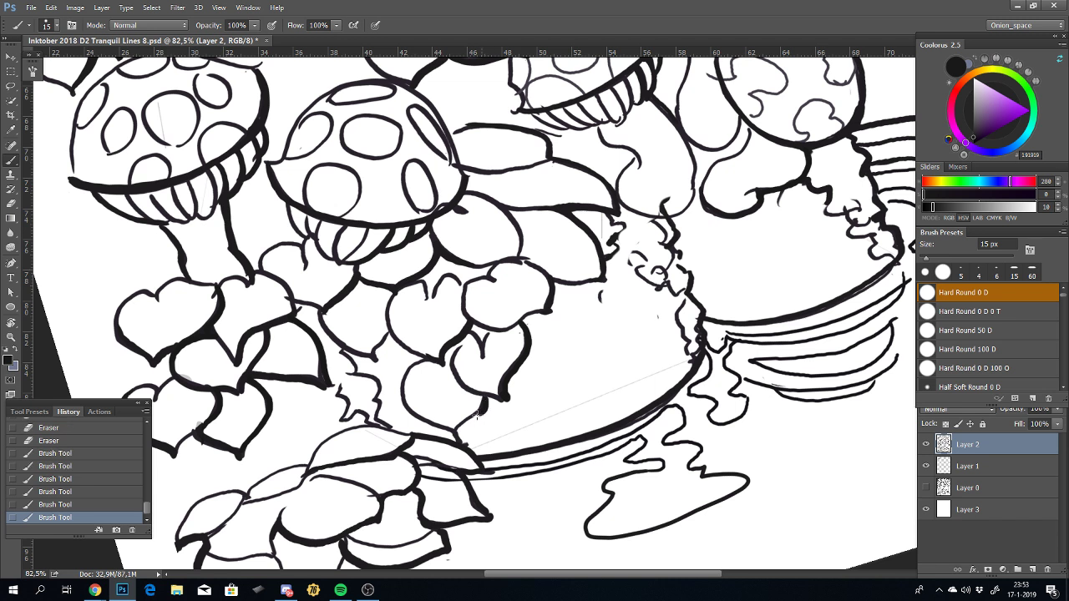
drag(458, 433, 469, 438)
scroll(376, 380, down, 3)
scroll(376, 380, down, 2)
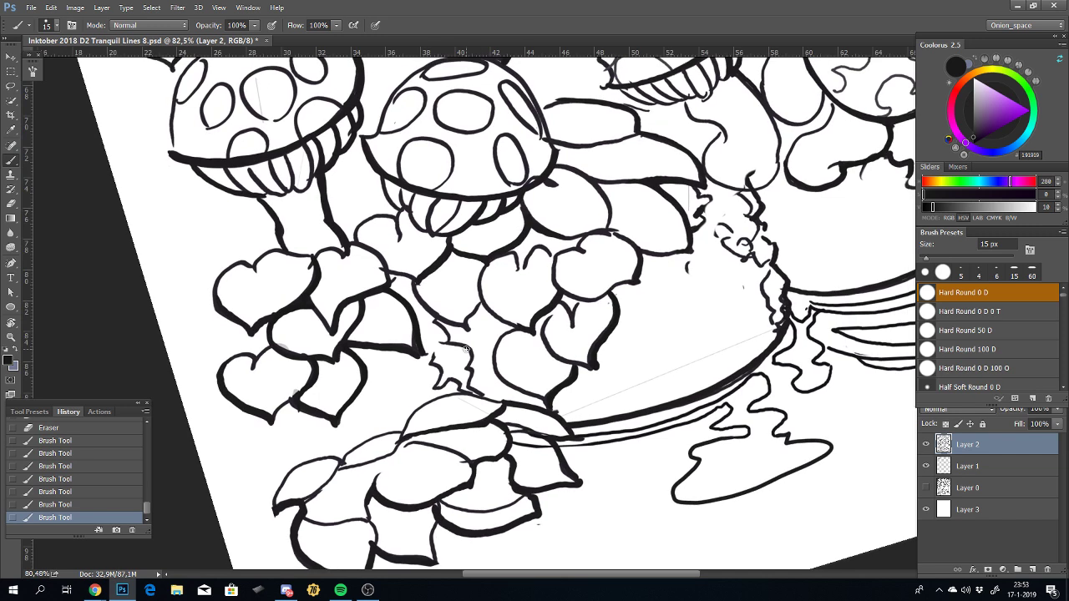
scroll(376, 380, down, 2)
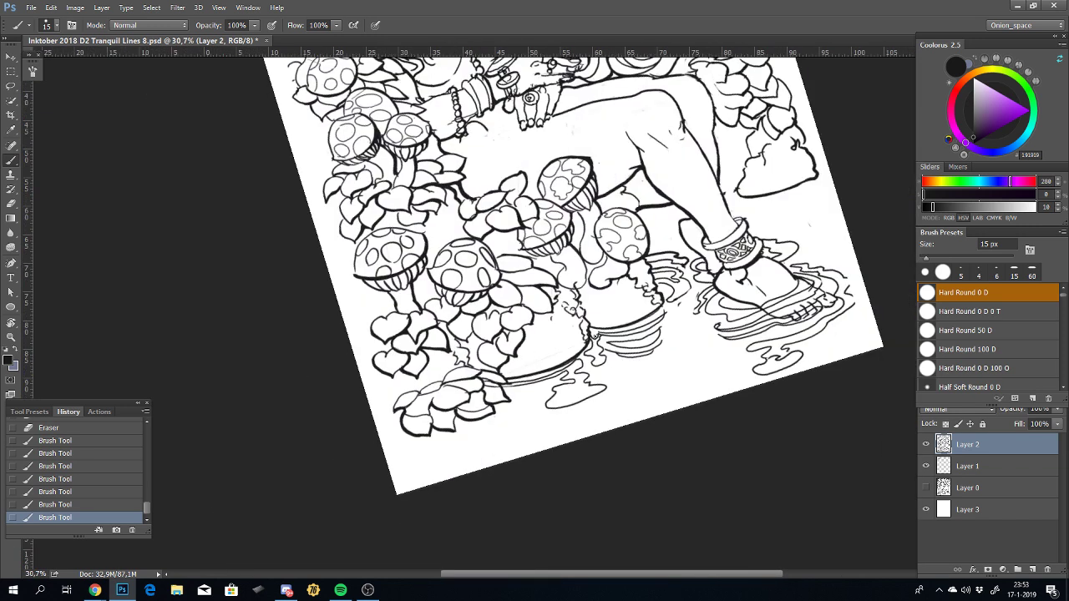
scroll(595, 337, up, 2)
scroll(595, 337, up, 4)
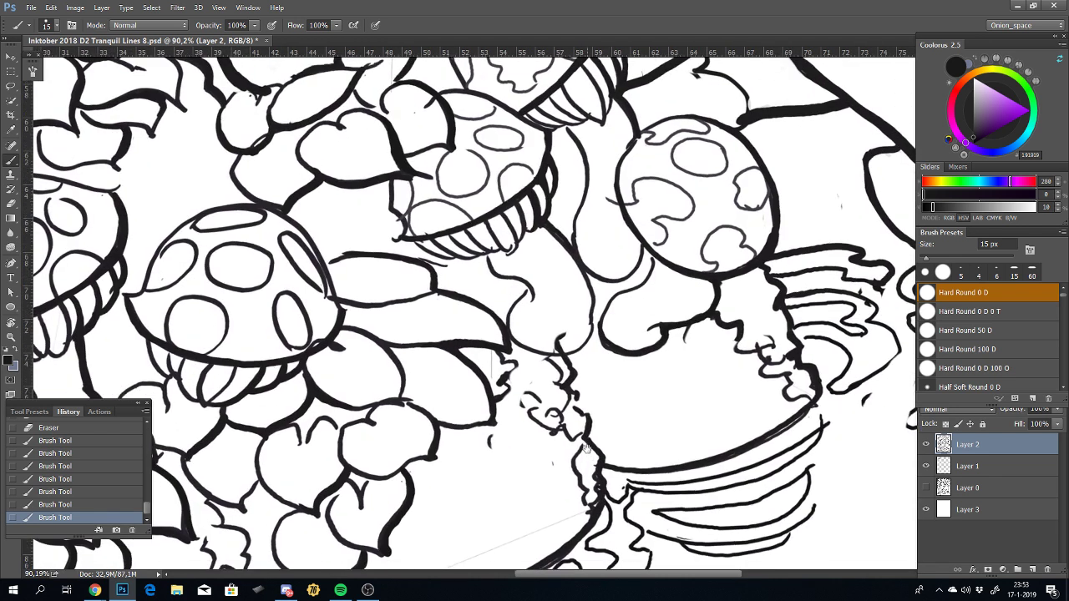
Step: Erase the stray bits of line art with the 9 px eraser
key(e)
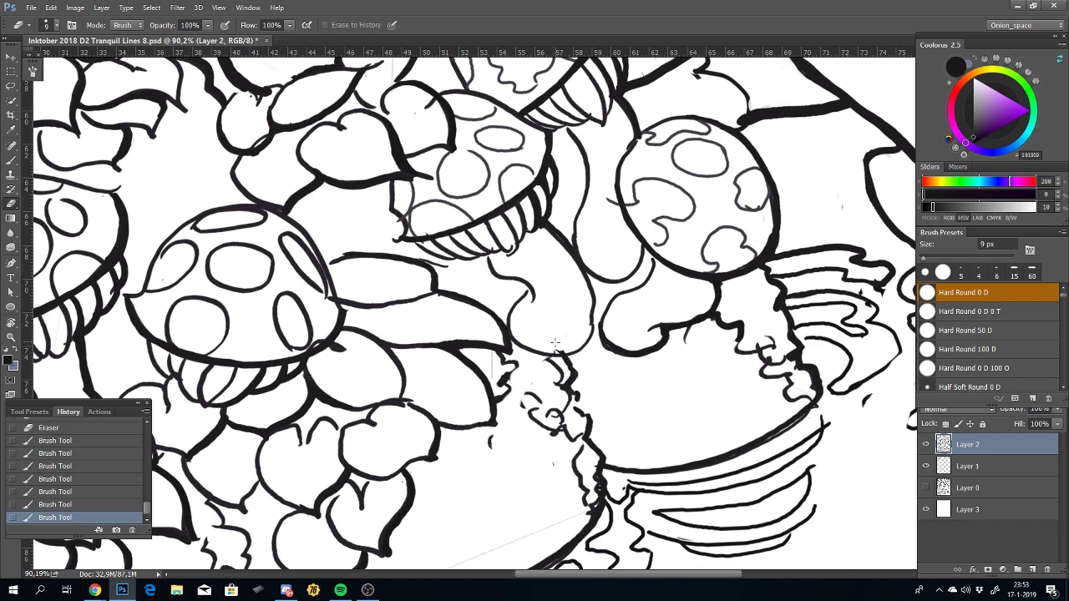
drag(537, 327, 566, 390)
mouse_move(571, 373)
mouse_down()
mouse_move(584, 406)
mouse_move(588, 364)
mouse_up()
Step: Ink a new edge line along the mushroom stem with the brush
key(b)
key(ctrl+z)
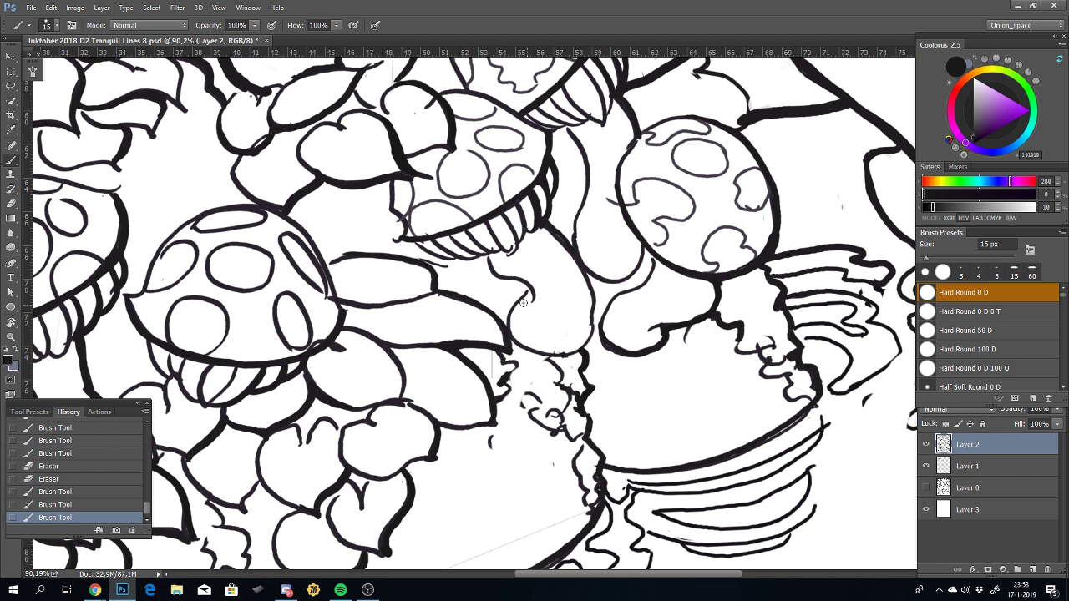
drag(517, 300, 491, 291)
key(ctrl+z)
key(ctrl+z)
drag(496, 289, 450, 261)
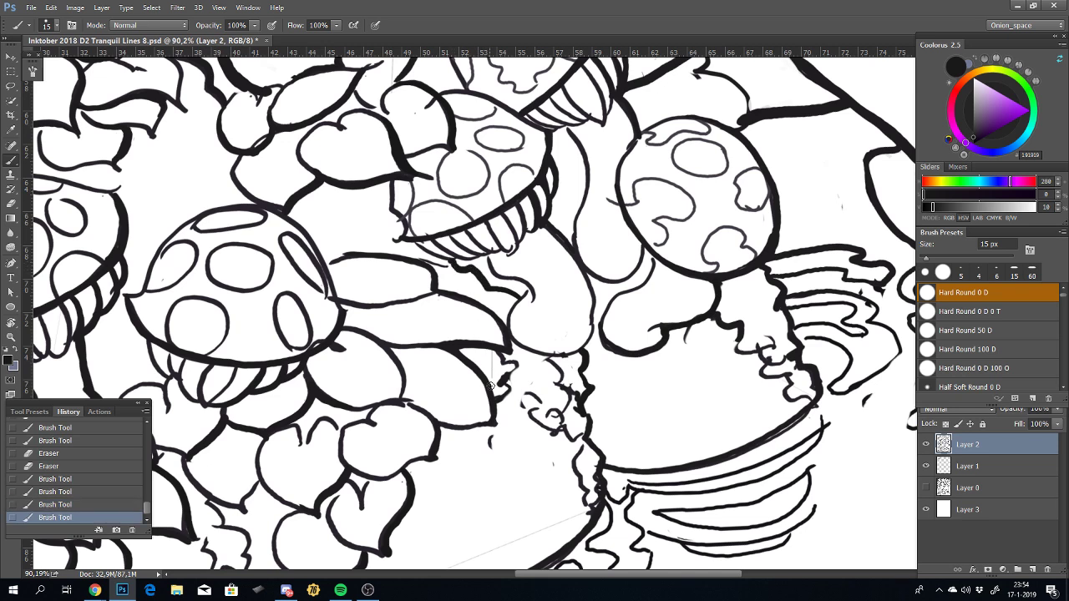
scroll(495, 402, down, 5)
drag(438, 414, 459, 396)
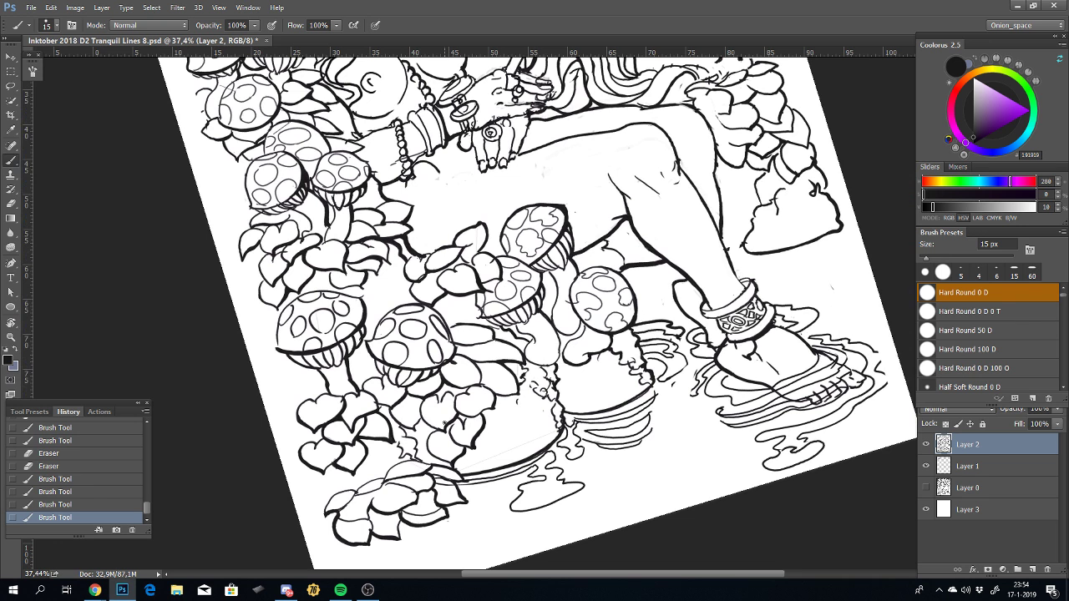
Step: Ink short lines along the mushroom stem, undoing the small failed strokes
scroll(607, 362, up, 3)
scroll(540, 302, up, 2)
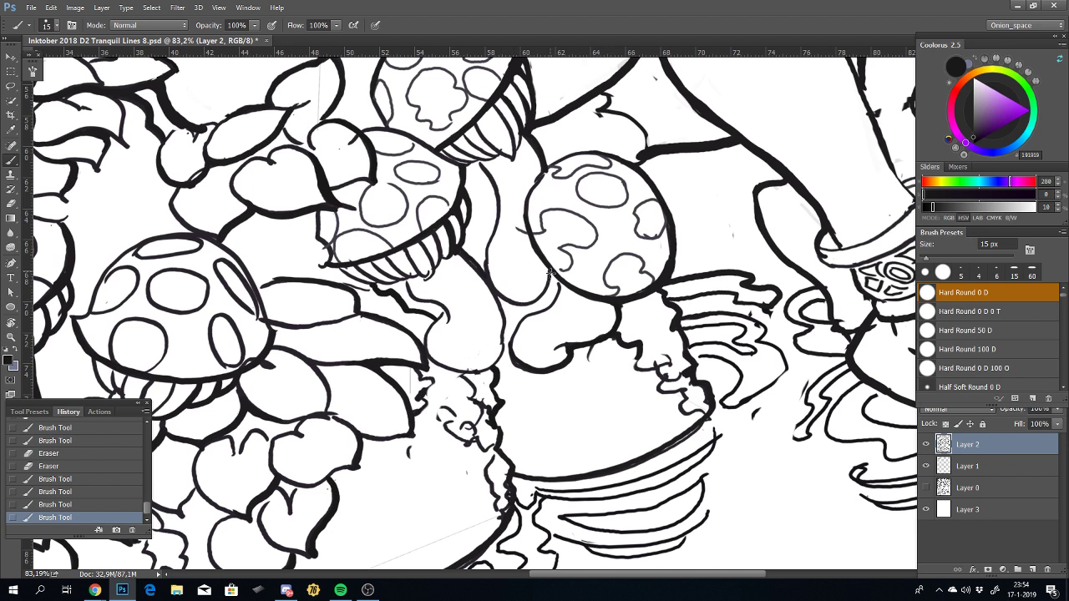
key(ctrl+z)
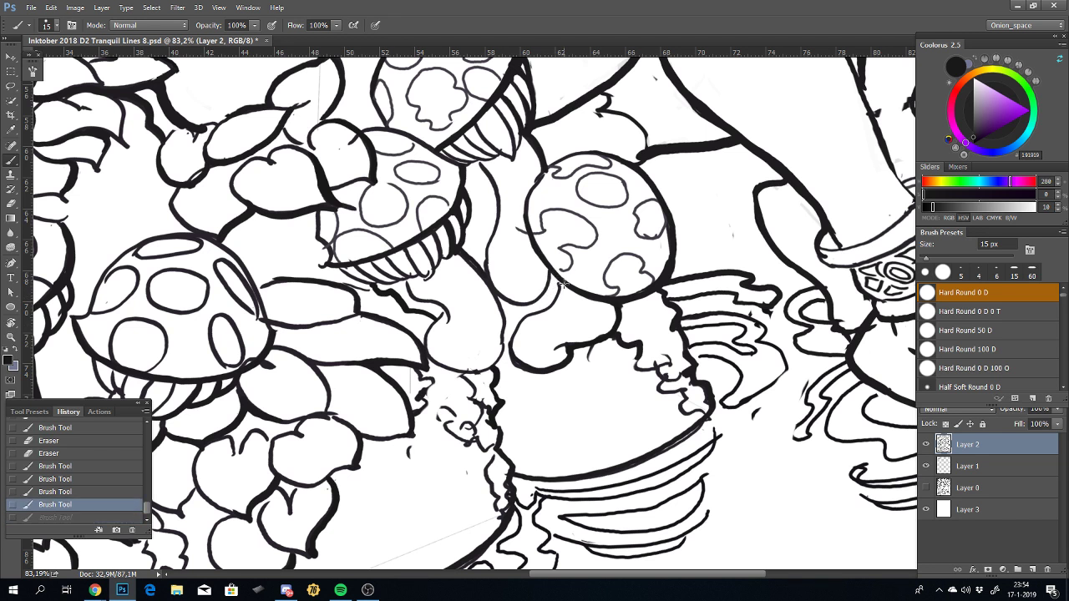
drag(551, 273, 534, 318)
drag(551, 274, 538, 358)
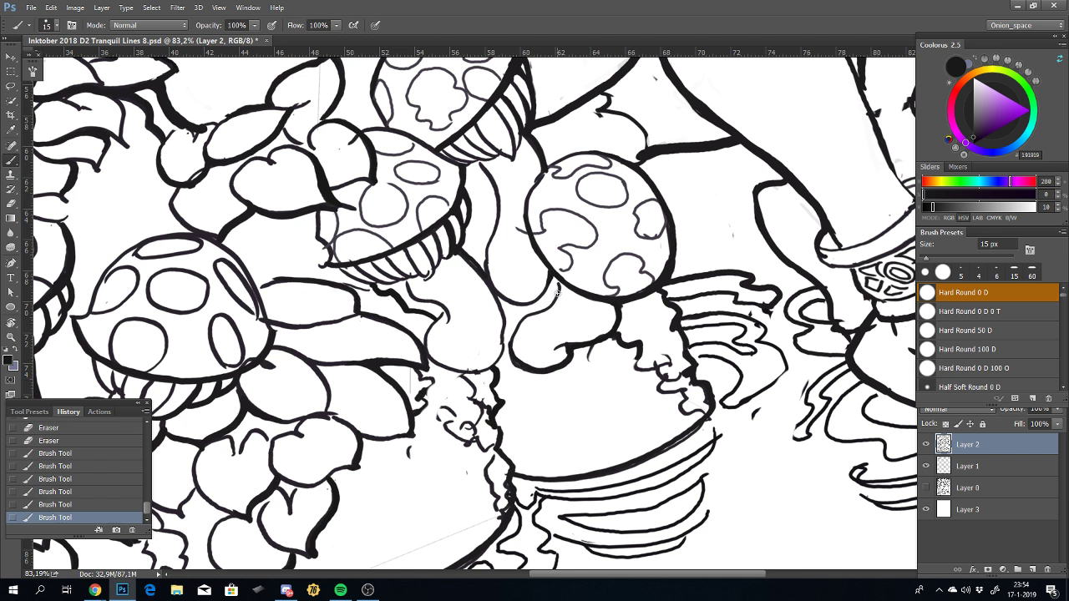
drag(547, 286, 552, 282)
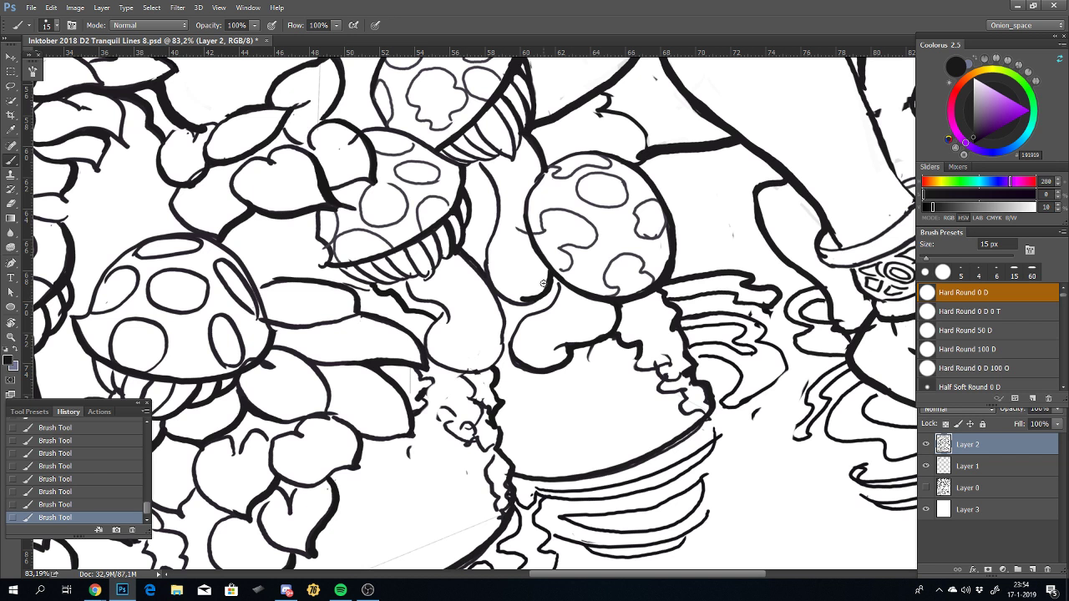
key(ctrl+z)
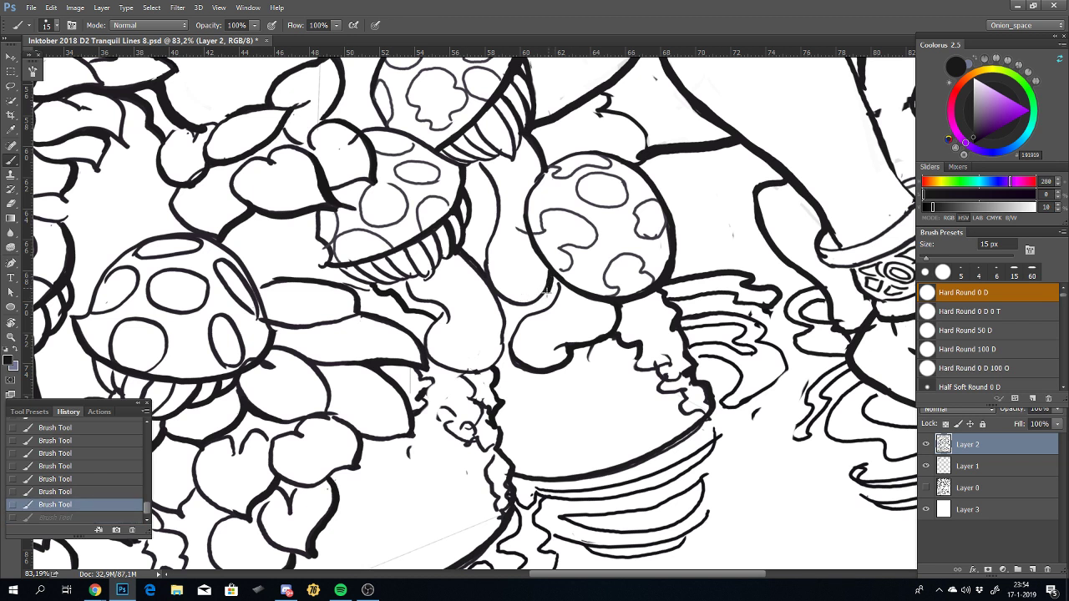
mouse_move(537, 303)
mouse_down()
mouse_move(495, 297)
mouse_move(525, 310)
mouse_move(506, 306)
mouse_move(549, 287)
mouse_move(505, 306)
mouse_move(470, 187)
mouse_move(500, 272)
mouse_up()
key(ctrl+z)
key(ctrl+z)
key(ctrl+z)
key(ctrl+z)
key(ctrl+z)
key(ctrl+z)
key(ctrl+z)
Step: Ink the curve between the mushroom cap and the blob, redrawing it once
key(r)
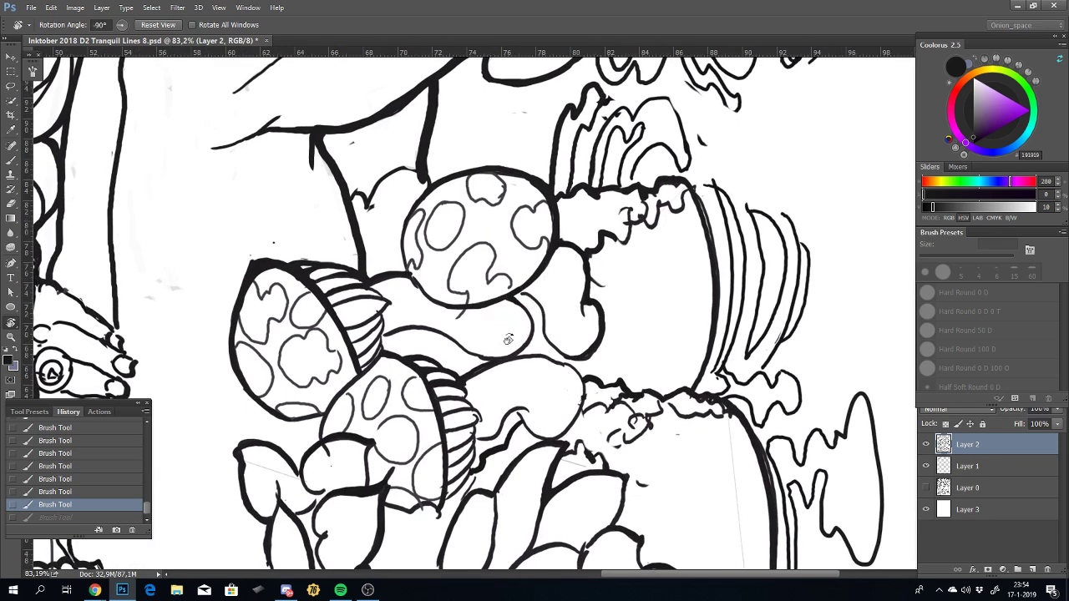
key(b)
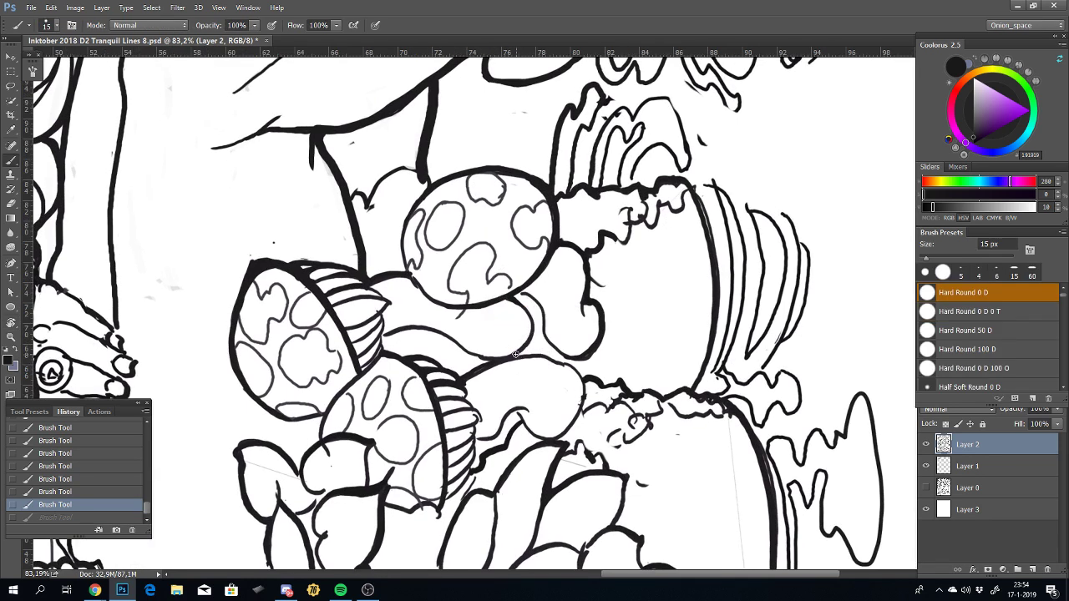
mouse_move(516, 354)
mouse_down()
mouse_move(532, 332)
mouse_move(521, 304)
mouse_up()
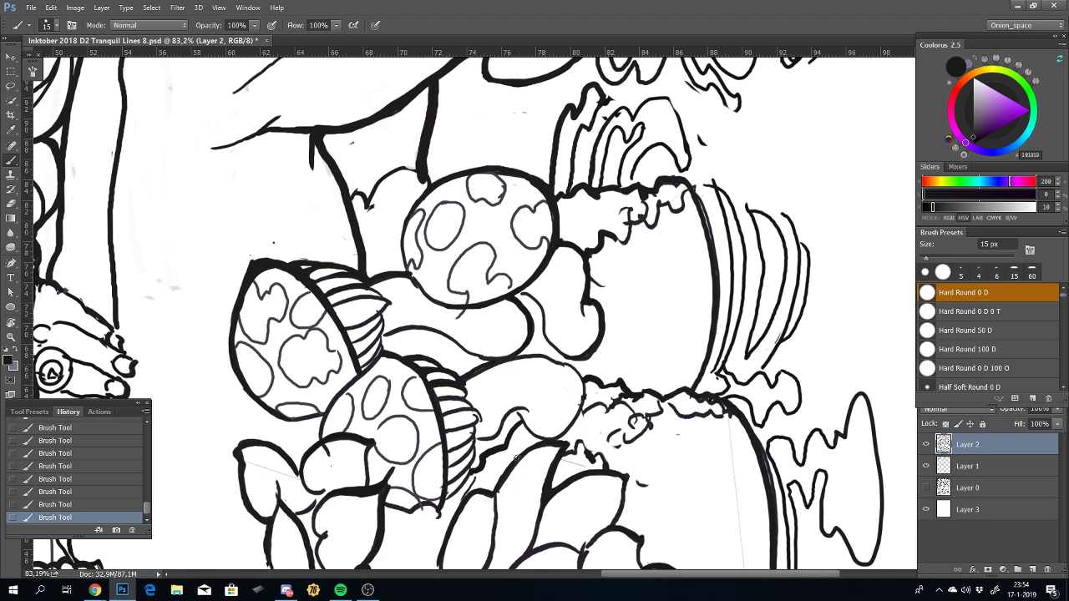
key(ctrl+z)
mouse_move(518, 350)
mouse_down()
mouse_move(534, 330)
mouse_move(513, 291)
mouse_up()
Step: Rotate the canvas to a comfortable angle and ink a line along the mushroom cap edge
key(r)
mouse_move(609, 344)
mouse_down()
mouse_move(537, 399)
mouse_move(501, 397)
mouse_up()
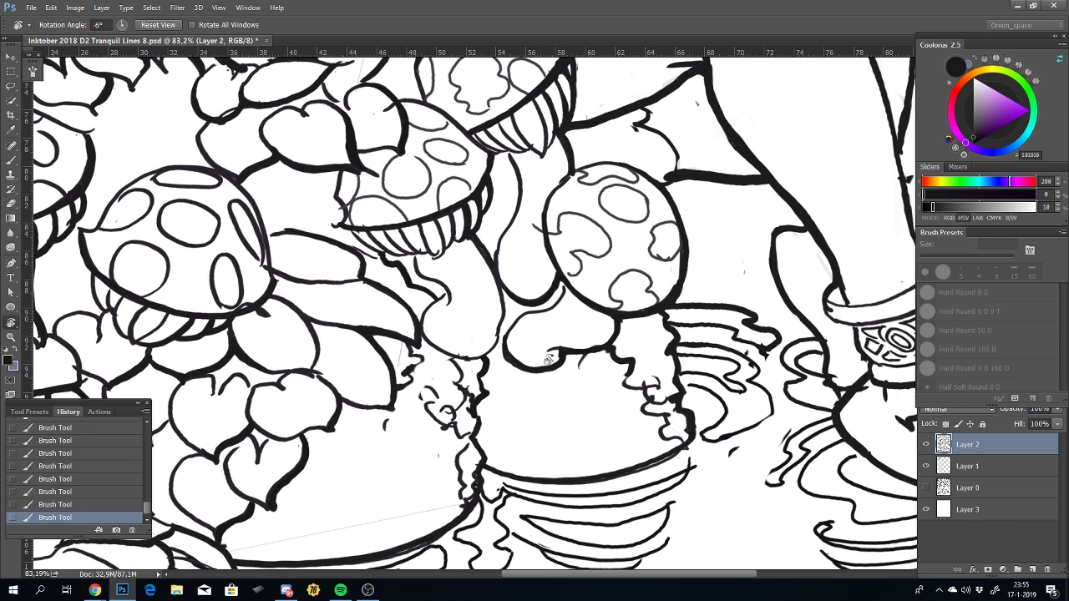
mouse_move(578, 322)
mouse_down()
mouse_move(550, 287)
mouse_move(515, 452)
mouse_up()
key(b)
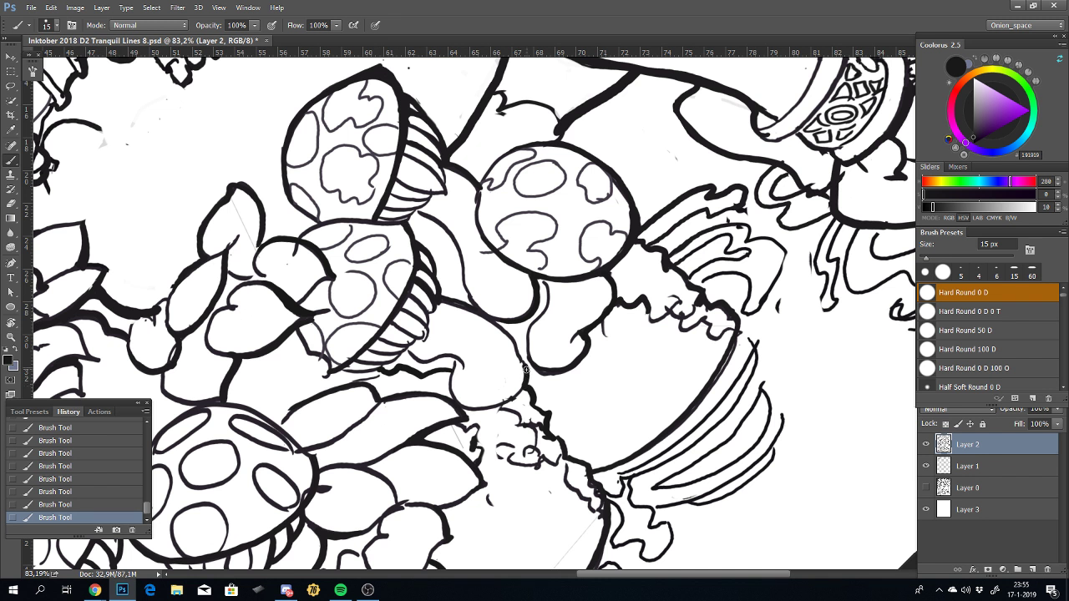
key(ctrl+z)
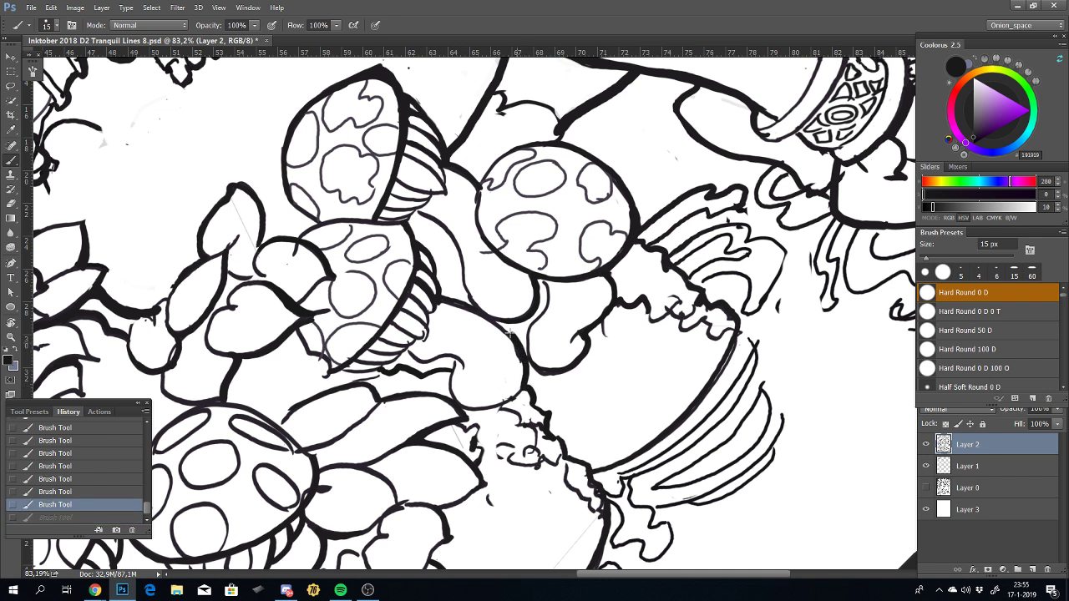
drag(510, 333, 436, 302)
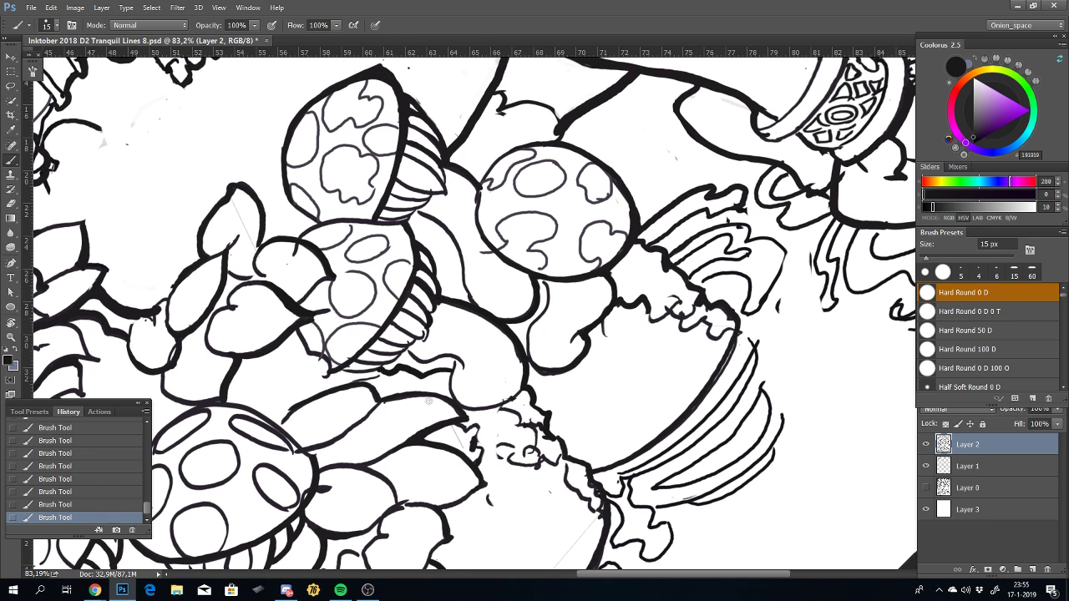
Step: Turn the canvas back upright and reset the view to fit the whole page
key(r)
drag(509, 369, 530, 408)
key(ctrl+0)
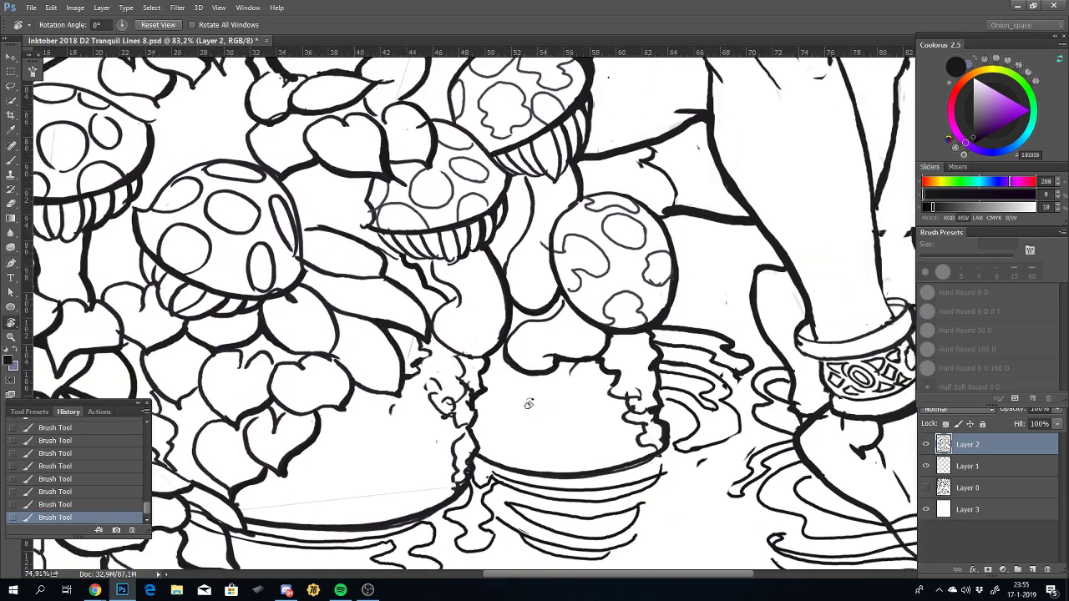
scroll(531, 406, down, 2)
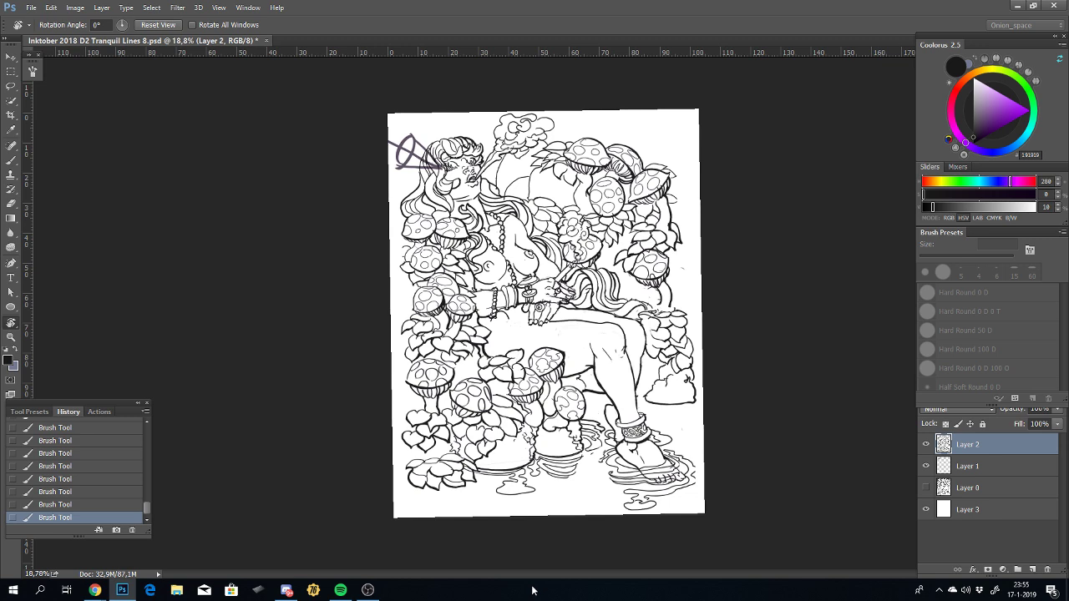
Step: Center the view on the left spotted mushroom and undo the last three ink strokes
scroll(483, 402, up, 3)
scroll(484, 403, up, 2)
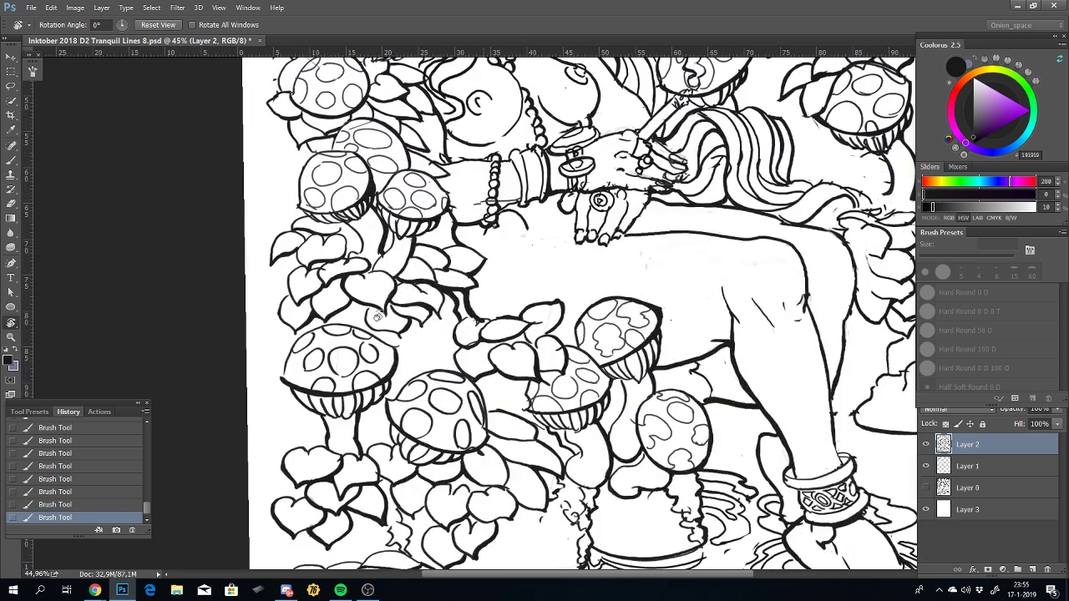
scroll(392, 301, up, 2)
scroll(517, 441, up, 2)
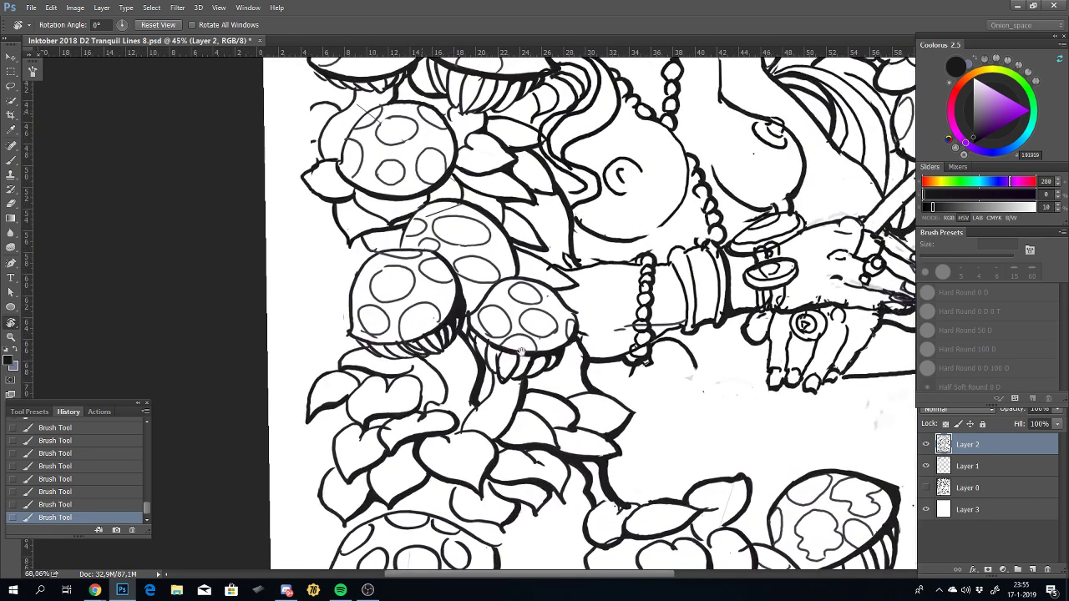
scroll(526, 363, up, 2)
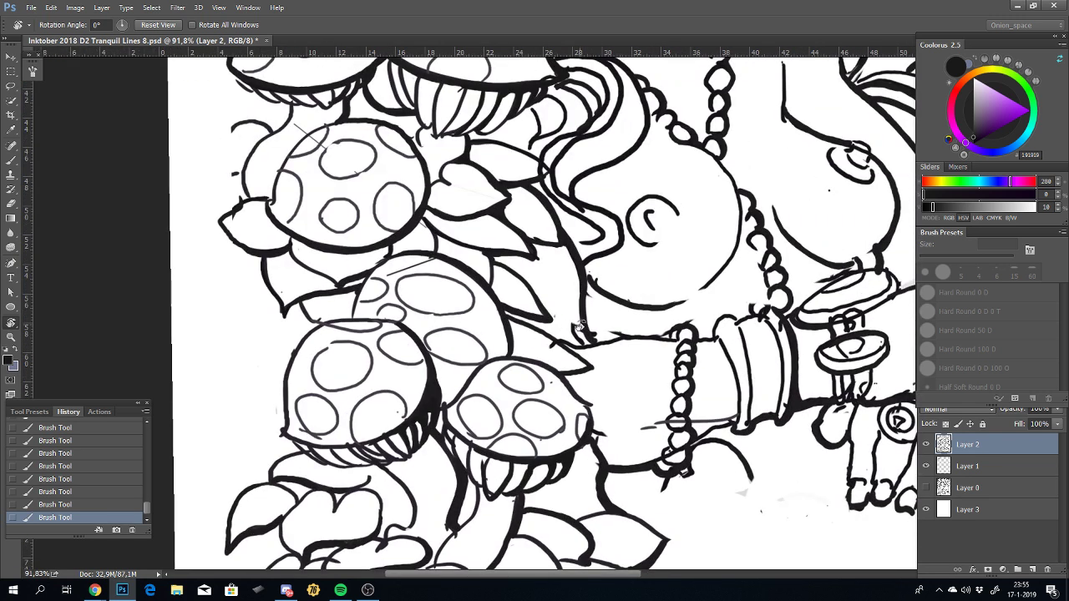
key(b)
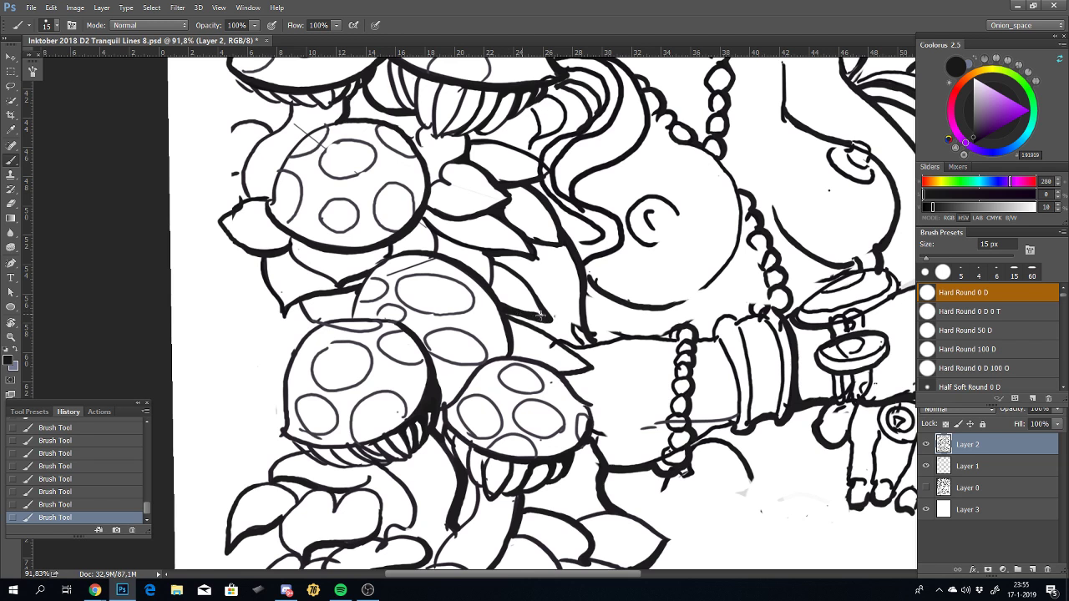
drag(624, 333, 638, 450)
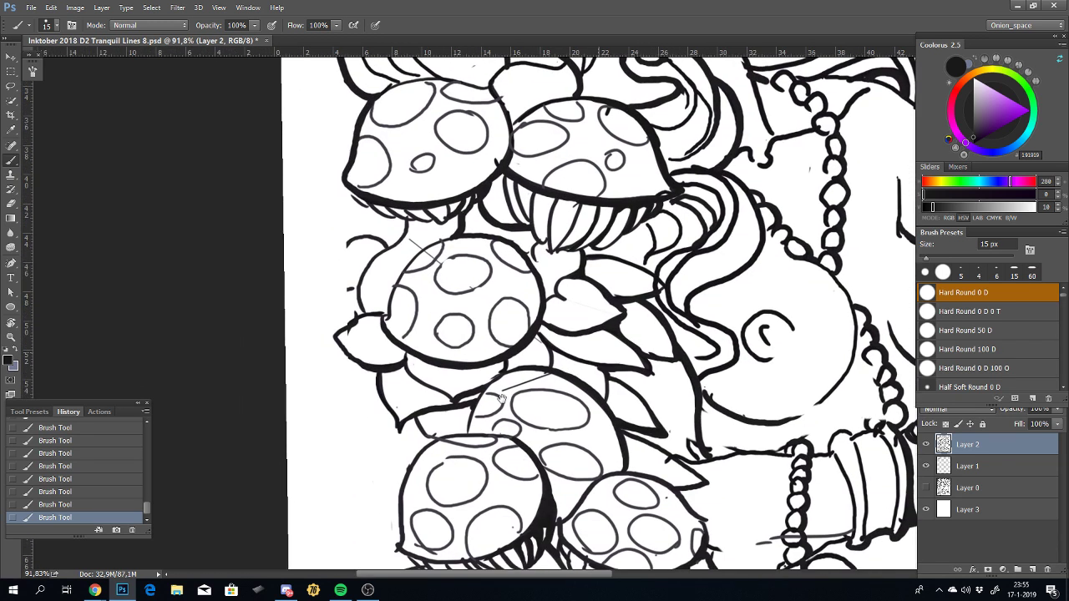
drag(494, 409, 592, 359)
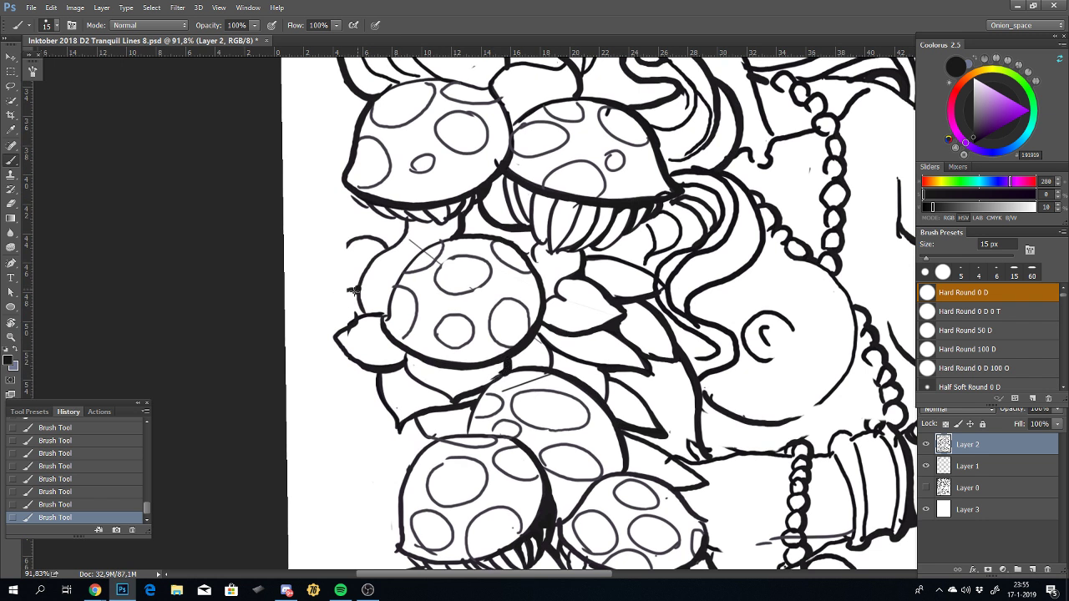
key(ctrl+z)
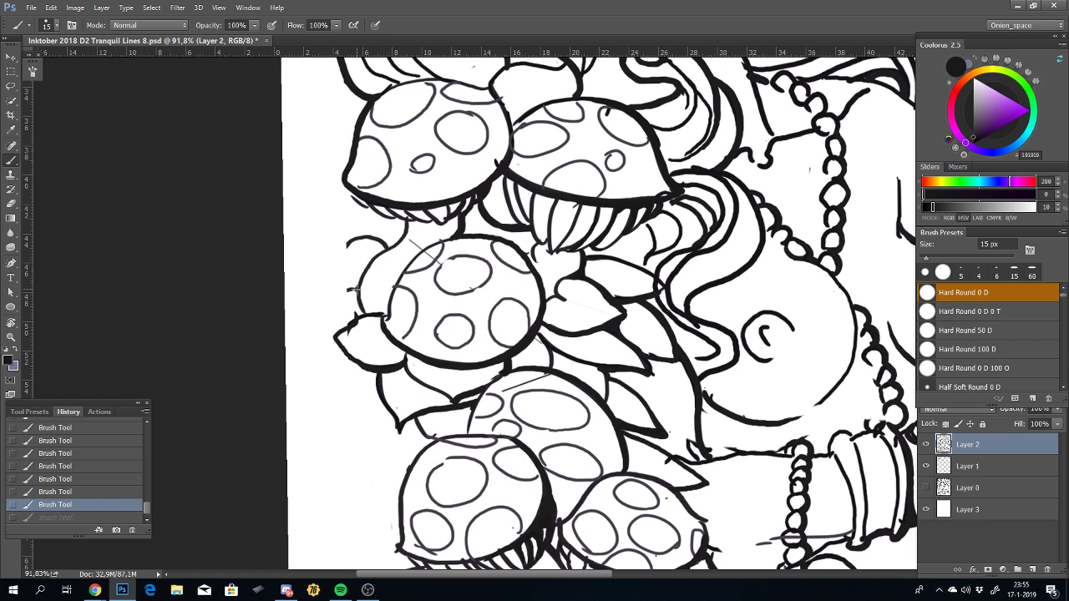
key(ctrl+z)
key(ctrl+z)
key(ctrl+z)
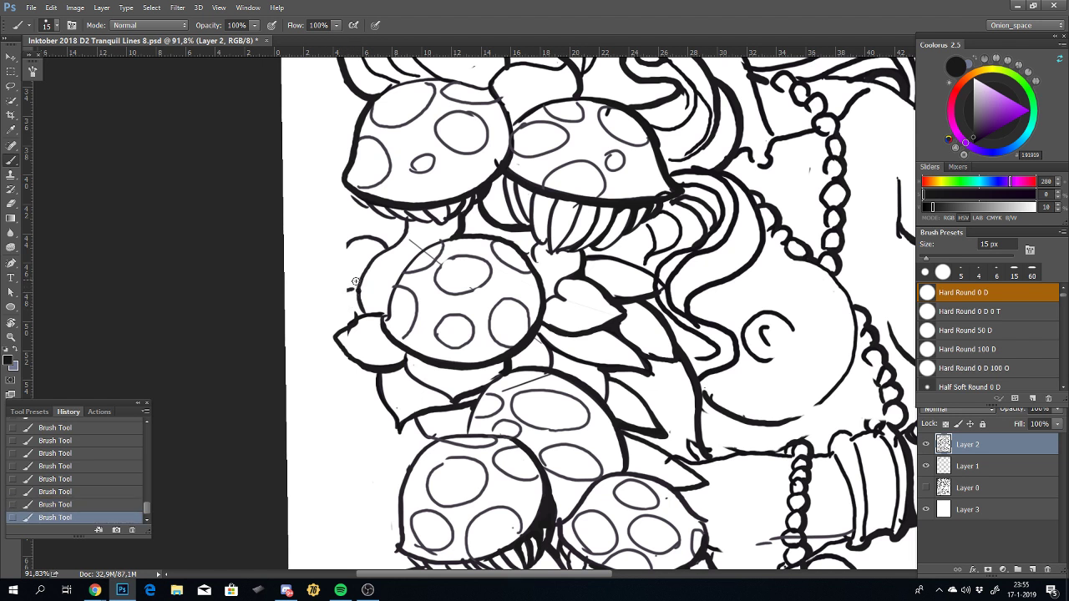
key(ctrl+z)
Step: Draw the curved leaf outline left of the mushroom, redrawing it over several attempts
drag(354, 290, 358, 236)
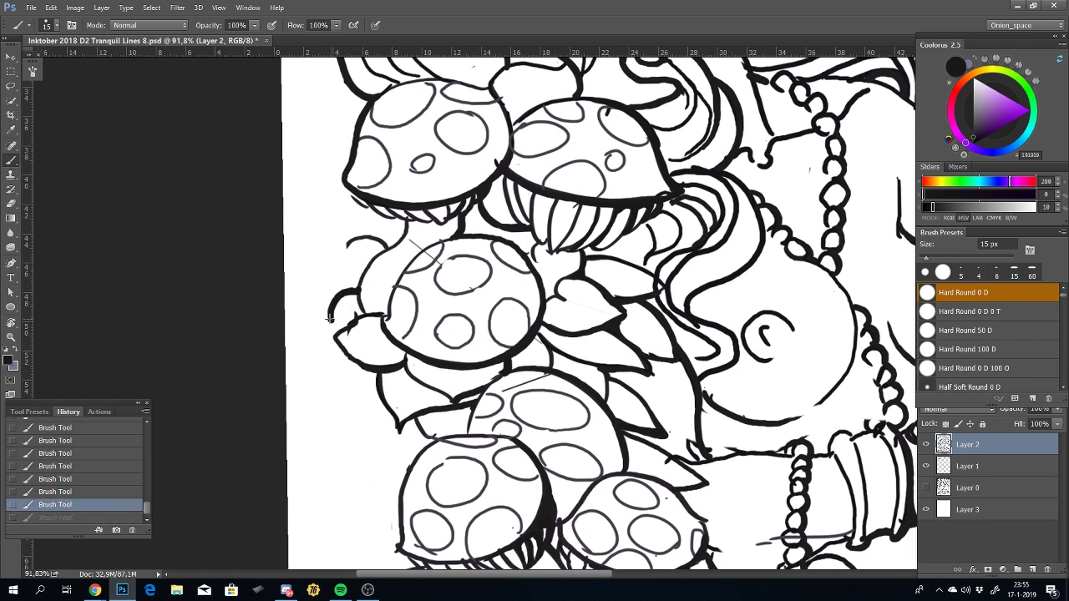
key(ctrl+z)
mouse_move(344, 246)
mouse_down()
mouse_move(351, 308)
mouse_move(365, 300)
mouse_up()
key(ctrl+z)
mouse_move(357, 241)
mouse_down()
mouse_move(320, 307)
mouse_move(359, 294)
mouse_up()
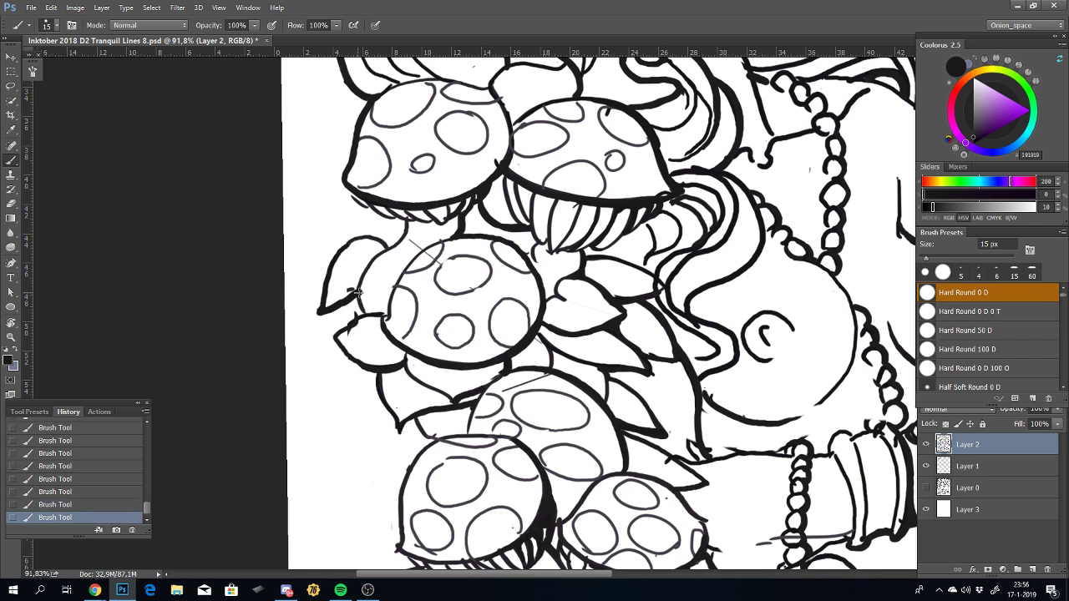
key(ctrl+z)
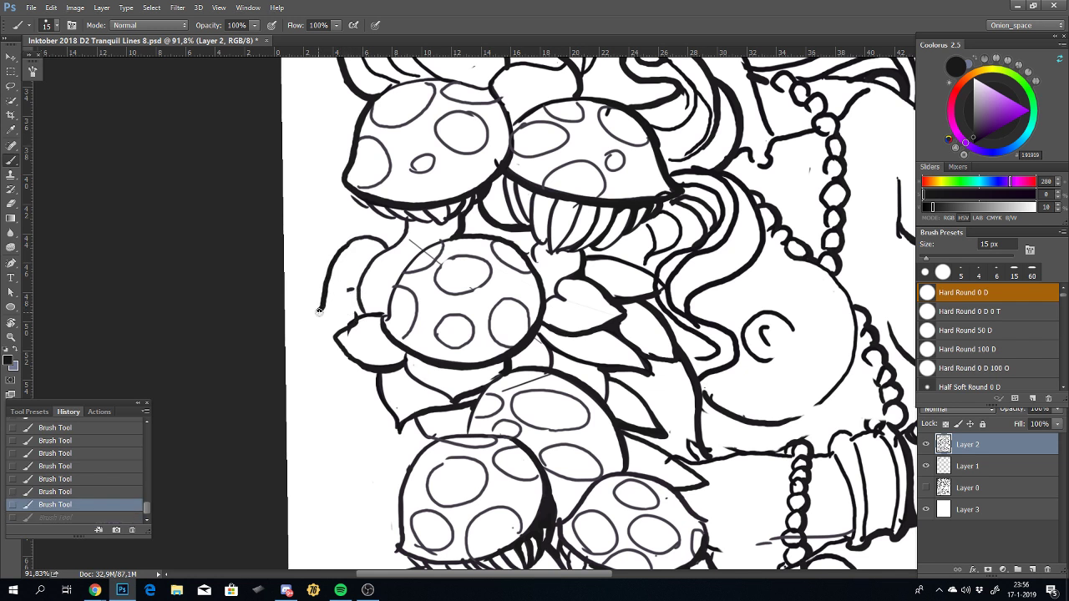
mouse_move(325, 311)
mouse_down()
mouse_move(355, 294)
mouse_move(361, 303)
mouse_up()
key(ctrl+z)
scroll(368, 380, down, 3)
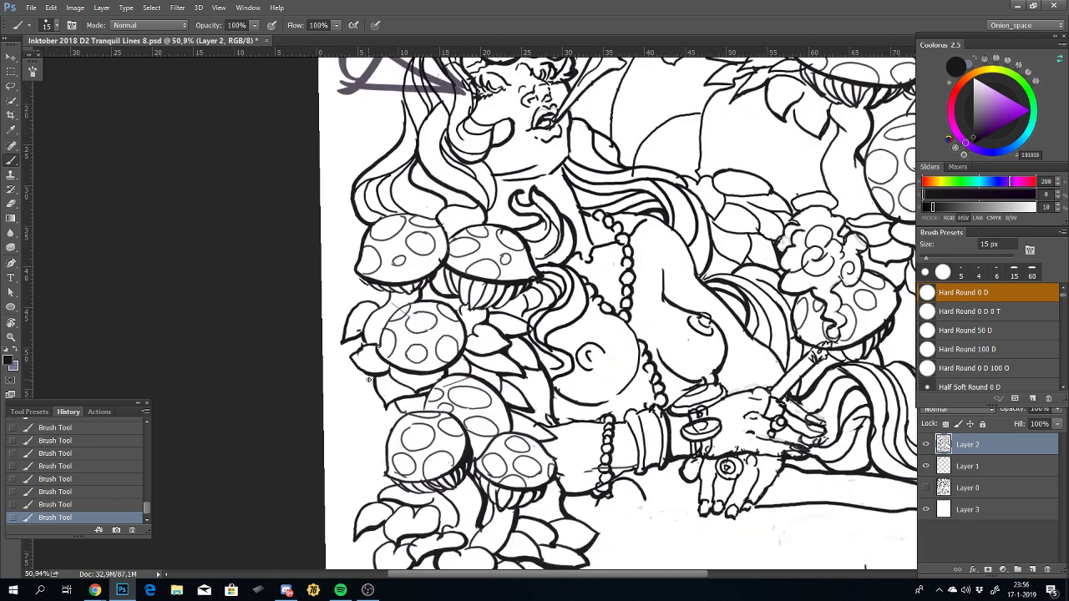
scroll(389, 411, up, 3)
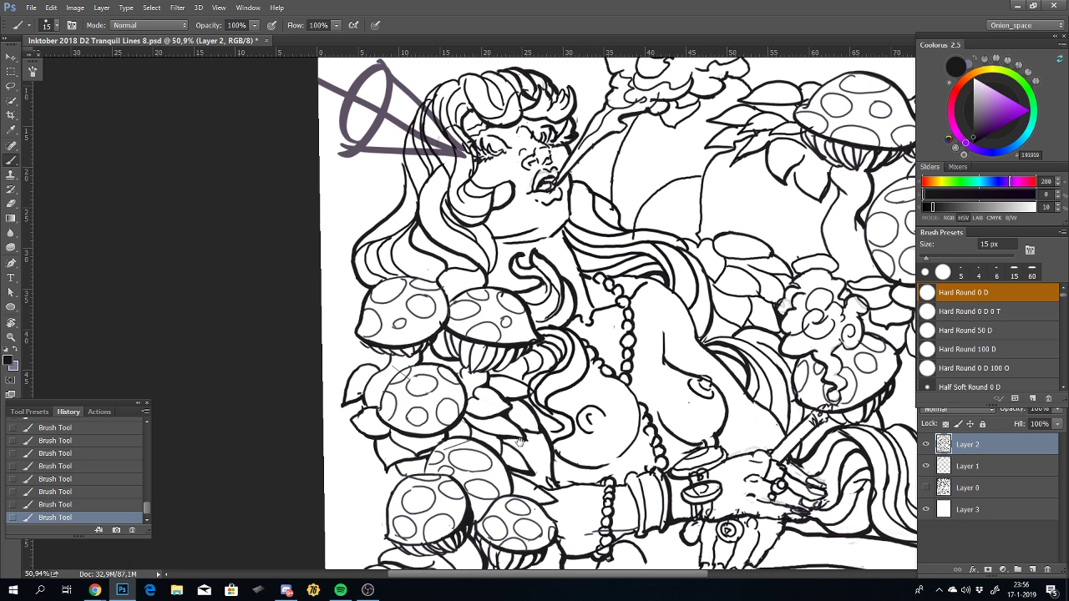
scroll(518, 441, down, 3)
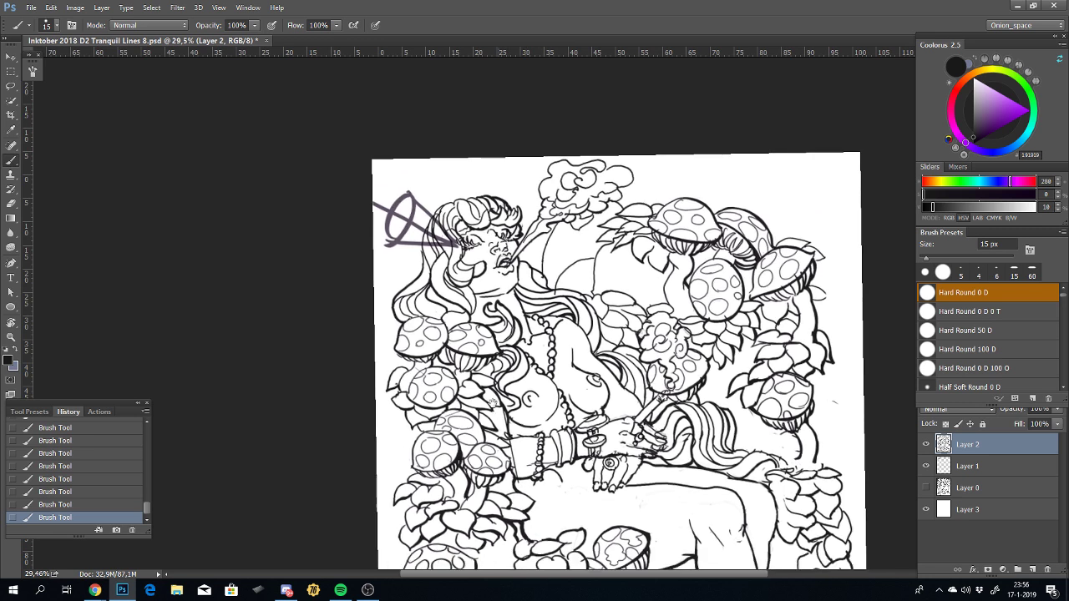
mouse_move(508, 422)
mouse_down()
mouse_move(478, 376)
mouse_move(457, 254)
mouse_move(464, 314)
mouse_up()
Step: Save the drawing as Inktober 2018 D2 Tranquil Lines 9.psd with default Photoshop format options
key(ctrl+shift+s)
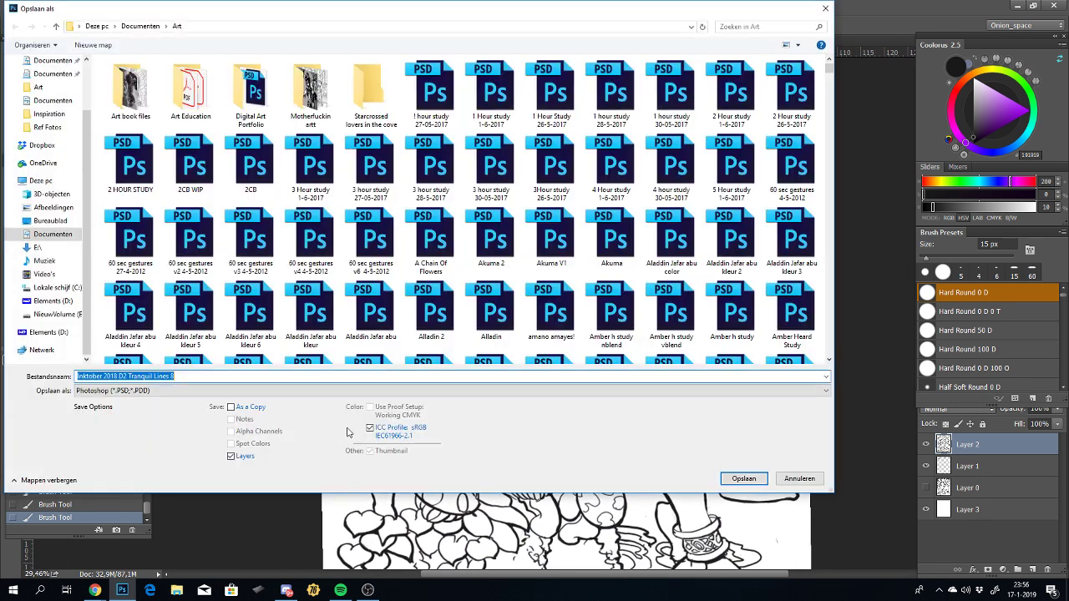
click(177, 376)
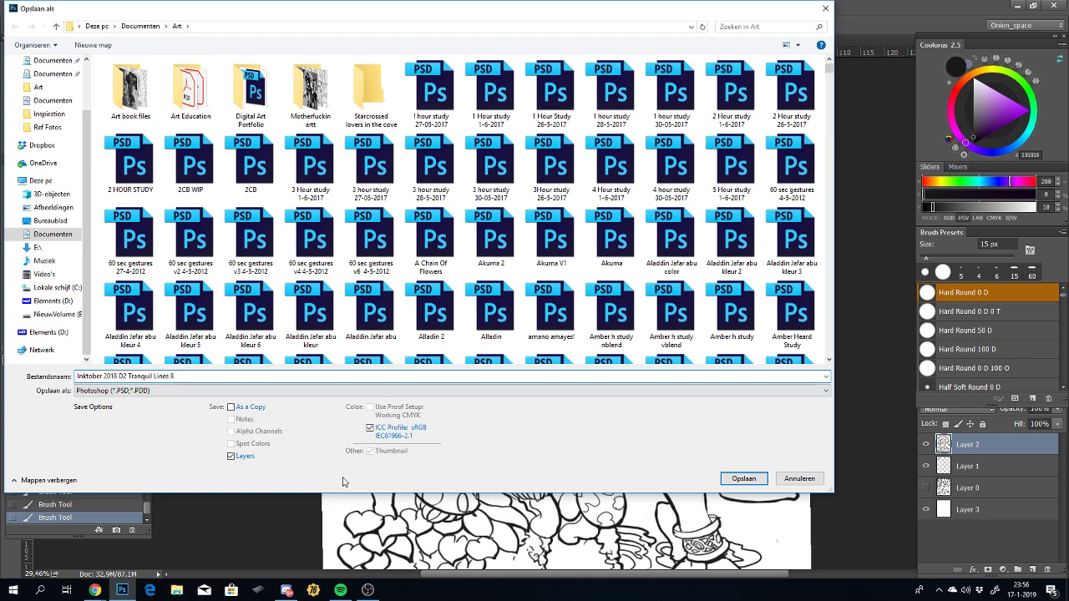
key(BackSpace)
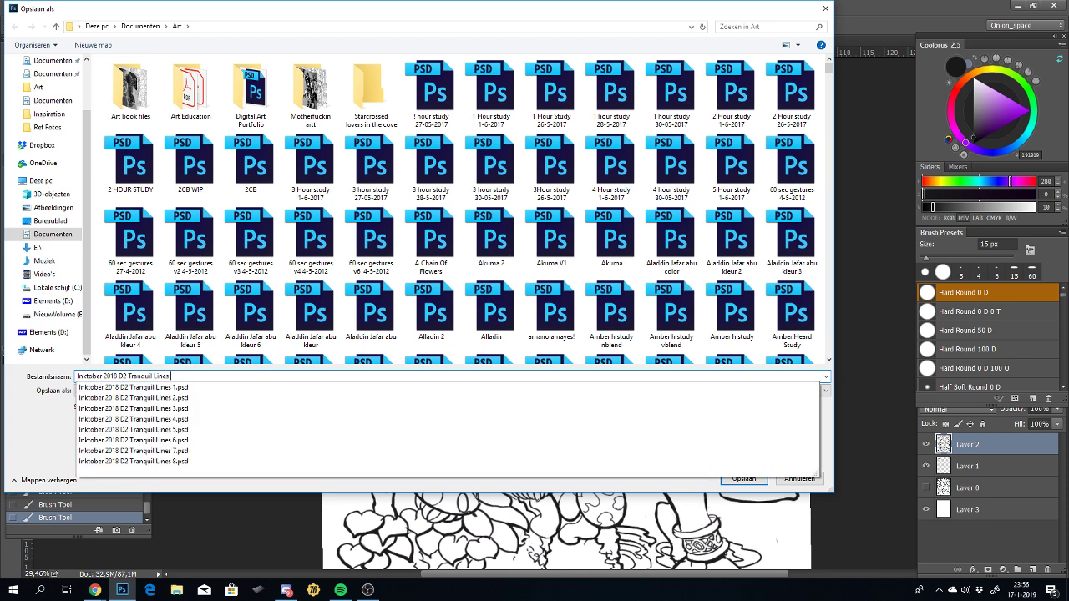
text(8)
key(Return)
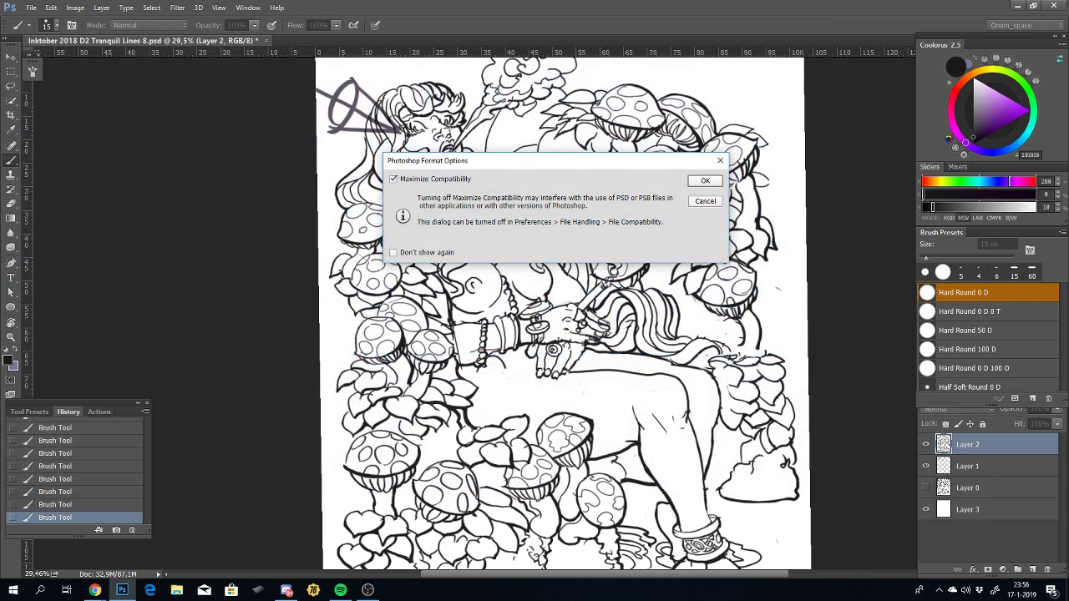
key(Return)
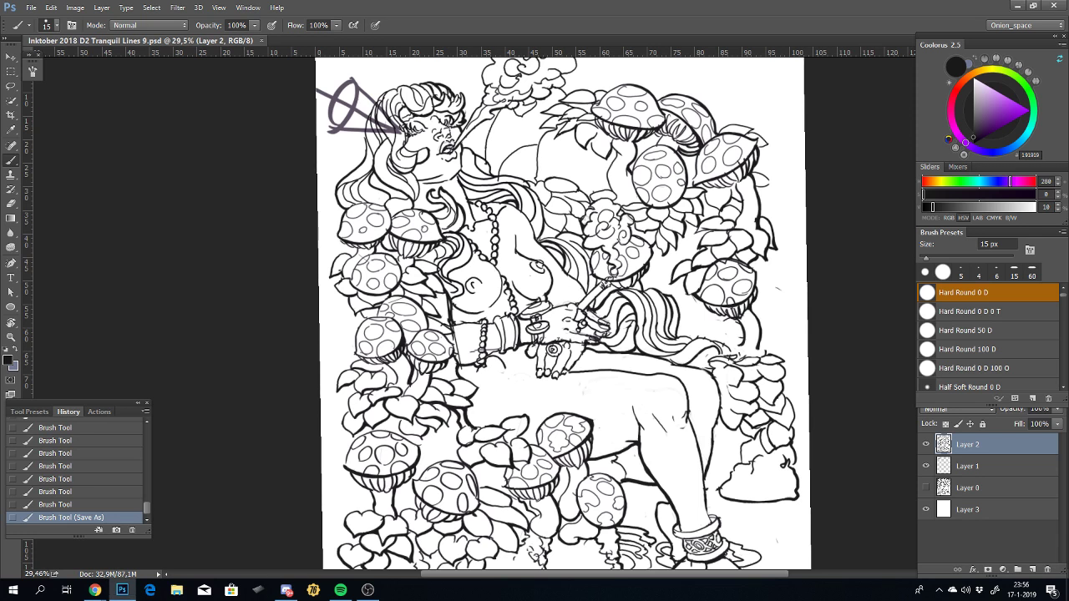
click(284, 306)
mouse_move(610, 434)
mouse_down()
mouse_move(626, 298)
mouse_move(732, 456)
mouse_up()
scroll(593, 334, up, 3)
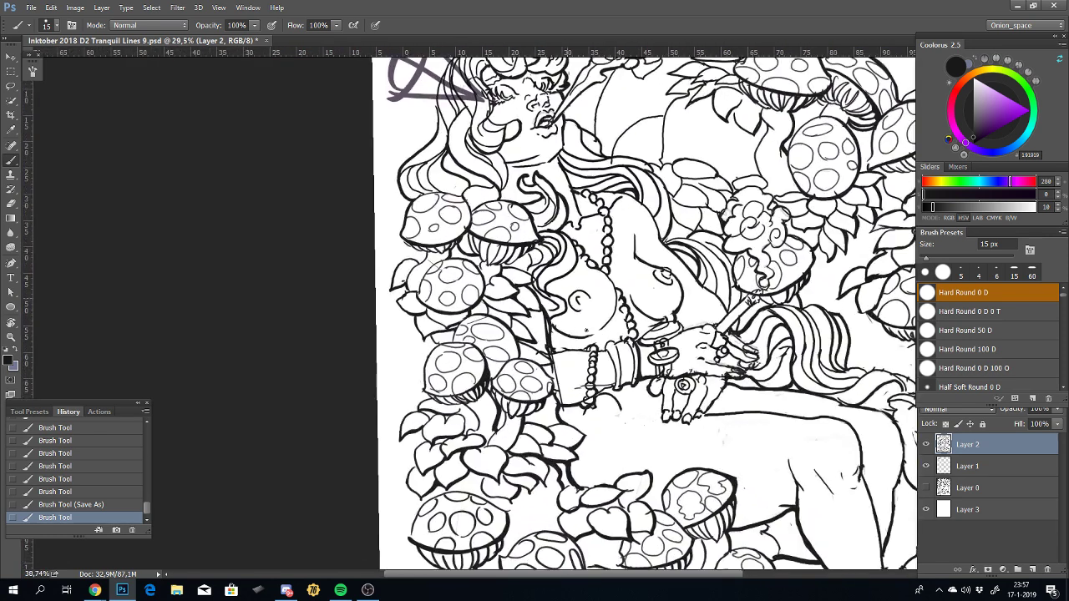
mouse_move(609, 365)
mouse_down()
mouse_move(572, 433)
mouse_move(538, 451)
mouse_up()
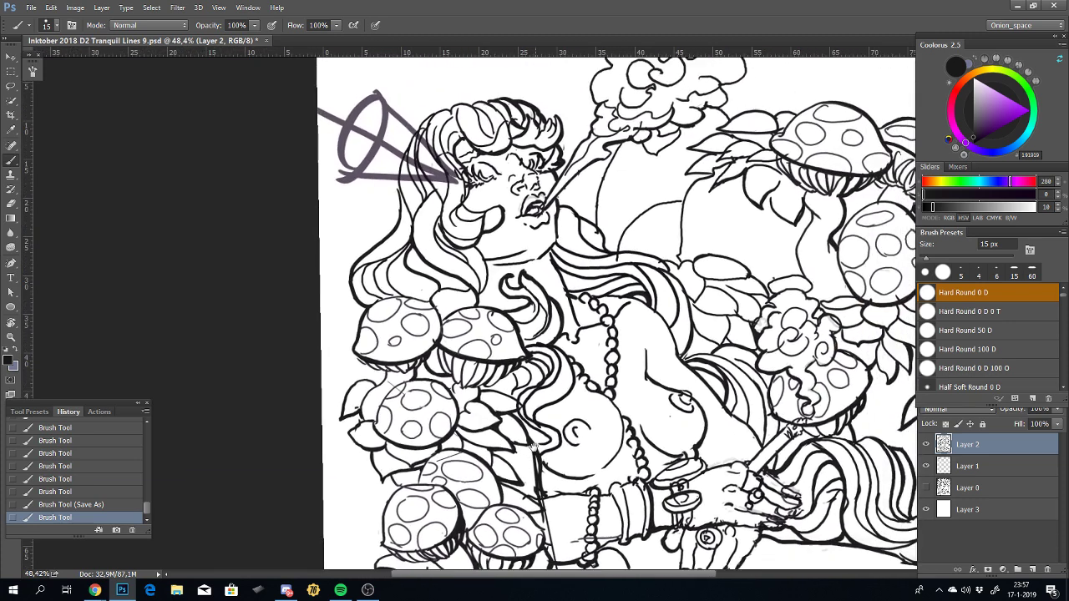
click(601, 466)
drag(602, 467, 573, 418)
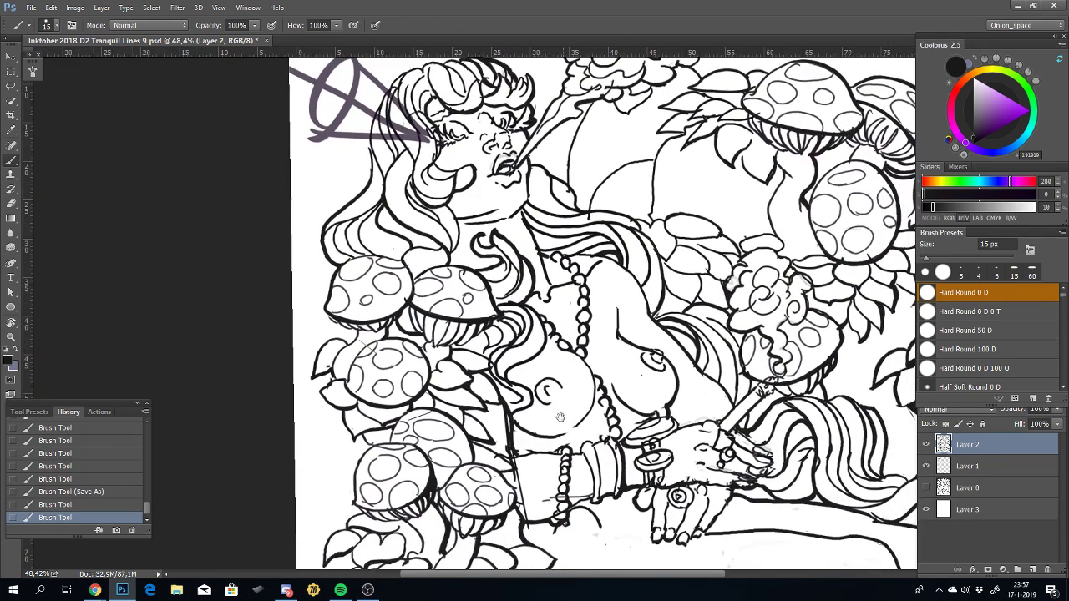
scroll(573, 418, down, 1)
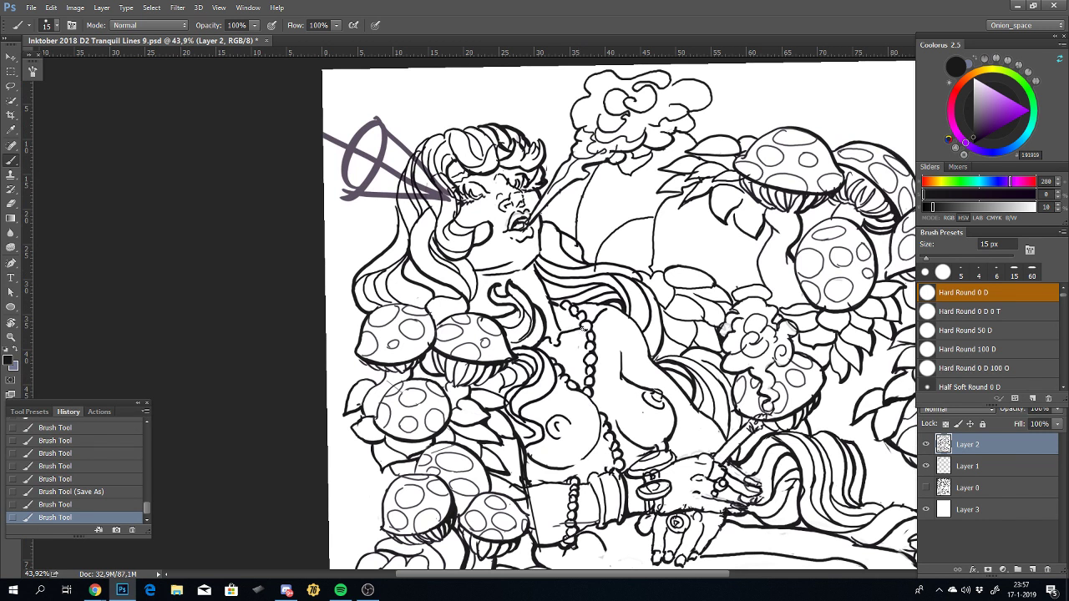
Step: Try lasso selections near the head, dismissing the 'No pixels were selected' warnings and checking layers
key(l)
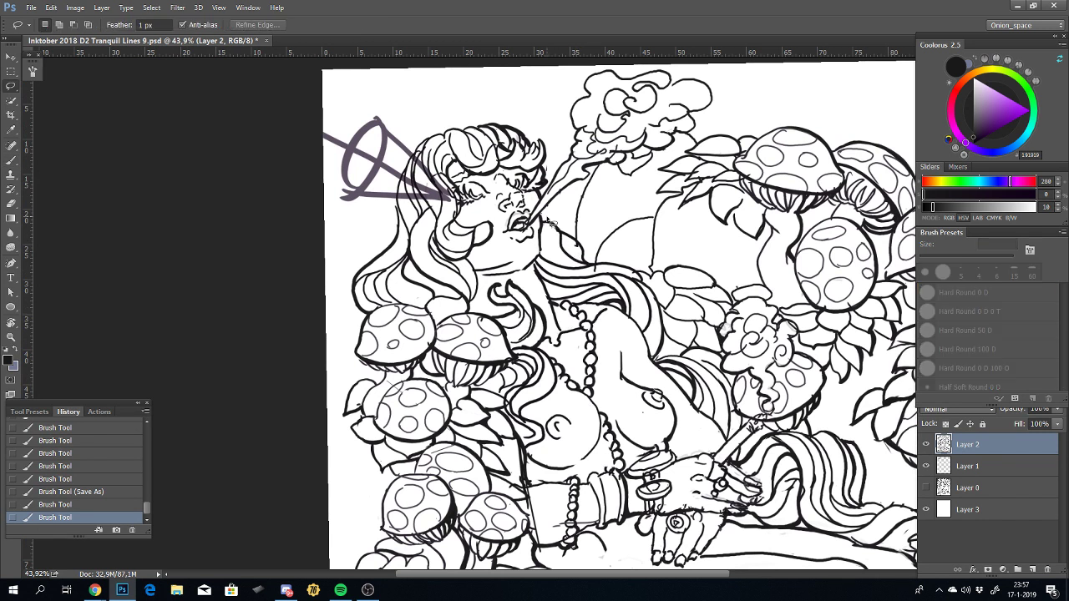
click(548, 221)
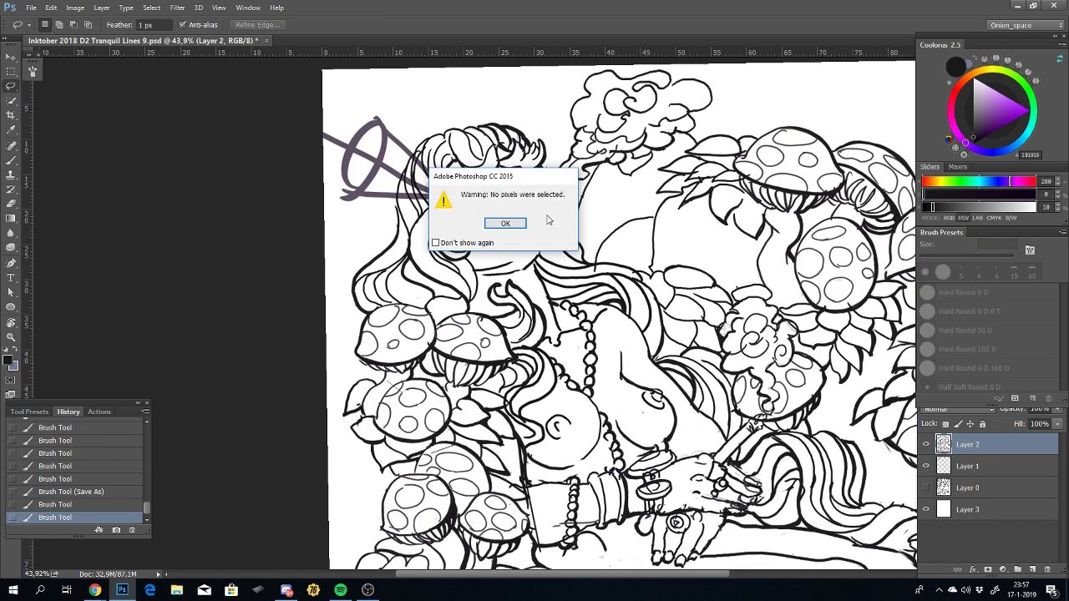
key(Return)
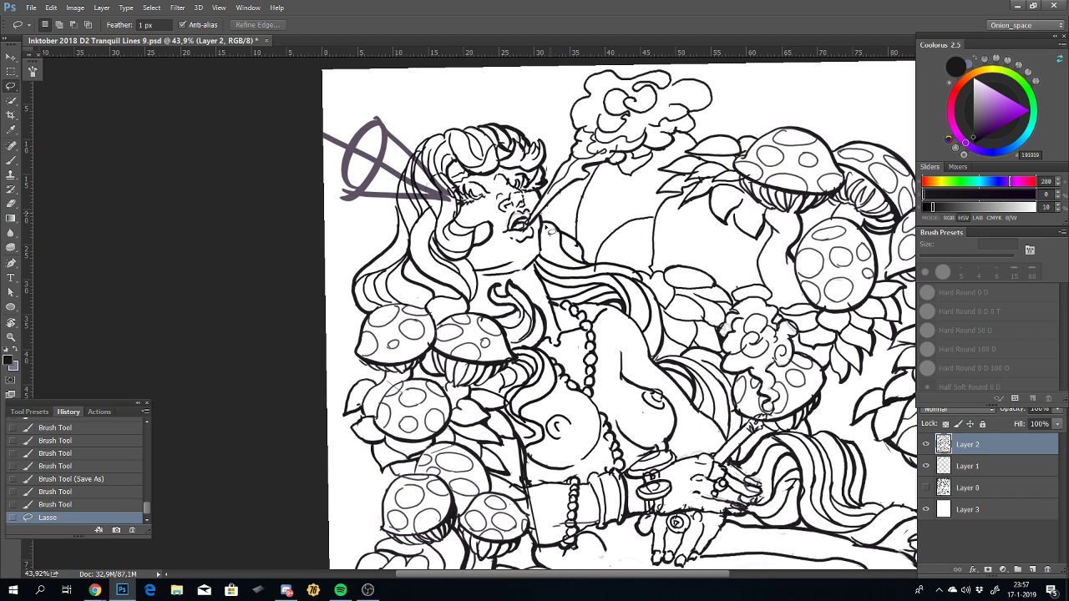
drag(548, 228, 574, 256)
click(505, 223)
click(505, 223)
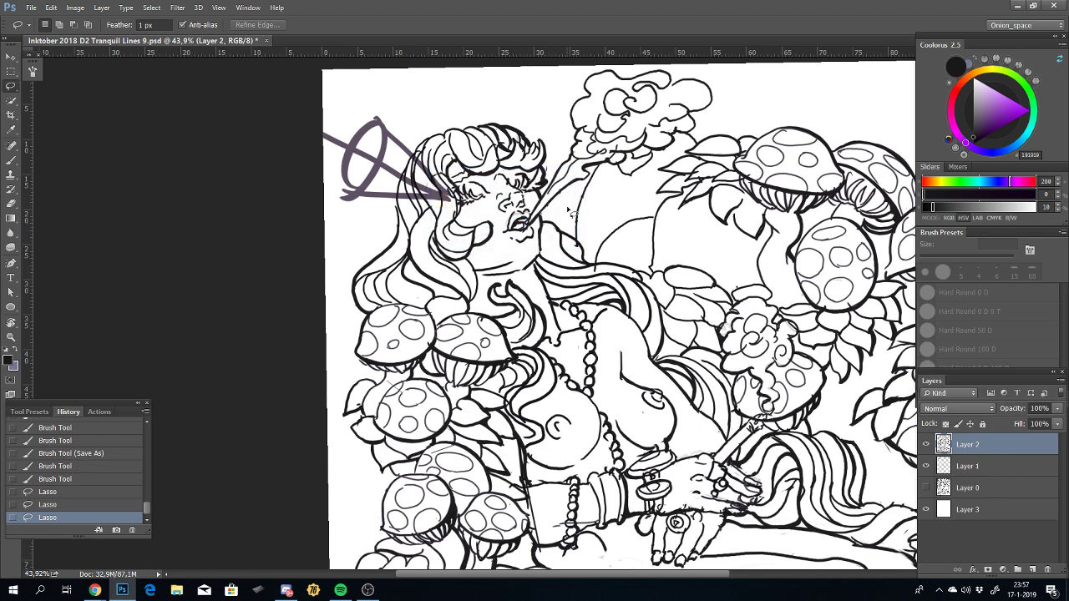
drag(575, 214, 554, 225)
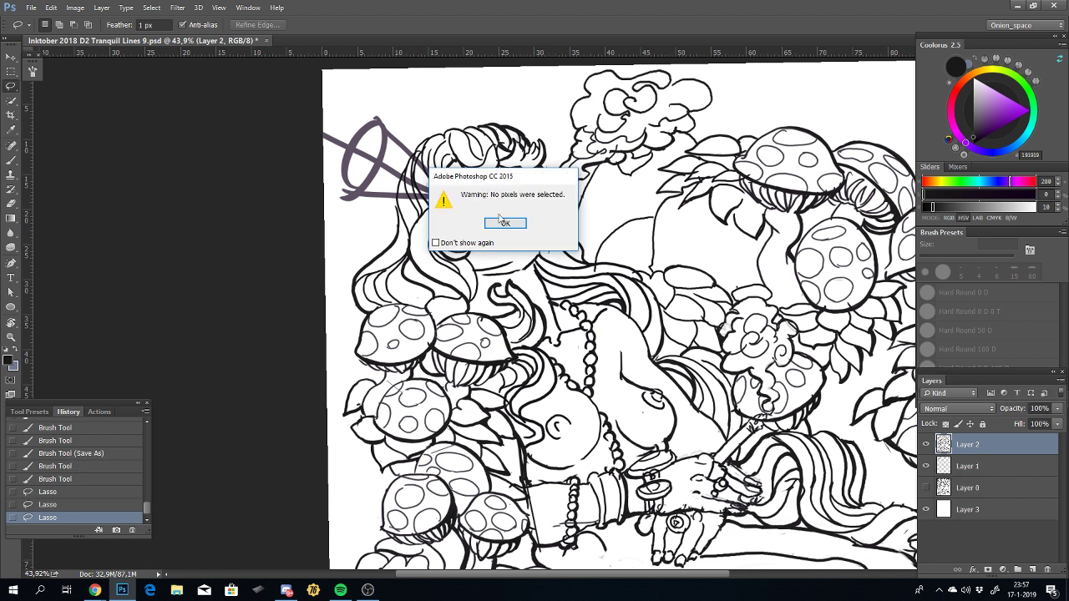
click(505, 224)
alt+click(925, 444)
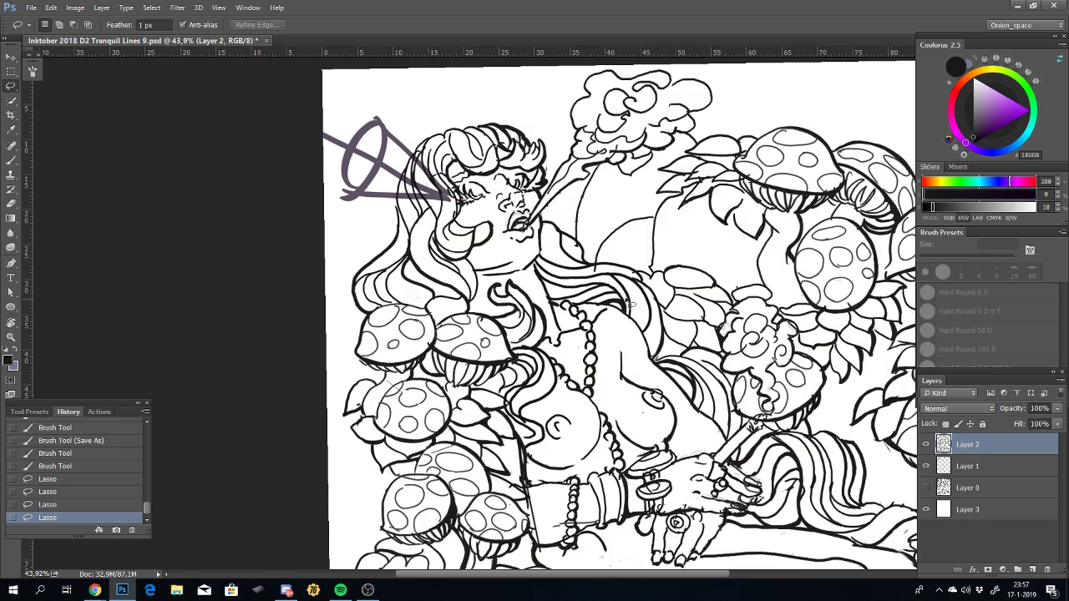
Step: Trace a lasso outline around the figure's head and hair
drag(568, 209, 539, 247)
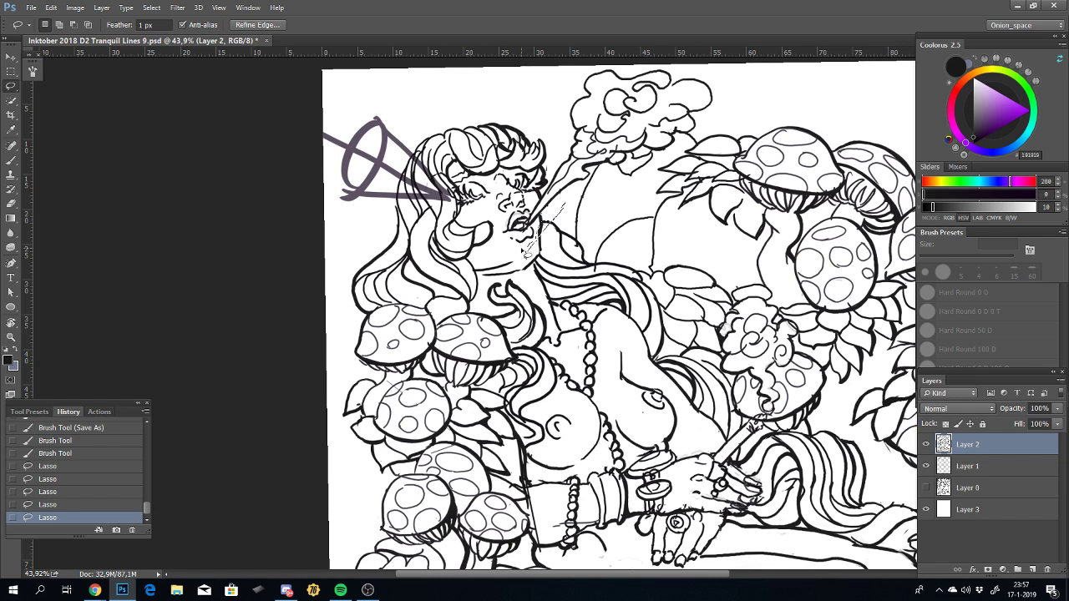
key(ctrl+z)
drag(563, 210, 555, 252)
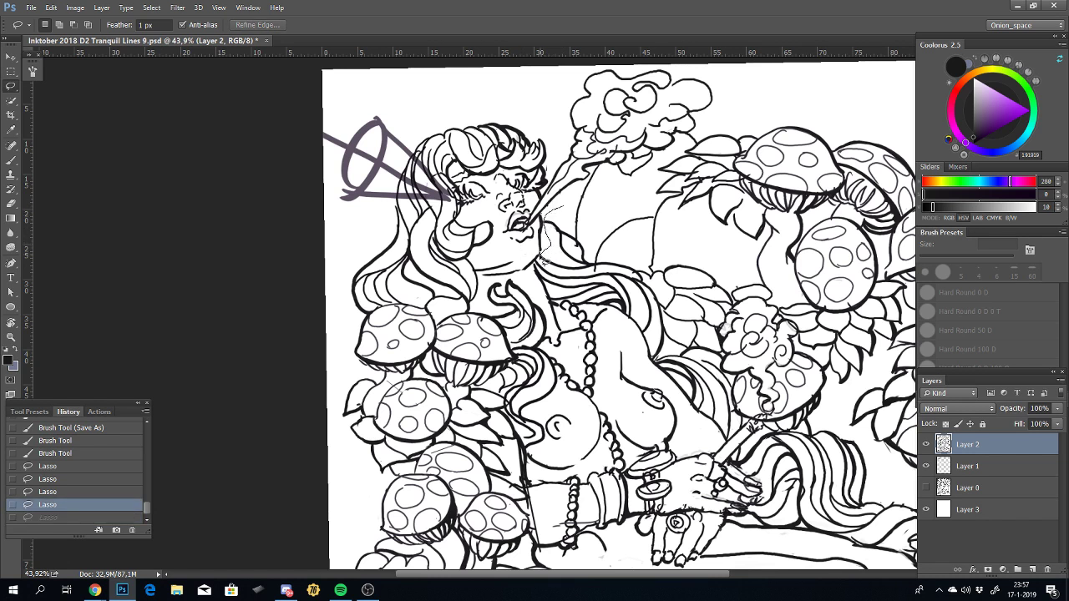
key(ctrl+z)
mouse_move(547, 258)
mouse_down()
mouse_move(552, 214)
mouse_move(552, 261)
mouse_move(507, 286)
mouse_up()
mouse_move(499, 286)
mouse_down()
mouse_move(469, 315)
mouse_move(383, 310)
mouse_move(357, 324)
mouse_move(343, 284)
mouse_move(354, 171)
mouse_move(489, 92)
mouse_move(551, 137)
mouse_up()
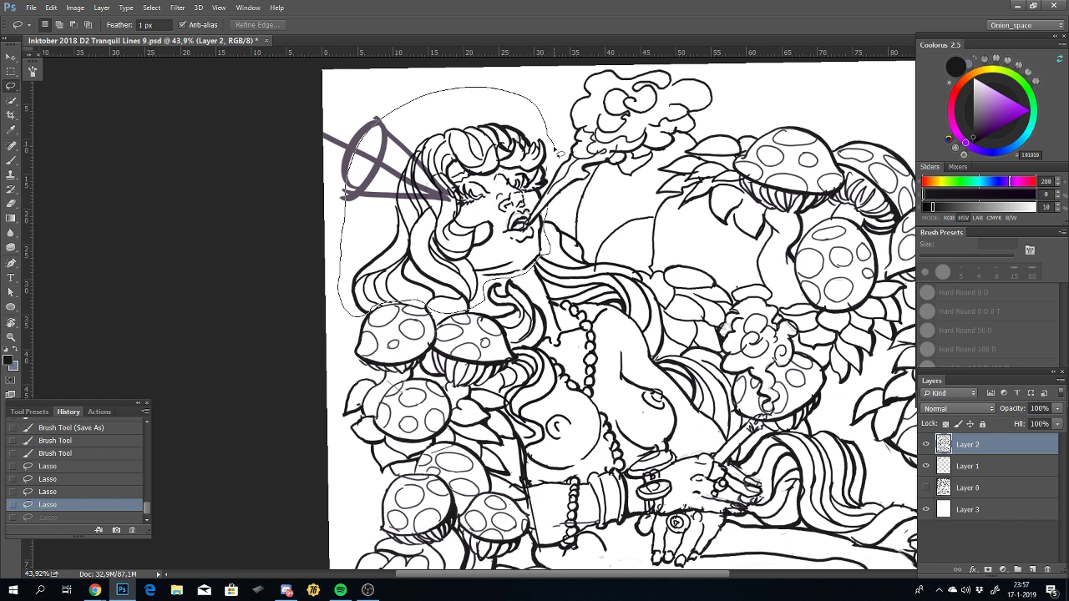
Step: Close the head-and-hair lasso and nudge it one step up and two steps right
drag(555, 207, 553, 211)
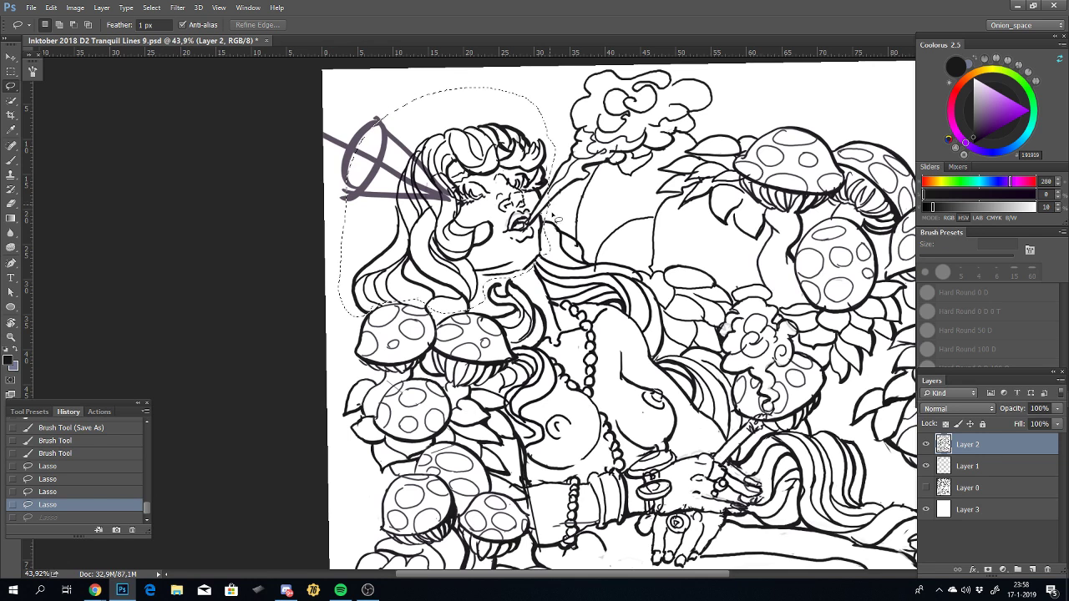
key(v)
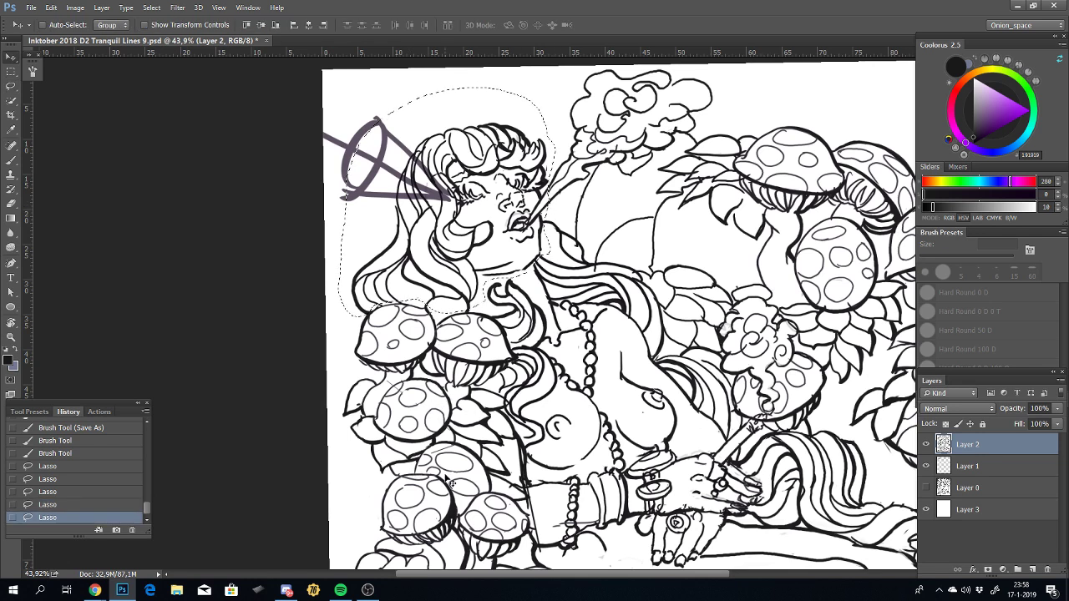
key(Up)
key(Up)
key(Up)
key(Right)
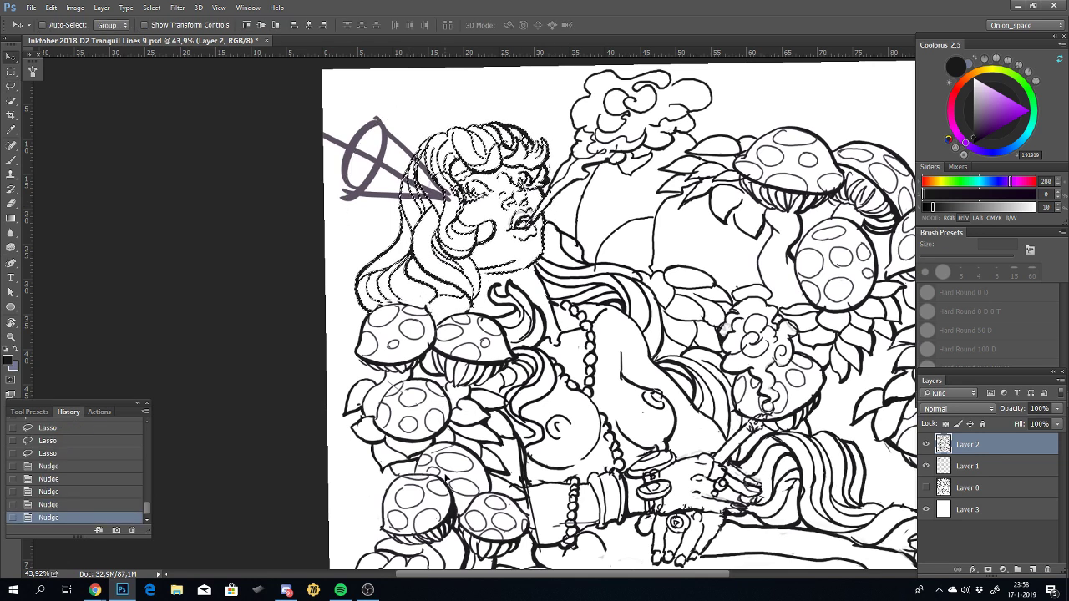
key(Right)
key(Right)
key(Right)
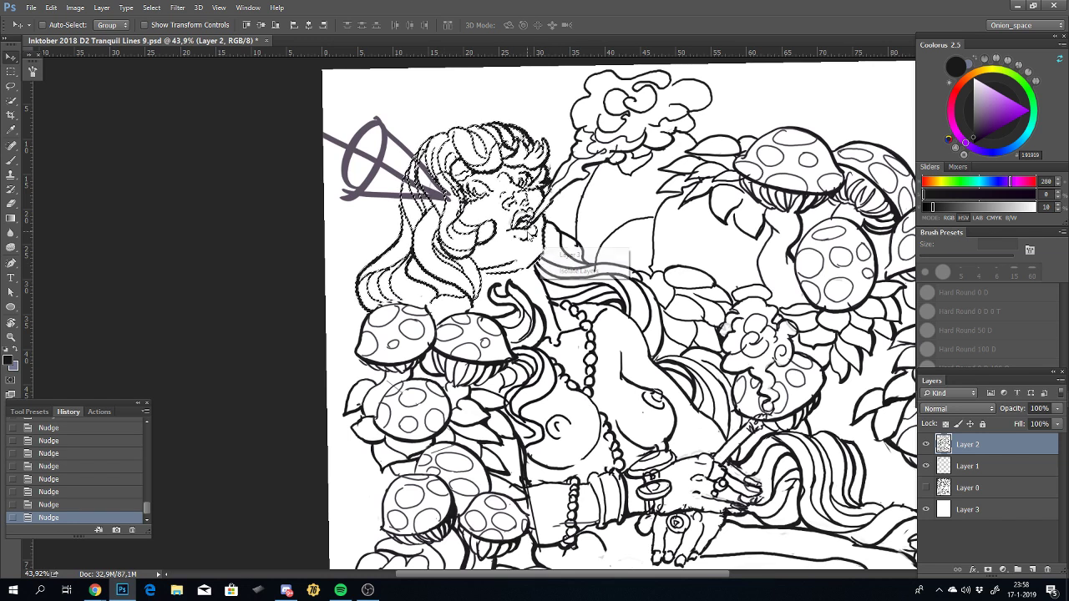
right_click(525, 238)
key(Escape)
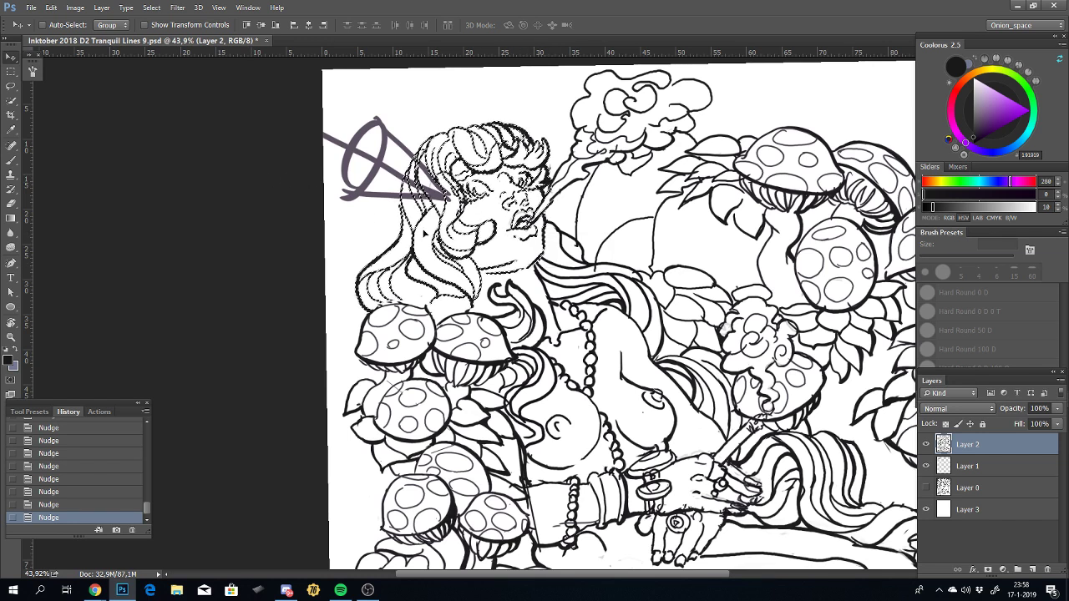
Step: Save the head outline as selection 'Head sel' and deselect
key(l)
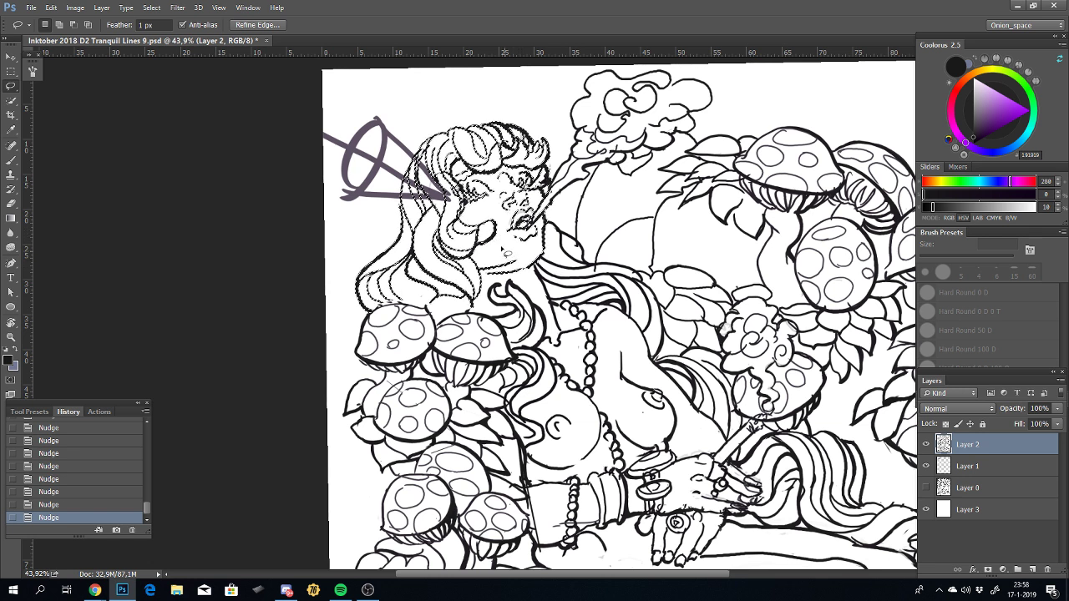
right_click(504, 251)
click(537, 314)
text(Head selection)
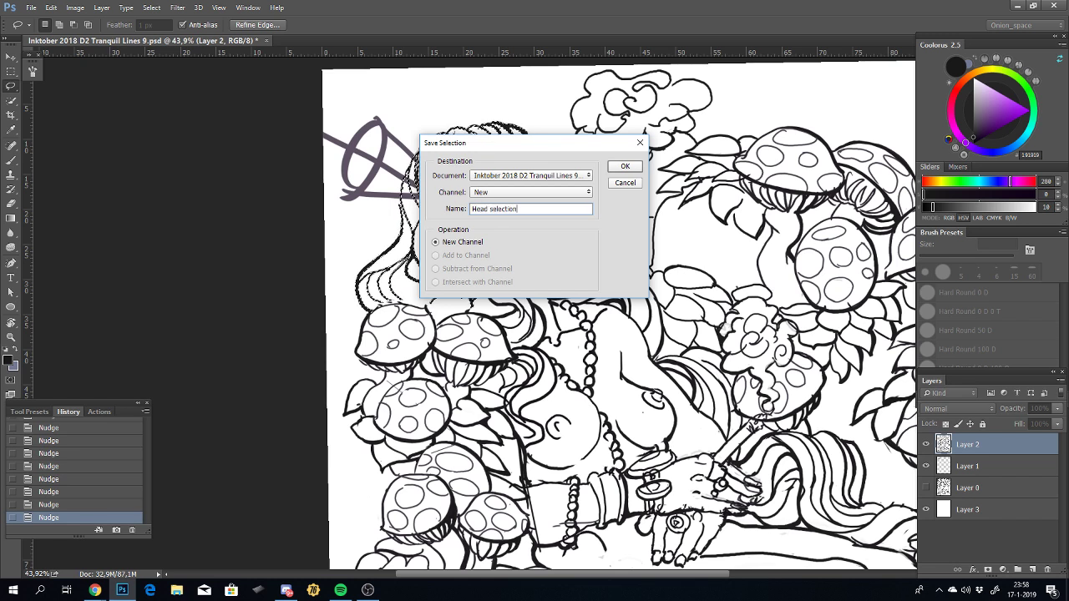
key(Return)
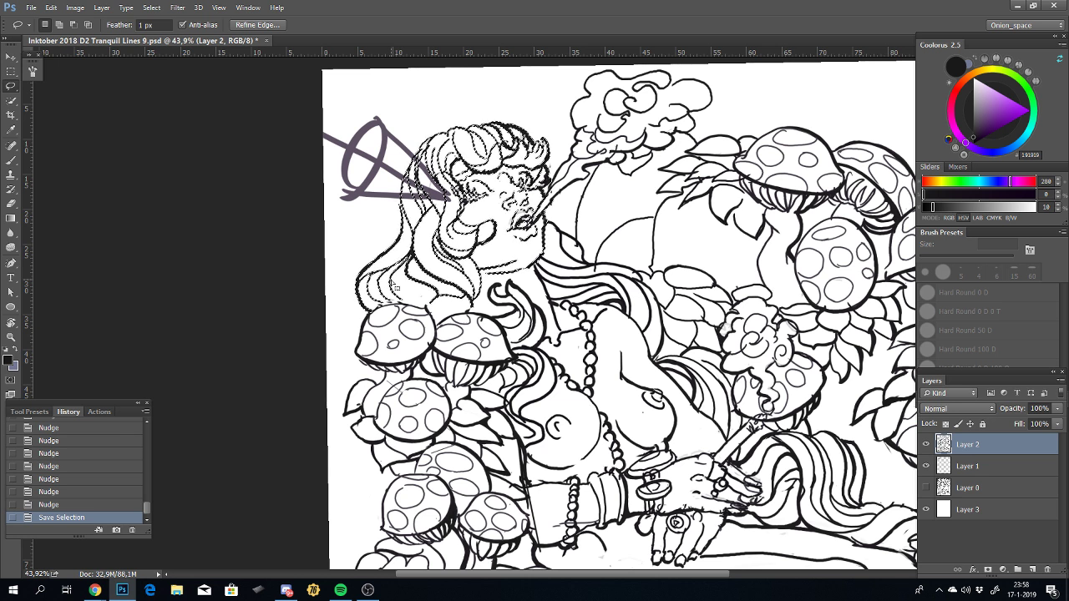
key(ctrl+d)
scroll(516, 371, down, 3)
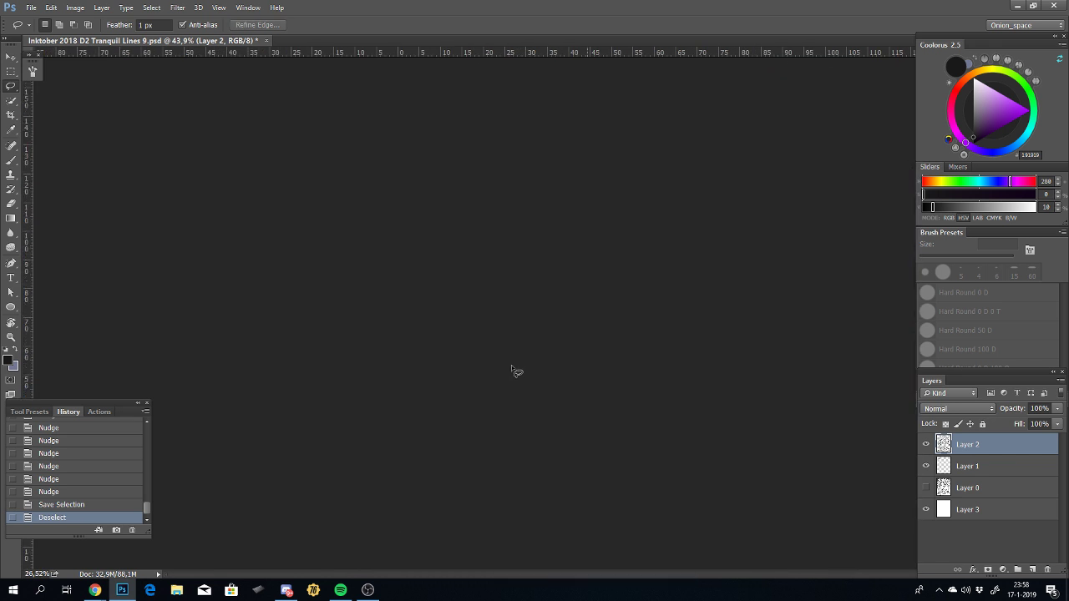
scroll(515, 370, down, 3)
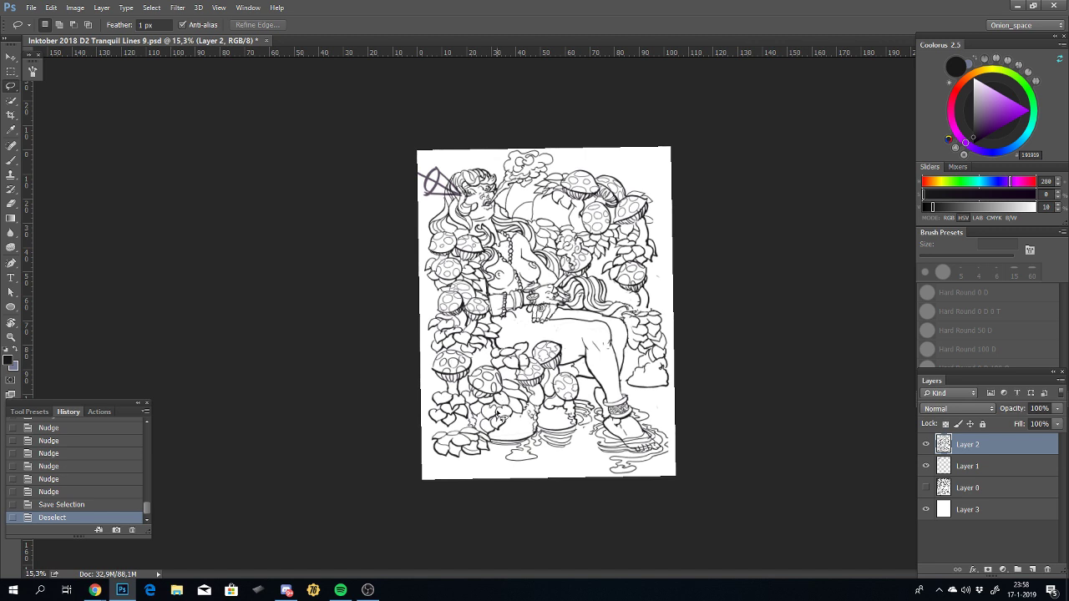
key(h)
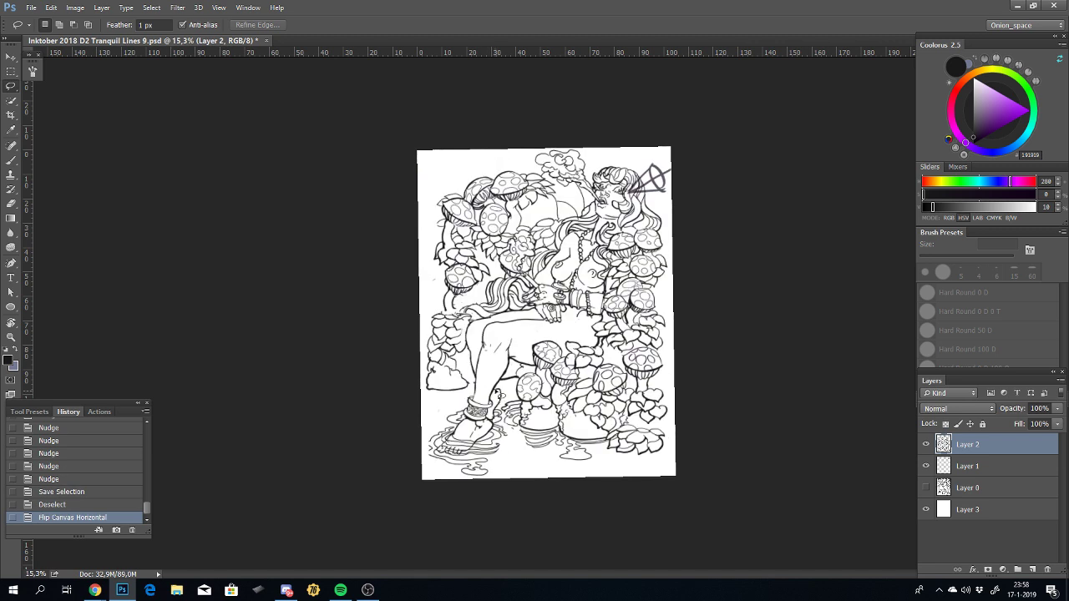
key(h)
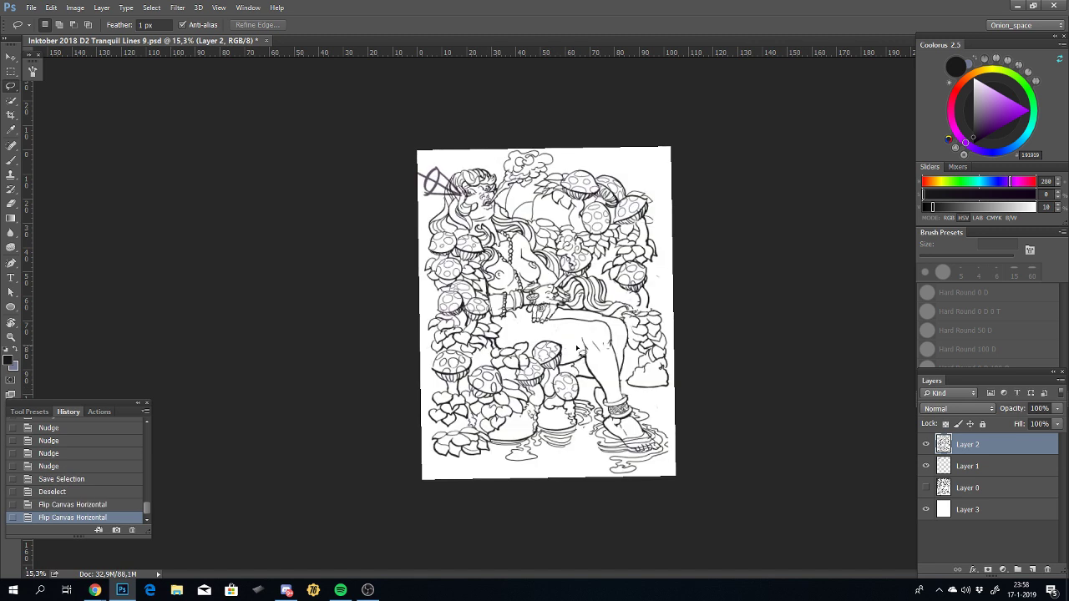
scroll(578, 349, up, 4)
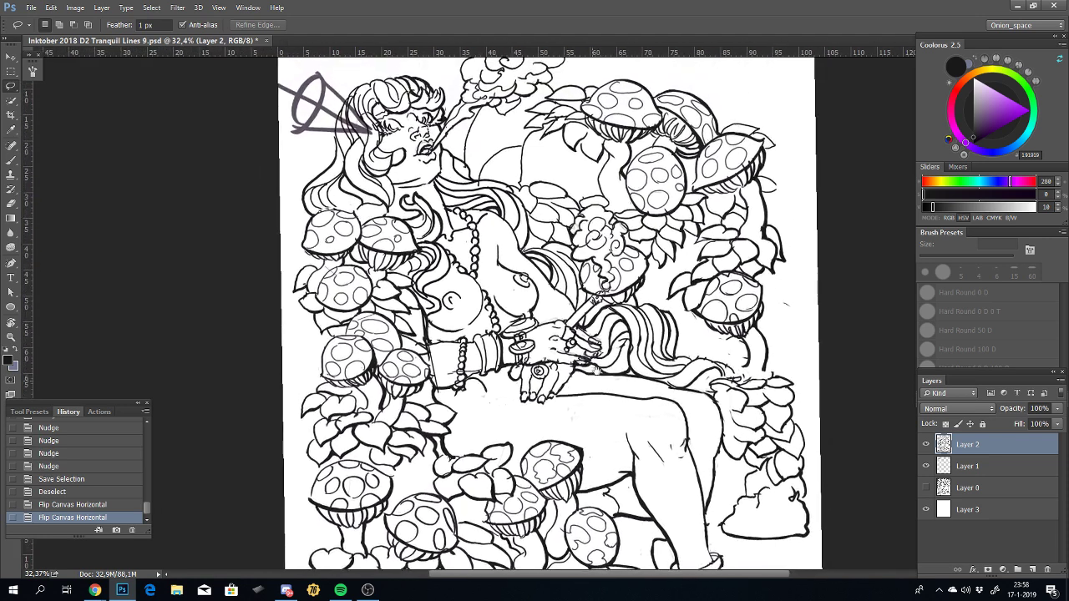
drag(551, 318, 592, 432)
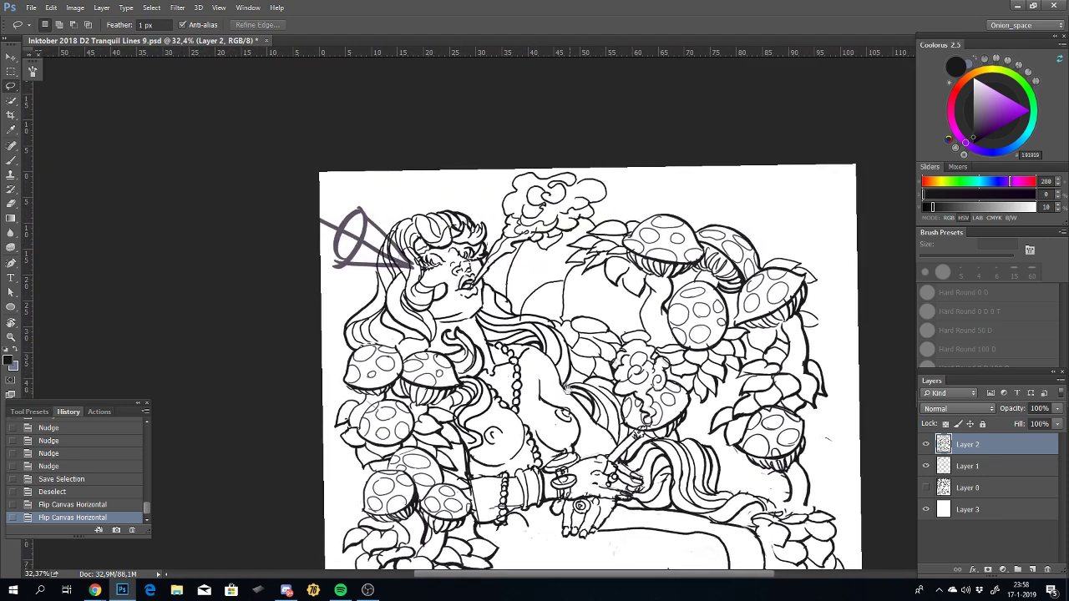
mouse_move(568, 391)
mouse_down()
mouse_move(606, 347)
mouse_move(605, 289)
mouse_up()
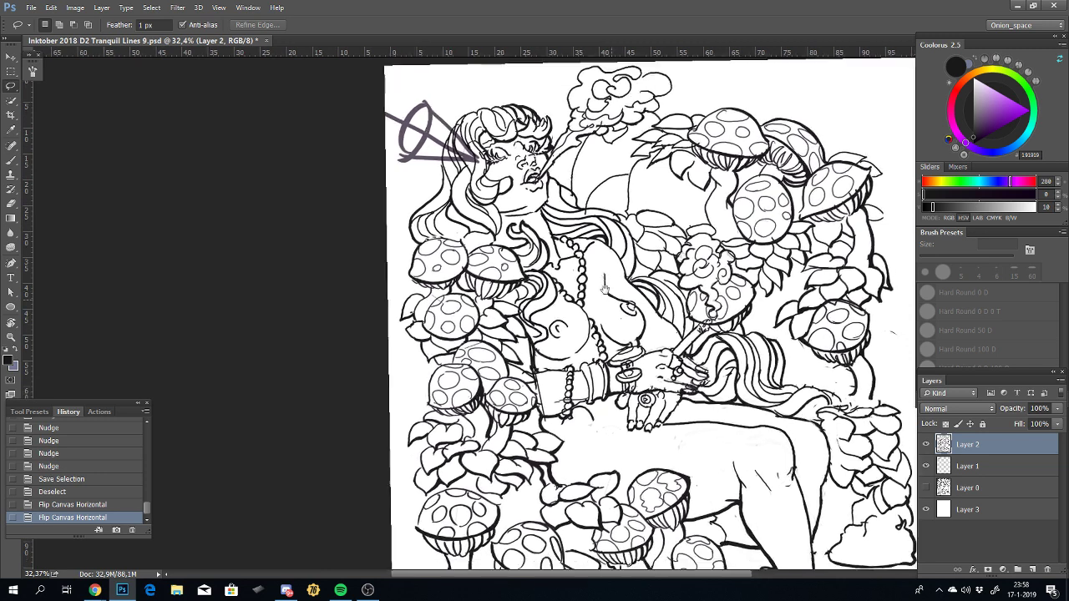
scroll(595, 284, up, 1)
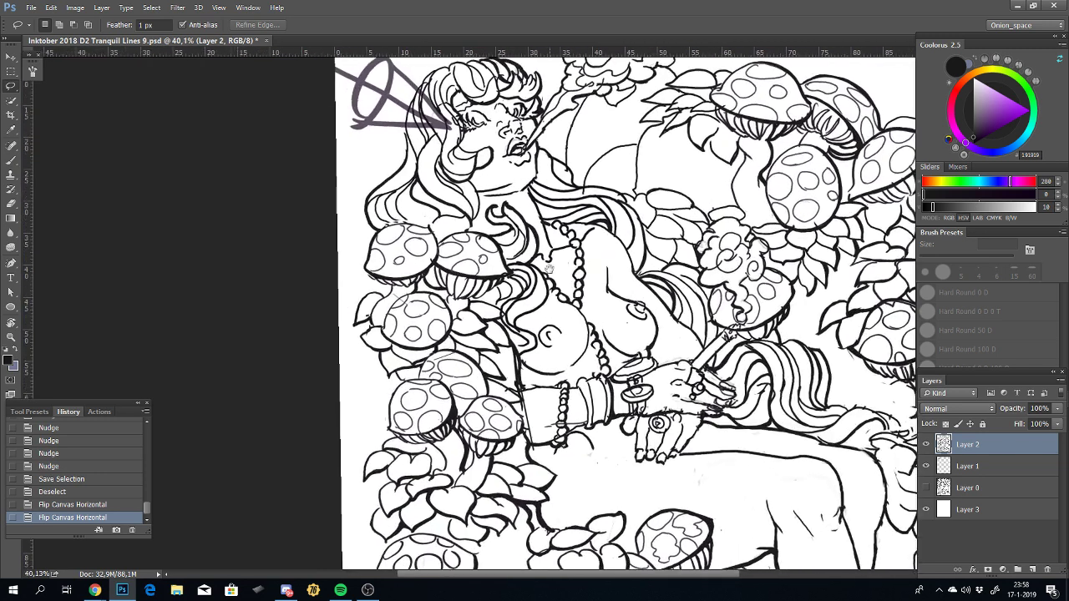
drag(550, 268, 543, 397)
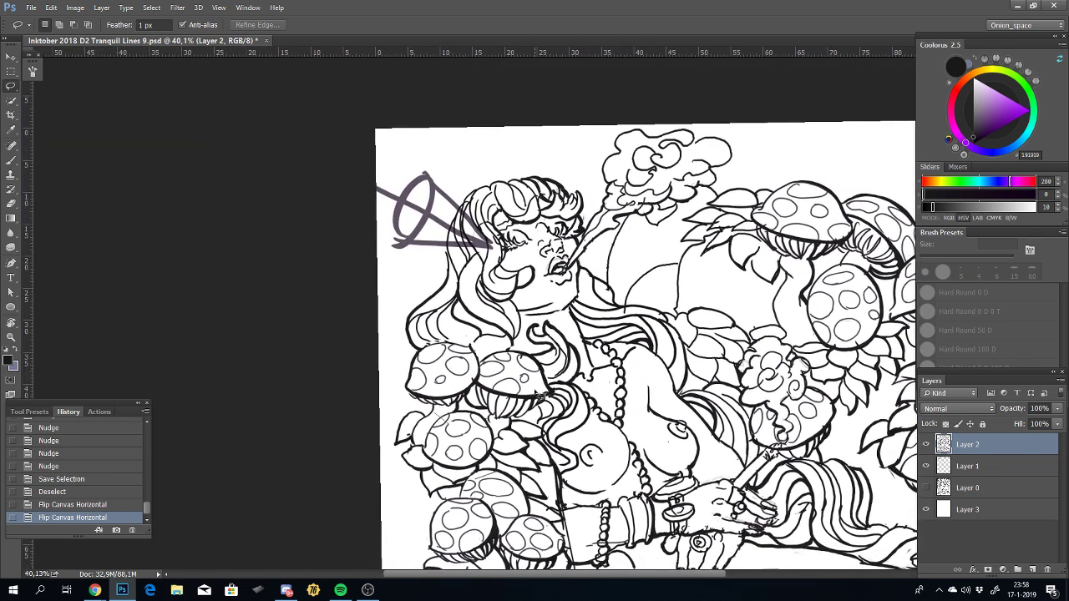
key(b)
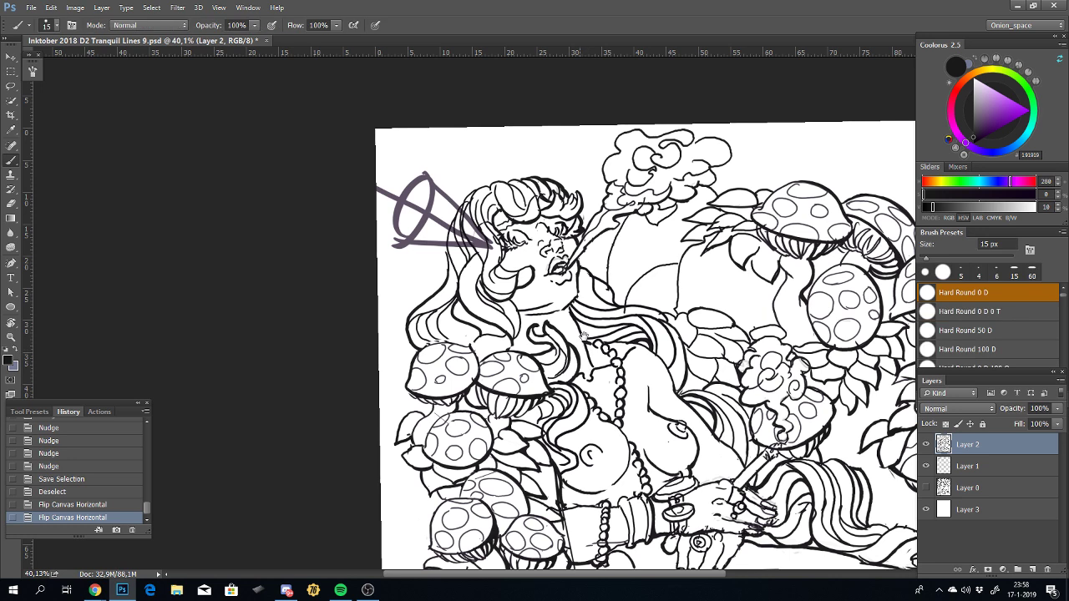
mouse_move(583, 335)
mouse_down()
mouse_move(599, 235)
mouse_move(622, 201)
mouse_move(637, 213)
mouse_up()
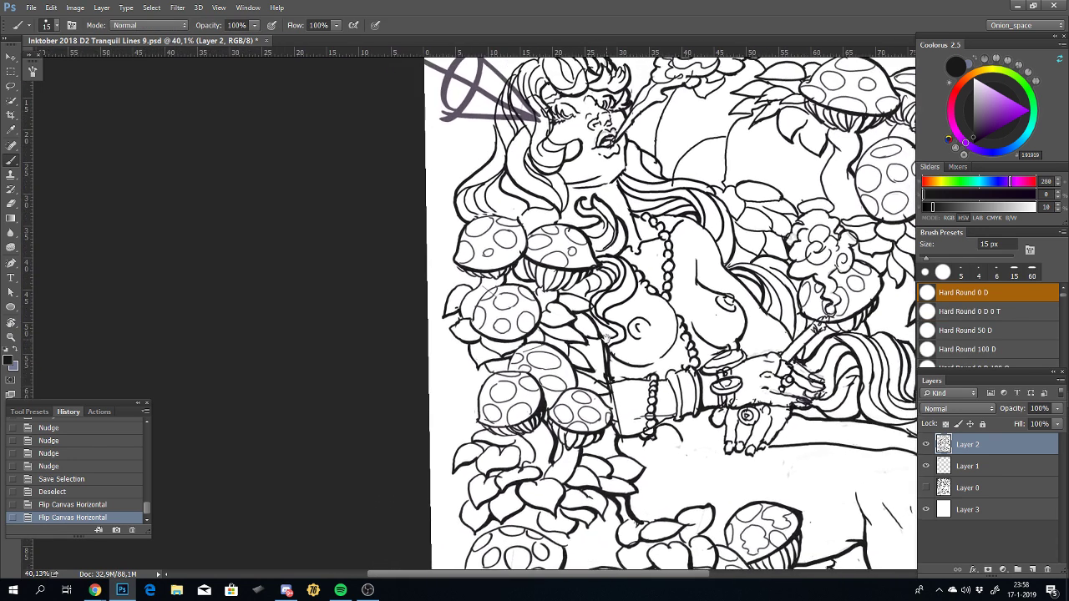
scroll(648, 420, down, 2)
scroll(611, 437, up, 5)
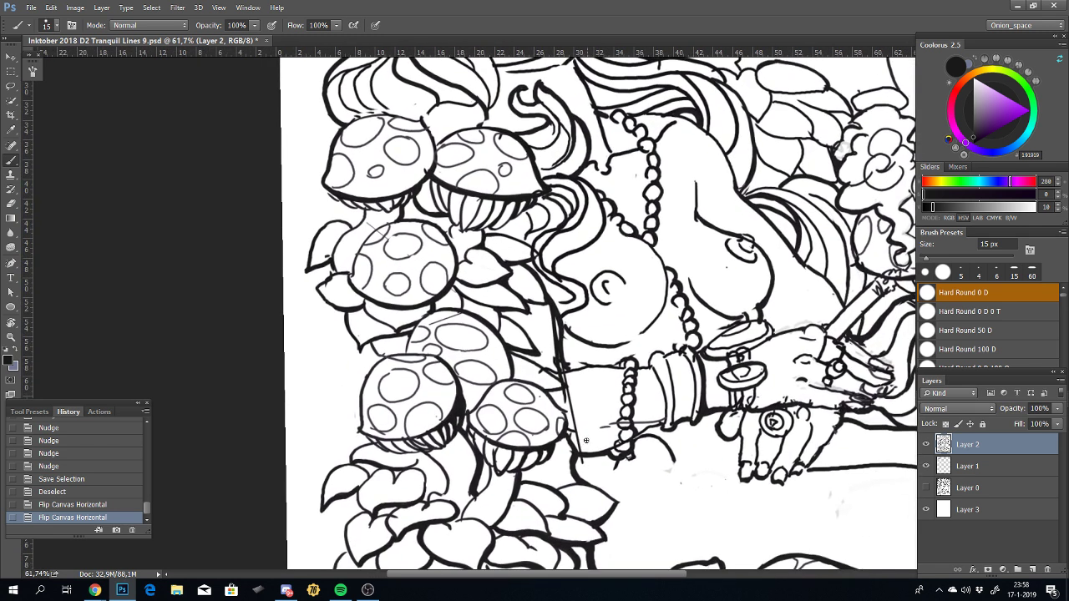
key(e)
Step: Erase stray marks near the wrist and hand with a 30 px eraser, comparing layers
key(bracketright)
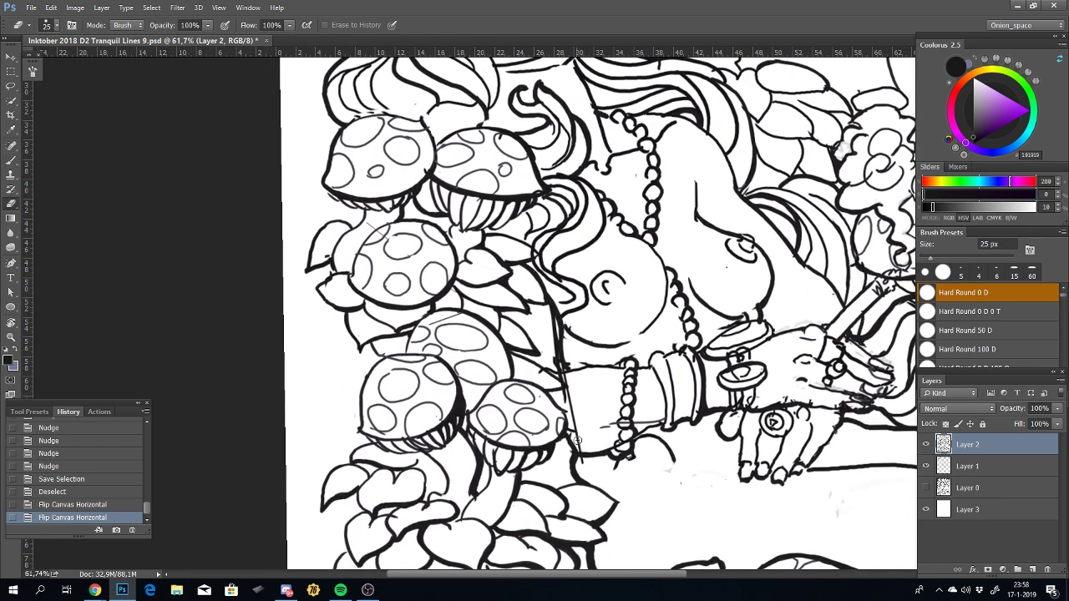
key(bracketright)
drag(579, 449, 586, 445)
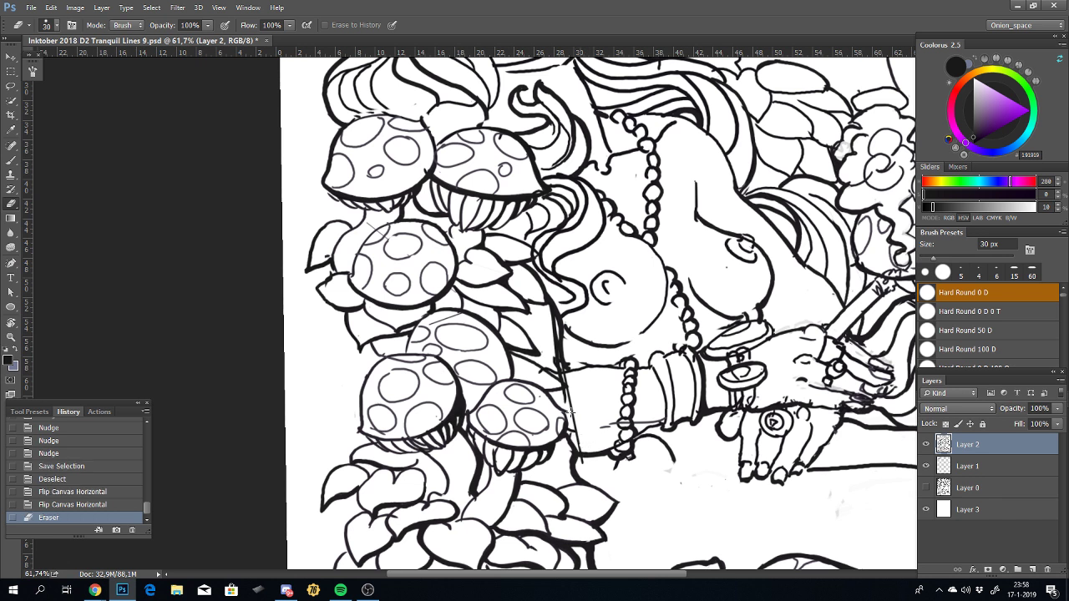
click(599, 418)
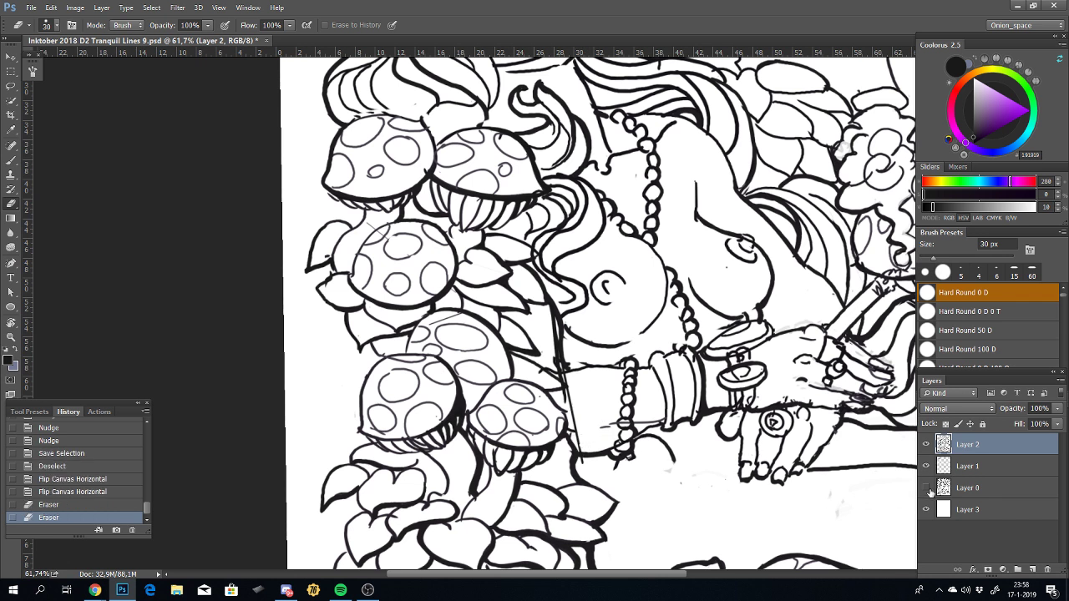
click(928, 489)
click(925, 445)
click(926, 444)
click(554, 405)
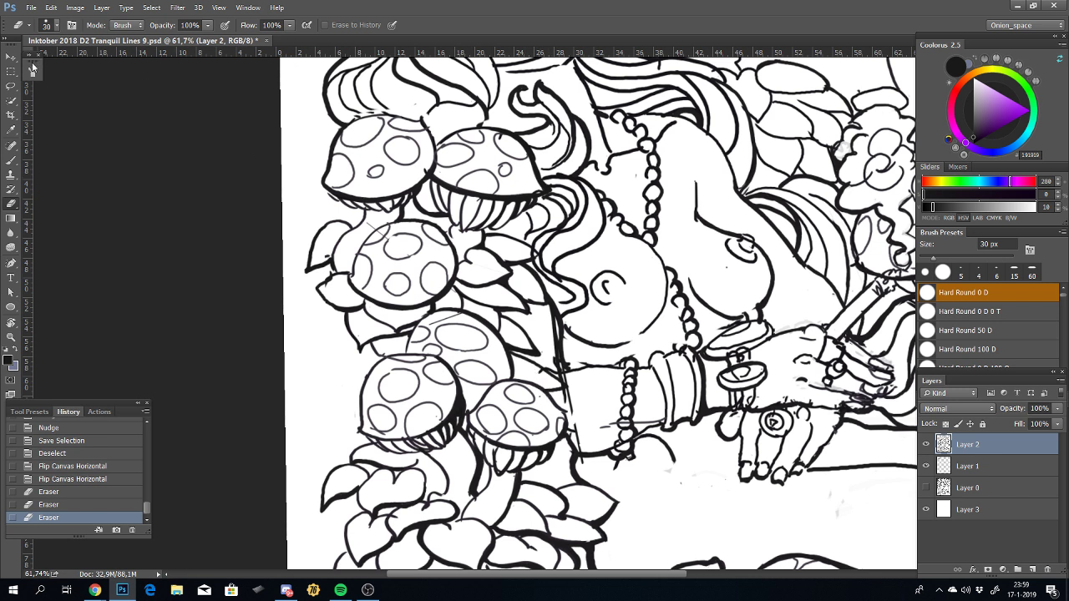
Step: Erase stray strokes beside the bracelets, finishing leftovers with a 20 px eraser
click(32, 70)
click(32, 72)
drag(571, 412, 568, 374)
key(bracketleft)
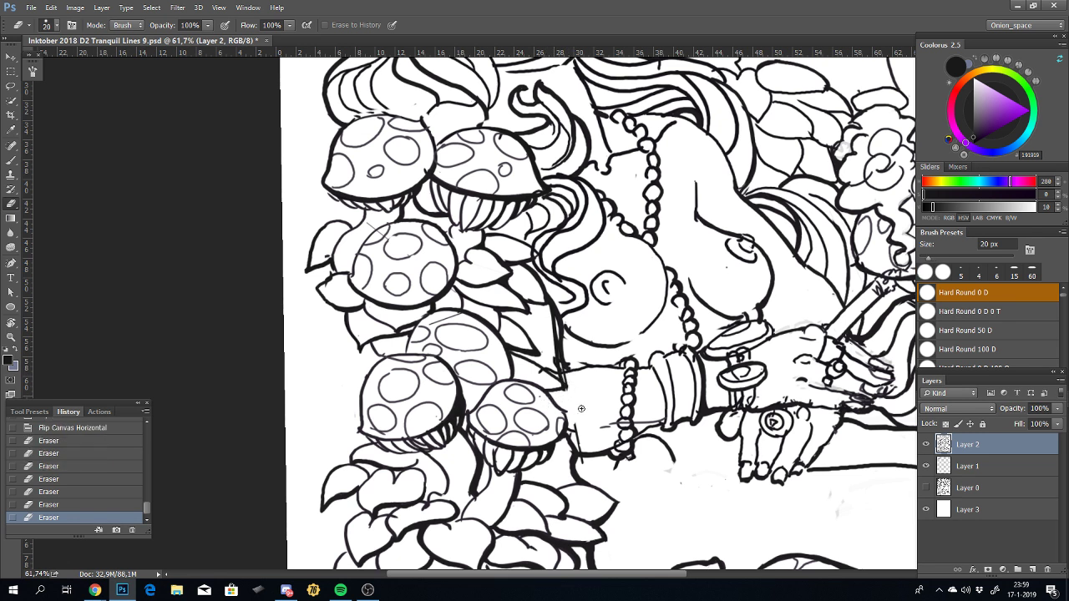
scroll(581, 408, up, 3)
drag(572, 426, 576, 455)
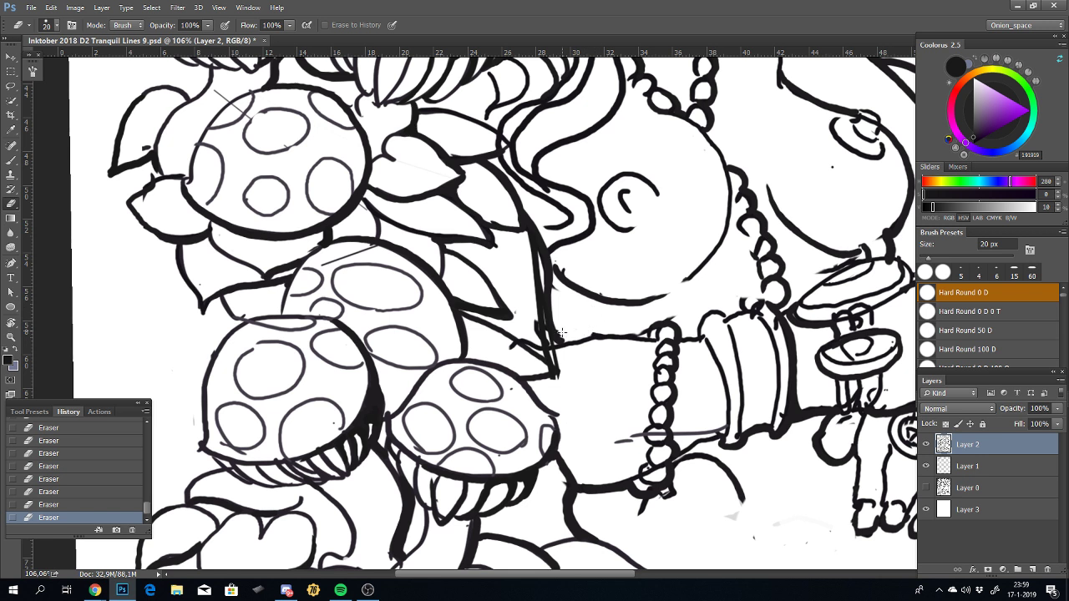
Step: Erase the stray vertical line fragments beside the woman's arm
drag(559, 323, 576, 381)
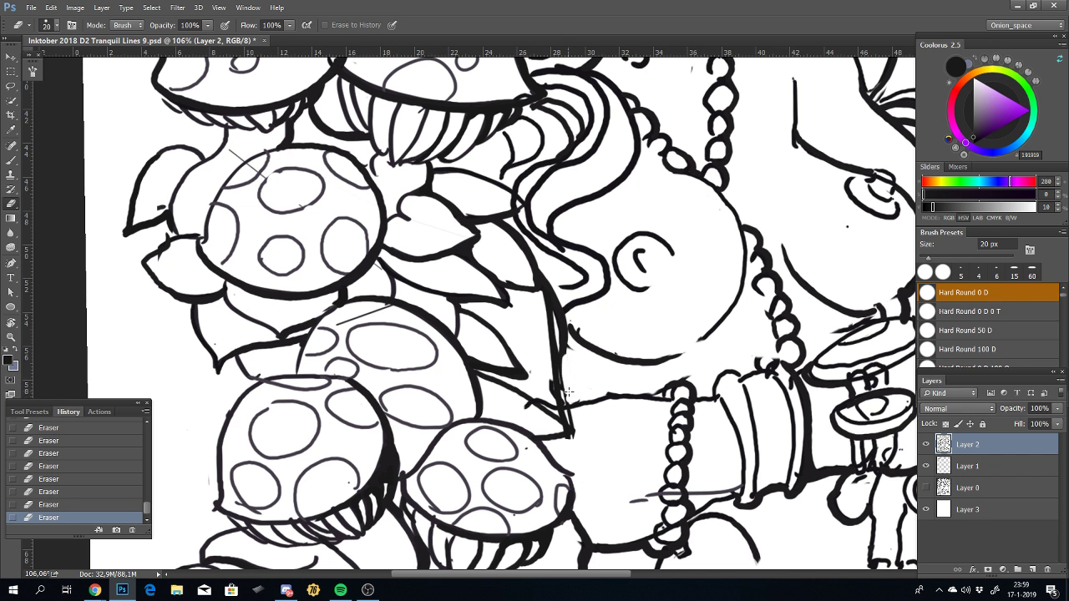
drag(563, 346, 562, 328)
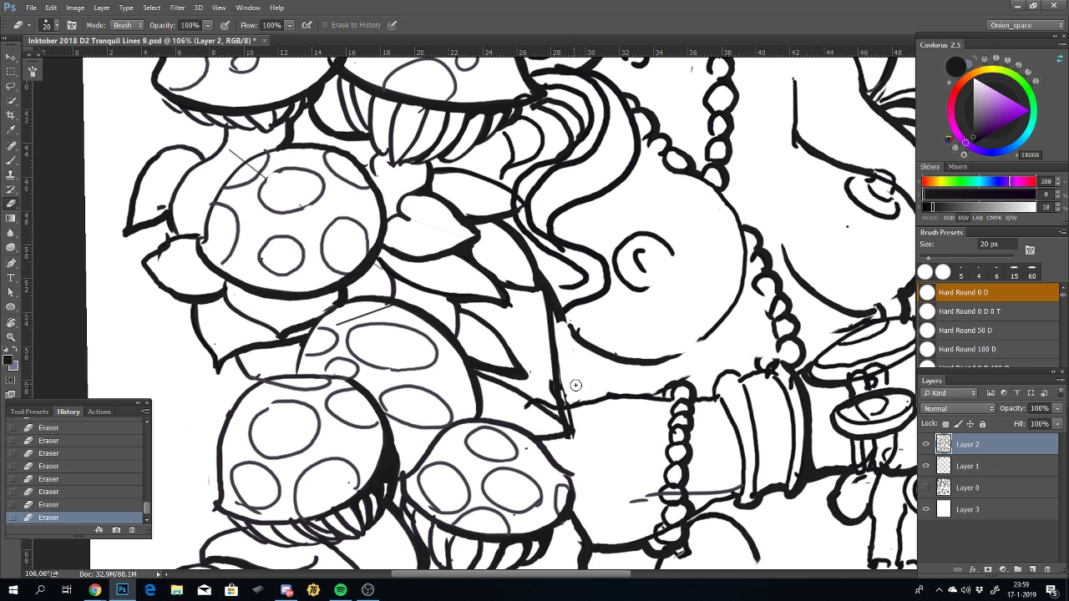
mouse_move(575, 385)
mouse_down()
mouse_move(552, 275)
mouse_move(548, 387)
mouse_up()
key(ctrl+z)
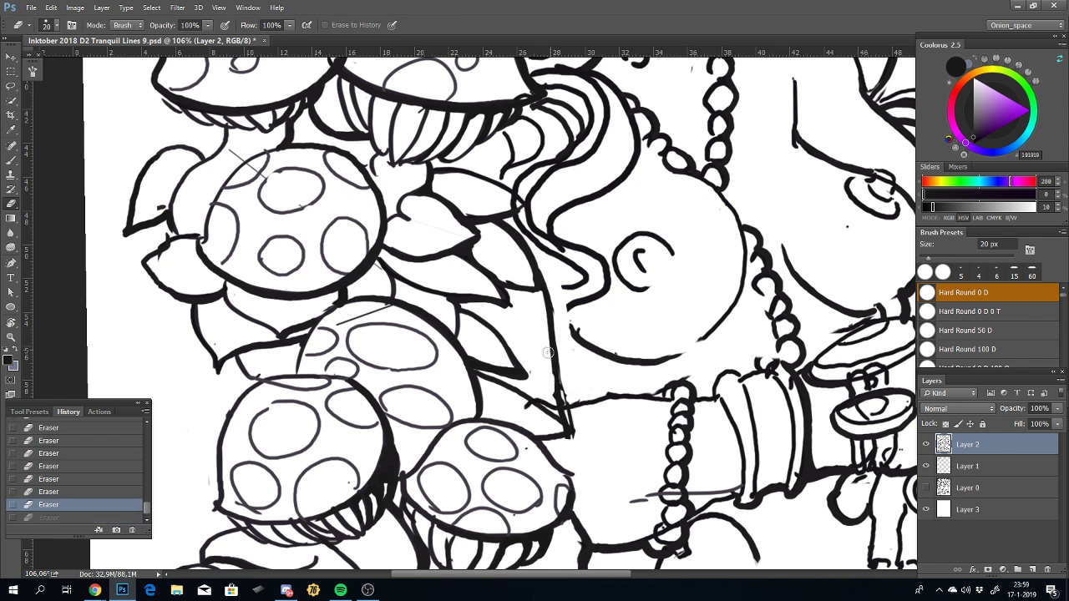
drag(549, 397, 551, 388)
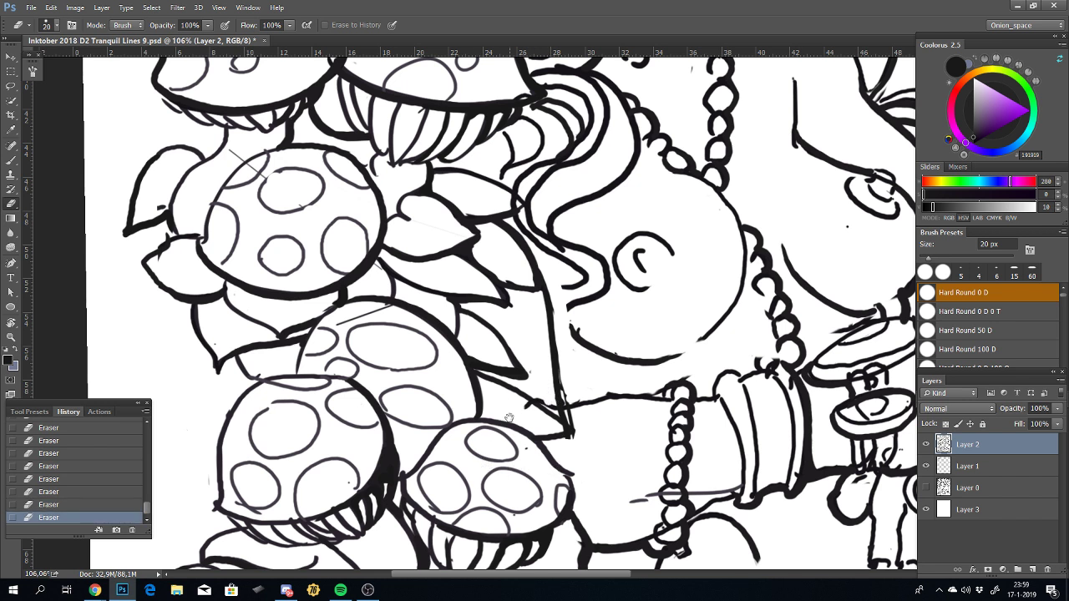
drag(510, 418, 499, 334)
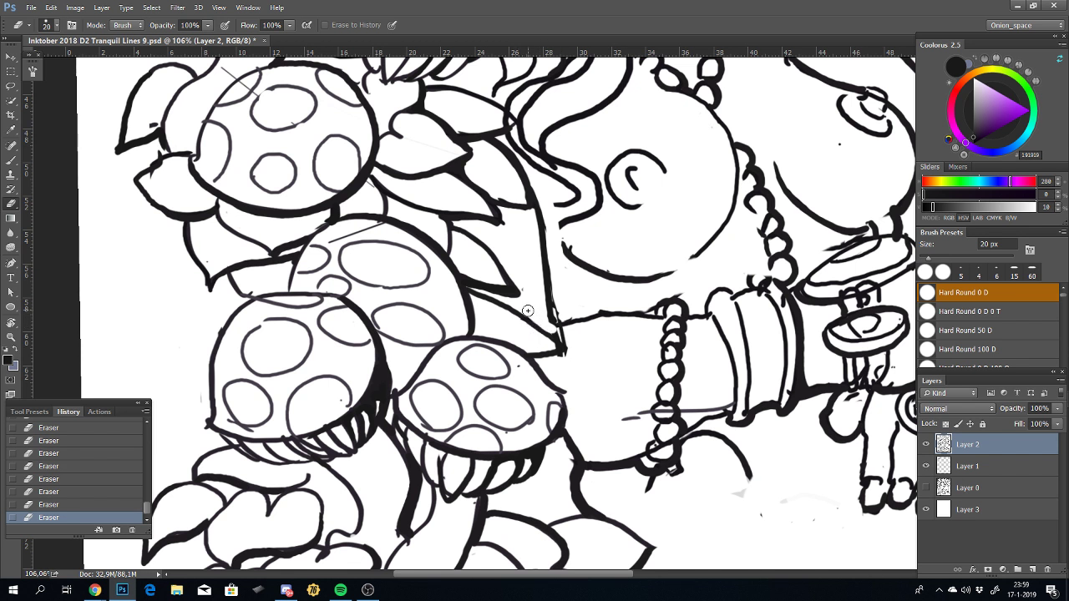
Step: Toggle the recent eraser strokes on and off, keeping the erasure near the bracelet
key(ctrl+z)
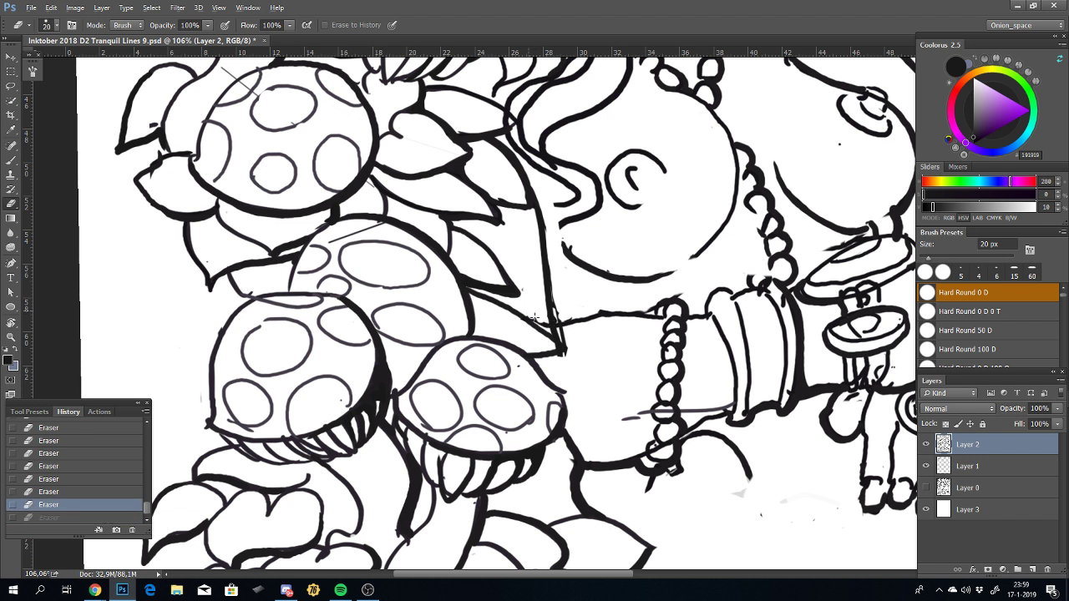
key(ctrl+z)
key(ctrl+z)
key(ctrl+z)
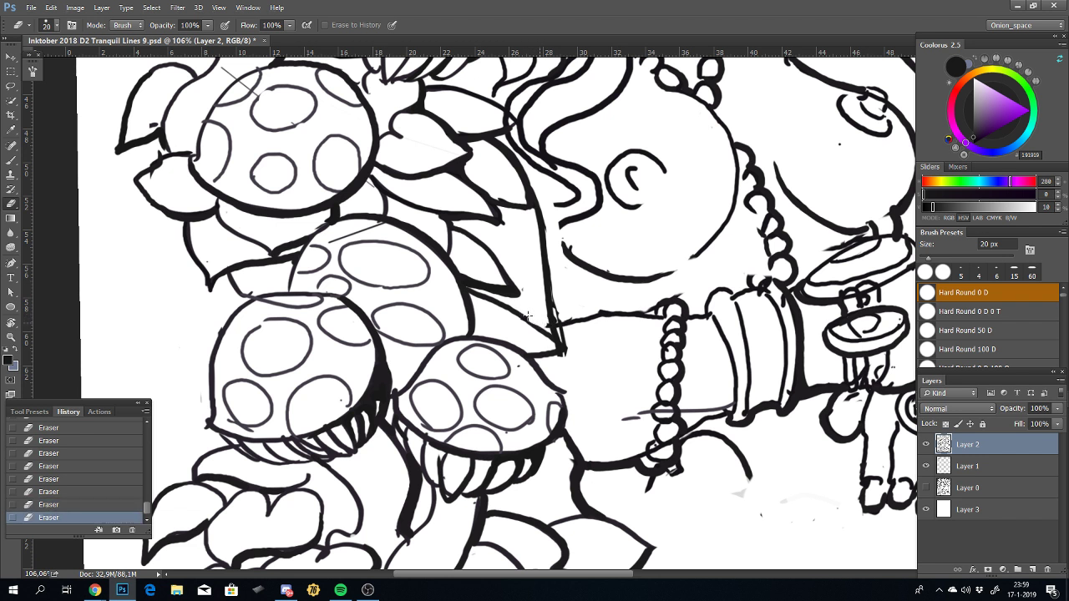
key(ctrl+z)
key(ctrl+z)
key(ctrl+z)
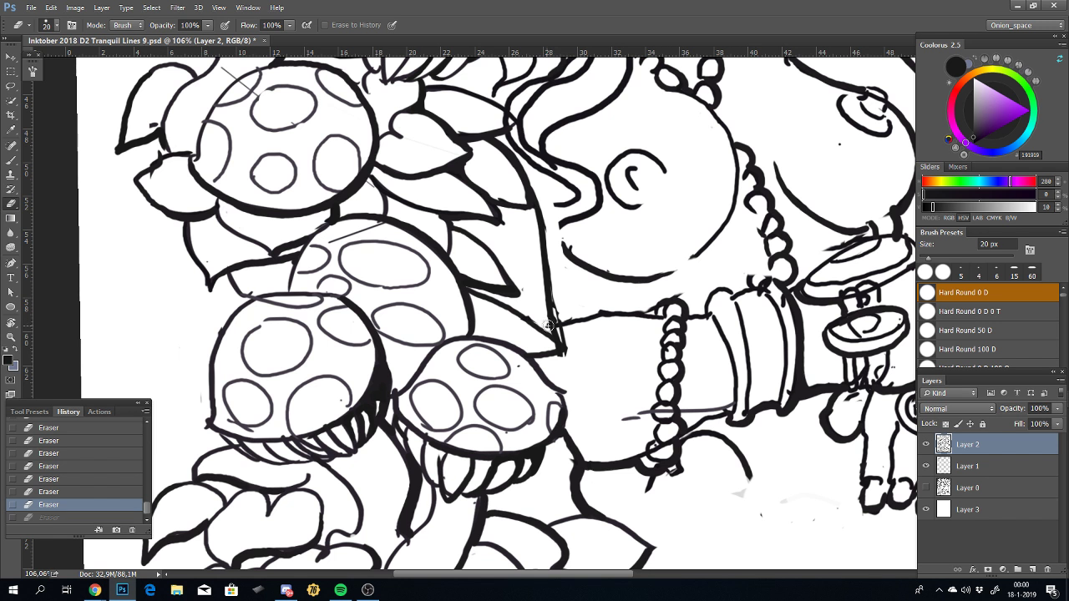
key(ctrl+z)
key(ctrl+z)
key(ctrl+z)
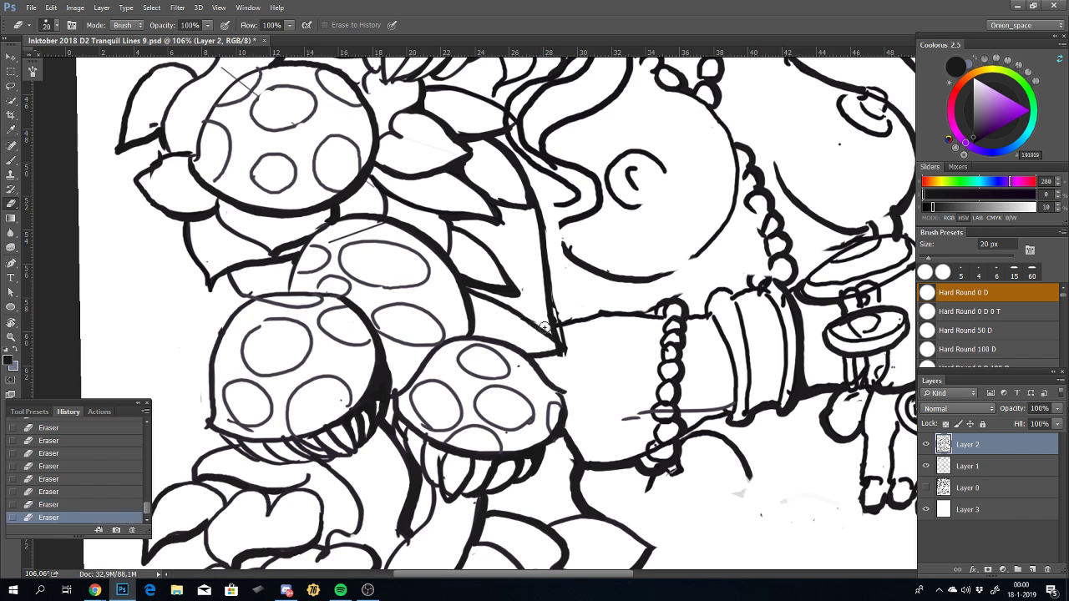
key(ctrl+z)
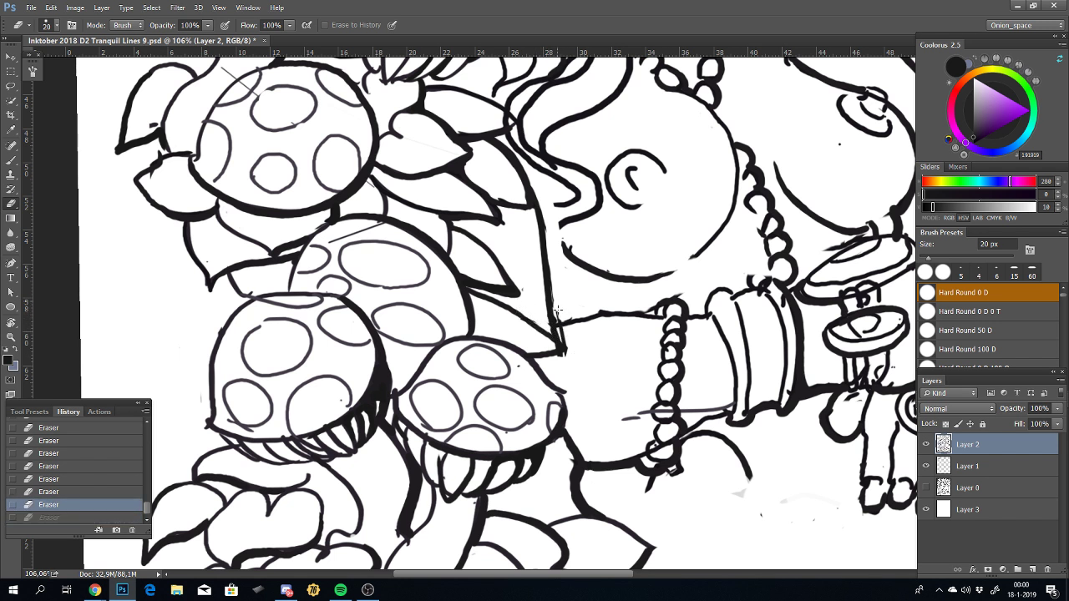
key(ctrl+z)
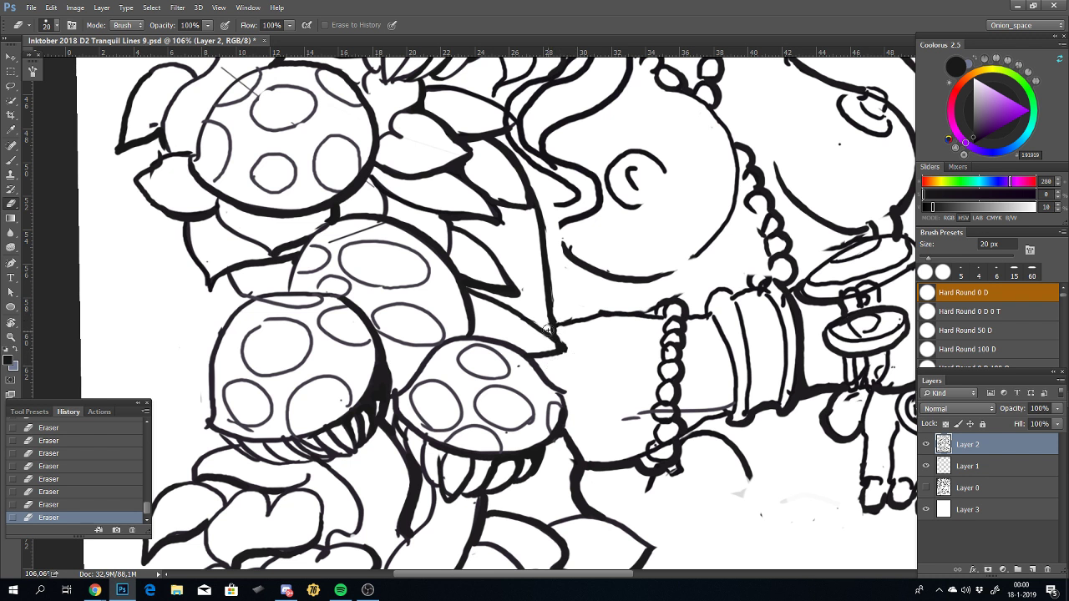
key(ctrl+z)
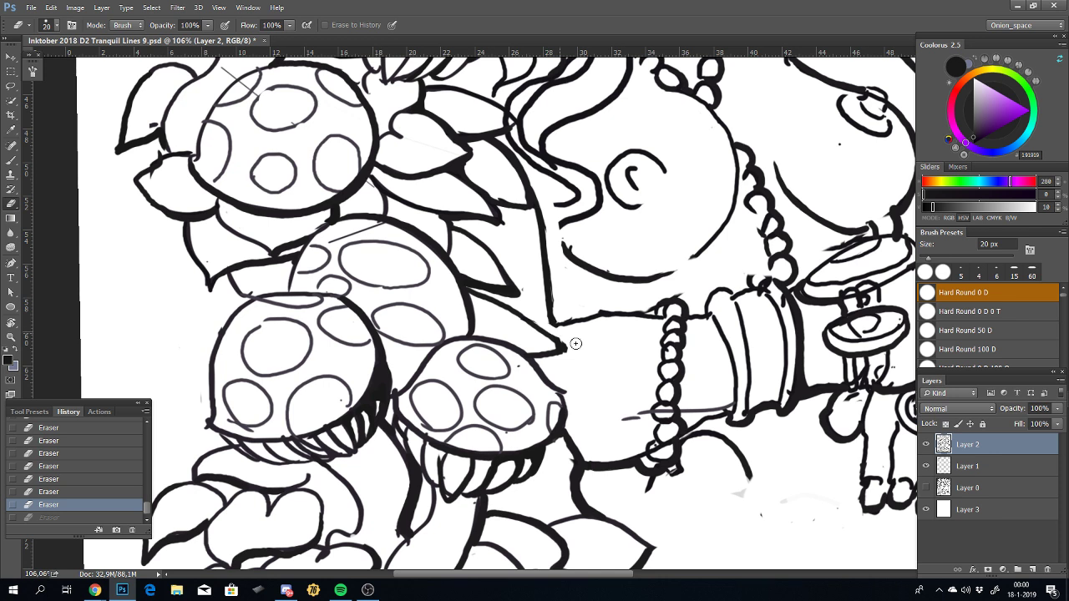
key(ctrl+z)
Step: Undo the erase along the bead line and discard a trial erase beside the bracelet
alt+scroll(561, 391, down, 3)
alt+scroll(560, 396, down, 3)
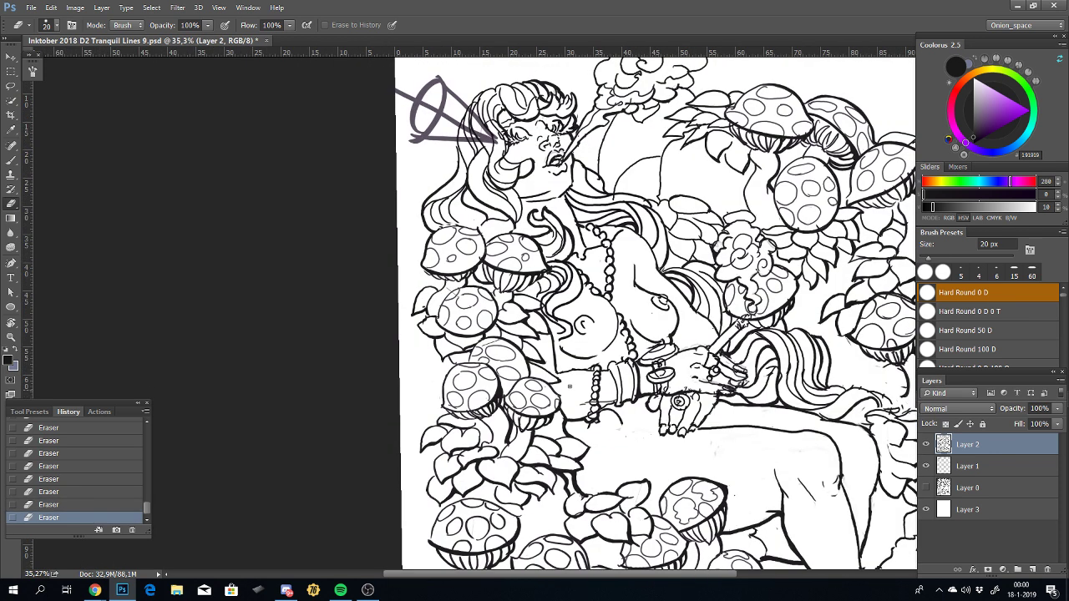
alt+scroll(586, 356, up, 3)
alt+scroll(568, 443, up, 3)
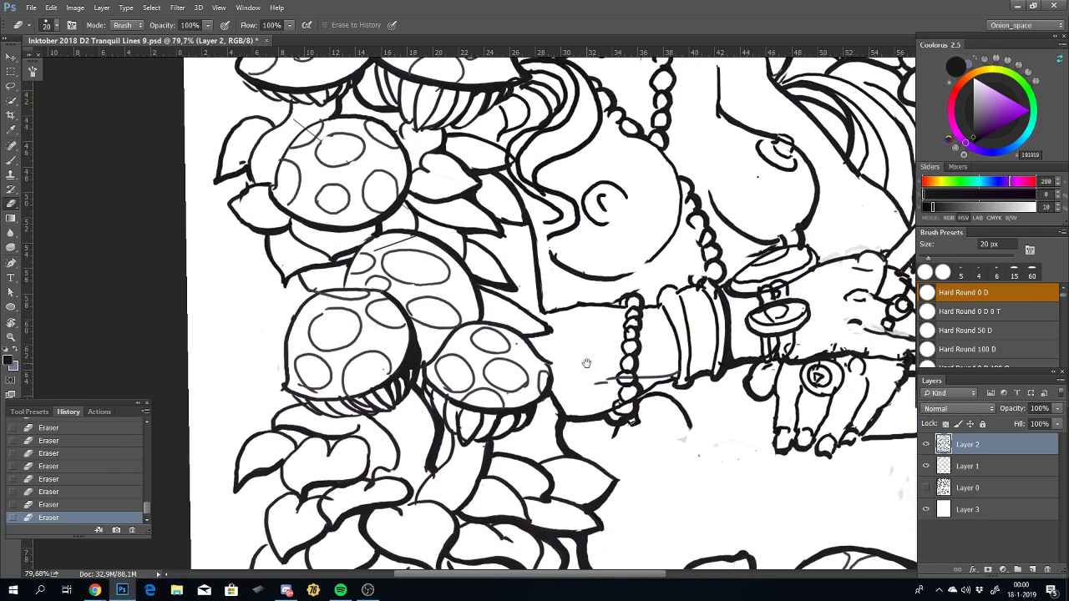
alt+scroll(616, 328, up, 2)
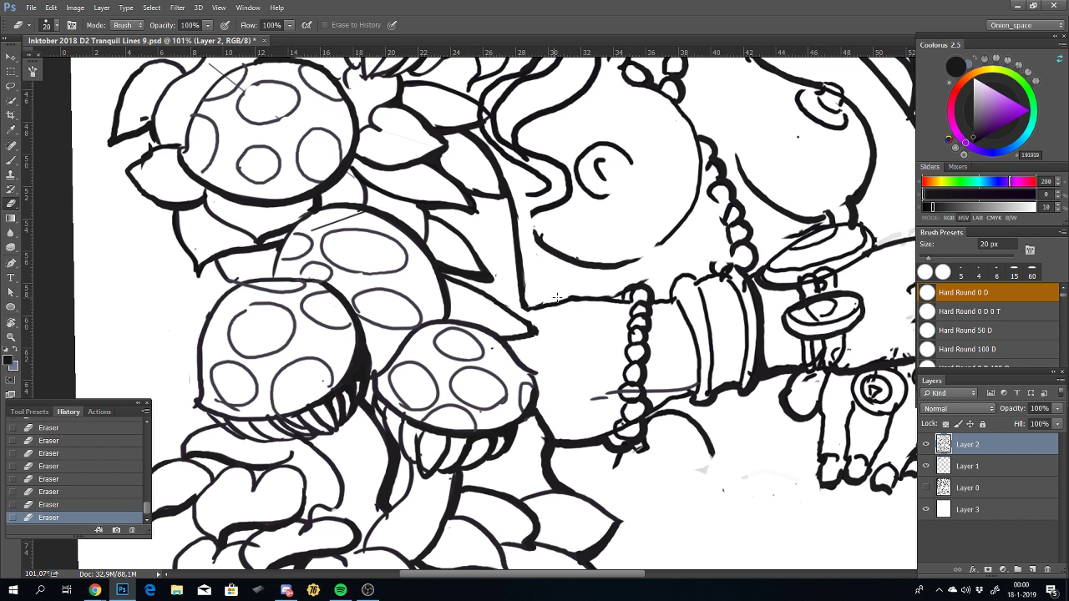
key(ctrl+z)
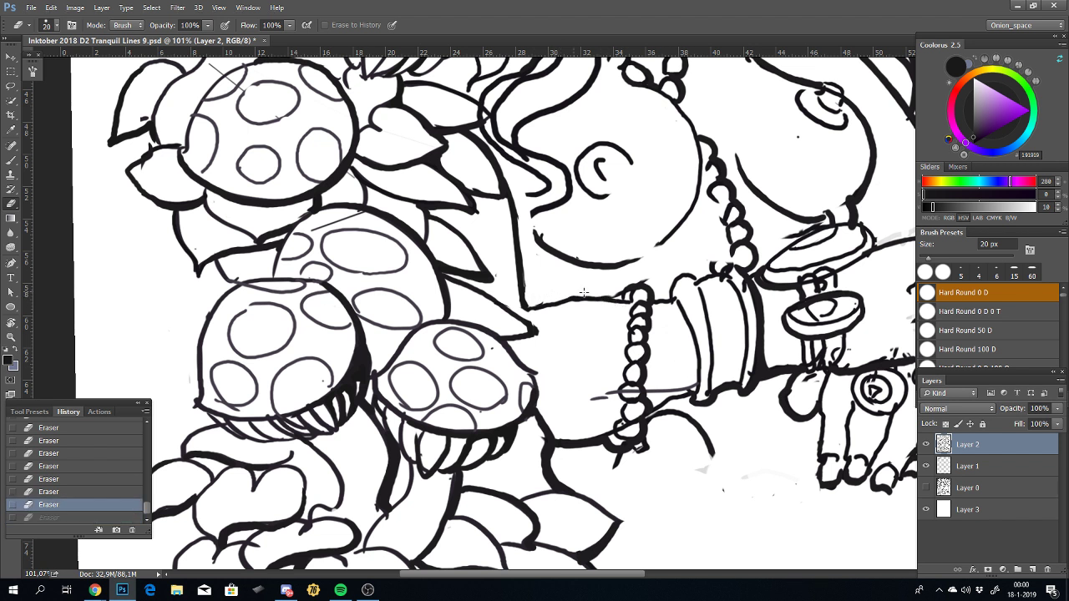
mouse_move(576, 295)
mouse_down()
mouse_move(635, 301)
mouse_move(620, 298)
mouse_up()
key(ctrl+z)
key(ctrl+z)
key(ctrl+z)
key(ctrl+z)
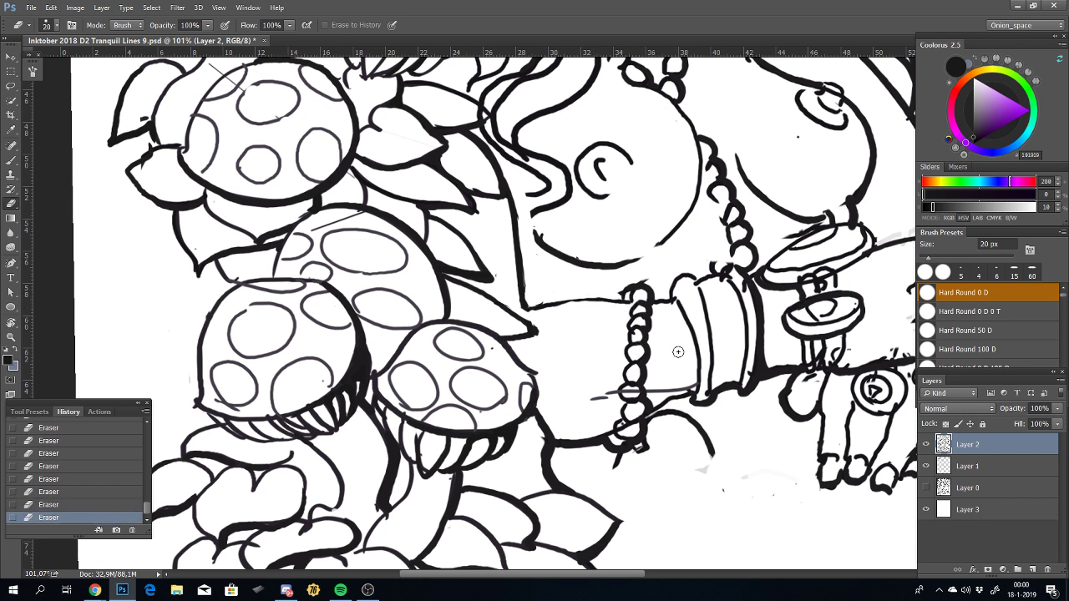
Step: Redraw the outline beside the bead bracelet in black ink, extending it below the bracelet
key(b)
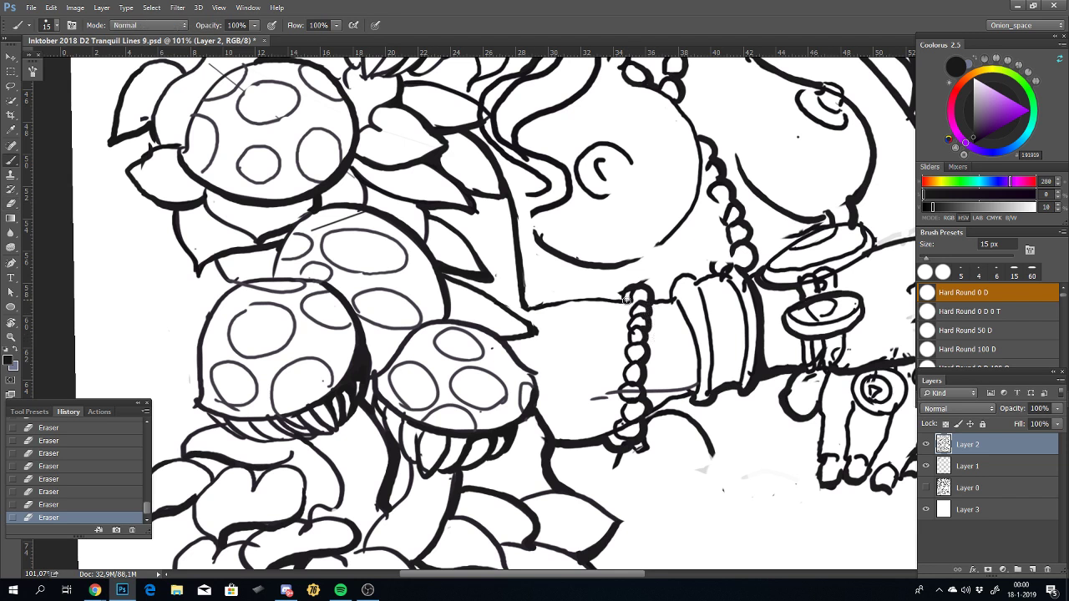
drag(626, 299, 576, 297)
key(ctrl+z)
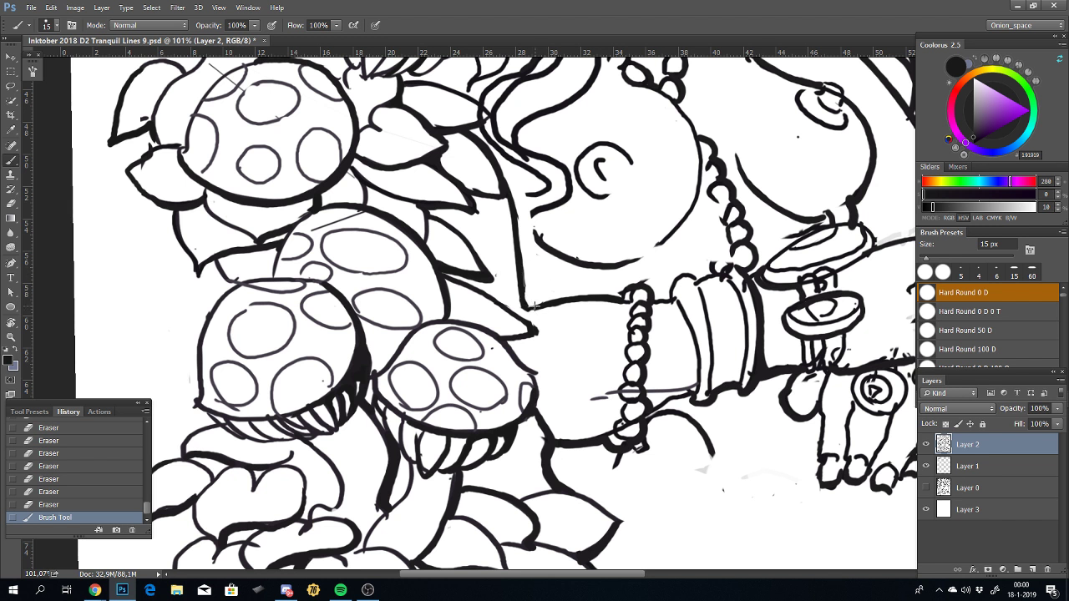
key(ctrl+z)
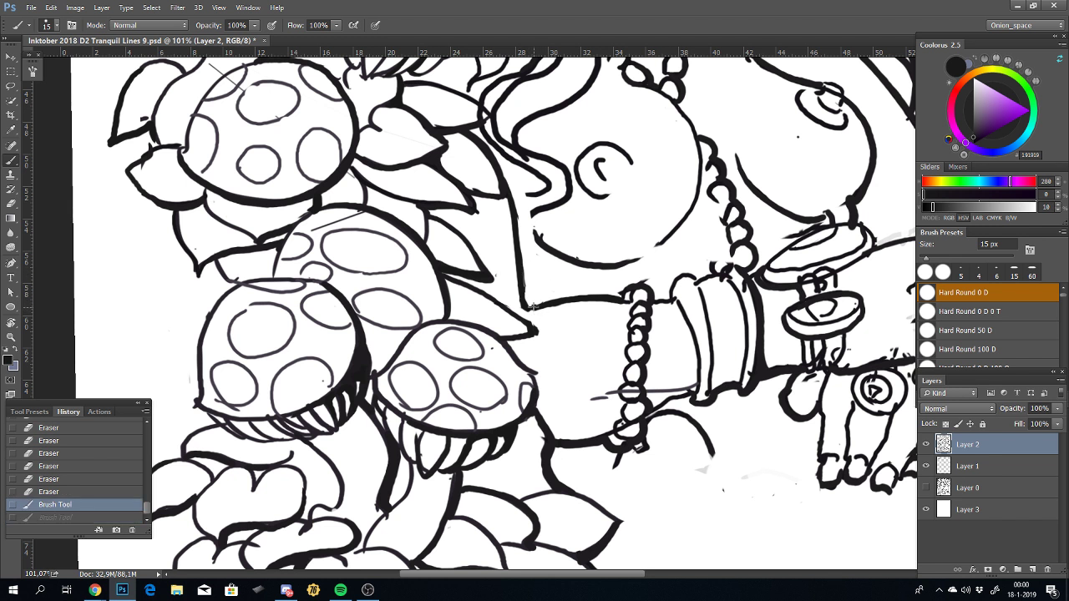
drag(525, 284, 523, 230)
key(ctrl+z)
drag(523, 288, 513, 217)
drag(527, 306, 533, 339)
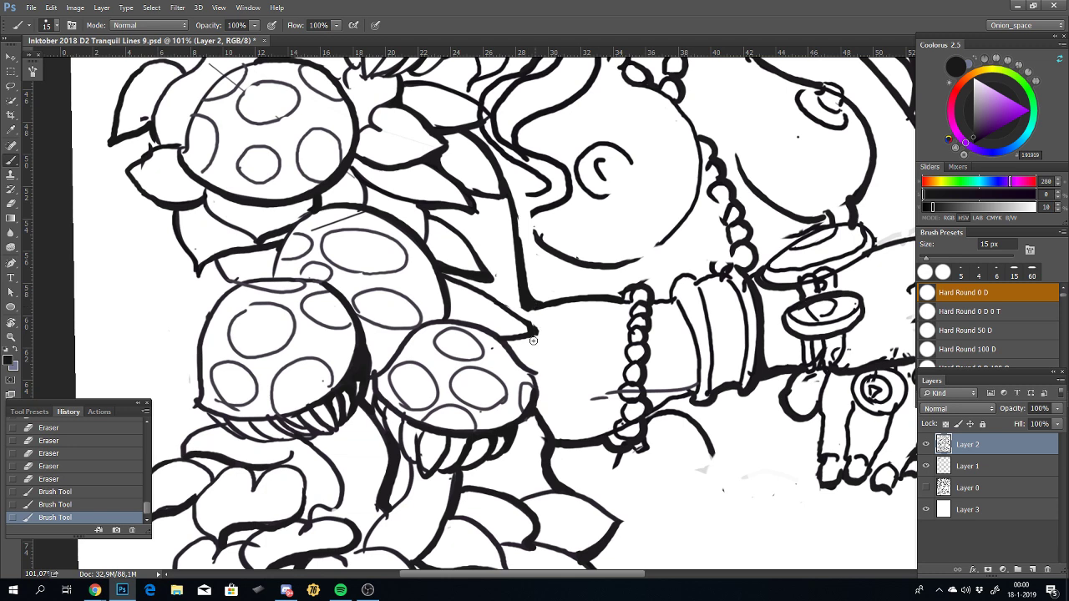
Step: Trace the body outline beside the mushrooms, undoing two rough attempts
scroll(496, 369, down, 4)
scroll(496, 368, down, 1)
scroll(496, 368, down, 1)
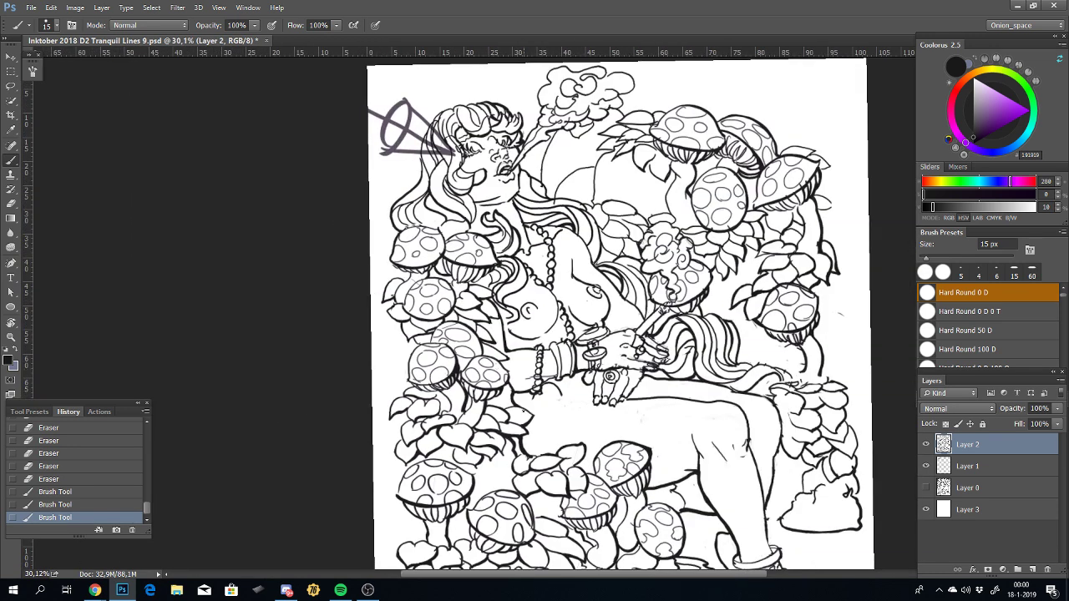
scroll(518, 359, up, 5)
scroll(510, 424, up, 3)
scroll(511, 425, up, 2)
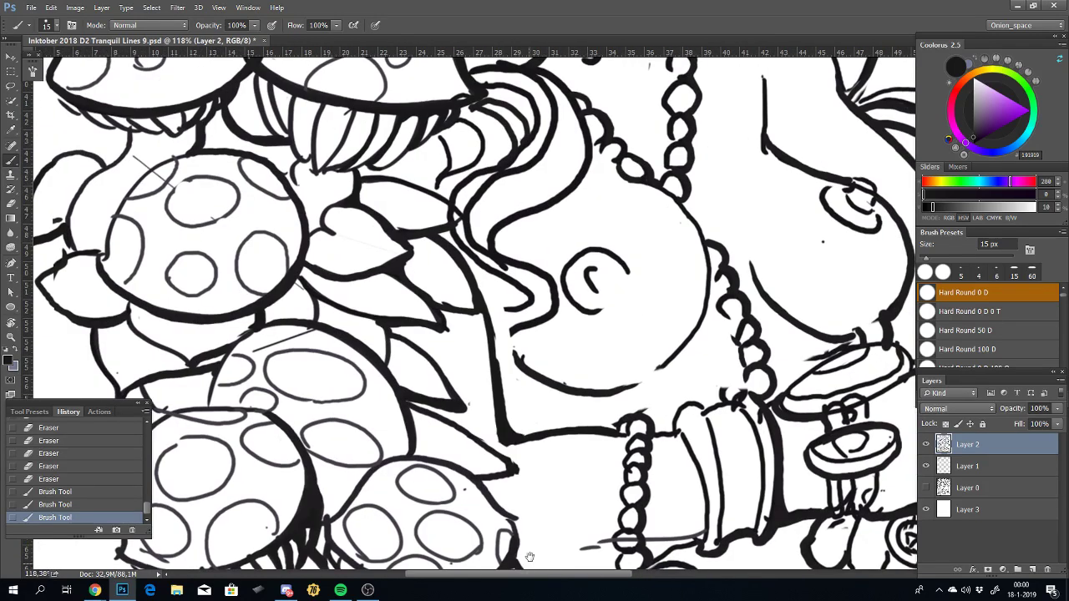
drag(507, 428, 461, 254)
key(ctrl+z)
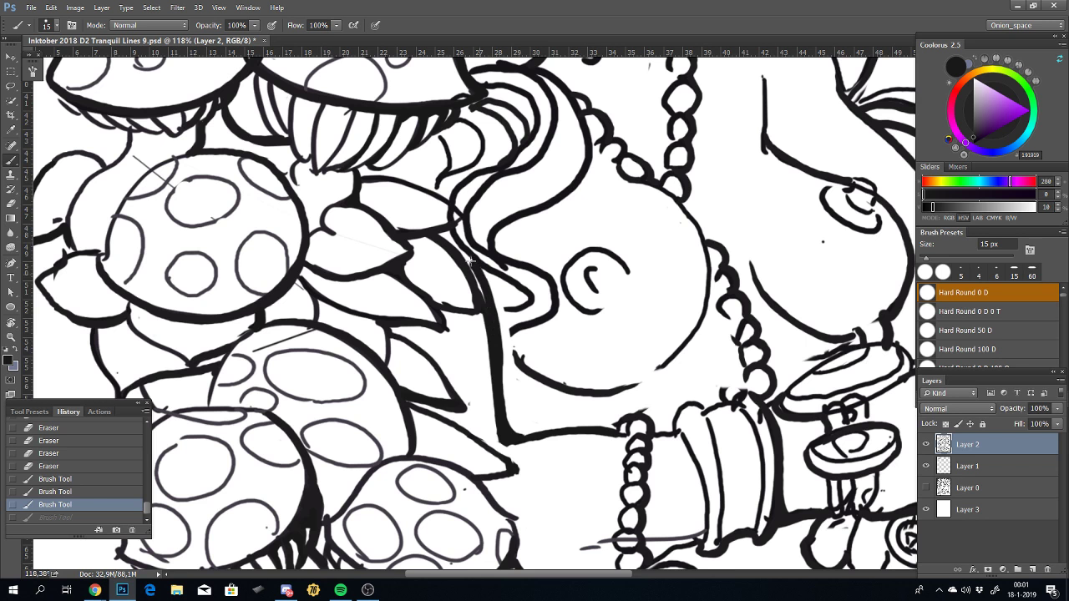
drag(498, 378, 441, 232)
key(ctrl+z)
Step: Settle on a clean body outline stroke to its upper end and reinforce the lower corner
mouse_move(510, 428)
mouse_down()
mouse_move(444, 233)
mouse_move(482, 300)
mouse_move(446, 232)
mouse_up()
key(ctrl+z)
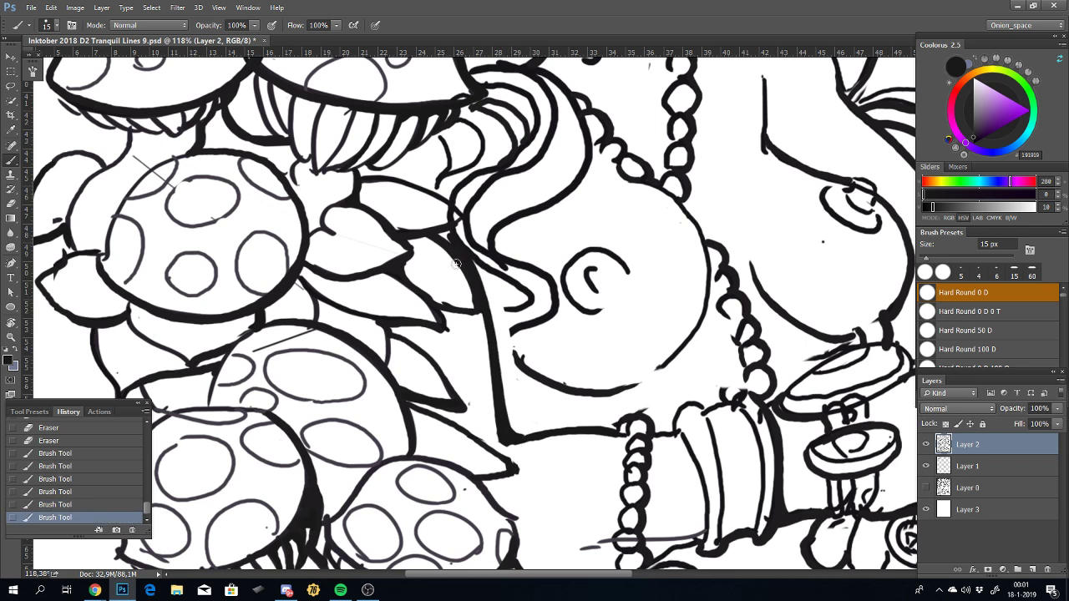
key(ctrl+z)
drag(509, 430, 449, 228)
key(ctrl+z)
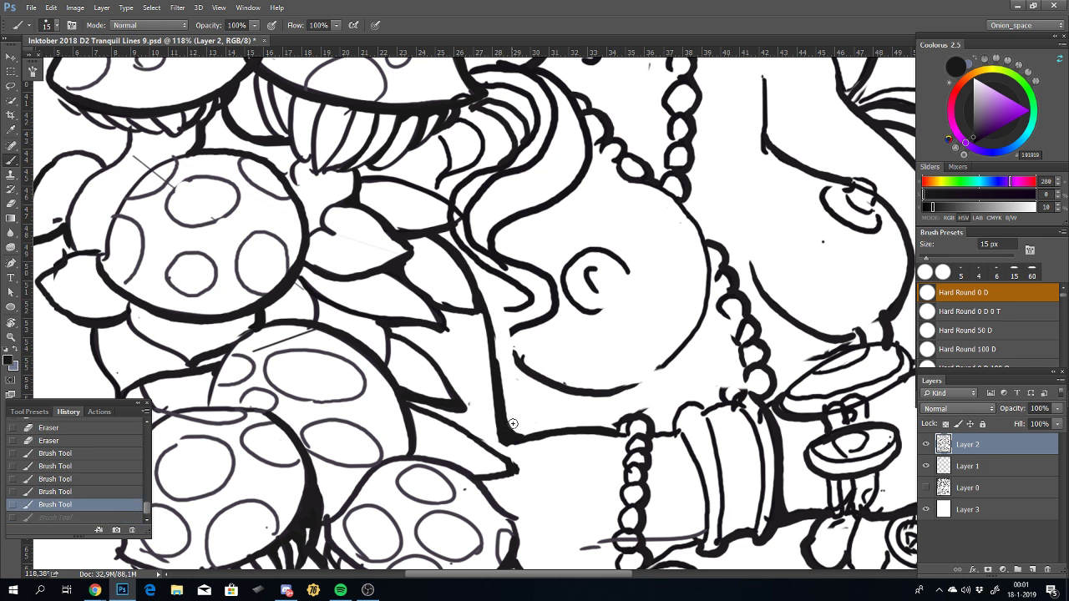
drag(510, 431, 438, 219)
key(ctrl+z)
drag(505, 431, 441, 233)
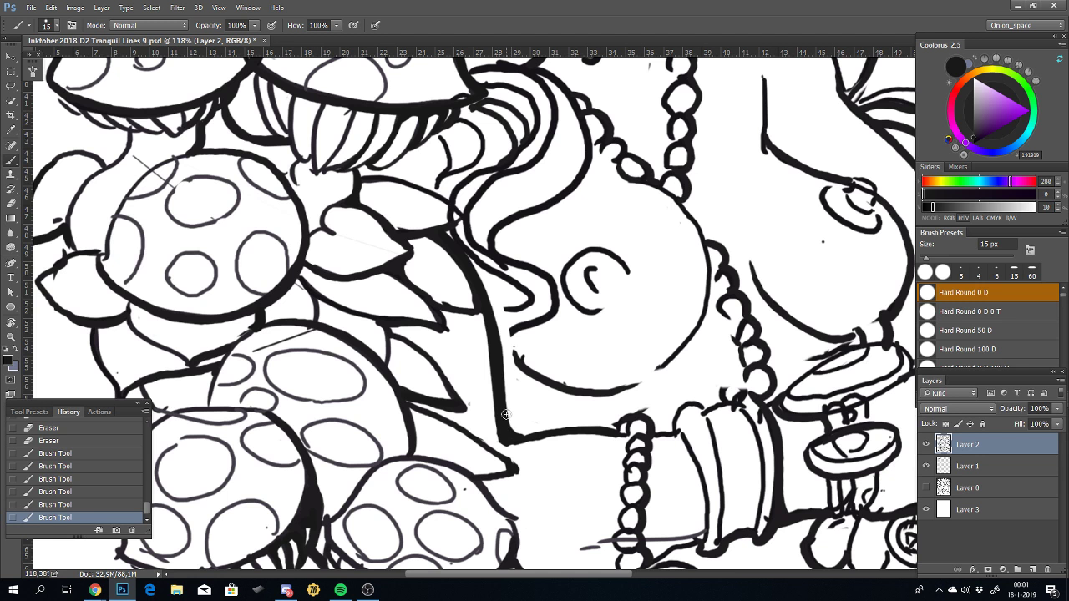
drag(507, 413, 517, 432)
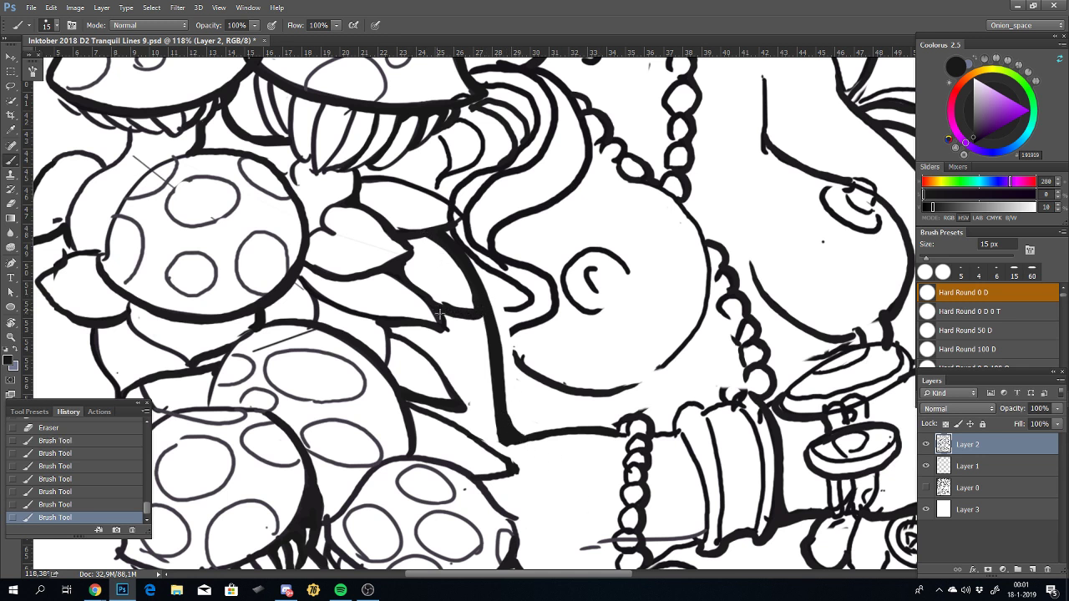
Step: Zoom into the wrist and remove stray strokes at the bracelet's bottom
scroll(436, 316, down, 2)
scroll(433, 319, down, 2)
scroll(426, 326, down, 2)
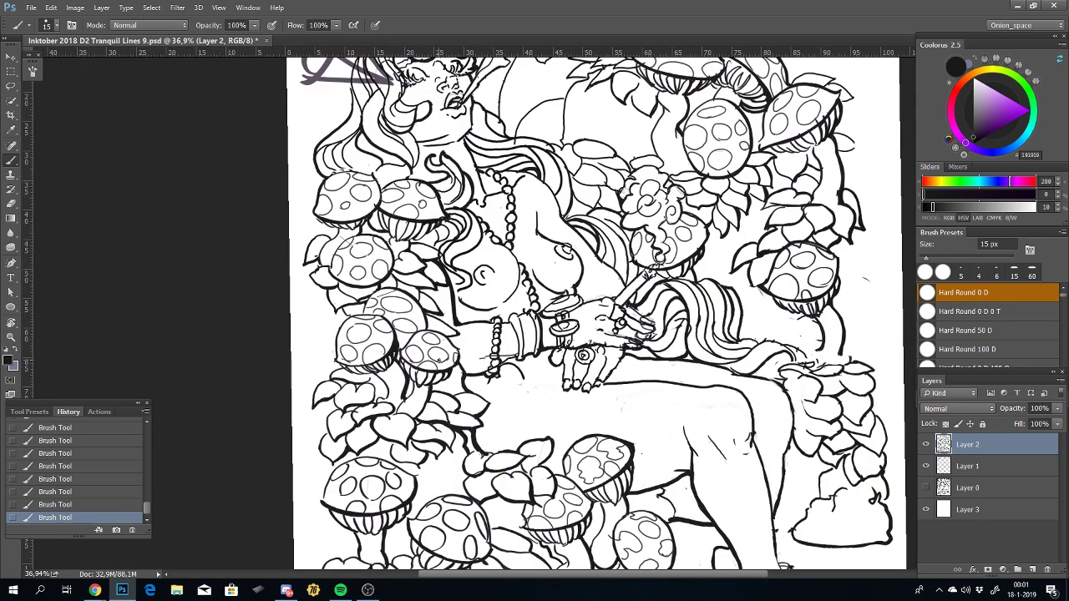
scroll(517, 365, down, 1)
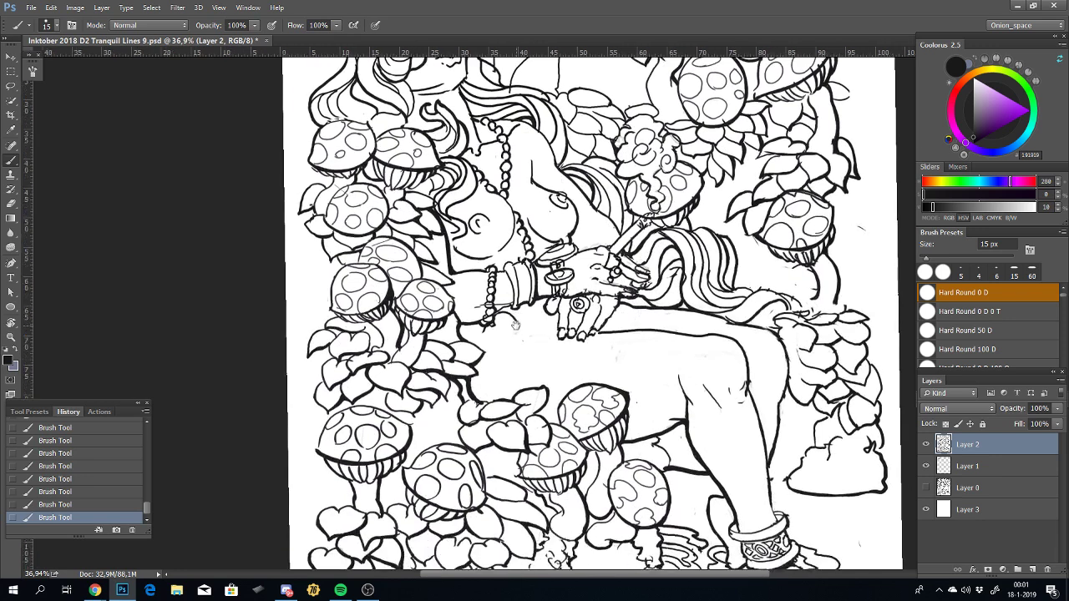
scroll(520, 298, up, 3)
scroll(520, 298, up, 2)
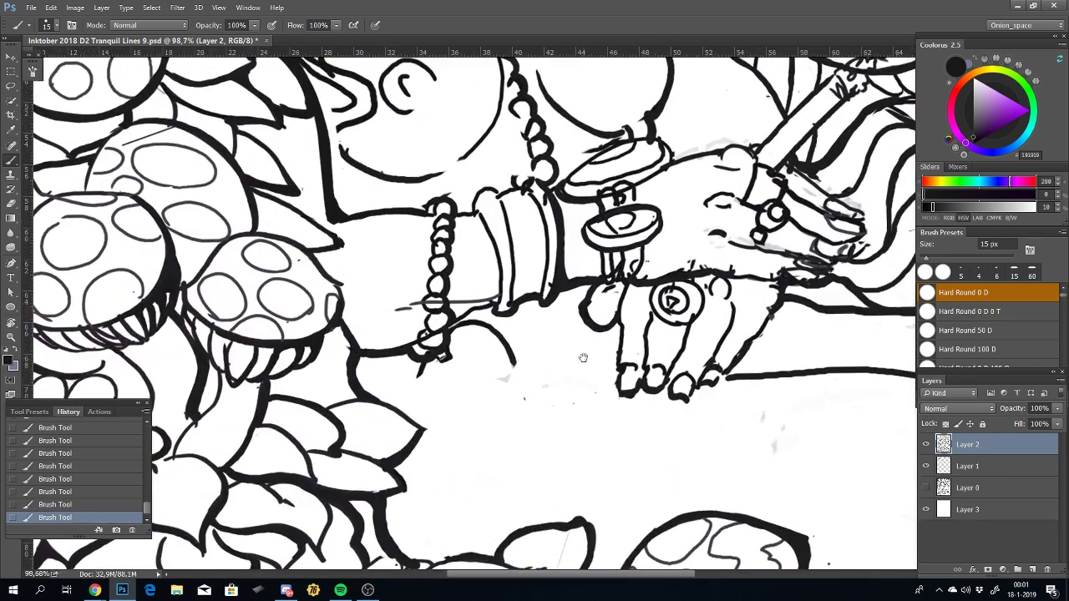
scroll(585, 393, up, 1)
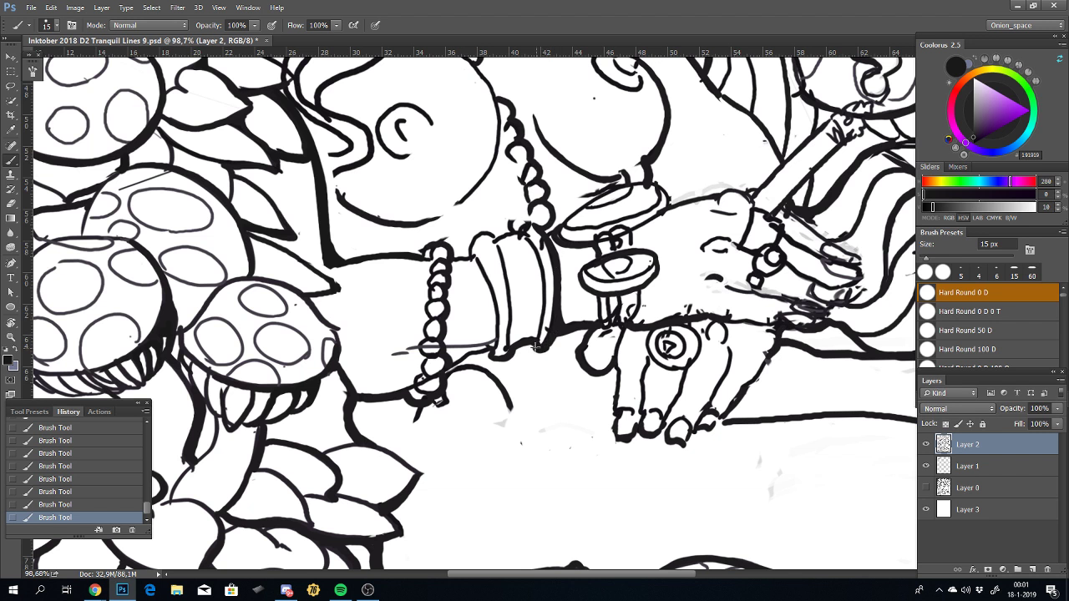
key(ctrl+z)
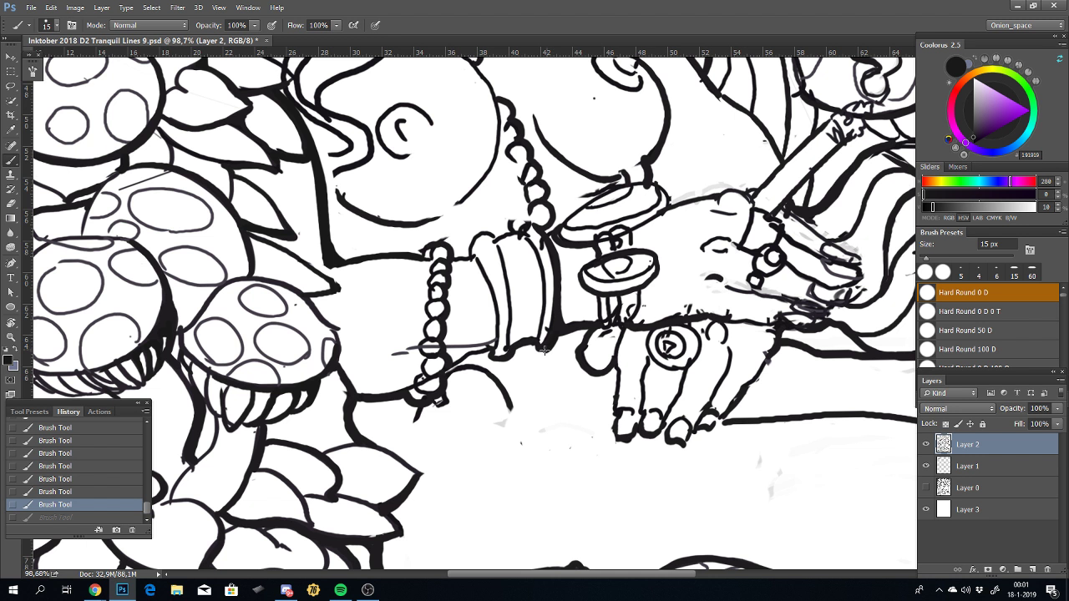
drag(545, 341, 525, 357)
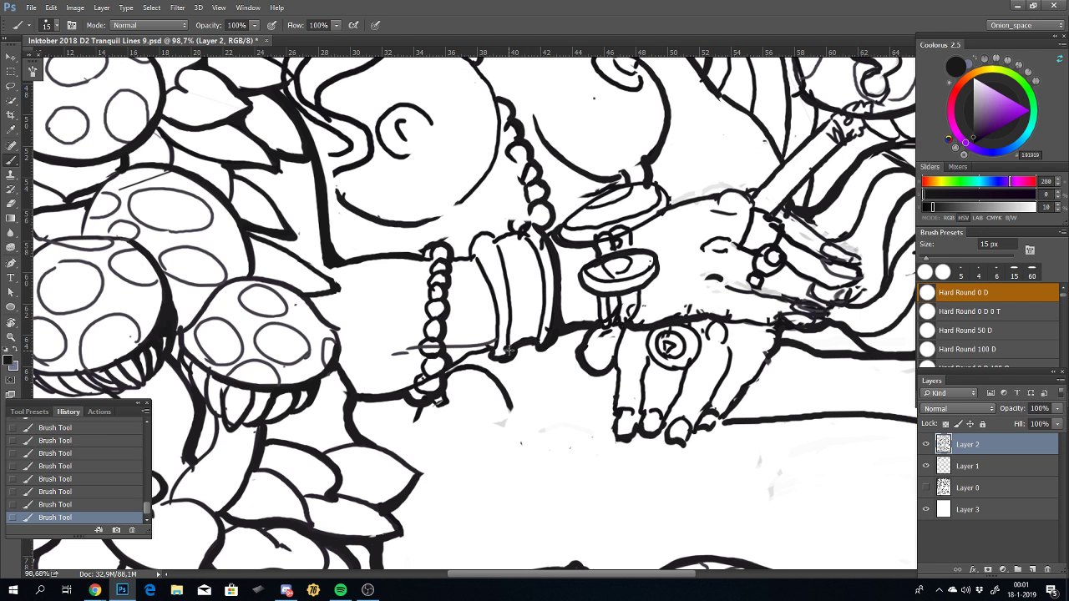
key(ctrl+z)
Step: Redraw the bracelet cuff's right edge and its second edge line in black ink
drag(511, 334, 493, 247)
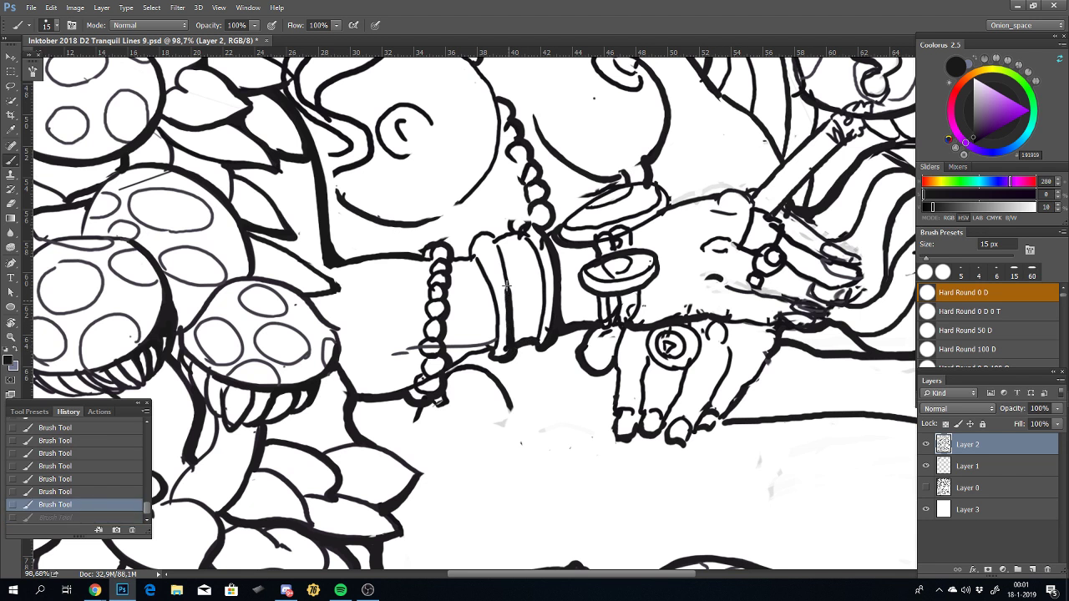
key(ctrl+z)
drag(511, 339, 491, 234)
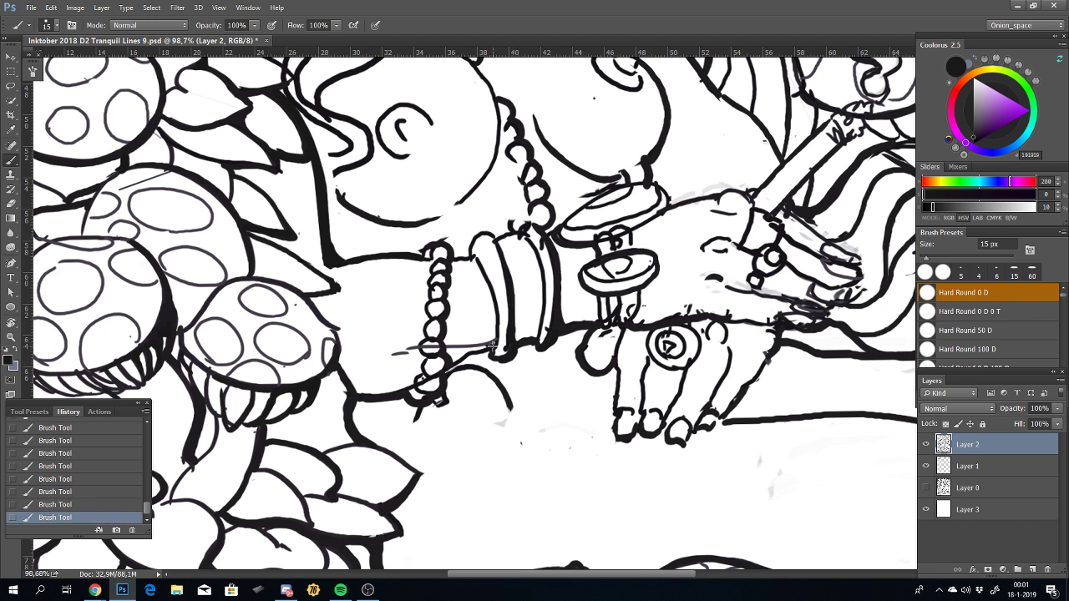
drag(494, 343, 463, 260)
key(ctrl+z)
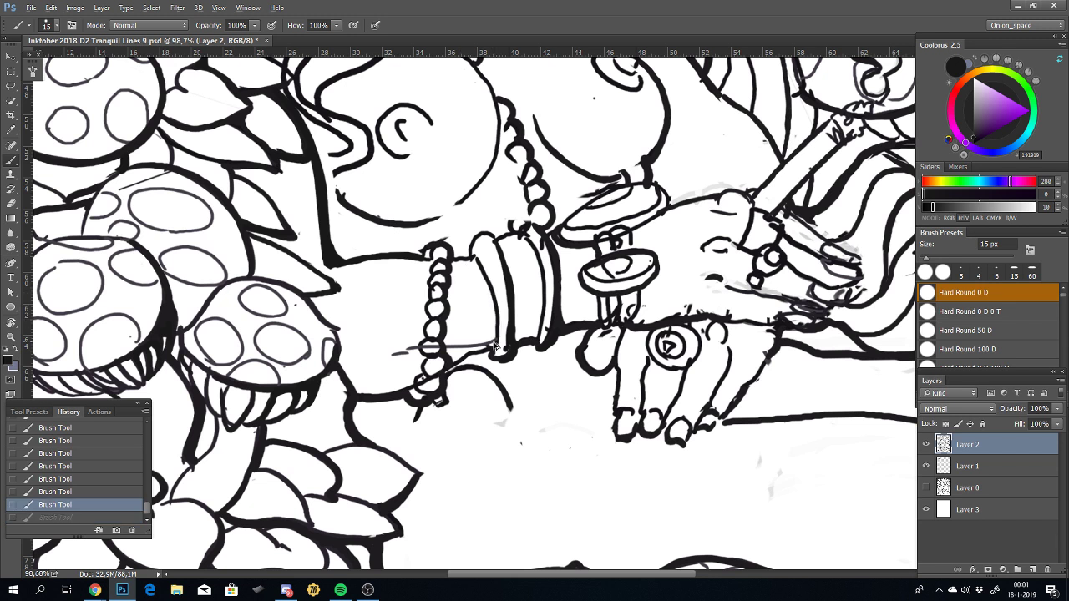
drag(490, 344, 477, 248)
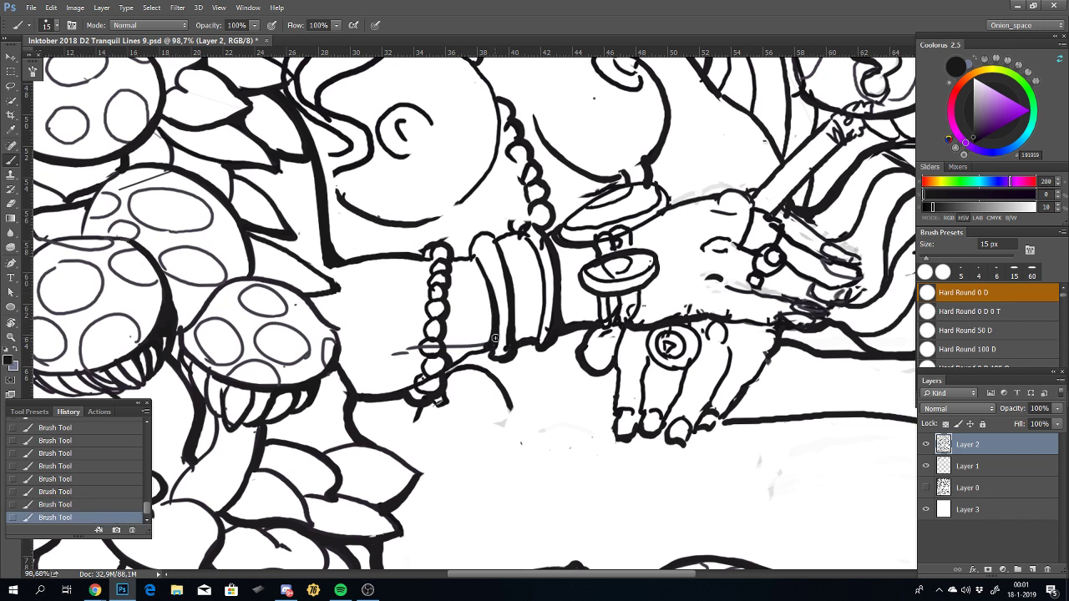
Step: Rotate the canvas so the arm points upward and ink the round disk's outline
drag(542, 383, 515, 423)
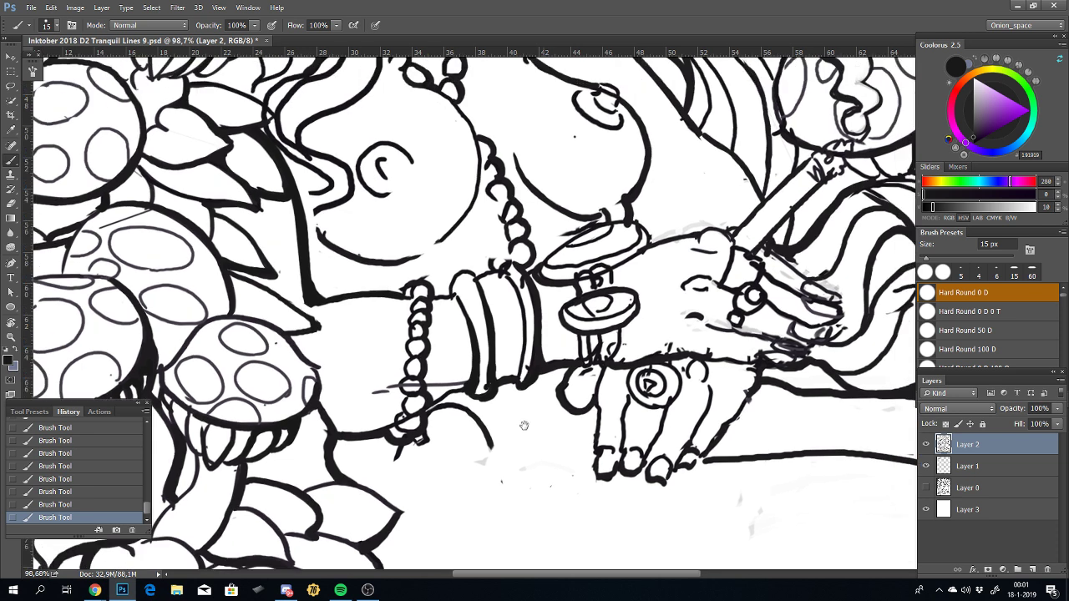
drag(596, 304, 545, 324)
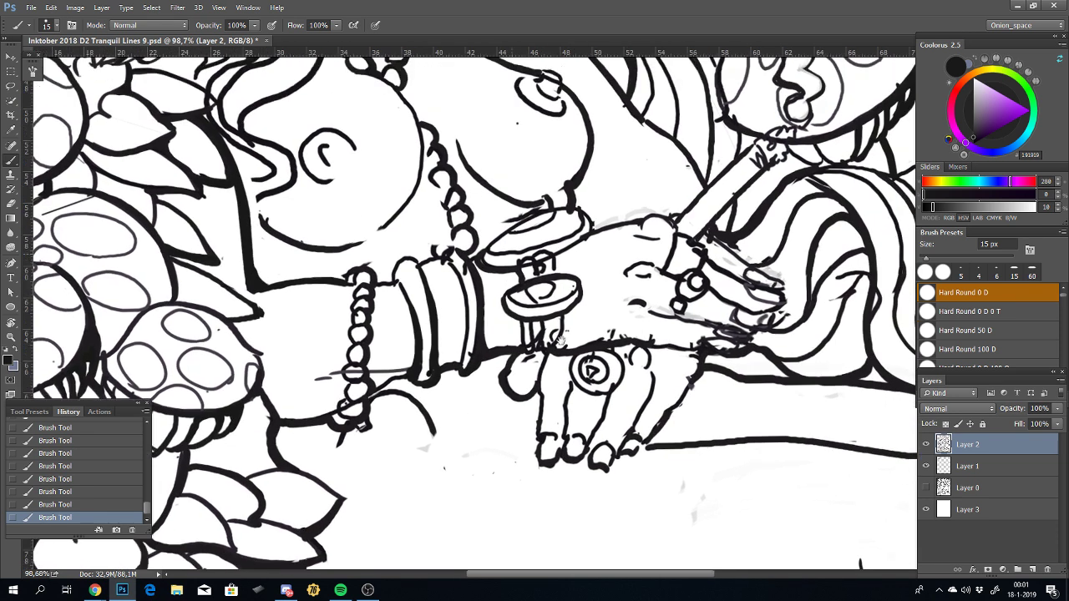
scroll(543, 324, up, 1)
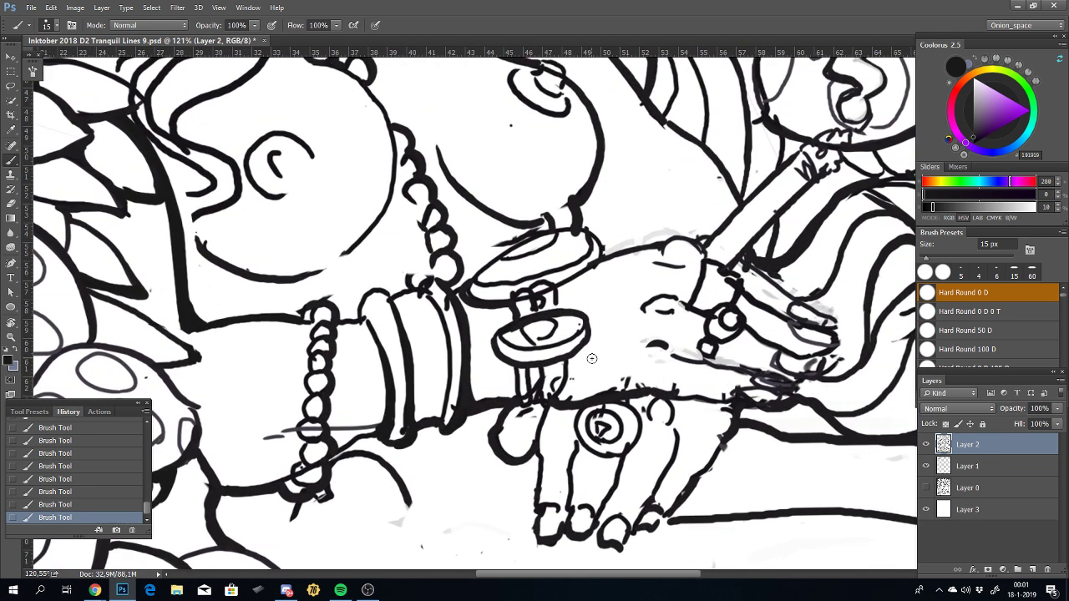
key(r)
drag(642, 342, 544, 351)
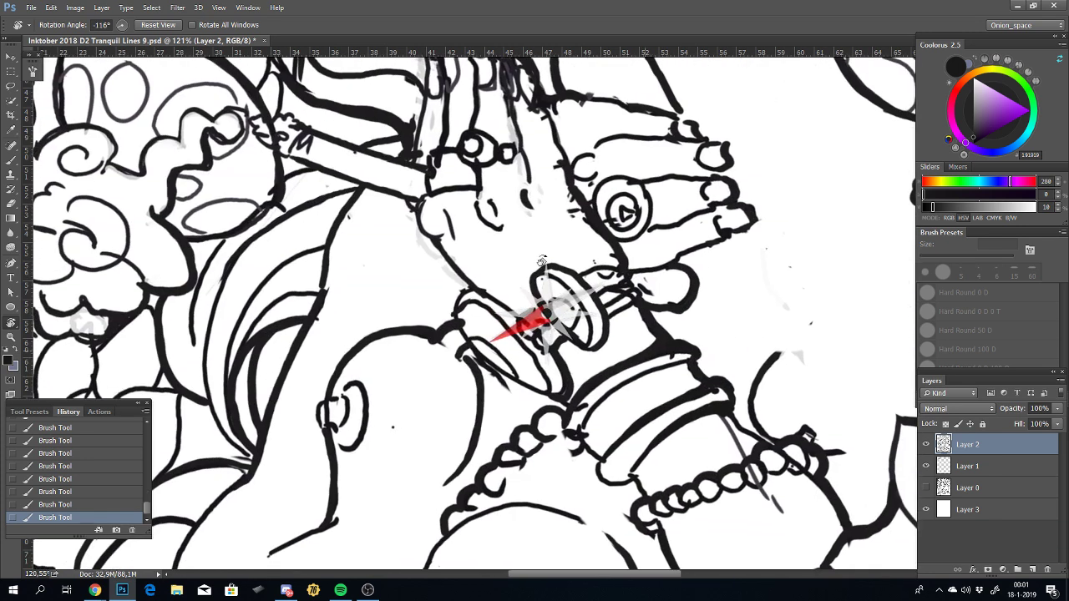
key(b)
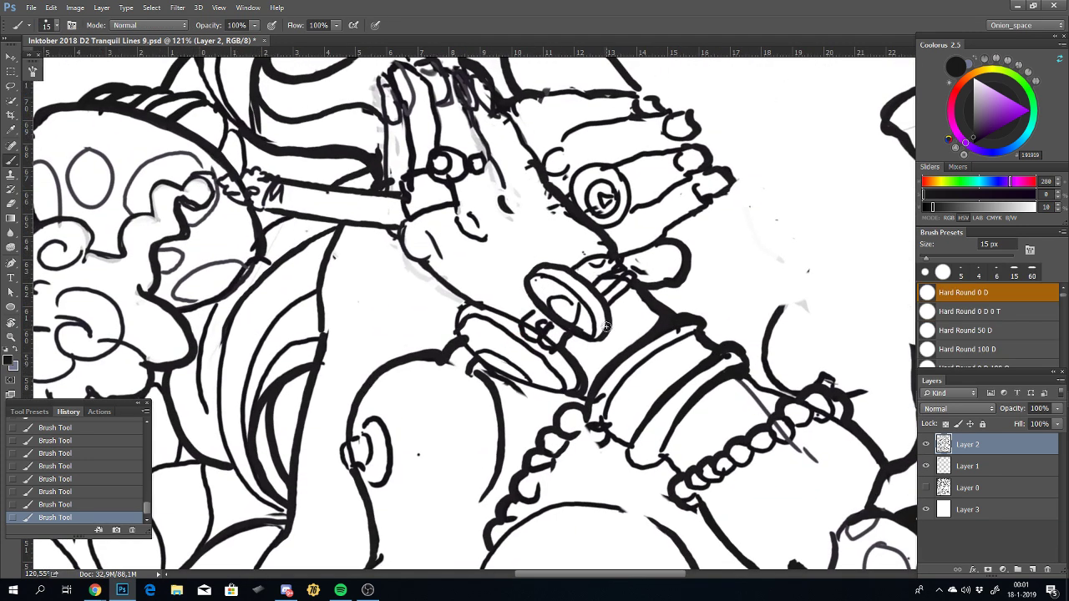
drag(608, 328, 528, 267)
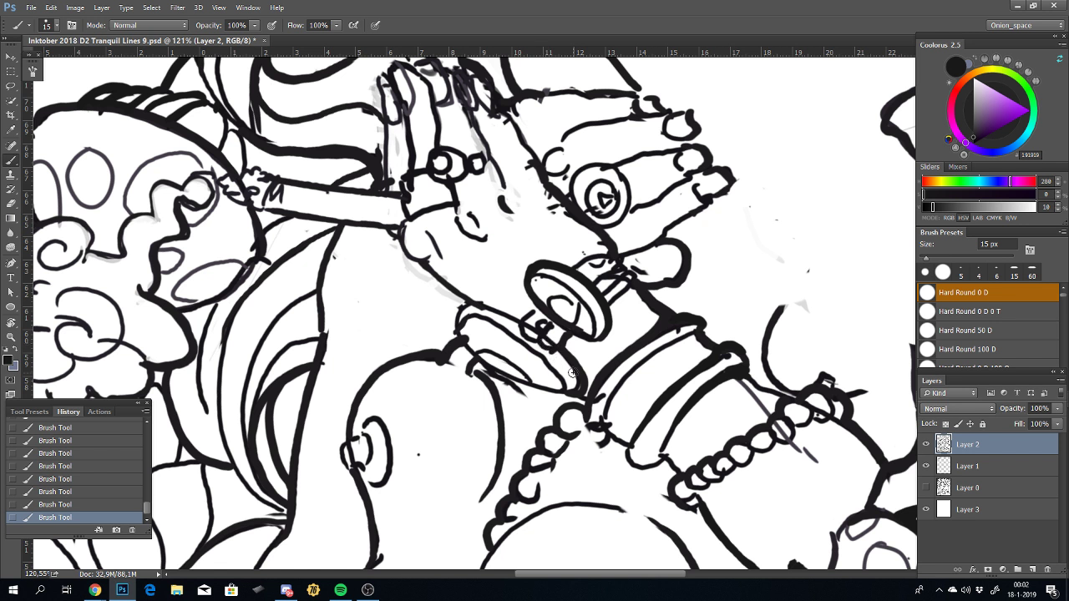
Step: Erase two stray line bits near the disk with a smaller eraser
key(e)
key(bracketleft)
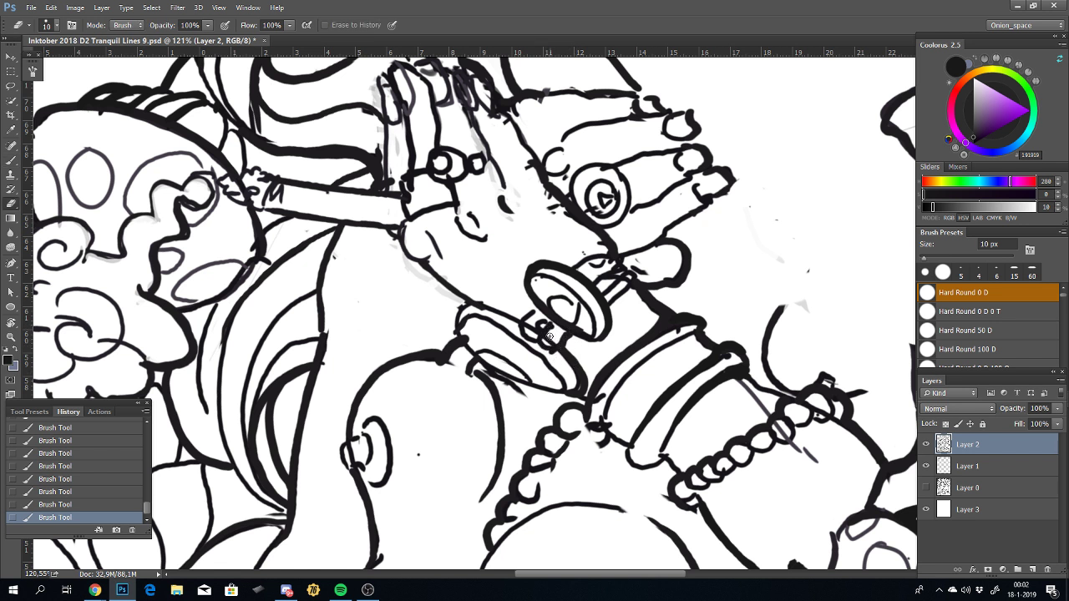
drag(547, 341, 535, 330)
drag(530, 323, 535, 330)
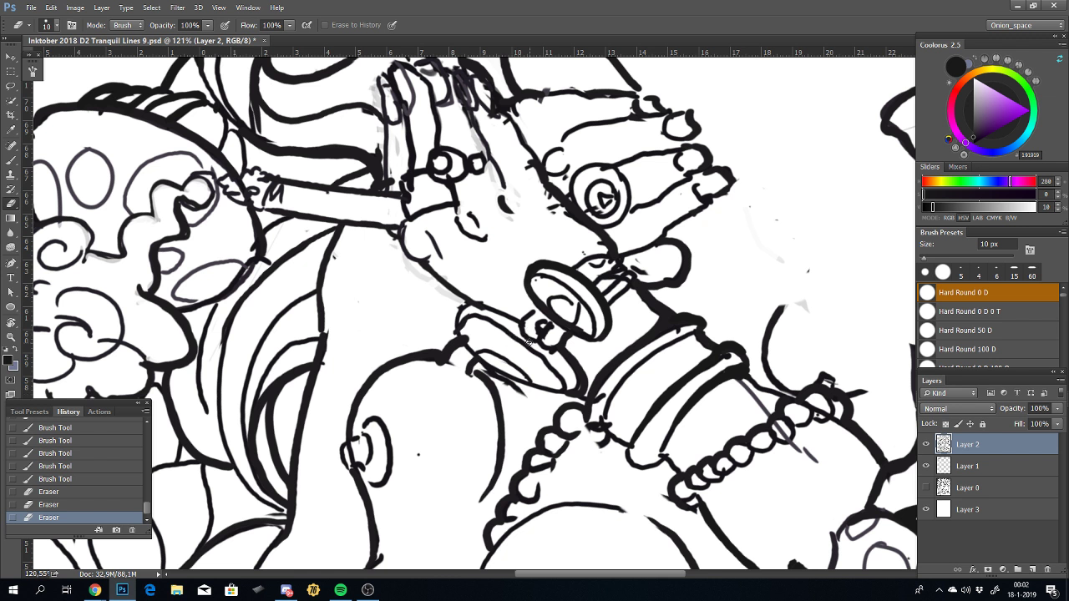
key(b)
mouse_move(491, 303)
mouse_down()
mouse_move(518, 318)
mouse_move(467, 305)
mouse_move(538, 328)
mouse_up()
key(ctrl+z)
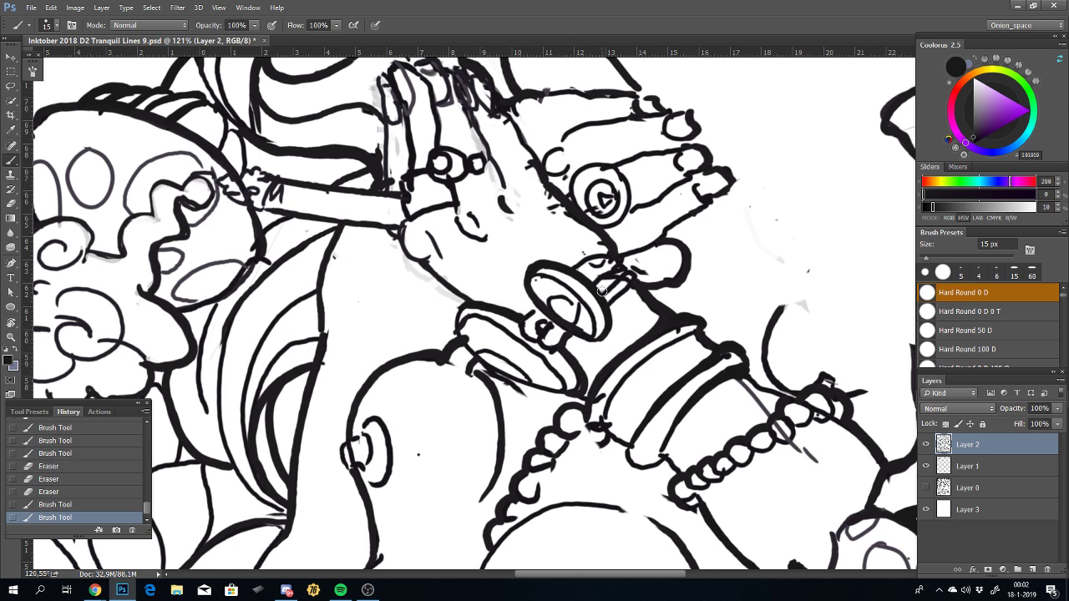
Step: Erase the speck and stray line beside the disk's band, comparing results with undo
key(e)
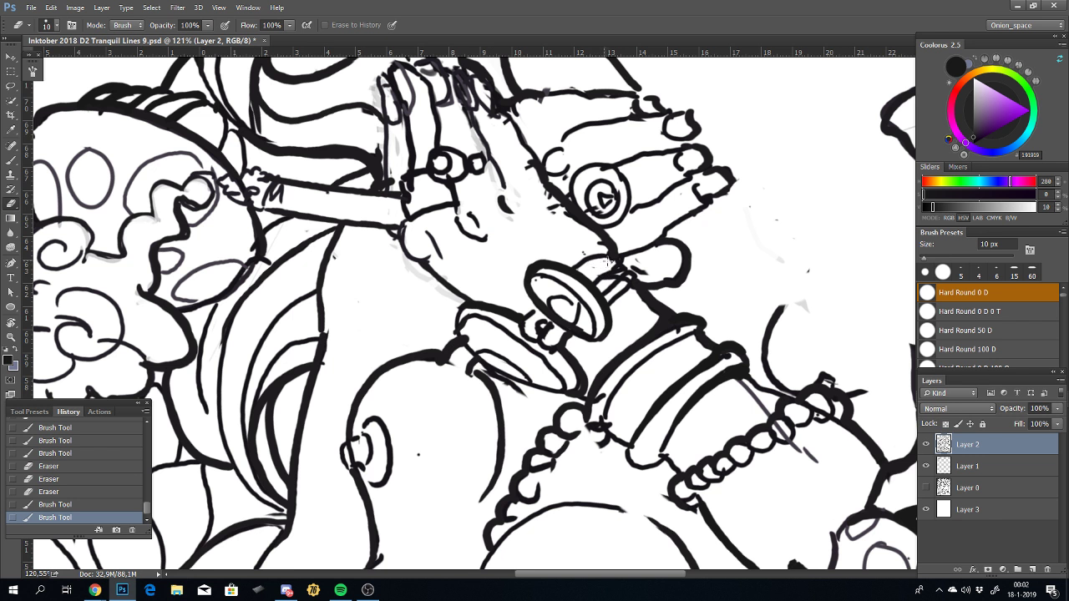
click(618, 269)
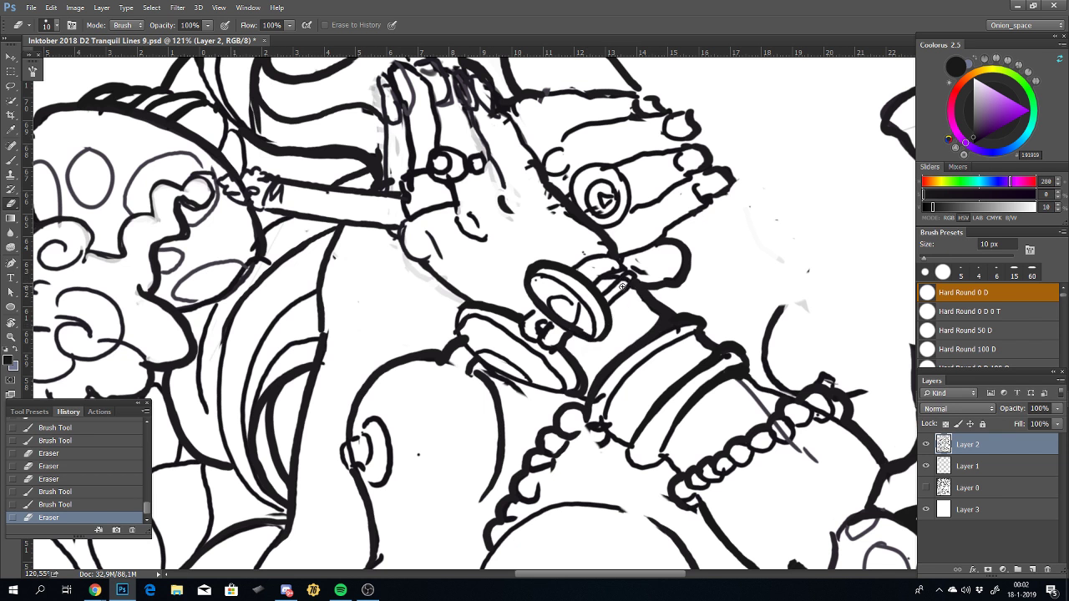
drag(625, 278, 623, 284)
key(ctrl+z)
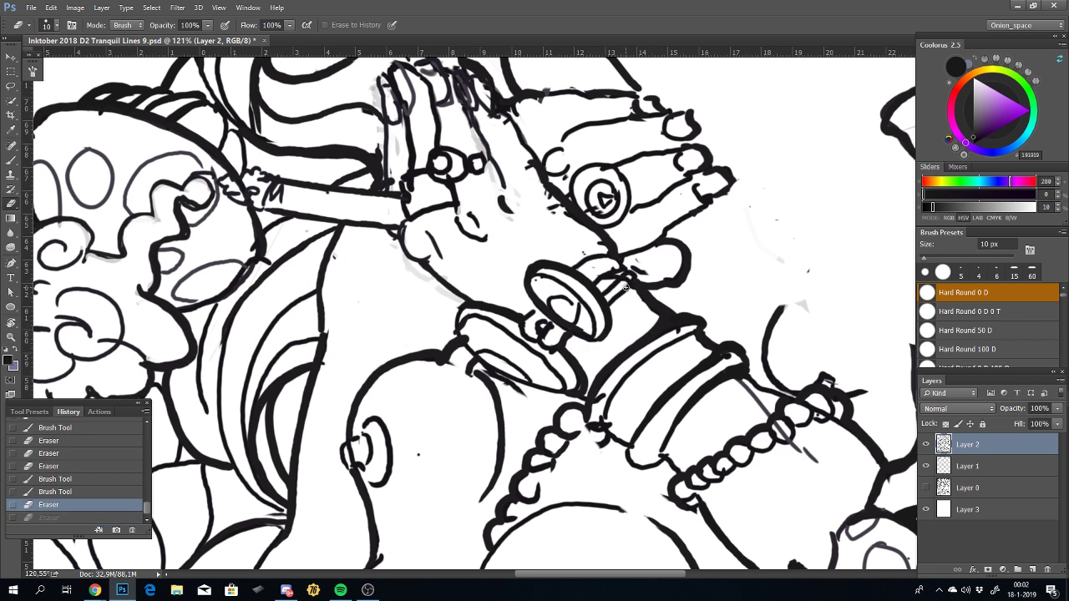
key(ctrl+z)
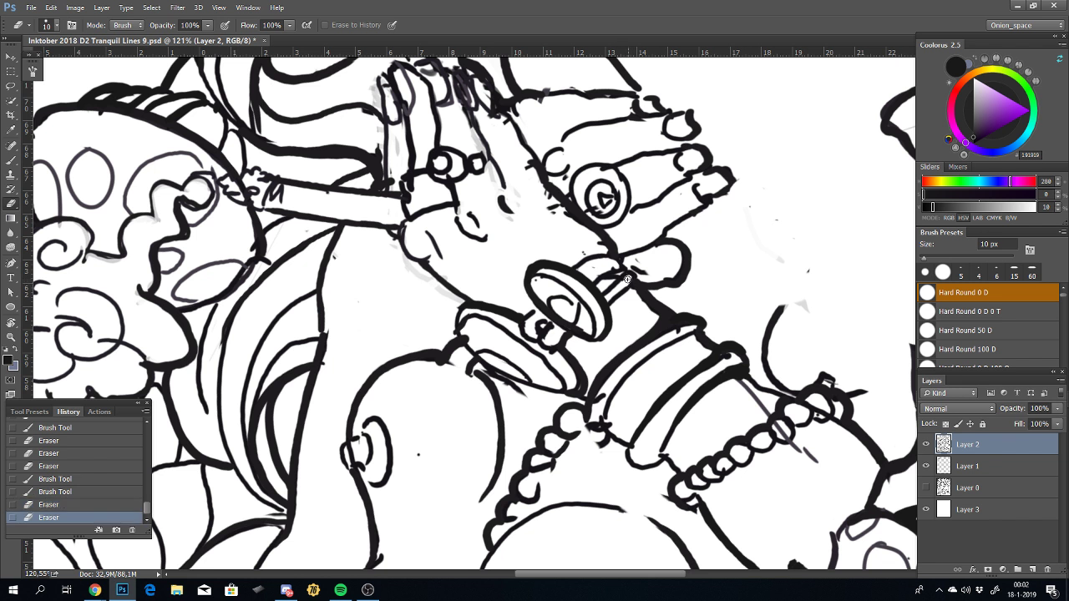
key(ctrl+z)
drag(623, 284, 606, 286)
key(ctrl+z)
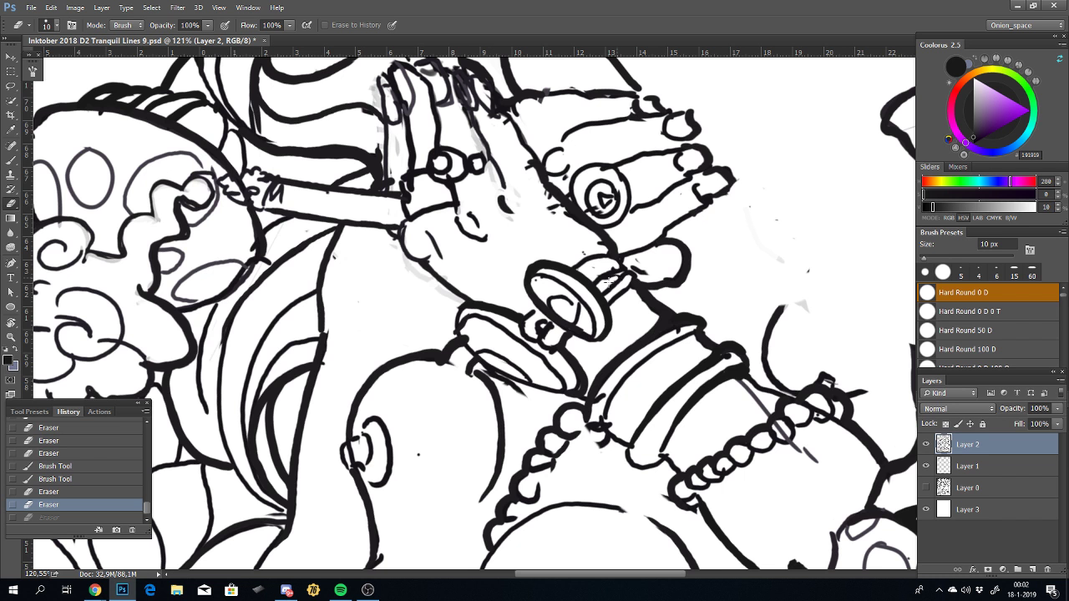
key(ctrl+z)
key(ctrl+z)
drag(602, 285, 616, 280)
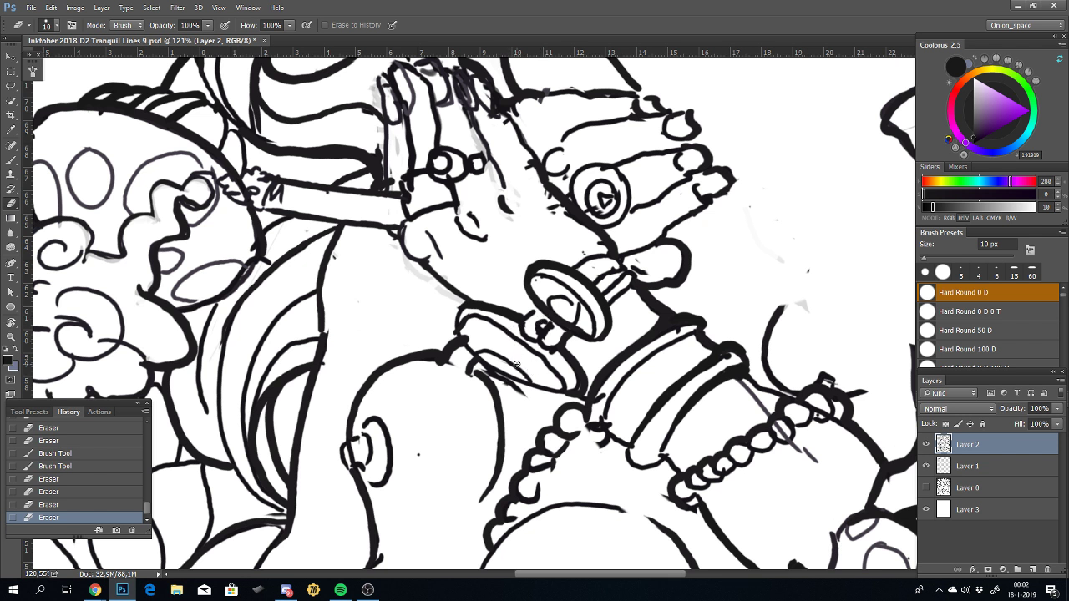
Step: Add small ink marks near the band in a darker black, discarding a trial band stroke
key(b)
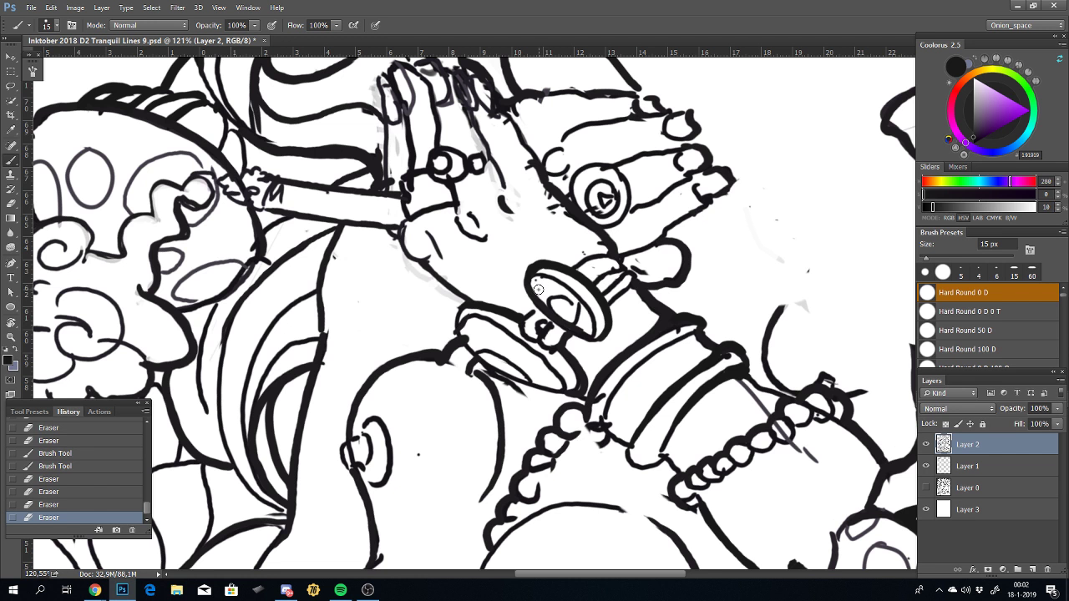
click(567, 341)
key(ctrl+z)
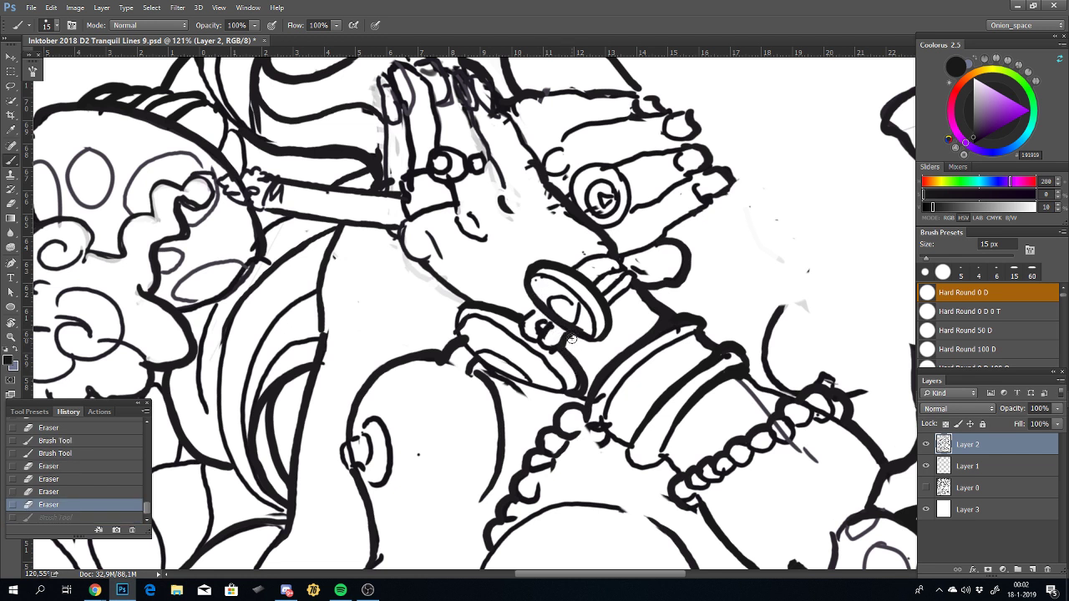
key(ctrl+z)
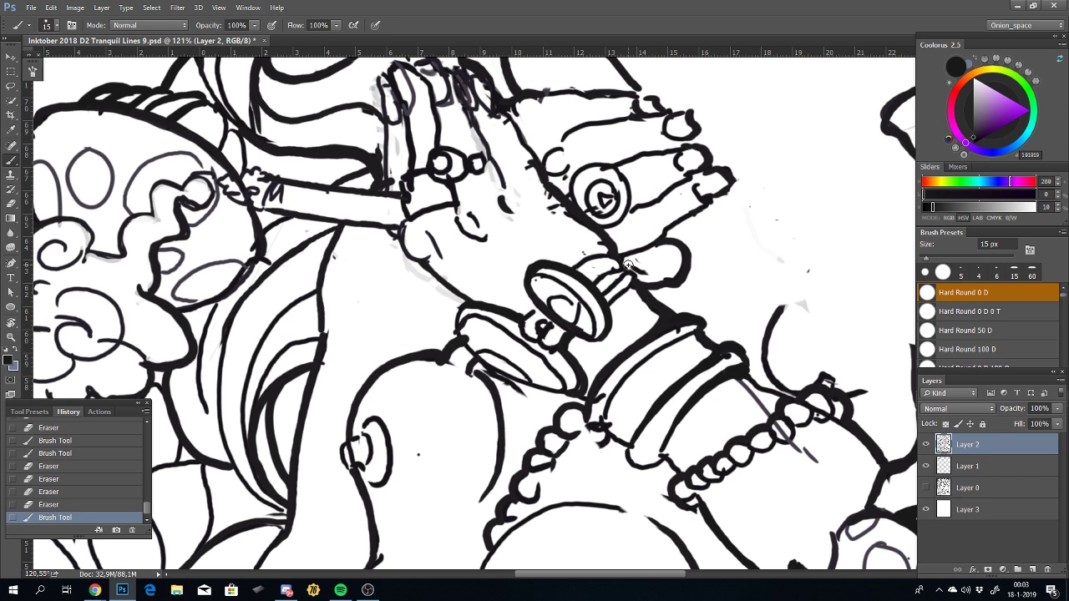
click(618, 260)
click(977, 141)
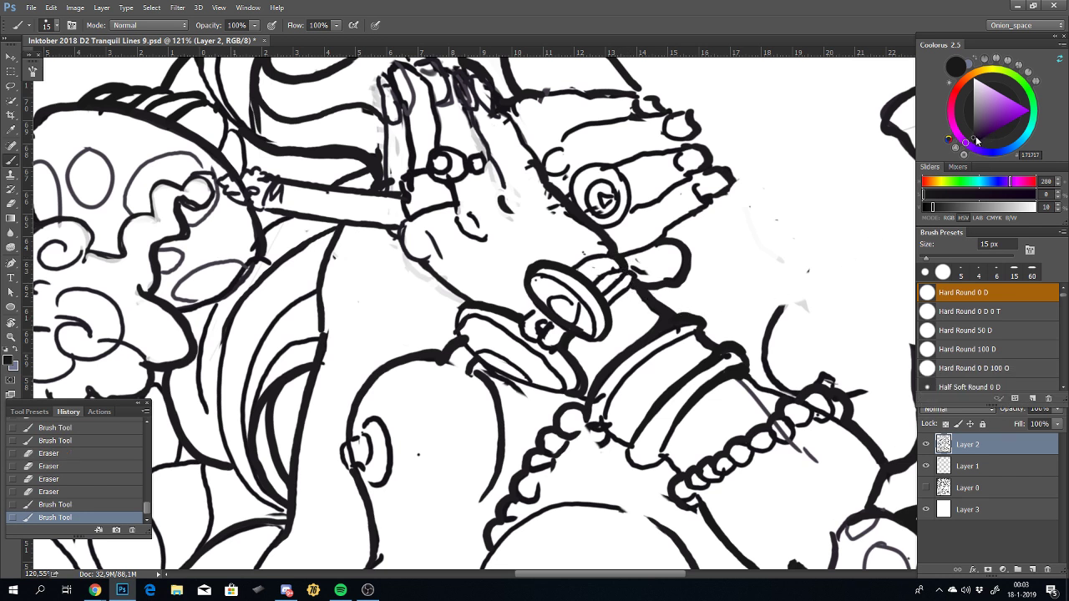
drag(651, 314, 620, 257)
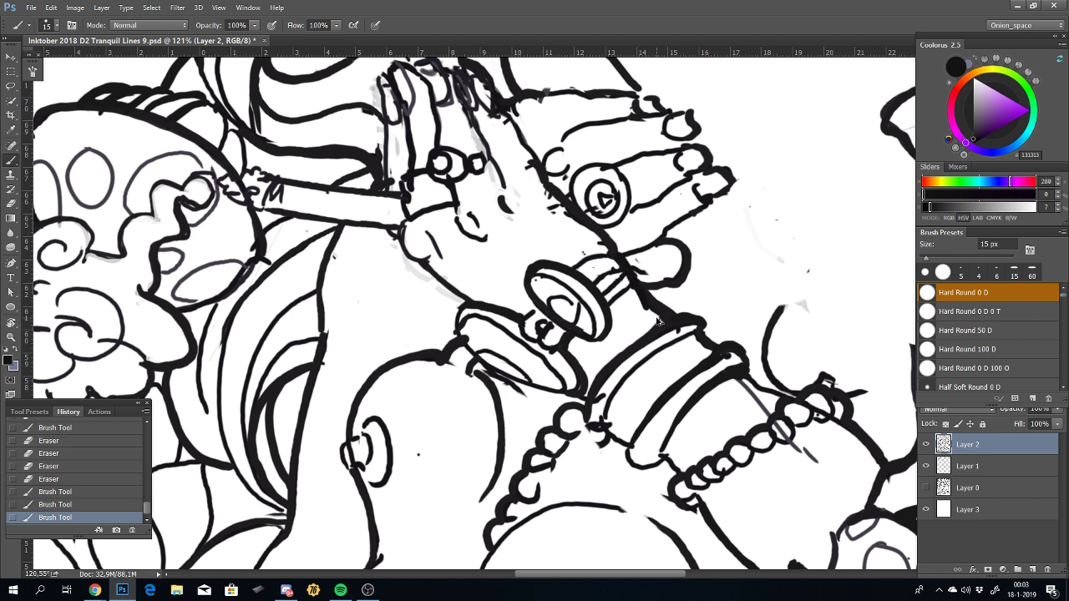
key(ctrl+z)
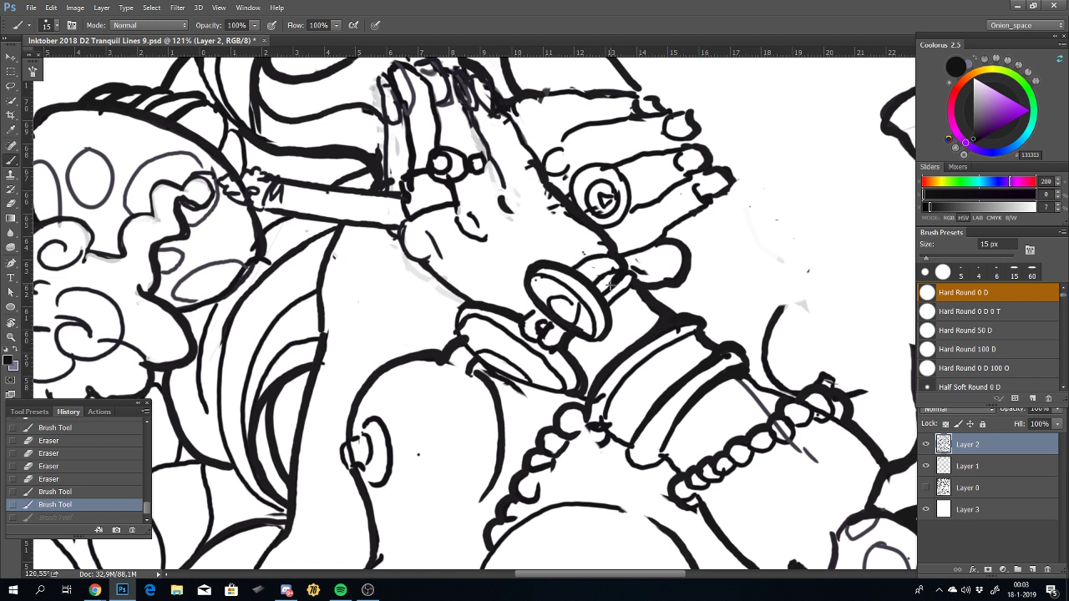
key(ctrl+z)
key(ctrl+z)
key(ctrl+z)
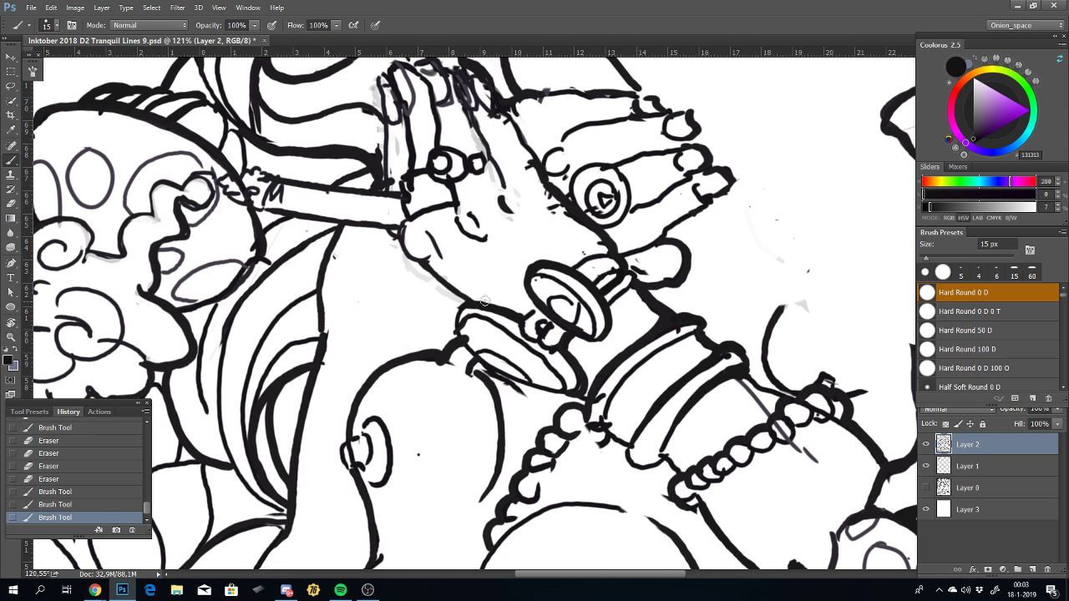
drag(533, 183, 557, 269)
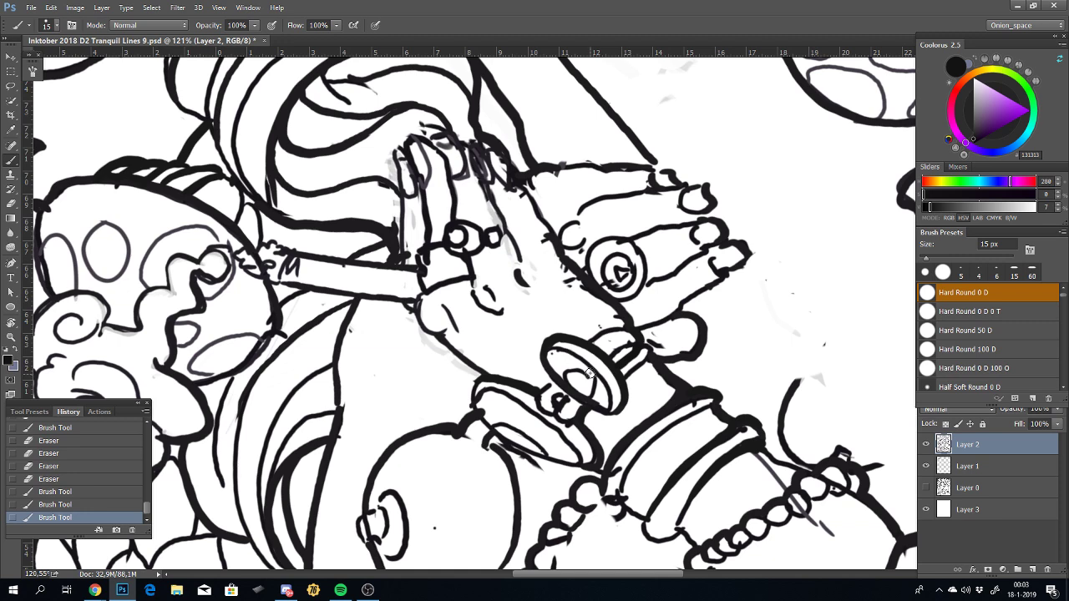
Step: Rotate the canvas back toward upright and erase stray marks around the fingers
key(r)
mouse_move(606, 362)
mouse_down()
mouse_move(655, 418)
mouse_move(448, 361)
mouse_move(323, 263)
mouse_up()
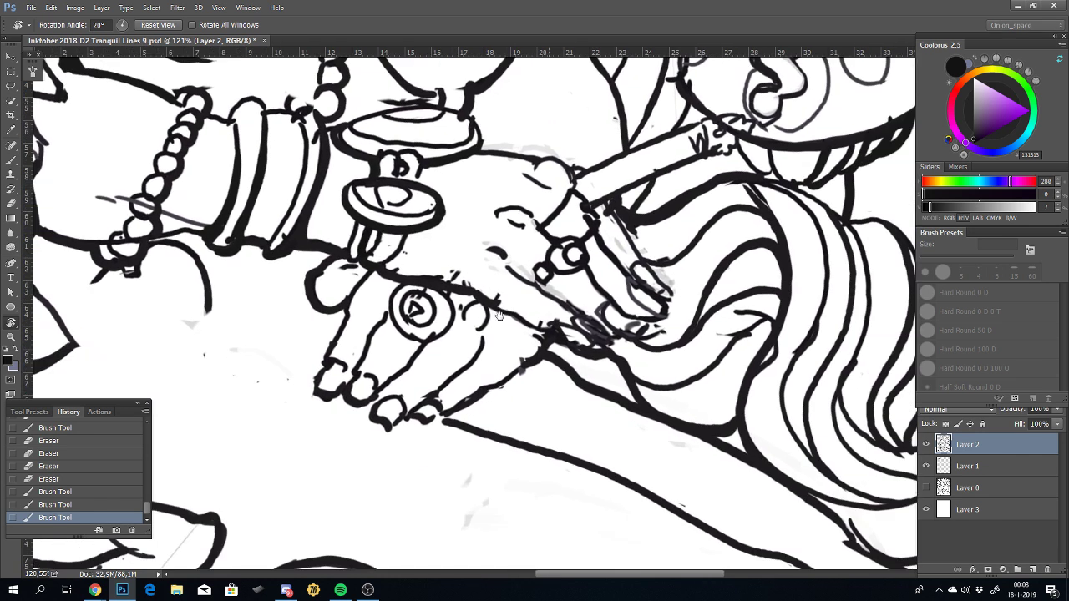
key(e)
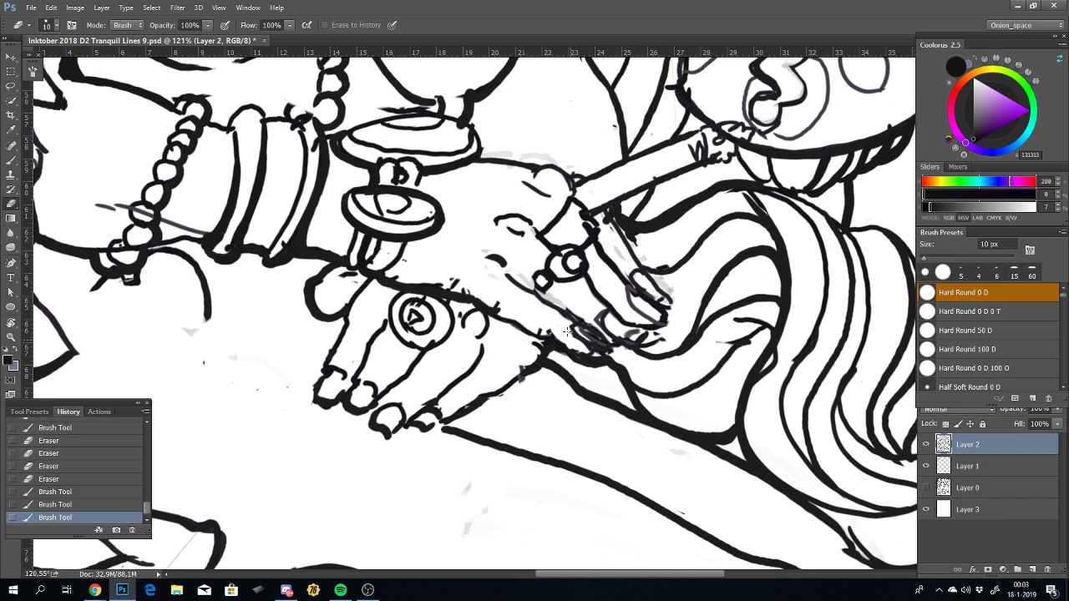
mouse_move(567, 331)
mouse_down()
mouse_move(580, 343)
mouse_move(502, 314)
mouse_up()
mouse_move(473, 280)
mouse_down()
mouse_move(464, 288)
mouse_move(435, 269)
mouse_up()
click(462, 287)
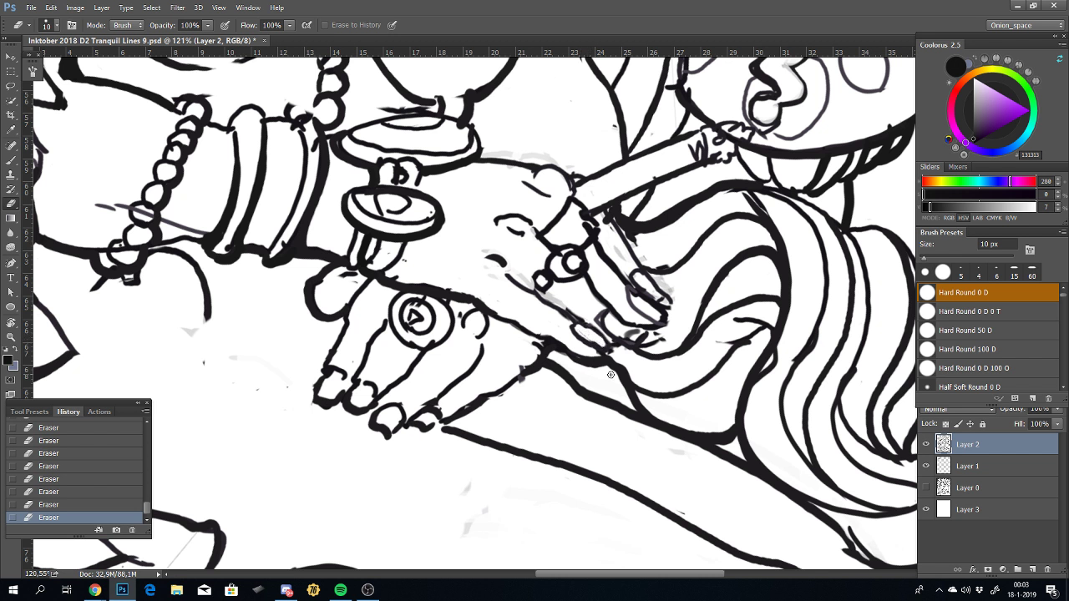
Step: Erase faint sketch marks along the finger and fingertip, discarding a trial ink stroke
key(ctrl+z)
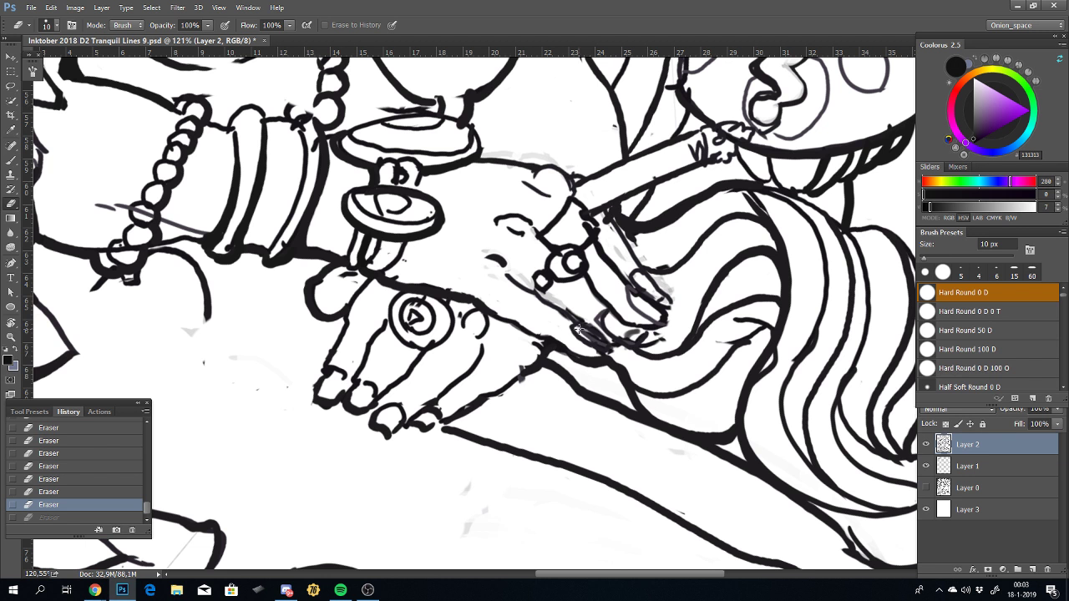
mouse_move(578, 330)
mouse_down()
mouse_move(604, 342)
mouse_move(580, 323)
mouse_up()
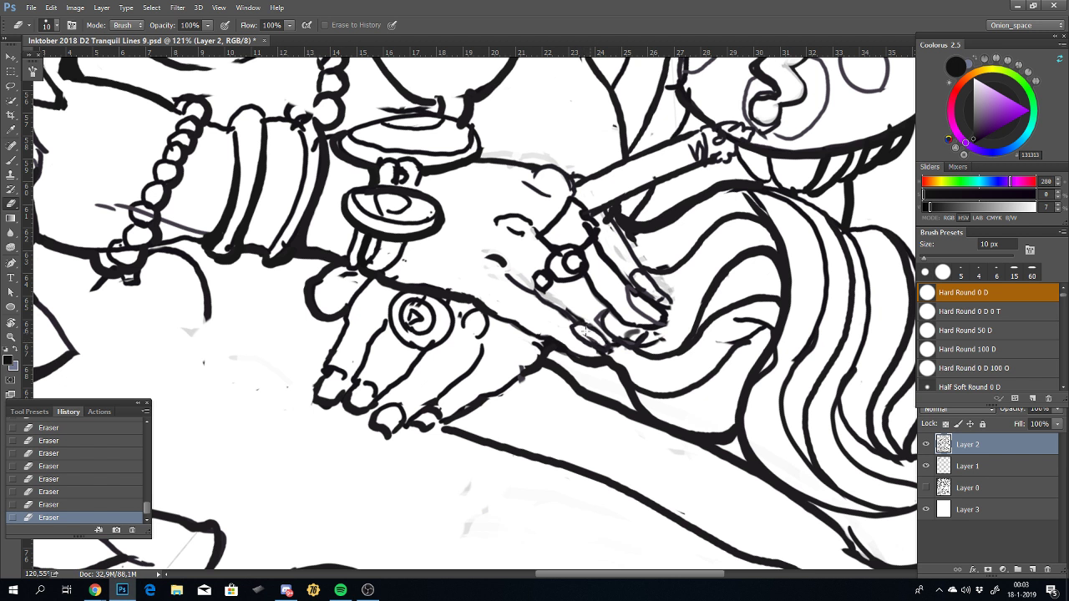
key(ctrl+z)
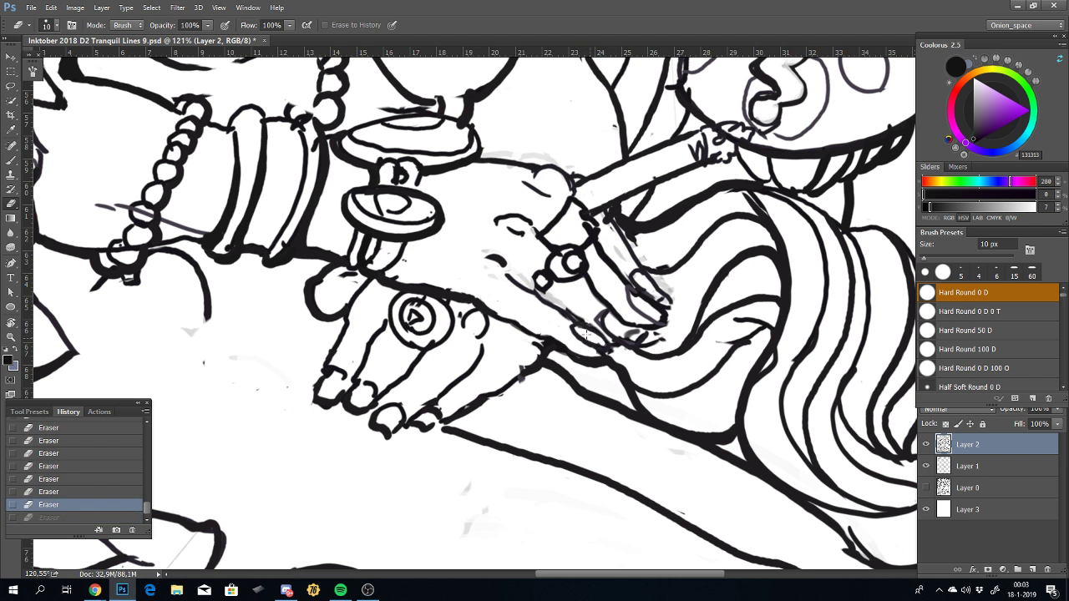
drag(587, 334, 607, 350)
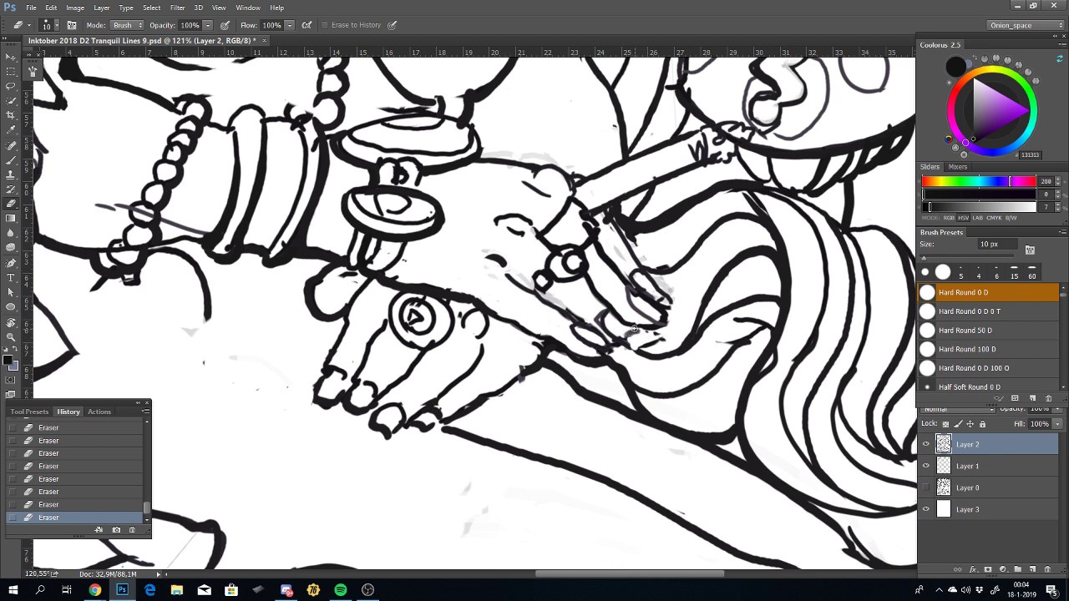
key(b)
mouse_move(617, 311)
mouse_down()
mouse_move(633, 342)
mouse_move(629, 325)
mouse_move(619, 349)
mouse_up()
key(ctrl+z)
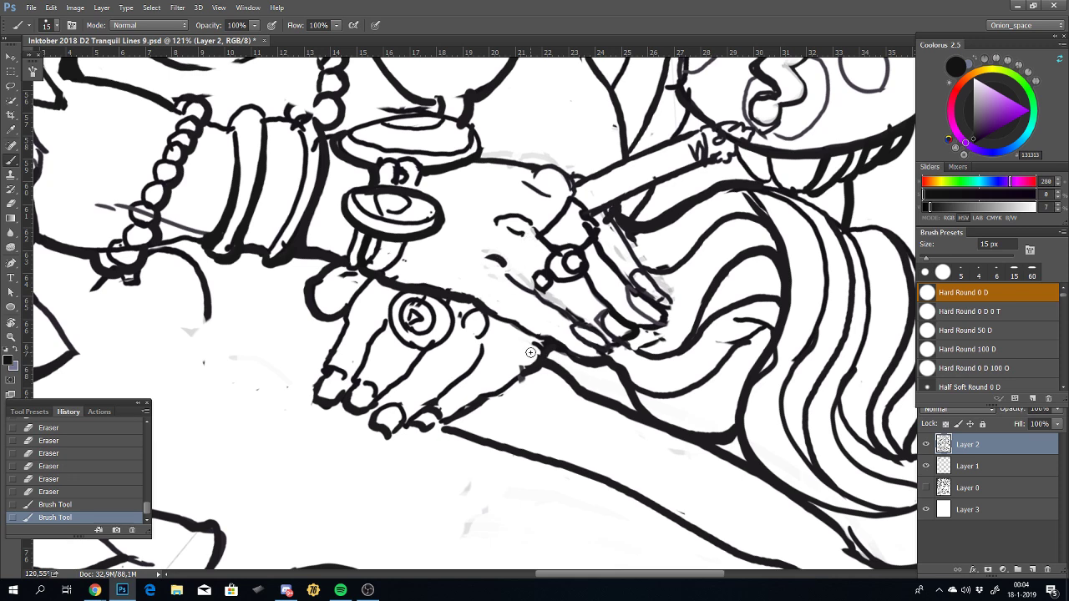
Step: Zoom in and ink a line along the underside of the hand
scroll(530, 353, down, 5)
scroll(531, 352, down, 1)
scroll(530, 353, down, 2)
scroll(531, 352, up, 5)
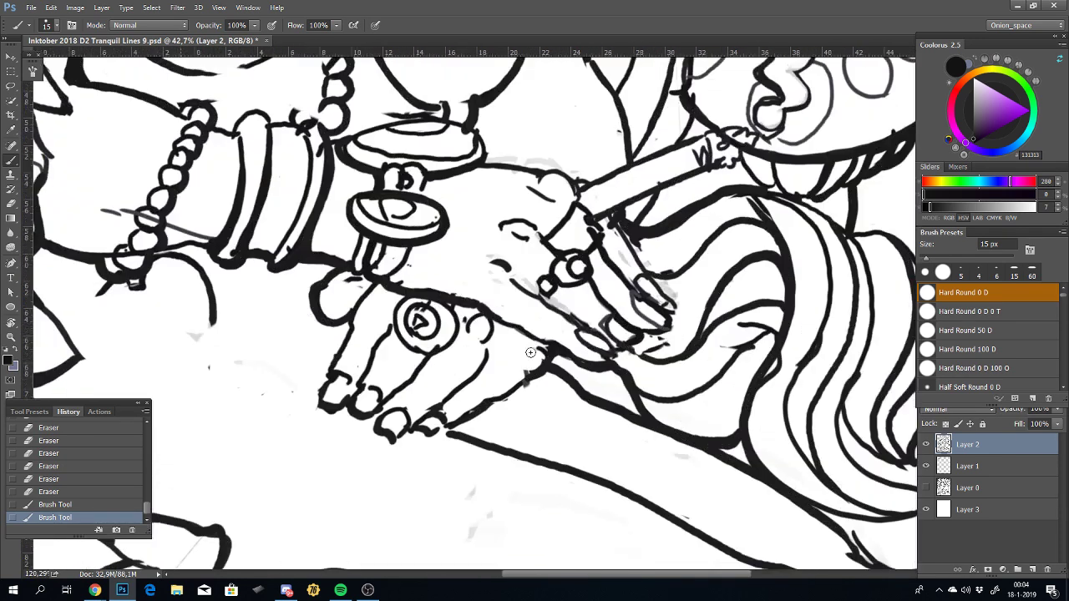
scroll(530, 353, up, 1)
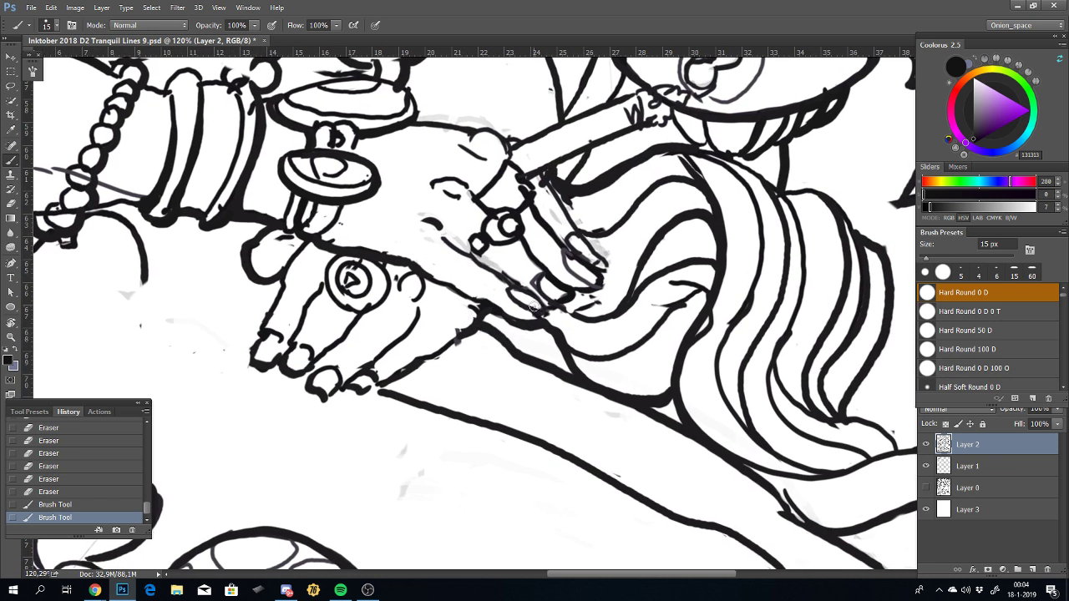
mouse_move(544, 312)
mouse_down()
mouse_move(484, 312)
mouse_move(493, 340)
mouse_up()
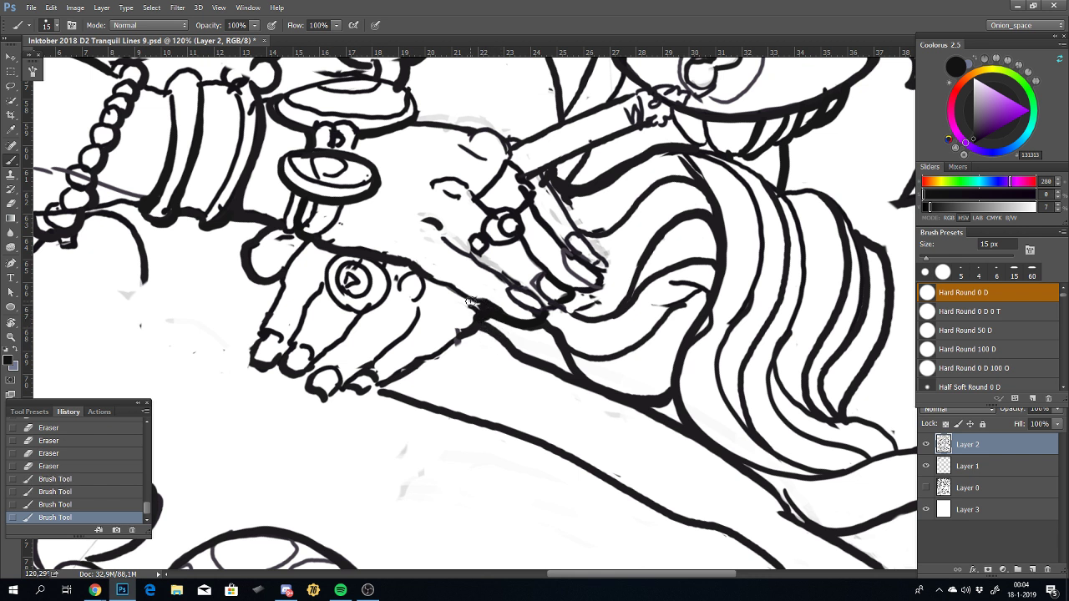
Step: Erase a small patch of stray lines near the hand
key(e)
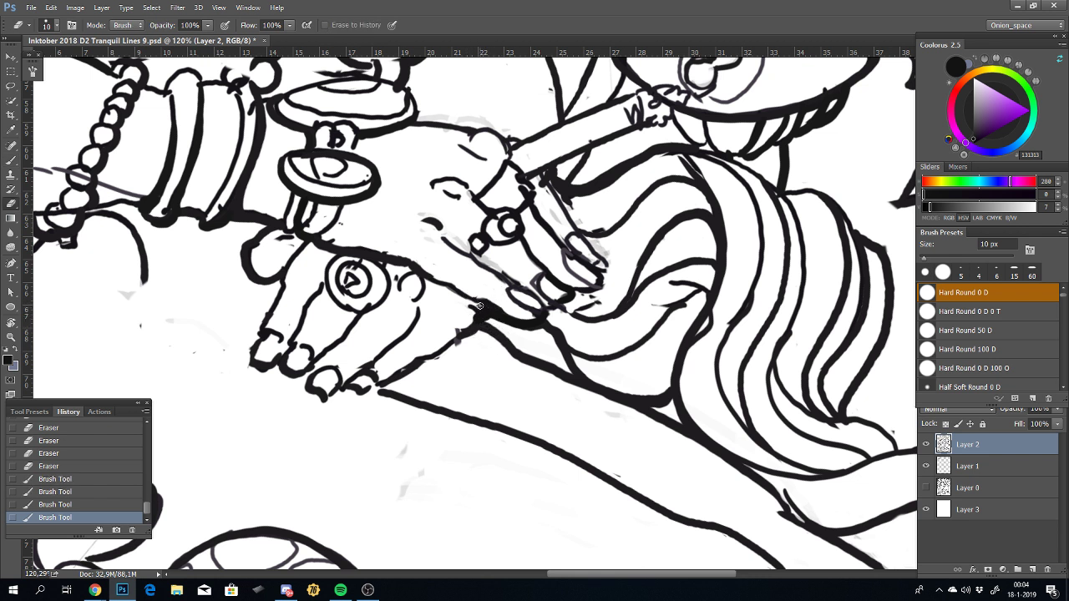
click(481, 307)
key(ctrl+z)
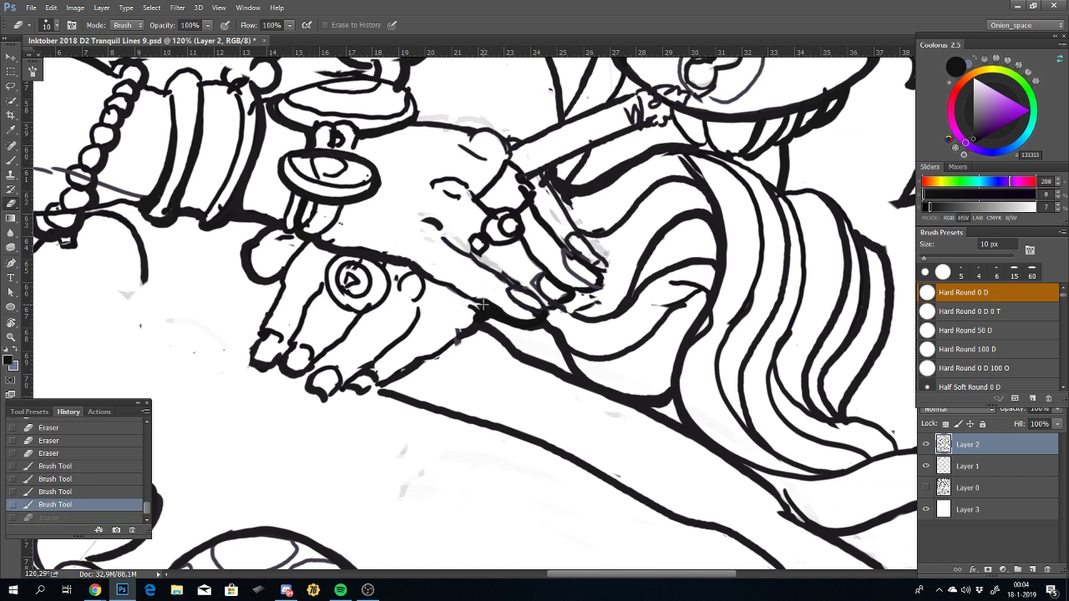
click(481, 307)
key(ctrl+z)
drag(481, 307, 472, 312)
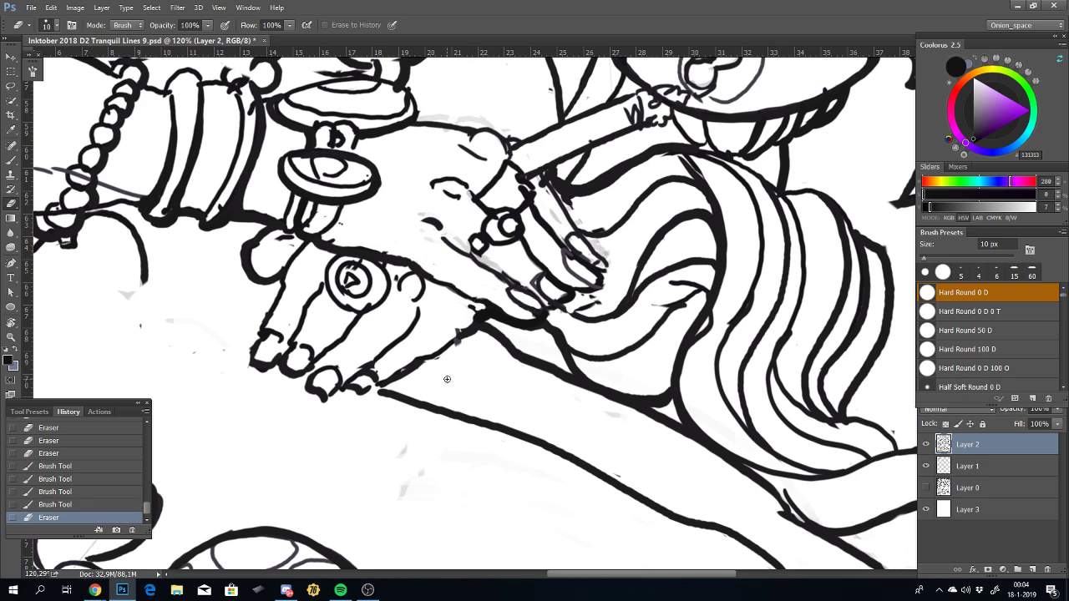
scroll(447, 379, down, 5)
scroll(447, 379, up, 4)
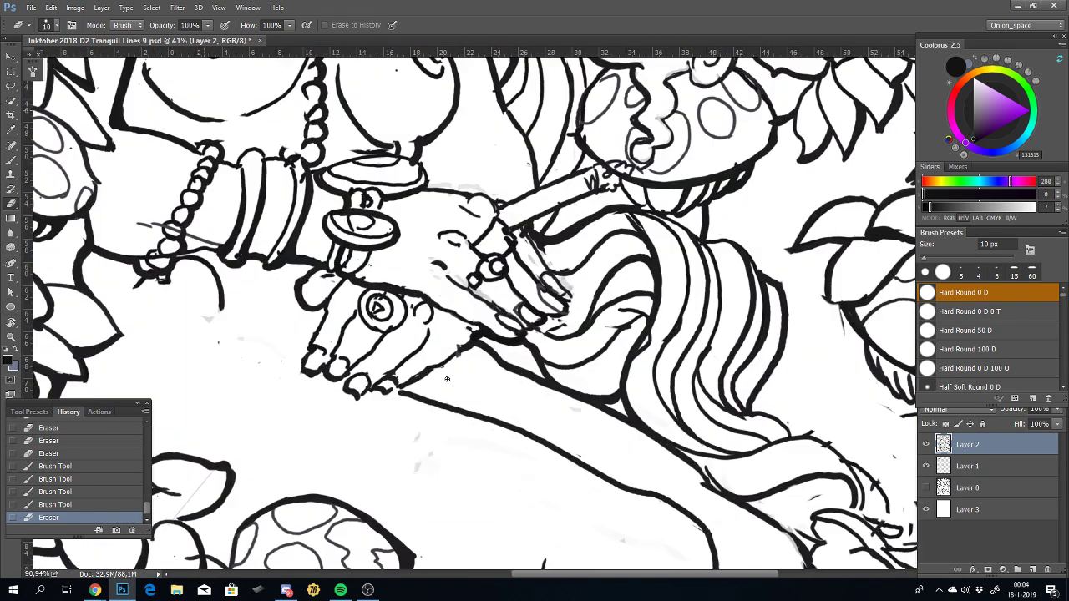
scroll(522, 473, up, 3)
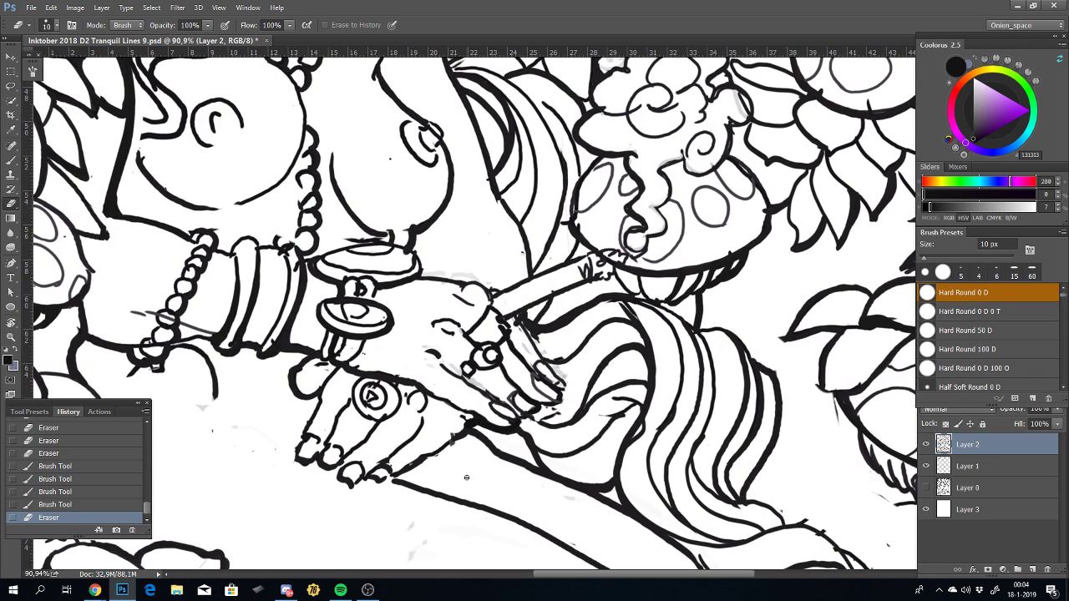
Step: Redraw the stick's lower edge slightly lower with the 15 px brush, adding another stick stroke
key(b)
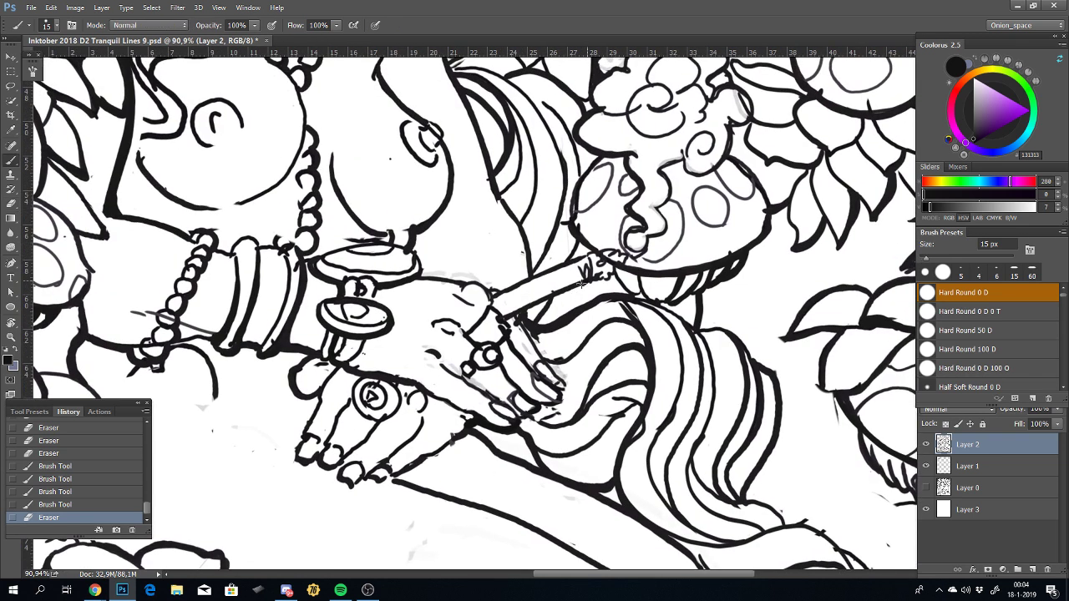
drag(585, 280, 525, 310)
key(ctrl+z)
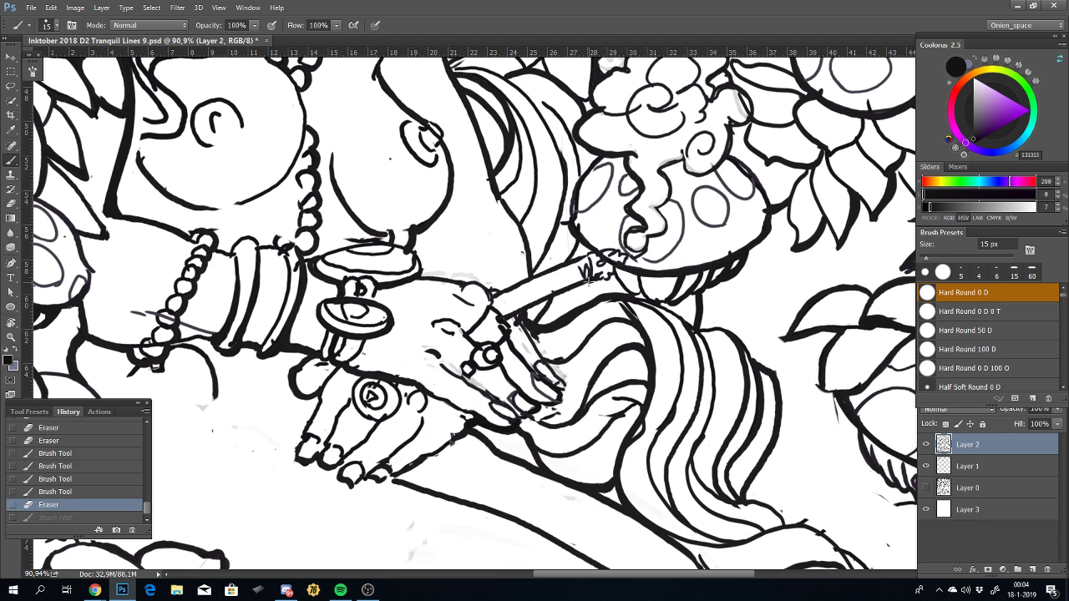
drag(590, 281, 506, 318)
key(ctrl+z)
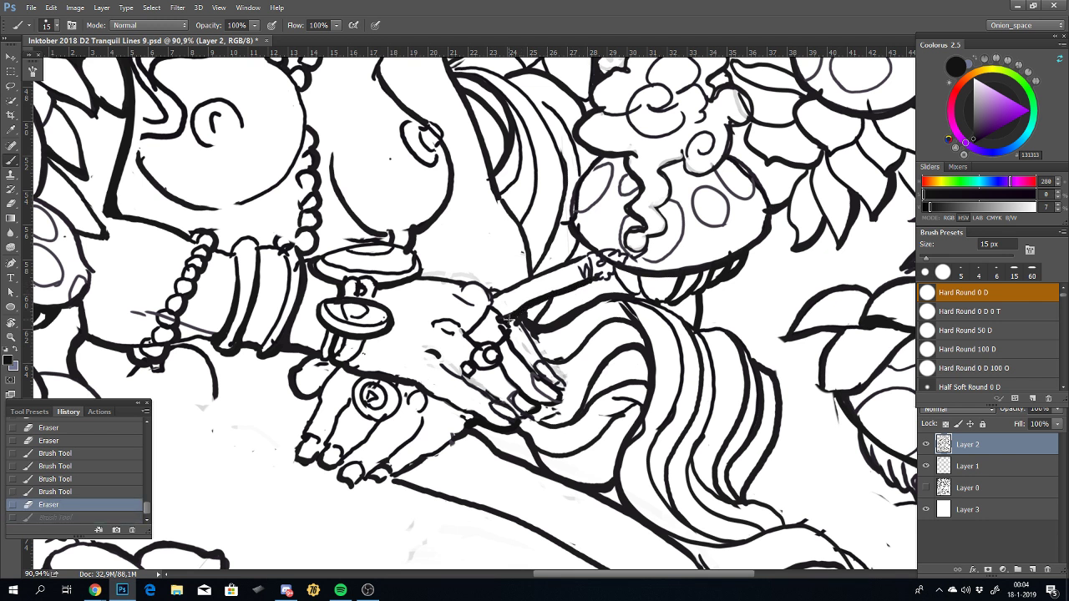
key(ctrl+z)
drag(595, 277, 501, 315)
mouse_move(586, 281)
mouse_down()
mouse_move(515, 322)
mouse_move(486, 249)
mouse_move(510, 264)
mouse_up()
Step: Rotate the view and redraw the stick's outline with the 15 px brush, undoing misstrokes
key(ctrl+z)
key(r)
key(b)
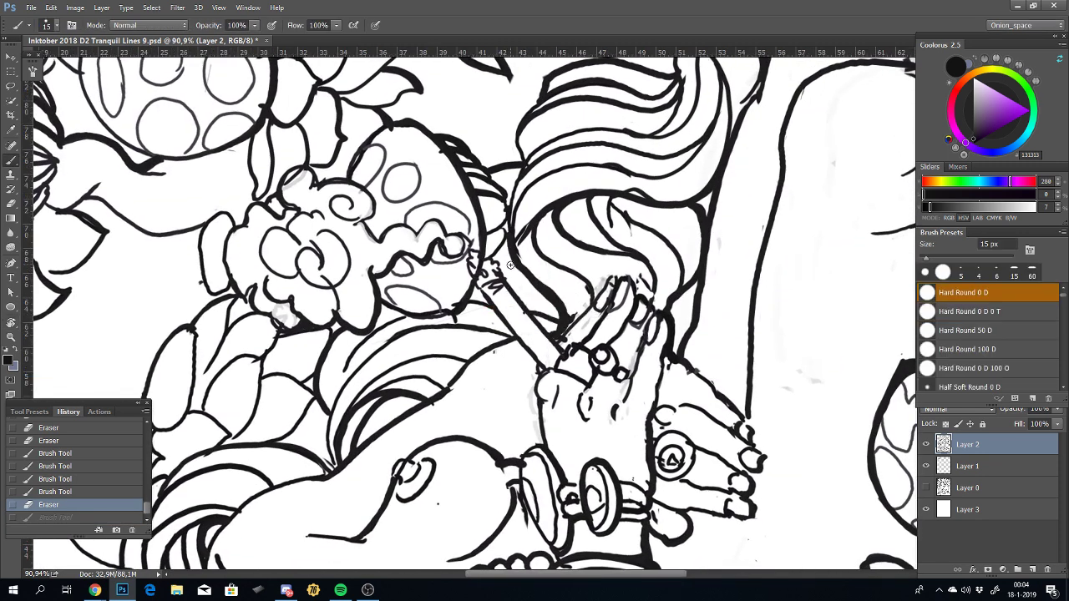
drag(560, 347, 505, 279)
key(ctrl+z)
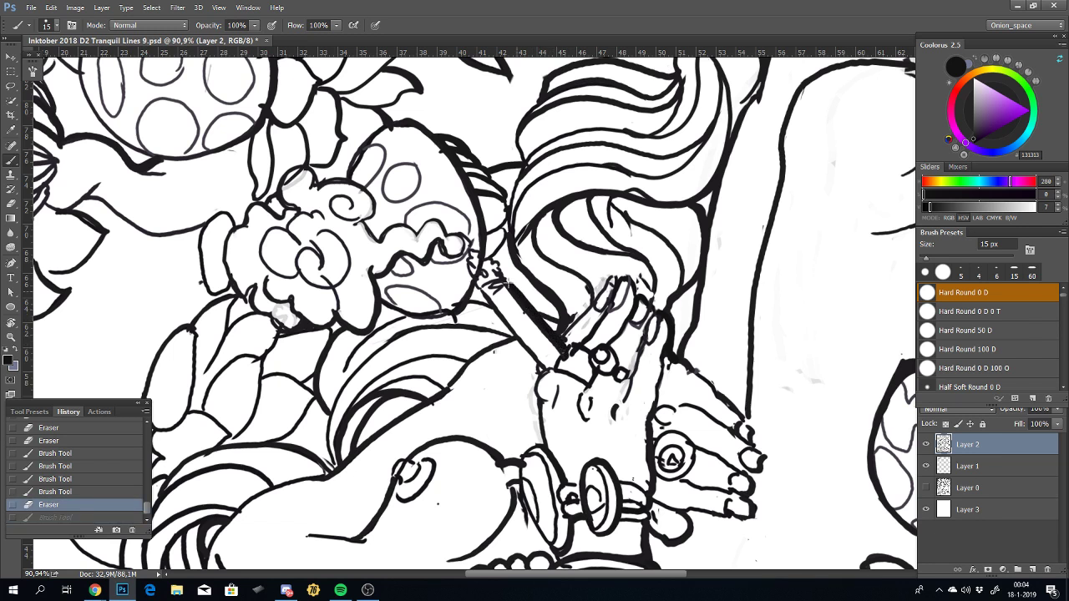
key(ctrl+z)
drag(566, 354, 512, 289)
key(ctrl+z)
drag(561, 344, 509, 285)
key(ctrl+z)
drag(566, 351, 505, 279)
key(ctrl+z)
drag(563, 349, 501, 279)
key(ctrl+z)
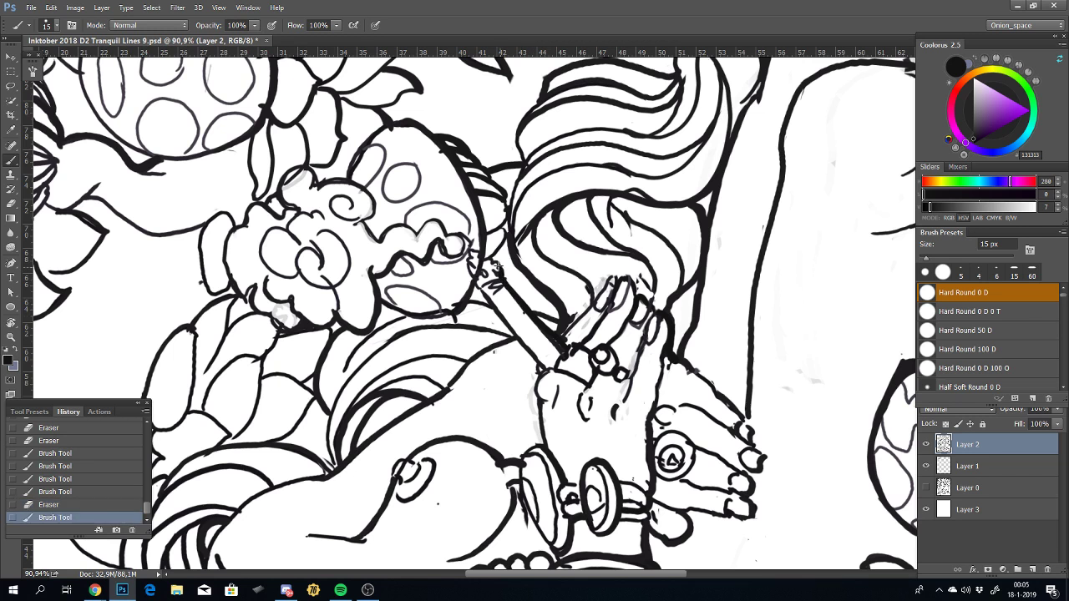
key(ctrl+z)
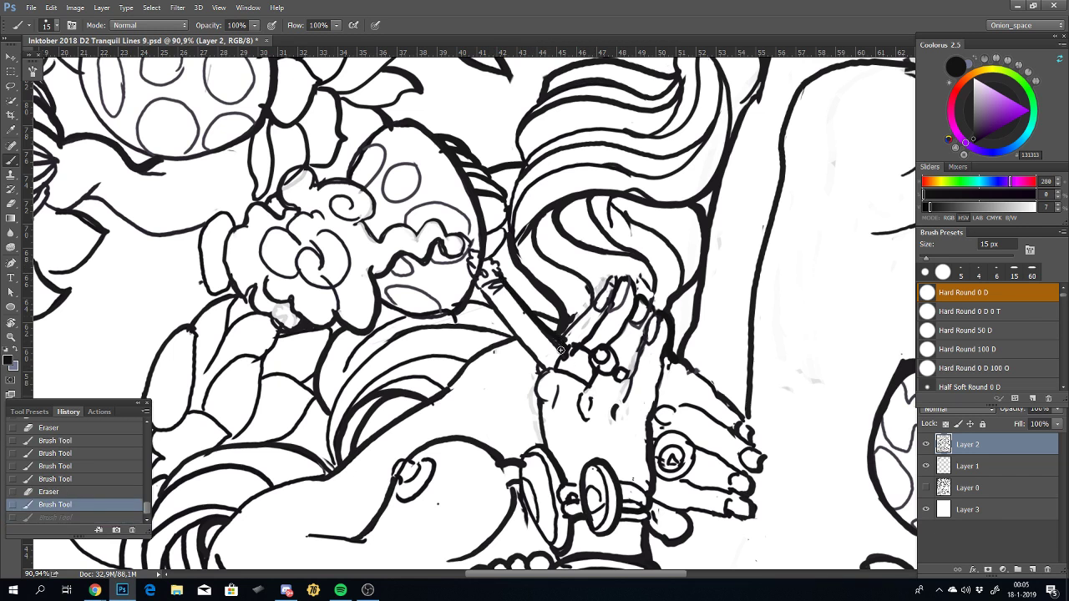
drag(568, 354, 564, 351)
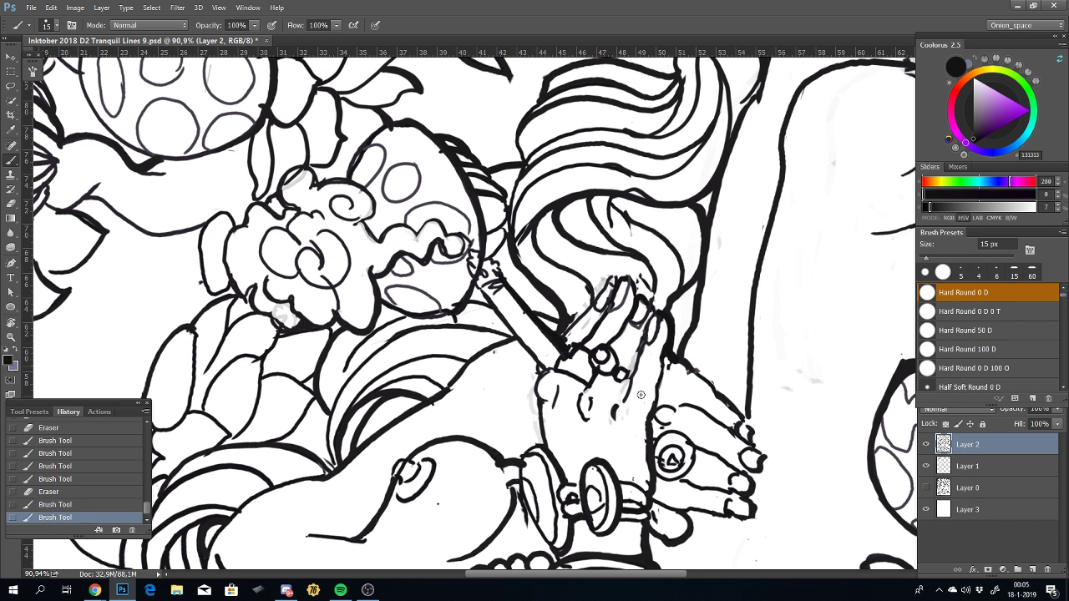
Step: Extend the line beside the hand to close its gap, then erase a stray fingertip mark
key(r)
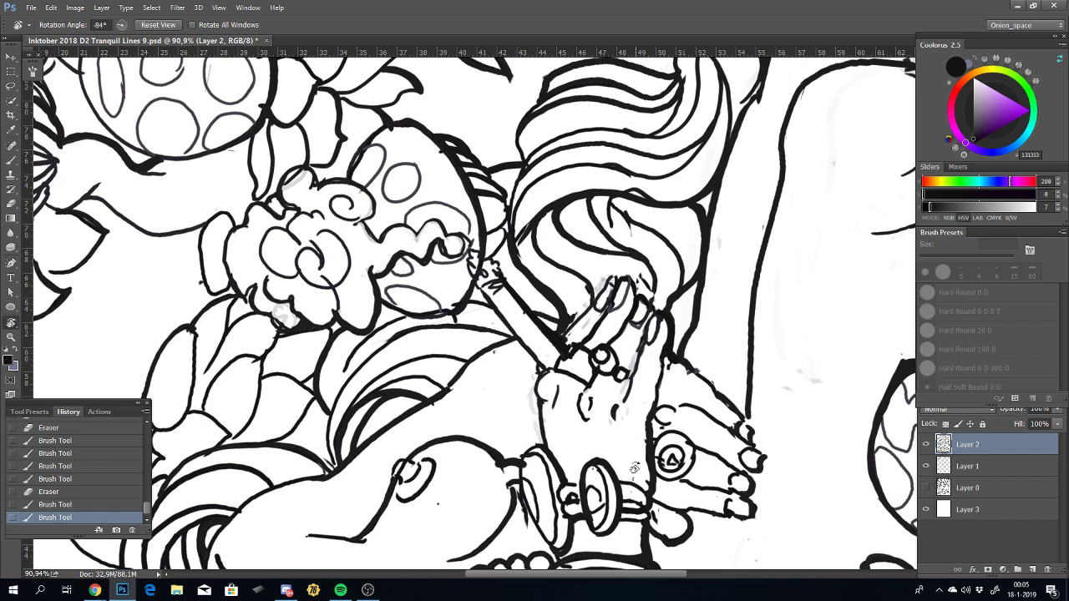
key(b)
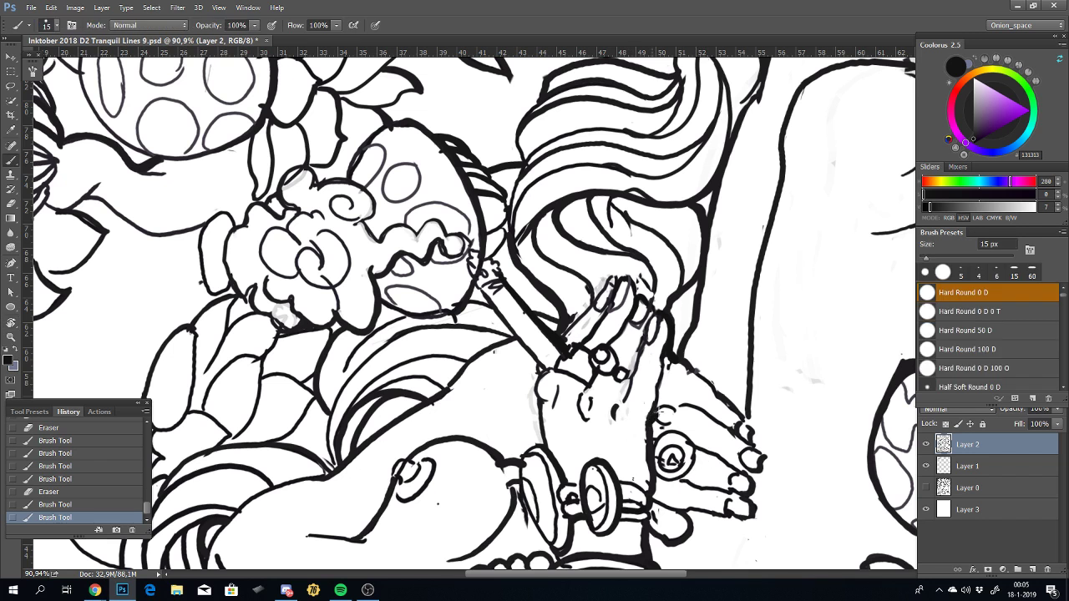
drag(650, 422, 664, 398)
key(ctrl+z)
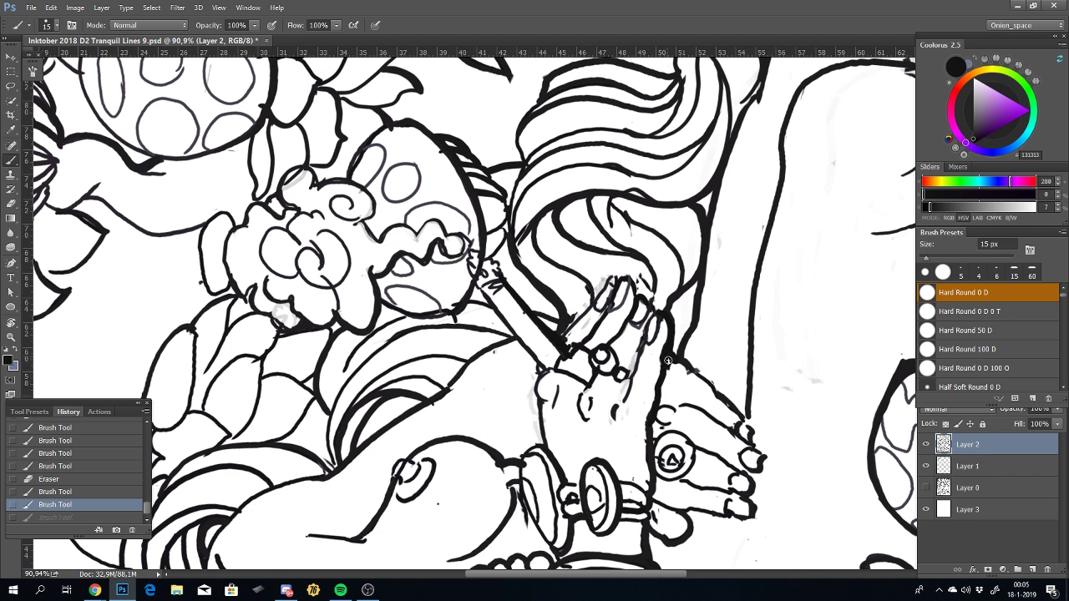
drag(668, 361, 661, 371)
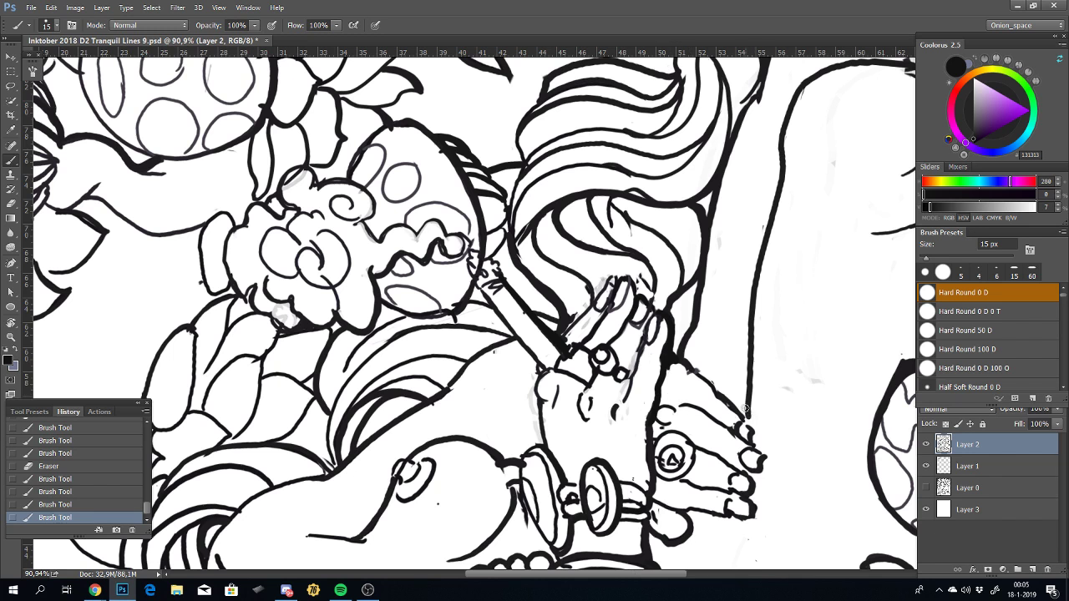
key(ctrl+z)
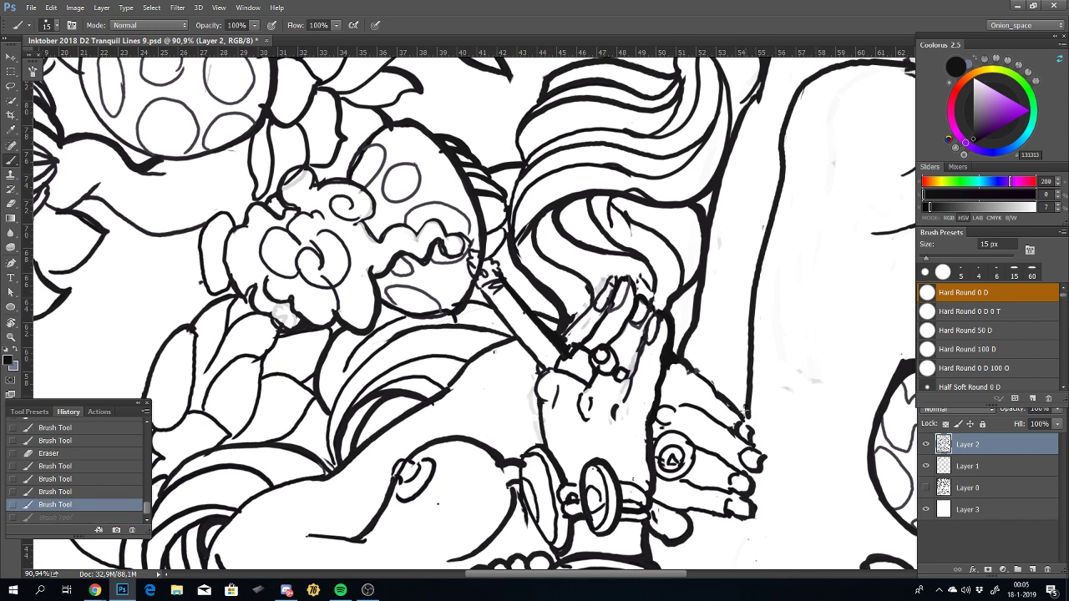
key(ctrl+z)
key(ctrl+z)
mouse_move(743, 415)
mouse_down()
mouse_move(746, 400)
mouse_move(687, 367)
mouse_up()
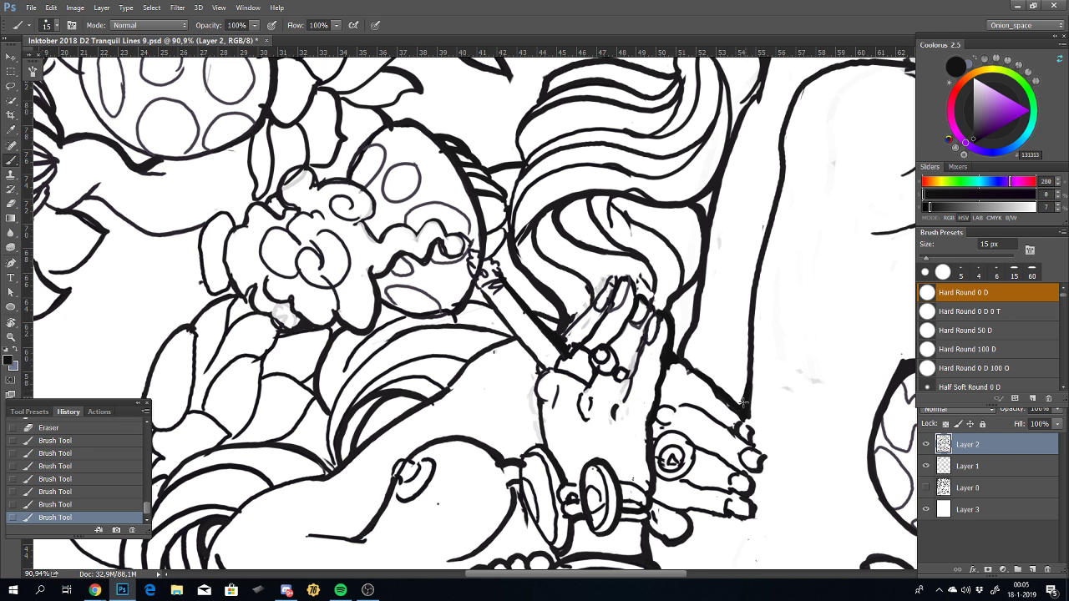
drag(734, 405, 728, 400)
key(e)
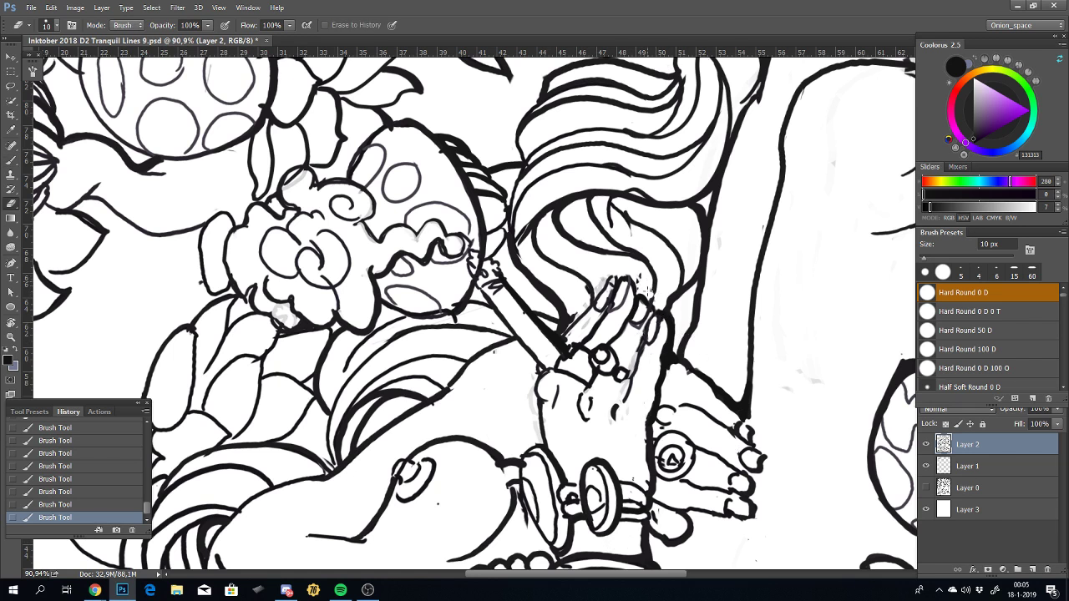
click(636, 277)
Step: Fit the drawing on screen, then pan, zoom and rotate the view to angle the woman's legs diagonally
key(r)
mouse_move(646, 372)
mouse_down()
mouse_move(532, 428)
mouse_move(511, 405)
mouse_up()
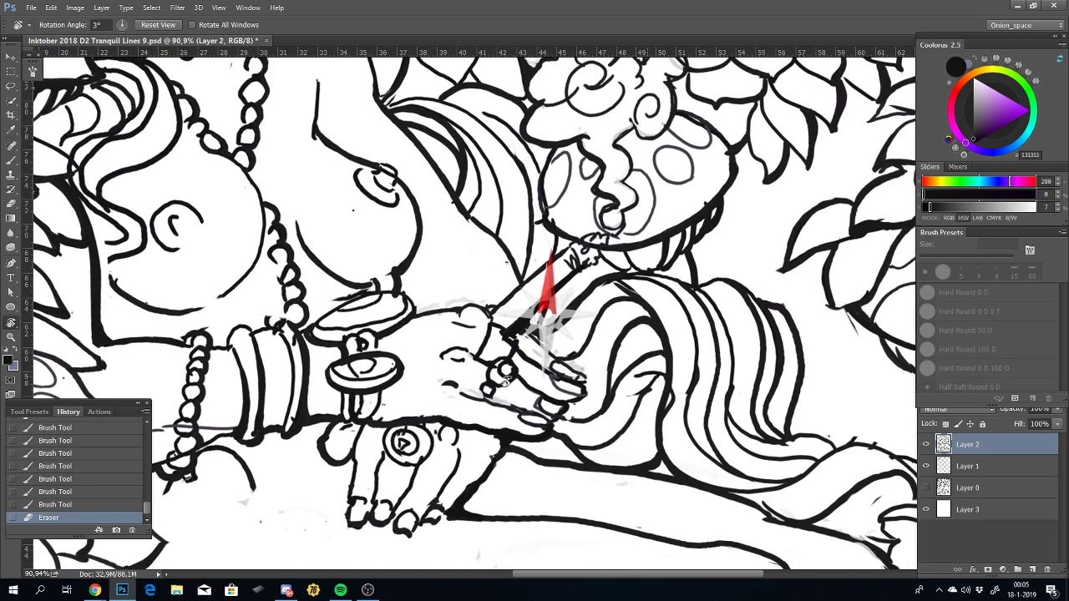
scroll(511, 405, down, 5)
key(ctrl+0)
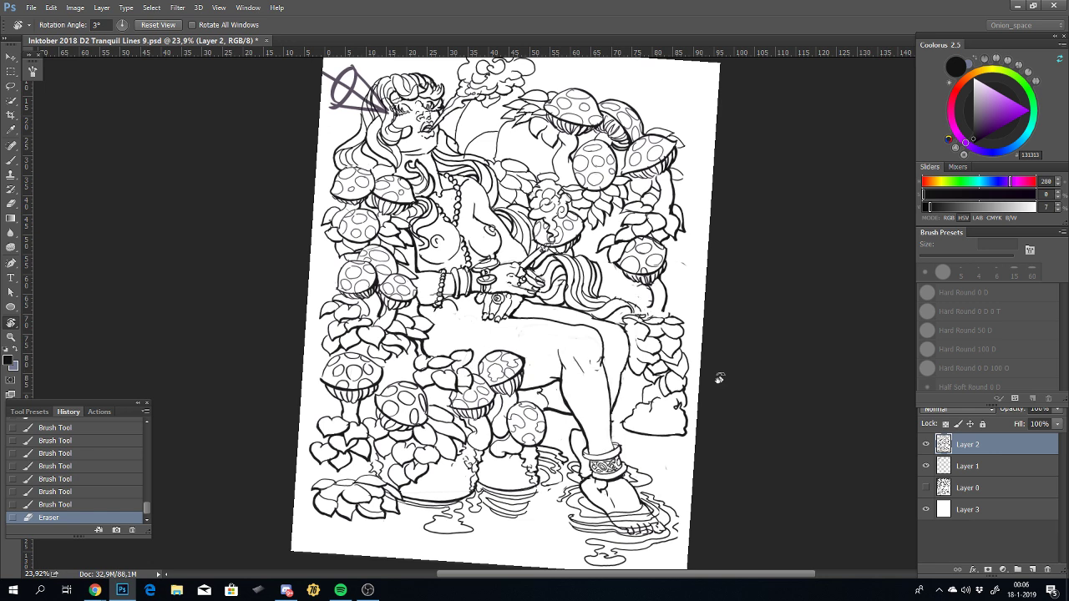
drag(585, 443, 627, 372)
scroll(632, 290, up, 1)
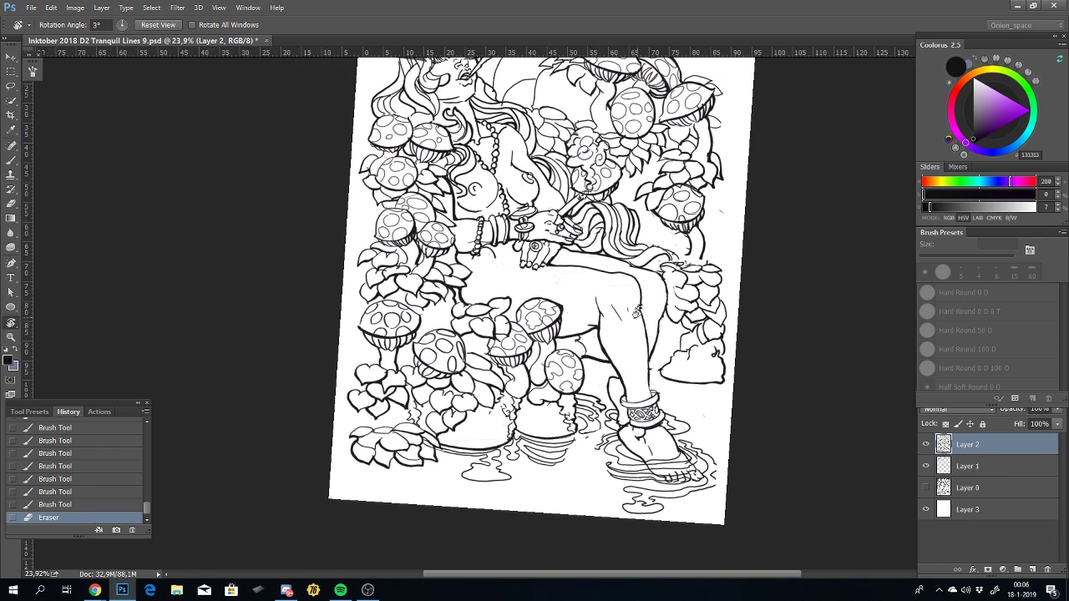
scroll(632, 309, up, 1)
scroll(576, 292, up, 1)
scroll(612, 355, up, 2)
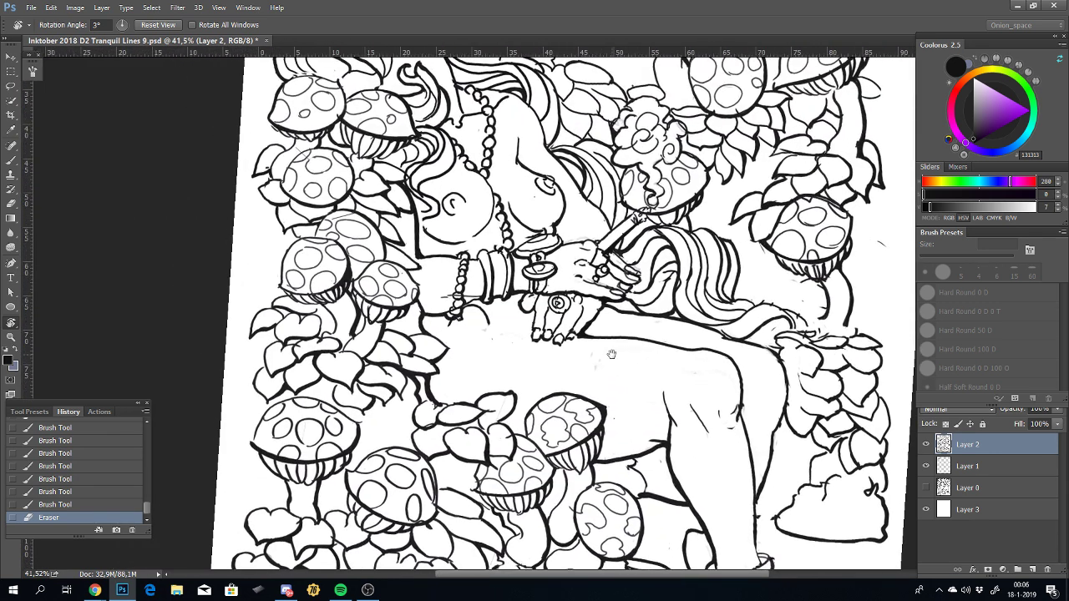
drag(611, 354, 520, 248)
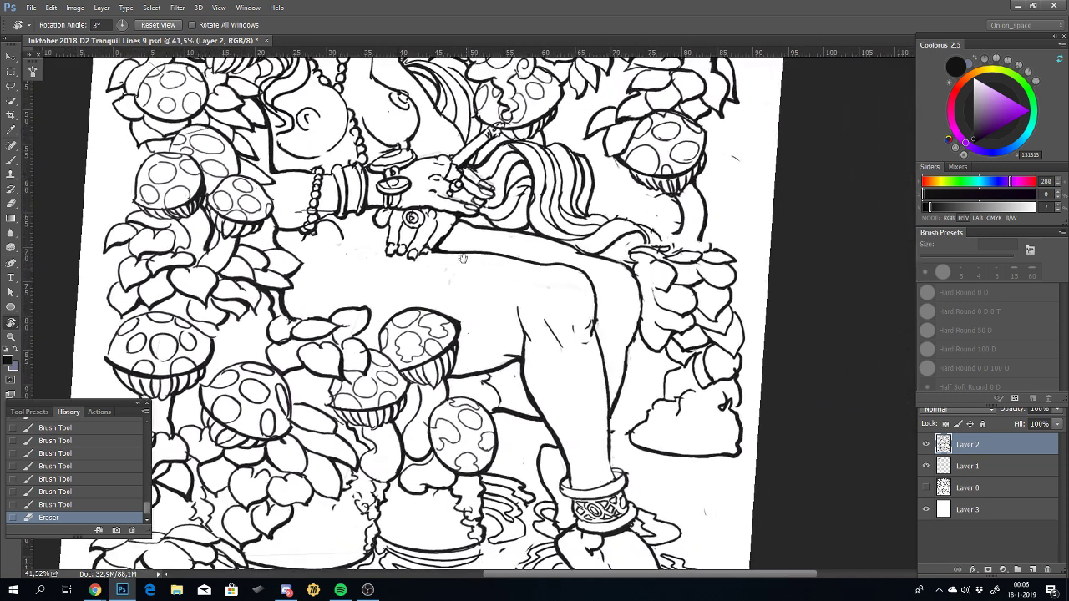
scroll(502, 403, up, 3)
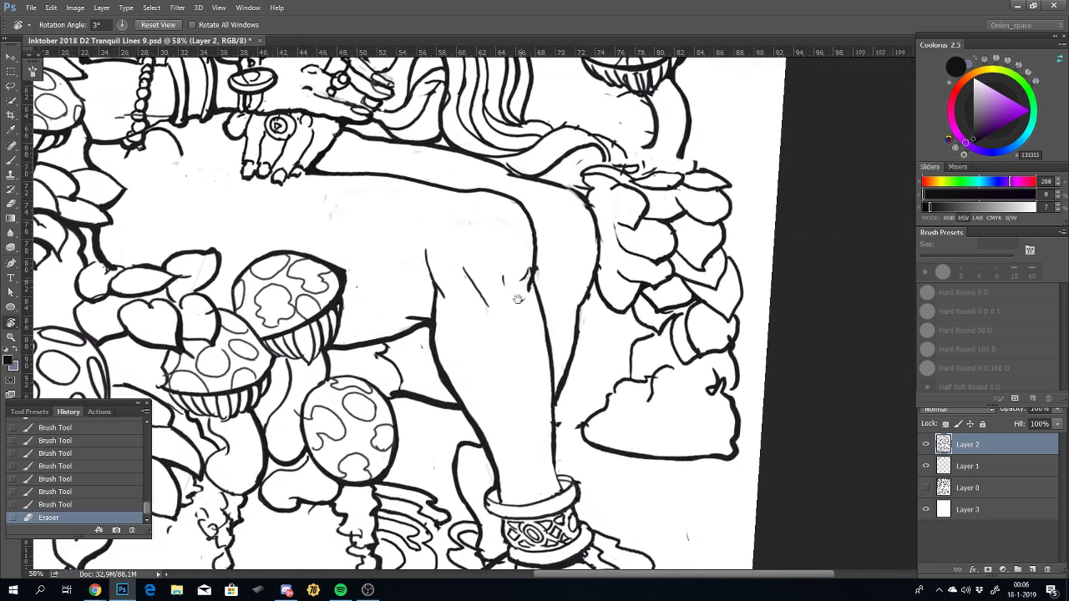
mouse_move(662, 327)
mouse_down()
mouse_move(593, 242)
mouse_move(584, 251)
mouse_up()
Step: Skip tracks, sort the Rock/Indie playlist by Artist and play Kate Bush's Army Dreamers
key(b)
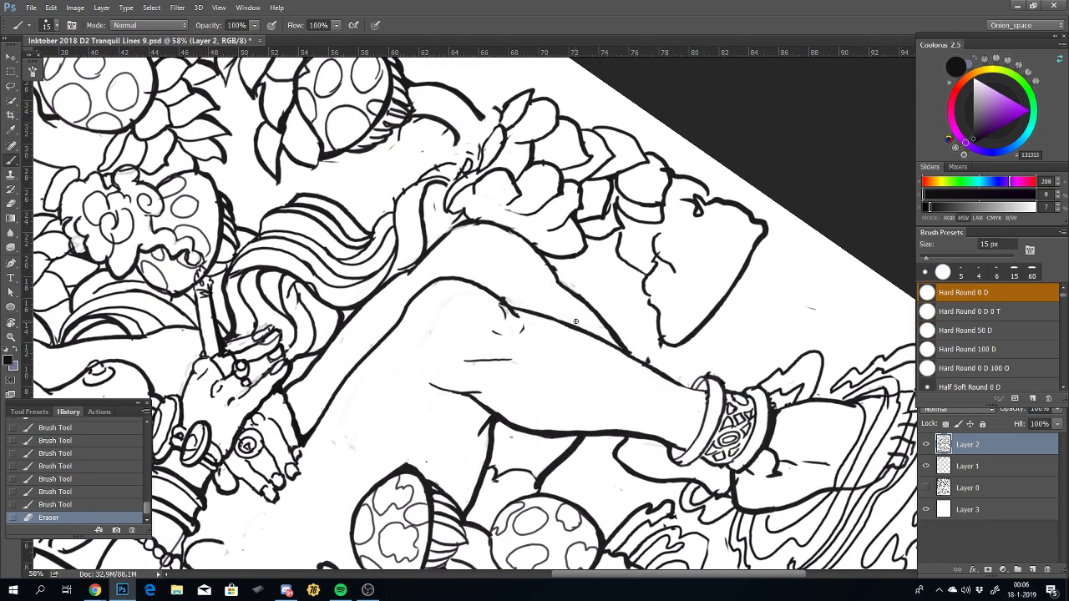
key(XF86AudioNext)
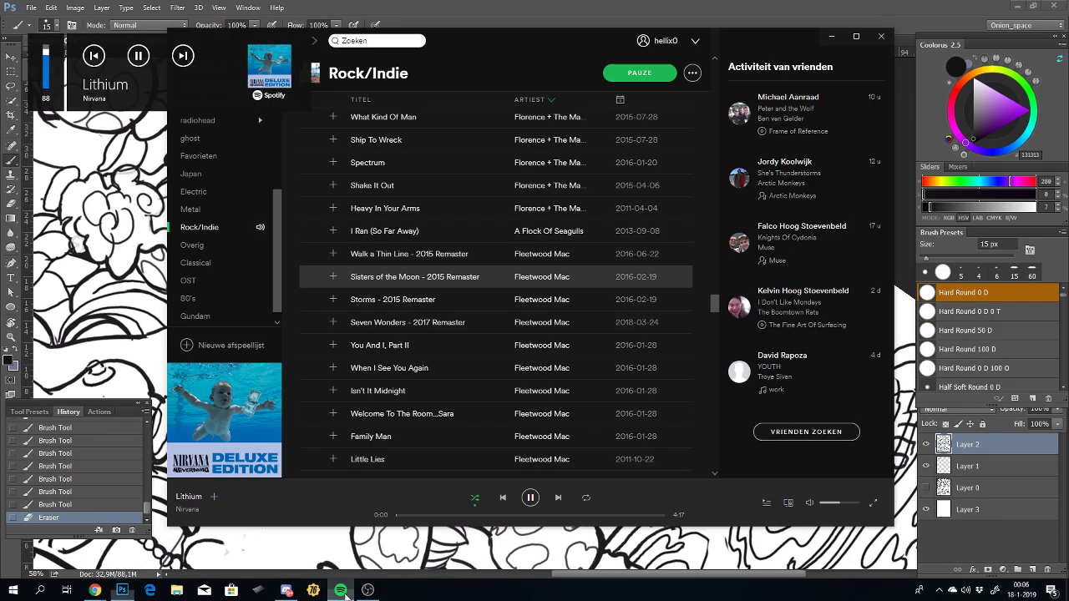
click(341, 591)
key(XF86AudioNext)
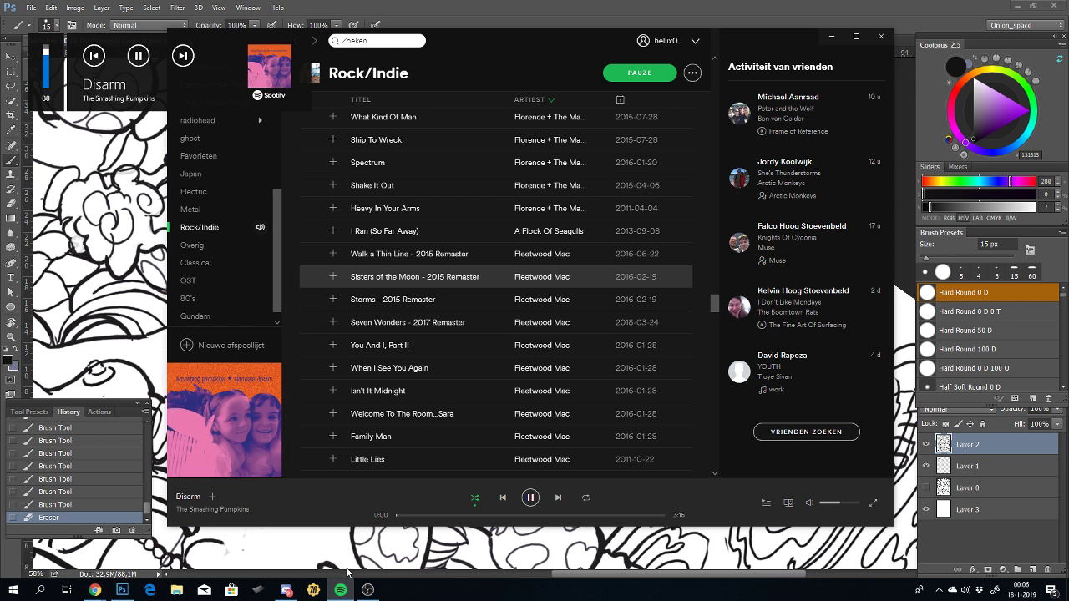
click(528, 99)
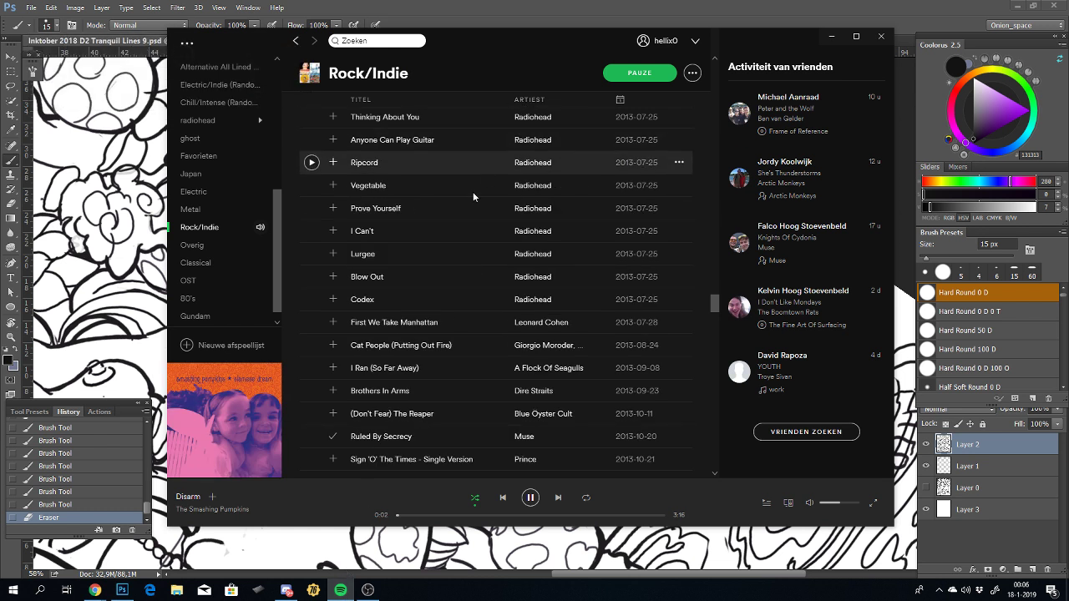
key(k)
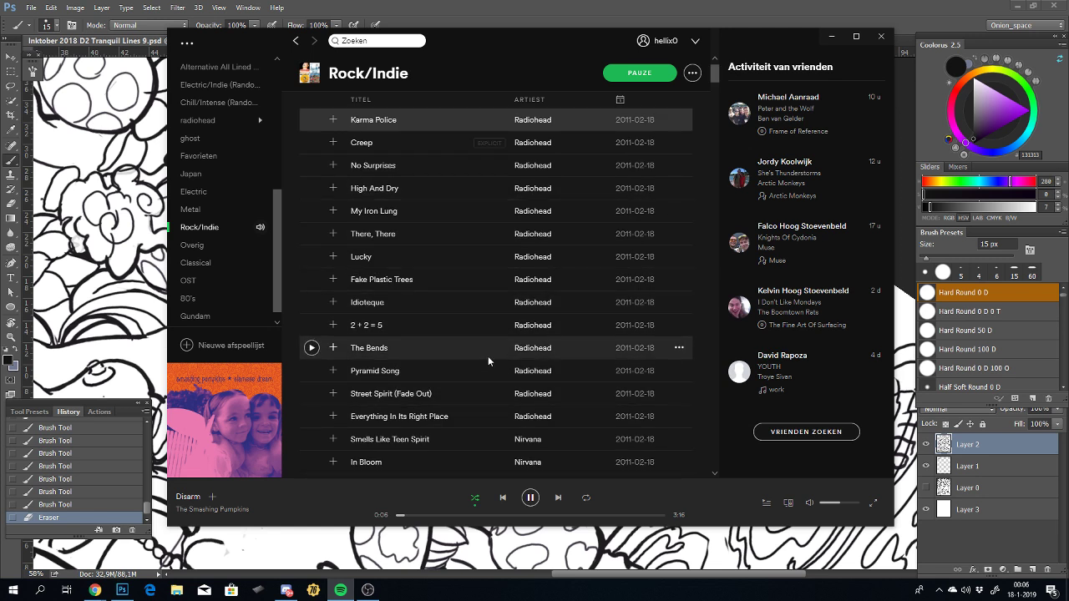
scroll(487, 356, down, 3)
scroll(487, 356, down, 3)
scroll(501, 251, down, 3)
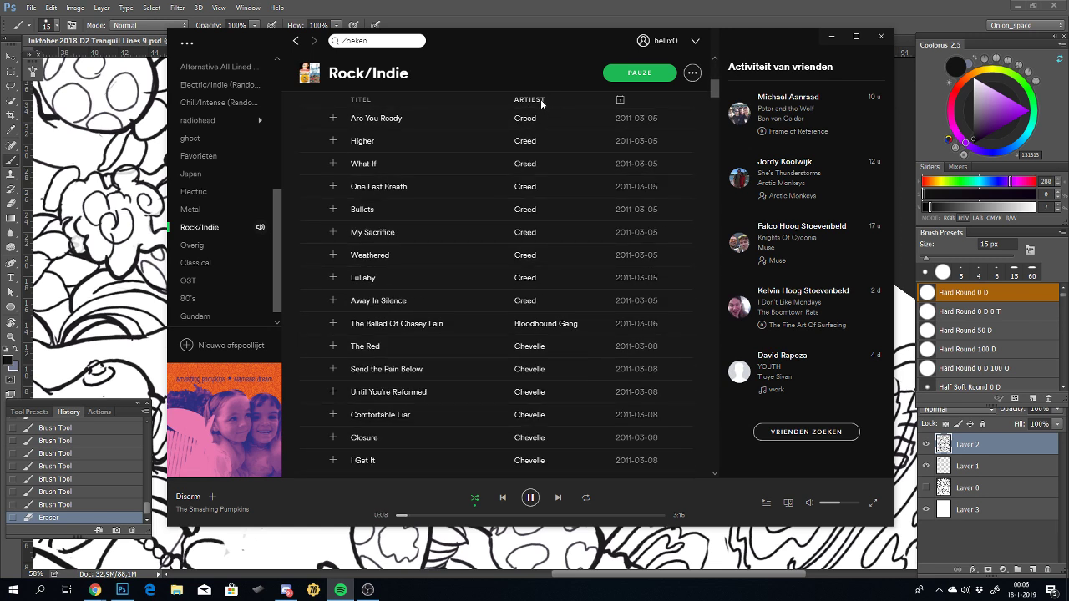
click(535, 100)
text(k)
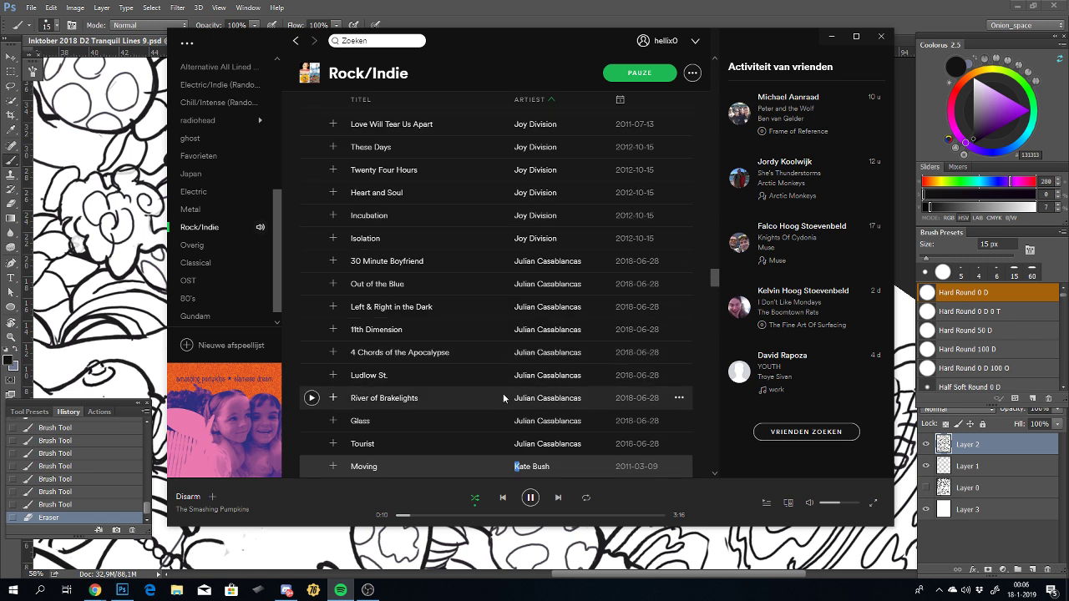
scroll(475, 424, down, 1)
scroll(468, 401, down, 3)
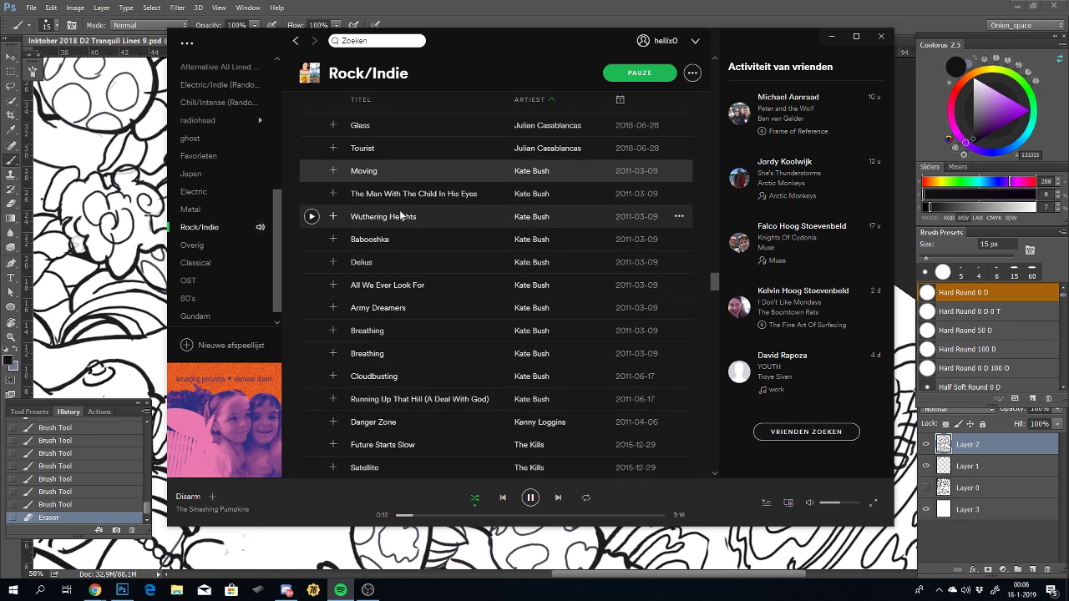
double_click(379, 309)
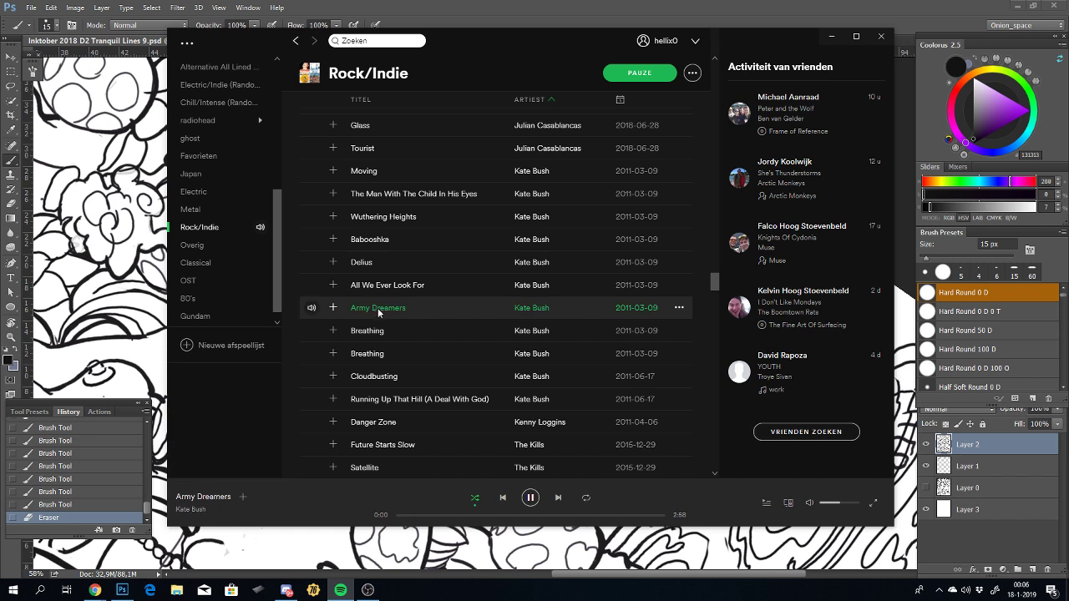
Step: Queue Wuthering Heights, Running Up That Hill and Babooshka, then return to Photoshop
scroll(382, 322, down, 2)
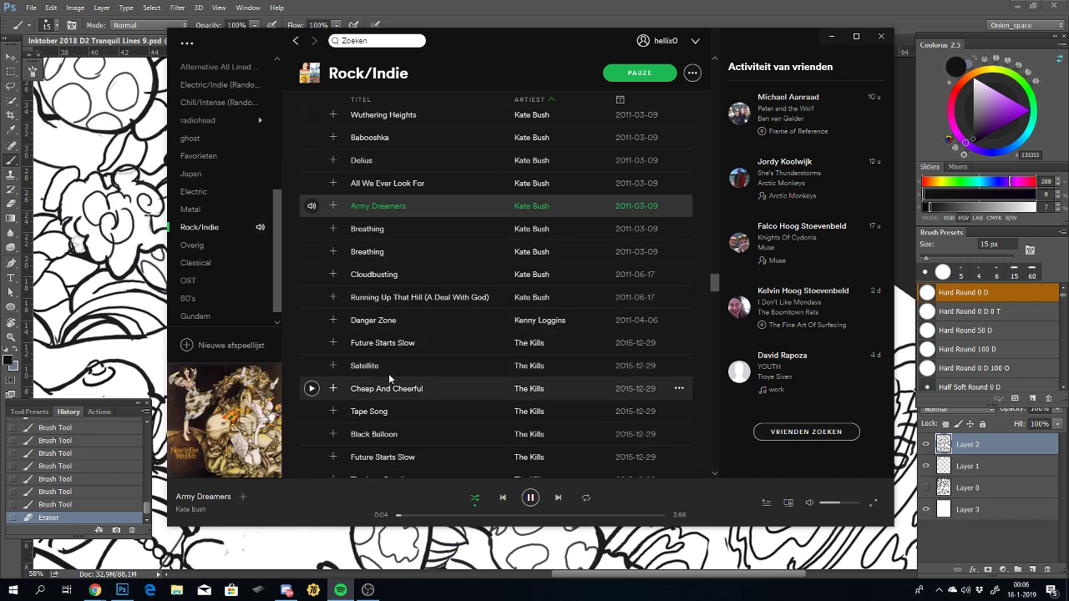
scroll(390, 372, down, 1)
scroll(390, 385, down, 3)
scroll(390, 384, up, 5)
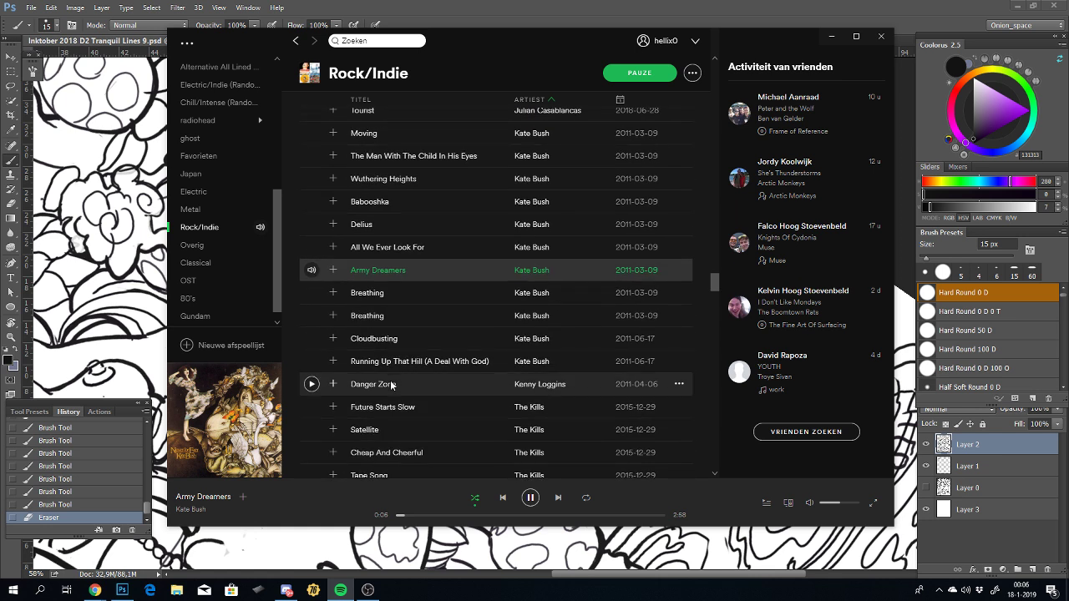
scroll(390, 385, up, 2)
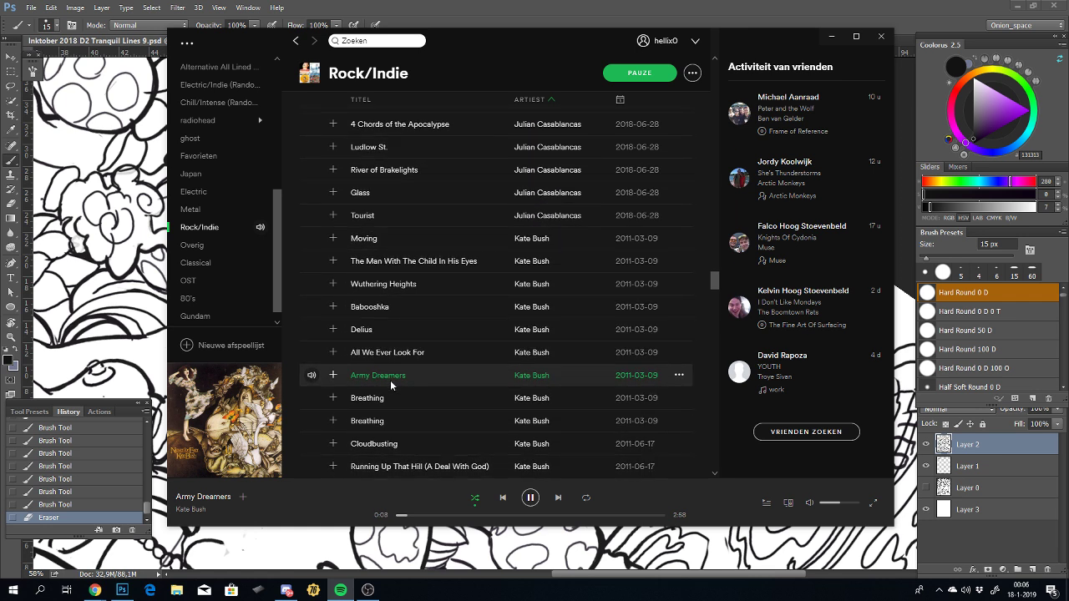
right_click(387, 294)
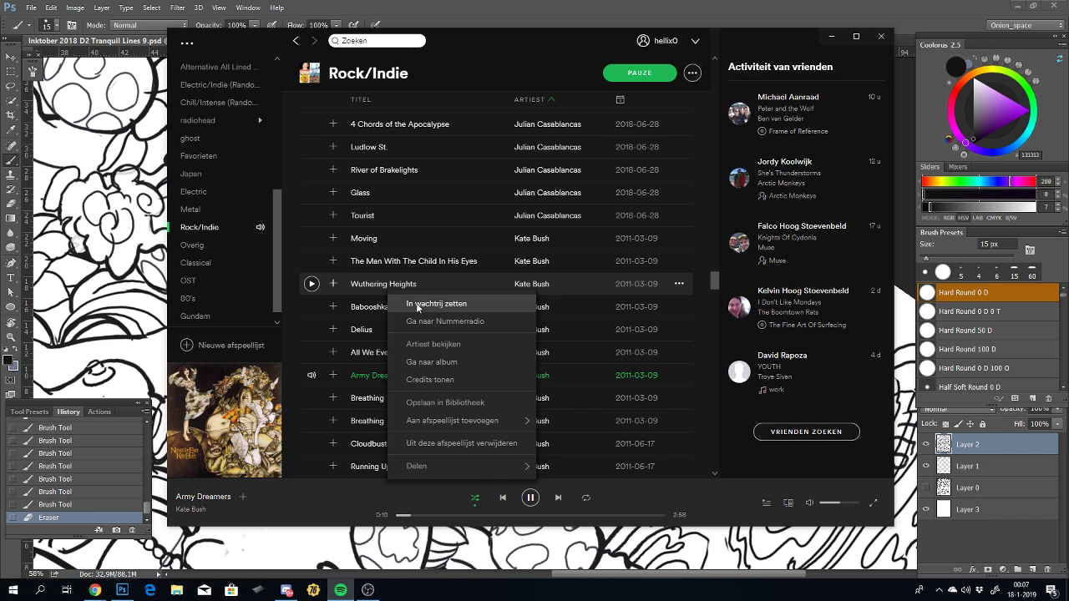
click(417, 306)
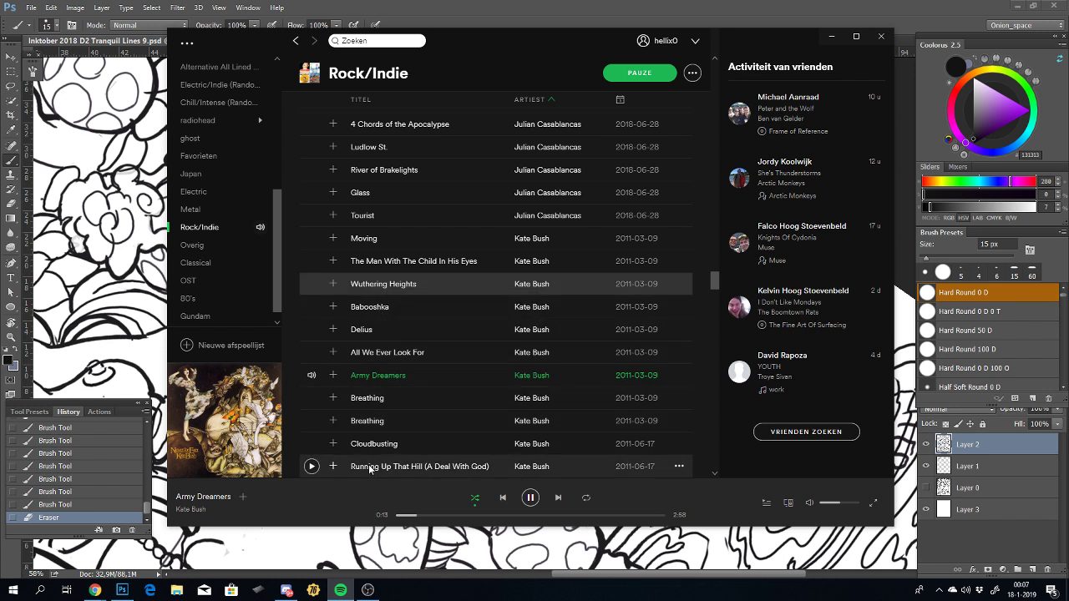
right_click(369, 470)
click(390, 343)
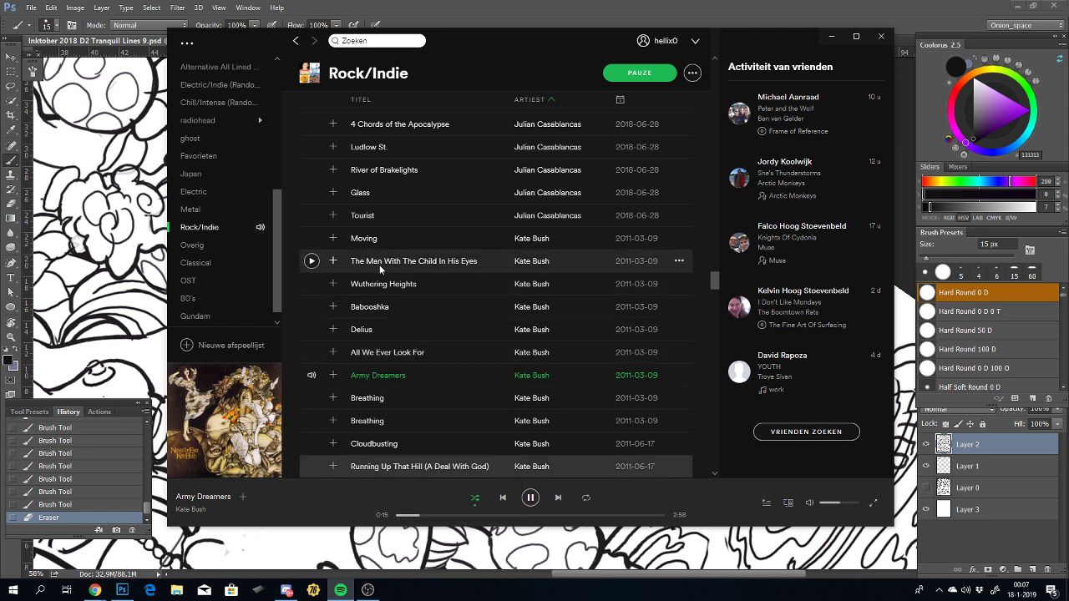
right_click(376, 307)
click(401, 316)
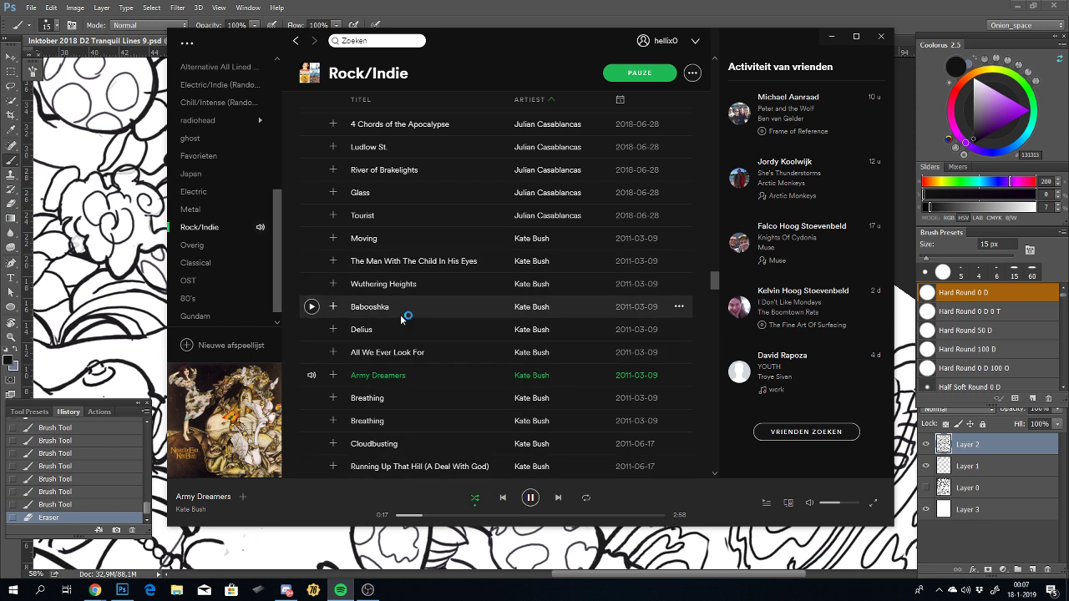
click(478, 558)
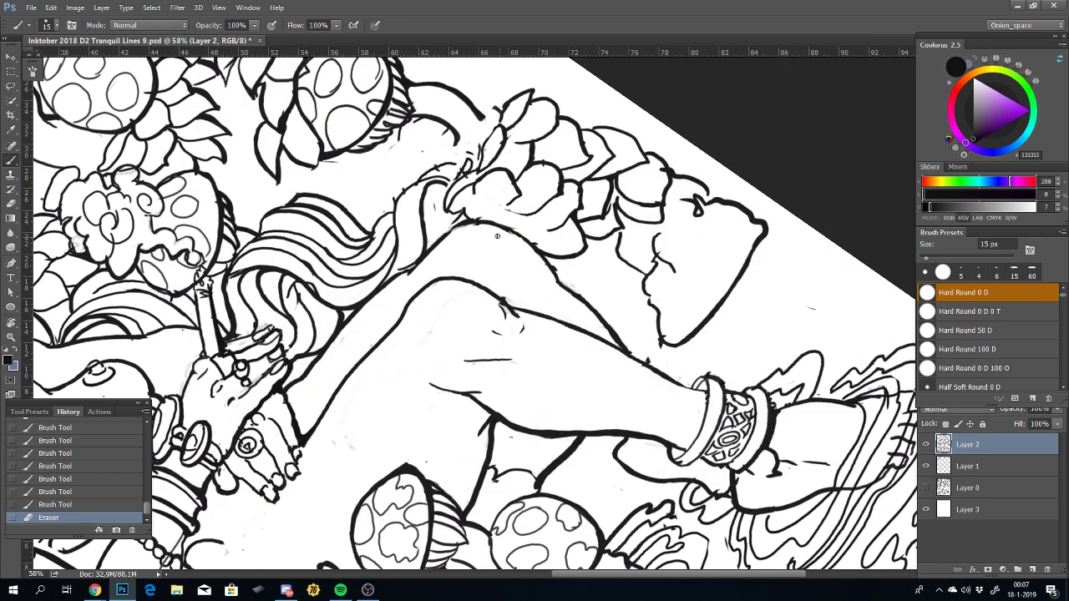
Step: Ink a thick 15 px line up the woman's upper leg outline, undoing misplaced strokes
mouse_move(612, 344)
mouse_down()
mouse_move(594, 309)
mouse_move(513, 288)
mouse_move(627, 348)
mouse_up()
key(ctrl+z)
key(ctrl+z)
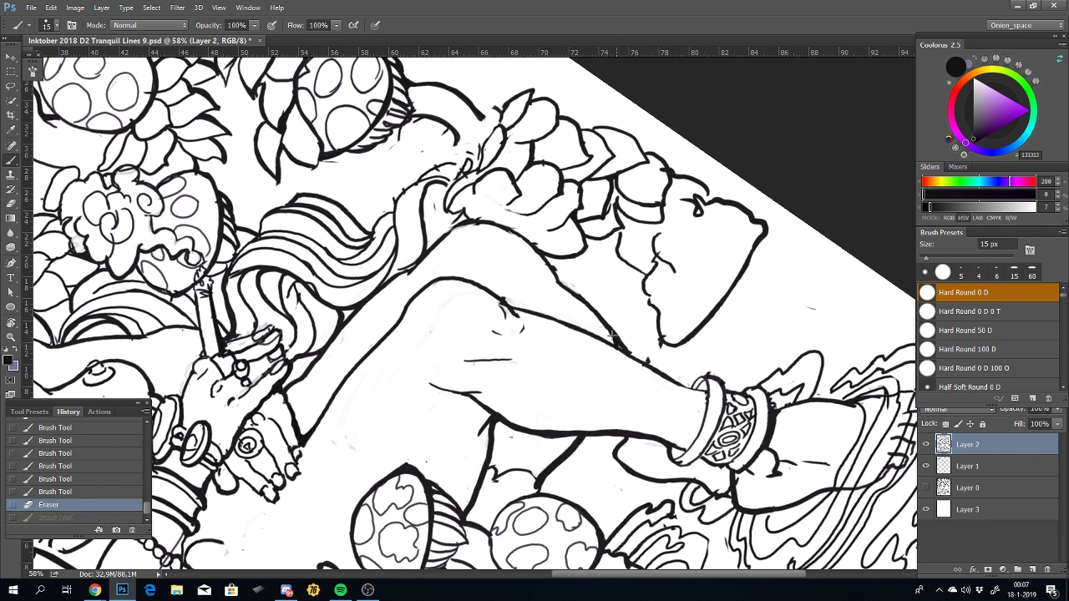
drag(585, 308, 555, 280)
key(ctrl+z)
mouse_move(625, 347)
mouse_down()
mouse_move(549, 264)
mouse_move(473, 223)
mouse_up()
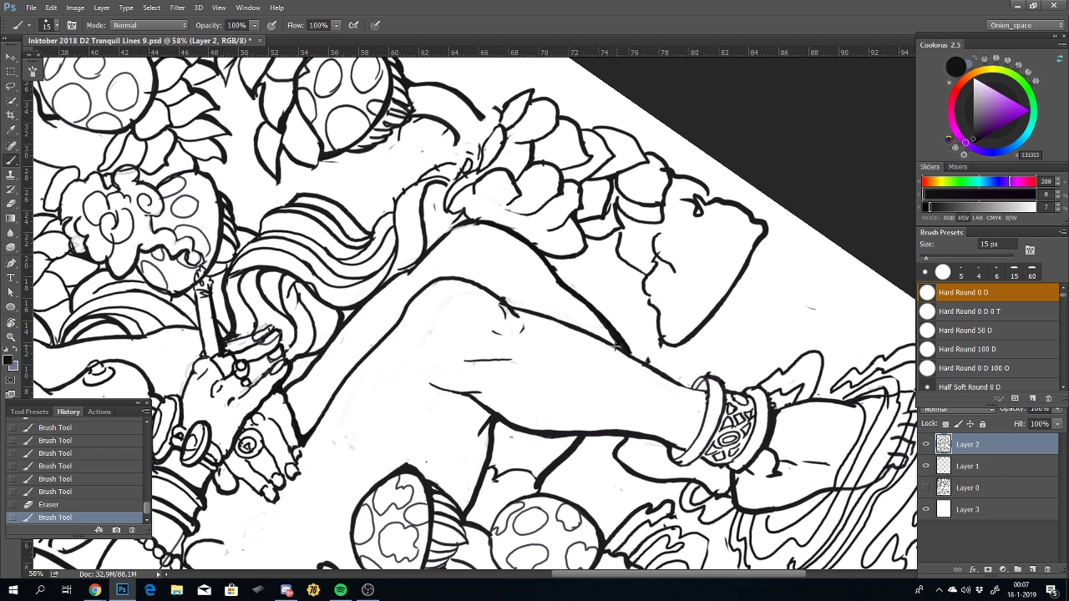
click(595, 338)
Step: Touch up the leg outline with small marks and a short line near its top
click(625, 351)
click(623, 350)
drag(625, 349, 638, 366)
key(ctrl+z)
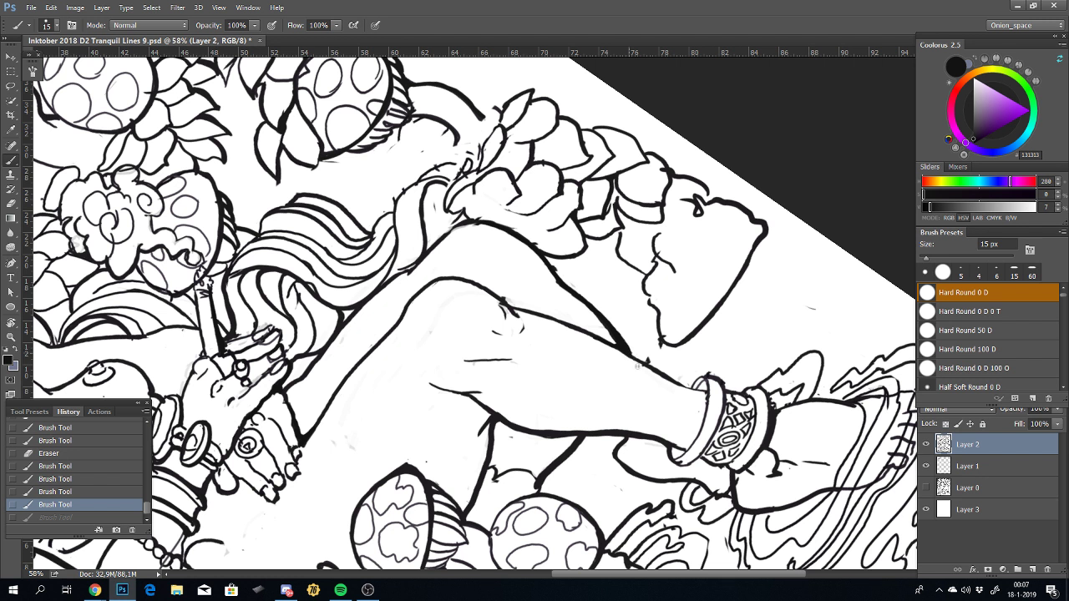
click(628, 351)
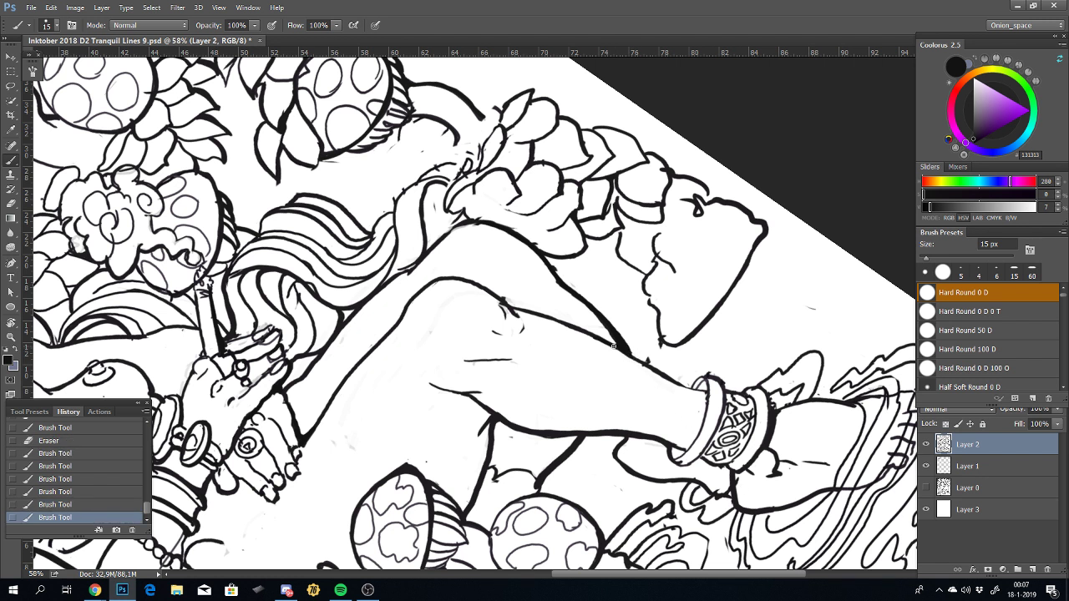
key(ctrl+z)
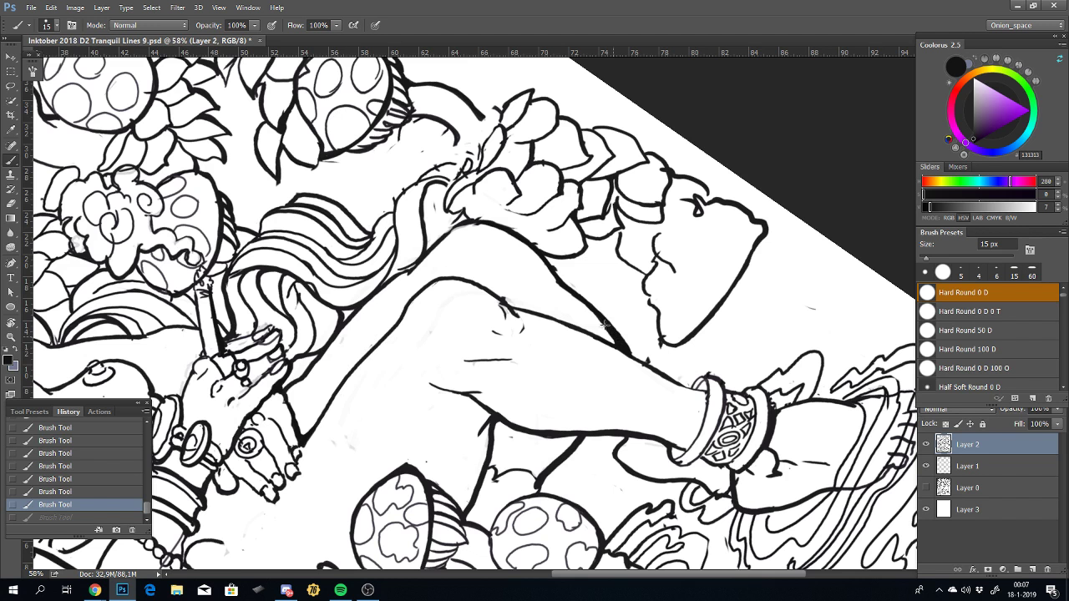
key(ctrl+z)
key(ctrl+z)
key(ctrl+z)
key(ctrl+z)
key(ctrl+z)
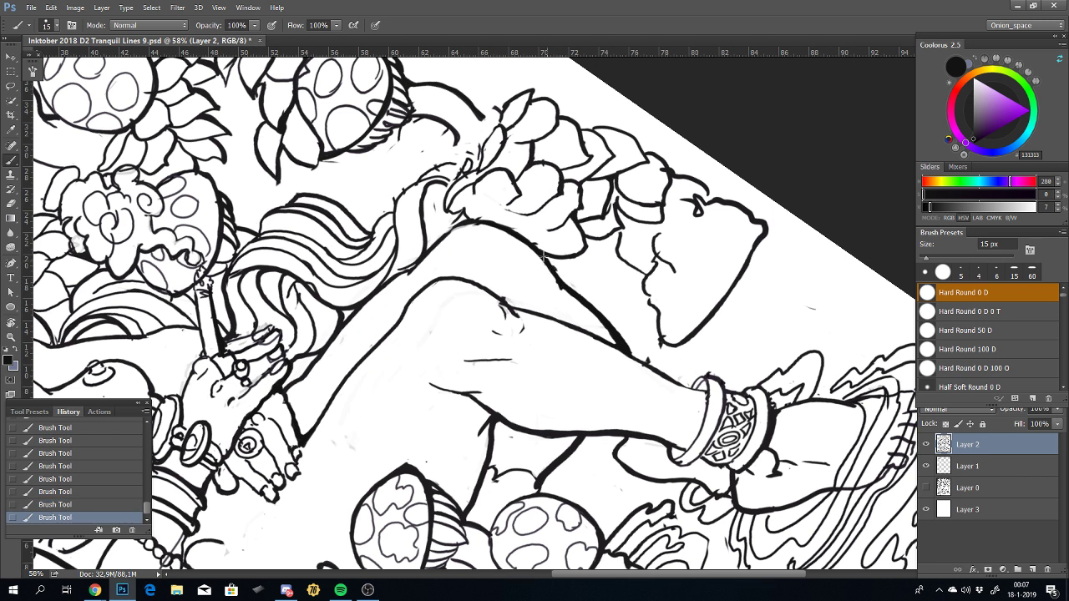
drag(485, 225, 508, 232)
Step: Enlarge the brush to 20 px and ink the leg's upper contour up from the bracelet
drag(577, 354, 523, 313)
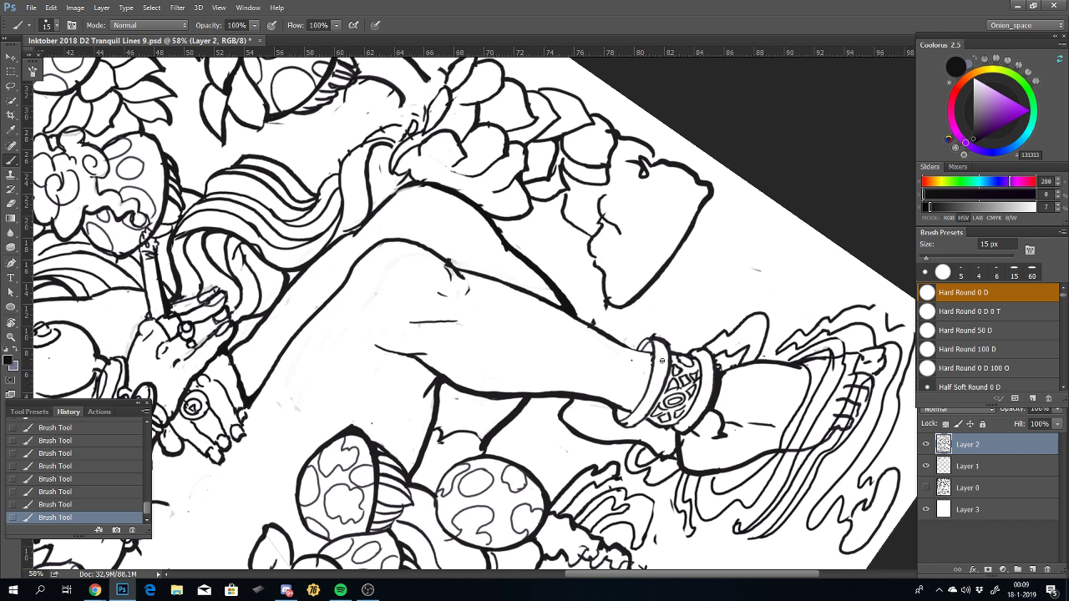
key(ctrl+z)
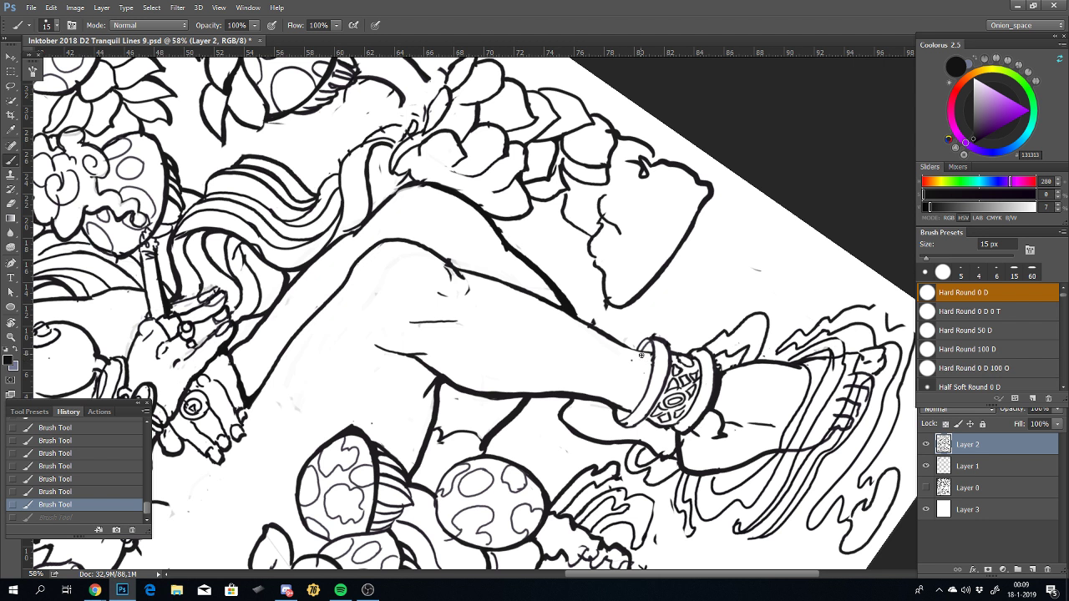
key(bracketright)
drag(603, 330, 644, 346)
key(ctrl+z)
drag(628, 345, 483, 280)
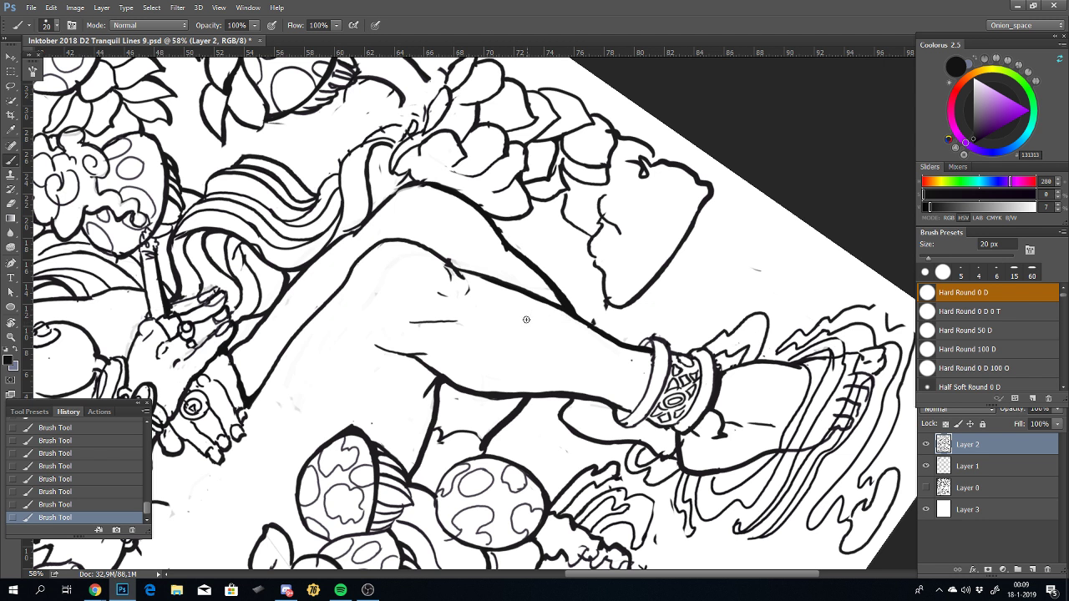
Step: Add a short inner-thigh contour line, retrying the stroke several times until one stays
drag(462, 274, 421, 241)
key(ctrl+z)
key(ctrl+z)
key(ctrl+z)
key(ctrl+z)
key(ctrl+z)
key(ctrl+z)
drag(469, 274, 425, 240)
key(ctrl+z)
drag(461, 274, 410, 242)
key(ctrl+z)
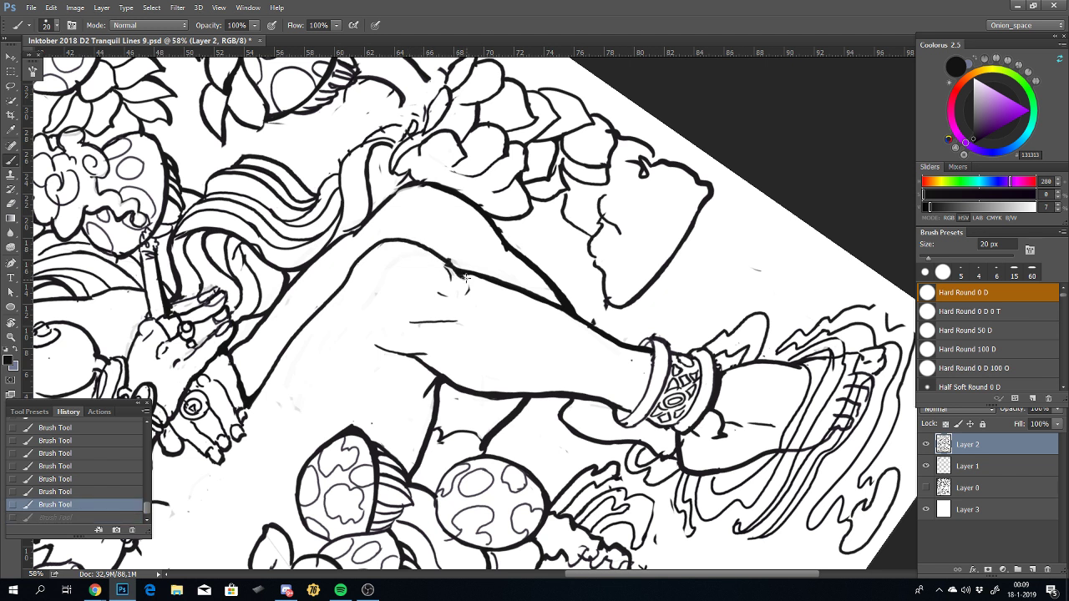
mouse_move(463, 276)
mouse_down()
mouse_move(440, 254)
mouse_move(385, 240)
mouse_move(462, 271)
mouse_up()
key(ctrl+z)
key(ctrl+z)
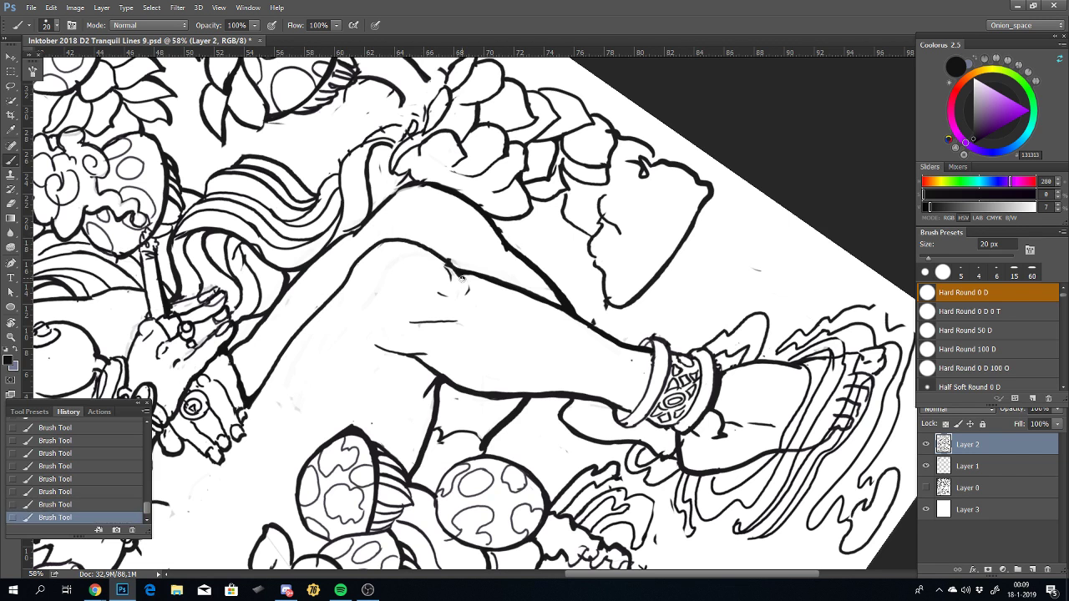
key(ctrl+z)
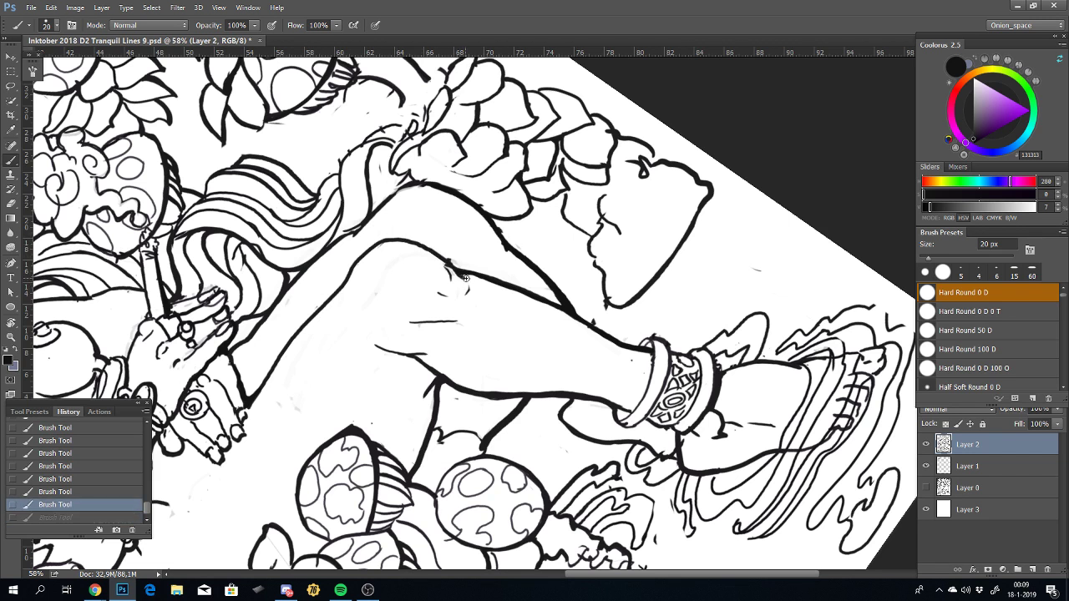
drag(455, 271, 384, 234)
key(ctrl+z)
drag(458, 279, 389, 238)
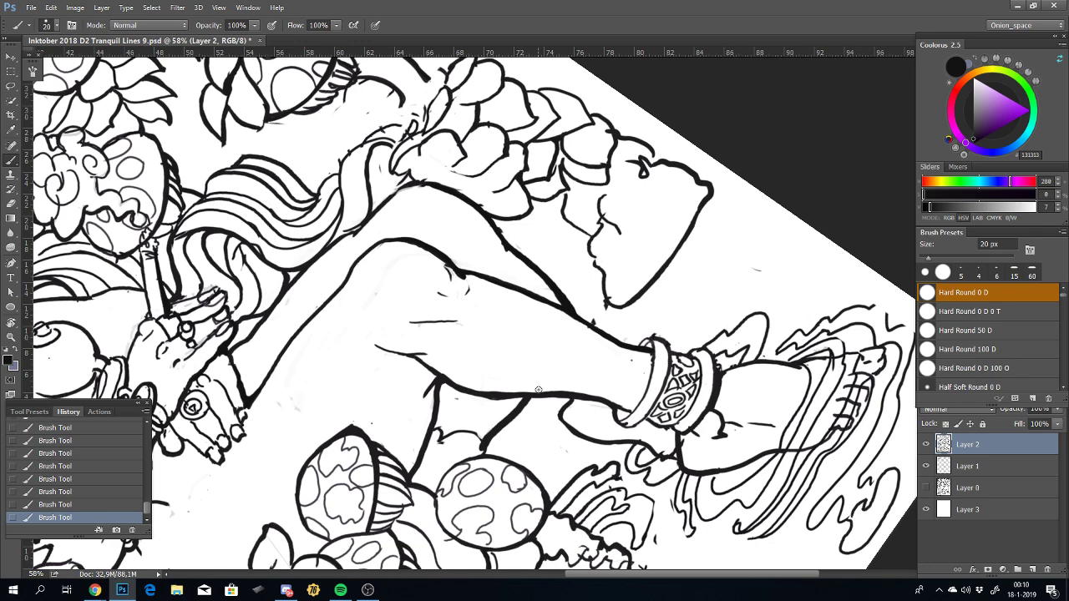
key(r)
mouse_move(609, 290)
mouse_down()
mouse_move(572, 369)
mouse_move(584, 314)
mouse_move(622, 381)
mouse_up()
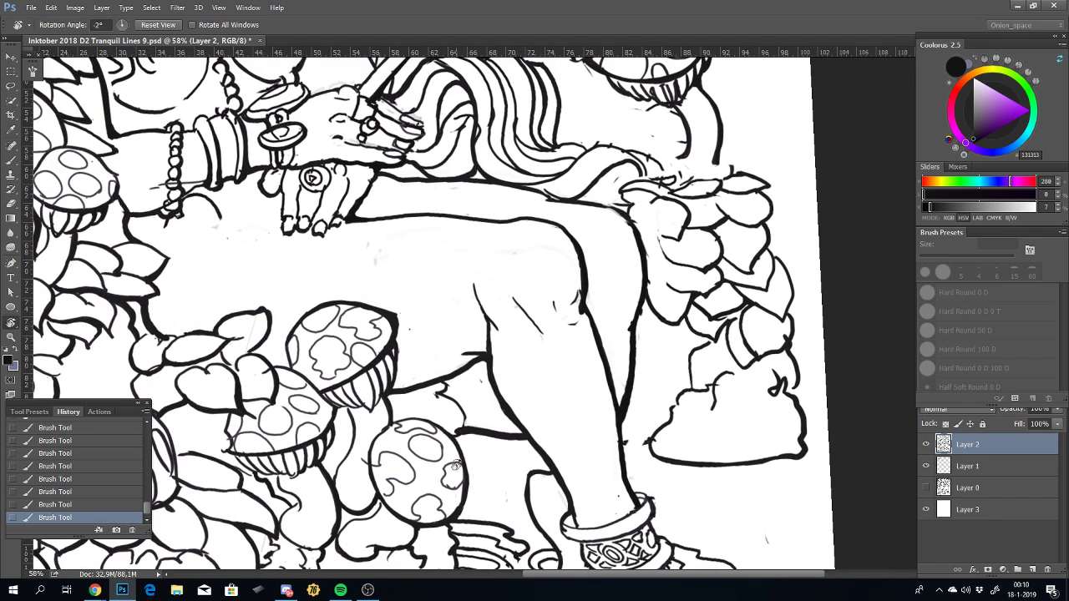
drag(464, 431, 389, 235)
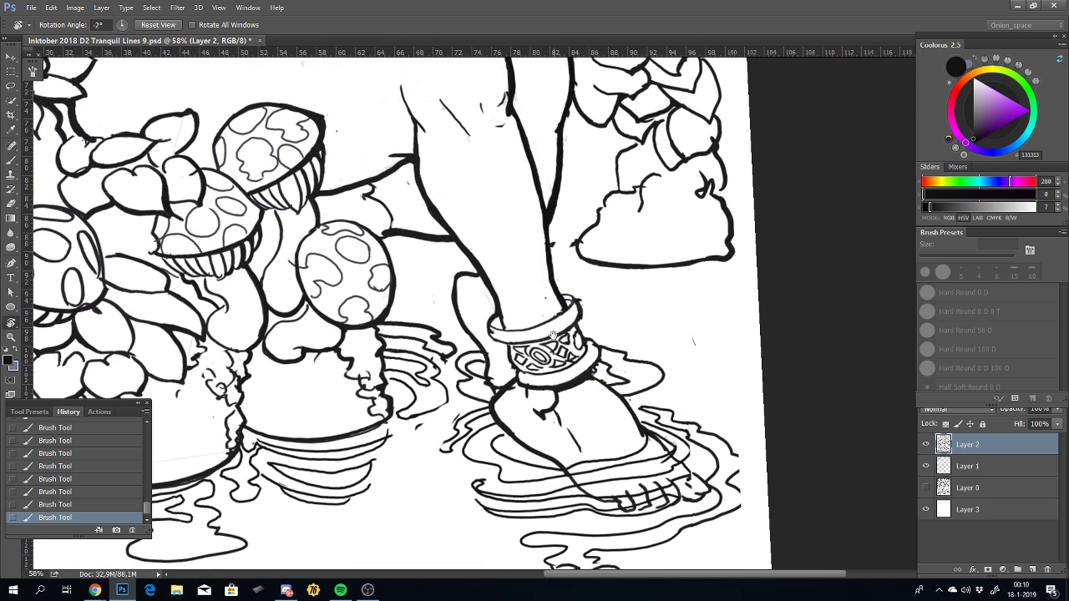
drag(541, 323, 560, 365)
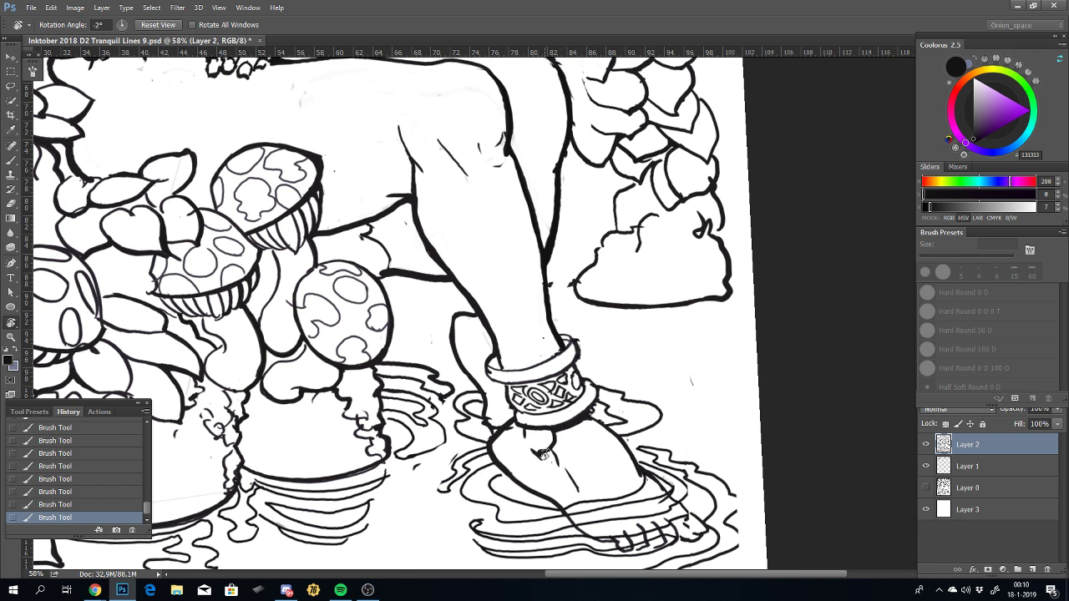
key(b)
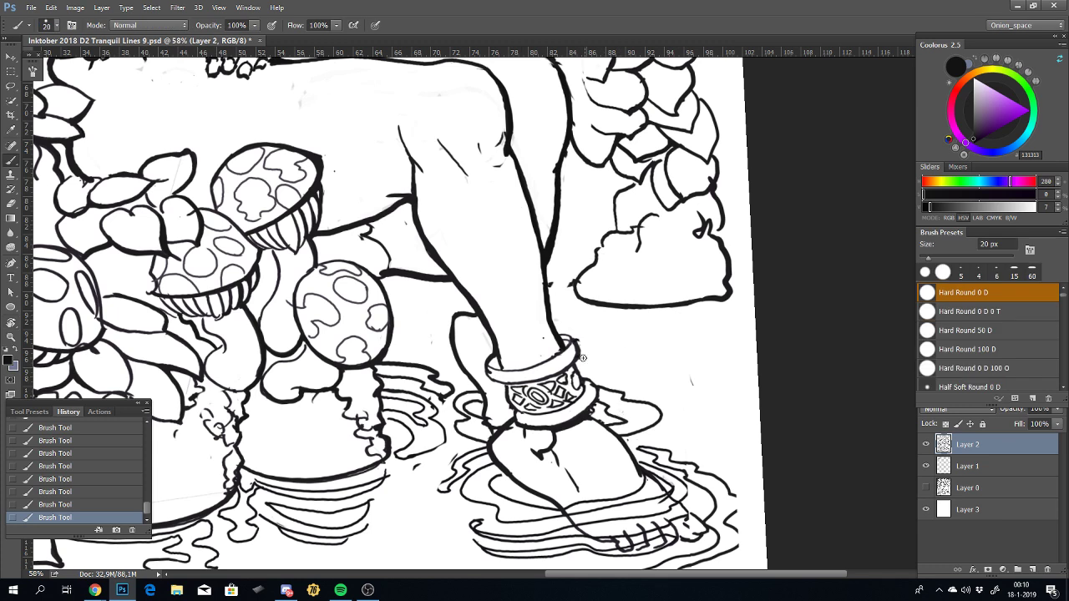
scroll(583, 357, up, 3)
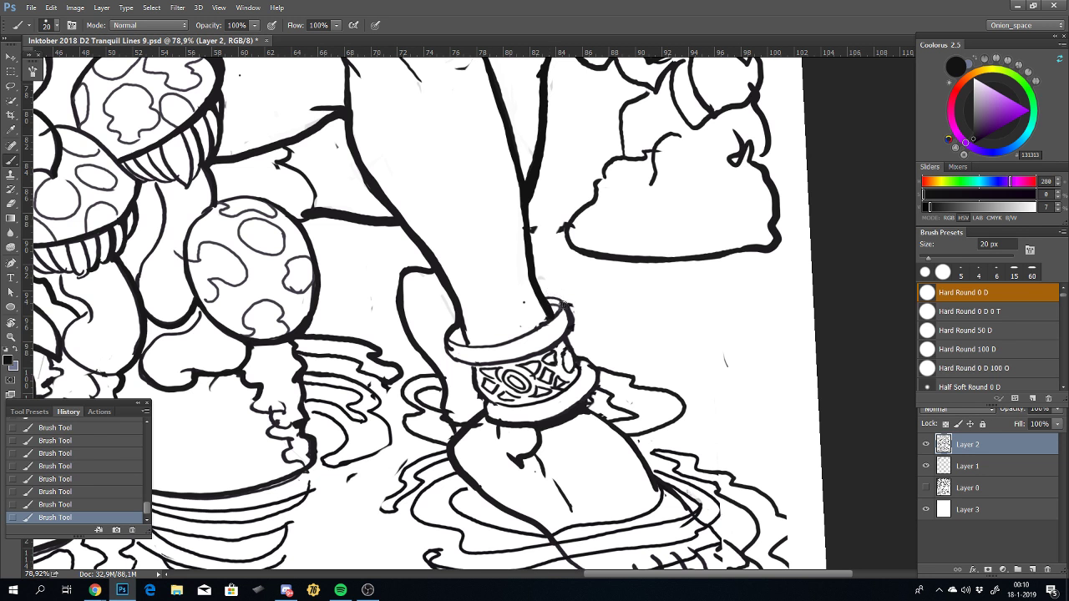
key(ctrl+z)
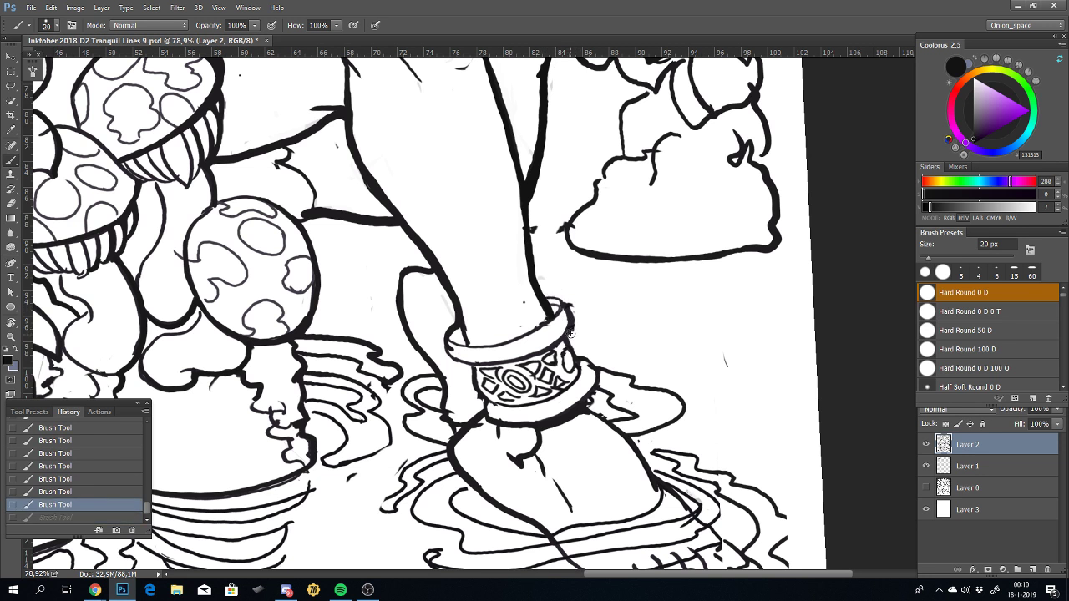
drag(565, 342, 539, 363)
key(ctrl+z)
mouse_move(570, 327)
mouse_down()
mouse_move(539, 361)
mouse_move(482, 367)
mouse_up()
key(ctrl+z)
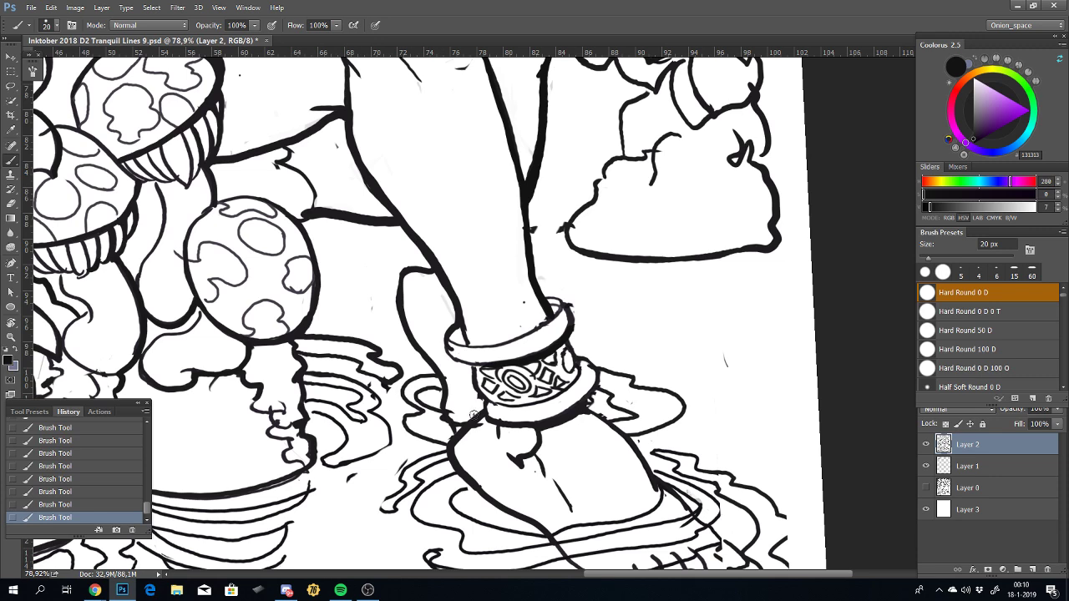
key(ctrl+z)
key(r)
mouse_move(535, 397)
mouse_down()
mouse_move(561, 294)
mouse_move(560, 324)
mouse_up()
Step: Redraw the ink along the anklet's left edge, undoing unsatisfying strokes
key(b)
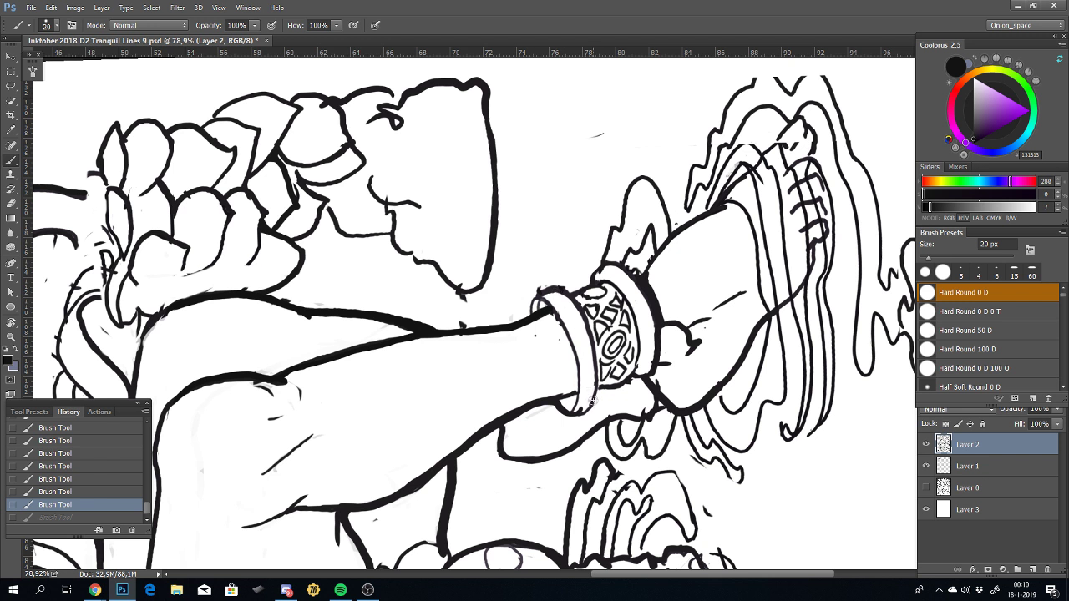
drag(598, 390, 573, 304)
key(ctrl+z)
key(ctrl+z)
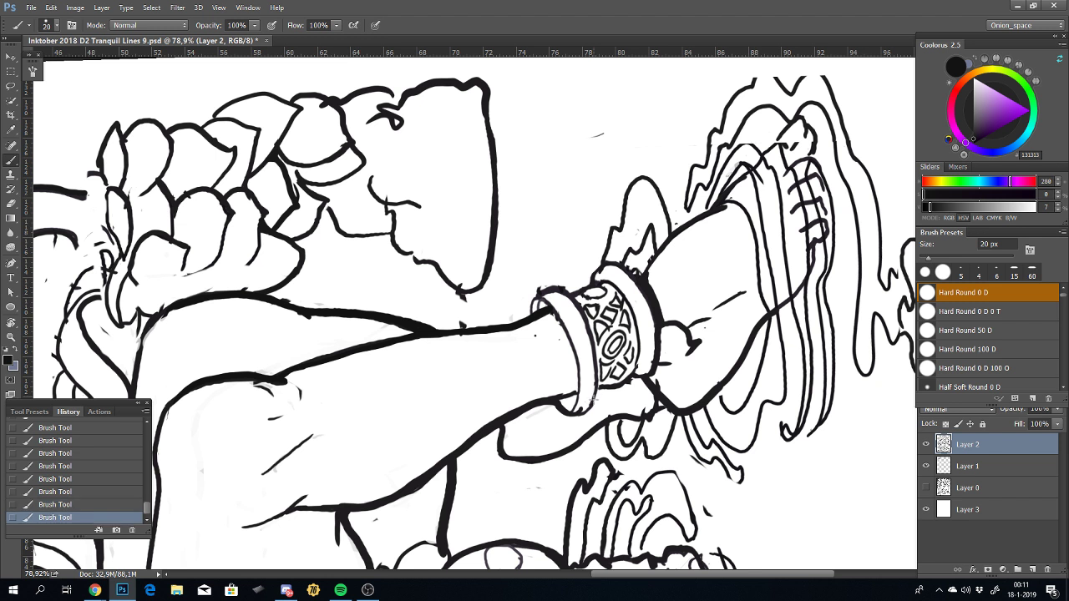
drag(597, 404, 578, 304)
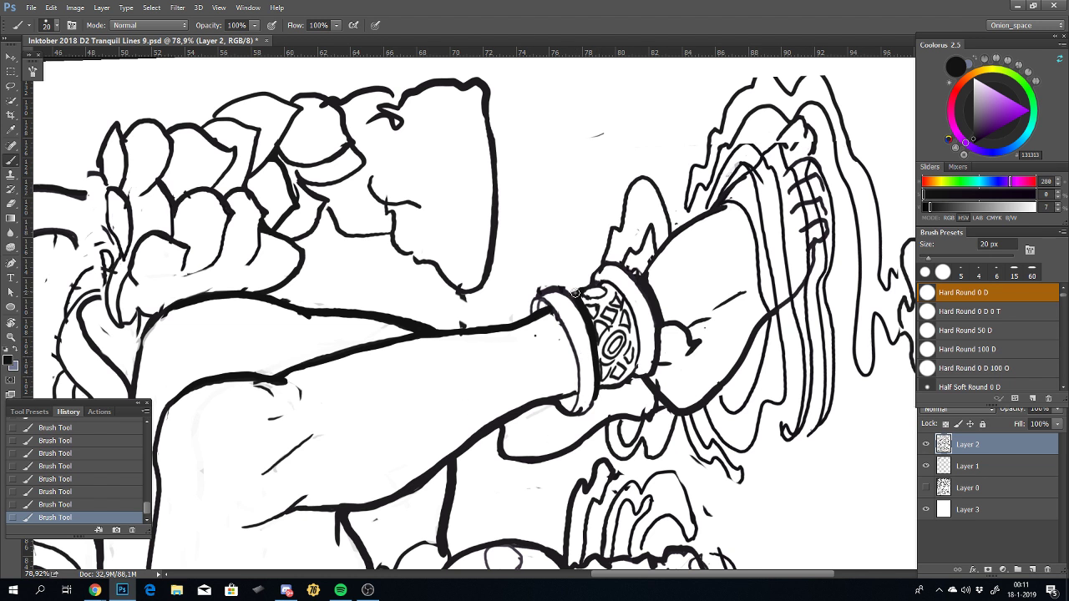
key(ctrl+z)
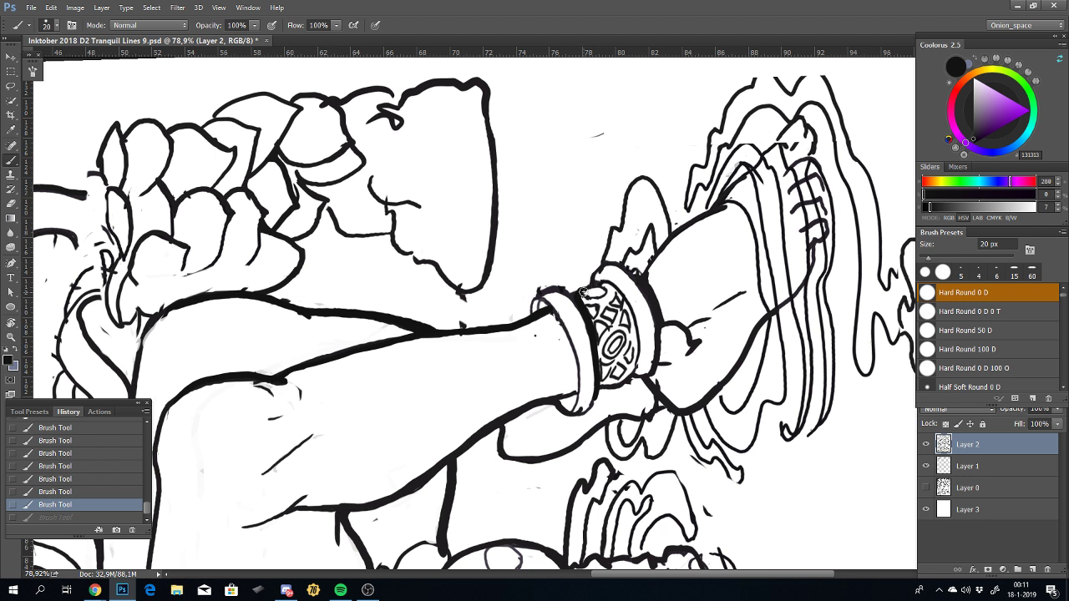
drag(576, 294, 576, 343)
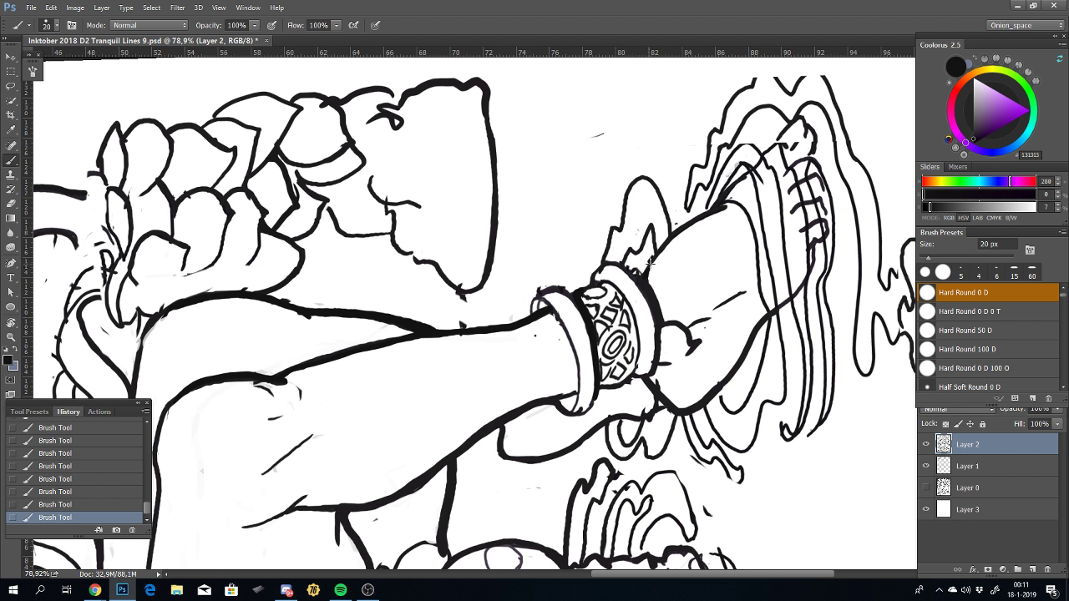
key(ctrl+z)
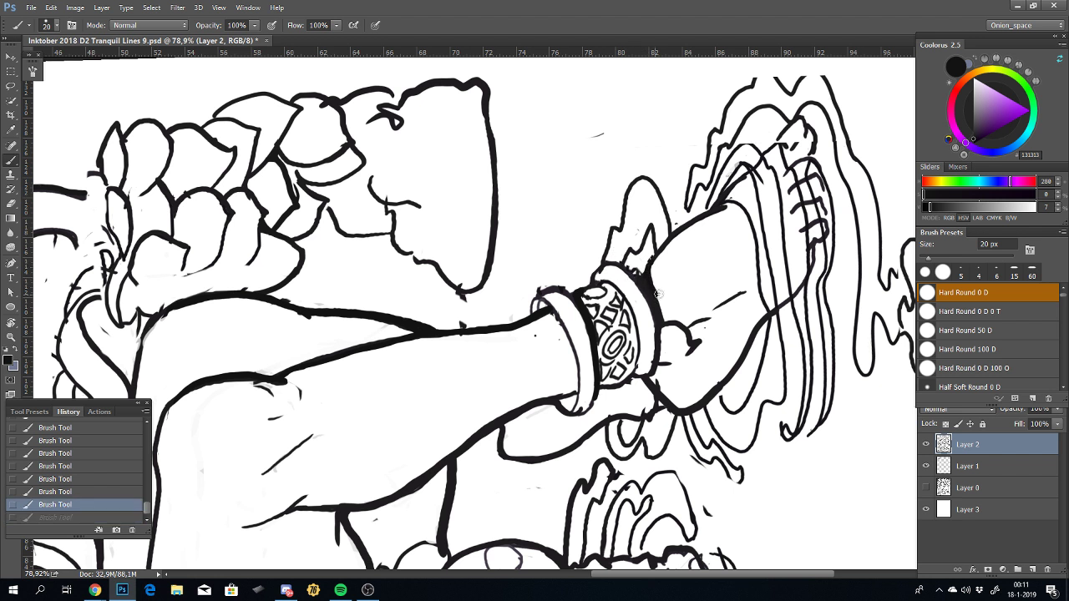
key(ctrl+z)
key(ctrl+z)
key(ctrl+z)
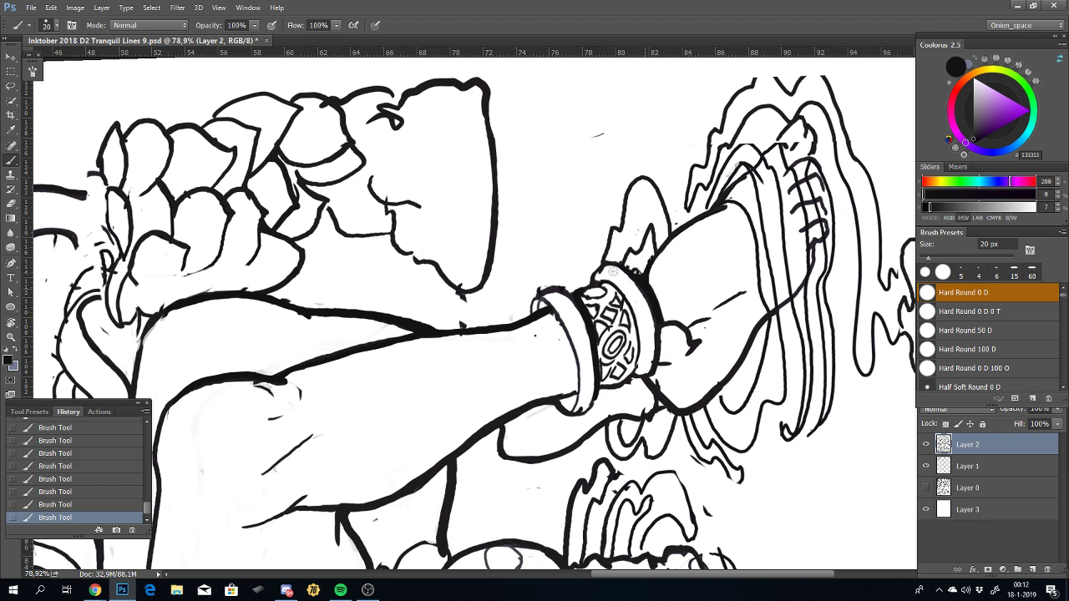
Step: Thicken the anklet's right and top rim edges with 20 px black ink
drag(652, 311, 611, 262)
key(ctrl+z)
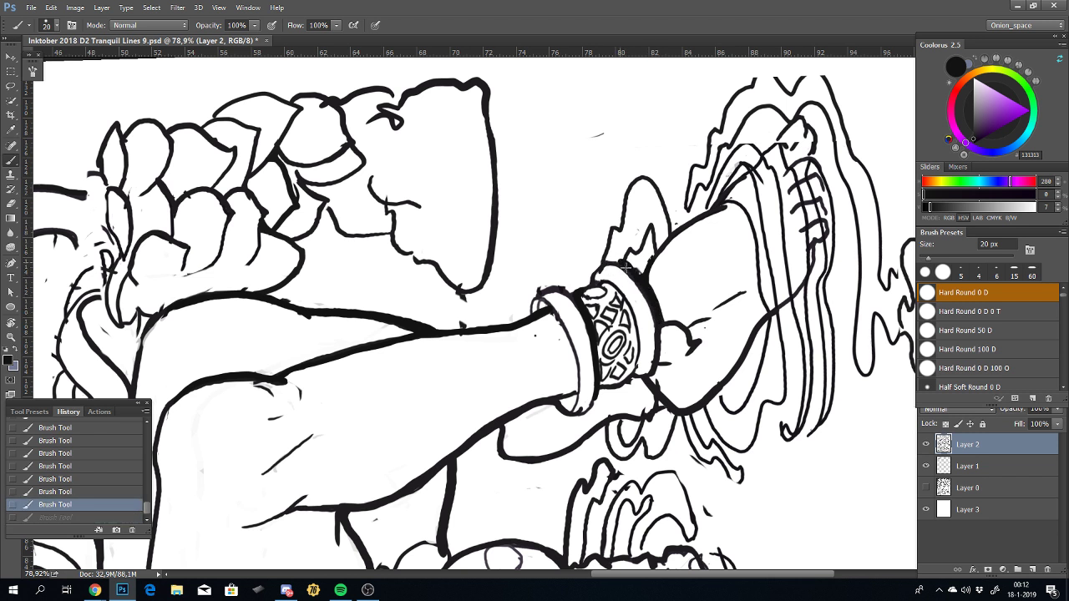
drag(630, 272, 598, 264)
key(ctrl+z)
key(ctrl+z)
key(ctrl+z)
key(ctrl+z)
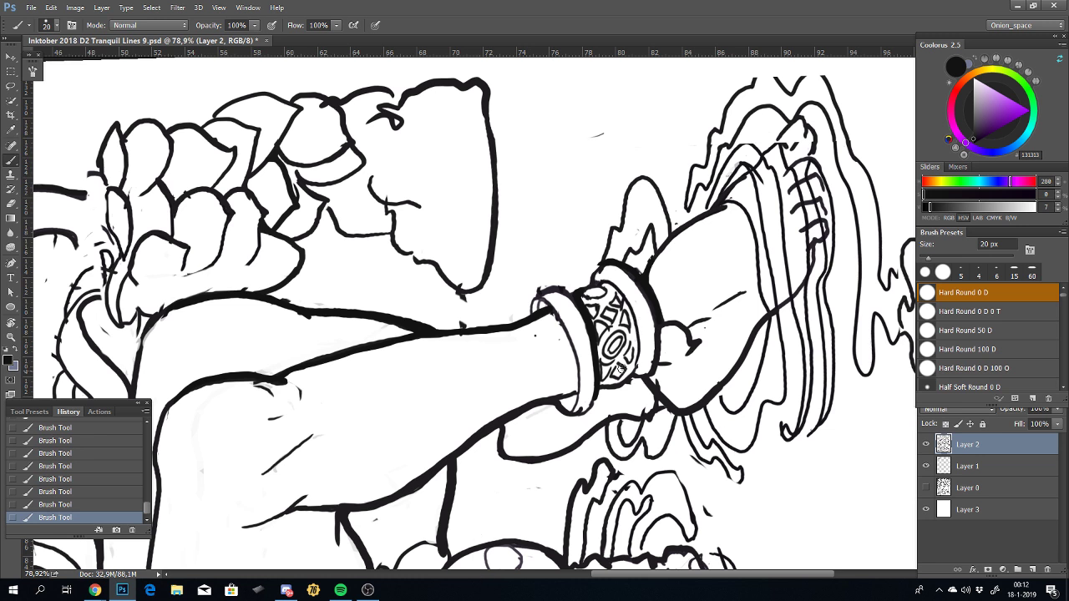
key(r)
drag(731, 313, 537, 441)
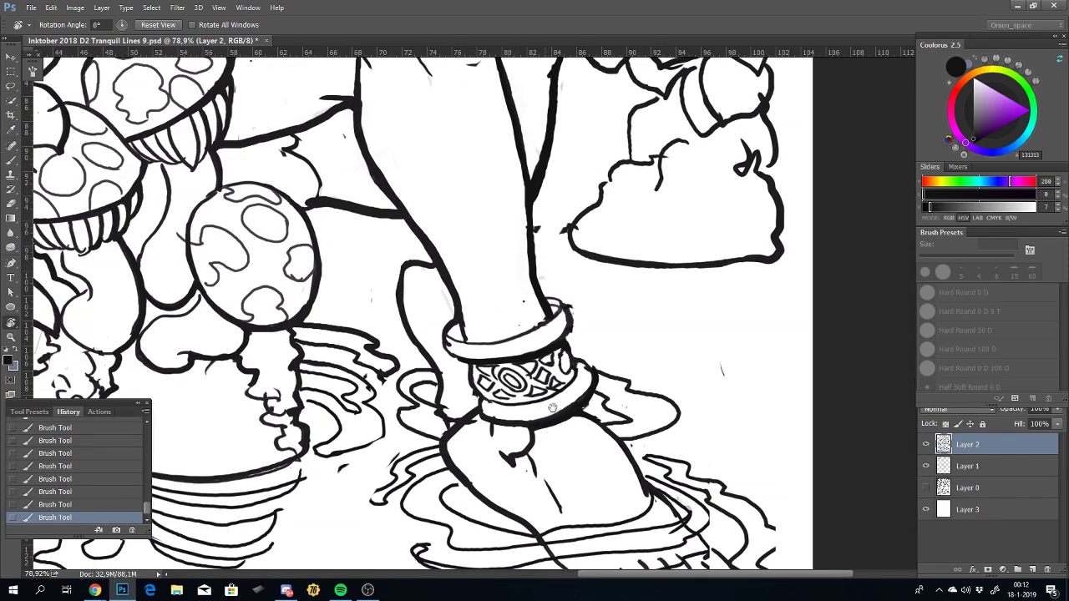
Step: Zoom out and back in on the bracelet, feet and lower leg with the brush ready
drag(575, 391, 585, 313)
scroll(585, 313, down, 3)
scroll(568, 334, down, 3)
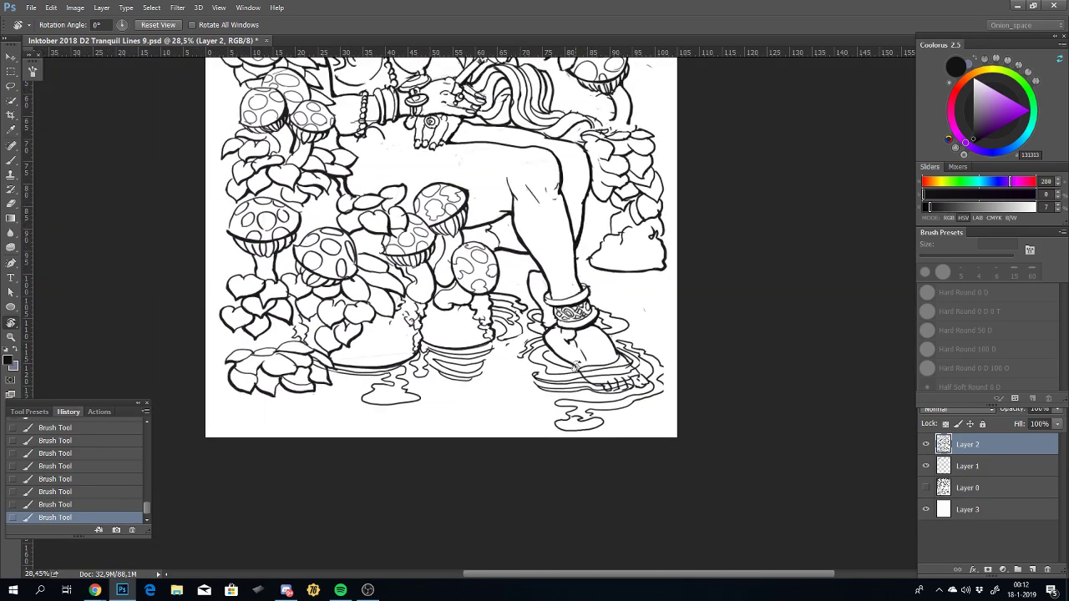
scroll(527, 401, down, 2)
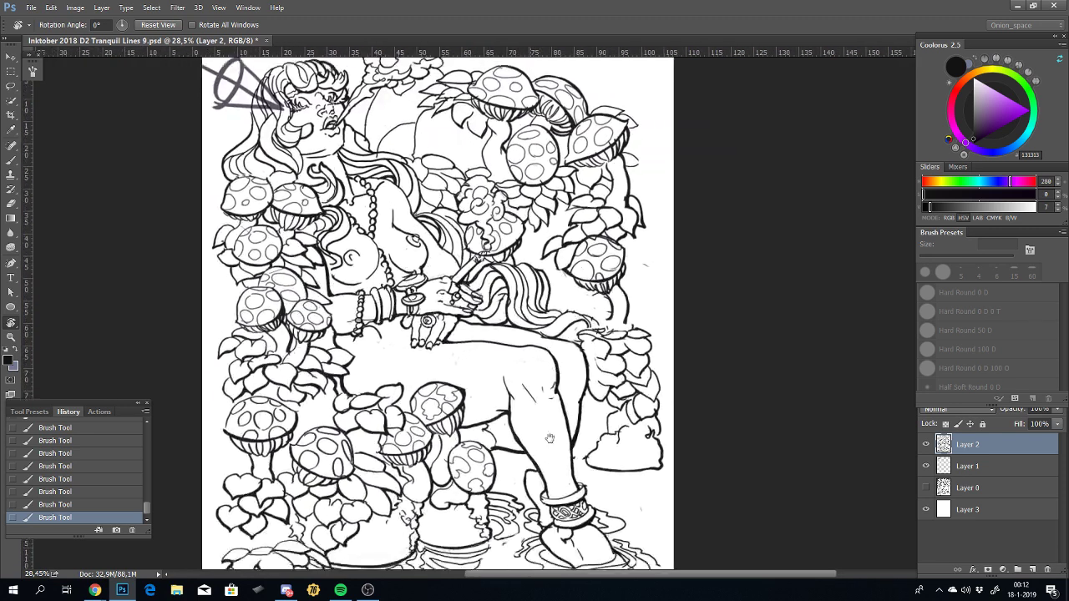
scroll(552, 343, up, 2)
scroll(552, 346, up, 2)
scroll(539, 401, up, 2)
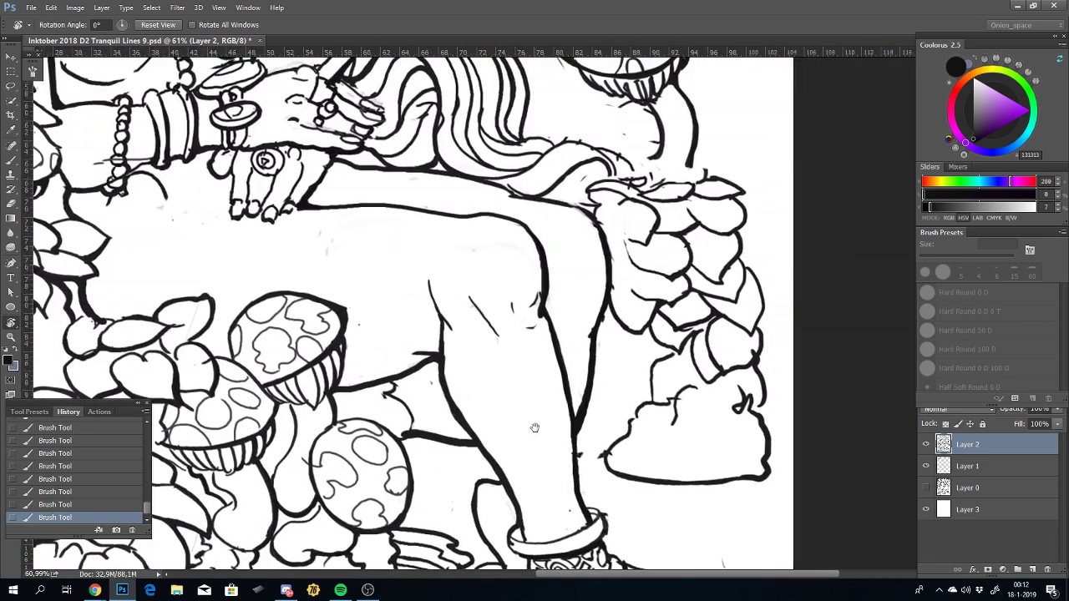
scroll(531, 430, up, 1)
key(b)
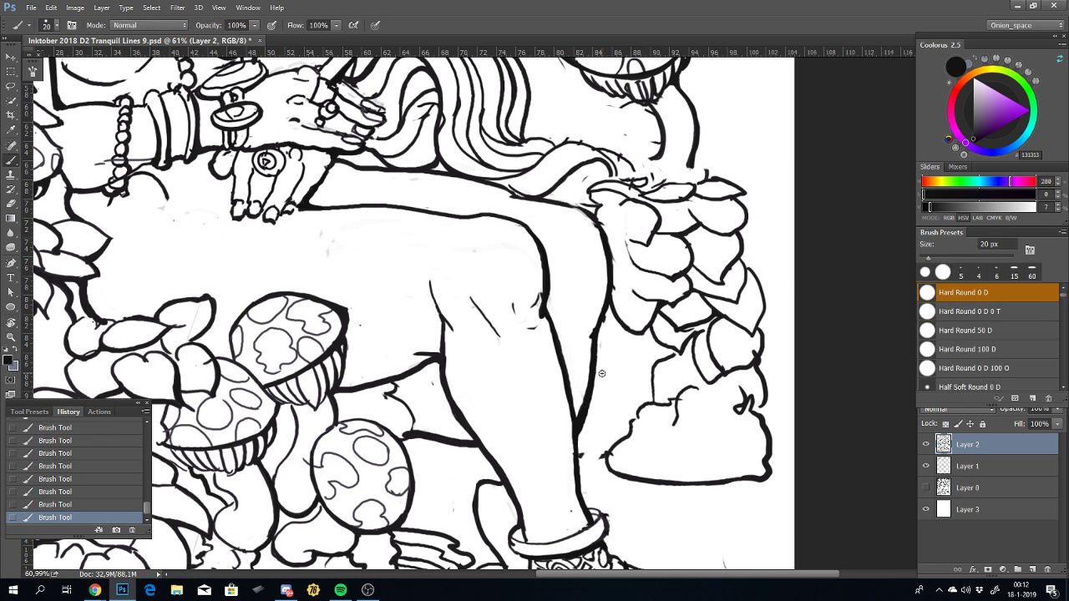
scroll(601, 374, up, 2)
scroll(611, 362, up, 1)
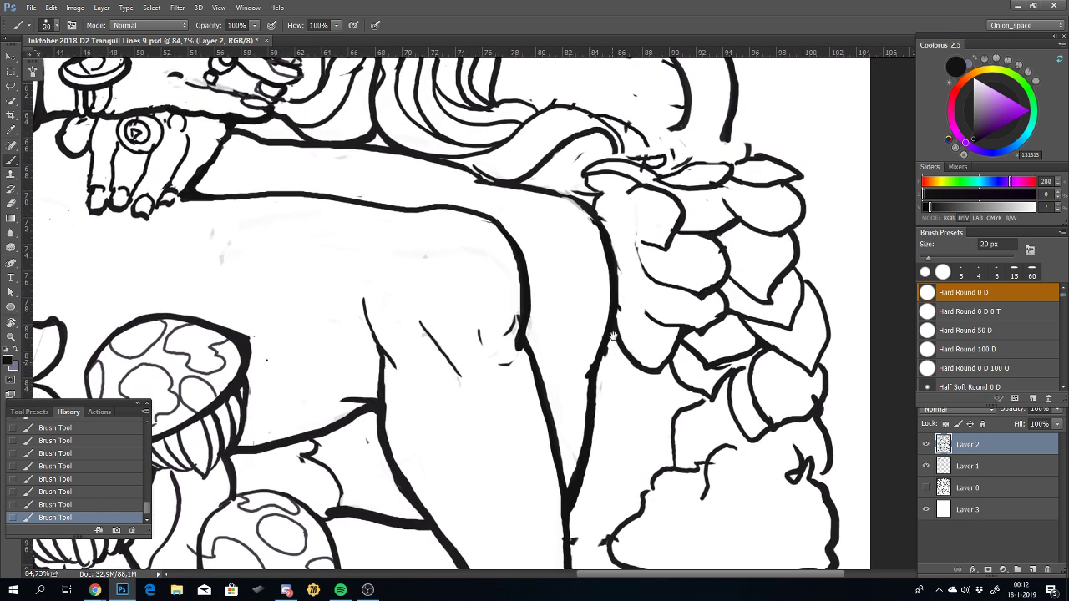
drag(612, 337, 617, 274)
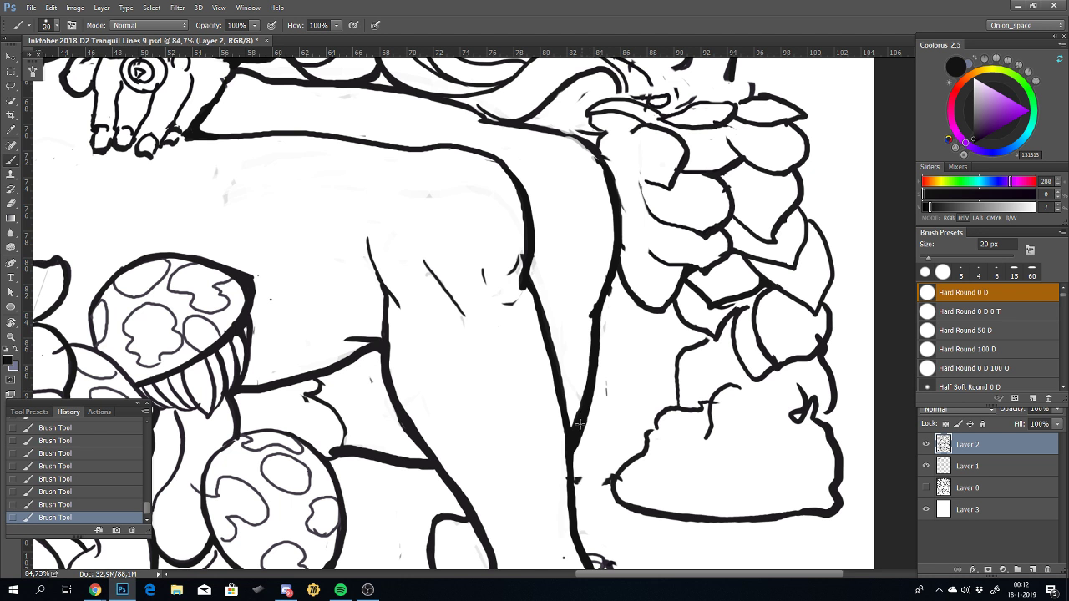
Step: Undo the latest ink stroke and test several trial marks along the calf line
key(ctrl+z)
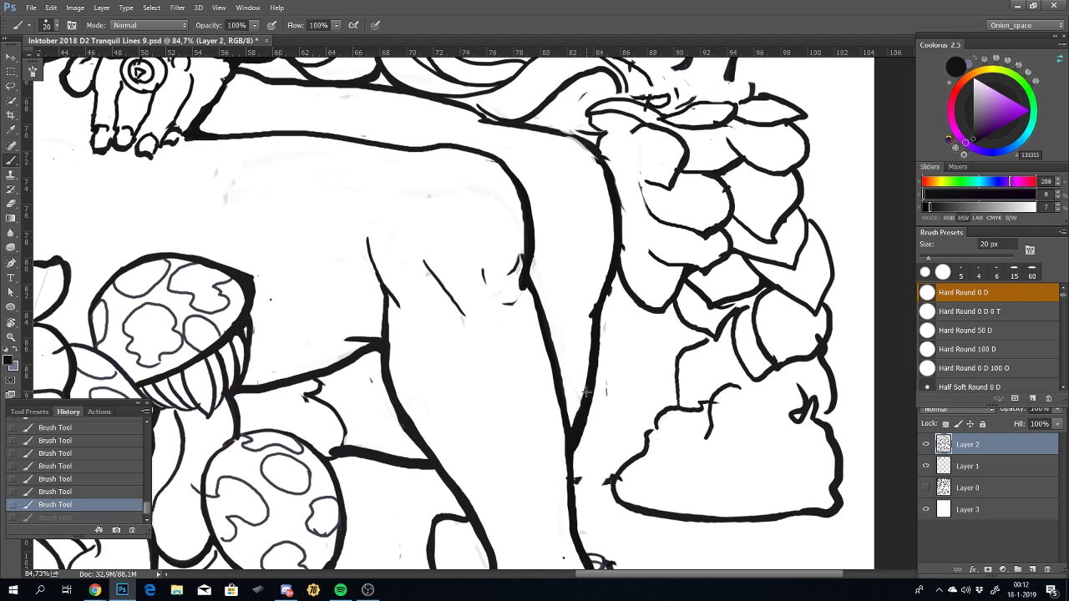
drag(568, 422, 583, 389)
key(ctrl+z)
drag(545, 350, 506, 362)
key(ctrl+z)
drag(501, 292, 443, 351)
key(ctrl+z)
mouse_move(586, 409)
mouse_down()
mouse_move(592, 383)
mouse_move(571, 393)
mouse_move(590, 389)
mouse_up()
key(ctrl+z)
key(ctrl+z)
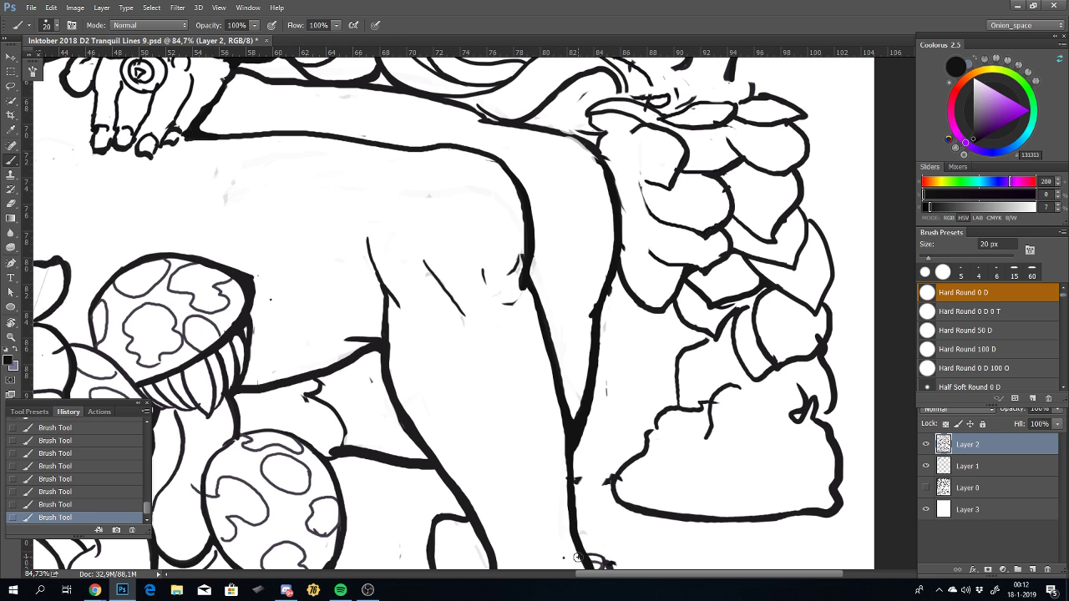
drag(607, 341, 568, 273)
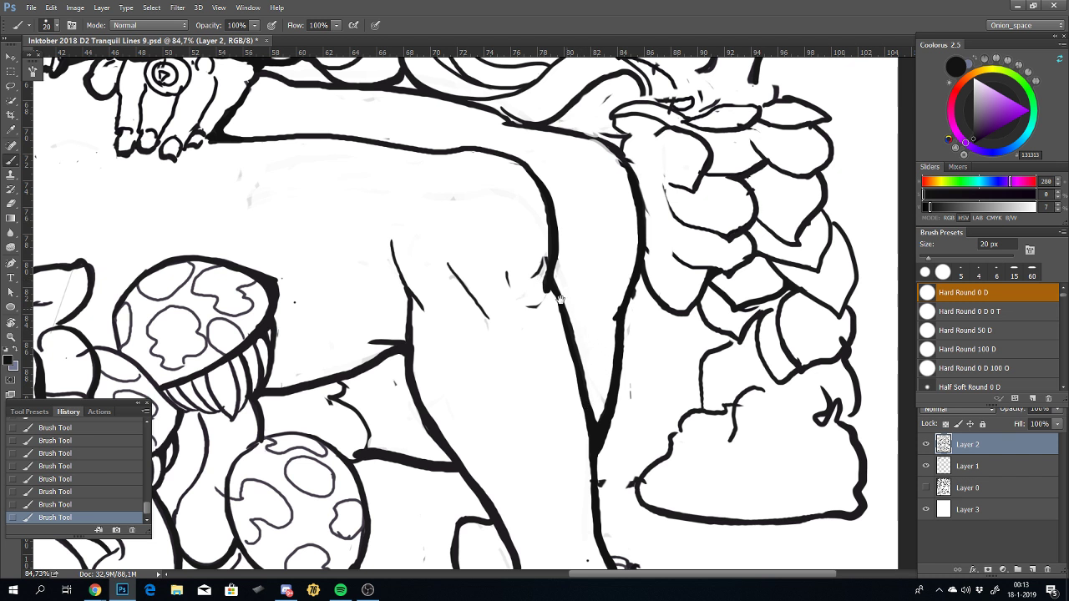
drag(578, 271, 570, 402)
Step: Redraw the petal edge with the 20 px brush, curving down-left
scroll(590, 381, down, 1)
scroll(589, 382, down, 2)
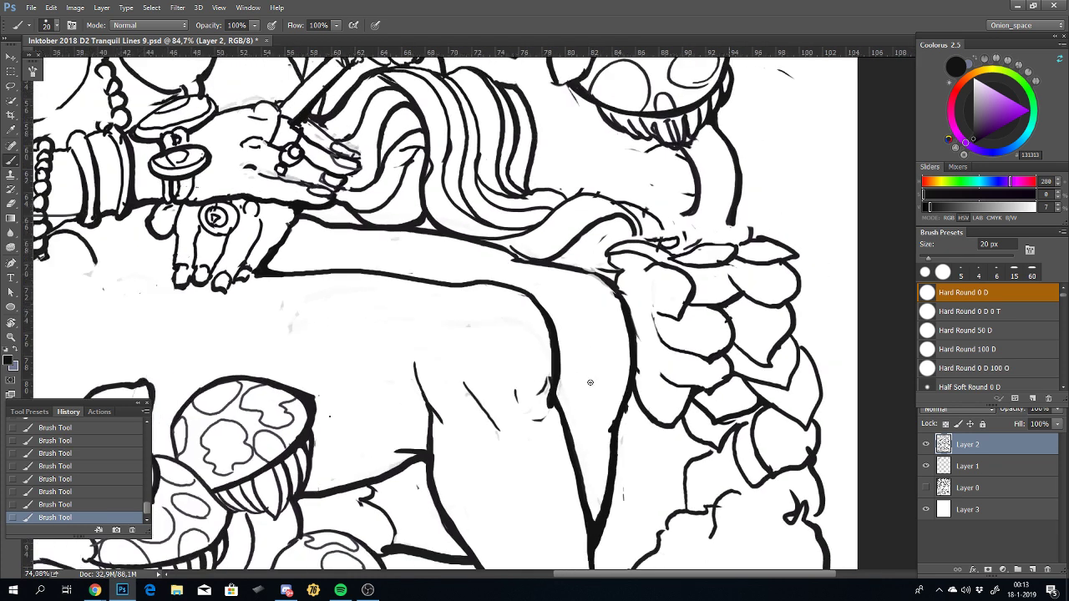
scroll(589, 381, down, 2)
scroll(663, 369, up, 6)
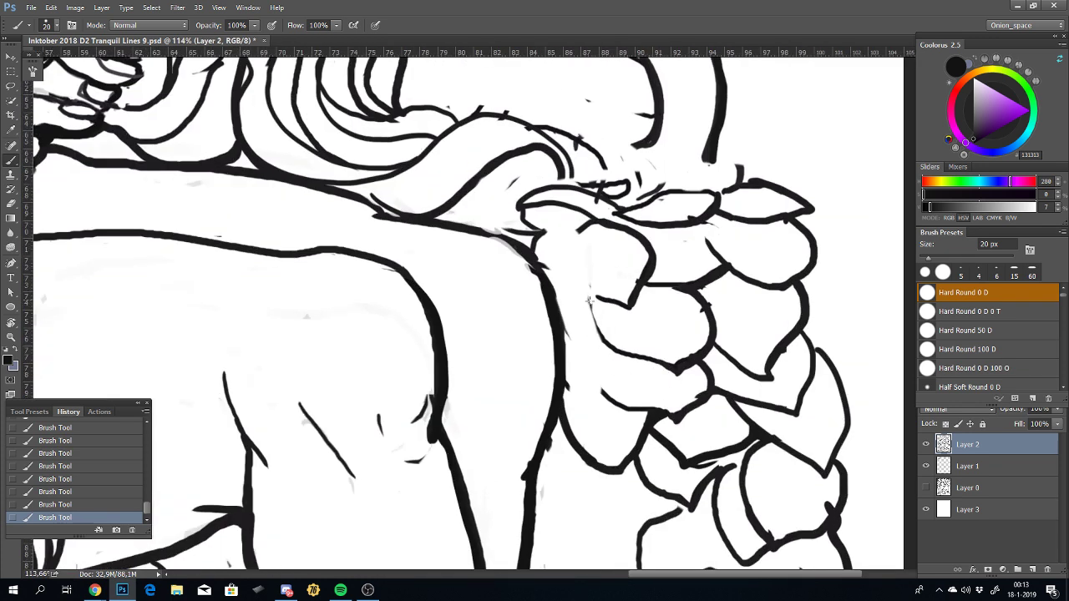
drag(590, 301, 581, 418)
key(ctrl+z)
drag(609, 347, 560, 420)
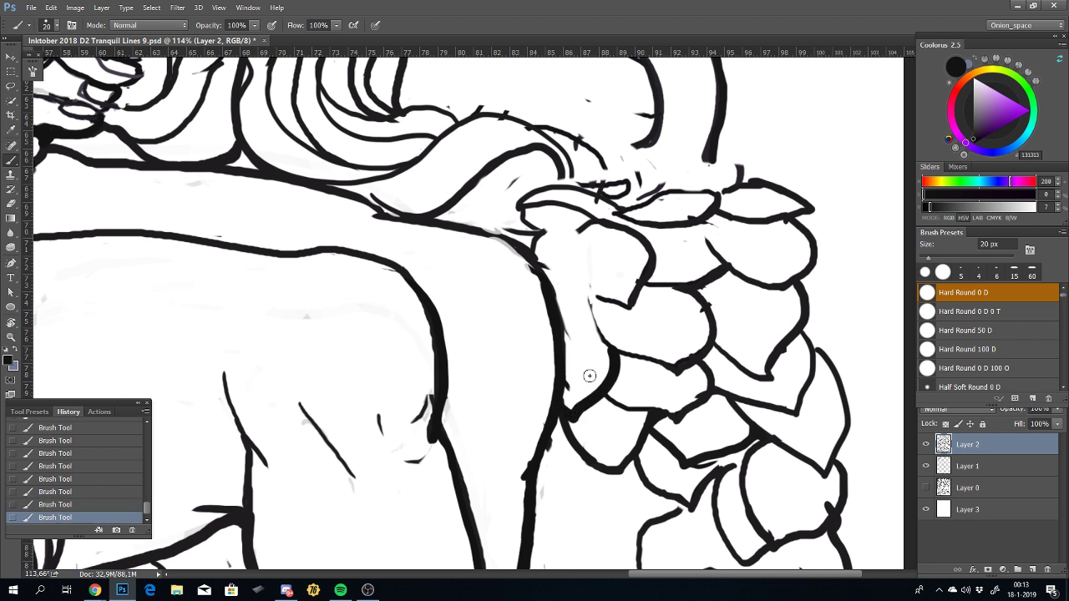
Step: Erase the line end and faint stray marks along the edge with a 10 px eraser
key(e)
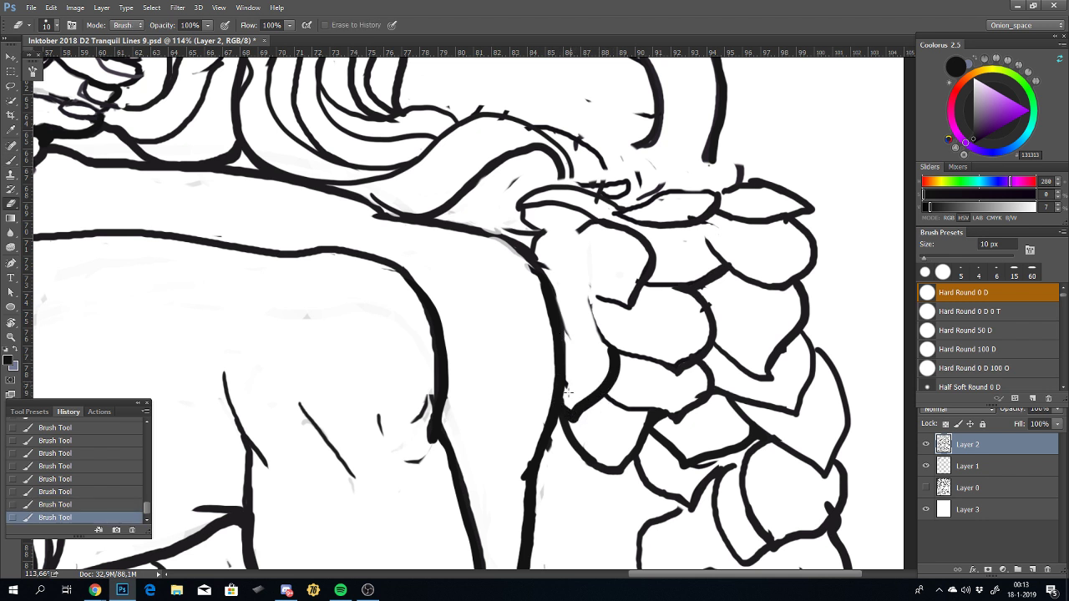
drag(566, 395, 561, 410)
drag(542, 296, 510, 433)
scroll(566, 389, down, 3)
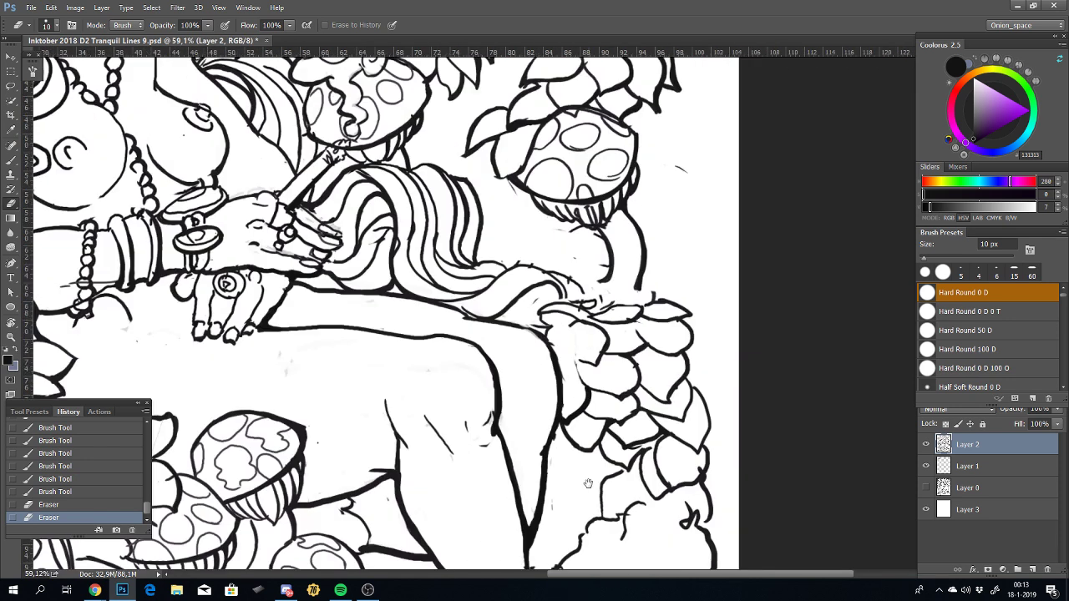
mouse_move(554, 375)
mouse_down()
mouse_move(574, 477)
mouse_move(579, 446)
mouse_up()
scroll(580, 446, up, 3)
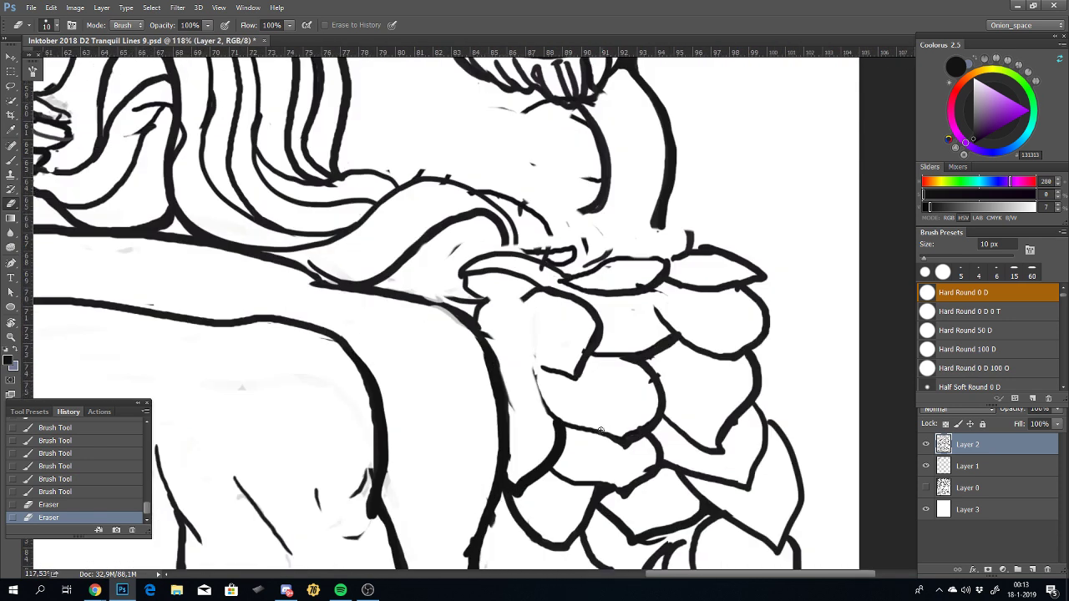
Step: Brush trial curved strokes along the leaf edge where the hip meets the leaves
key(b)
drag(536, 361, 506, 408)
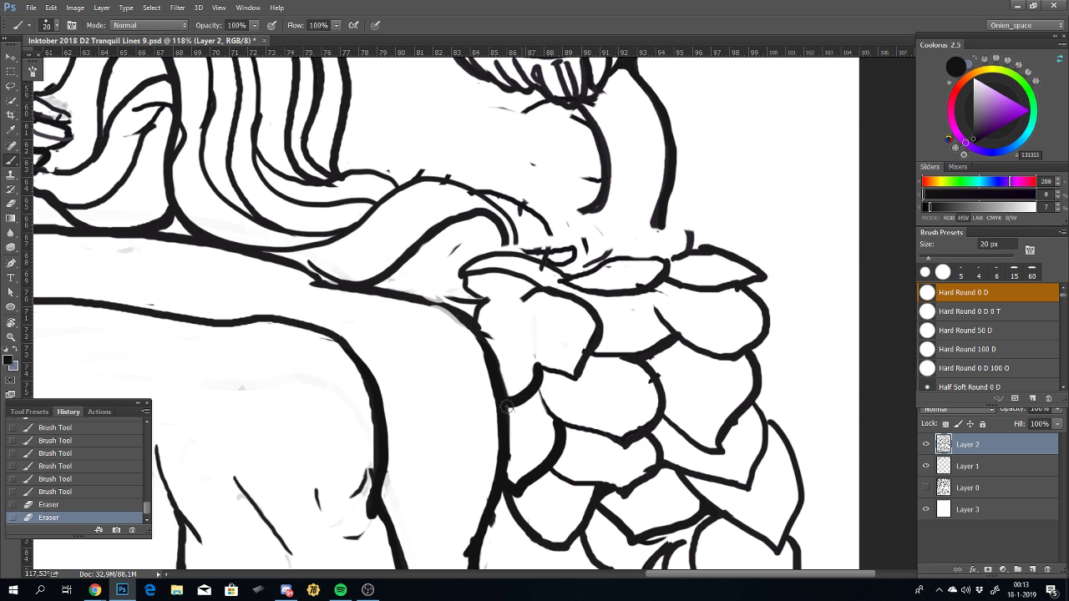
key(ctrl+z)
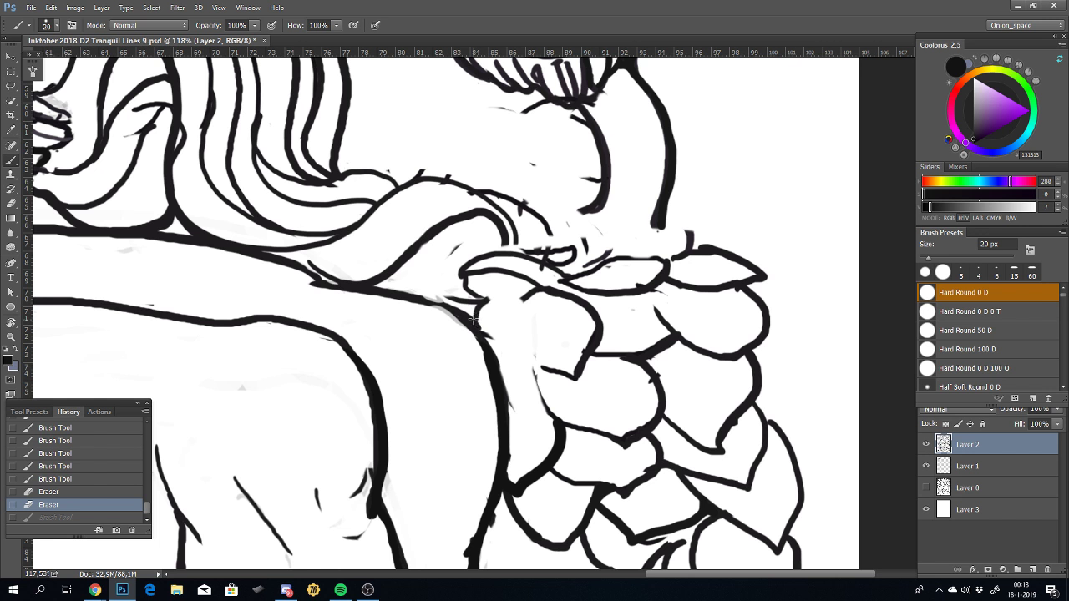
drag(475, 316, 548, 368)
key(ctrl+z)
mouse_move(513, 406)
mouse_down()
mouse_move(506, 421)
mouse_move(501, 324)
mouse_move(478, 323)
mouse_up()
key(ctrl+z)
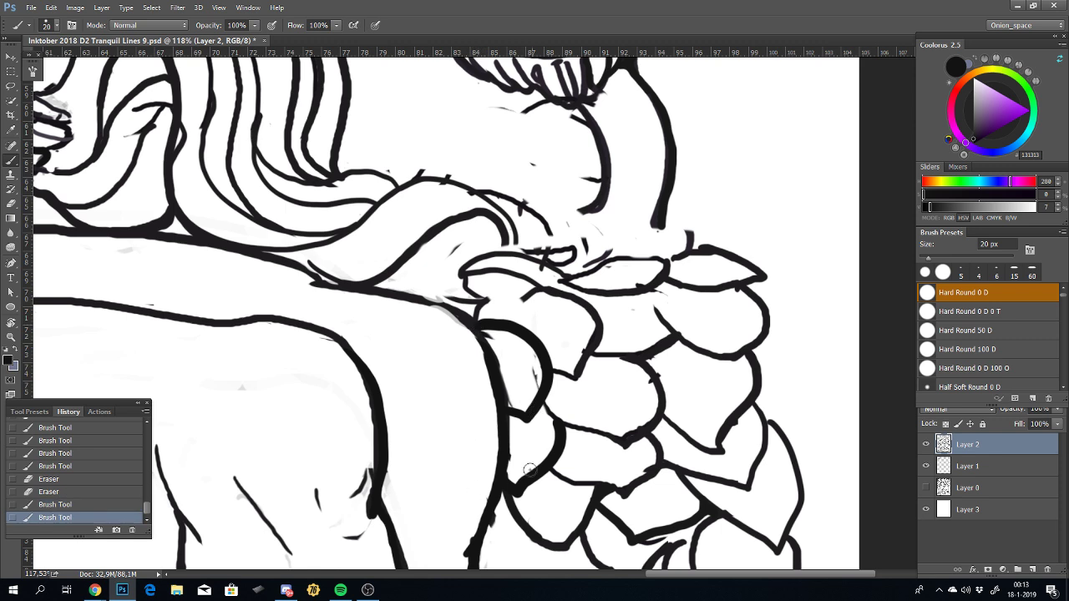
scroll(517, 385, down, 1)
scroll(516, 386, down, 2)
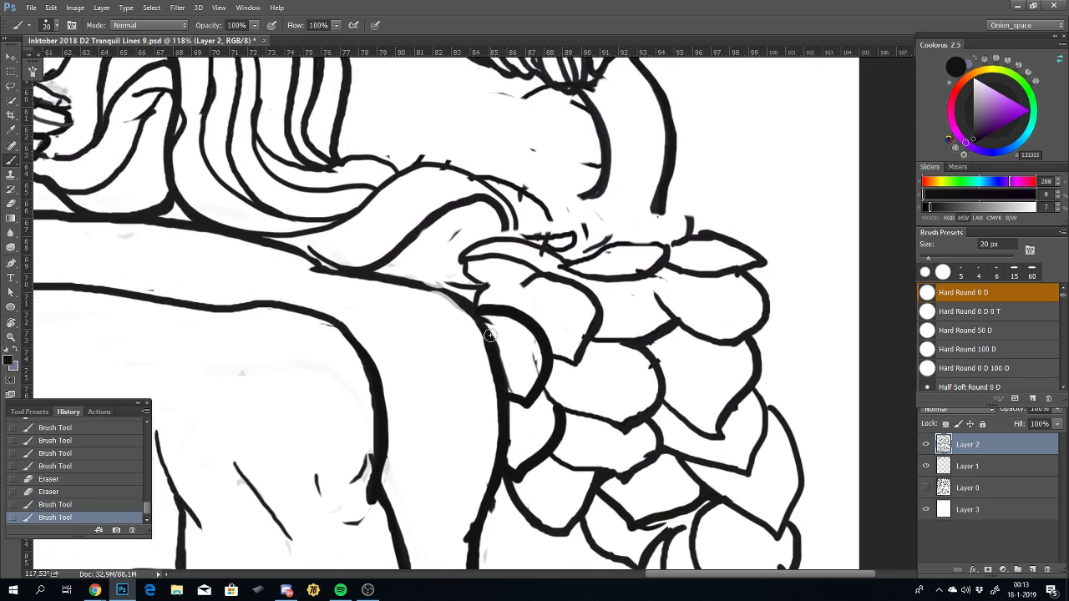
scroll(485, 334, down, 1)
scroll(484, 334, down, 1)
scroll(501, 342, down, 1)
Step: Zoom to the ankle and foot, then test thin strokes across the foot and undo them
scroll(518, 350, down, 2)
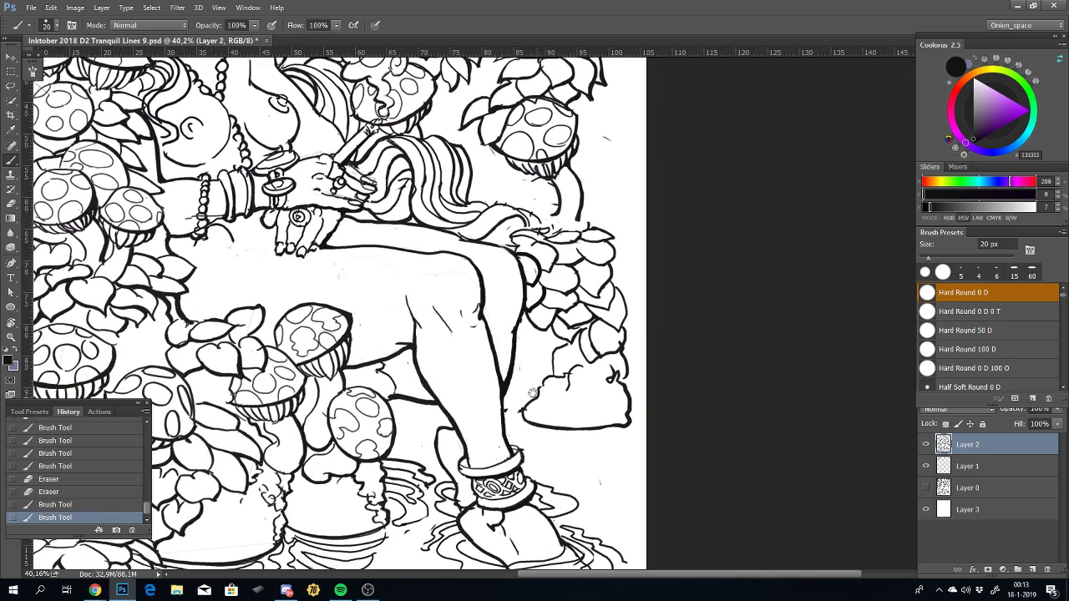
scroll(536, 361, down, 2)
drag(536, 361, 514, 263)
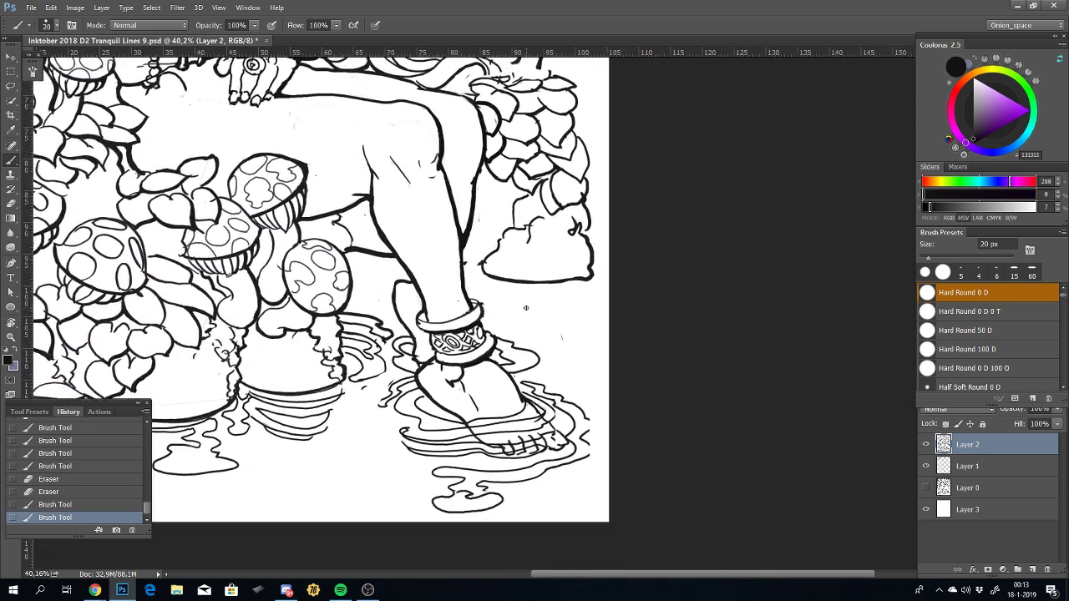
scroll(498, 435, up, 4)
drag(498, 435, 472, 276)
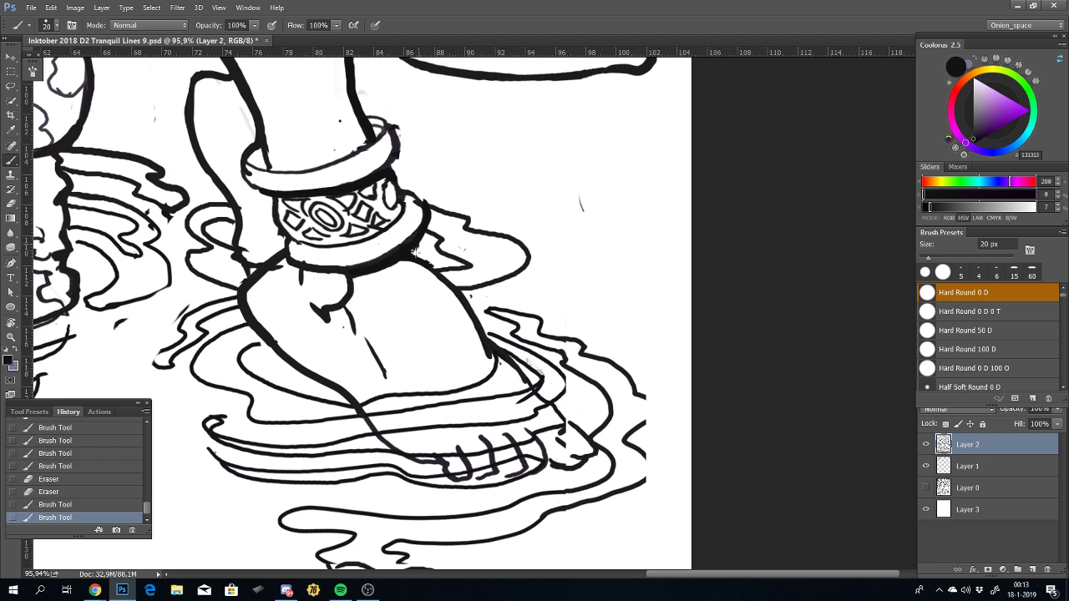
key(ctrl+z)
key(ctrl+z)
key(ctrl+z)
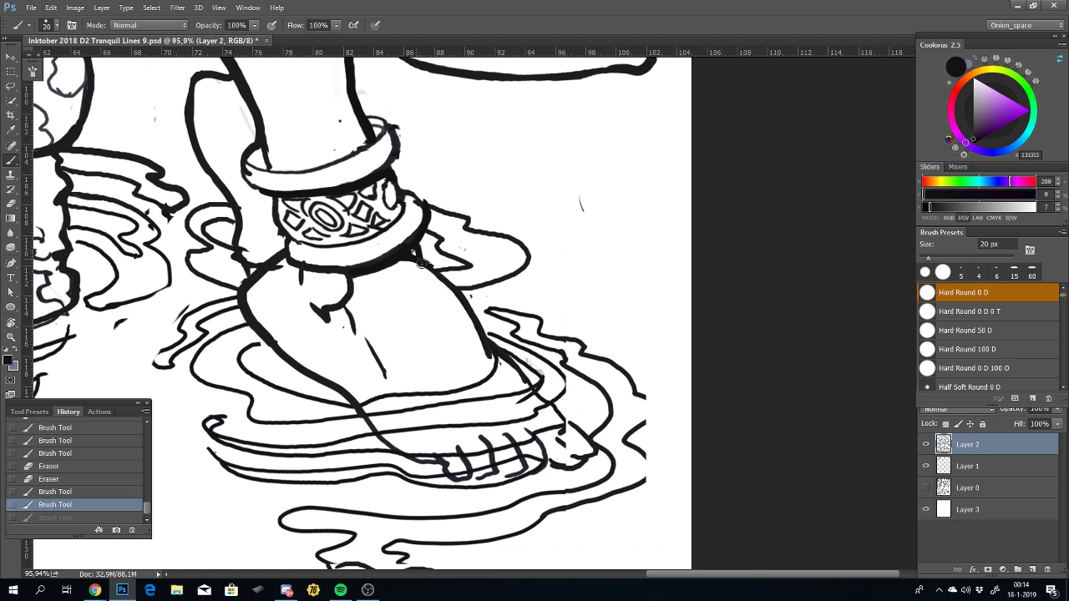
key(ctrl+z)
key(ctrl+z)
drag(453, 316, 385, 328)
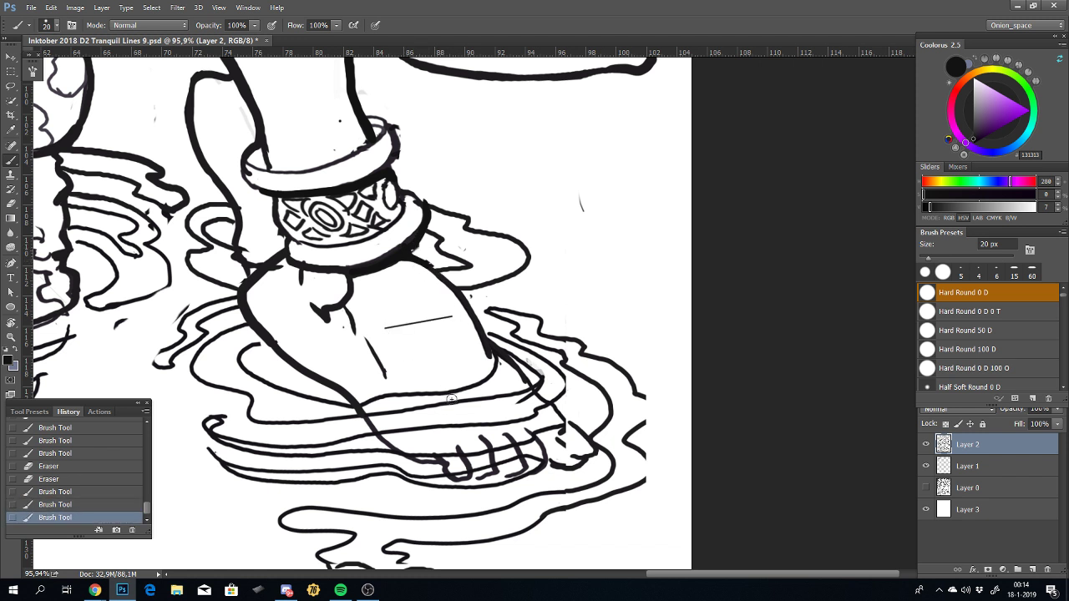
key(ctrl+z)
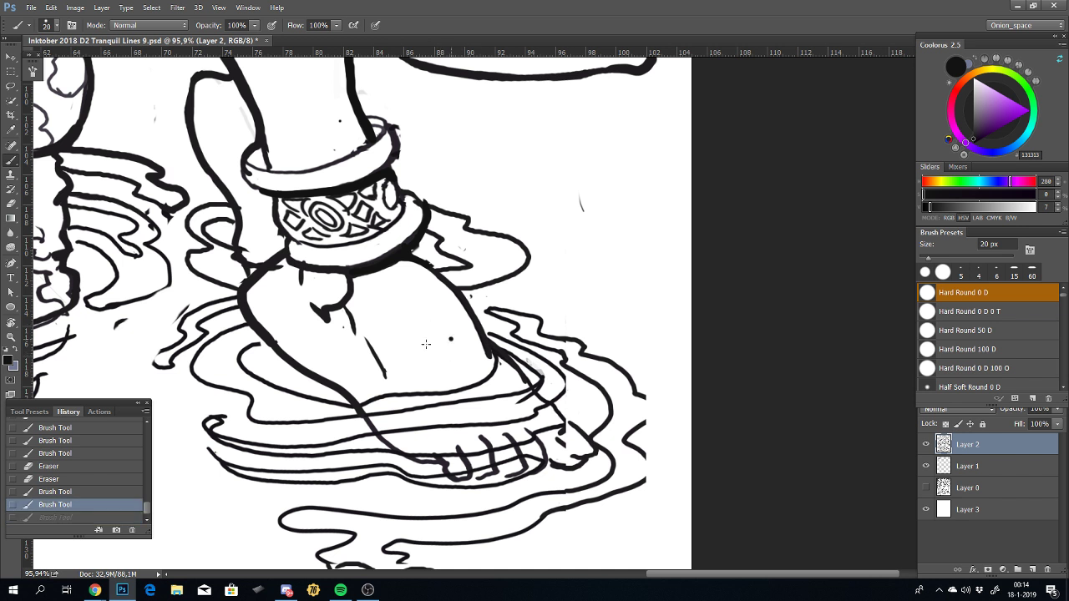
key(ctrl+z)
key(ctrl+z)
drag(426, 309, 357, 328)
key(ctrl+z)
Step: Try V-shaped and short strokes along the foot outline, undoing each
mouse_move(461, 285)
mouse_down()
mouse_move(339, 316)
mouse_move(311, 382)
mouse_up()
key(ctrl+z)
drag(493, 347, 432, 268)
key(ctrl+z)
key(ctrl+z)
key(ctrl+z)
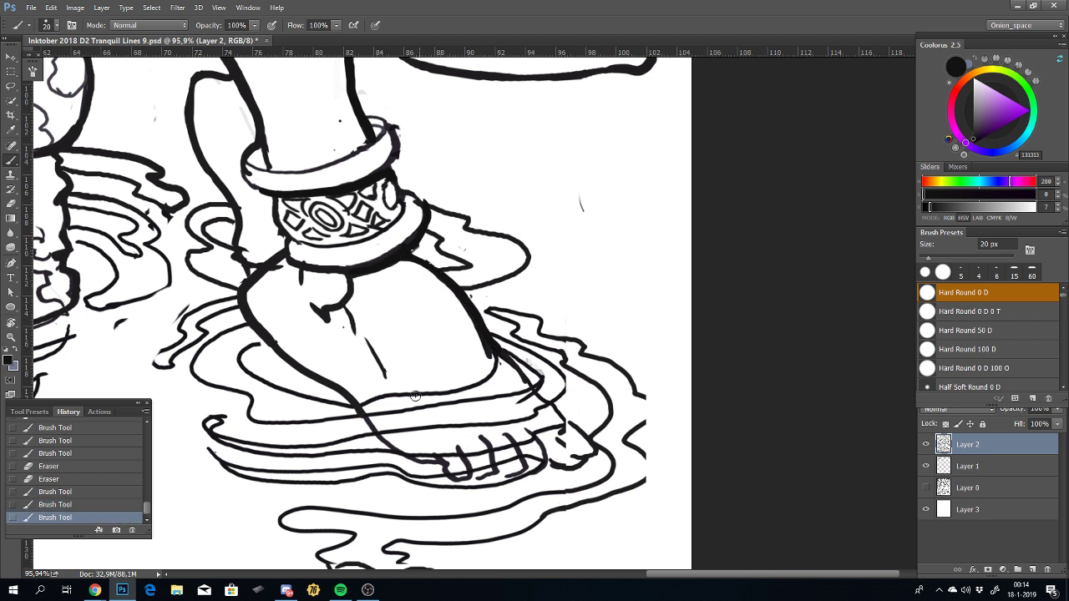
scroll(404, 387, down, 3)
scroll(444, 375, up, 3)
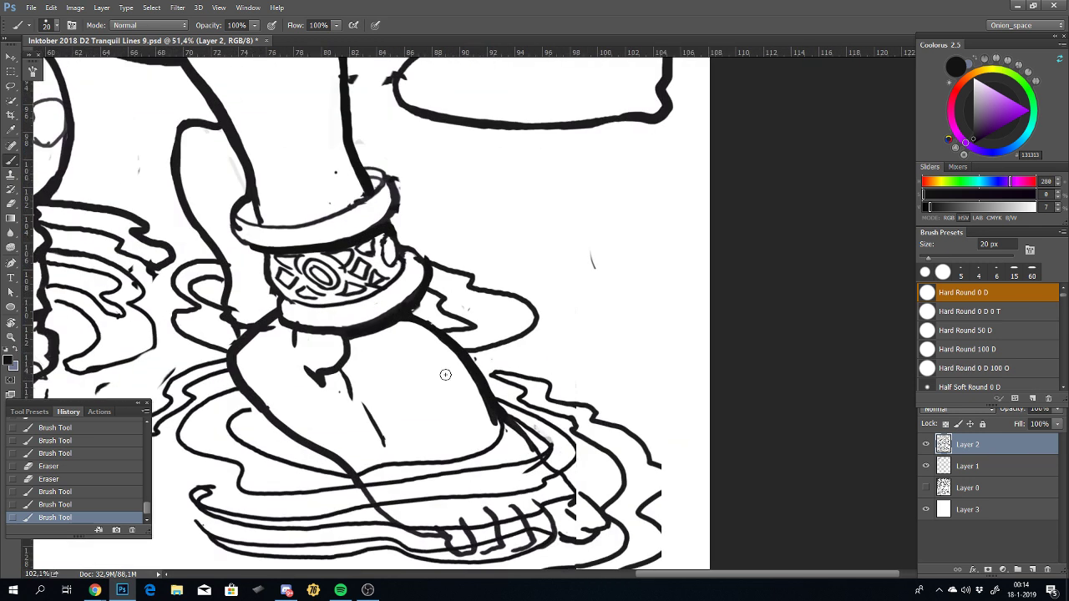
drag(436, 330, 411, 311)
key(ctrl+z)
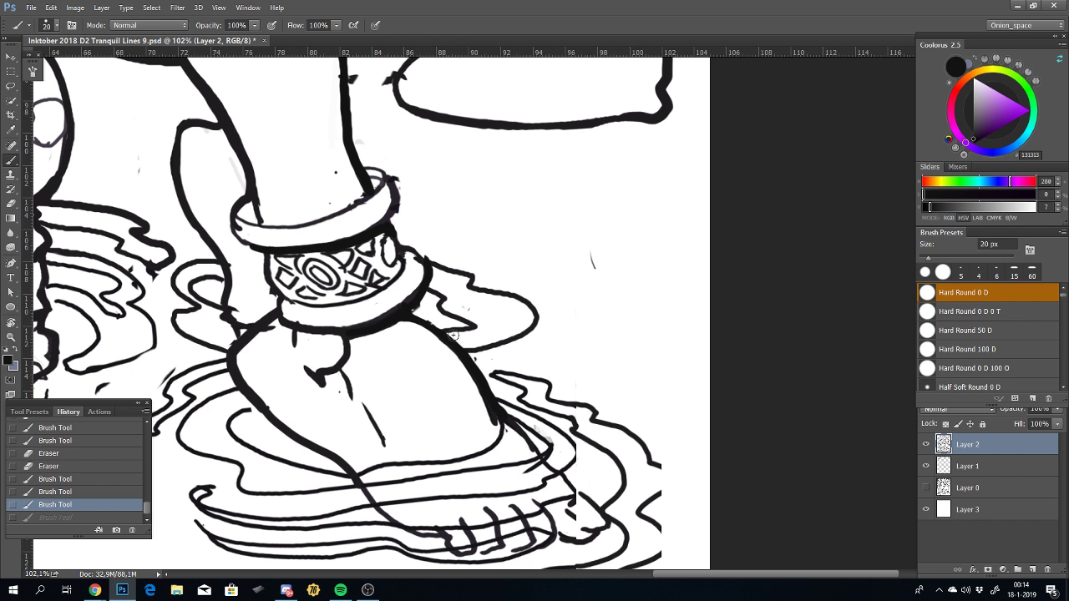
drag(446, 337, 416, 299)
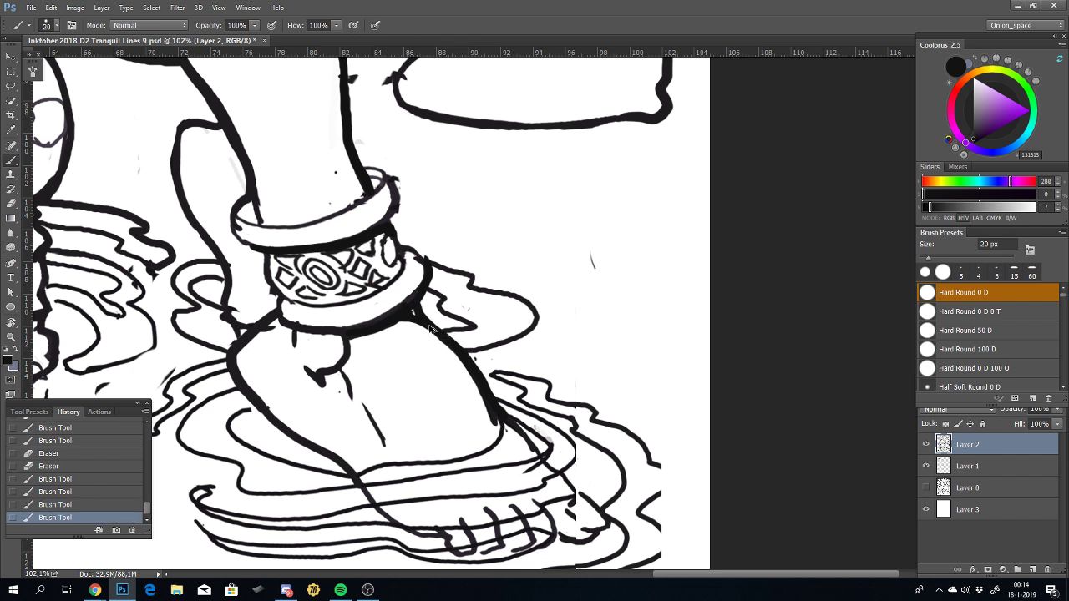
key(ctrl+z)
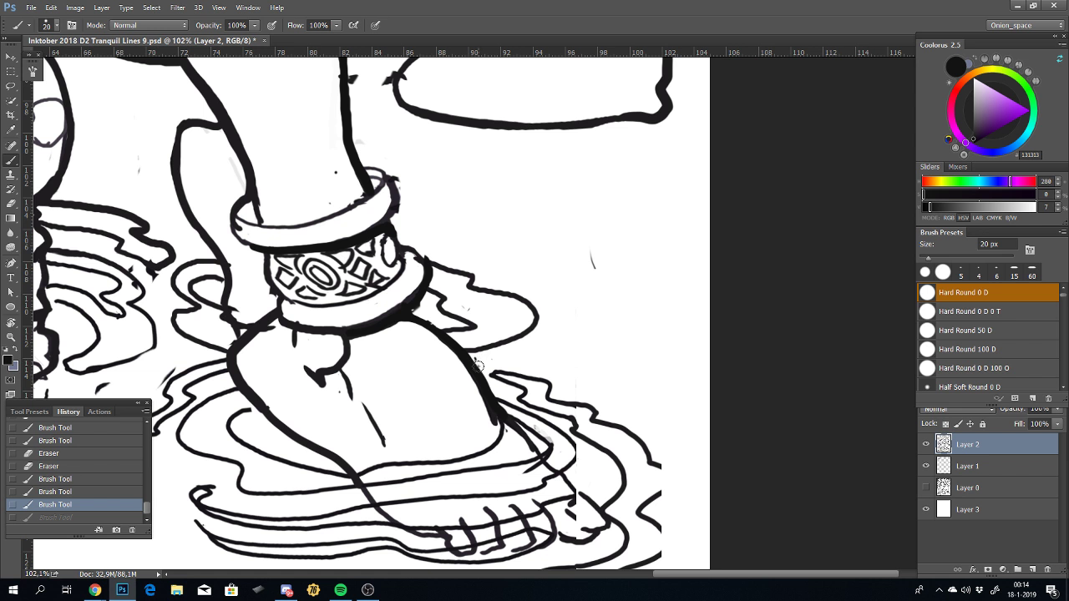
Step: Thicken the outline from the foot up to the anklet with 20 px black ink strokes
drag(414, 311, 408, 305)
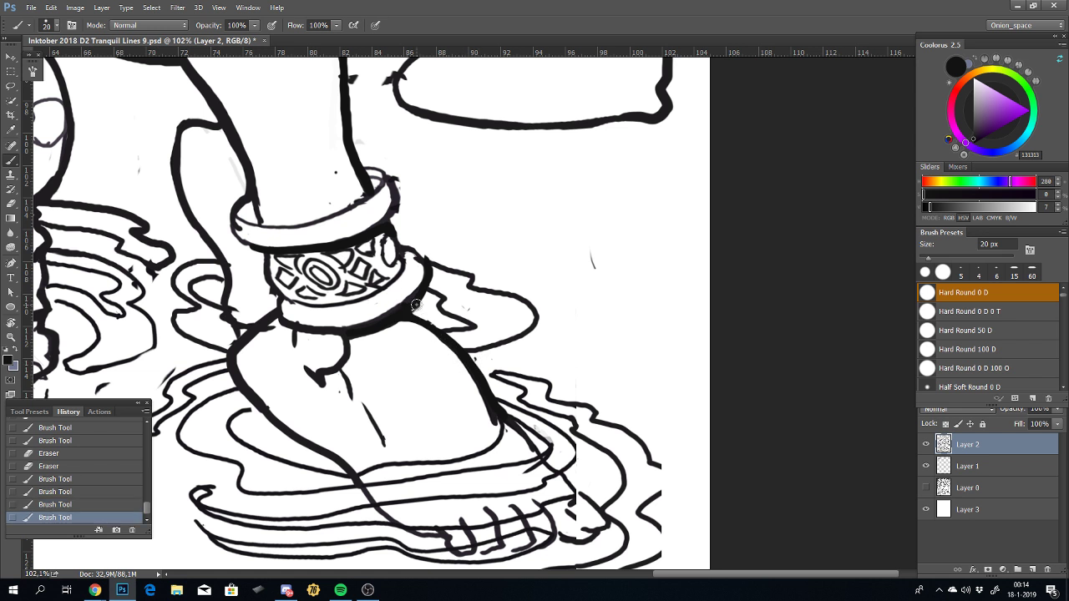
key(ctrl+z)
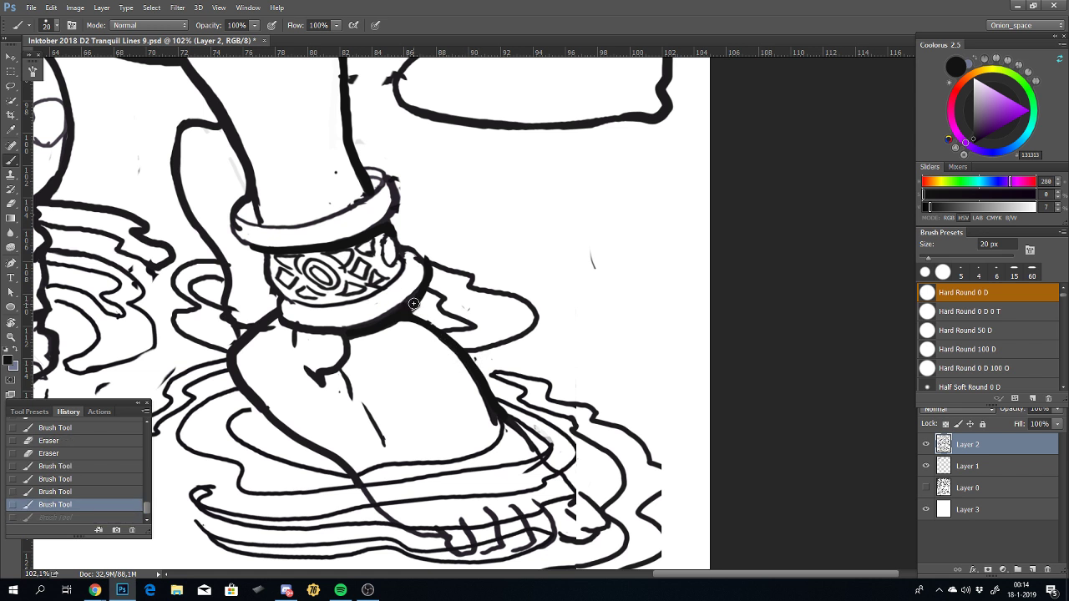
mouse_move(419, 315)
mouse_down()
mouse_move(416, 307)
mouse_move(460, 348)
mouse_up()
key(ctrl+z)
key(ctrl+z)
drag(461, 354, 409, 293)
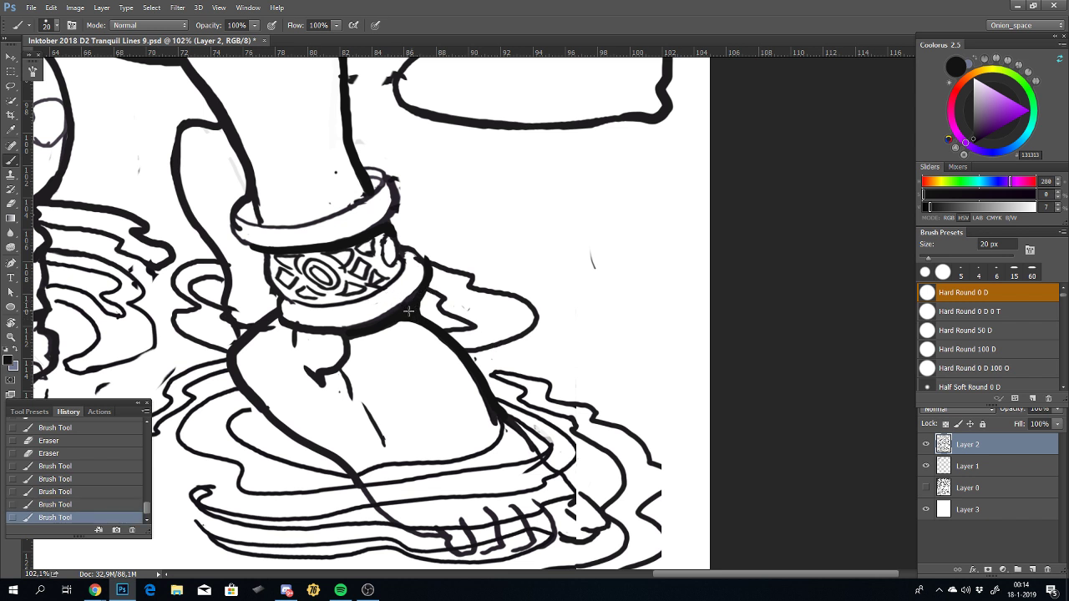
drag(405, 308, 414, 325)
Step: Fit the whole illustration in the window with Ctrl+0, then zoom back in
scroll(433, 429, down, 2)
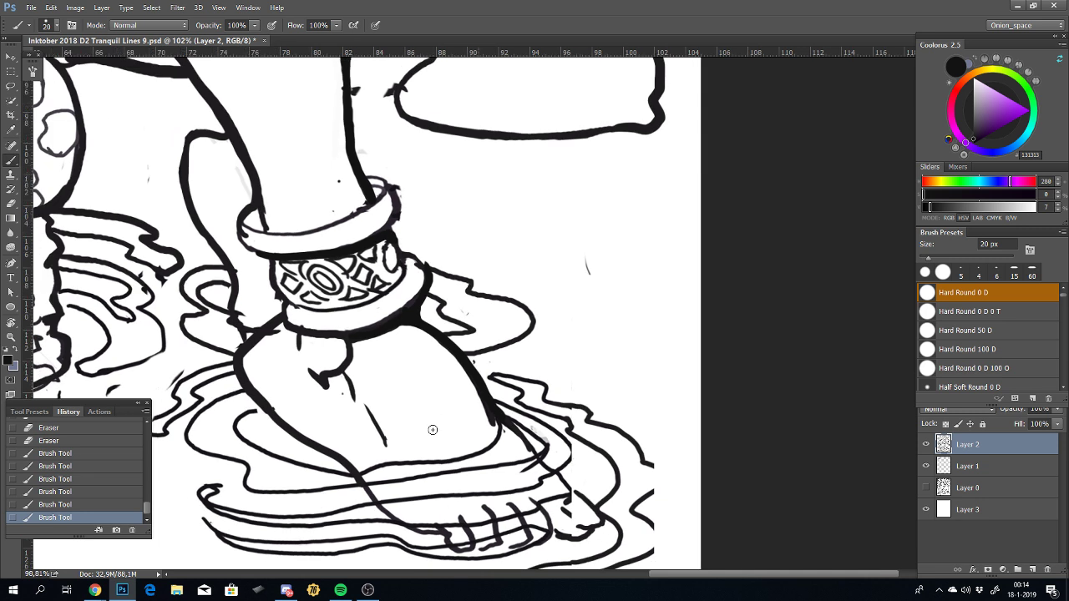
scroll(443, 431, down, 2)
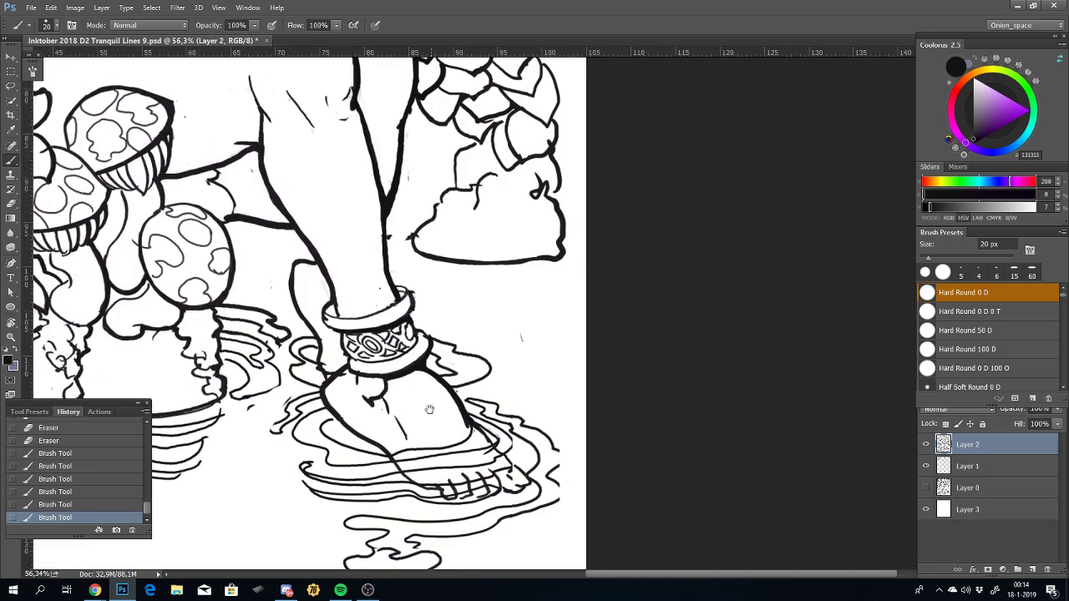
drag(328, 410, 366, 342)
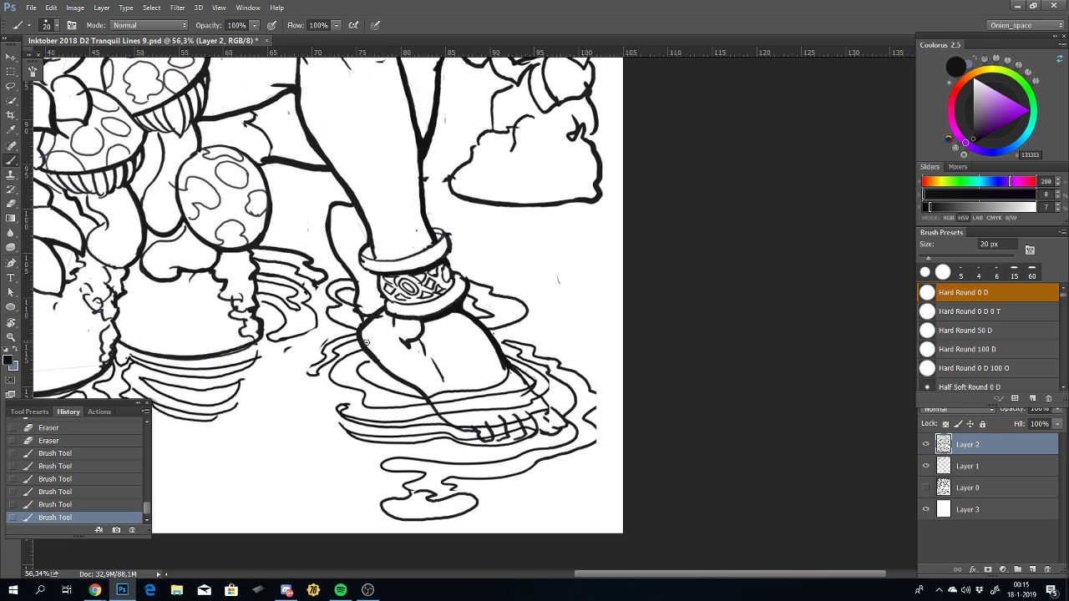
key(ctrl+0)
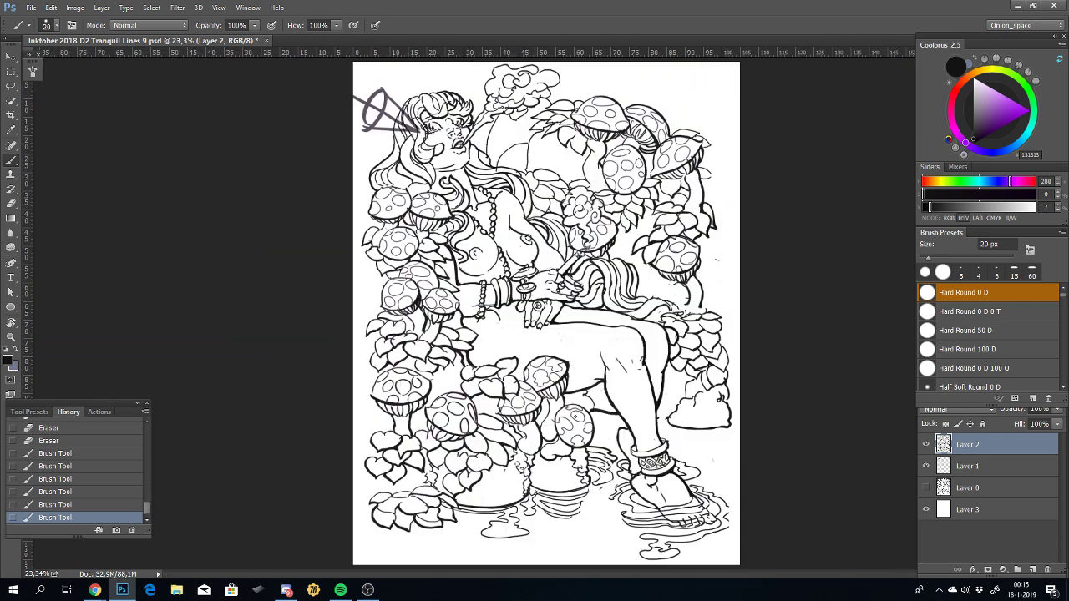
scroll(538, 306, up, 3)
scroll(539, 382, up, 1)
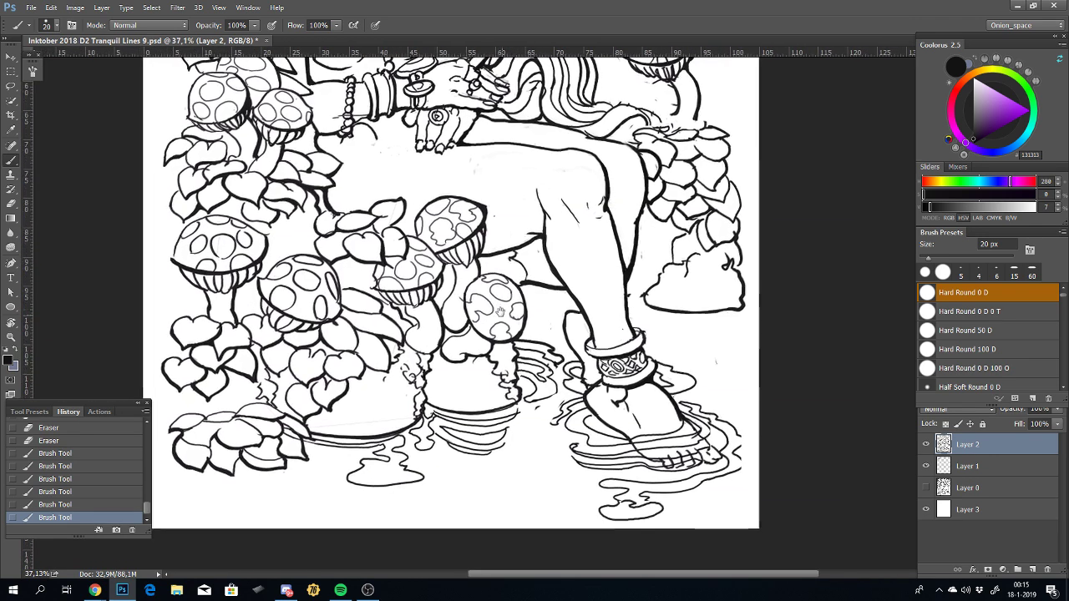
scroll(499, 312, up, 1)
scroll(517, 316, up, 1)
scroll(518, 316, up, 1)
scroll(489, 409, up, 1)
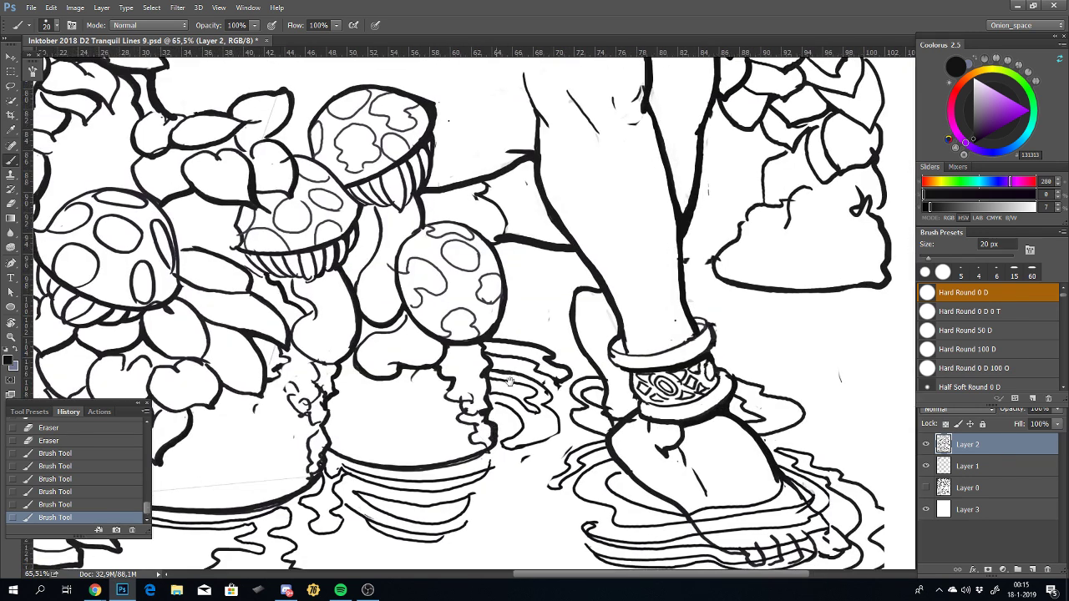
Step: Rotate the canvas view sideways onto the mushroom stems and ripples
drag(510, 381, 551, 293)
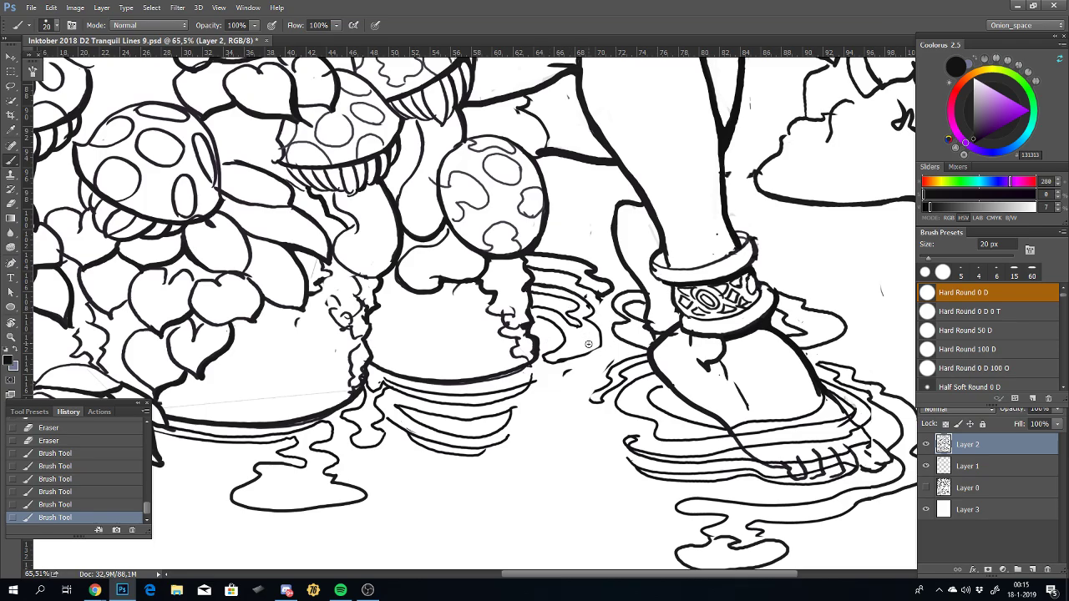
key(r)
mouse_move(605, 354)
mouse_down()
mouse_move(635, 349)
mouse_move(545, 284)
mouse_move(548, 292)
mouse_up()
Step: Ink a clean line up the rock's left edge, retrying strokes until it fits
scroll(554, 339, down, 3)
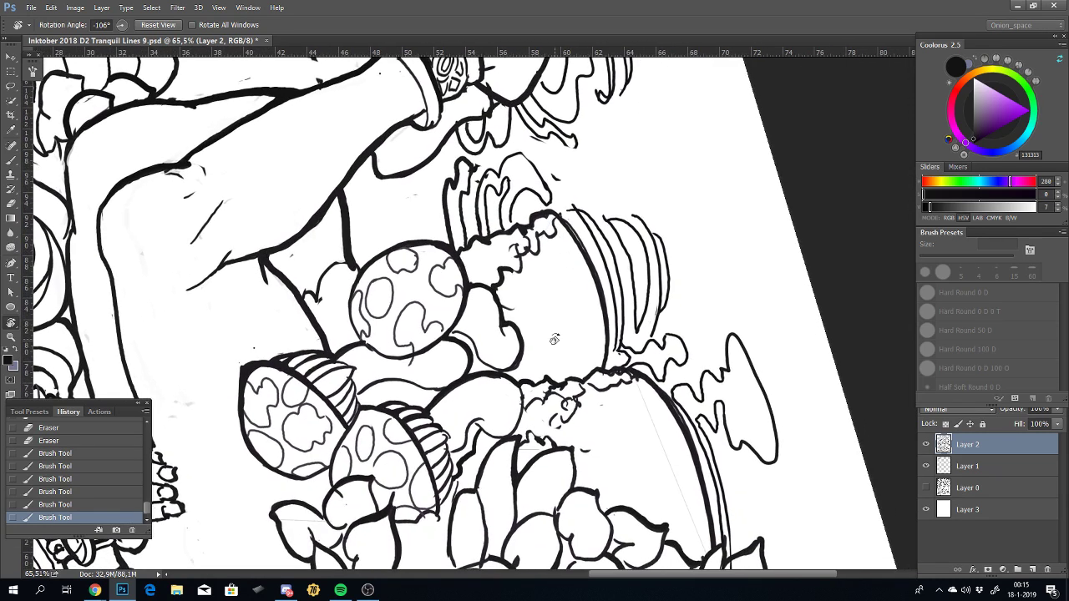
key(b)
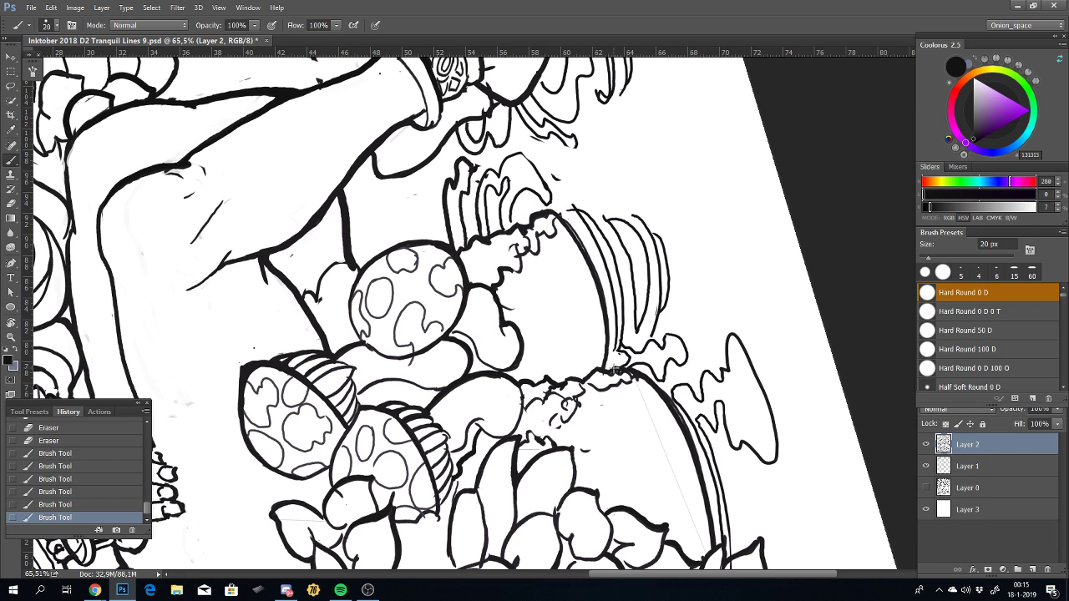
key(ctrl+z)
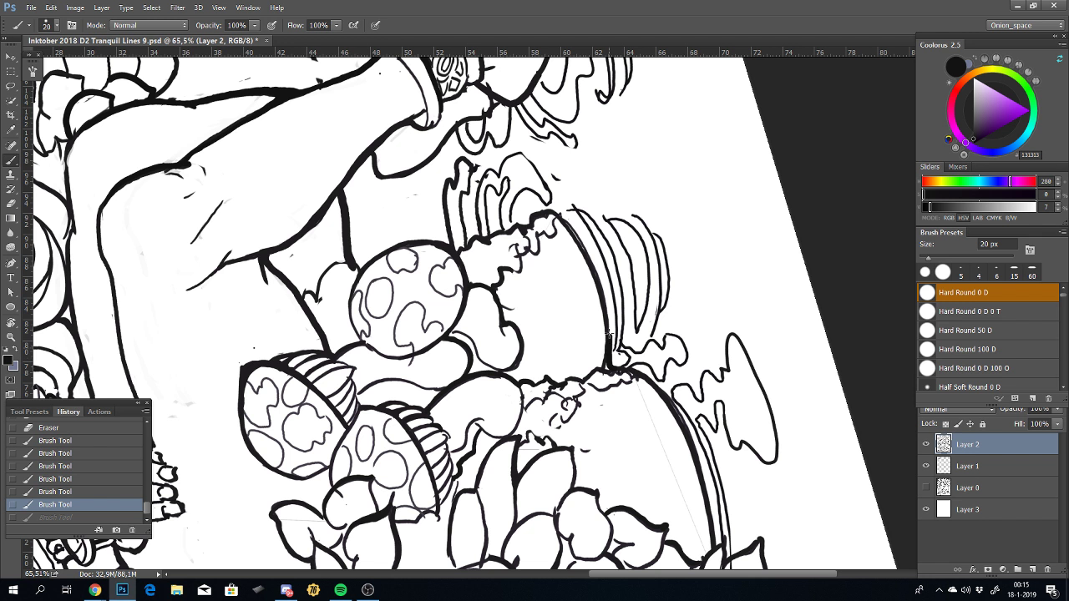
drag(610, 338, 583, 244)
key(ctrl+z)
drag(609, 347, 587, 249)
key(ctrl+z)
mouse_move(614, 346)
mouse_down()
mouse_move(555, 207)
mouse_move(603, 311)
mouse_up()
key(ctrl+z)
key(ctrl+z)
mouse_move(552, 212)
mouse_down()
mouse_move(586, 267)
mouse_move(610, 346)
mouse_up()
key(ctrl+z)
drag(616, 357, 605, 288)
key(ctrl+z)
mouse_move(615, 357)
mouse_down()
mouse_move(593, 271)
mouse_move(548, 214)
mouse_move(564, 217)
mouse_up()
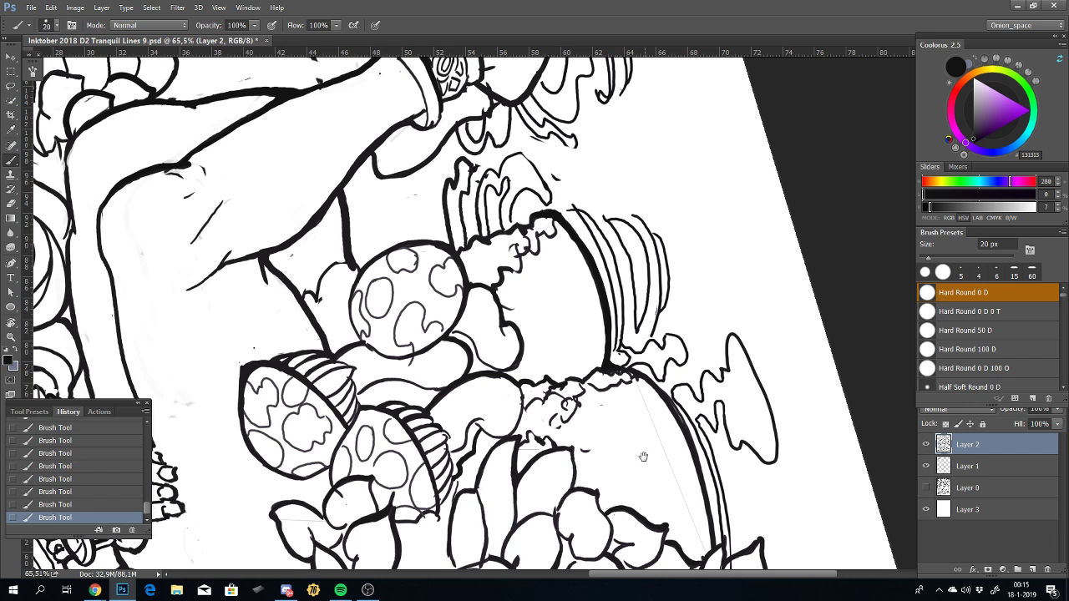
Step: Redraw the rock's right contour upward, then rotate the canvas nearly level
drag(643, 457, 568, 305)
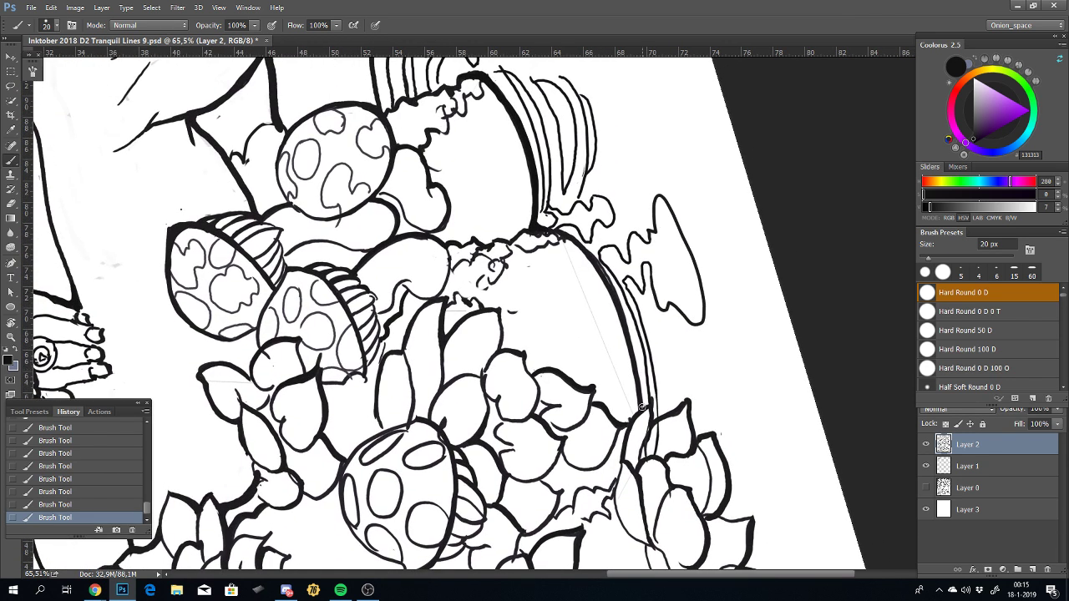
drag(643, 401, 598, 262)
key(ctrl+z)
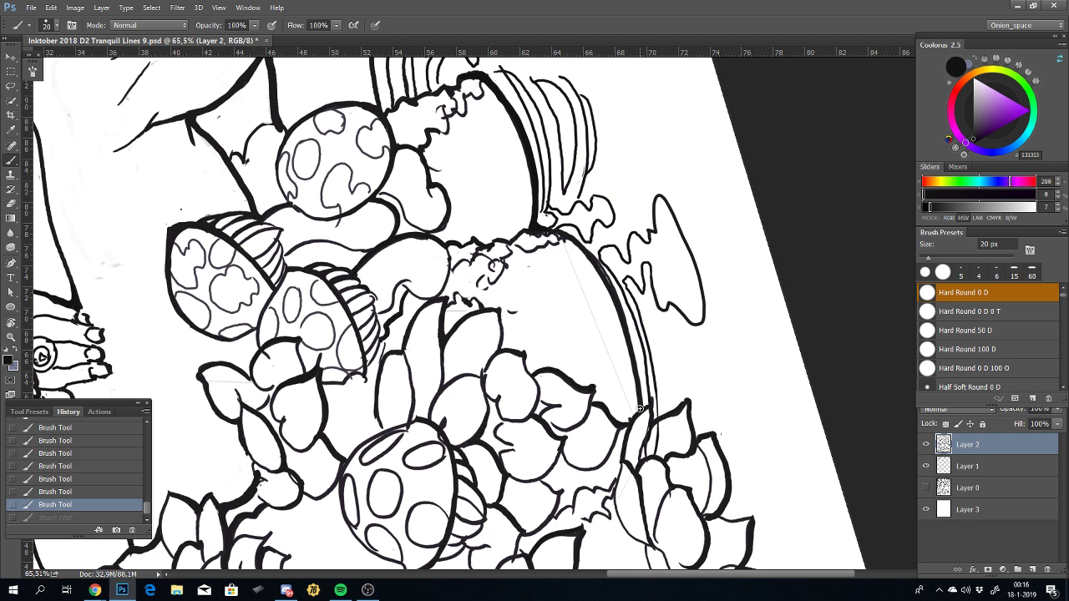
drag(643, 410, 618, 294)
key(ctrl+z)
drag(640, 411, 600, 249)
key(ctrl+z)
mouse_move(640, 411)
mouse_down()
mouse_move(552, 227)
mouse_move(537, 220)
mouse_up()
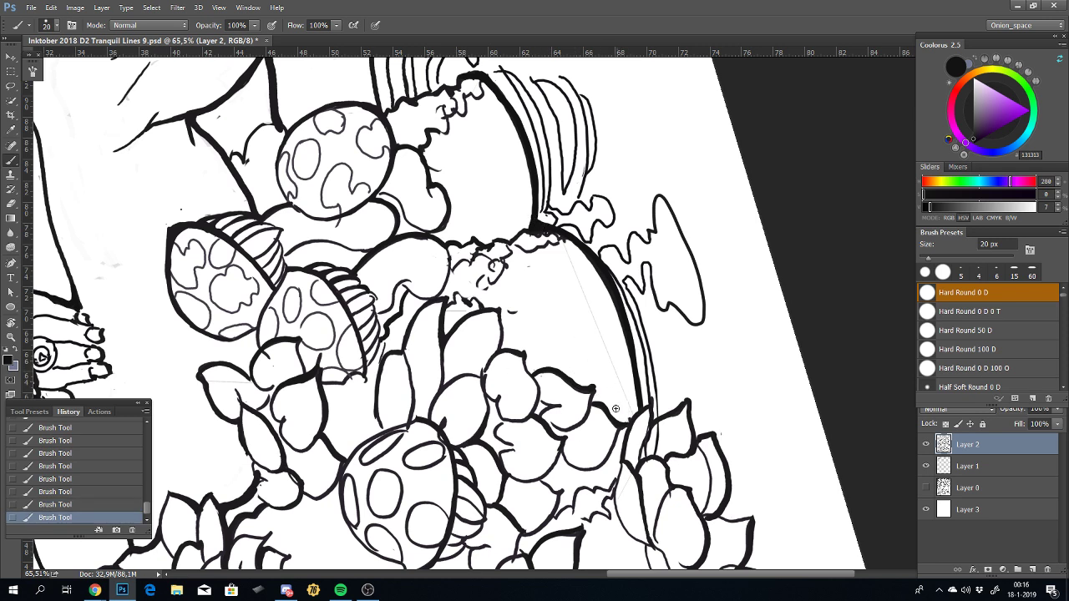
key(r)
drag(599, 315, 536, 393)
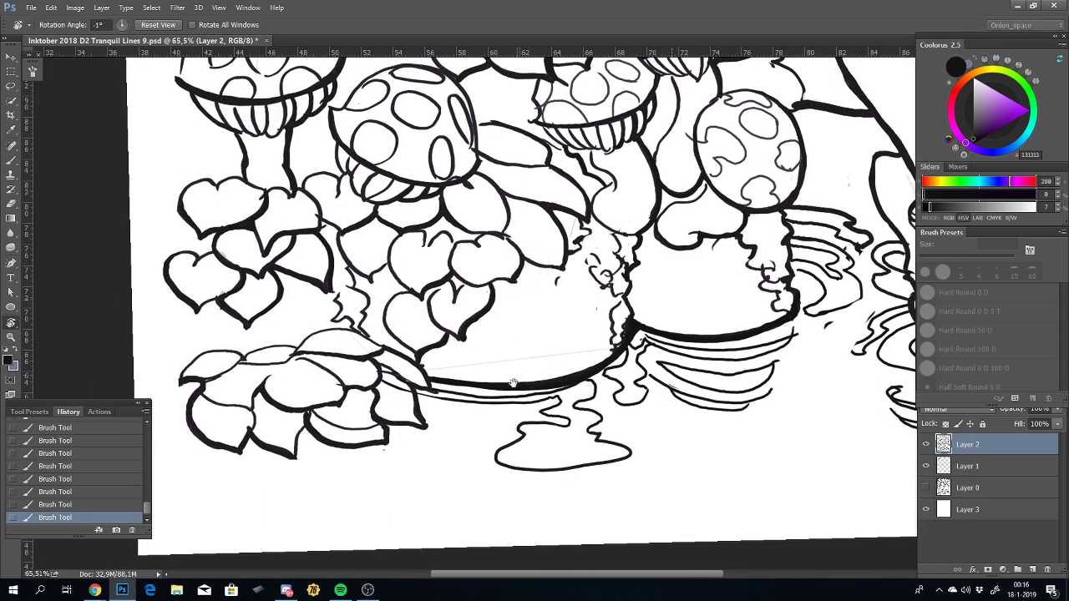
Step: Fit the drawing in view and save over Inktober 2018 D2 Tranquil Lines 9.psd, confirming replacement
mouse_move(586, 498)
mouse_down()
mouse_move(503, 319)
mouse_move(410, 470)
mouse_up()
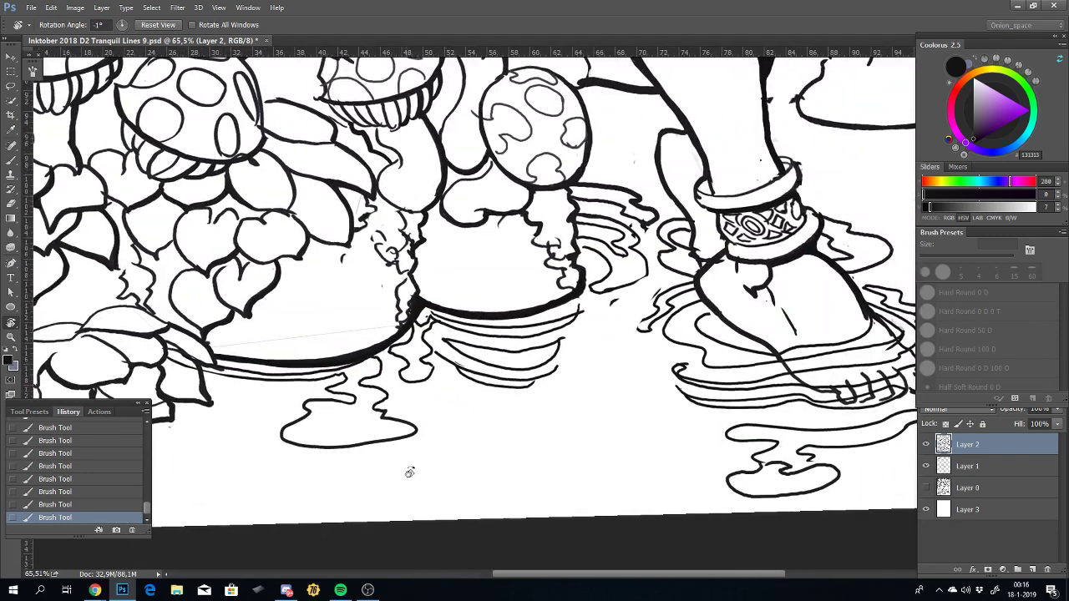
key(ctrl+r)
key(ctrl+0)
mouse_move(400, 360)
mouse_down()
mouse_move(501, 515)
mouse_move(507, 438)
mouse_up()
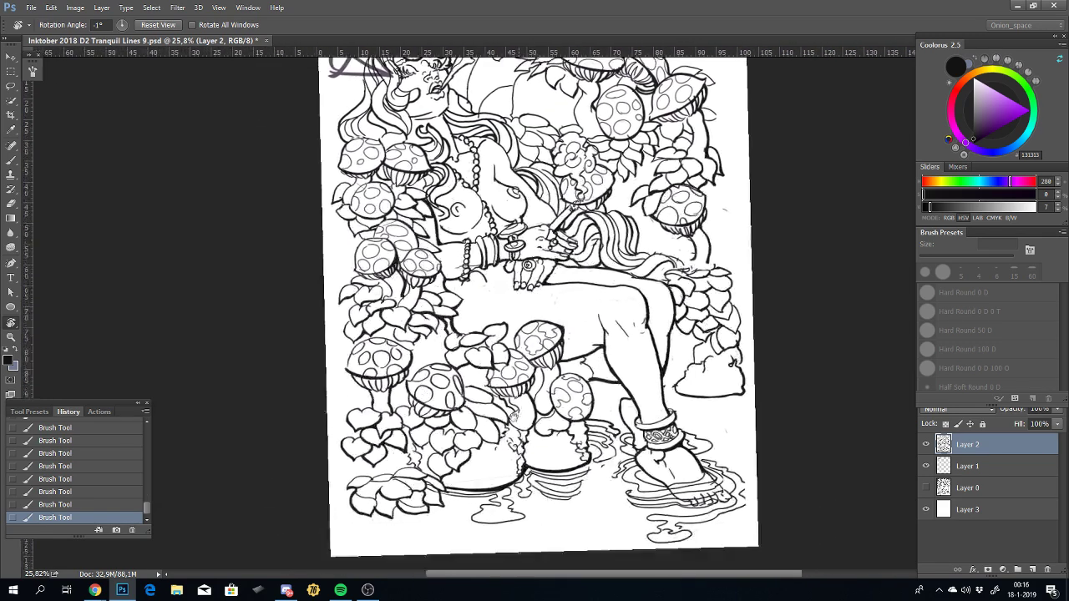
key(ctrl+shift+s)
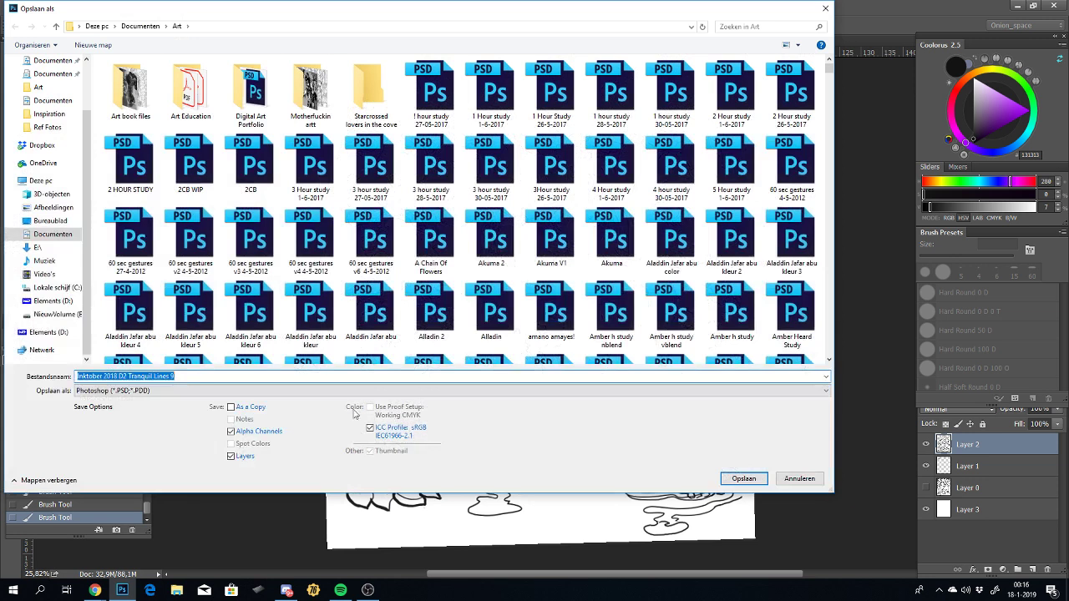
key(Return)
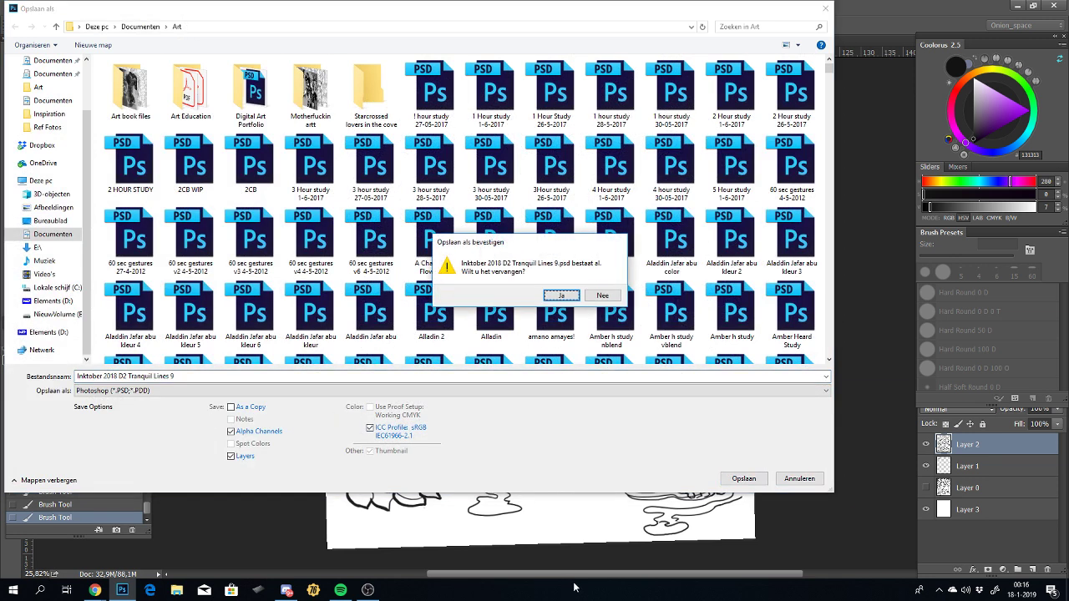
key(Return)
key(Return)
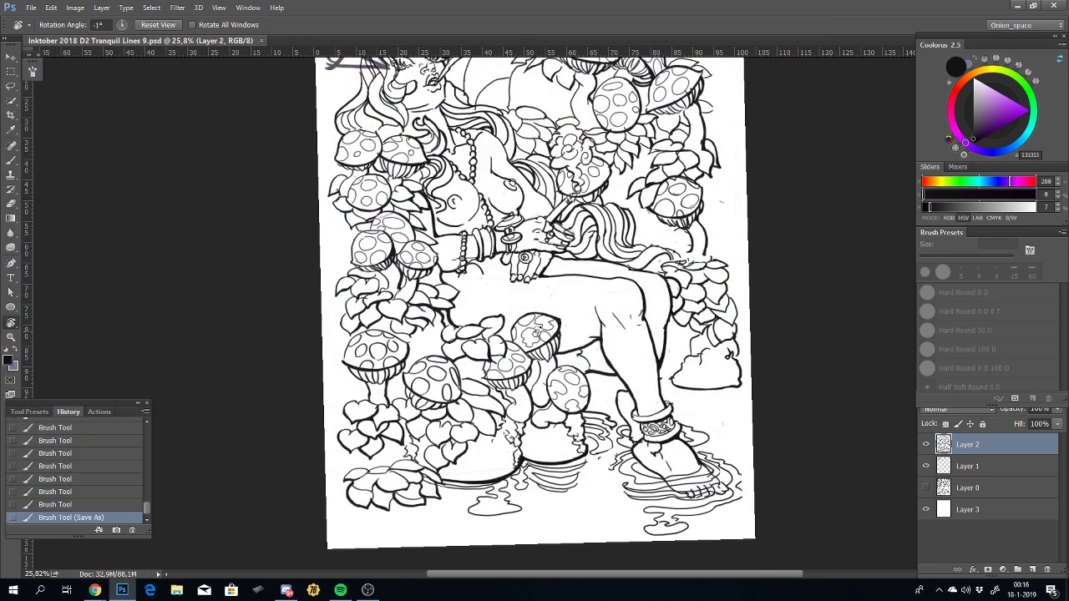
Step: Zoom in on the lower leg and dab small ink marks near its outline
scroll(535, 342, down, 3)
scroll(635, 293, down, 1)
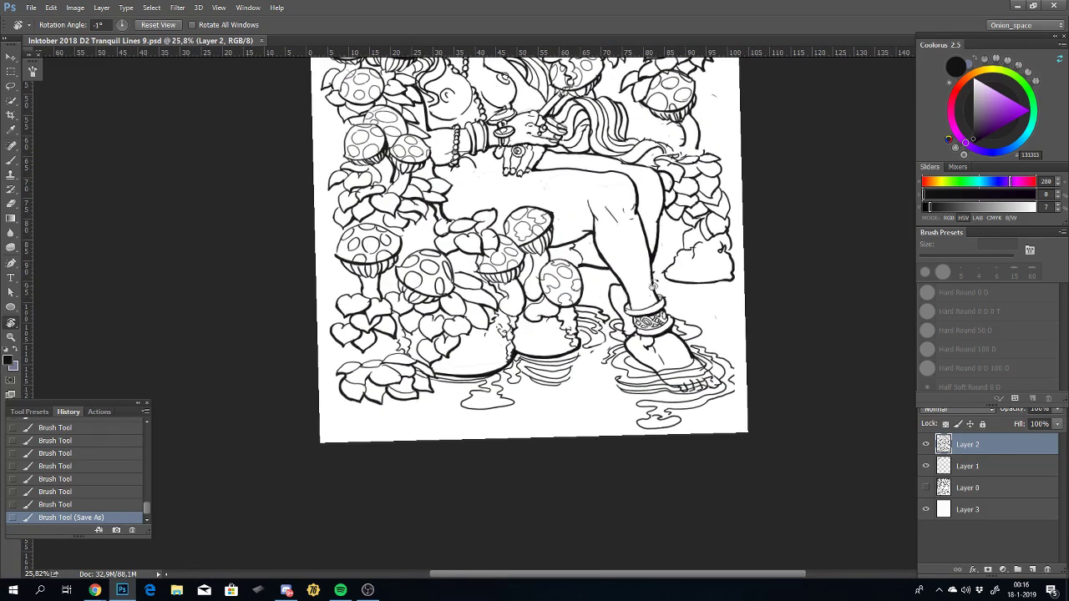
scroll(654, 285, up, 2)
scroll(660, 317, up, 2)
scroll(672, 367, up, 1)
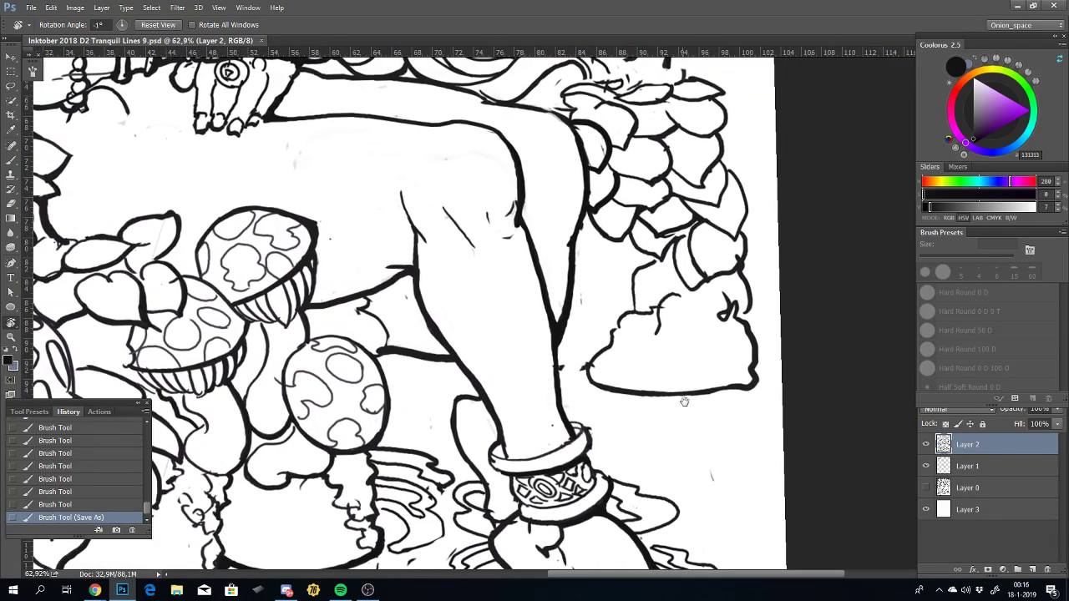
scroll(684, 402, down, 1)
scroll(654, 376, down, 1)
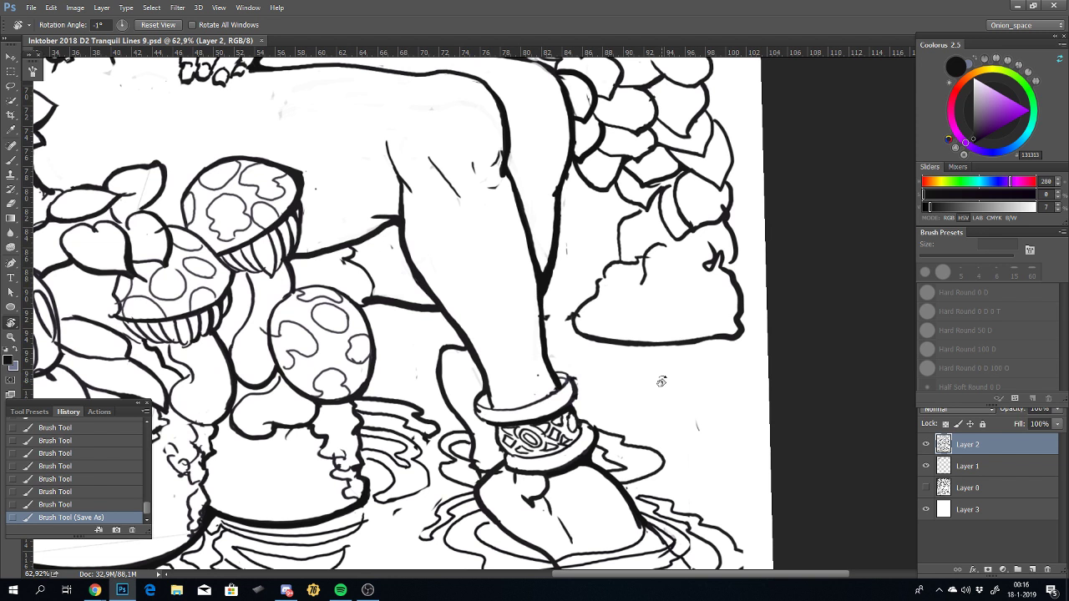
key(b)
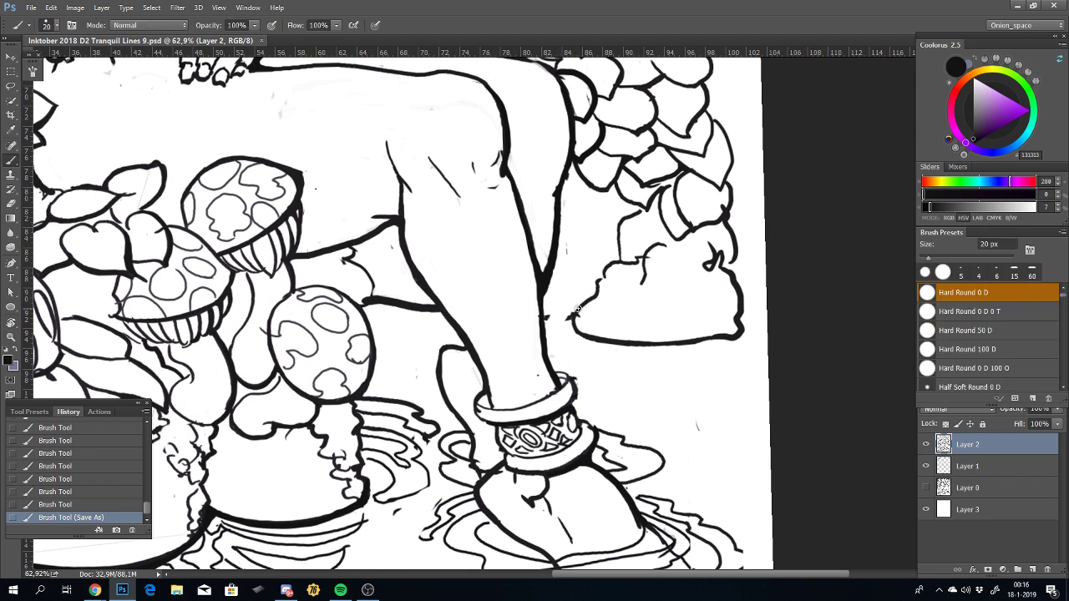
drag(558, 312, 545, 311)
key(ctrl+z)
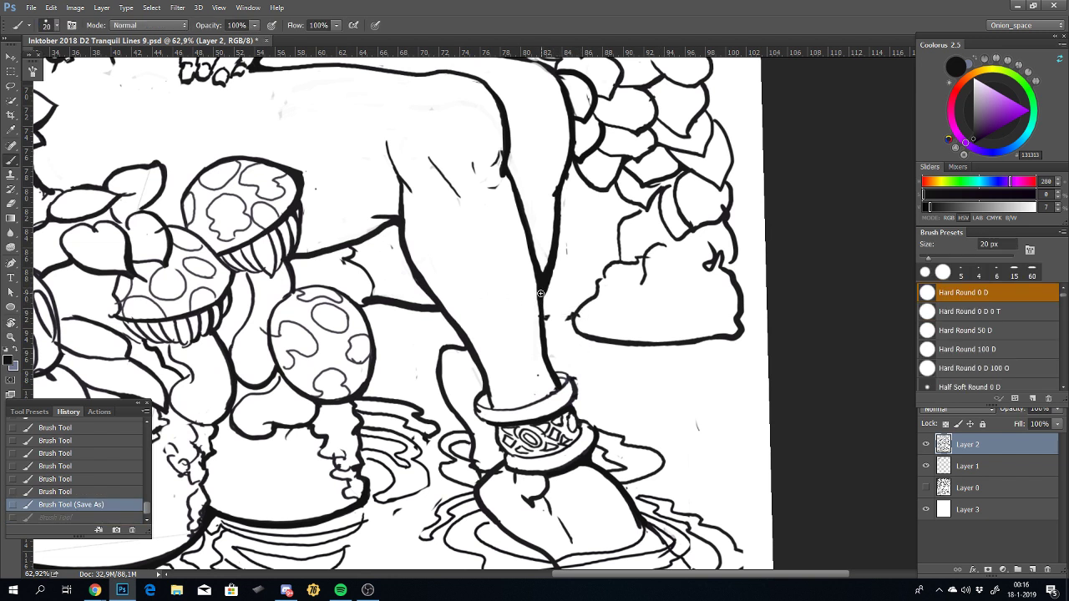
click(588, 298)
click(582, 301)
Step: Draw a short 20 px line joining the back of the leg to the bush outline
key(ctrl+z)
drag(575, 297, 544, 302)
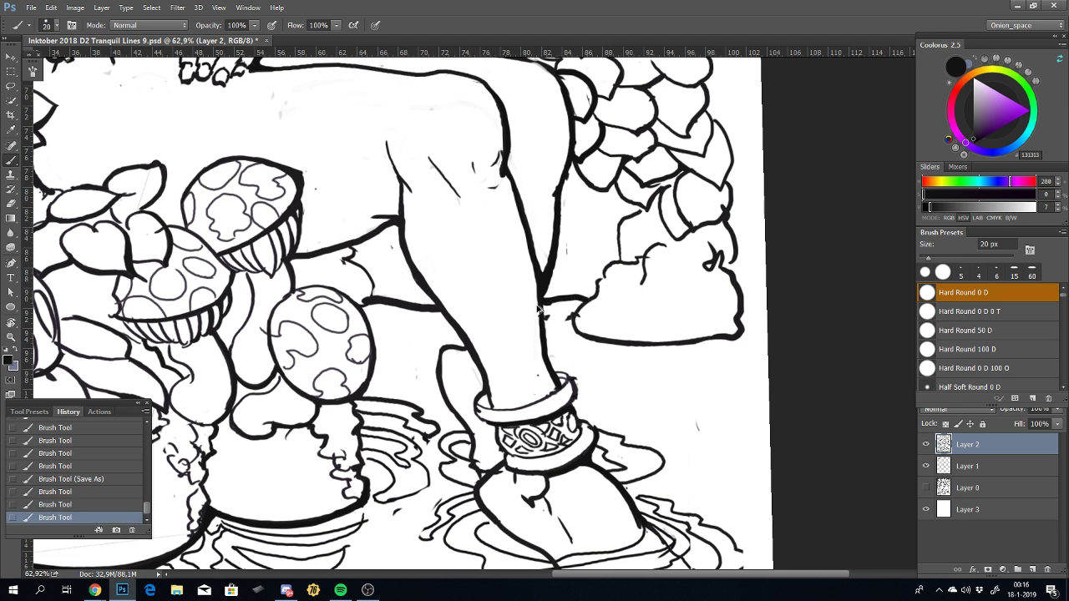
key(ctrl+z)
mouse_move(574, 301)
mouse_down()
mouse_move(548, 306)
mouse_move(576, 306)
mouse_up()
key(ctrl+z)
key(ctrl+z)
key(ctrl+z)
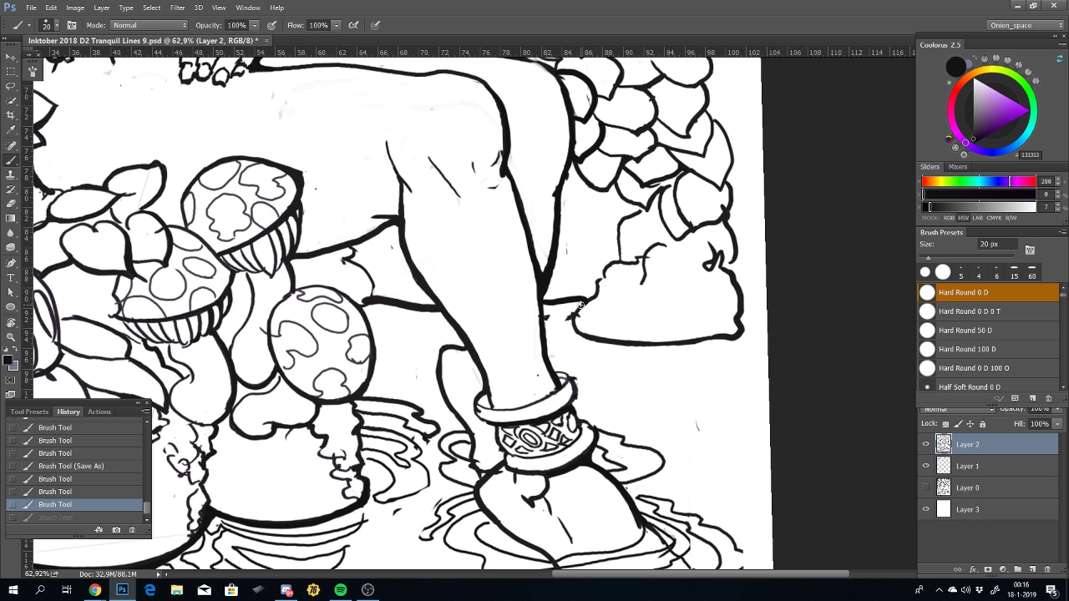
drag(578, 308, 568, 299)
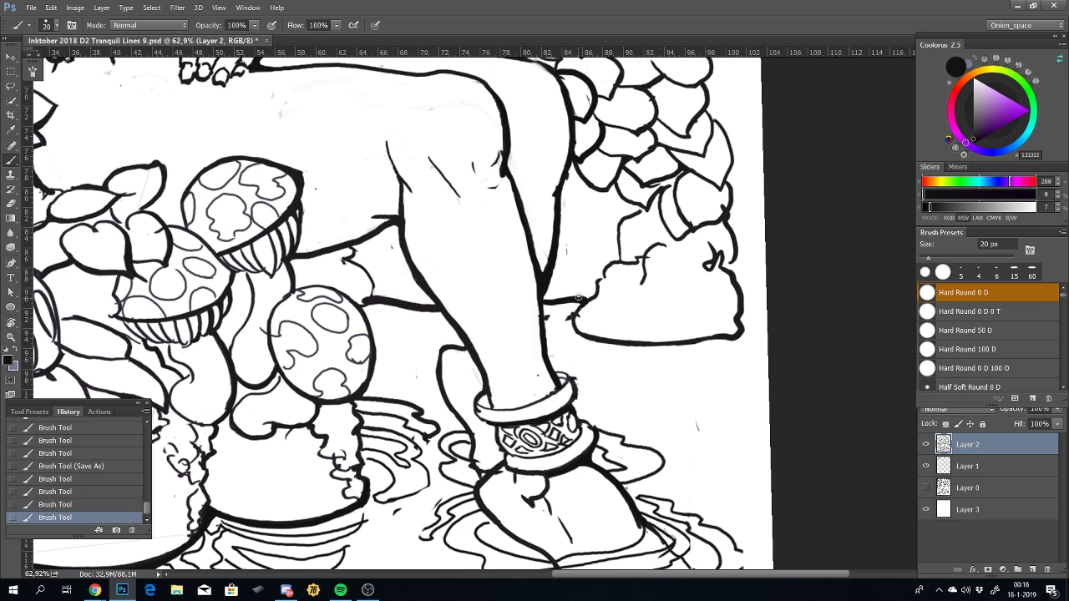
Step: Redraw the left outline of the mound beside the leg
drag(737, 330, 706, 379)
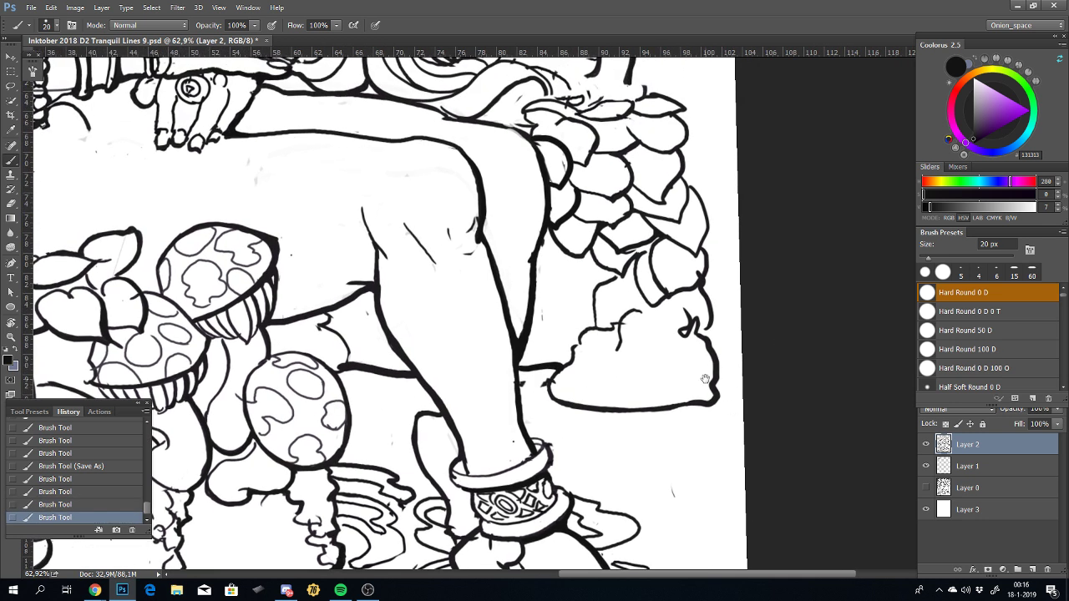
drag(572, 353, 576, 317)
key(ctrl+z)
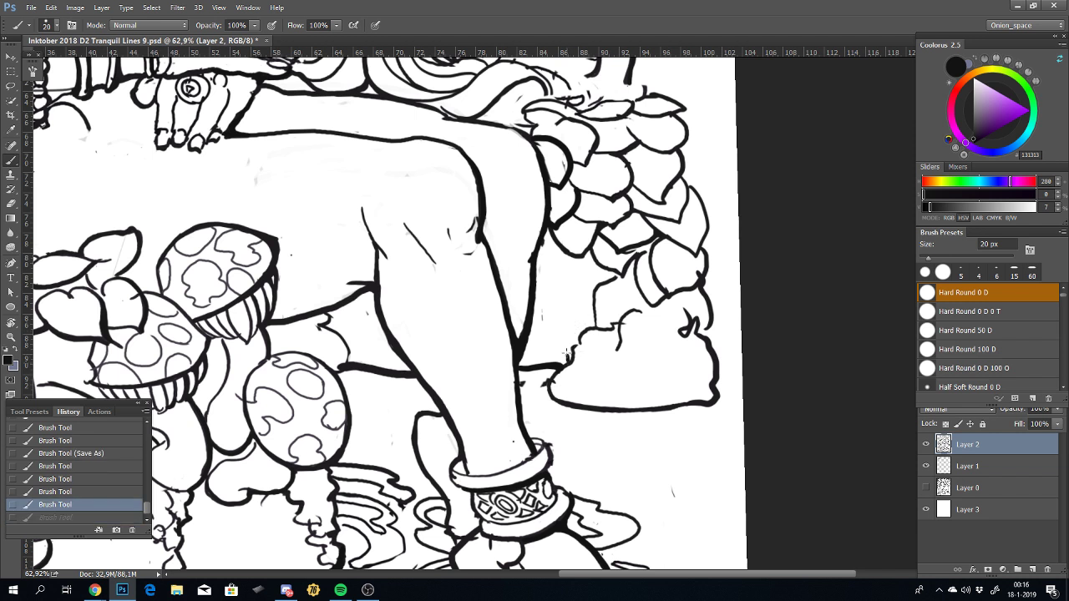
drag(578, 355, 598, 287)
Step: Ink a new line up the mound's right edge after several retries
drag(693, 332, 707, 316)
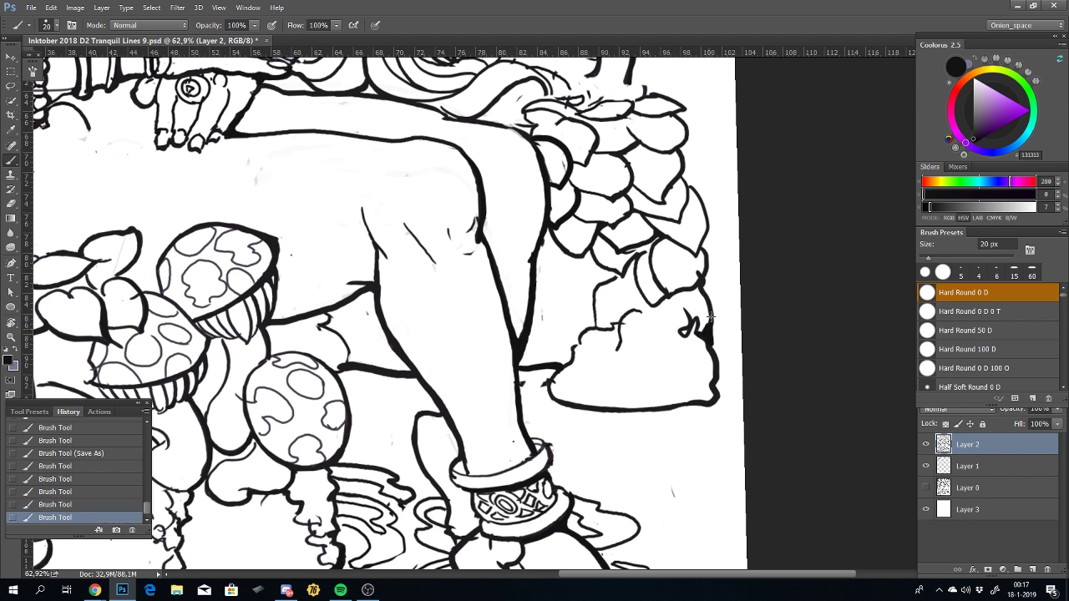
key(ctrl+z)
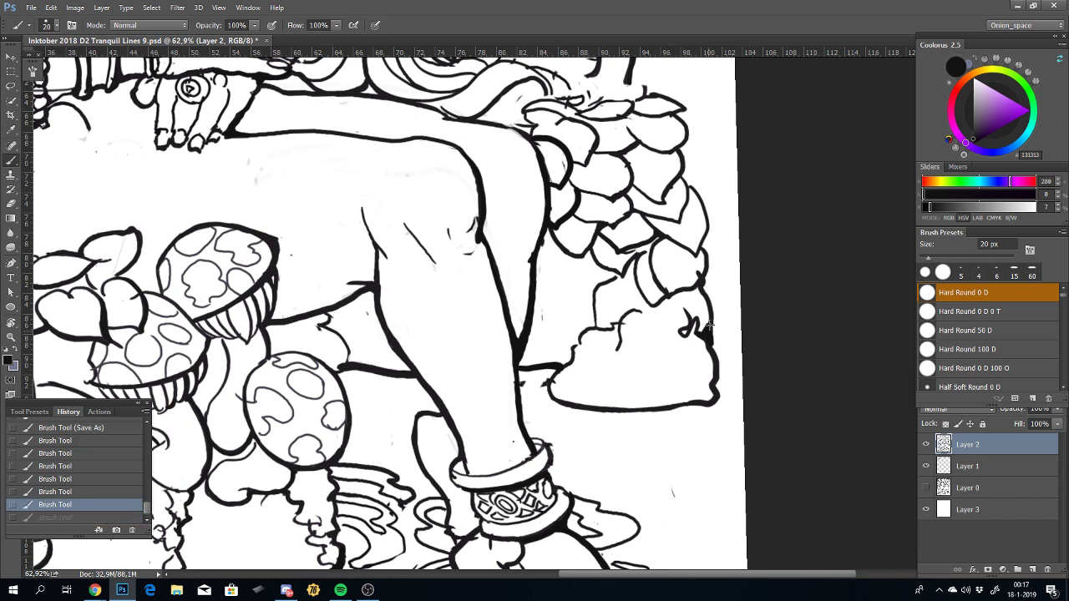
drag(710, 329, 703, 282)
key(ctrl+z)
drag(711, 331, 703, 276)
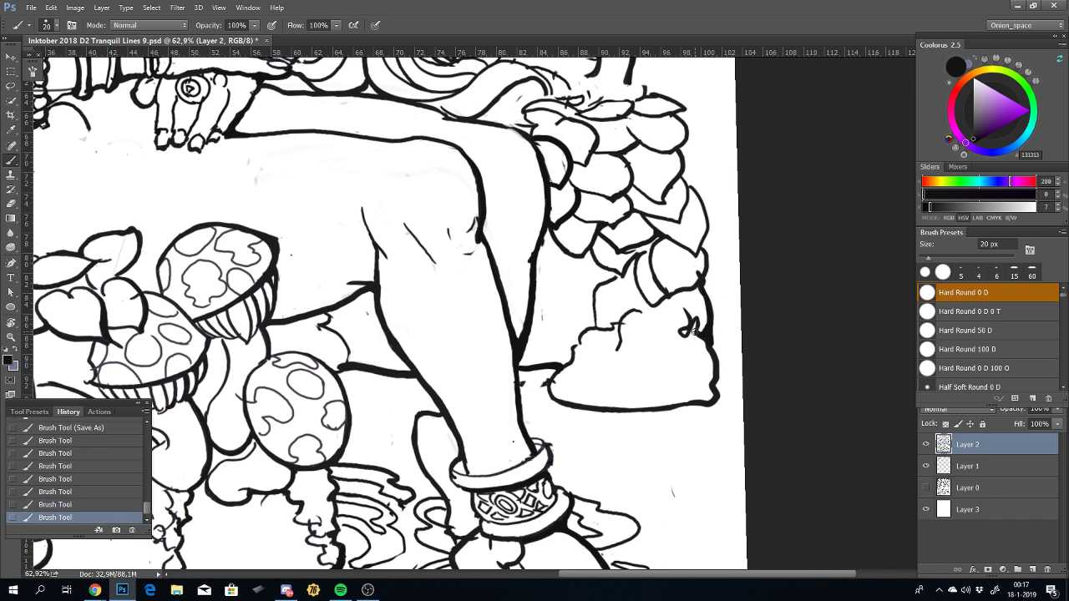
key(ctrl+z)
drag(708, 330, 703, 288)
key(ctrl+z)
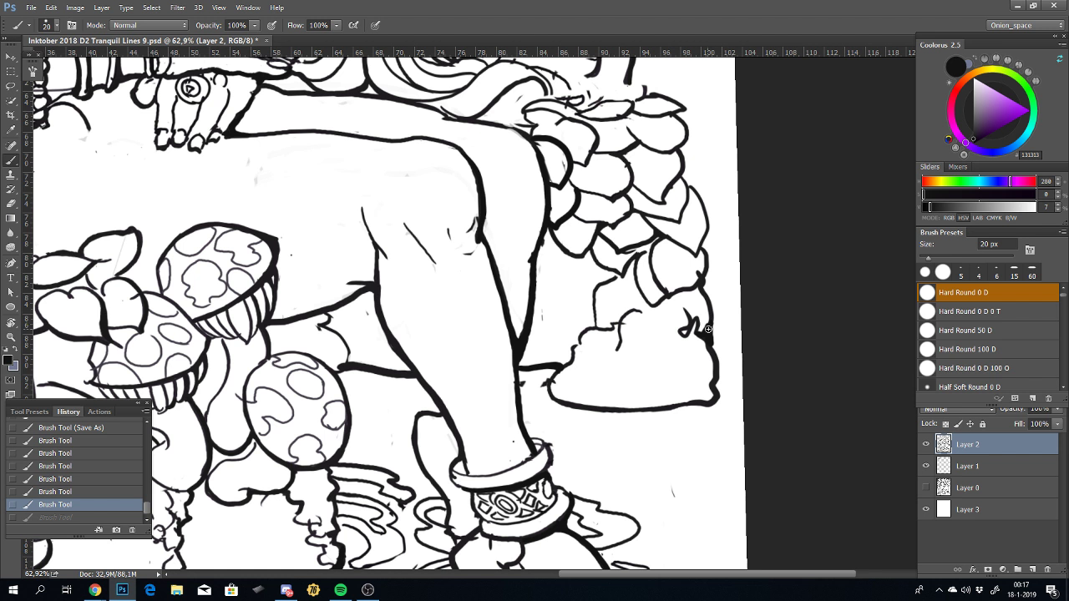
drag(707, 329, 692, 300)
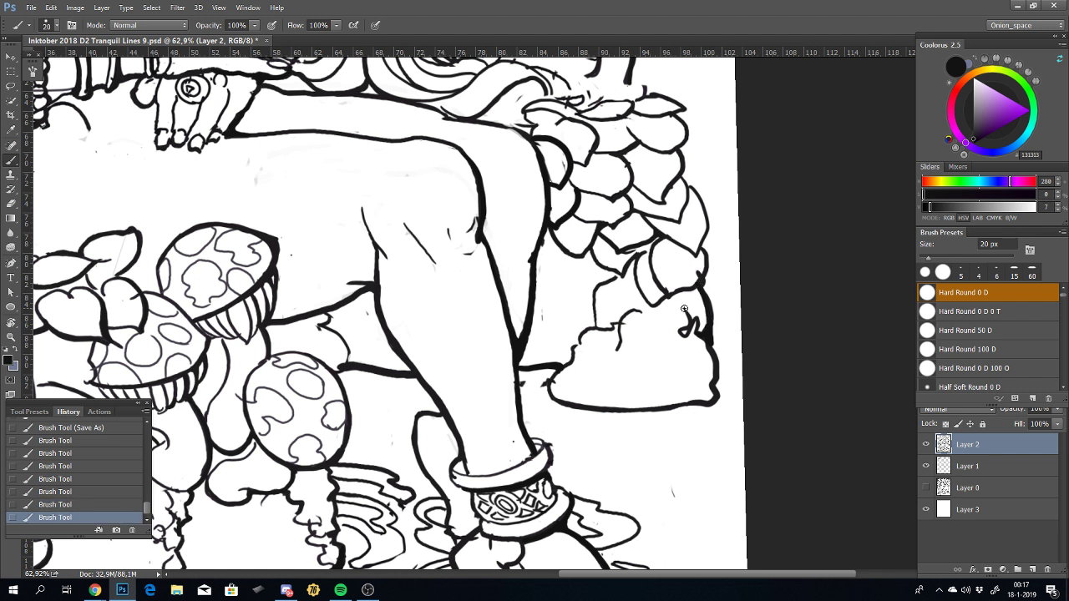
Step: Erase the stray squiggle near the mound's upper right with the 10 px eraser
key(e)
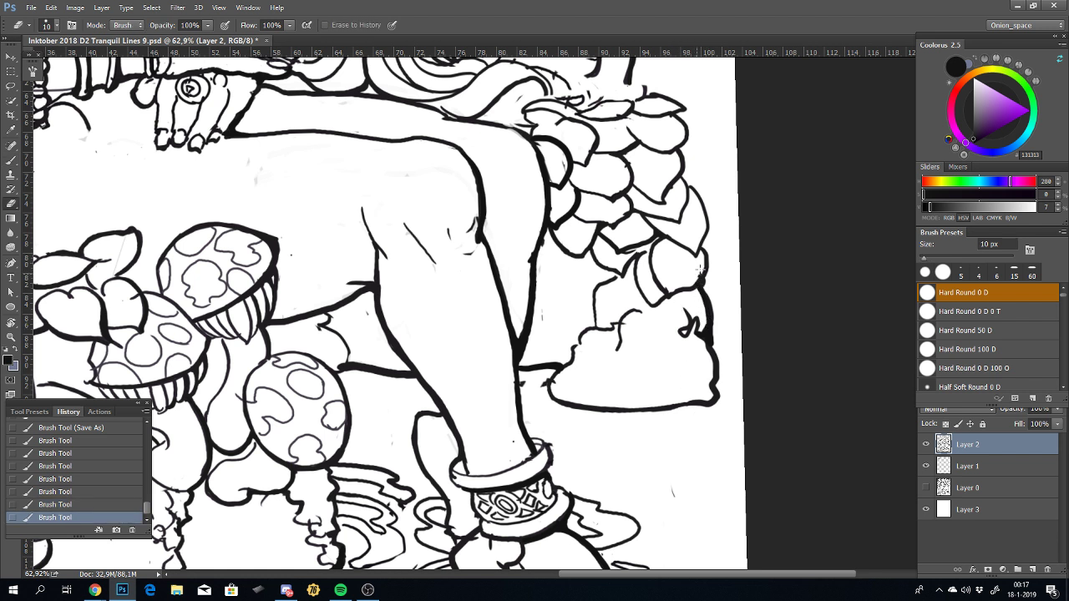
drag(699, 269, 705, 273)
scroll(518, 368, down, 5)
scroll(552, 403, down, 2)
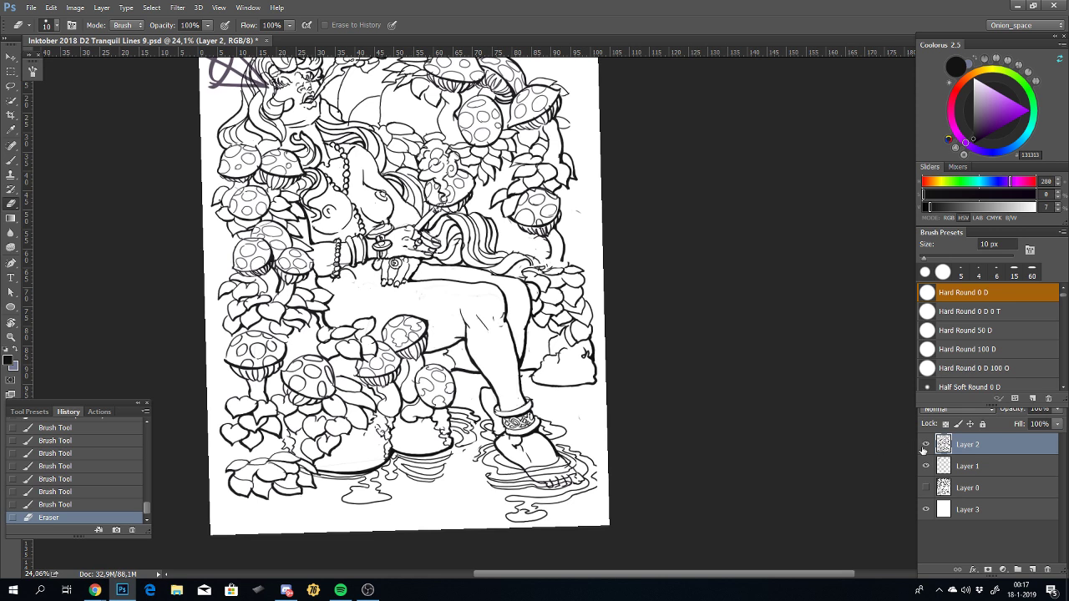
Step: Hide the clean ink layer and reveal the rough sketch layer underneath to compare
click(925, 445)
click(926, 488)
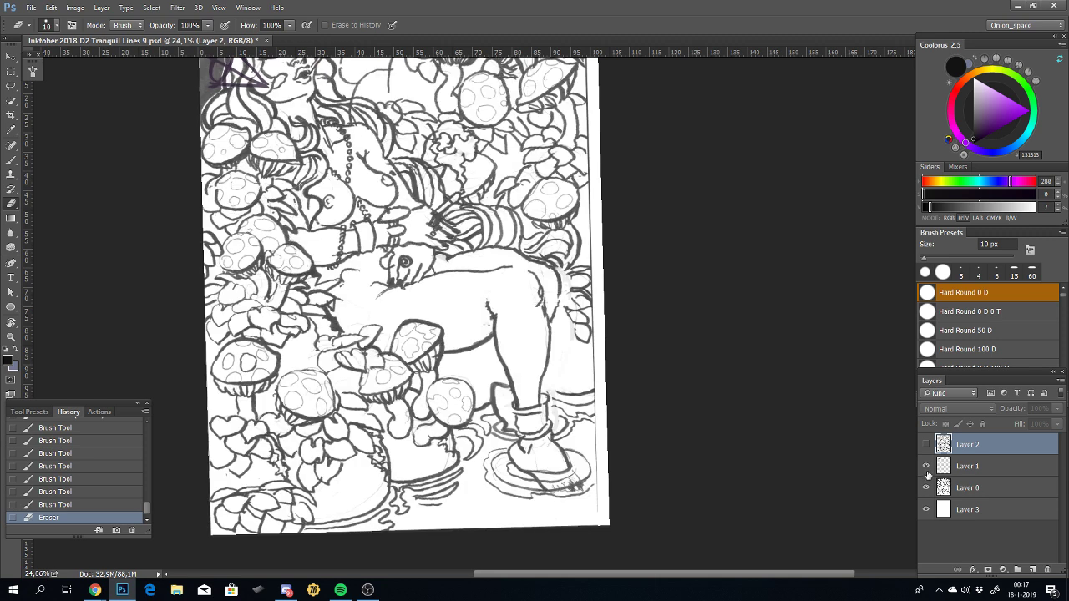
drag(464, 229, 556, 350)
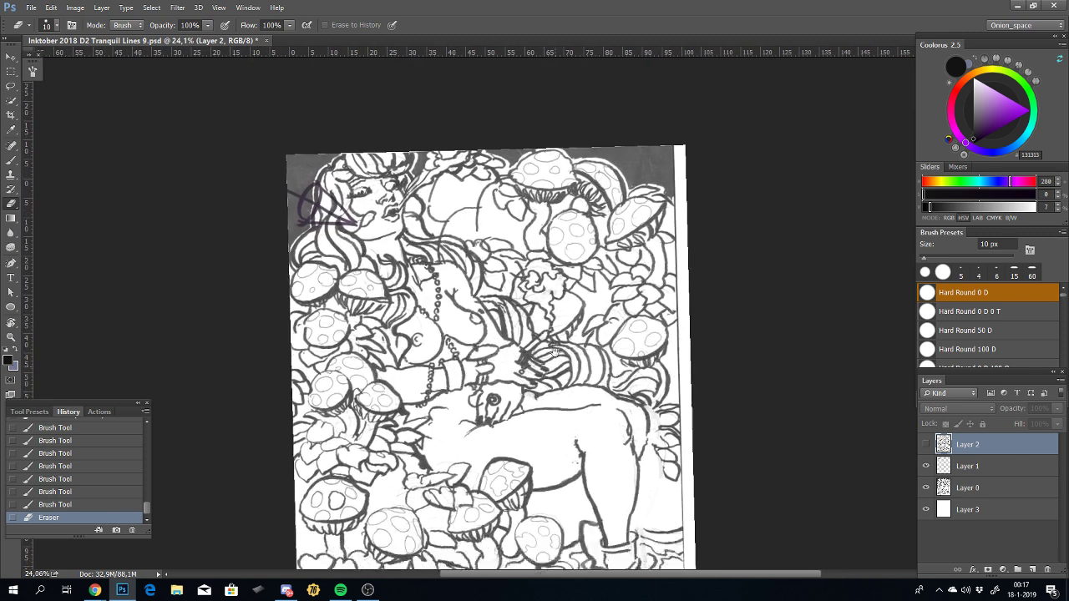
scroll(555, 350, down, 2)
scroll(677, 351, down, 1)
Step: Nudge the Layer 0 sketch slightly into alignment and set its opacity to 100%
click(960, 487)
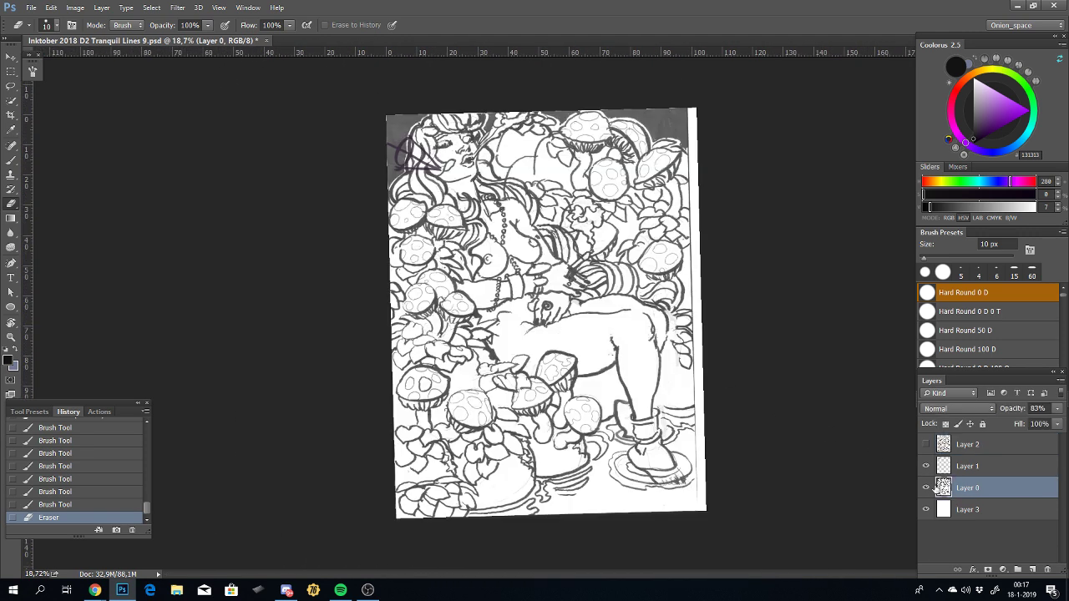
key(v)
drag(501, 255, 503, 264)
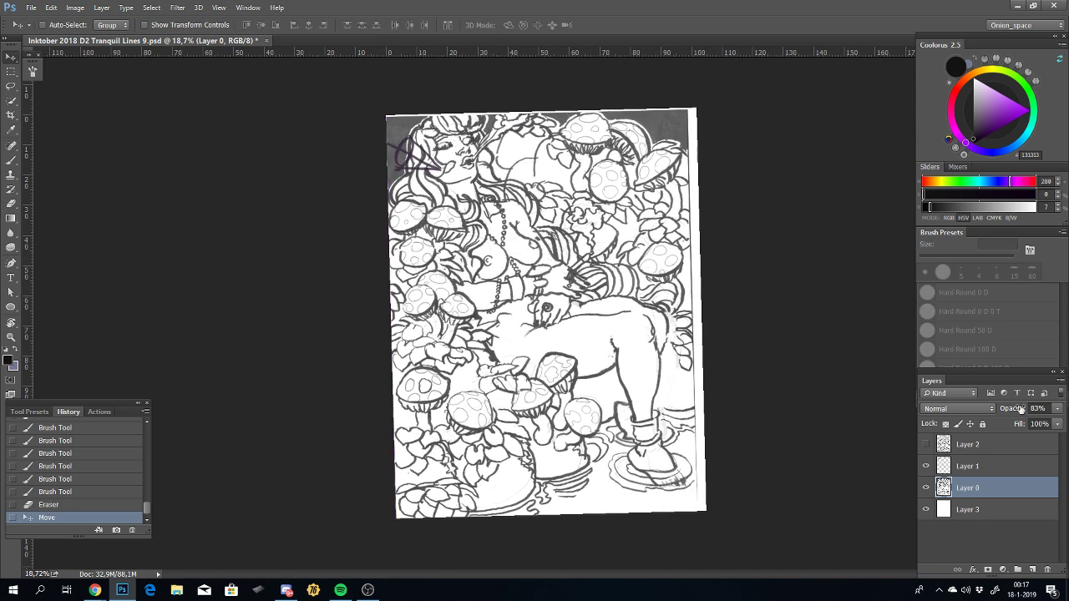
click(1059, 410)
drag(1051, 425, 1064, 401)
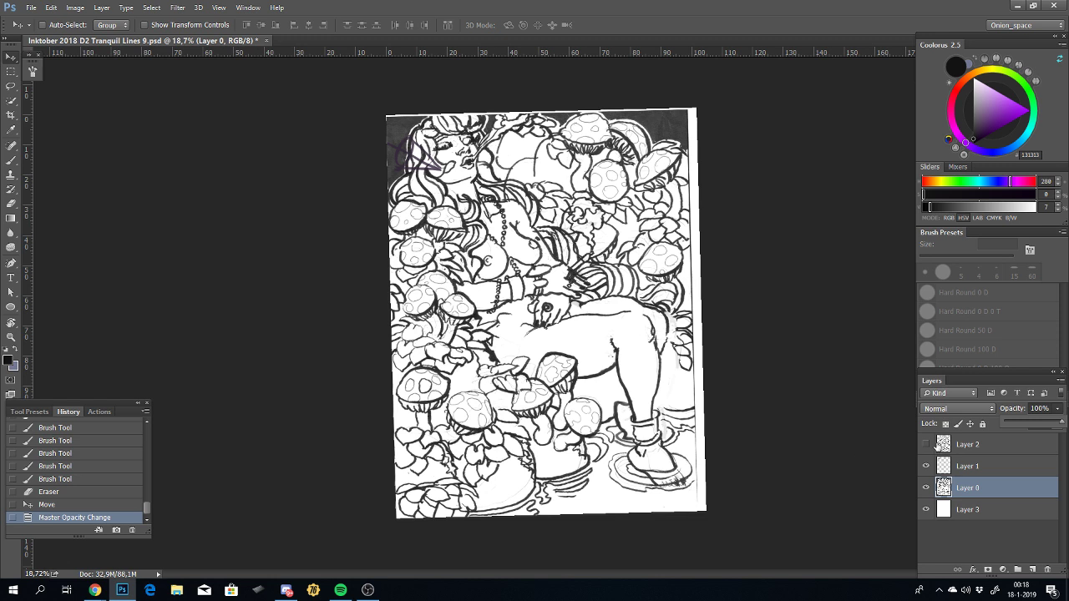
Step: Hide the Layer 0 sketch, show the Layer 2 ink lines, and return to the Brush
click(926, 488)
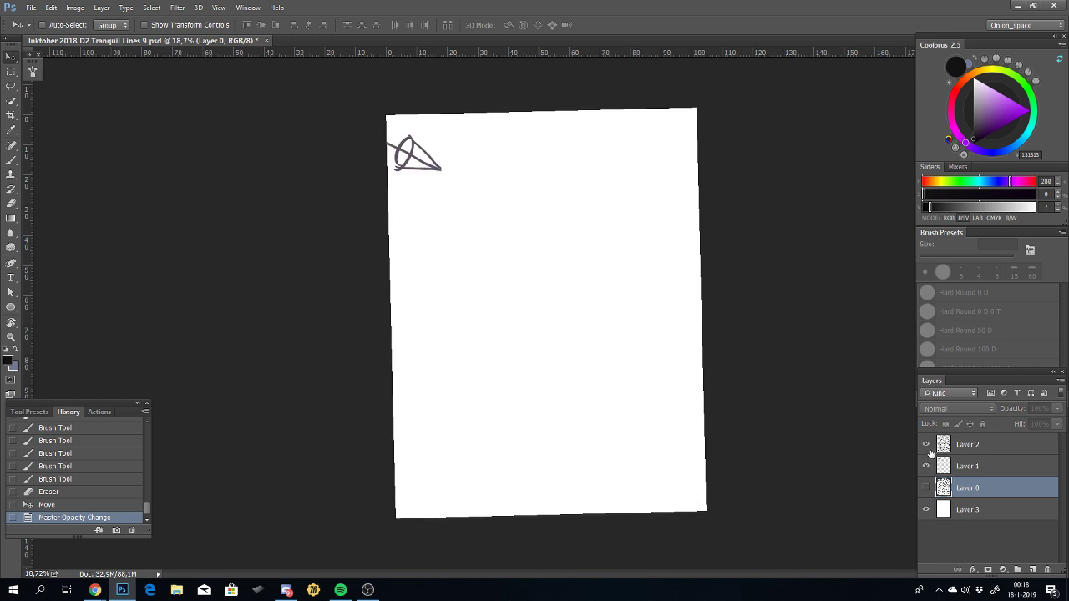
click(926, 445)
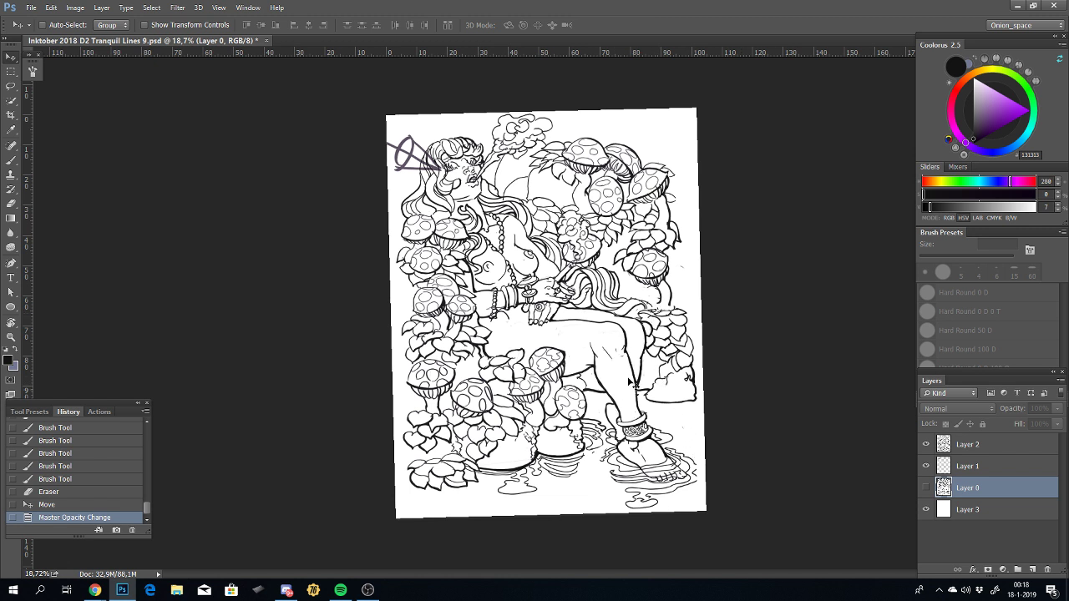
key(b)
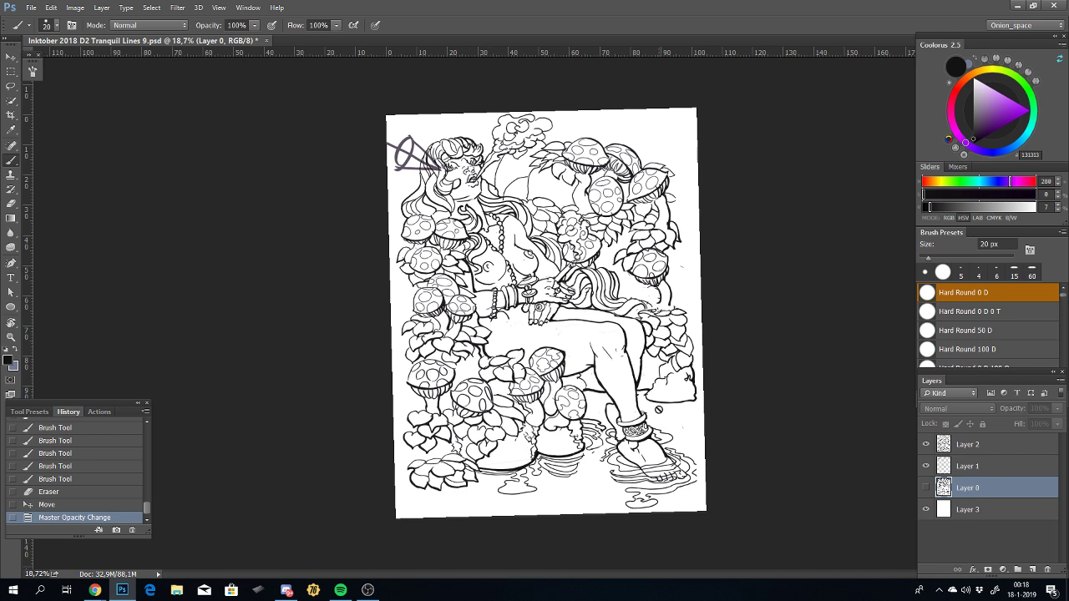
Step: On Layer 2, zoom in and ink a short line joining the stem end to the leaves
click(960, 444)
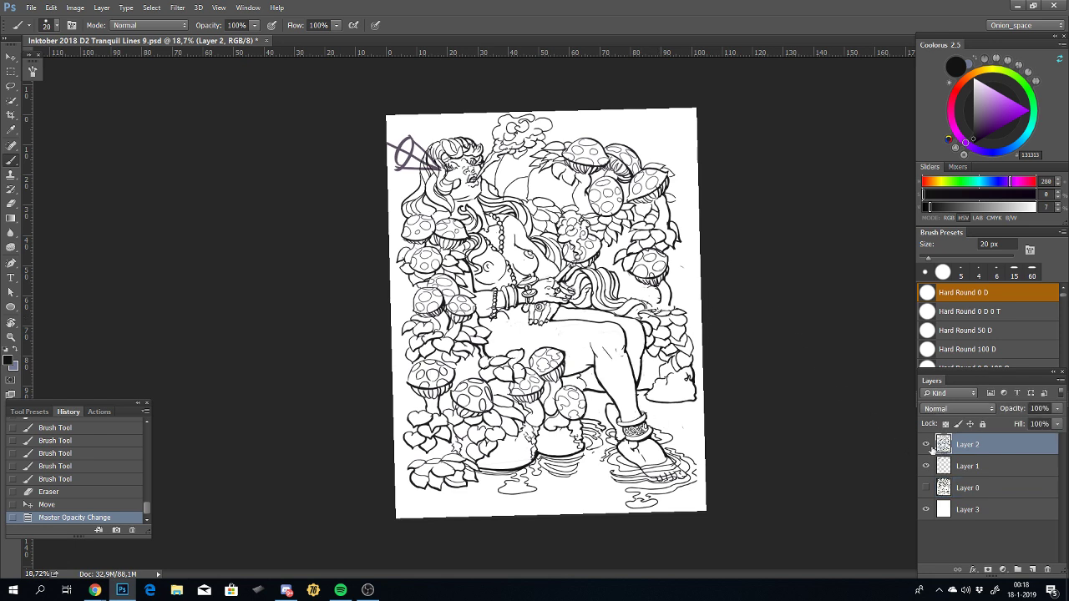
click(926, 445)
scroll(769, 308, up, 3)
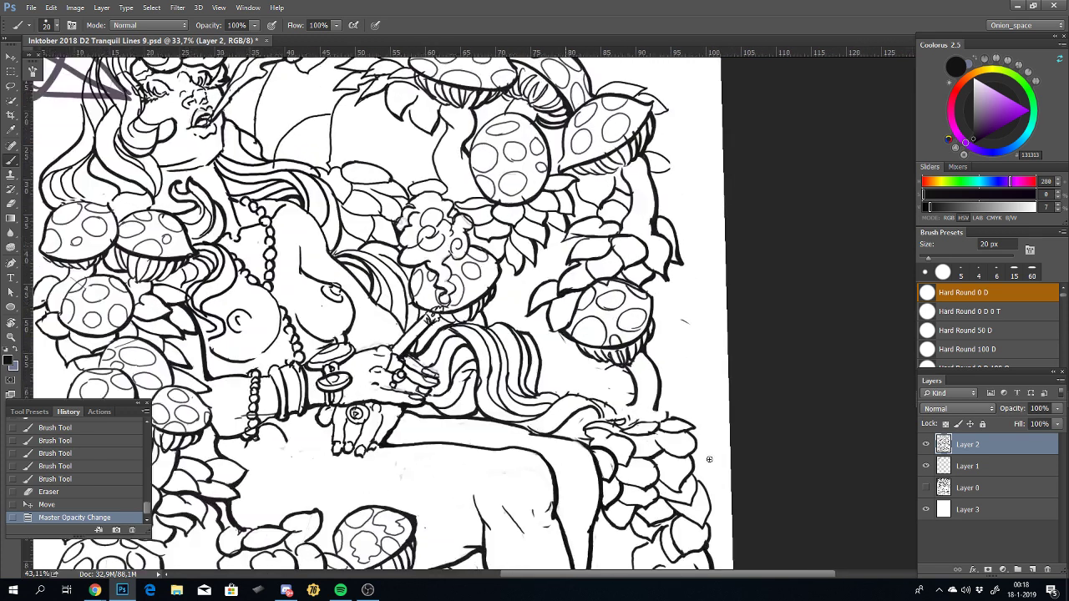
scroll(709, 458, up, 1)
scroll(680, 367, up, 1)
scroll(679, 367, up, 1)
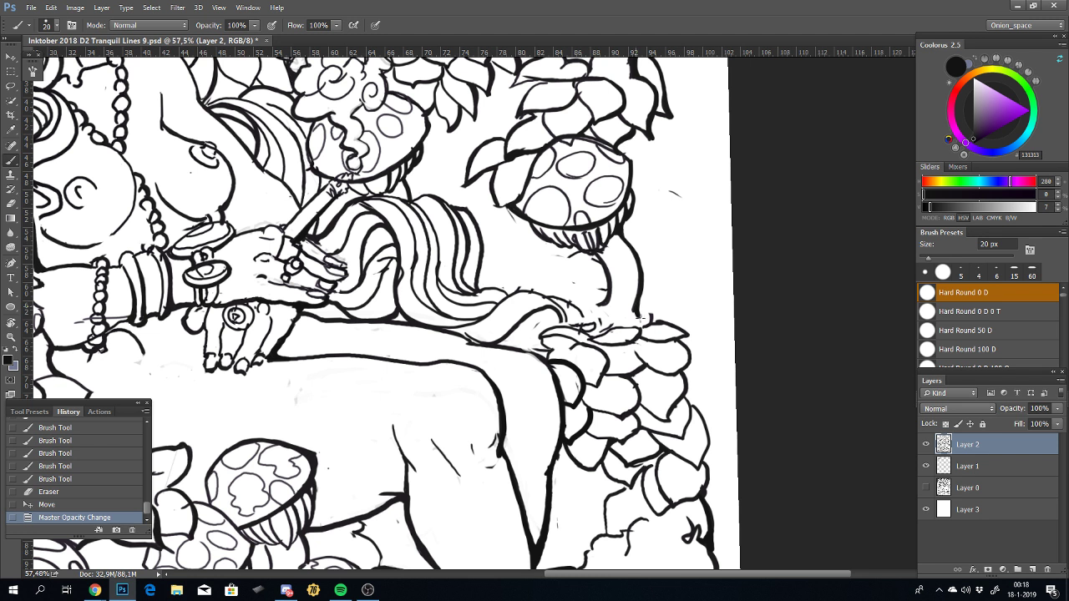
mouse_move(641, 317)
mouse_down()
mouse_move(636, 309)
mouse_move(648, 325)
mouse_move(641, 277)
mouse_move(640, 287)
mouse_up()
key(ctrl+z)
key(ctrl+z)
key(ctrl+z)
key(ctrl+z)
key(ctrl+z)
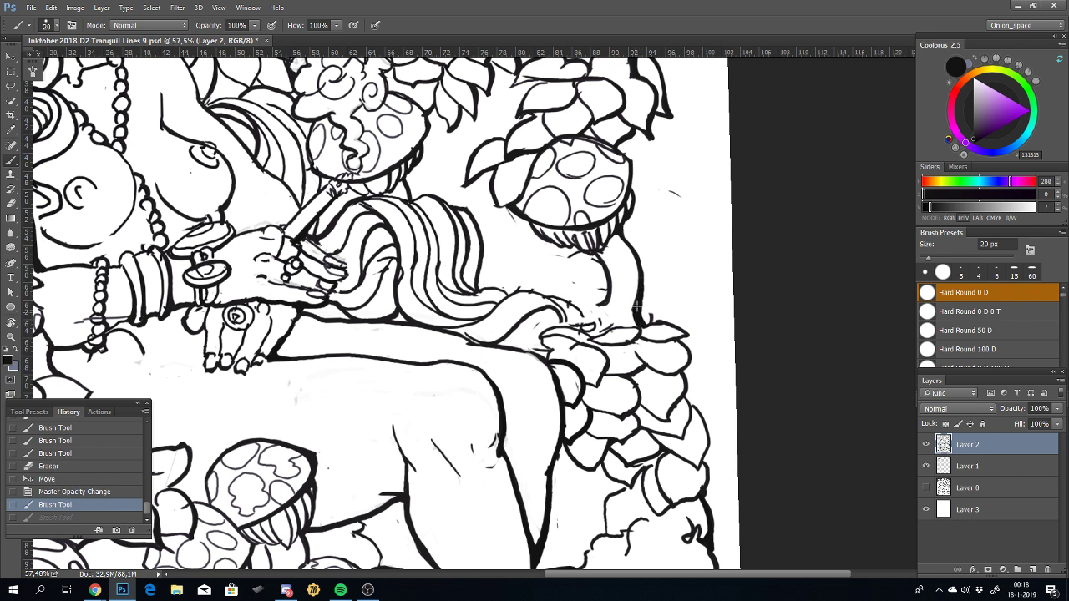
drag(638, 308, 642, 321)
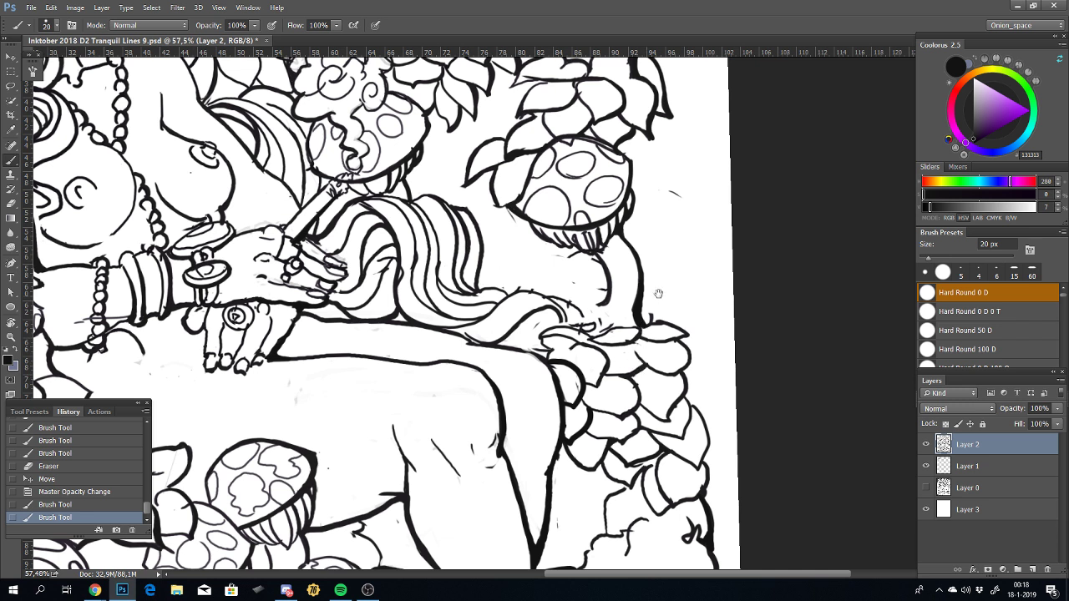
Step: Attempt several strokes along the spotted mushroom cap's top edge, undoing each one
mouse_move(673, 223)
mouse_down()
mouse_move(623, 302)
mouse_move(618, 339)
mouse_up()
key(ctrl+z)
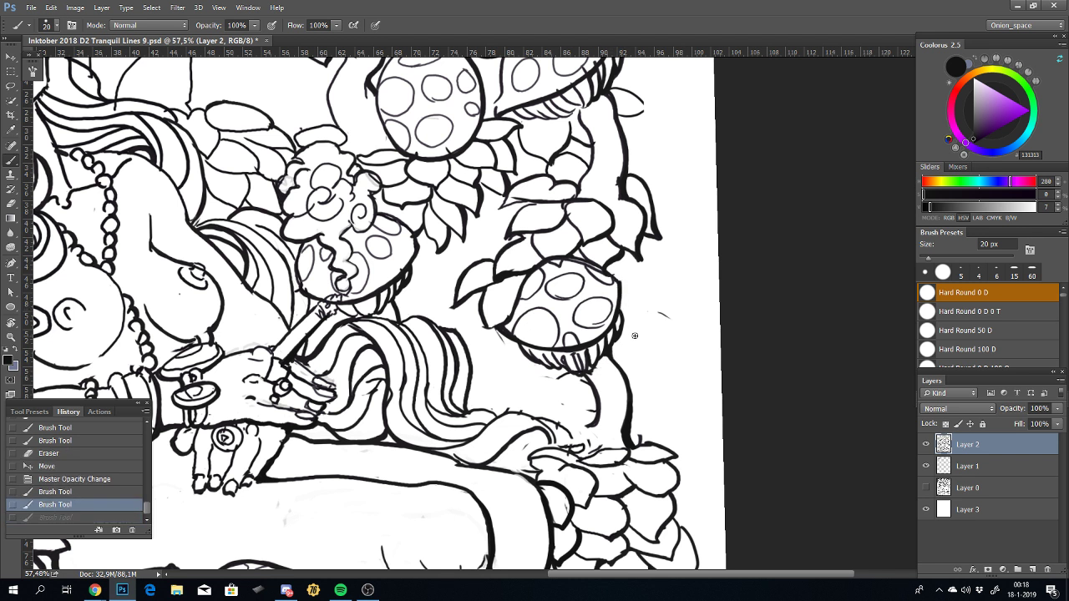
drag(618, 281, 552, 252)
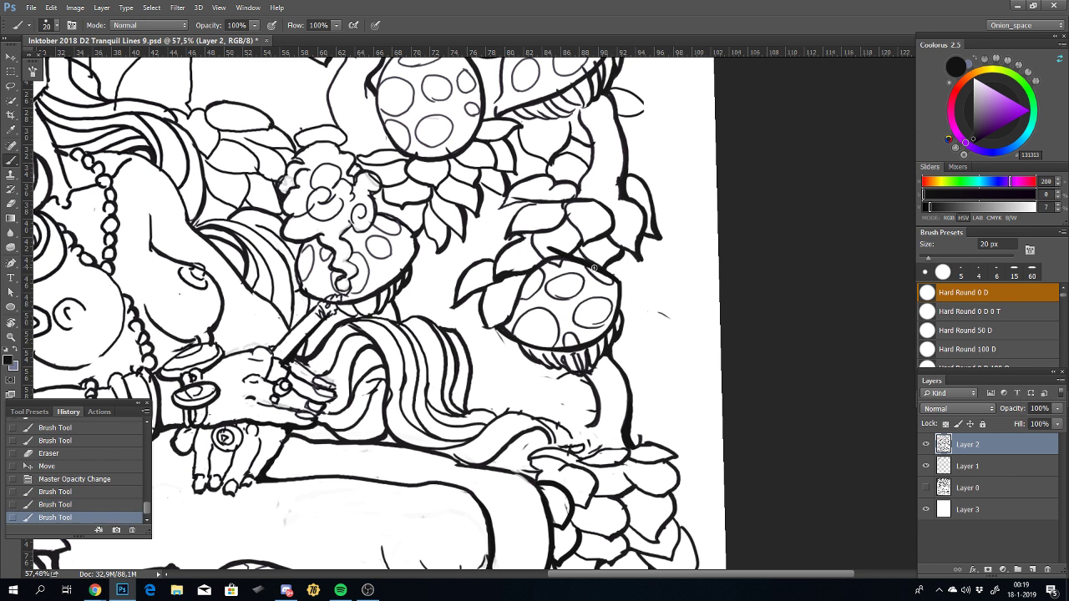
key(ctrl+z)
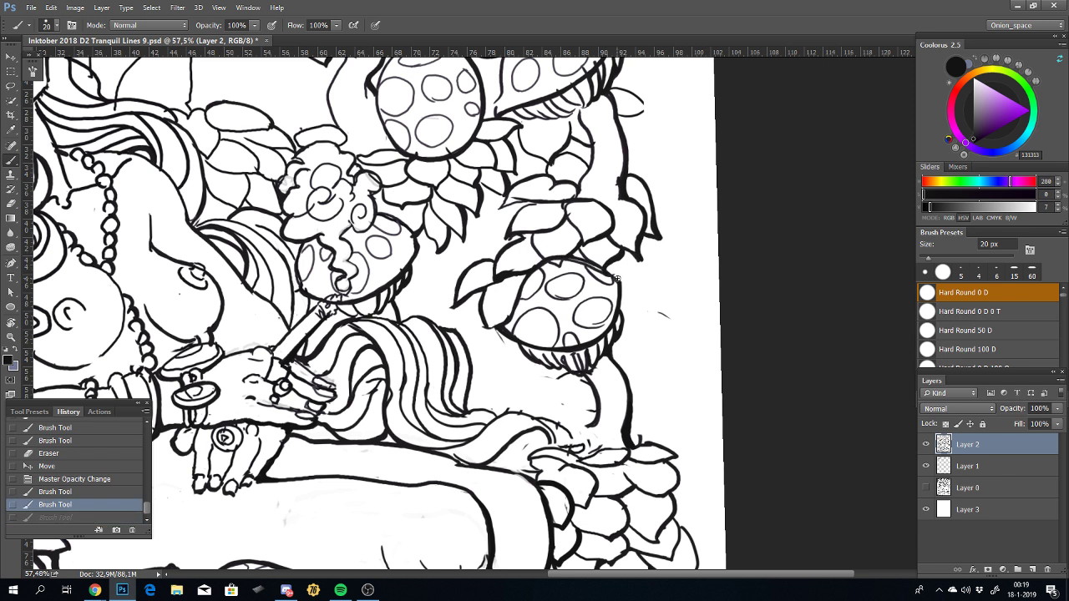
drag(615, 281, 548, 260)
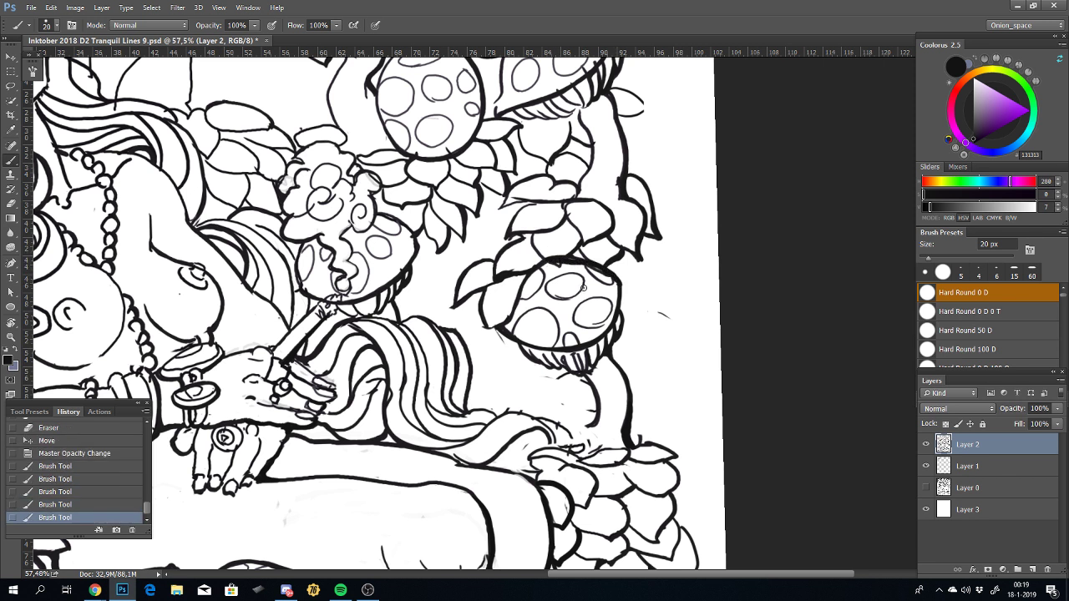
key(ctrl+z)
mouse_move(616, 280)
mouse_down()
mouse_move(573, 254)
mouse_move(523, 254)
mouse_up()
key(ctrl+z)
Step: Retry and undo the cap-top line, then rotate the canvas view about 64 degrees
key(ctrl+z)
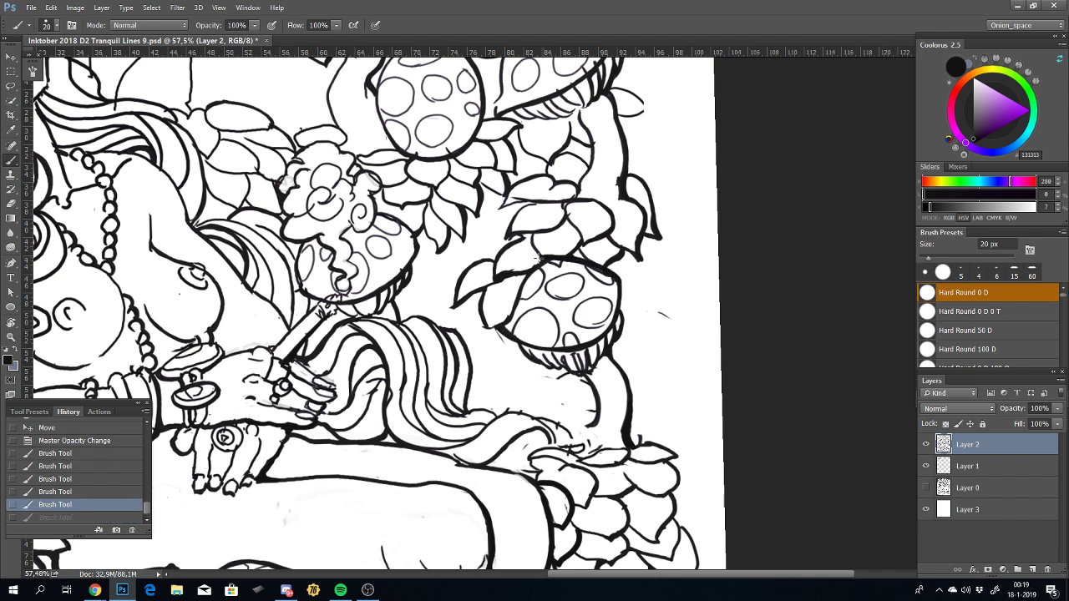
key(ctrl+z)
drag(619, 280, 548, 255)
key(ctrl+z)
drag(618, 281, 558, 259)
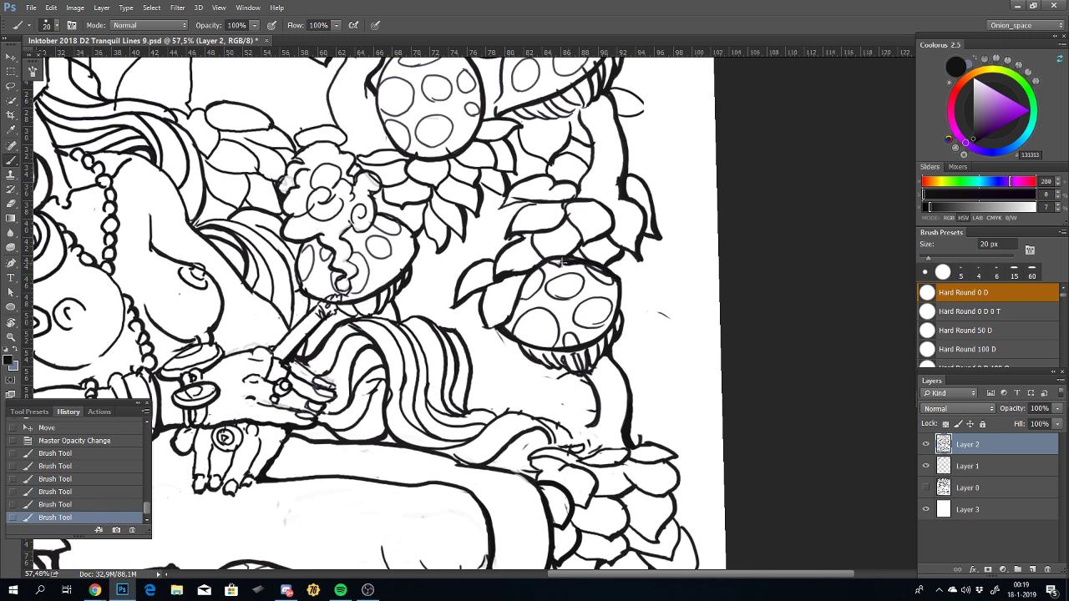
key(ctrl+z)
mouse_move(618, 282)
mouse_down()
mouse_move(583, 259)
mouse_move(538, 261)
mouse_up()
key(ctrl+z)
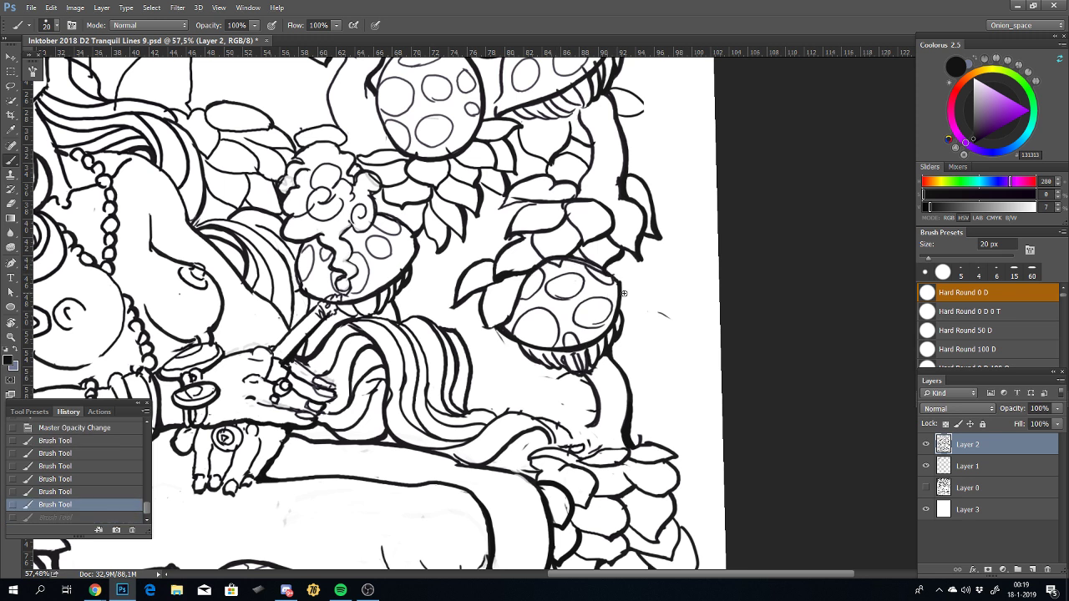
key(r)
drag(673, 291, 597, 372)
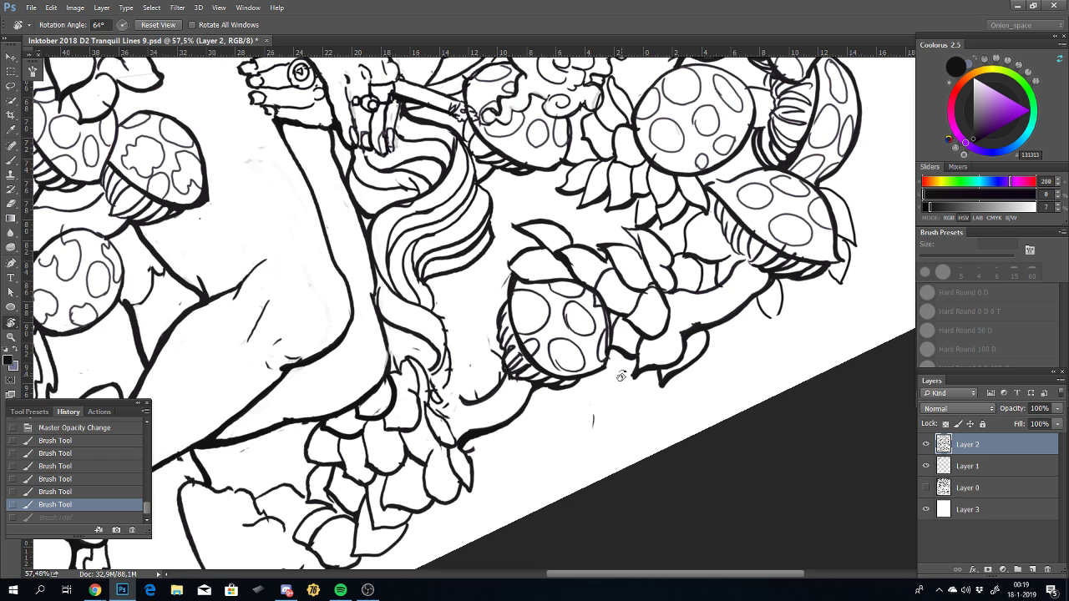
Step: Zoom in and brush long curved test lines to the right of the mushroom cap
scroll(622, 376, up, 1)
scroll(621, 377, up, 2)
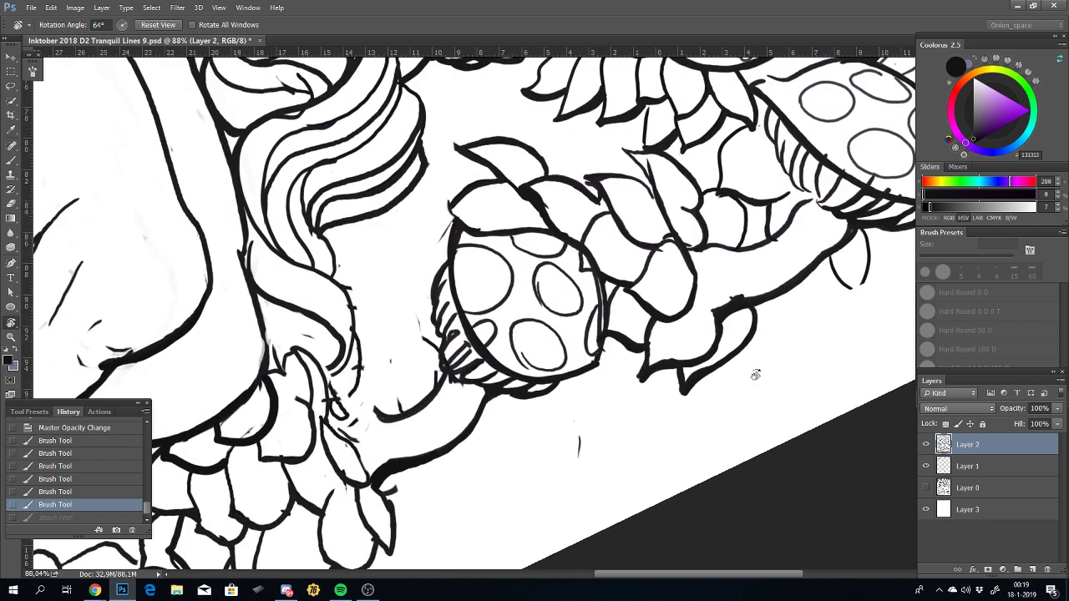
key(b)
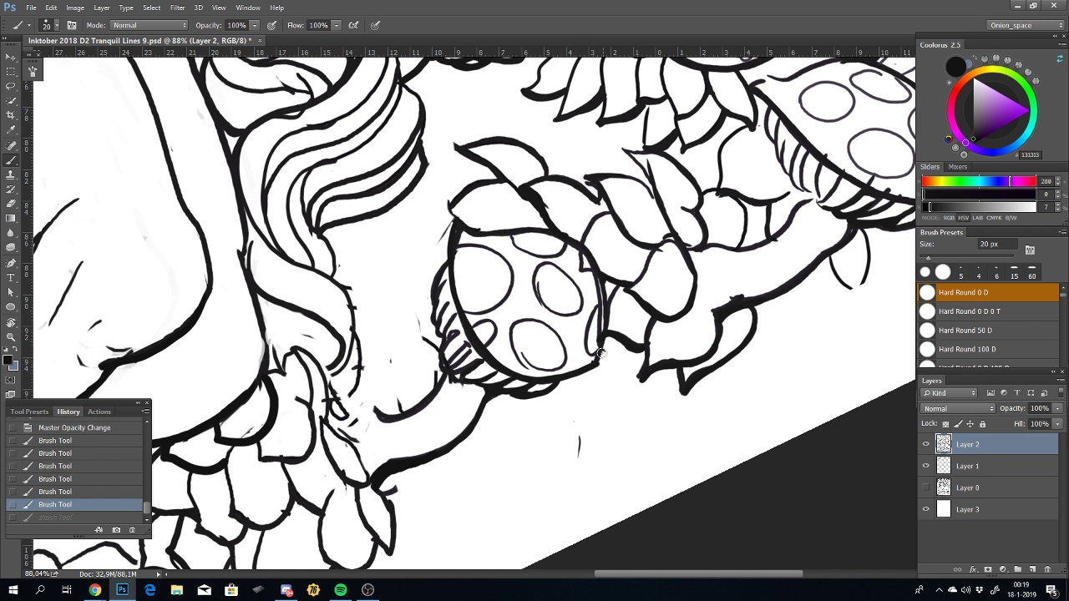
drag(538, 152, 623, 376)
mouse_move(508, 80)
mouse_down()
mouse_move(645, 441)
mouse_move(562, 62)
mouse_up()
mouse_move(702, 464)
mouse_down()
mouse_move(735, 192)
mouse_move(653, 51)
mouse_up()
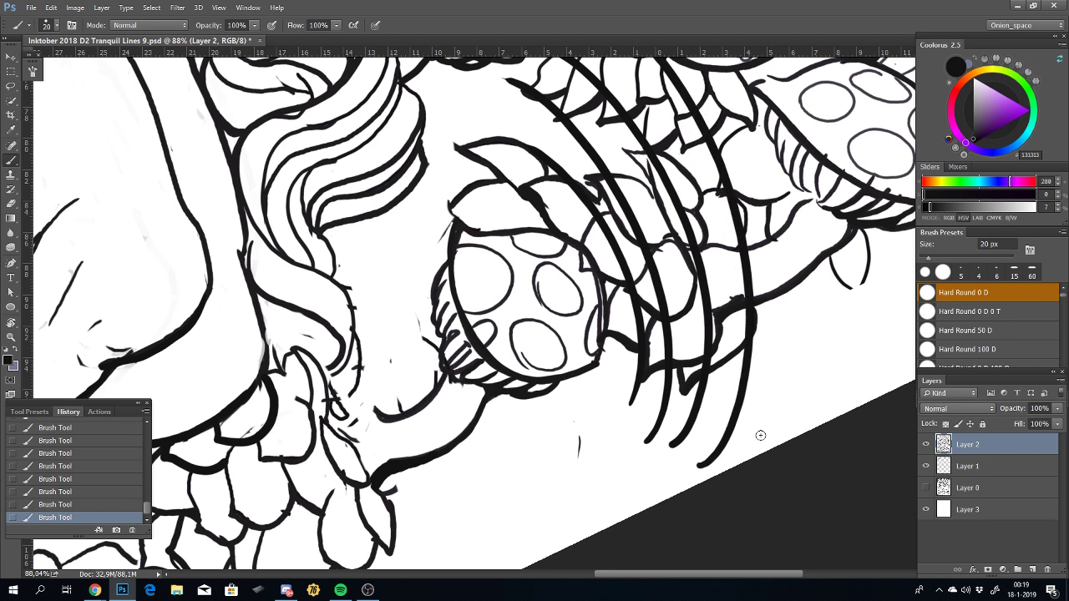
drag(800, 338, 725, 58)
Step: Undo the curved test lines and paint a thick stroke along the cap's right edge
key(ctrl+alt+z)
key(ctrl+alt+z)
key(ctrl+alt+z)
key(ctrl+alt+z)
key(ctrl+alt+z)
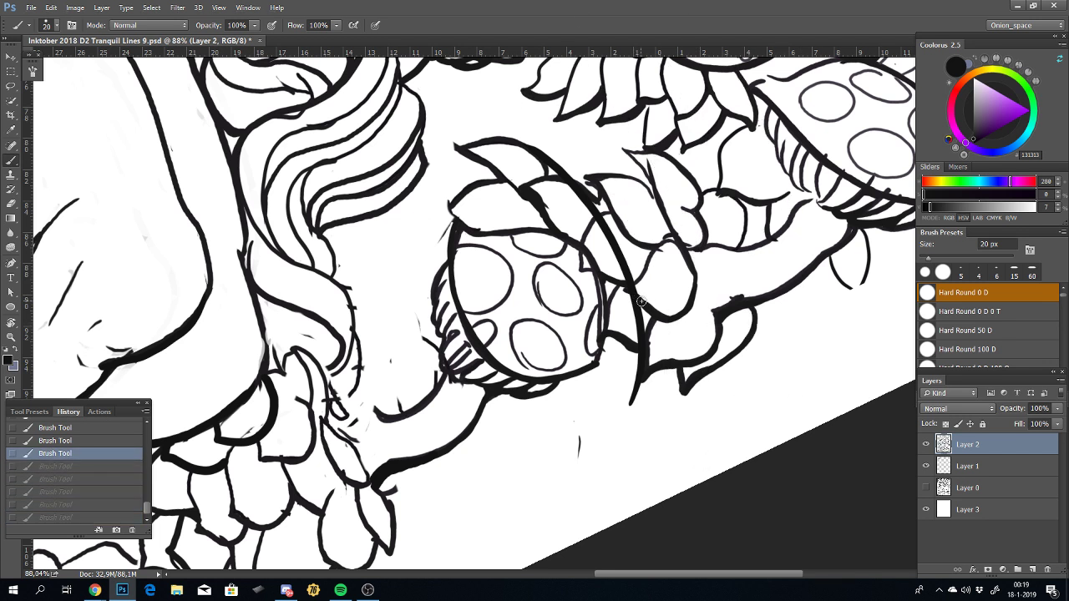
key(ctrl+alt+z)
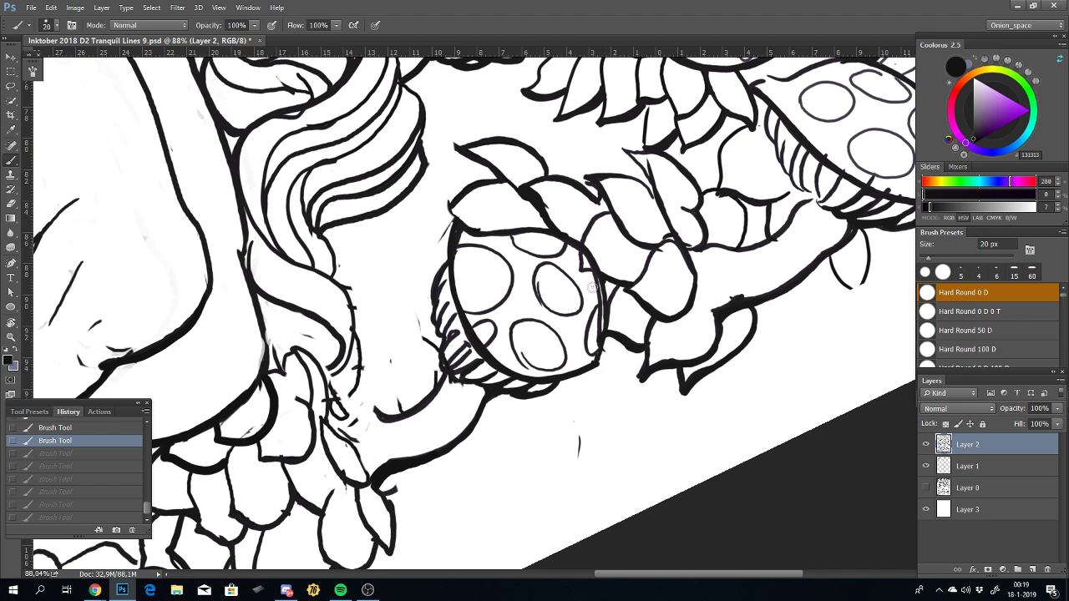
drag(603, 365, 598, 321)
key(ctrl+shift+z)
key(ctrl+shift+z)
key(ctrl+shift+z)
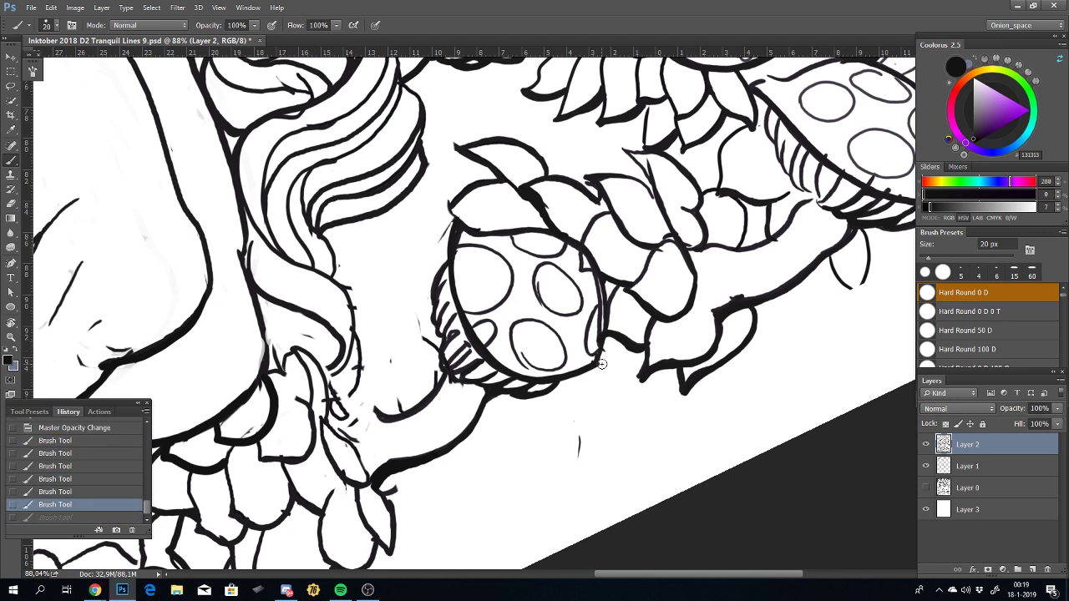
Step: Open Line Practice 17-01-2019.psd from the recent files list and zoom into it
click(27, 6)
mouse_move(52, 74)
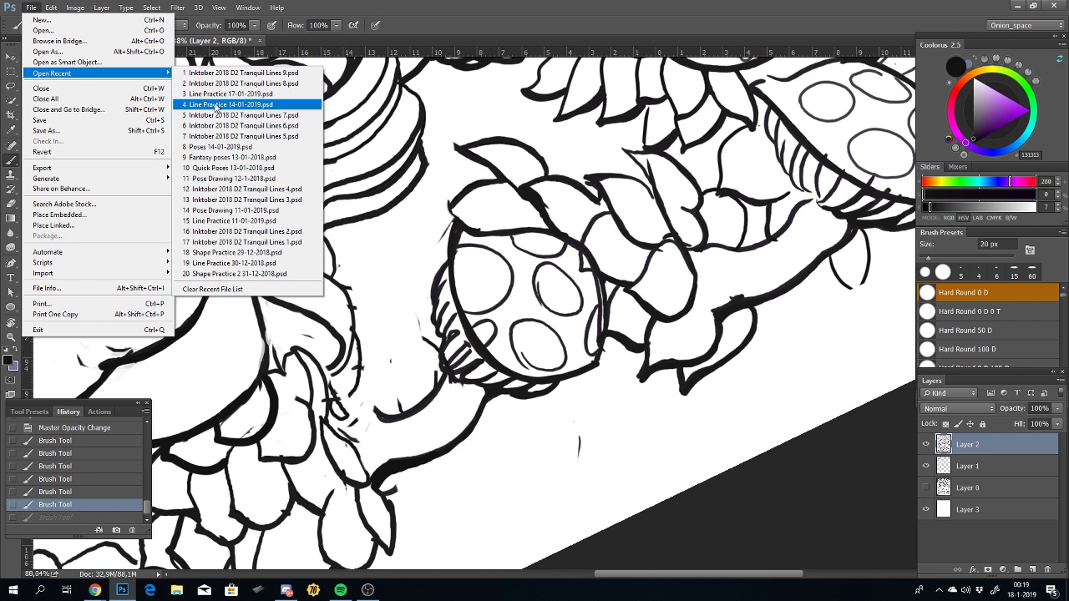
click(231, 96)
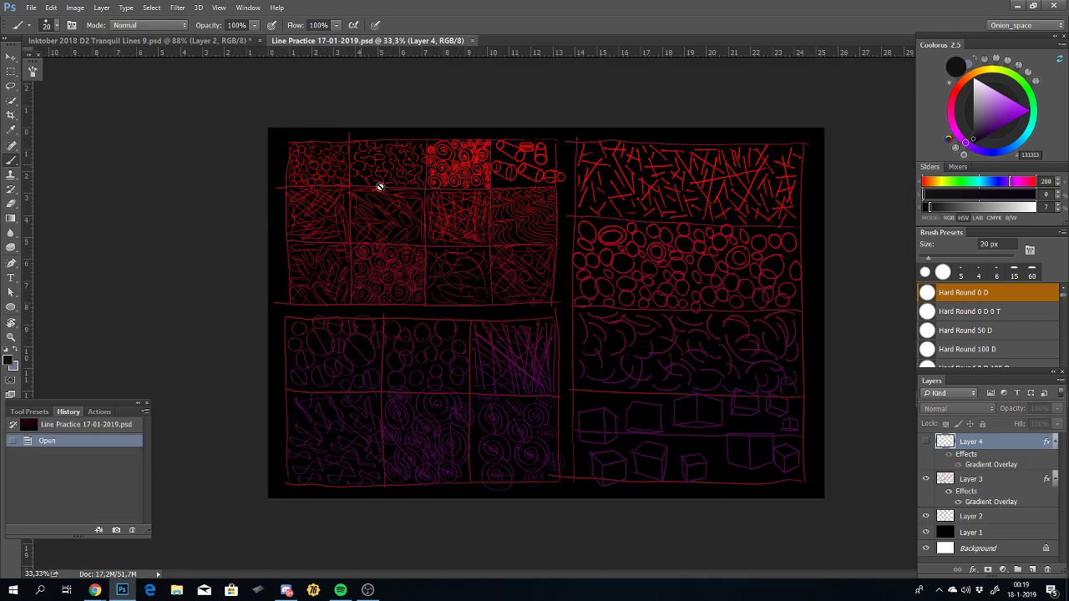
scroll(442, 239, up, 1)
scroll(393, 208, up, 3)
scroll(490, 267, up, 3)
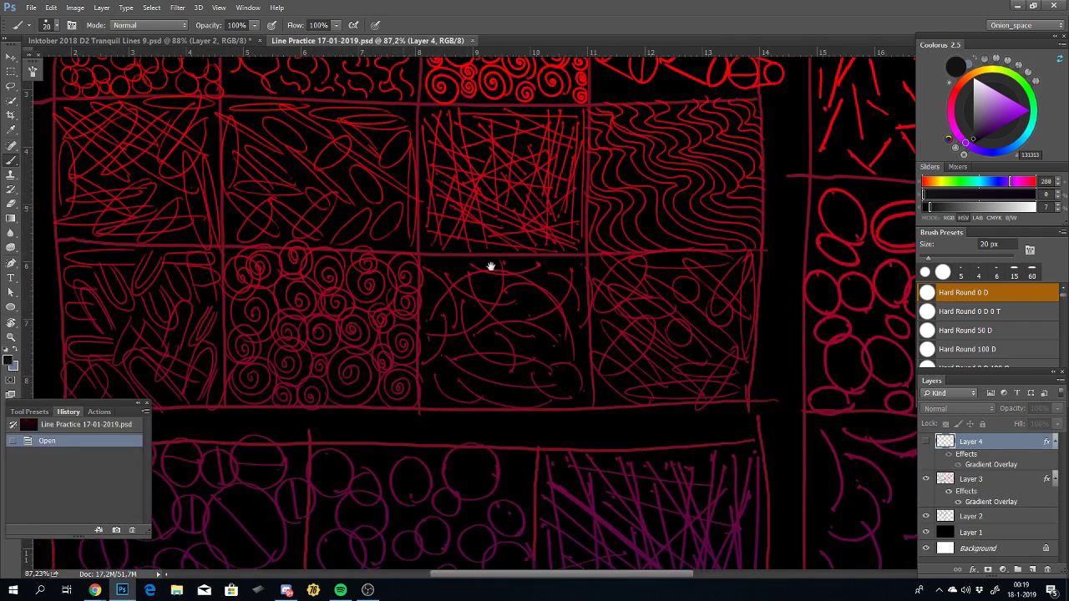
scroll(518, 306, left, 3)
Step: Dismiss the hidden-layer warning, select Layer 3, and draw diagonal test strokes across the grid
click(594, 279)
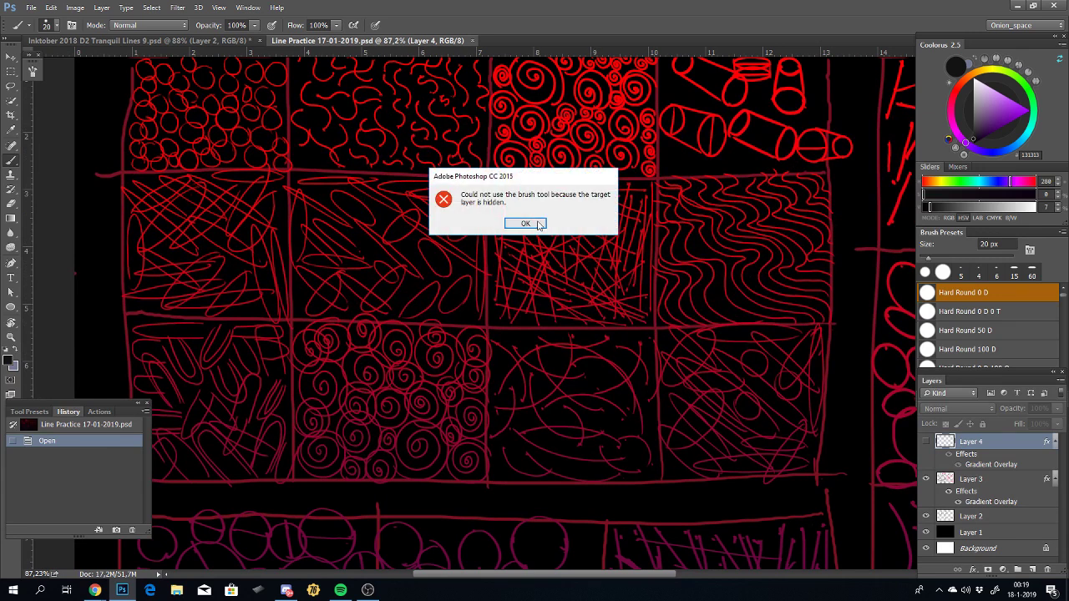
click(537, 221)
click(937, 475)
drag(741, 336, 399, 159)
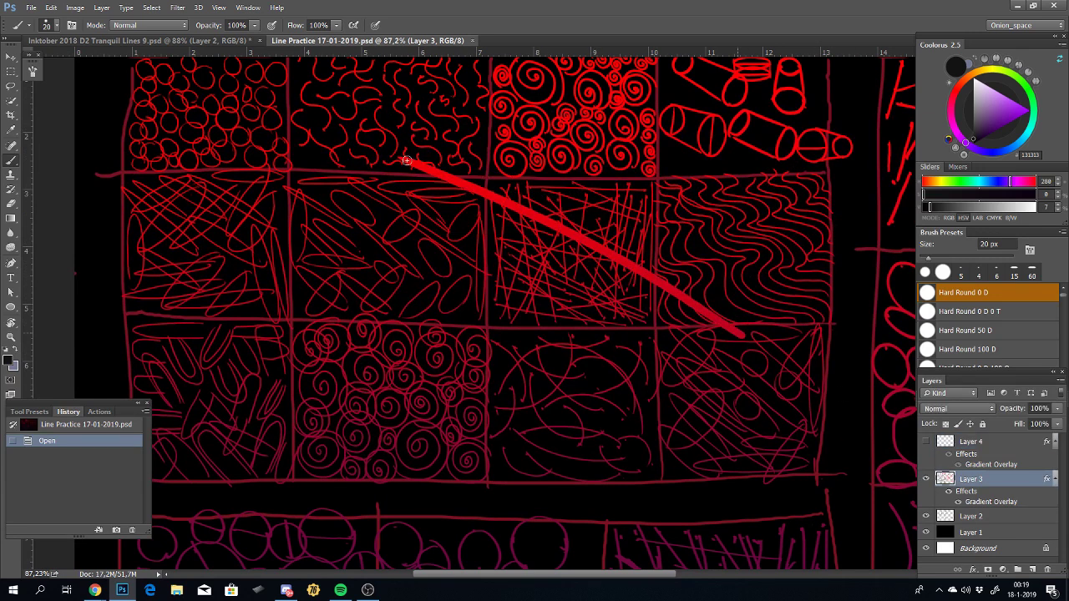
drag(707, 343, 362, 178)
drag(648, 357, 288, 202)
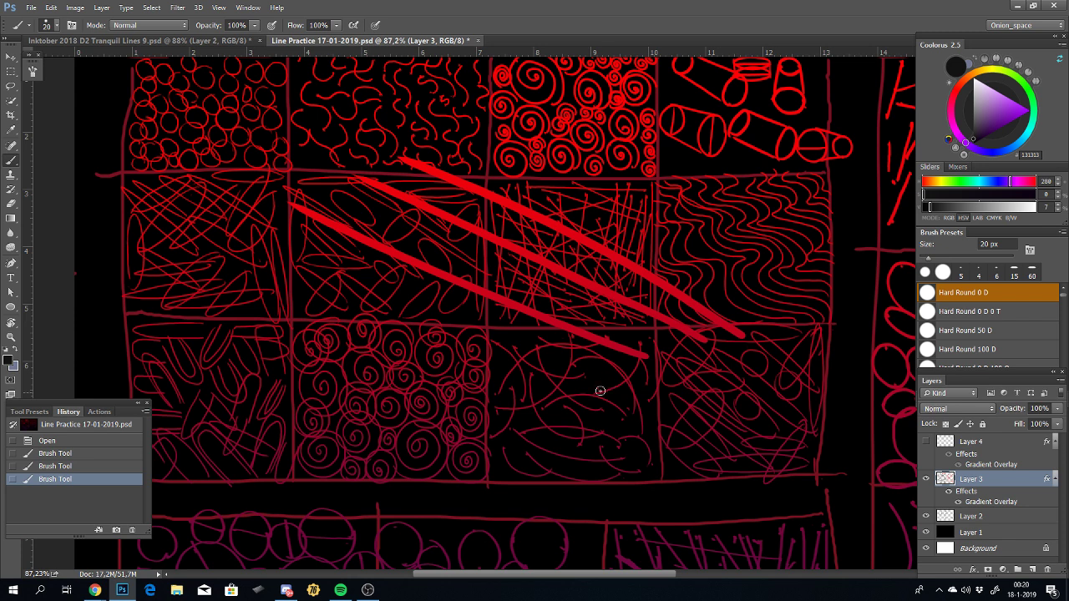
drag(599, 391, 249, 264)
Step: Add more diagonal test strokes and a red squiggle, then undo them
drag(607, 454, 269, 330)
drag(782, 236, 386, 81)
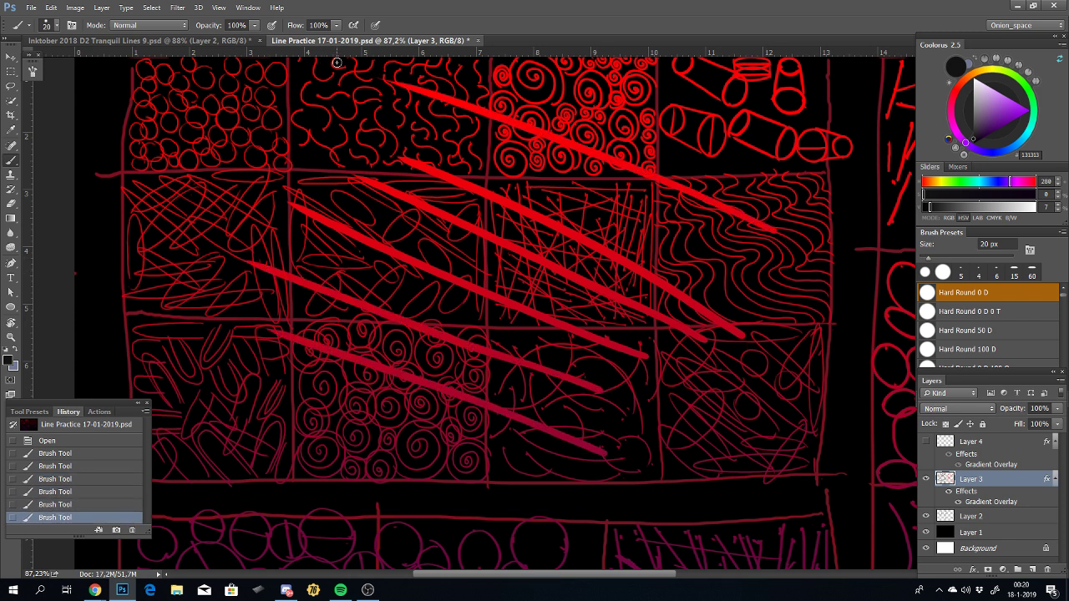
drag(839, 147, 556, 60)
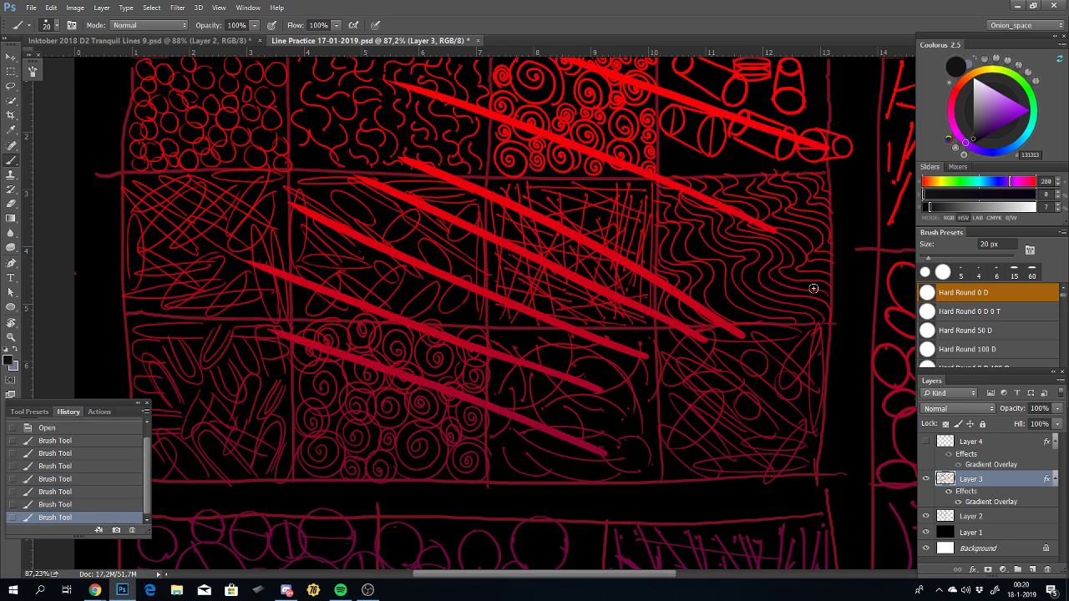
drag(814, 288, 445, 120)
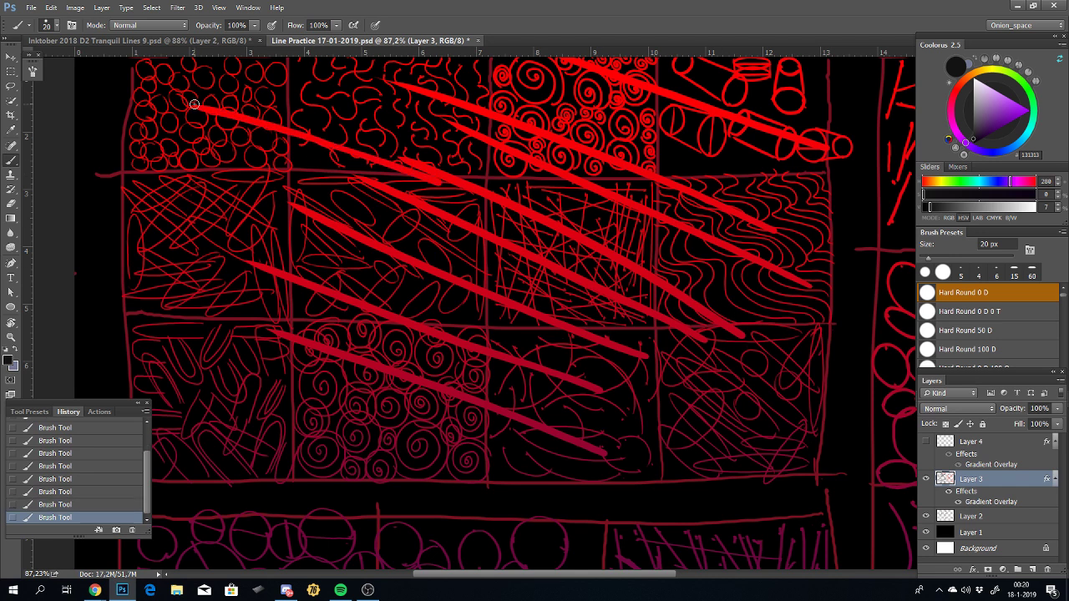
key(ctrl+alt+z)
key(ctrl+alt+z)
key(ctrl+alt+z)
key(ctrl+alt+z)
key(ctrl+alt+z)
key(ctrl+alt+z)
key(ctrl+alt+z)
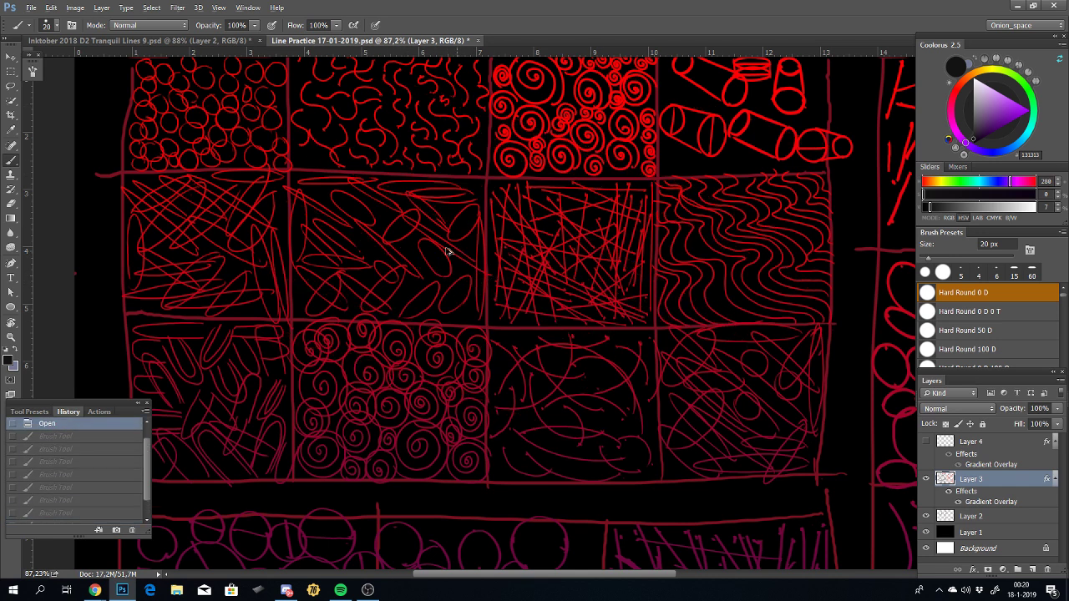
mouse_move(453, 251)
mouse_down()
mouse_move(401, 268)
mouse_move(374, 259)
mouse_up()
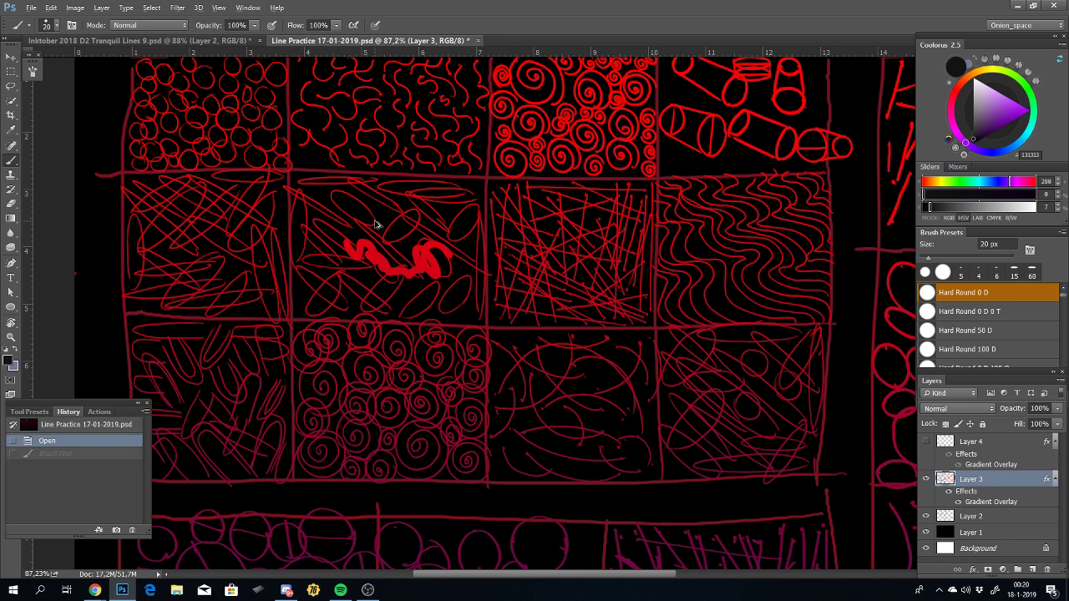
key(ctrl+z)
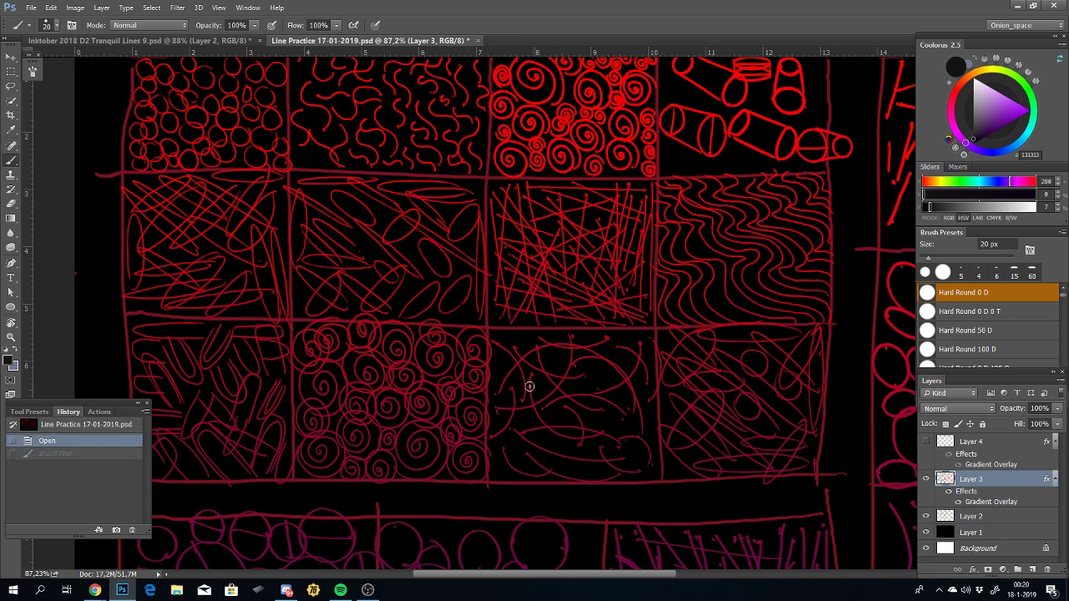
Step: Close the Line Practice document without saving its changes
click(214, 42)
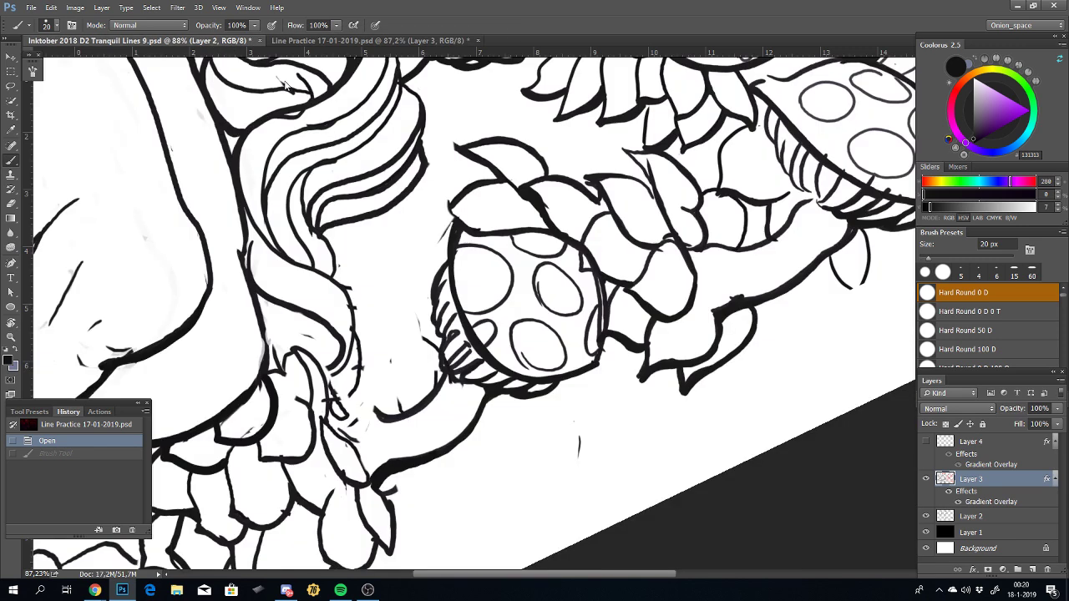
click(478, 41)
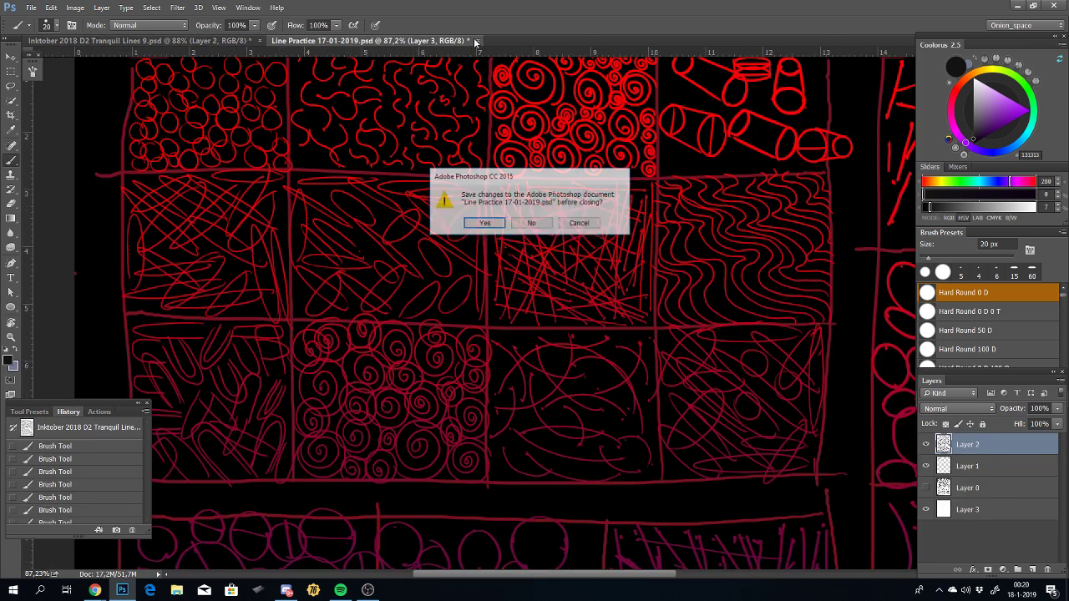
click(542, 224)
drag(682, 255, 471, 231)
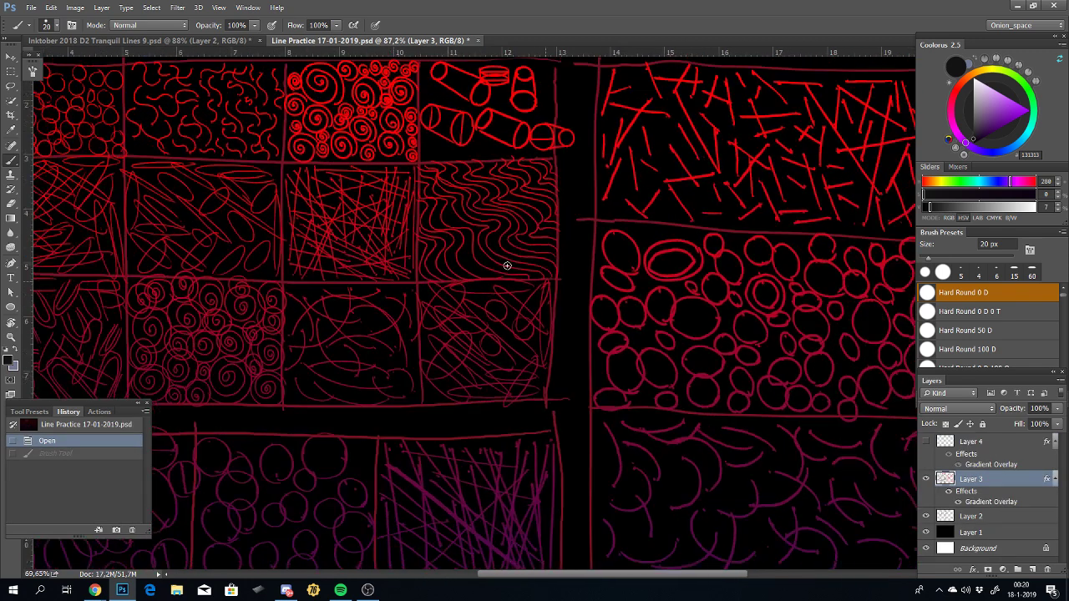
scroll(516, 271, down, 2)
scroll(493, 150, down, 3)
scroll(522, 184, up, 1)
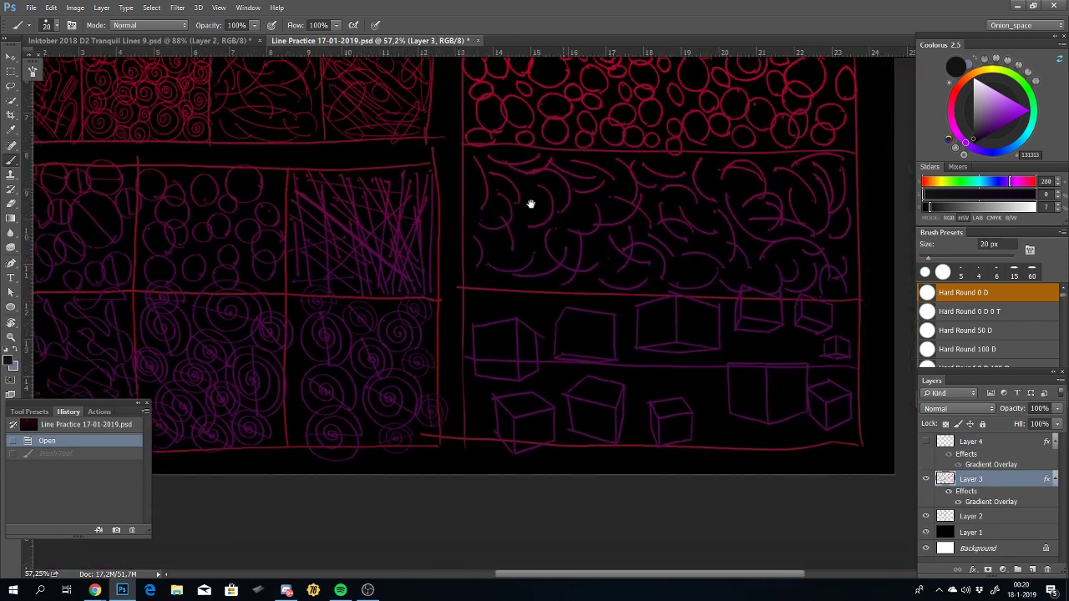
mouse_move(531, 204)
mouse_down()
mouse_move(654, 203)
mouse_move(661, 179)
mouse_move(632, 251)
mouse_up()
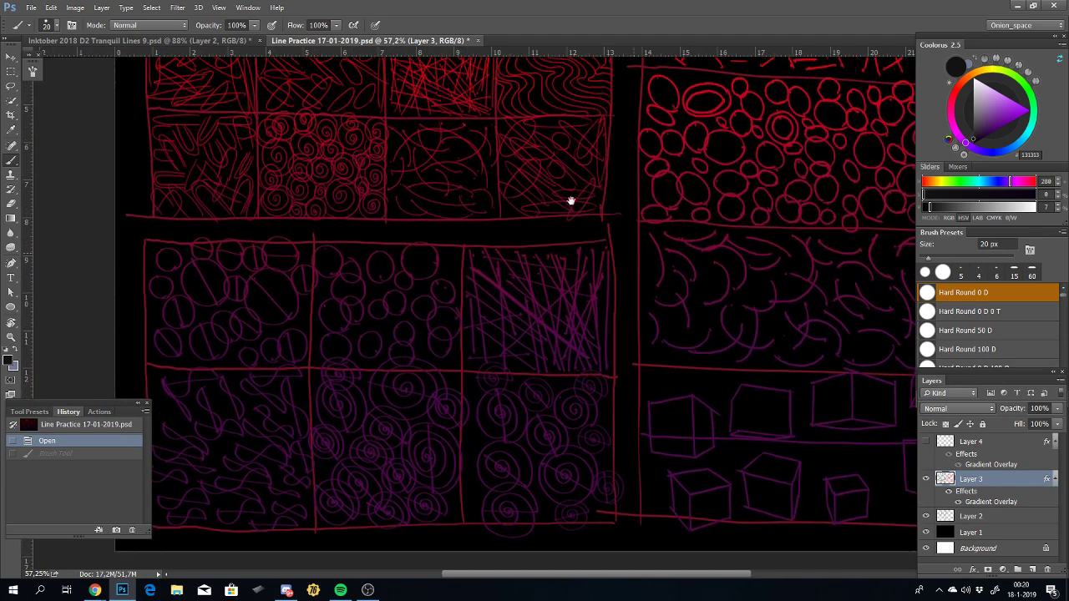
click(478, 40)
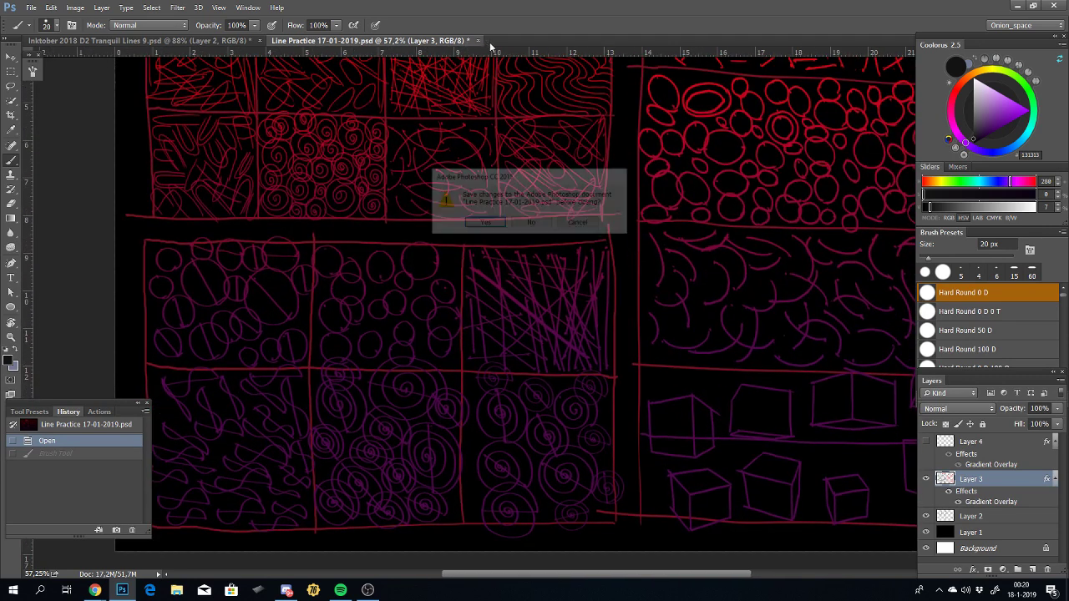
click(533, 228)
Step: Rotate the canvas view back upright to 0° and zoom out
scroll(523, 355, down, 2)
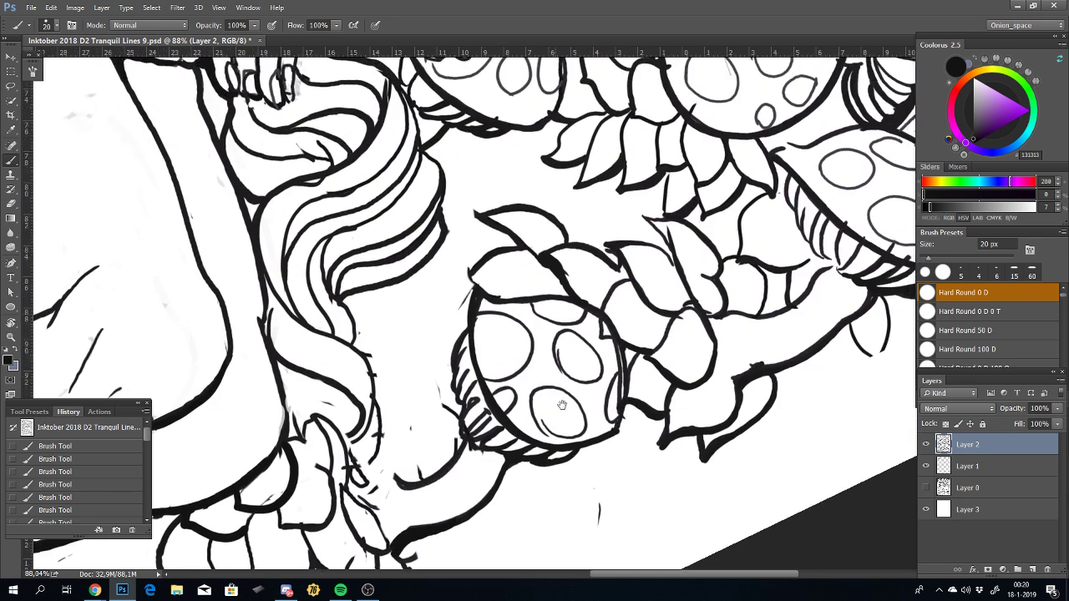
scroll(524, 355, down, 1)
scroll(523, 355, down, 2)
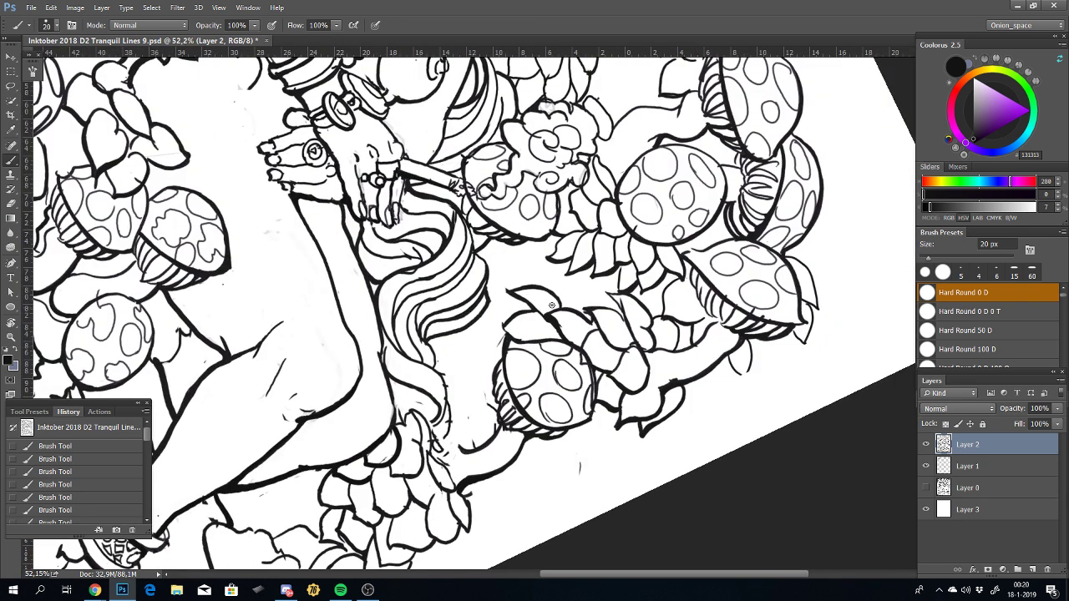
key(r)
drag(551, 288, 526, 234)
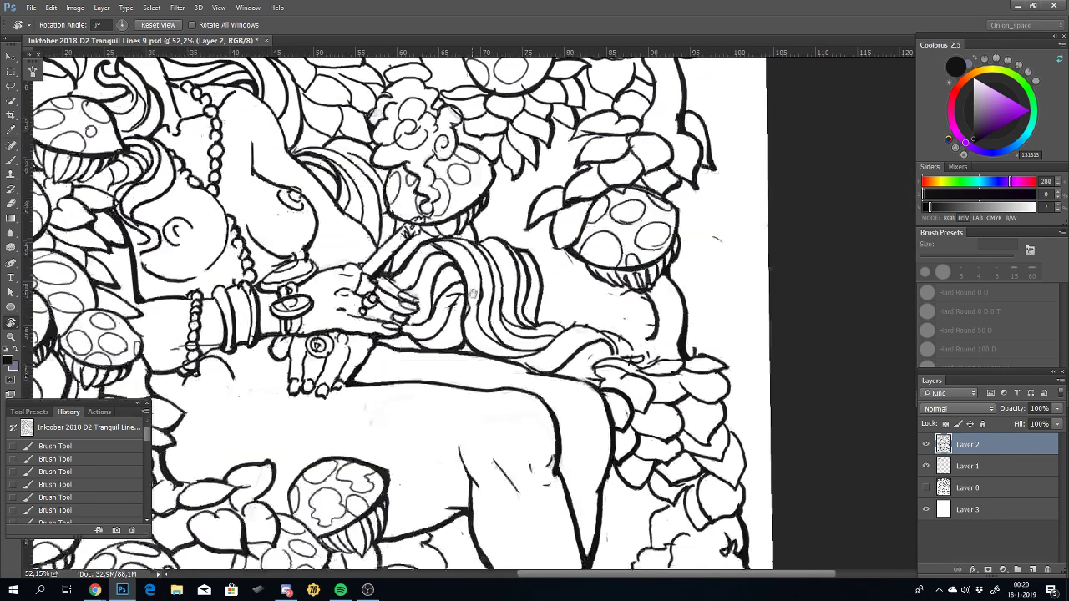
drag(435, 387, 455, 273)
scroll(453, 274, up, 3)
scroll(472, 345, down, 3)
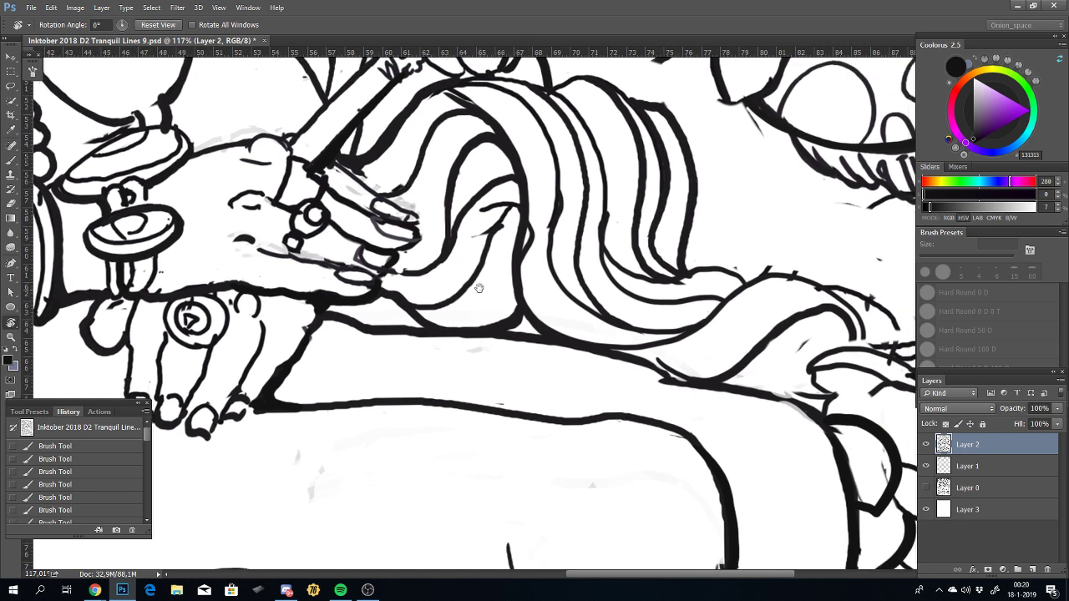
scroll(460, 343, down, 1)
scroll(447, 342, down, 2)
scroll(438, 341, down, 2)
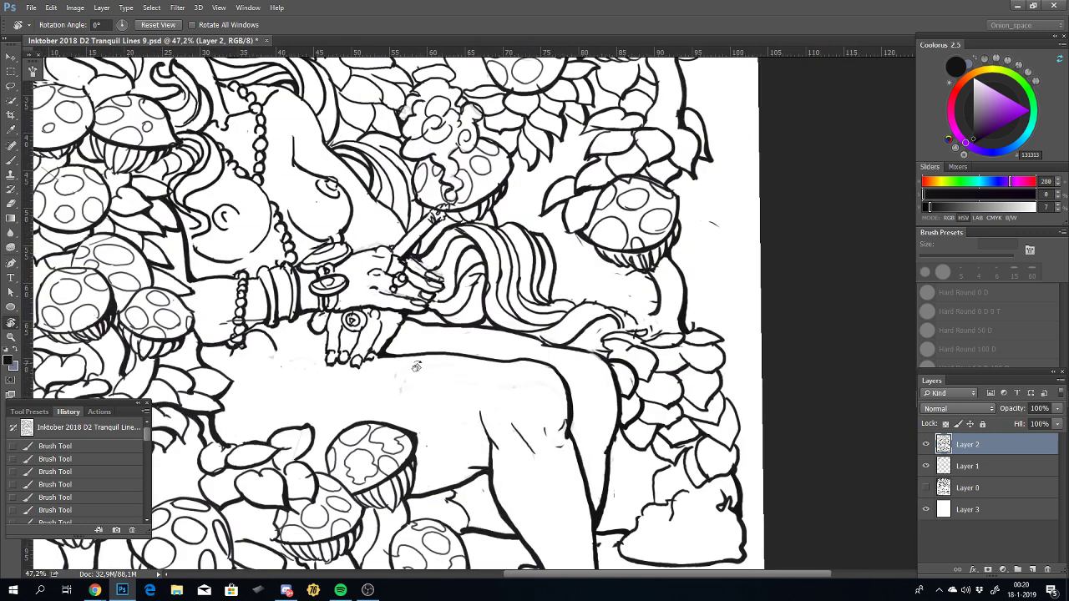
Step: With the Brush, redraw and darken the ink lines beside the woman's lower hand
key(b)
scroll(447, 343, up, 1)
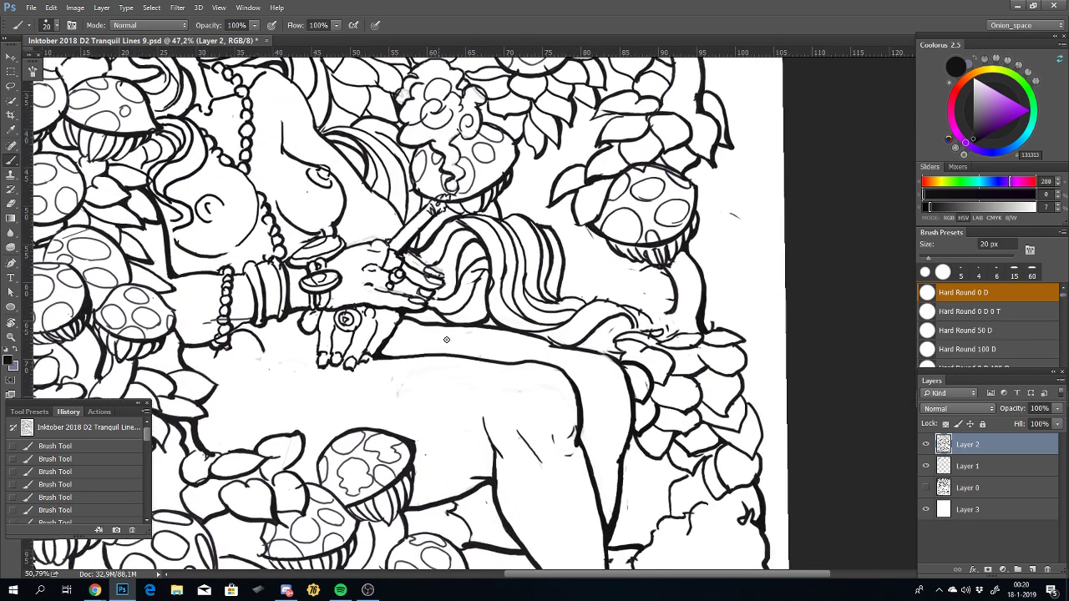
scroll(443, 334, up, 1)
drag(433, 324, 418, 311)
key(ctrl+z)
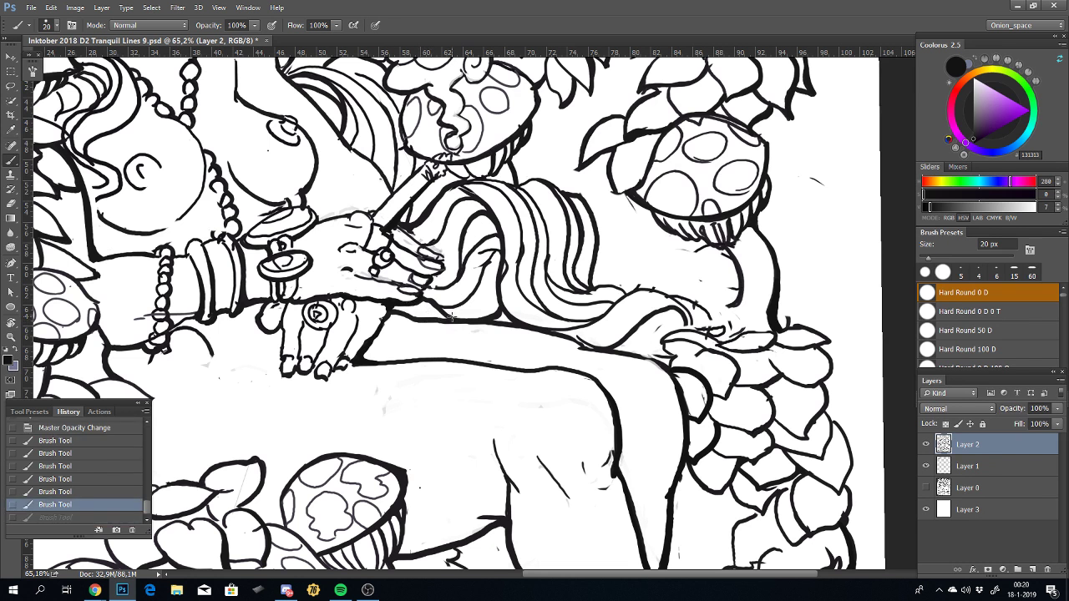
mouse_move(443, 317)
mouse_down()
mouse_move(399, 296)
mouse_move(436, 326)
mouse_up()
key(ctrl+z)
key(ctrl+z)
key(ctrl+z)
key(ctrl+z)
mouse_move(504, 313)
mouse_down()
mouse_move(483, 321)
mouse_move(510, 311)
mouse_up()
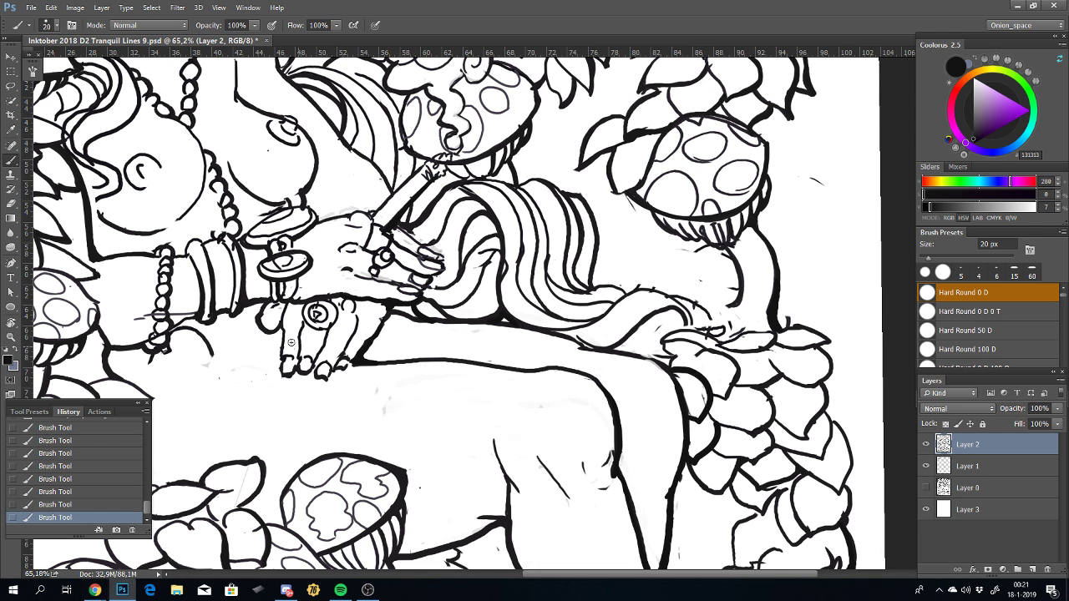
click(95, 590)
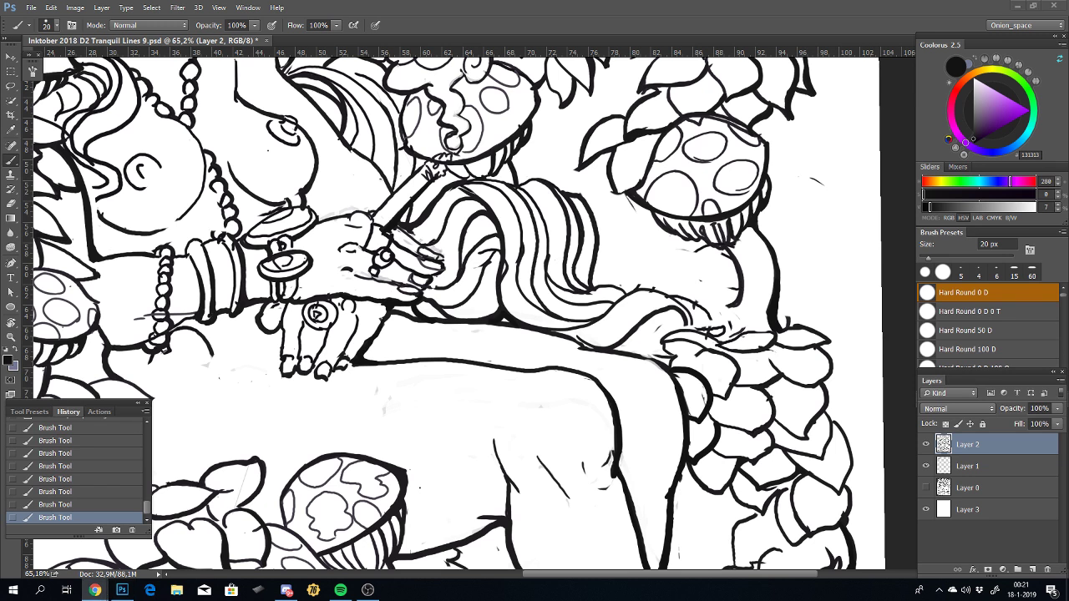
Step: In a new browser tab, search Google Images for 'alphonso dunn'
click(585, 86)
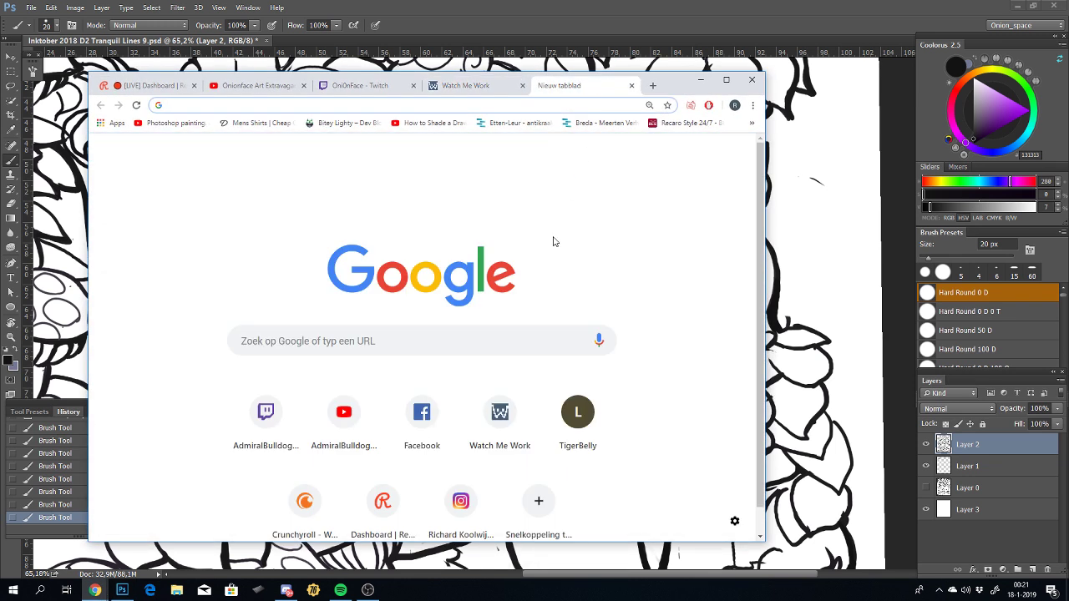
click(332, 354)
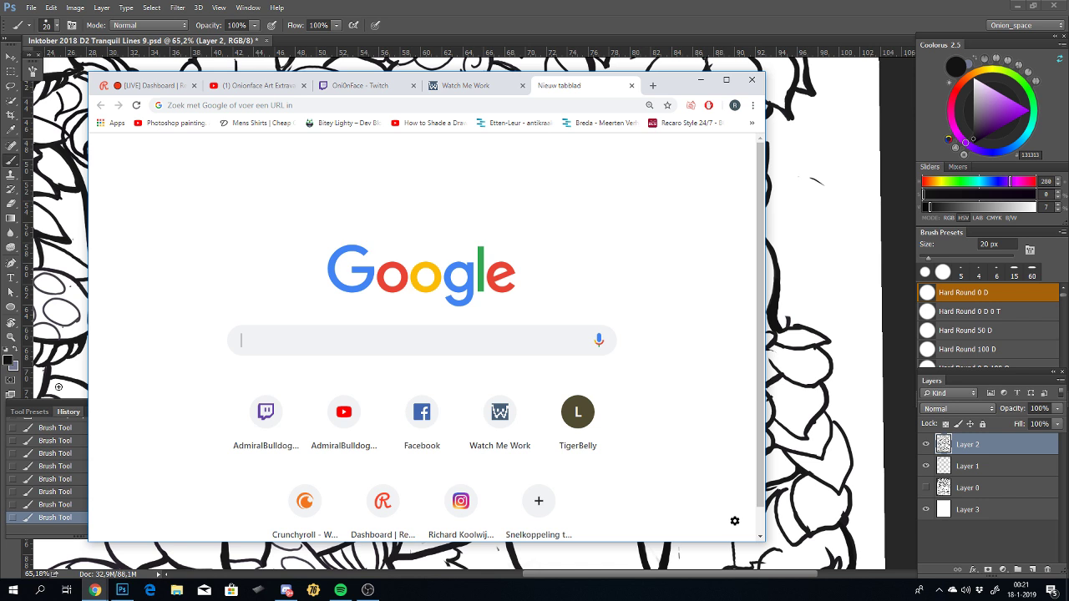
text(alphon)
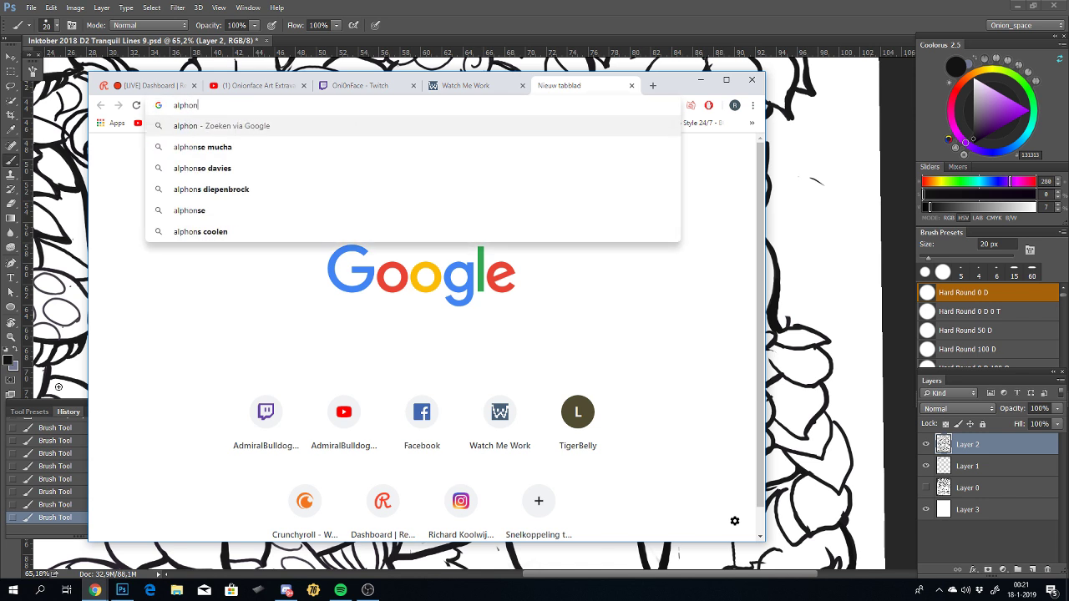
text(so dunn)
key(Return)
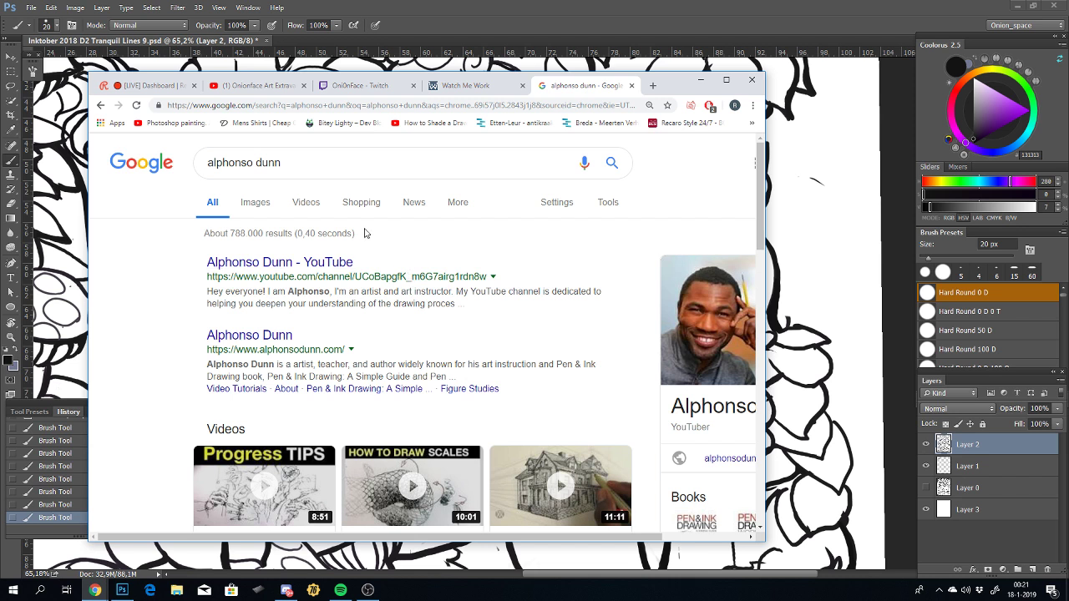
click(255, 204)
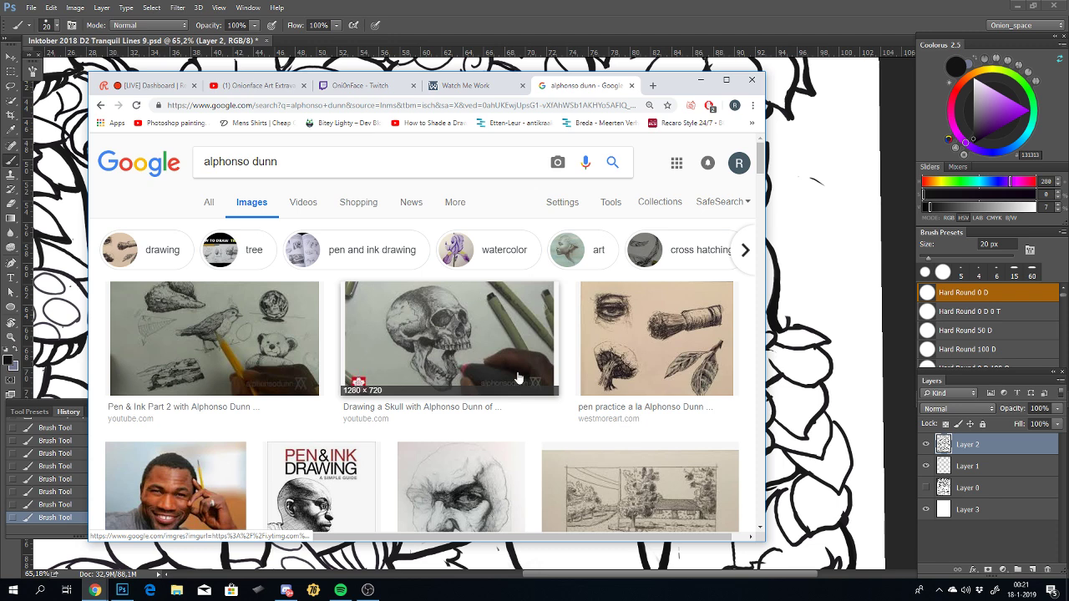
Step: Scroll the image results and preview the Pen & Ink Workshop textures sheet
scroll(533, 400, down, 3)
scroll(533, 400, down, 1)
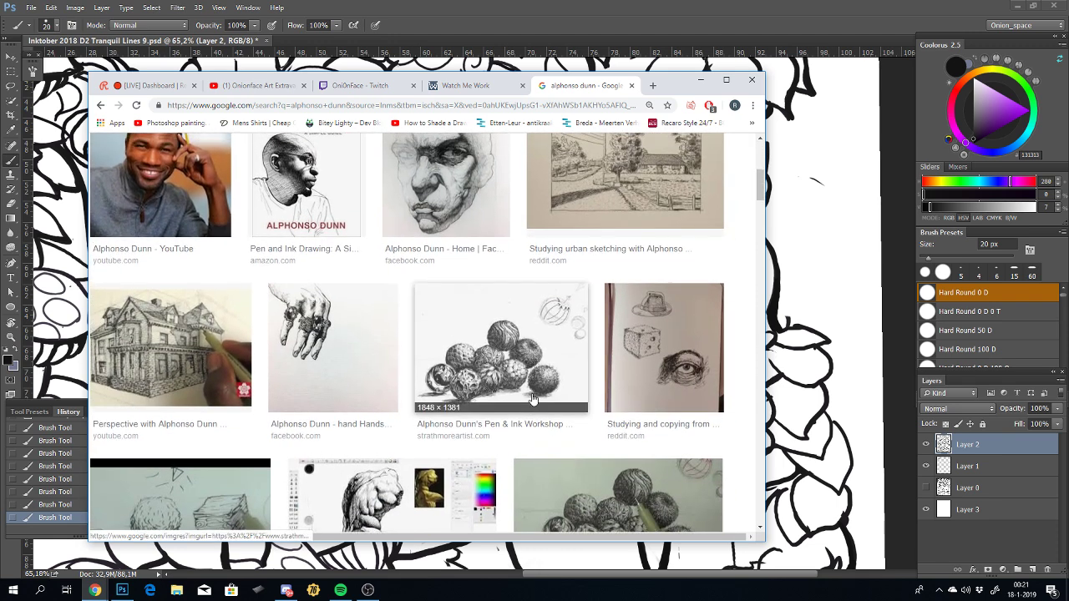
scroll(533, 400, down, 1)
scroll(533, 401, up, 3)
scroll(509, 359, down, 2)
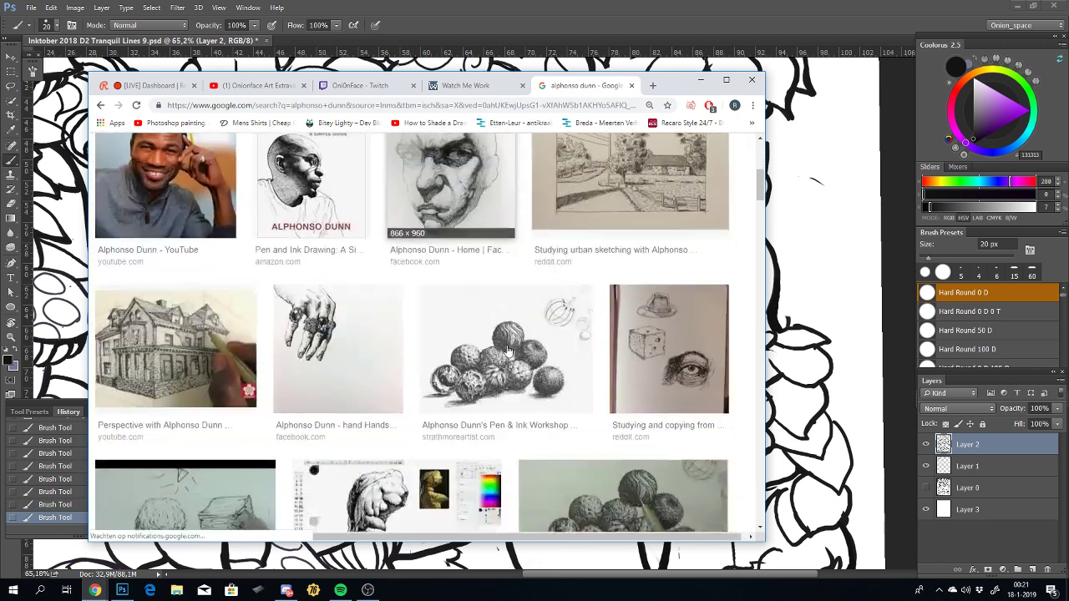
scroll(506, 351, down, 1)
scroll(506, 351, down, 1)
scroll(506, 351, down, 2)
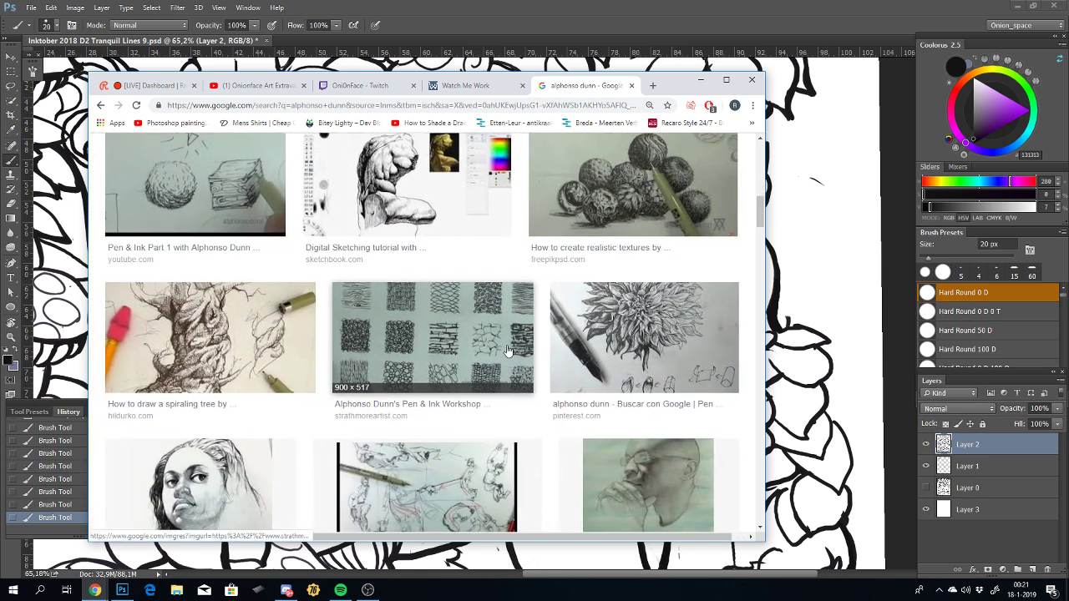
scroll(508, 351, down, 1)
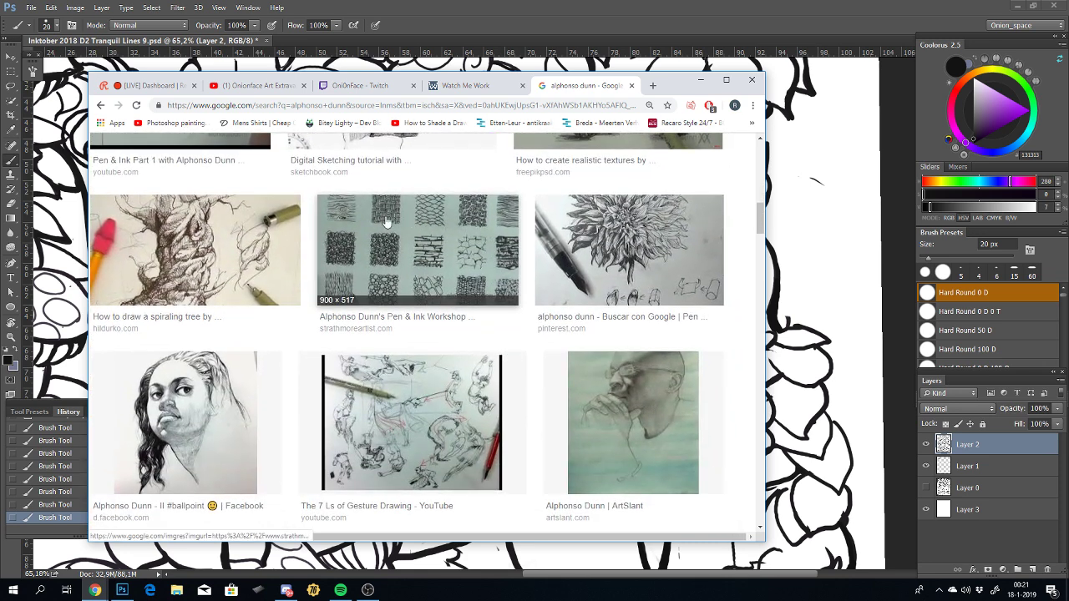
click(418, 241)
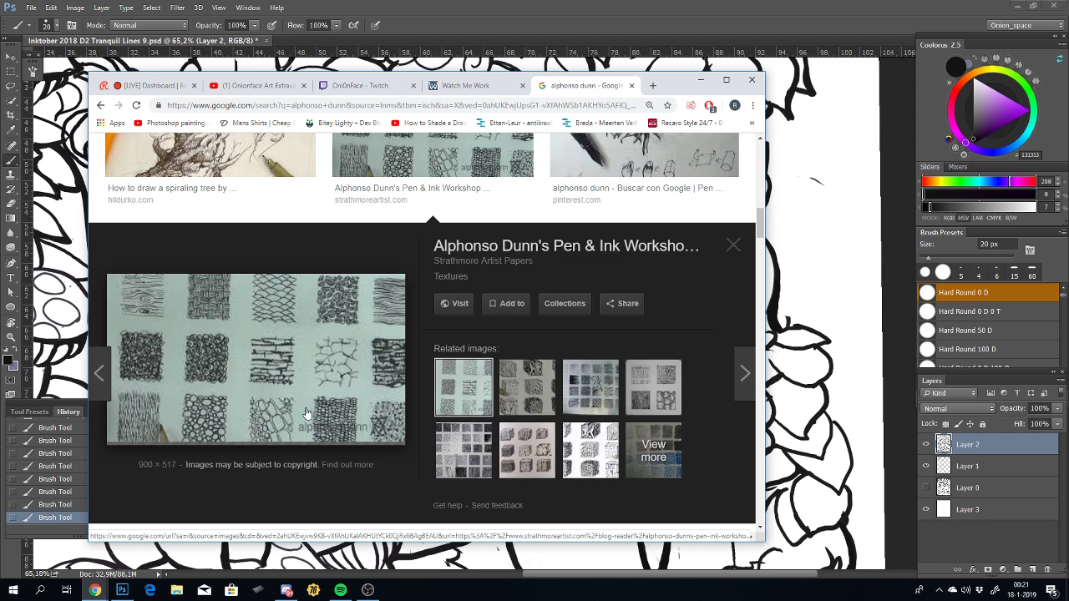
Step: Scroll through the enlarged ink texture sheet preview
scroll(307, 413, down, 3)
scroll(306, 413, down, 4)
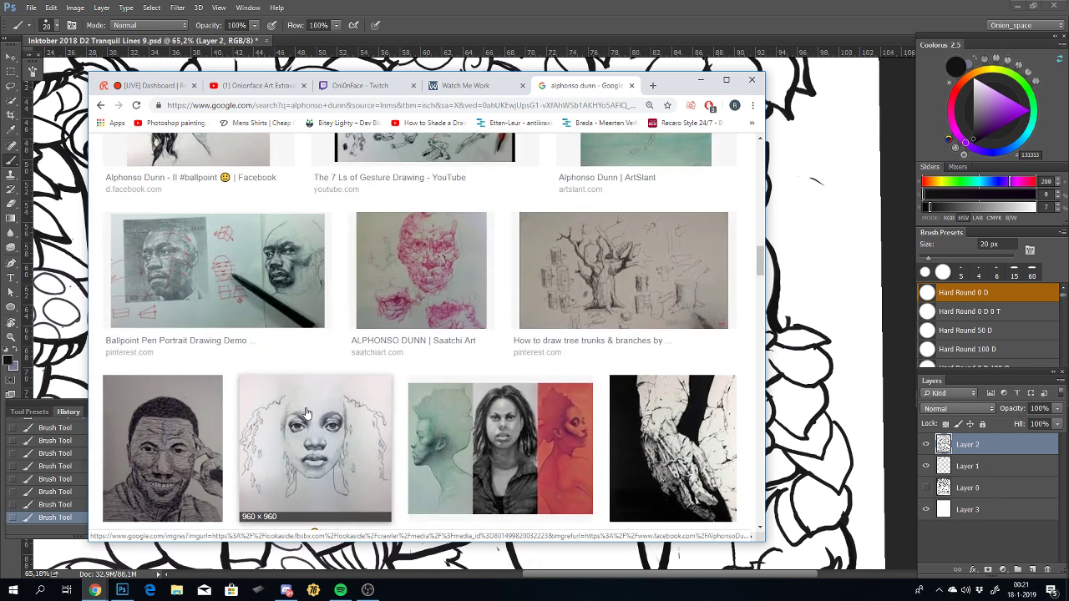
scroll(306, 412, up, 6)
scroll(306, 413, up, 3)
scroll(307, 413, up, 5)
scroll(307, 413, up, 1)
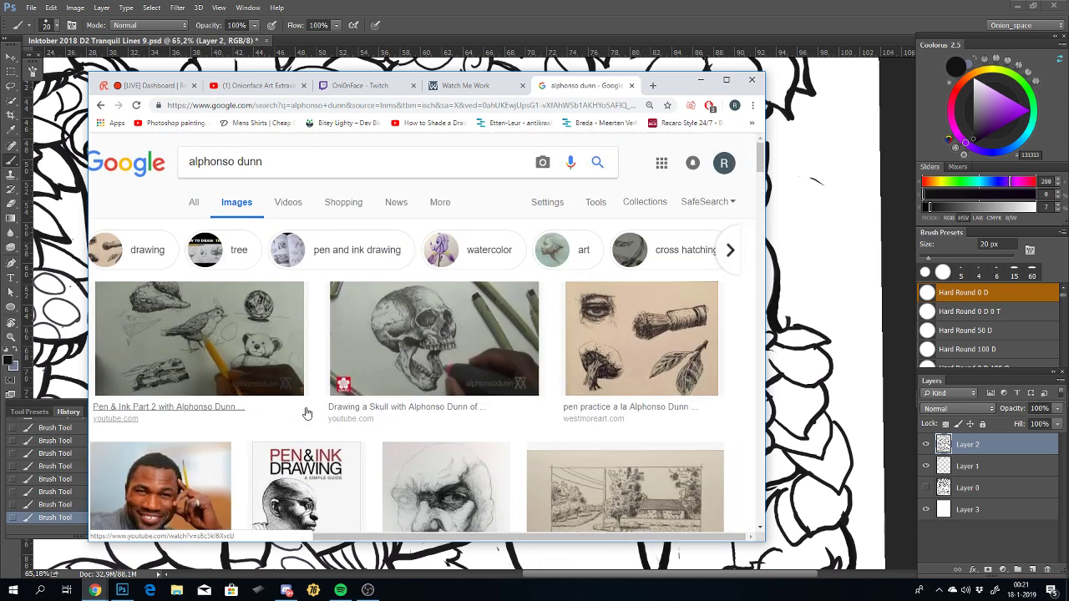
Step: Minimize the browser to bring the Tranquil Lines 9 drawing back into view
click(701, 80)
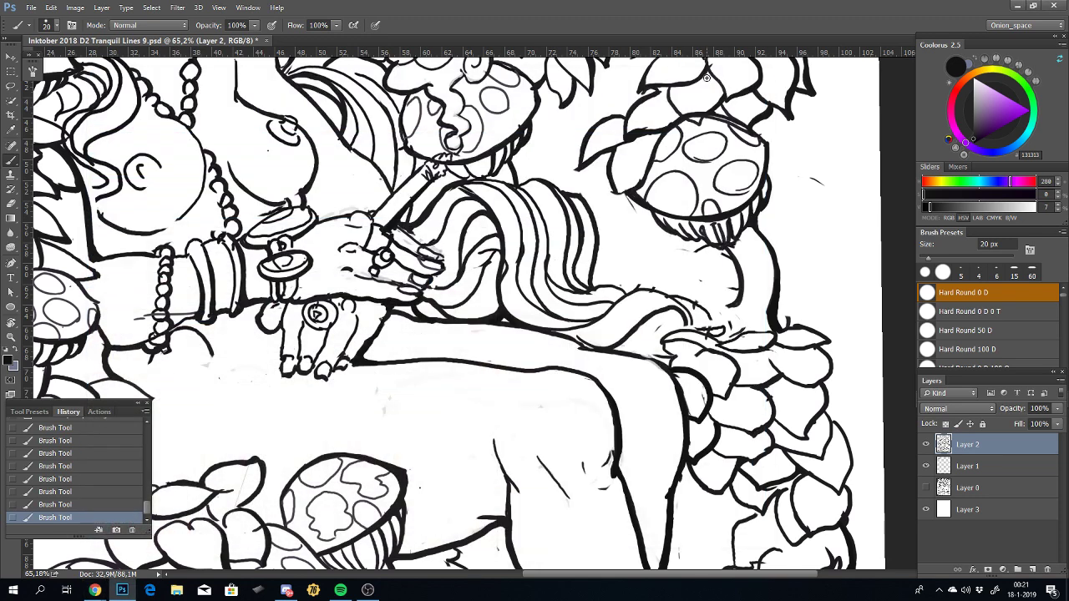
click(95, 590)
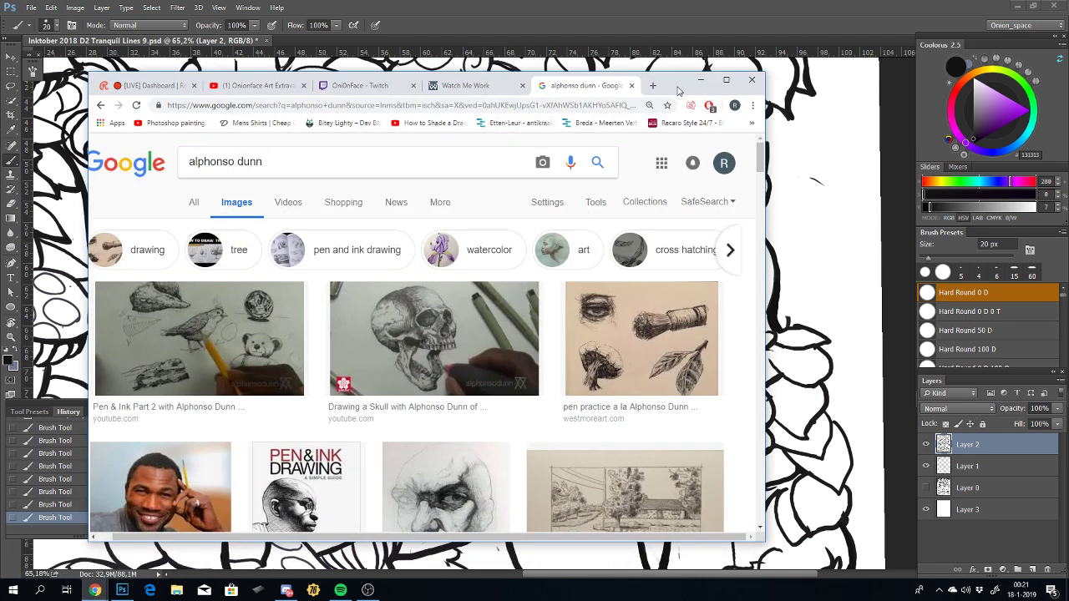
drag(678, 91, 671, 109)
click(693, 98)
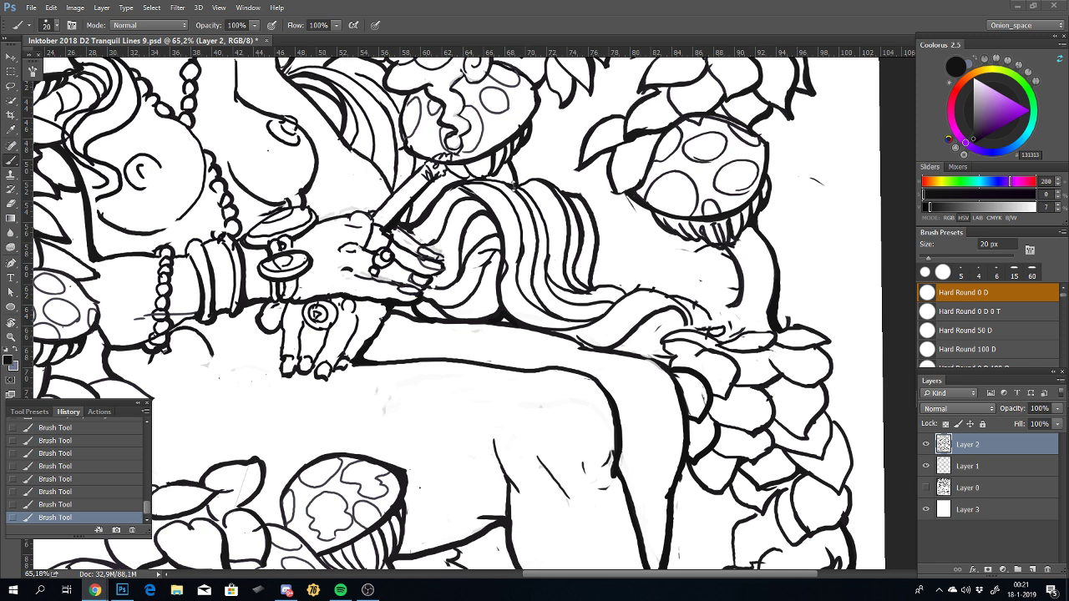
Step: Ink the curved end of the hair lock, redrawing it until the line is clean
scroll(539, 326, right, 3)
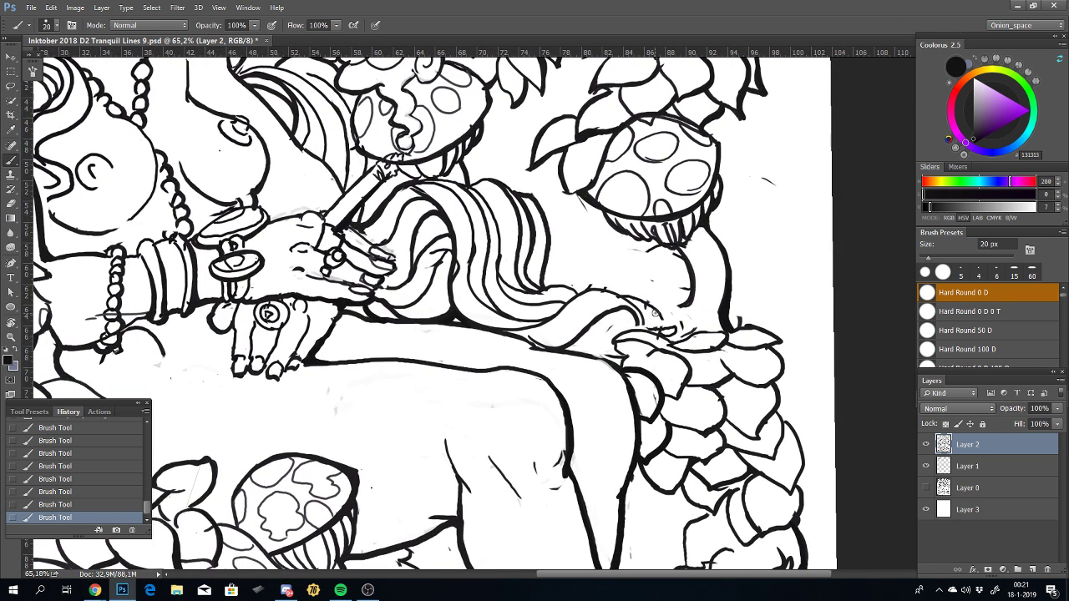
scroll(647, 302, up, 1)
scroll(643, 296, up, 1)
scroll(636, 284, up, 1)
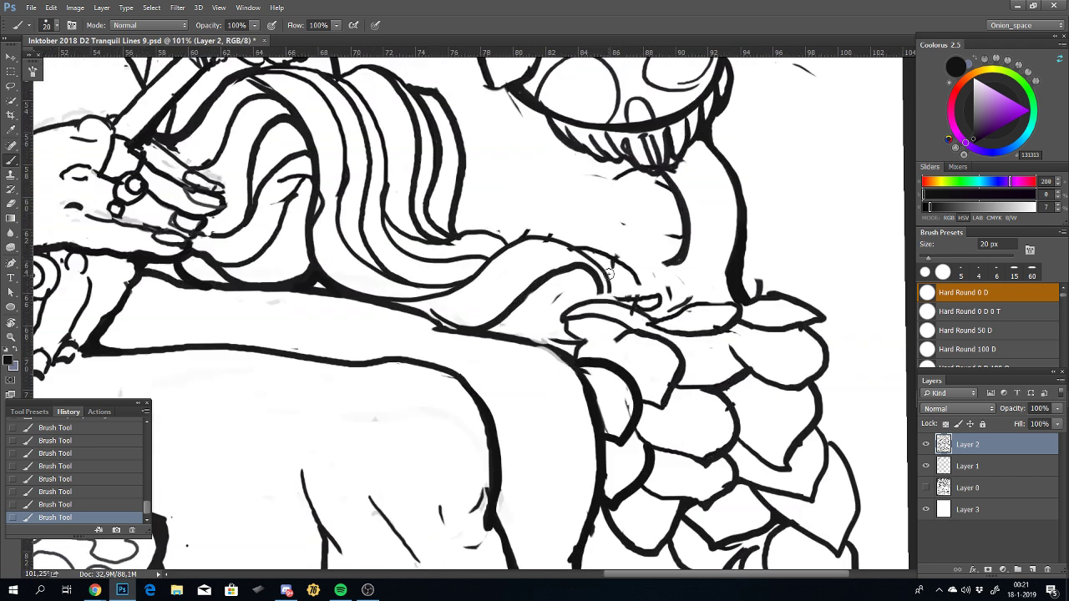
drag(589, 272, 519, 350)
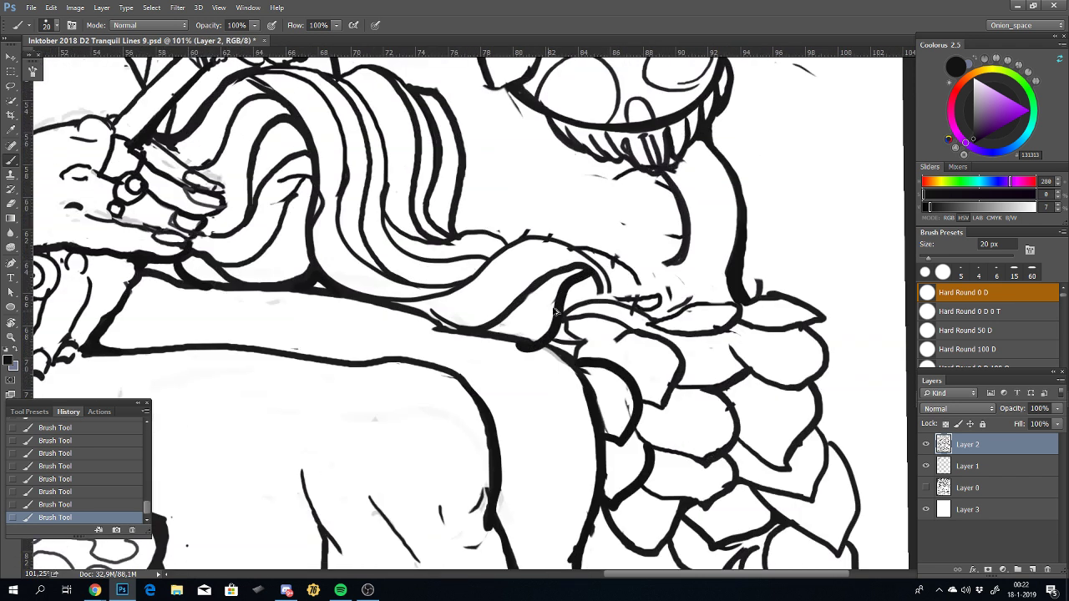
key(ctrl+z)
drag(589, 274, 505, 334)
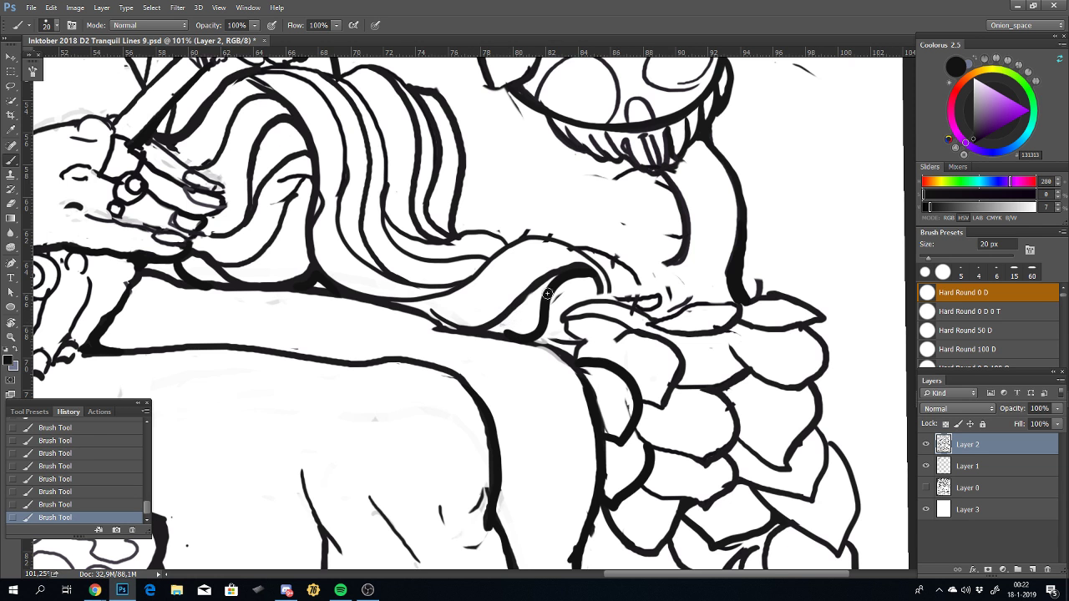
key(ctrl+z)
drag(593, 272, 518, 340)
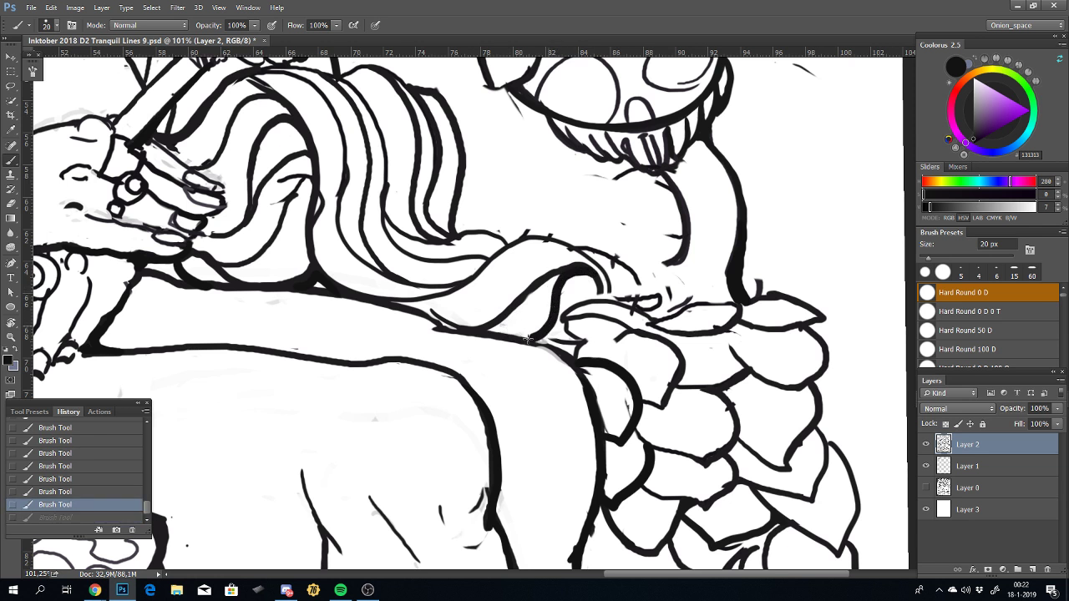
key(ctrl+z)
drag(594, 274, 501, 336)
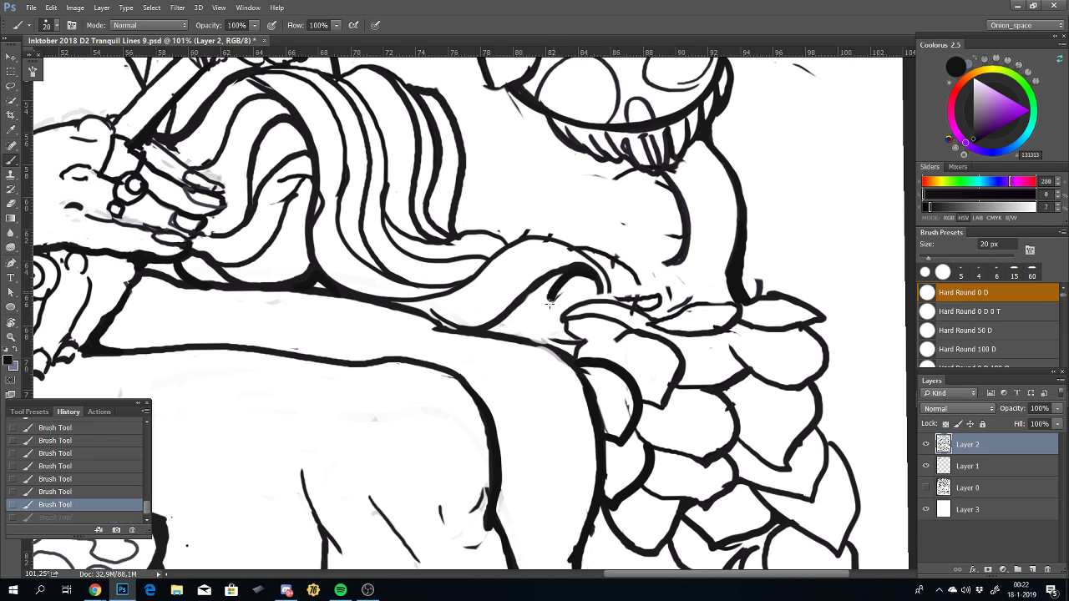
key(ctrl+z)
drag(600, 275, 554, 334)
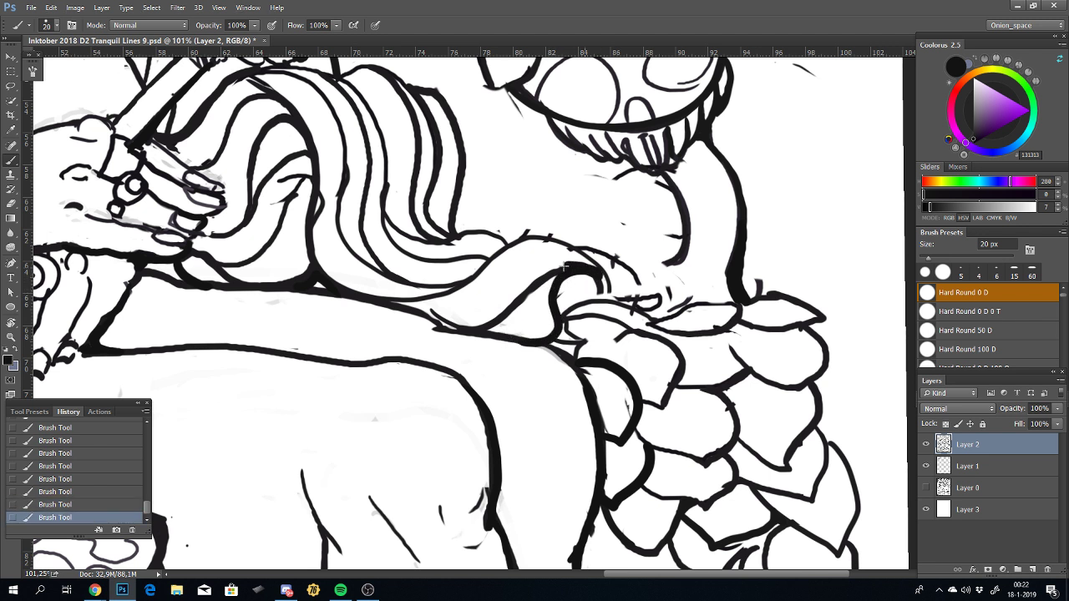
Step: Try adding a curl inside the hair tip, then undo the curl attempts
drag(528, 296, 500, 321)
key(ctrl+z)
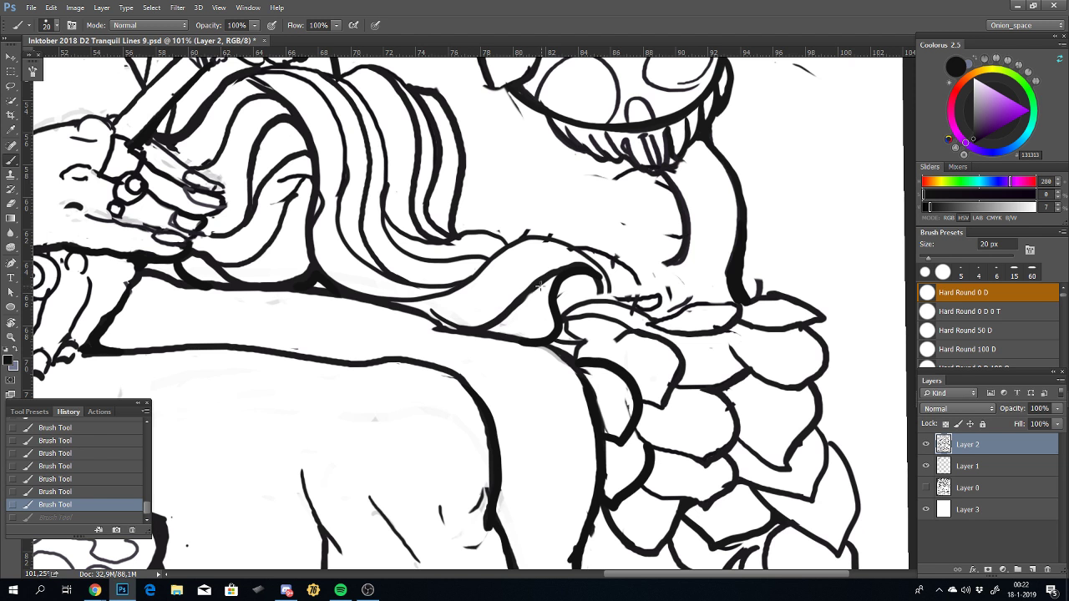
mouse_move(539, 287)
mouse_down()
mouse_move(516, 303)
mouse_move(533, 288)
mouse_up()
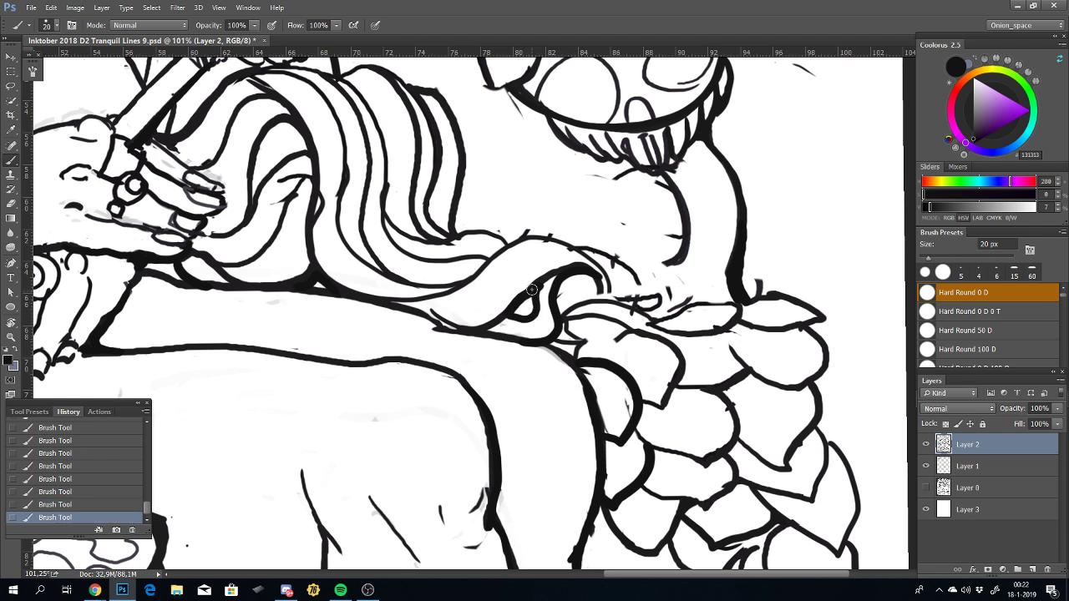
key(ctrl+z)
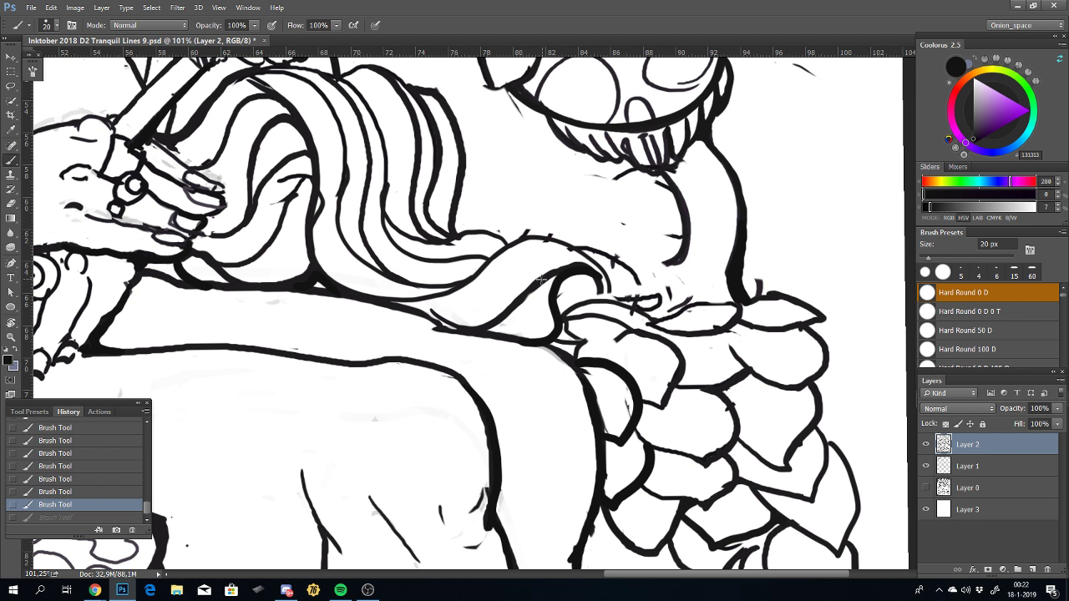
mouse_move(535, 284)
mouse_down()
mouse_move(505, 317)
mouse_move(576, 265)
mouse_move(598, 287)
mouse_up()
key(ctrl+z)
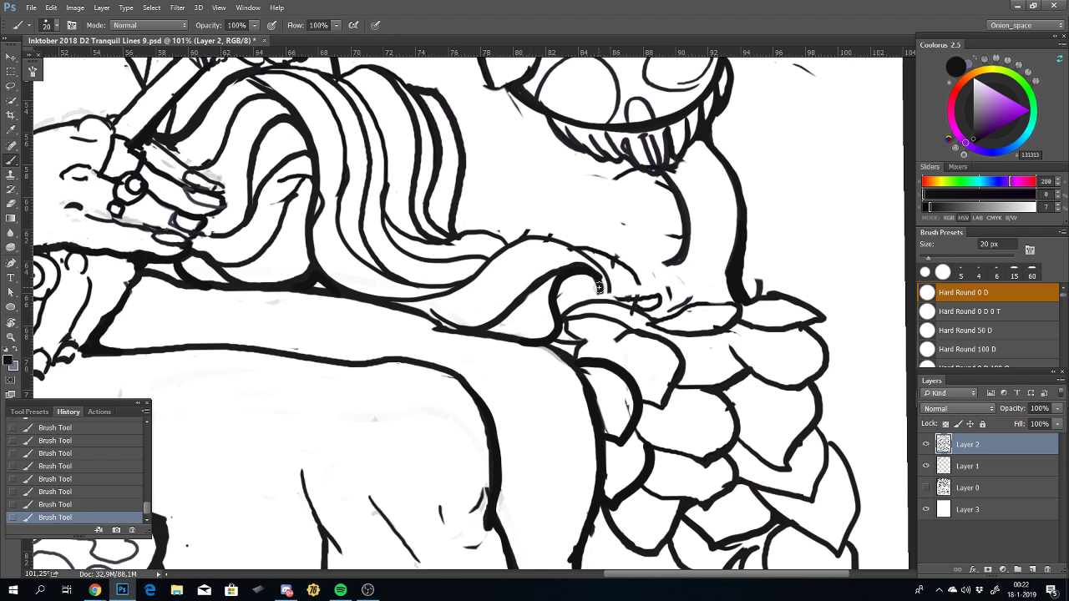
key(ctrl+z)
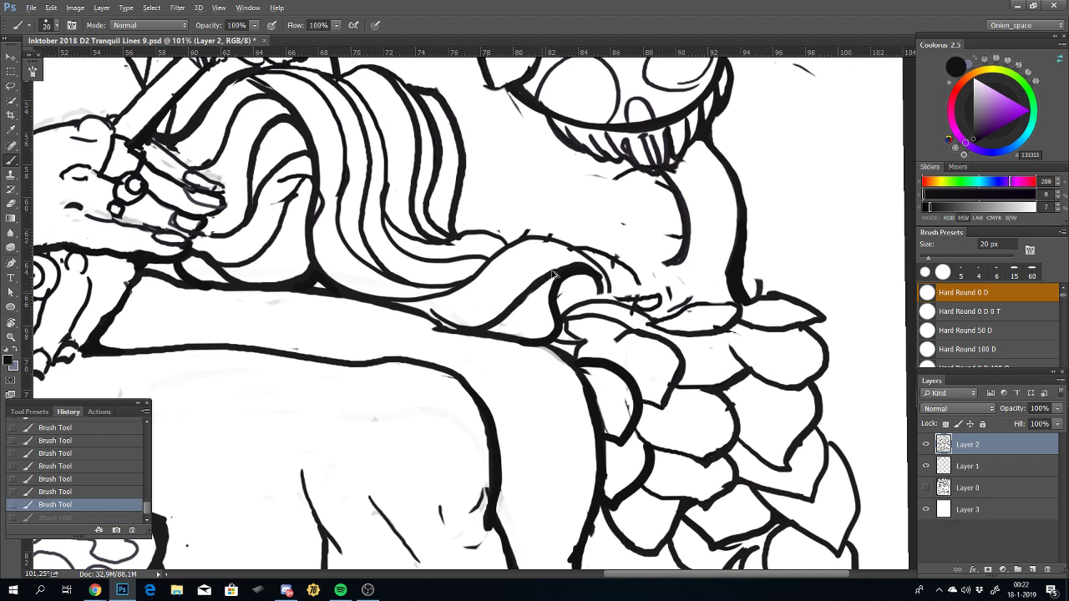
Step: Ink the lower edge of the hair strand above the woman's arm
drag(571, 269, 501, 327)
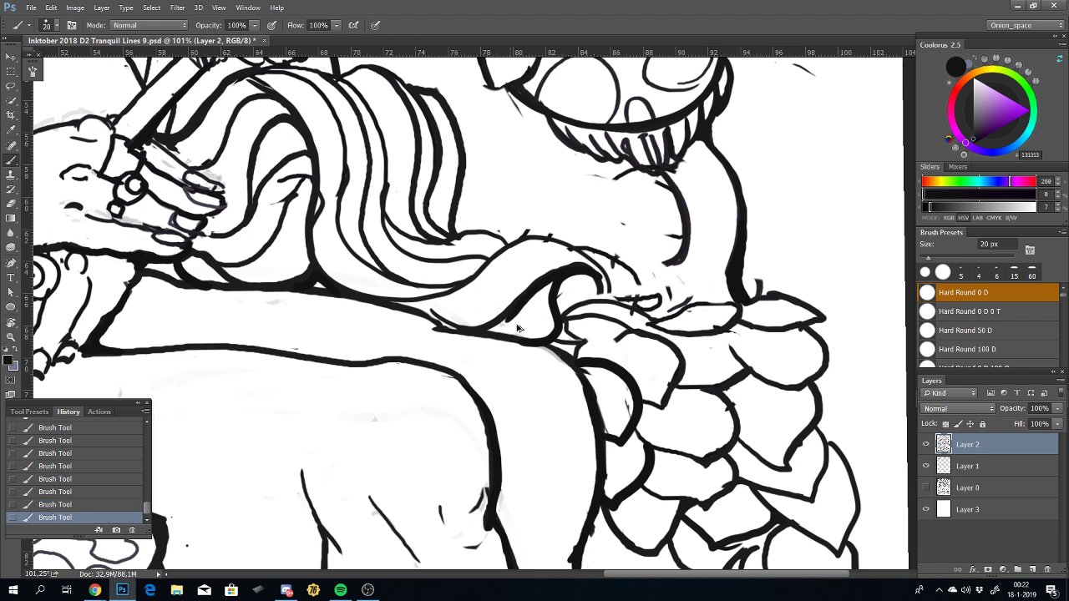
key(ctrl+z)
drag(571, 269, 468, 336)
key(ctrl+z)
drag(572, 269, 443, 319)
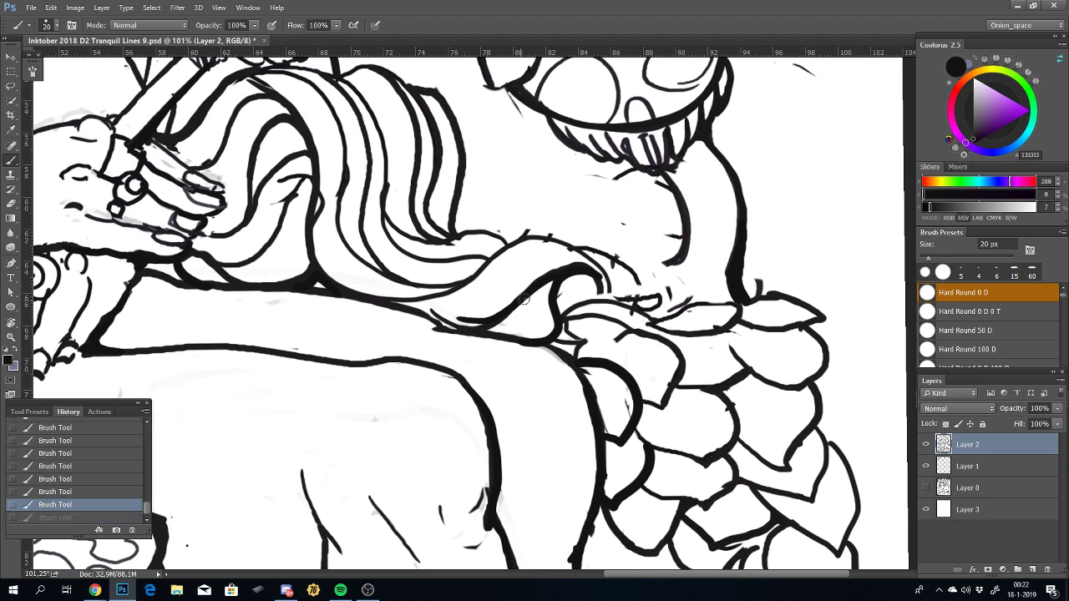
key(ctrl+z)
drag(571, 269, 478, 336)
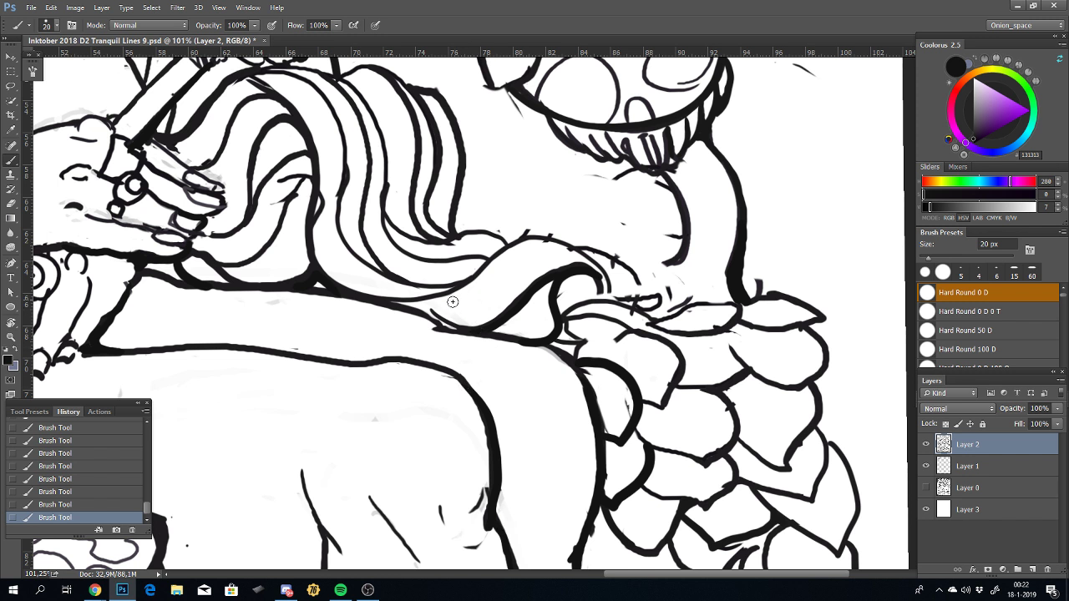
key(e)
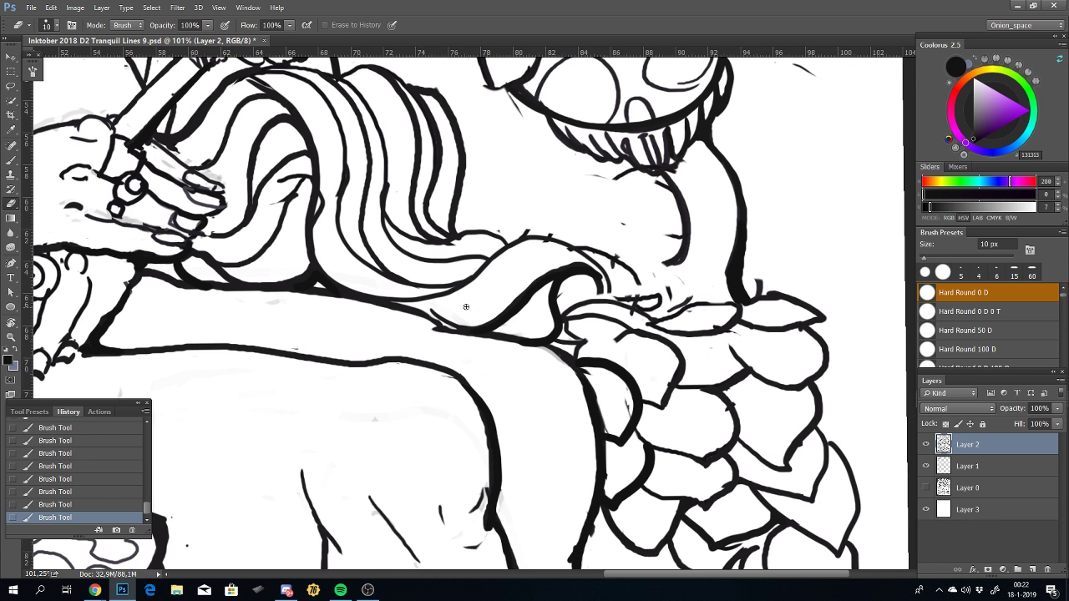
Step: Enlarge the eraser and test erases near the hair tip and shoulder line, undoing them
key(bracketright)
mouse_move(440, 312)
mouse_down()
mouse_move(427, 299)
mouse_move(442, 310)
mouse_up()
key(ctrl+z)
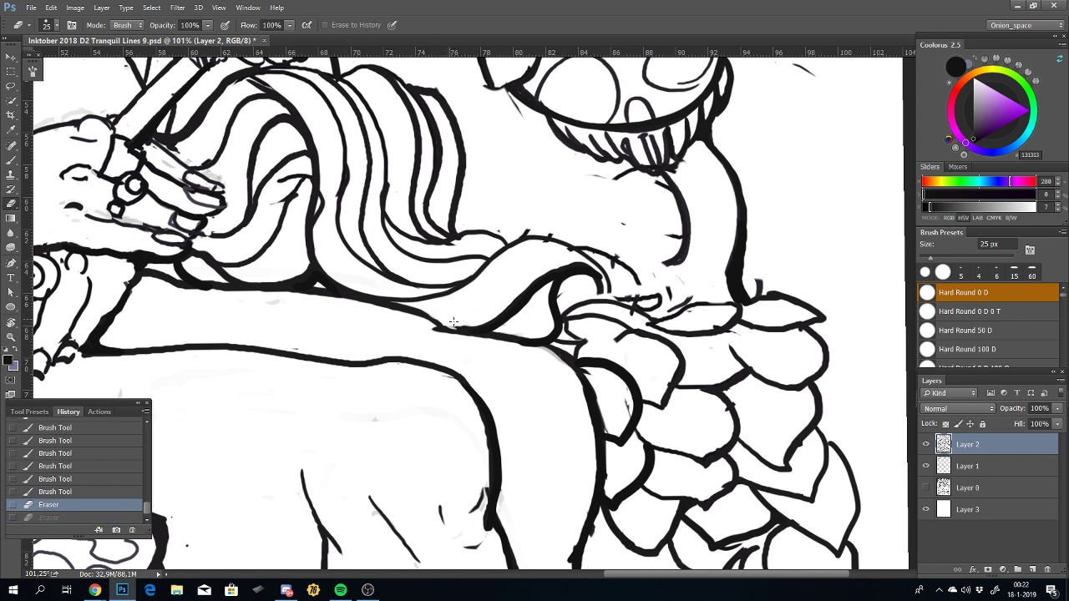
mouse_move(454, 323)
mouse_down()
mouse_move(480, 316)
mouse_move(449, 324)
mouse_move(474, 319)
mouse_move(456, 327)
mouse_move(468, 325)
mouse_up()
key(ctrl+z)
key(ctrl+z)
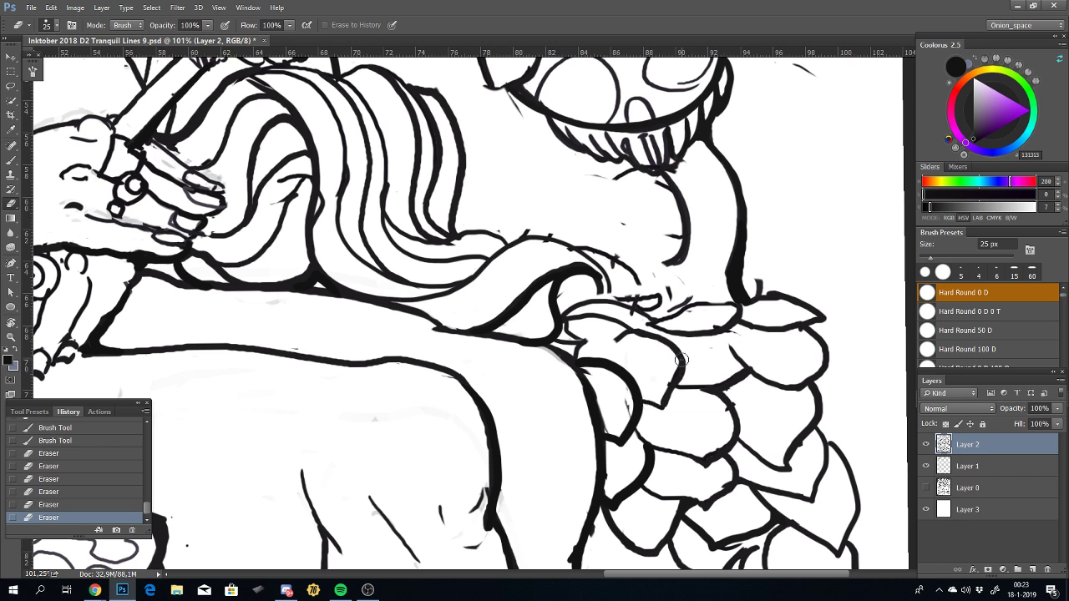
Step: Erase stray marks along the leaf outlines and beside the hair tip
drag(541, 253, 557, 234)
click(544, 248)
key(ctrl+z)
click(542, 243)
key(ctrl+z)
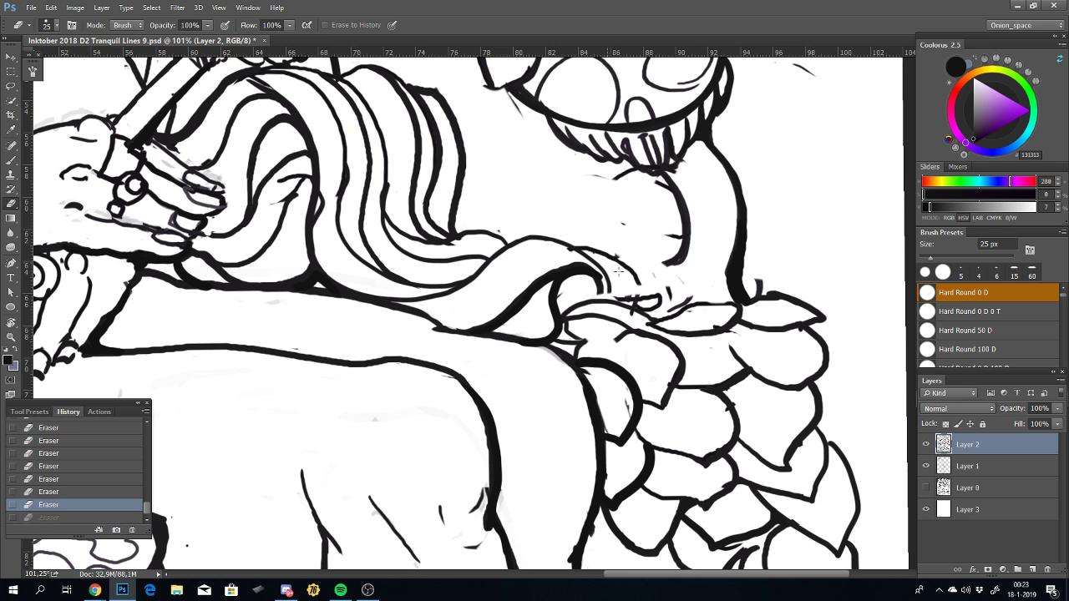
drag(618, 272, 611, 264)
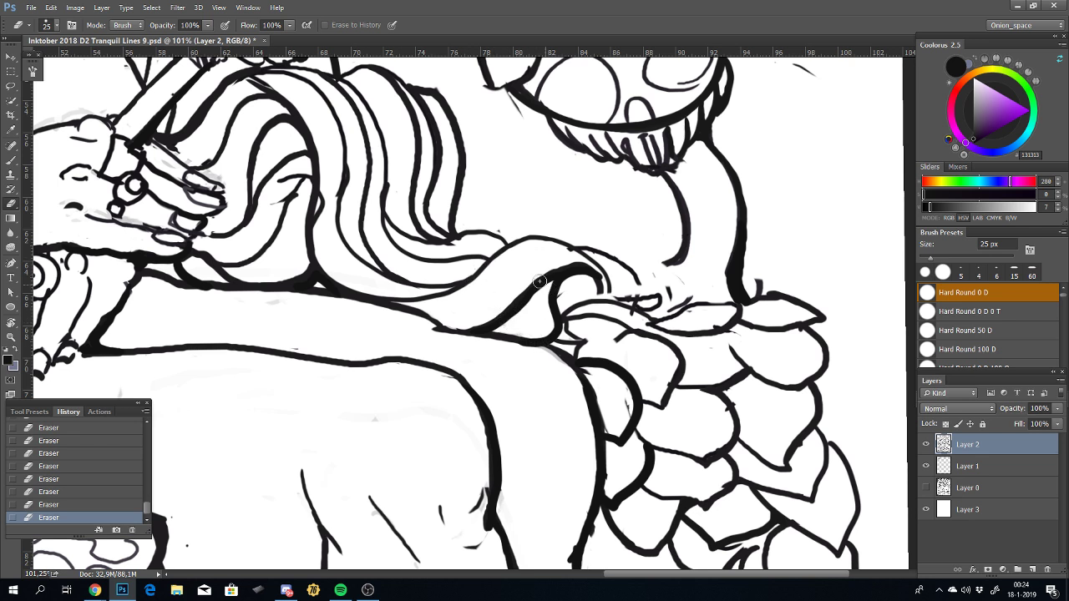
mouse_move(543, 323)
mouse_down()
mouse_move(545, 270)
mouse_move(532, 291)
mouse_up()
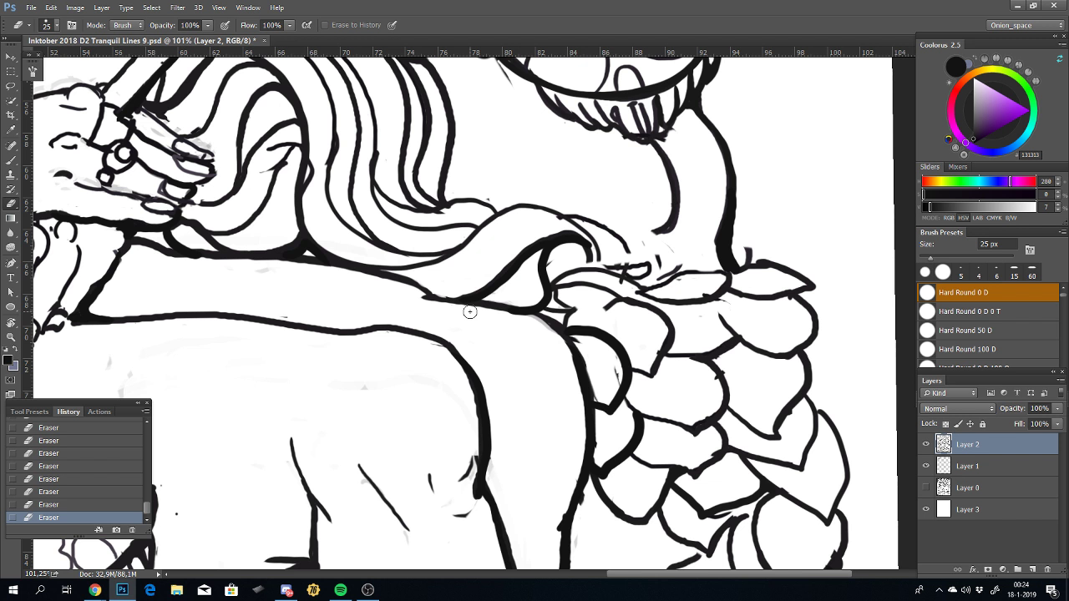
Step: With the Brush, thicken the line beneath the hair strand above the back
key(b)
drag(502, 301, 522, 390)
drag(494, 299, 511, 313)
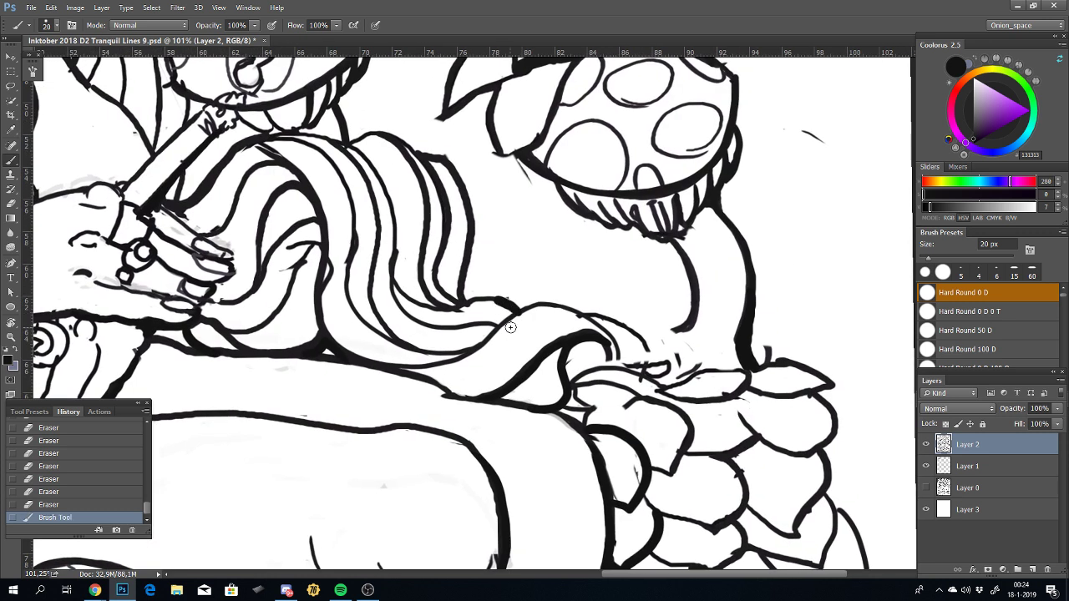
key(ctrl+z)
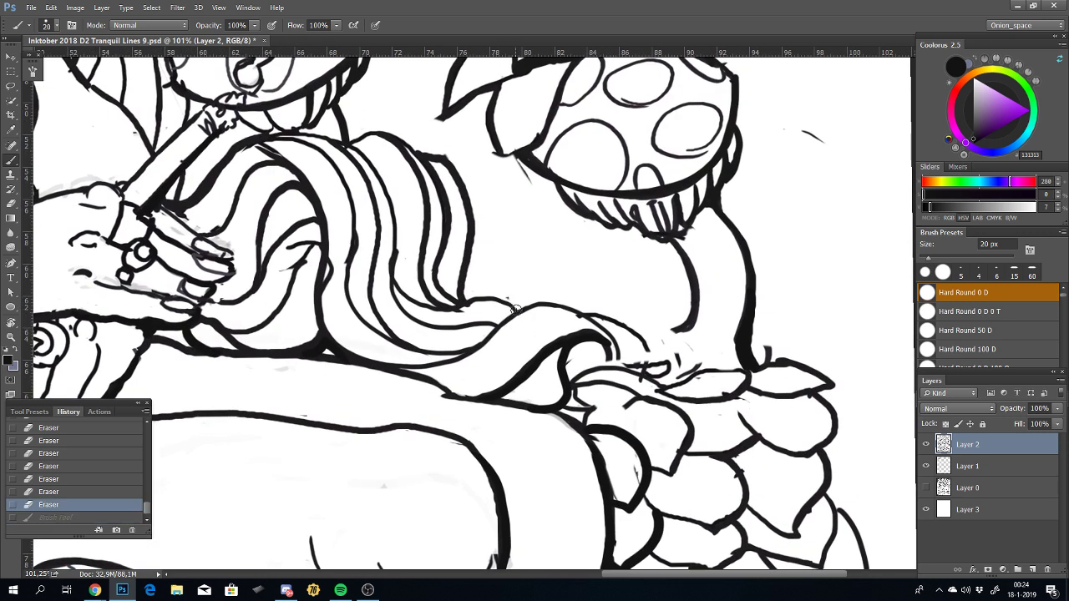
drag(517, 311, 458, 294)
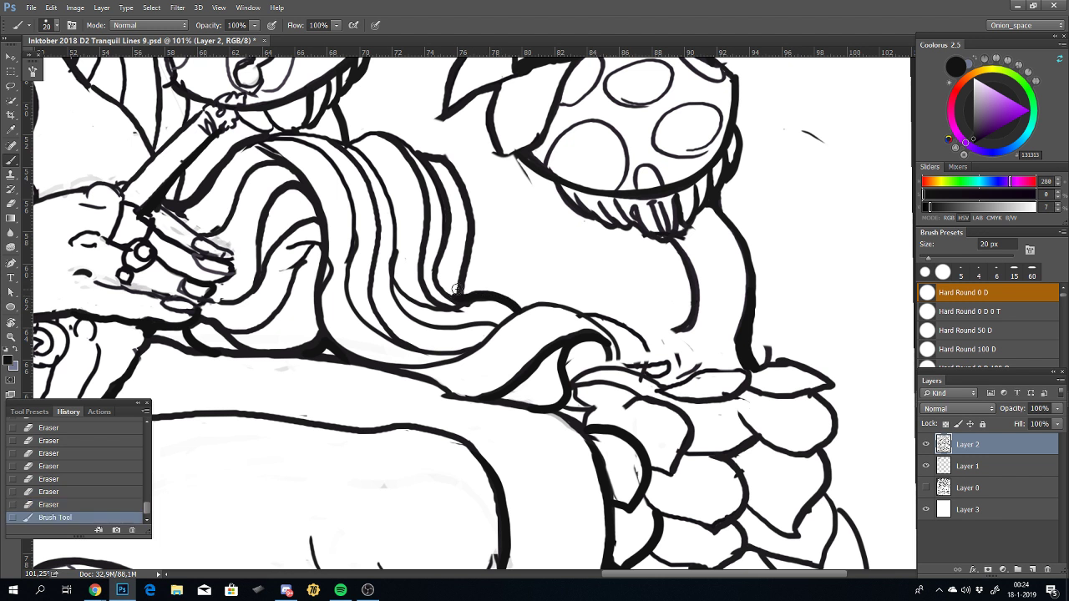
key(ctrl+z)
drag(525, 311, 466, 298)
key(ctrl+z)
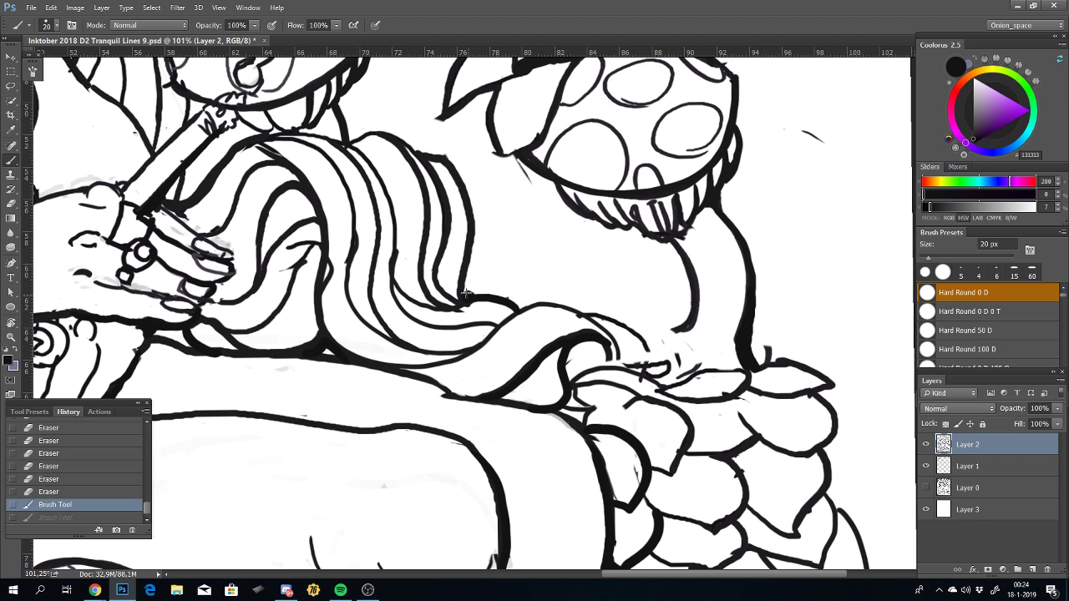
Step: Ink the hair strand's outline running upward, retracing until it looks right
drag(464, 276, 451, 165)
key(ctrl+z)
drag(465, 295, 449, 159)
key(ctrl+z)
drag(463, 292, 445, 159)
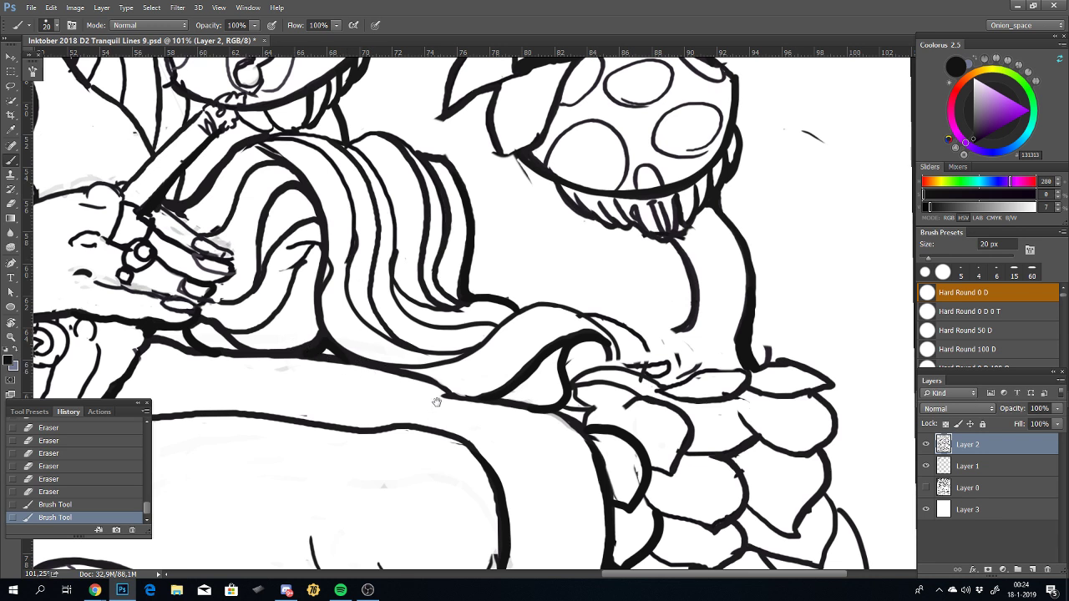
mouse_move(437, 406)
mouse_down()
mouse_move(436, 327)
mouse_move(451, 263)
mouse_up()
Step: Zoom out to look over the whole ink drawing
scroll(435, 327, down, 5)
scroll(453, 264, up, 3)
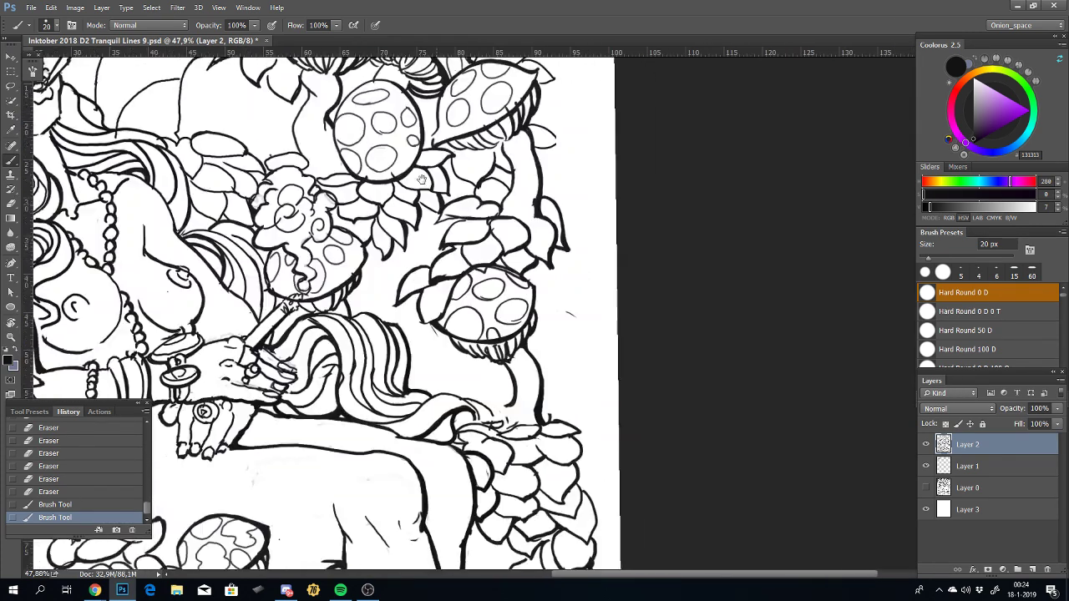
scroll(468, 258, right, 3)
scroll(516, 247, up, 2)
scroll(522, 267, down, 3)
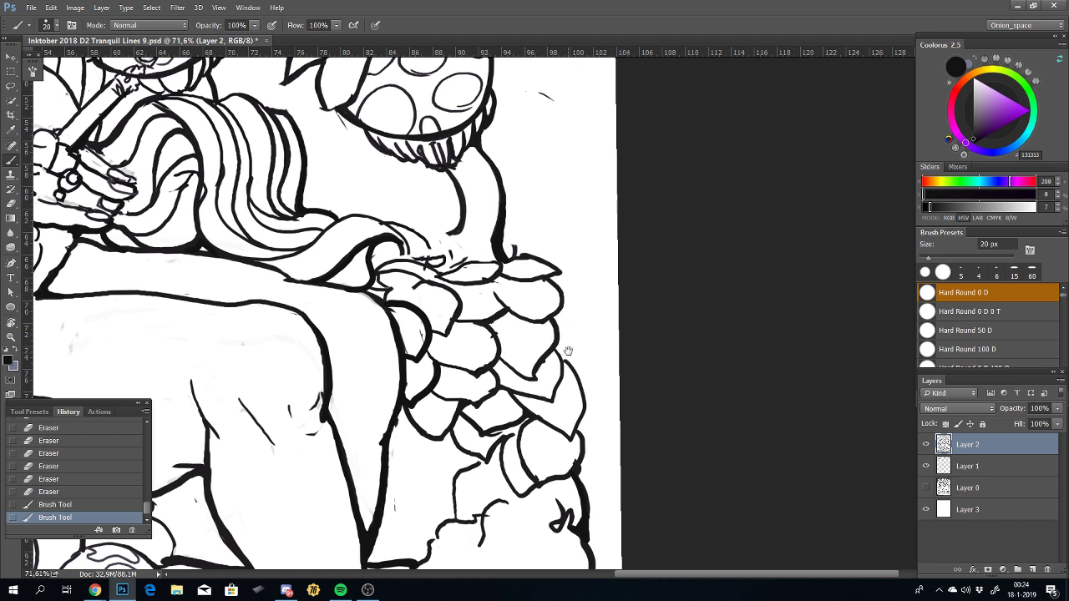
scroll(568, 347, down, 1)
scroll(574, 326, down, 1)
scroll(580, 309, down, 1)
scroll(583, 300, down, 1)
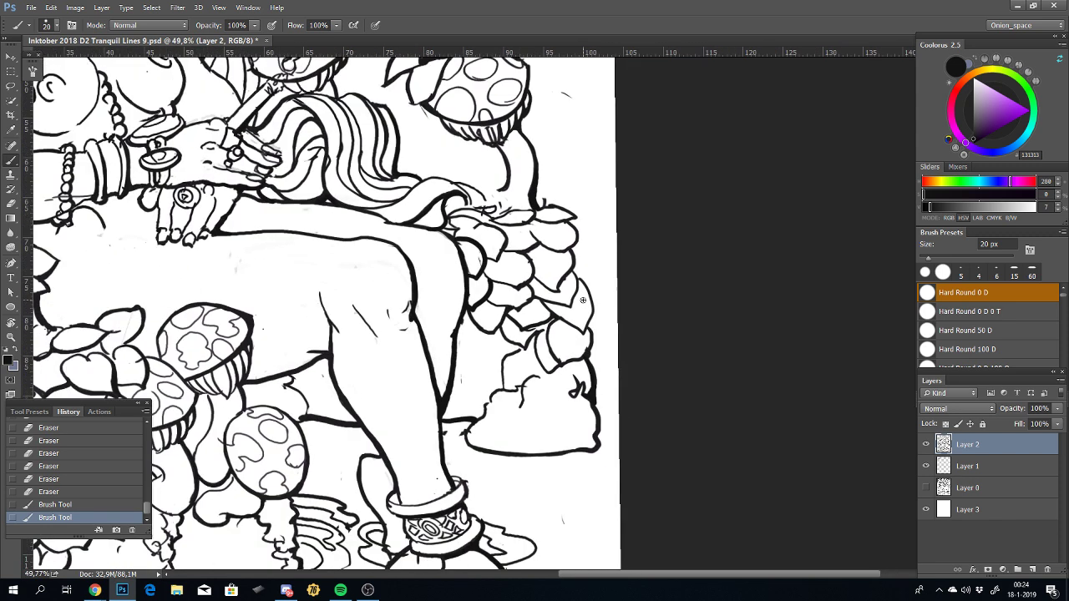
scroll(583, 299, down, 4)
Step: Pan to the feet and zoom in on the foot in the water ripples
drag(438, 303, 481, 189)
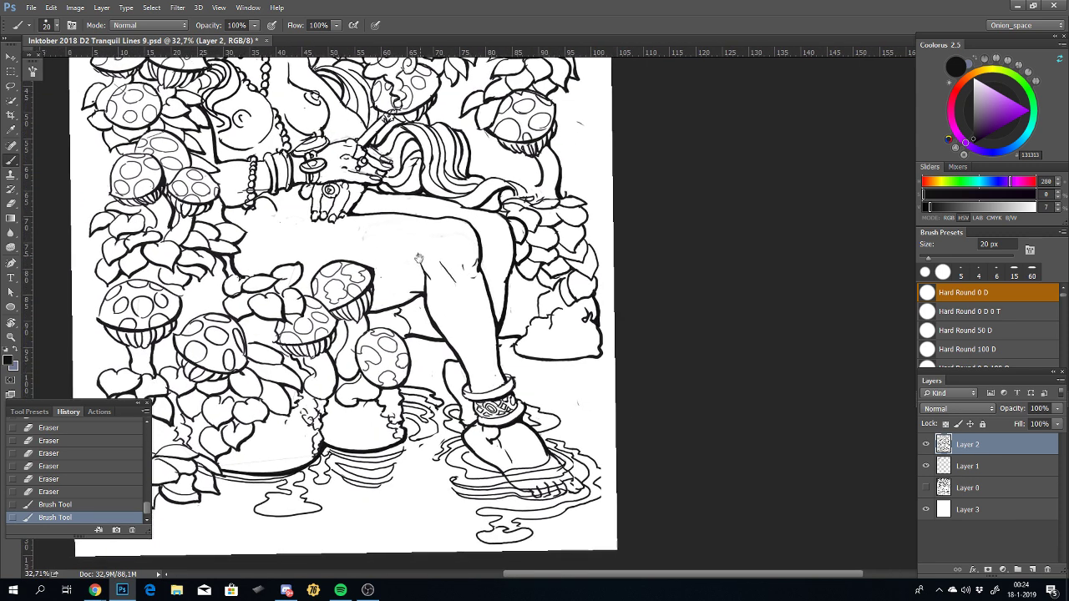
scroll(502, 234, up, 4)
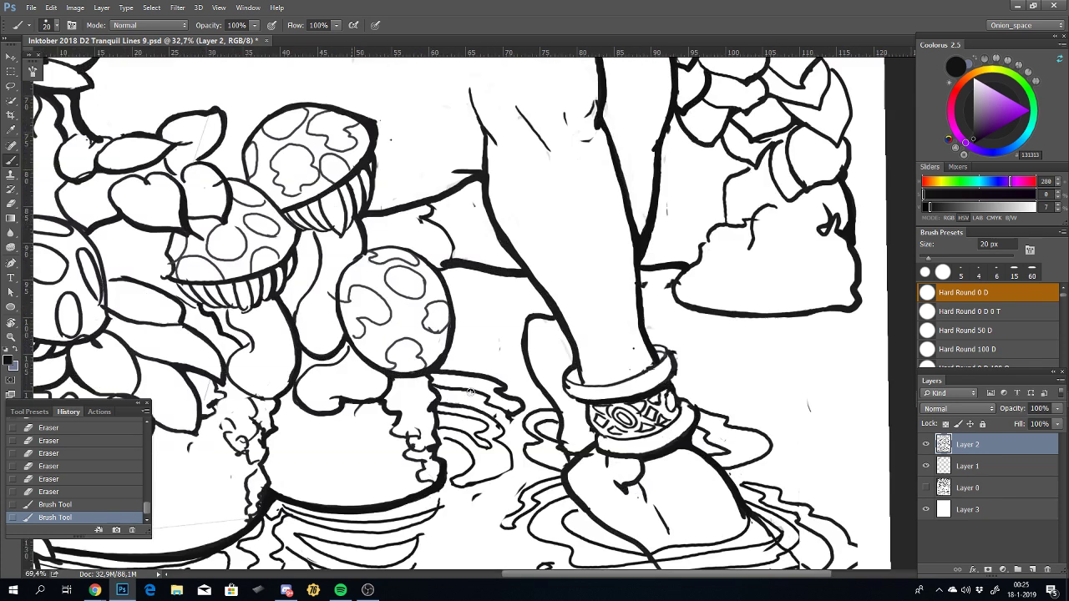
scroll(509, 221, up, 1)
scroll(513, 219, up, 1)
scroll(514, 219, up, 1)
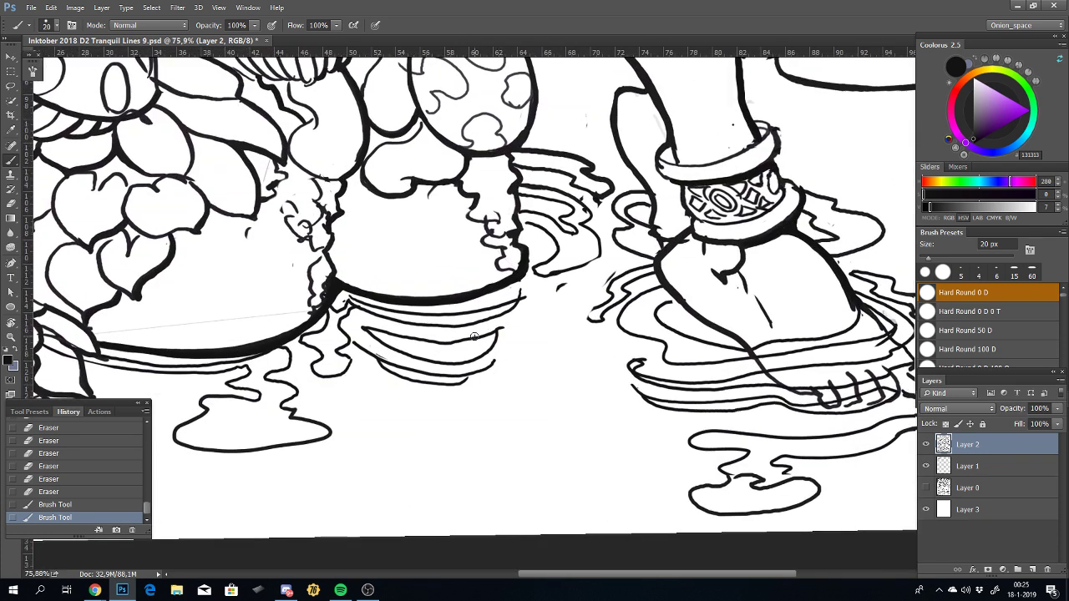
Step: Erase the stray ripple-line ends in the water beneath the middle mushroom
key(e)
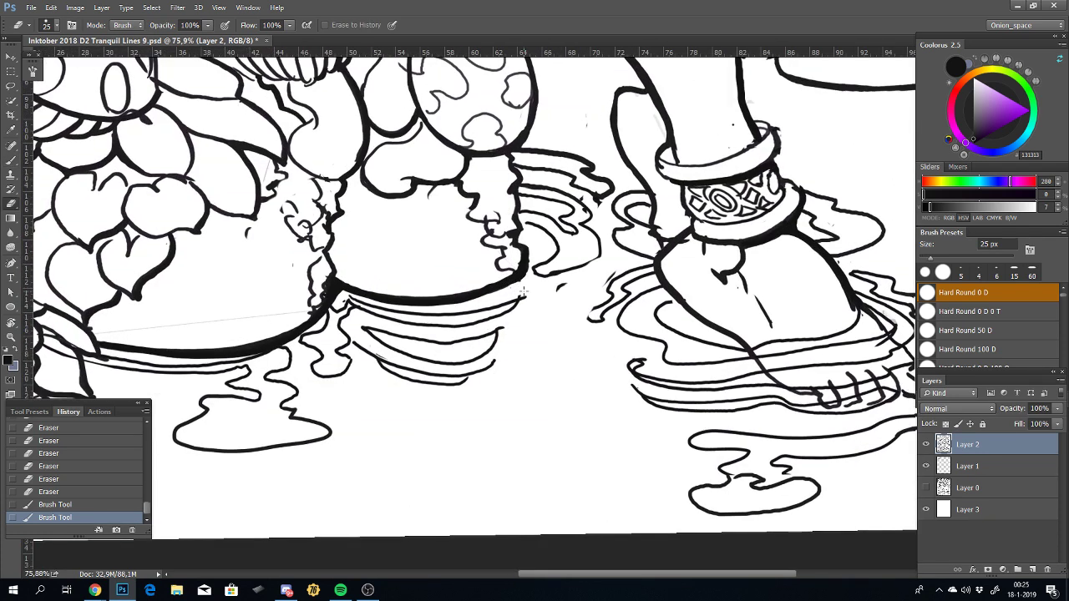
click(516, 294)
click(357, 343)
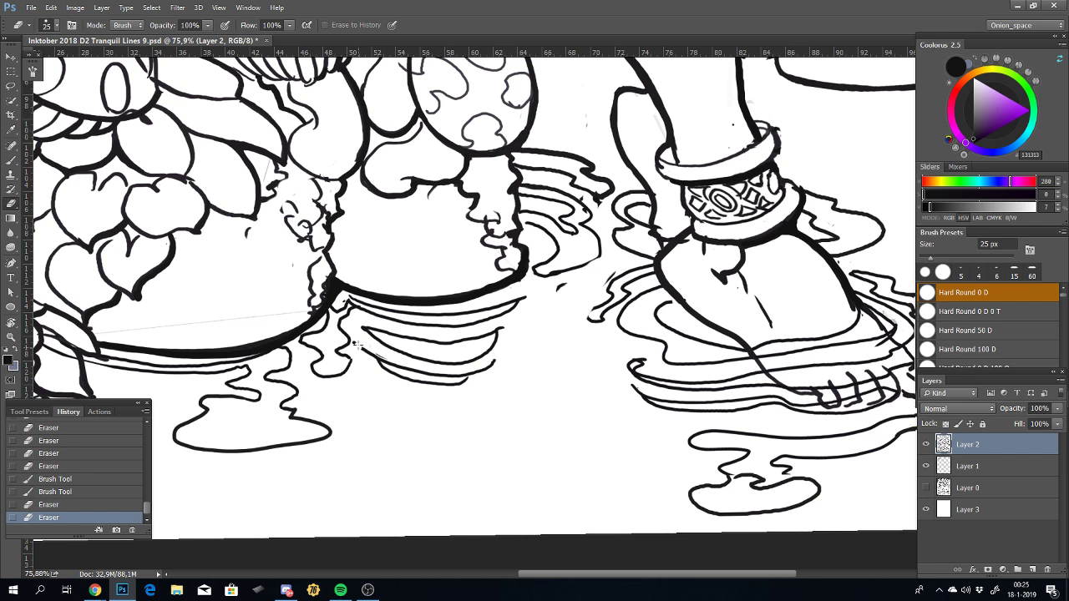
click(368, 346)
key(ctrl+alt+z)
key(ctrl+alt+z)
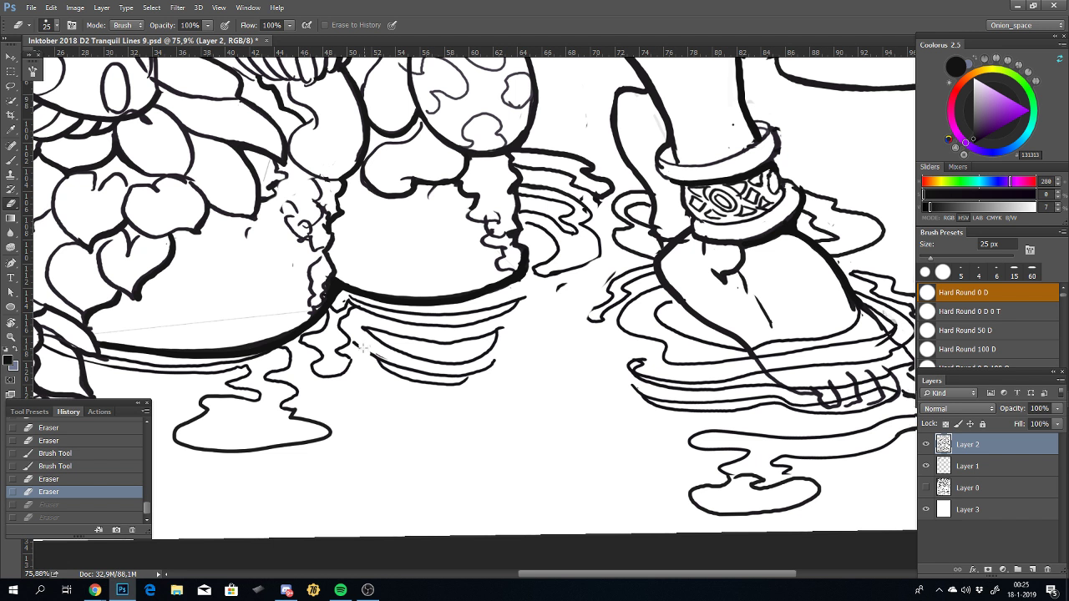
click(368, 354)
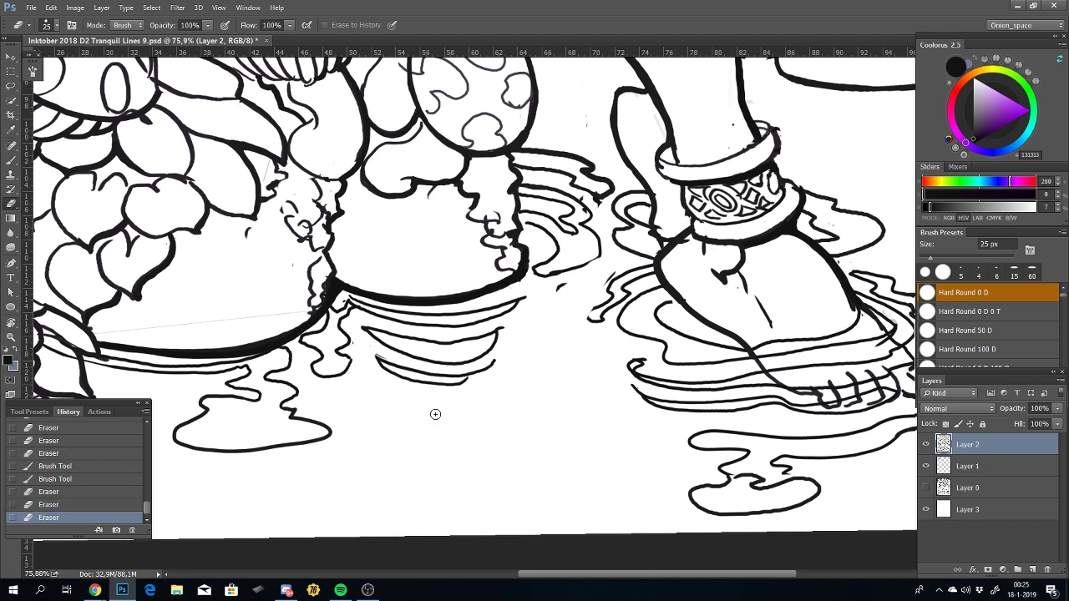
click(491, 365)
key(ctrl+alt+z)
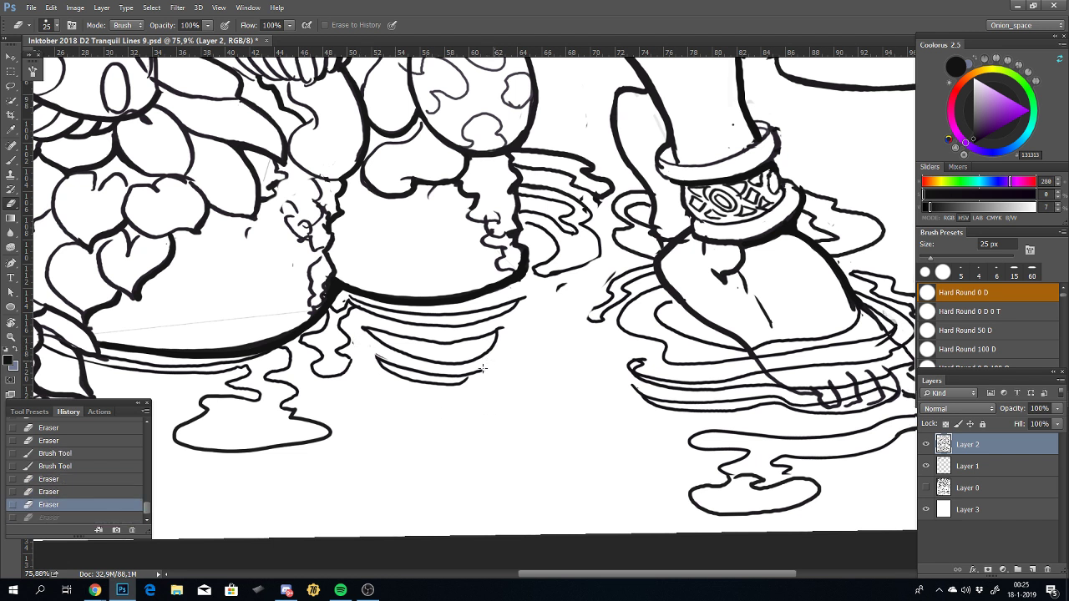
click(469, 379)
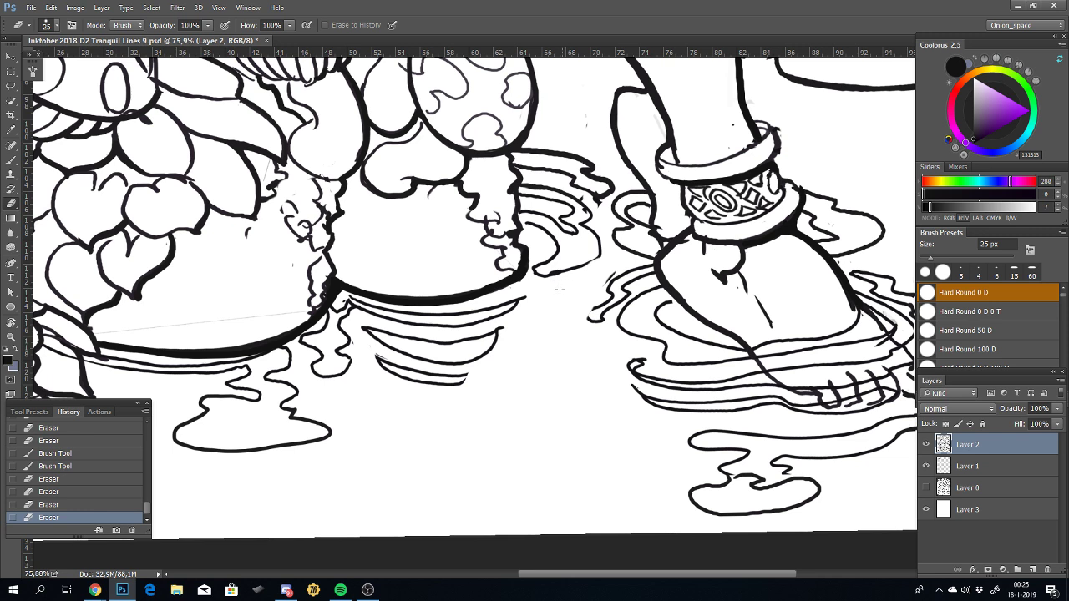
click(539, 308)
Step: Pan across the drawing to review the face, upper body and lower-right area
scroll(482, 422, down, 3)
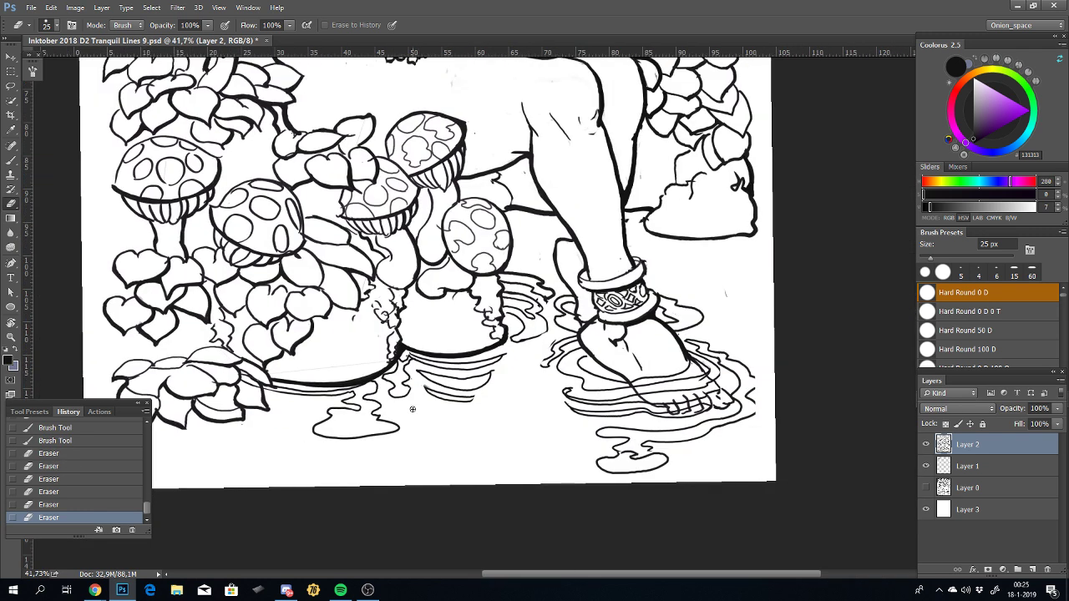
mouse_move(412, 409)
mouse_down()
mouse_move(458, 358)
mouse_move(481, 394)
mouse_up()
drag(566, 311, 568, 380)
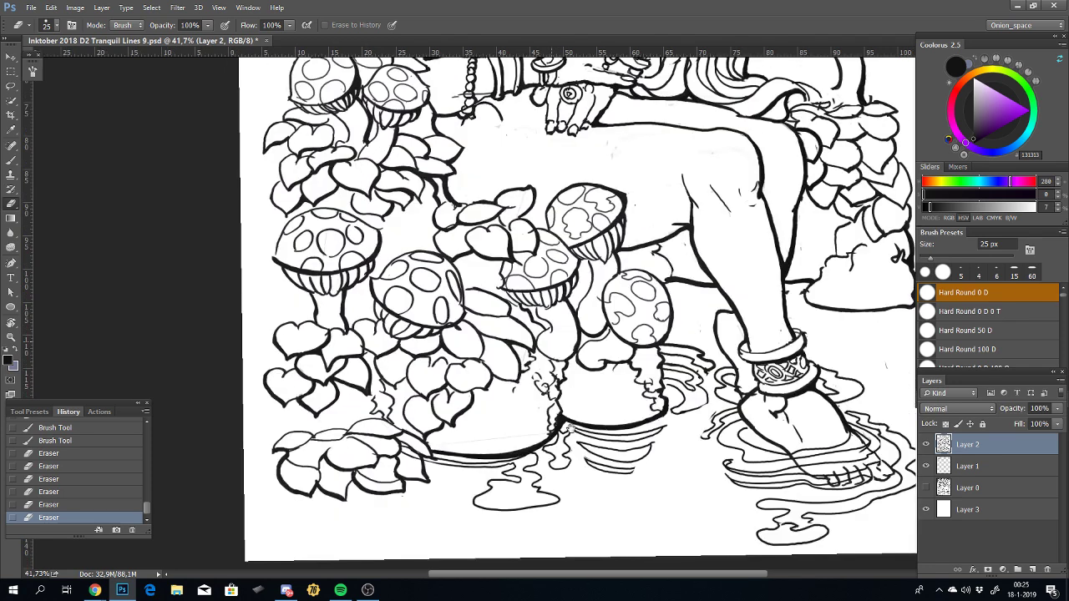
mouse_move(534, 150)
mouse_down()
mouse_move(544, 298)
mouse_move(556, 303)
mouse_move(596, 421)
mouse_move(531, 497)
mouse_up()
mouse_move(501, 403)
mouse_down()
mouse_move(501, 367)
mouse_move(507, 393)
mouse_up()
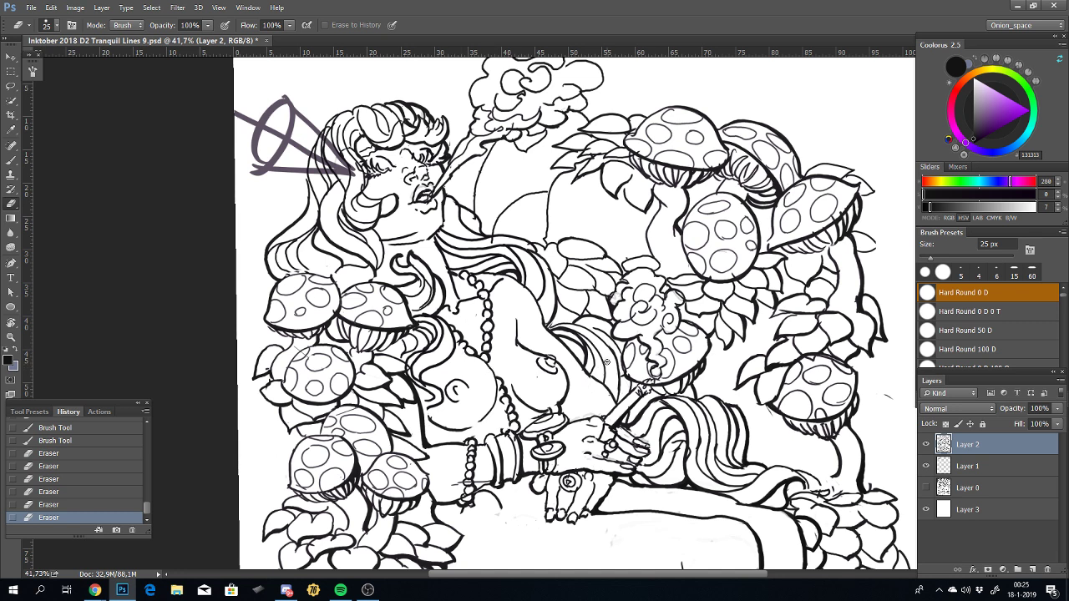
drag(549, 349, 417, 278)
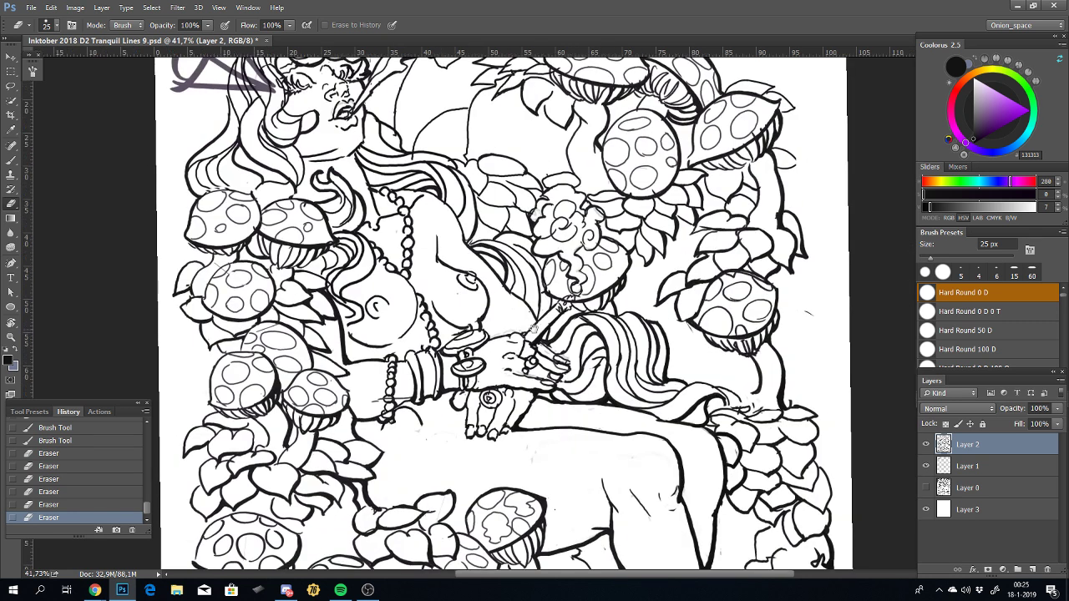
drag(493, 301, 423, 235)
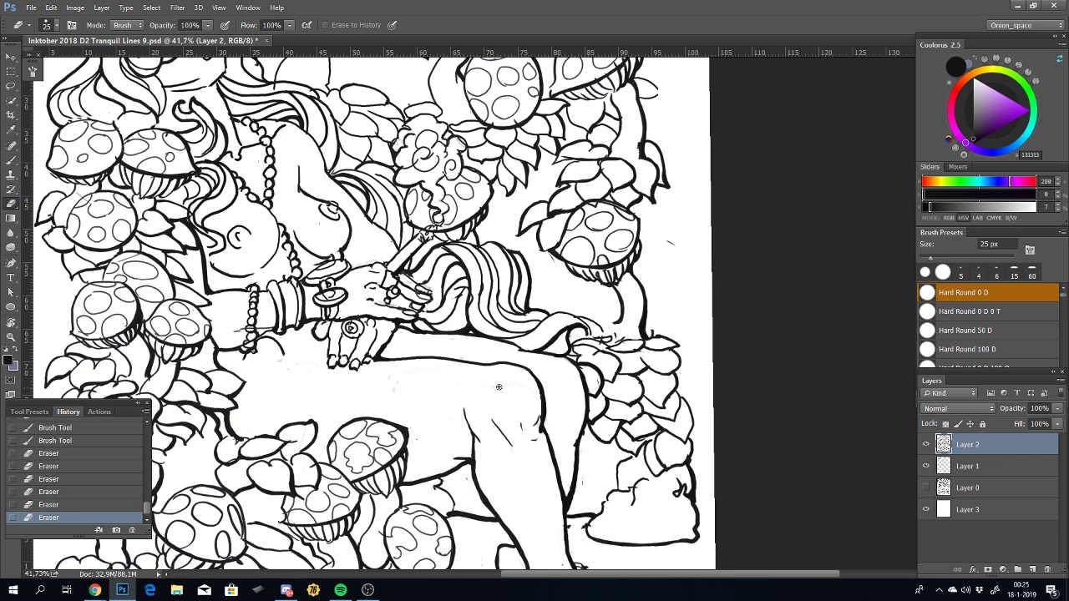
Step: Zoom in and ink the striped tail tip, redrawing the stroke several times
key(b)
scroll(598, 330, up, 3)
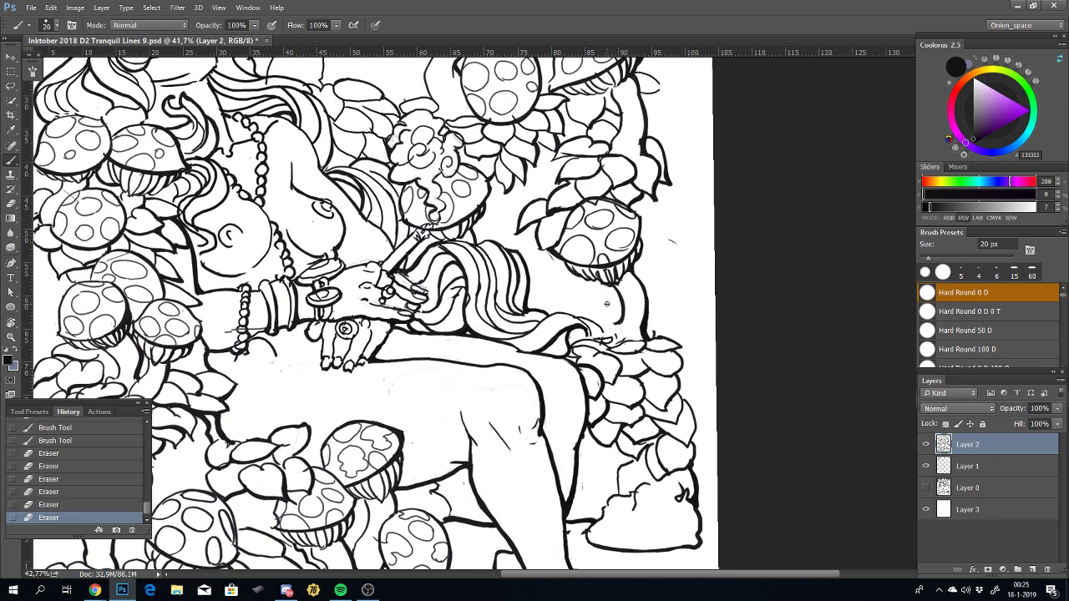
mouse_move(598, 353)
mouse_down()
mouse_move(579, 351)
mouse_move(545, 316)
mouse_up()
key(ctrl+z)
key(ctrl+z)
drag(598, 350, 553, 323)
key(ctrl+z)
key(ctrl+z)
drag(598, 349, 532, 321)
key(ctrl+z)
key(ctrl+z)
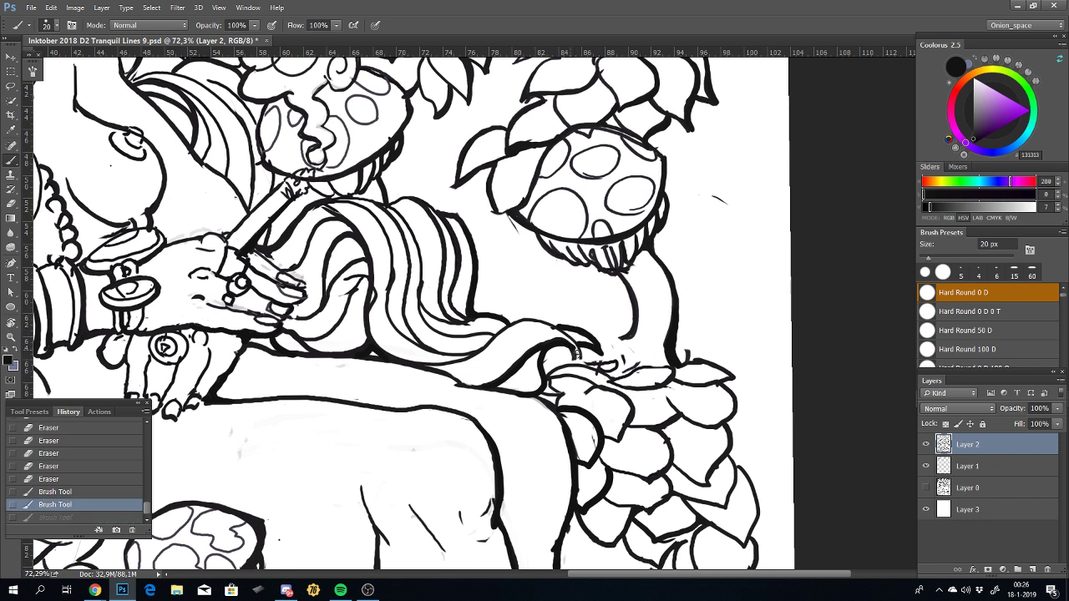
drag(573, 355, 515, 316)
Step: Settle on a final tail-tip stroke, then bring Spotify to the front
key(ctrl+z)
mouse_move(574, 356)
mouse_down()
mouse_move(539, 317)
mouse_move(515, 315)
mouse_up()
key(ctrl+z)
mouse_move(573, 354)
mouse_down()
mouse_move(535, 315)
mouse_move(508, 317)
mouse_up()
key(ctrl+z)
drag(573, 354, 503, 317)
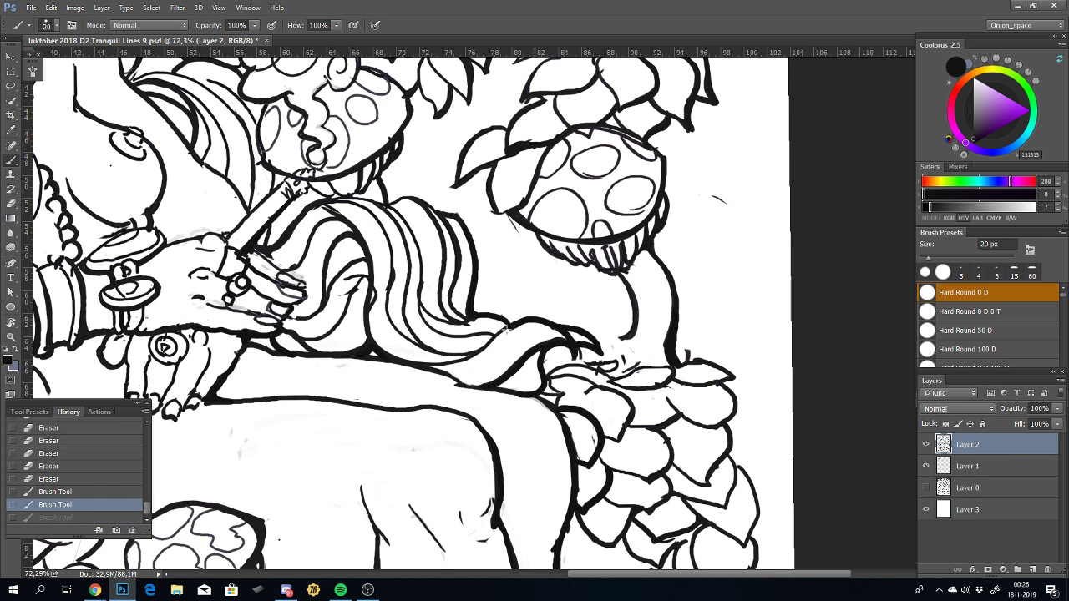
key(ctrl+z)
mouse_move(574, 356)
mouse_down()
mouse_move(572, 342)
mouse_move(504, 322)
mouse_up()
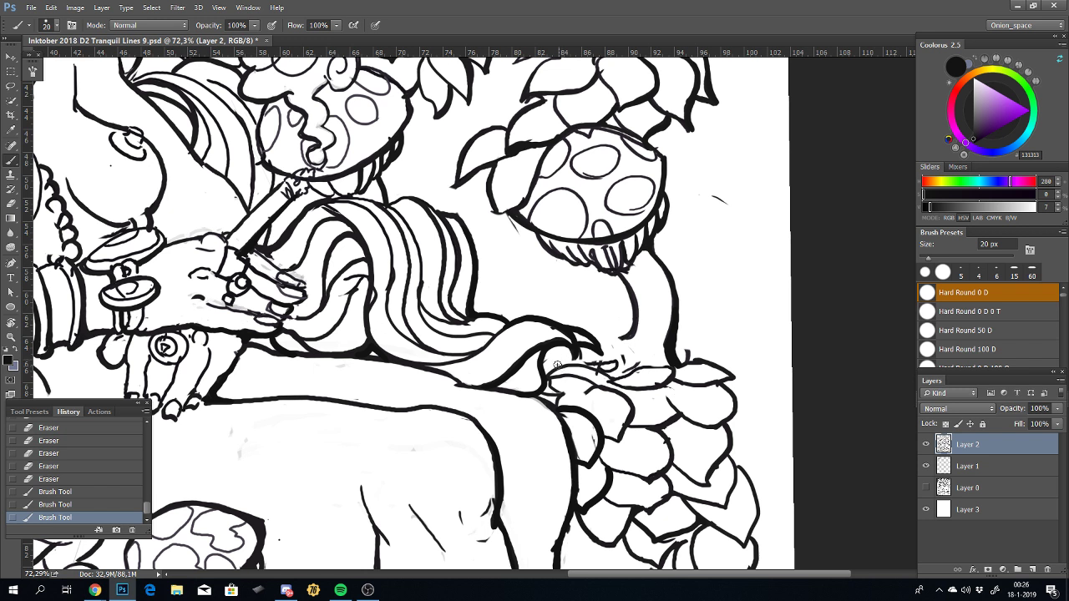
drag(525, 293, 587, 353)
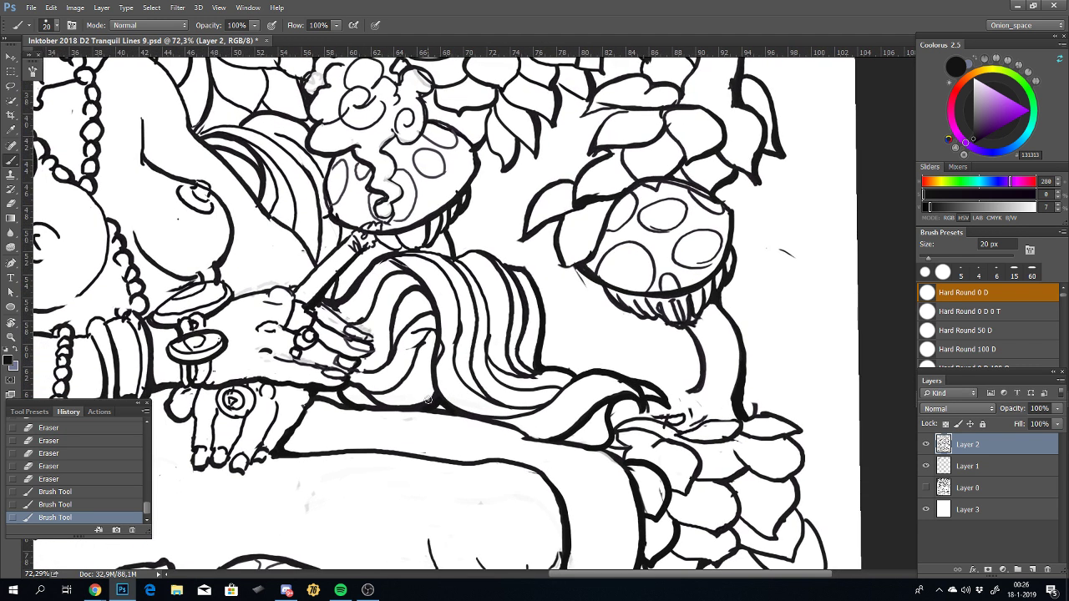
key(ctrl+z)
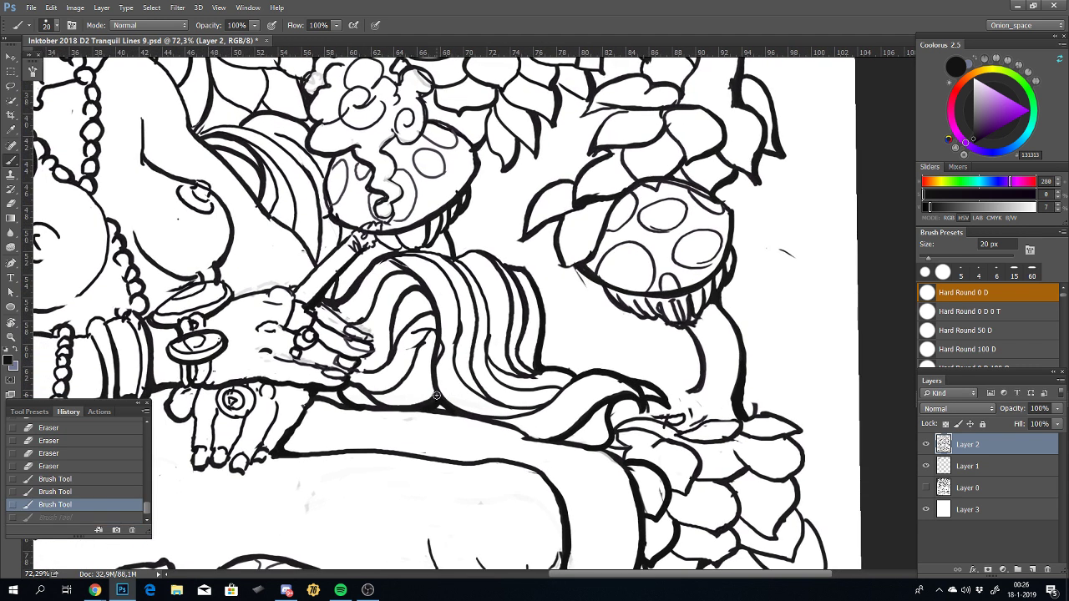
key(ctrl+z)
key(ctrl+z)
key(ctrl+z)
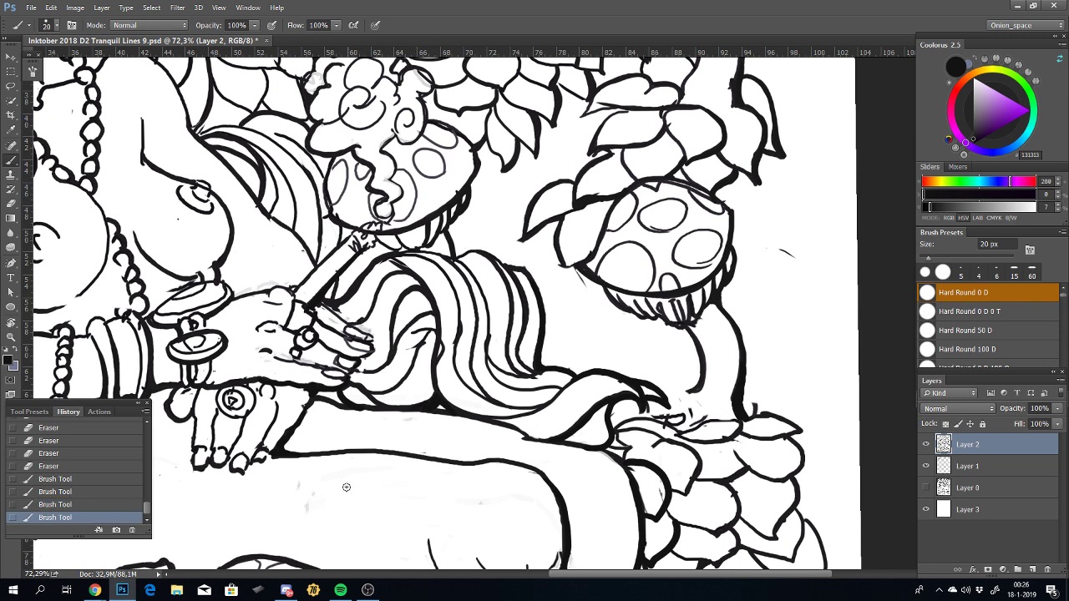
click(341, 590)
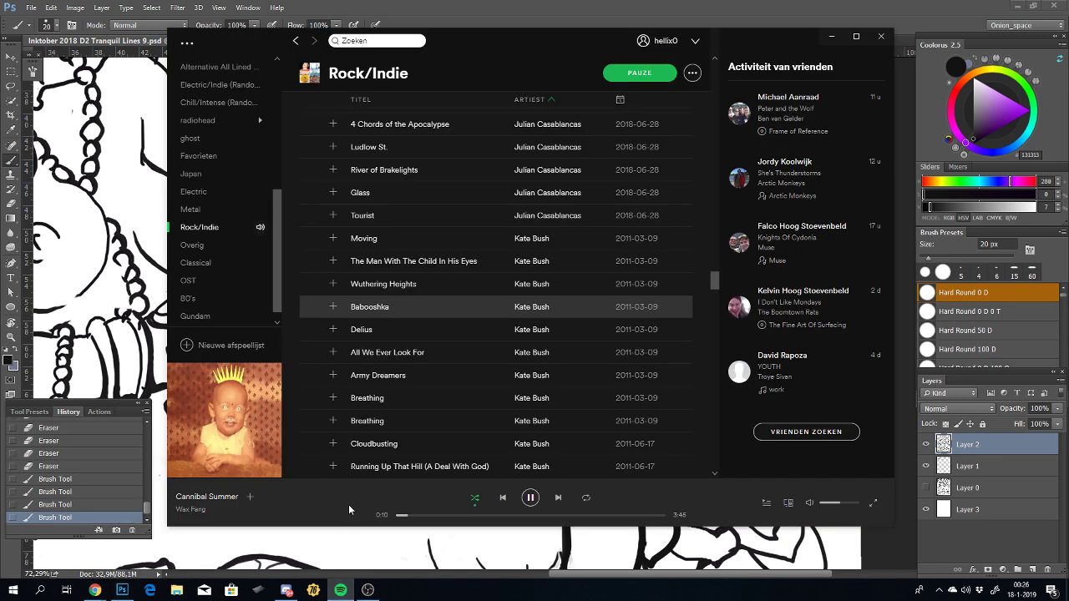
Step: Play 'Breathing', queue 'All We Ever Look For', and minimize Spotify
key(ctrl+Right)
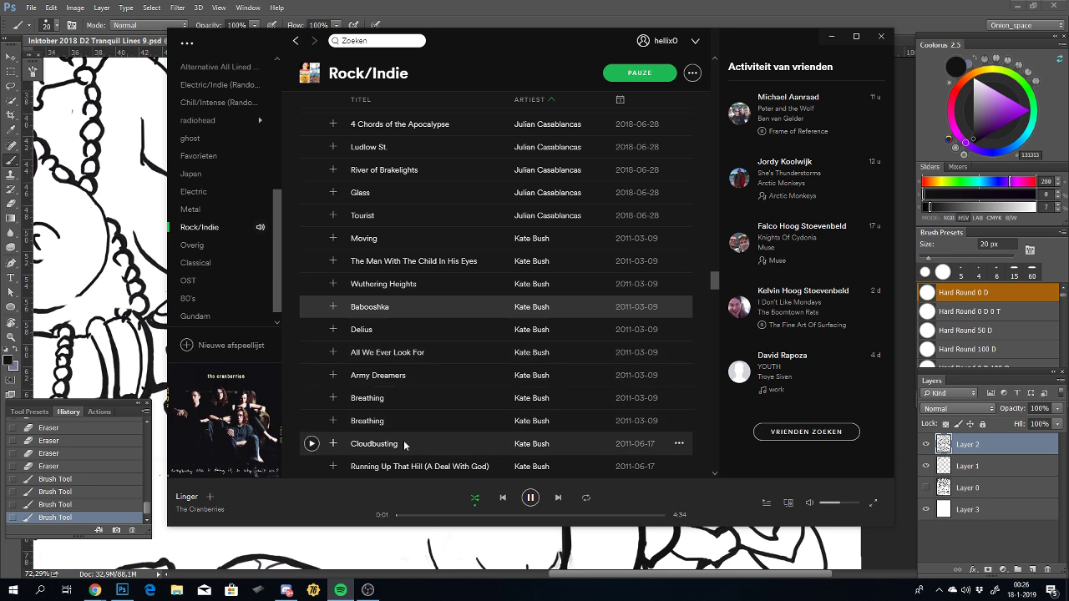
scroll(393, 430, down, 3)
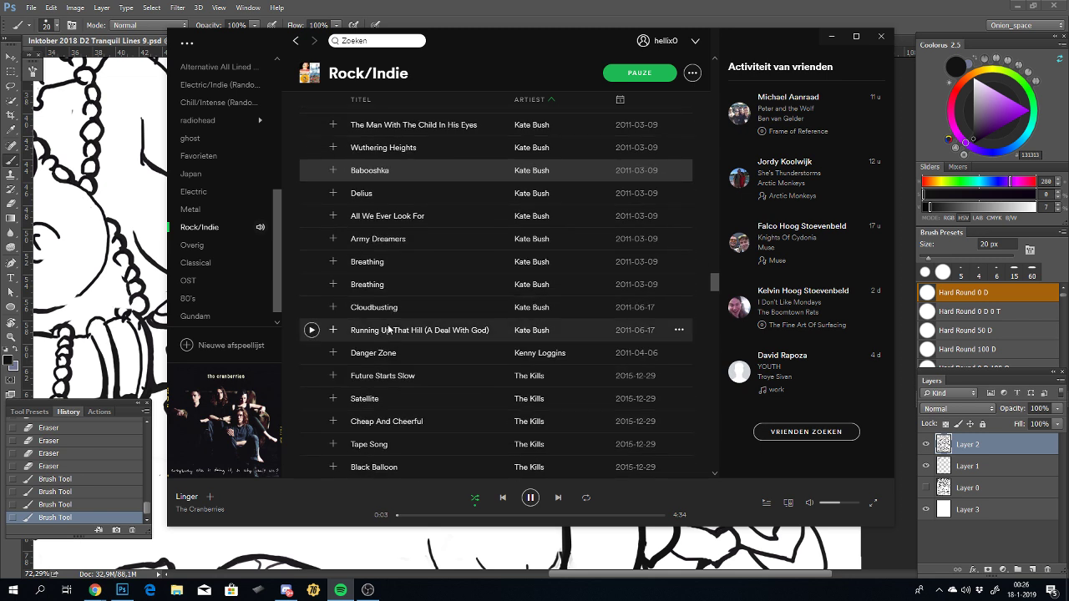
double_click(378, 286)
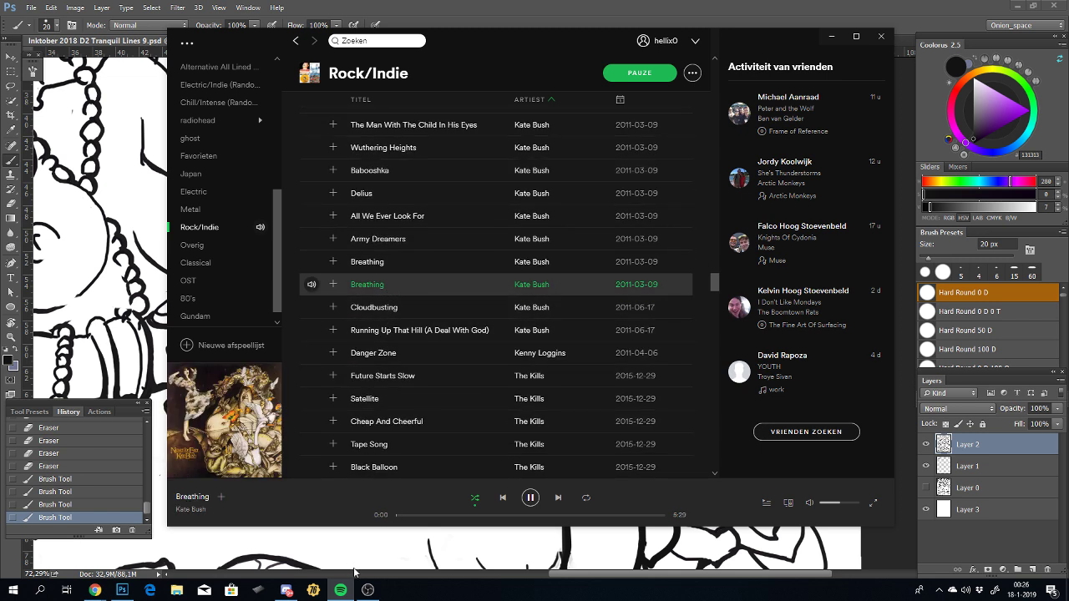
mouse_move(424, 352)
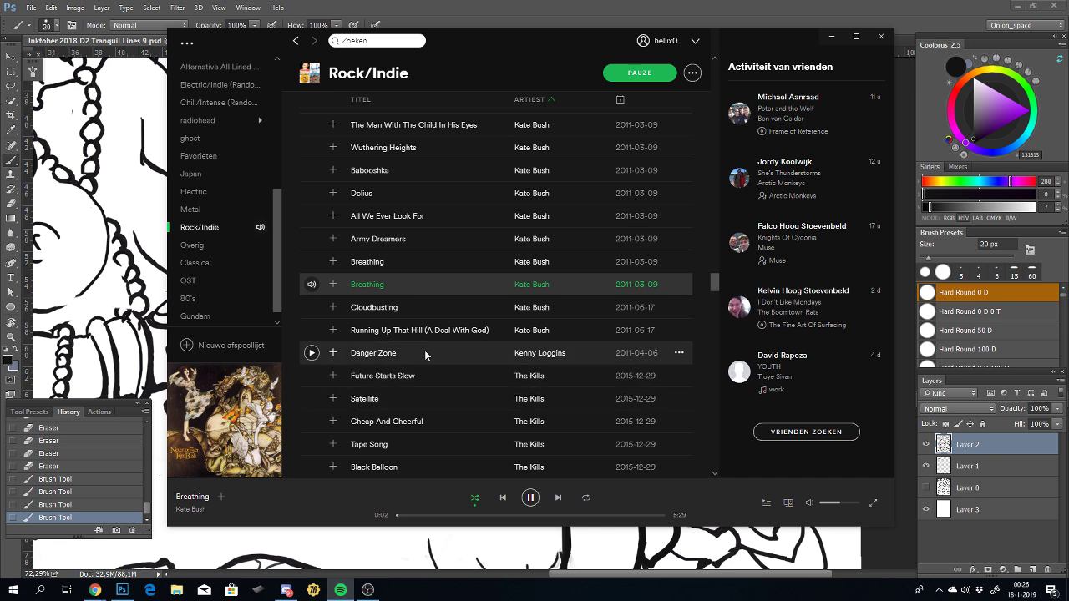
scroll(425, 353, up, 3)
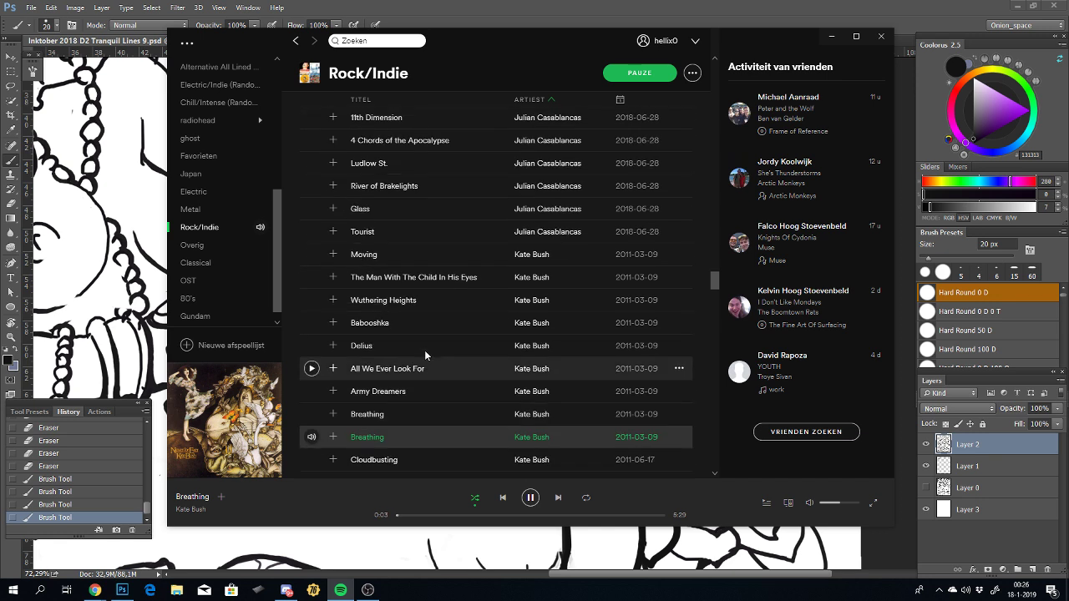
right_click(374, 359)
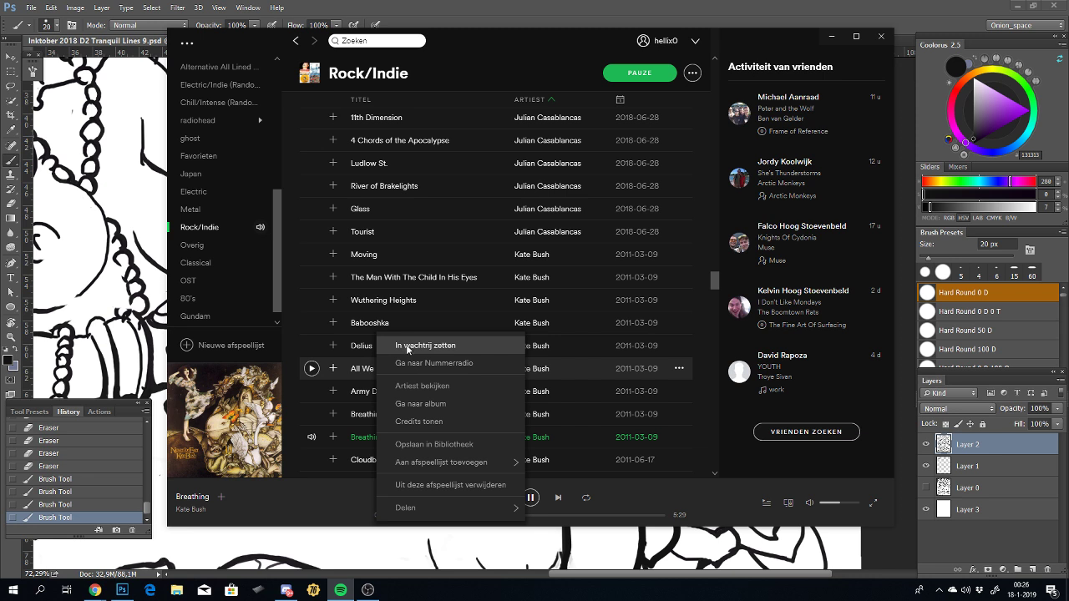
click(371, 346)
click(340, 590)
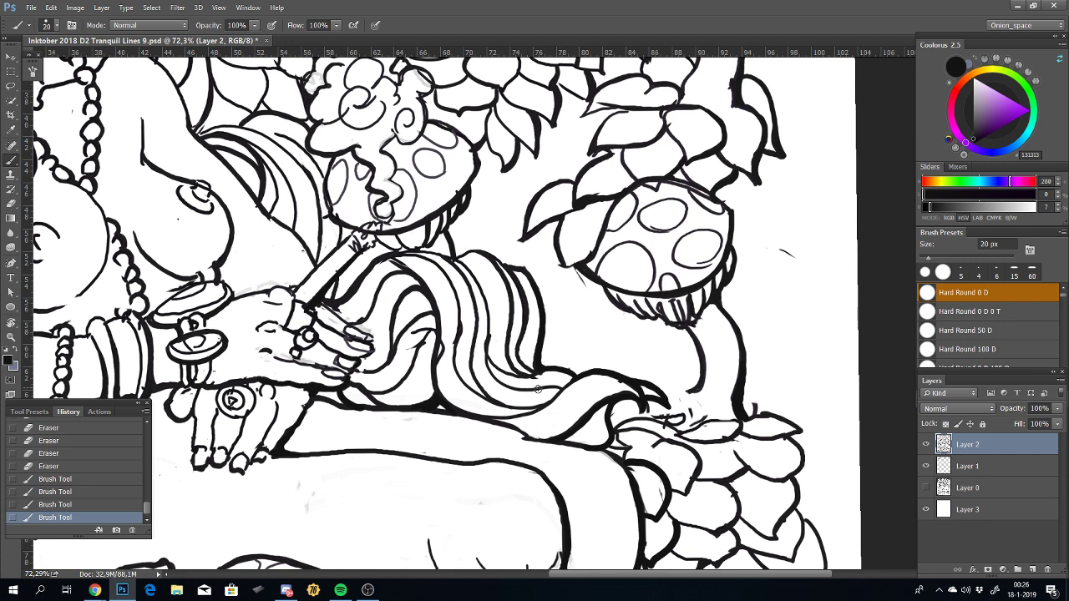
Step: Add an ink stroke by the hand, then view the smoke cloud and page top
scroll(568, 405, down, 3)
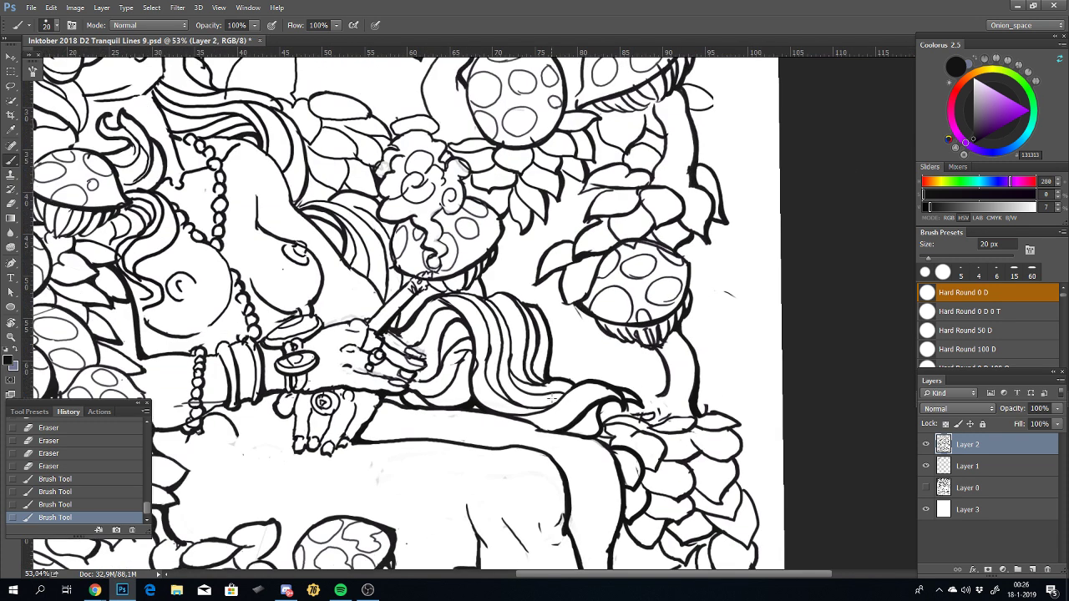
drag(551, 398, 566, 416)
scroll(626, 331, down, 1)
scroll(551, 325, up, 5)
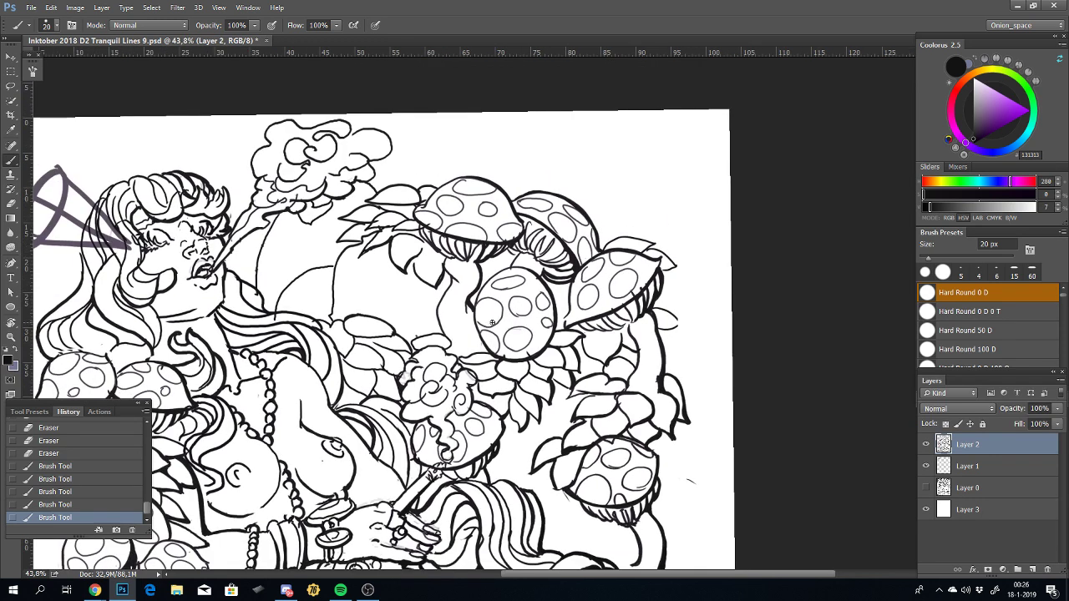
scroll(405, 270, up, 2)
scroll(442, 288, up, 1)
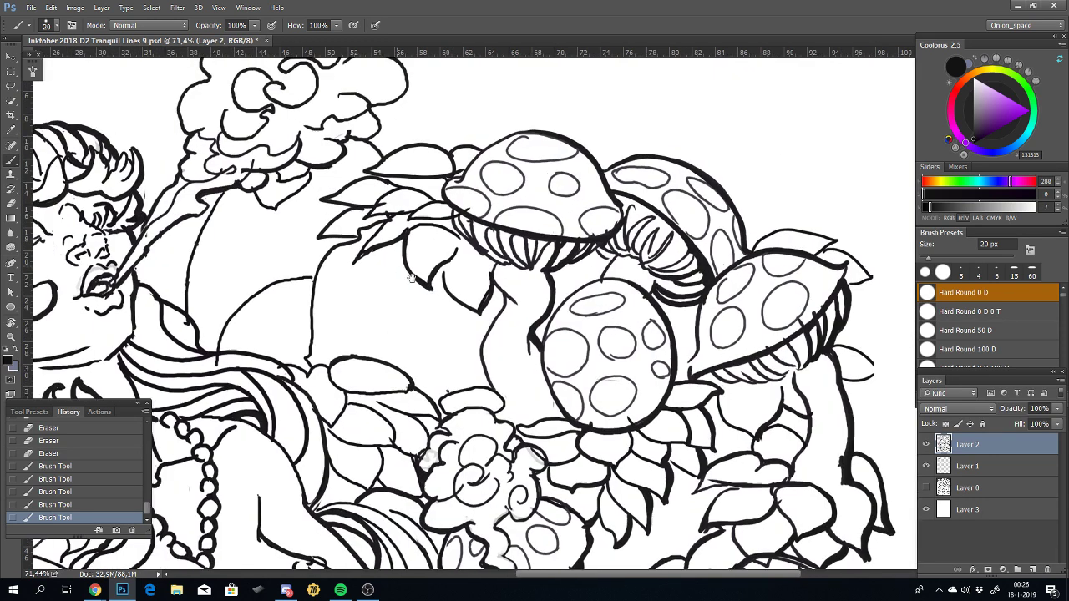
scroll(464, 296, up, 1)
scroll(479, 305, up, 1)
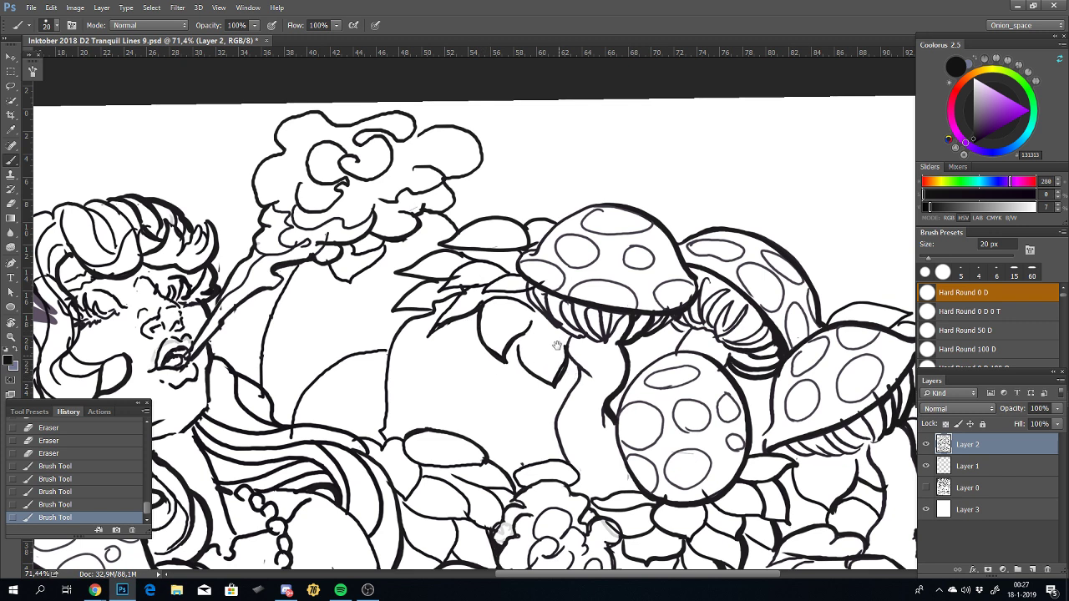
mouse_move(556, 365)
mouse_down()
mouse_move(584, 342)
mouse_move(545, 308)
mouse_move(559, 240)
mouse_move(609, 222)
mouse_up()
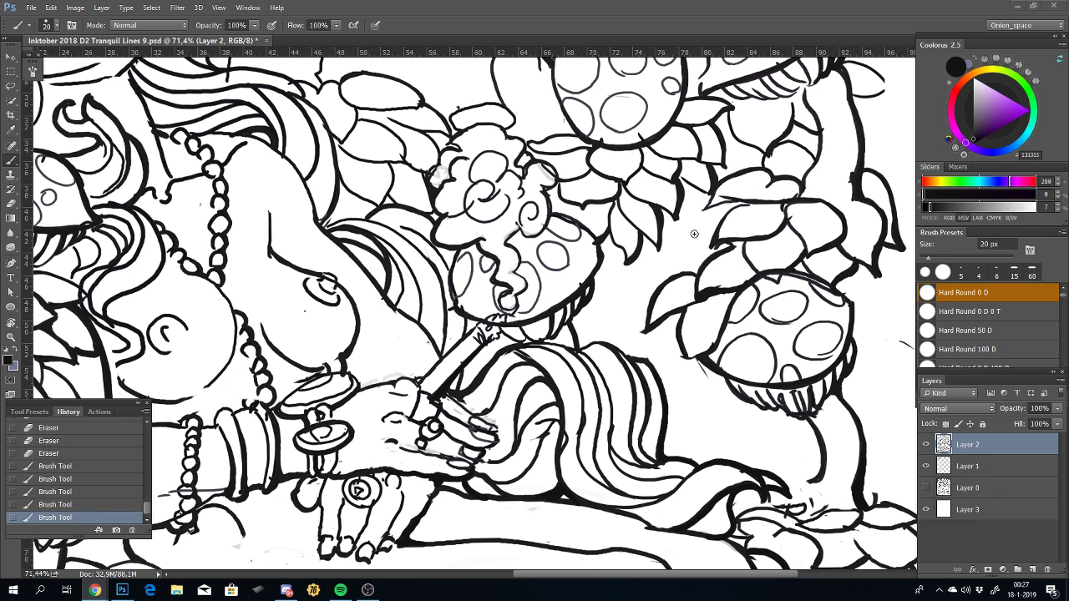
Step: Recentre the full-page view and zoom back in to inspect the figure
scroll(701, 353, down, 5)
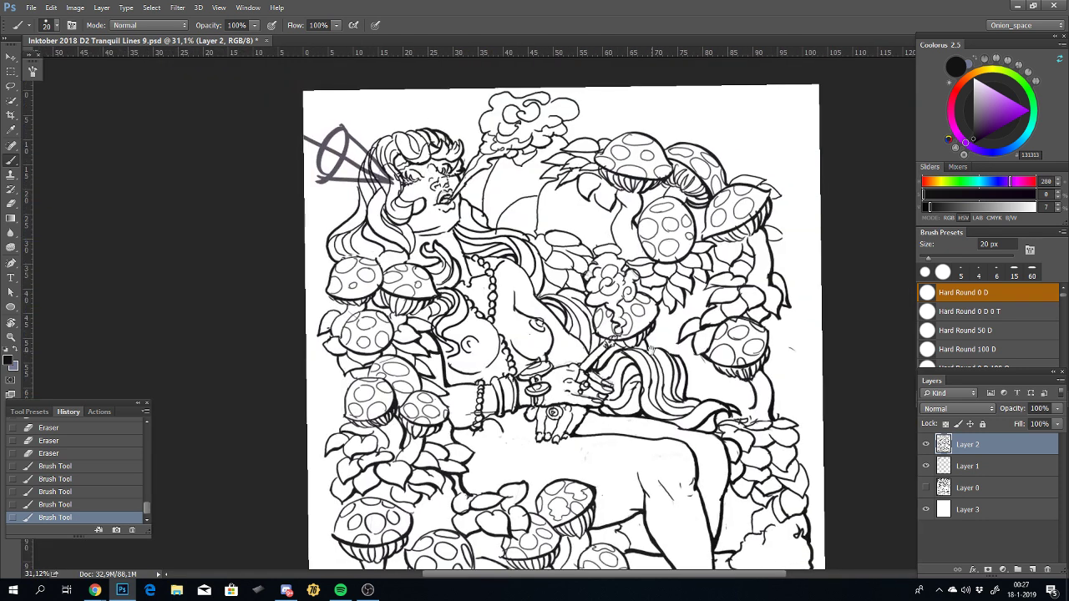
drag(715, 318, 724, 332)
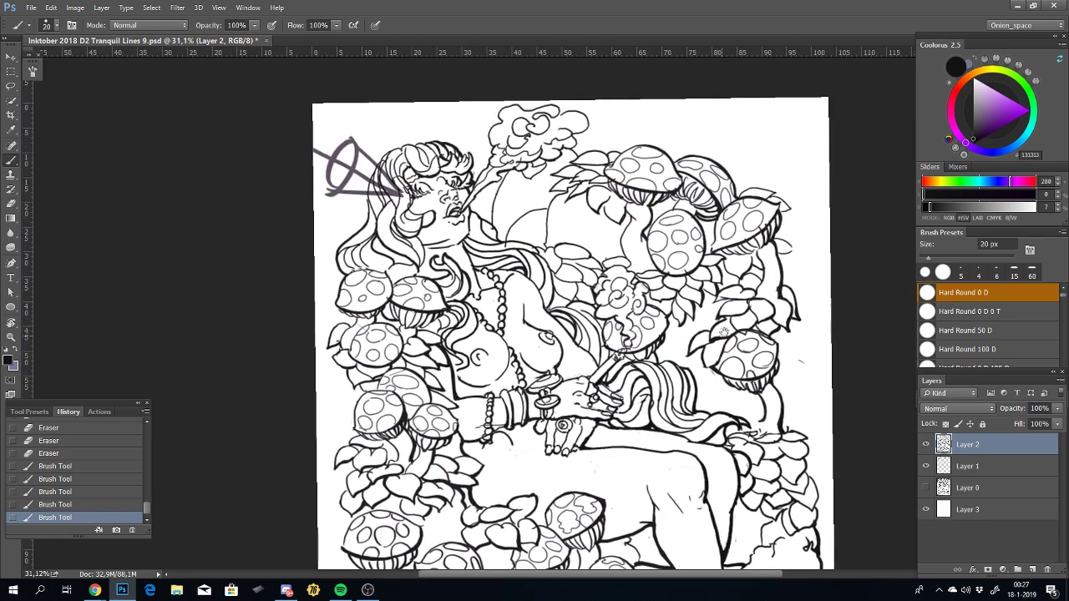
scroll(723, 331, up, 1)
scroll(719, 331, up, 1)
scroll(710, 330, up, 2)
scroll(702, 329, up, 1)
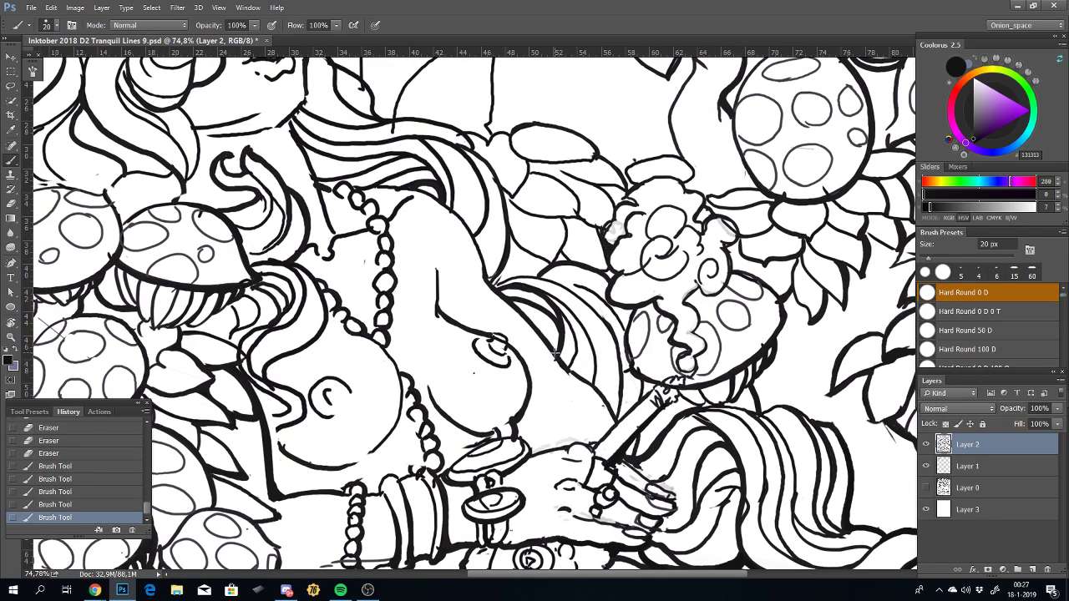
Step: Ink a thick stroke above the pipe-holding hand and test short marks at the torso's edge
mouse_move(556, 354)
mouse_down()
mouse_move(541, 313)
mouse_move(499, 299)
mouse_up()
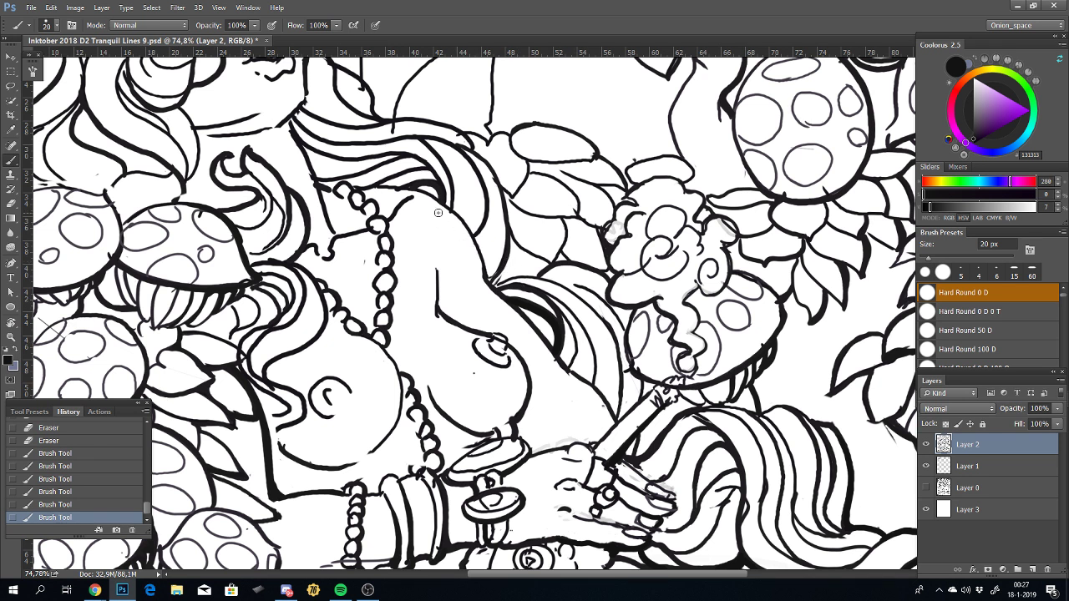
drag(419, 181, 418, 198)
key(ctrl+z)
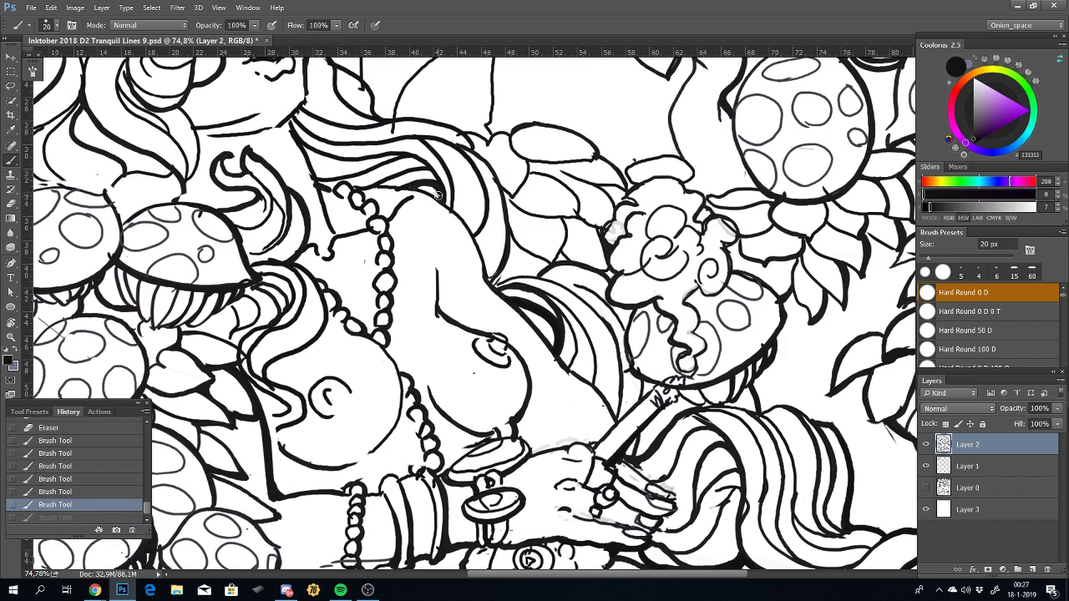
click(438, 197)
drag(441, 199, 419, 178)
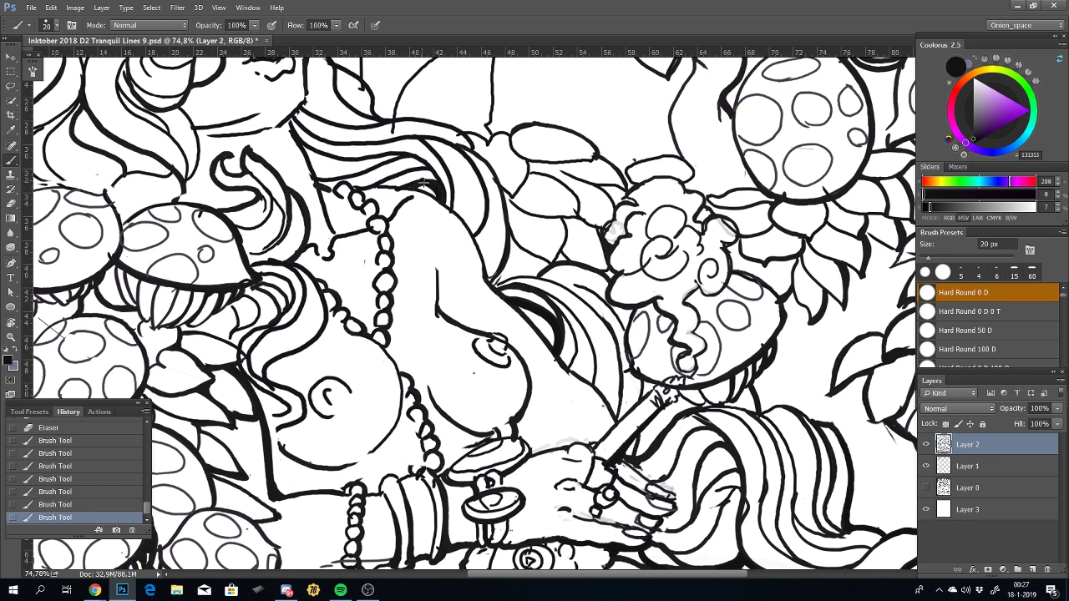
key(ctrl+z)
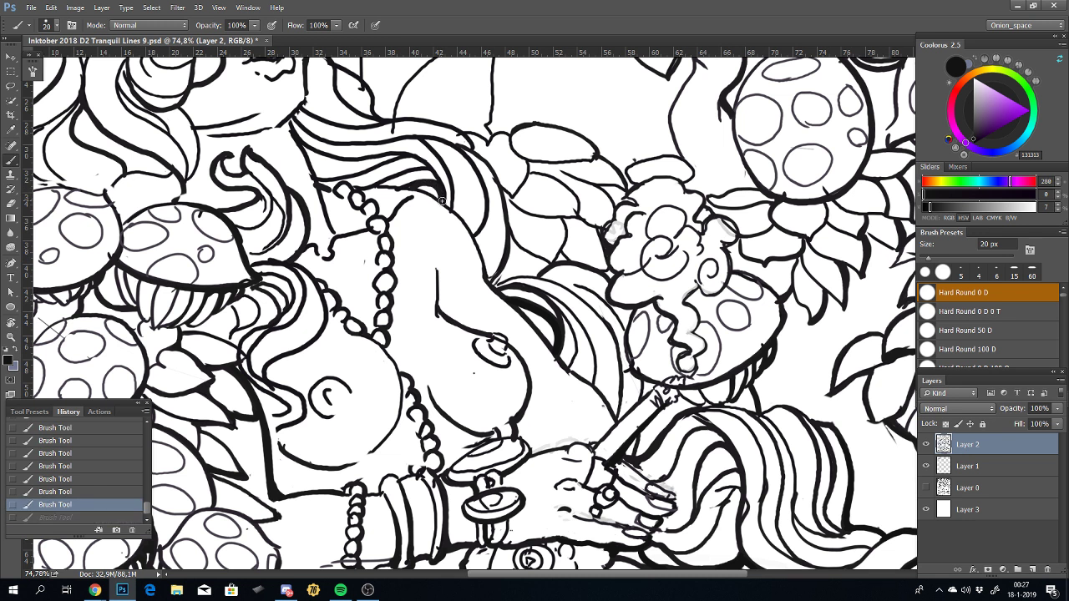
Step: Compare the torso stroke with undo and History, keeping the restored mark near the hand
drag(432, 183, 422, 179)
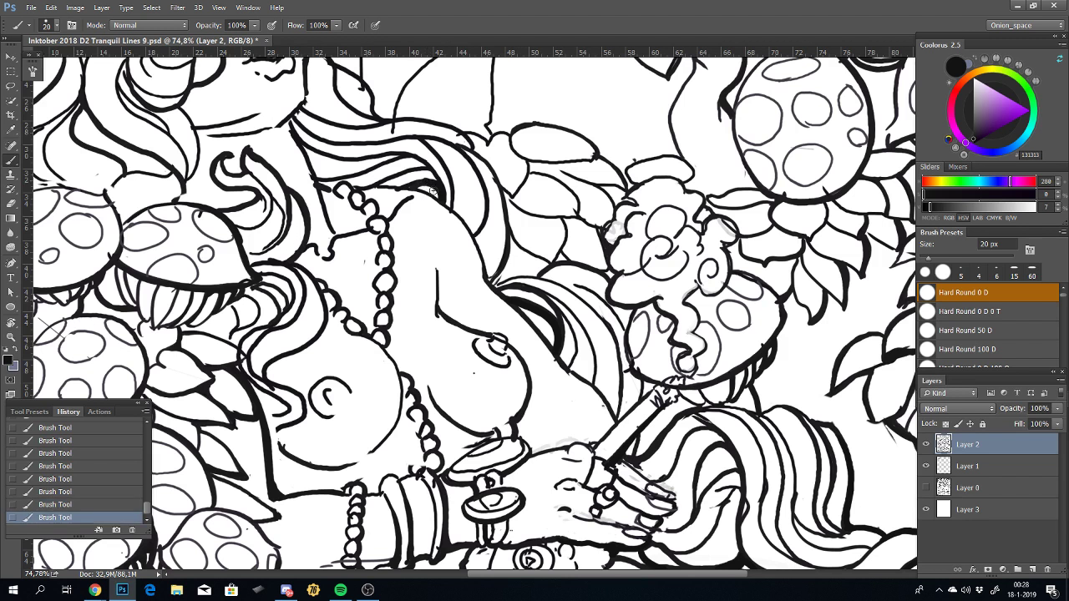
key(ctrl+z)
click(442, 202)
key(ctrl+z)
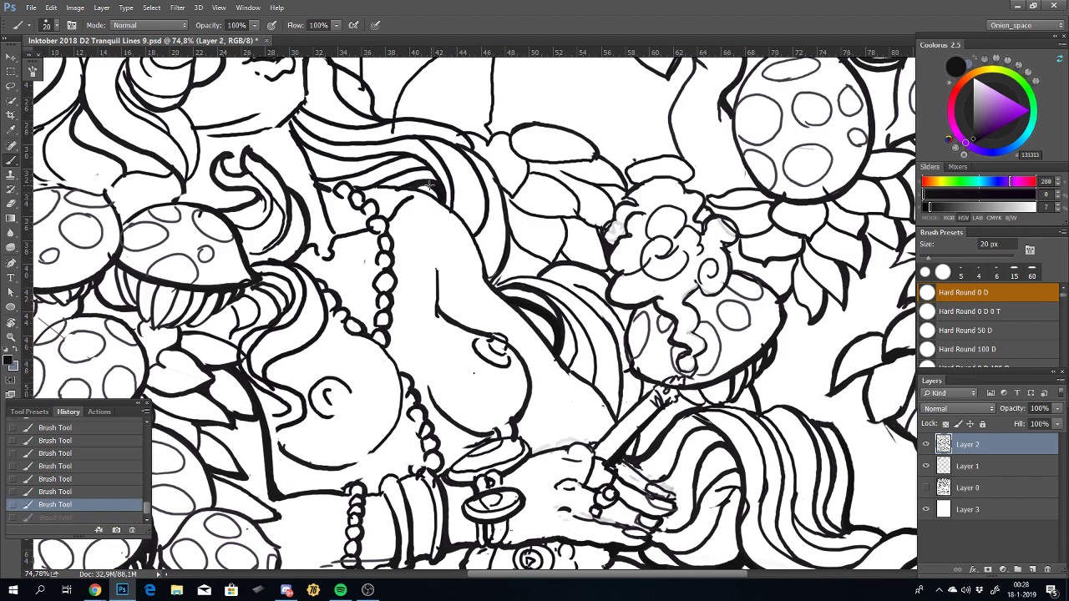
click(412, 185)
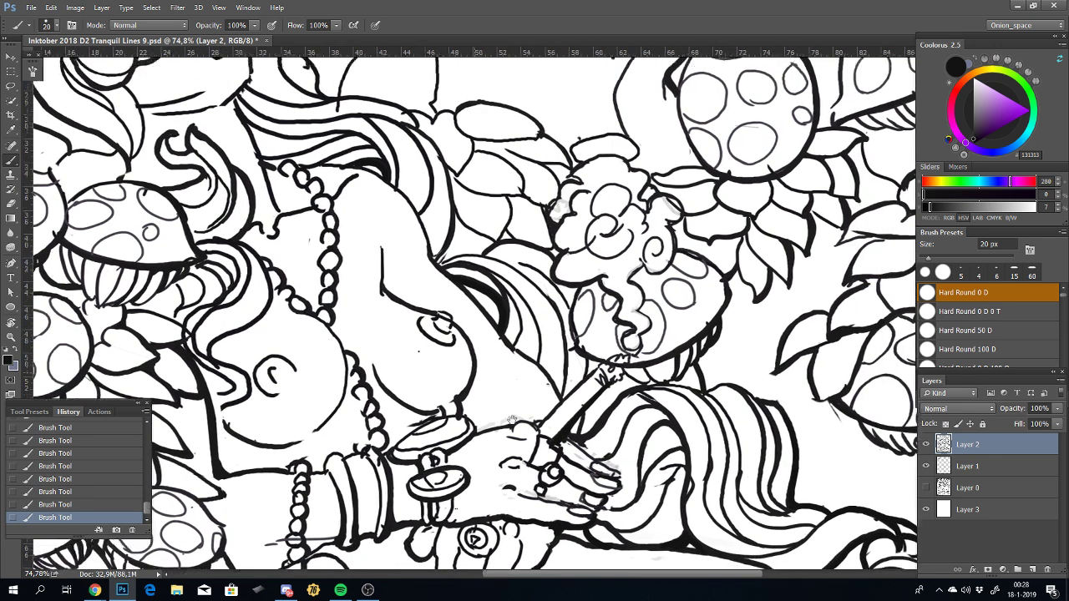
drag(591, 421, 565, 381)
Step: Undo a stray mark and start inking a short line along the mushroom cap by the smoke
scroll(565, 381, down, 2)
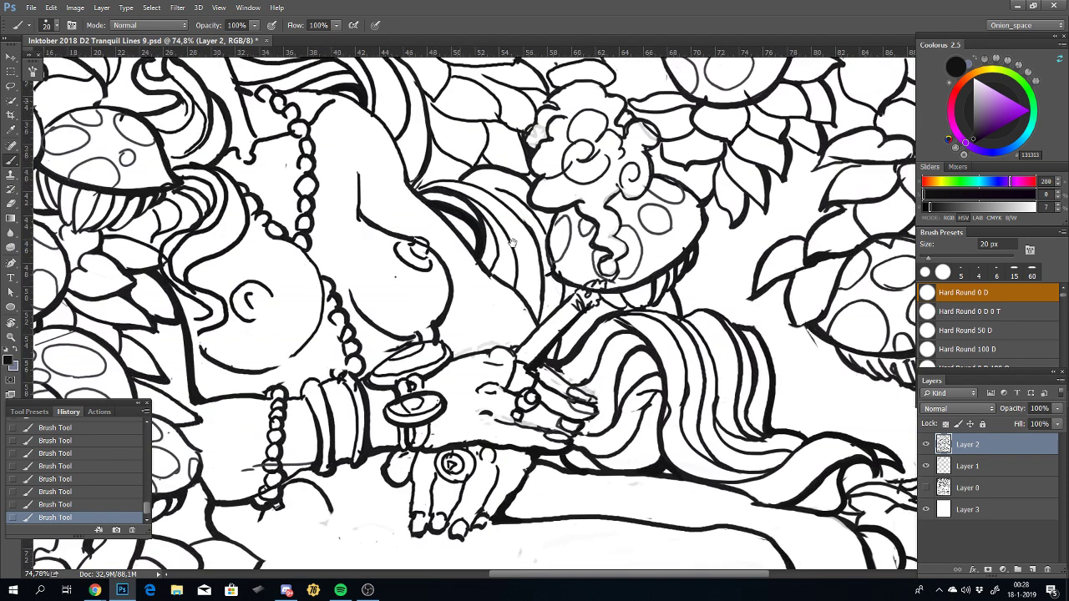
scroll(543, 401, up, 1)
scroll(522, 417, up, 2)
scroll(522, 418, down, 2)
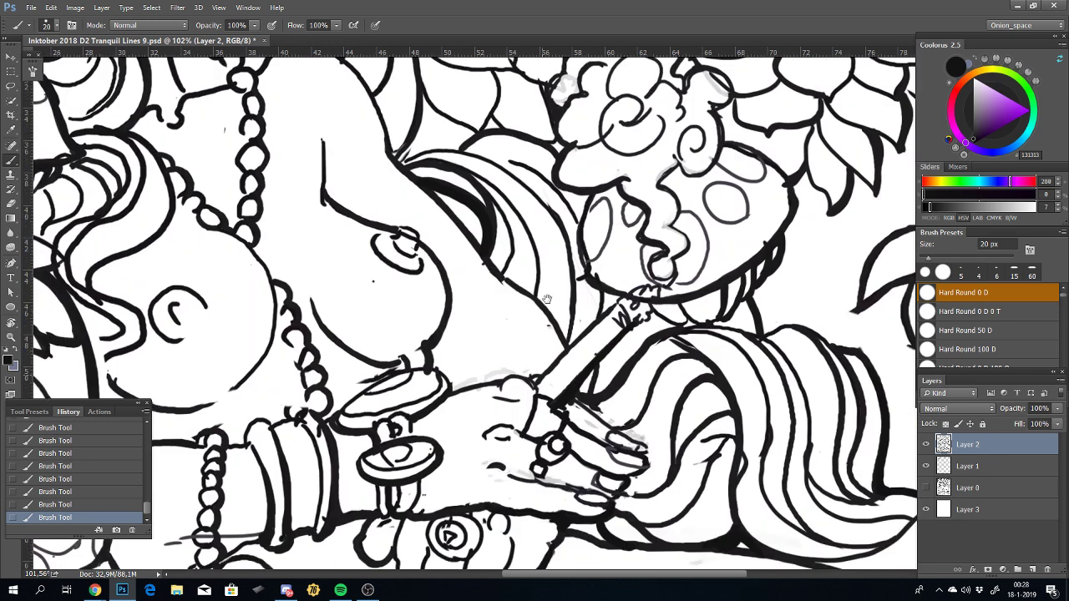
scroll(519, 292, down, 1)
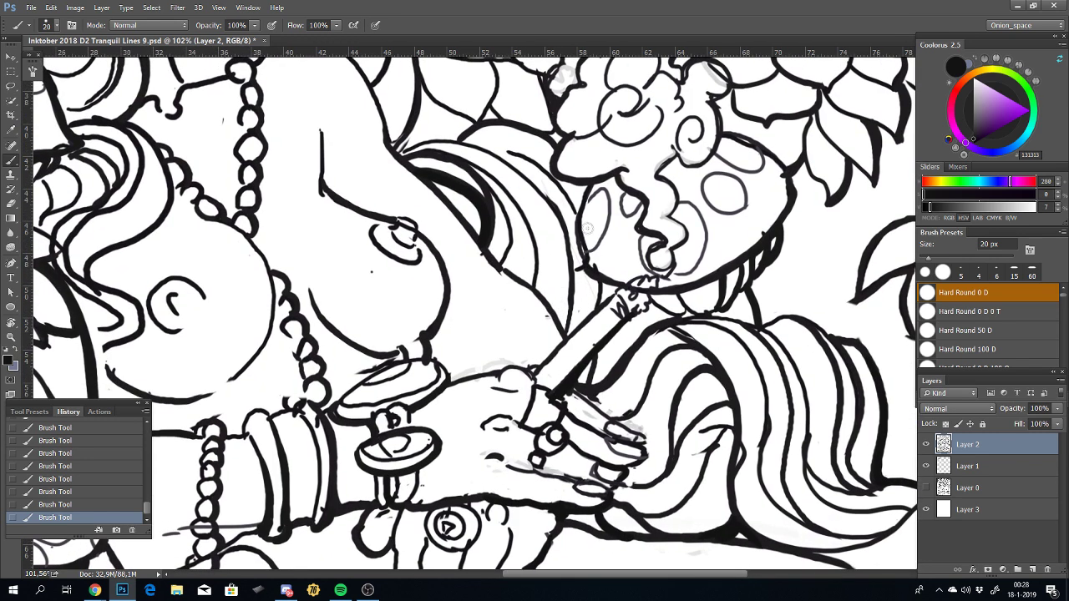
key(ctrl+z)
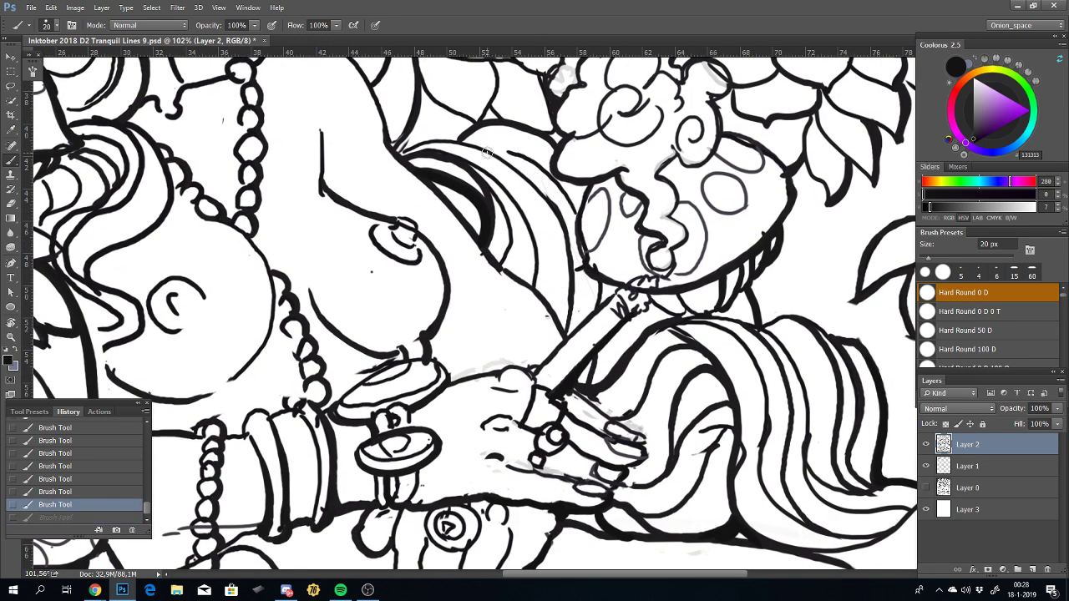
drag(509, 152, 551, 174)
key(ctrl+z)
drag(482, 148, 548, 165)
Step: Retry the mushroom cap line several times, undoing and redoing the attempts
key(ctrl+z)
key(ctrl+z)
key(ctrl+z)
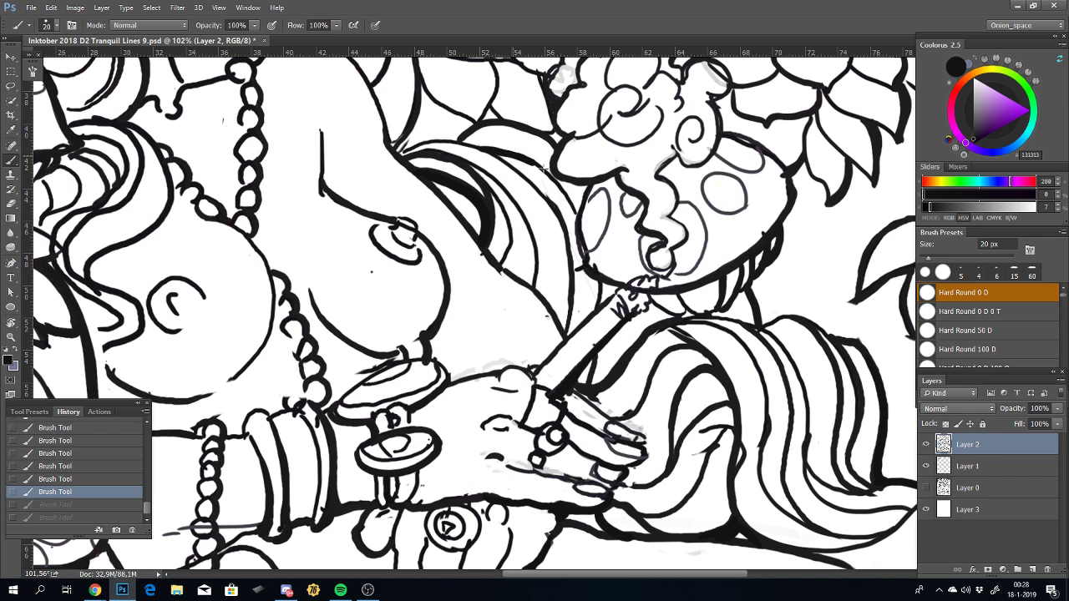
drag(508, 148, 551, 171)
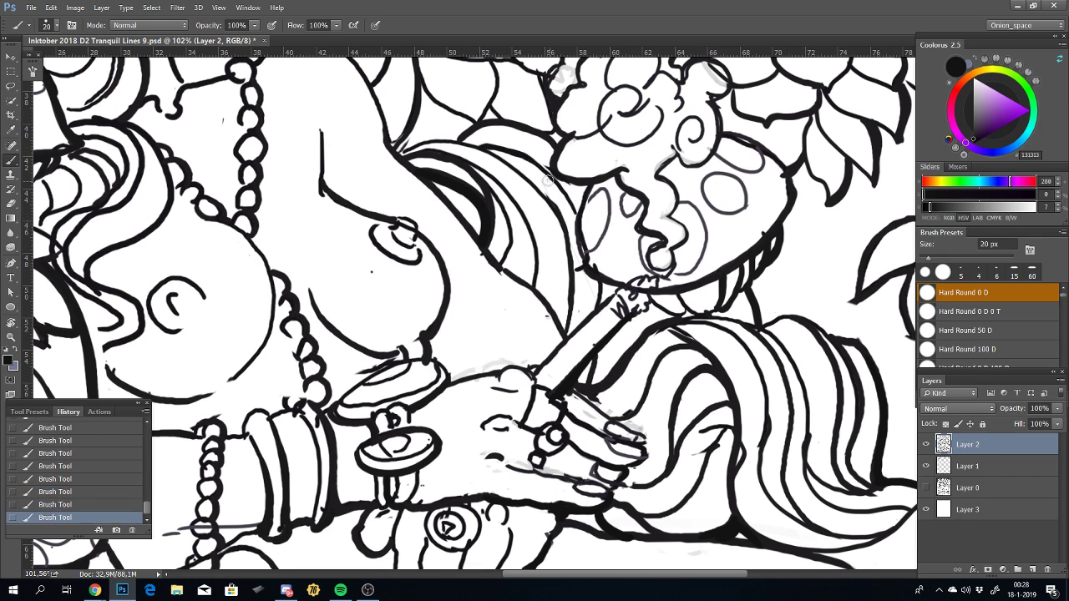
key(ctrl+z)
key(ctrl+z)
key(ctrl+shift+z)
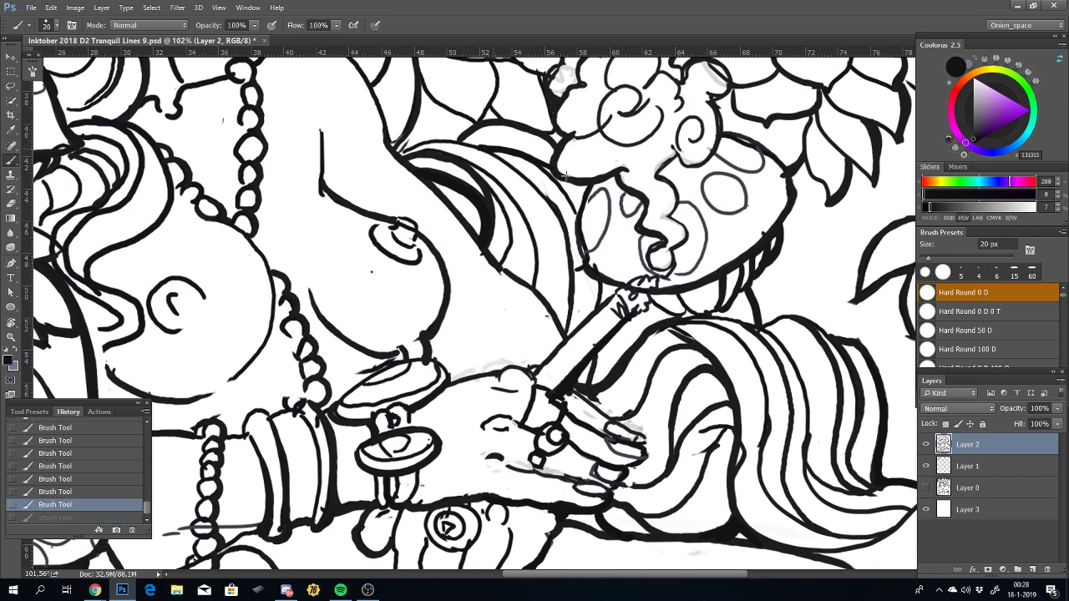
key(ctrl+shift+z)
key(ctrl+z)
drag(476, 146, 548, 177)
Step: Try a longer curve around the cap edge, discard it, and zoom out to check the page
key(ctrl+z)
drag(479, 146, 552, 175)
key(ctrl+z)
drag(492, 149, 573, 189)
key(ctrl+z)
mouse_move(489, 151)
mouse_down()
mouse_move(555, 177)
mouse_move(571, 197)
mouse_up()
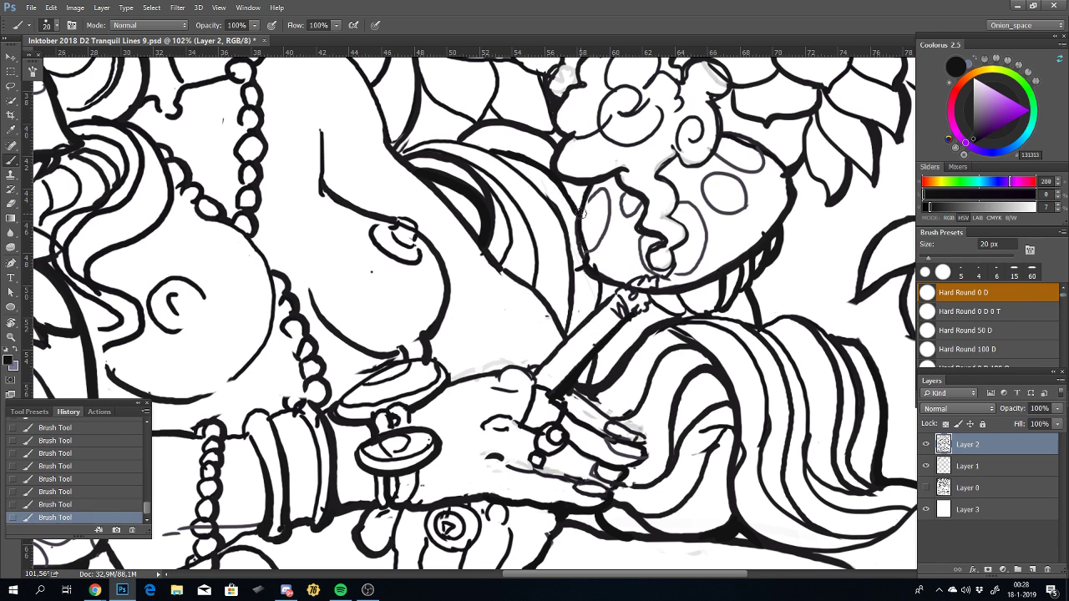
key(ctrl+z)
key(ctrl+z)
key(ctrl+z)
key(ctrl+z)
scroll(523, 279, down, 5)
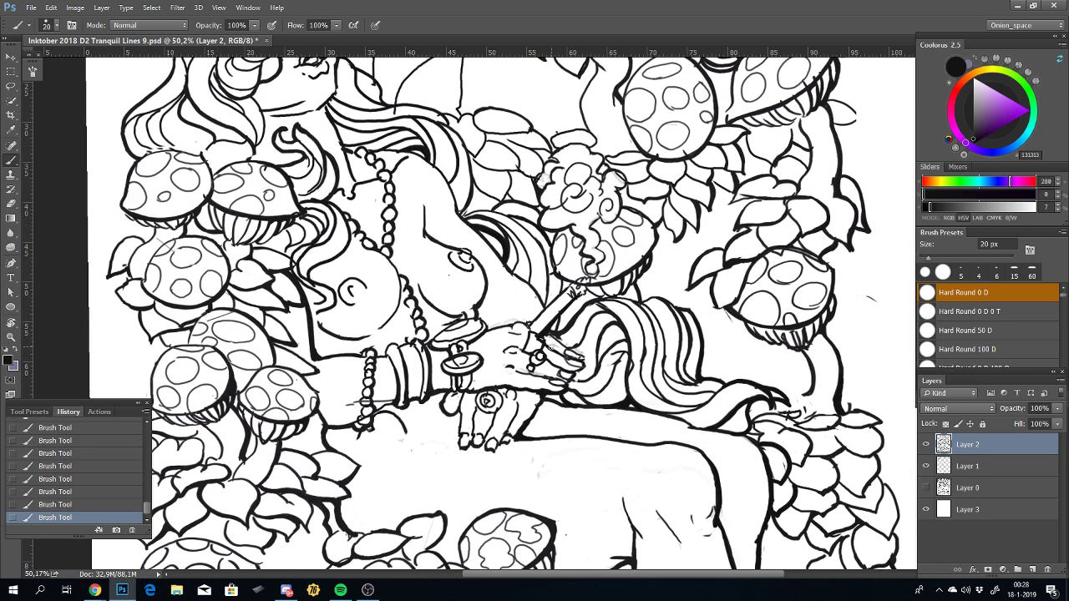
scroll(607, 299, down, 2)
scroll(606, 299, down, 2)
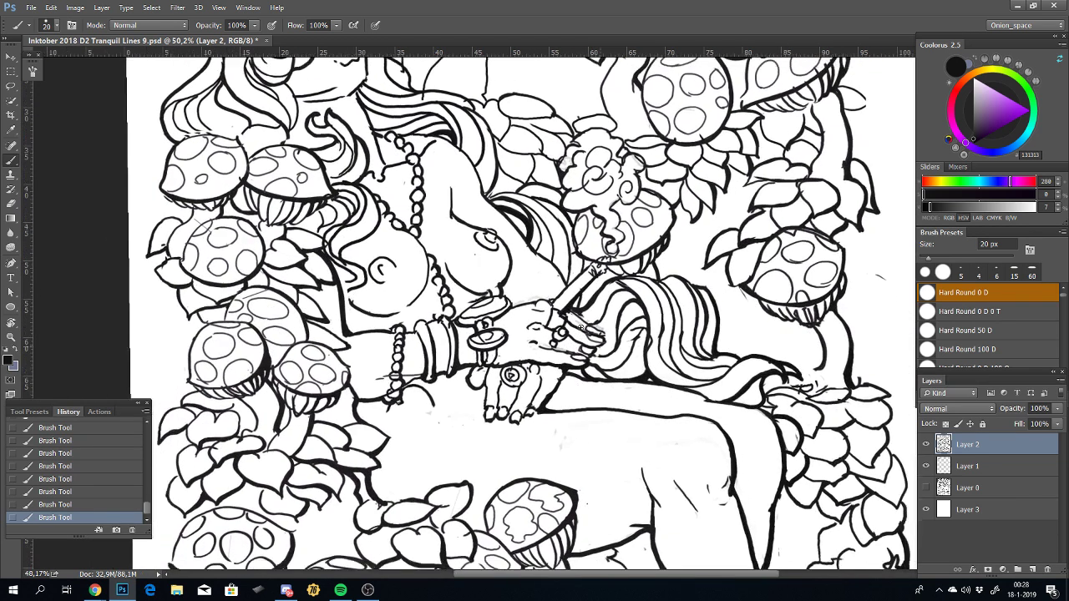
scroll(606, 299, down, 1)
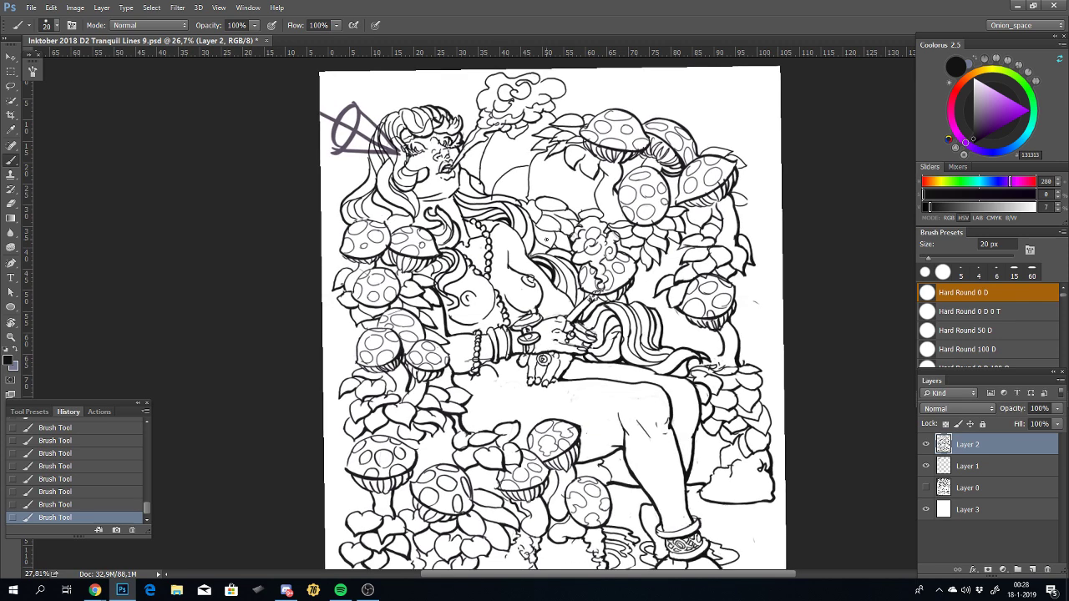
Step: Zoom in on the torso and draw a short contour stroke near the chest
scroll(527, 284, up, 5)
mouse_move(518, 225)
mouse_down()
mouse_move(546, 270)
mouse_move(551, 313)
mouse_up()
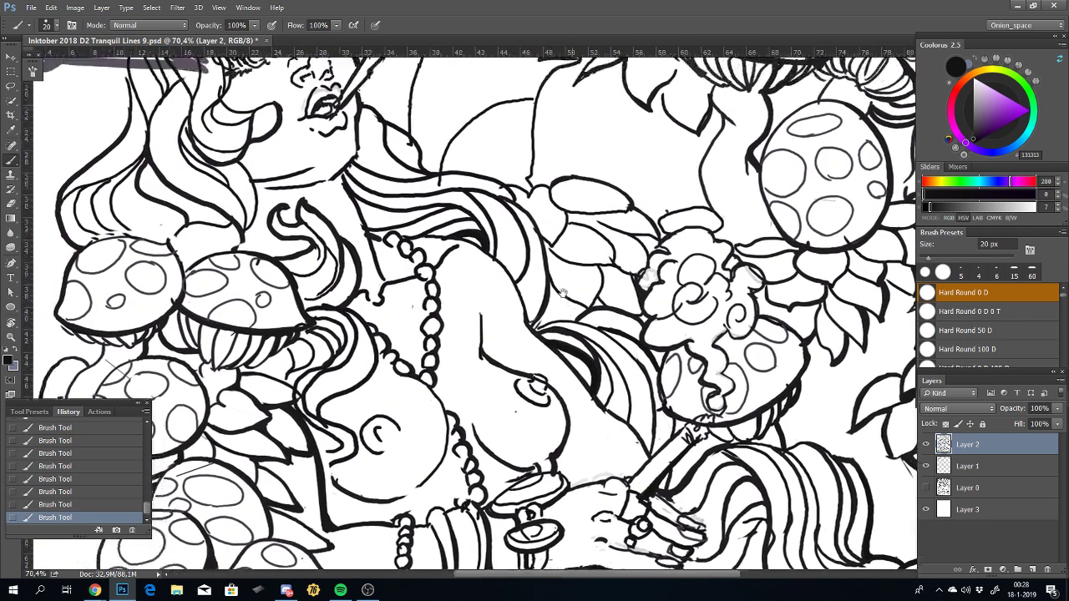
scroll(551, 313, up, 1)
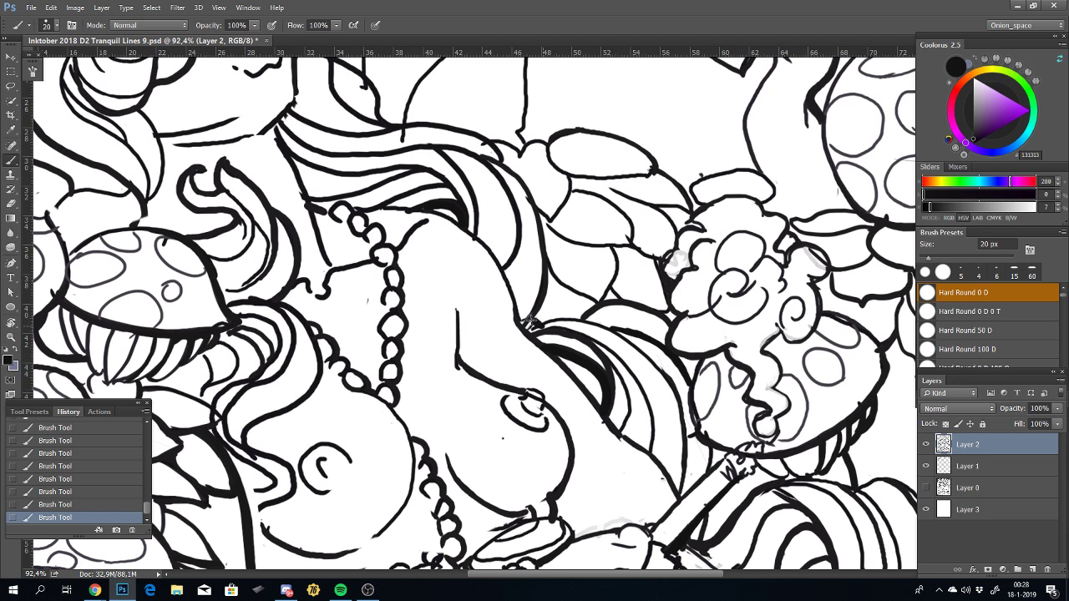
key(ctrl+z)
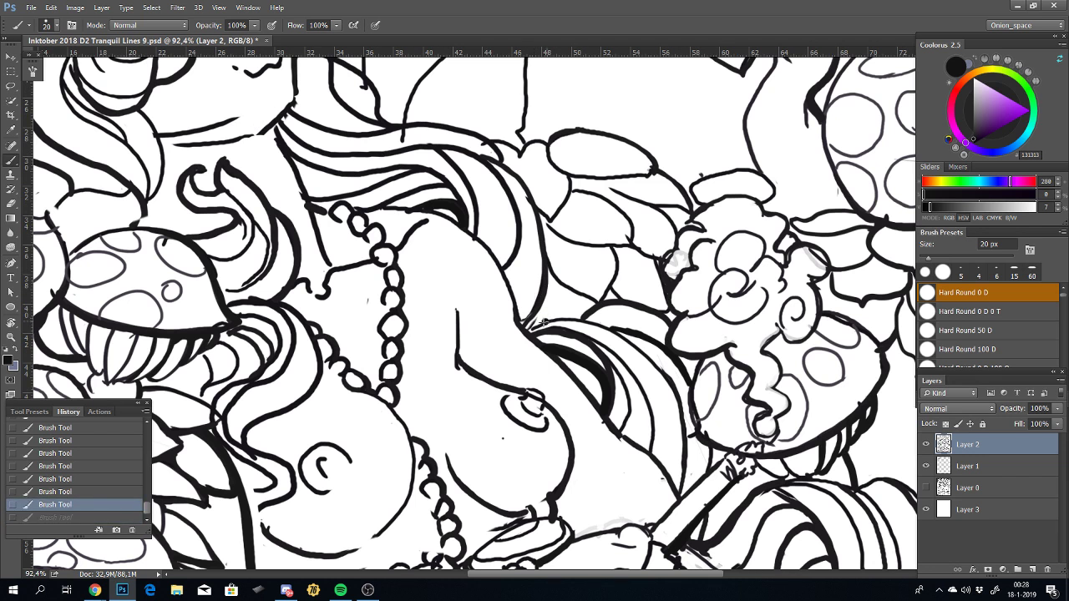
drag(550, 287, 549, 217)
key(ctrl+z)
drag(547, 292, 545, 263)
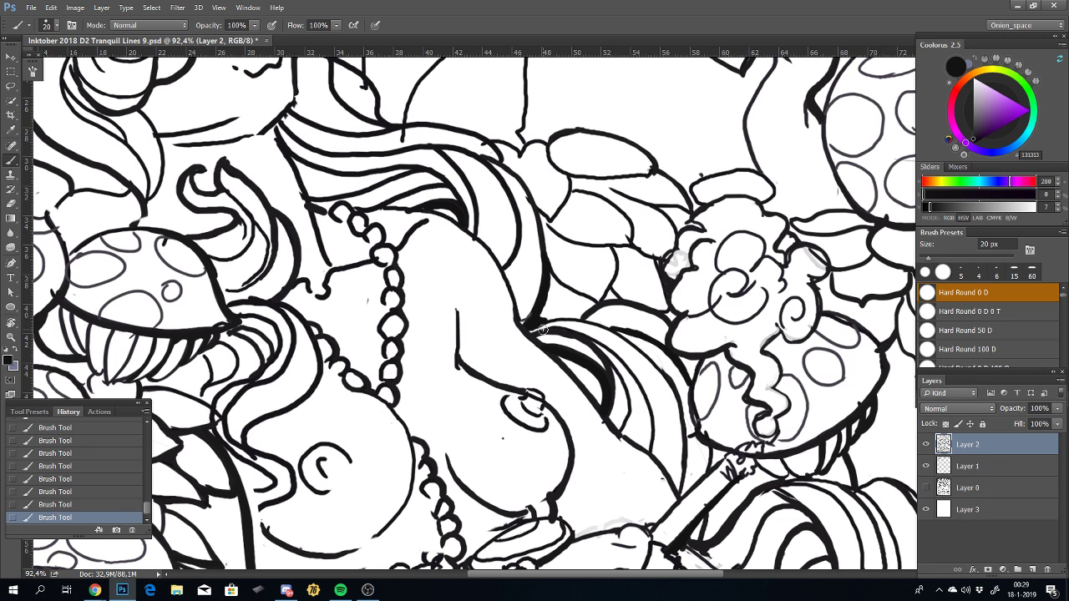
Step: Step back two strokes, view the brush presets menu, then restore both strokes
key(ctrl+alt+z)
key(ctrl+alt+z)
right_click(559, 336)
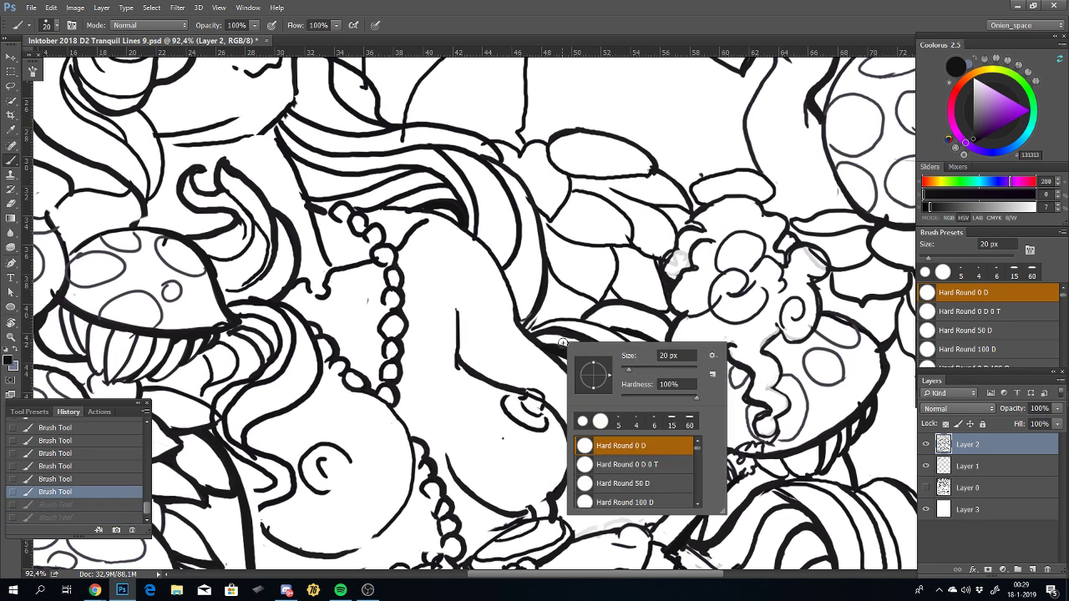
key(Escape)
key(ctrl+shift+z)
key(ctrl+shift+z)
alt+scroll(573, 337, up, 2)
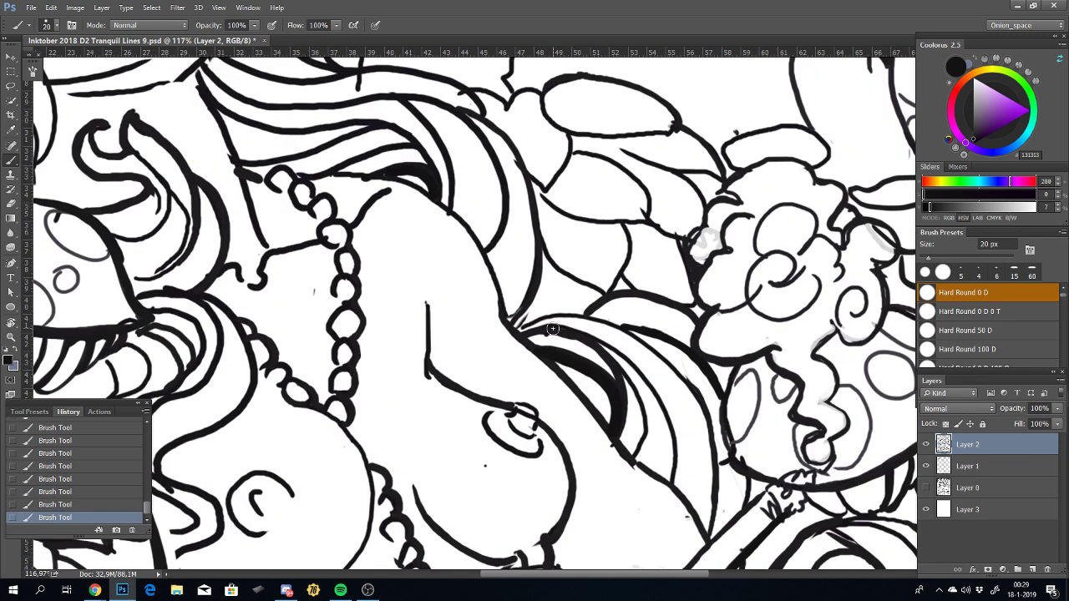
Step: Toggle the contour stroke to compare, then thicken the chest line where it meets the drape
key(ctrl+z)
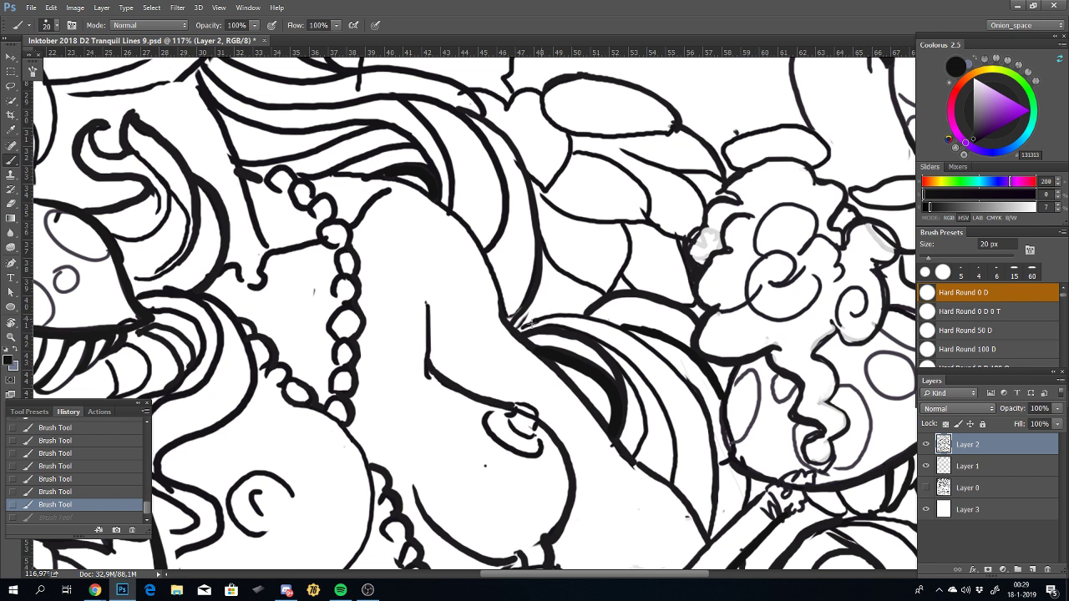
key(ctrl+z)
key(ctrl+z)
key(ctrl+z)
key(ctrl+z)
key(ctrl+z)
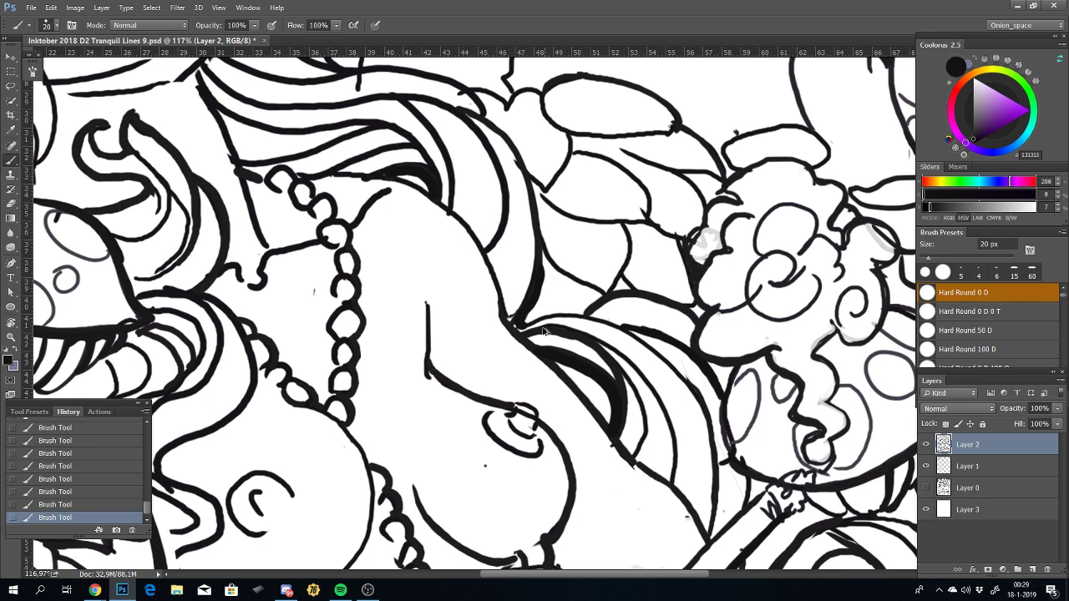
key(ctrl+z)
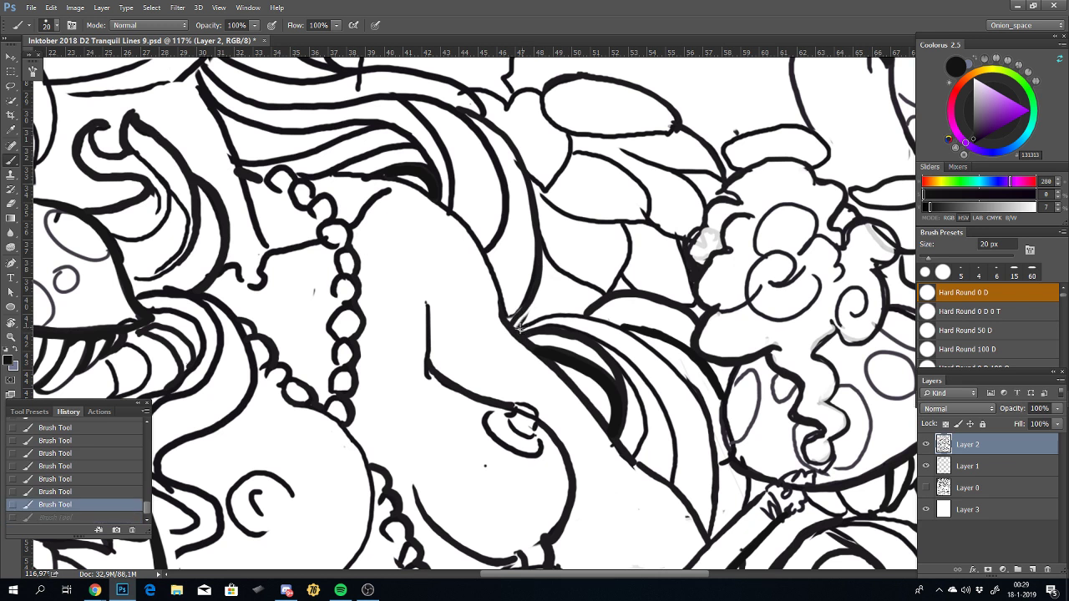
key(ctrl+z)
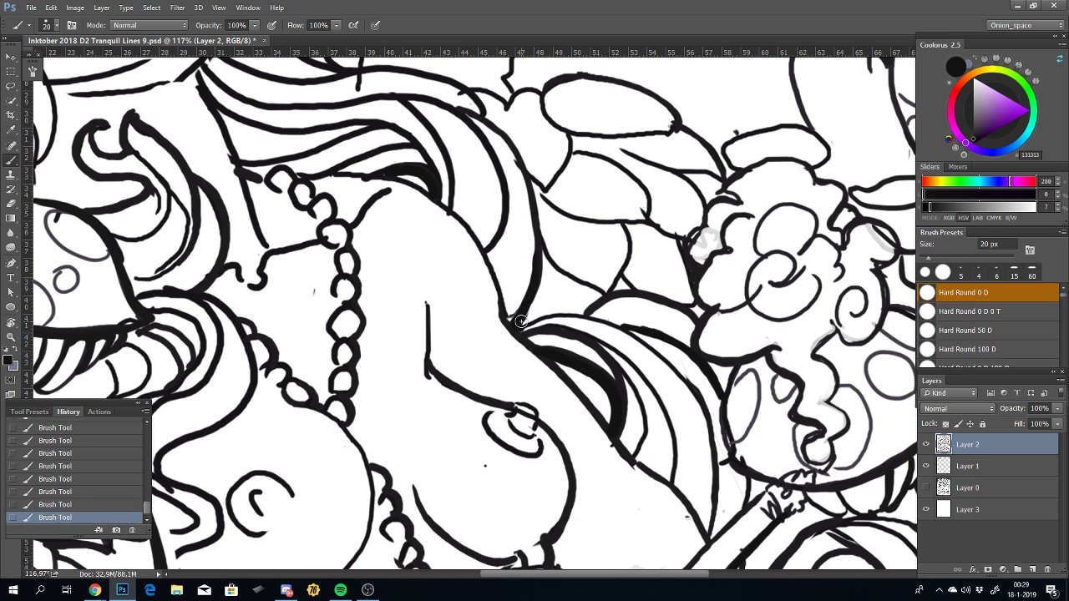
key(ctrl+z)
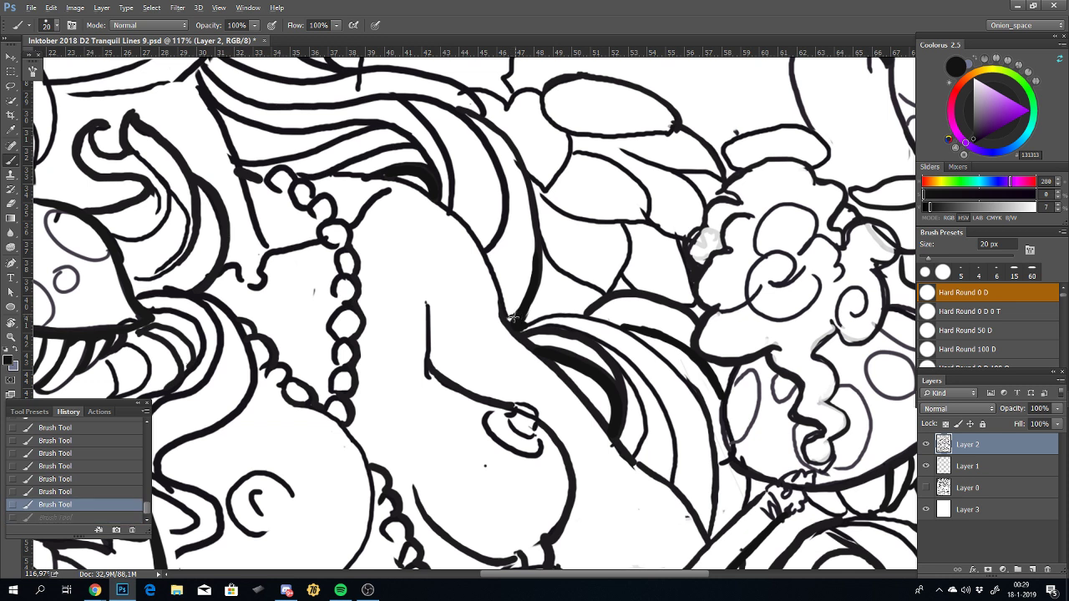
key(ctrl+z)
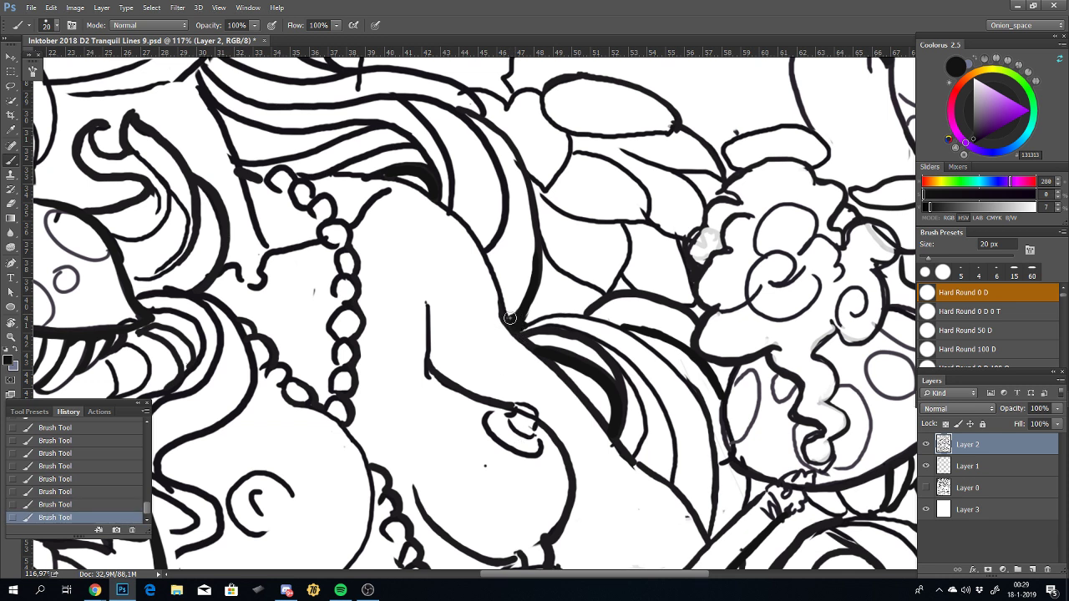
drag(512, 310, 504, 321)
Step: Zoom to the neck and ink a contour line beside the pearl necklace
scroll(515, 372, down, 5)
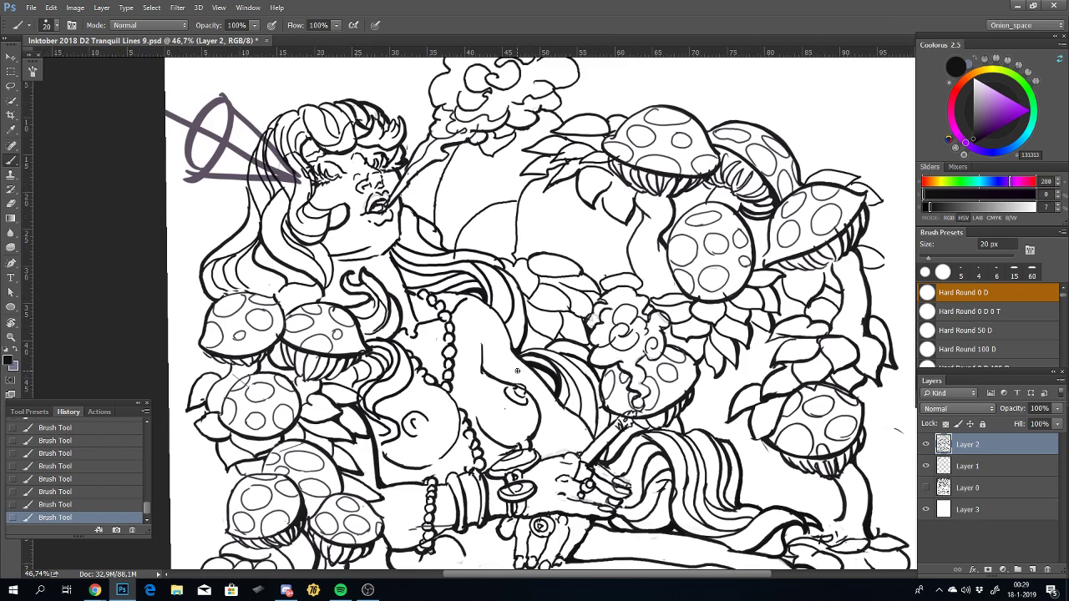
scroll(517, 371, down, 3)
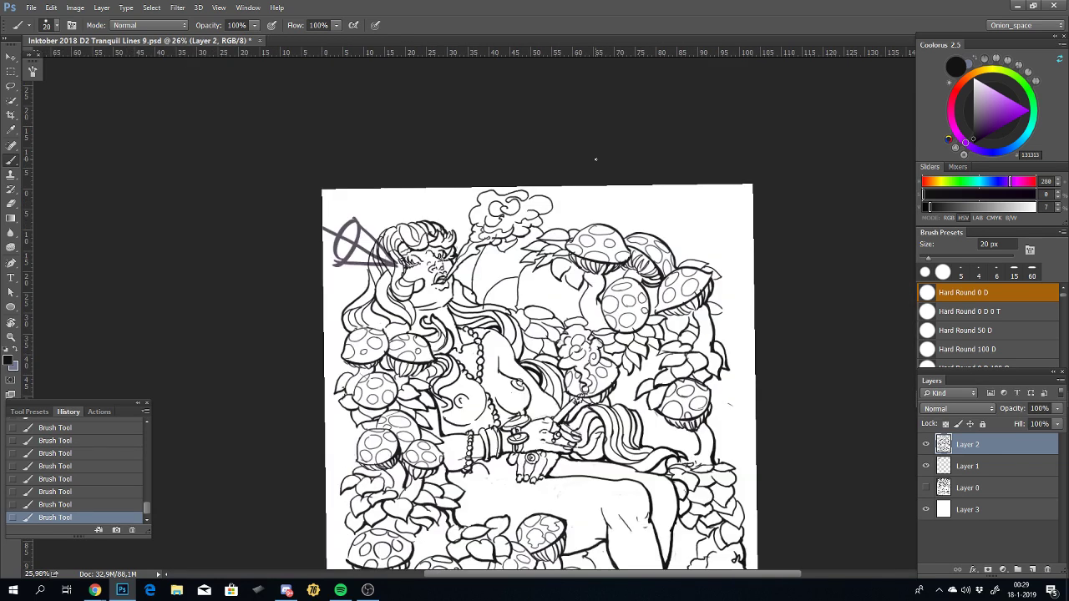
scroll(493, 382, up, 4)
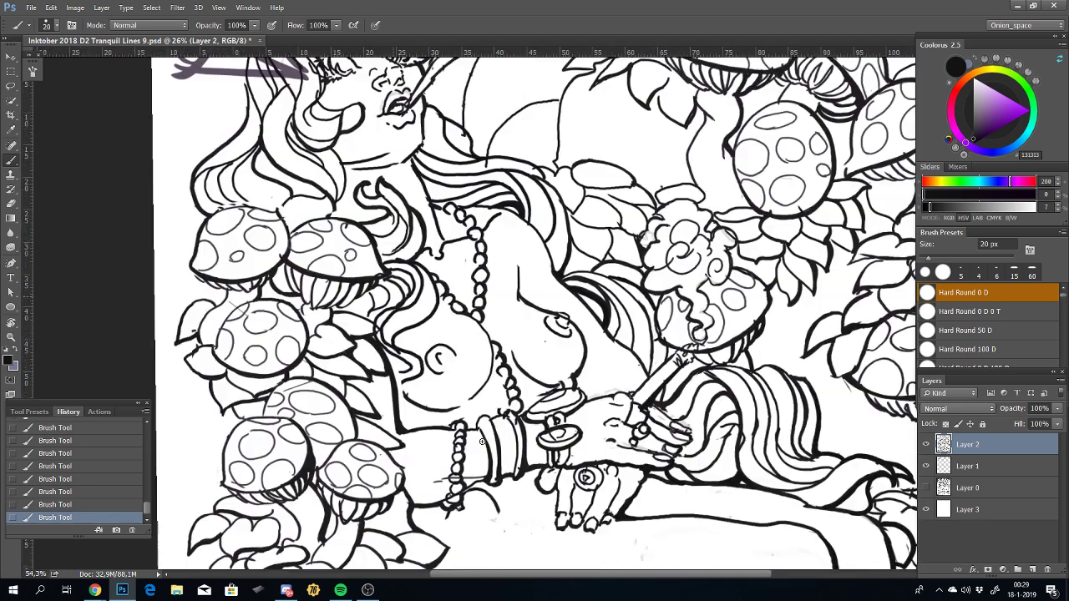
scroll(491, 381, down, 1)
scroll(490, 380, up, 2)
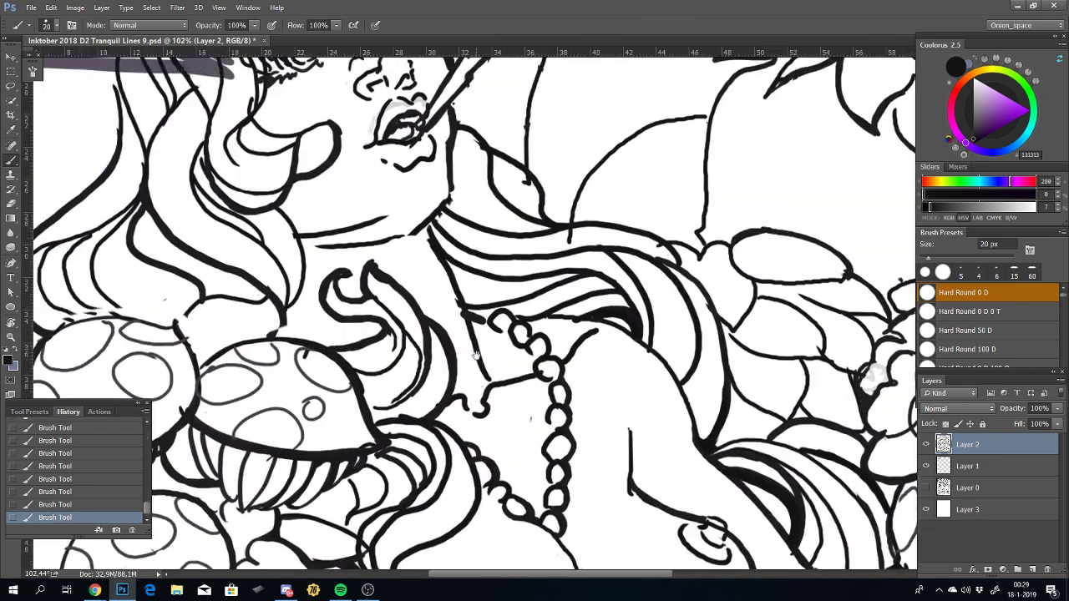
scroll(501, 386, up, 1)
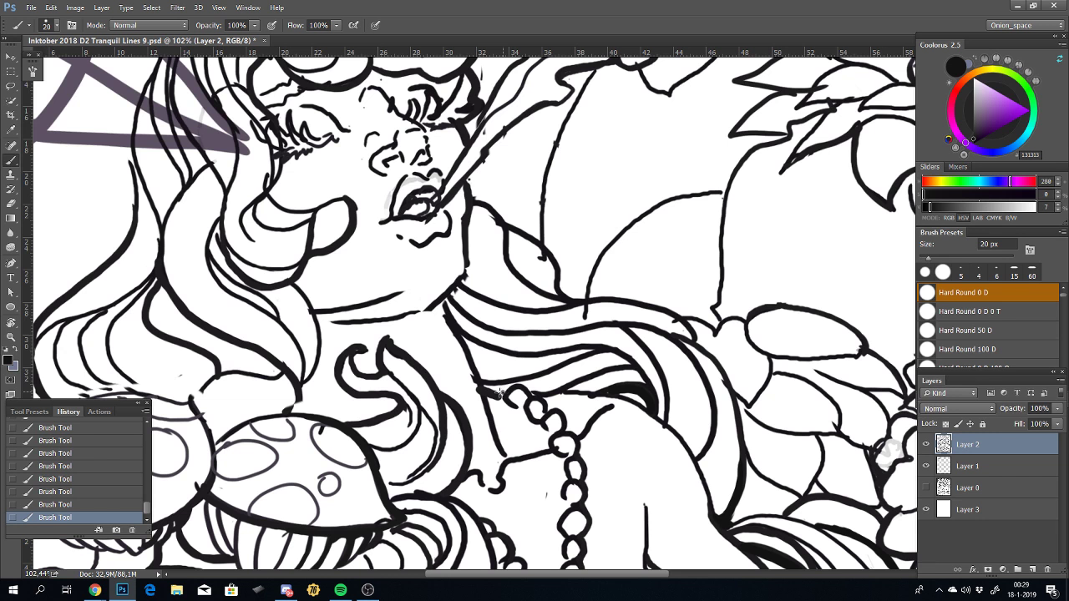
key(ctrl+z)
key(ctrl+z)
key(ctrl+z)
key(ctrl+z)
Step: Redraw the contour line along the right side of the neck, retrying twice
key(ctrl+z)
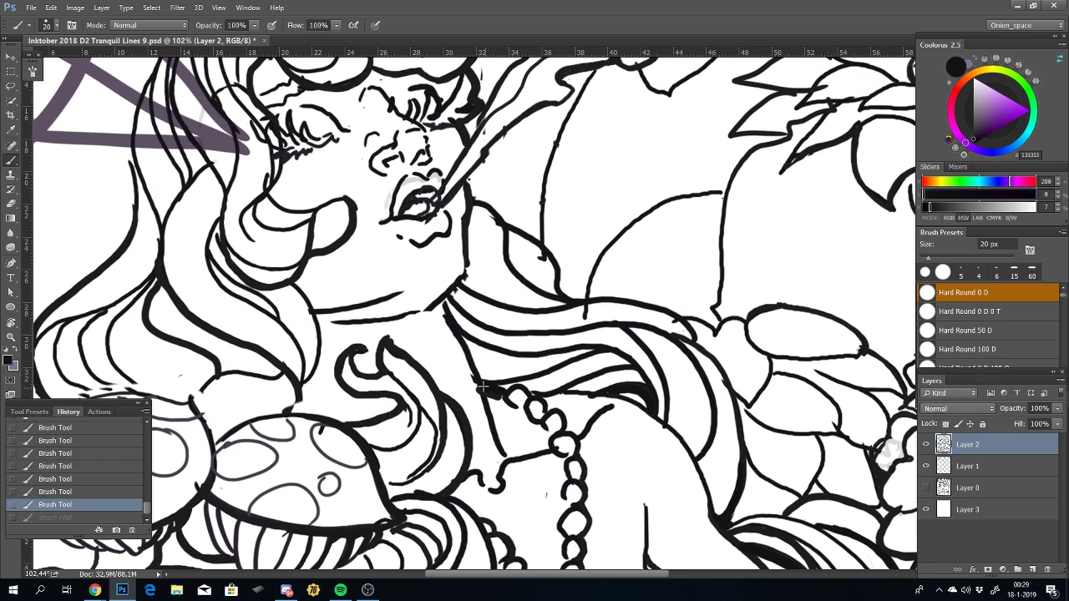
key(ctrl+z)
key(ctrl+z)
key(ctrl+z)
key(ctrl+z)
key(ctrl+z)
key(ctrl+z)
drag(483, 372, 463, 336)
key(ctrl+z)
drag(481, 376, 448, 319)
key(ctrl+z)
drag(481, 386, 461, 338)
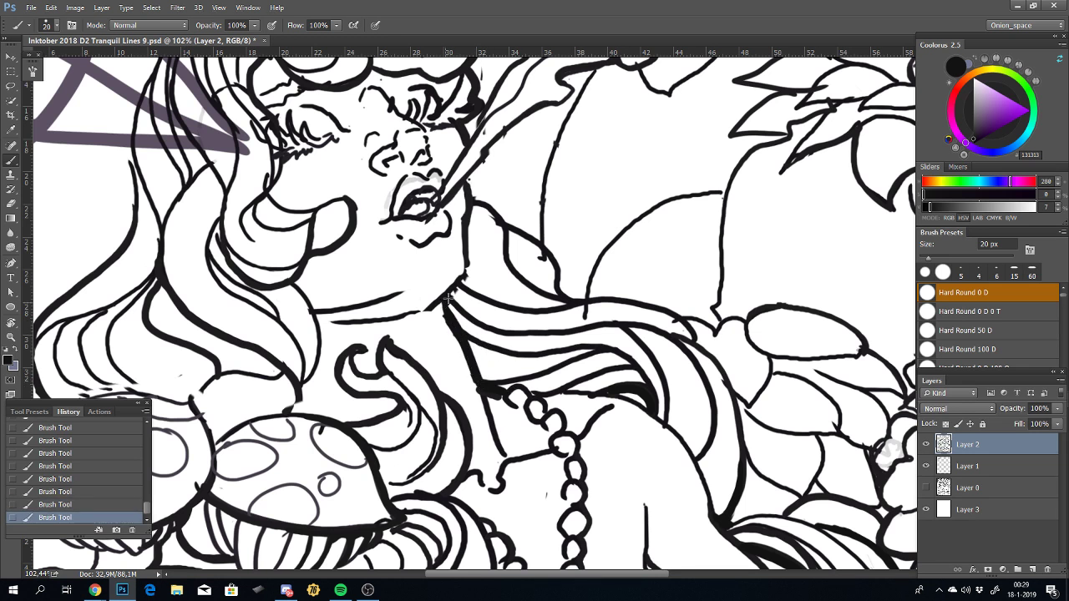
key(ctrl+z)
Step: Add a short stroke on the neck outline, redoing it until it fits
drag(448, 294, 464, 276)
key(ctrl+z)
key(ctrl+z)
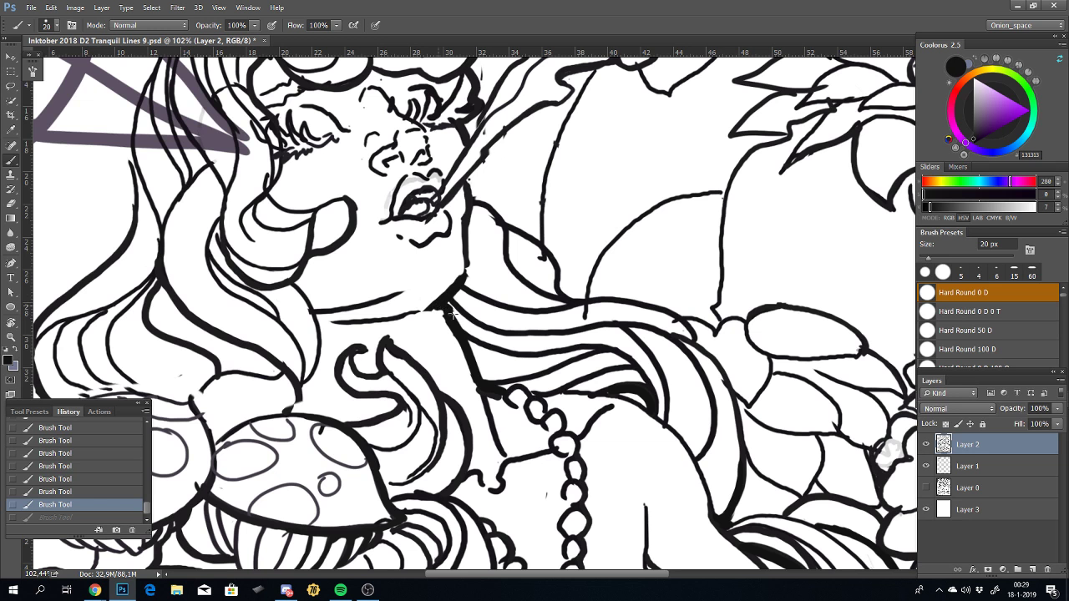
drag(451, 309, 460, 321)
key(ctrl+z)
key(ctrl+z)
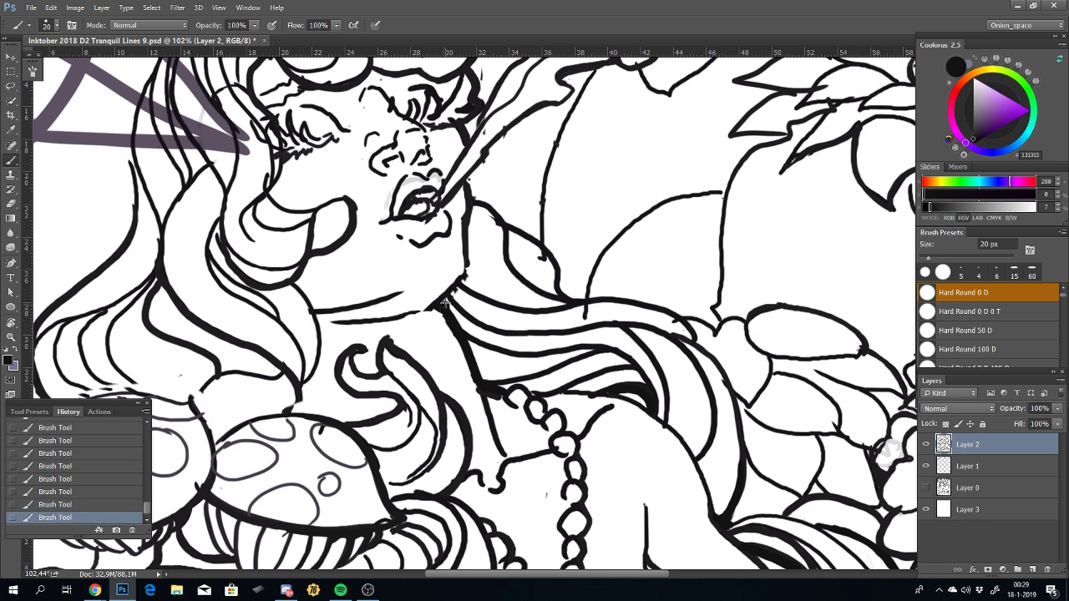
scroll(403, 401, down, 3)
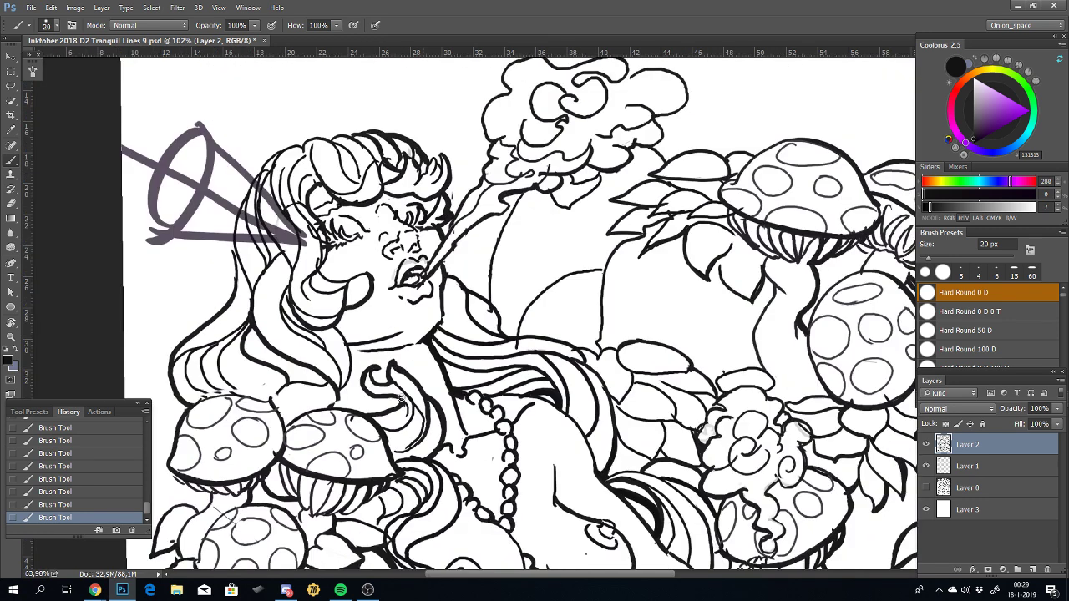
scroll(403, 401, down, 2)
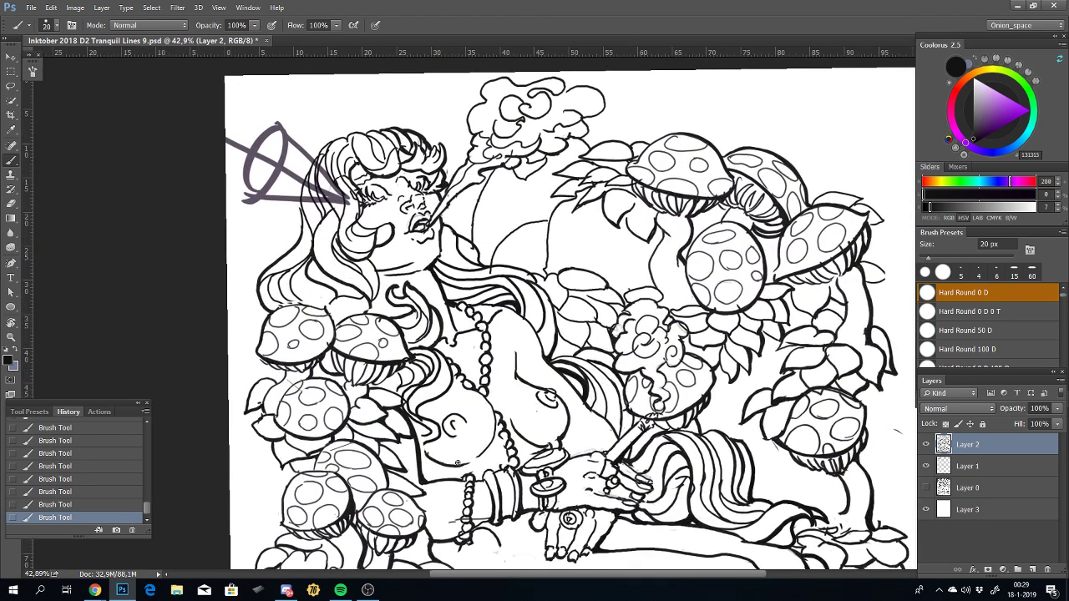
scroll(458, 463, down, 2)
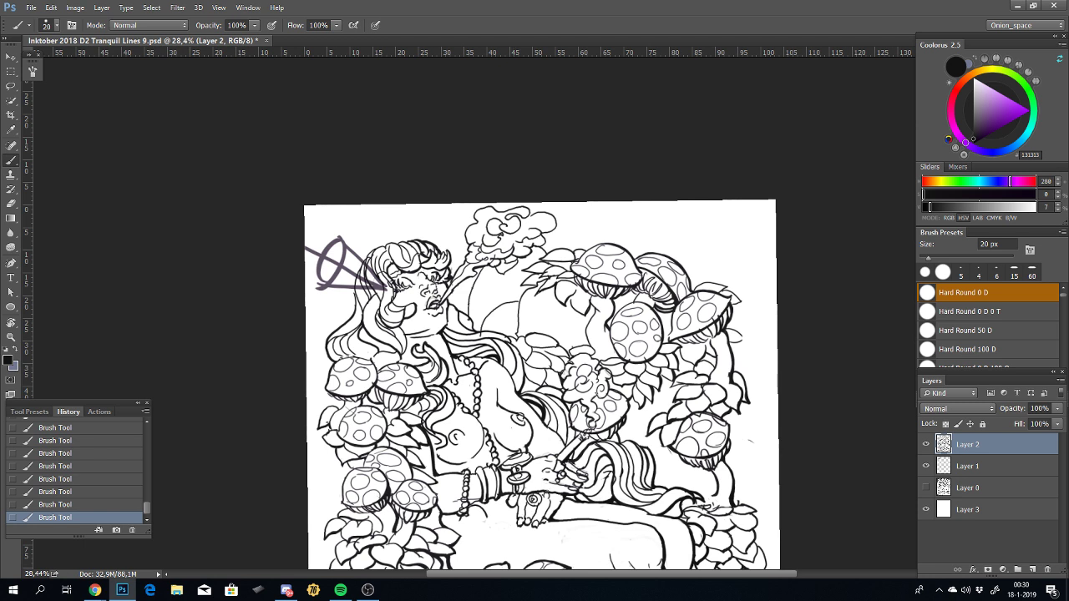
mouse_move(524, 461)
mouse_down()
mouse_move(447, 428)
mouse_move(450, 364)
mouse_up()
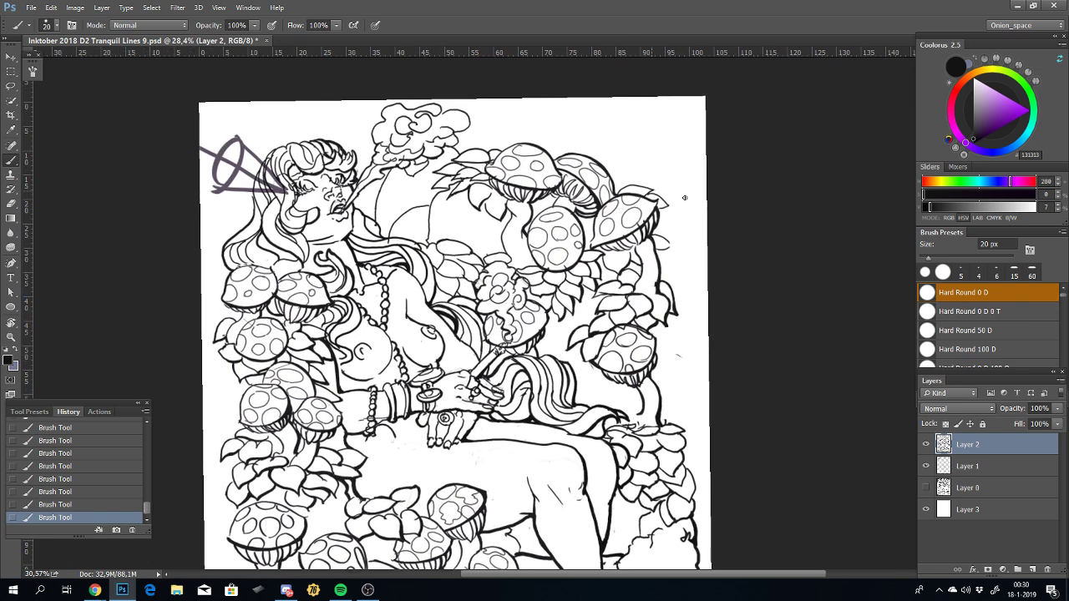
scroll(643, 179, up, 5)
mouse_move(637, 179)
mouse_down()
mouse_move(680, 282)
mouse_move(670, 148)
mouse_up()
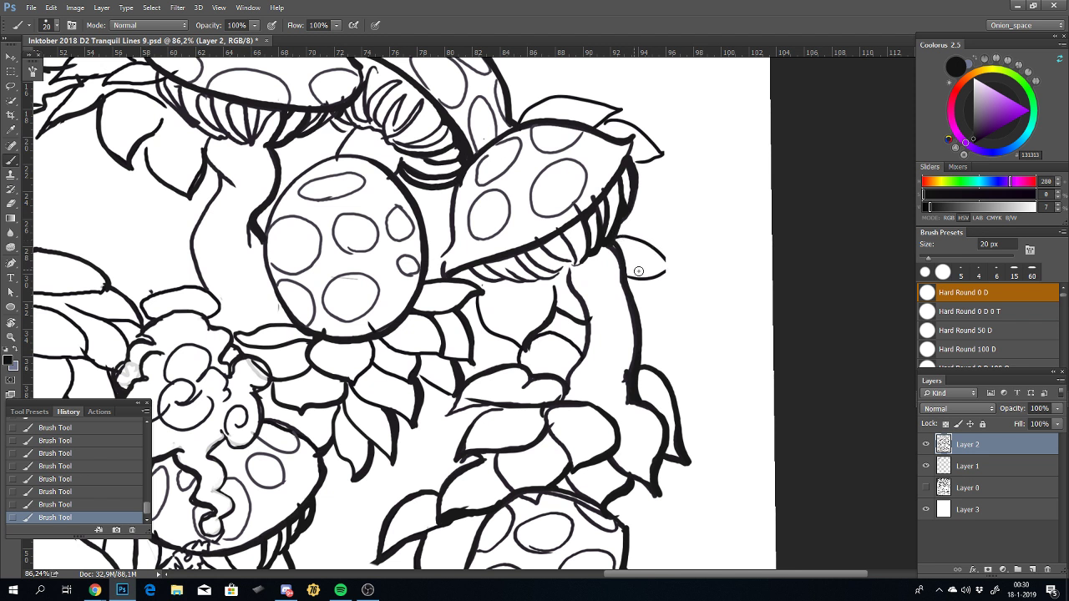
Step: Draw and retry a line joining the mushroom gills to the small leaf
drag(619, 236, 674, 264)
key(ctrl+z)
key(ctrl+z)
mouse_move(614, 238)
mouse_down()
mouse_move(667, 257)
mouse_move(633, 277)
mouse_move(608, 359)
mouse_up()
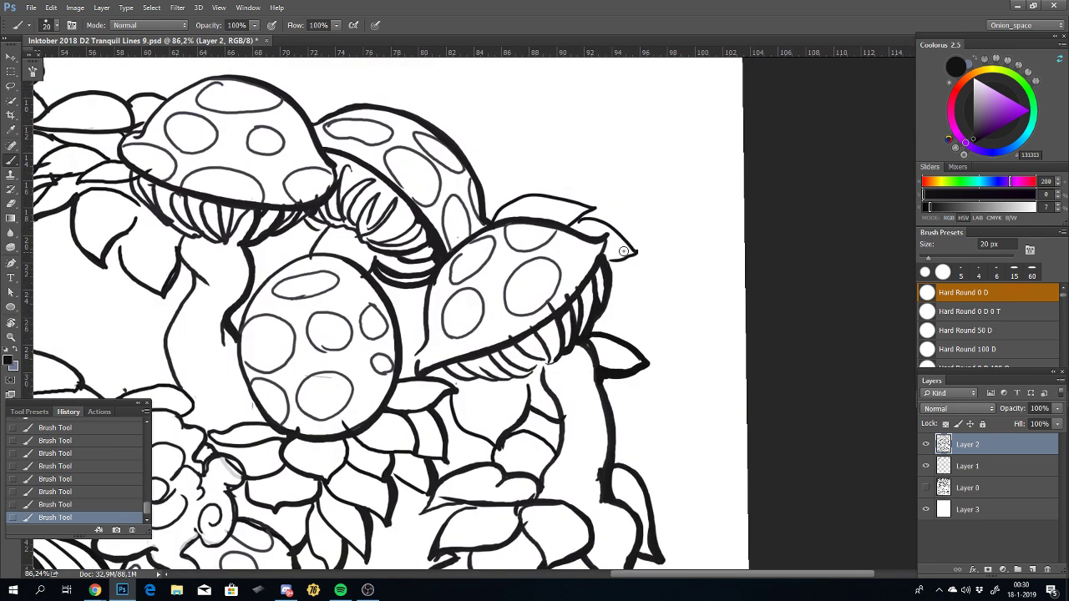
scroll(624, 257, up, 2)
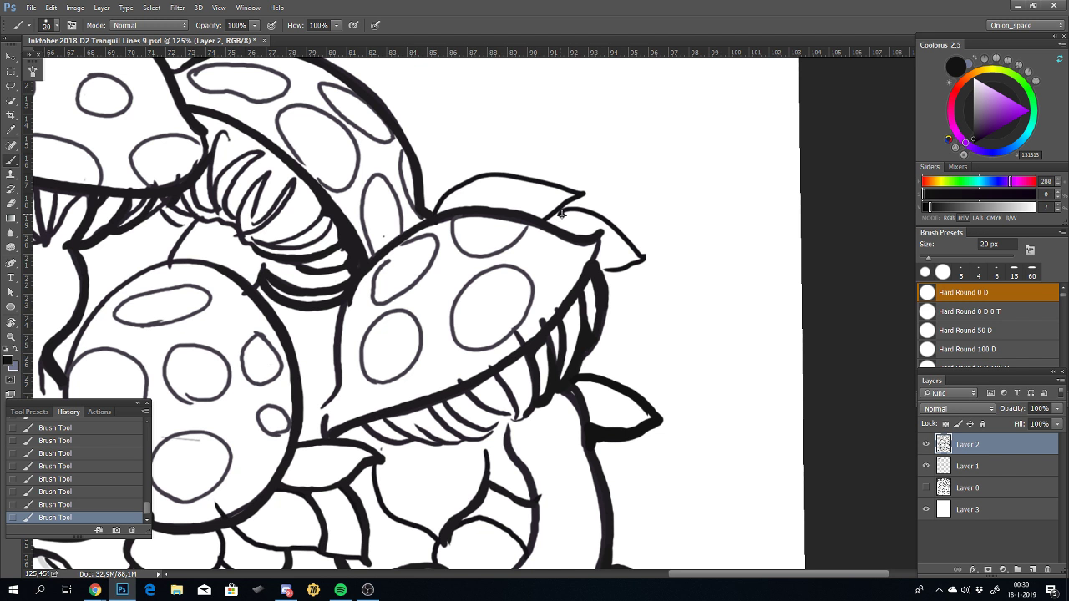
key(ctrl+z)
Step: Ink the mushroom cap edge out to the leaf tip, then zoom out to review
drag(553, 213, 622, 233)
key(ctrl+z)
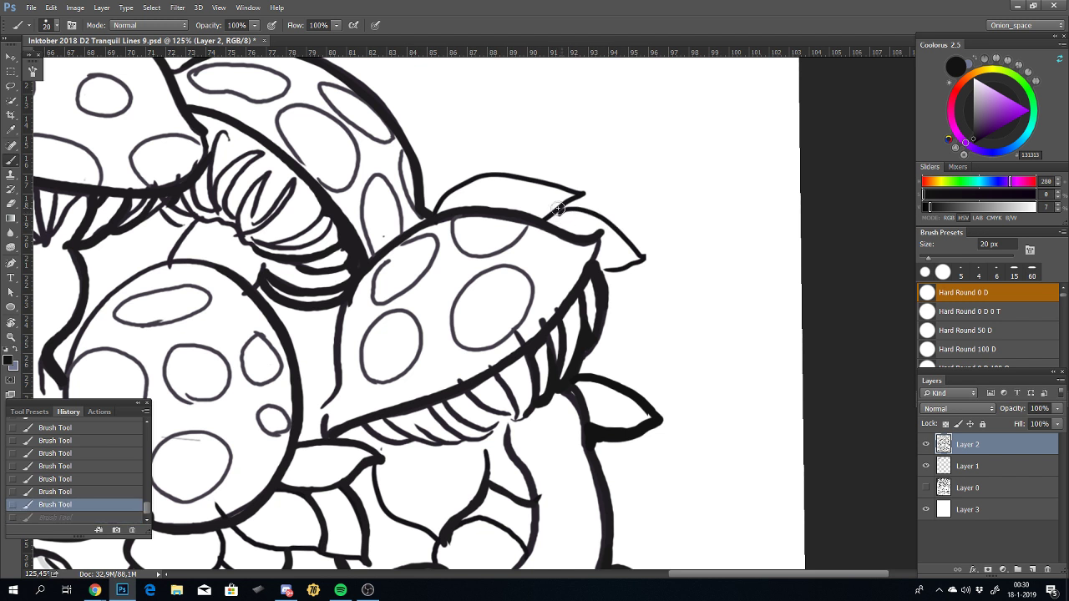
mouse_move(548, 215)
mouse_down()
mouse_move(626, 237)
mouse_move(648, 259)
mouse_move(597, 283)
mouse_up()
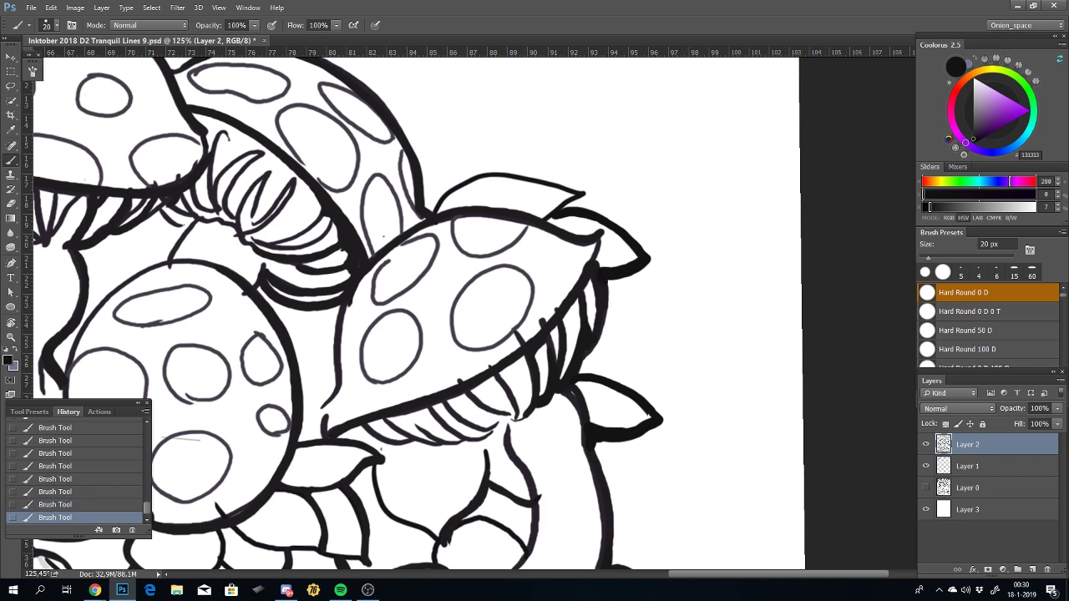
drag(559, 426, 558, 425)
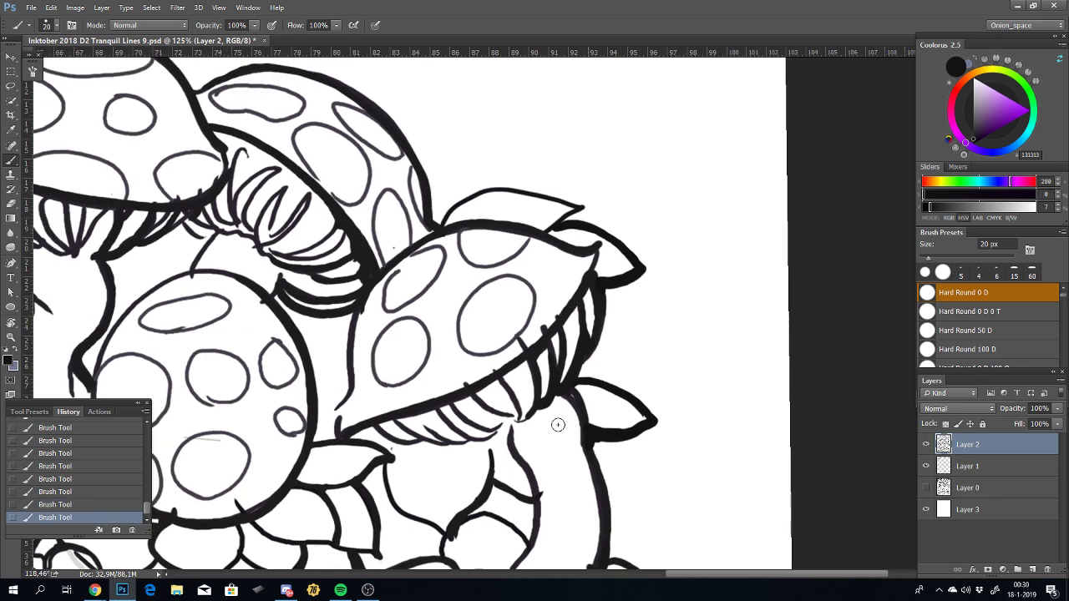
scroll(558, 424, down, 2)
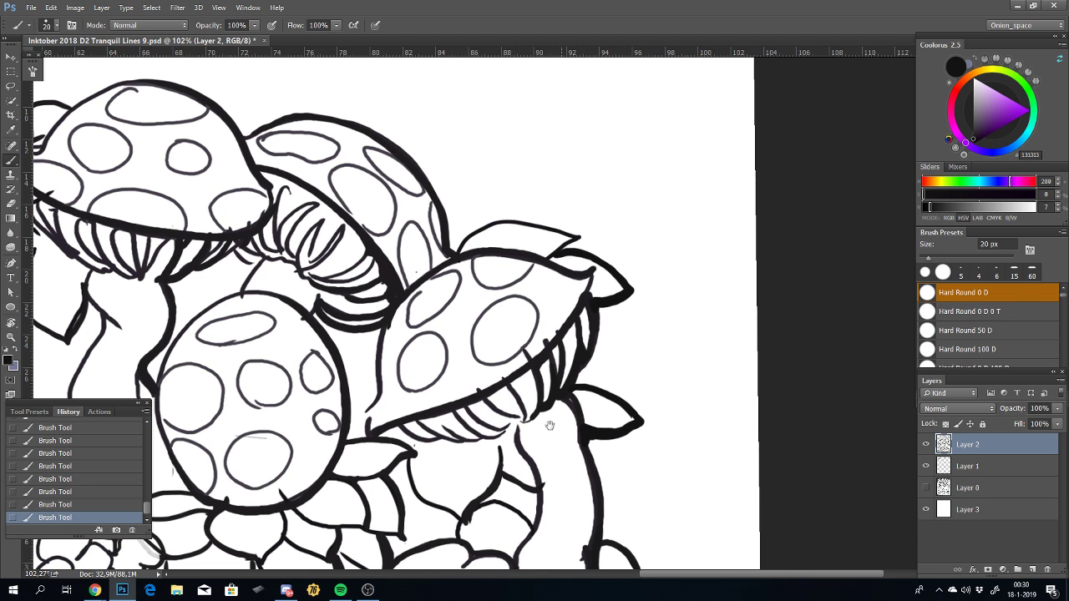
scroll(549, 425, down, 2)
scroll(568, 409, down, 2)
scroll(580, 389, down, 1)
scroll(568, 392, down, 2)
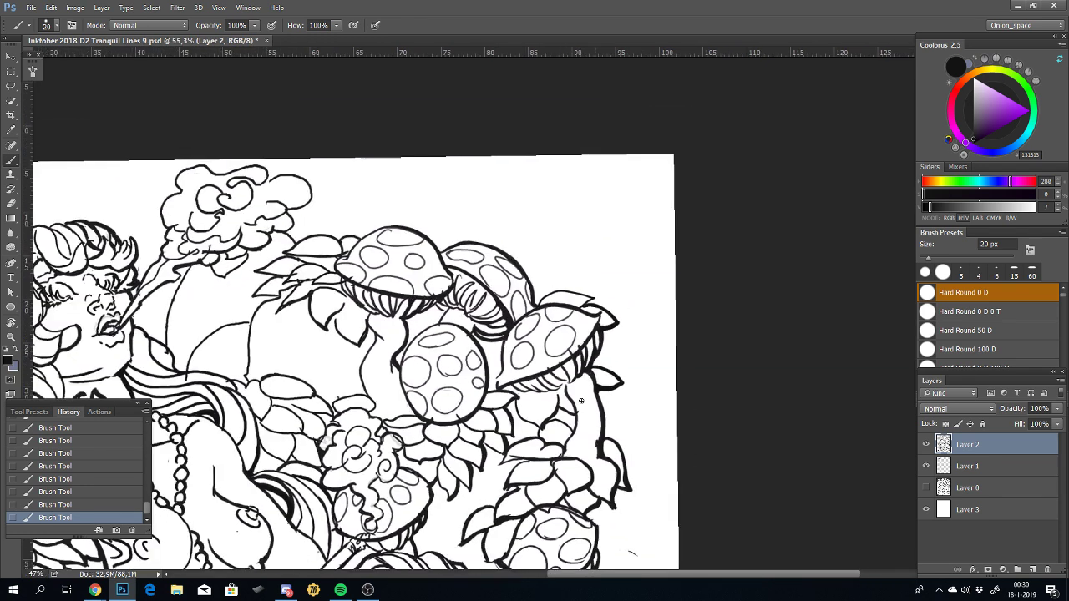
scroll(551, 380, down, 2)
scroll(518, 359, down, 1)
key(ctrl+r)
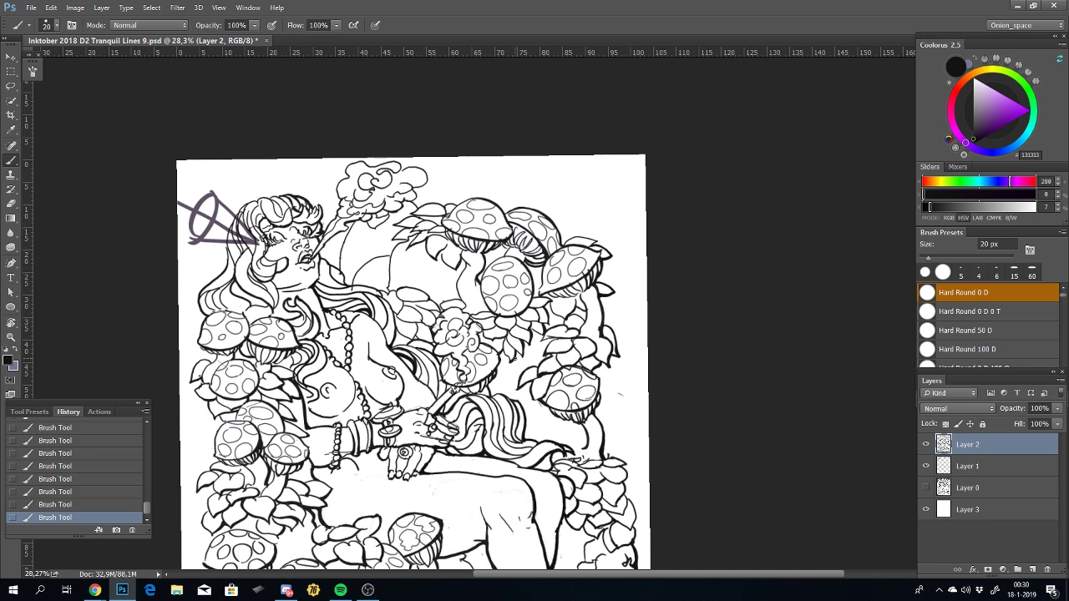
drag(525, 477, 632, 339)
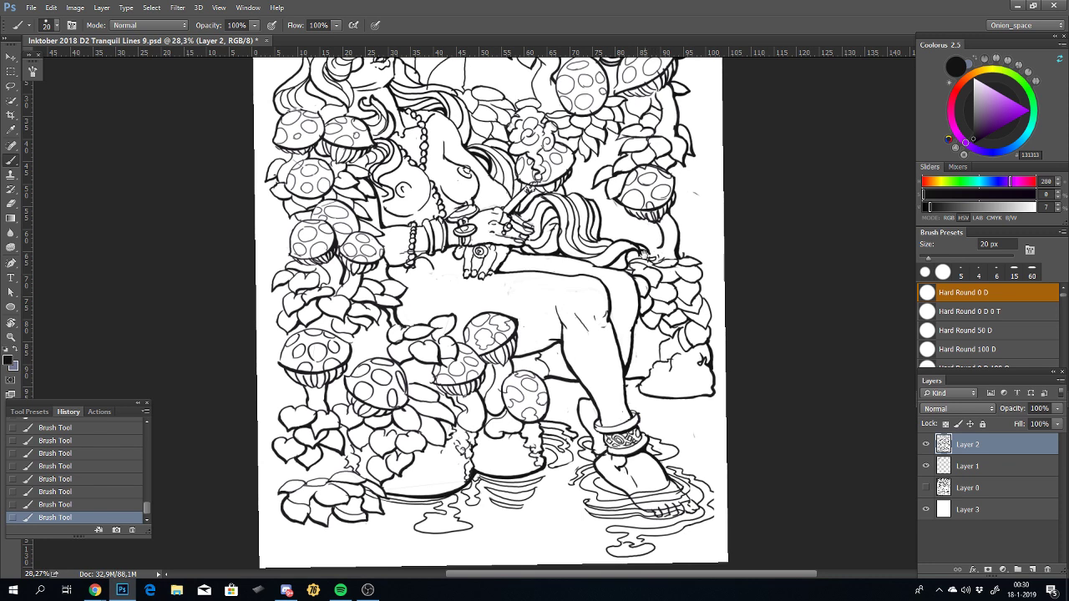
mouse_move(527, 503)
mouse_down()
mouse_move(520, 393)
mouse_move(594, 369)
mouse_move(561, 469)
mouse_up()
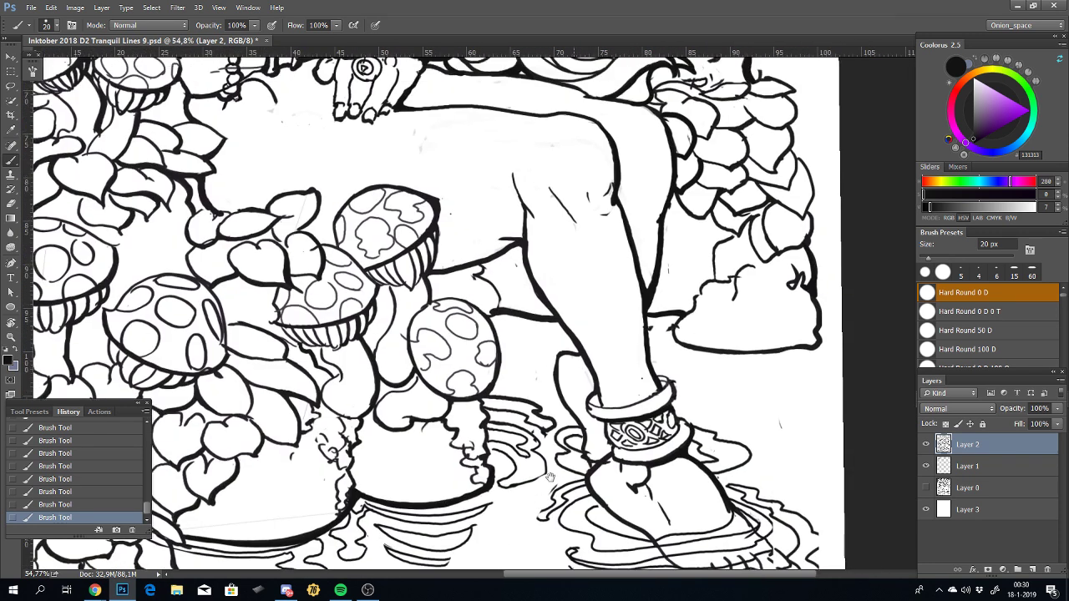
Step: Zoom into the ankle and redraw the thicker leg contour above the anklet
drag(576, 420, 591, 383)
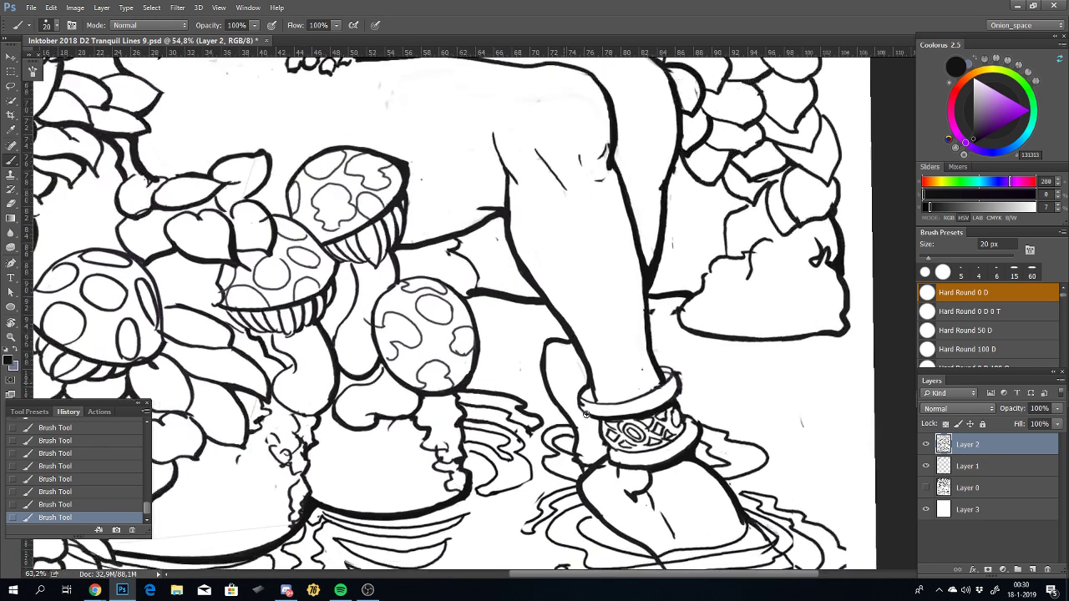
key(ctrl+z)
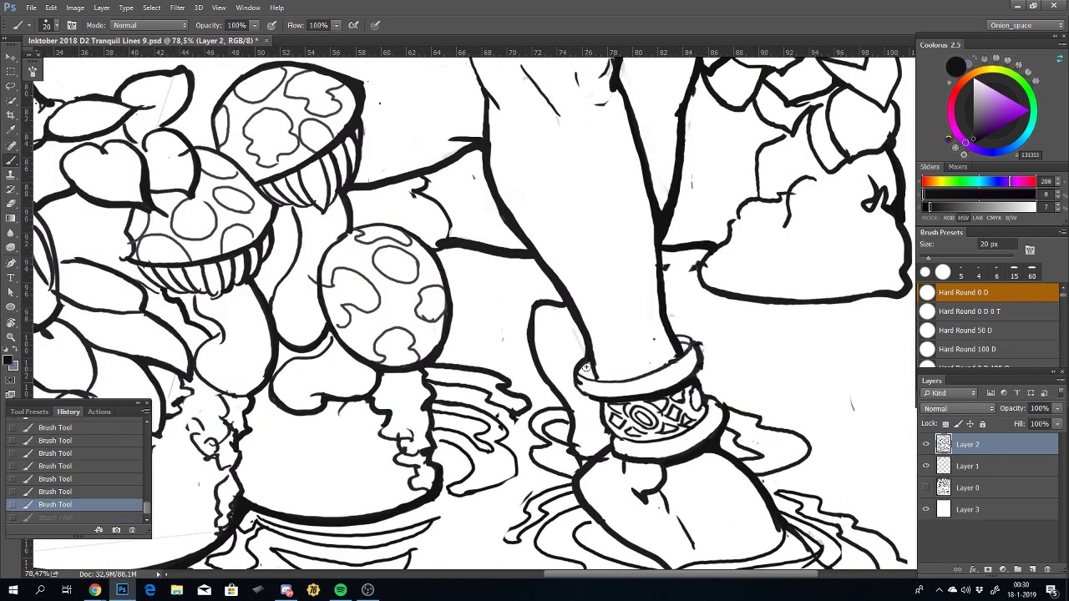
key(ctrl+z)
key(ctrl+z)
mouse_move(591, 381)
mouse_down()
mouse_move(617, 441)
mouse_move(581, 347)
mouse_up()
key(ctrl+z)
key(ctrl+z)
key(ctrl+z)
drag(625, 441, 551, 307)
key(ctrl+z)
mouse_move(625, 443)
mouse_down()
mouse_move(595, 364)
mouse_move(542, 292)
mouse_move(511, 206)
mouse_up()
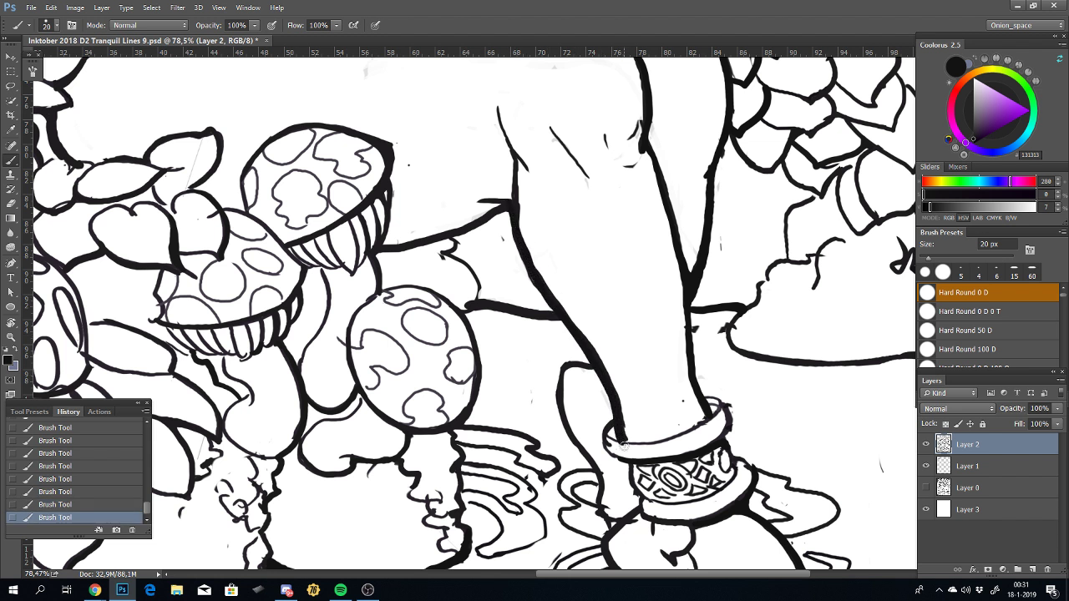
drag(618, 434, 608, 452)
Step: Erase stray marks at the anklet's left edge with the Eraser
scroll(627, 471, up, 1)
scroll(627, 471, up, 2)
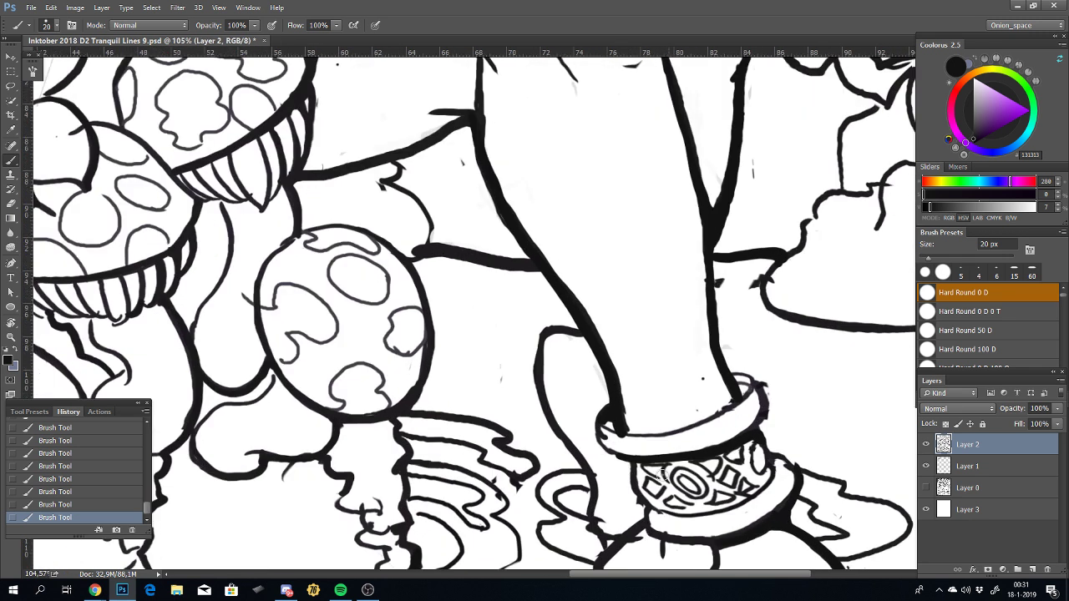
key(e)
drag(612, 435, 626, 452)
key(ctrl+z)
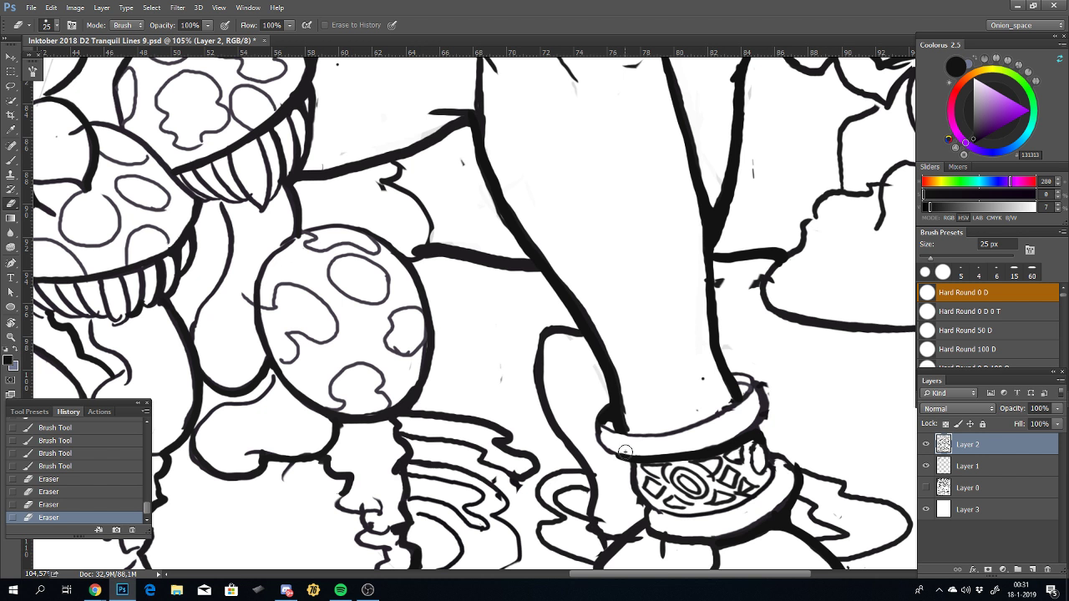
Step: Return to a 15 px brush and touch up the anklet band's lower edge
key(b)
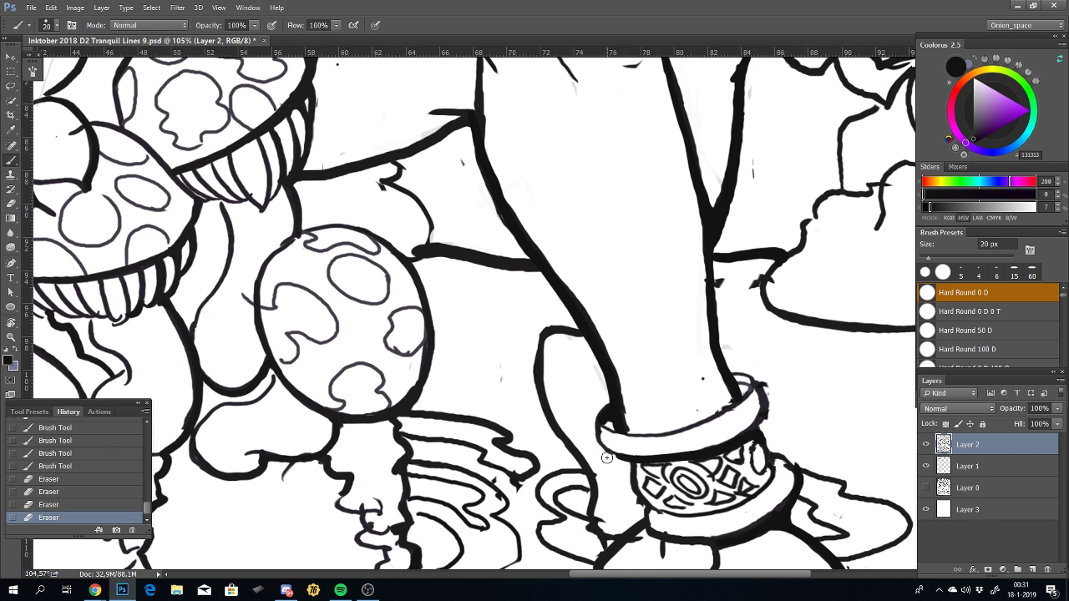
key(bracketleft)
mouse_move(608, 449)
mouse_down()
mouse_move(625, 459)
mouse_move(598, 437)
mouse_up()
key(ctrl+z)
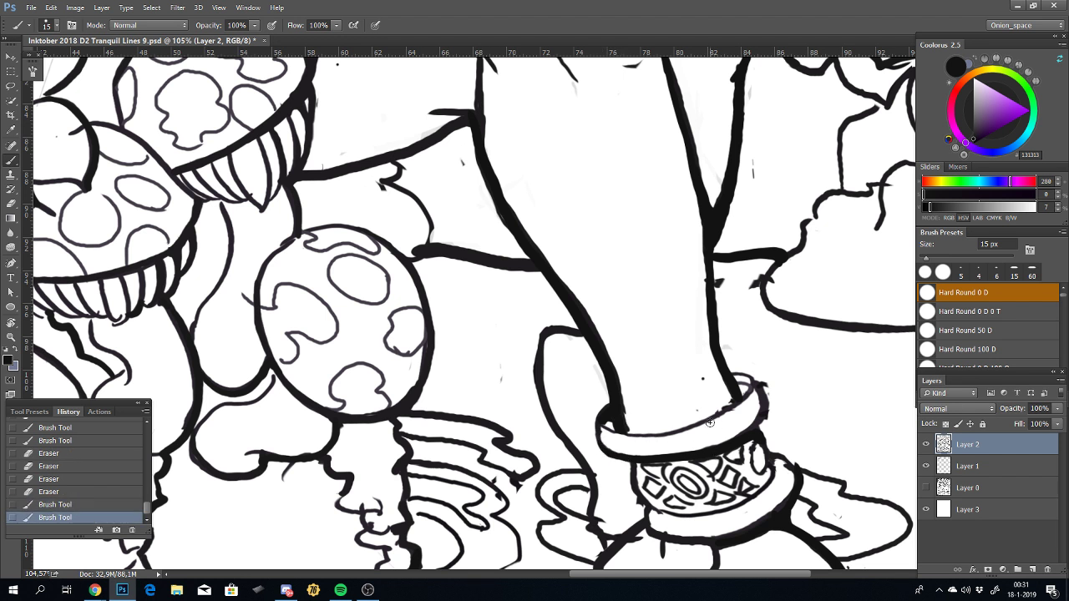
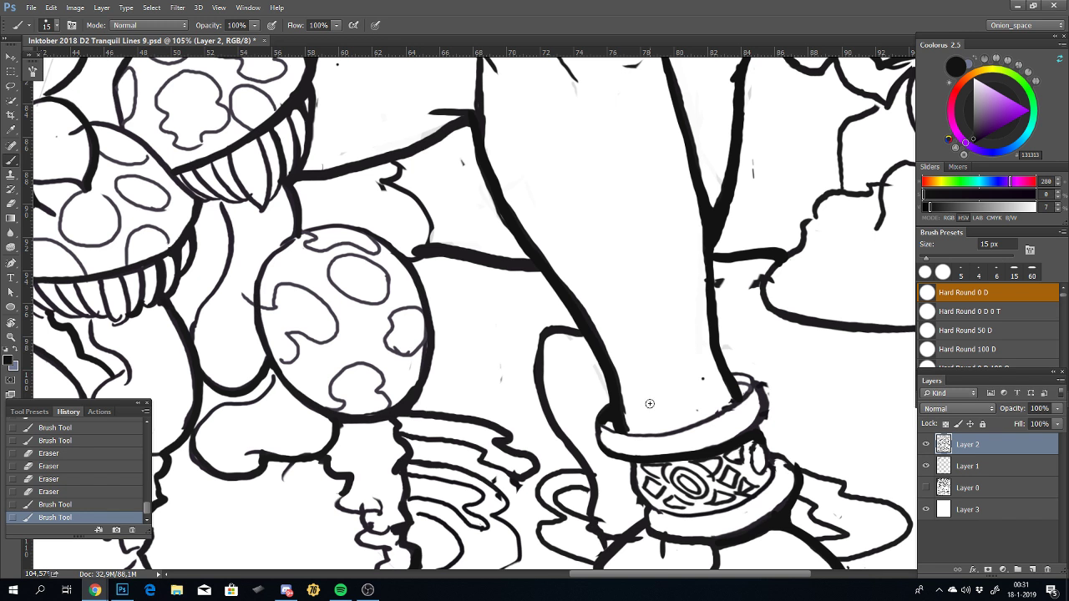
Step: Redraw the top and right edges of the ankle ring, undoing unwanted strokes
mouse_move(733, 447)
mouse_down()
mouse_move(606, 355)
mouse_move(617, 380)
mouse_up()
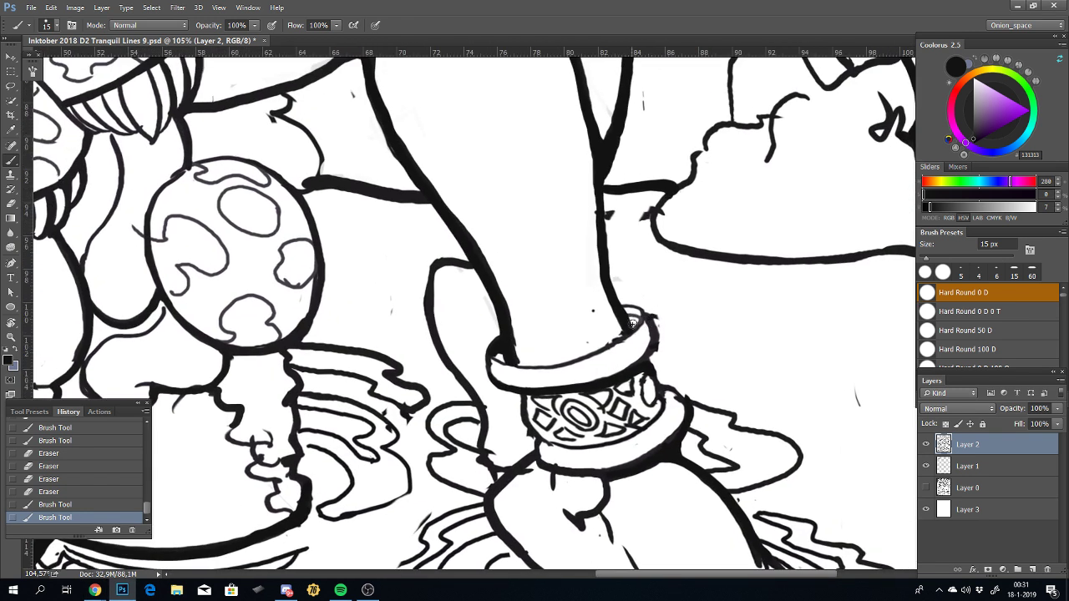
drag(635, 319, 615, 322)
mouse_move(644, 368)
mouse_down()
mouse_move(655, 344)
mouse_move(627, 279)
mouse_up()
key(ctrl+z)
key(r)
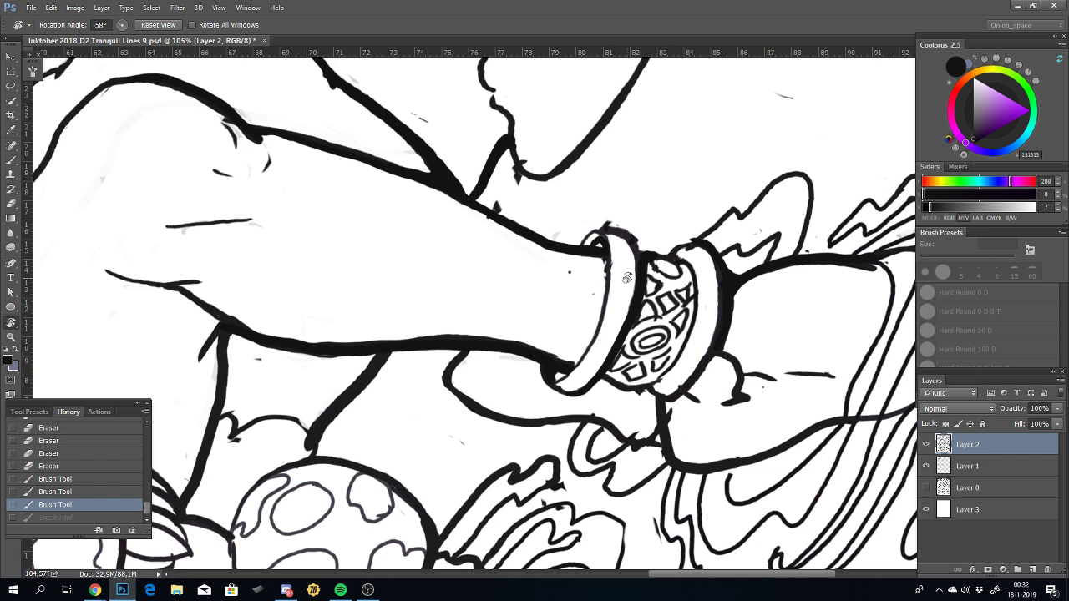
key(b)
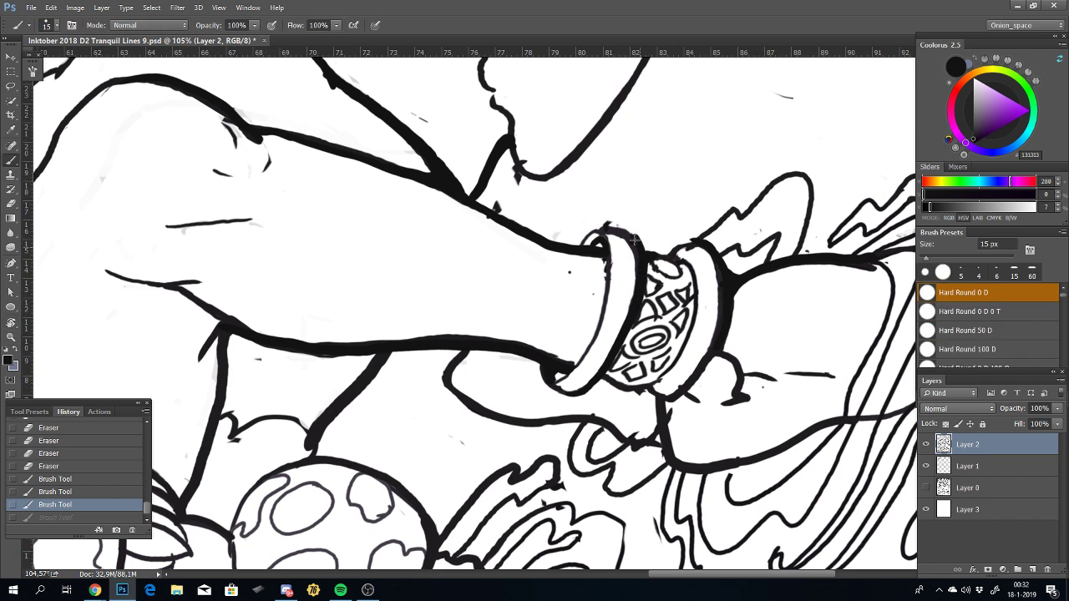
key(ctrl+z)
mouse_move(638, 249)
mouse_down()
mouse_move(615, 232)
mouse_move(636, 259)
mouse_move(603, 224)
mouse_move(594, 234)
mouse_move(608, 227)
mouse_up()
Step: Erase stray ink near the ankle, undo the erase, then rotate and zoom out
key(e)
key(ctrl+z)
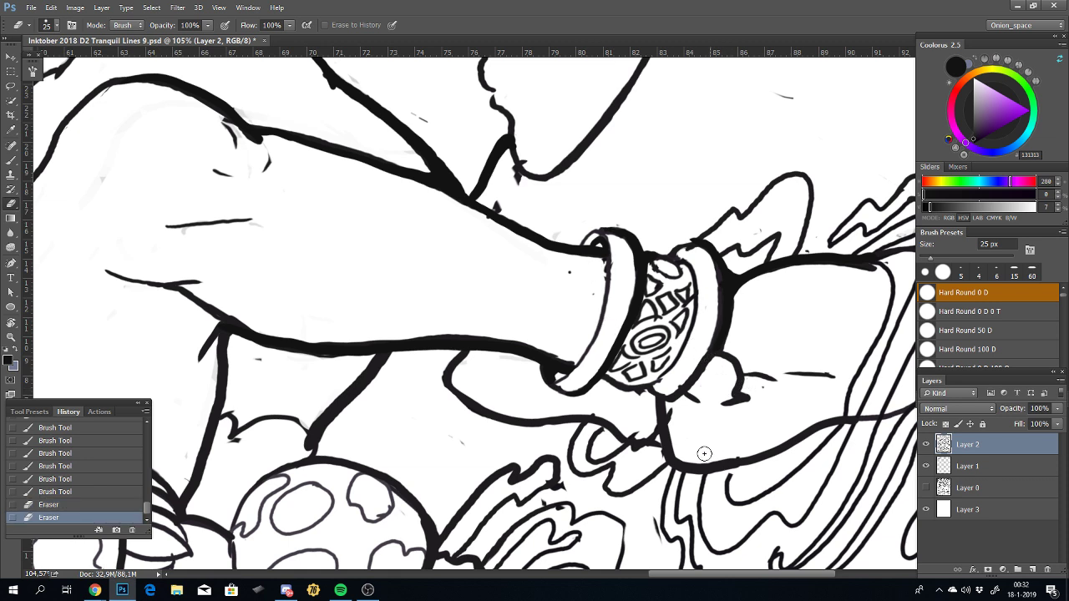
drag(704, 454, 526, 409)
scroll(526, 409, down, 1)
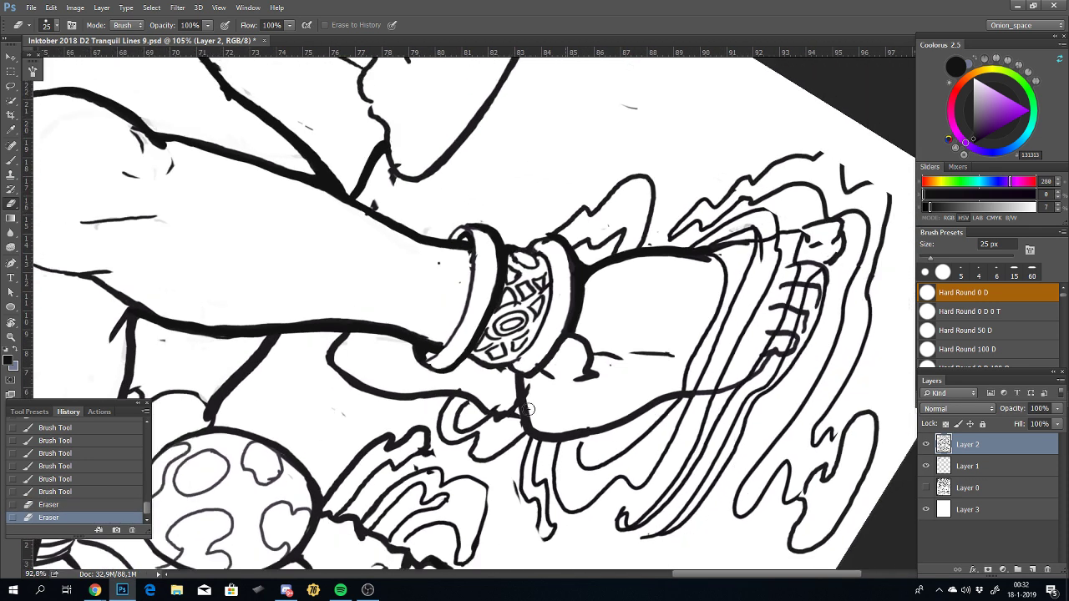
scroll(527, 408, down, 5)
mouse_move(436, 437)
mouse_down()
mouse_move(633, 330)
mouse_move(568, 380)
mouse_up()
Step: Rotate the canvas sideways, zoom in, and dab an ink touch-up on the thigh line
key(r)
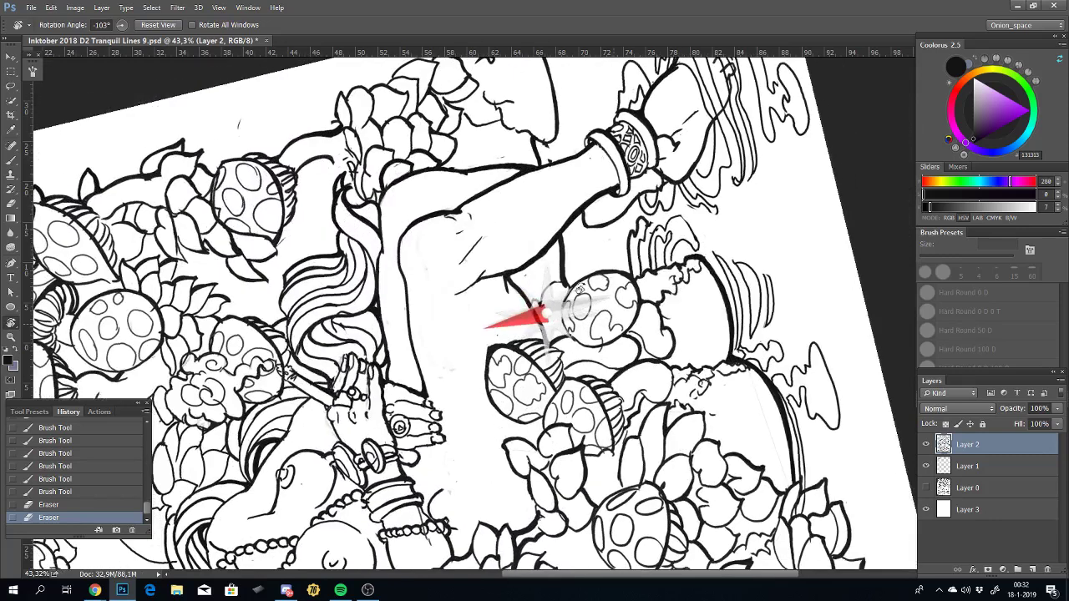
scroll(566, 382, up, 2)
scroll(559, 379, up, 2)
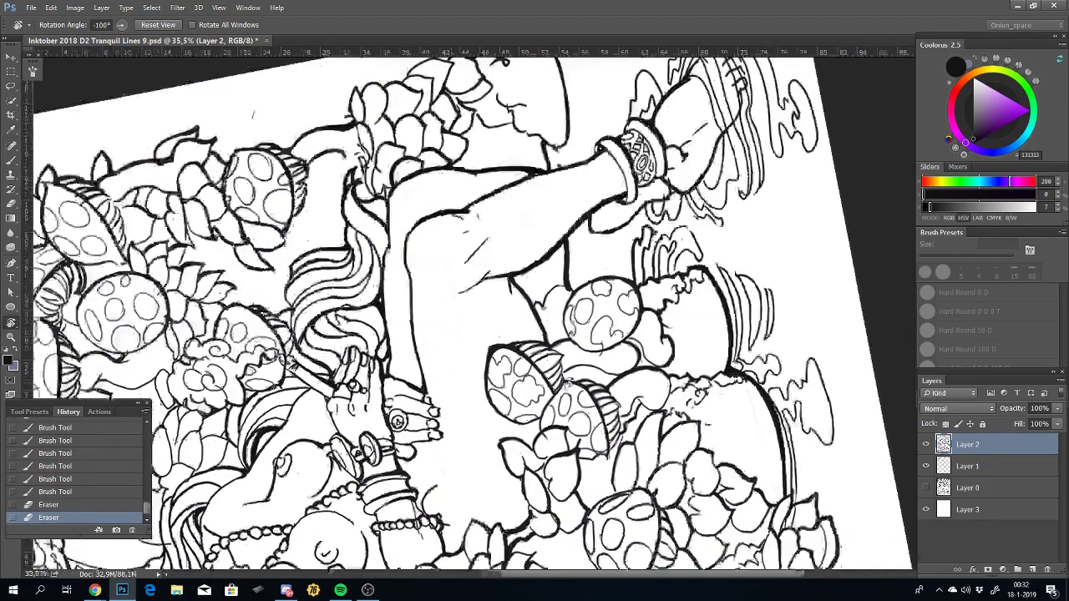
scroll(553, 377, up, 2)
scroll(544, 374, up, 2)
key(b)
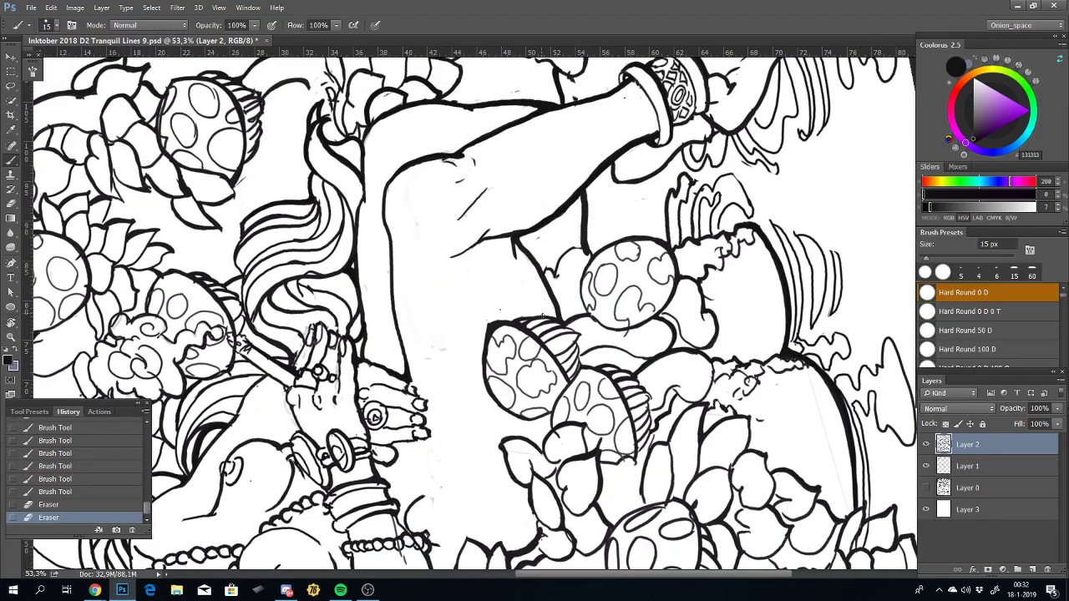
click(564, 318)
key(ctrl+z)
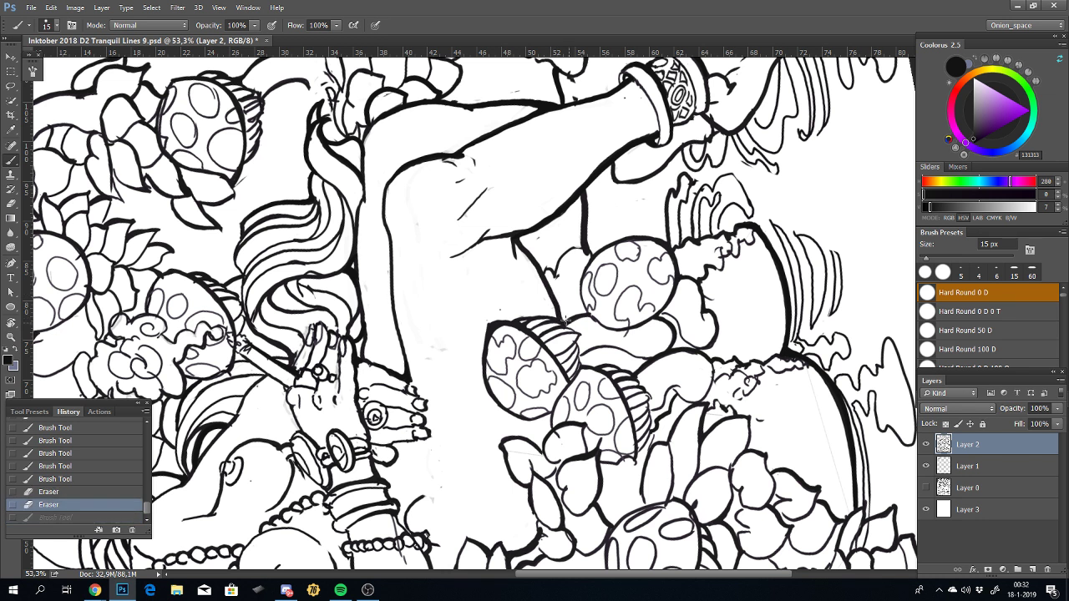
click(567, 323)
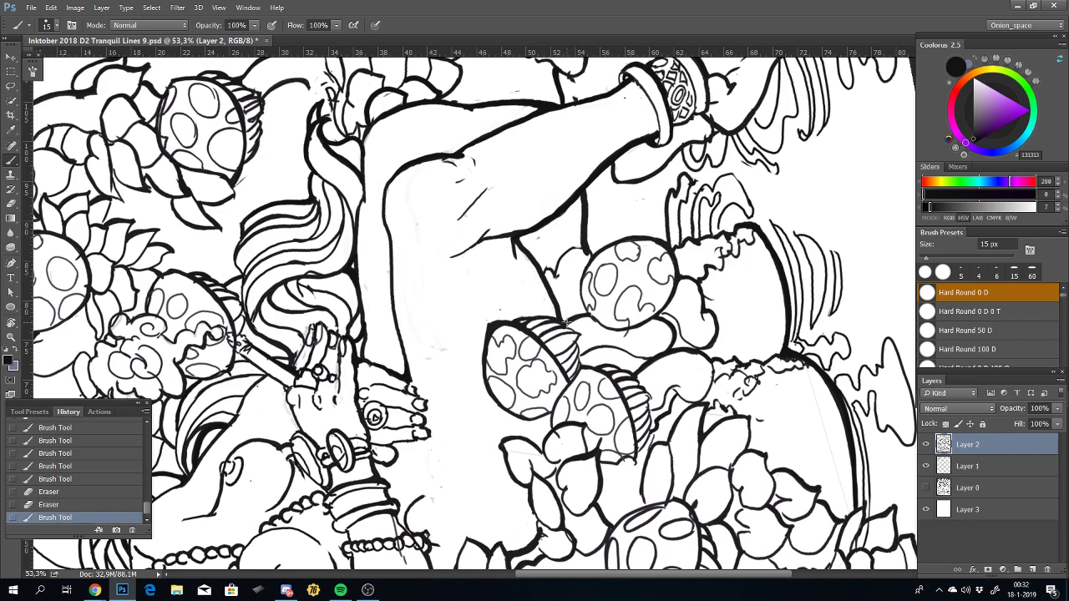
Step: Try several upward strokes along the thigh line, undoing each attempt
drag(564, 321, 531, 260)
key(ctrl+z)
key(ctrl+z)
drag(561, 323, 523, 249)
key(ctrl+z)
mouse_move(561, 317)
mouse_down()
mouse_move(515, 234)
mouse_move(526, 250)
mouse_up()
key(ctrl+z)
key(ctrl+z)
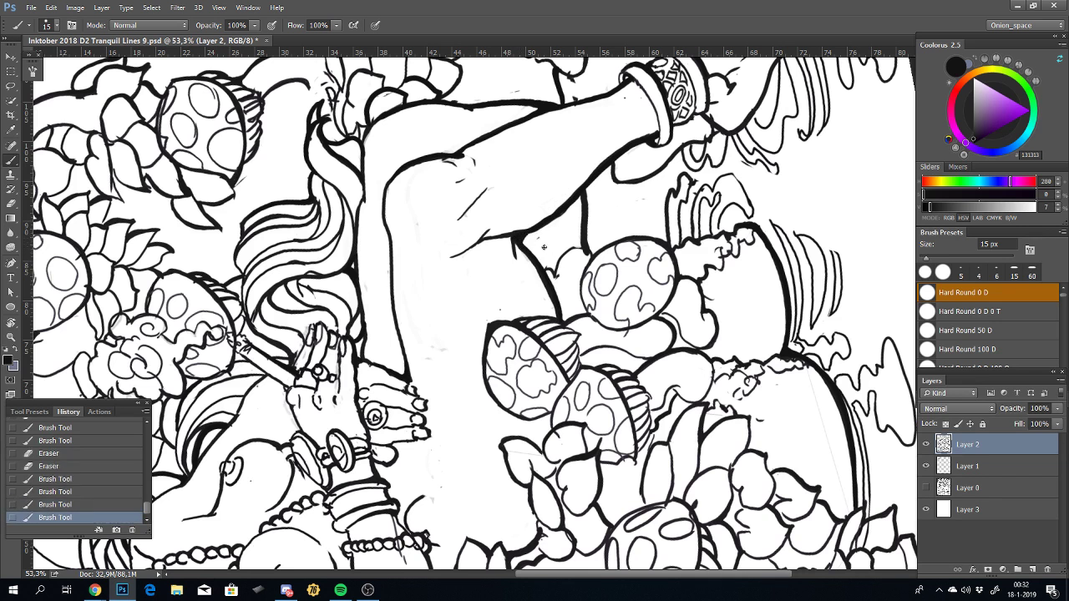
key(ctrl+z)
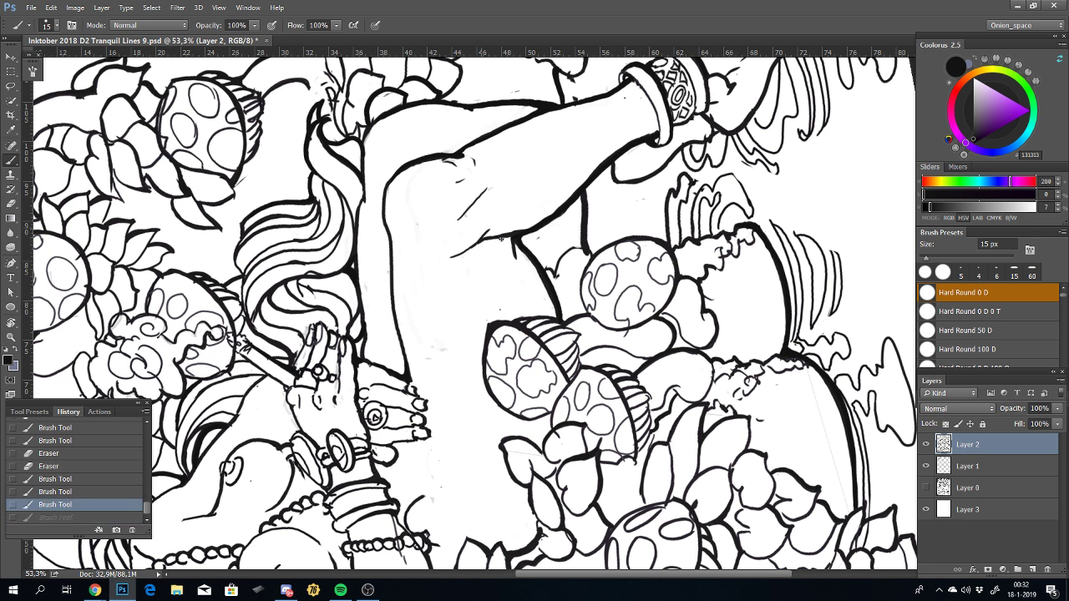
Step: Redraw the thigh-to-mushroom line, then reset rotation and fit the whole page
drag(522, 237, 543, 288)
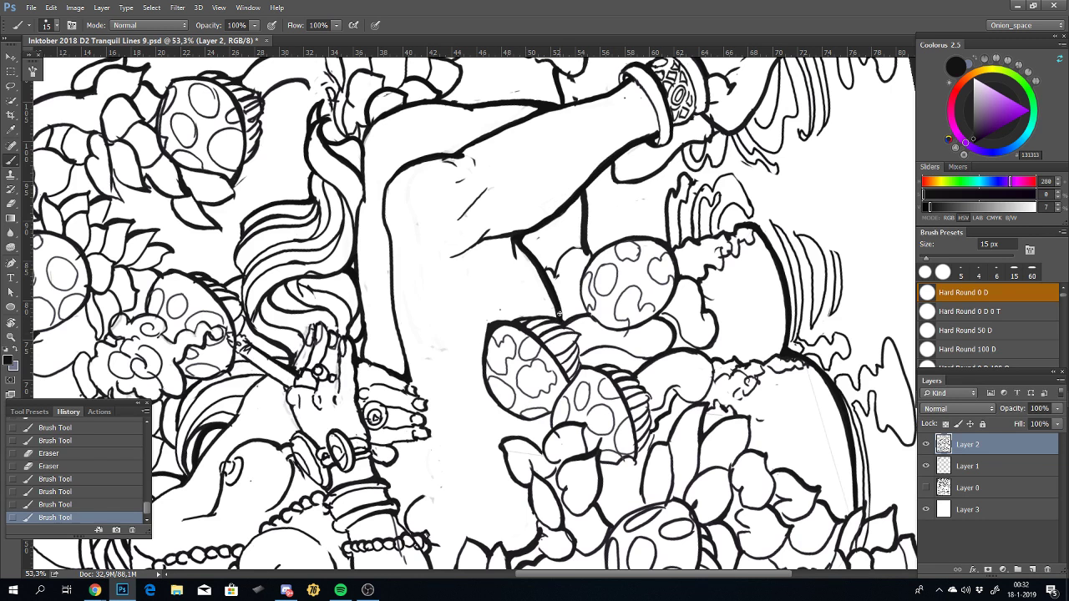
drag(558, 315, 543, 280)
drag(558, 317, 535, 281)
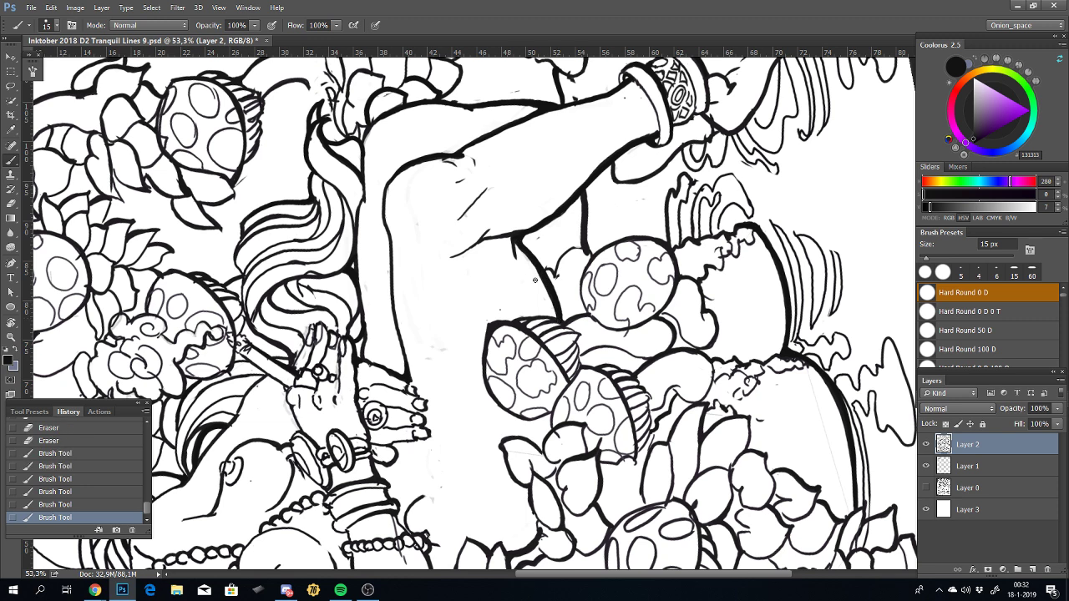
key(r)
drag(659, 293, 551, 370)
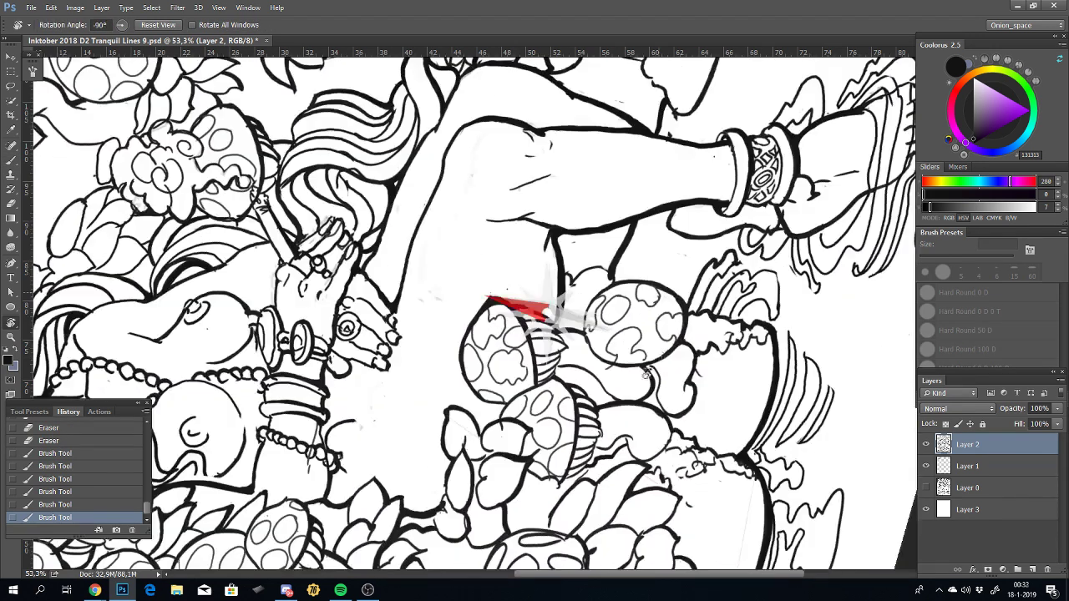
key(Escape)
key(ctrl+0)
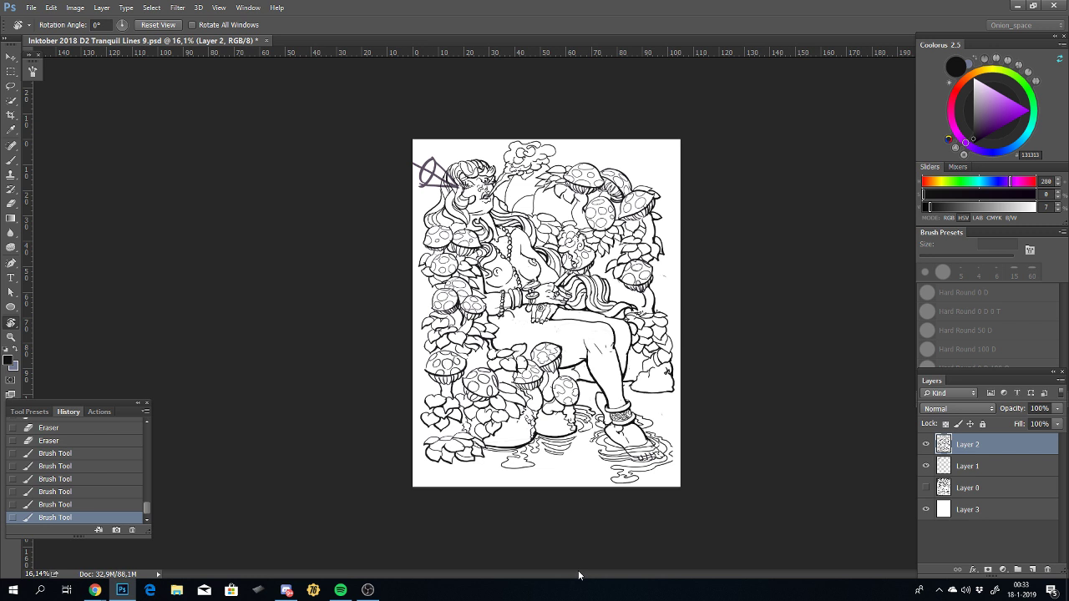
Step: Zoom into the lower mushrooms and test short strokes near one, undoing both
key(b)
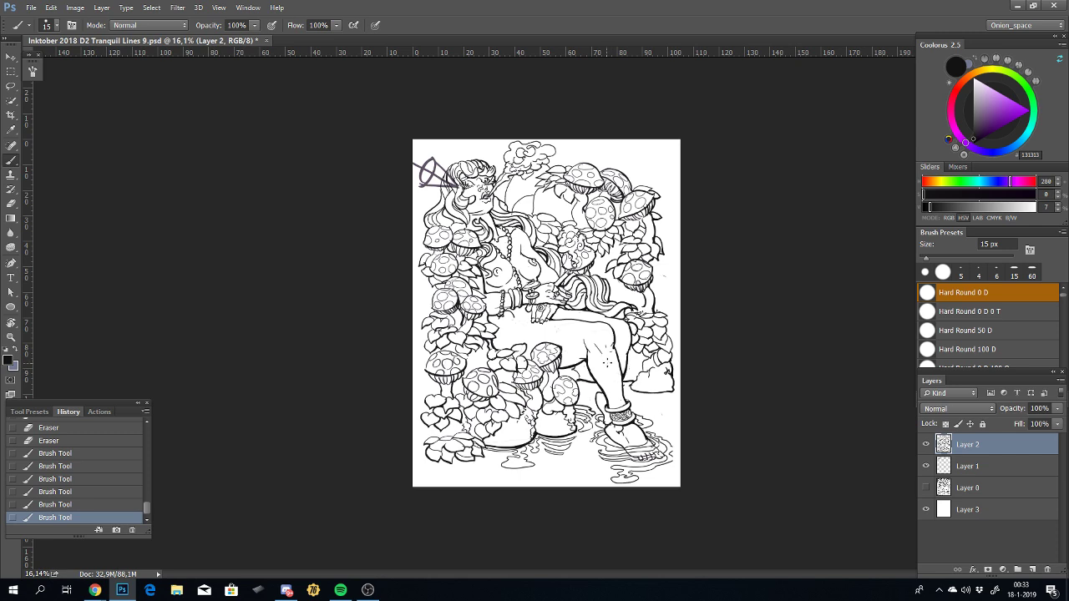
scroll(608, 364, up, 2)
scroll(602, 365, up, 2)
scroll(589, 365, up, 2)
scroll(576, 366, up, 2)
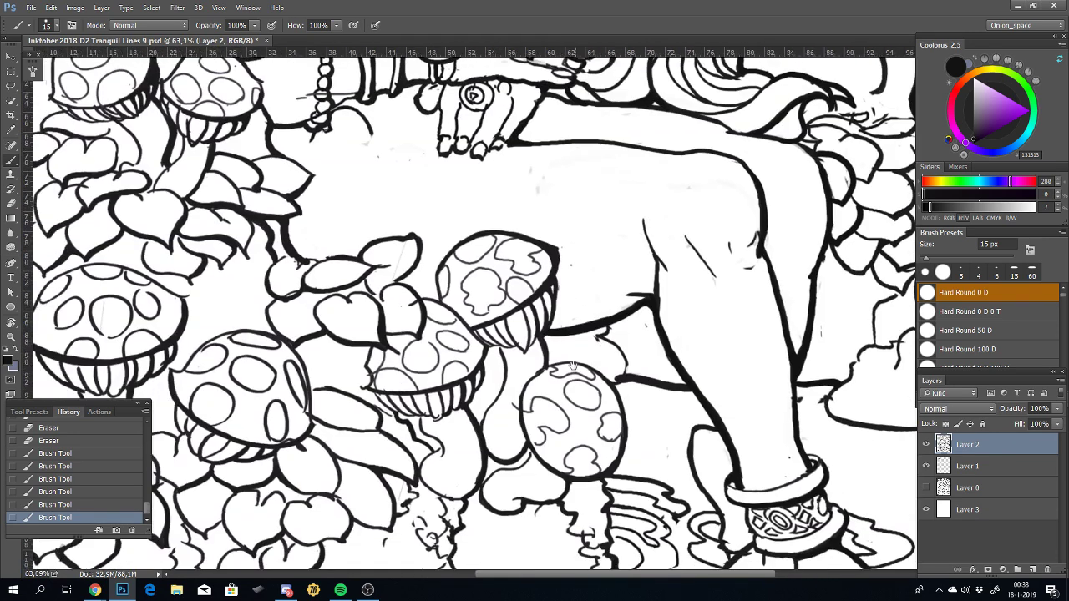
drag(543, 339, 539, 376)
key(ctrl+z)
key(ctrl+z)
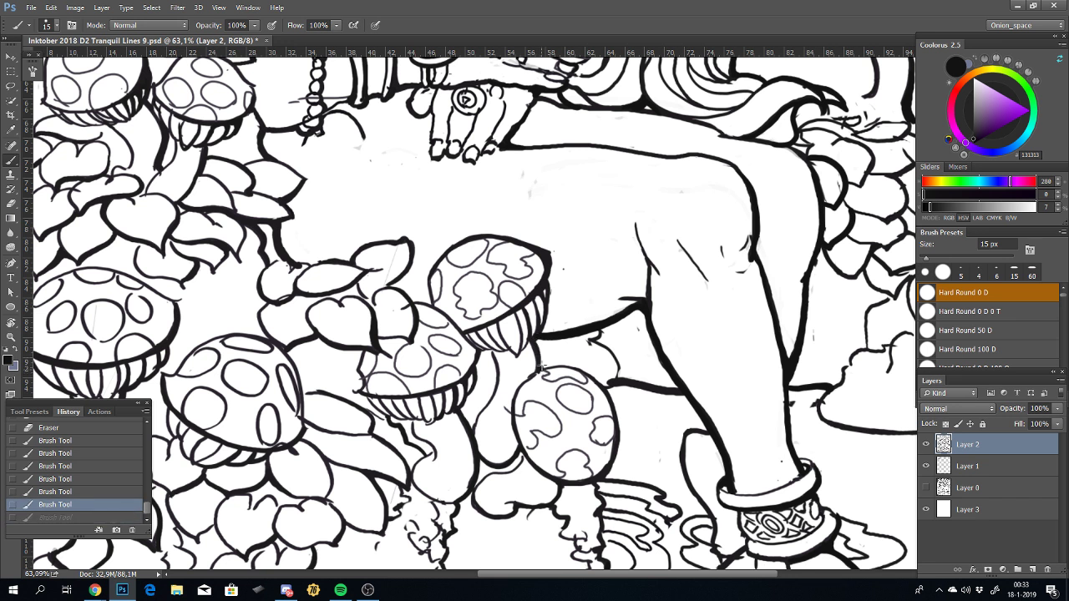
drag(535, 334, 544, 367)
key(ctrl+z)
key(ctrl+z)
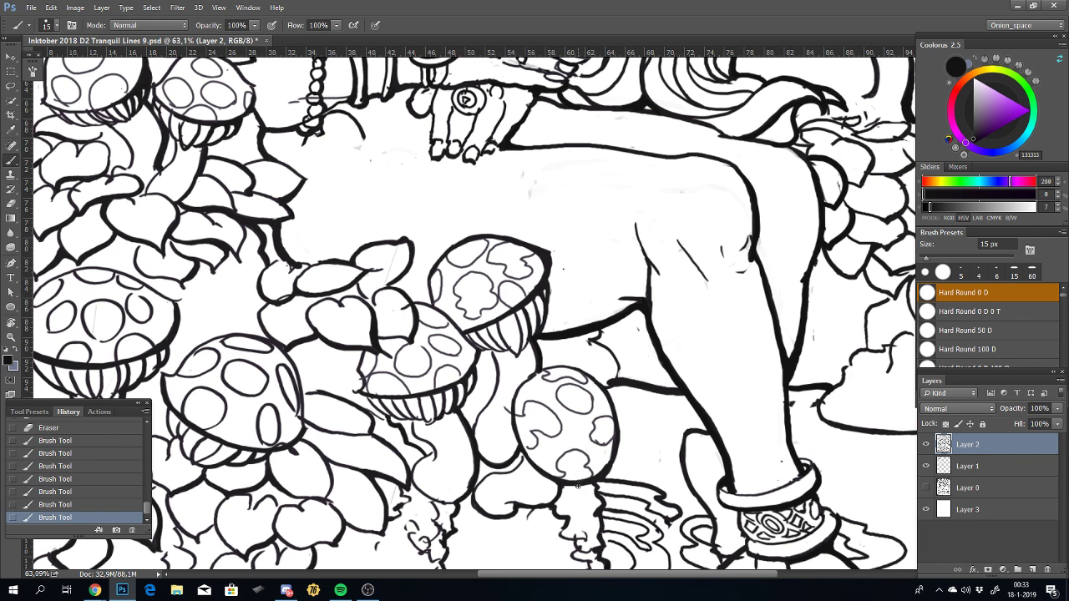
Step: Add a small ink mark at the stem base where it meets the water
scroll(577, 485, down, 2)
scroll(585, 476, down, 3)
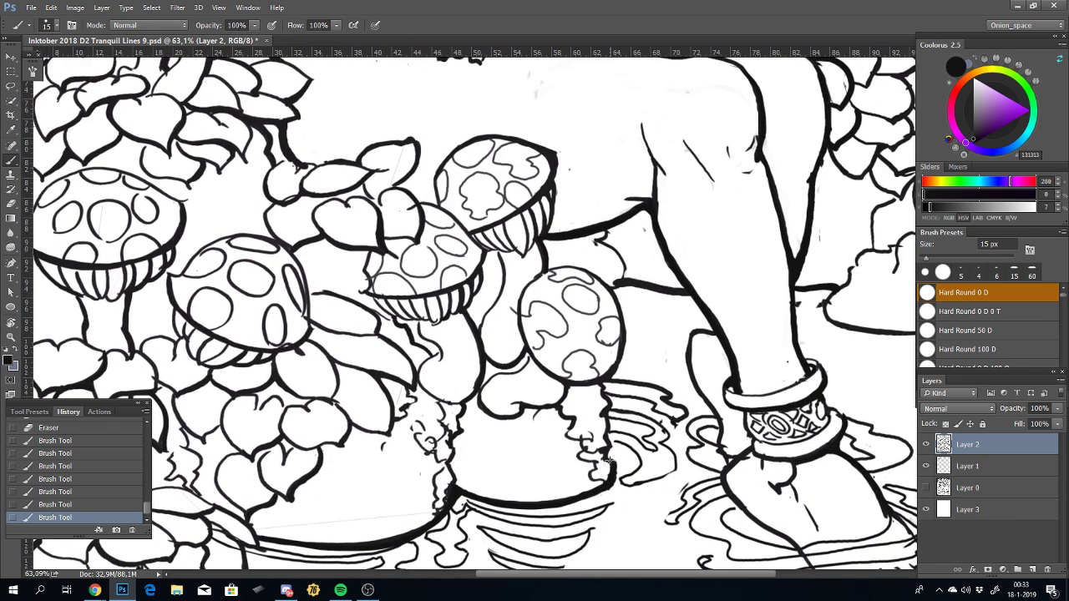
click(606, 430)
mouse_move(608, 437)
mouse_down()
mouse_move(609, 405)
mouse_move(598, 425)
mouse_move(605, 393)
mouse_up()
key(ctrl+z)
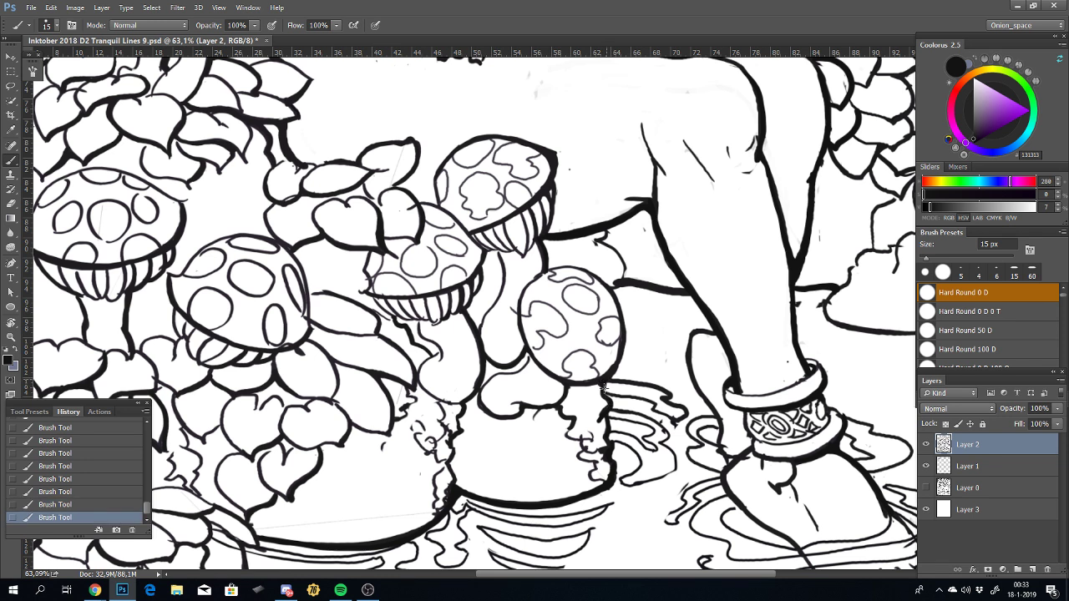
scroll(549, 470, down, 2)
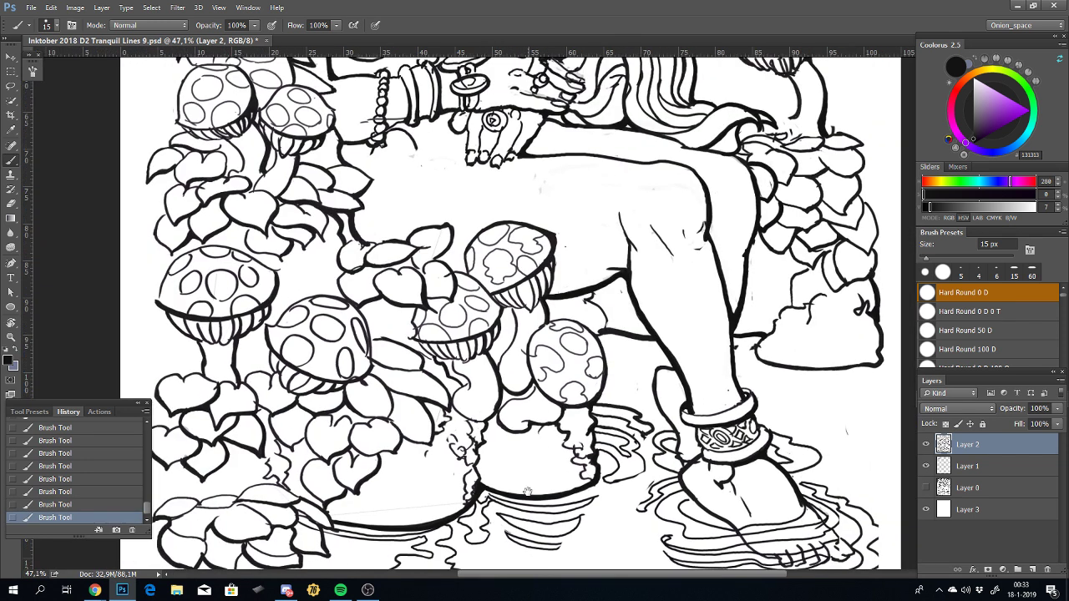
mouse_move(545, 451)
mouse_down()
mouse_move(537, 413)
mouse_move(544, 445)
mouse_up()
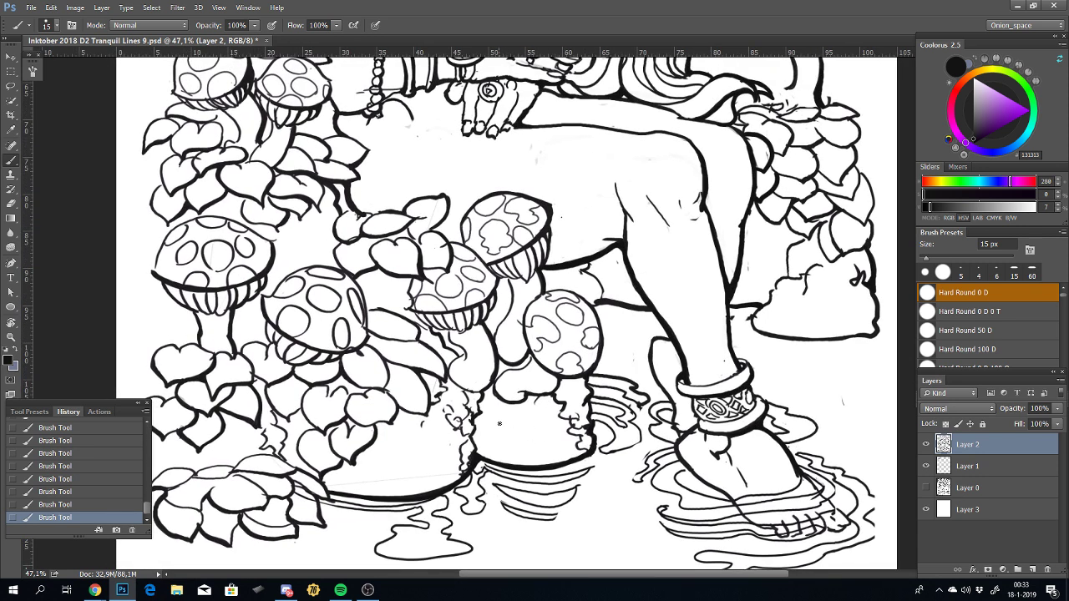
drag(547, 440, 589, 415)
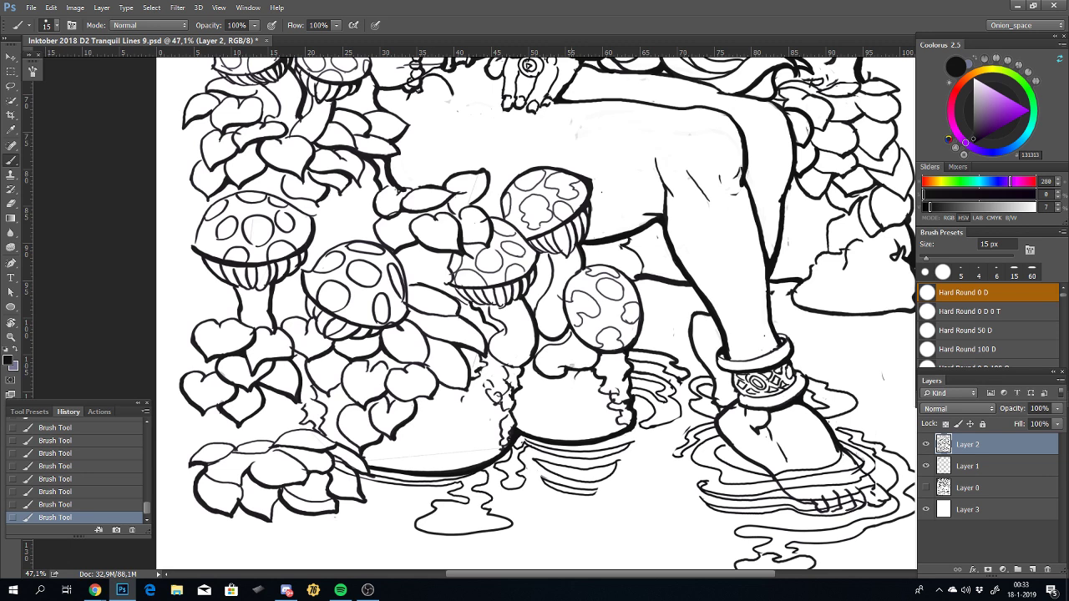
scroll(578, 365, up, 2)
scroll(572, 334, up, 1)
Step: Thicken the leaf outlines with repeated strokes, undoing the misses
scroll(559, 250, up, 1)
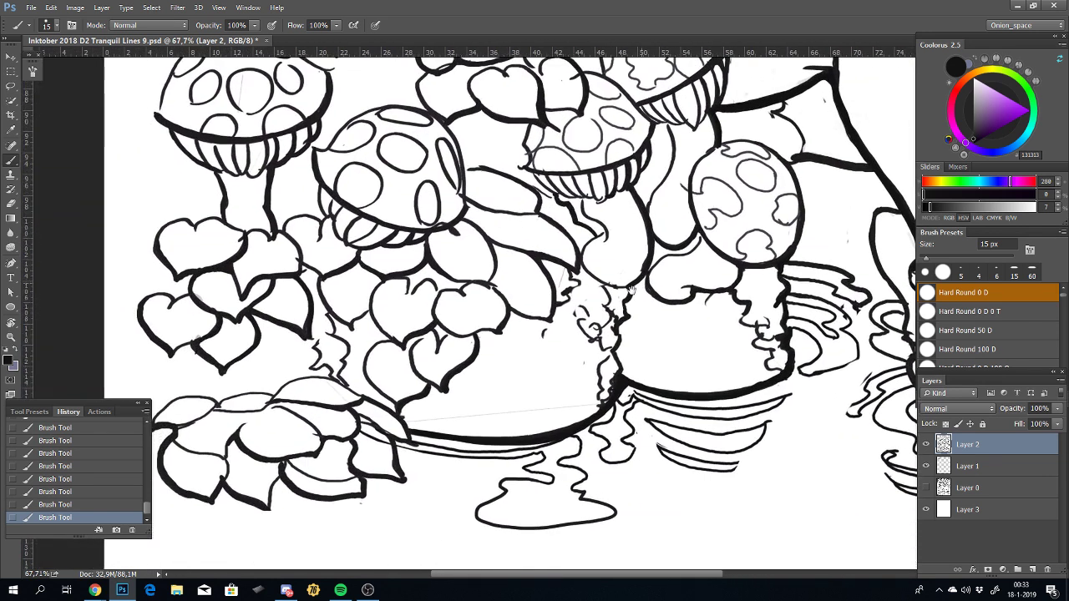
mouse_move(540, 261)
mouse_down()
mouse_move(557, 311)
mouse_move(548, 328)
mouse_up()
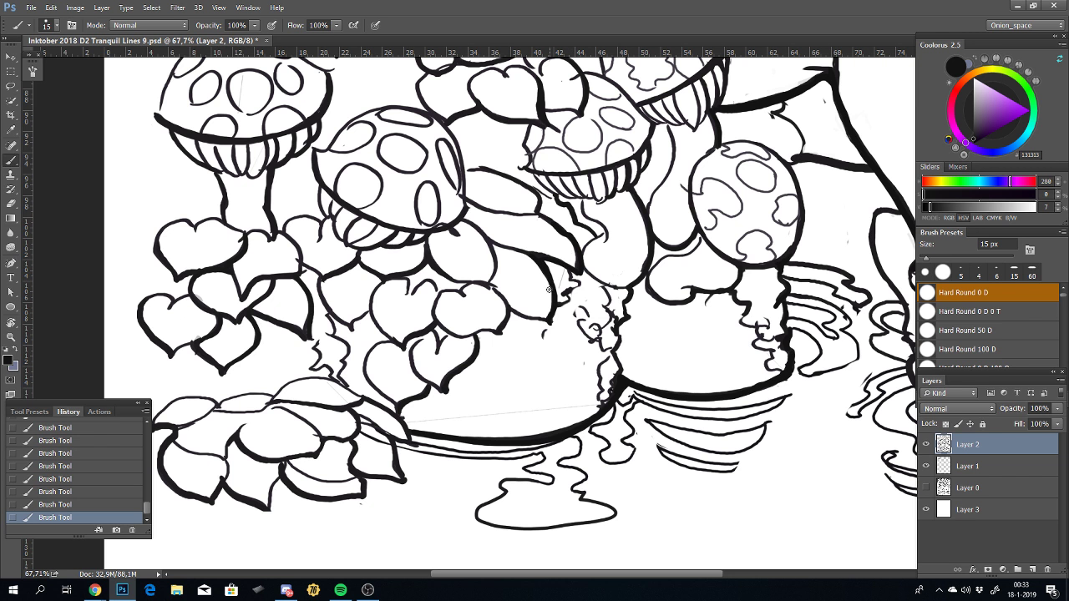
key(ctrl+z)
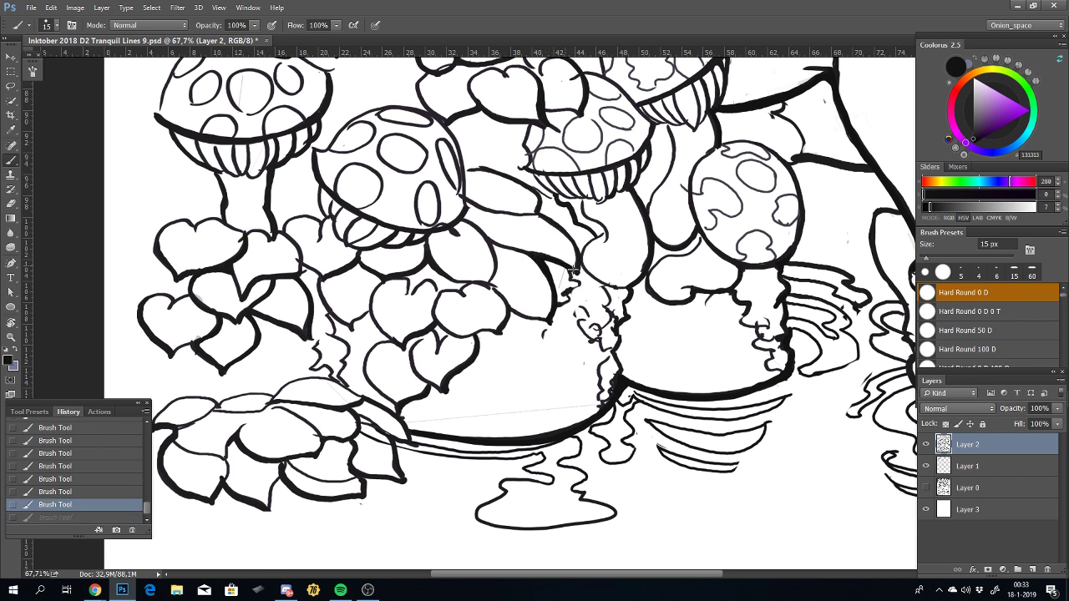
drag(577, 277, 539, 208)
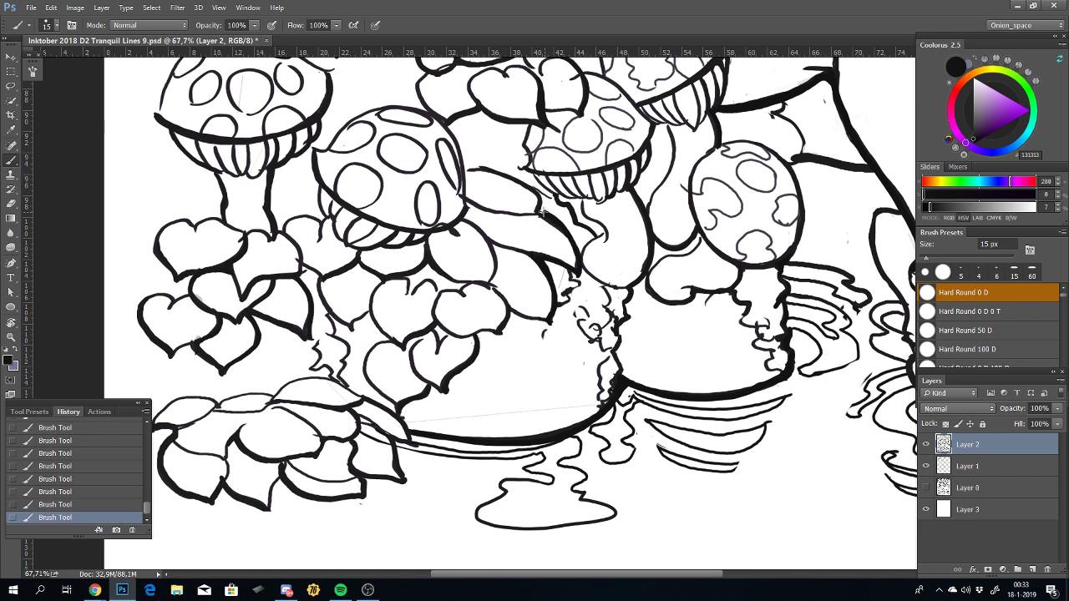
drag(581, 278, 538, 211)
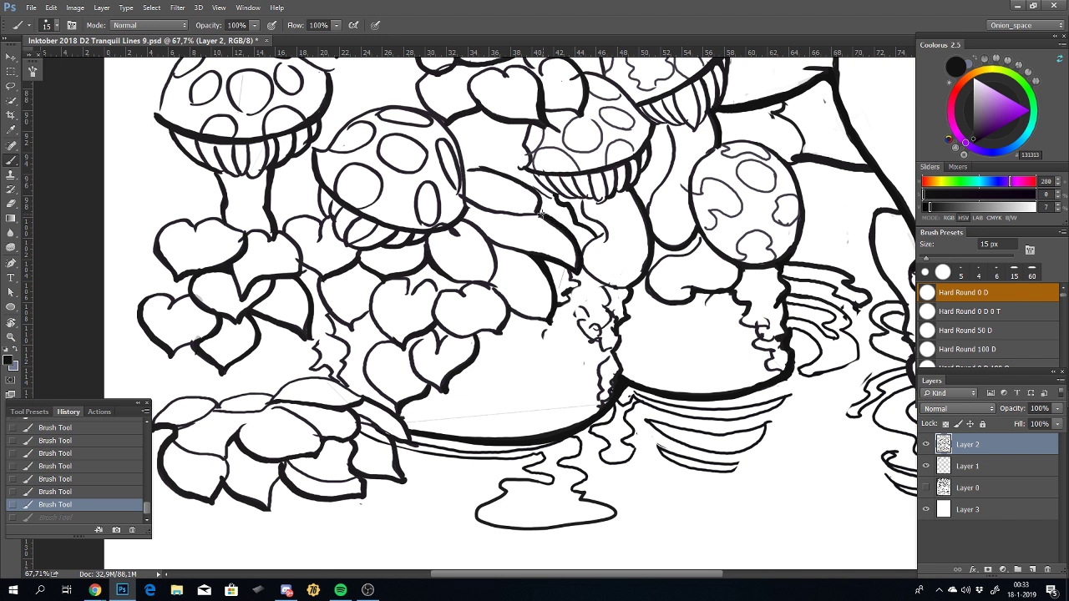
key(ctrl+z)
drag(530, 185, 501, 170)
drag(540, 215, 526, 180)
key(ctrl+z)
mouse_move(541, 215)
mouse_down()
mouse_move(529, 184)
mouse_move(469, 167)
mouse_up()
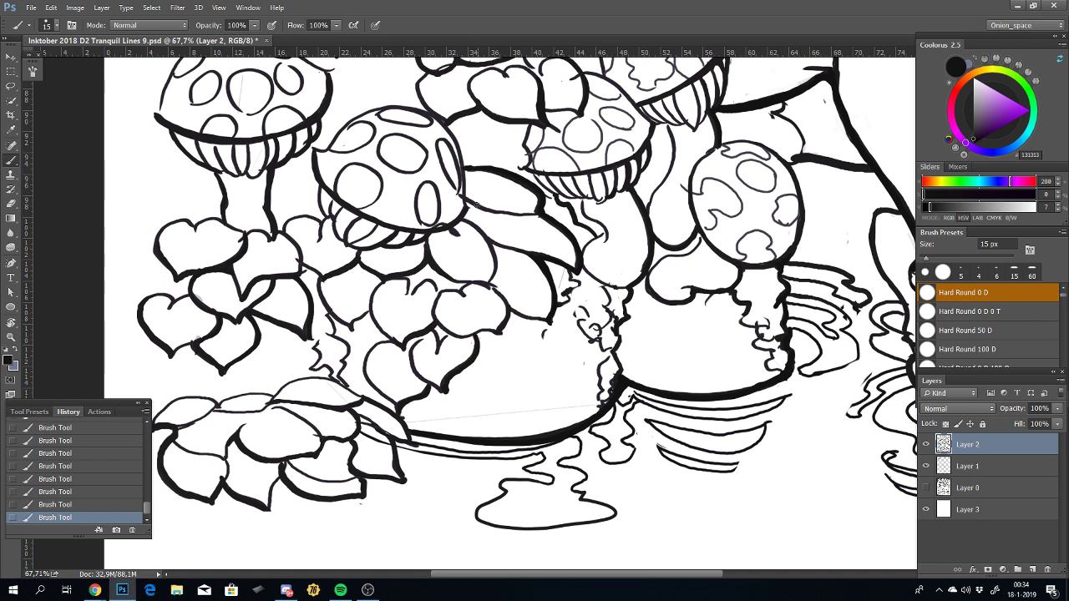
key(ctrl+z)
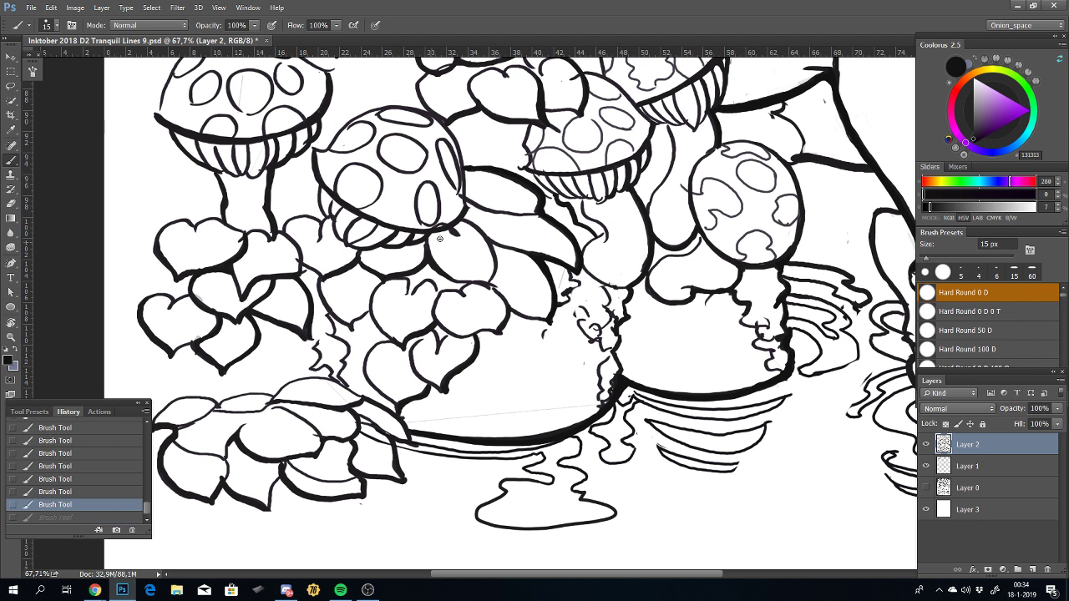
Step: Enlarge the brush to 20 px and trace the mushroom cap's right edge
key(bracketright)
drag(466, 205, 415, 110)
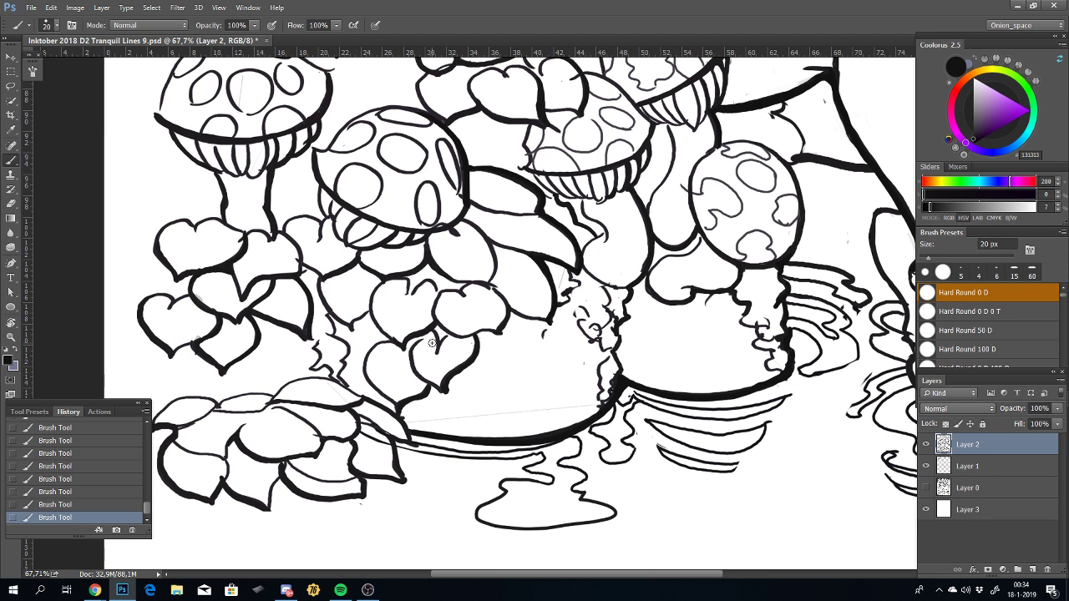
scroll(433, 343, down, 5)
scroll(488, 456, up, 2)
Step: Zoom in and try small marks beside the middle mushroom cap, undoing each
scroll(511, 426, down, 2)
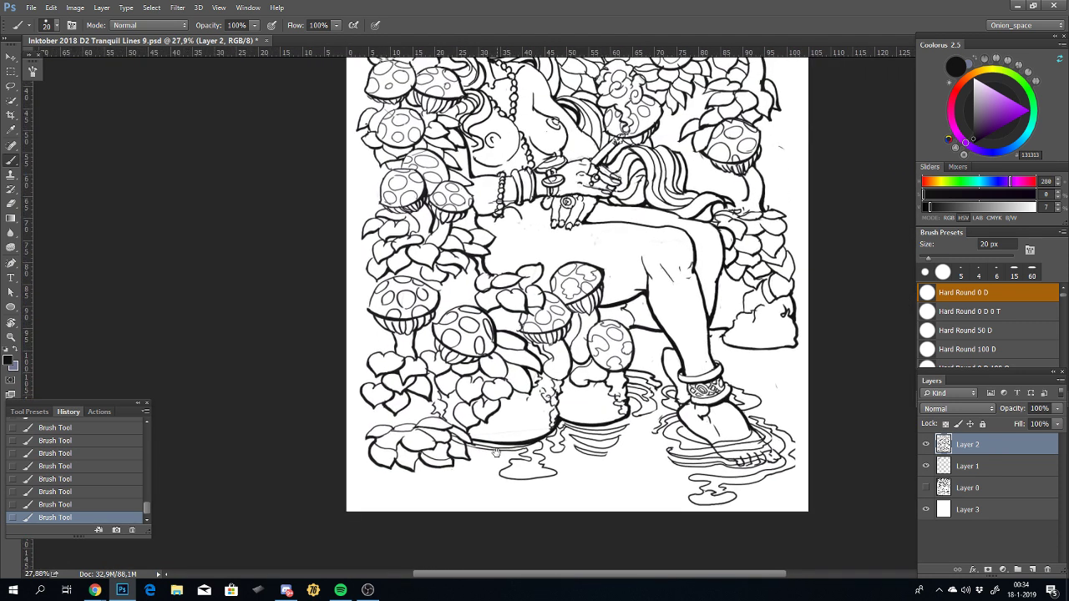
scroll(511, 426, up, 2)
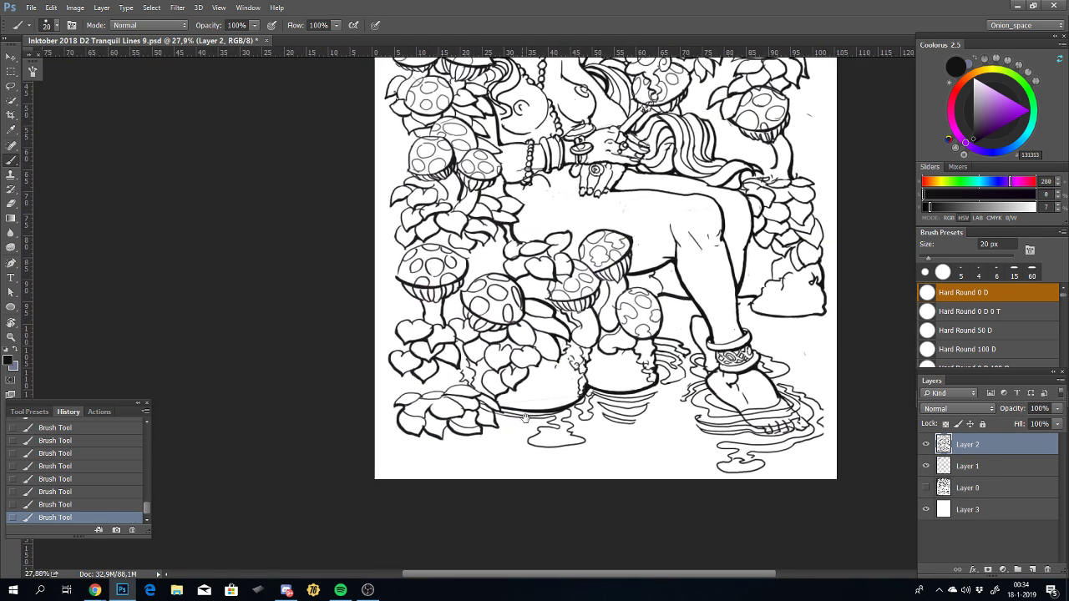
scroll(489, 365, up, 1)
scroll(501, 351, up, 1)
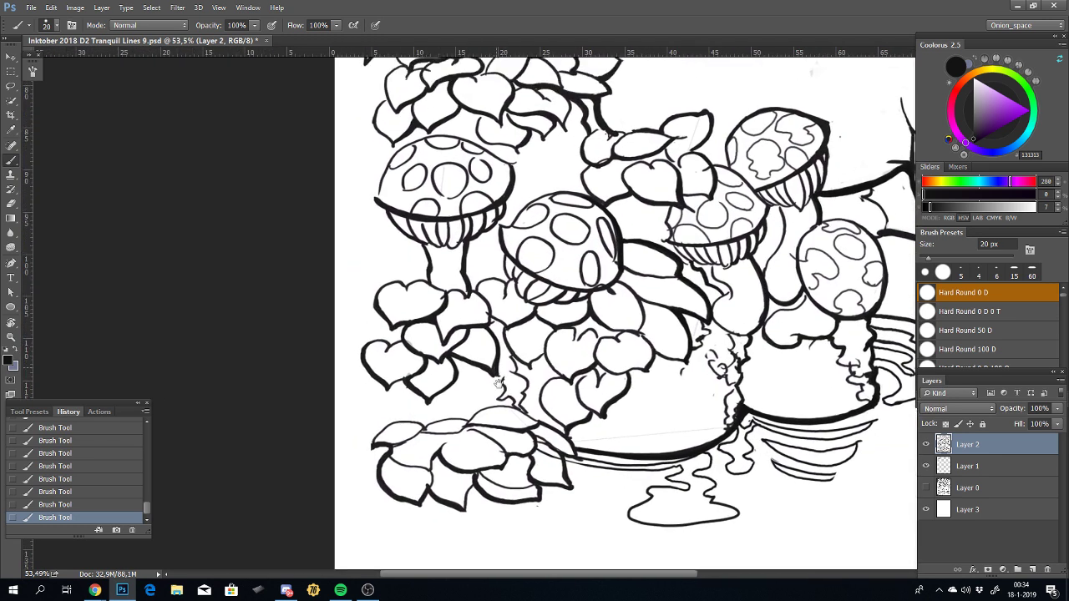
scroll(517, 333, up, 1)
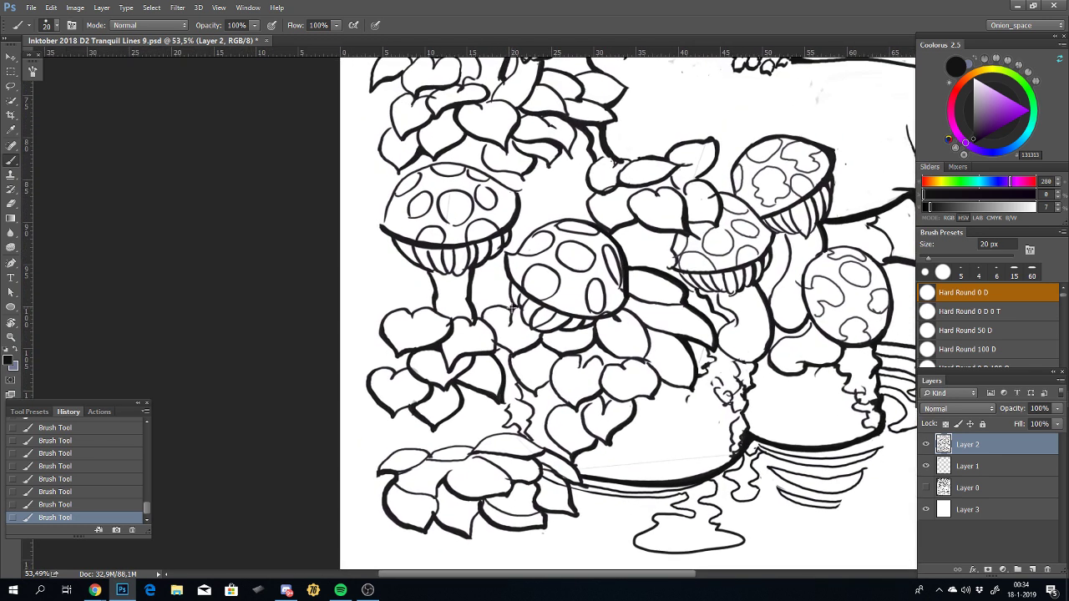
drag(495, 306, 482, 315)
key(ctrl+z)
click(512, 307)
key(ctrl+z)
click(513, 308)
key(ctrl+z)
key(ctrl+z)
key(ctrl+z)
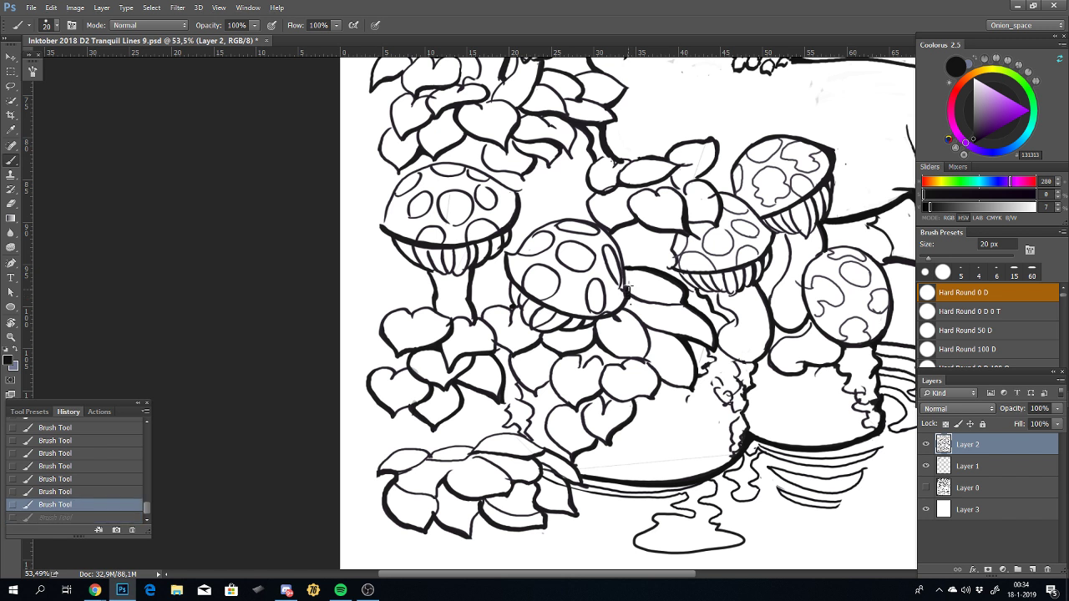
Step: Ink along the central cap's right and top, then pan and rotate the view
drag(628, 297, 563, 220)
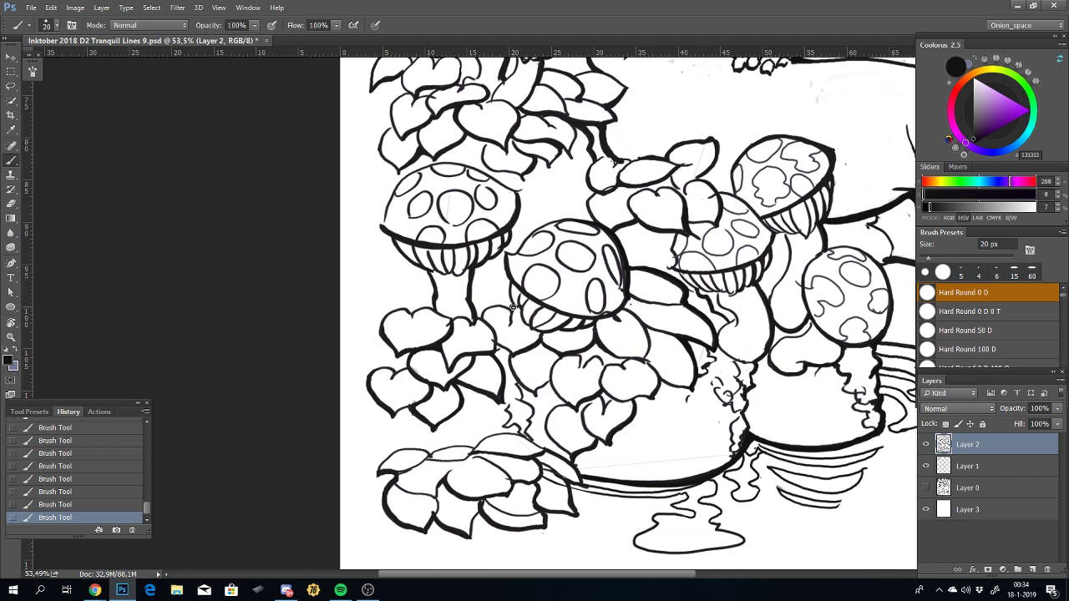
key(ctrl+z)
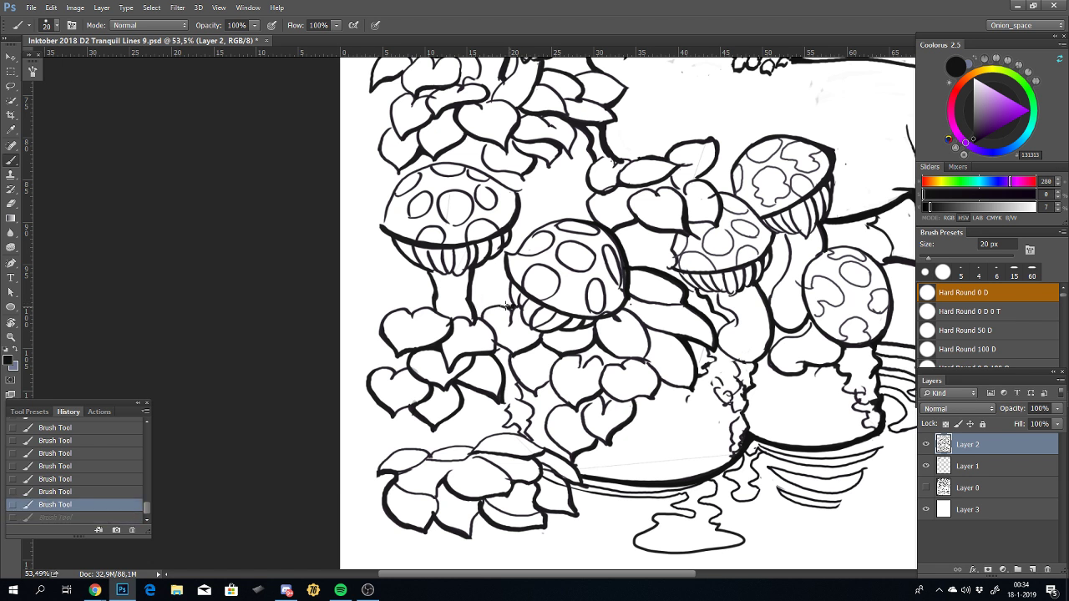
drag(506, 306, 477, 318)
key(ctrl+z)
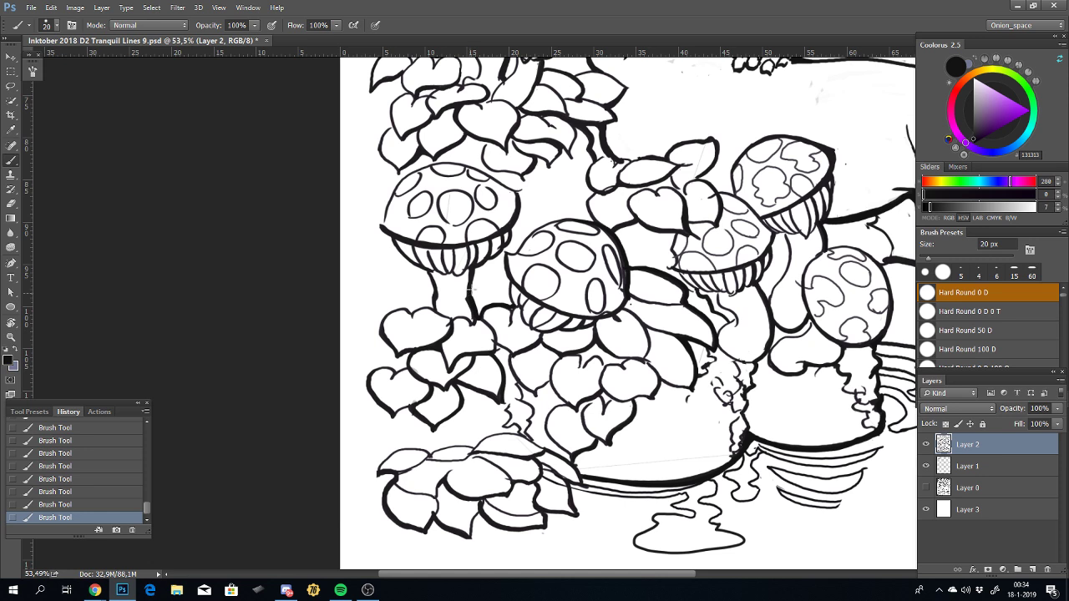
drag(538, 212, 571, 299)
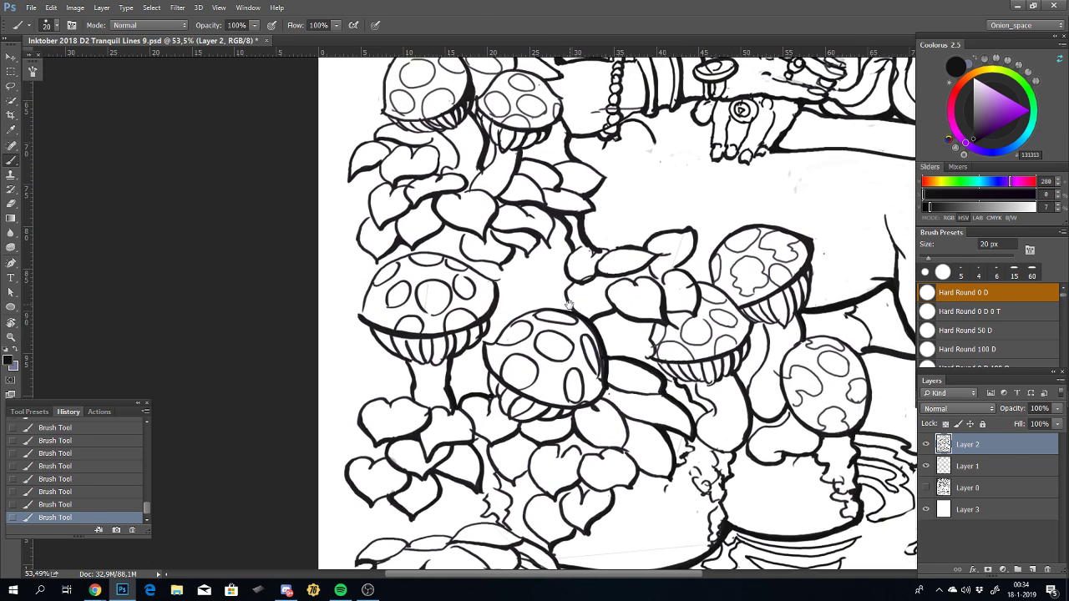
scroll(551, 330, up, 2)
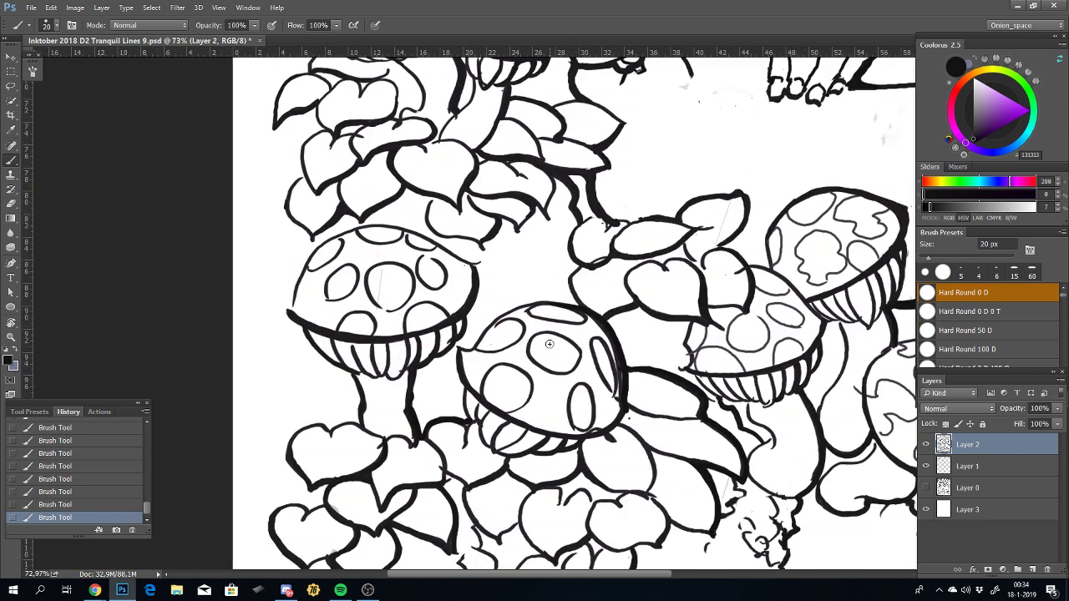
key(r)
mouse_move(524, 349)
mouse_down()
mouse_move(496, 359)
mouse_move(551, 440)
mouse_up()
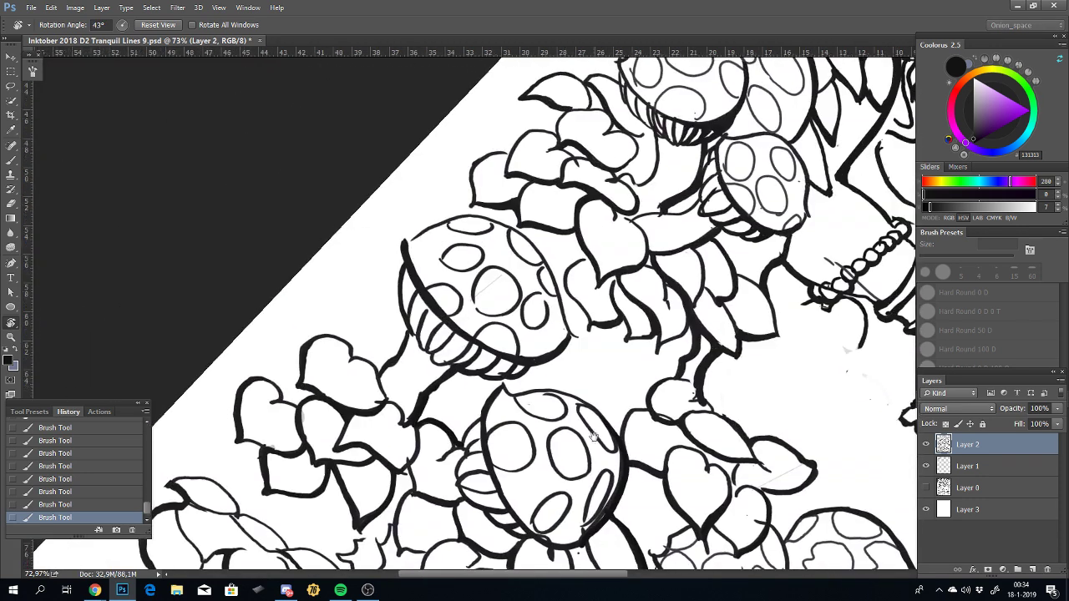
Step: Redraw a bolder stroke up the mushroom cap's right edge
key(b)
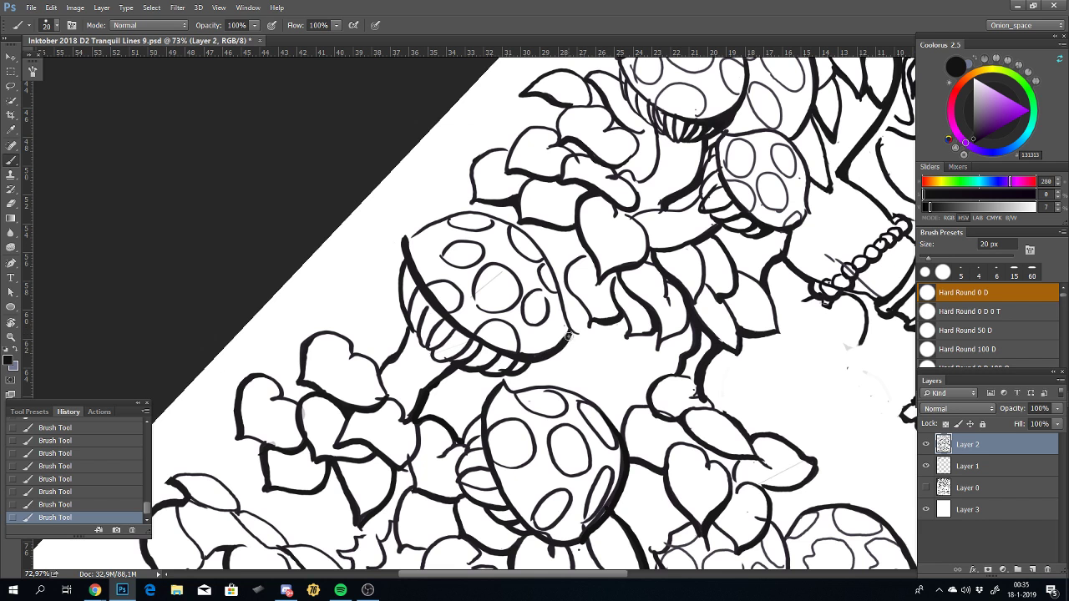
key(ctrl+z)
key(ctrl+z)
key(ctrl+z)
mouse_move(571, 329)
mouse_down()
mouse_move(544, 251)
mouse_move(513, 230)
mouse_up()
key(ctrl+z)
key(ctrl+z)
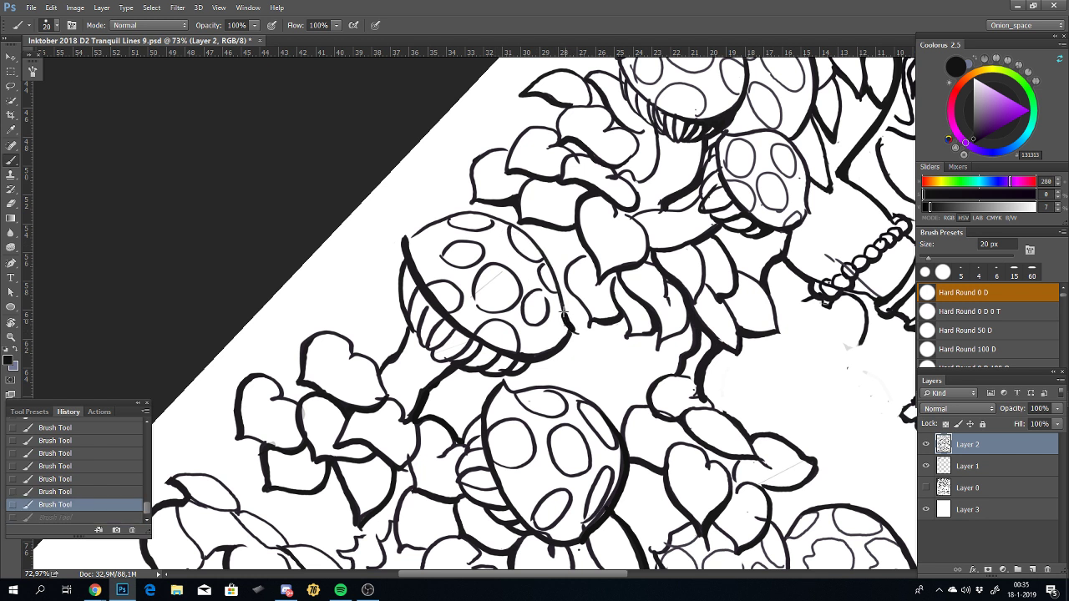
drag(564, 312, 553, 276)
key(ctrl+z)
drag(571, 319, 532, 239)
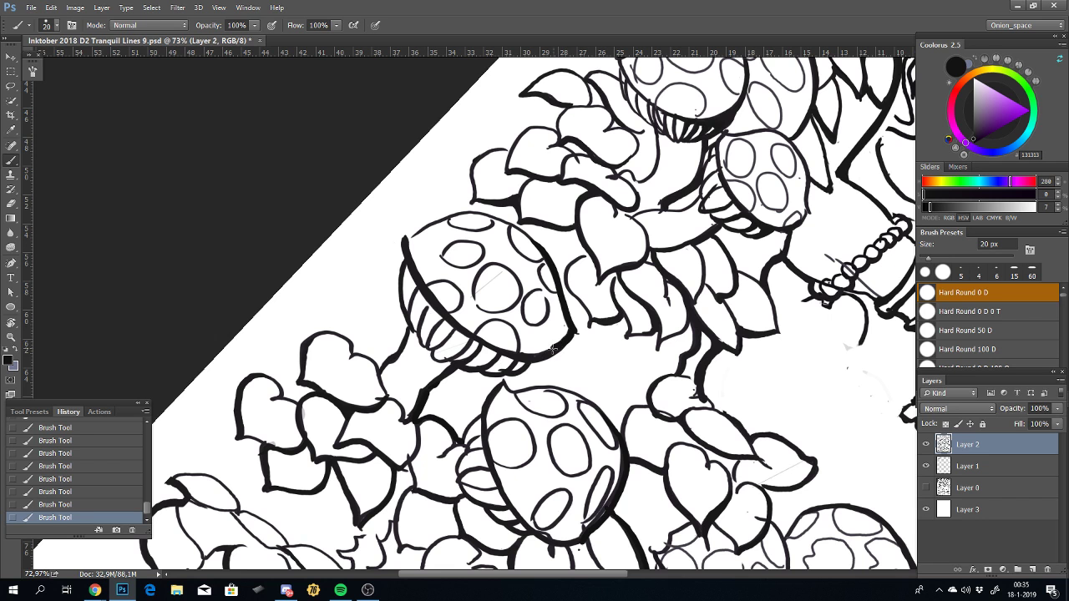
Step: Attempt the cap's lower-right and lower edges, undoing them, then zoom out
drag(570, 334, 538, 359)
key(ctrl+z)
key(ctrl+z)
mouse_move(571, 324)
mouse_down()
mouse_move(541, 357)
mouse_move(506, 372)
mouse_up()
key(ctrl+z)
key(ctrl+z)
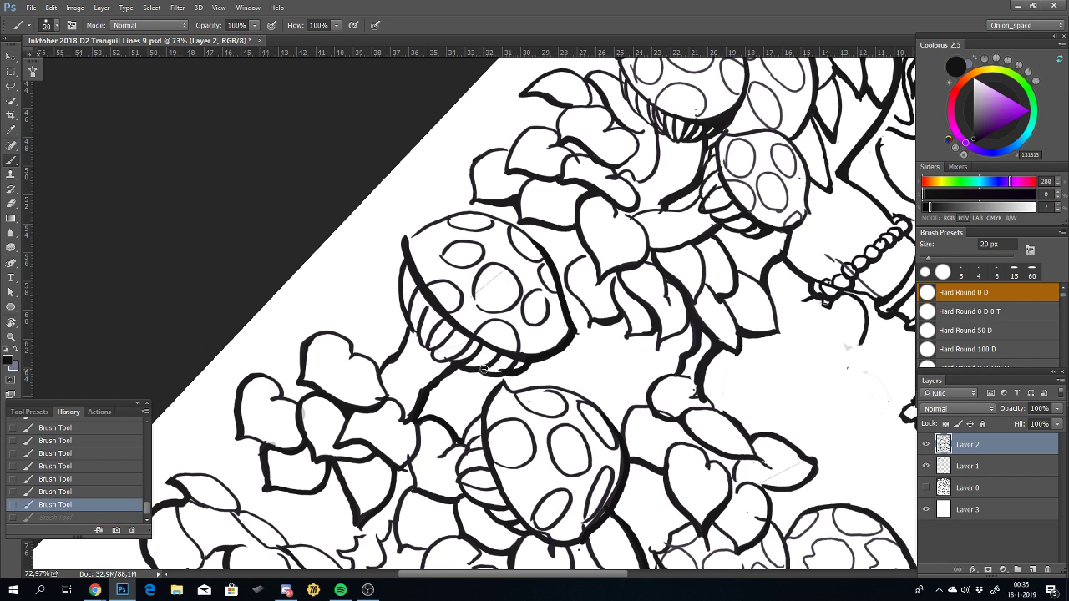
mouse_move(502, 371)
mouse_down()
mouse_move(456, 367)
mouse_move(480, 370)
mouse_up()
key(ctrl+z)
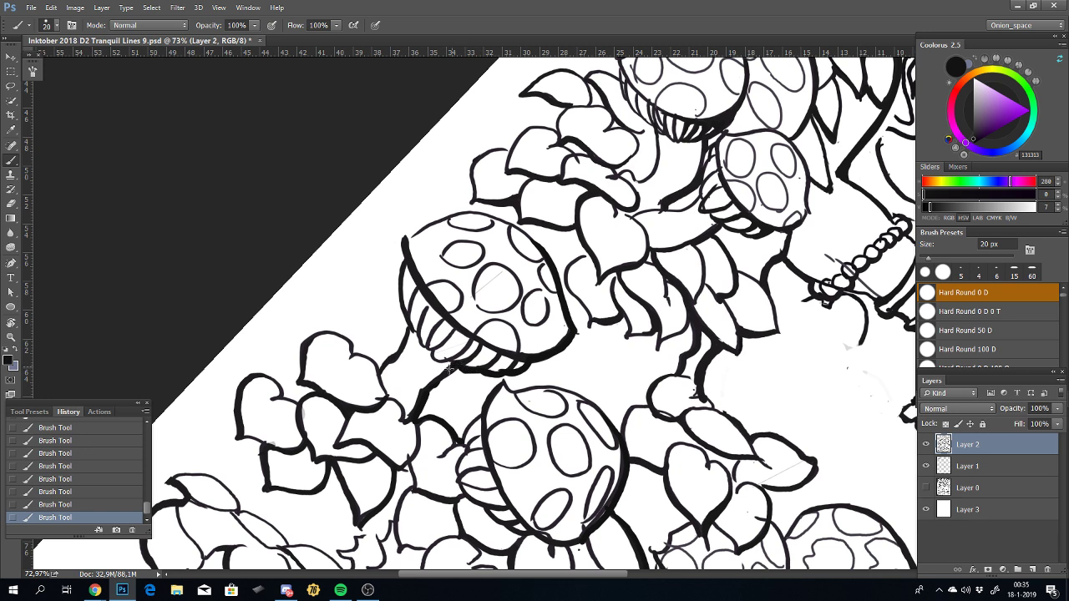
key(ctrl+minus)
key(ctrl+minus)
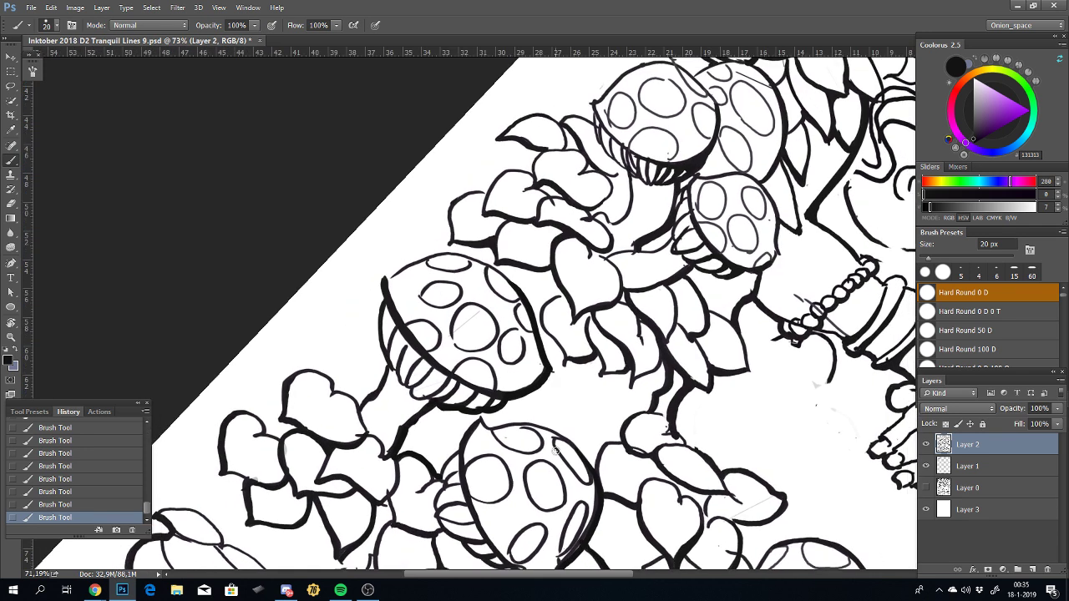
key(ctrl+minus)
drag(558, 379, 506, 252)
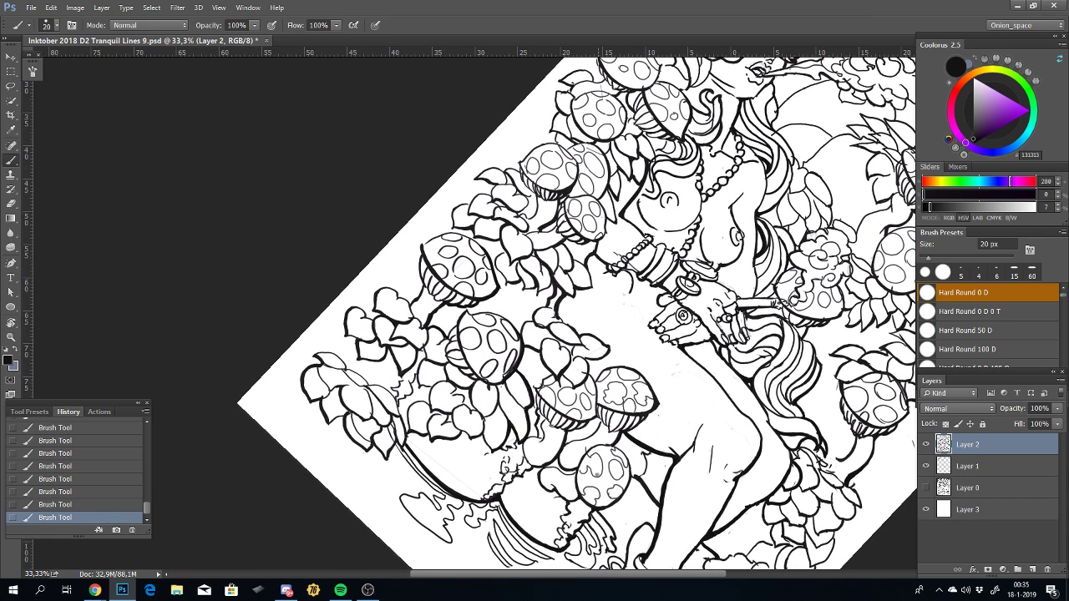
Step: Reset canvas rotation to 0°, review the page, then pan to the mushrooms and hands
key(r)
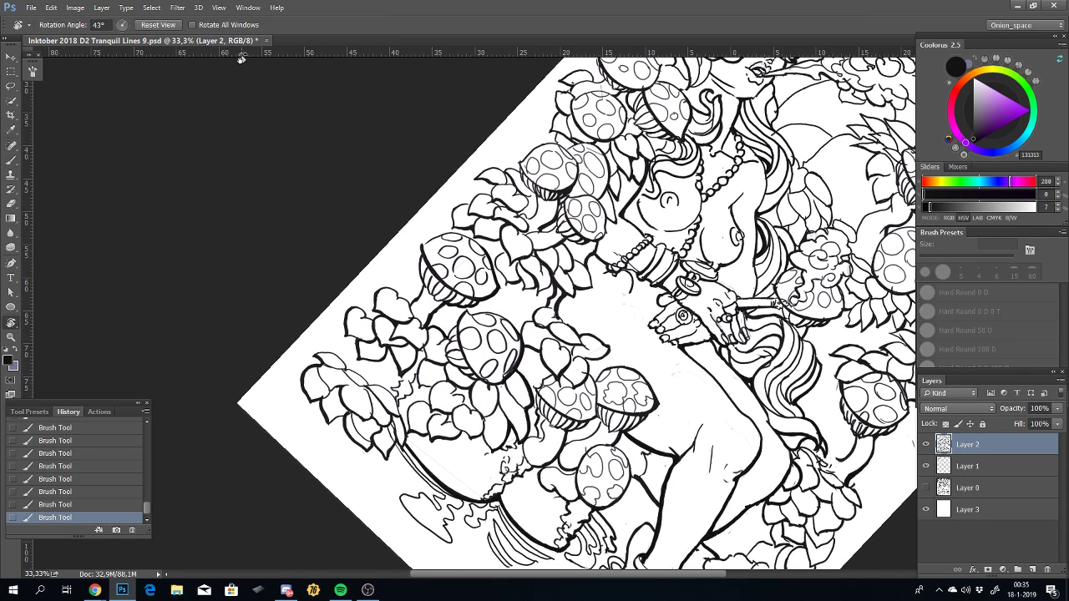
click(156, 25)
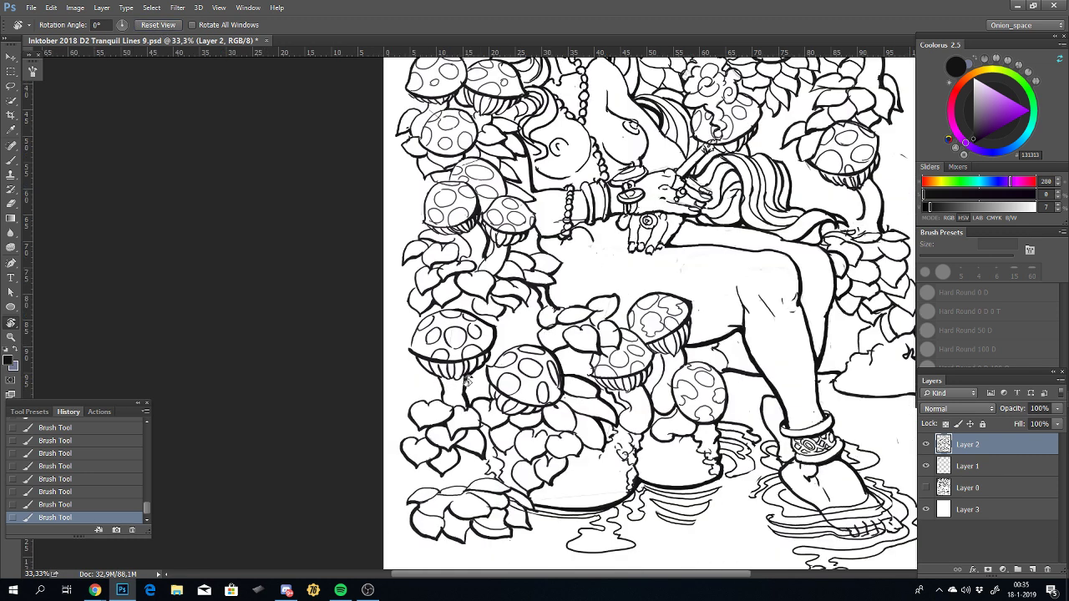
mouse_move(444, 390)
mouse_down()
mouse_move(373, 341)
mouse_move(376, 410)
mouse_up()
scroll(375, 409, down, 3)
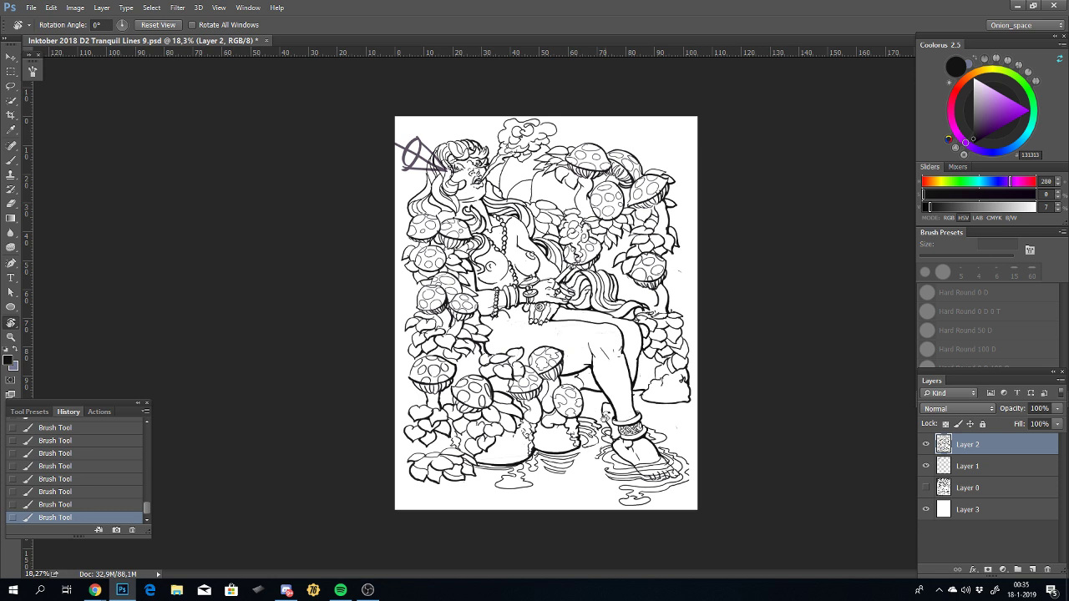
scroll(398, 310, up, 5)
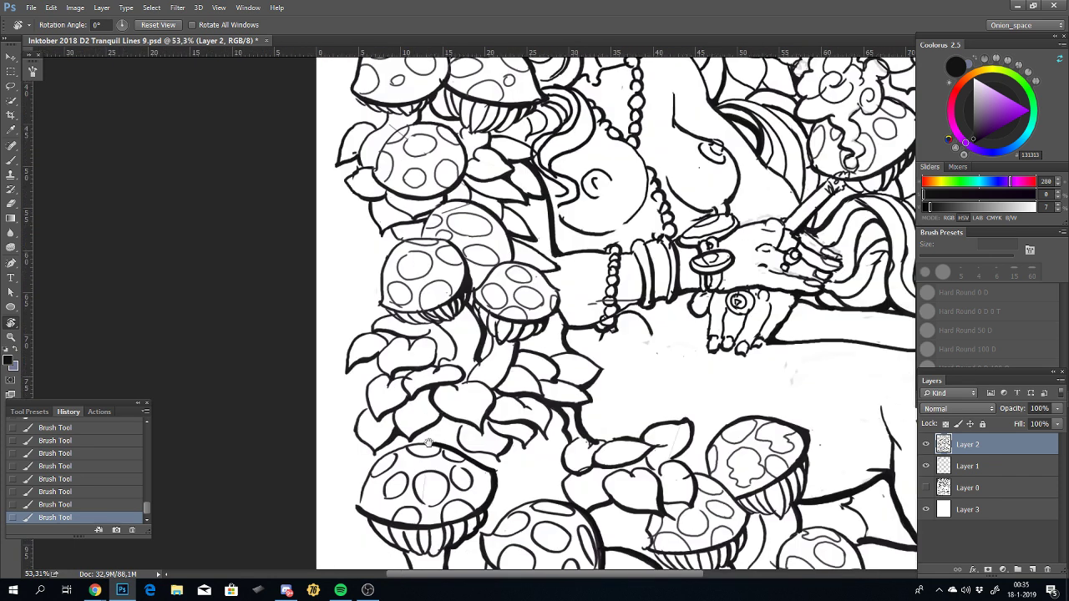
drag(429, 441, 450, 369)
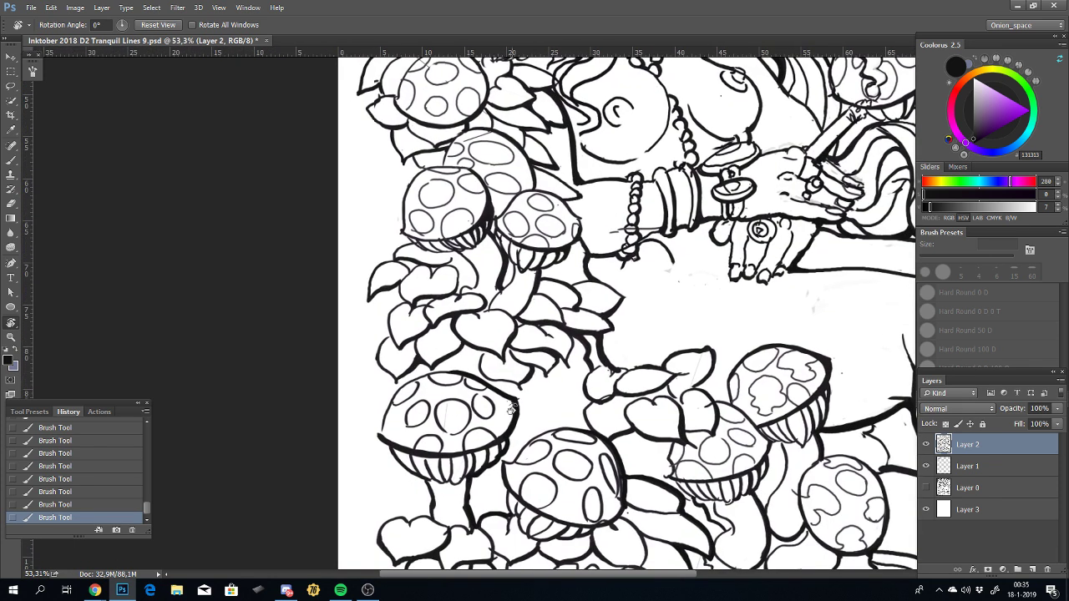
Step: Bring up Spotify, sort the Rock/Indie playlist by artist then date added, and browse it
click(341, 590)
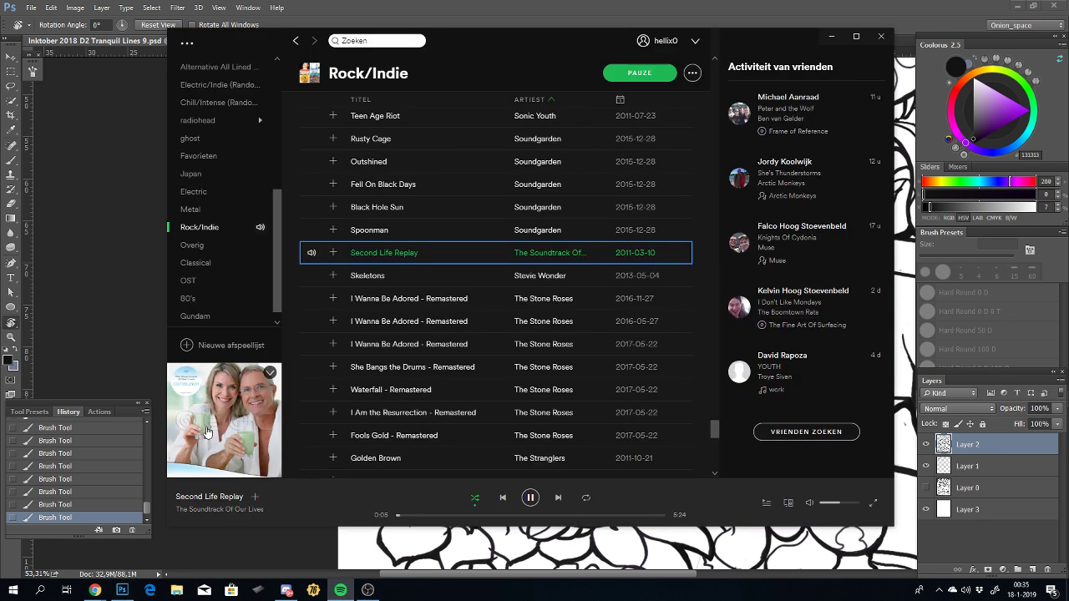
click(526, 98)
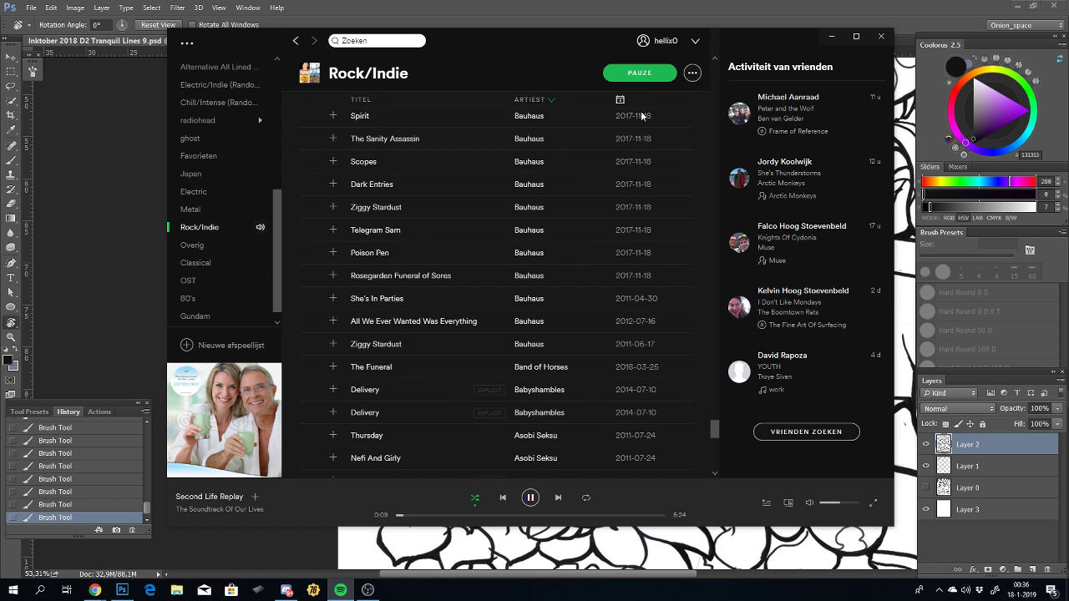
click(620, 99)
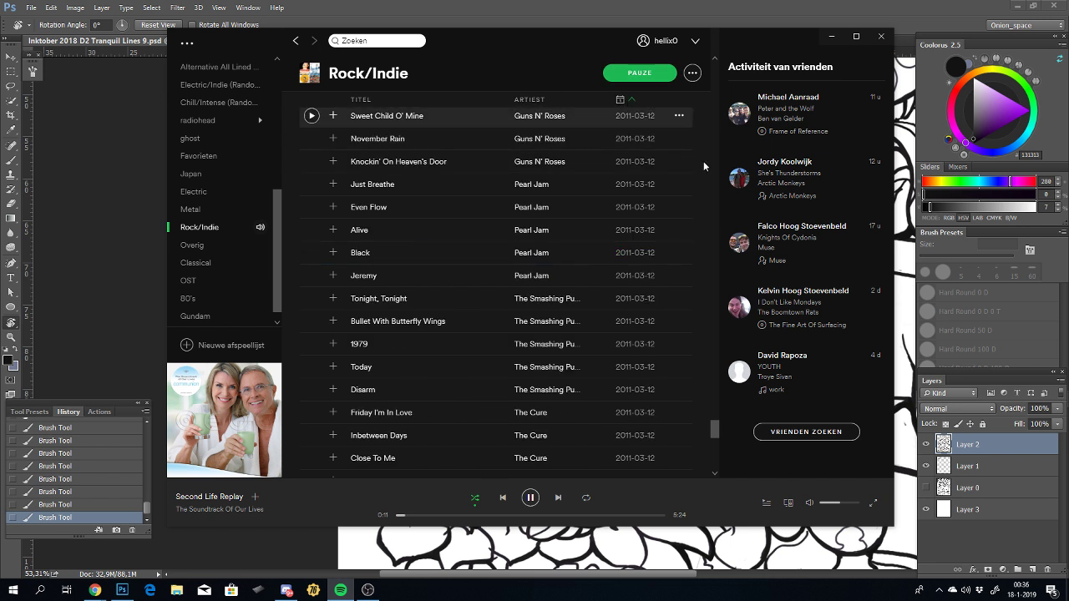
drag(714, 429, 693, 123)
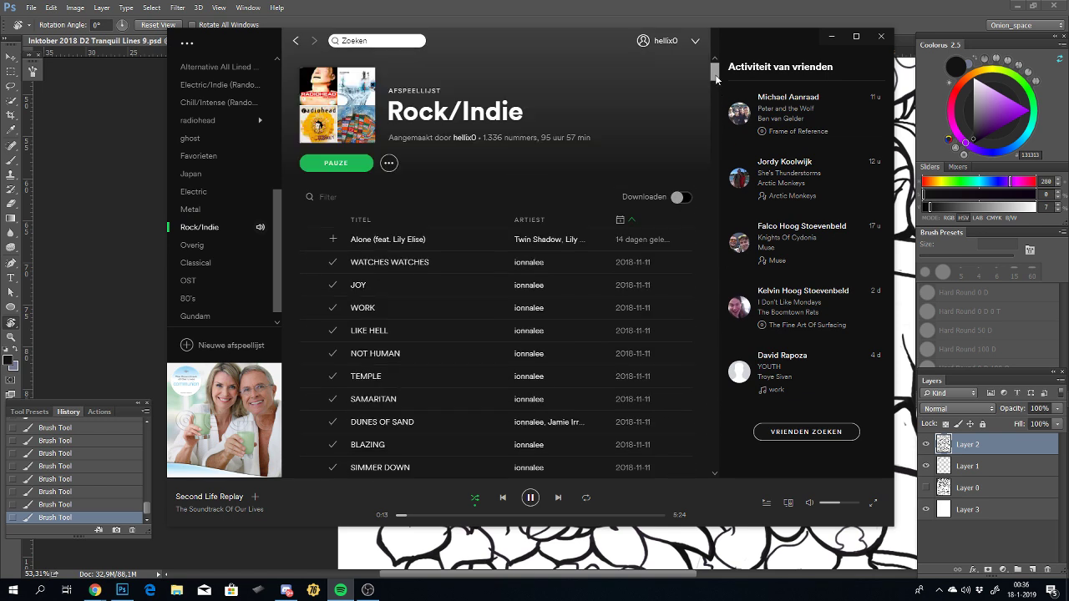
scroll(514, 422, down, 5)
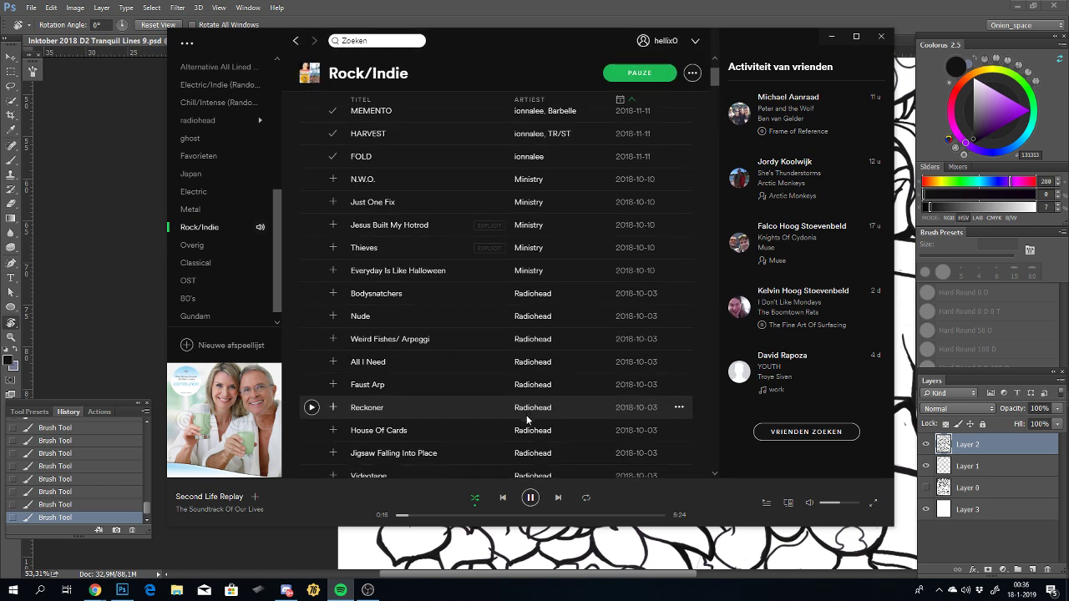
scroll(522, 422, down, 4)
scroll(528, 422, down, 3)
scroll(527, 422, down, 2)
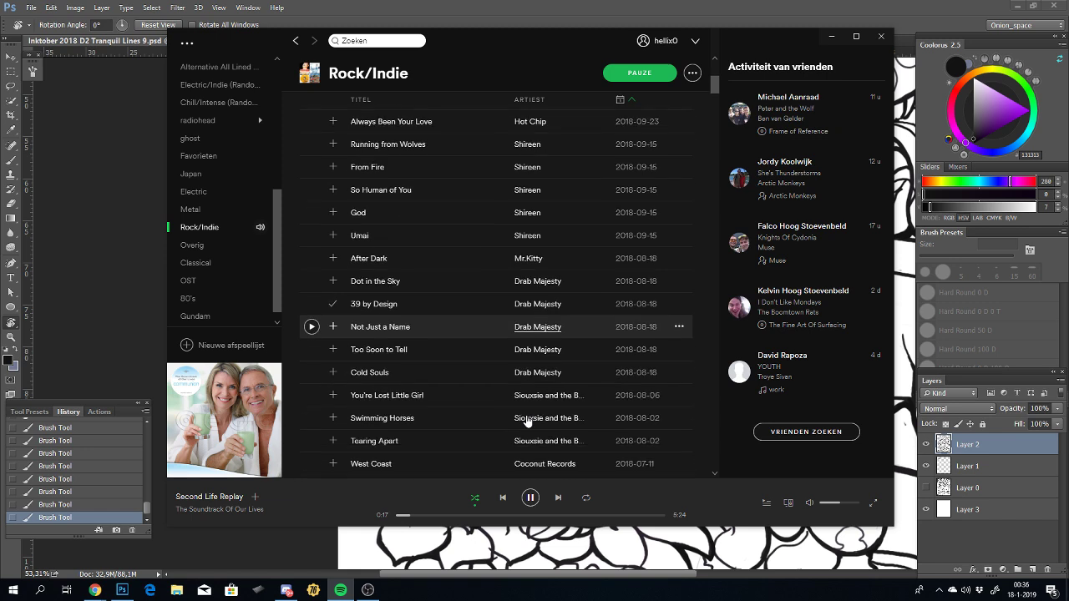
scroll(527, 422, down, 4)
scroll(527, 422, down, 1)
scroll(527, 422, down, 5)
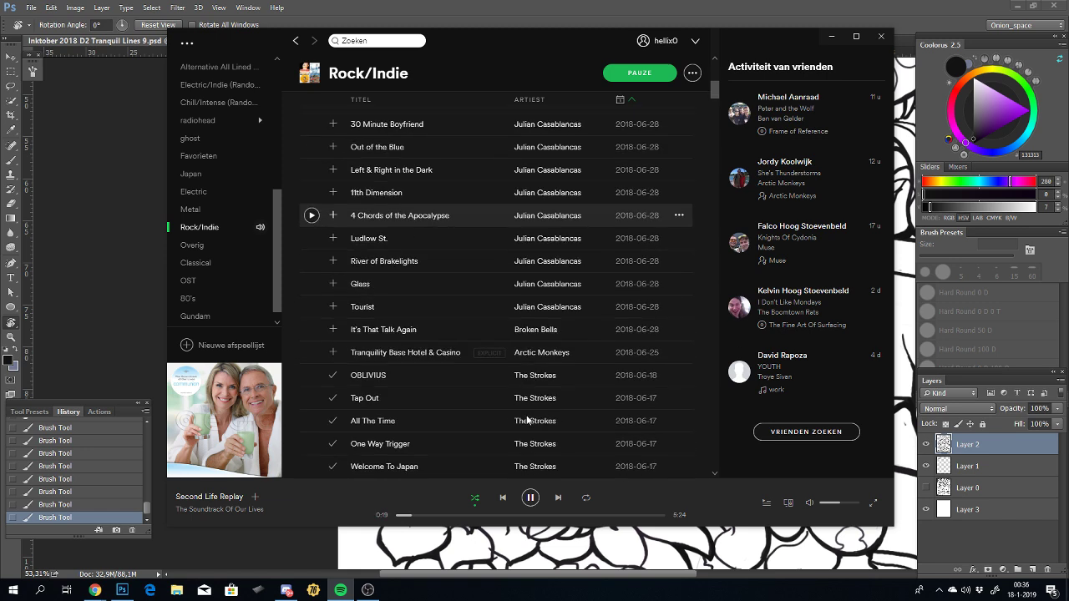
scroll(527, 422, down, 5)
scroll(527, 421, up, 3)
scroll(527, 422, down, 5)
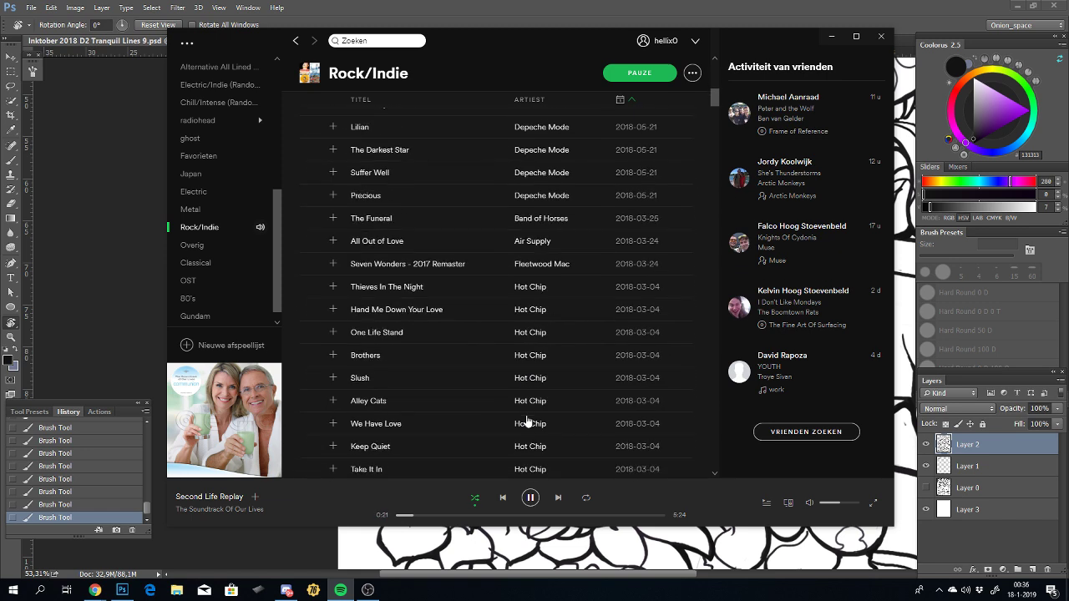
scroll(527, 421, down, 5)
scroll(527, 421, down, 3)
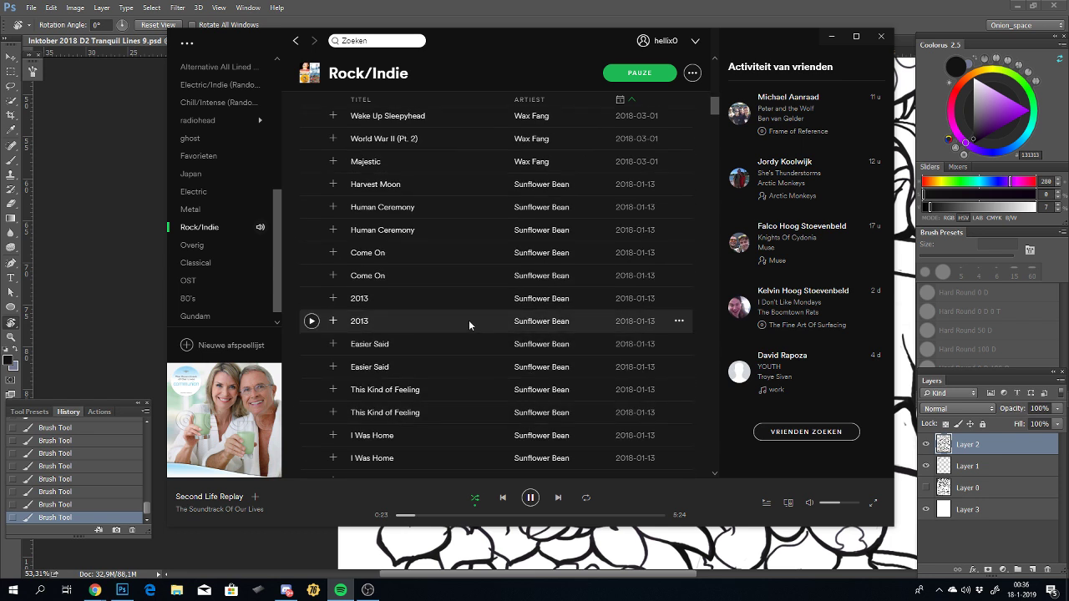
scroll(481, 358, up, 1)
scroll(480, 357, up, 2)
scroll(480, 358, up, 1)
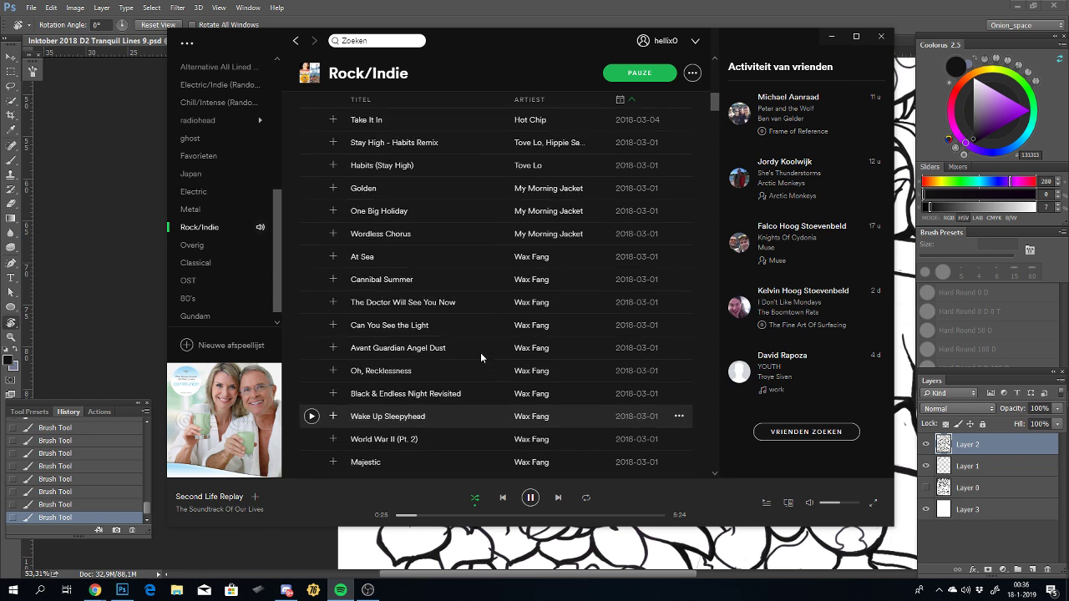
Step: Open options for Wordless Chorus, One Big Holiday and Golden, then minimize Spotify
right_click(387, 294)
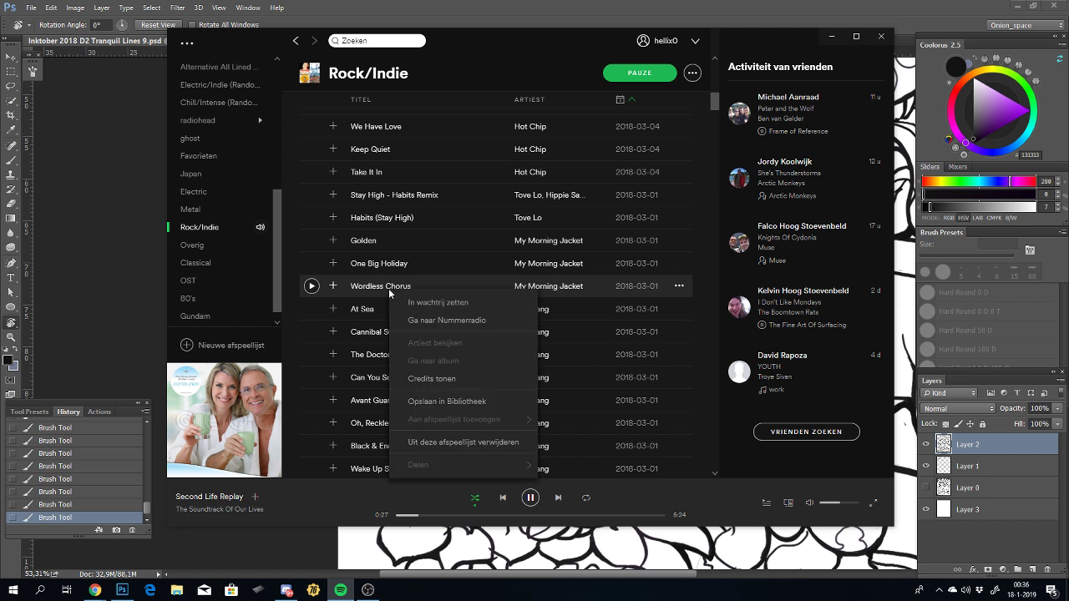
click(418, 301)
right_click(400, 289)
click(419, 300)
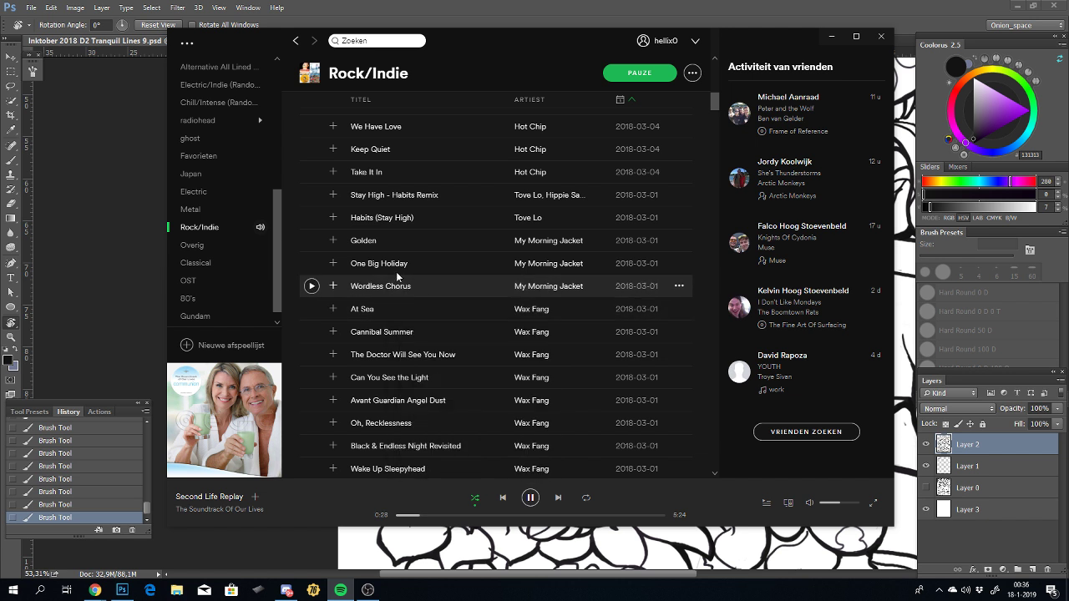
right_click(388, 263)
click(405, 269)
right_click(373, 241)
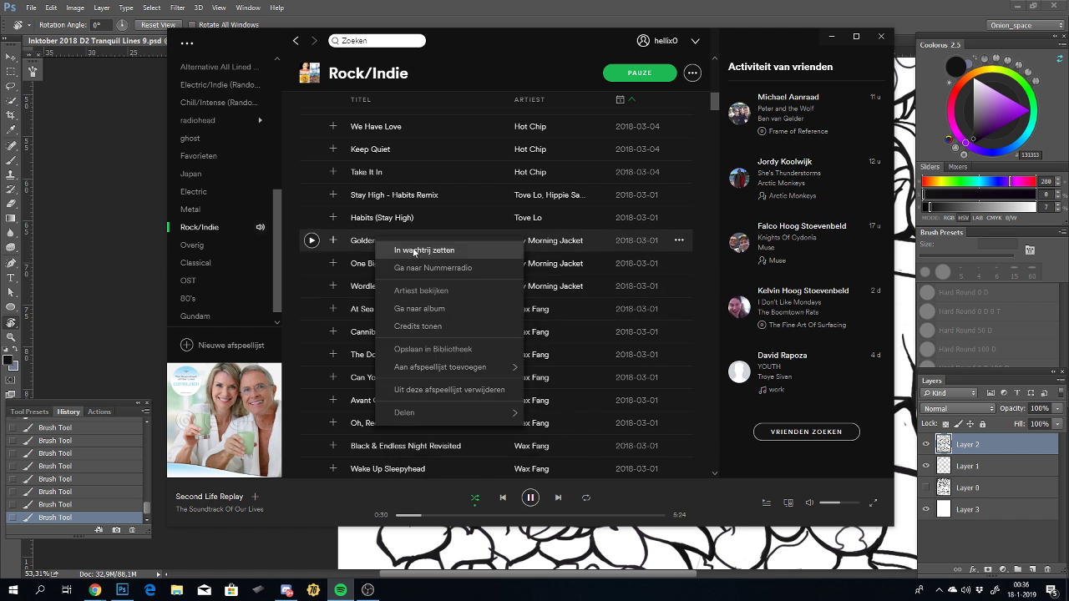
click(415, 254)
click(337, 592)
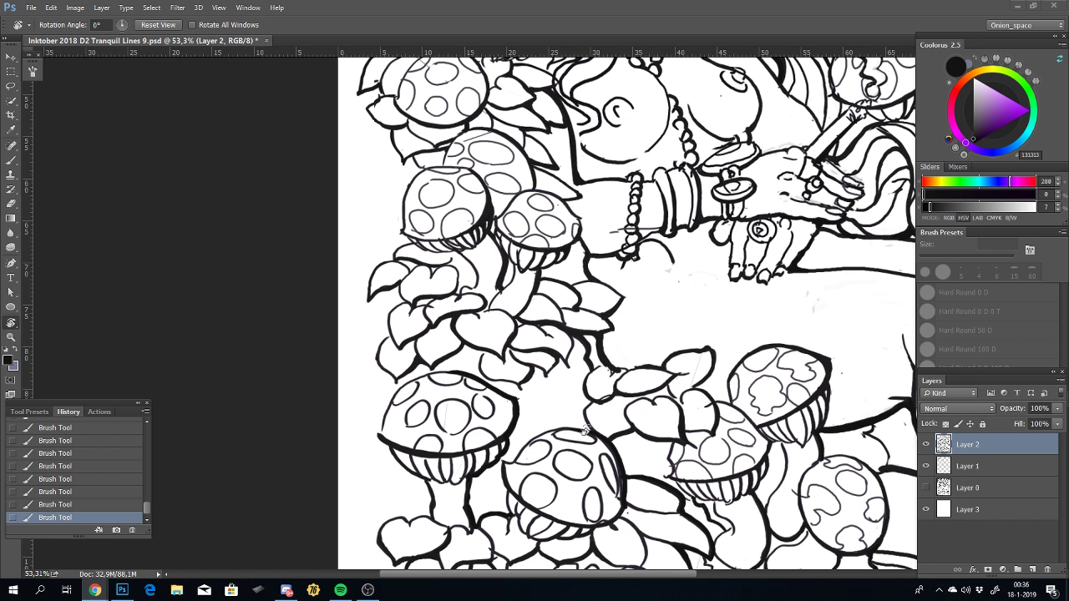
Step: Redraw the ink stroke along the lower leaves at the waterline, replacing an undone stroke
mouse_move(572, 387)
mouse_down()
mouse_move(505, 365)
mouse_move(480, 334)
mouse_up()
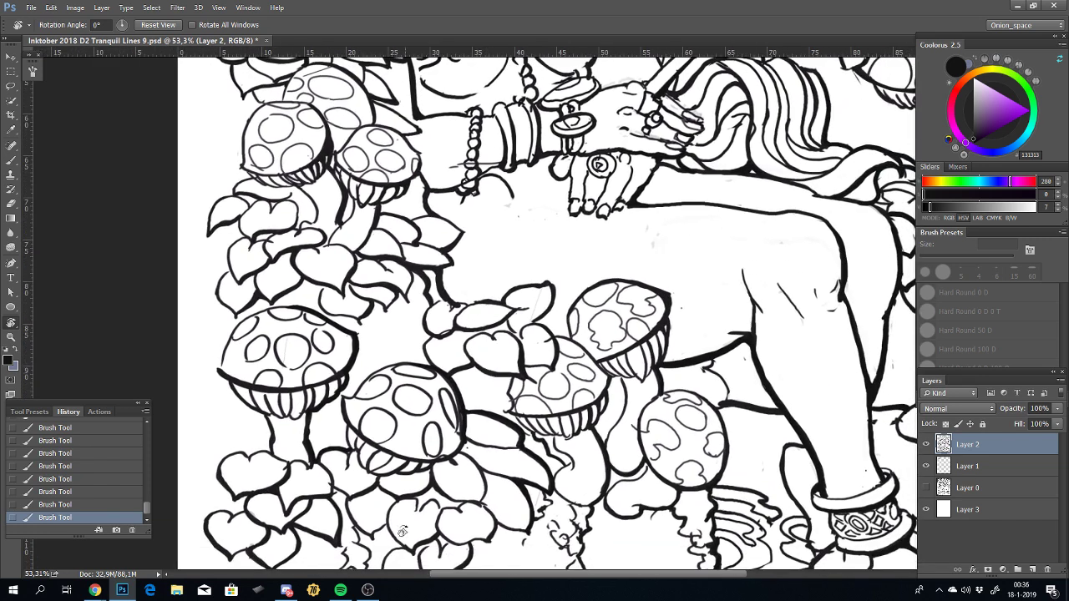
key(b)
scroll(550, 332, down, 3)
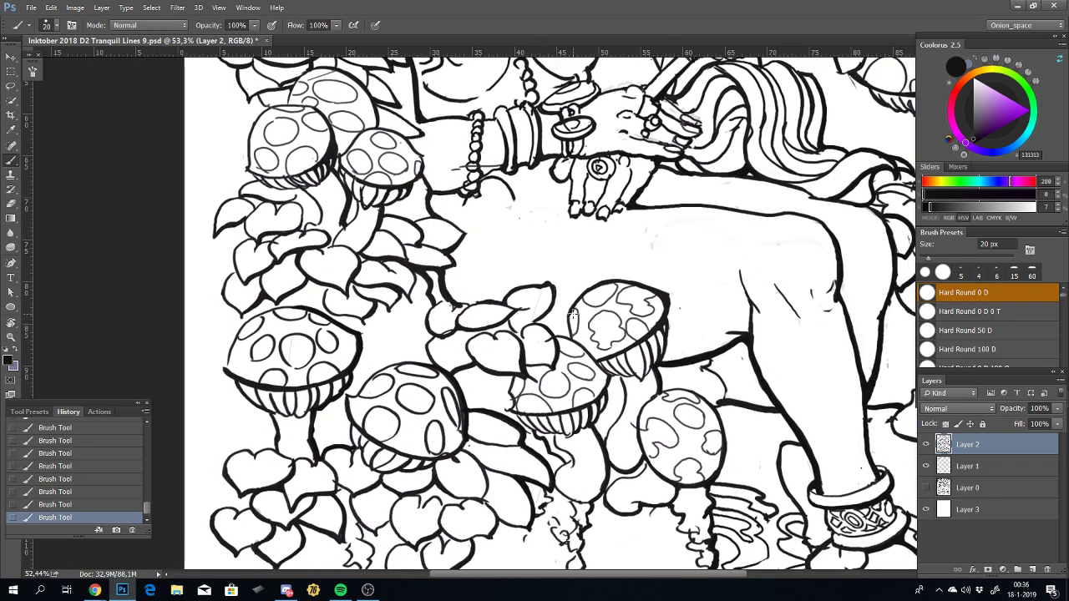
scroll(573, 317, down, 3)
scroll(594, 358, up, 2)
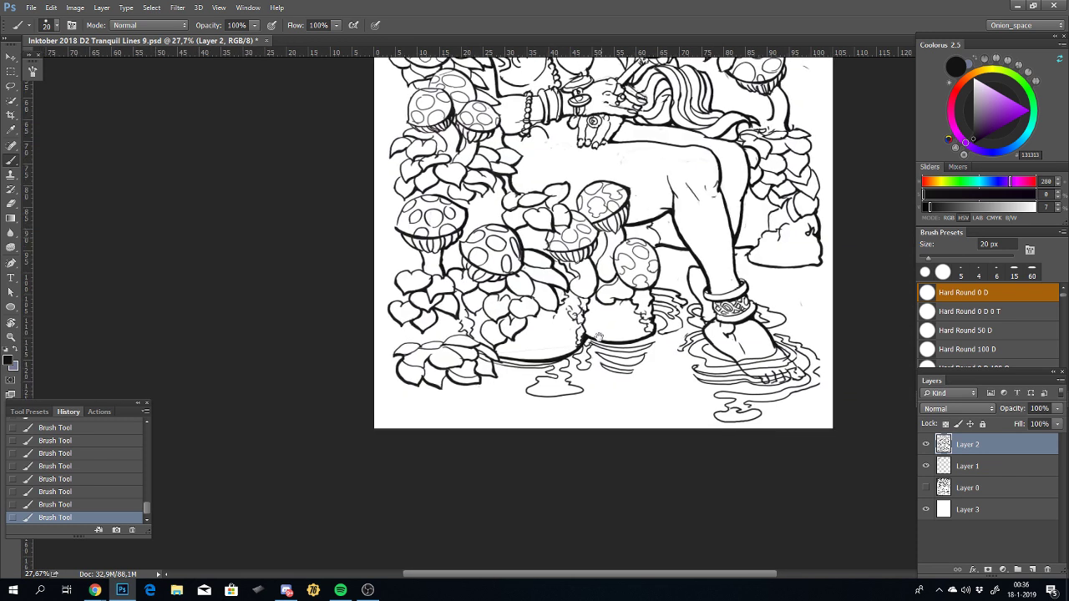
scroll(506, 452, up, 1)
scroll(505, 452, up, 1)
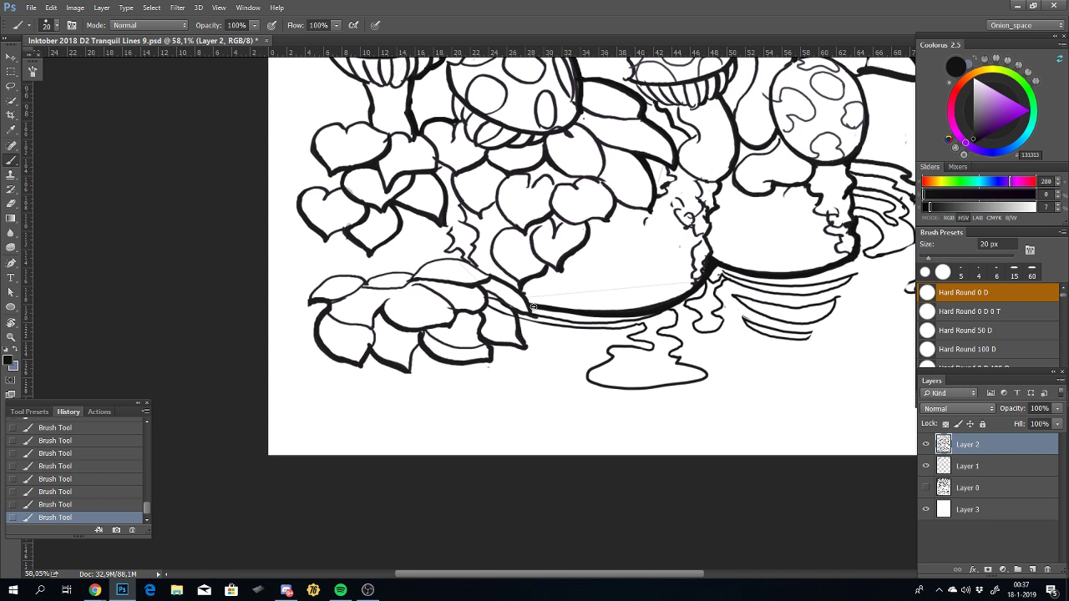
key(ctrl+z)
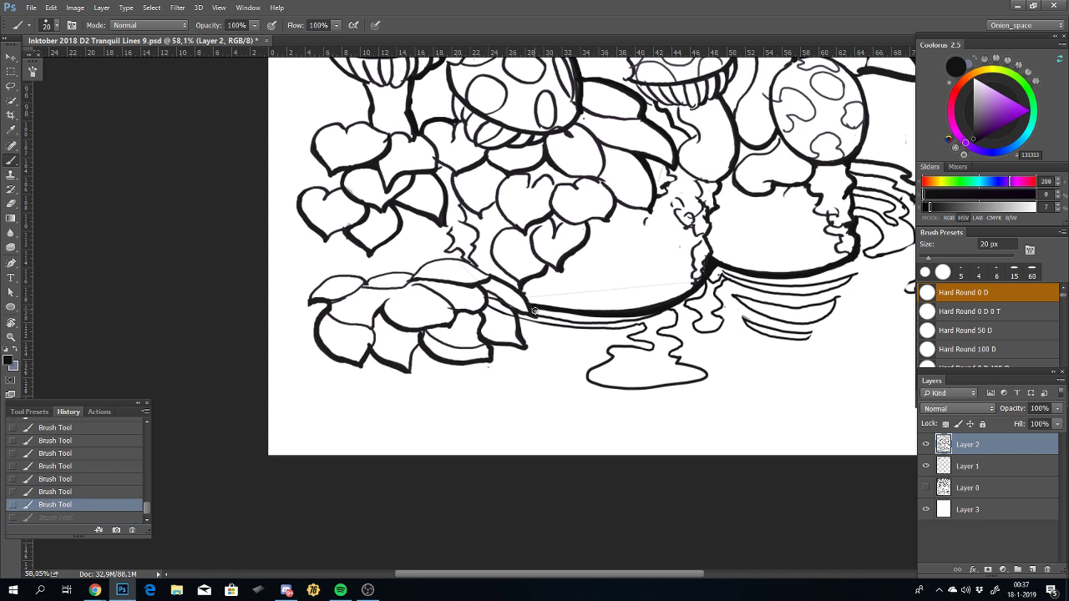
drag(536, 316, 539, 311)
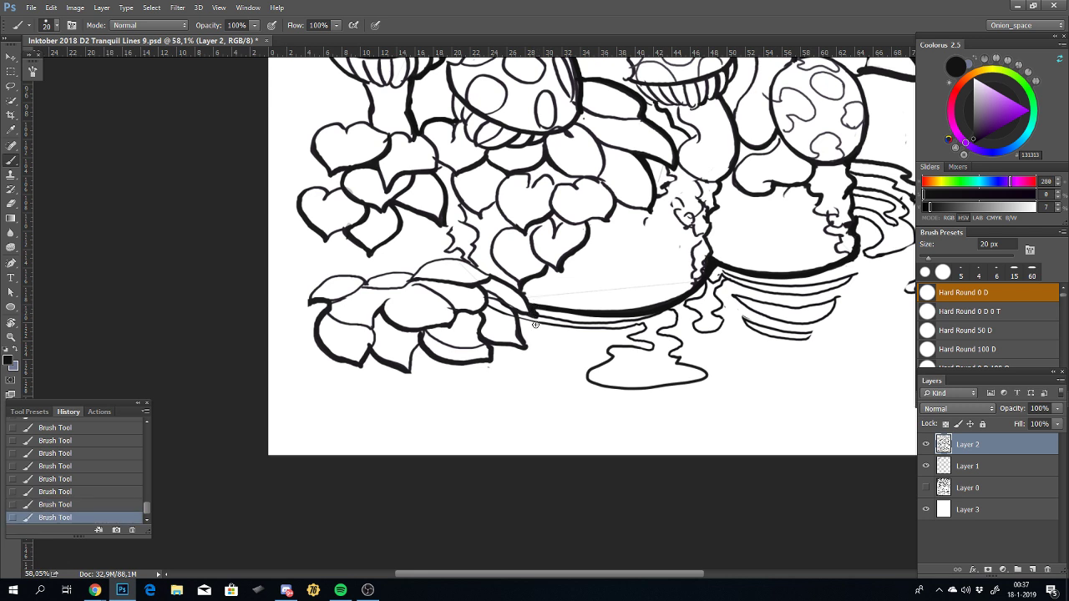
Step: Rotate the canvas about 39° and ink over the flower petal outlines
key(r)
mouse_move(583, 267)
mouse_down()
mouse_move(590, 297)
mouse_move(543, 275)
mouse_up()
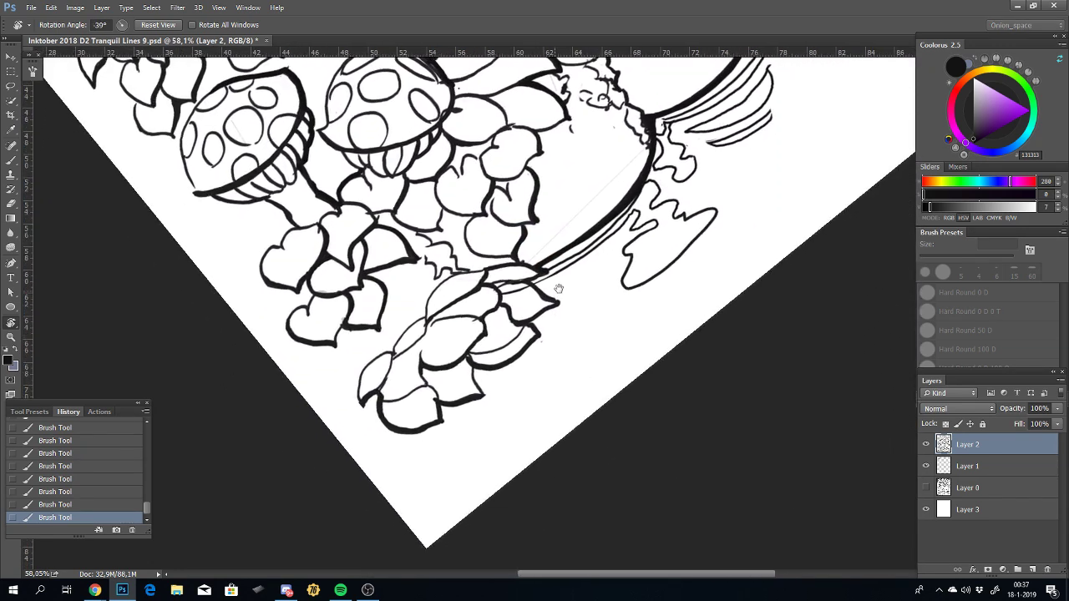
scroll(543, 276, up, 2)
key(b)
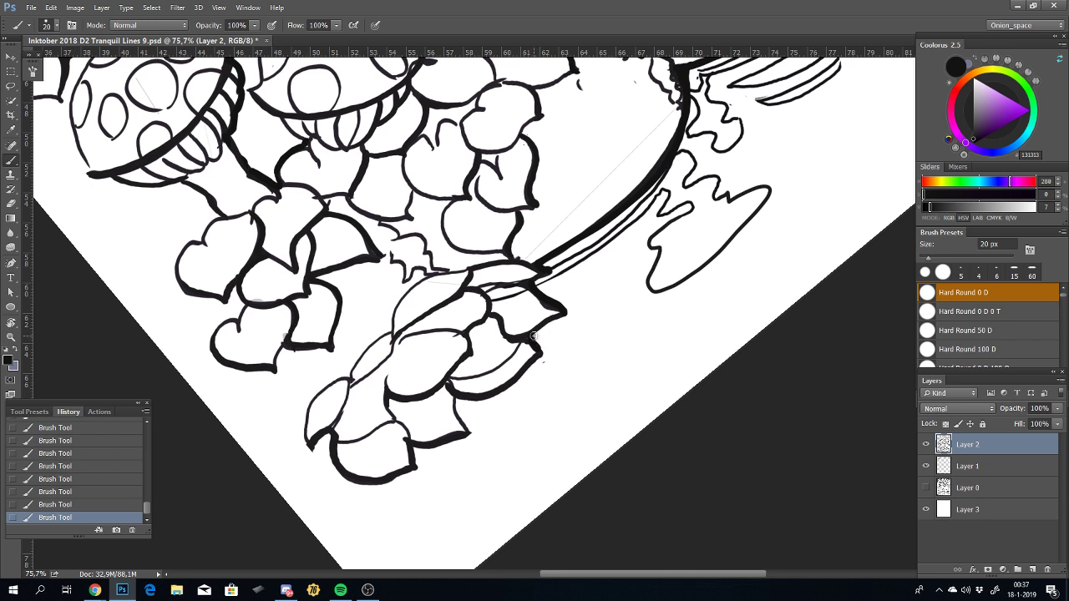
key(ctrl+z)
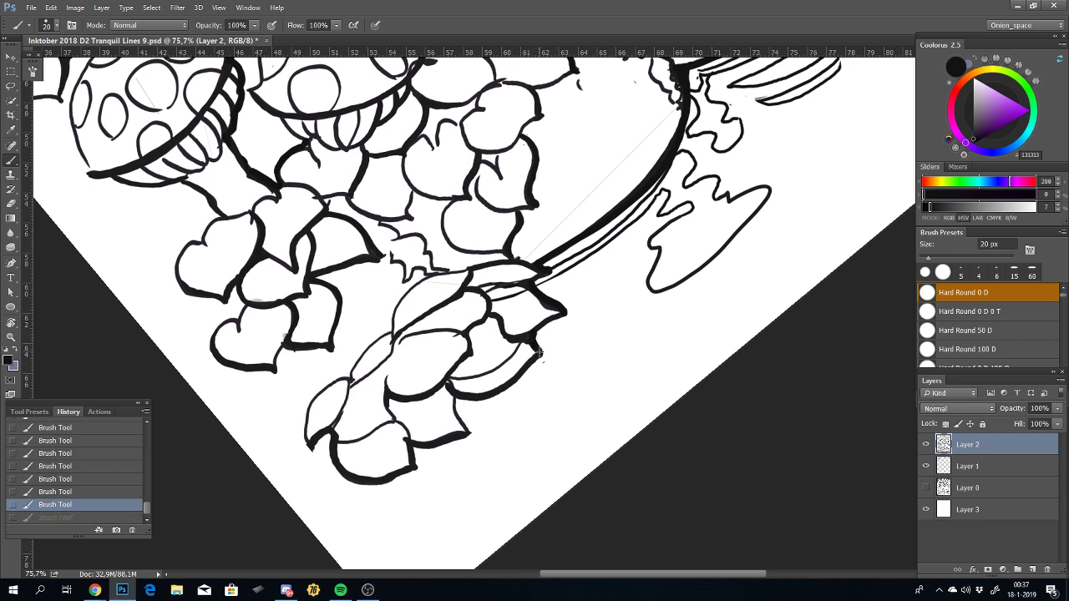
drag(534, 347, 536, 333)
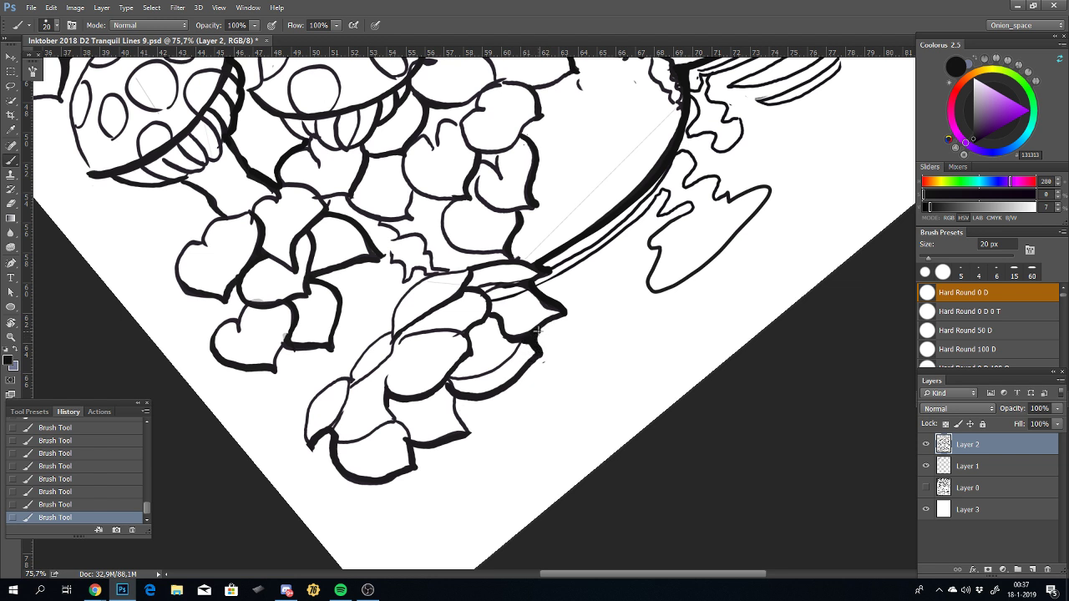
key(ctrl+alt+z)
key(ctrl+alt+z)
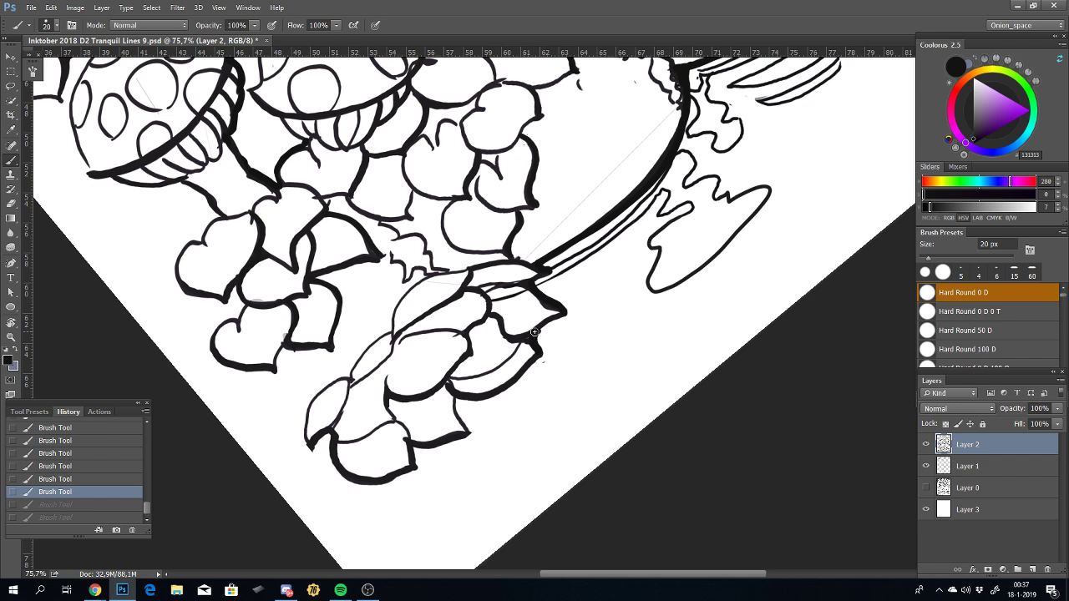
key(ctrl+alt+z)
key(ctrl+shift+z)
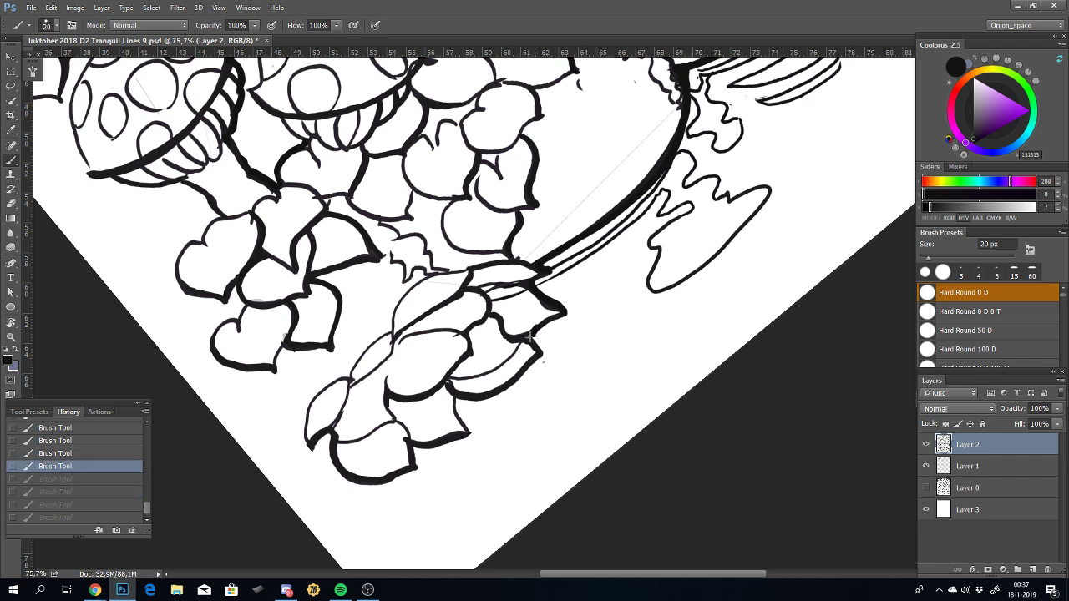
key(ctrl+shift+z)
mouse_move(537, 328)
mouse_down()
mouse_move(537, 349)
mouse_move(527, 340)
mouse_up()
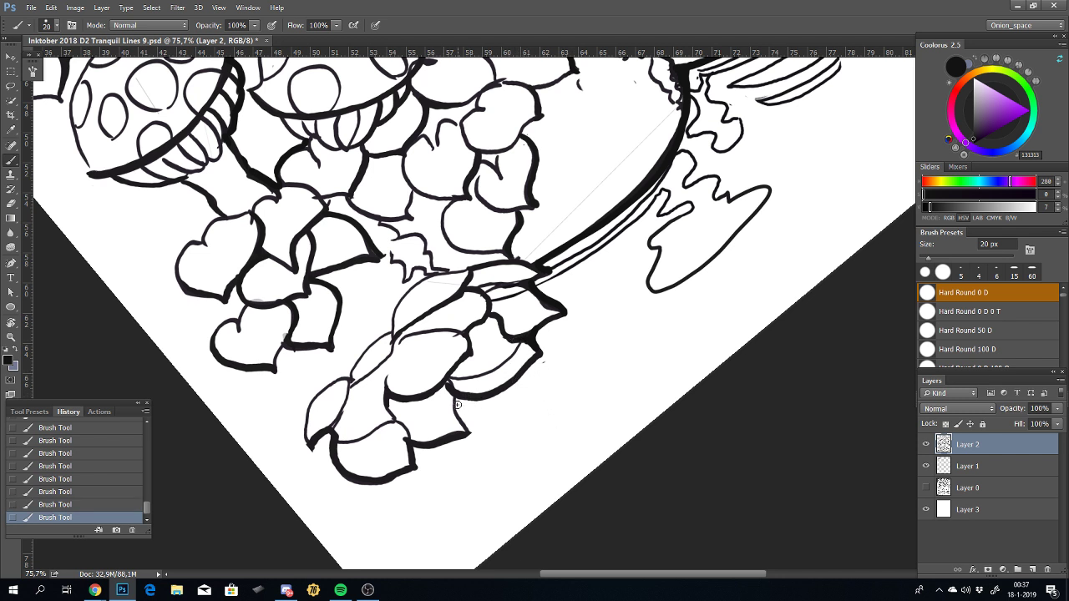
drag(456, 399, 468, 430)
Step: Redraw the petal's left outline and thicken the lower leaf outline, undoing unwanted strokes
key(ctrl+alt+z)
key(ctrl+alt+z)
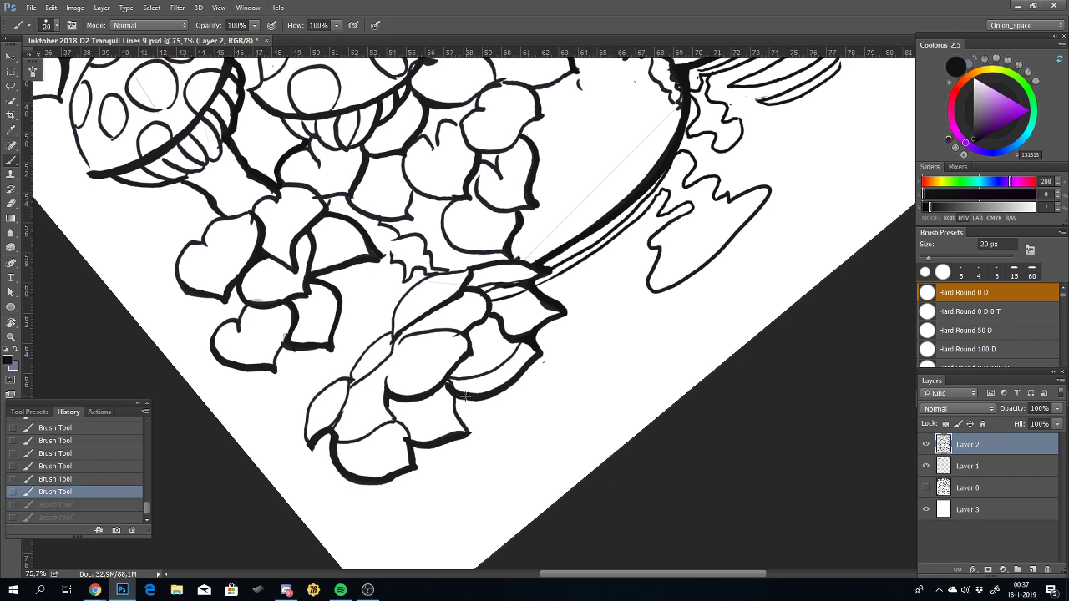
key(ctrl+shift+z)
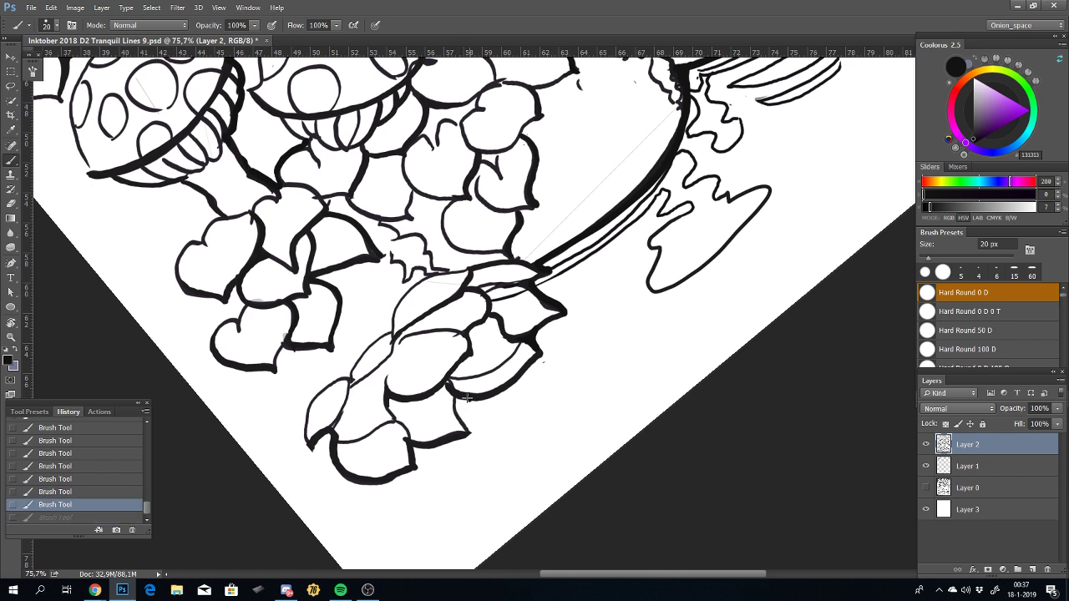
key(ctrl+z)
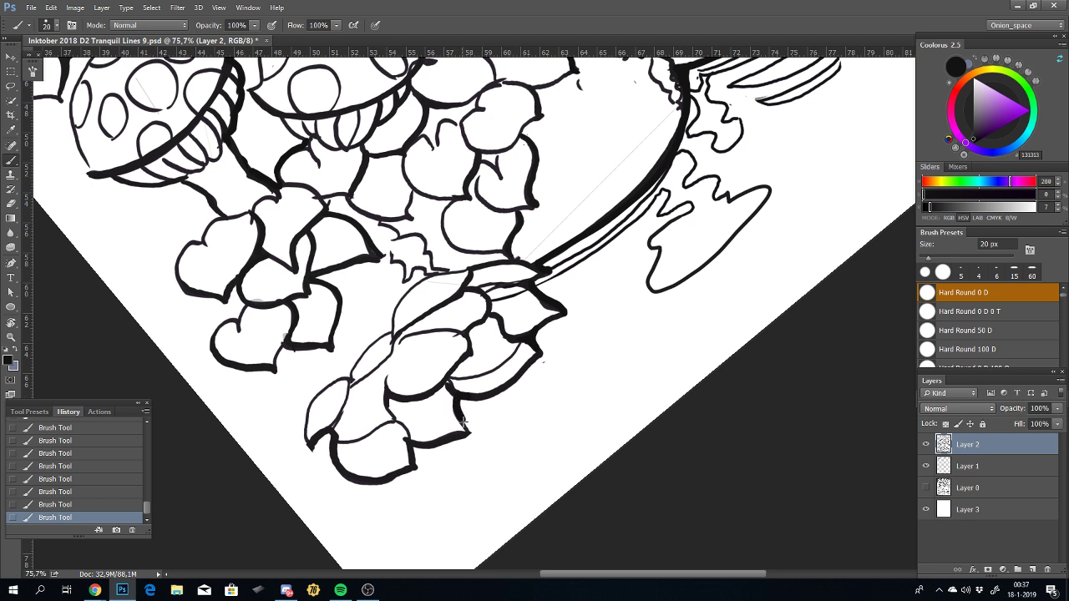
key(ctrl+z)
mouse_move(457, 402)
mouse_down()
mouse_move(464, 396)
mouse_move(459, 414)
mouse_up()
drag(444, 482, 493, 383)
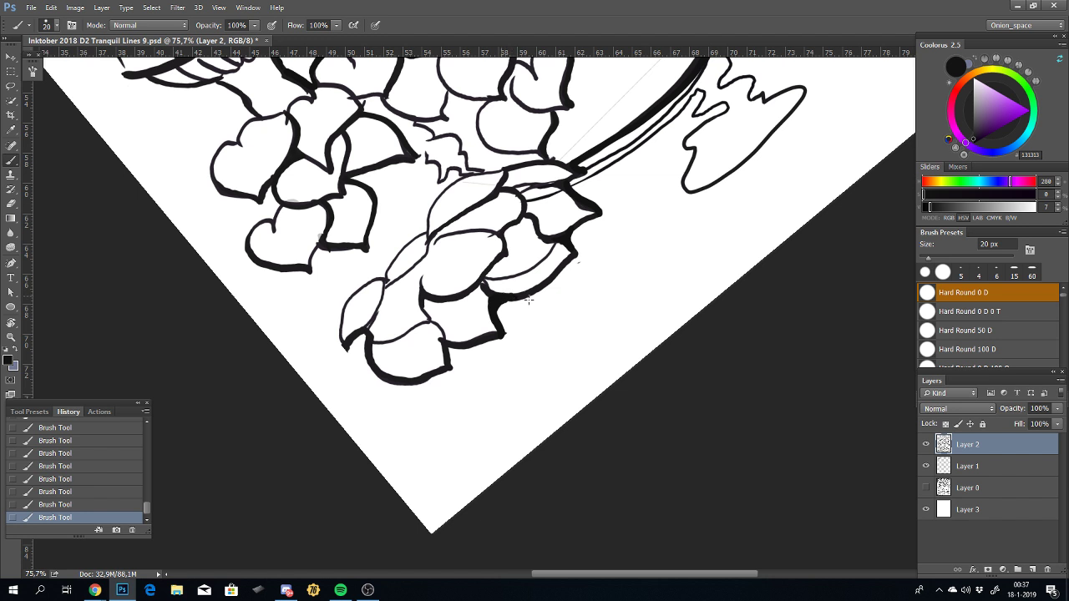
key(ctrl+z)
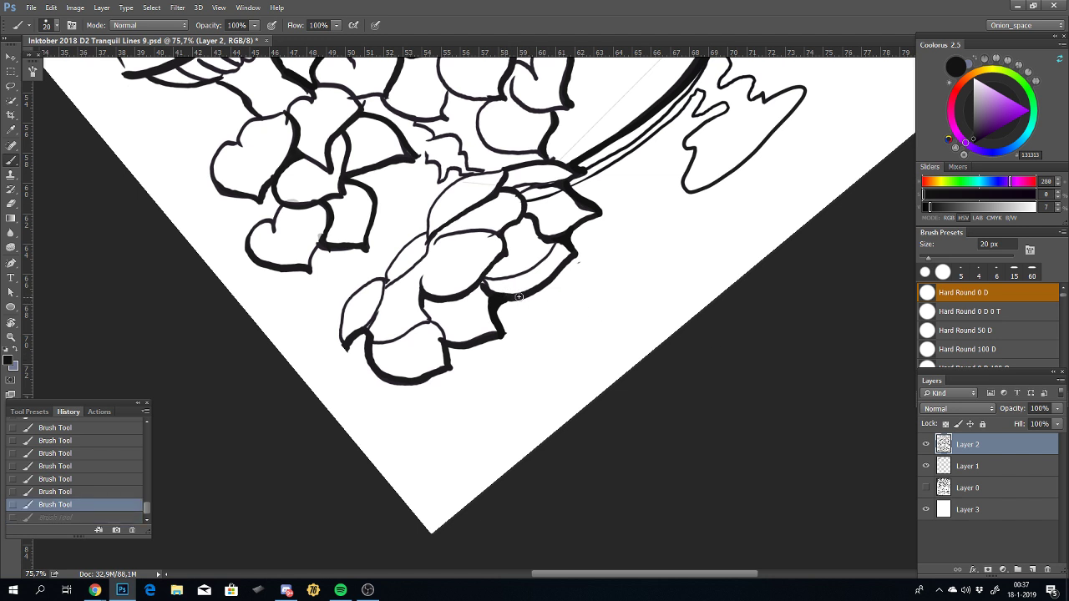
drag(518, 296, 494, 295)
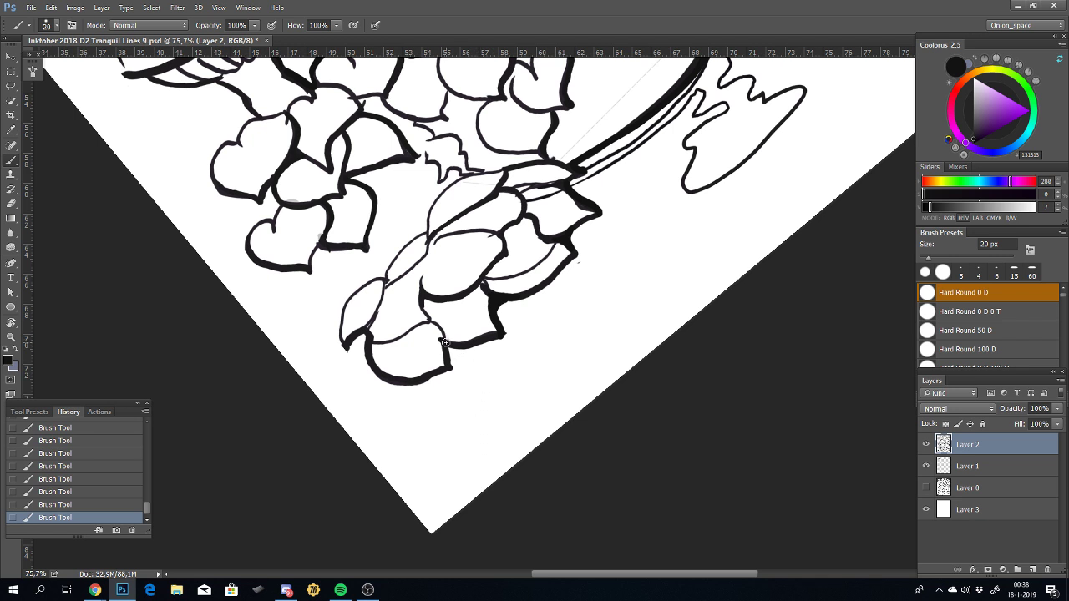
mouse_move(448, 348)
mouse_down()
mouse_move(450, 363)
mouse_move(440, 326)
mouse_up()
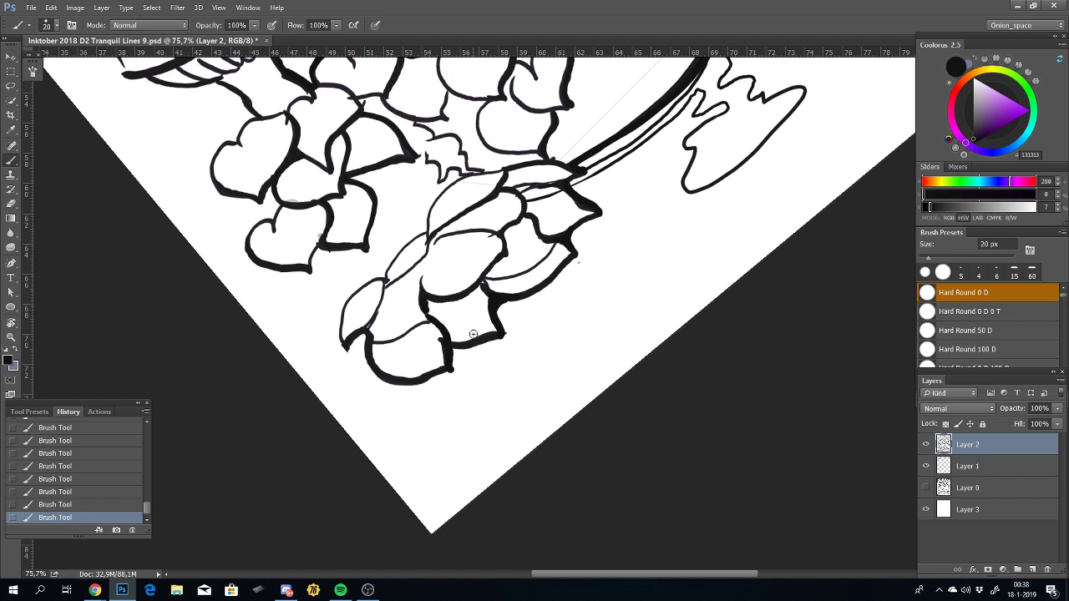
key(ctrl+z)
Step: Erase the small stray ink mark on the lower leaves and zoom out
key(e)
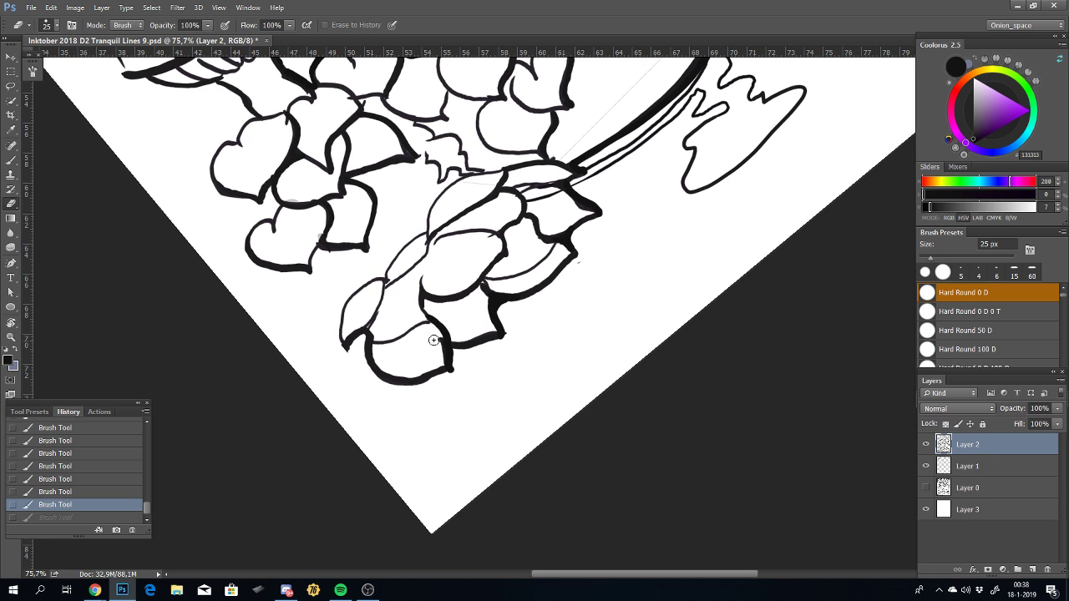
drag(438, 343, 440, 355)
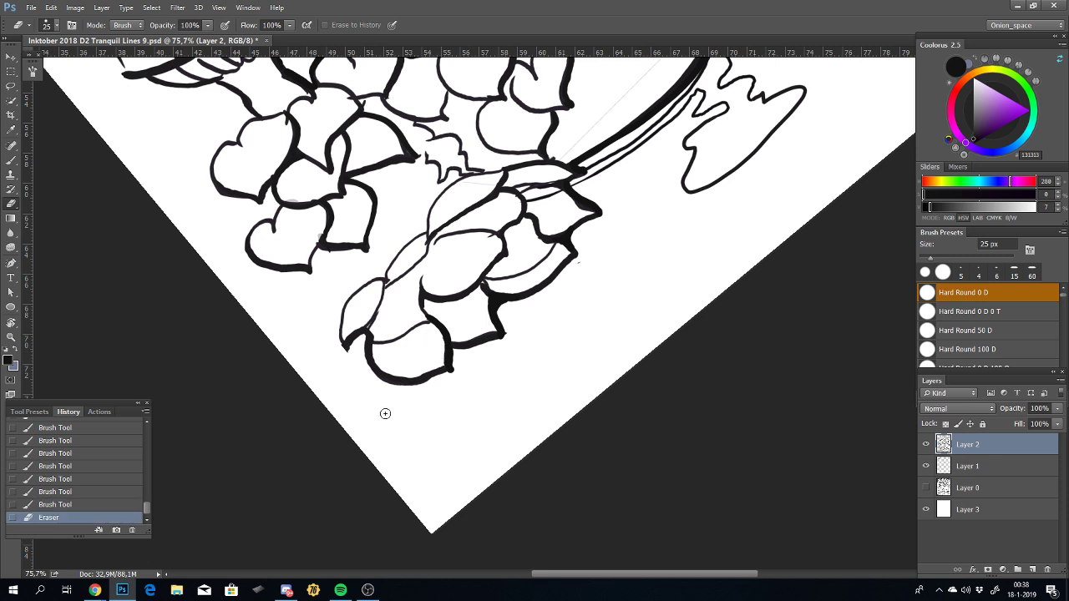
scroll(365, 436, down, 2)
scroll(365, 436, down, 2)
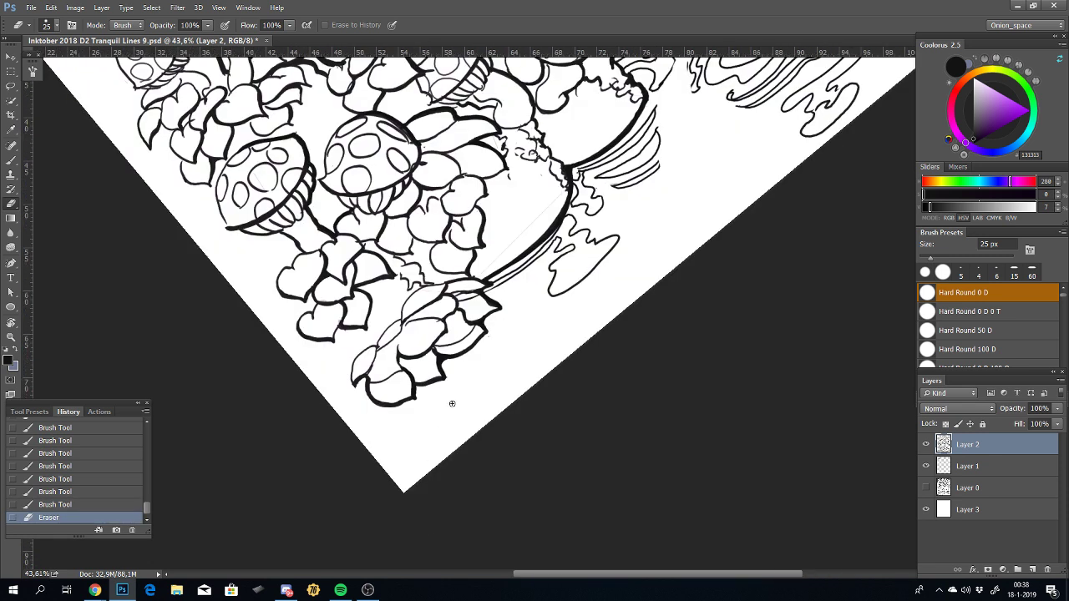
scroll(452, 403, down, 2)
scroll(501, 448, down, 2)
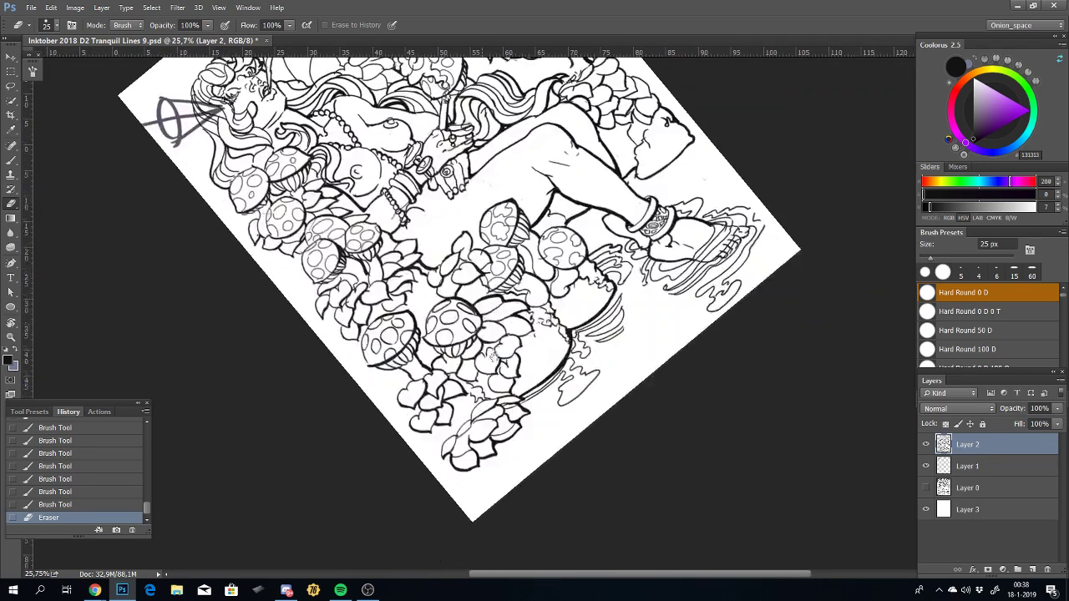
Step: Pan across the drawing to review it, then zoom back in with the Brush
drag(487, 464, 487, 314)
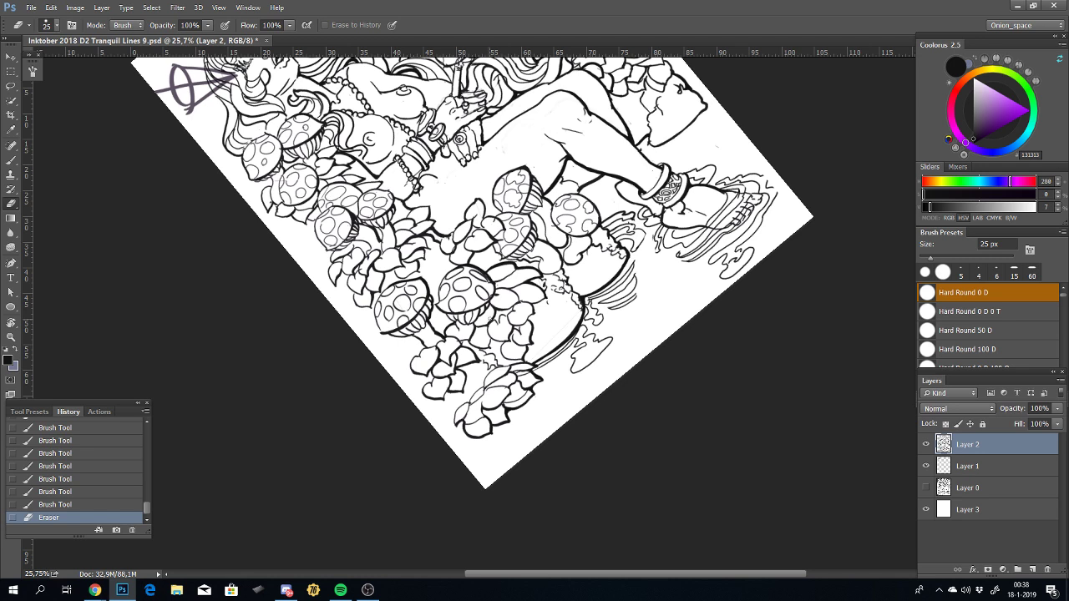
drag(478, 263, 523, 385)
drag(418, 278, 438, 295)
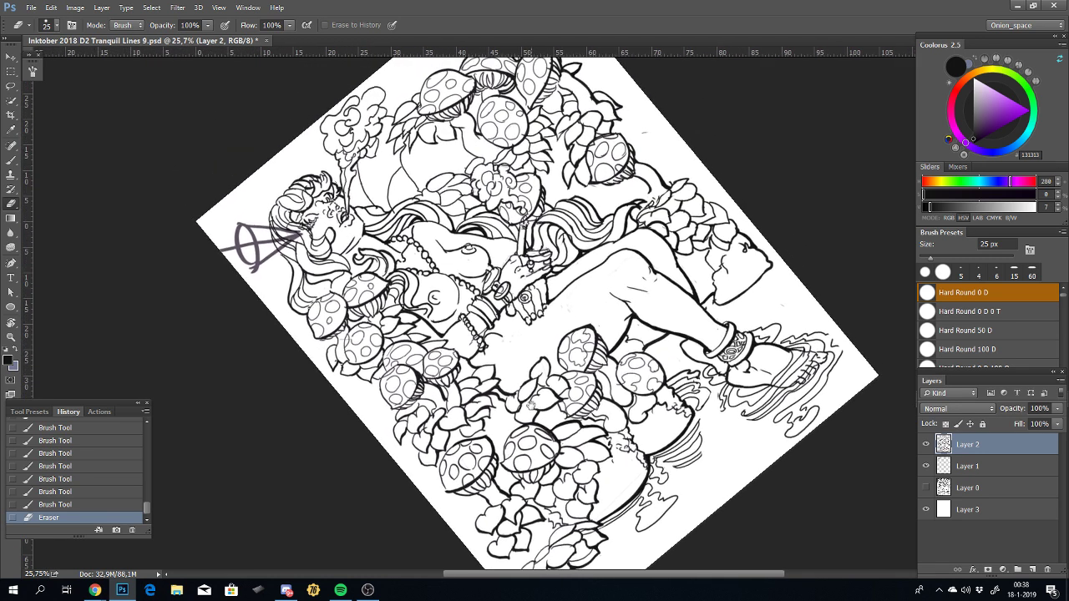
scroll(534, 394, down, 1)
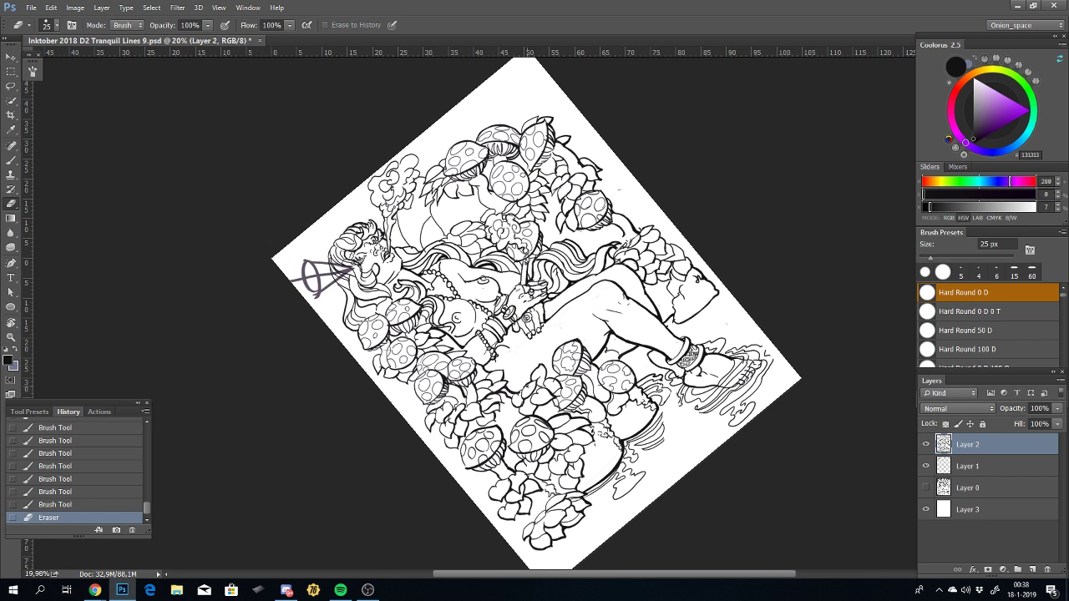
key(b)
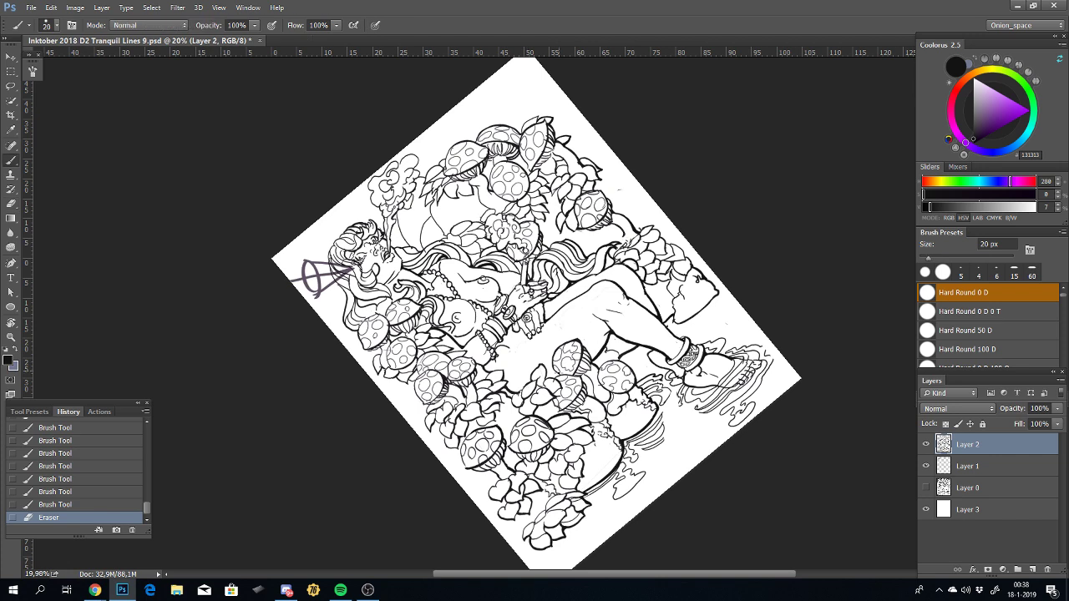
scroll(577, 434, up, 1)
scroll(577, 435, up, 1)
scroll(576, 434, up, 1)
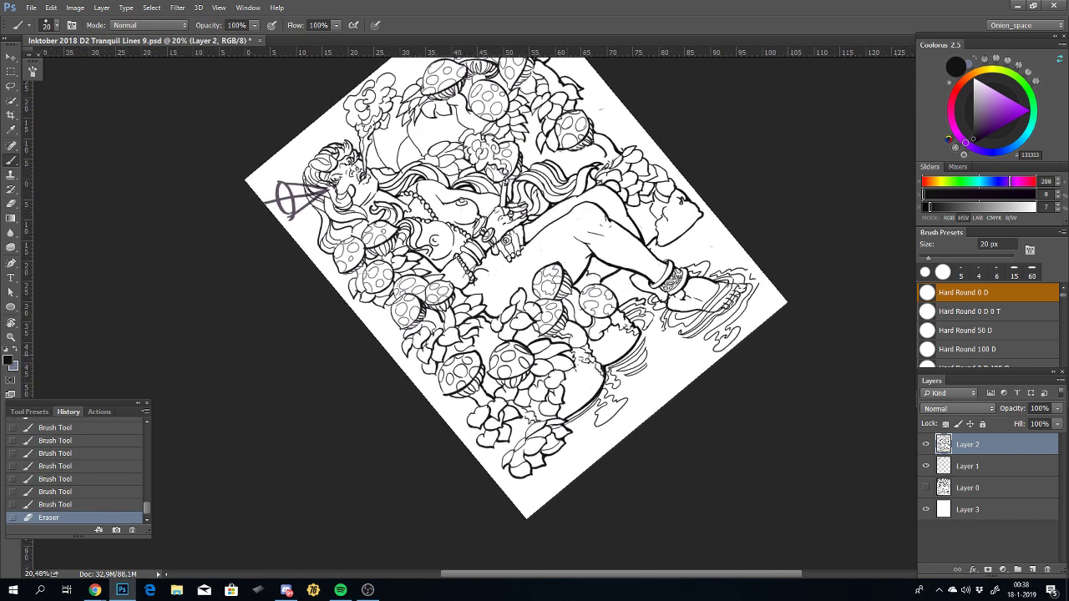
scroll(575, 431, up, 1)
Step: Rotate the view and trace the curved edge beside the mushrooms, retrying strokes with undo
key(r)
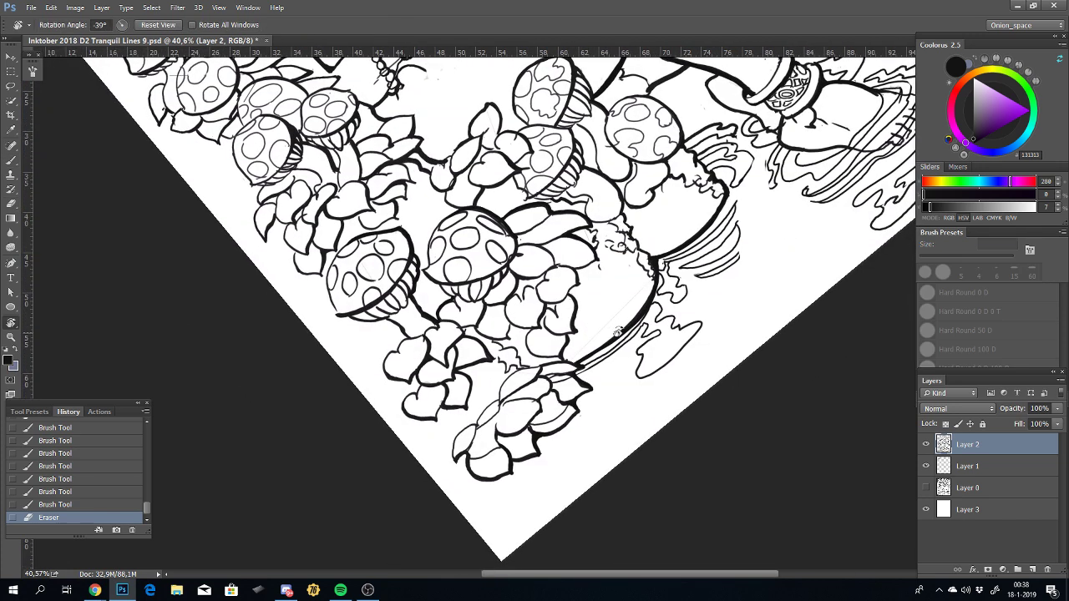
mouse_move(574, 431)
mouse_down()
mouse_move(609, 300)
mouse_move(603, 350)
mouse_up()
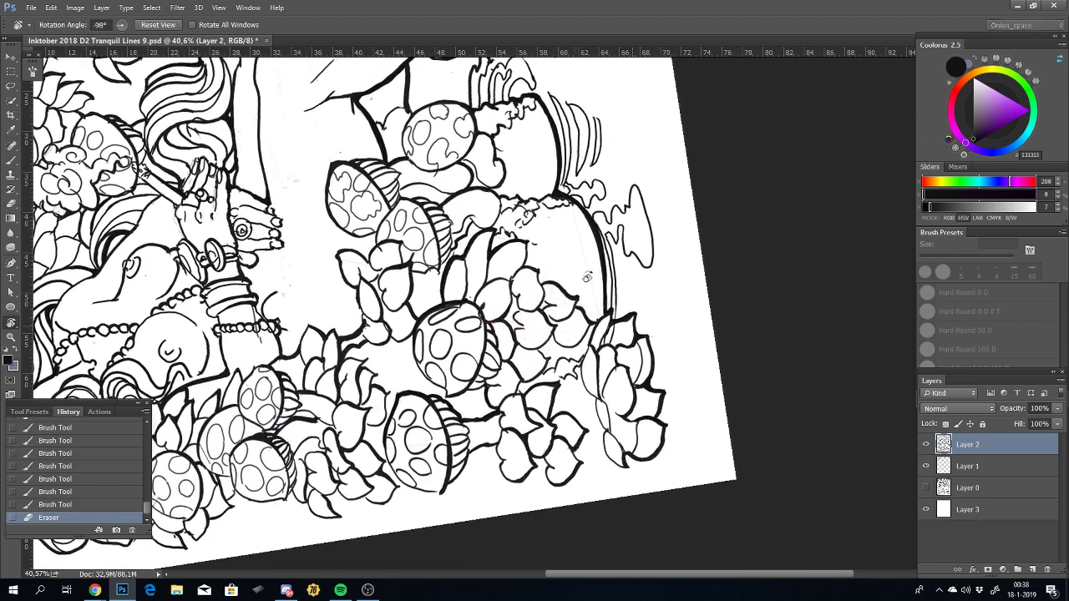
key(b)
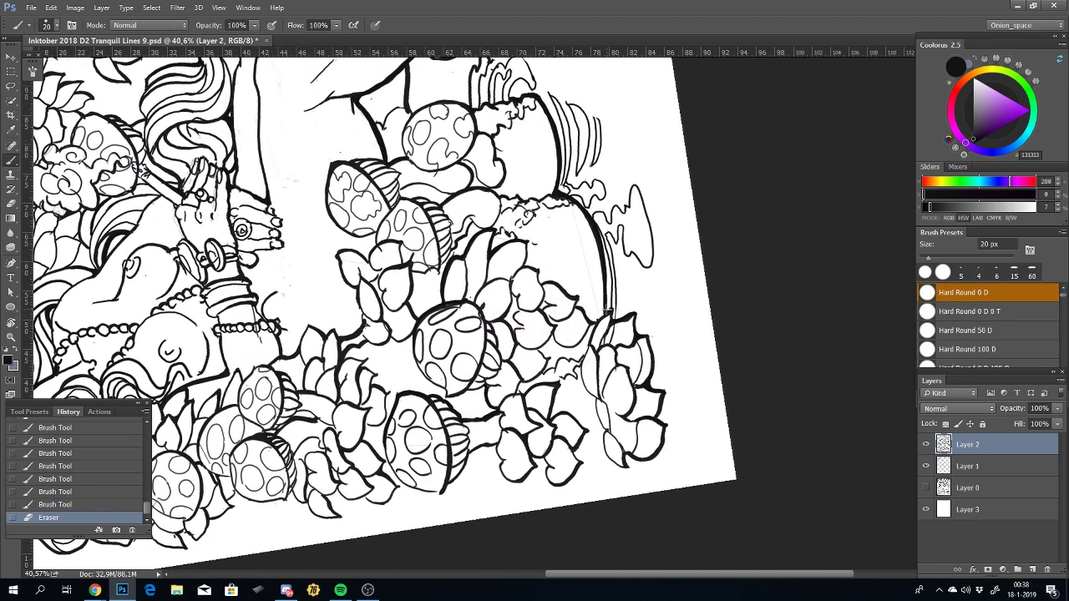
drag(607, 306, 607, 284)
key(ctrl+z)
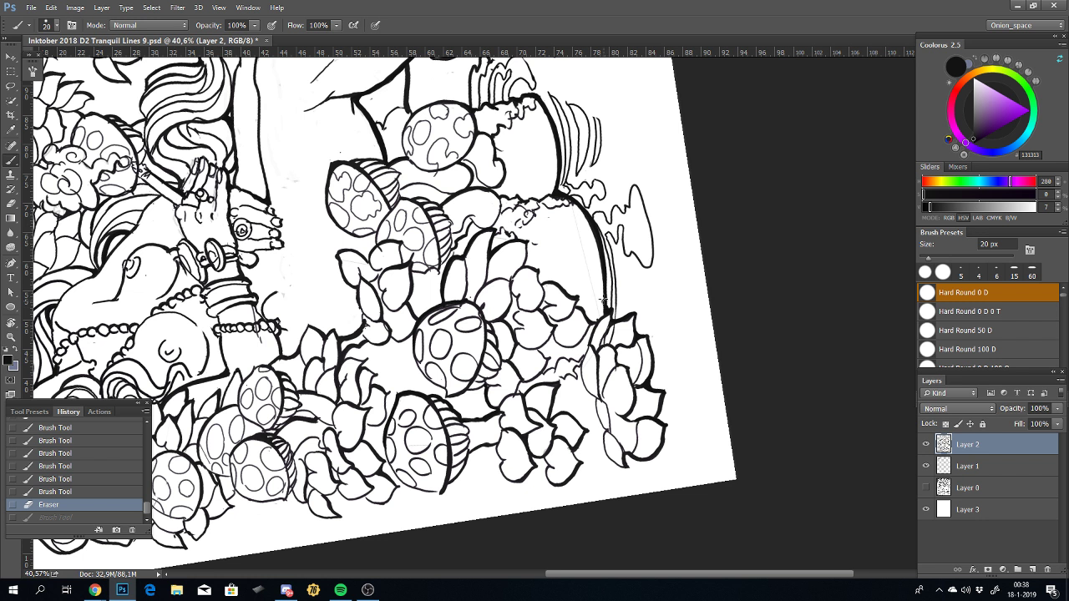
drag(607, 306, 598, 244)
key(ctrl+z)
mouse_move(608, 298)
mouse_down()
mouse_move(585, 207)
mouse_move(558, 195)
mouse_move(569, 177)
mouse_move(562, 167)
mouse_up()
key(ctrl+z)
key(ctrl+z)
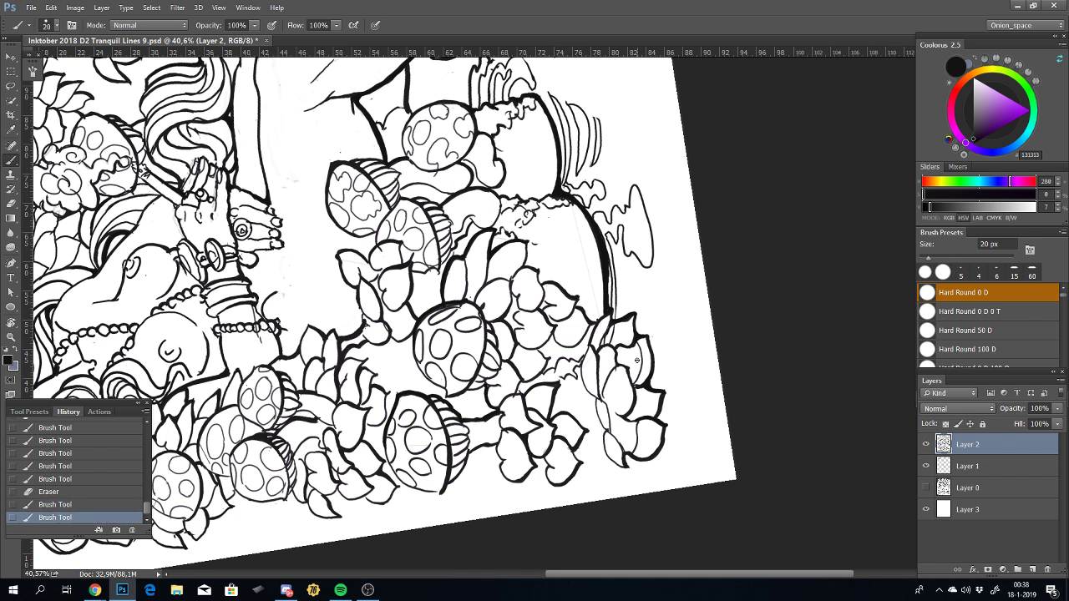
Step: Reset the view rotation, remove the two previous thickening strokes, and re-rotate the canvas
key(r)
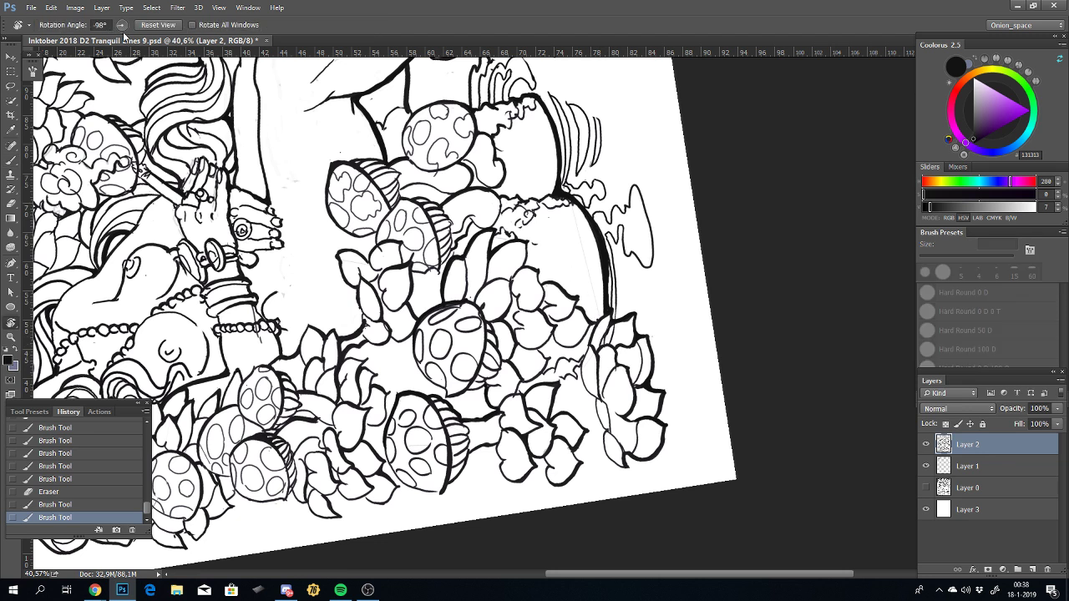
click(158, 24)
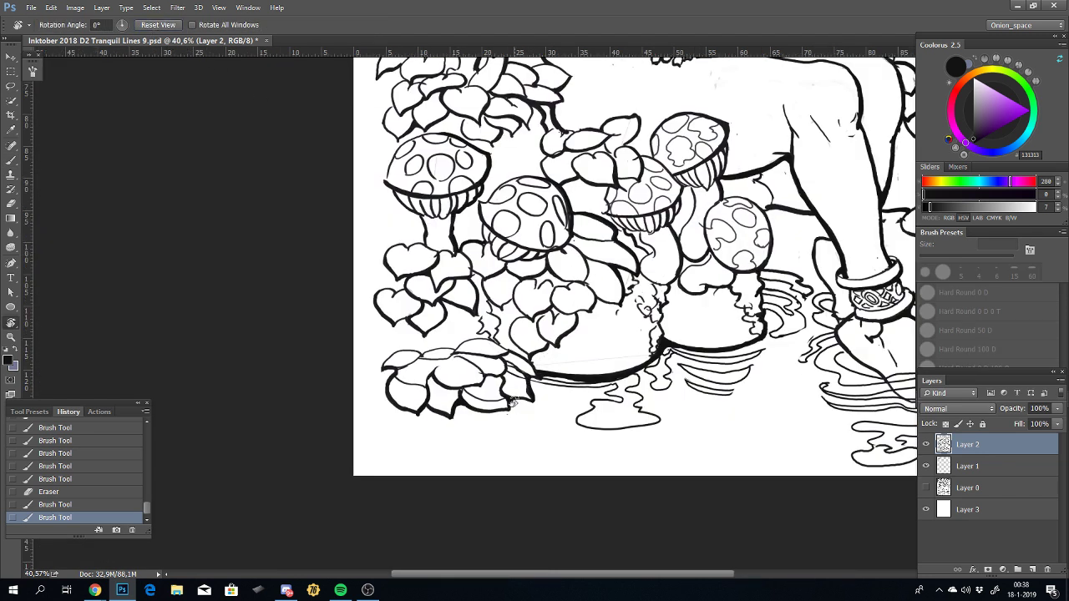
scroll(544, 387, down, 5)
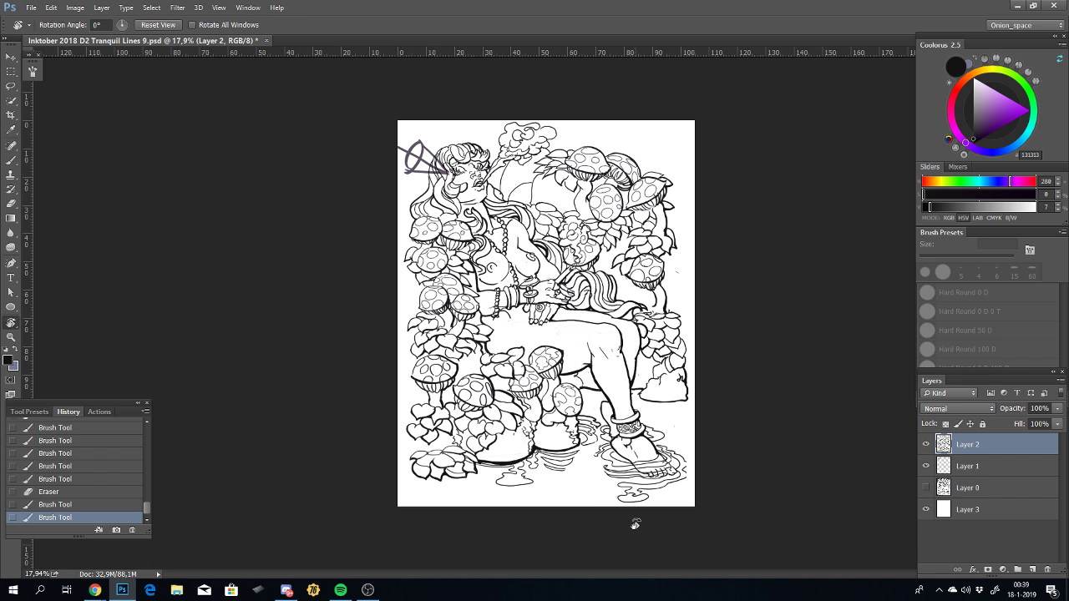
key(ctrl+alt+z)
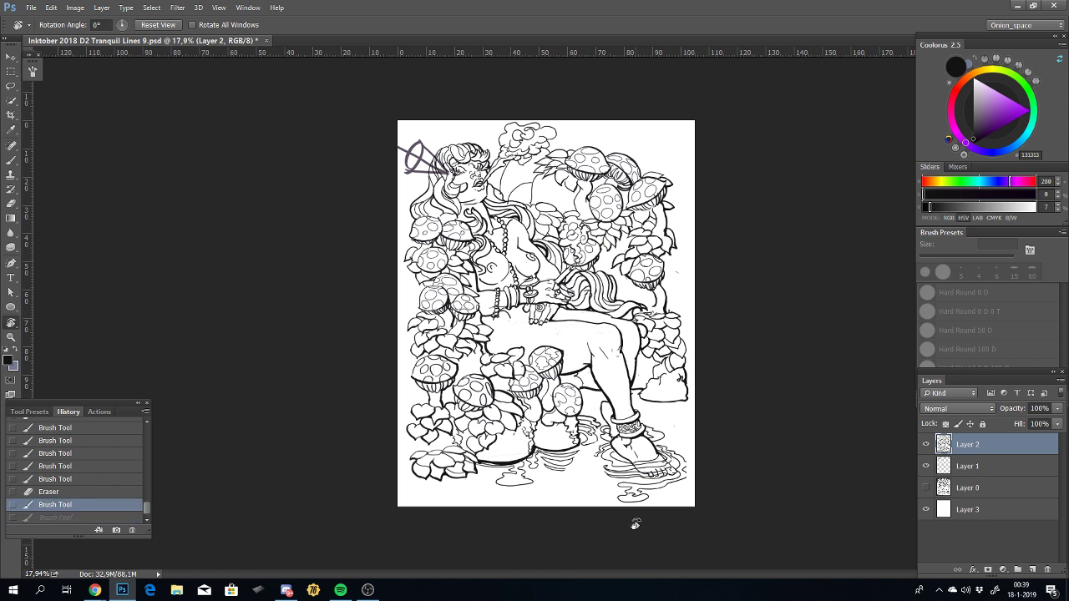
key(ctrl+alt+z)
scroll(558, 464, up, 5)
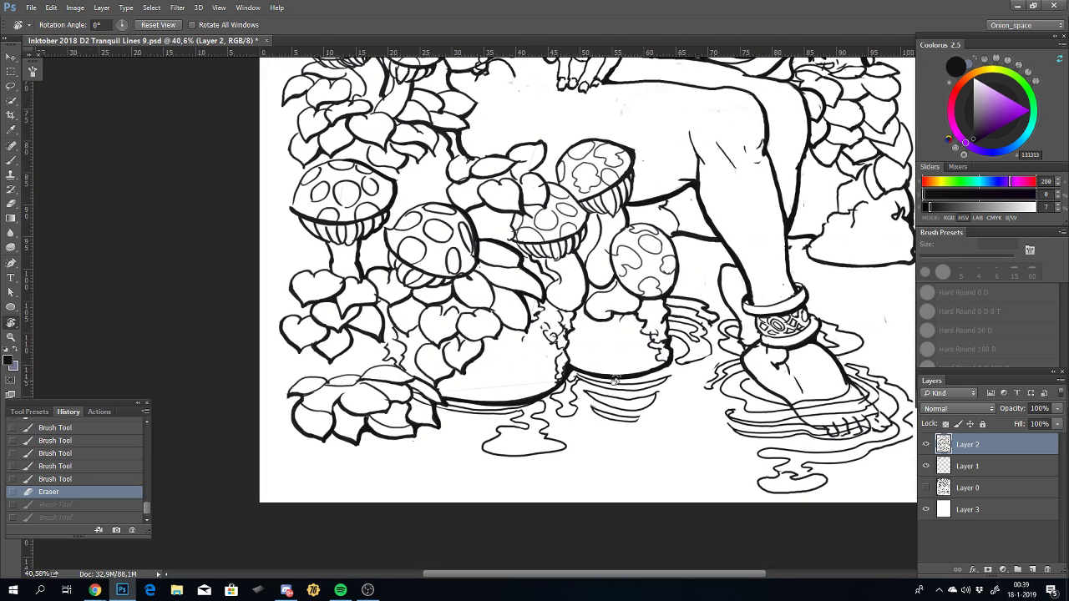
mouse_move(672, 364)
mouse_down()
mouse_move(646, 321)
mouse_move(466, 409)
mouse_move(526, 376)
mouse_up()
key(b)
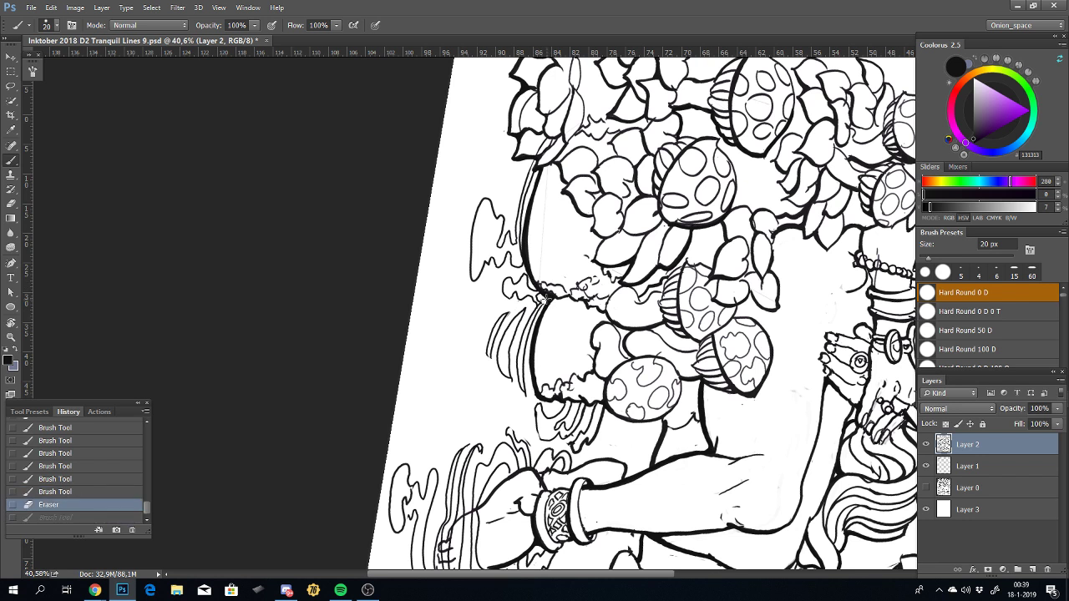
Step: Redraw a thickened line up the mound's left outline after several undone attempts
drag(545, 298, 540, 174)
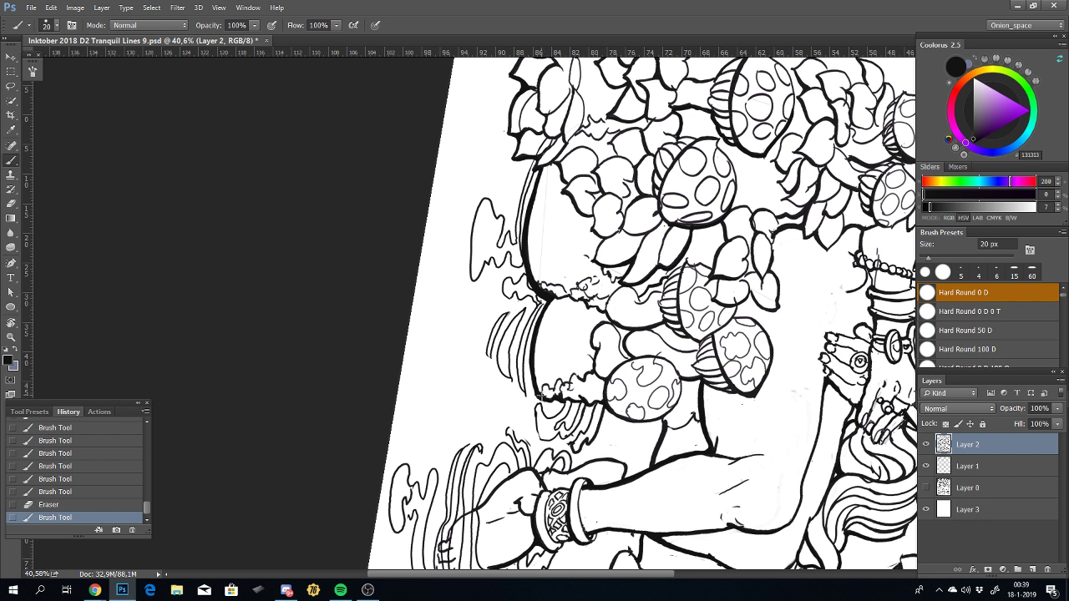
key(ctrl+z)
drag(538, 392, 542, 398)
key(ctrl+z)
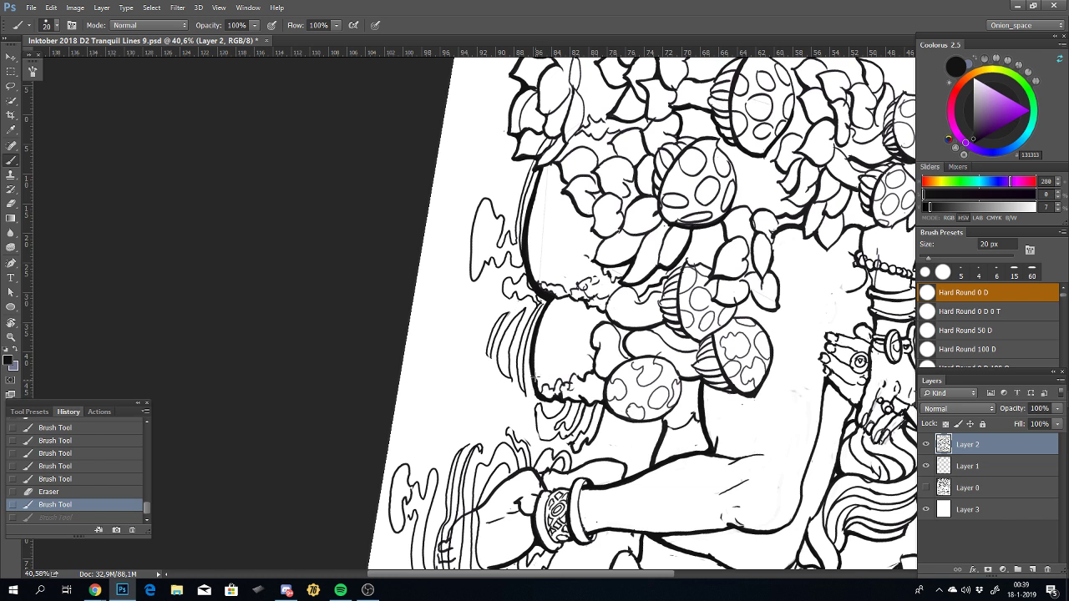
drag(535, 380, 531, 333)
key(ctrl+z)
drag(535, 392, 547, 299)
key(ctrl+z)
drag(535, 389, 547, 299)
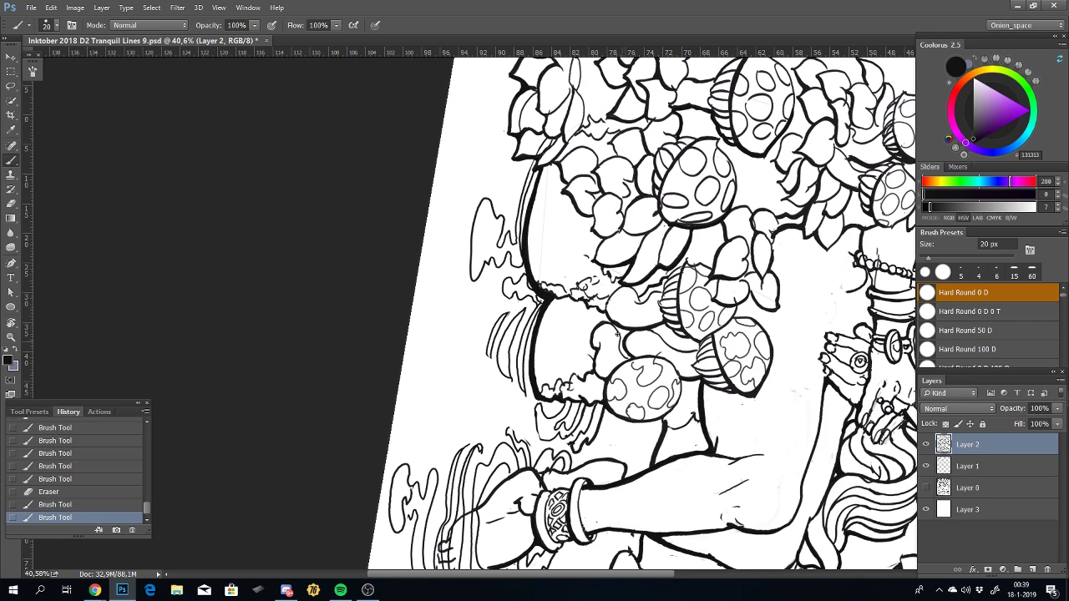
Step: Rotate the canvas back toward upright and adjust the zoom
key(r)
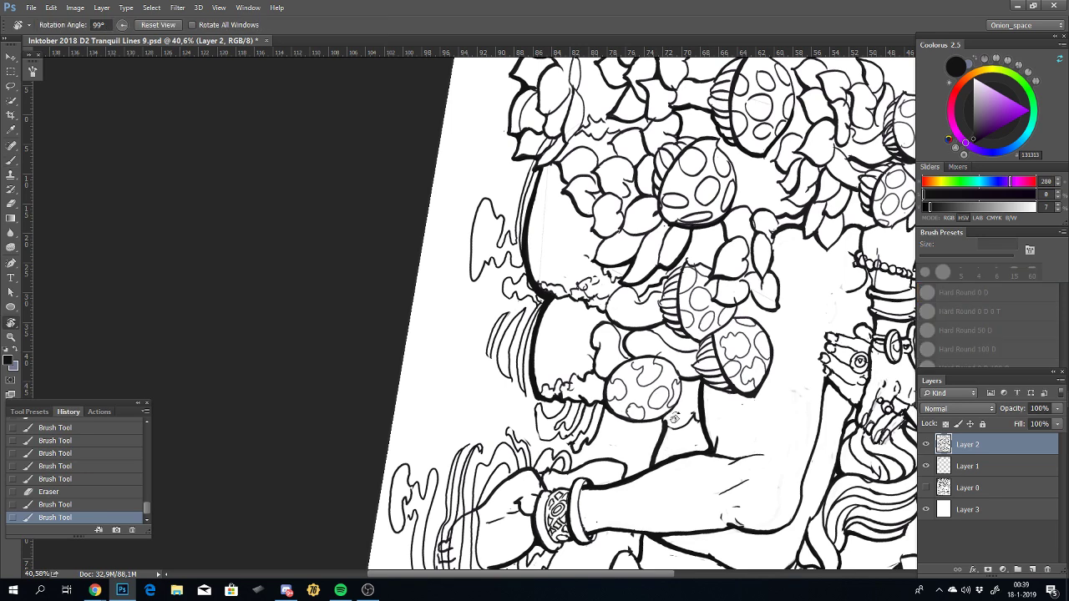
mouse_move(677, 415)
mouse_down()
mouse_move(560, 274)
mouse_move(616, 410)
mouse_up()
scroll(597, 395, down, 5)
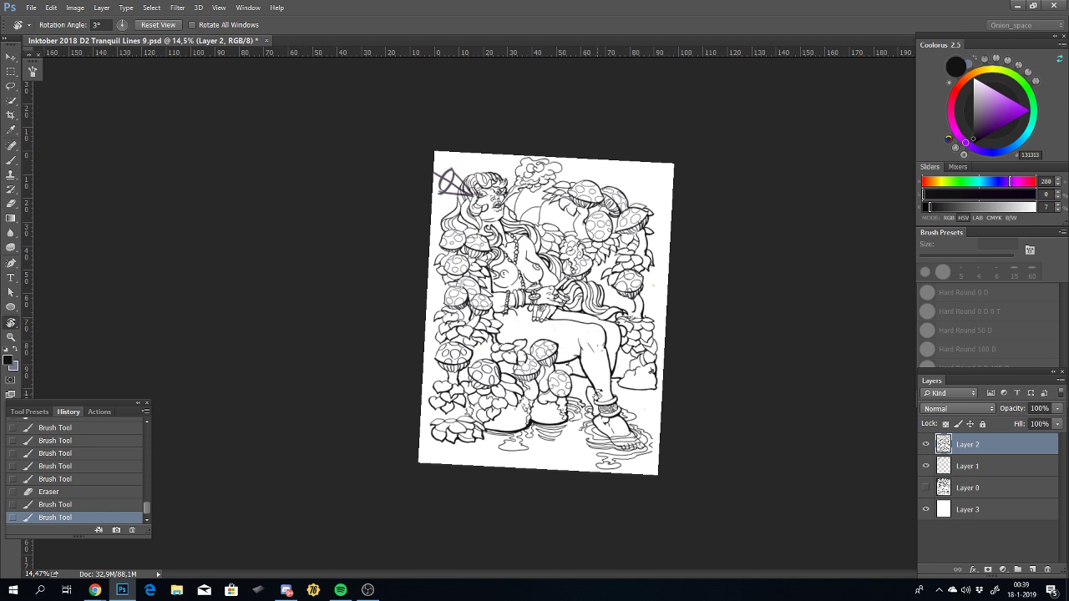
scroll(596, 392, up, 1)
scroll(596, 392, up, 2)
Step: Save over Inktober 2018 D2 Tranquil Lines 9.psd, replacing it and accepting Maximize Compatibility
key(ctrl+shift+s)
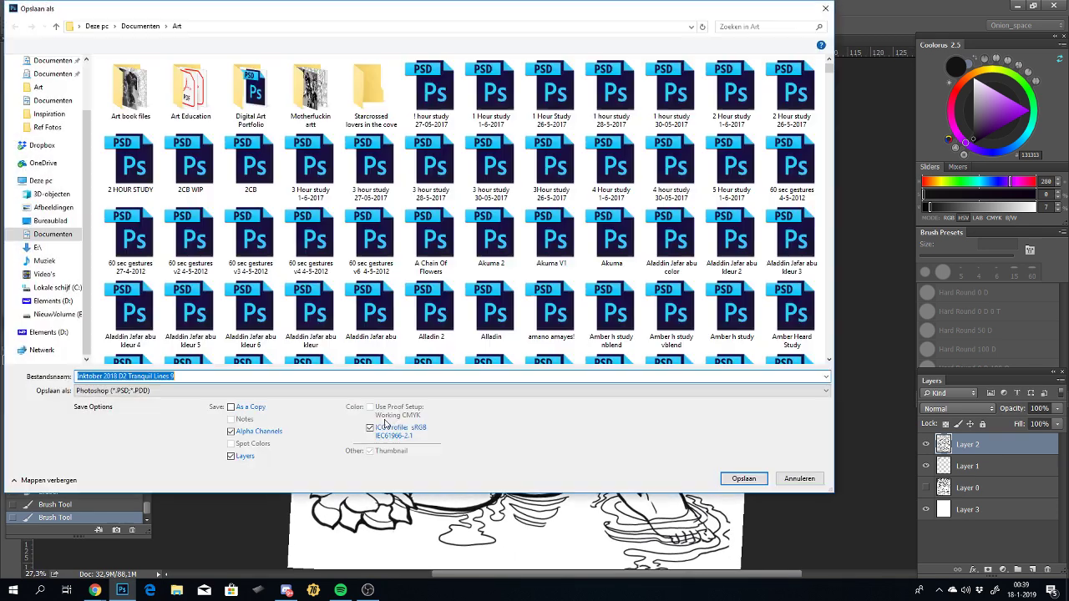
key(Return)
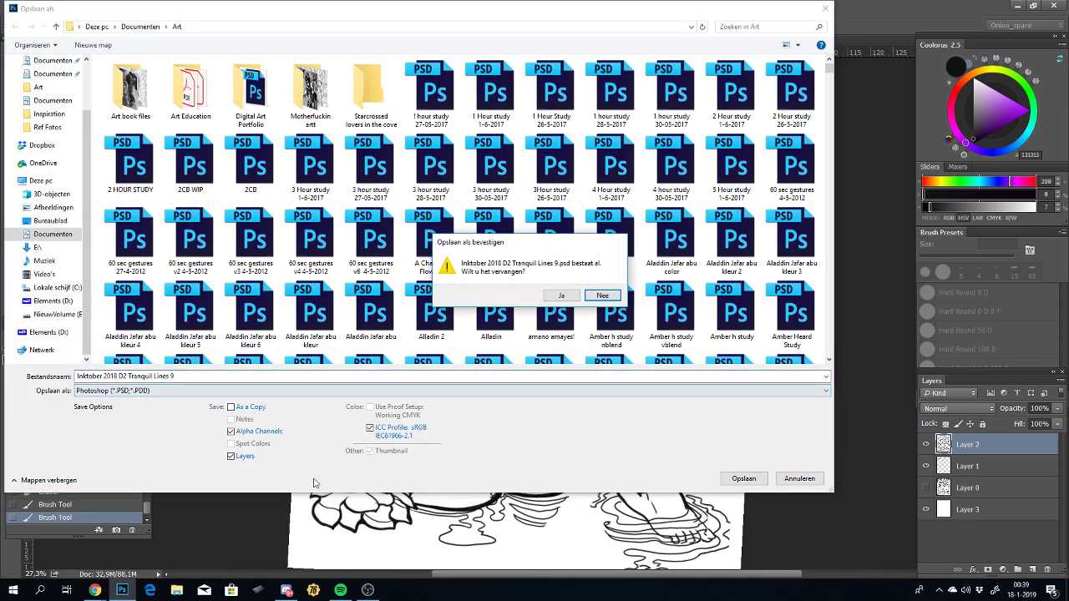
key(Left)
key(Return)
key(Return)
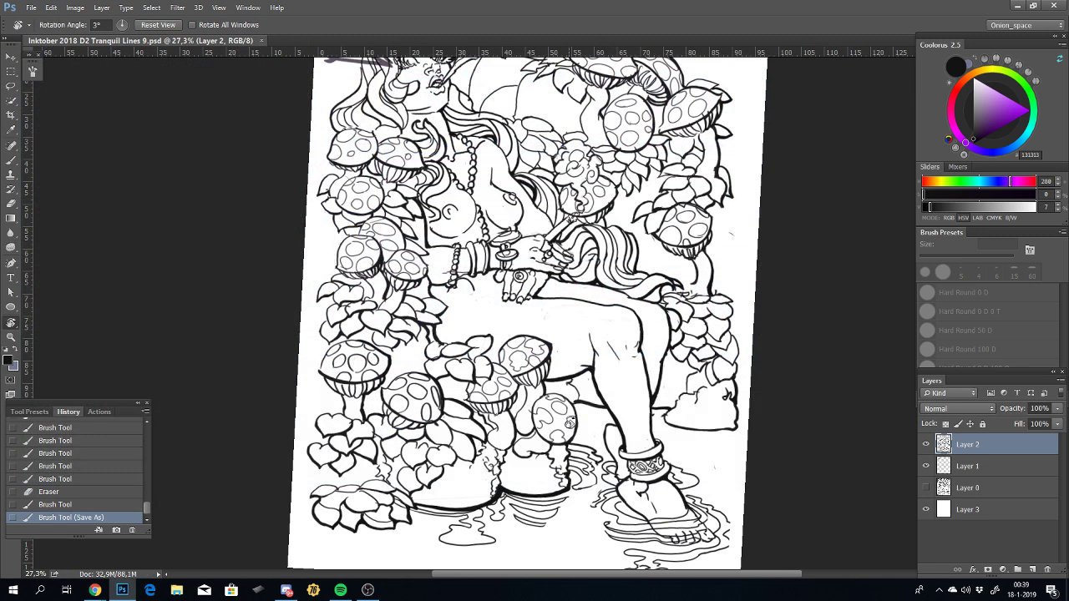
drag(549, 451, 515, 292)
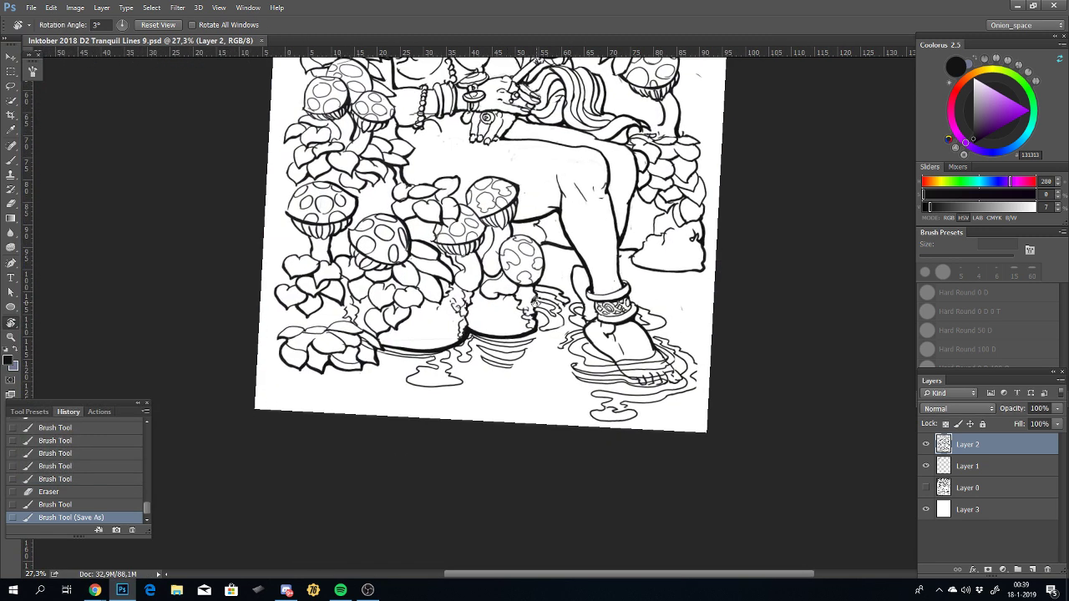
scroll(543, 411, up, 2)
scroll(544, 411, up, 1)
Step: Ink the small spotted mushroom's right edge, redrawing it after one undone stroke
scroll(544, 411, up, 1)
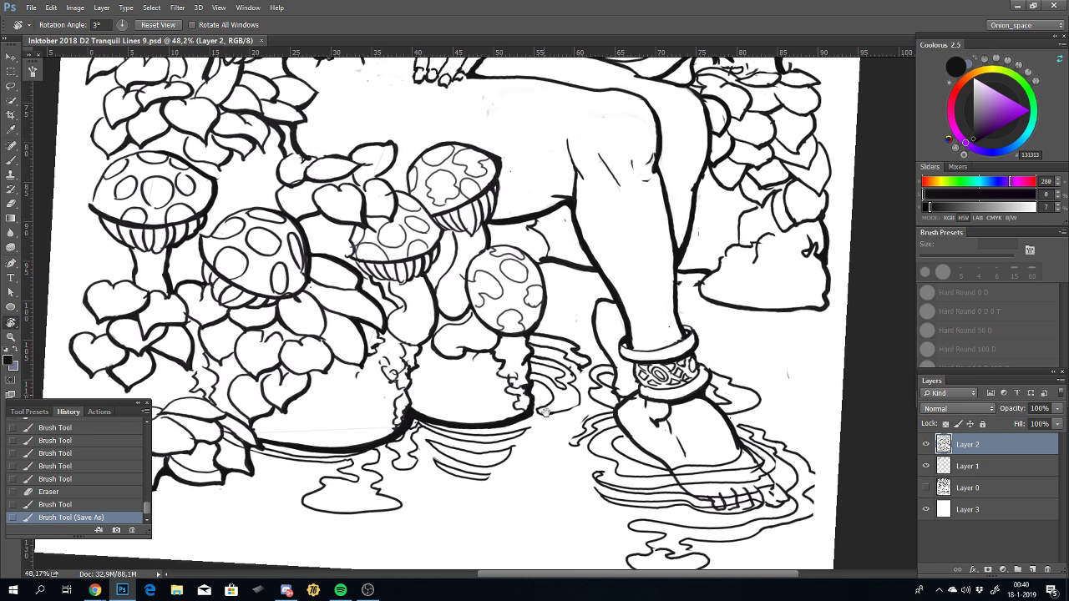
scroll(543, 411, up, 1)
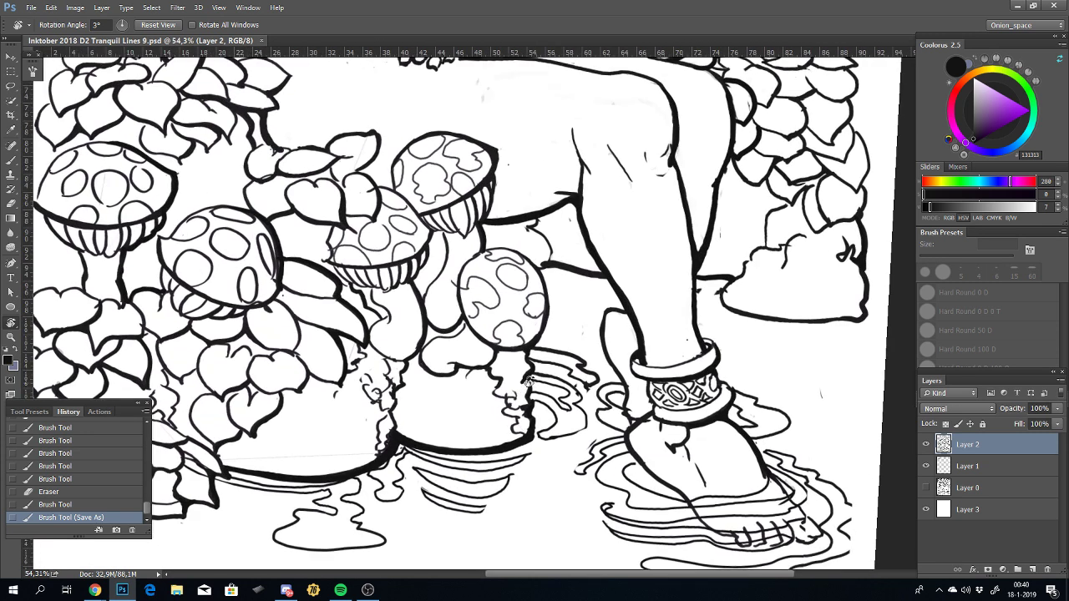
key(b)
drag(528, 345, 543, 263)
key(ctrl+z)
key(ctrl+z)
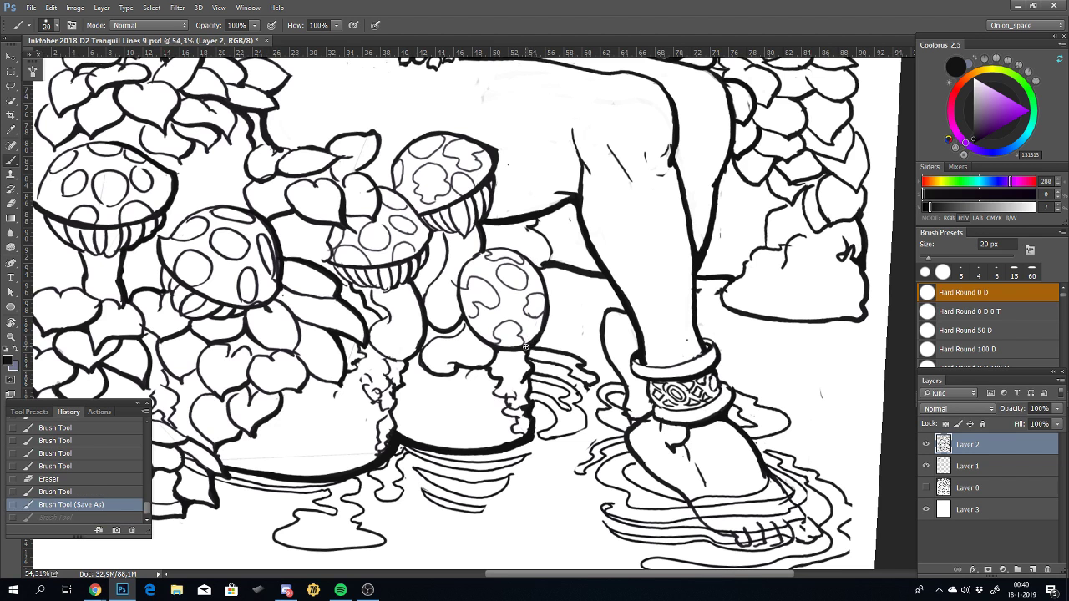
drag(527, 350, 545, 263)
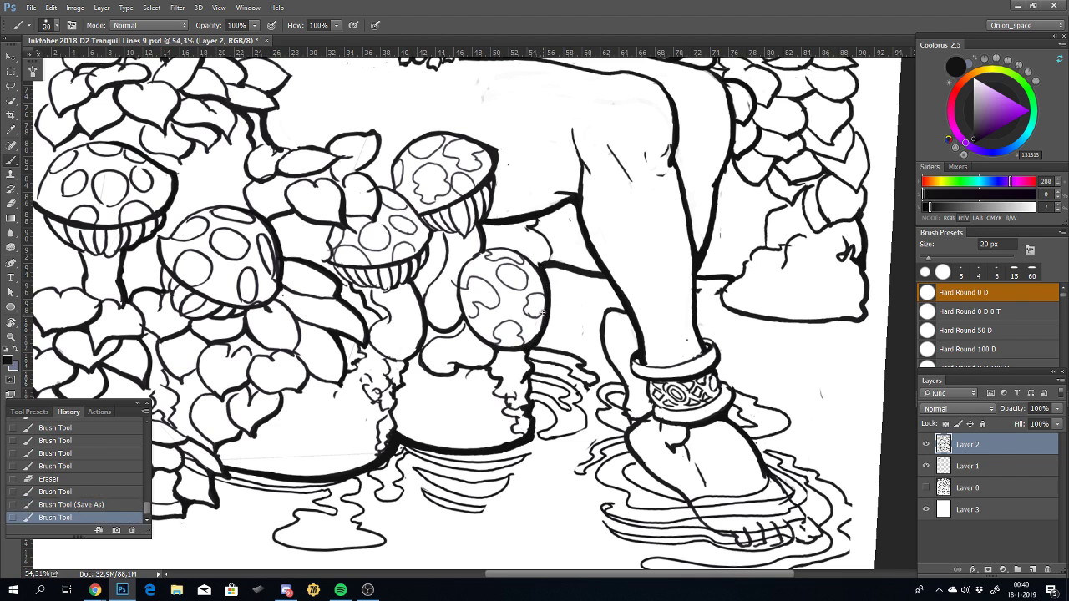
click(541, 269)
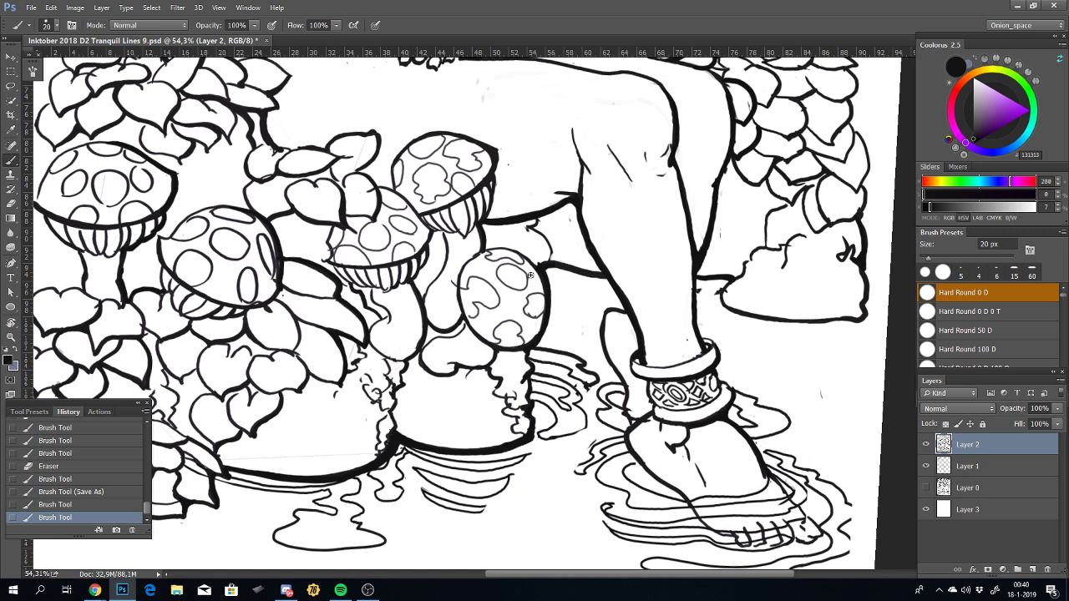
Step: Erase stray ink at the mushroom's upper-right, then recentre and tilt the view about 50°
key(e)
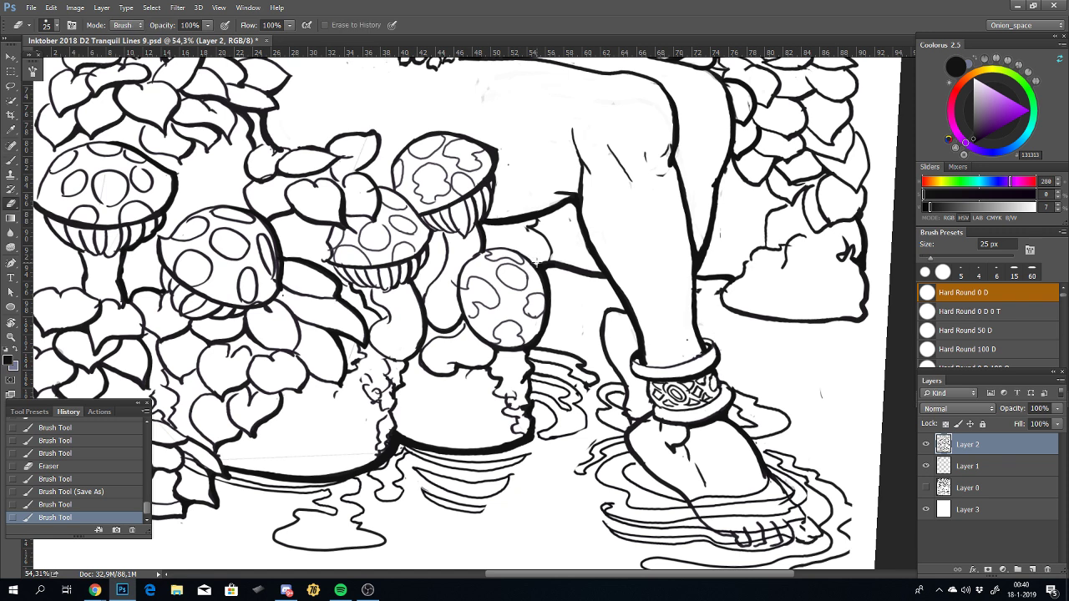
drag(537, 263, 574, 252)
scroll(543, 422, down, 1)
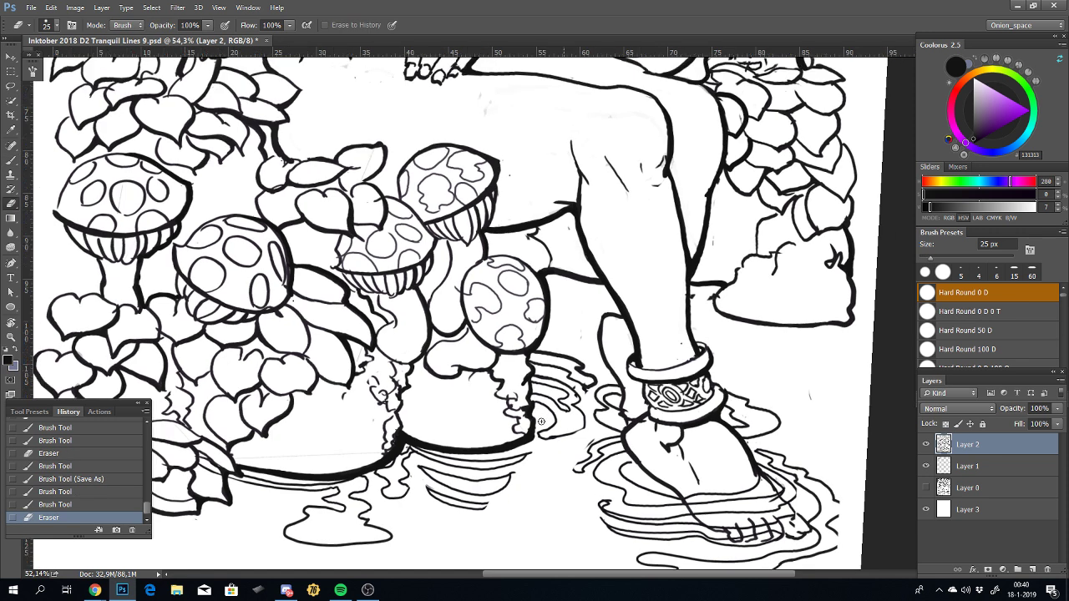
scroll(543, 421, down, 2)
scroll(543, 422, down, 2)
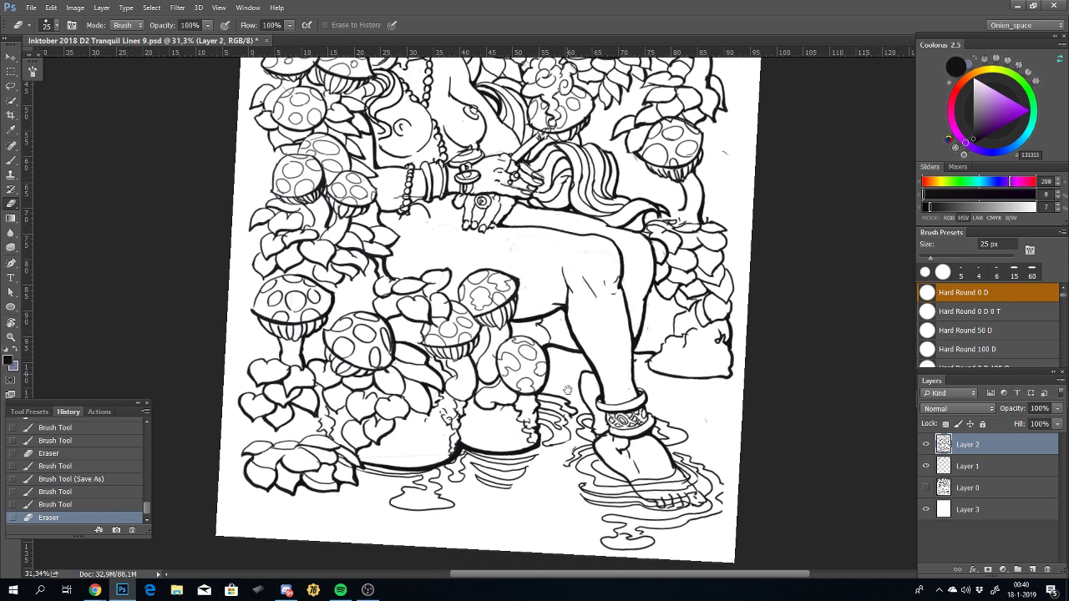
mouse_move(546, 403)
mouse_down()
mouse_move(519, 386)
mouse_move(677, 432)
mouse_move(688, 501)
mouse_move(632, 446)
mouse_up()
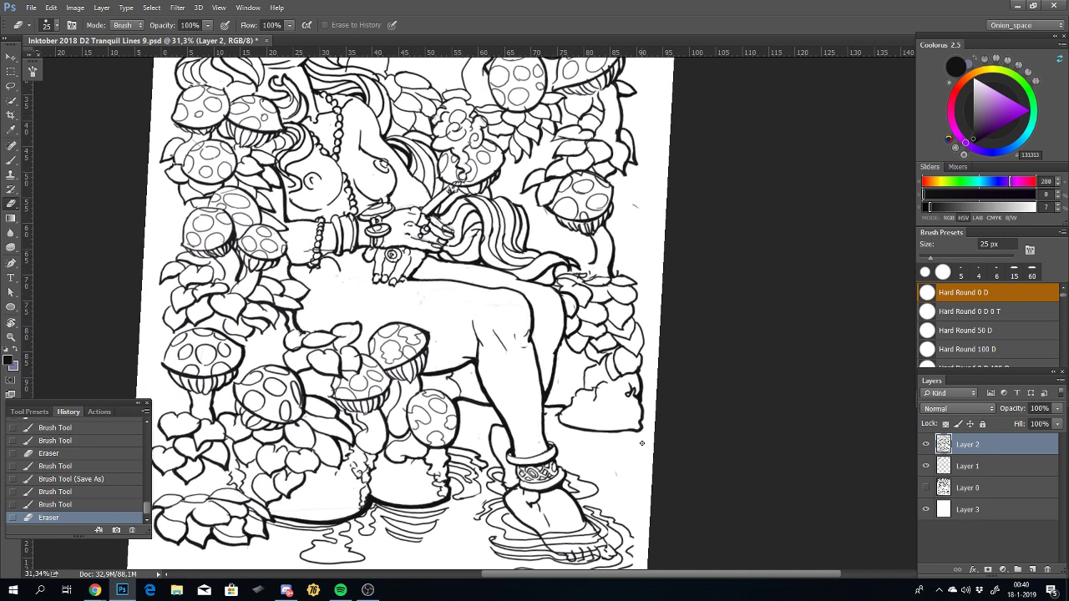
scroll(640, 470, up, 3)
key(r)
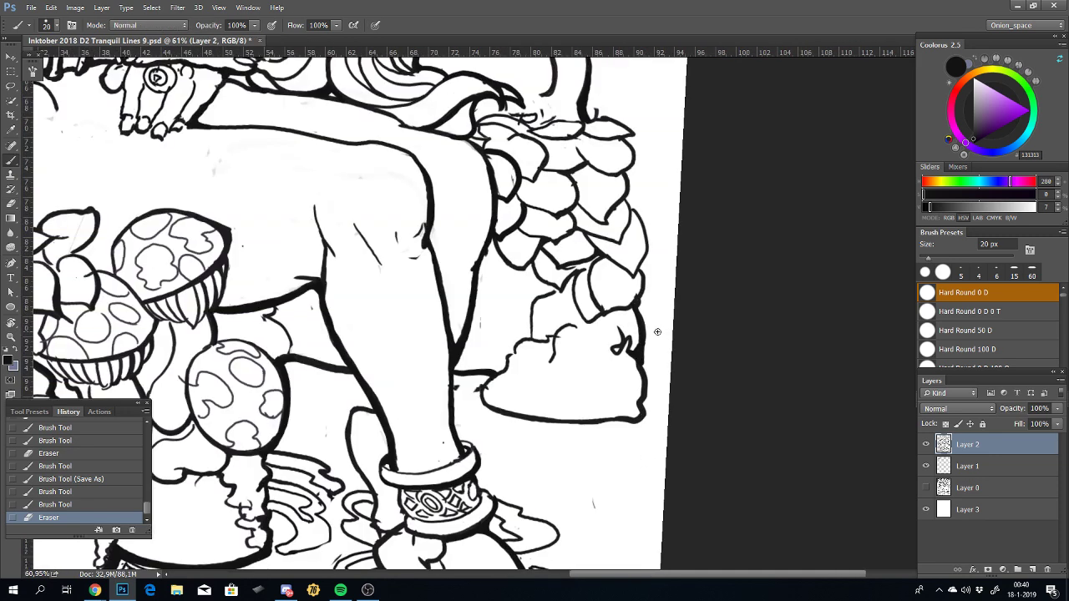
drag(622, 277, 559, 248)
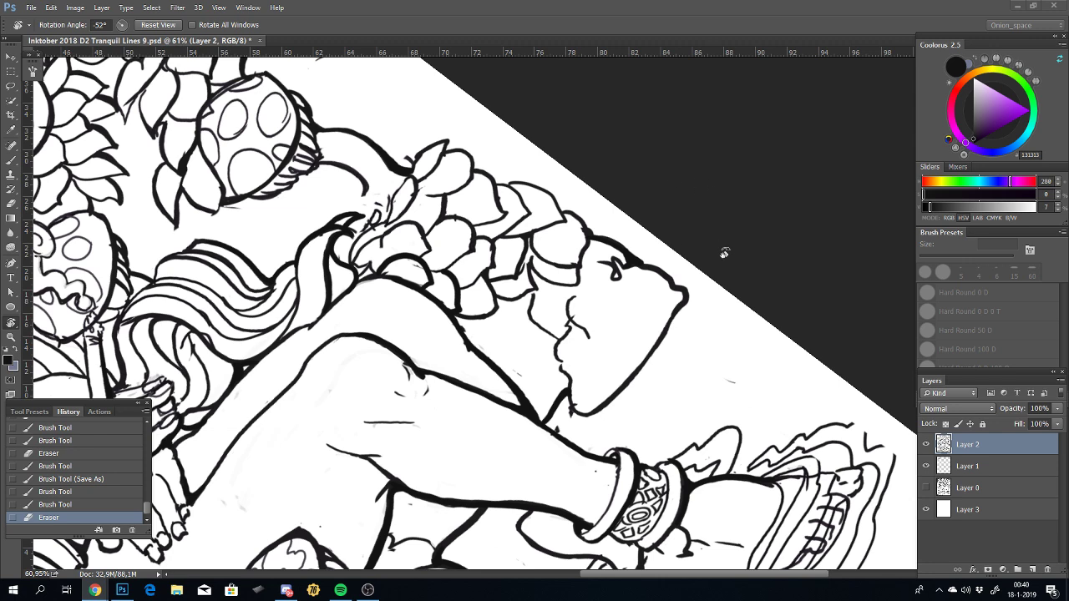
drag(628, 386, 566, 389)
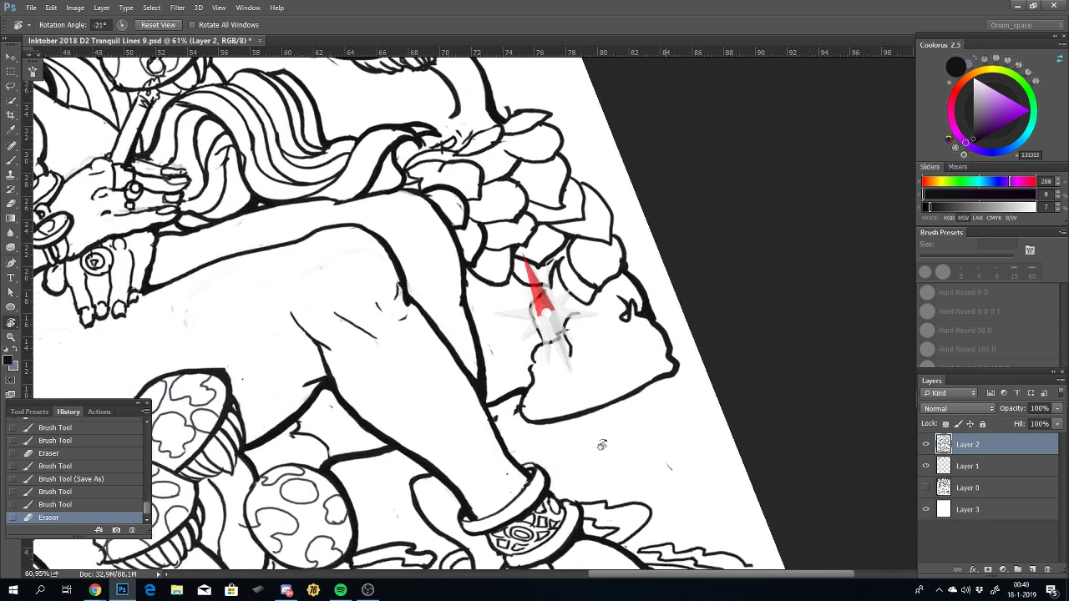
scroll(565, 388, down, 3)
scroll(566, 389, down, 2)
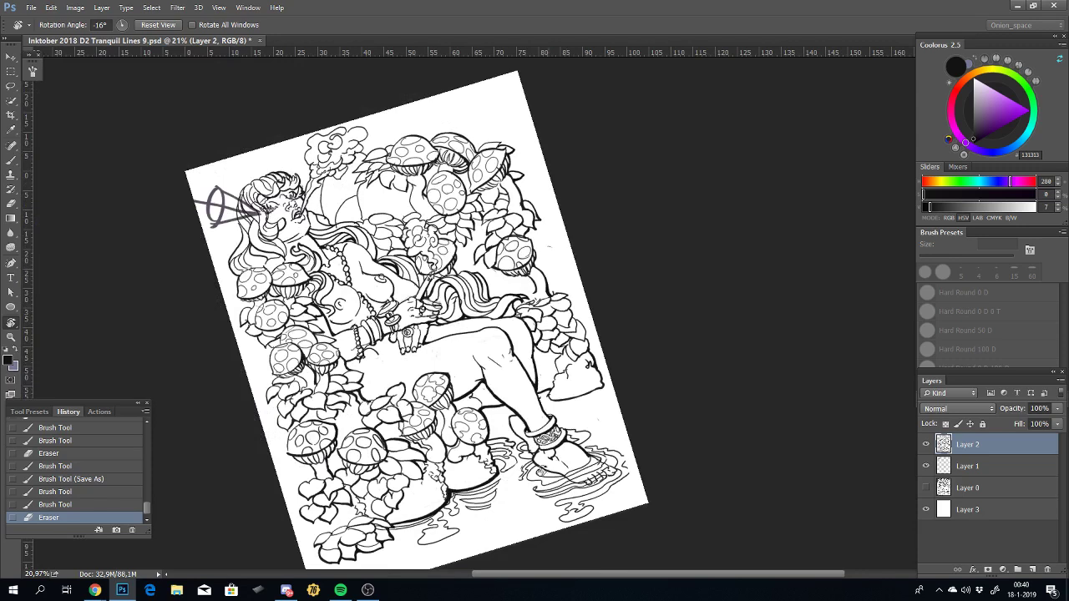
drag(574, 398, 592, 315)
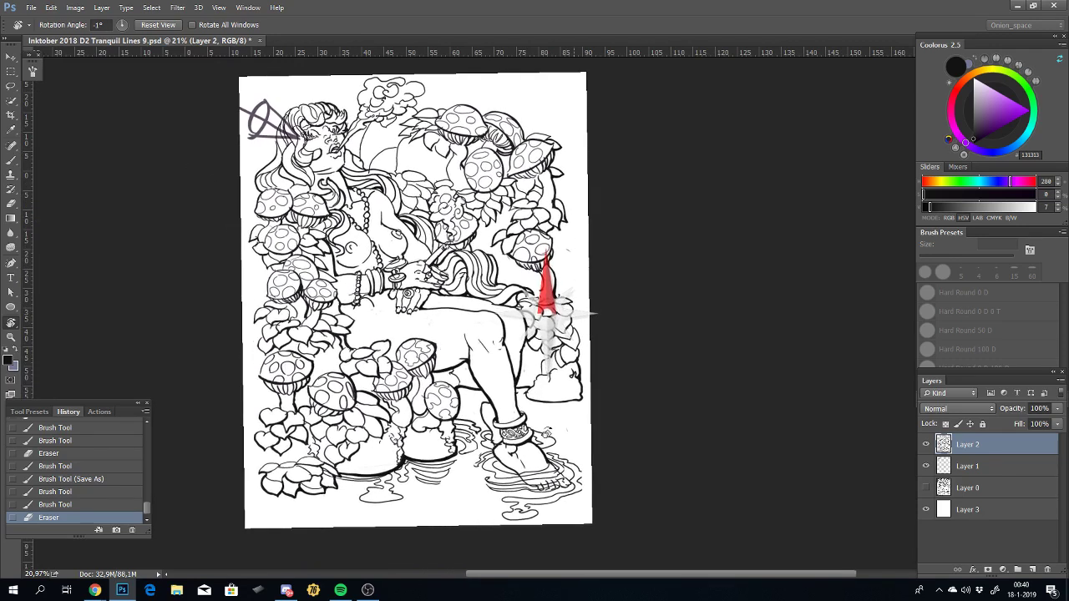
drag(300, 290, 431, 303)
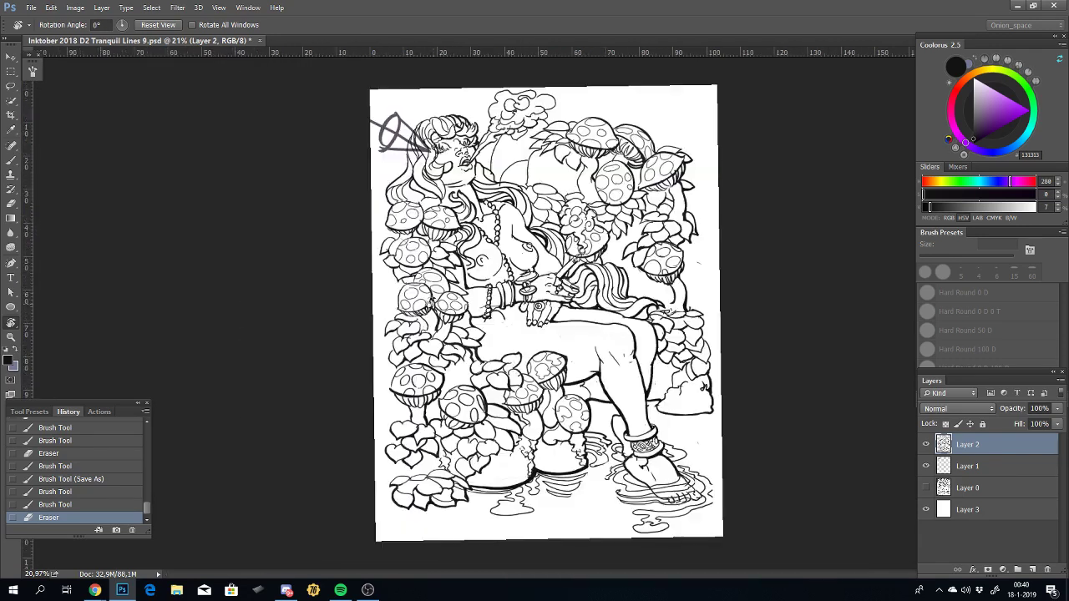
scroll(528, 296, up, 2)
scroll(528, 295, up, 3)
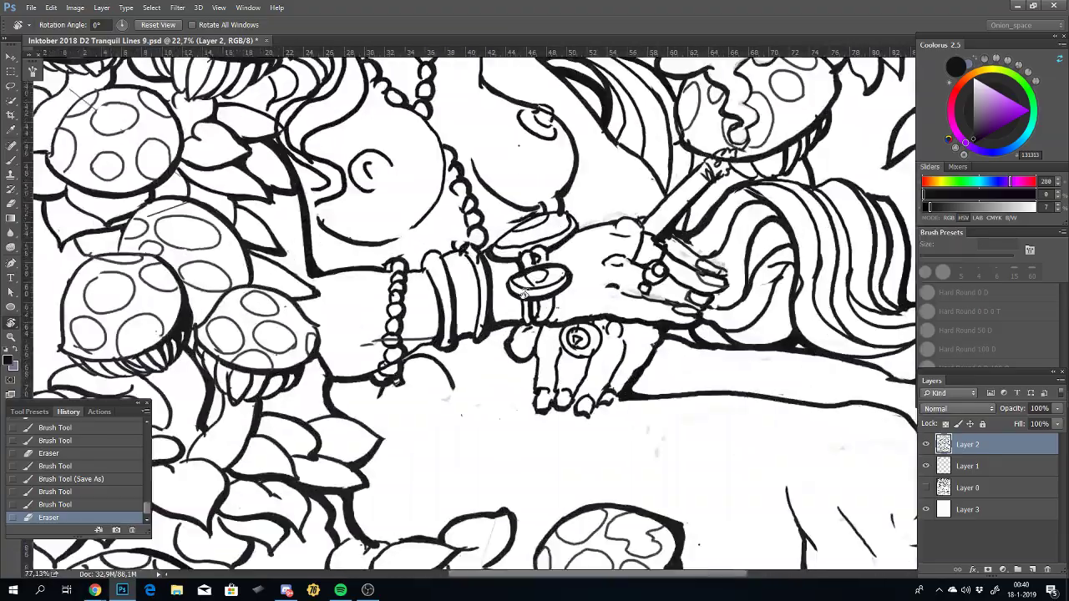
scroll(528, 296, down, 2)
scroll(528, 296, down, 2)
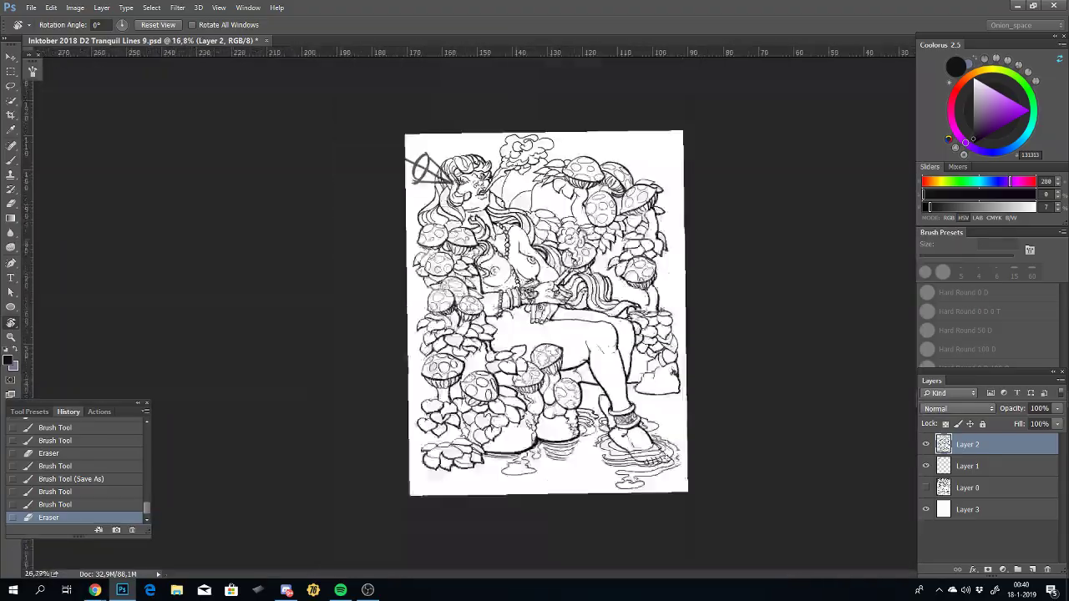
scroll(535, 292, up, 2)
scroll(518, 342, down, 2)
scroll(518, 342, up, 1)
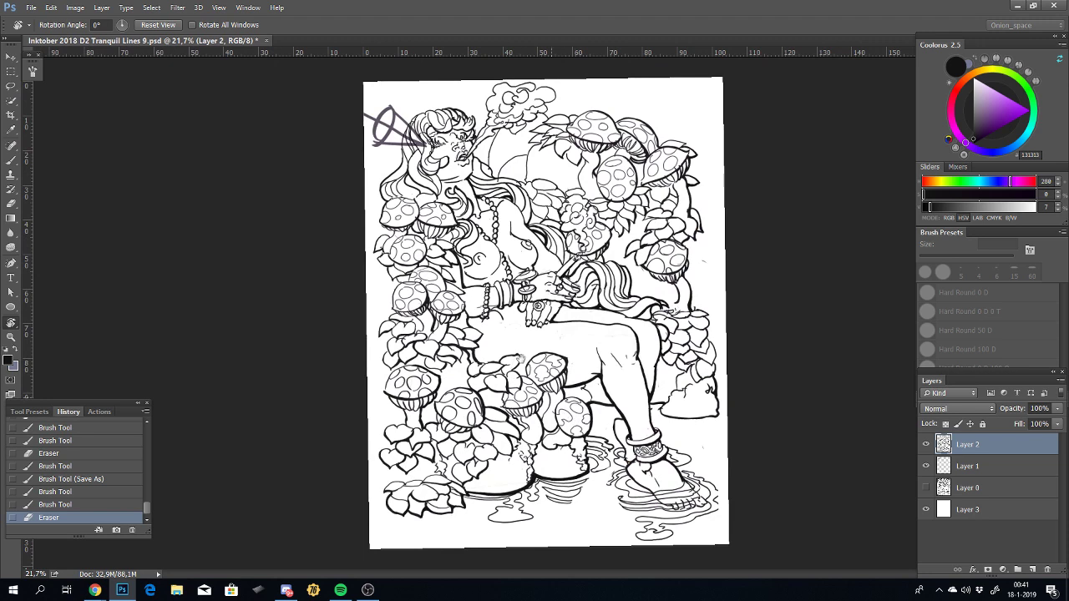
scroll(574, 349, up, 2)
scroll(551, 334, up, 1)
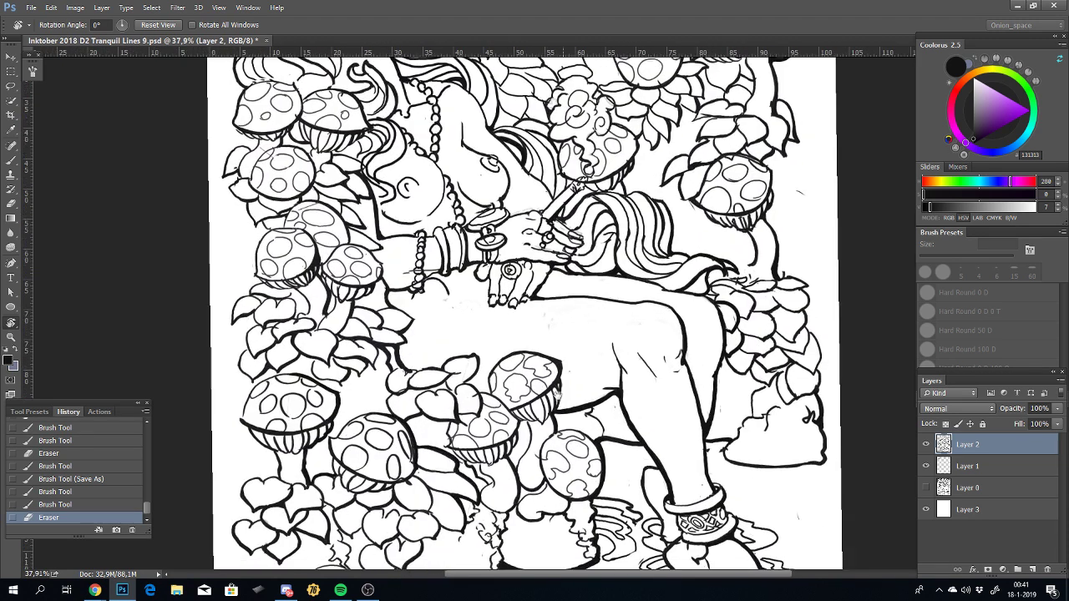
scroll(517, 308, up, 1)
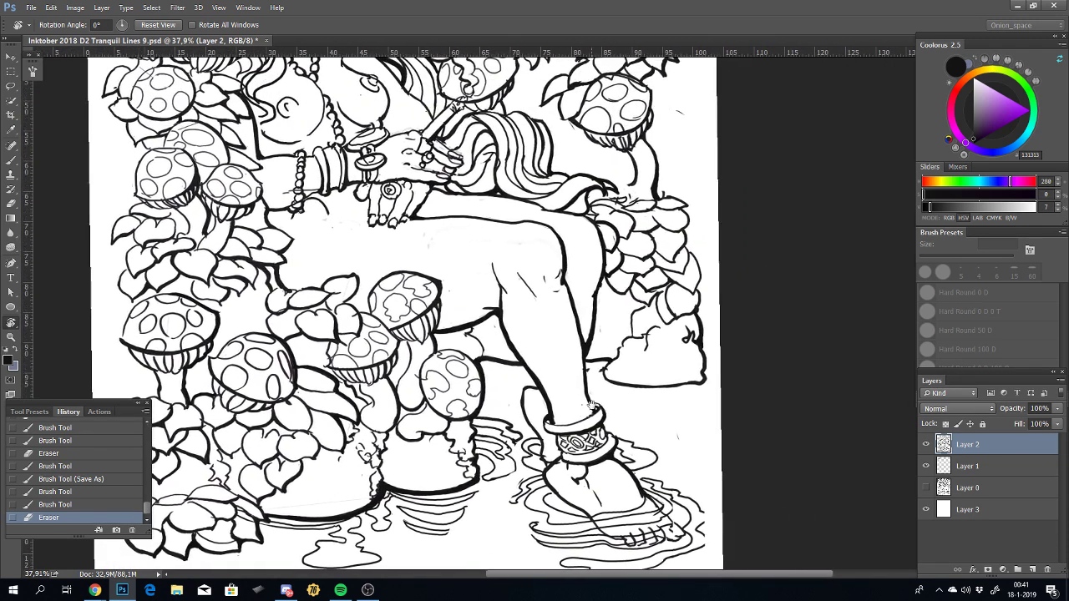
mouse_move(728, 360)
mouse_down()
mouse_move(655, 373)
mouse_move(625, 435)
mouse_up()
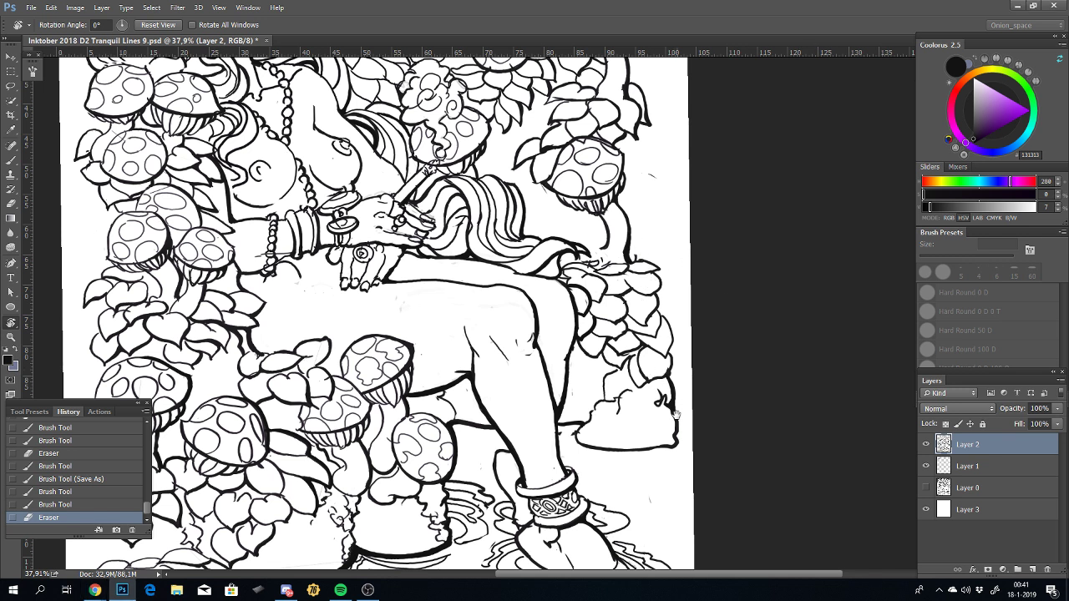
Step: Tilt the canvas about 21° and try short strokes on the leaf cluster's petal outline
drag(675, 413, 578, 354)
key(b)
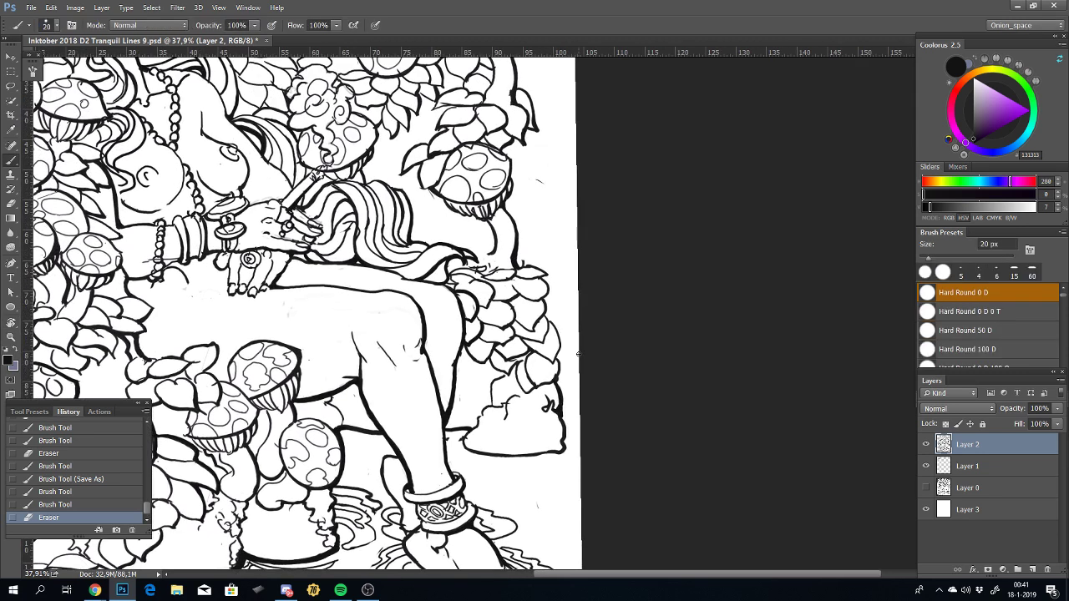
scroll(576, 369, up, 3)
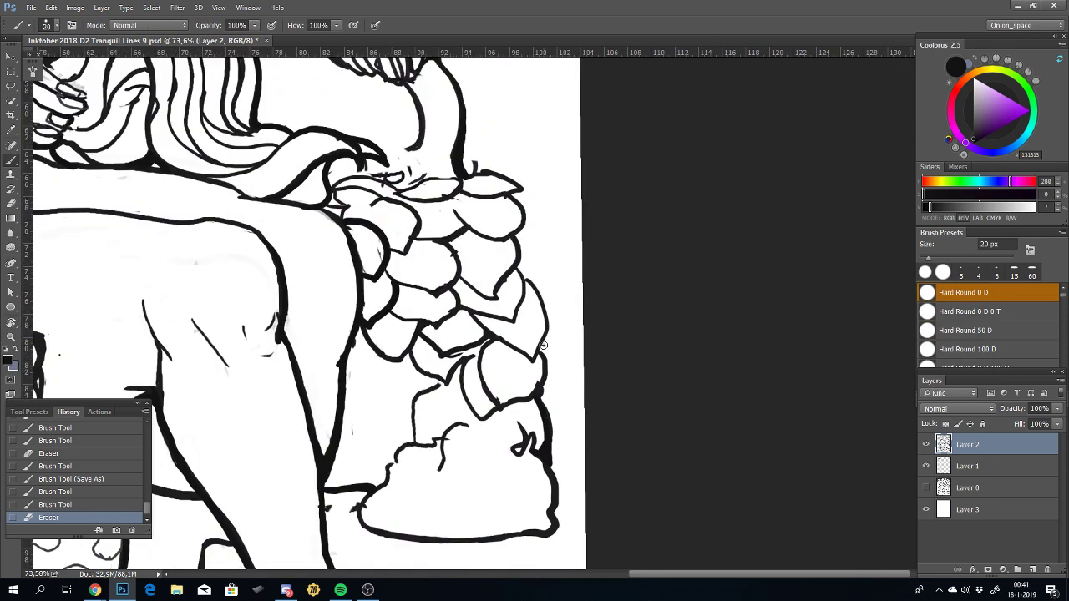
scroll(561, 320, down, 1)
key(r)
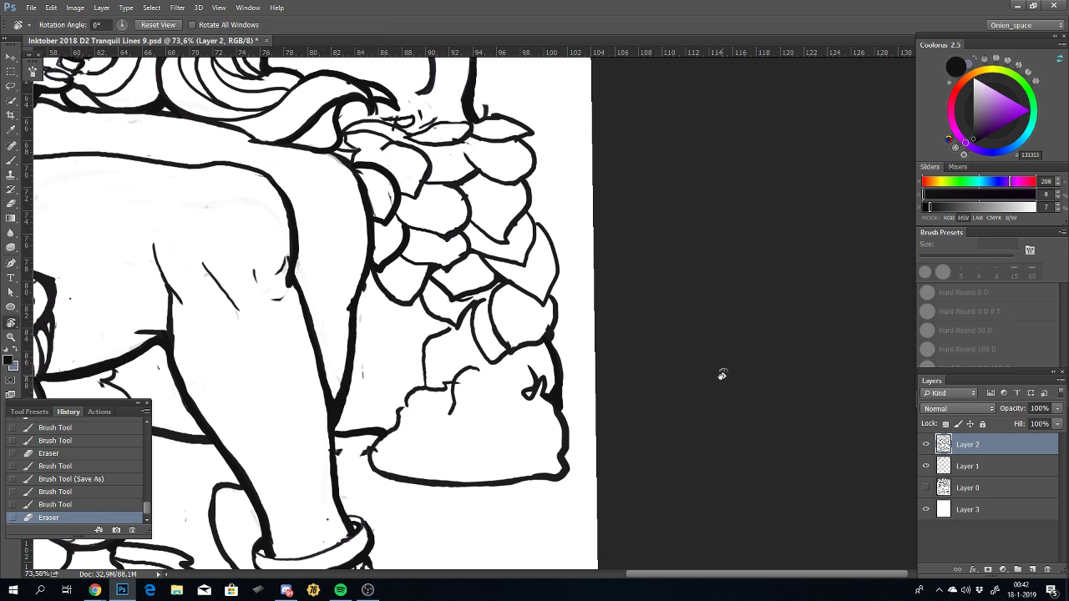
drag(721, 372, 630, 279)
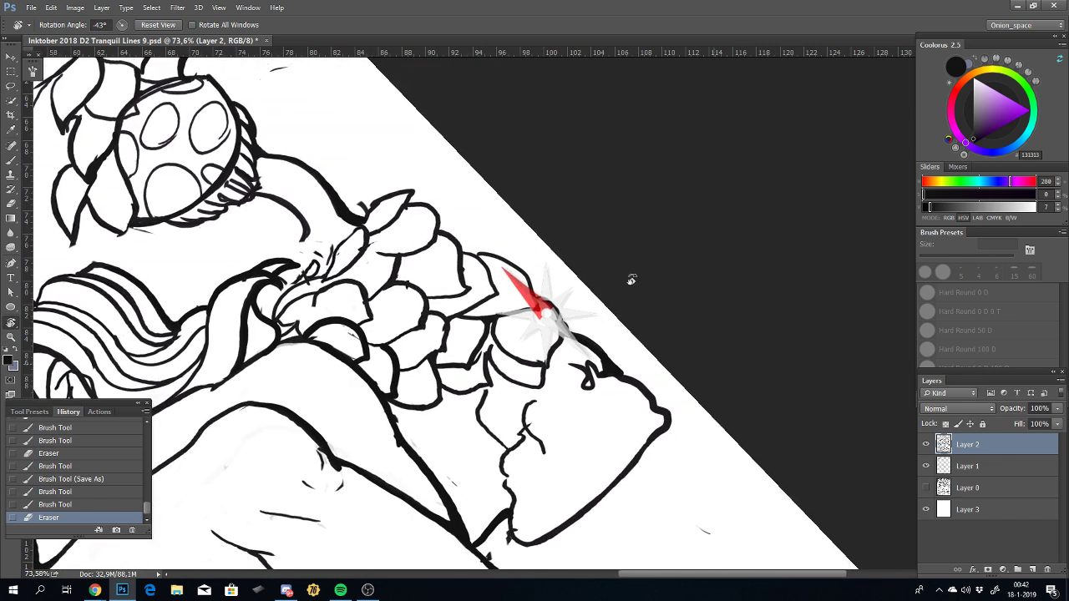
key(b)
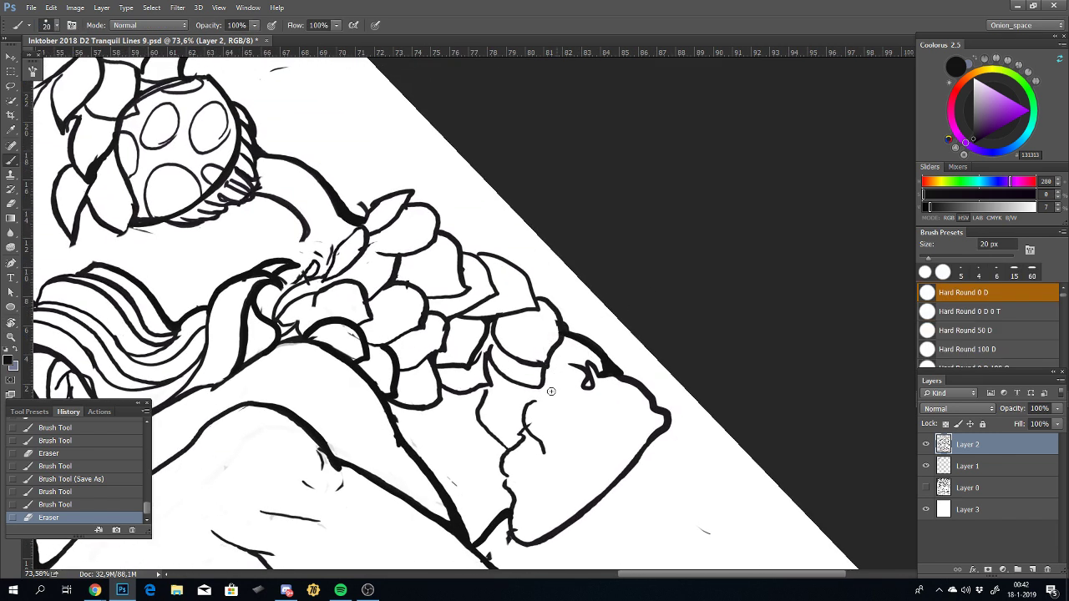
click(567, 332)
key(ctrl+z)
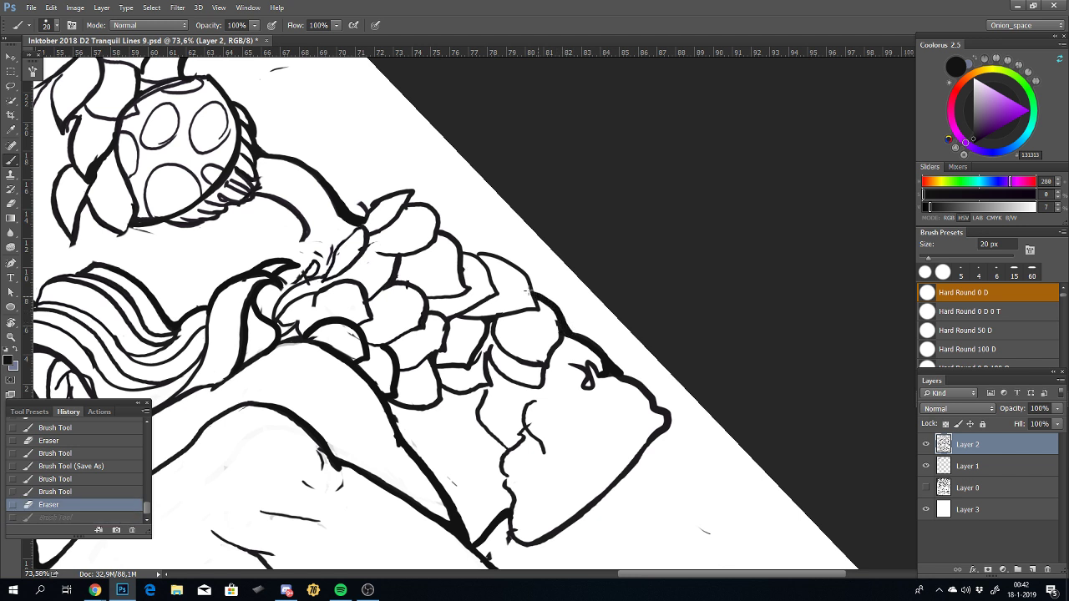
drag(528, 291, 534, 304)
key(ctrl+z)
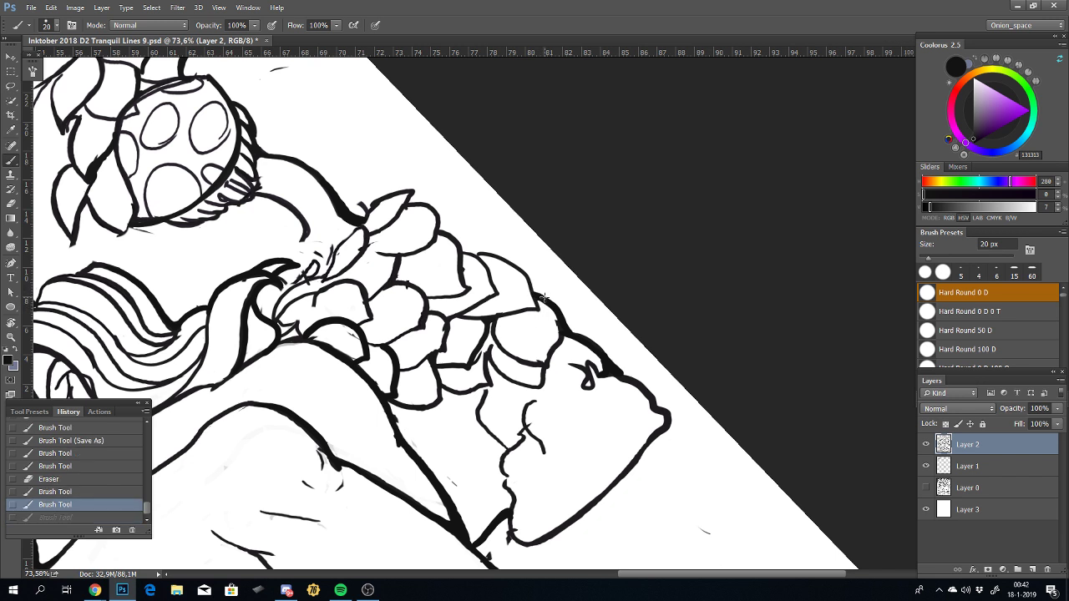
Step: Redraw the leaf cluster's curved outer edge with a thicker stroke, undoing failed tries
drag(543, 297, 535, 298)
key(ctrl+z)
click(537, 307)
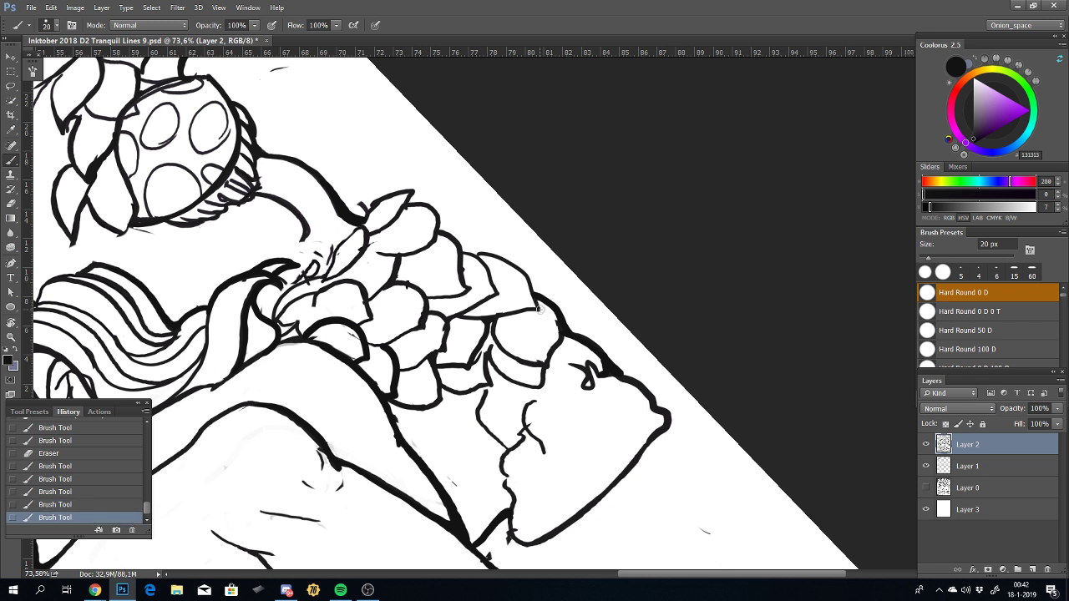
key(ctrl+z)
mouse_move(535, 291)
mouse_down()
mouse_move(533, 277)
mouse_move(493, 268)
mouse_move(483, 252)
mouse_up()
key(ctrl+z)
key(ctrl+z)
key(ctrl+z)
key(ctrl+z)
mouse_move(536, 292)
mouse_down()
mouse_move(507, 266)
mouse_move(516, 289)
mouse_move(481, 247)
mouse_move(461, 256)
mouse_move(498, 243)
mouse_move(434, 221)
mouse_up()
key(ctrl+z)
key(ctrl+z)
key(ctrl+z)
key(ctrl+z)
key(ctrl+z)
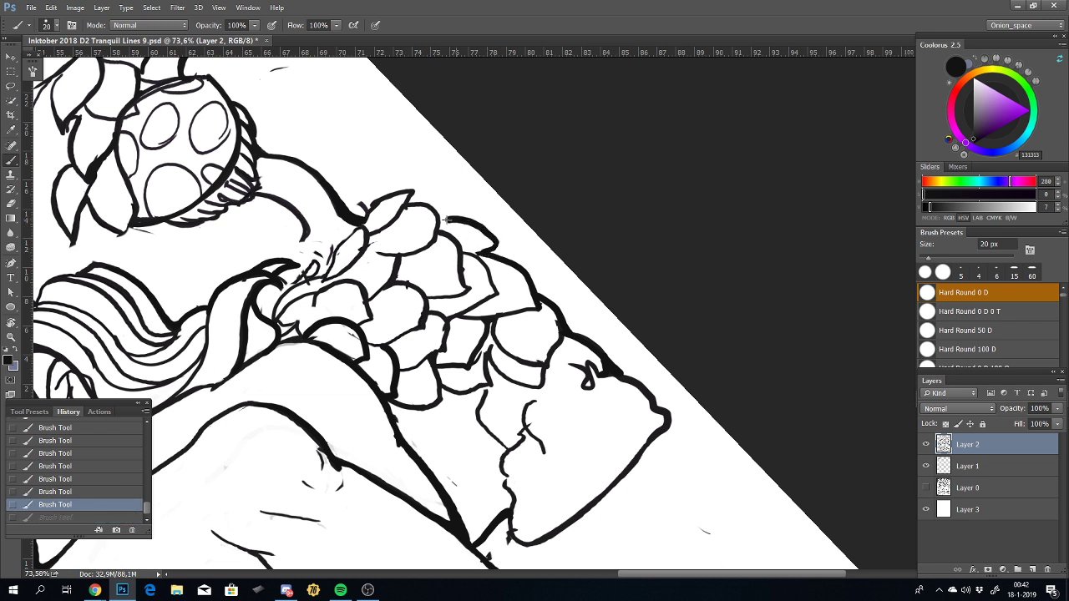
key(ctrl+z)
key(ctrl+z)
key(ctrl+z)
drag(445, 222, 450, 243)
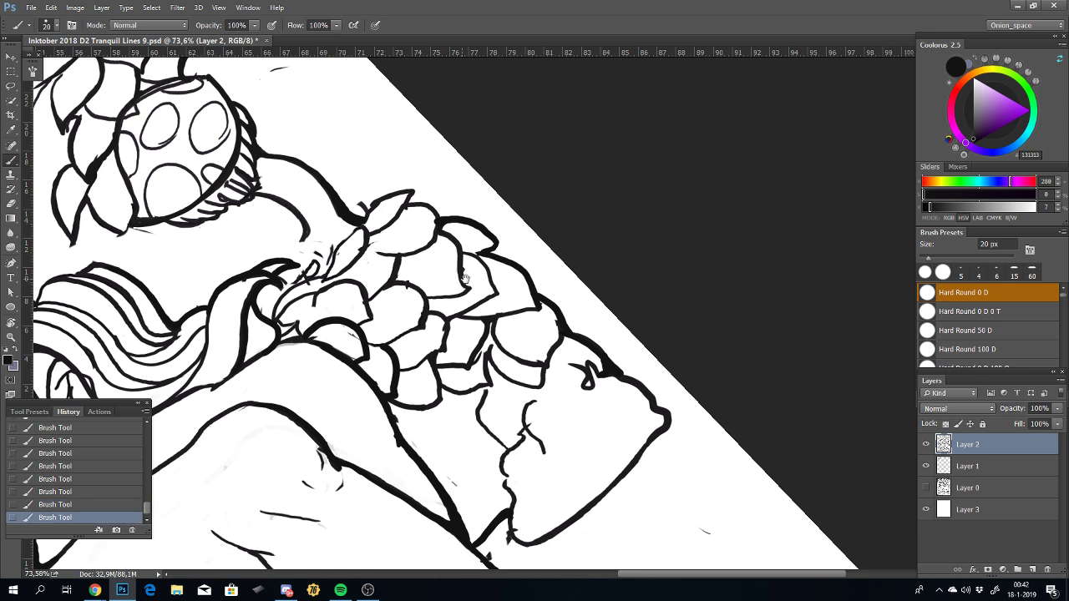
drag(466, 269, 558, 354)
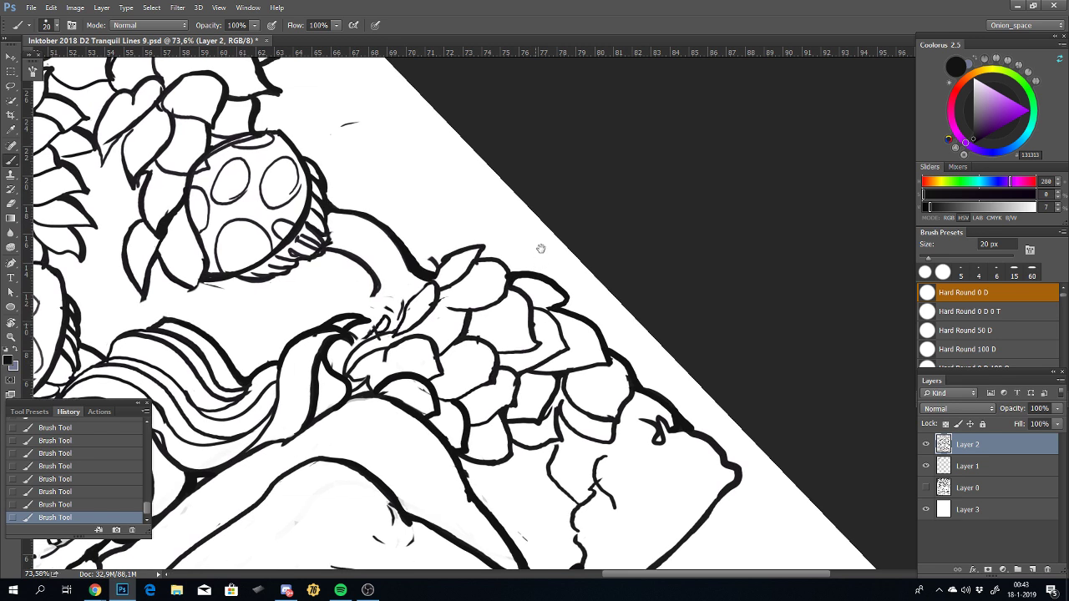
Step: Zoom in and undo the last few strokes on the upper leaf edge
scroll(545, 241, up, 2)
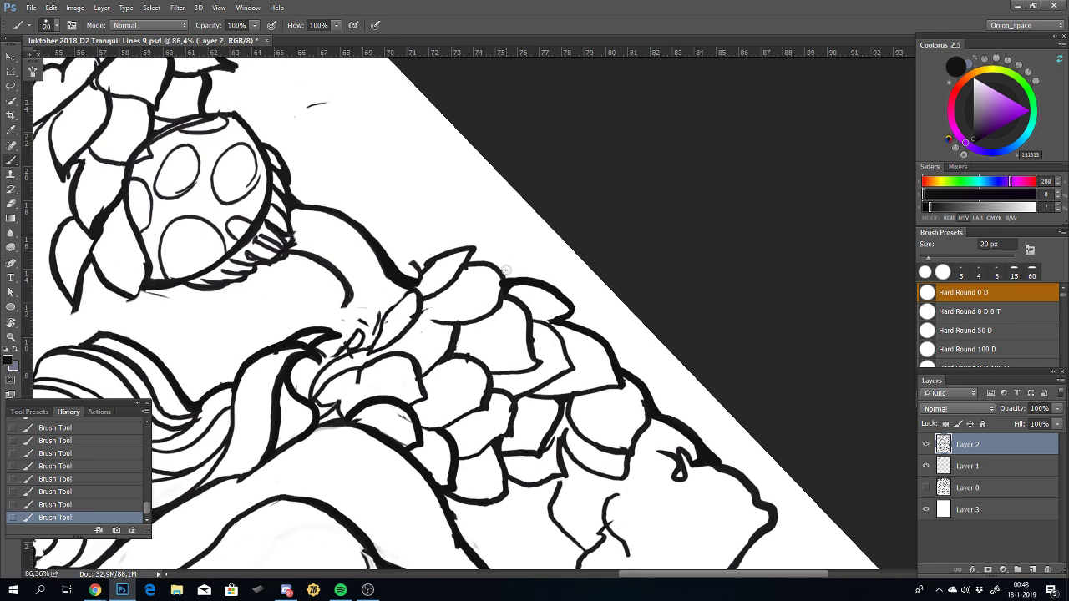
key(ctrl+z)
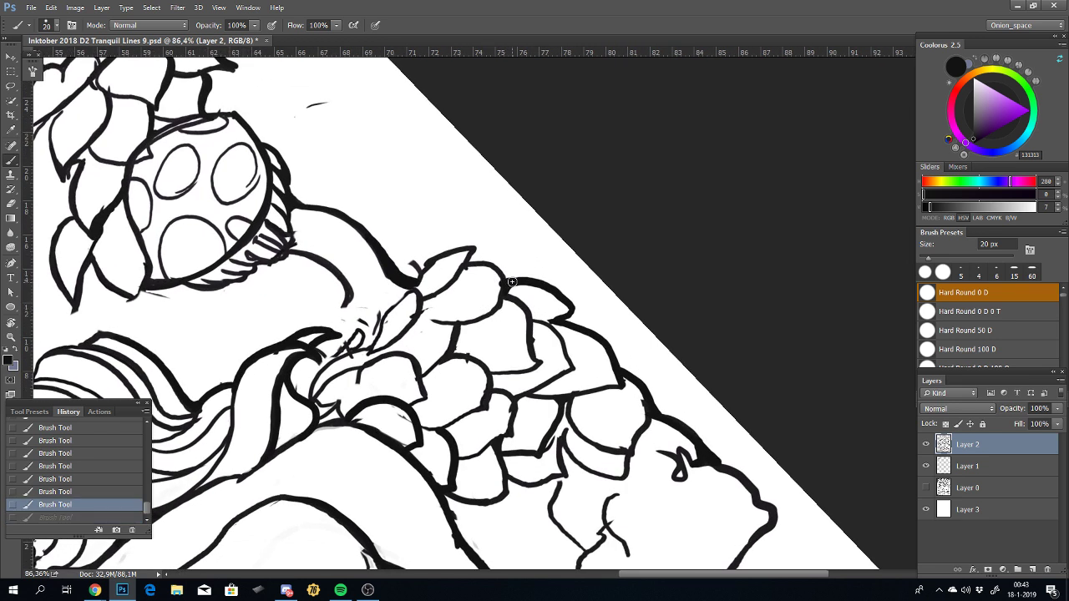
key(ctrl+z)
key(ctrl+z)
drag(472, 187, 405, 209)
key(ctrl+z)
Step: Erase stray marks on the leaf outline and ink a new stroke along the leaf edge
key(e)
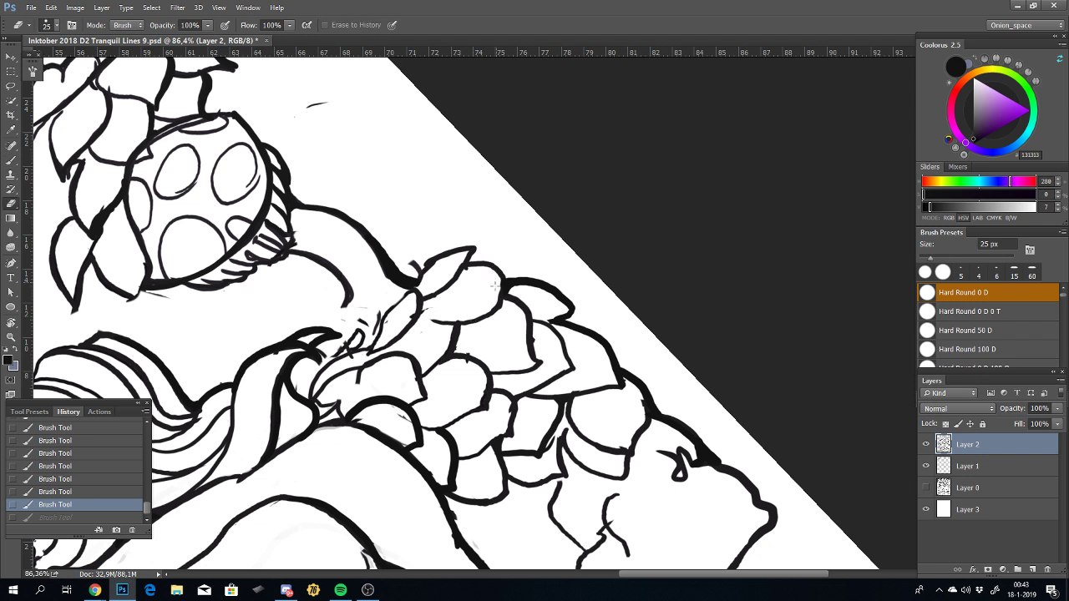
drag(494, 286, 486, 299)
key(b)
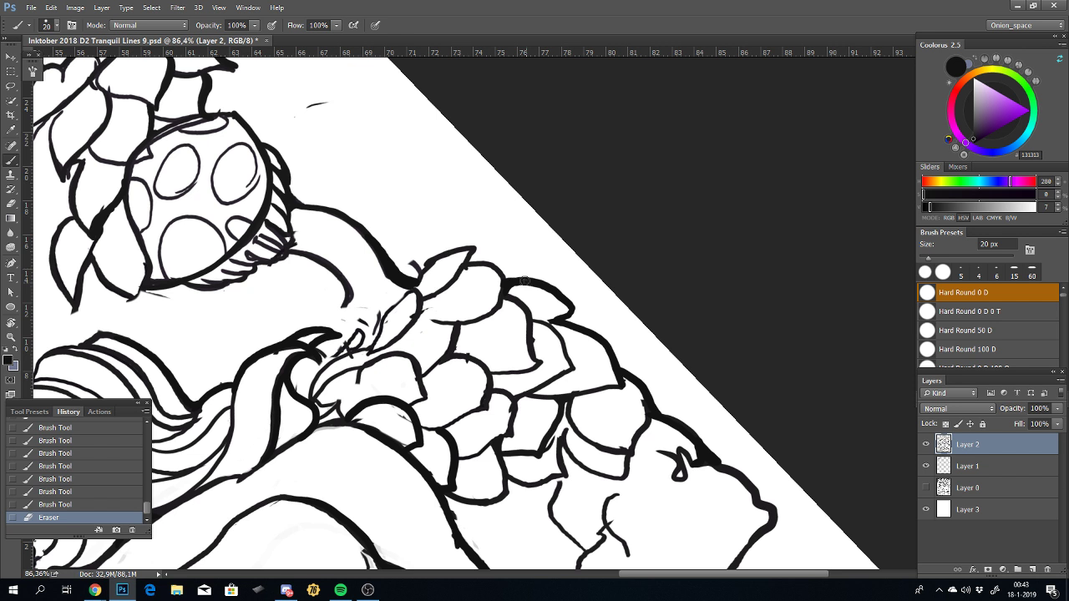
click(510, 277)
key(ctrl+z)
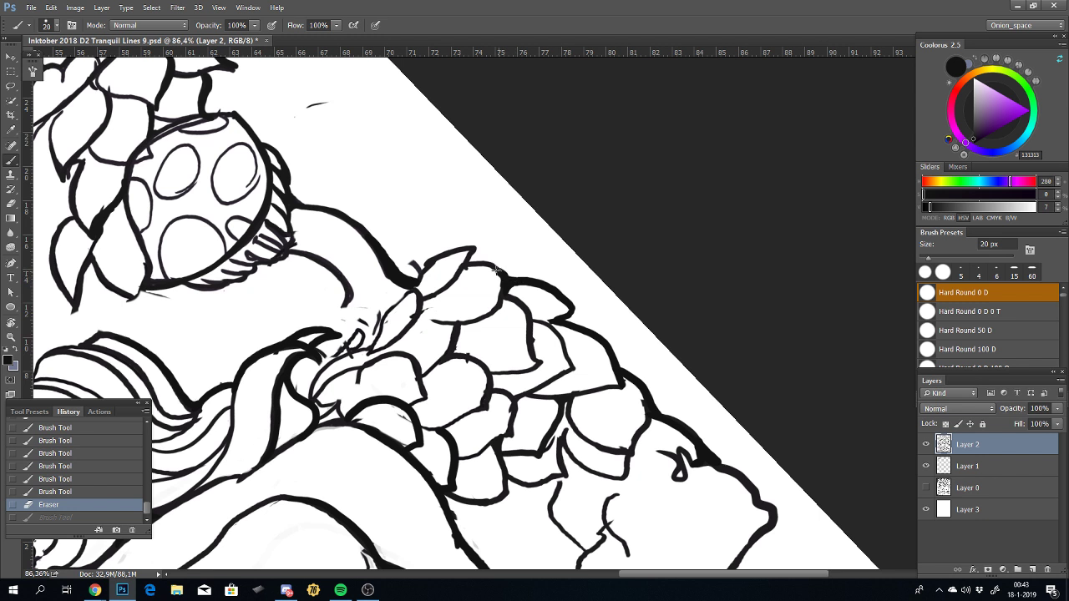
mouse_move(509, 284)
mouse_down()
mouse_move(464, 267)
mouse_move(487, 264)
mouse_move(469, 275)
mouse_move(472, 244)
mouse_move(443, 257)
mouse_up()
key(ctrl+z)
key(ctrl+z)
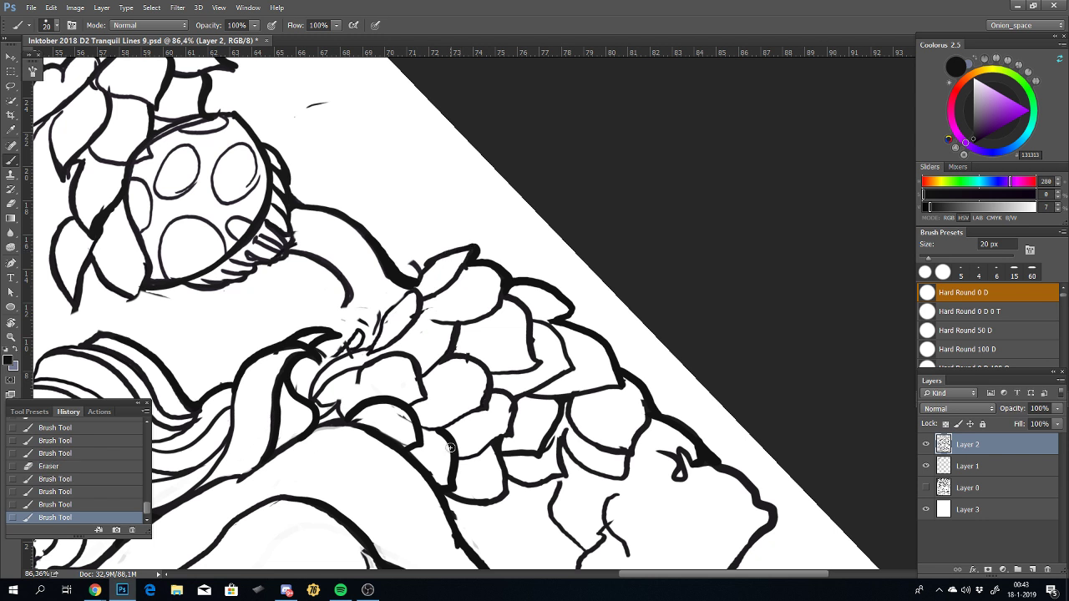
Step: Erase the faint marks beside the hair tip and nearby leaves
drag(459, 382, 526, 399)
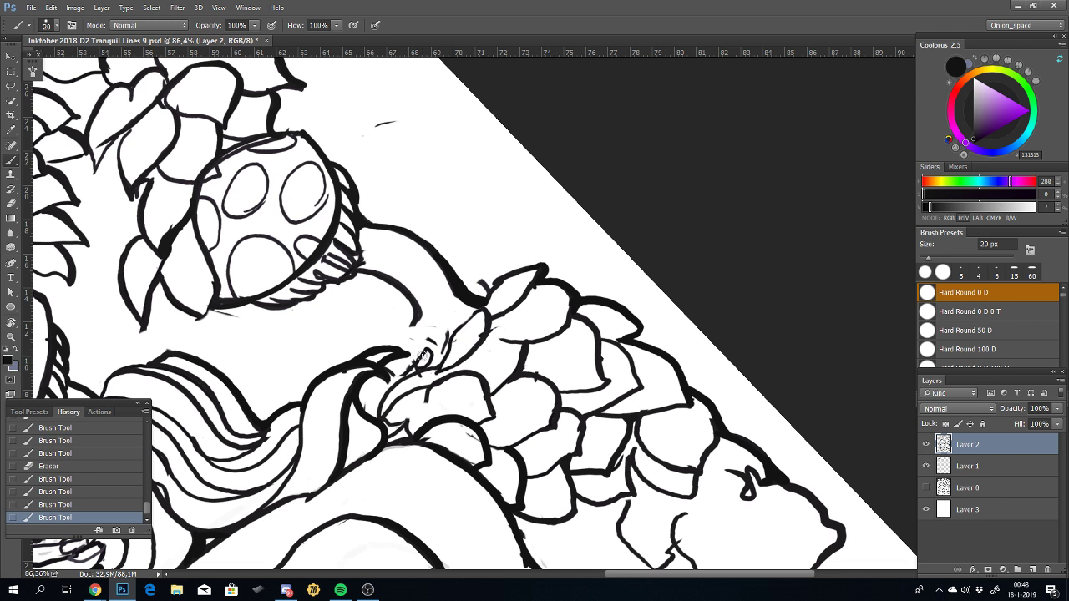
key(e)
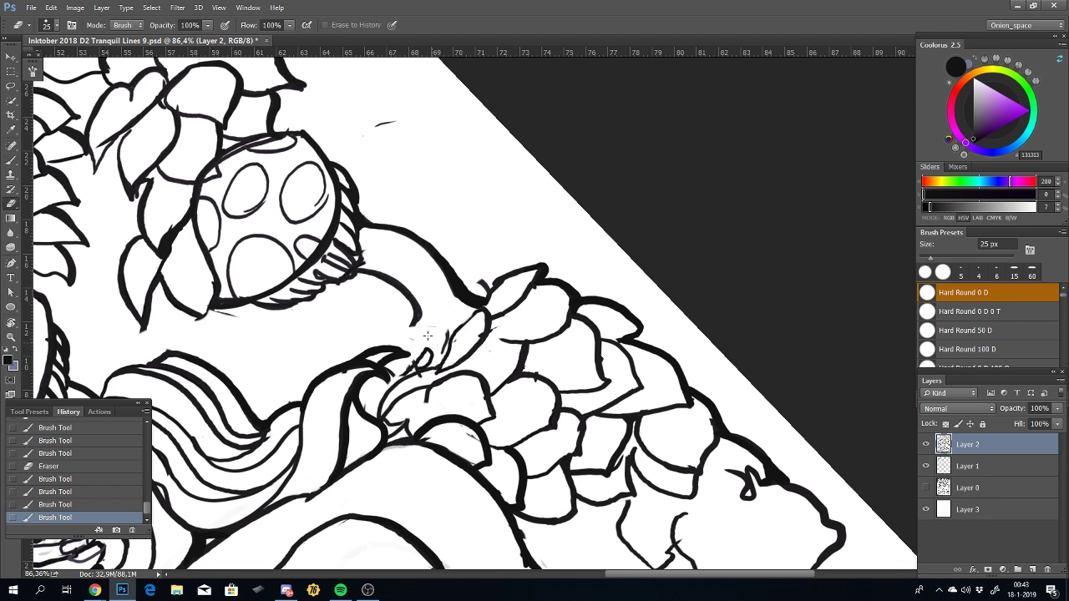
mouse_move(444, 332)
mouse_down()
mouse_move(422, 355)
mouse_move(445, 331)
mouse_move(448, 341)
mouse_move(430, 355)
mouse_up()
key(ctrl+z)
key(ctrl+z)
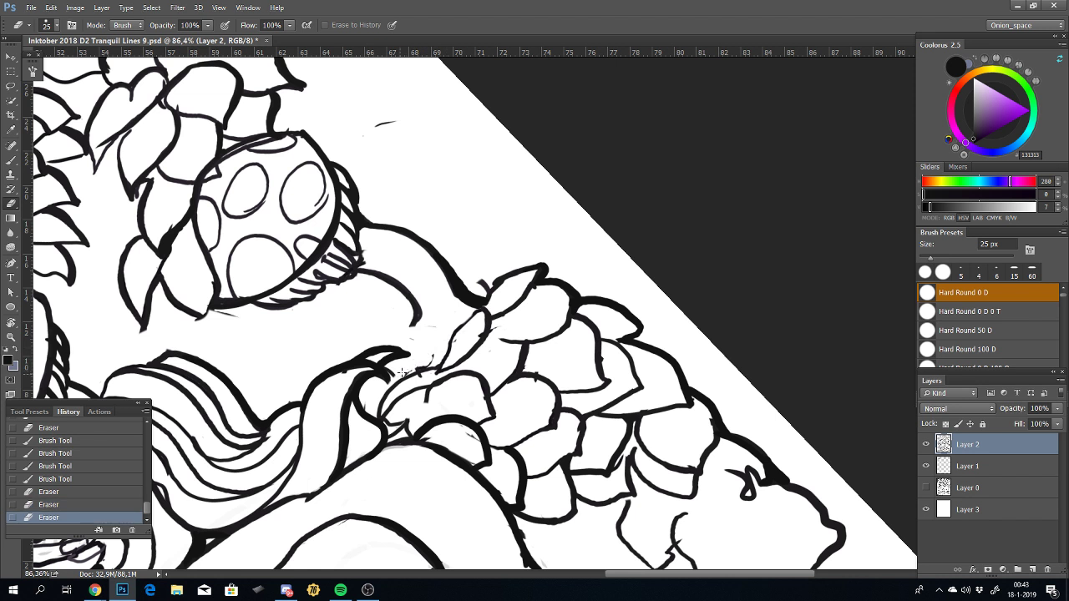
drag(431, 345, 417, 362)
Step: Rotate the view about 60 degrees and add a short stroke to the leaf outline by the stem
key(r)
drag(551, 298, 567, 391)
scroll(567, 384, up, 3)
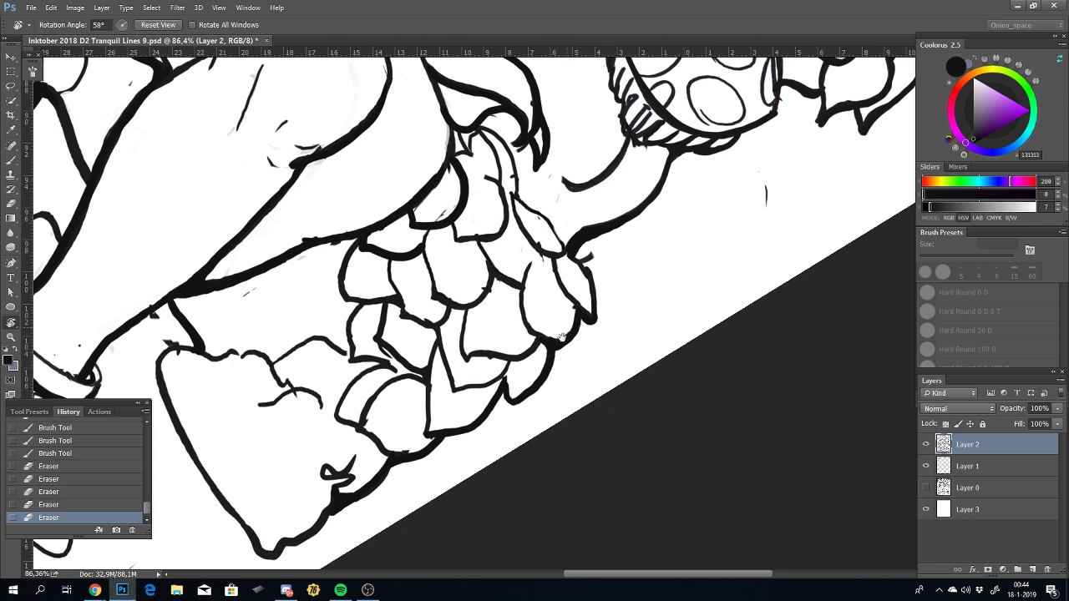
scroll(535, 317, up, 3)
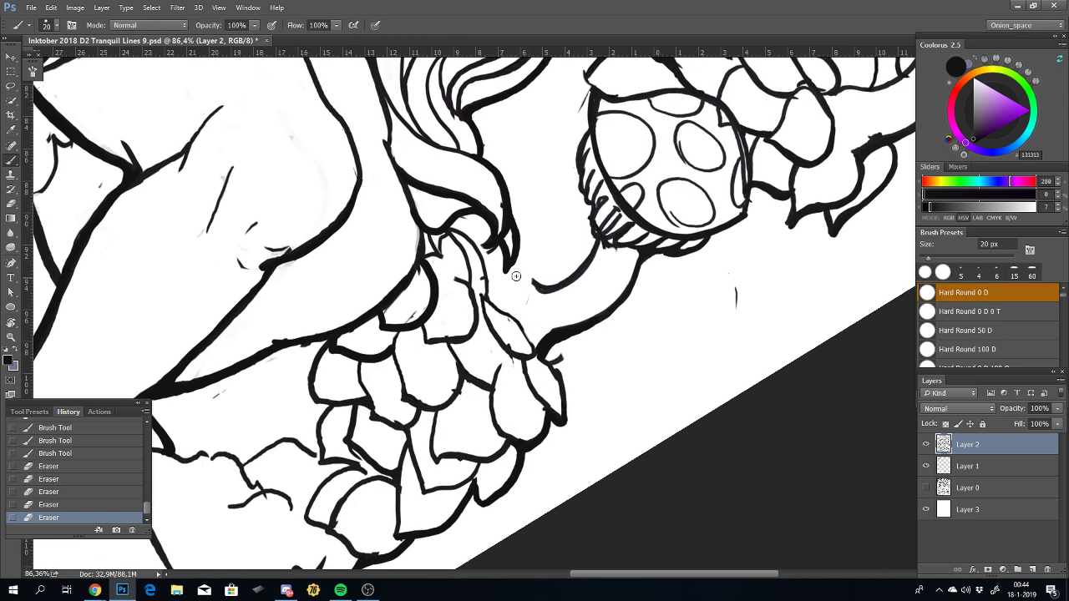
drag(503, 283, 510, 269)
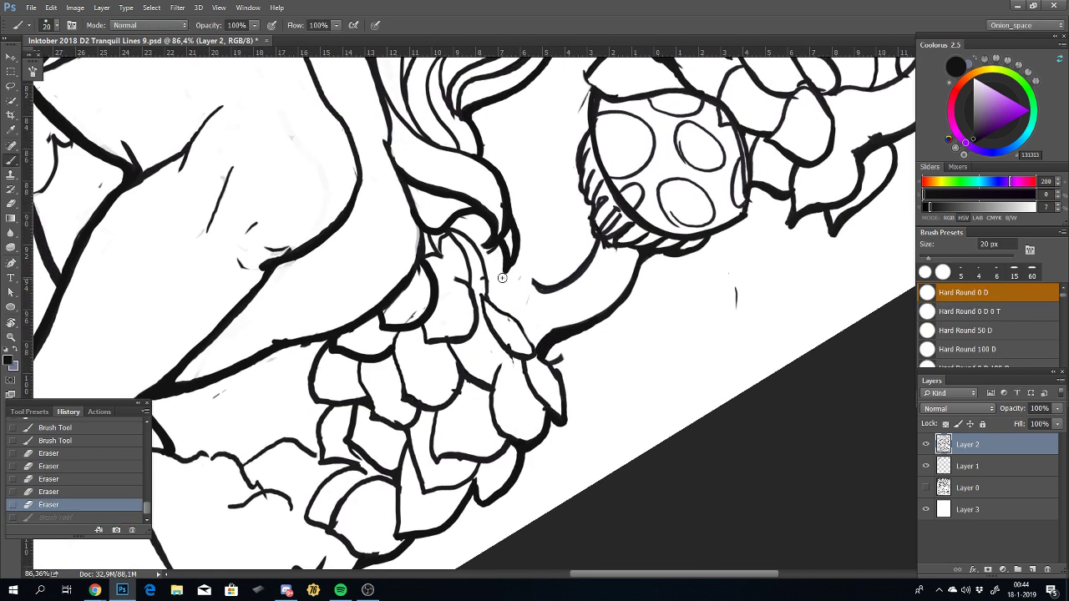
key(ctrl+z)
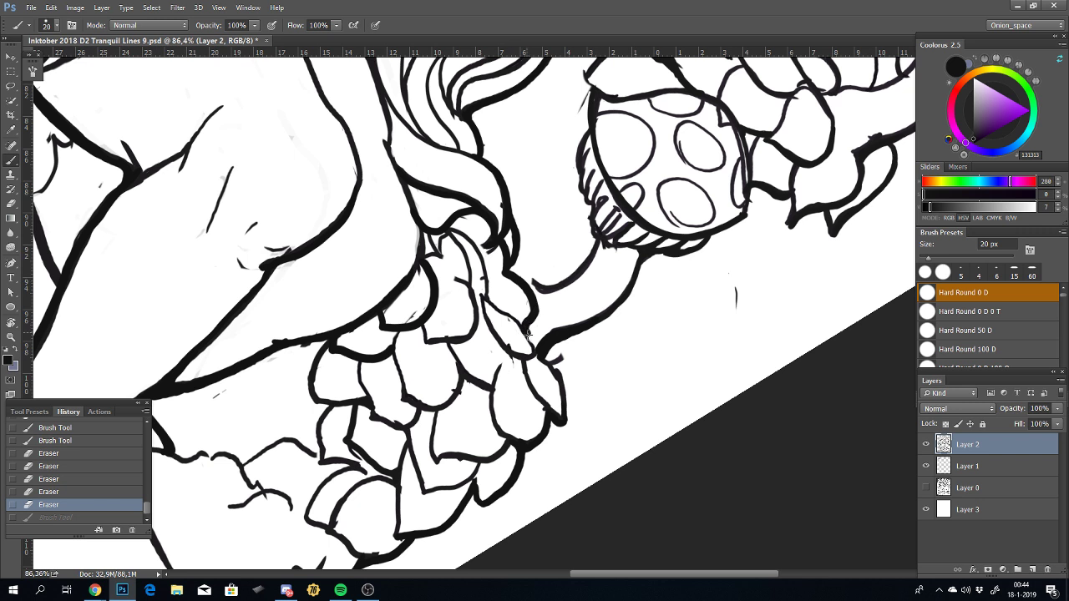
drag(528, 333, 531, 393)
scroll(555, 384, down, 2)
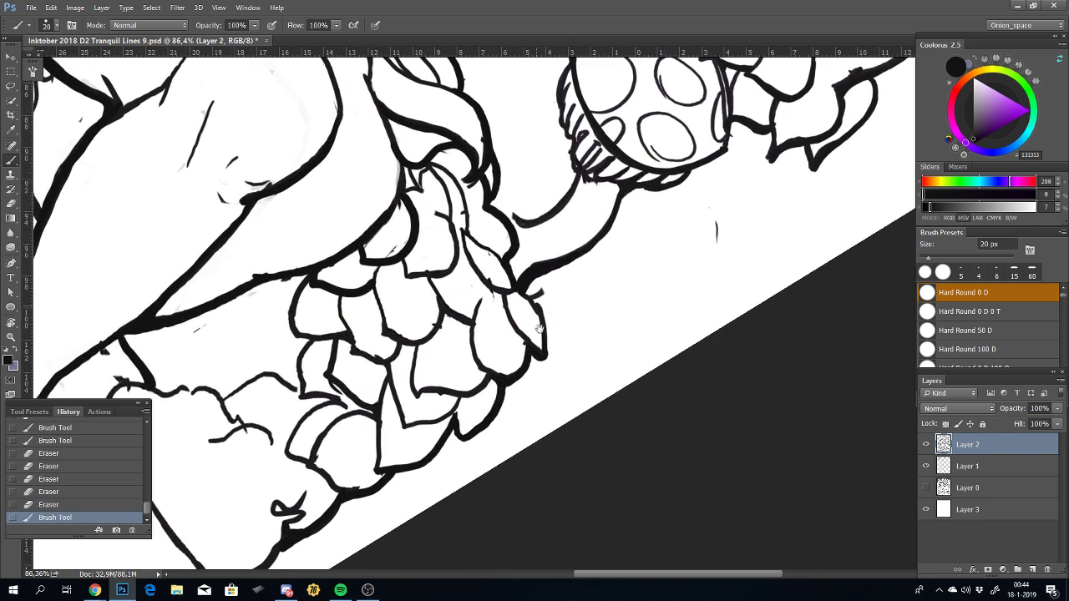
scroll(556, 397, down, 2)
scroll(558, 409, down, 1)
drag(558, 409, 561, 369)
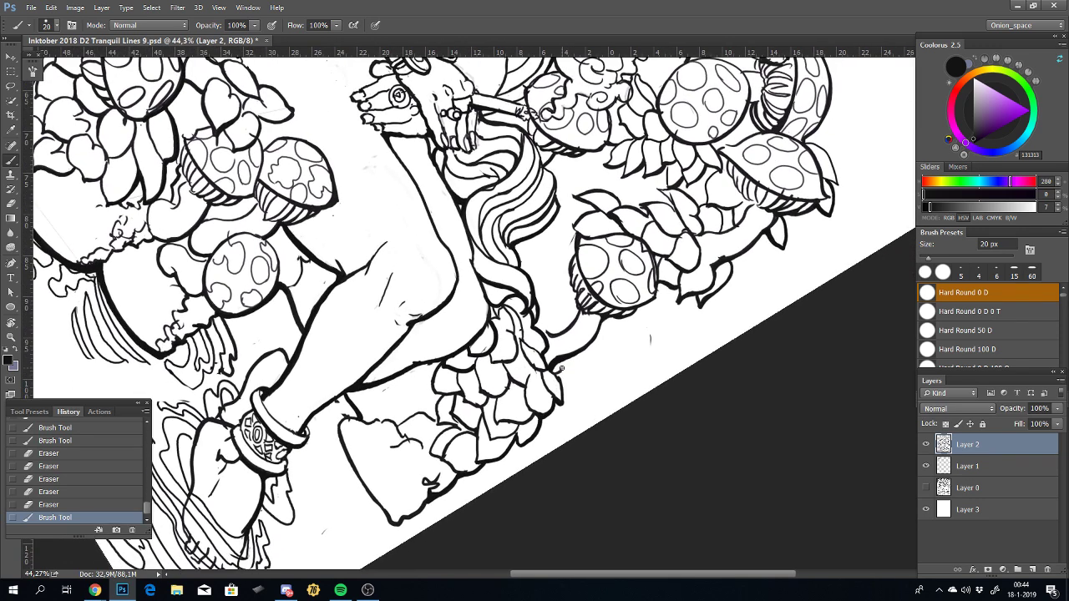
Step: Rotate the canvas back upright and bring the hand and mushrooms into view
key(r)
mouse_move(592, 264)
mouse_down()
mouse_move(537, 221)
mouse_move(504, 232)
mouse_up()
scroll(509, 250, down, 3)
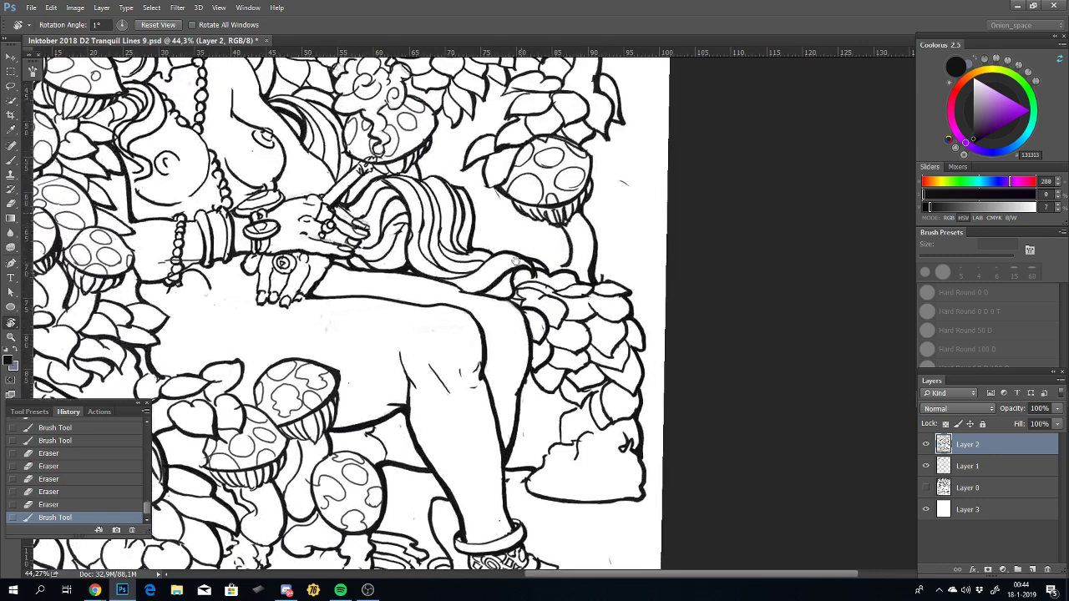
scroll(518, 261, up, 2)
scroll(534, 260, up, 2)
scroll(551, 260, up, 2)
scroll(569, 259, up, 2)
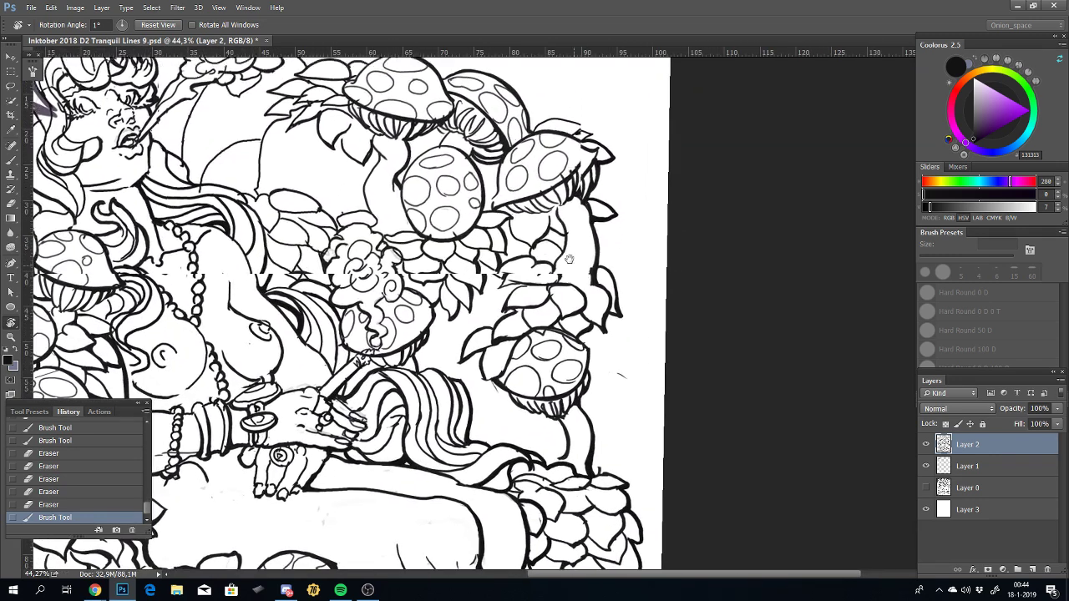
scroll(569, 259, down, 2)
scroll(569, 259, right, 1)
scroll(576, 263, down, 1)
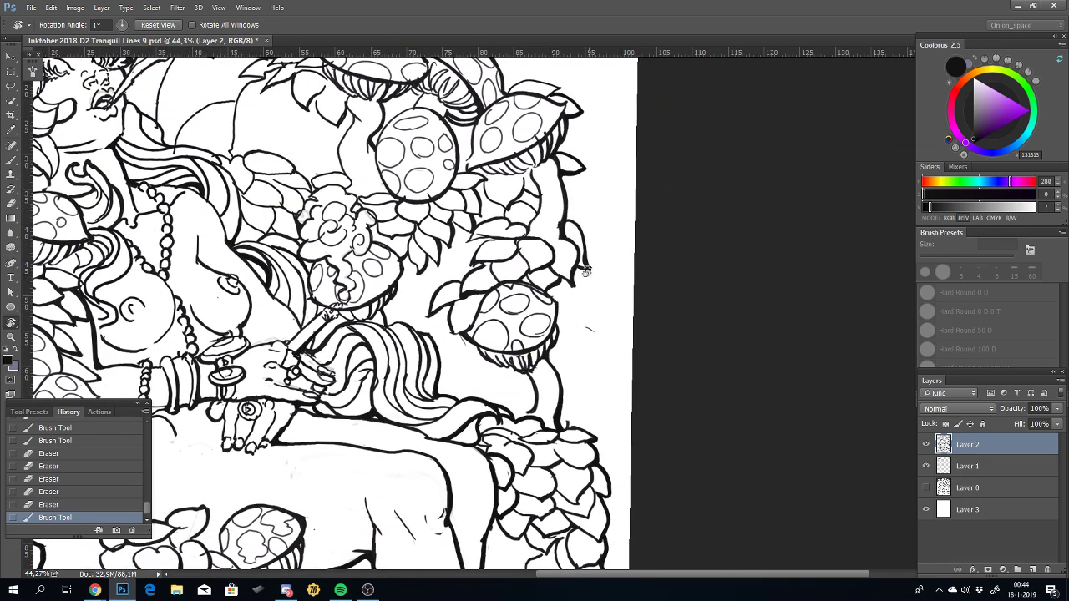
Step: Try a few short brush strokes on the mushroom outline, undoing each one
key(b)
click(589, 306)
key(ctrl+z)
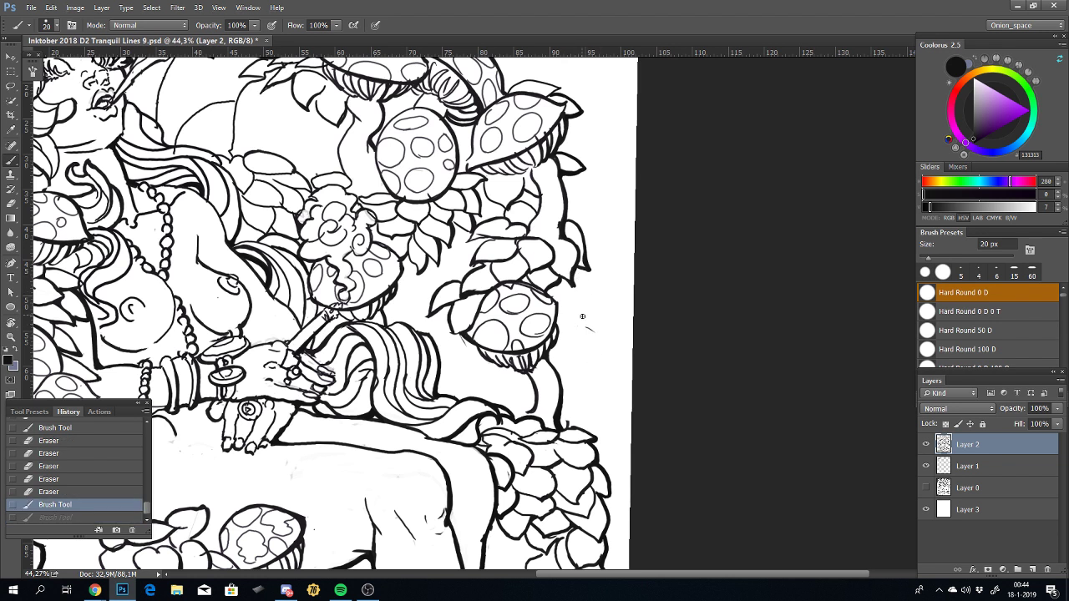
mouse_move(568, 295)
mouse_down()
mouse_move(568, 311)
mouse_move(548, 306)
mouse_up()
key(ctrl+z)
key(ctrl+z)
drag(618, 289, 557, 359)
key(ctrl+z)
Step: Extend the mushroom outline downward and ink a short stroke on the leaf edge
drag(584, 290, 558, 301)
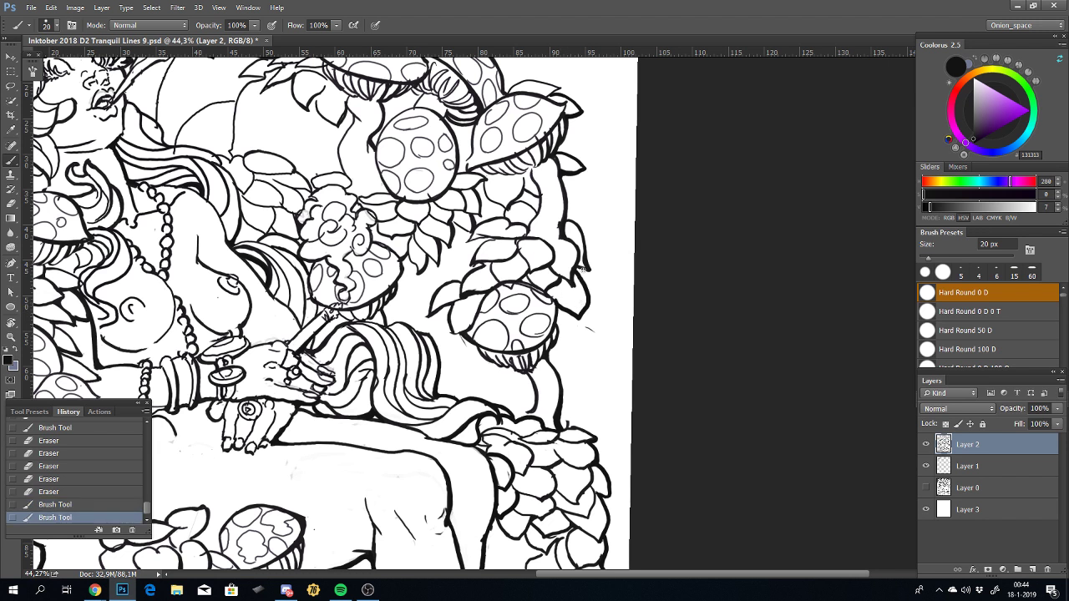
drag(576, 269, 585, 276)
key(ctrl+z)
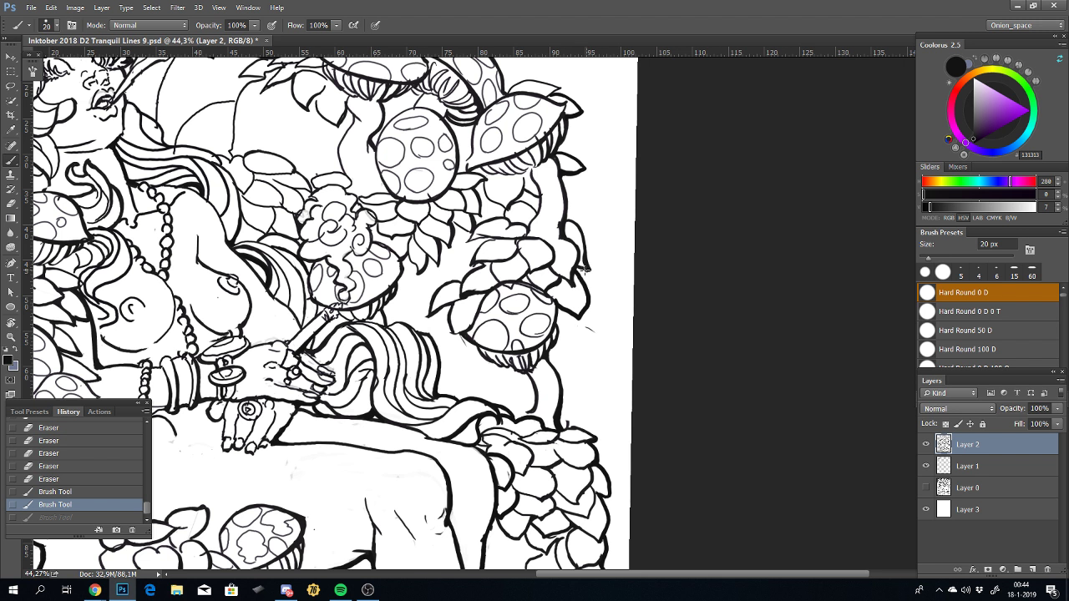
key(ctrl+z)
key(ctrl+z)
key(ctrl+z)
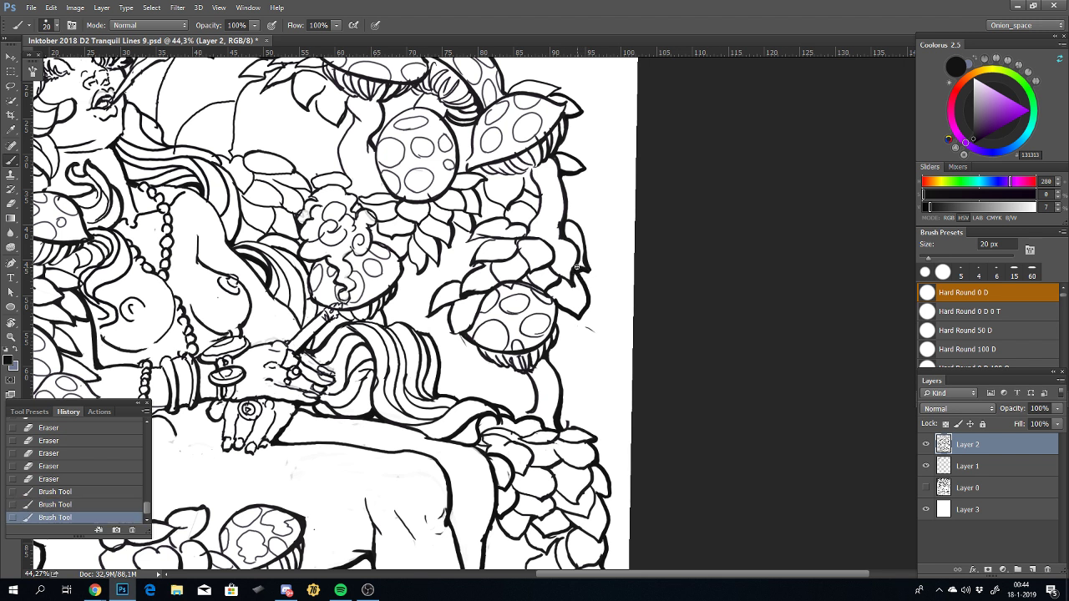
mouse_move(577, 267)
mouse_down()
mouse_move(581, 275)
mouse_move(573, 228)
mouse_up()
key(ctrl+z)
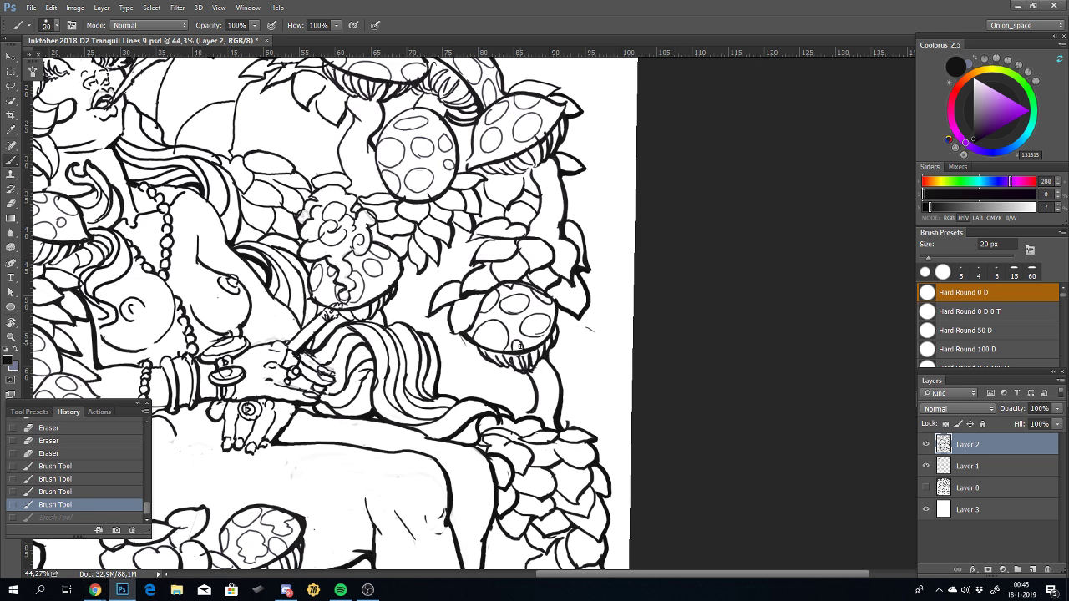
Step: Redraw the right mushroom's stalk line until it joins the leaf cluster below
drag(576, 396, 582, 342)
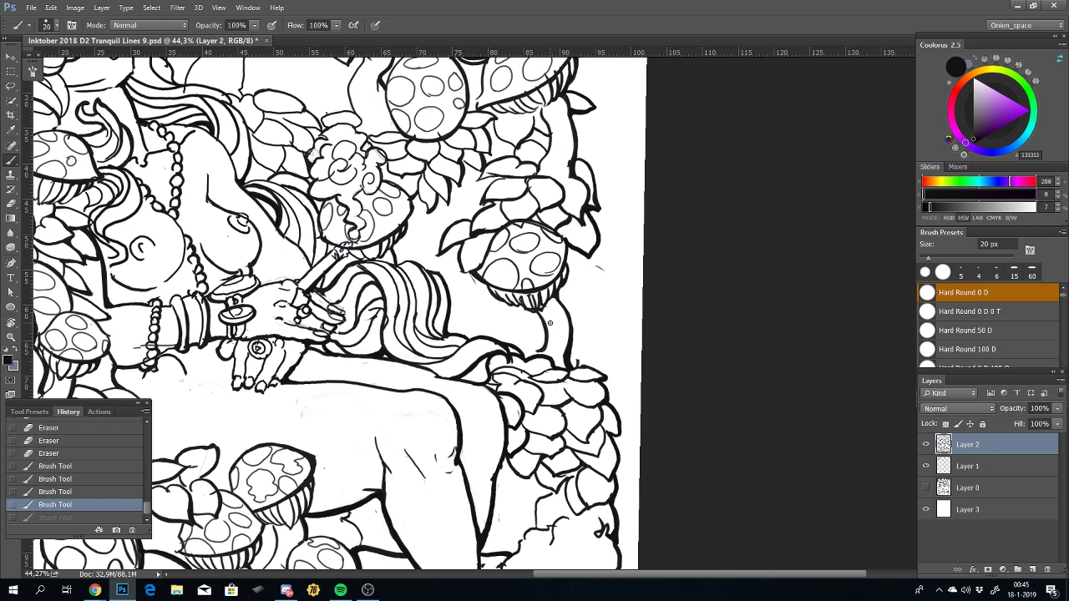
scroll(550, 323, up, 3)
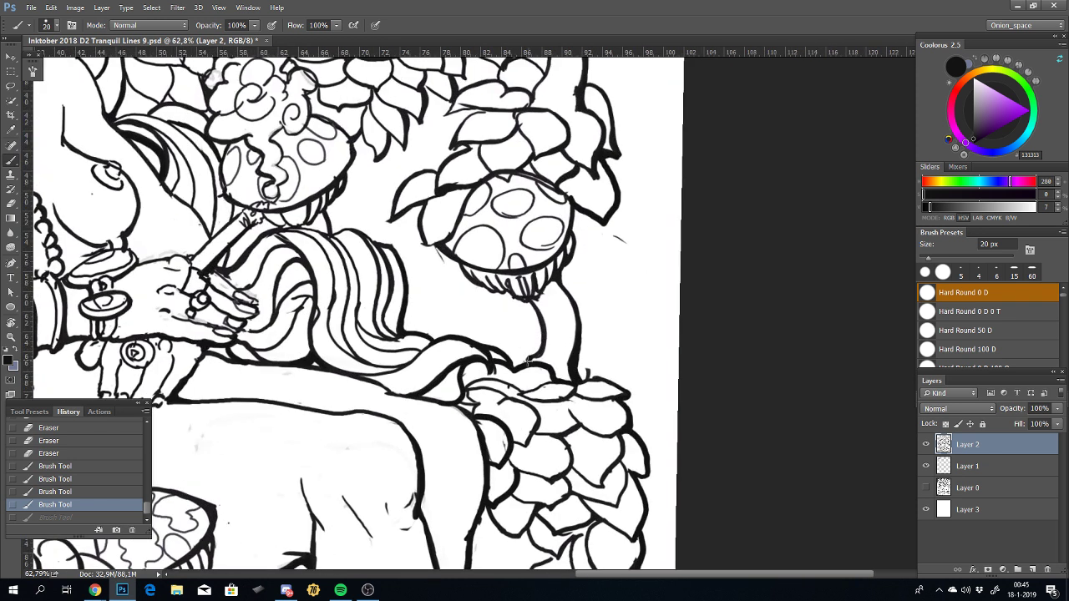
mouse_move(528, 361)
mouse_down()
mouse_move(550, 341)
mouse_move(528, 361)
mouse_move(535, 306)
mouse_up()
key(ctrl+z)
drag(524, 366, 543, 316)
key(ctrl+z)
drag(528, 364, 541, 310)
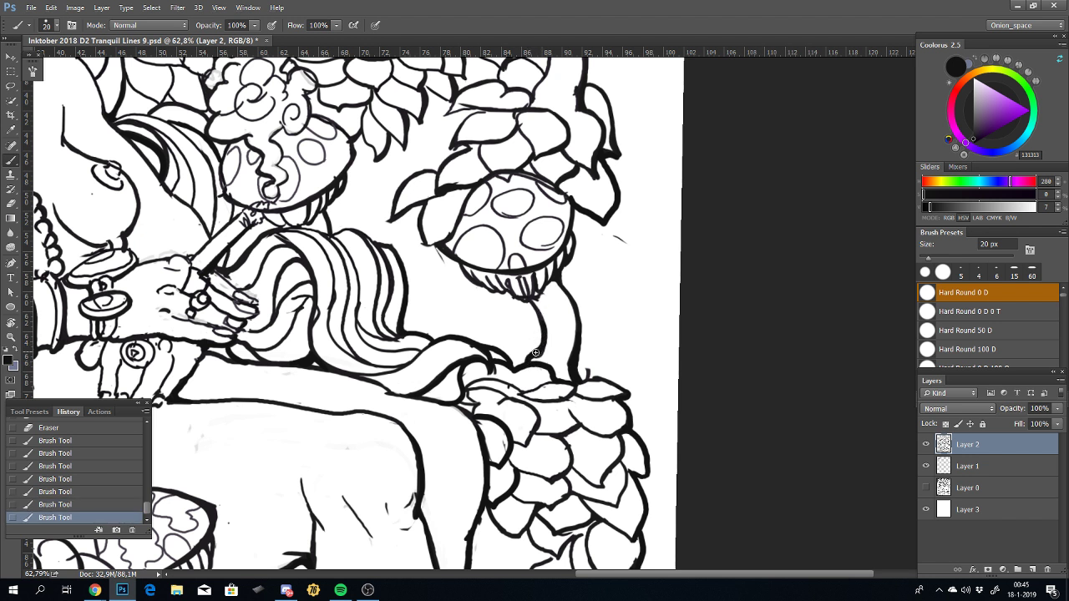
drag(538, 351, 528, 373)
scroll(558, 371, down, 3)
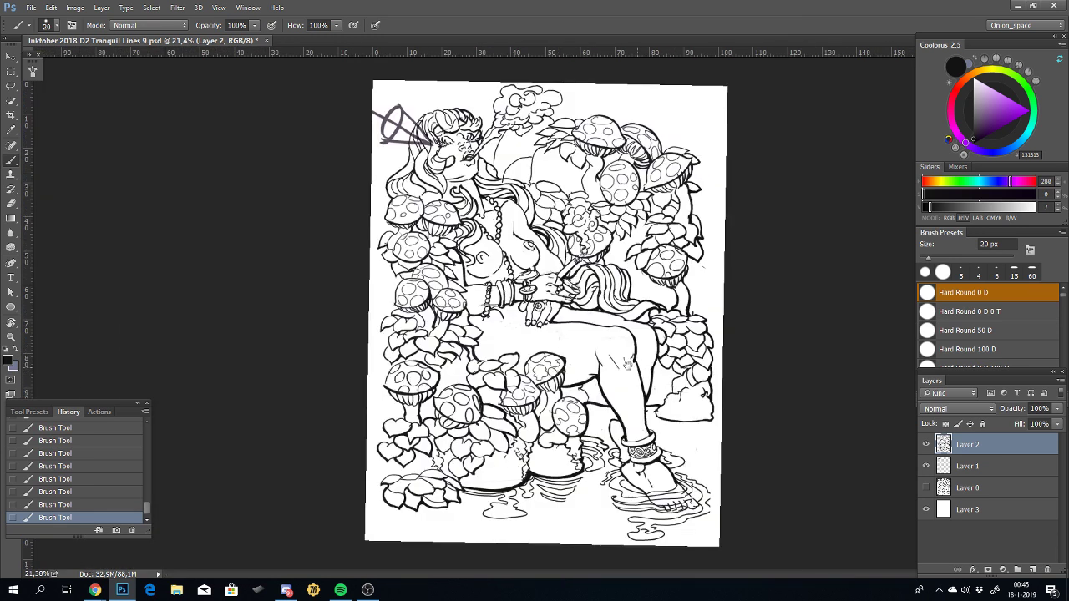
scroll(643, 426, up, 1)
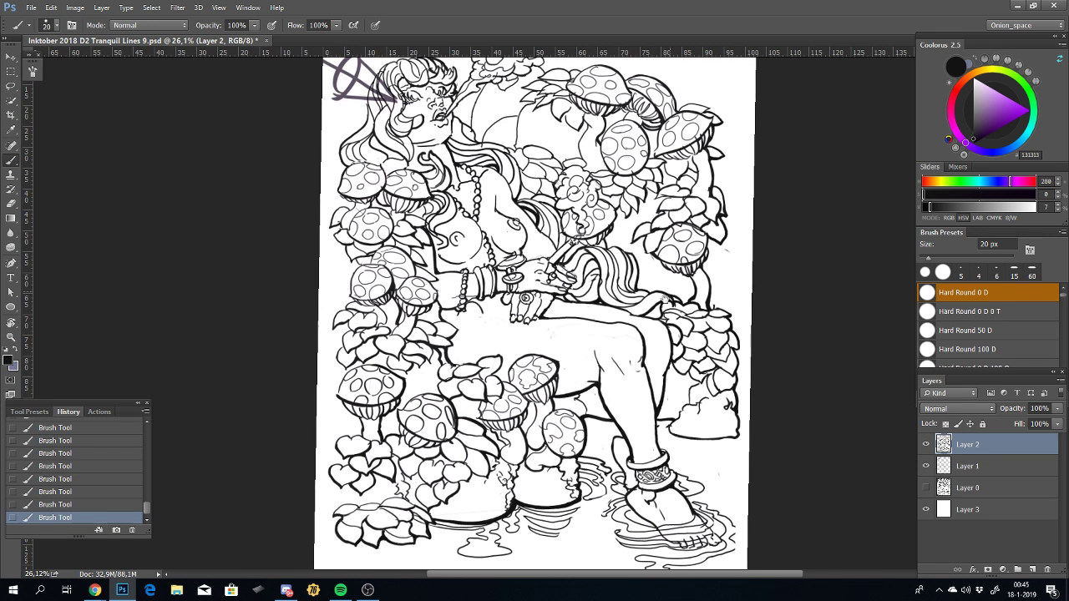
scroll(665, 299, up, 1)
scroll(665, 299, up, 1)
scroll(671, 307, up, 1)
drag(672, 309, 692, 340)
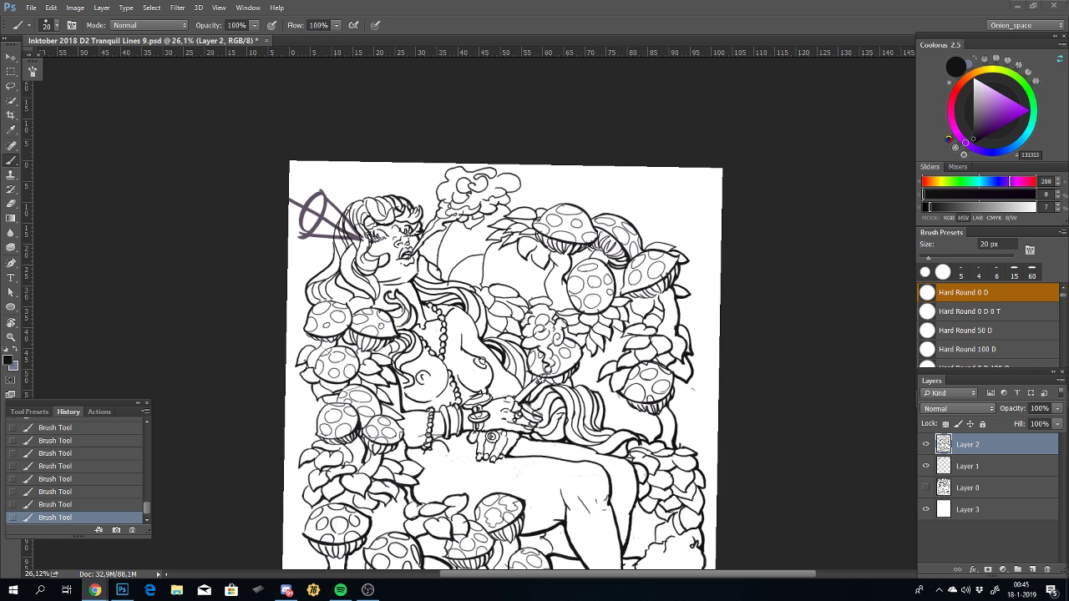
Step: Bring the Twitch channel page forward in Chrome and open its Broadcast Options
click(95, 590)
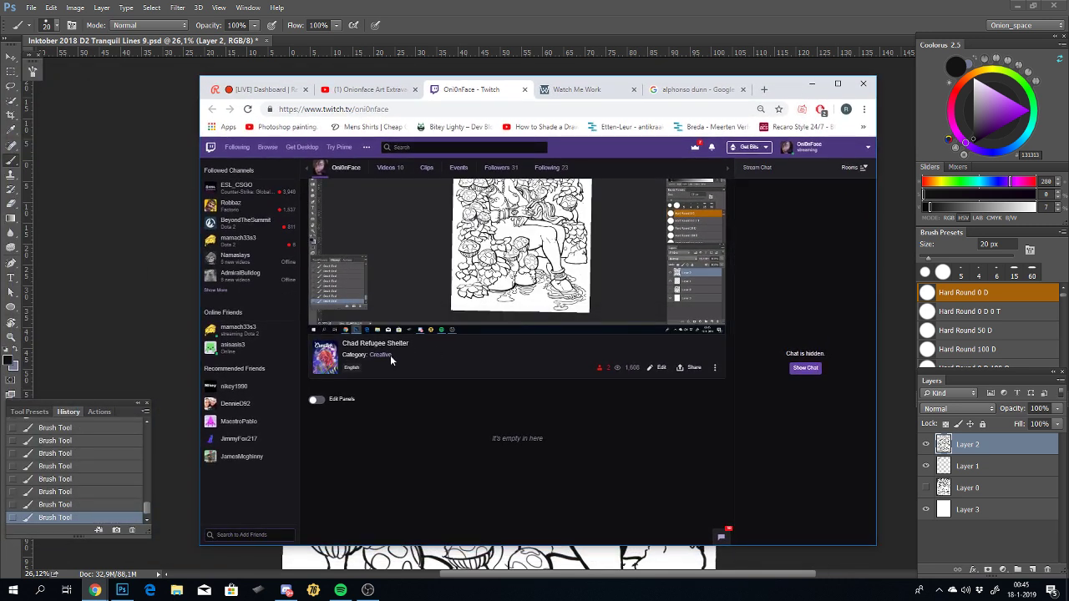
drag(380, 354, 401, 372)
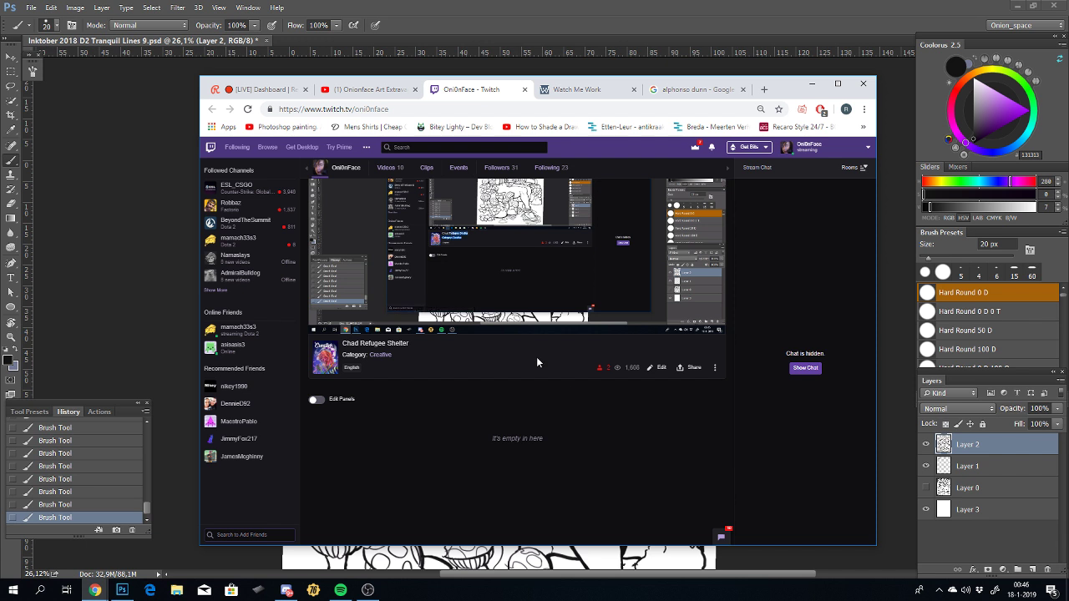
mouse_move(517, 250)
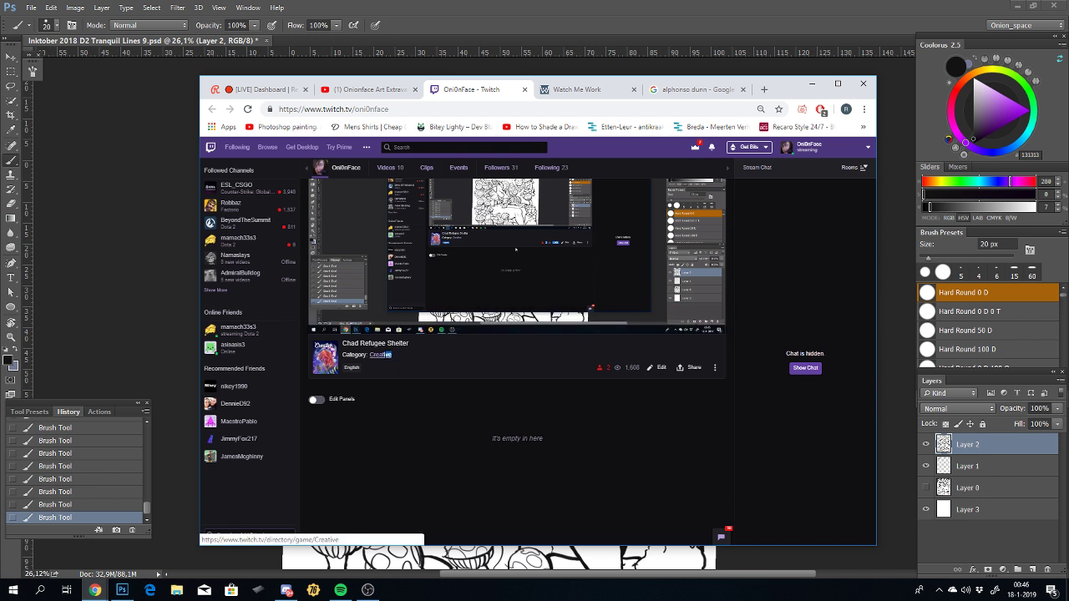
drag(386, 357, 408, 363)
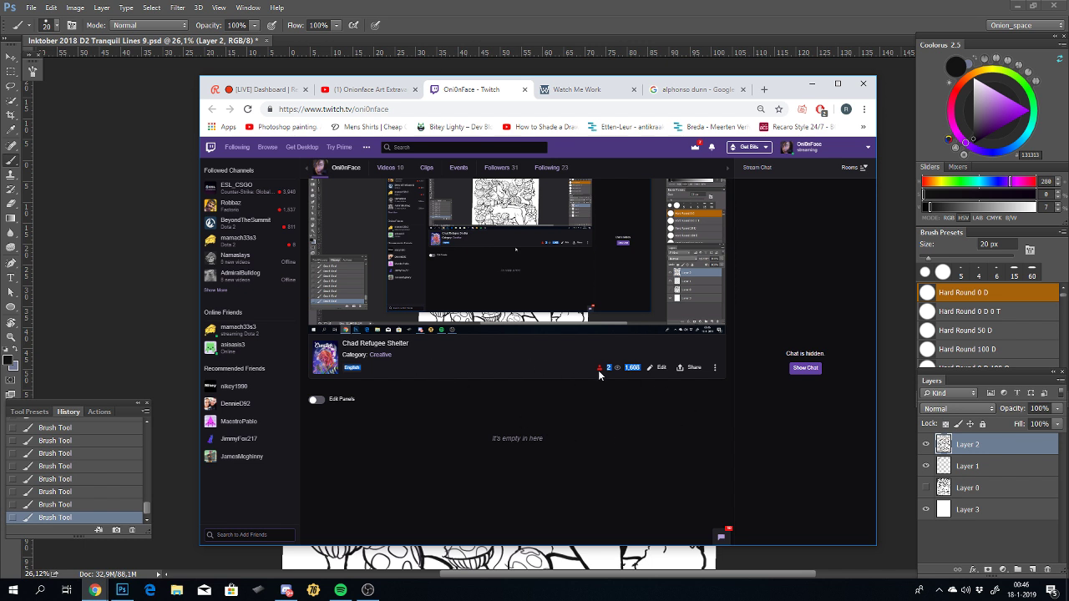
click(661, 370)
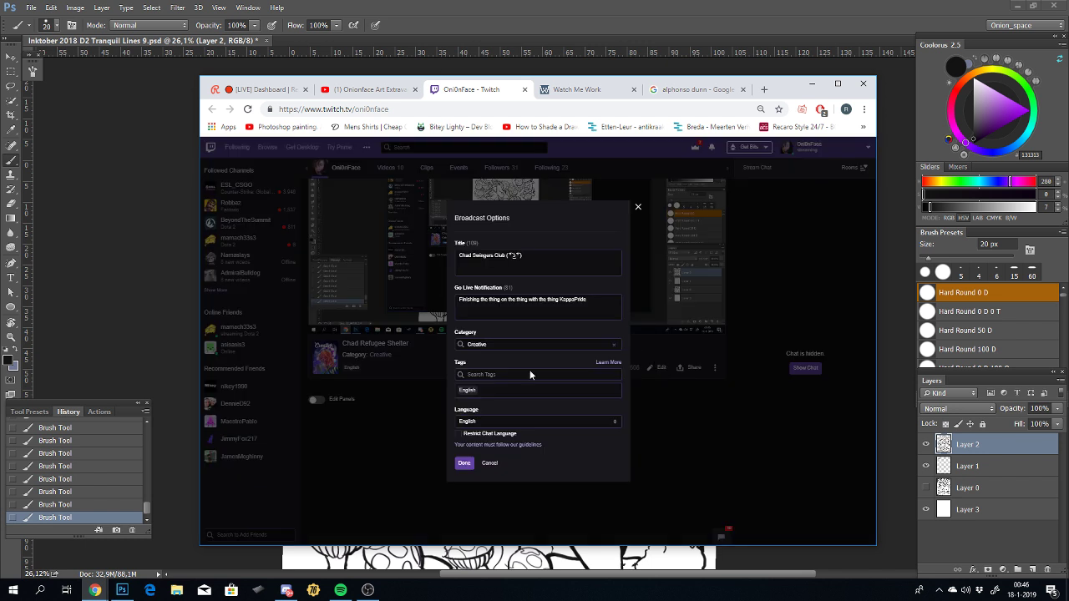
Step: Replace the stream category Creative with Art
click(488, 372)
click(487, 345)
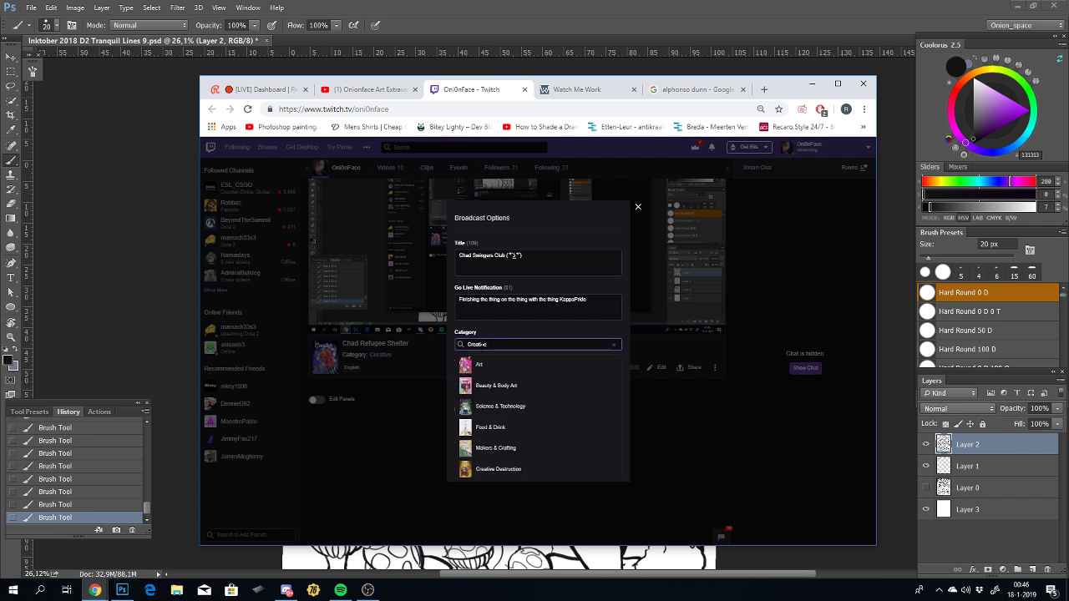
key(ctrl+a)
text(Art)
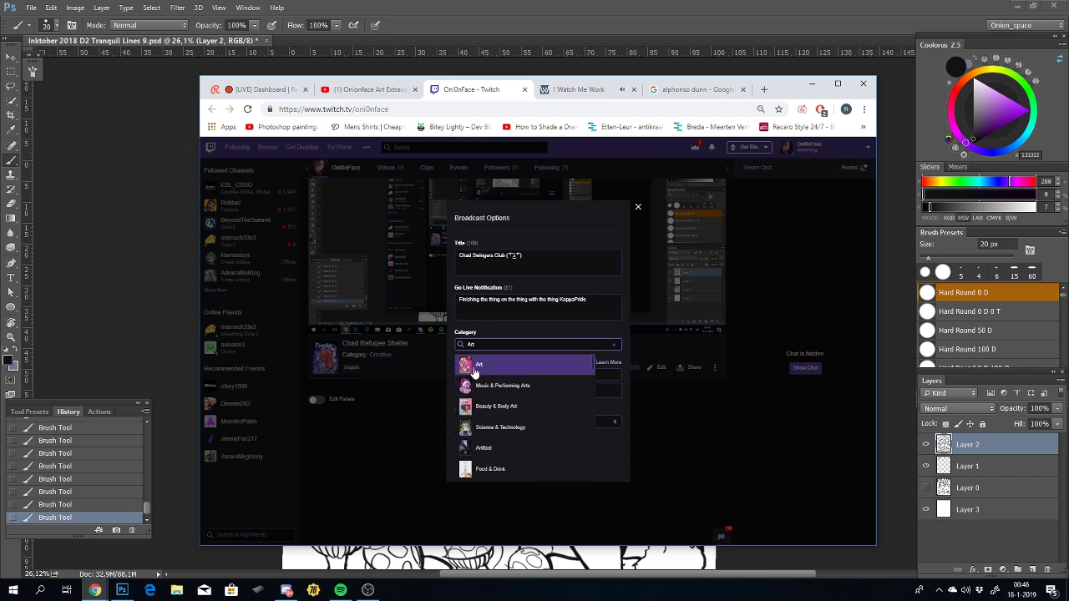
click(474, 365)
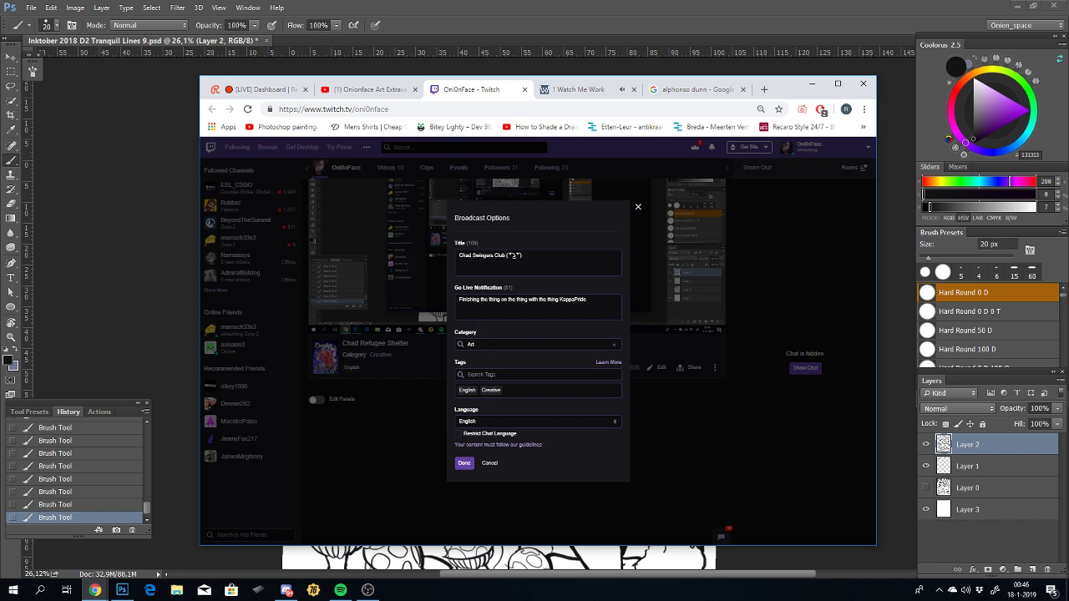
click(500, 344)
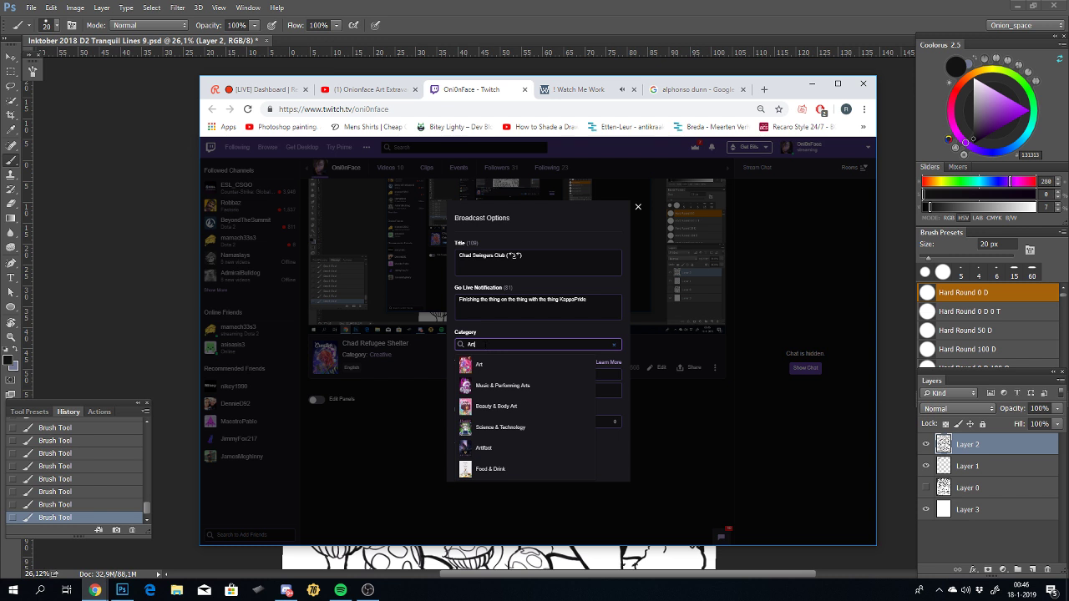
double_click(557, 326)
click(494, 345)
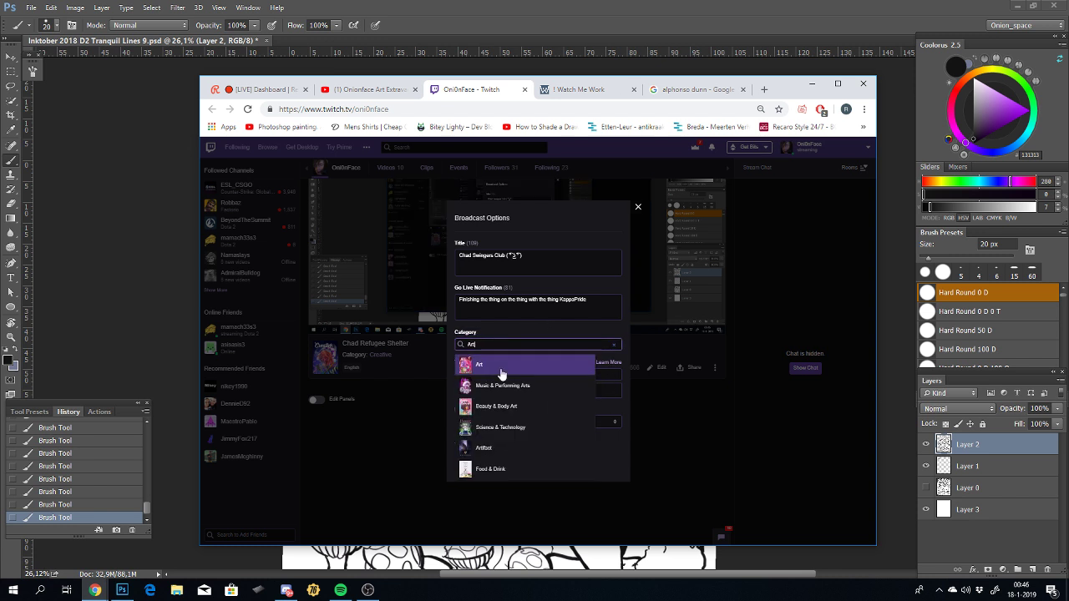
click(520, 317)
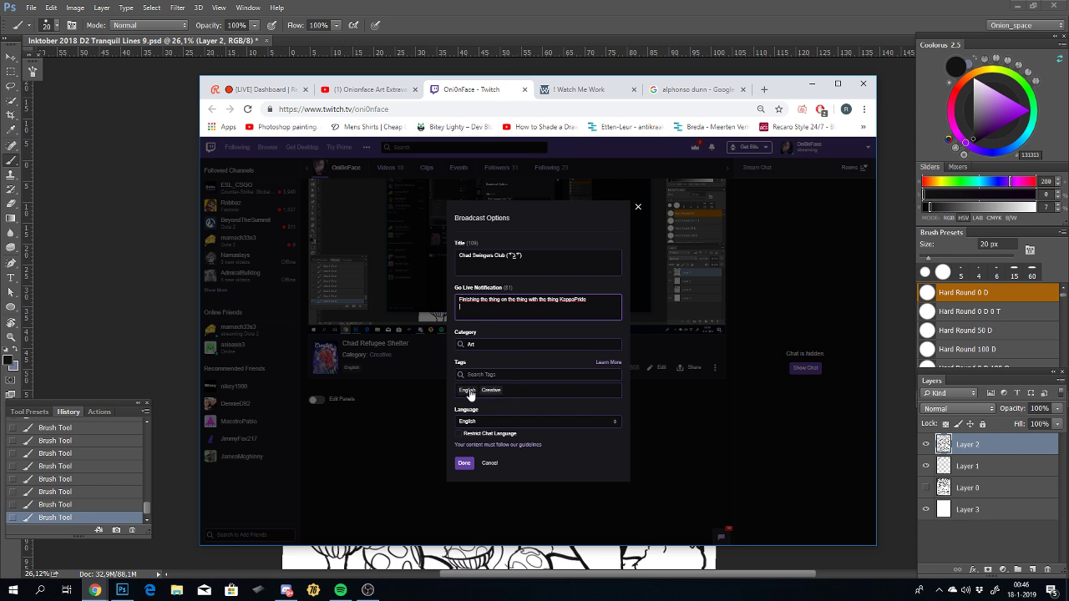
Step: Add the Digital Art, Illustration, Drawing, Painting and Design tags
click(503, 375)
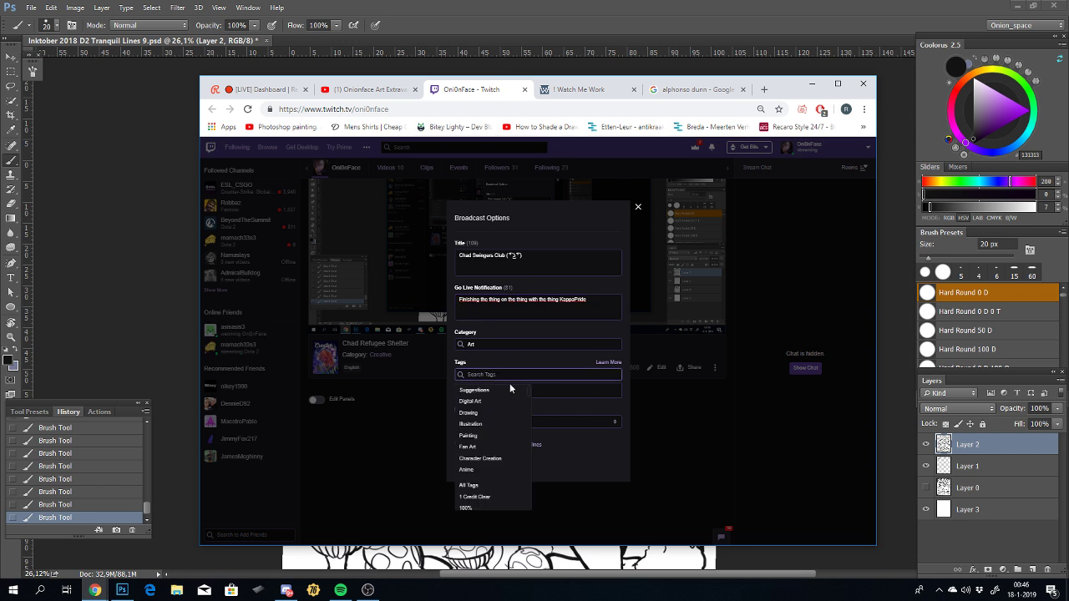
click(472, 402)
click(502, 378)
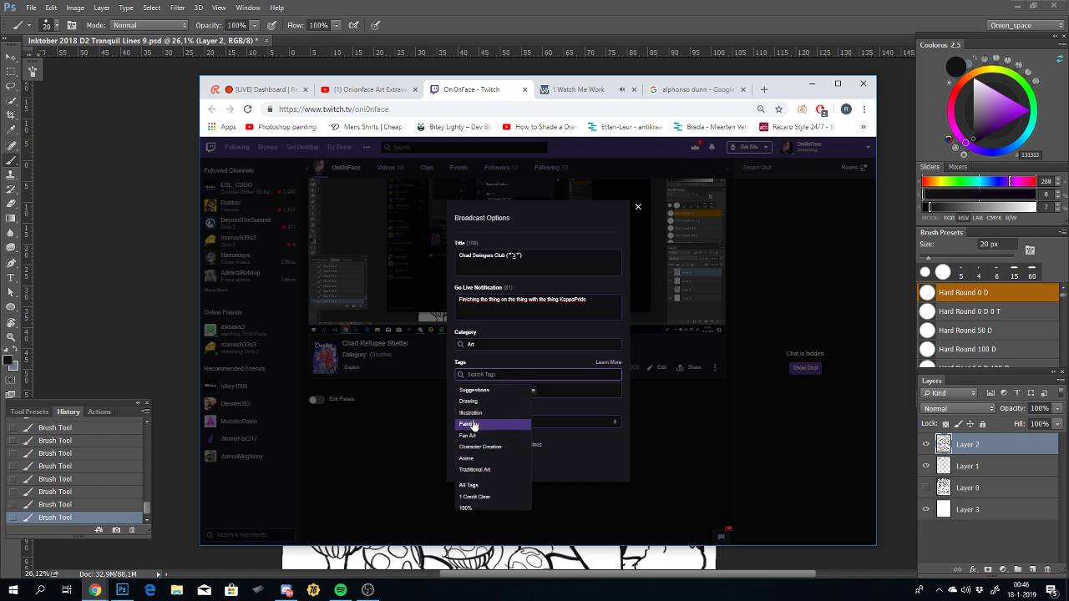
click(470, 413)
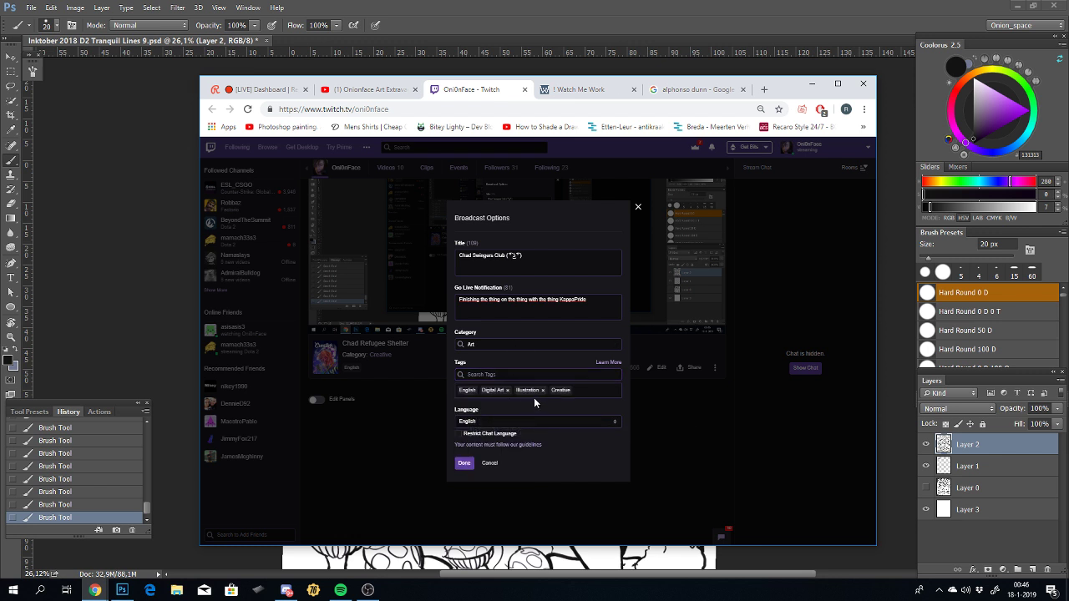
click(469, 400)
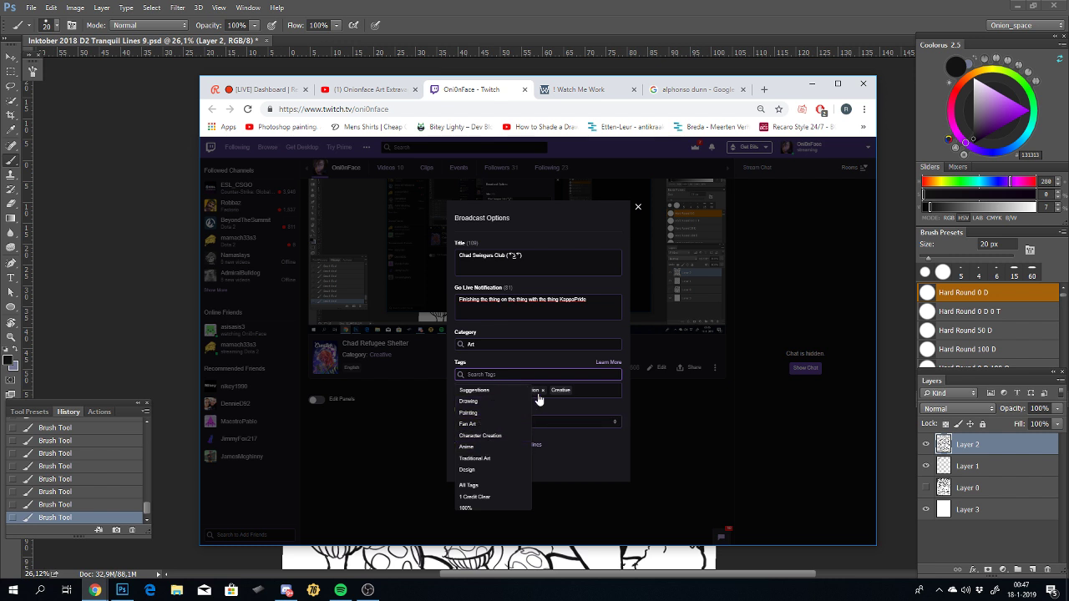
click(586, 403)
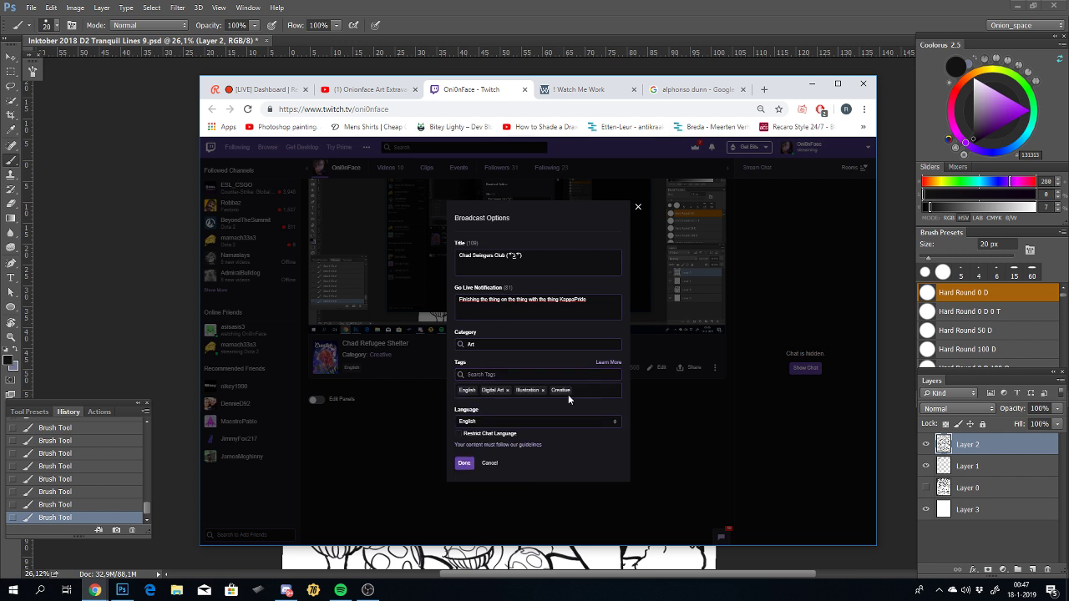
click(468, 401)
click(517, 374)
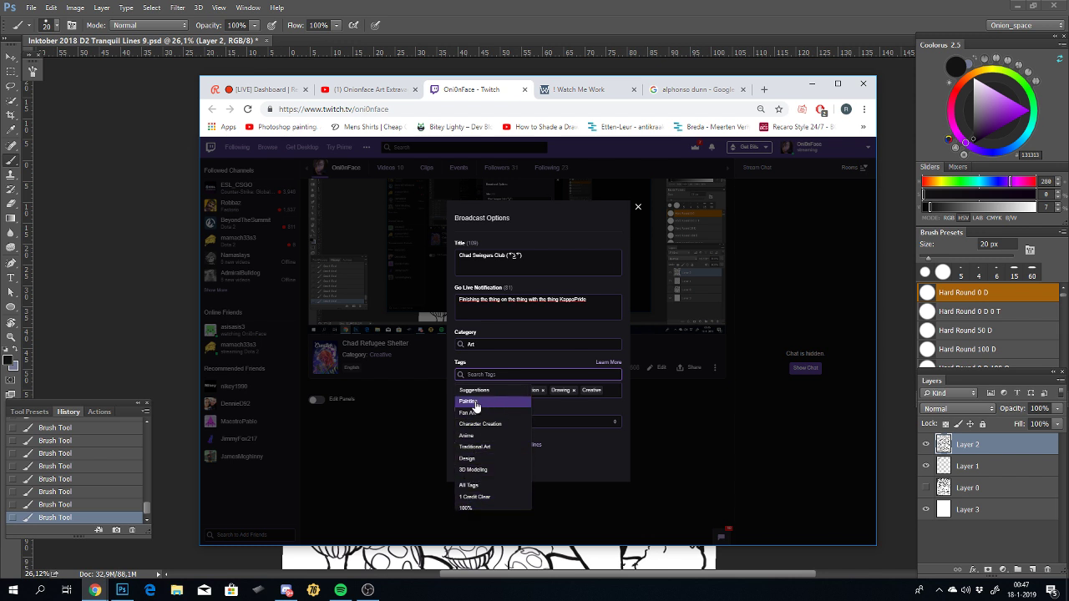
click(472, 402)
click(491, 370)
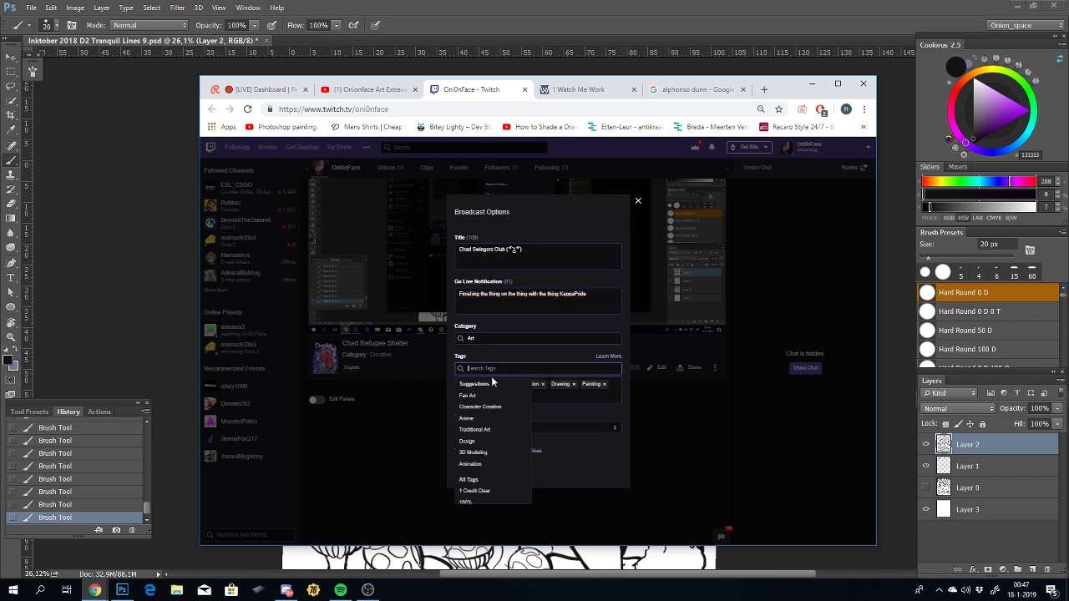
click(468, 441)
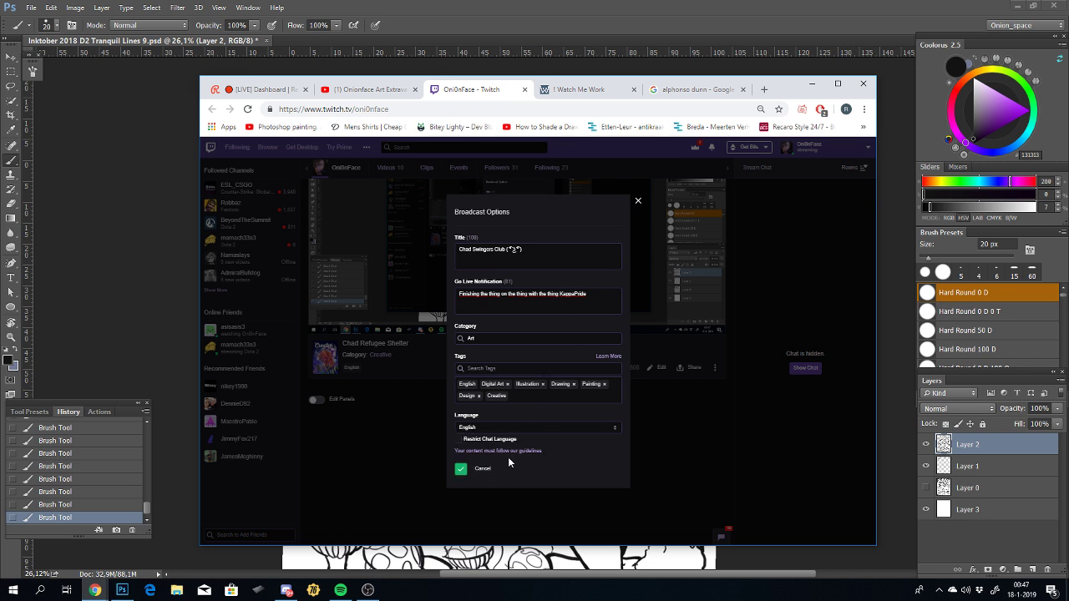
Step: Close Broadcast Options, keeping the saved title, go-live notification, Art category and tags
click(482, 469)
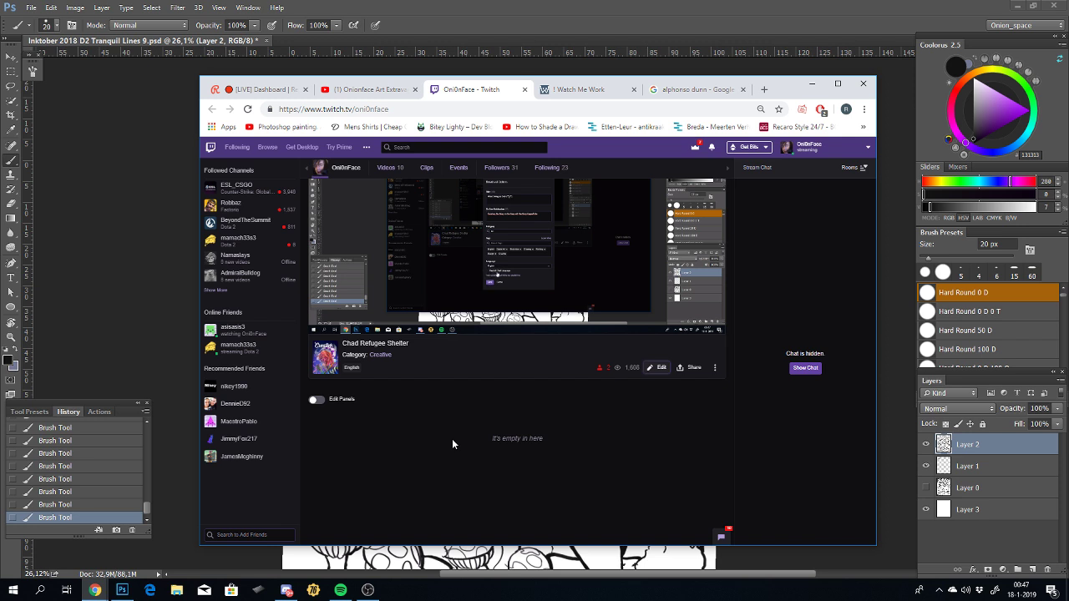
click(811, 86)
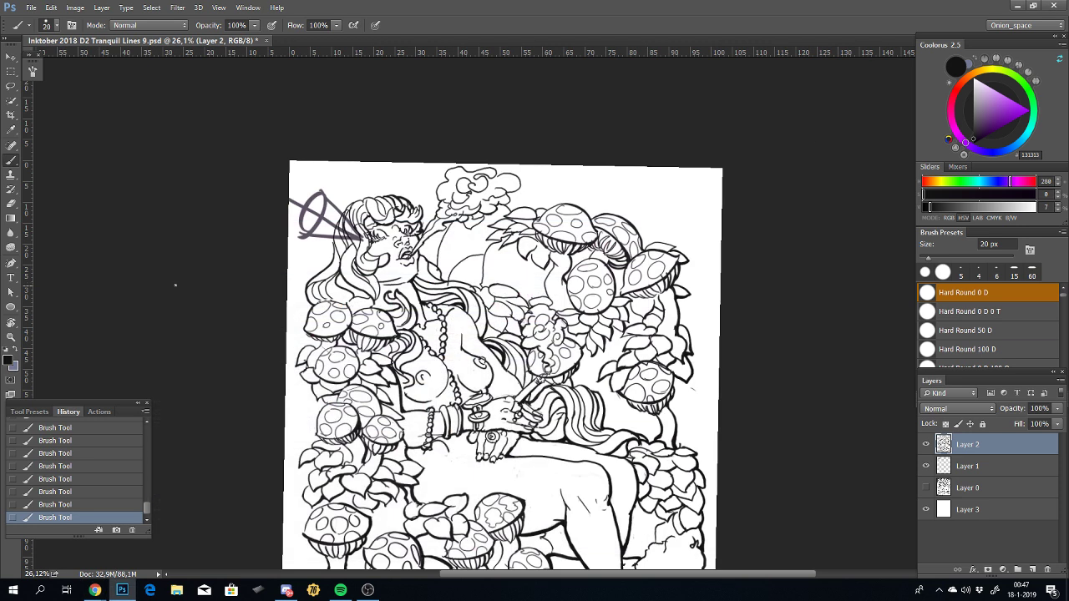
drag(543, 477, 532, 377)
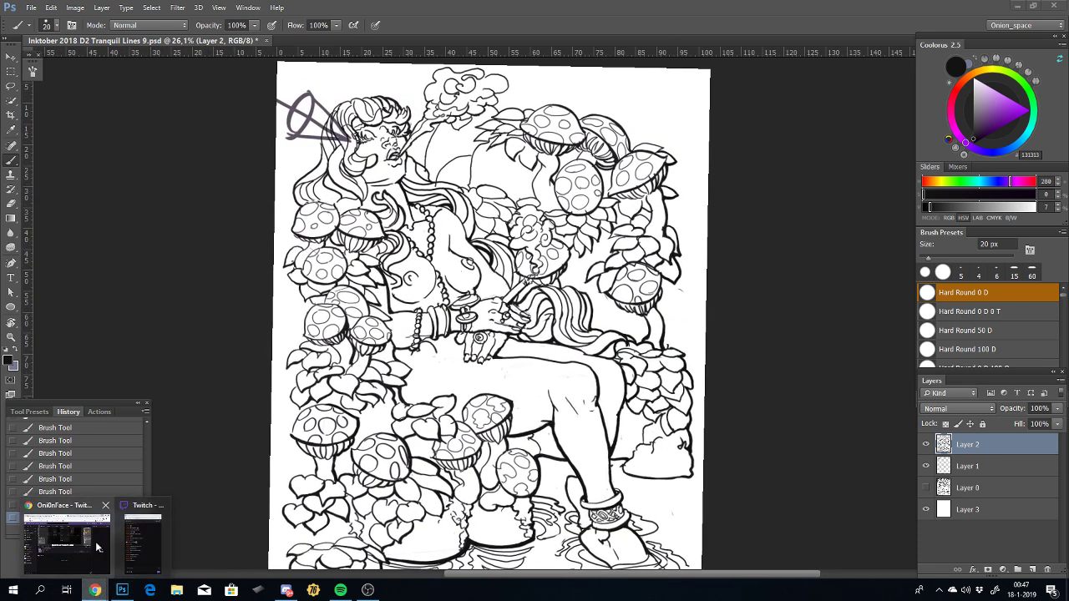
click(91, 551)
scroll(413, 313, up, 2)
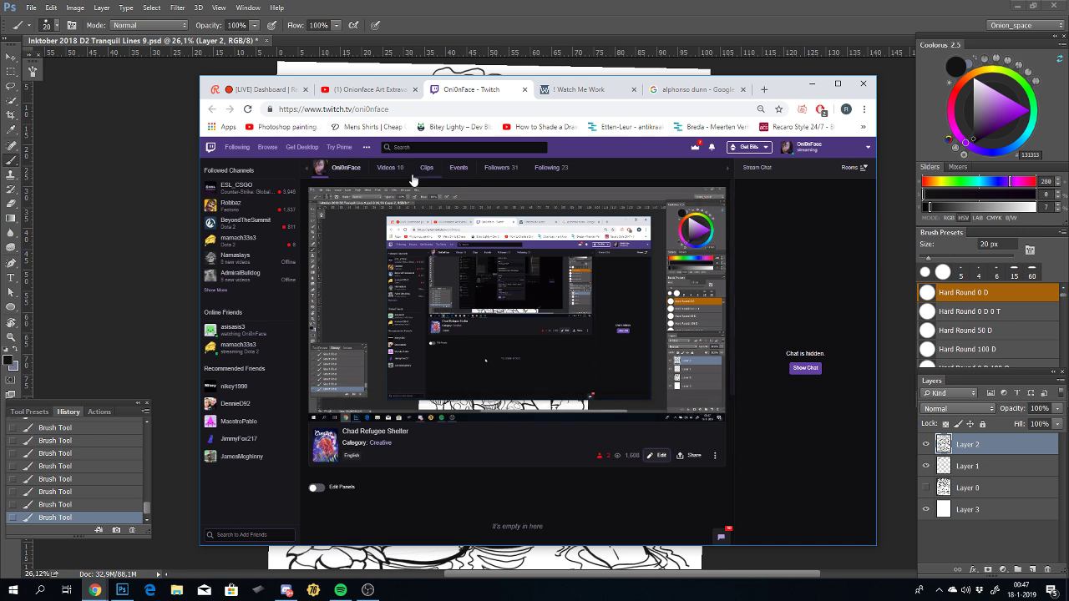
Step: Open Twitch's Browse directory and scroll through the All Categories grid and viewer counts
click(268, 148)
scroll(640, 425, down, 1)
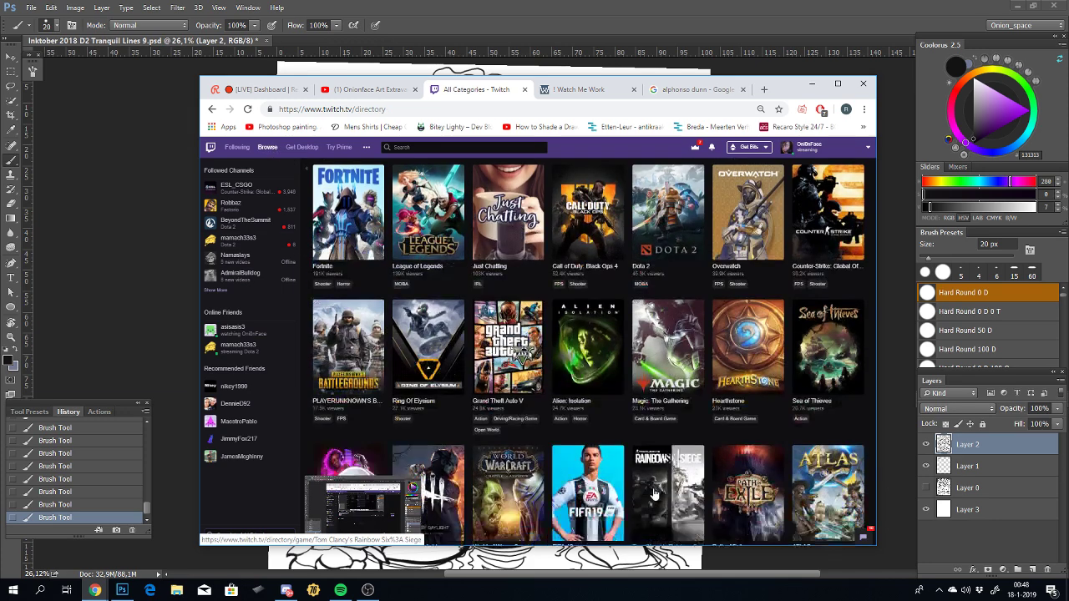
scroll(648, 459, down, 5)
scroll(654, 494, down, 5)
scroll(654, 494, down, 1)
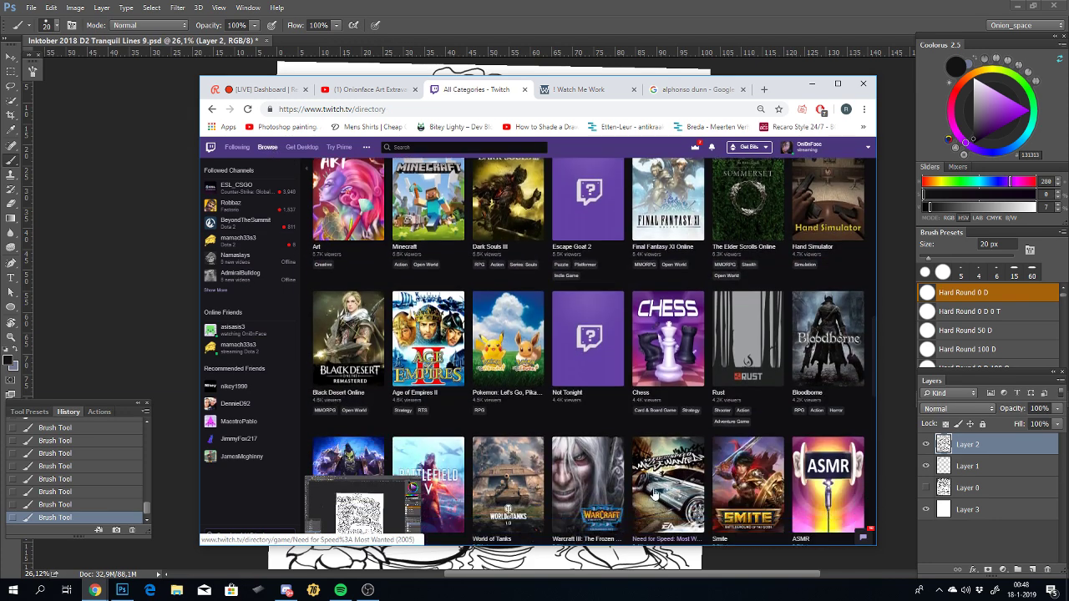
scroll(654, 495, down, 2)
scroll(654, 495, down, 1)
scroll(655, 494, down, 1)
scroll(654, 494, down, 1)
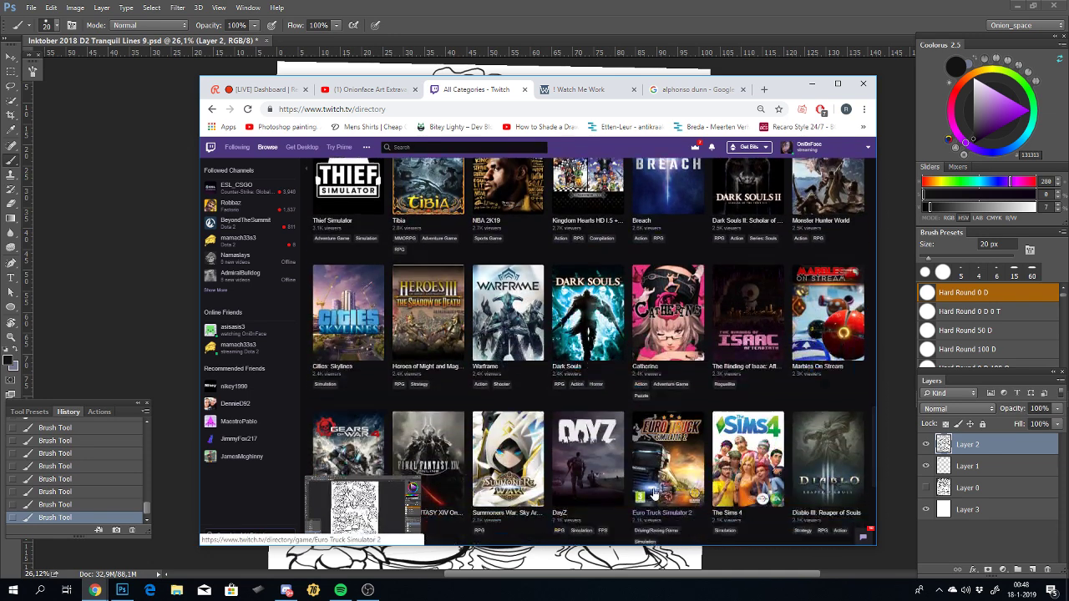
scroll(655, 494, down, 3)
scroll(654, 494, down, 4)
scroll(654, 494, down, 1)
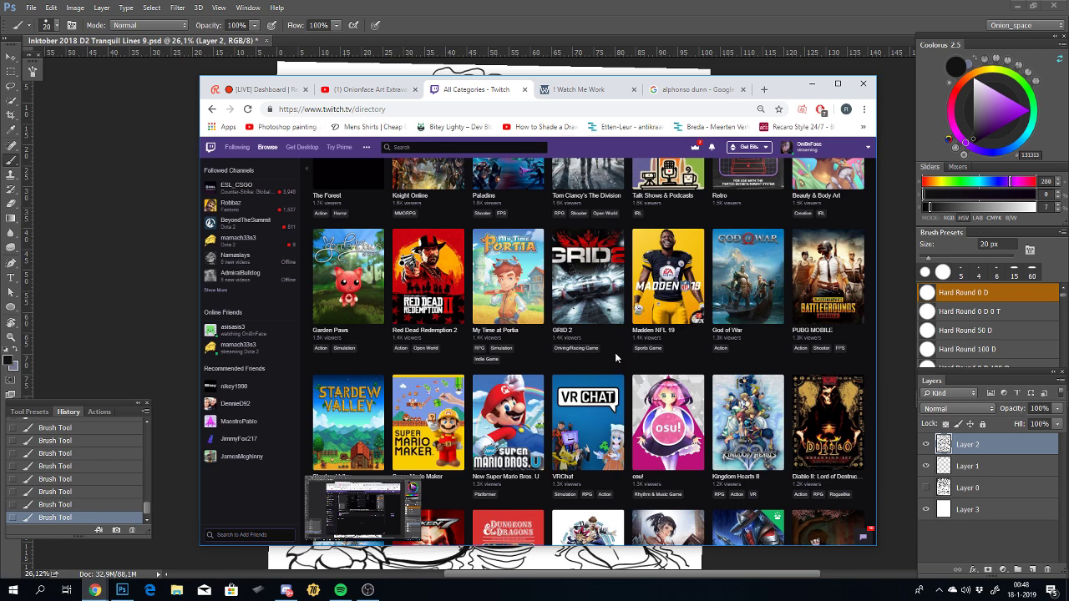
scroll(618, 432, down, 3)
scroll(618, 433, down, 3)
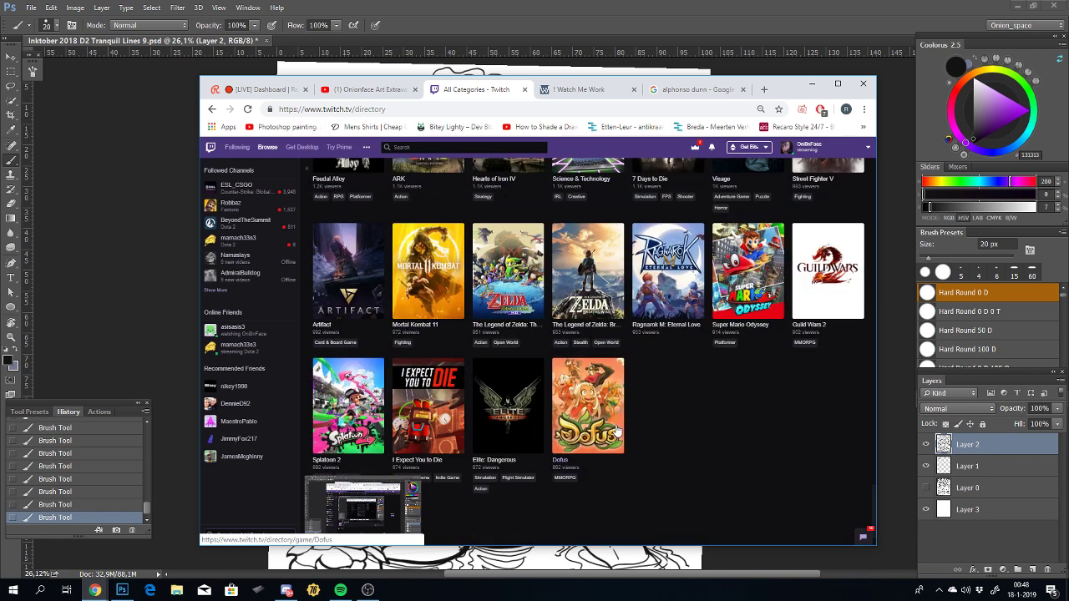
scroll(618, 433, down, 3)
scroll(618, 432, down, 2)
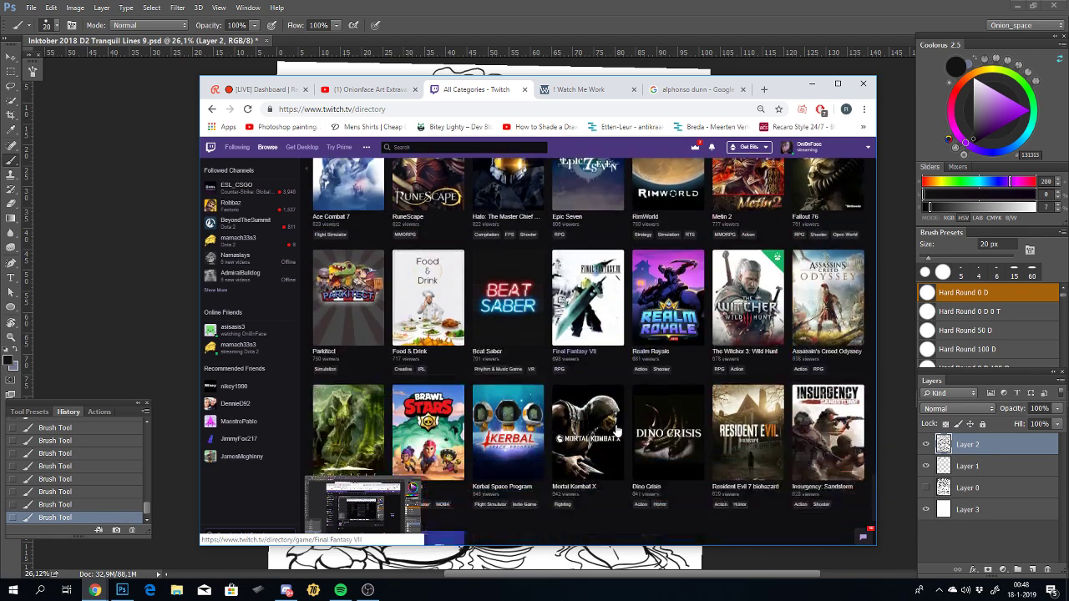
scroll(618, 433, down, 1)
scroll(617, 431, down, 4)
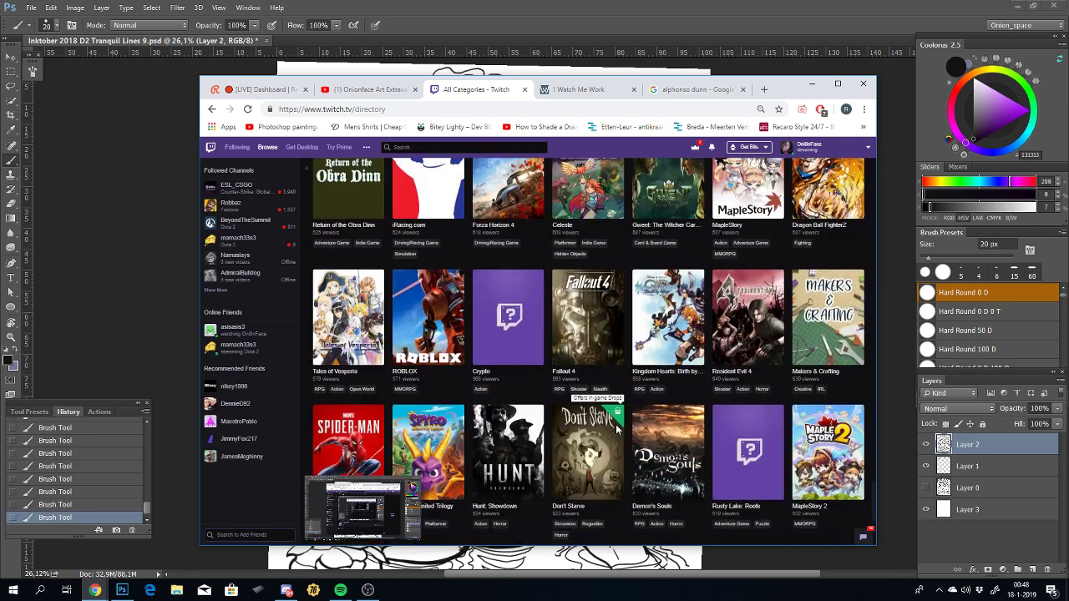
scroll(616, 431, down, 2)
scroll(616, 432, down, 1)
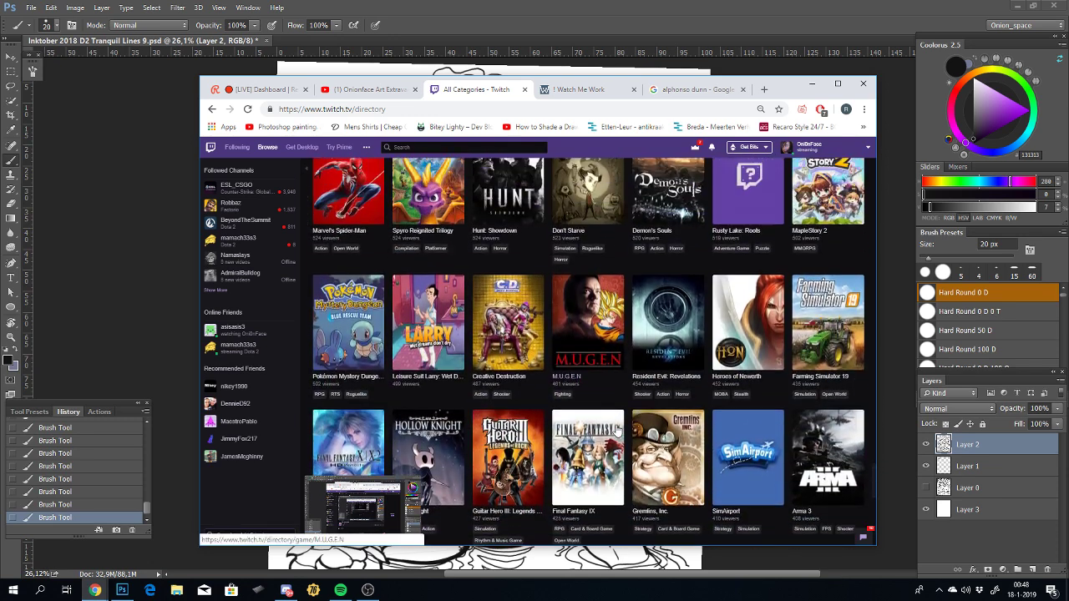
scroll(617, 431, up, 5)
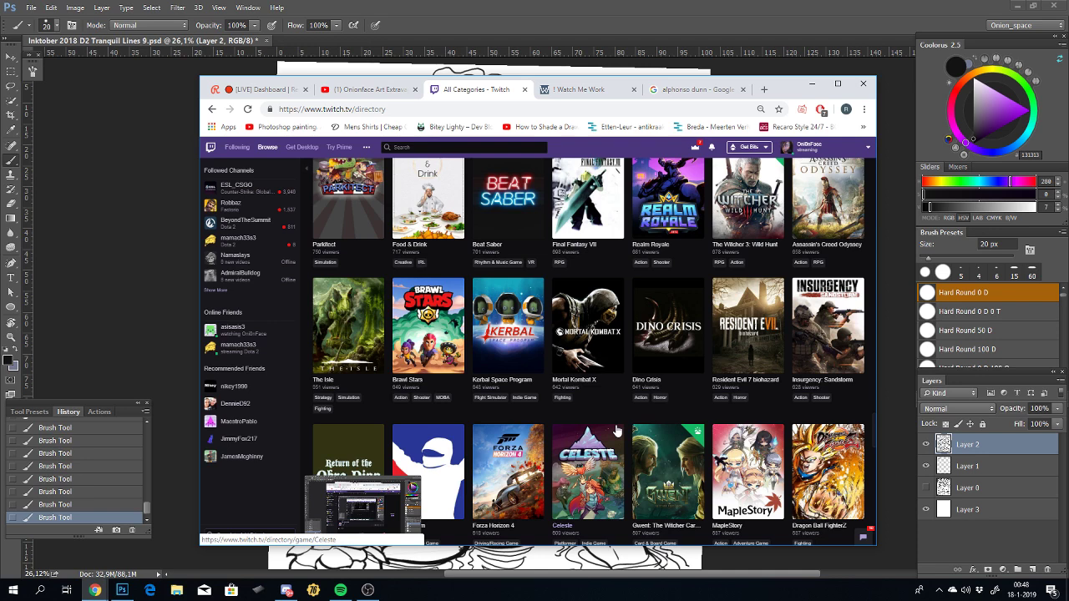
scroll(617, 431, up, 1)
scroll(616, 431, up, 1)
scroll(616, 431, up, 1)
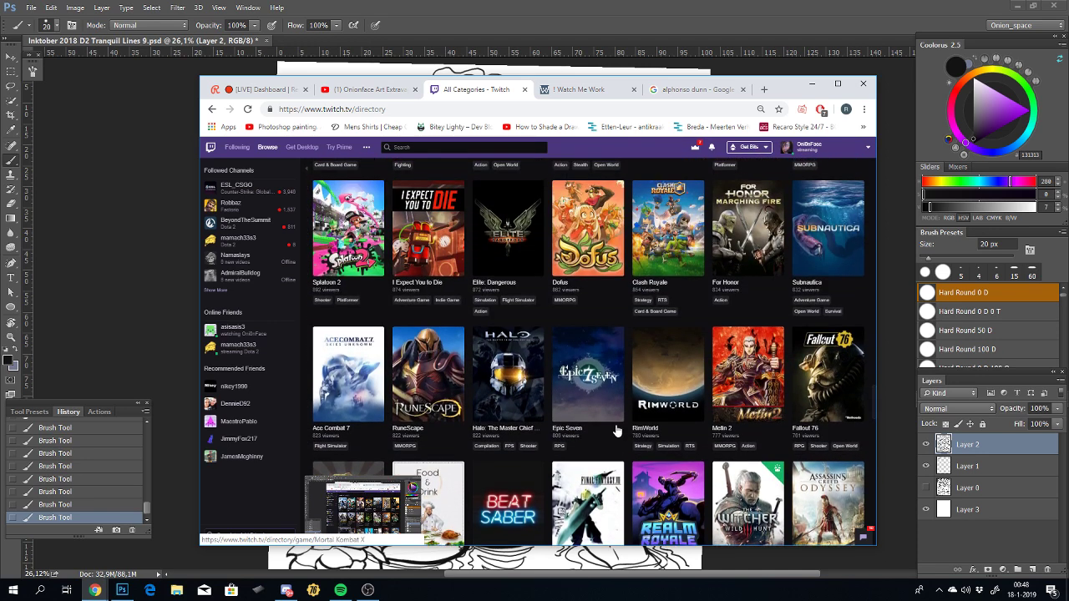
scroll(616, 431, up, 1)
scroll(668, 218, up, 1)
scroll(668, 204, up, 2)
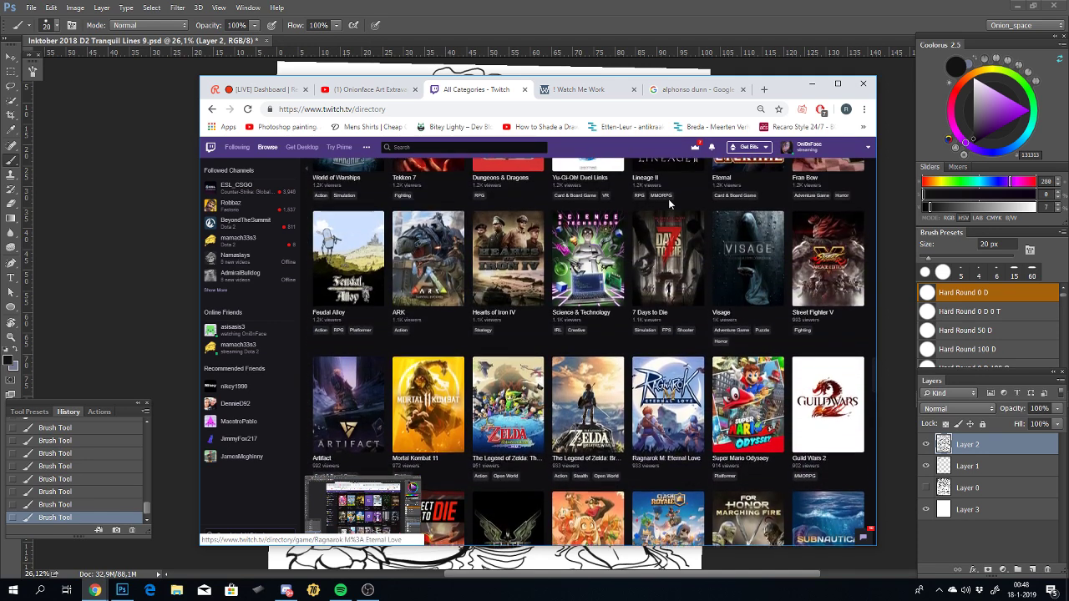
scroll(668, 204, up, 1)
scroll(668, 204, up, 2)
scroll(669, 204, up, 1)
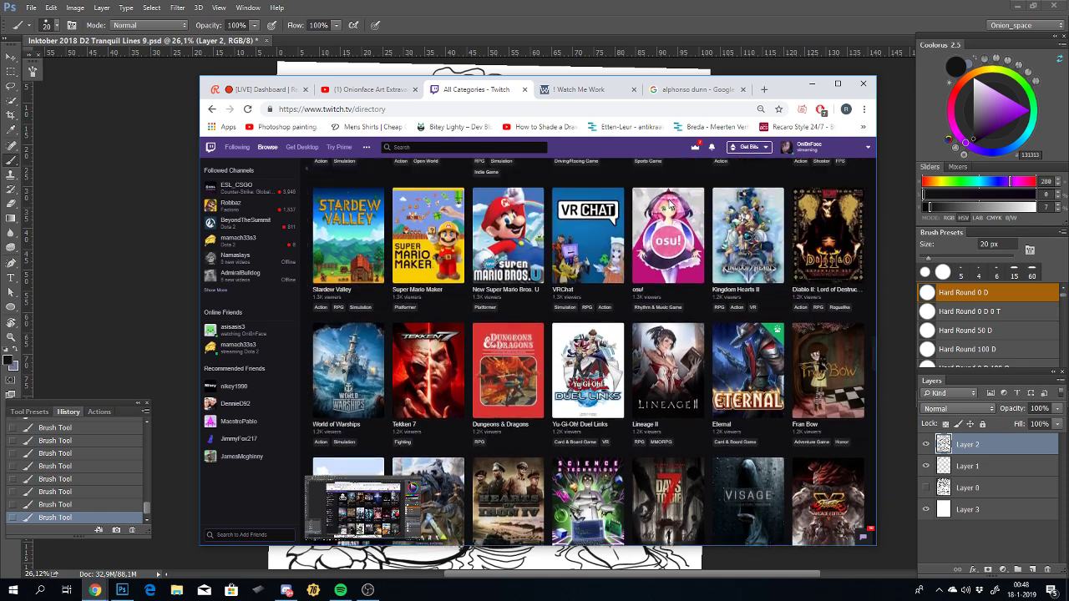
scroll(668, 204, up, 1)
scroll(668, 203, up, 2)
scroll(669, 204, up, 2)
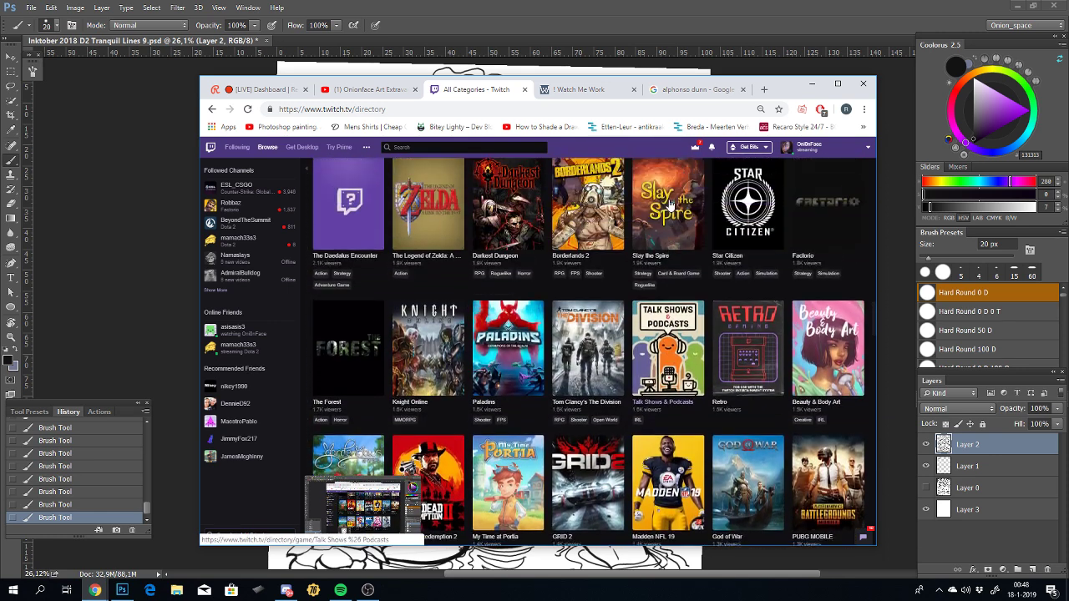
scroll(668, 204, down, 1)
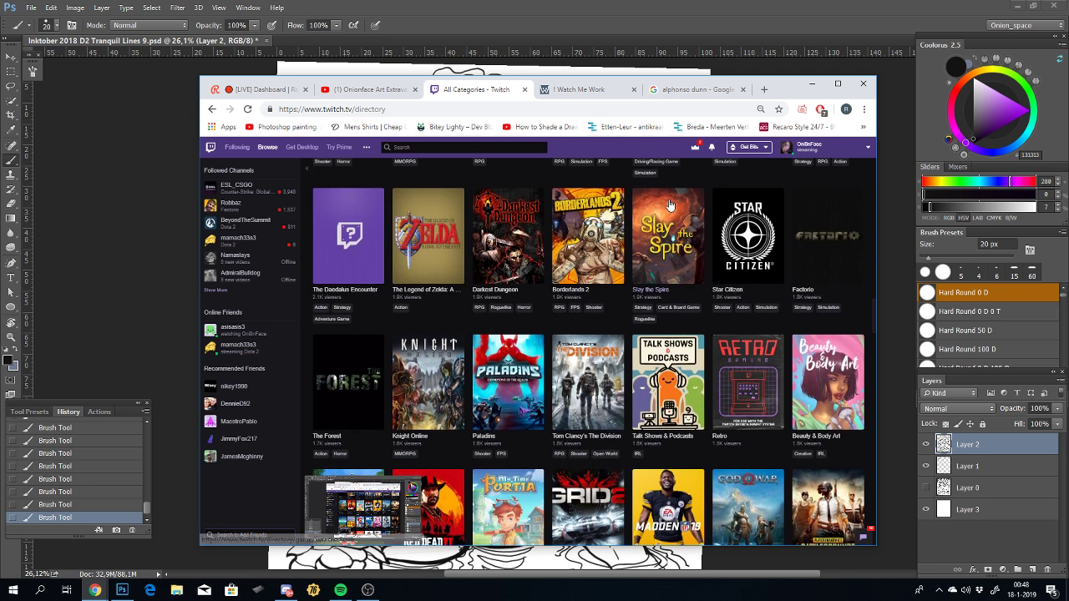
scroll(669, 205, down, 1)
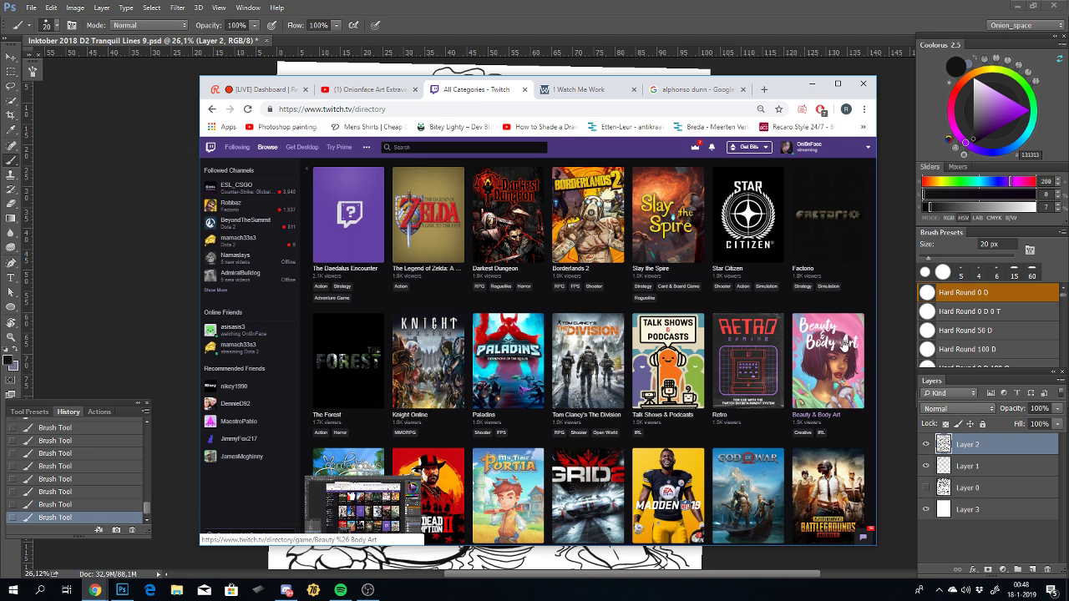
scroll(694, 310, down, 5)
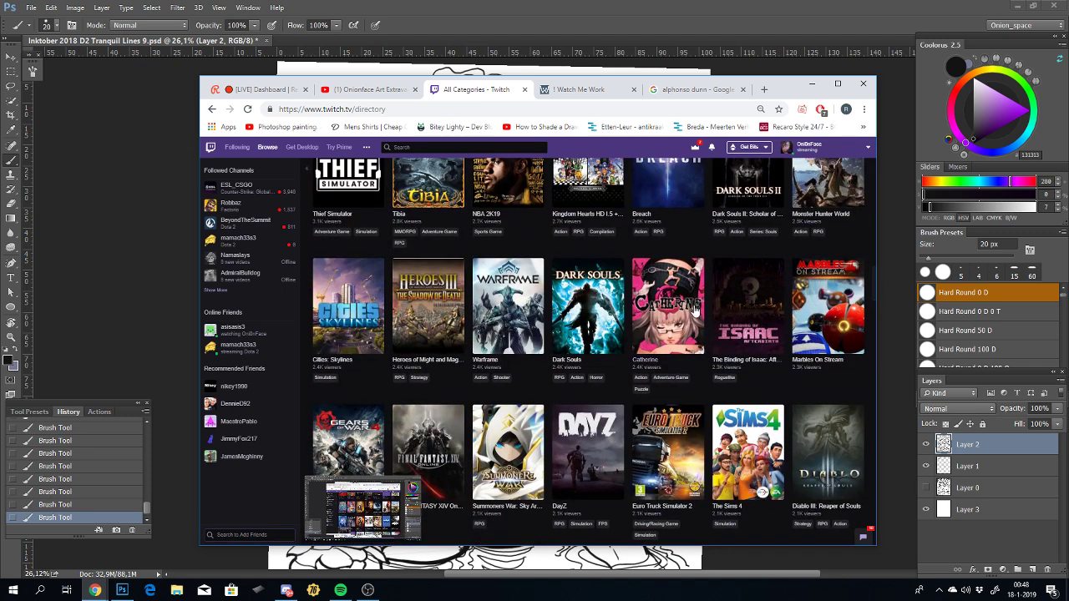
scroll(694, 310, down, 2)
scroll(694, 310, down, 2)
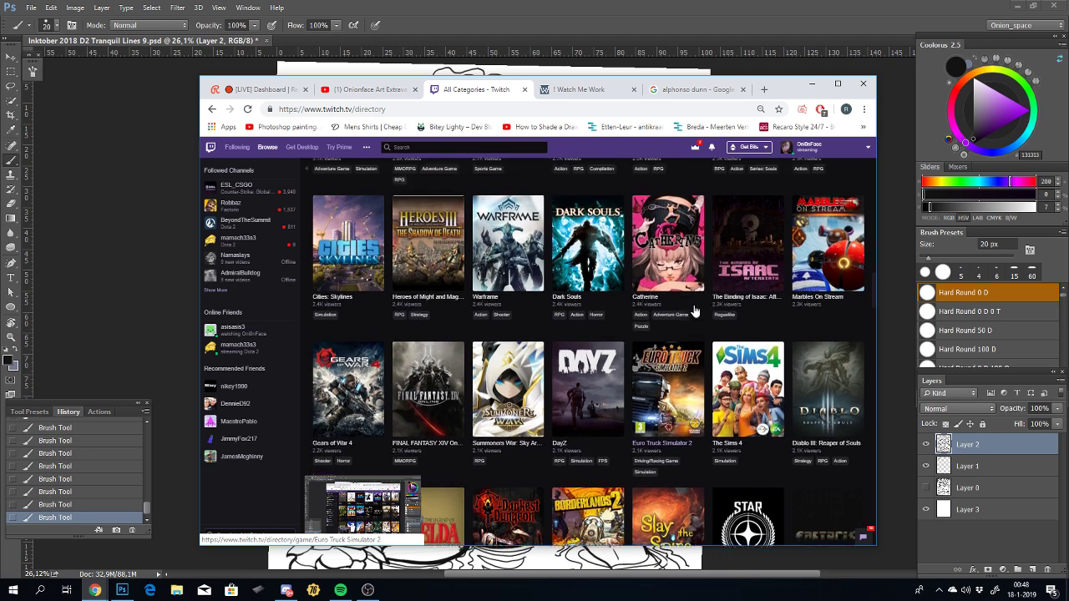
scroll(694, 310, up, 2)
scroll(695, 310, down, 1)
scroll(695, 310, down, 1)
scroll(694, 310, up, 1)
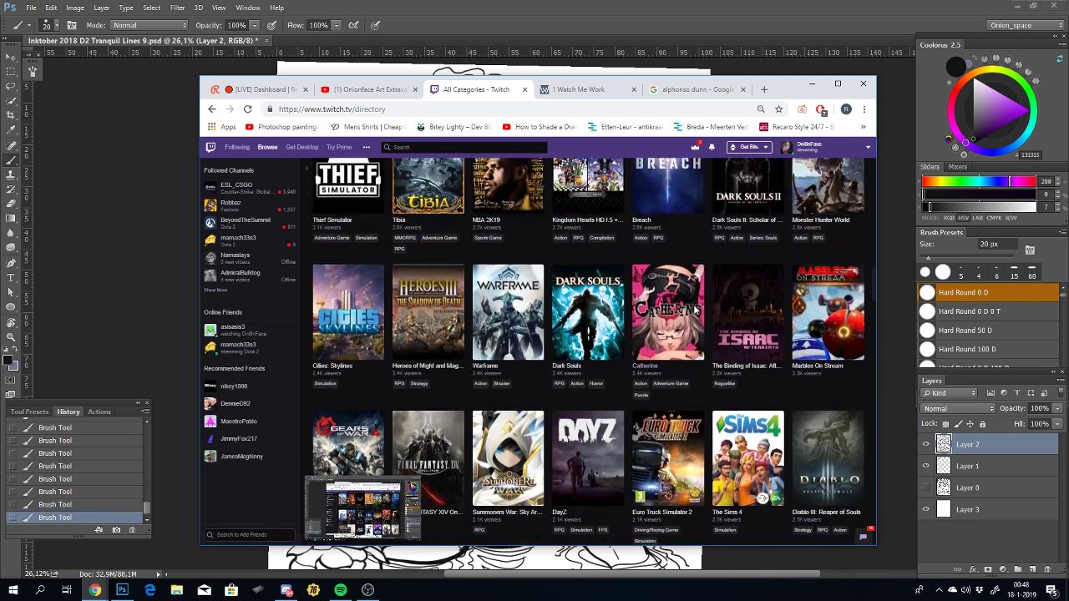
scroll(693, 311, up, 1)
scroll(694, 311, up, 1)
scroll(693, 310, up, 2)
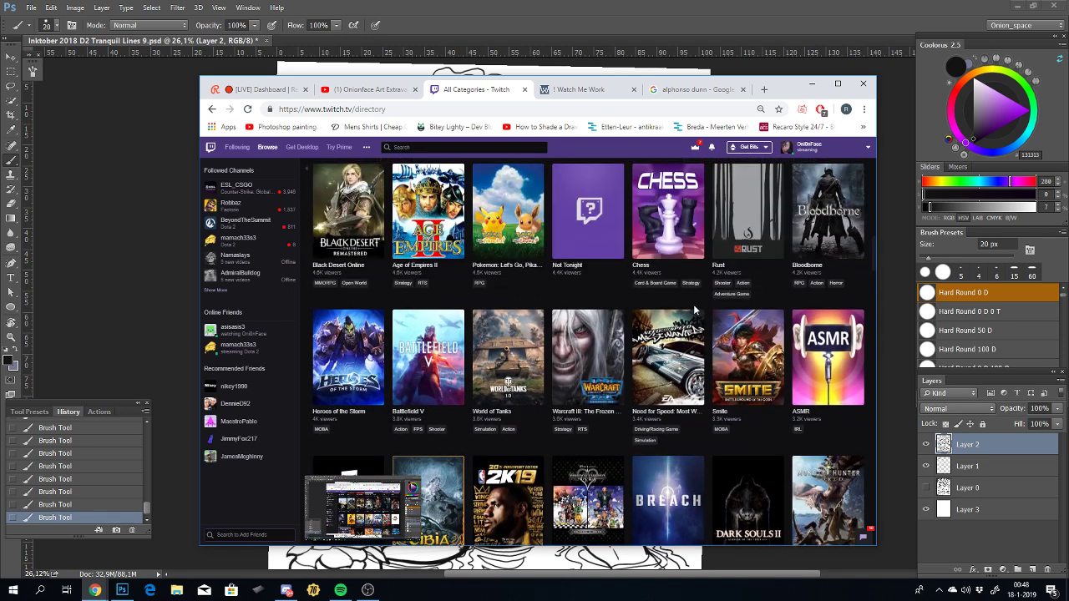
scroll(694, 309, down, 1)
scroll(694, 310, down, 1)
scroll(693, 309, up, 2)
scroll(694, 310, up, 2)
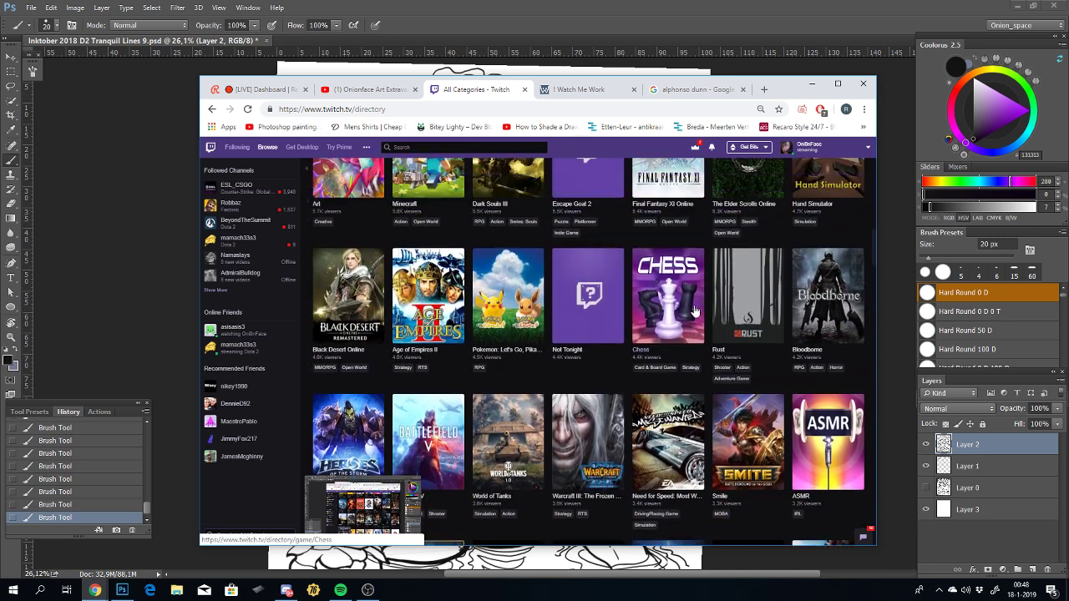
scroll(693, 310, down, 1)
scroll(693, 310, up, 3)
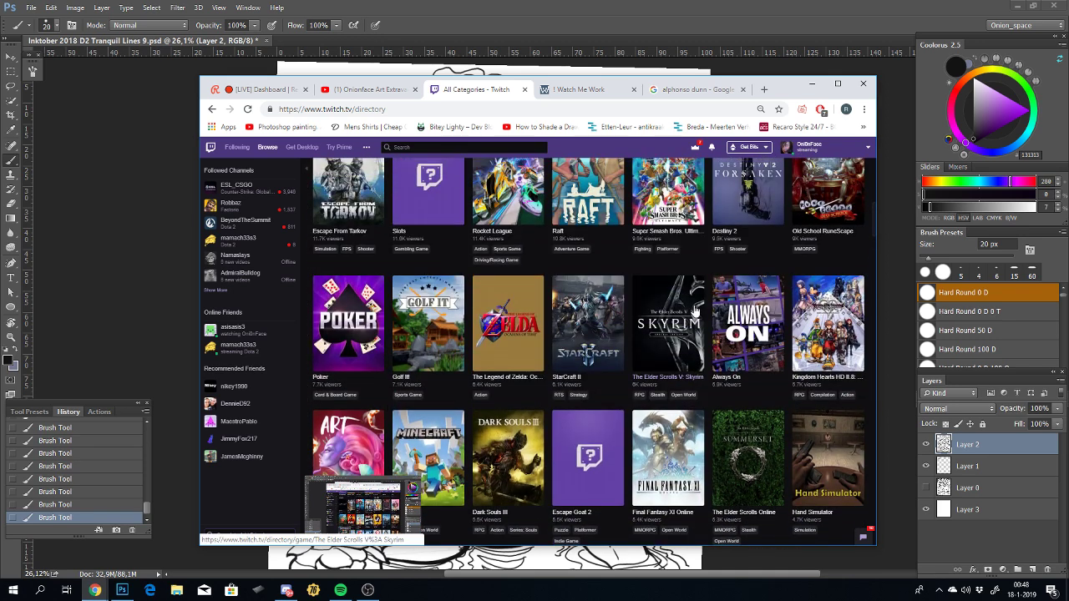
scroll(694, 311, down, 2)
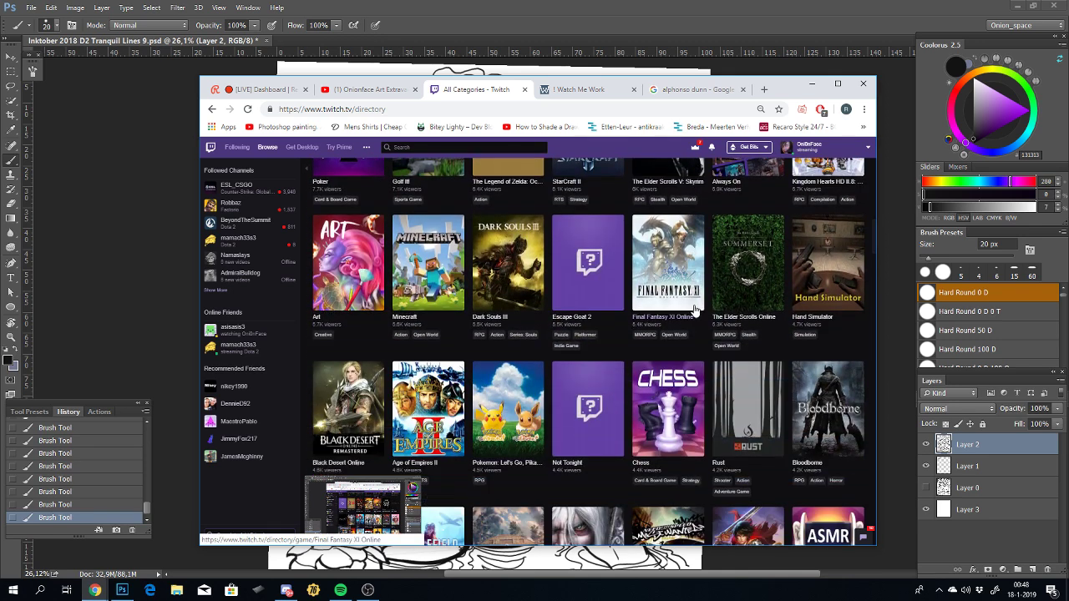
click(336, 250)
scroll(532, 365, down, 1)
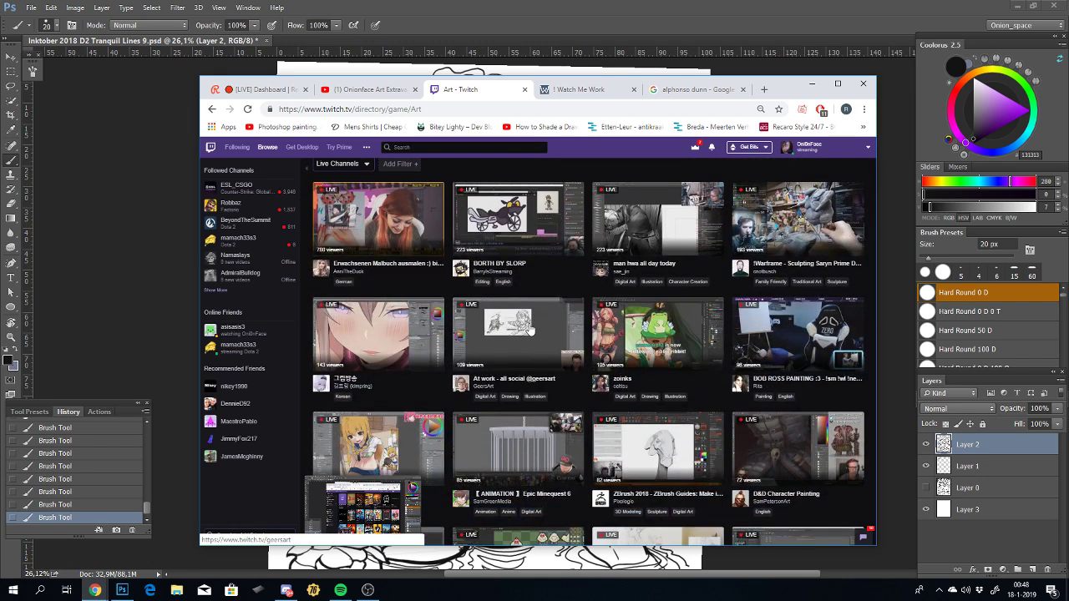
scroll(529, 330, down, 1)
scroll(529, 330, up, 1)
scroll(529, 330, down, 3)
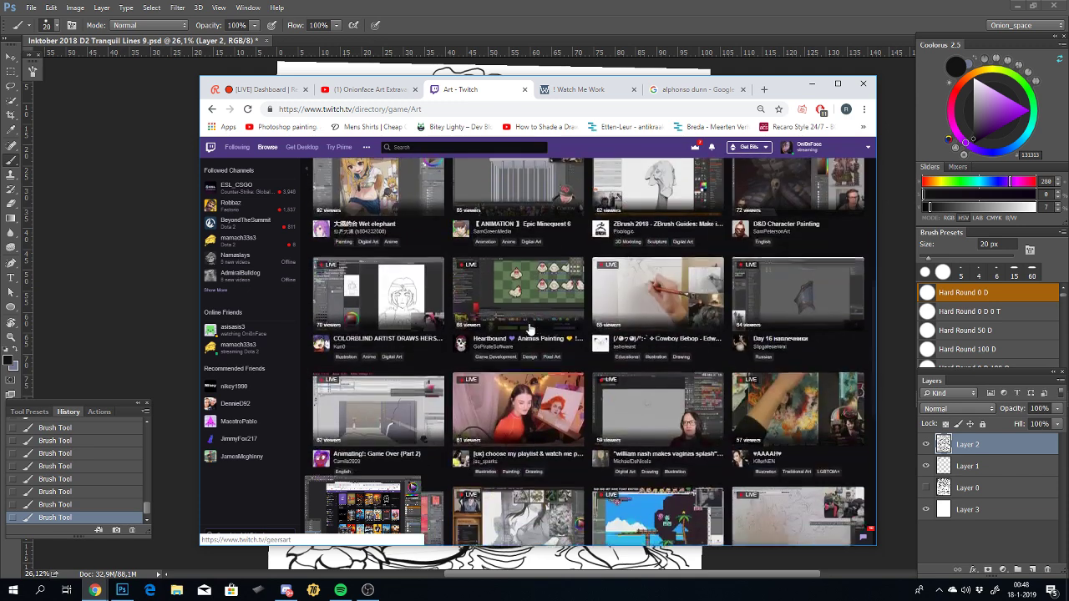
scroll(529, 330, down, 2)
scroll(529, 330, down, 2)
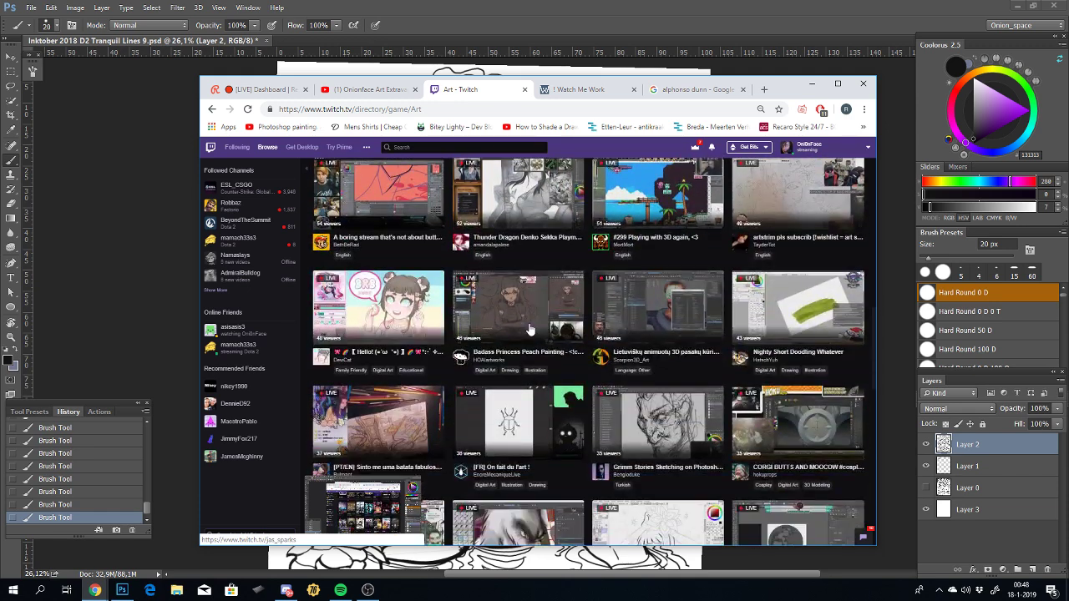
scroll(530, 330, down, 1)
scroll(530, 330, down, 2)
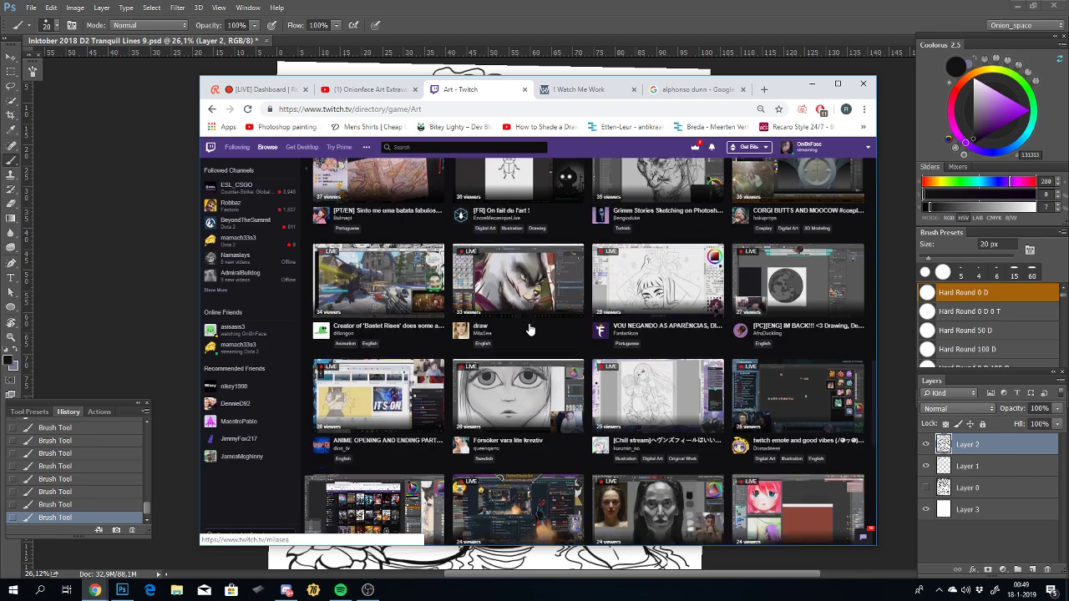
scroll(529, 330, down, 2)
scroll(529, 330, down, 2)
scroll(530, 330, down, 2)
scroll(529, 330, down, 2)
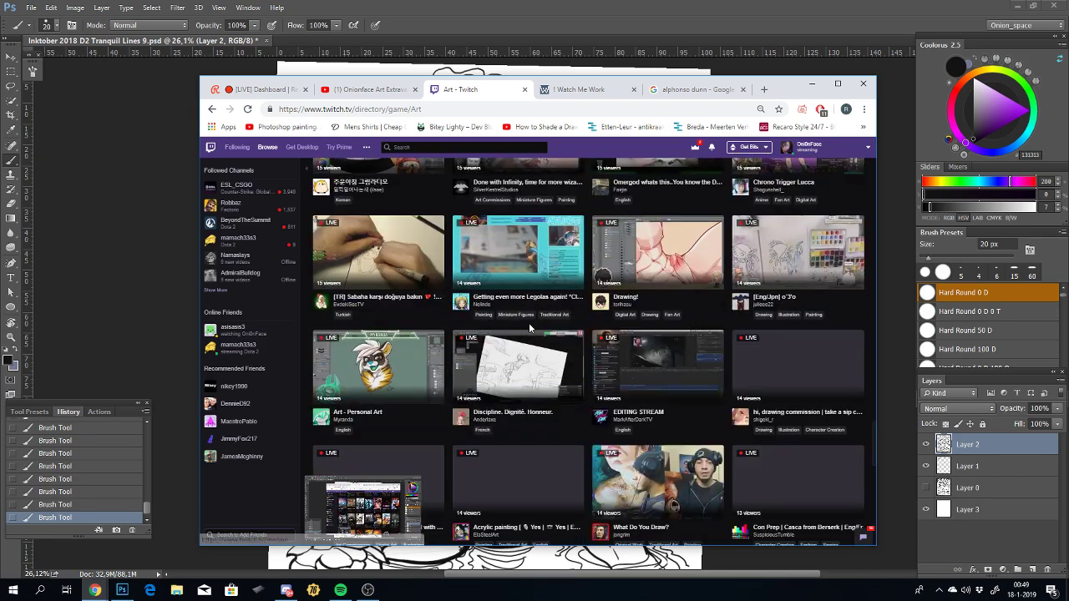
scroll(536, 427, down, 3)
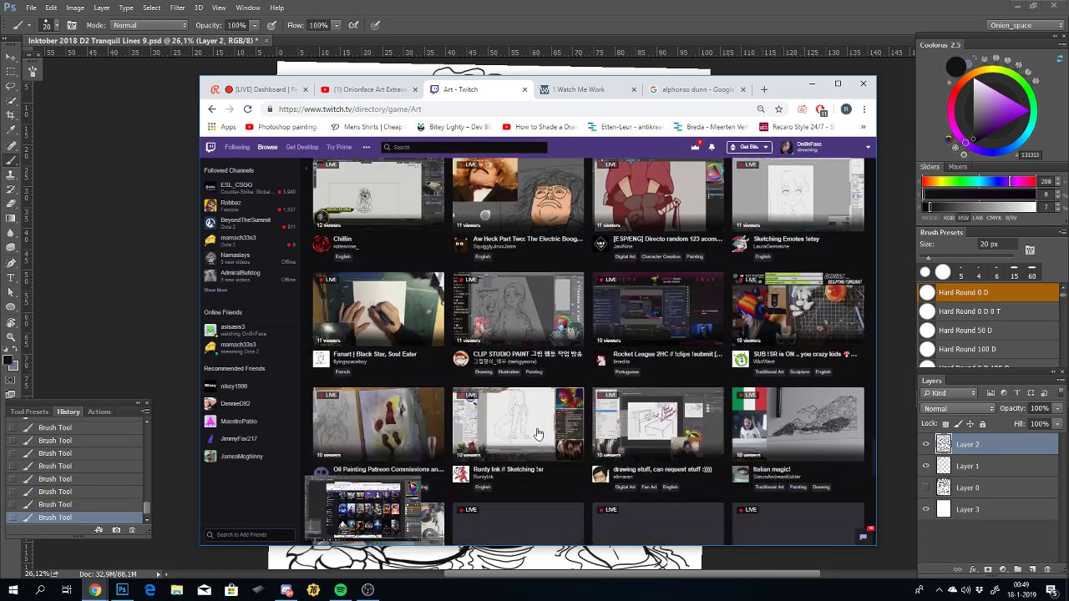
scroll(536, 428, down, 3)
scroll(553, 334, down, 3)
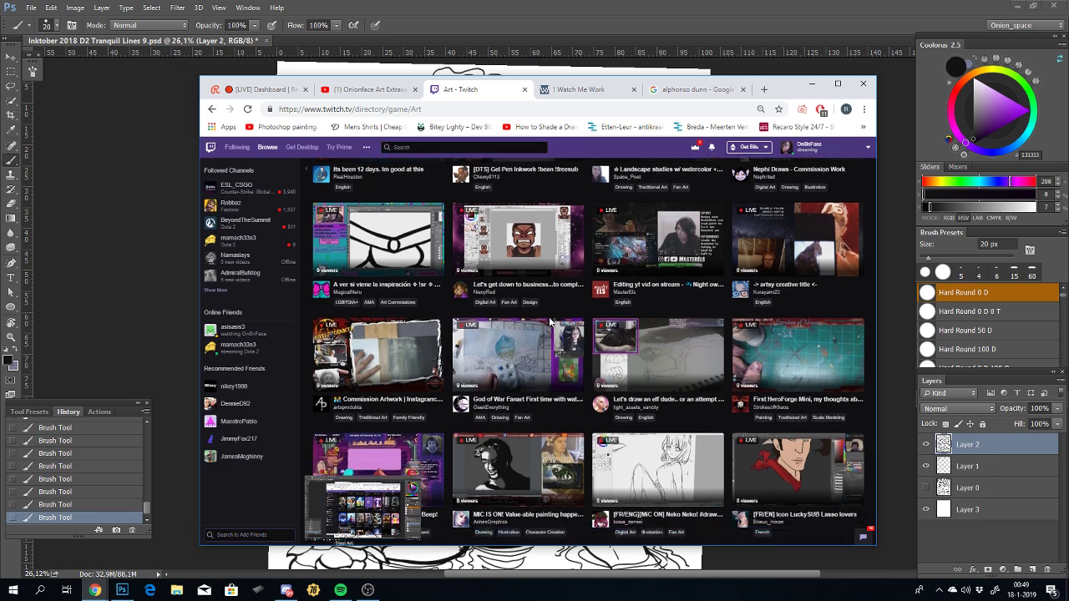
scroll(551, 330, down, 3)
scroll(549, 321, down, 3)
scroll(579, 421, down, 2)
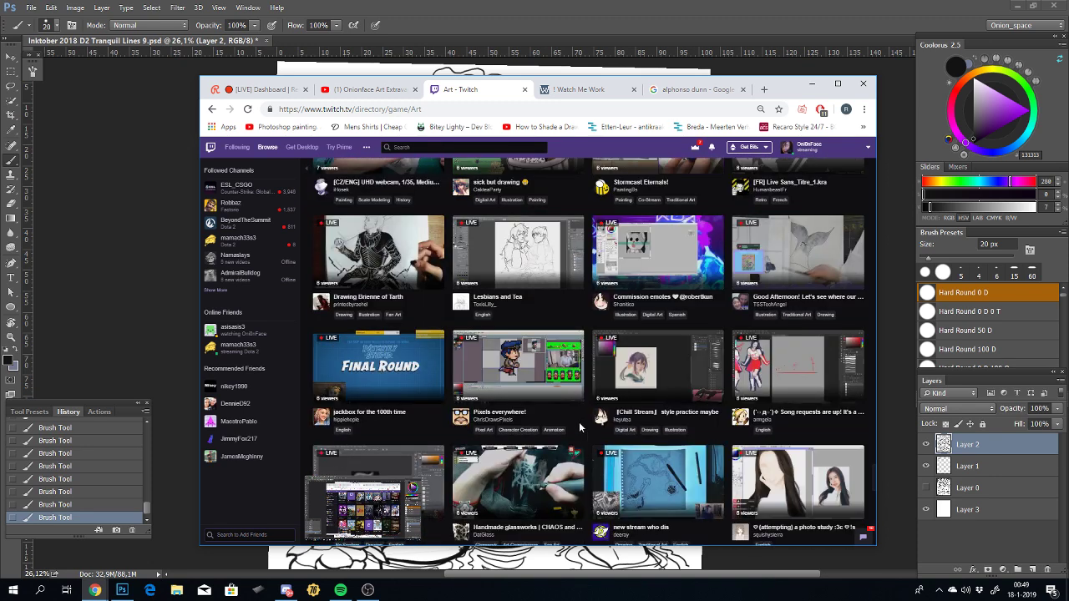
scroll(579, 423, down, 2)
scroll(579, 426, down, 2)
scroll(579, 427, down, 2)
scroll(579, 427, down, 5)
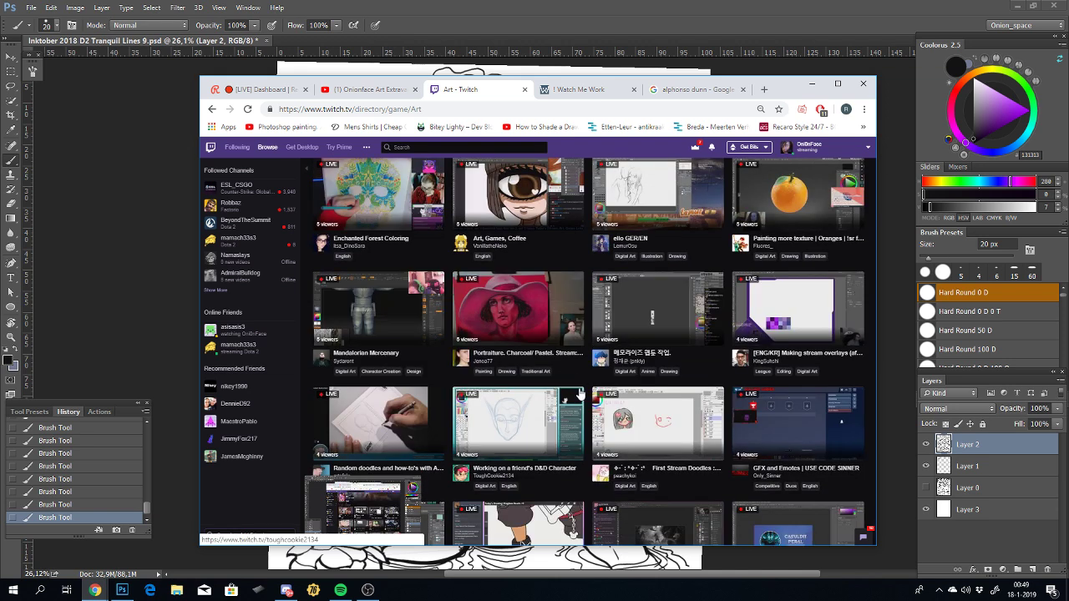
scroll(580, 393, down, 5)
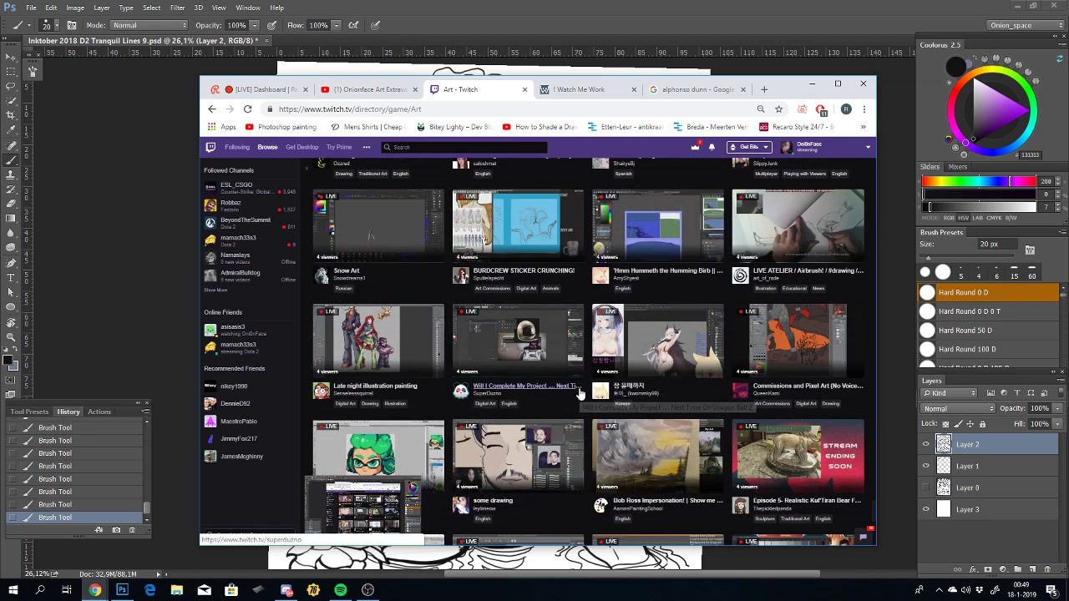
scroll(580, 393, down, 5)
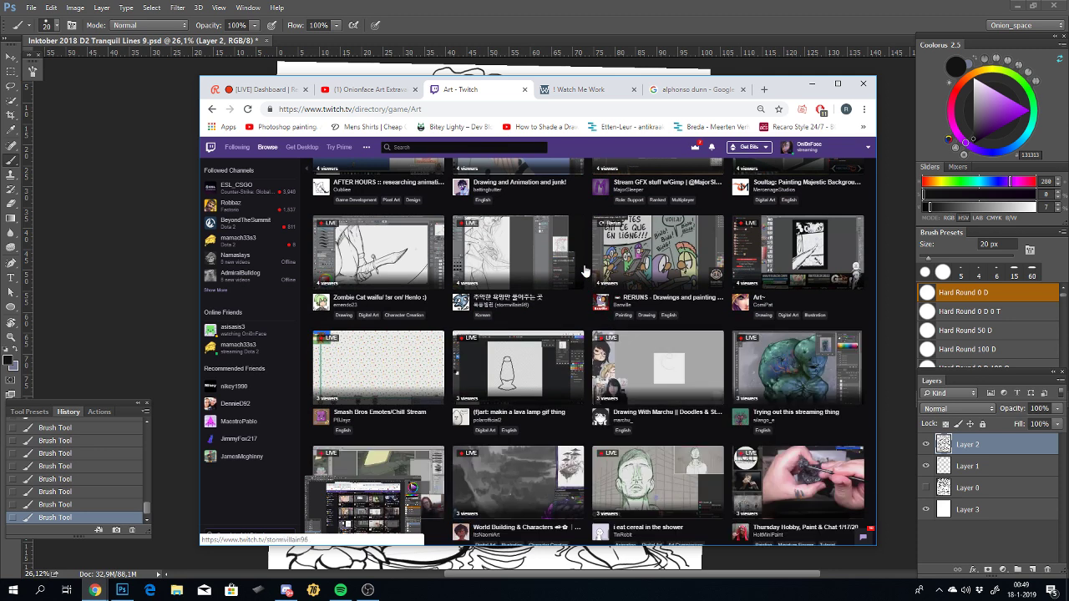
scroll(642, 407, down, 5)
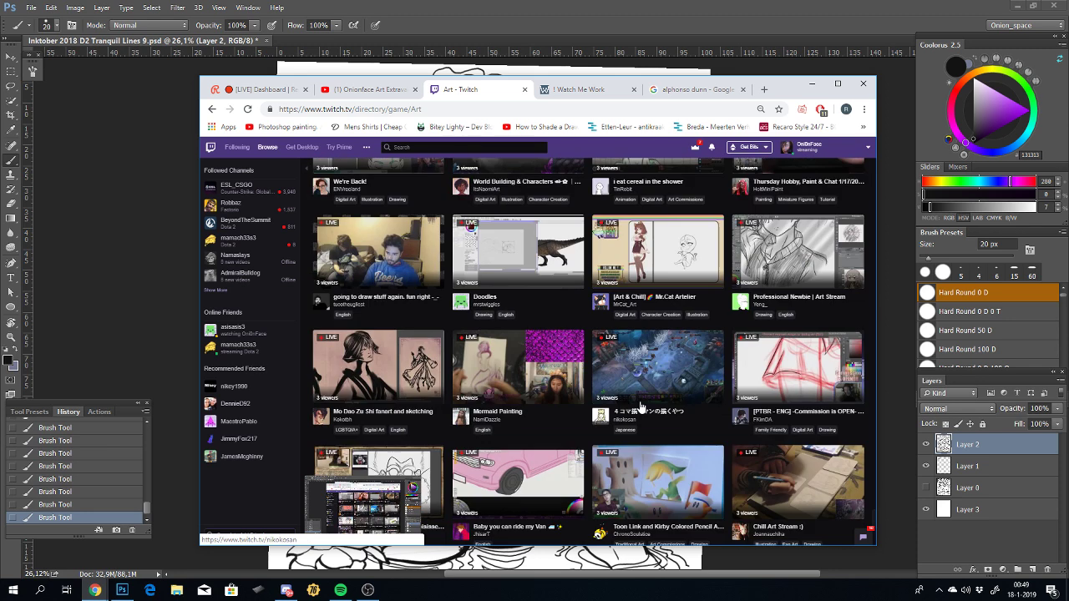
scroll(642, 407, down, 2)
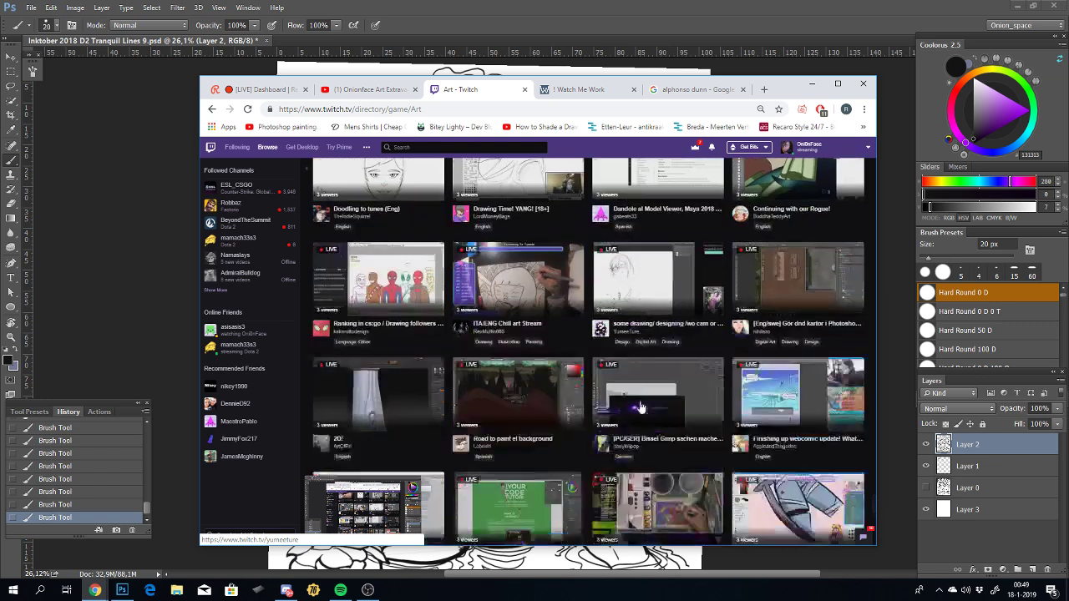
scroll(642, 407, down, 2)
scroll(642, 407, down, 2)
scroll(642, 407, down, 1)
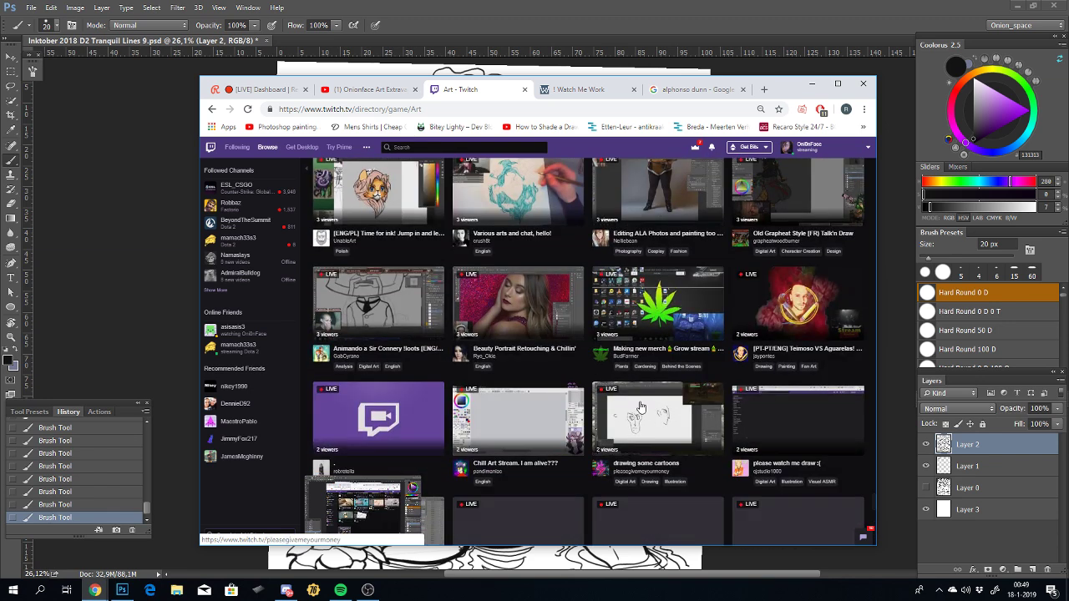
scroll(641, 407, down, 2)
scroll(642, 407, down, 3)
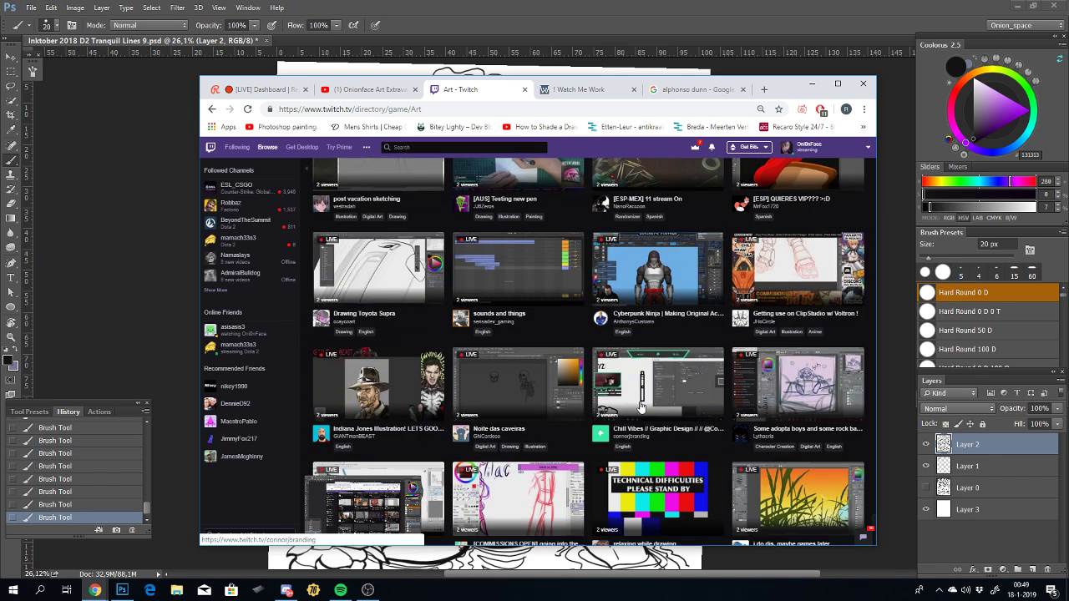
scroll(641, 406, down, 2)
scroll(641, 407, down, 2)
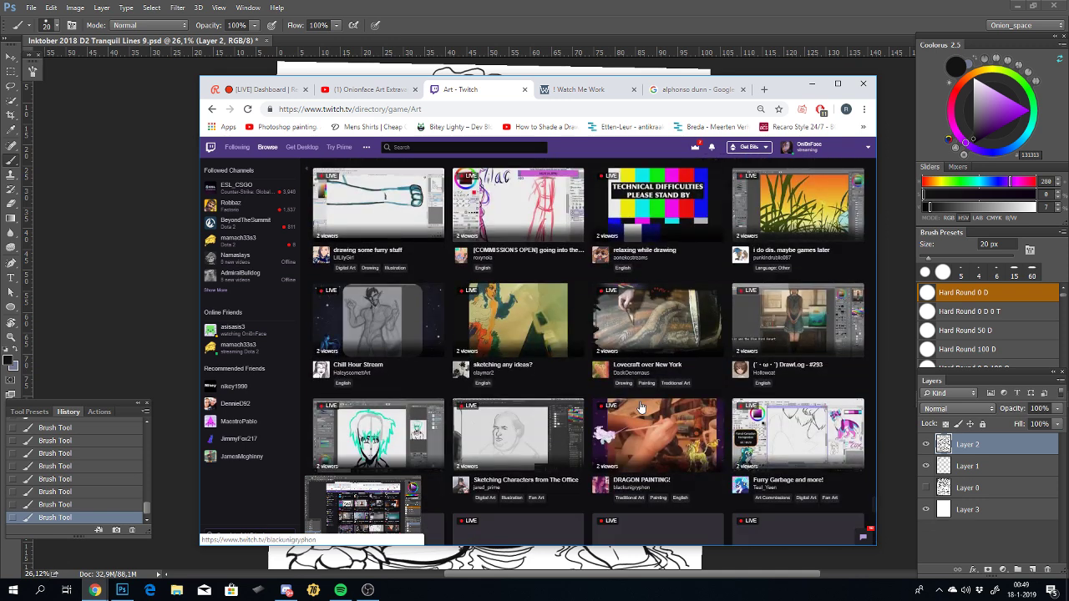
scroll(641, 407, down, 1)
scroll(642, 406, down, 1)
scroll(642, 407, down, 2)
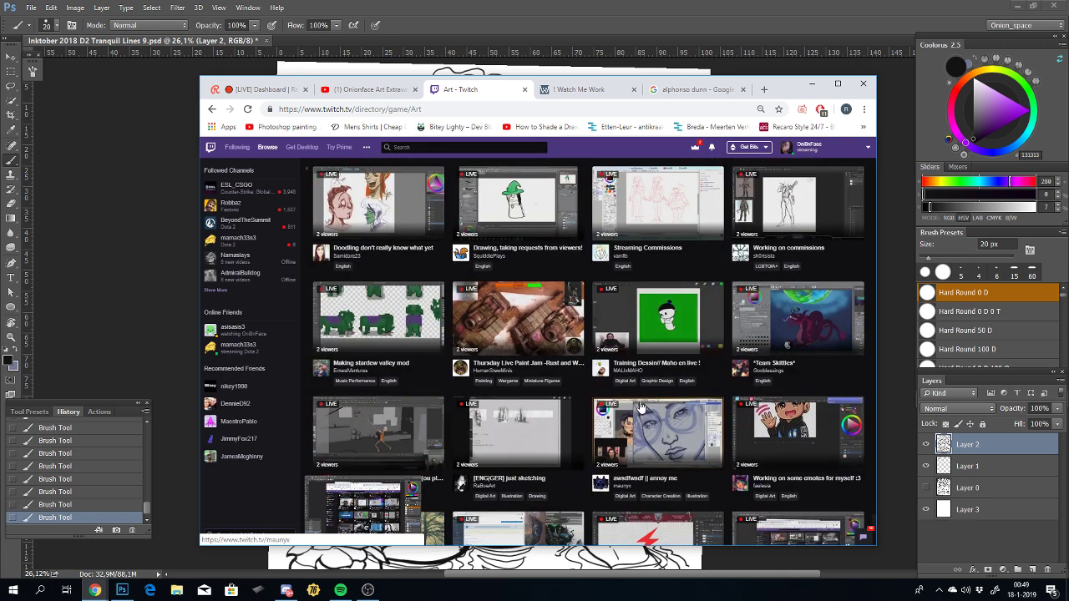
scroll(639, 407, down, 3)
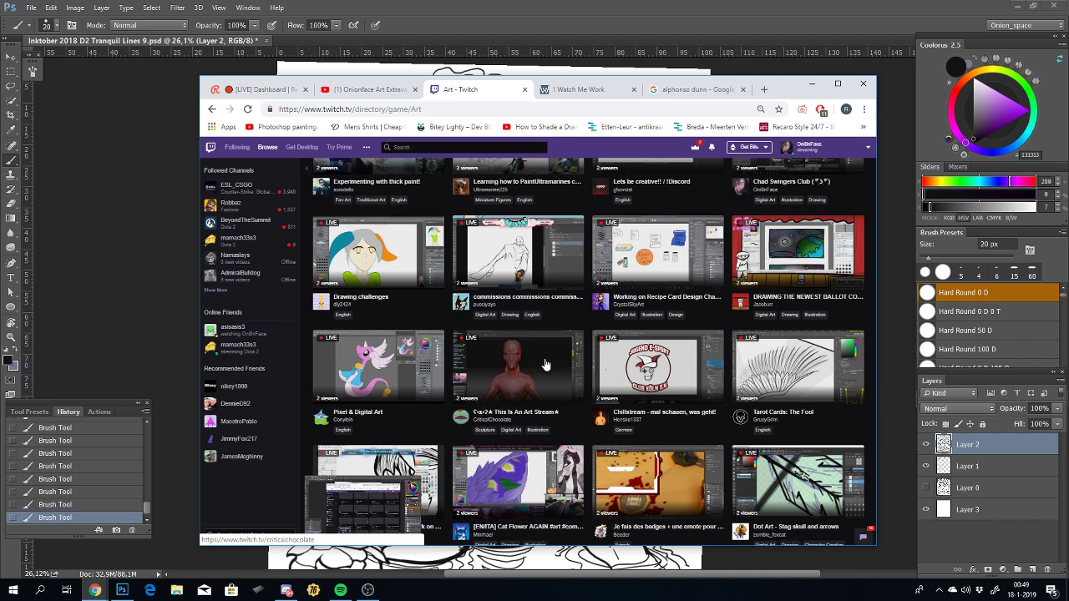
scroll(551, 384, down, 3)
scroll(576, 451, down, 1)
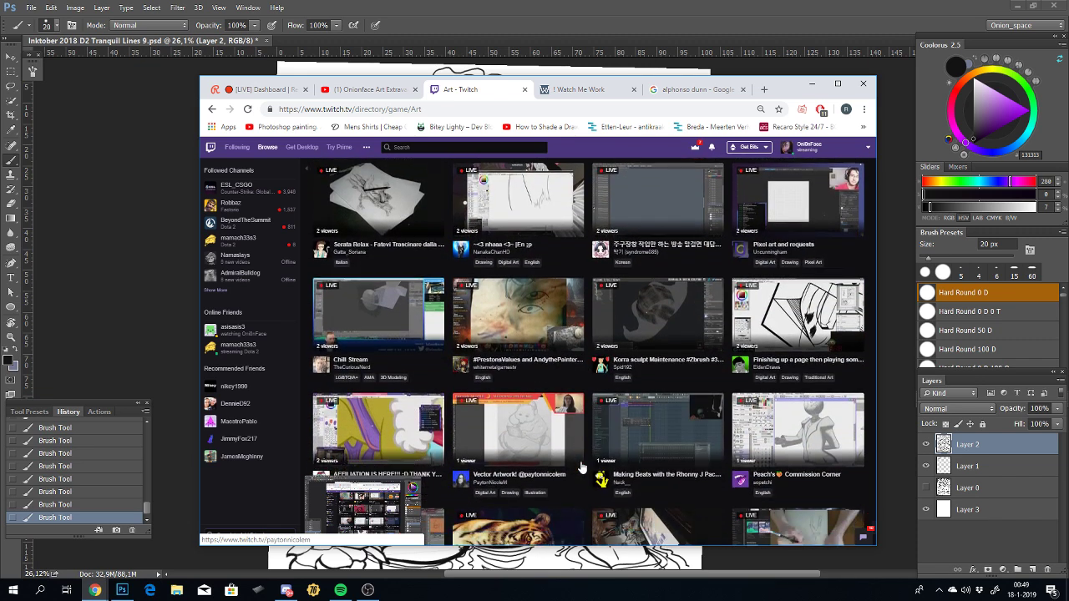
scroll(582, 465, down, 3)
scroll(623, 430, down, 3)
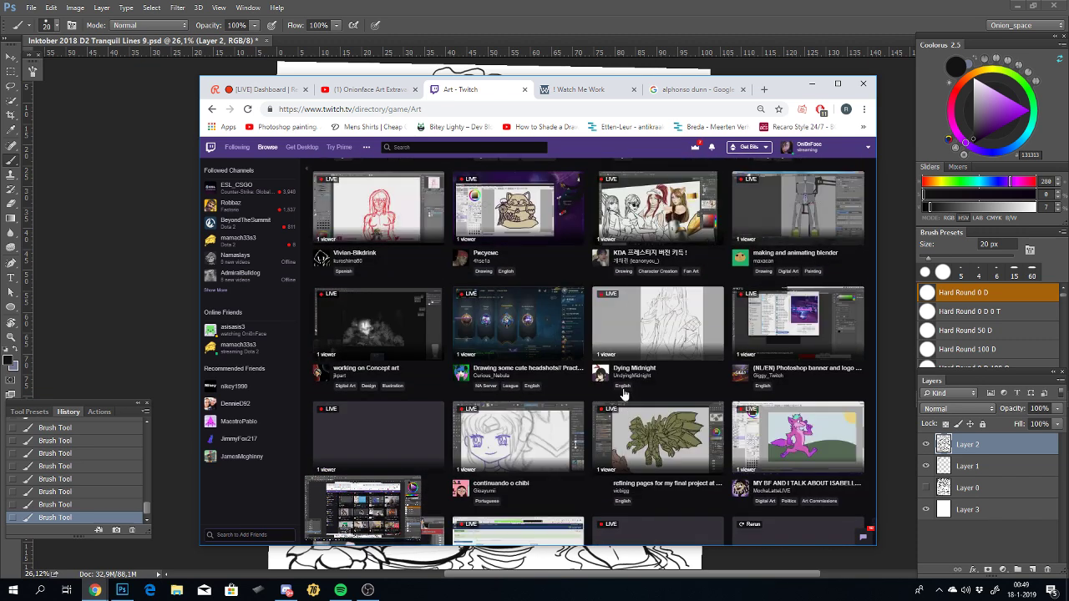
scroll(621, 388, up, 1)
scroll(614, 376, up, 2)
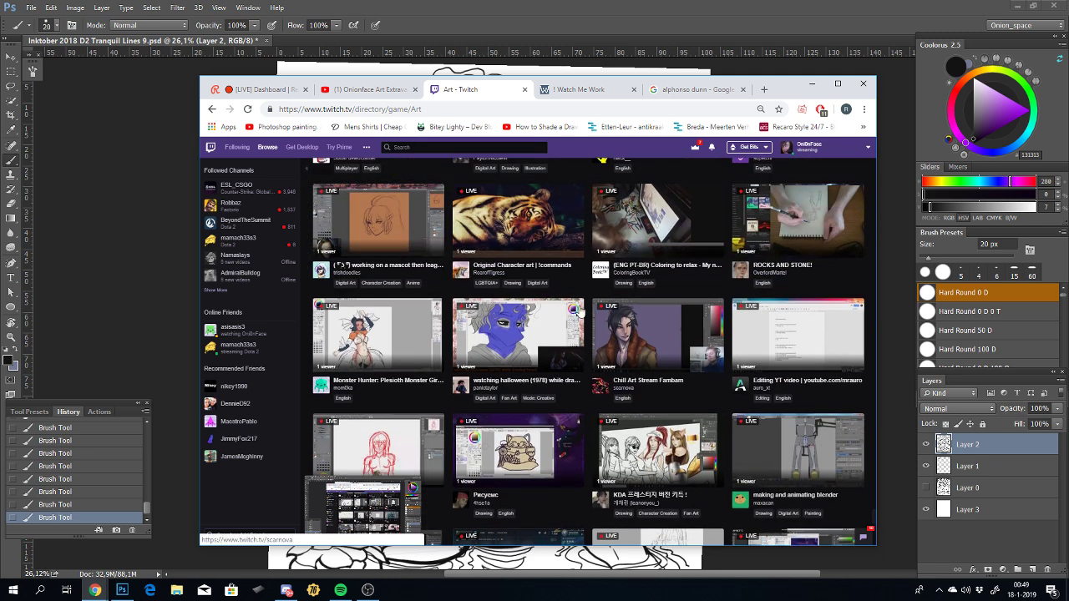
scroll(556, 320, up, 3)
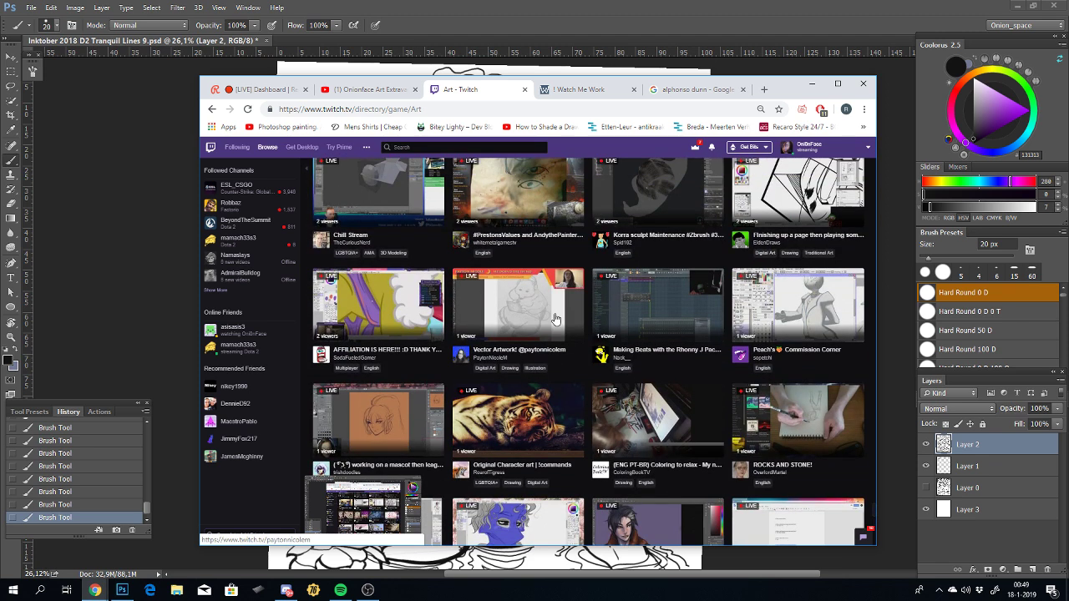
scroll(556, 319, up, 2)
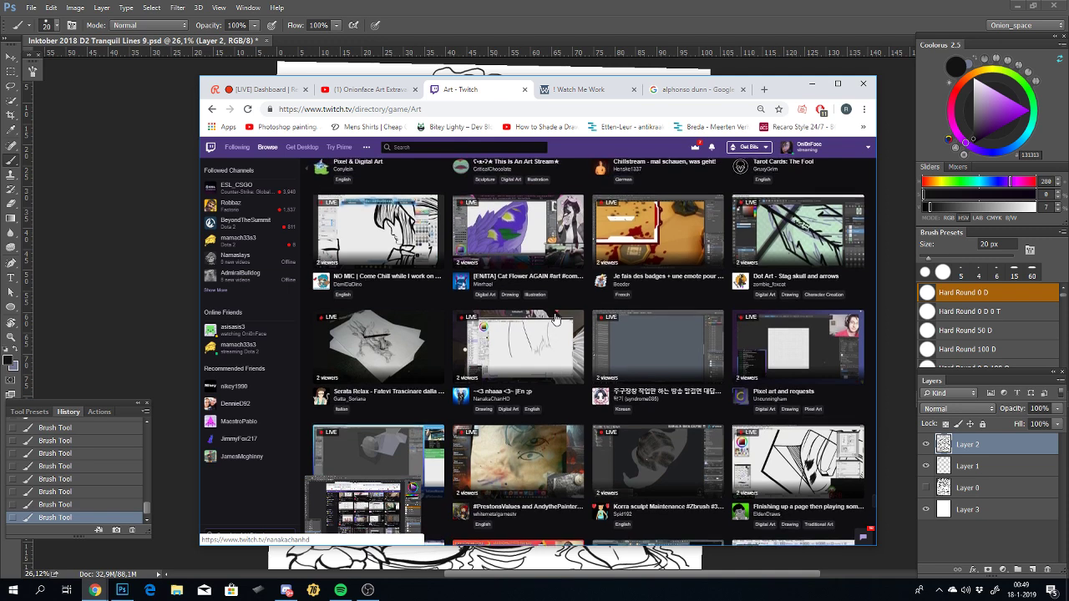
scroll(556, 318, down, 5)
scroll(554, 318, down, 5)
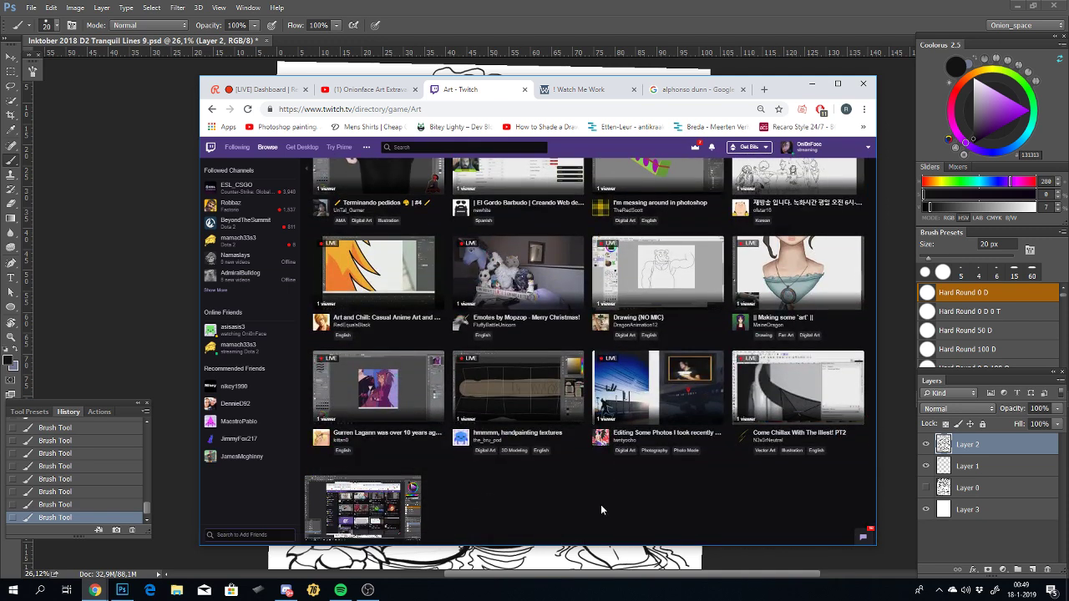
scroll(626, 493, up, 2)
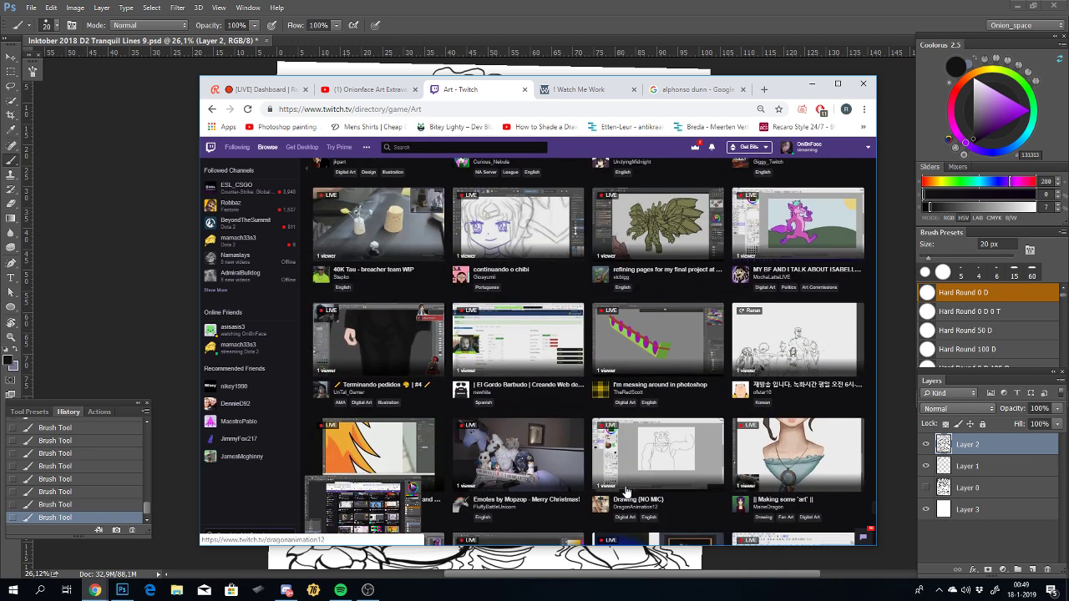
scroll(731, 351, up, 2)
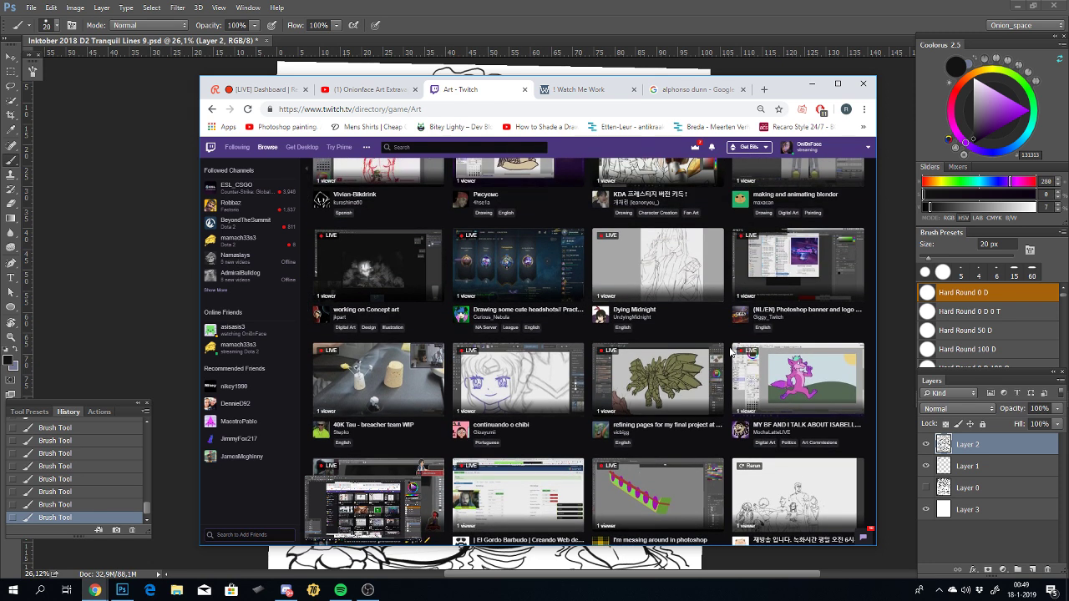
scroll(732, 352, up, 3)
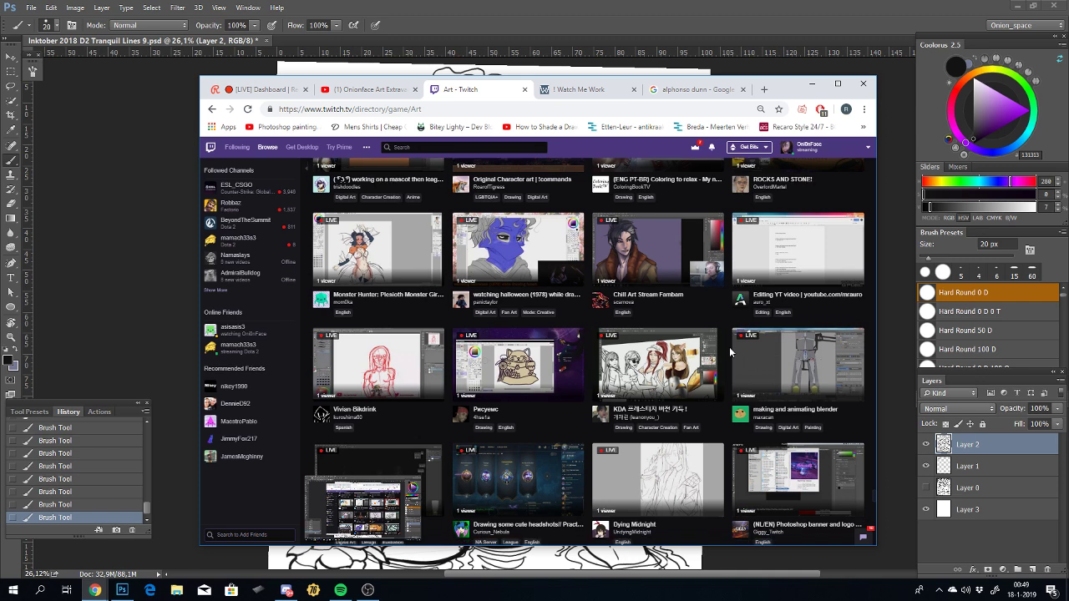
scroll(729, 351, up, 3)
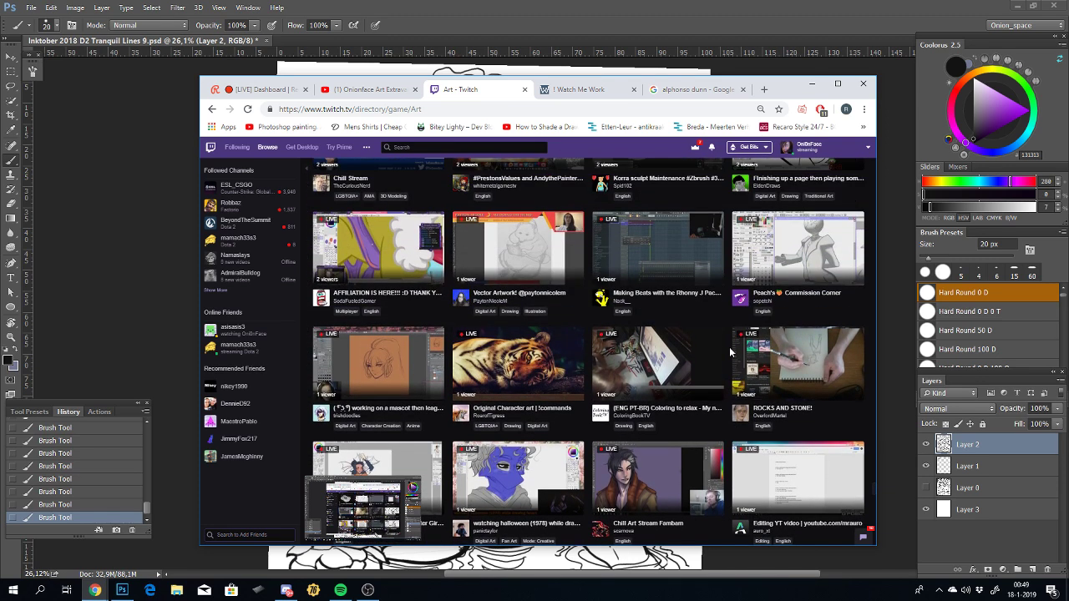
scroll(730, 352, up, 2)
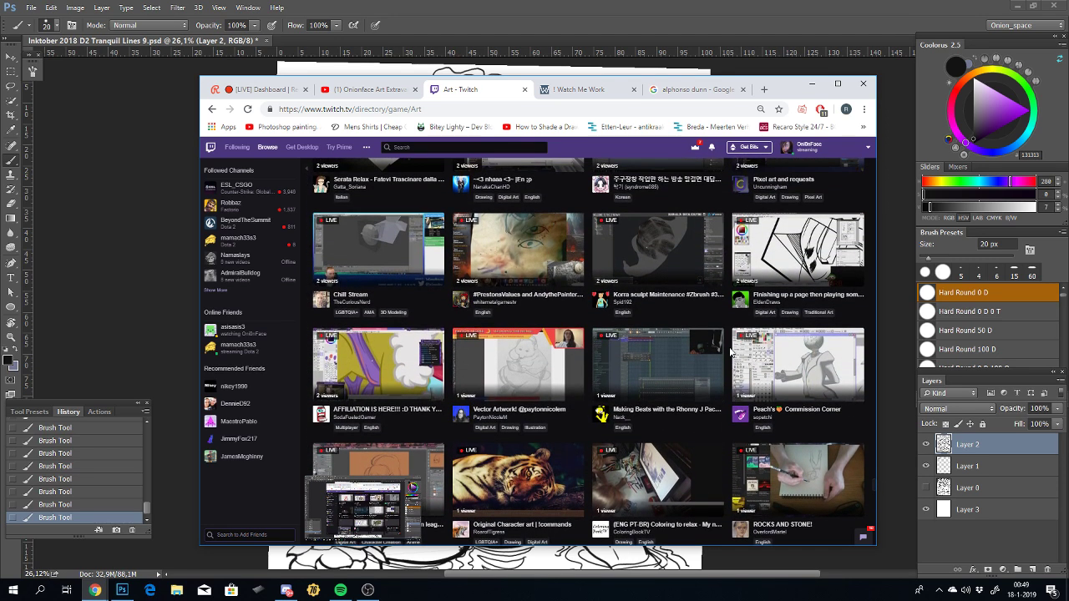
scroll(731, 351, up, 2)
scroll(731, 352, up, 2)
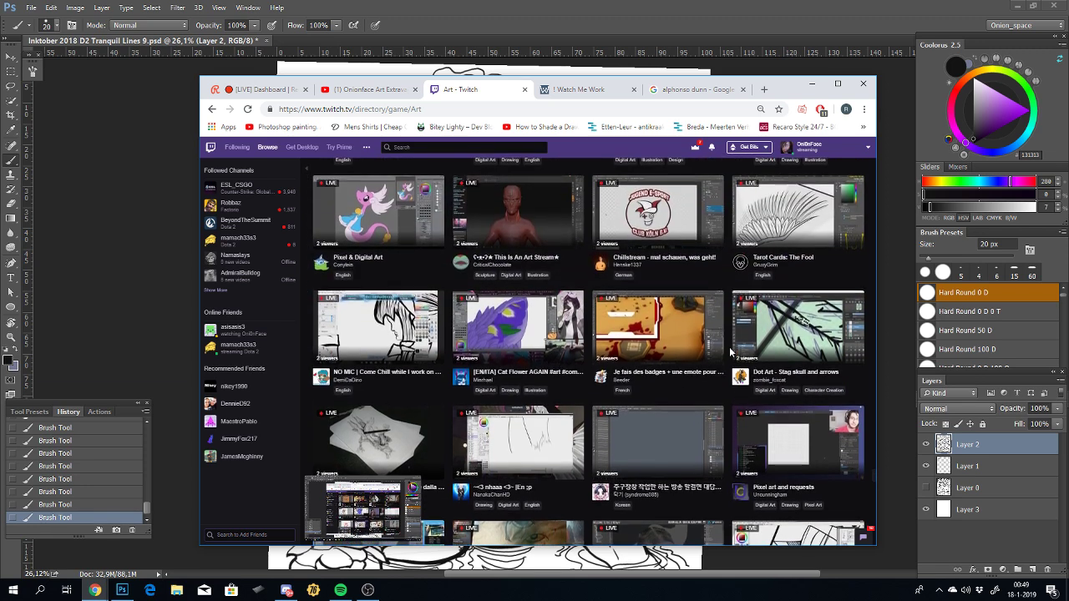
scroll(729, 352, up, 1)
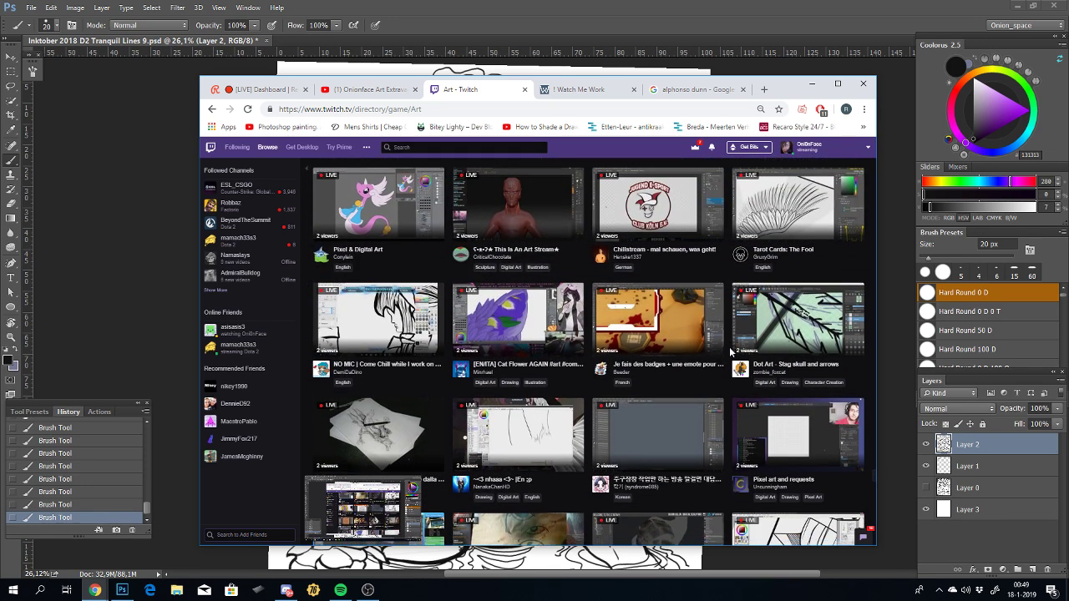
scroll(731, 352, down, 5)
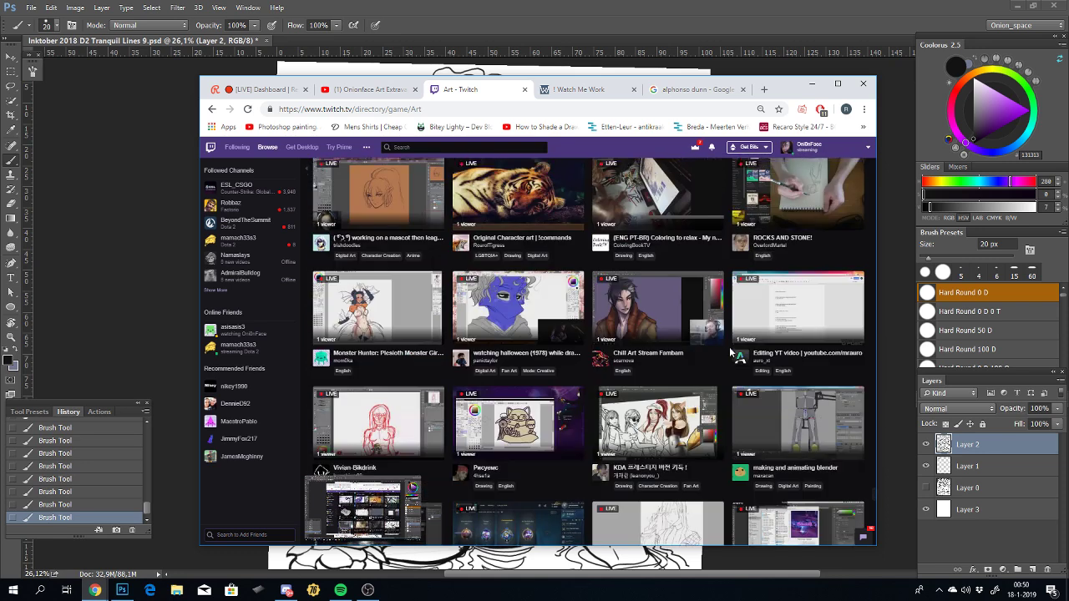
scroll(731, 351, down, 5)
scroll(731, 352, down, 5)
scroll(730, 352, down, 5)
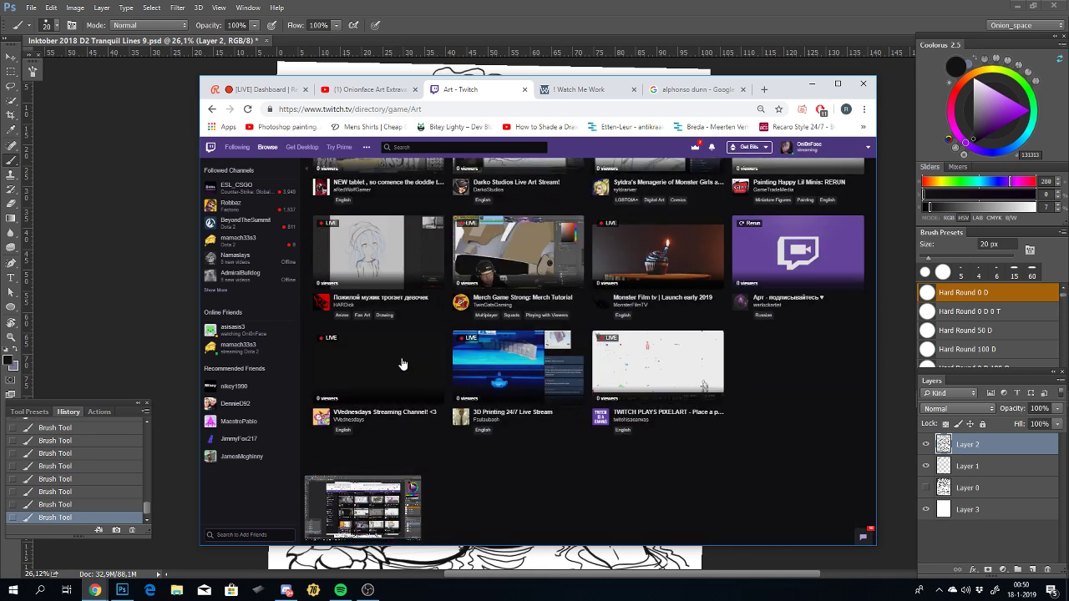
scroll(798, 255, up, 2)
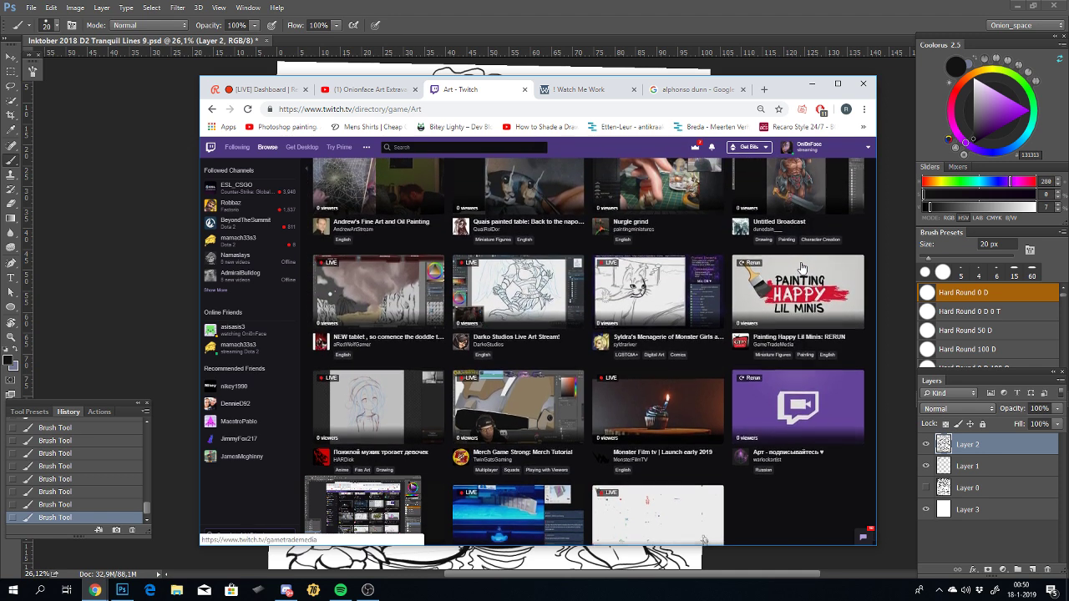
scroll(802, 267, up, 1)
scroll(802, 267, up, 2)
scroll(785, 351, up, 2)
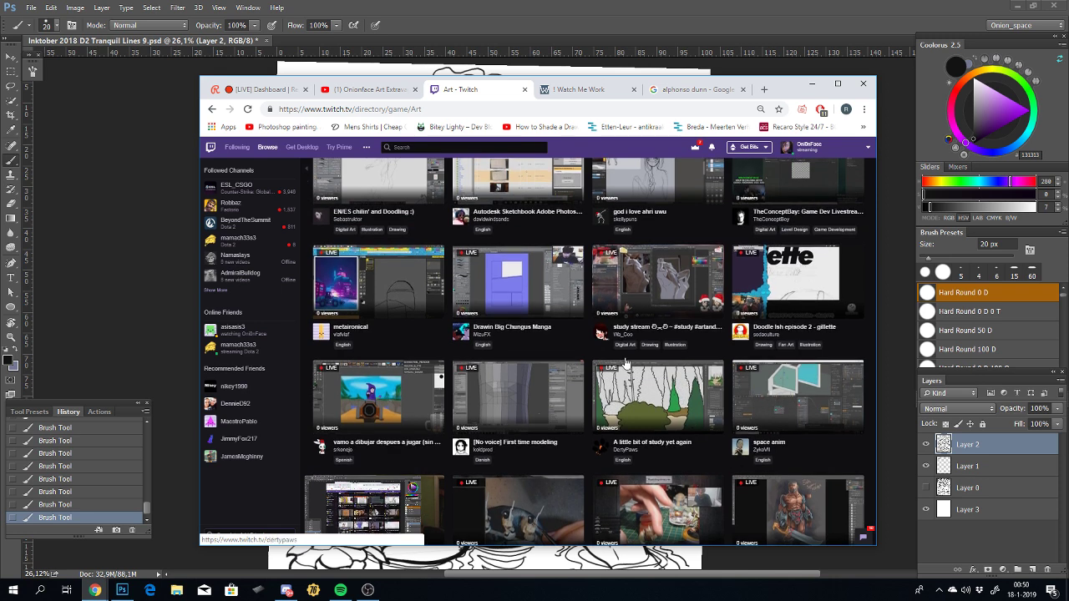
scroll(670, 317, up, 3)
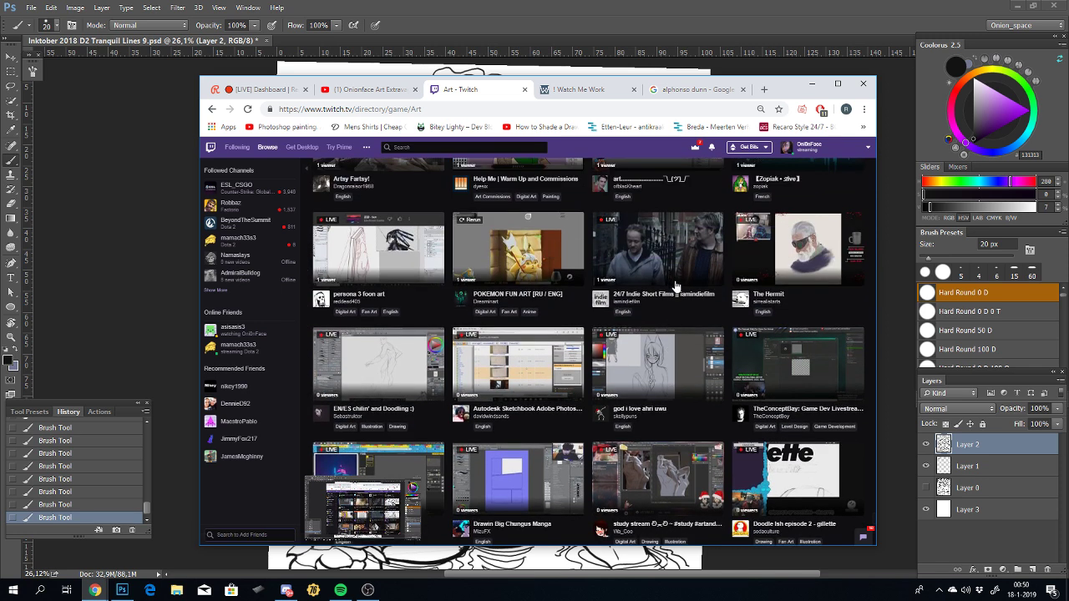
scroll(677, 287, up, 3)
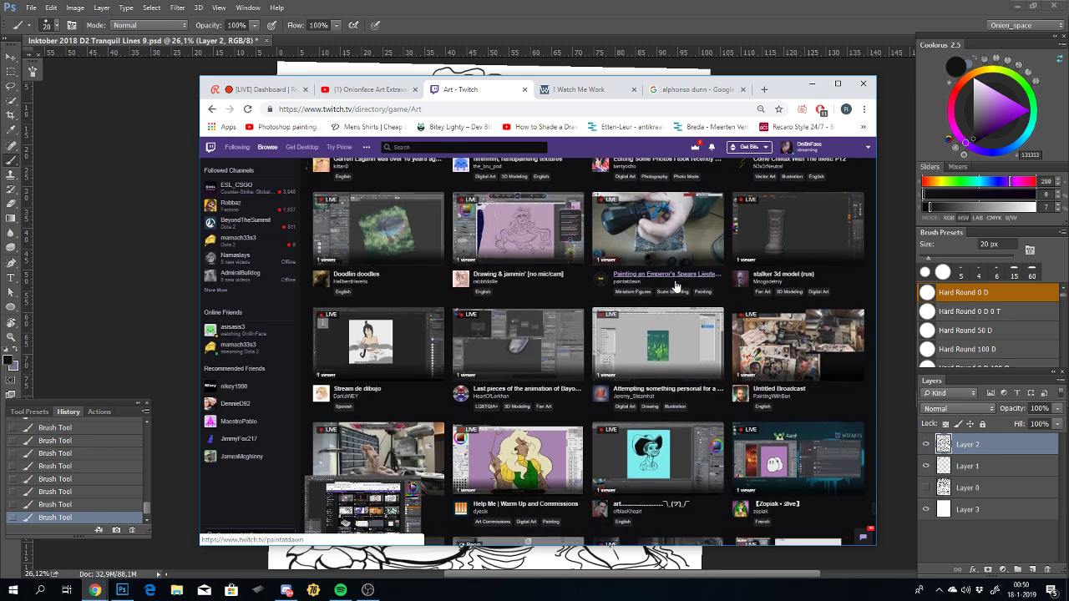
scroll(677, 286, down, 1)
scroll(677, 287, up, 2)
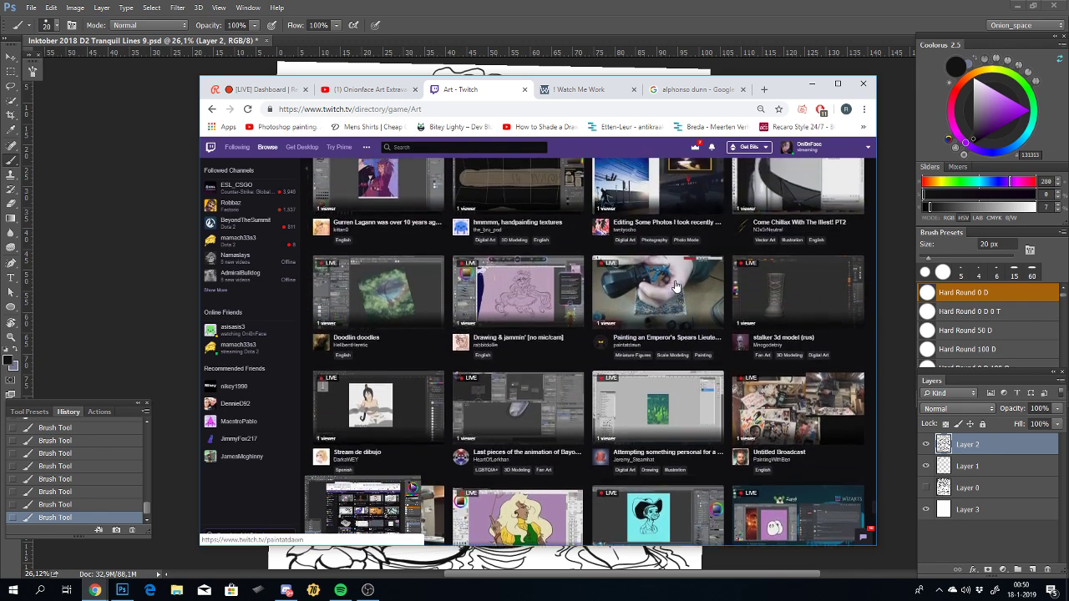
scroll(677, 287, up, 2)
scroll(676, 286, up, 3)
scroll(676, 287, up, 1)
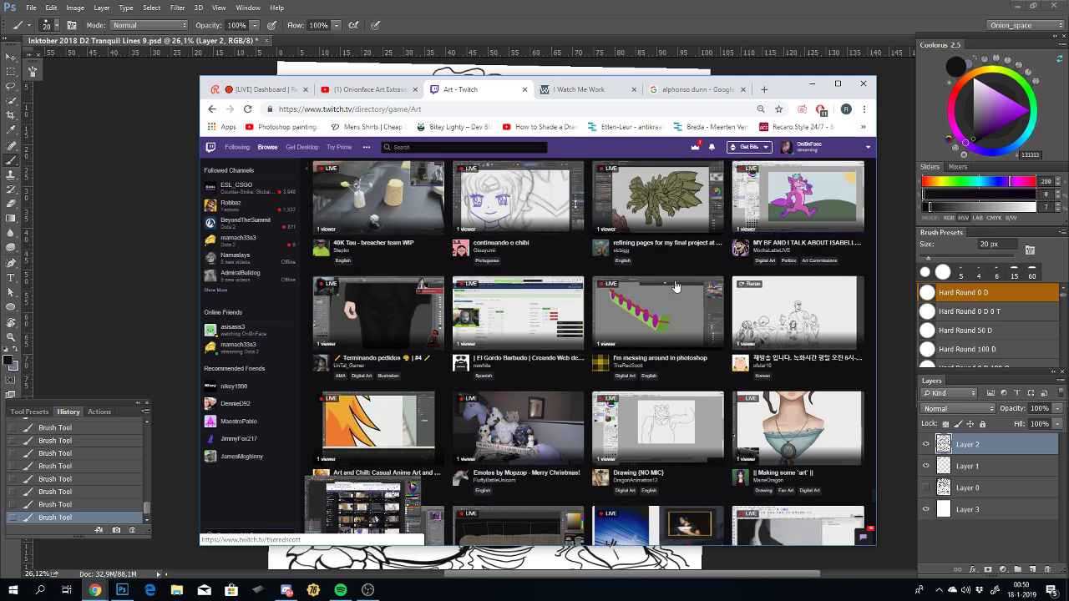
scroll(675, 286, up, 2)
scroll(675, 285, up, 1)
scroll(675, 286, up, 1)
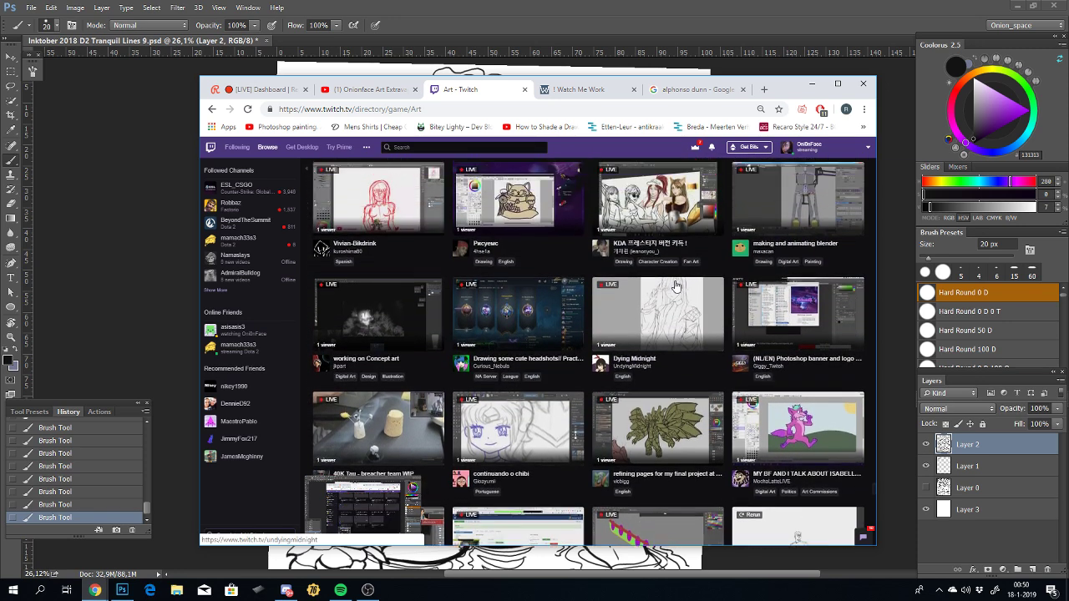
scroll(675, 286, up, 2)
scroll(676, 286, up, 1)
scroll(676, 287, up, 1)
scroll(677, 287, up, 2)
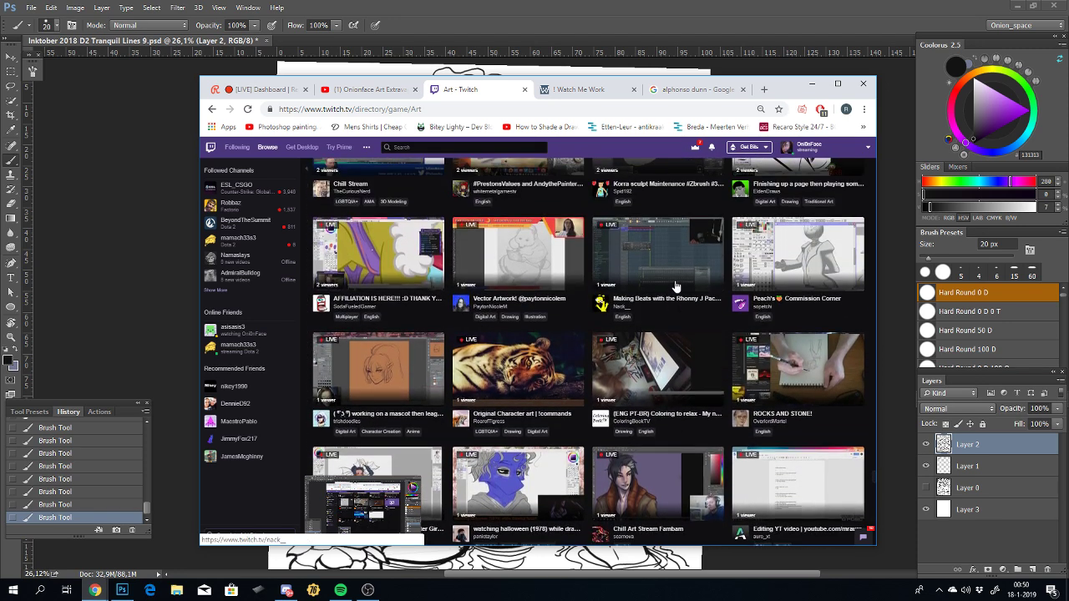
scroll(677, 286, up, 1)
scroll(677, 287, up, 3)
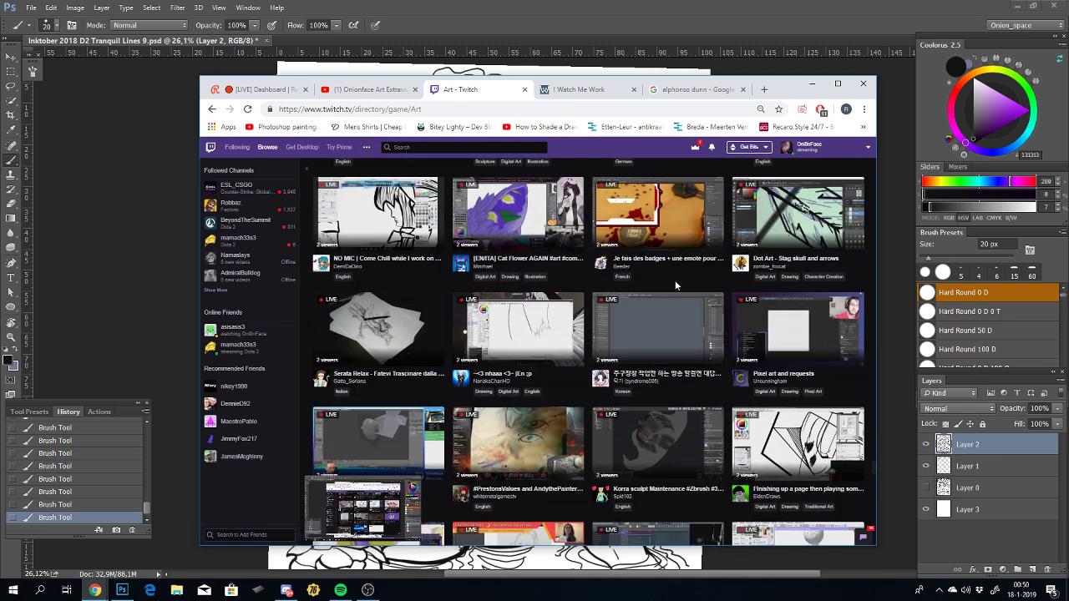
scroll(675, 280, up, 1)
scroll(675, 280, up, 2)
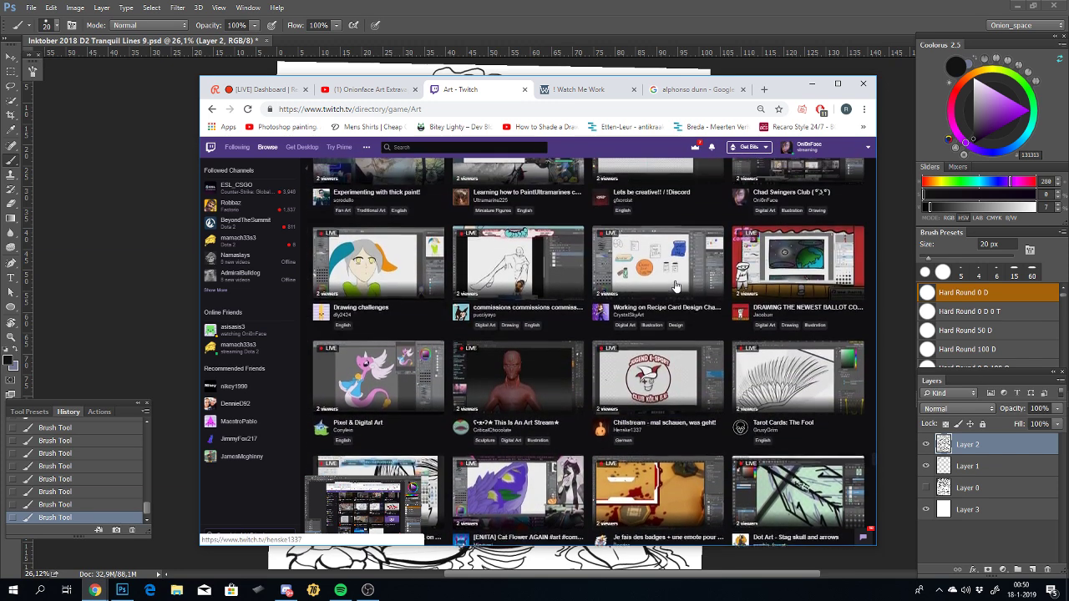
scroll(677, 286, up, 1)
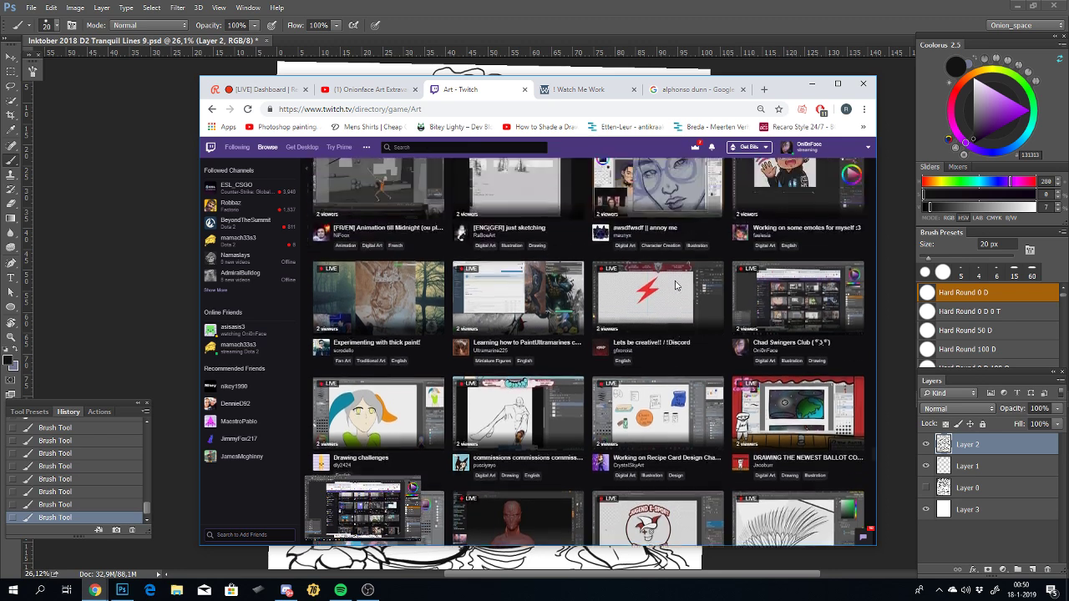
scroll(677, 285, up, 2)
scroll(676, 286, up, 3)
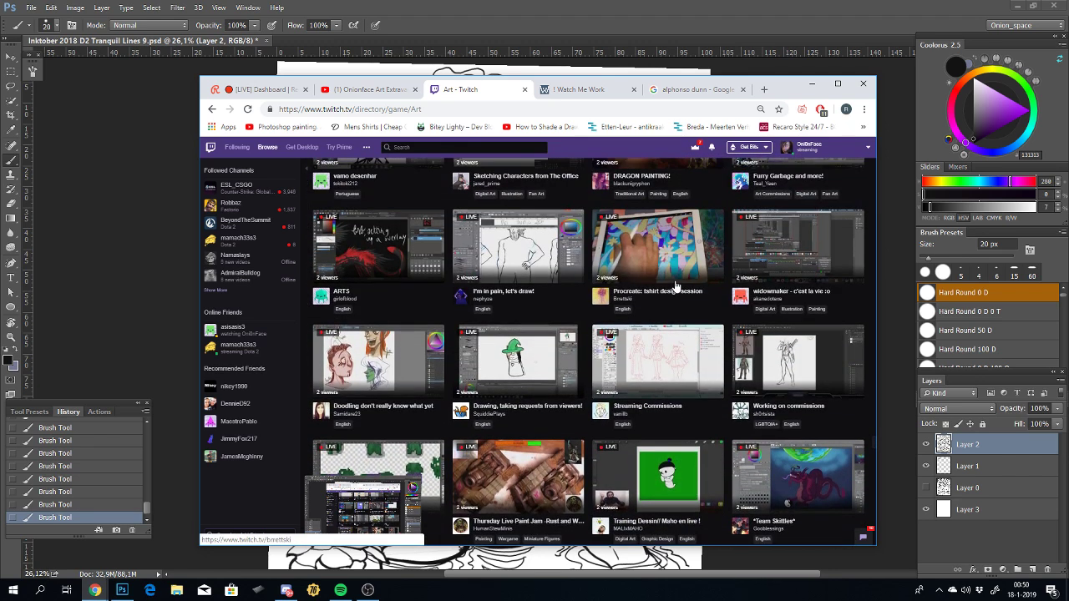
scroll(605, 334, up, 3)
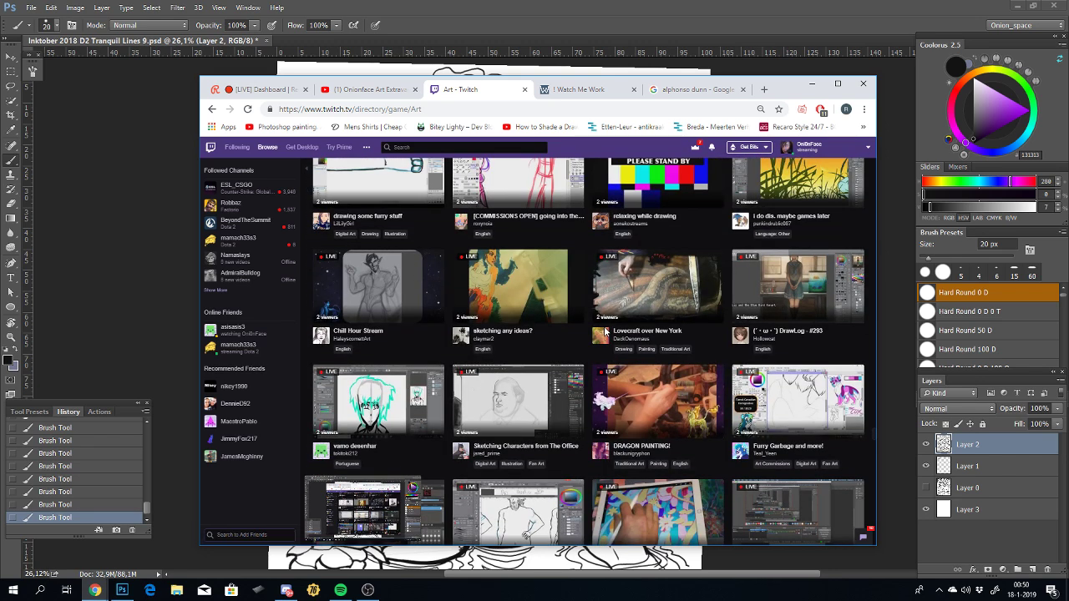
scroll(605, 332, up, 2)
scroll(605, 332, up, 2)
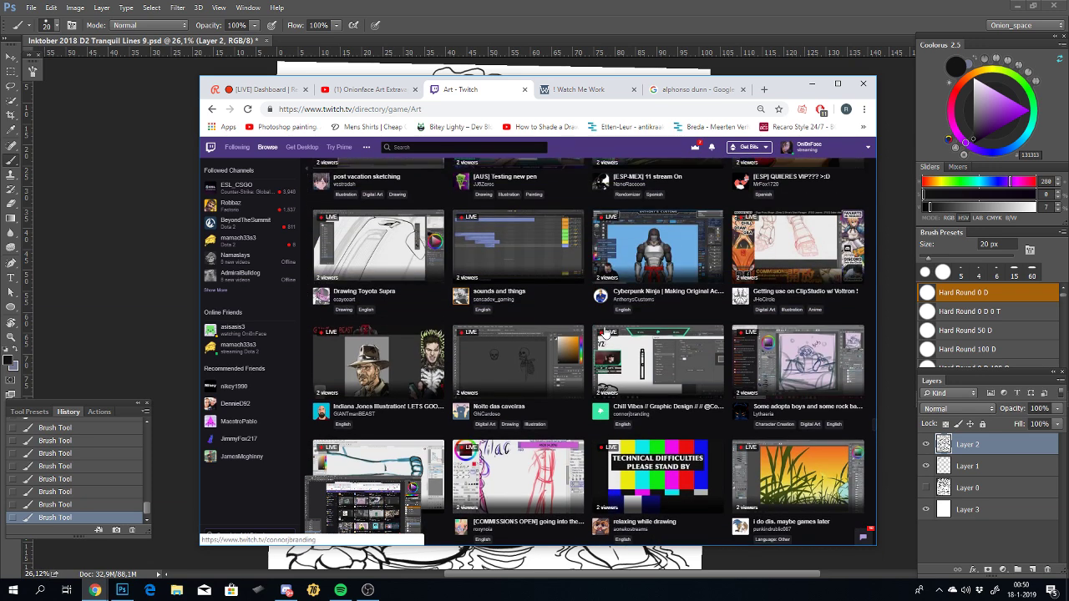
scroll(605, 333, up, 2)
scroll(605, 332, up, 2)
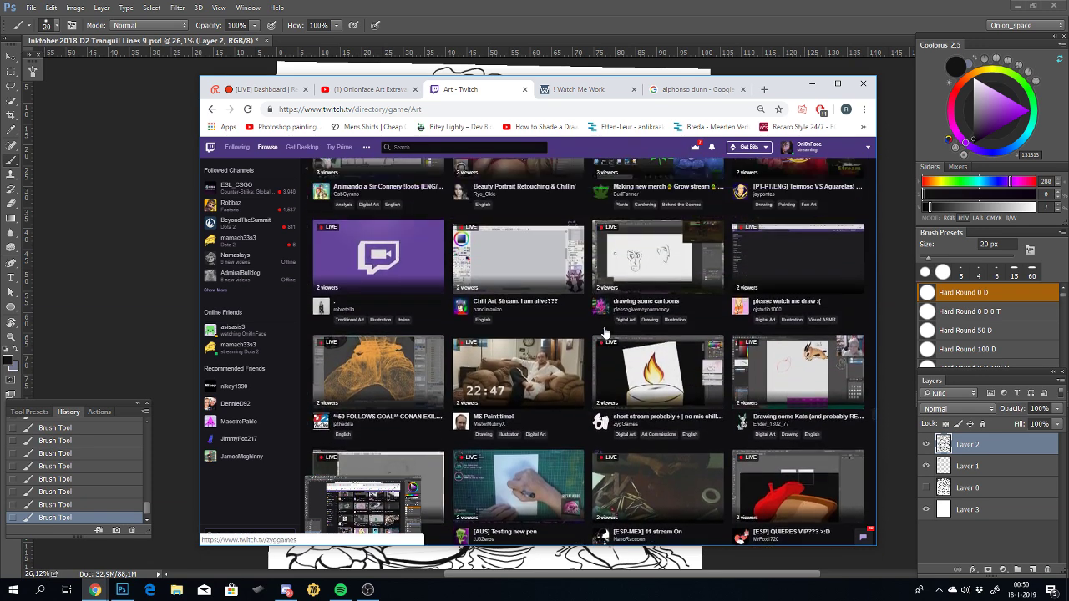
scroll(605, 333, up, 2)
scroll(605, 332, up, 2)
scroll(605, 333, down, 5)
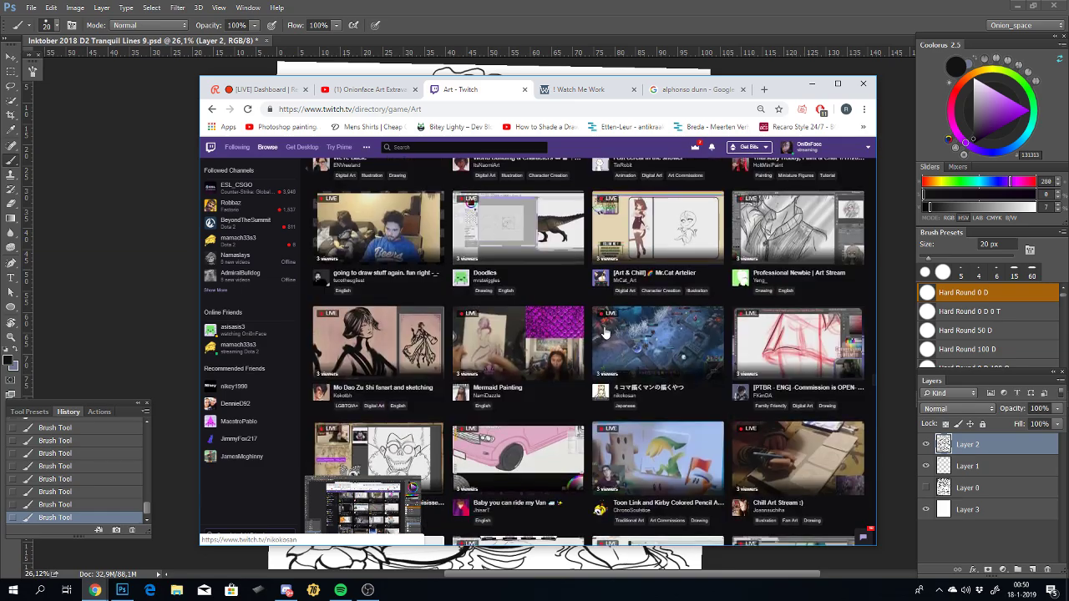
scroll(606, 333, down, 5)
scroll(605, 332, down, 5)
scroll(603, 331, down, 5)
scroll(605, 332, up, 5)
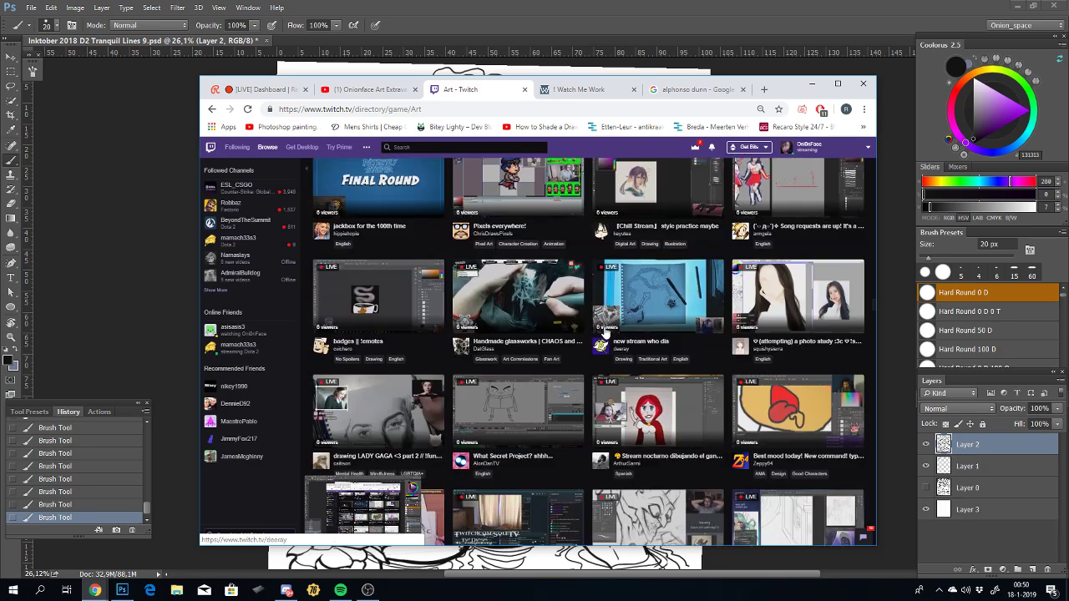
scroll(605, 332, up, 5)
scroll(605, 332, up, 5)
scroll(869, 256, up, 5)
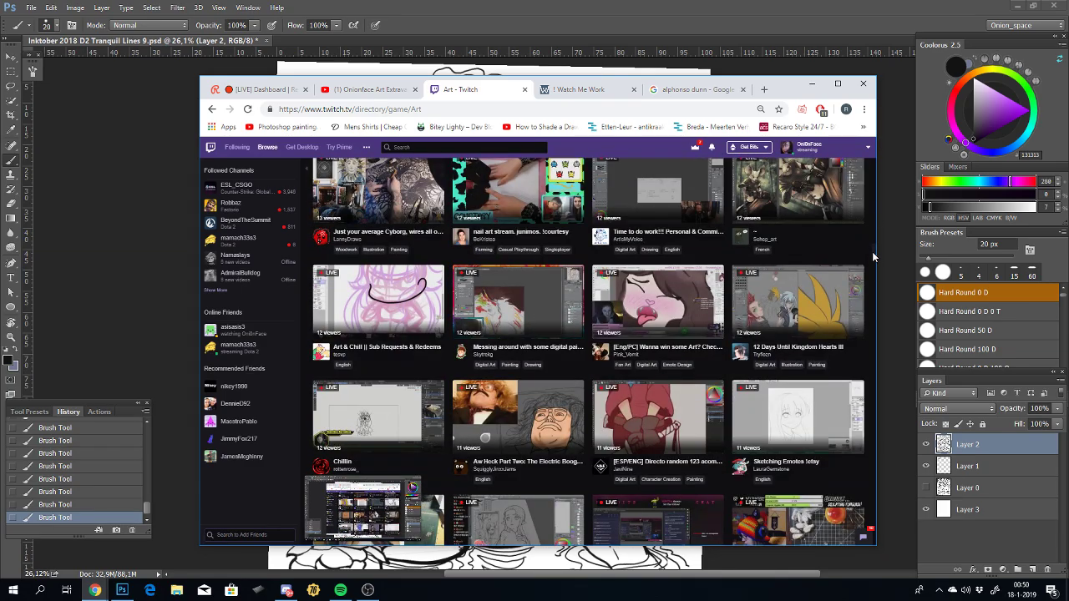
key(ctrl+a)
scroll(875, 242, up, 5)
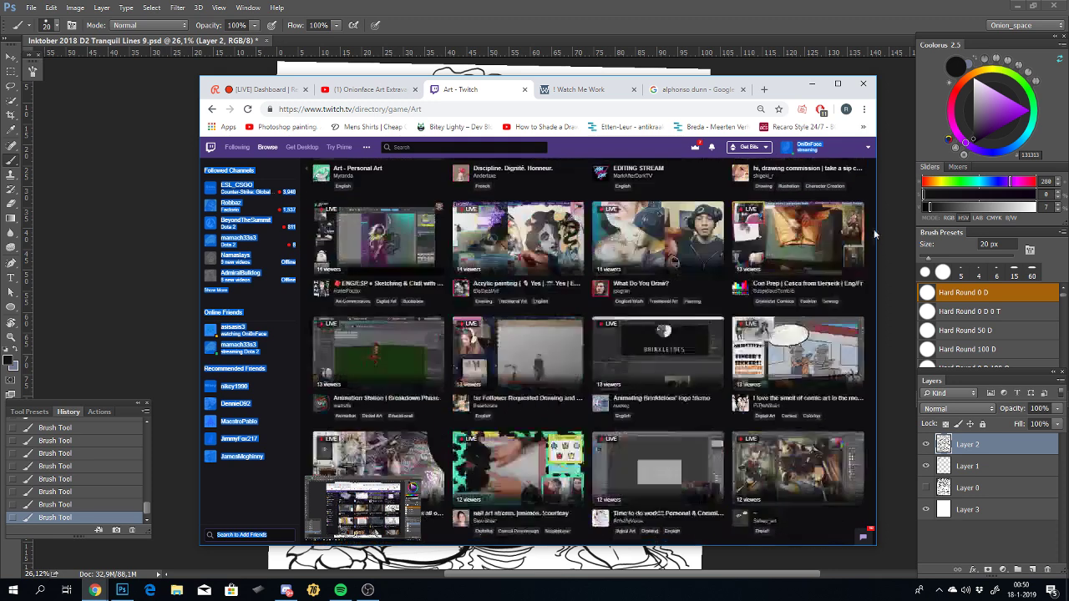
scroll(873, 229, up, 5)
Step: Go to the user's own Twitch channel page from the account avatar menu
click(802, 215)
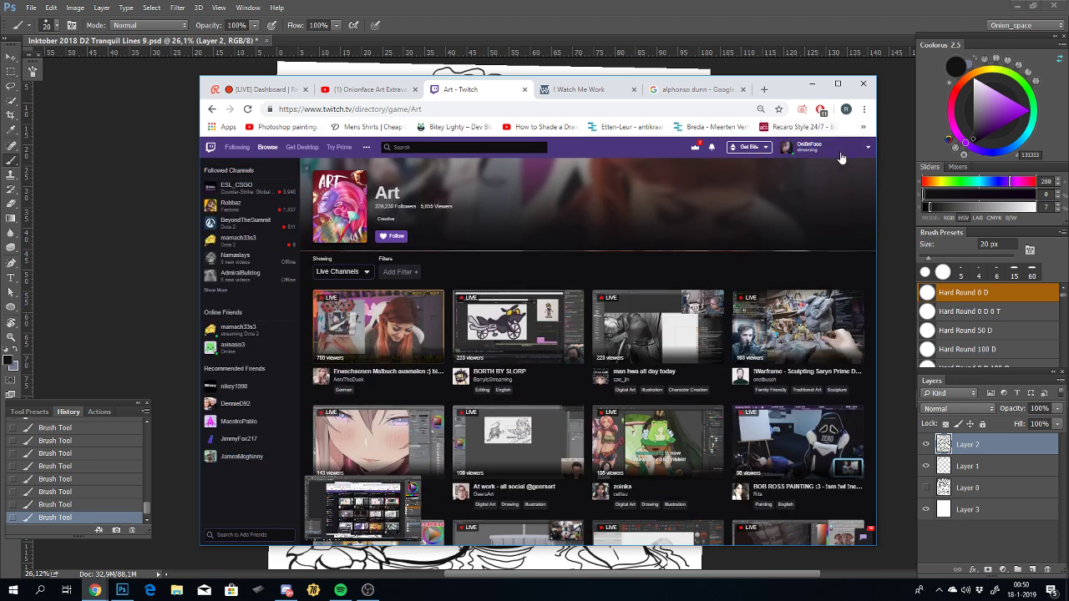
click(823, 150)
click(803, 244)
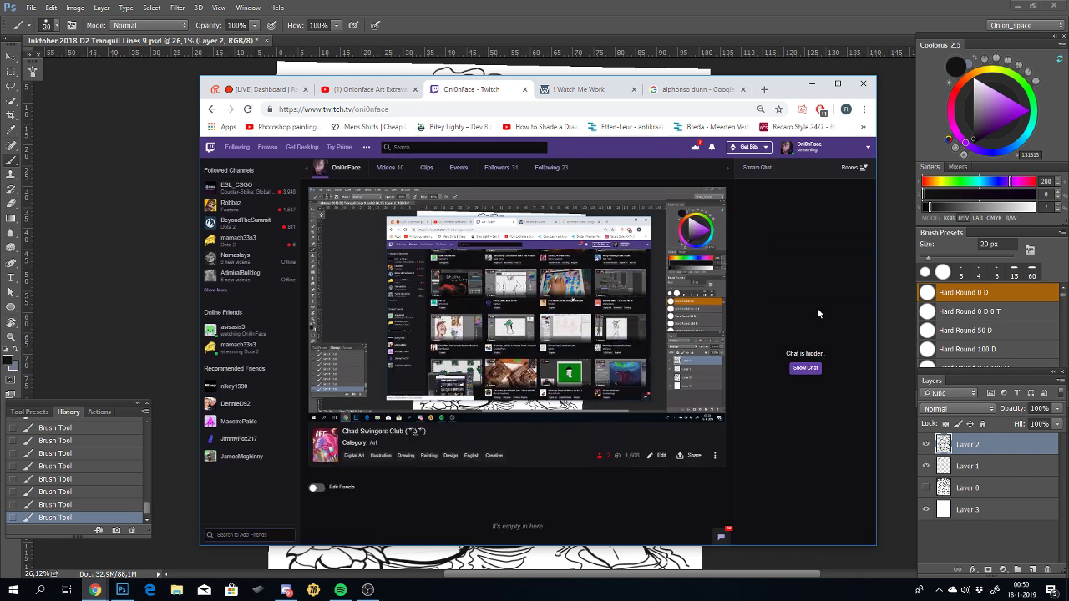
scroll(560, 474, down, 2)
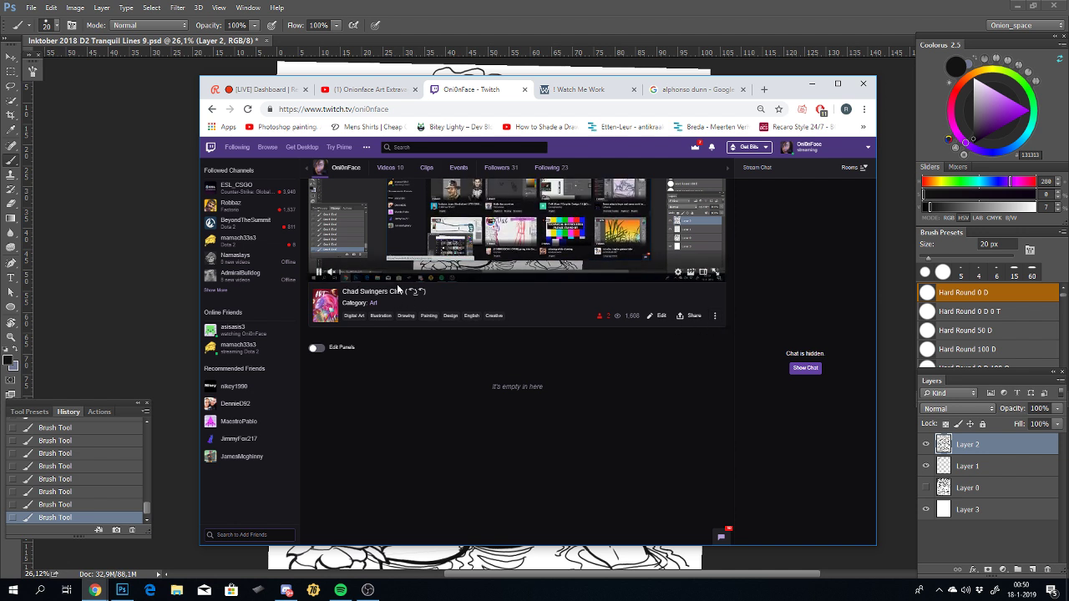
Step: Change the live stream title to 'Sensative Art boyz', keeping the emoticon, and save it
click(662, 315)
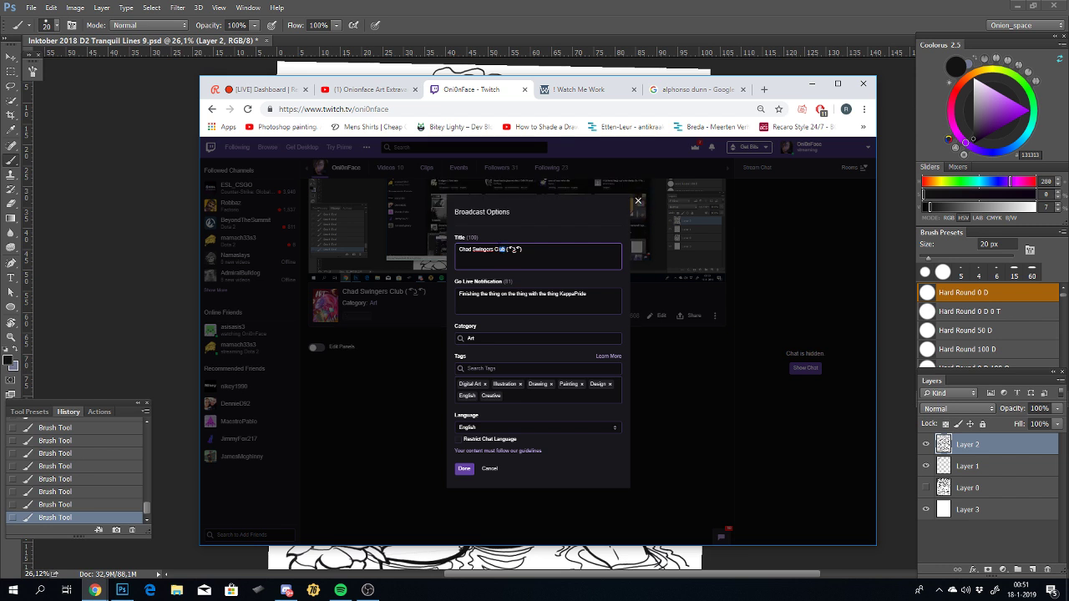
drag(502, 249, 294, 246)
key(BackSpace)
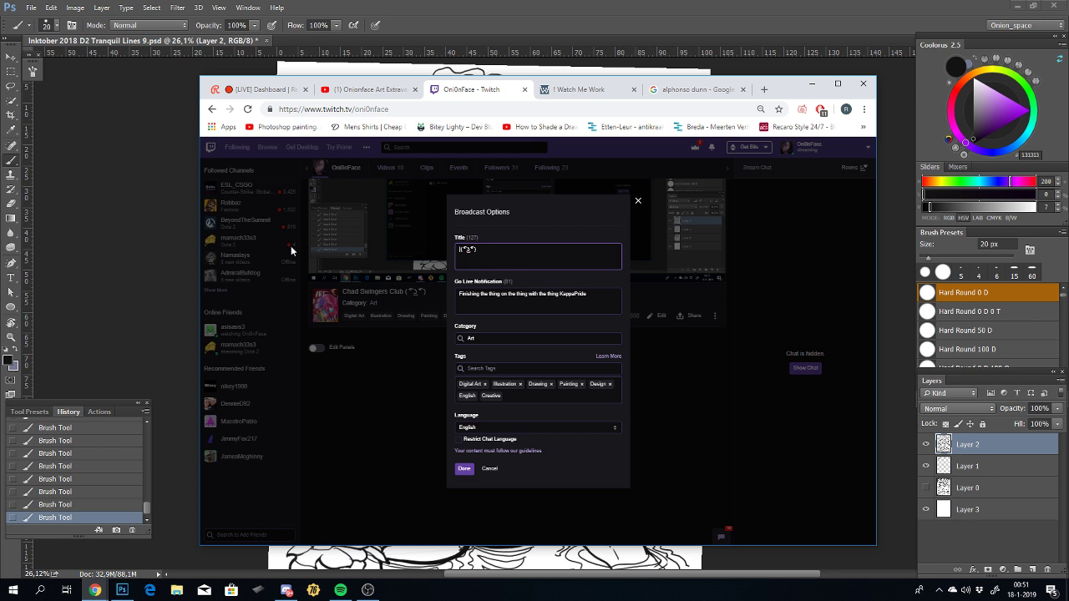
text(Manchi)
text(ld)
text(Boob |)
key(BackSpace)
key(BackSpace)
key(BackSpace)
key(BackSpace)
key(BackSpace)
key(BackSpace)
key(BackSpace)
key(BackSpace)
key(BackSpace)
text(Beautiful)
text( bo)
key(BackSpace)
key(BackSpace)
text(Boob)
text(y bo)
text(y)
key(BackSpace)
key(BackSpace)
key(BackSpace)
key(BackSpace)
key(BackSpace)
key(BackSpace)
key(BackSpace)
key(BackSpace)
key(BackSpace)
key(BackSpace)
key(BackSpace)
key(BackSpace)
text(Sco)
text(sati)
text(ve Art )
text(bo)
text(yz)
click(464, 469)
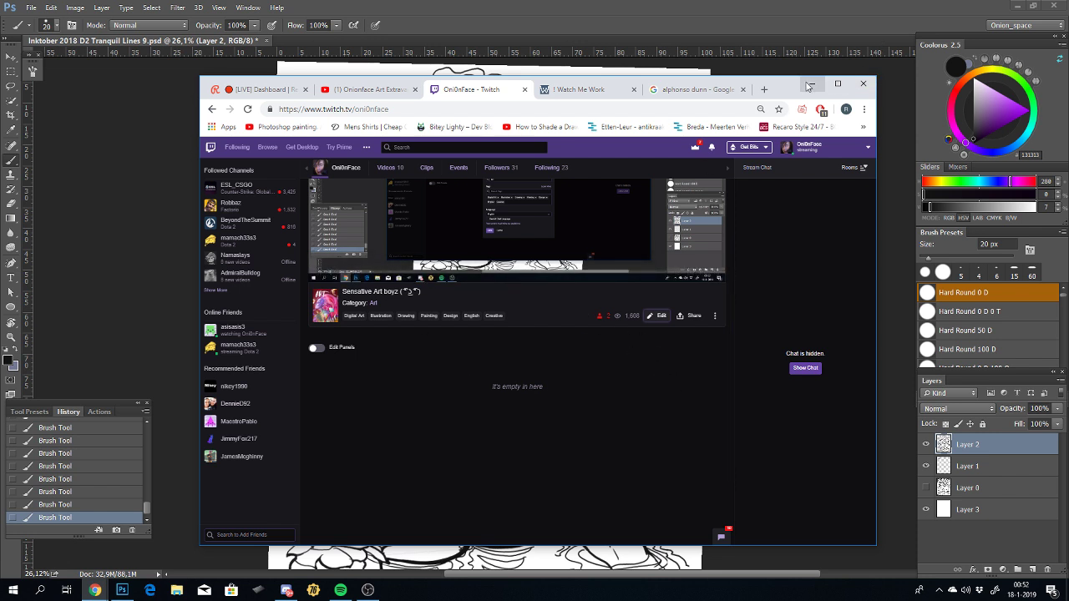
Step: Switch to the Watch Me Work stream tab and minimize the browser
click(593, 89)
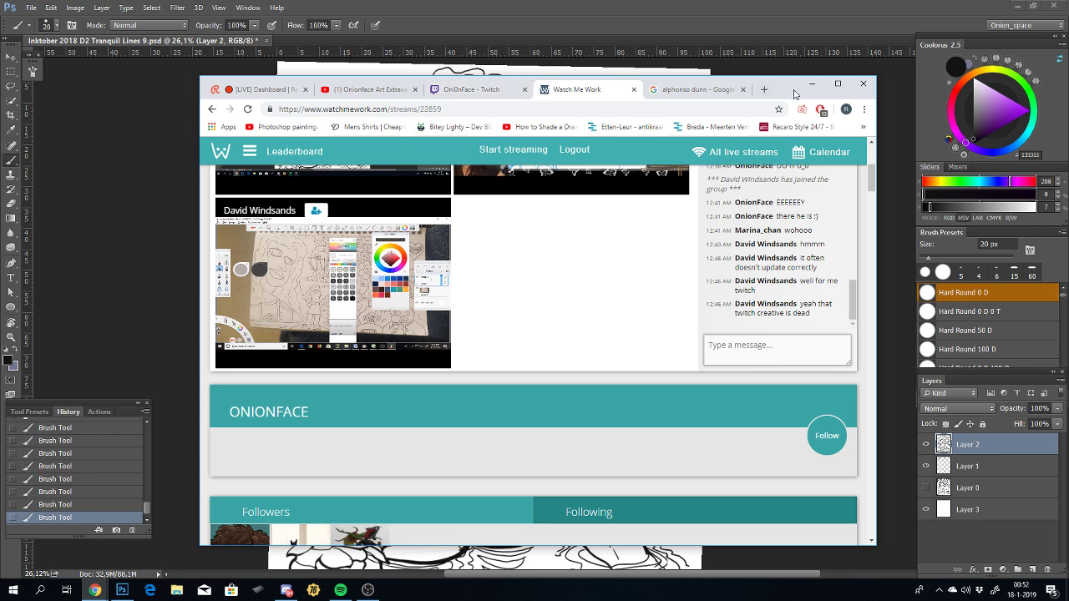
drag(795, 90, 796, 104)
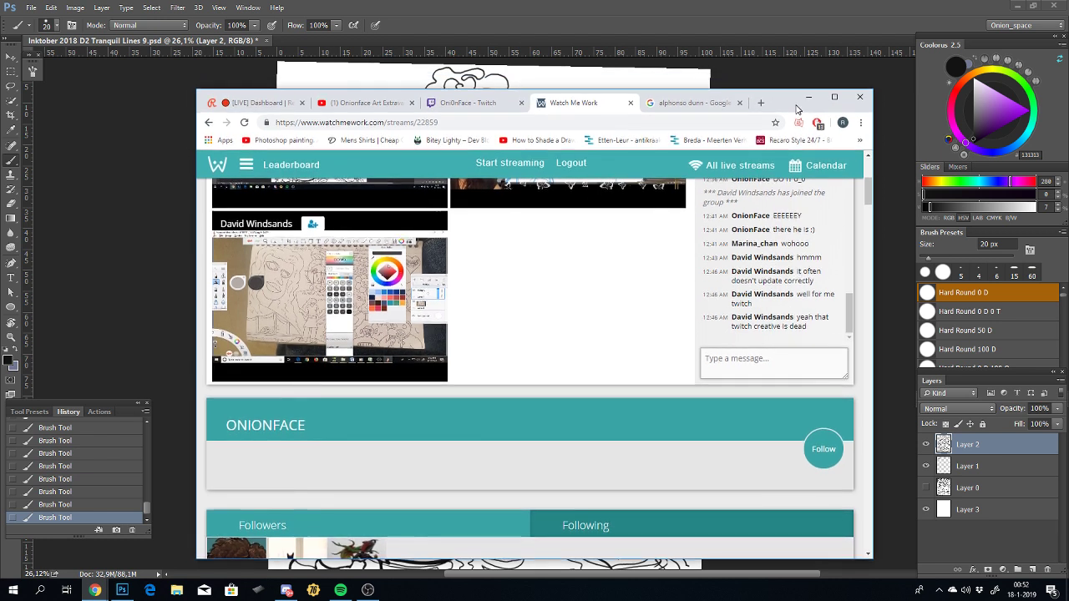
click(809, 97)
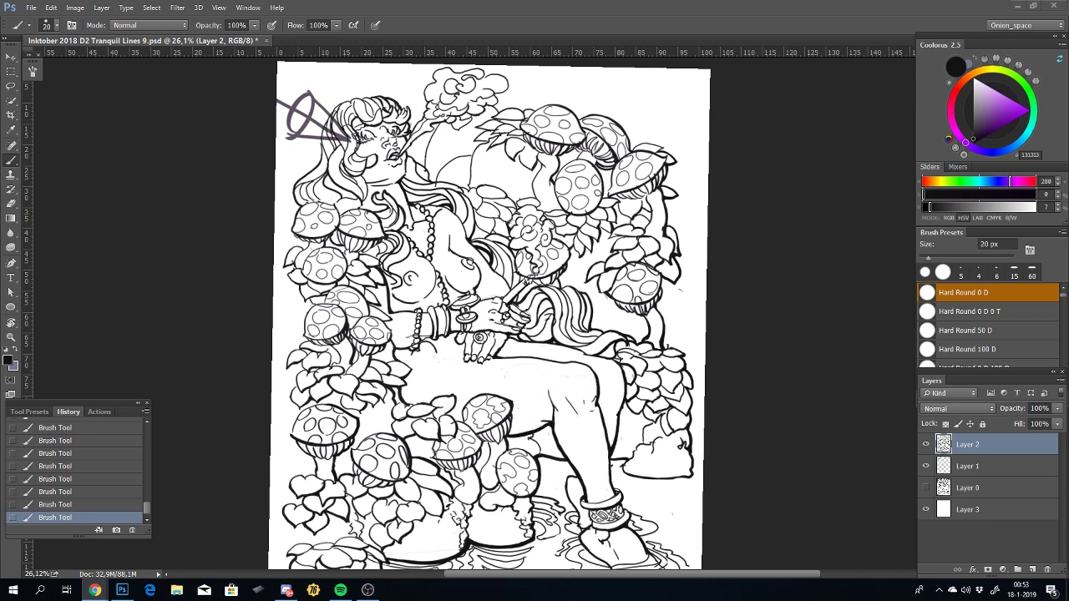
Step: Save the drawing over Inktober 2018 D2 Tranquil Lines 9.psd, confirming the overwrite
key(XF86AudioLowerVolume)
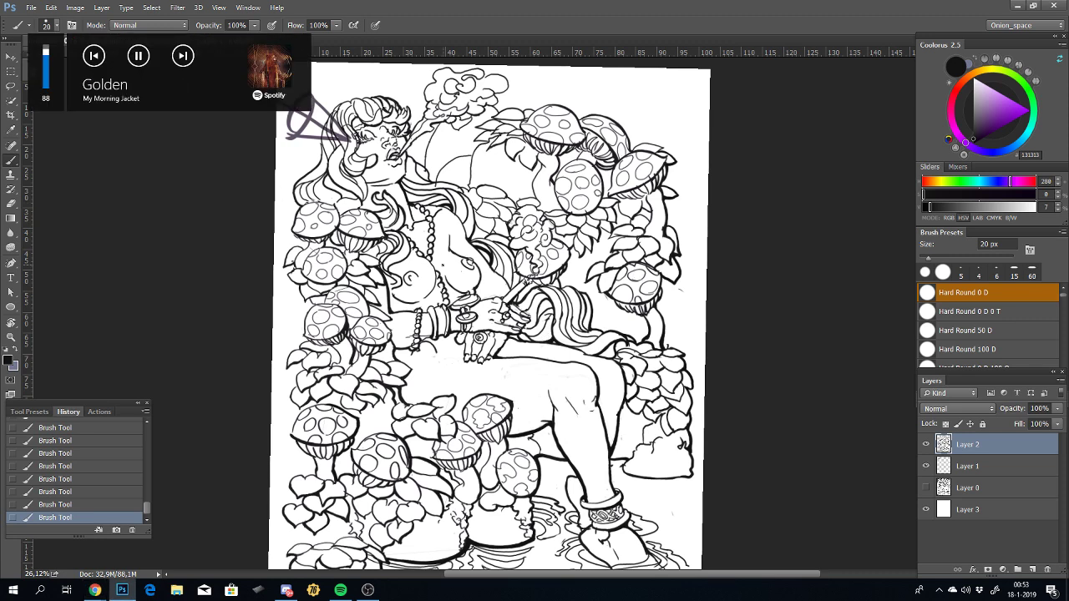
key(ctrl+shift+s)
key(Return)
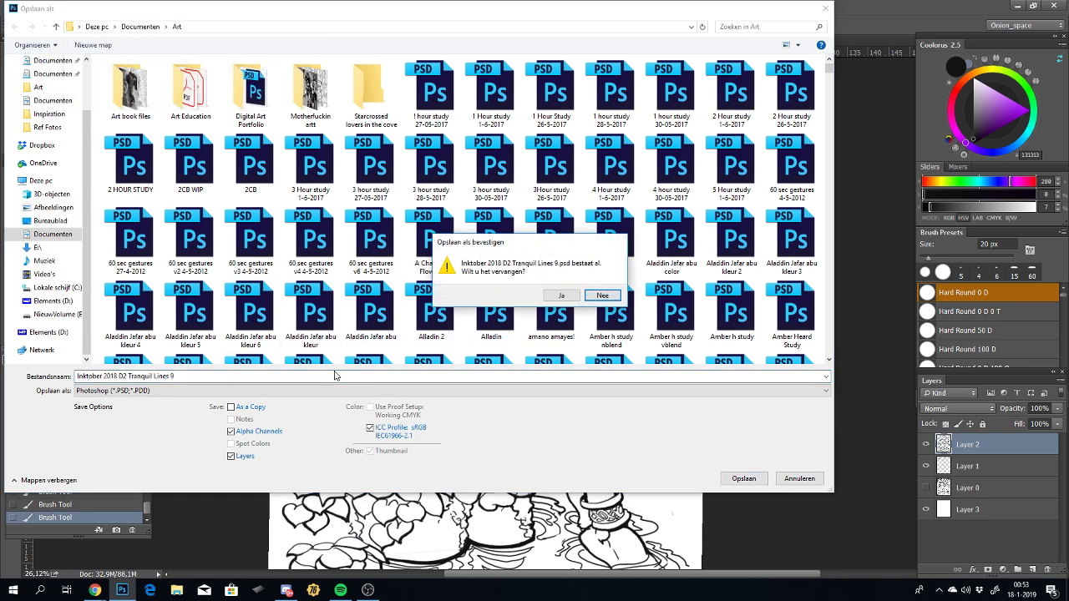
key(Return)
key(Return)
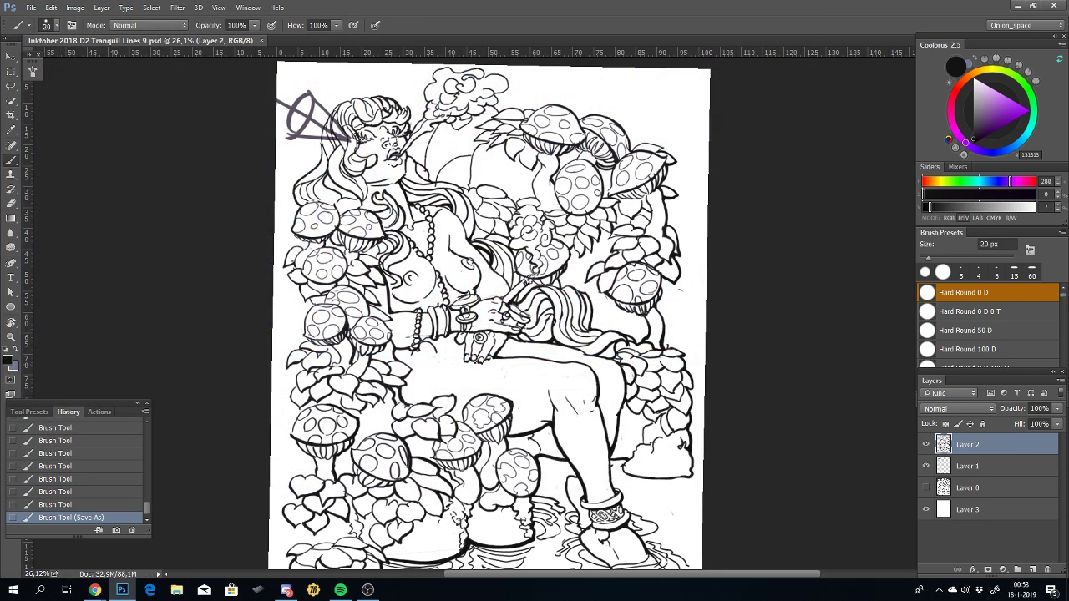
Step: Bring the lower drawing into view and rotate the canvas sideways for inking
drag(510, 347, 552, 225)
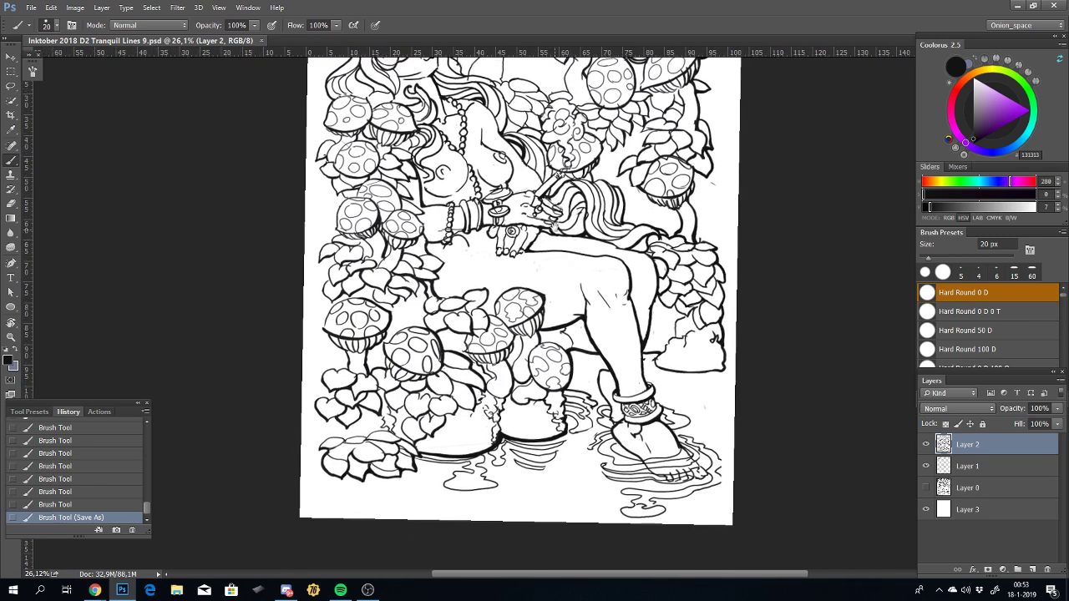
scroll(554, 225, up, 5)
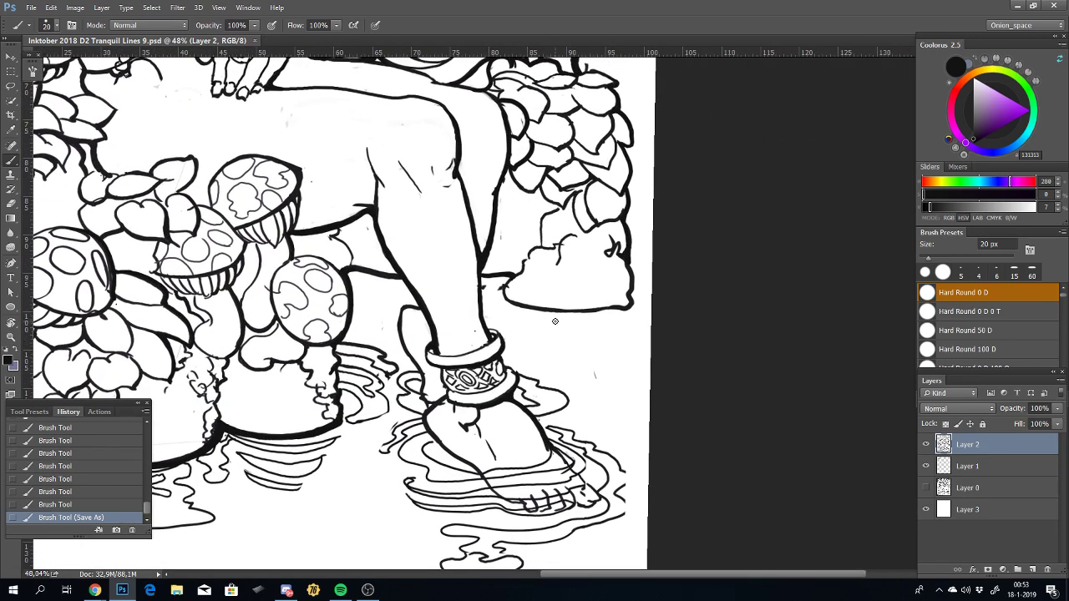
scroll(555, 321, up, 1)
scroll(609, 365, up, 1)
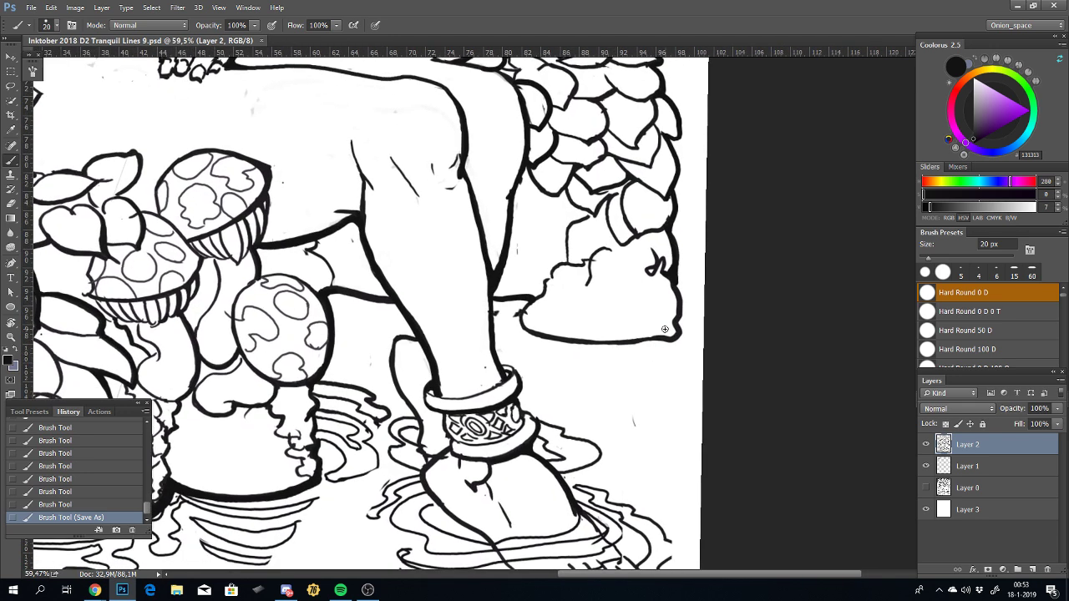
key(r)
mouse_move(644, 327)
mouse_down()
mouse_move(548, 250)
mouse_move(552, 199)
mouse_up()
key(b)
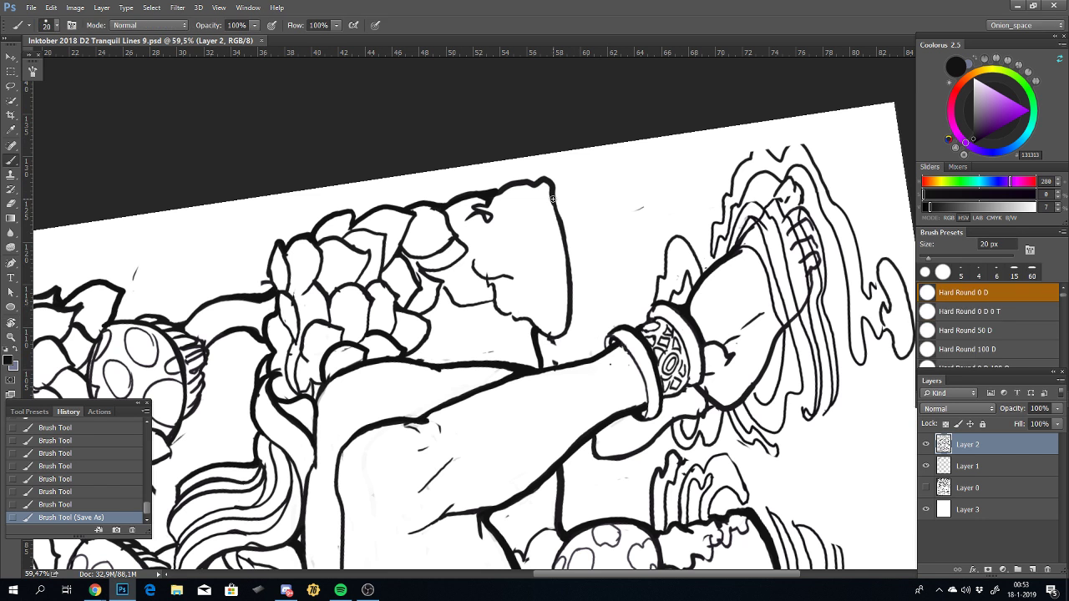
Step: Ink the mound's right edge and bottom line, retrying strokes with undo
click(548, 338)
key(ctrl+z)
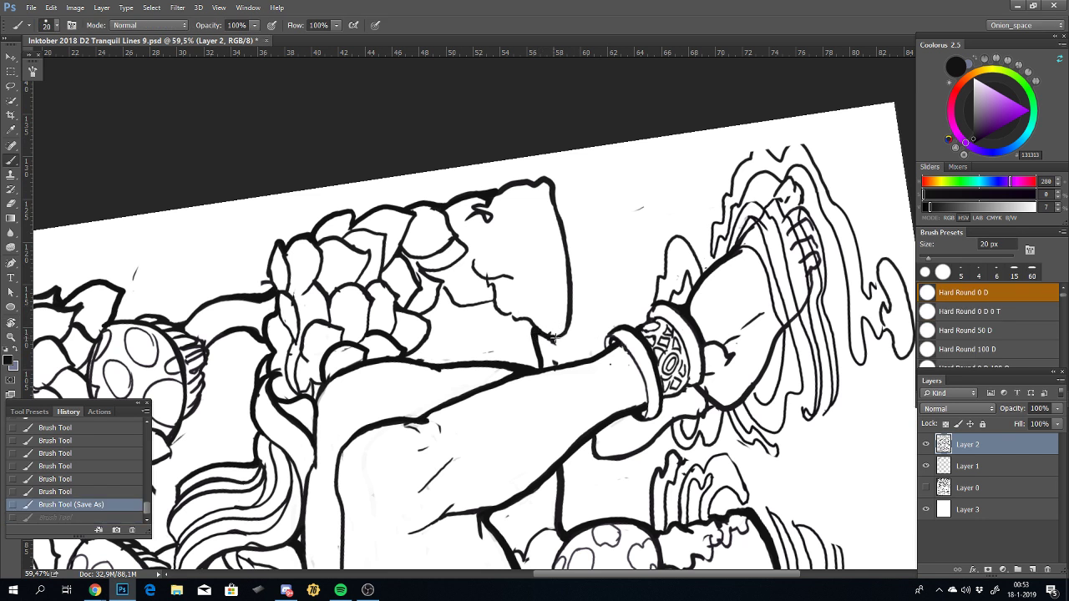
drag(551, 337, 544, 194)
key(ctrl+z)
drag(562, 335, 557, 197)
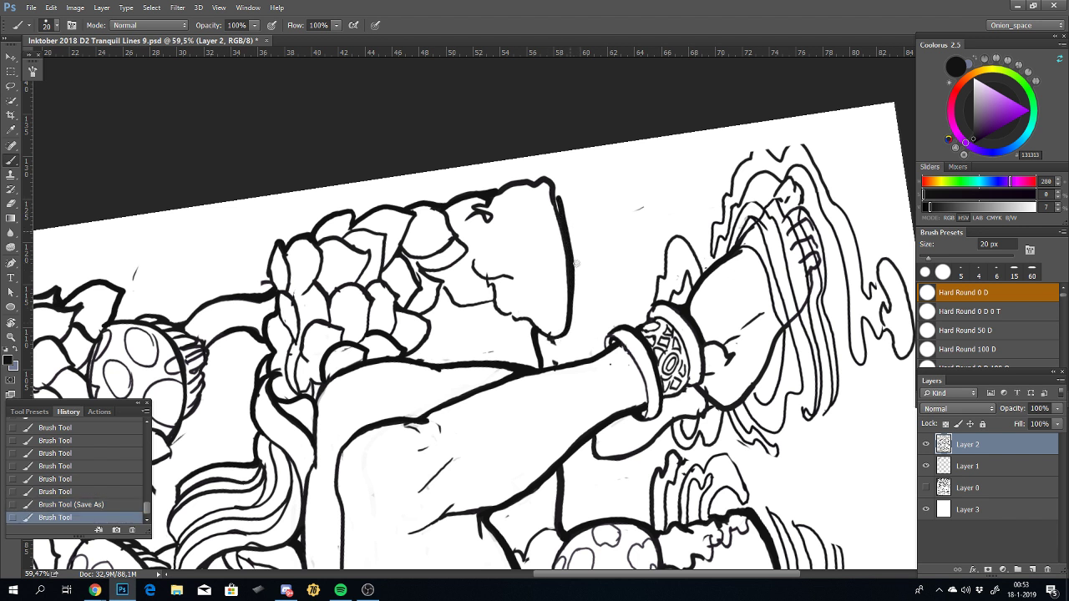
key(ctrl+z)
drag(561, 336, 550, 178)
mouse_move(565, 336)
mouse_down()
mouse_move(535, 331)
mouse_move(535, 344)
mouse_up()
key(ctrl+z)
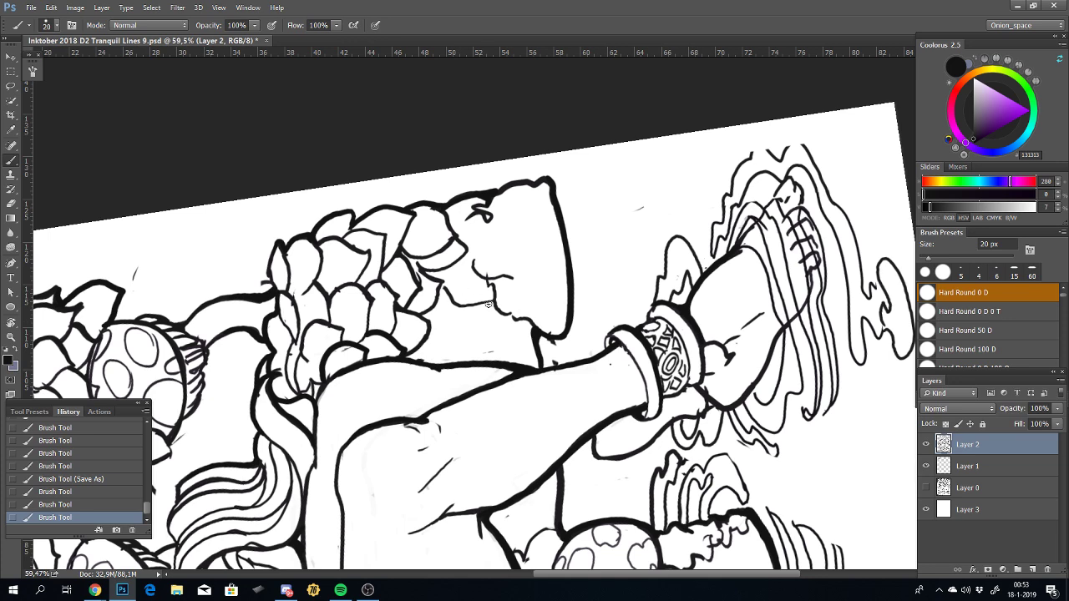
Step: Rotate the canvas back toward upright, to about 15 degrees
key(r)
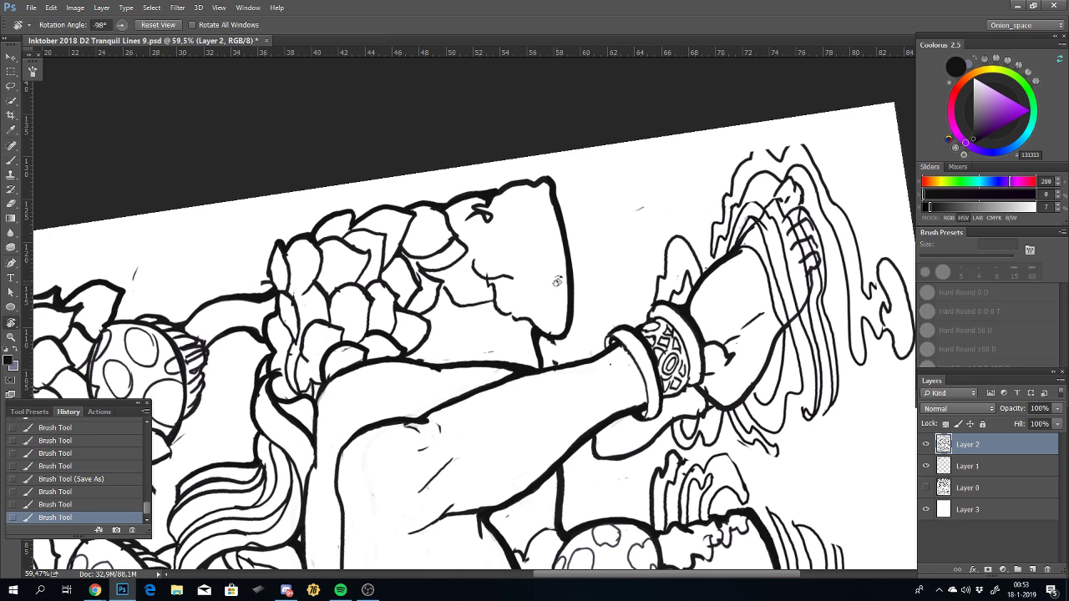
mouse_move(632, 281)
mouse_down()
mouse_move(570, 374)
mouse_move(547, 286)
mouse_up()
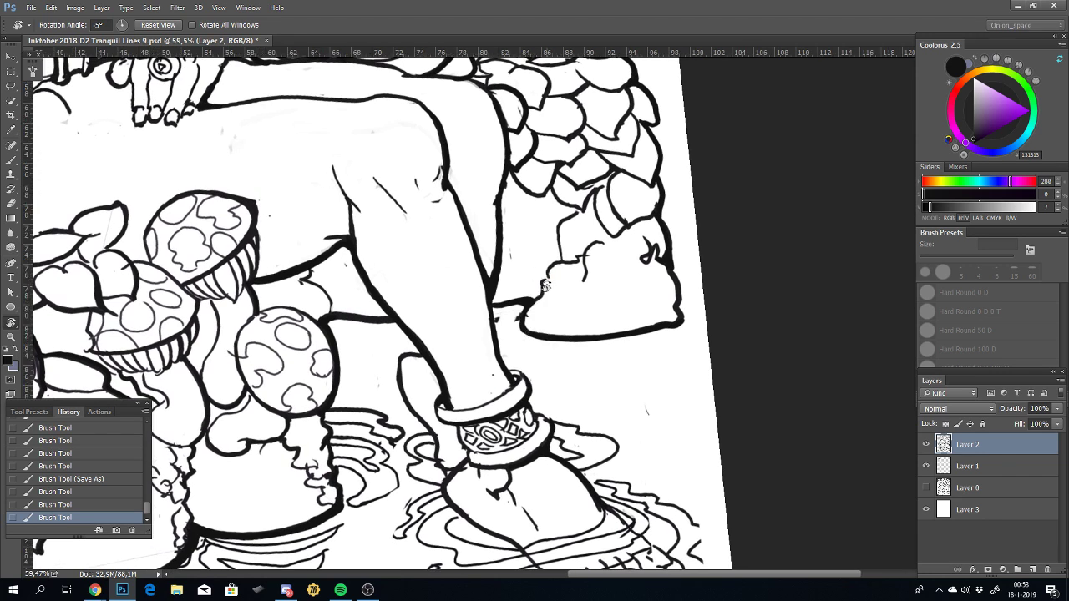
drag(641, 375, 628, 386)
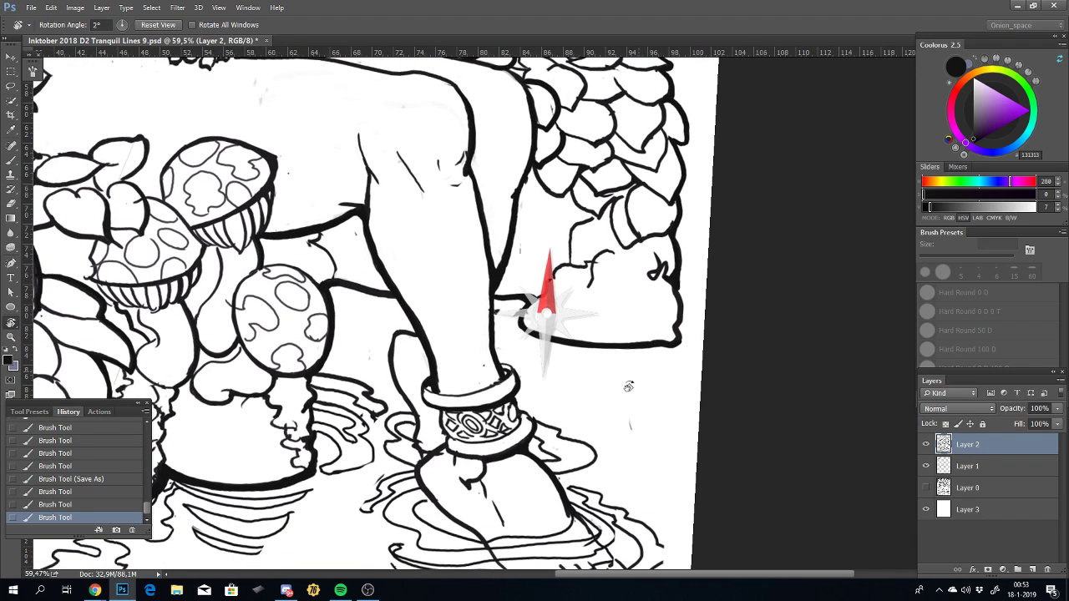
drag(627, 235, 630, 302)
mouse_move(633, 413)
mouse_down()
mouse_move(537, 324)
mouse_move(604, 319)
mouse_up()
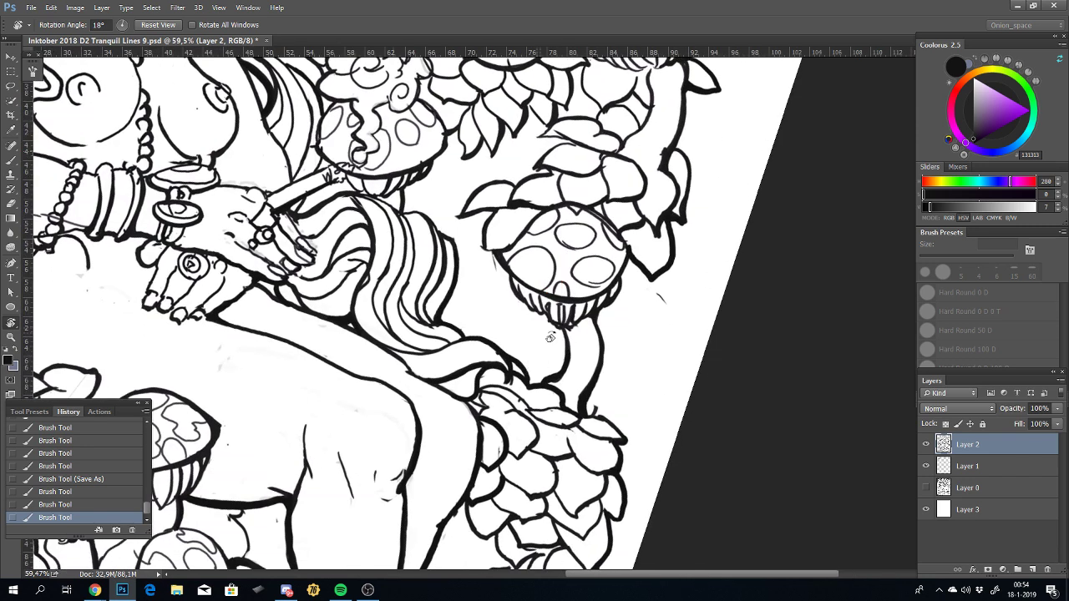
key(b)
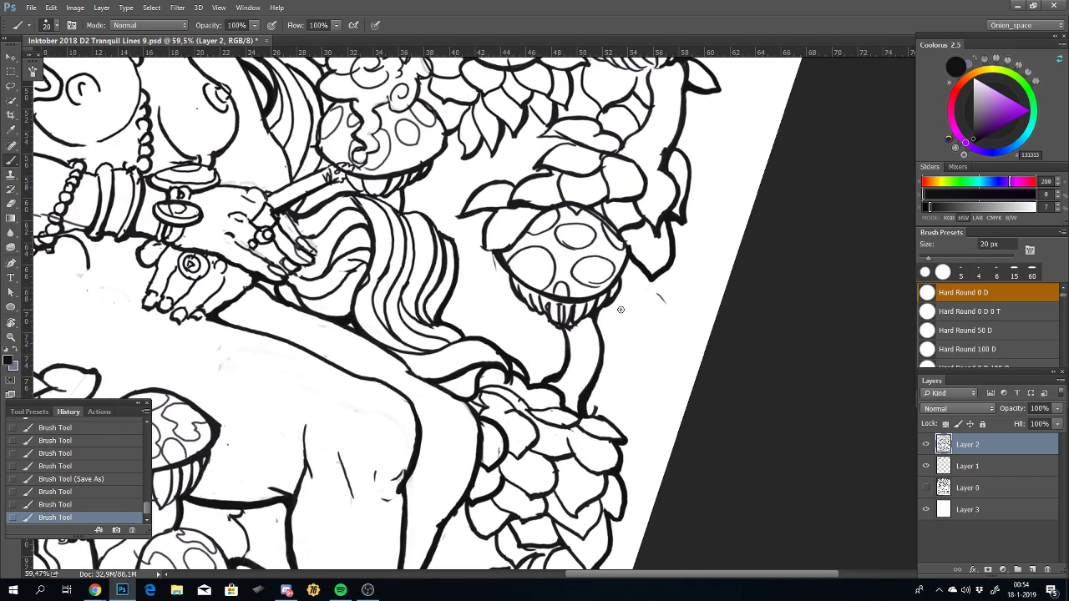
Step: Tilt the canvas the other way and try short strokes beside the mushroom stem and cap, undoing them
key(r)
drag(656, 310, 613, 257)
key(b)
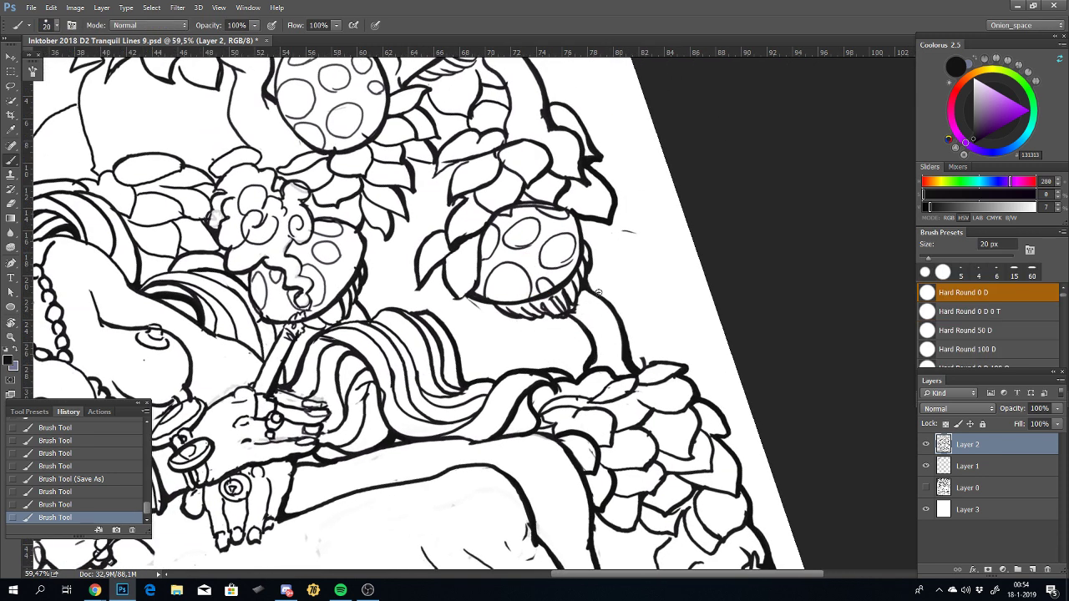
mouse_move(609, 297)
mouse_down()
mouse_move(624, 342)
mouse_move(593, 288)
mouse_up()
key(ctrl+z)
key(ctrl+z)
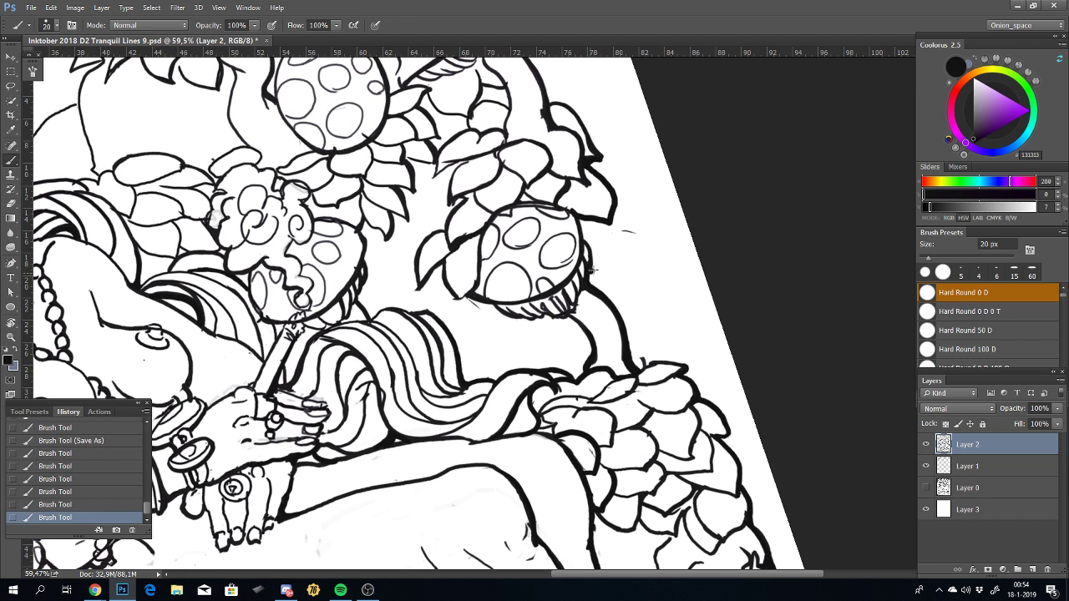
key(ctrl+z)
mouse_move(590, 267)
mouse_down()
mouse_move(590, 231)
mouse_move(583, 241)
mouse_up()
key(ctrl+z)
key(ctrl+z)
key(ctrl+z)
scroll(591, 364, down, 5)
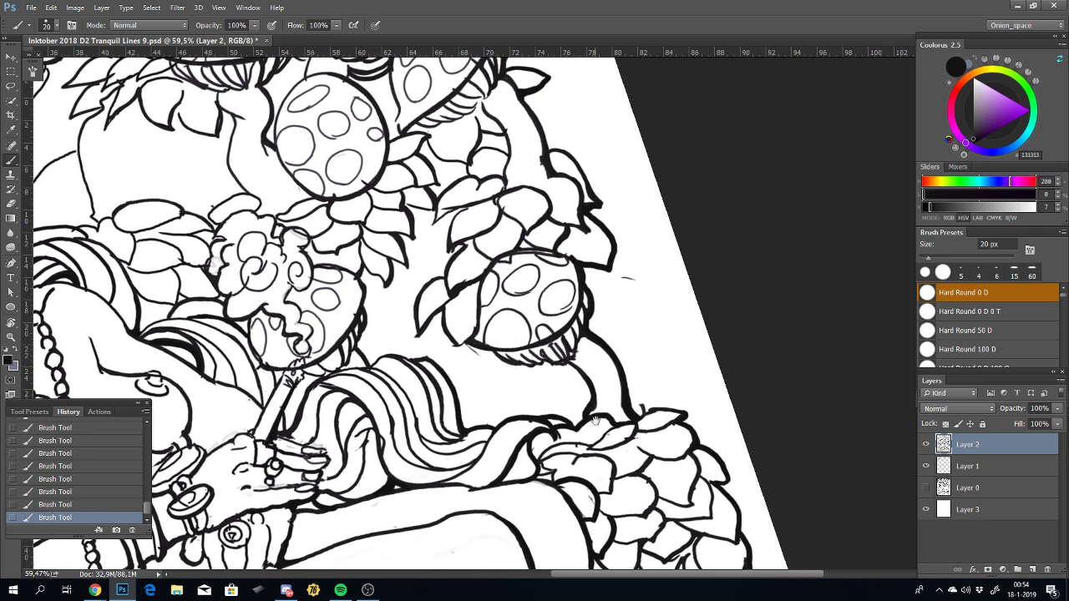
scroll(588, 401, down, 4)
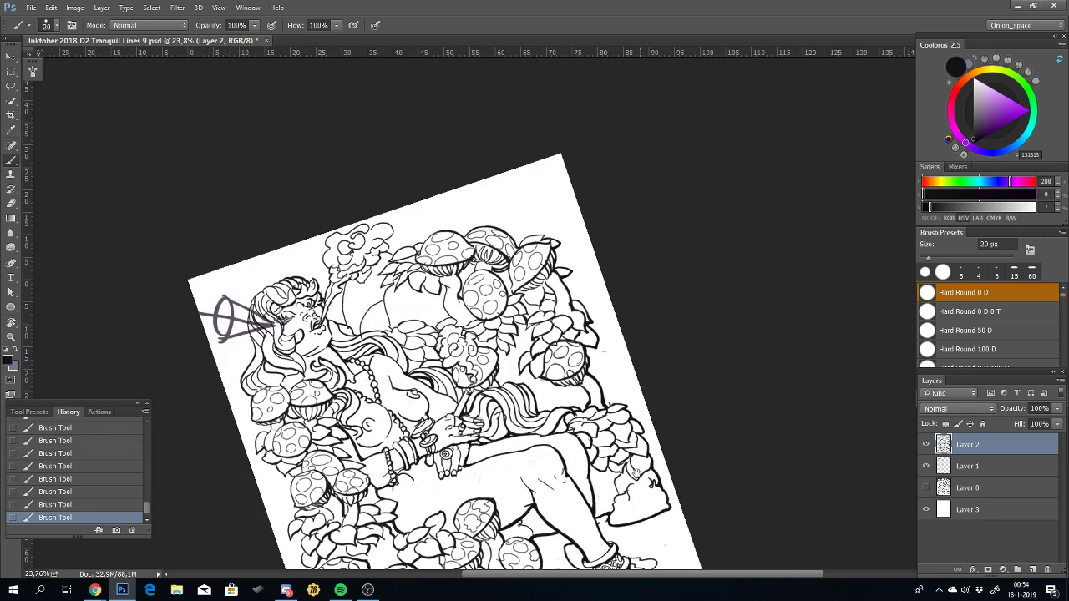
drag(635, 474, 562, 410)
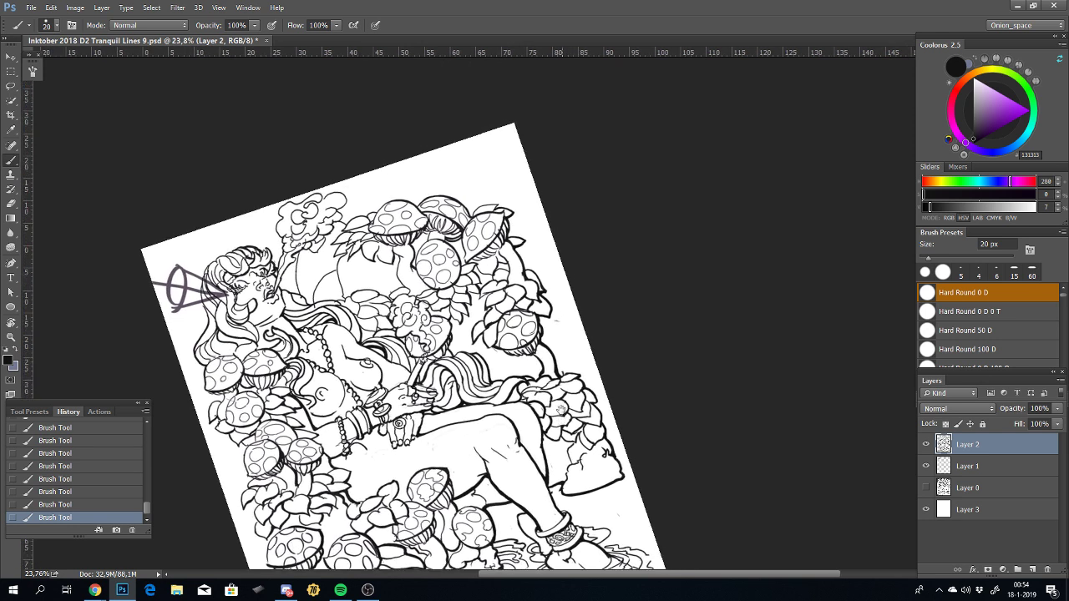
scroll(561, 407, up, 8)
scroll(535, 326, up, 2)
Step: Erase stray ink marks beside the mushroom cluster and near the leaves
scroll(529, 309, up, 1)
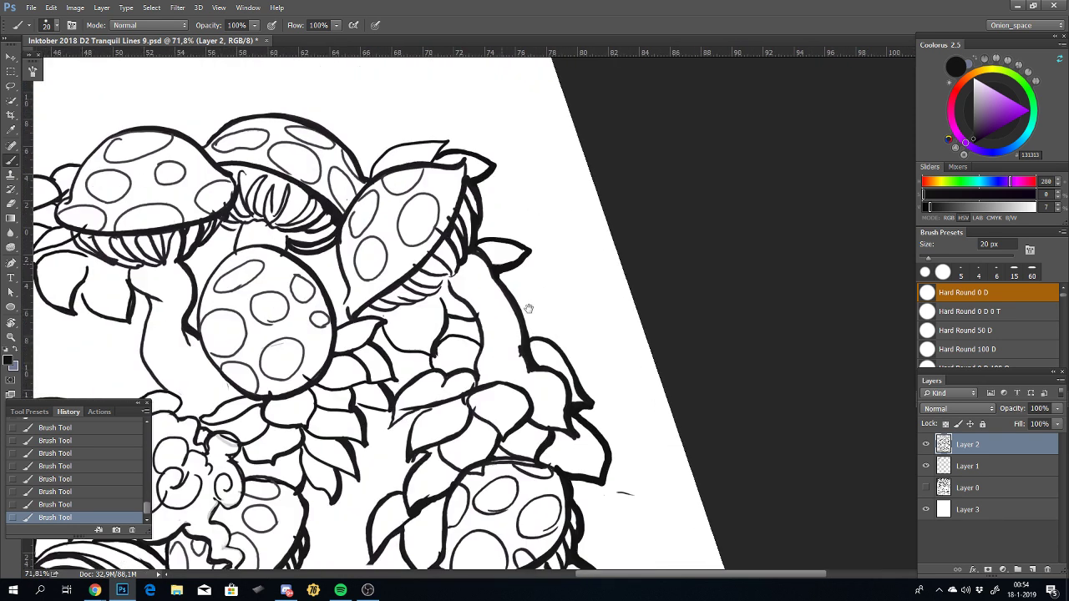
drag(529, 309, 521, 292)
key(e)
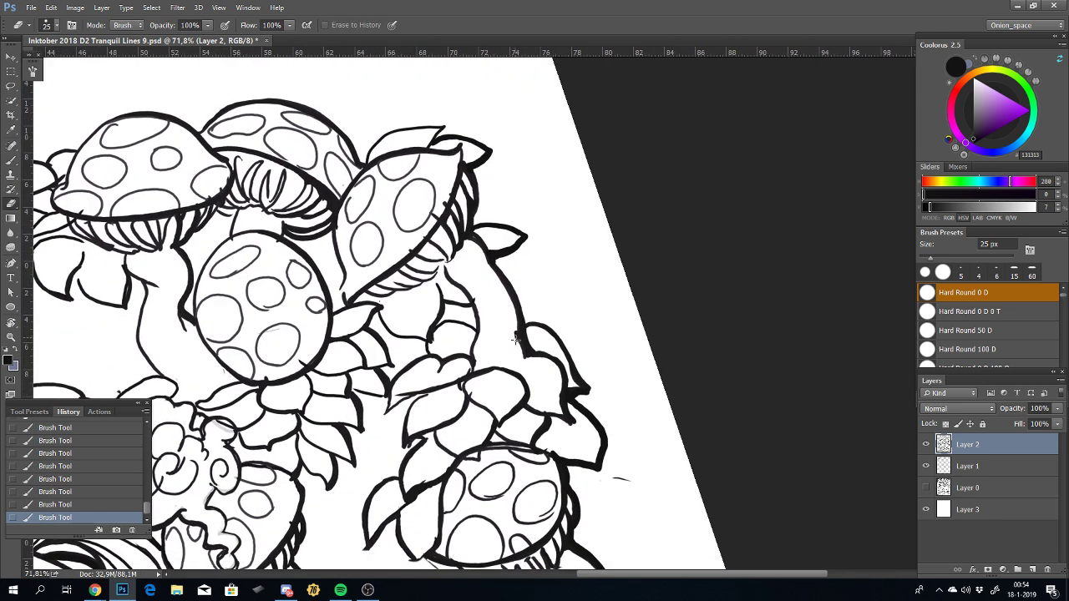
mouse_move(515, 338)
mouse_down()
mouse_move(510, 321)
mouse_move(504, 351)
mouse_move(522, 317)
mouse_up()
key(ctrl+alt+z)
key(ctrl+alt+z)
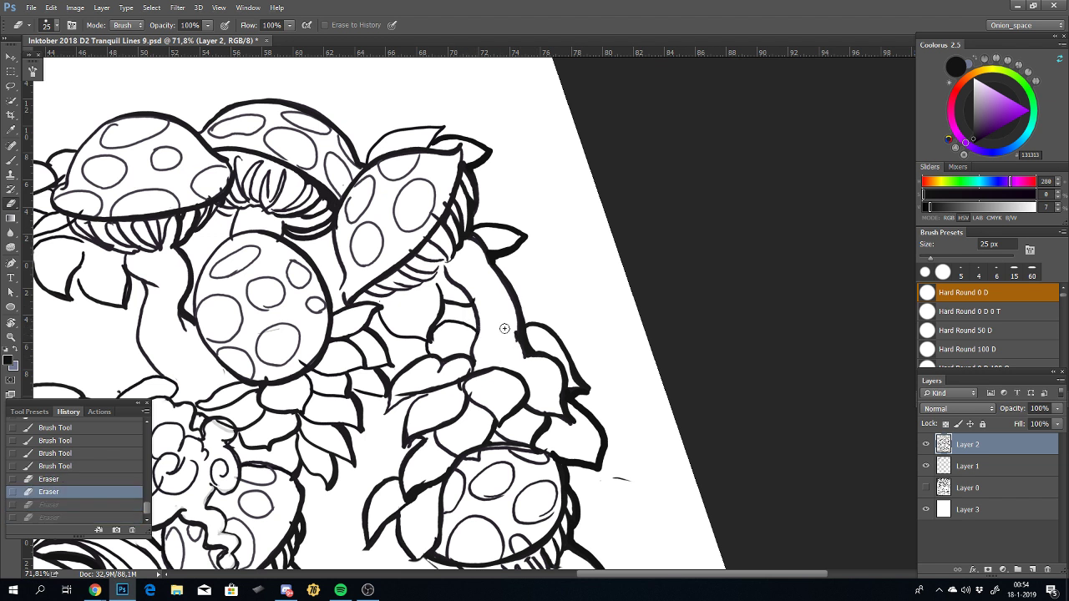
key(ctrl+alt+z)
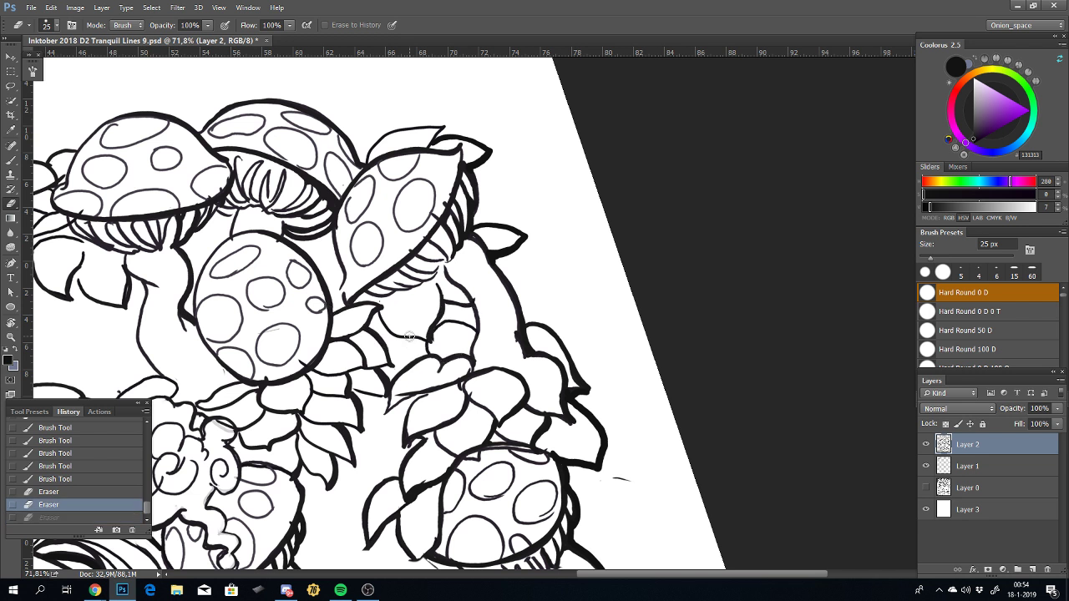
key(ctrl+shift+z)
drag(512, 340, 514, 327)
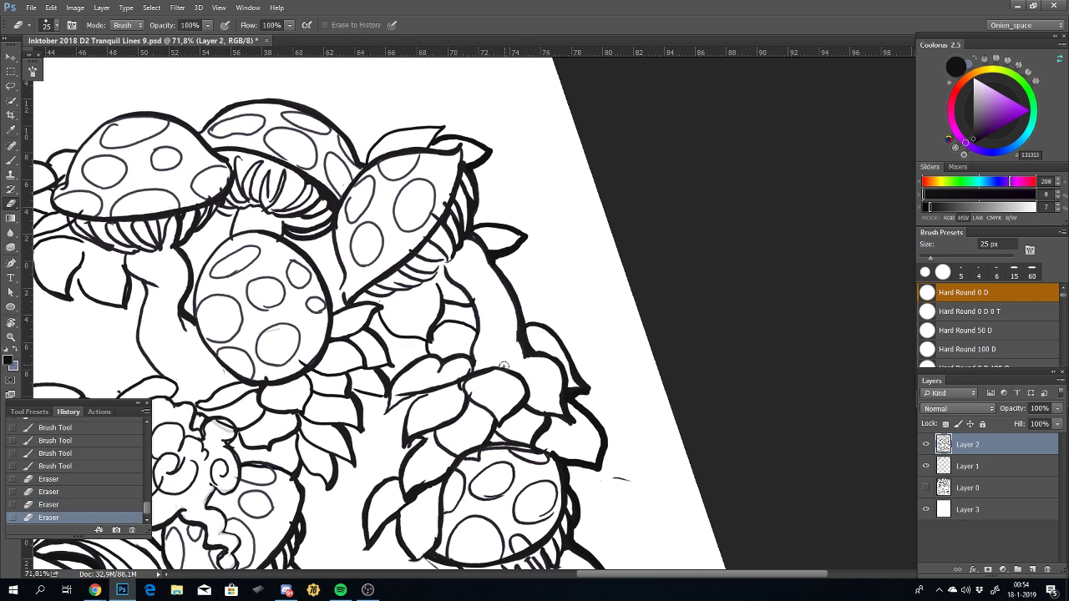
drag(512, 371, 518, 375)
Step: Add a small ink touch to the line, then retry the top leaf outline, undoing each attempt
key(b)
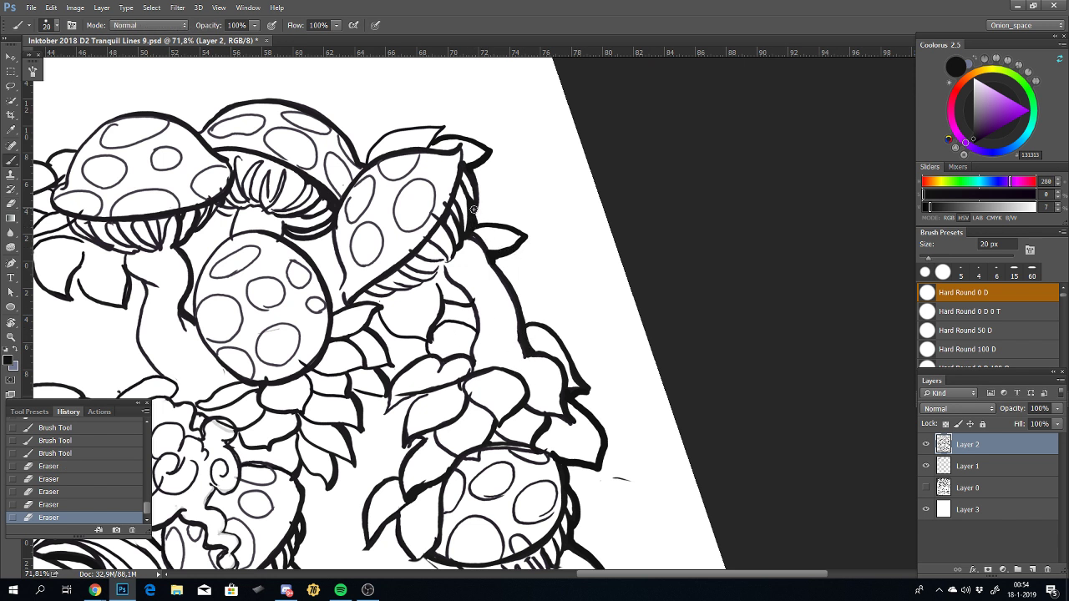
drag(474, 209, 472, 238)
mouse_move(441, 139)
mouse_down()
mouse_move(446, 125)
mouse_move(399, 135)
mouse_up()
key(ctrl+z)
key(ctrl+z)
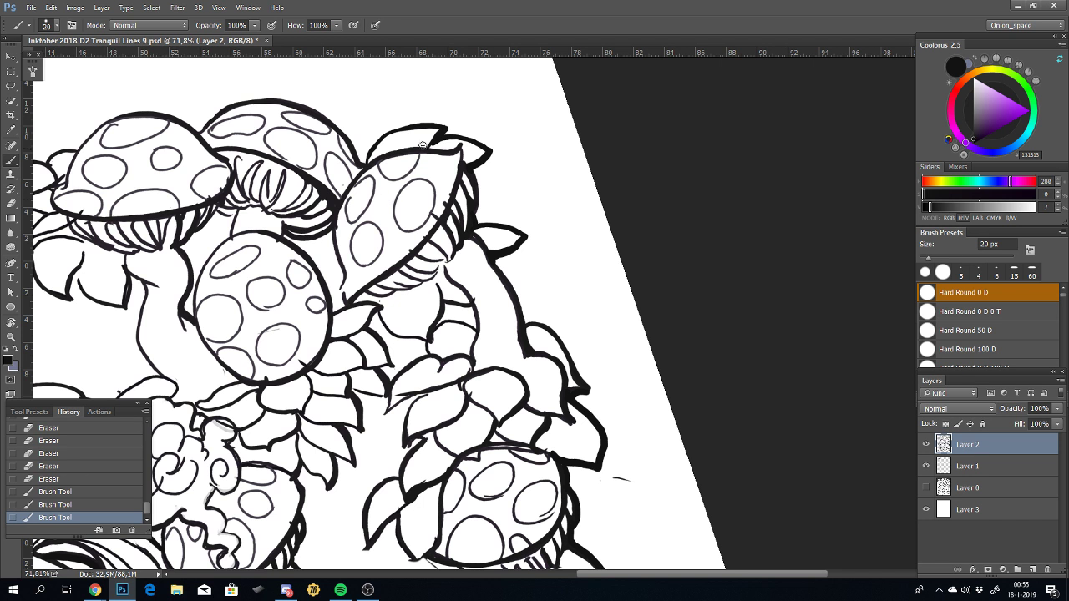
key(ctrl+z)
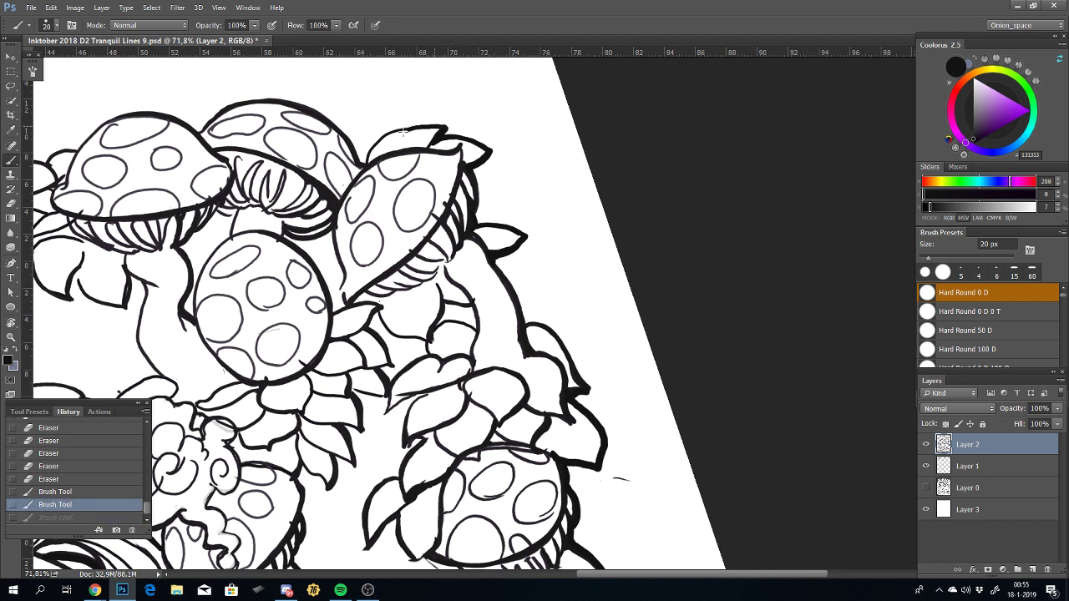
drag(404, 131, 354, 167)
key(ctrl+z)
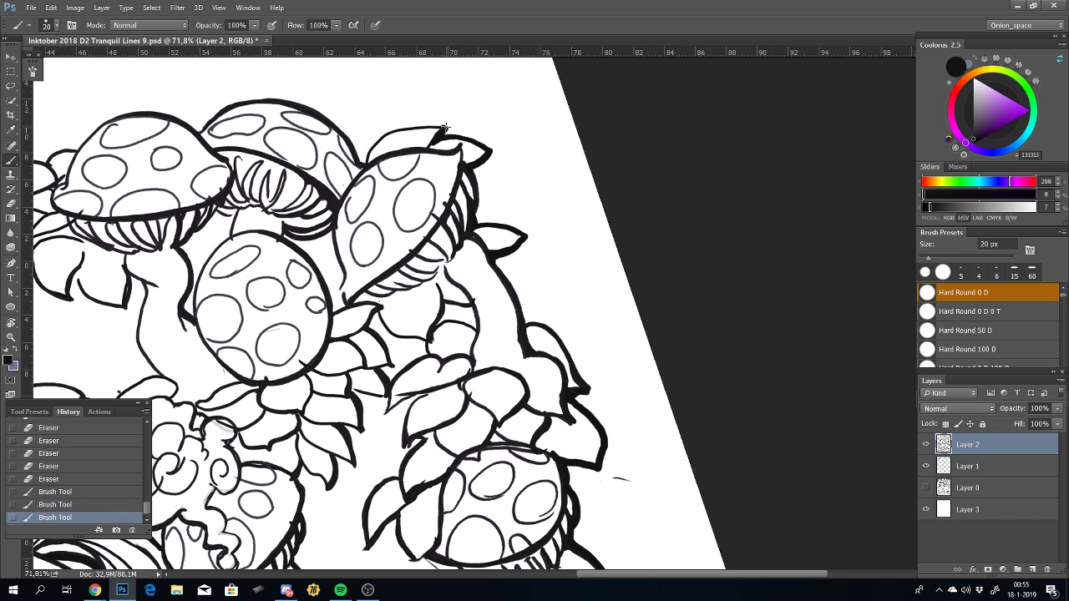
drag(409, 128, 359, 167)
key(ctrl+z)
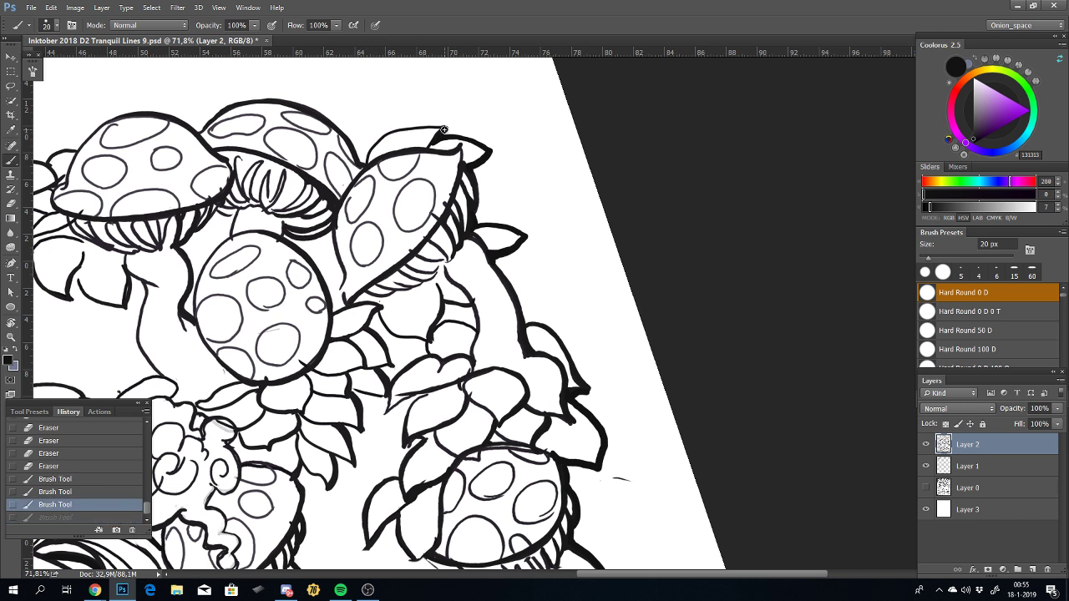
drag(446, 131, 436, 138)
key(ctrl+z)
Step: Rotate the view and trace the mushroom cap's right edge thicker
key(r)
drag(521, 175, 698, 275)
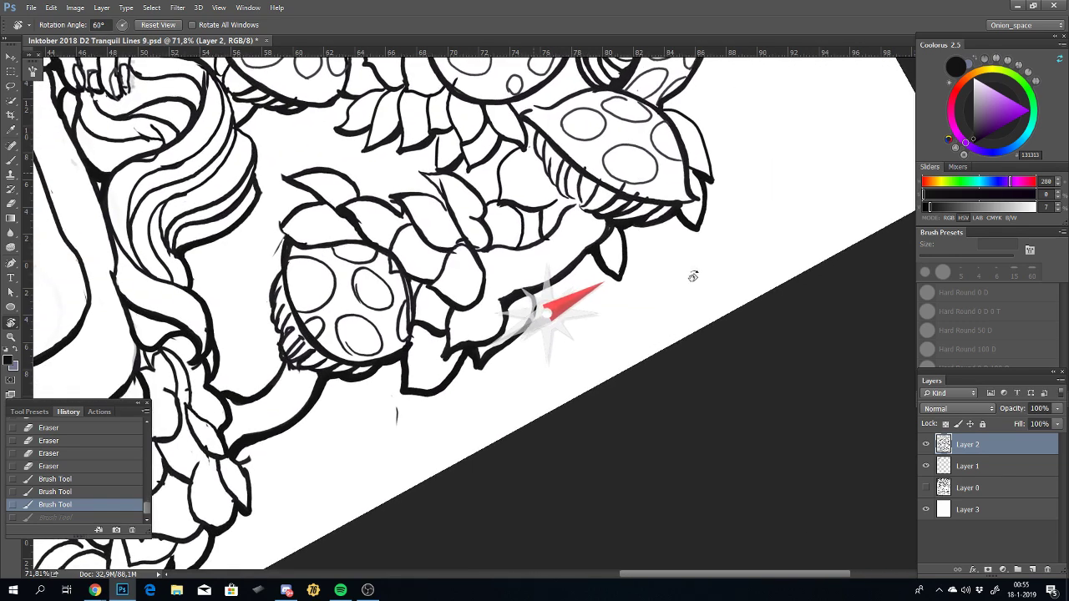
key(b)
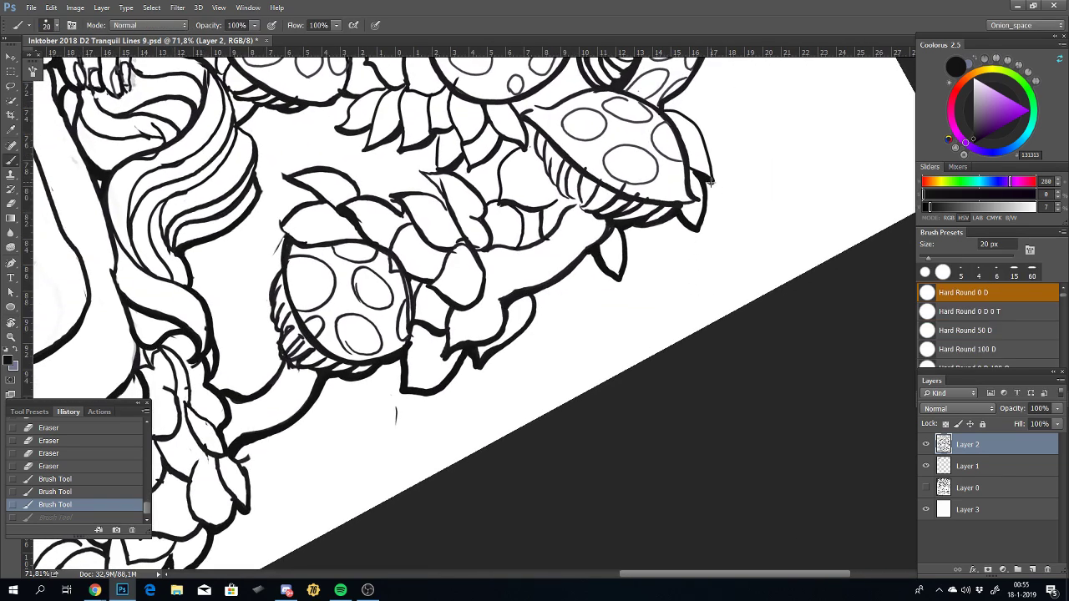
drag(711, 181, 700, 133)
key(ctrl+z)
mouse_move(711, 185)
mouse_down()
mouse_move(695, 122)
mouse_move(705, 137)
mouse_up()
Step: Tilt the canvas to about -10 degrees and bring up the Watch Me Work browser window
drag(608, 213, 576, 312)
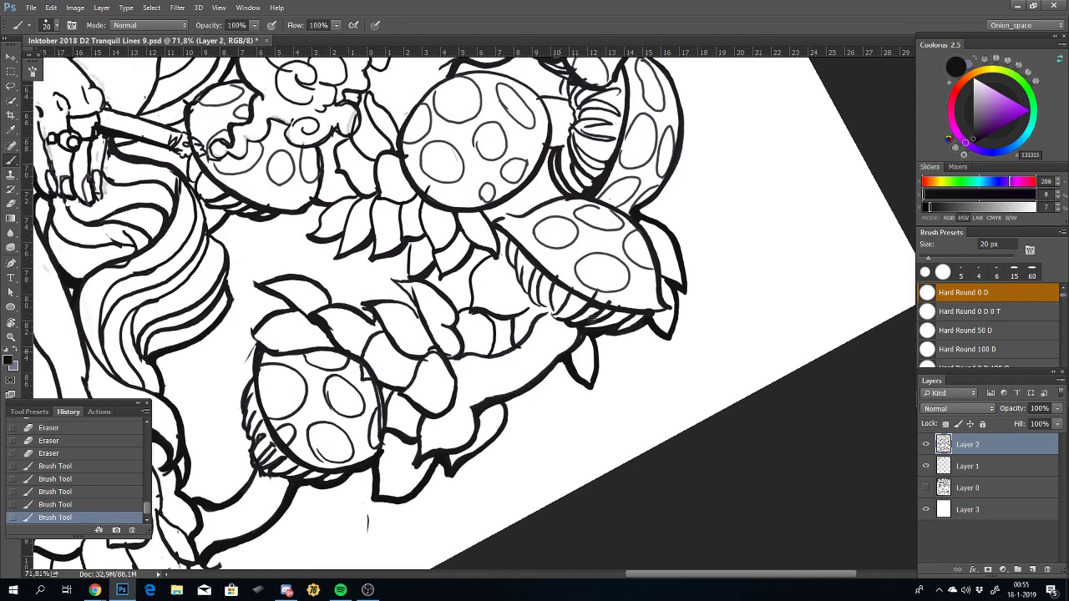
key(r)
mouse_move(692, 318)
mouse_down()
mouse_move(697, 262)
mouse_move(652, 234)
mouse_move(590, 242)
mouse_move(531, 207)
mouse_up()
drag(222, 556, 294, 462)
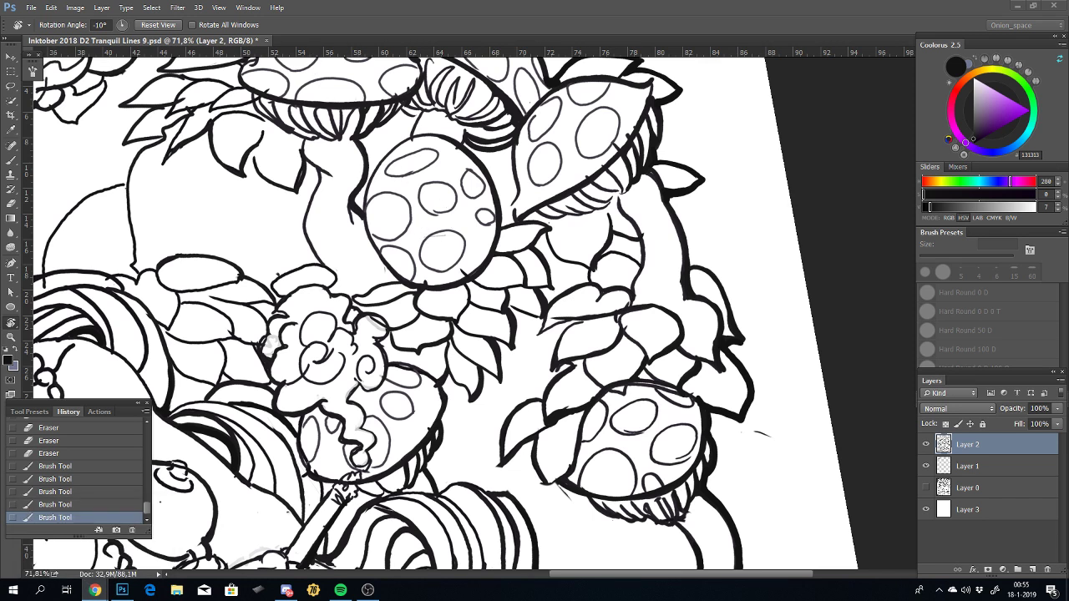
key(alt+Tab)
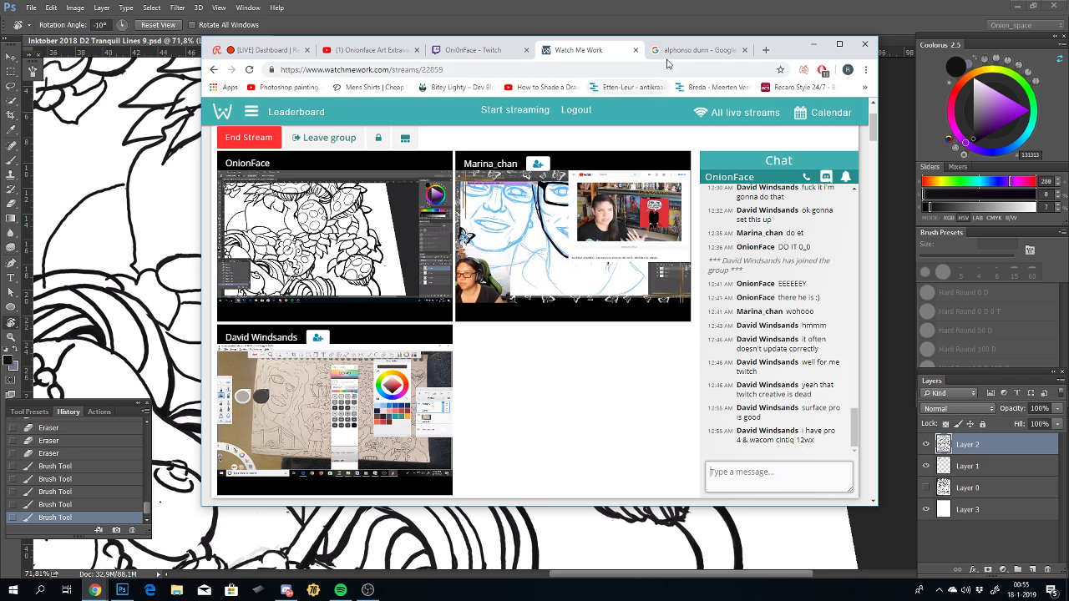
Step: Glance at the Twitch tab, return to Watch Me Work, and open a new Google tab
key(ctrl+shift+Tab)
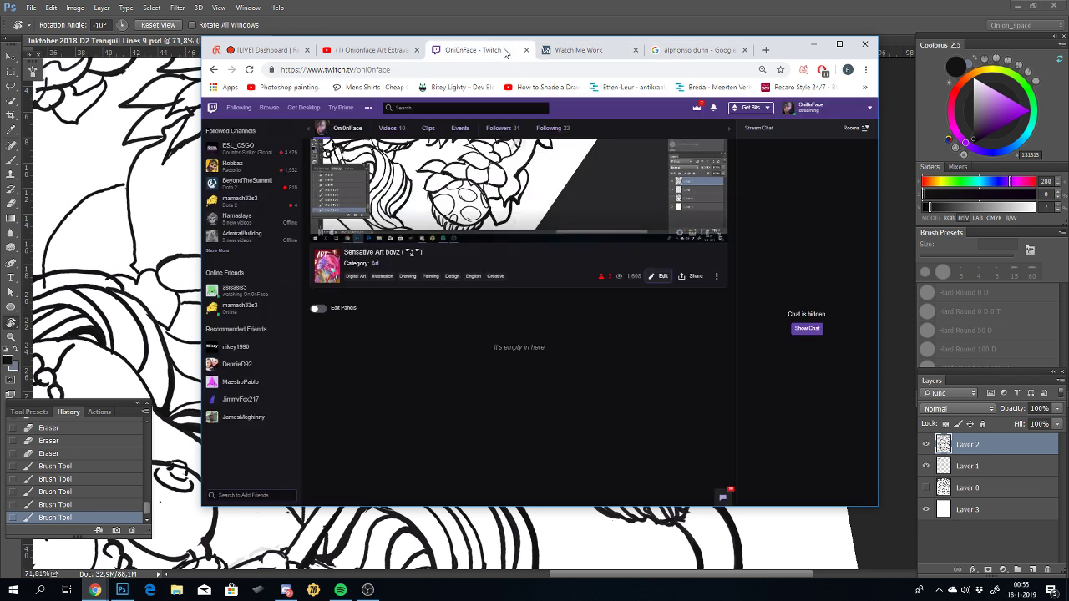
click(584, 51)
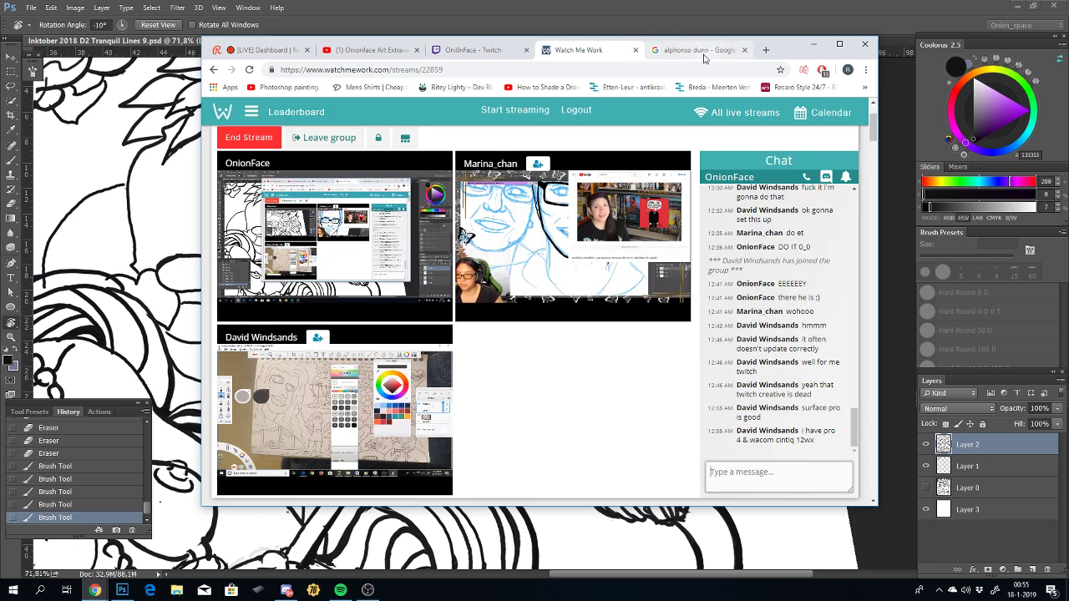
click(766, 50)
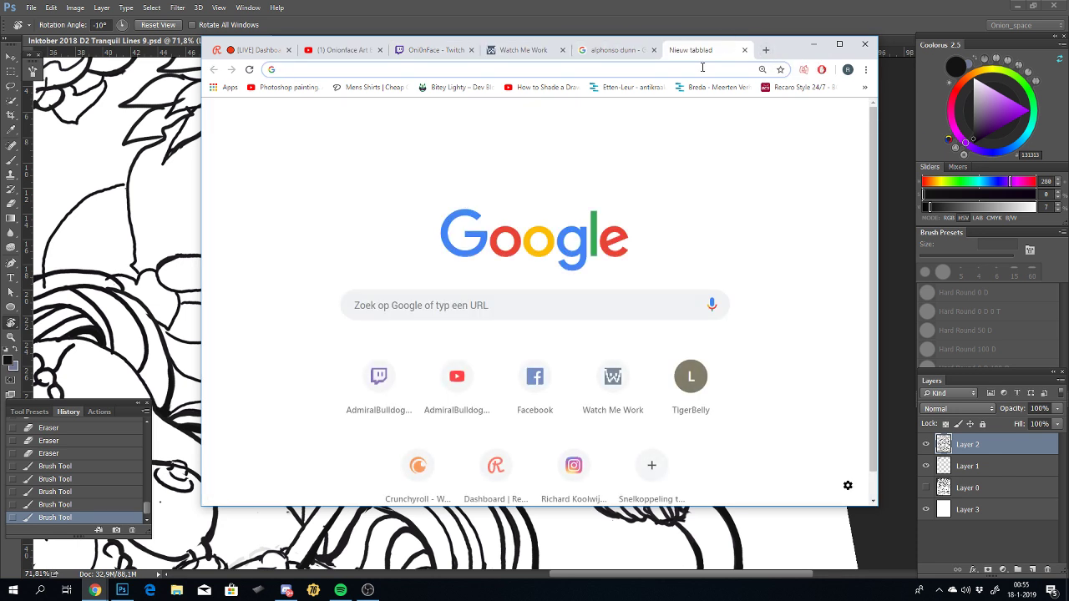
click(437, 306)
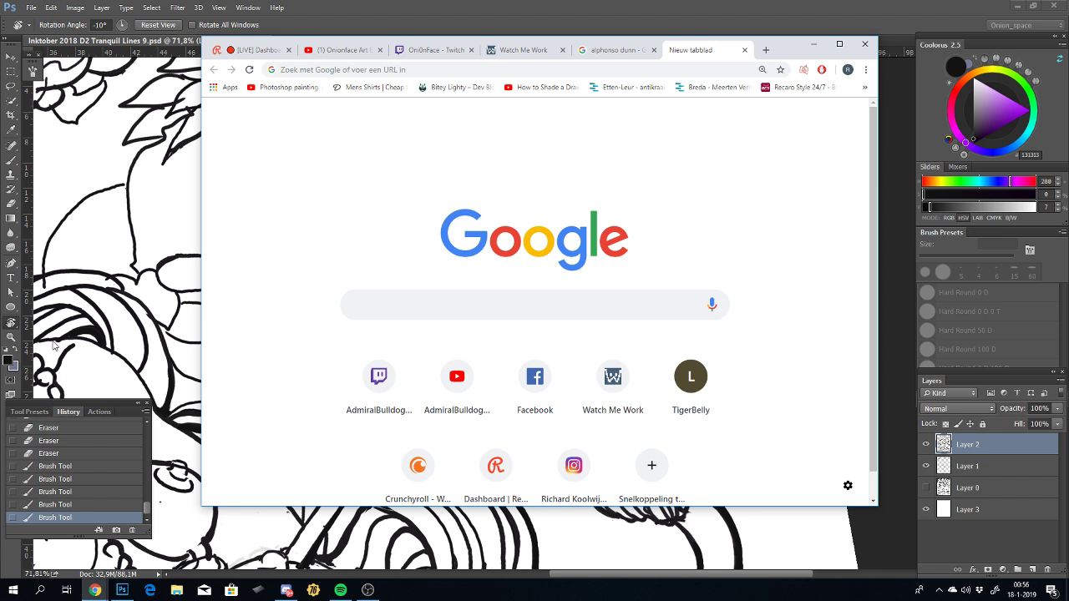
Step: Search Google for 'wacom intuos pro large' and scroll through the results
text(wa)
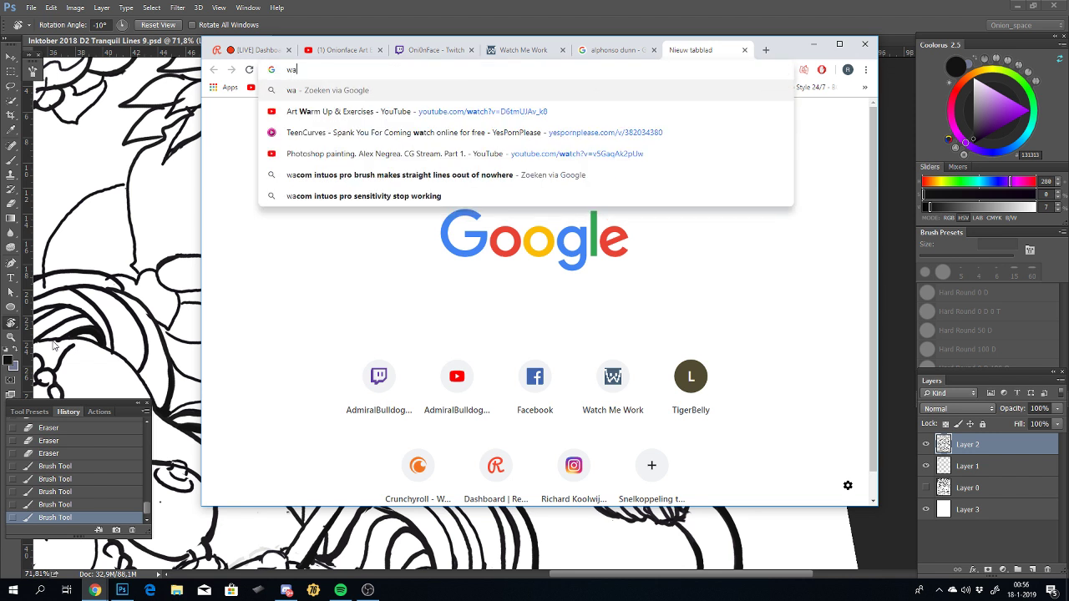
text(com int)
text(r)
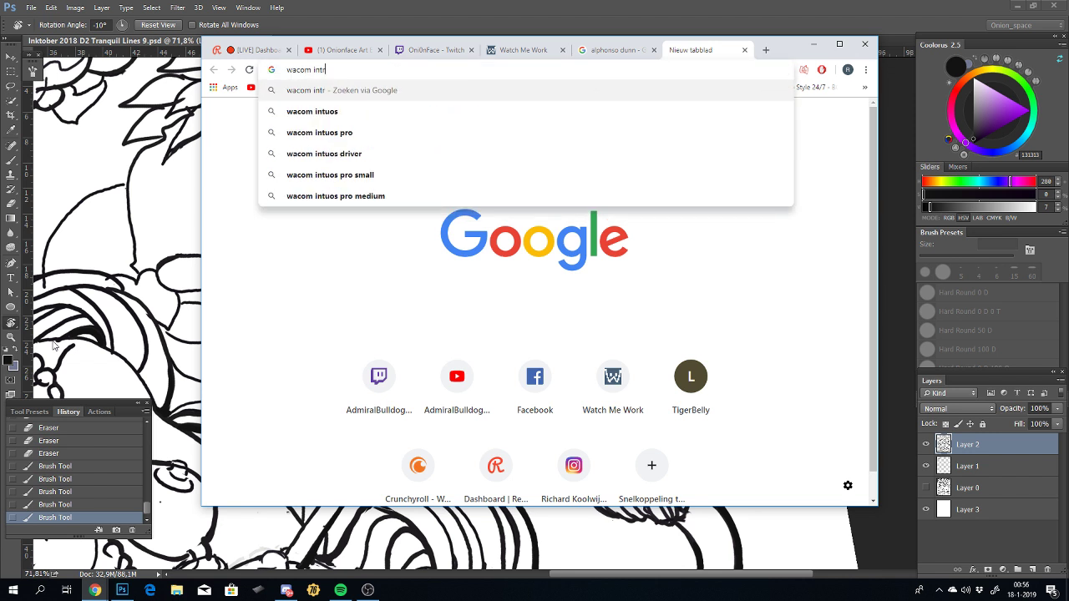
key(BackSpace)
text(uos pro)
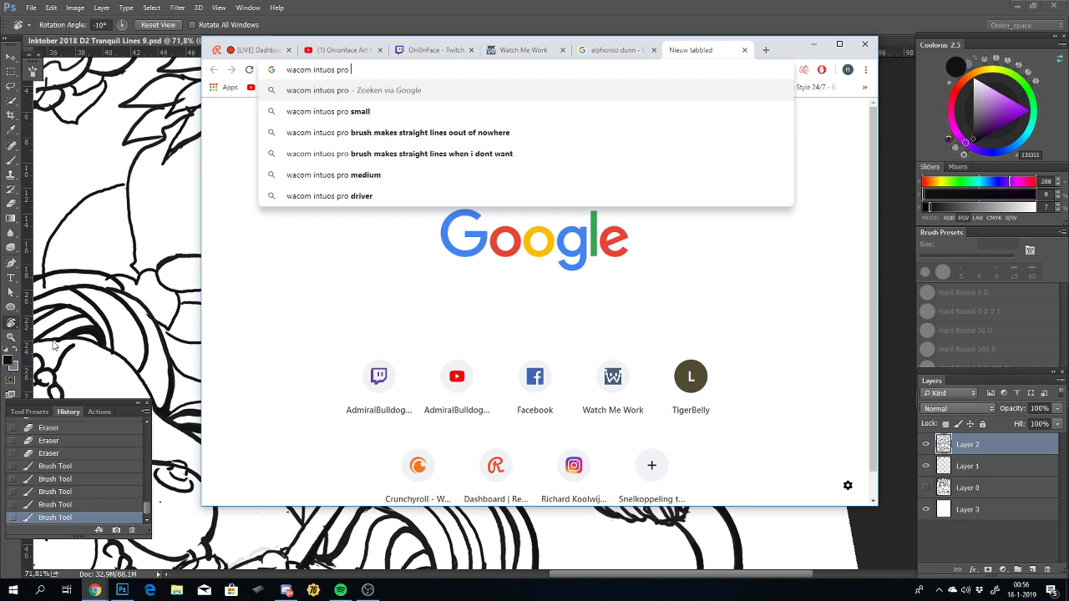
text( large)
key(Return)
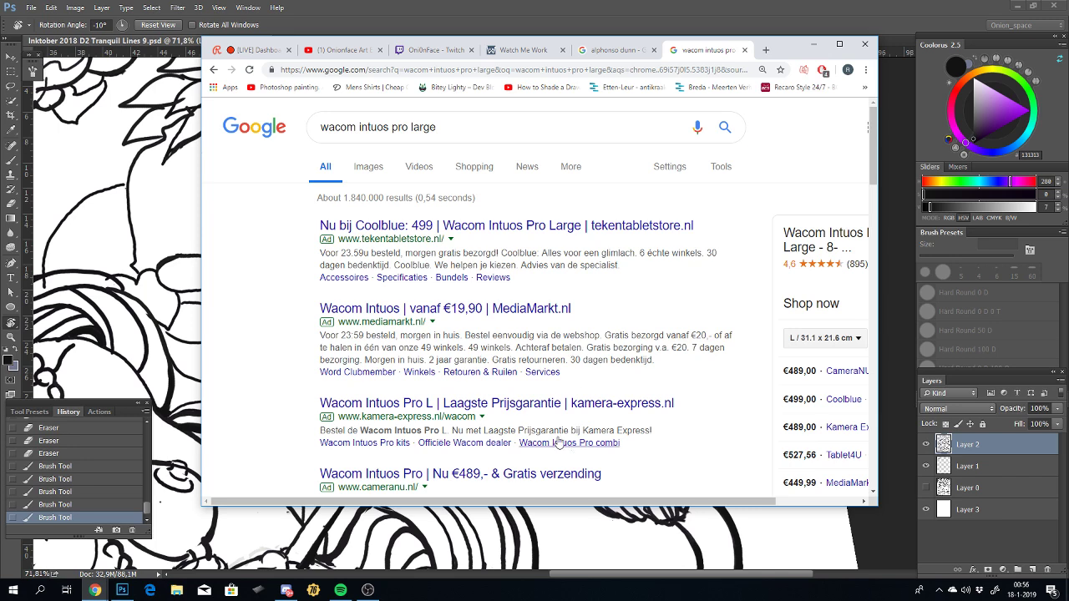
scroll(572, 432, down, 5)
scroll(572, 433, down, 2)
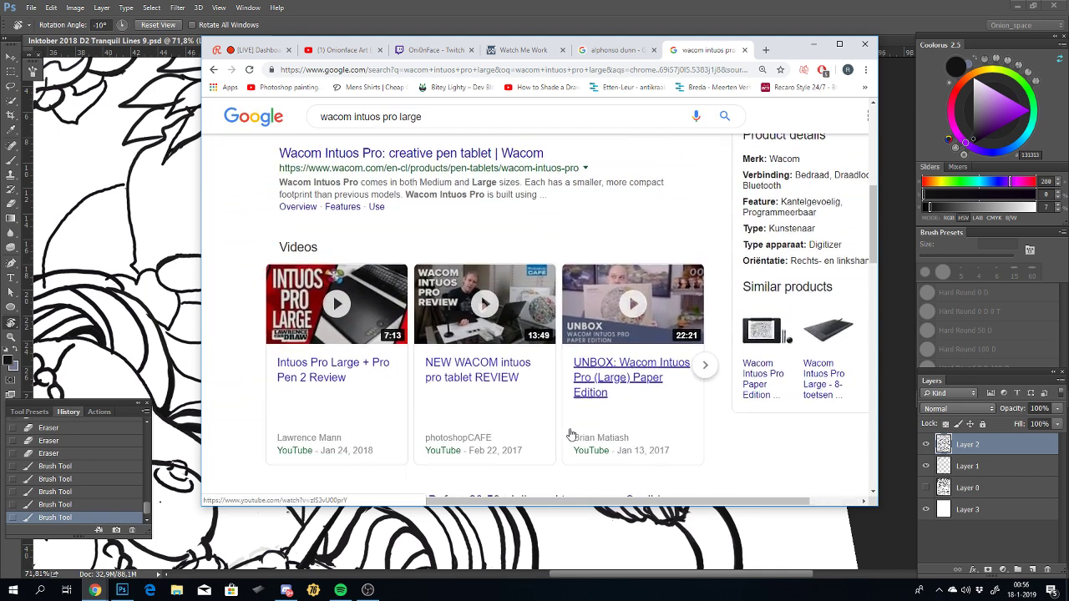
scroll(568, 435, left, 2)
scroll(482, 429, down, 2)
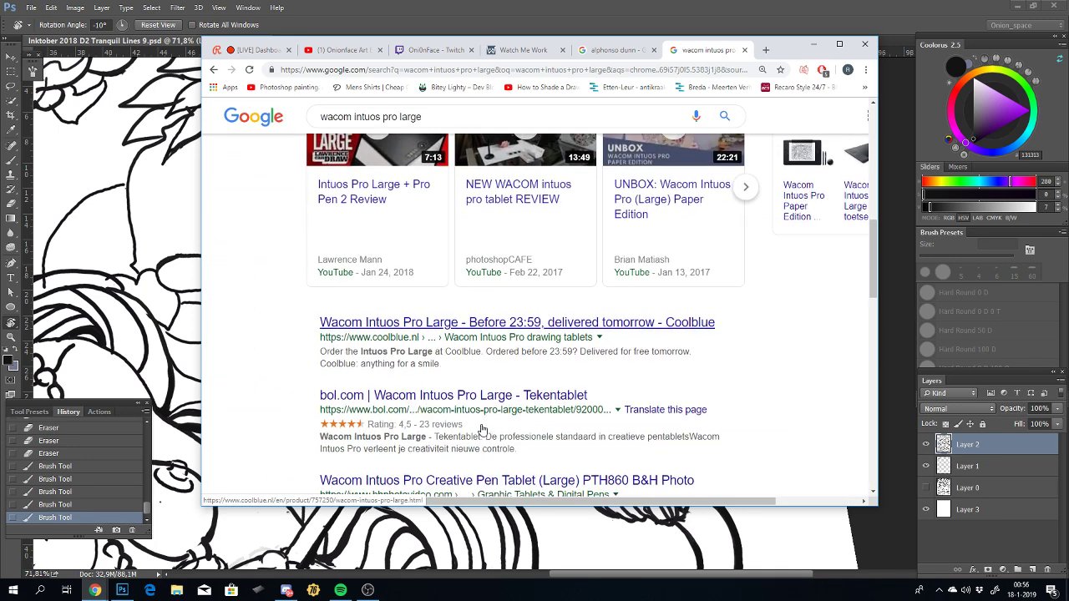
scroll(480, 401, up, 1)
scroll(477, 331, up, 8)
scroll(477, 332, right, 2)
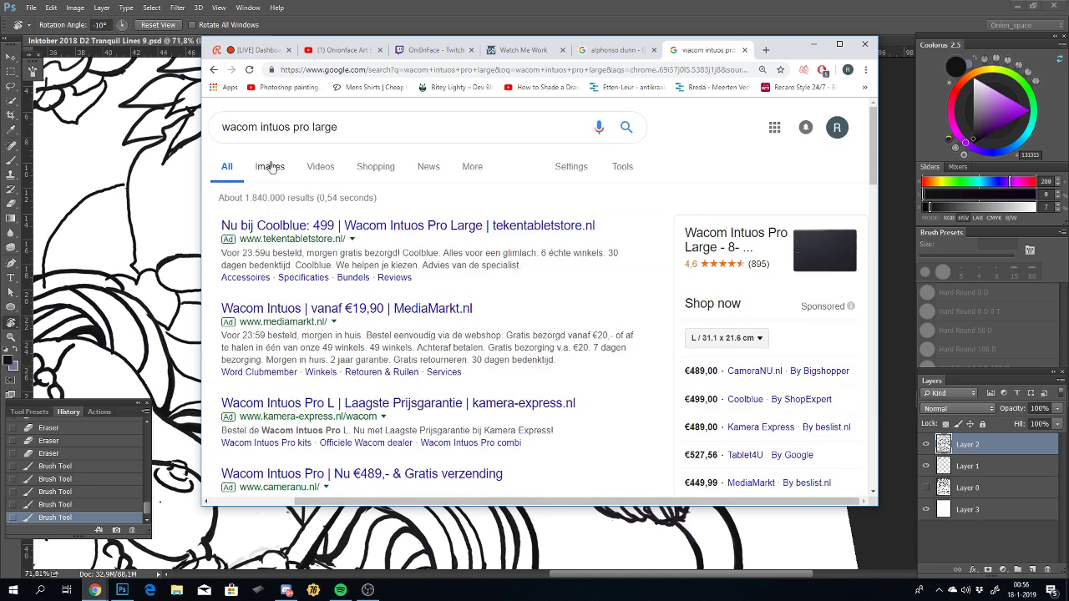
Step: Browse the Images results for the Wacom Intuos Pro Large tablet
click(269, 168)
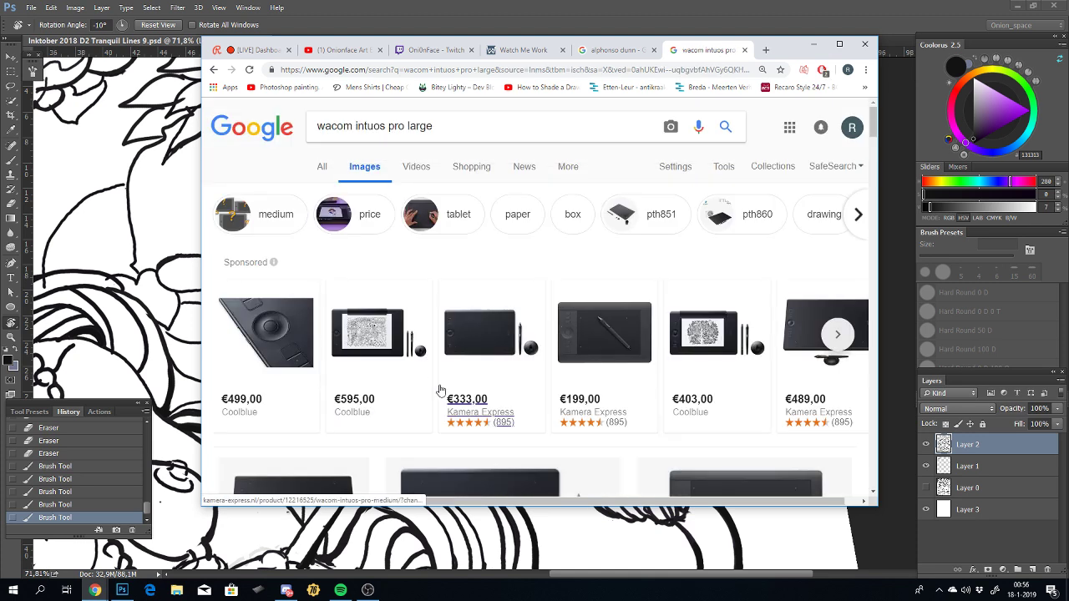
scroll(441, 391, down, 2)
scroll(441, 391, down, 2)
scroll(501, 381, down, 2)
scroll(543, 372, up, 2)
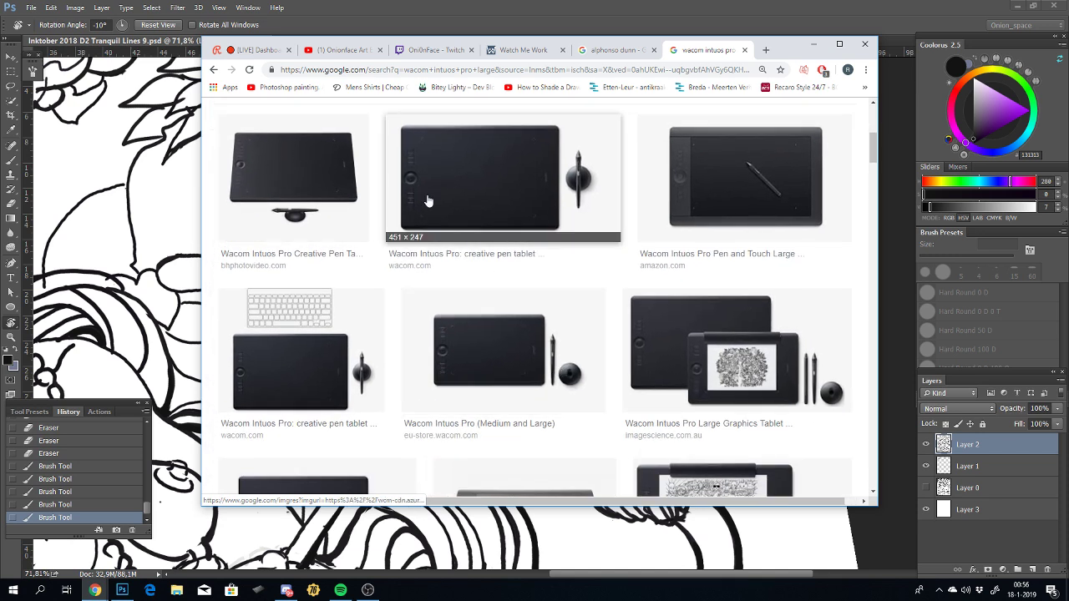
scroll(519, 316, down, 2)
scroll(510, 276, down, 3)
scroll(497, 234, down, 1)
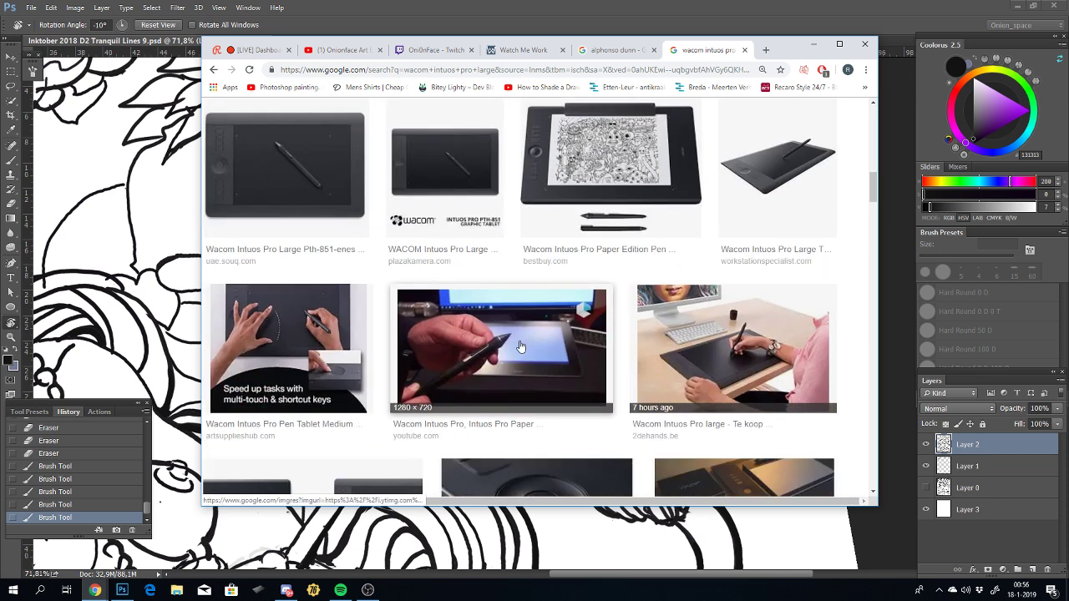
scroll(470, 177, up, 1)
scroll(472, 184, up, 3)
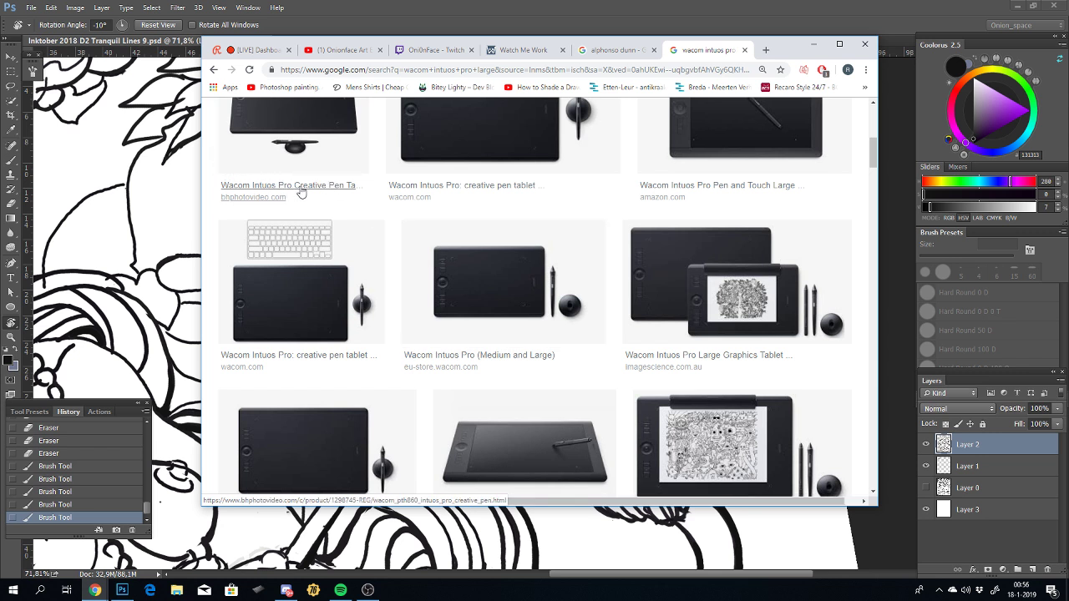
scroll(434, 239, up, 5)
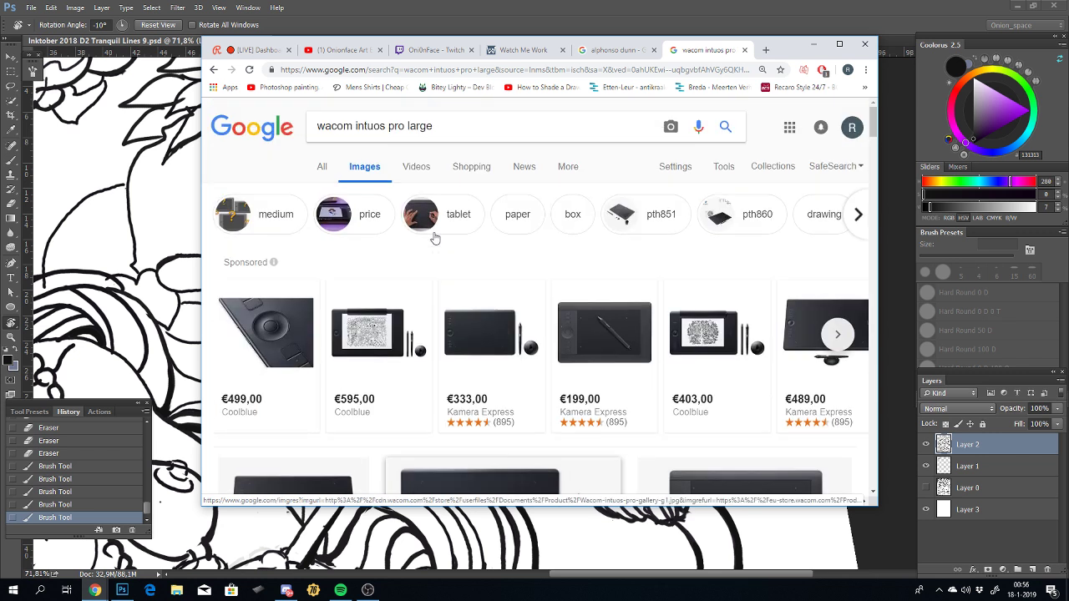
Step: Change the query to 'wacom intuos 3' and view its image results
drag(439, 126, 392, 126)
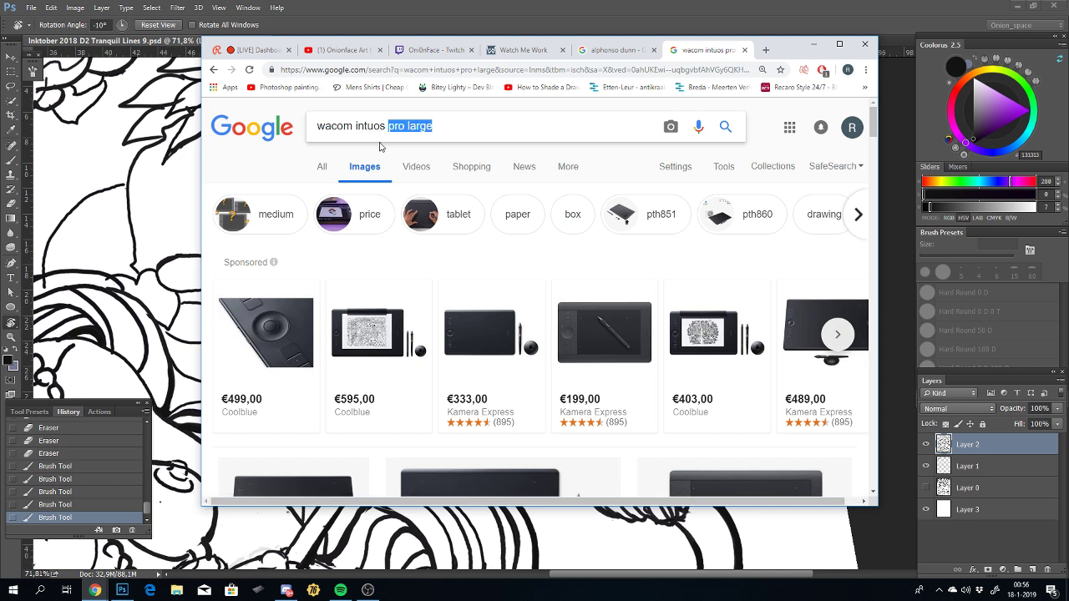
text(3)
key(Return)
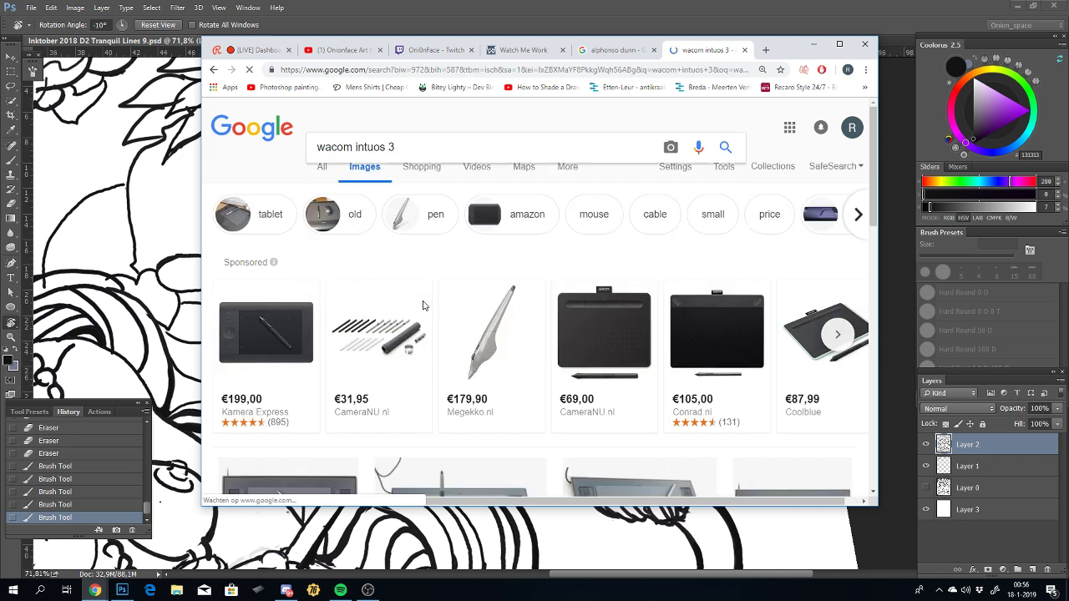
scroll(455, 401, down, 5)
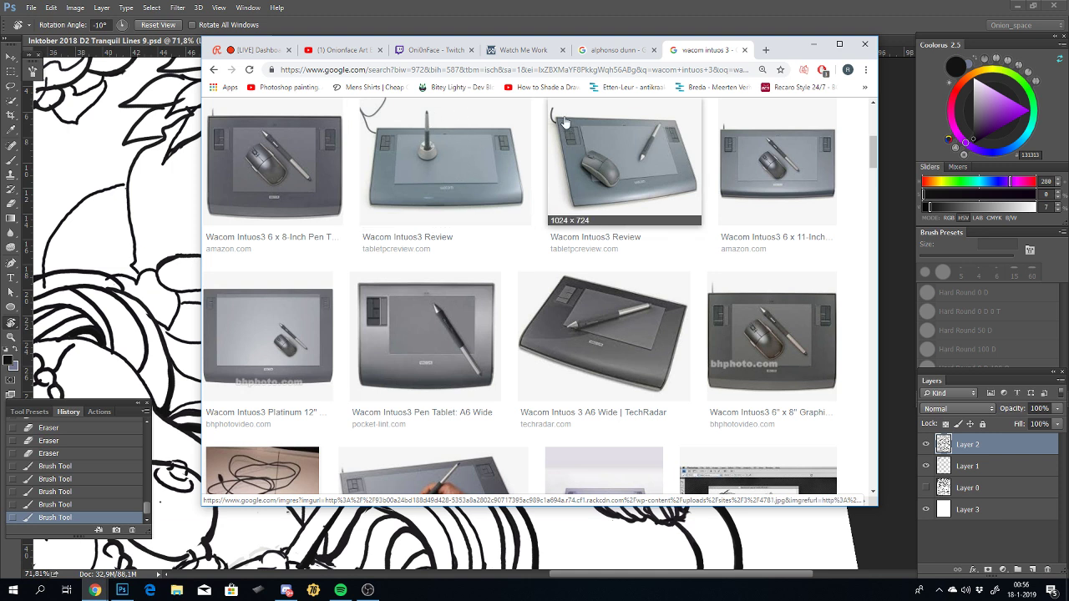
scroll(427, 161, up, 5)
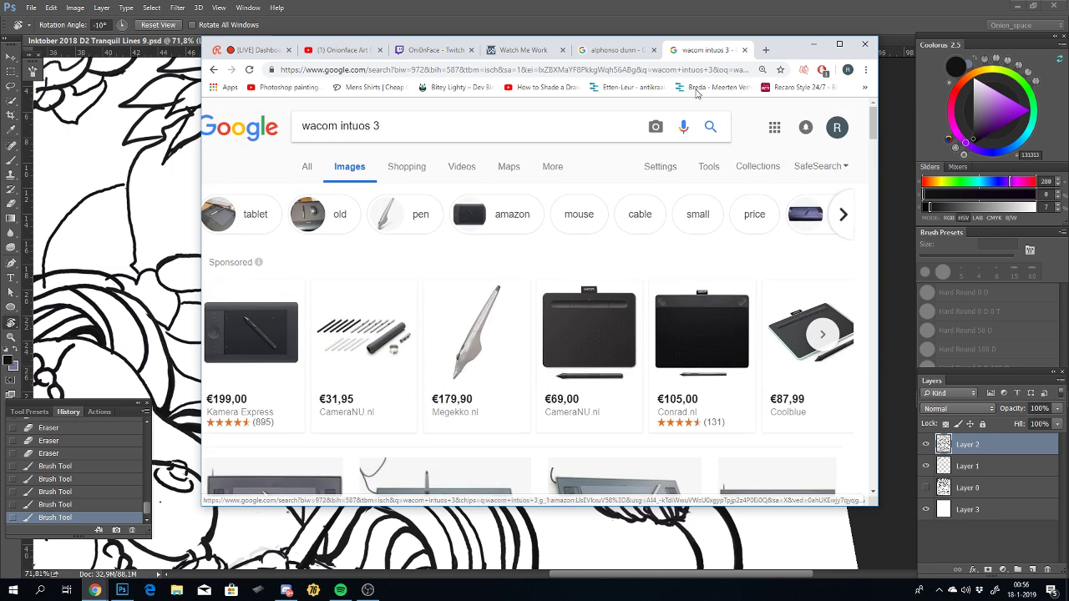
Step: Return to the Watch Me Work tab and minimize the browser to reveal the Photoshop drawing
click(614, 50)
click(523, 52)
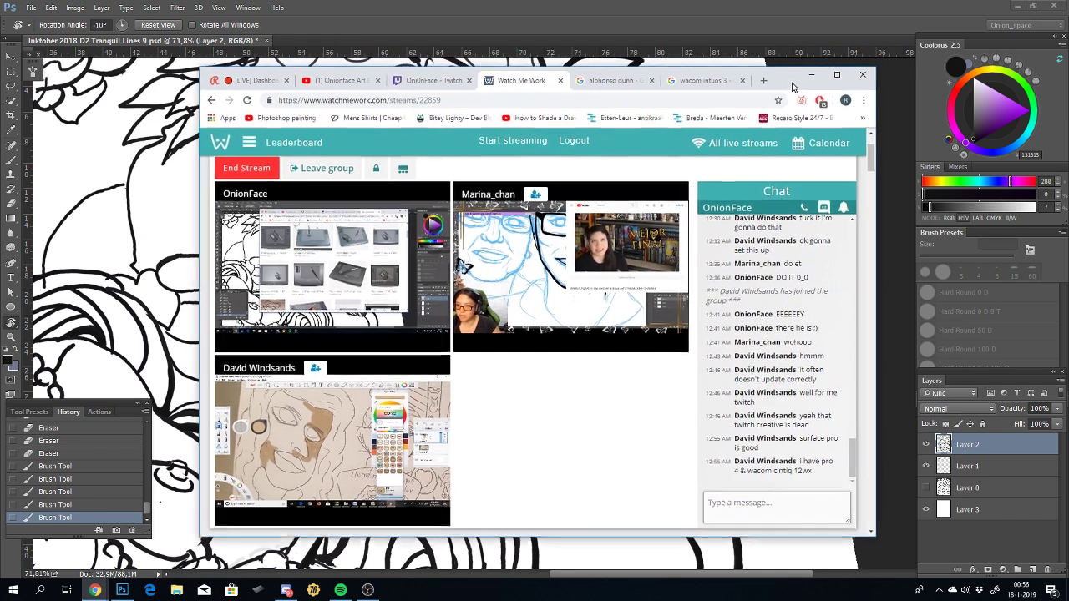
drag(798, 53, 783, 70)
click(797, 61)
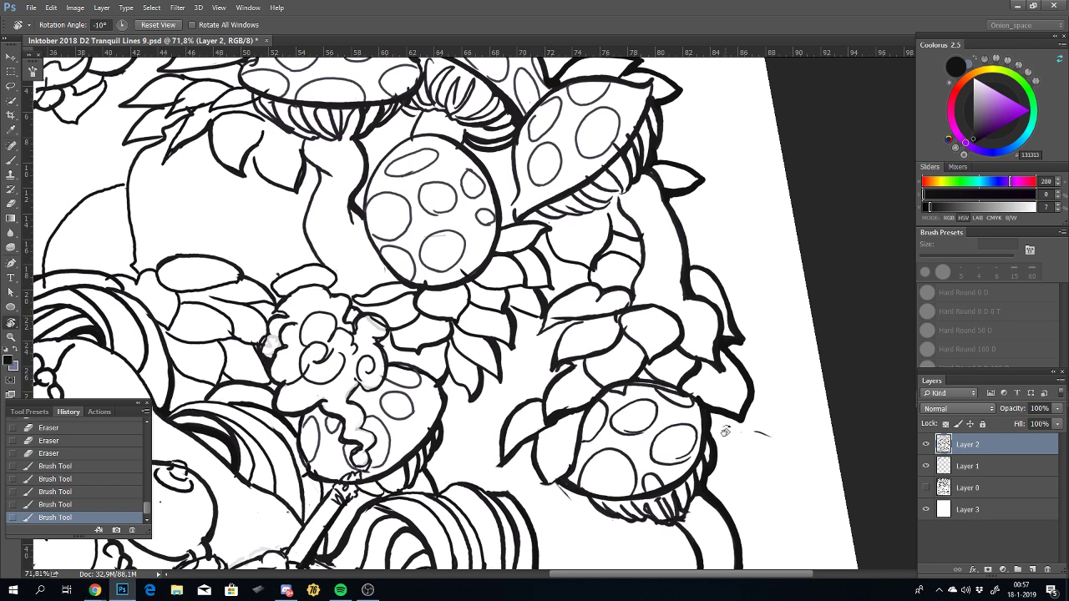
Step: Ink two short strokes on the leaves beside the right-hand mushroom
key(b)
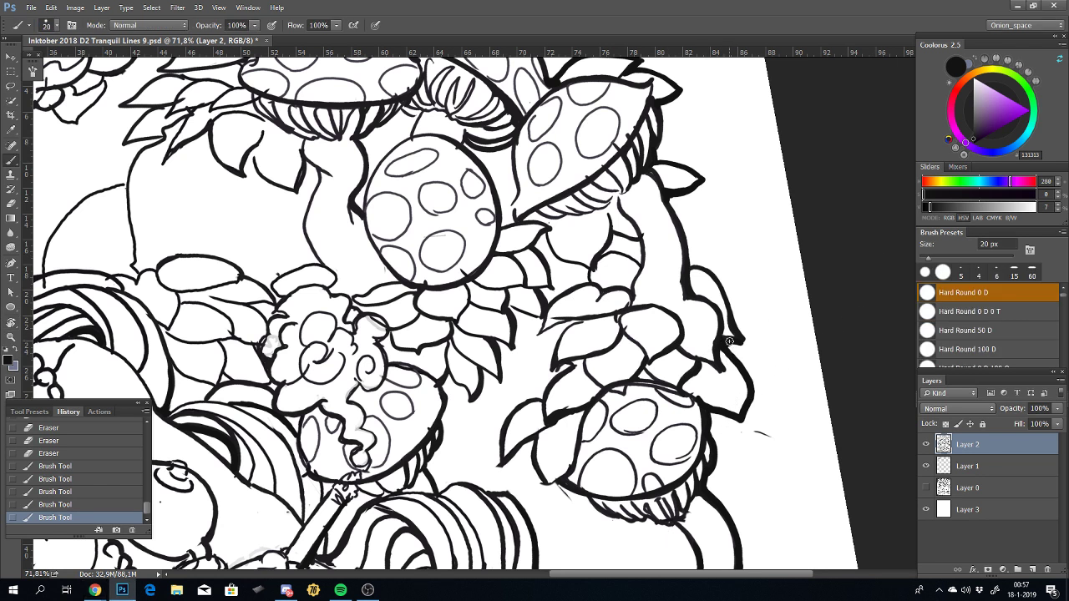
drag(729, 341, 744, 346)
key(ctrl+z)
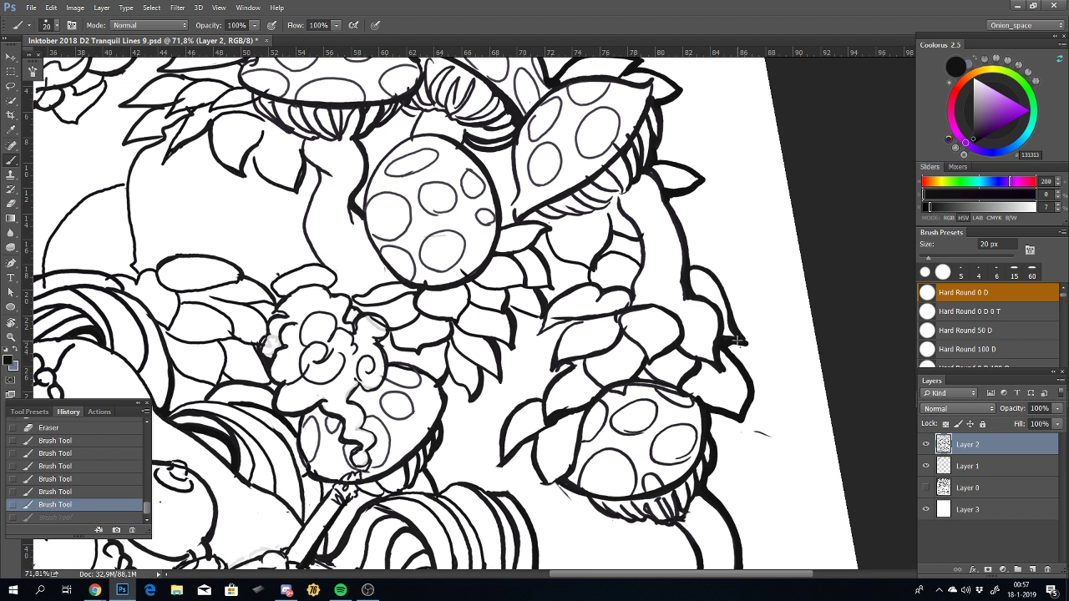
key(ctrl+z)
drag(734, 341, 746, 344)
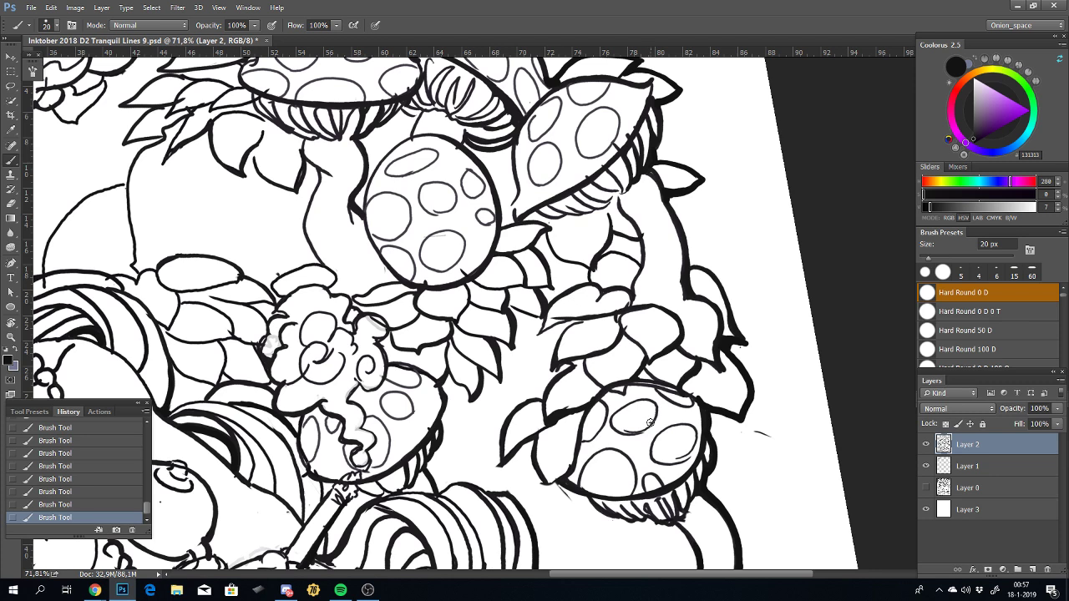
Step: Zoom and pan the page, then rotate the canvas to lie nearly on its side
scroll(650, 423, down, 5)
scroll(610, 425, down, 3)
scroll(610, 425, up, 2)
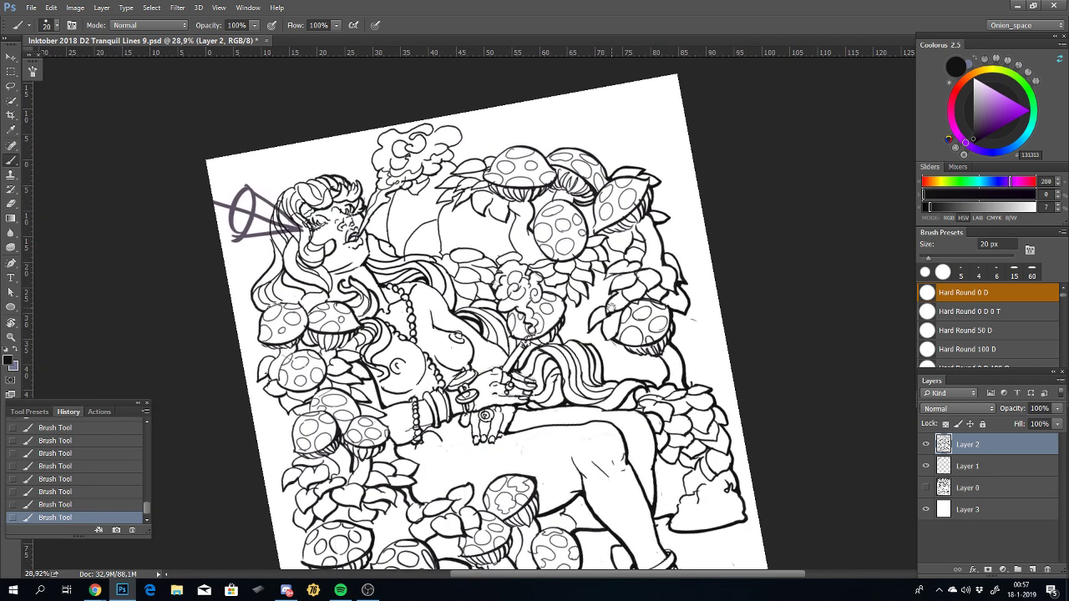
drag(549, 260, 593, 292)
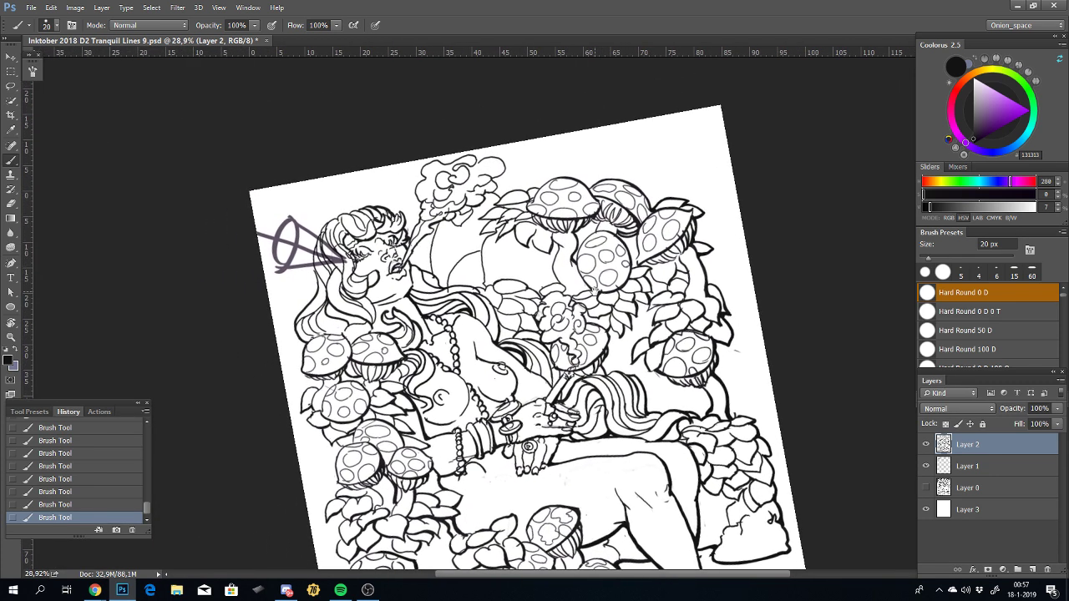
key(r)
mouse_move(674, 257)
mouse_down()
mouse_move(575, 349)
mouse_move(520, 367)
mouse_up()
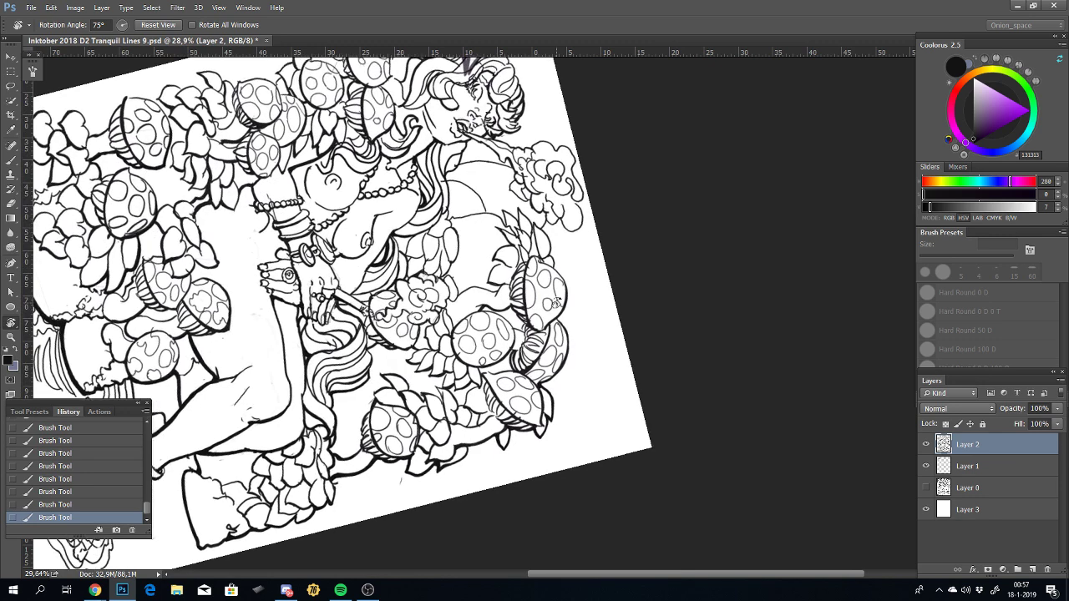
Step: Rotate the canvas toward upright and undo the last ink stroke with the Brush active
scroll(539, 313, up, 3)
drag(628, 307, 628, 293)
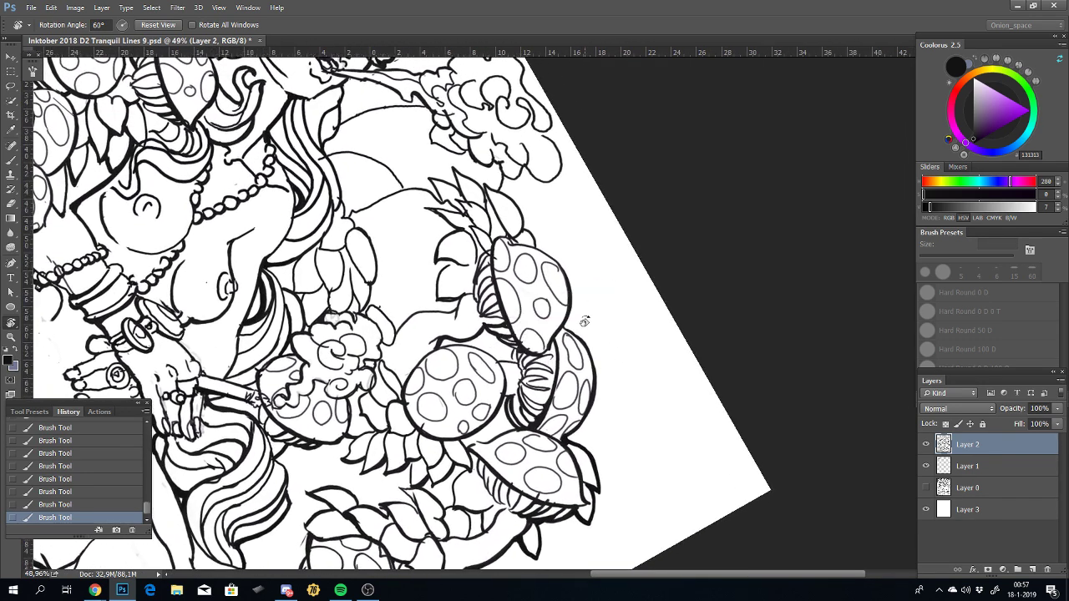
key(r)
mouse_move(643, 295)
mouse_down()
mouse_move(616, 263)
mouse_move(611, 206)
mouse_up()
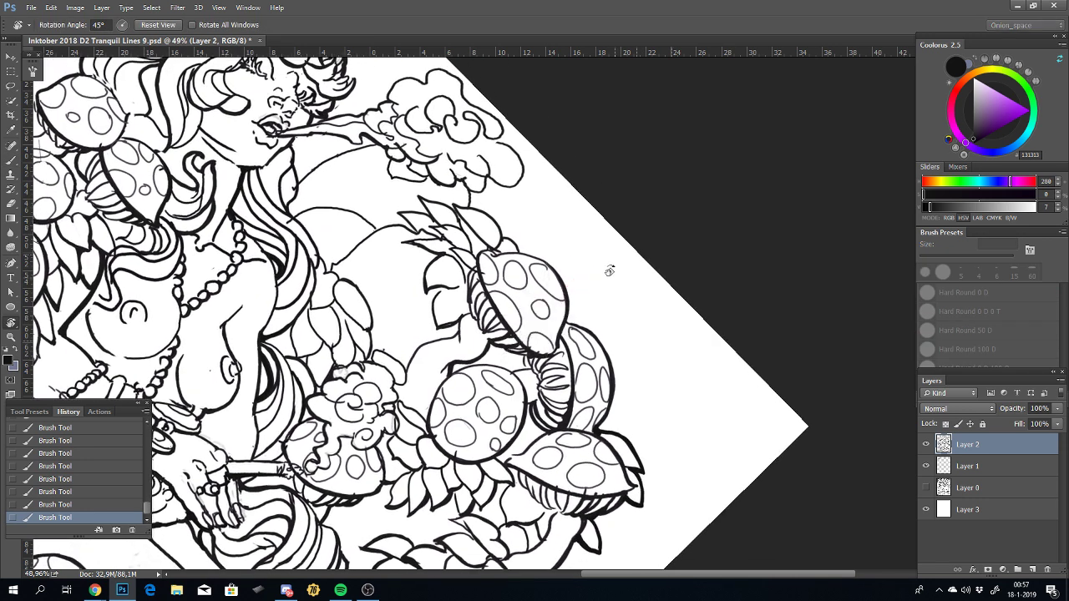
key(b)
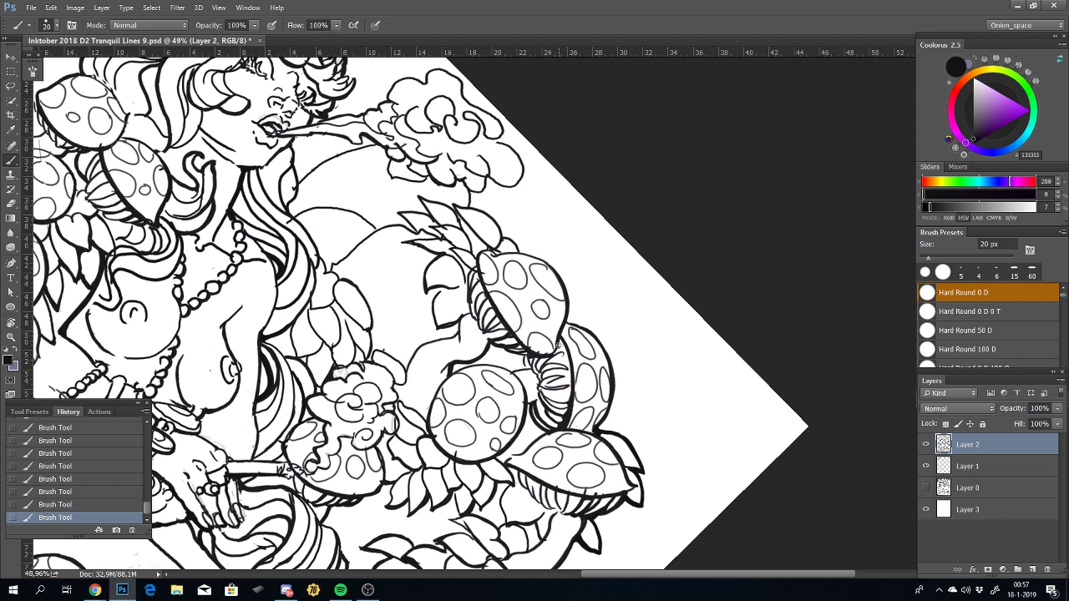
key(ctrl+z)
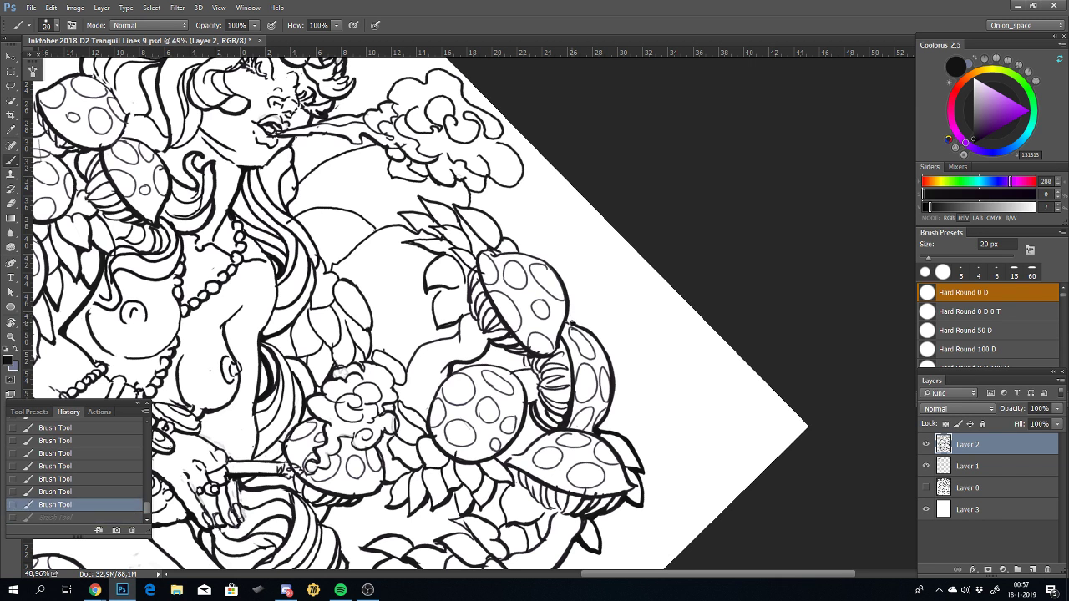
Step: Ink a short line beside the mushroom and a stroke along the mushroom cap's edge
drag(569, 322, 574, 324)
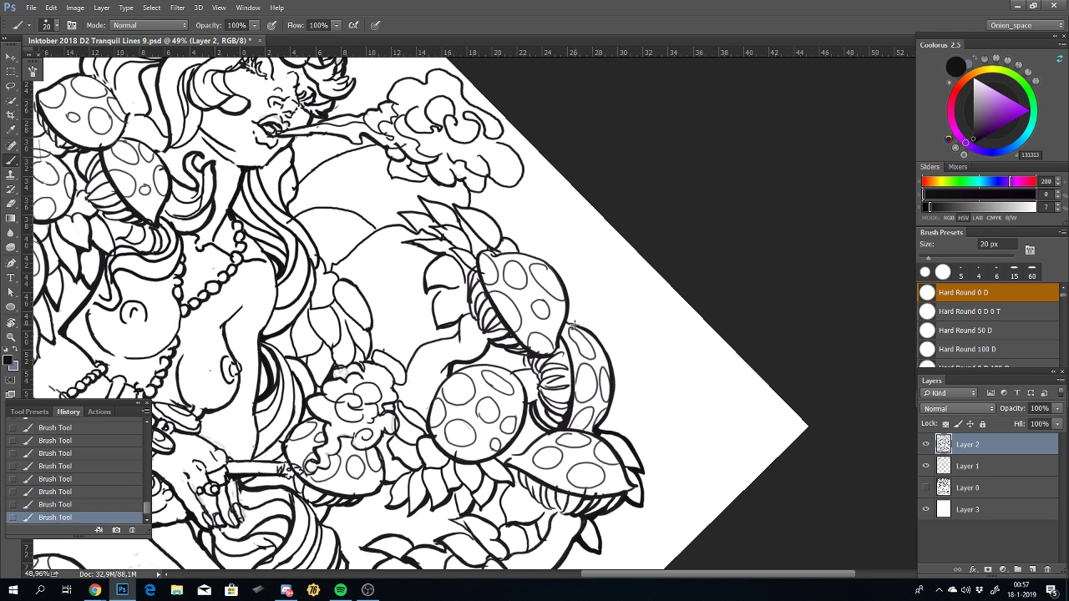
drag(569, 320, 541, 259)
key(ctrl+z)
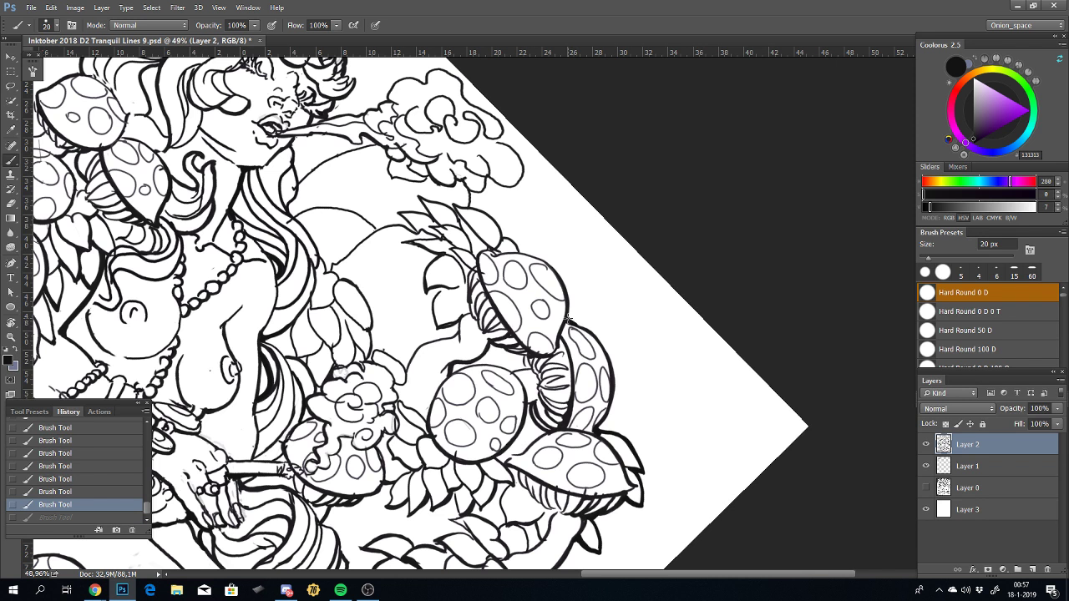
drag(568, 320, 562, 281)
key(ctrl+z)
drag(568, 320, 565, 290)
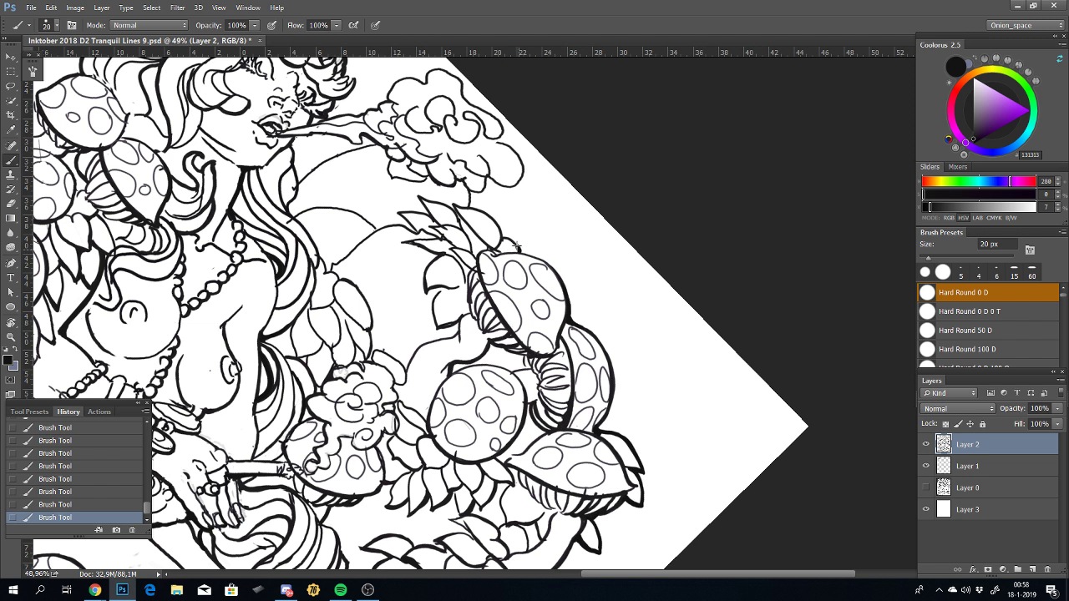
Step: Try several small touch-up strokes near the mushroom leaves, undoing each one
key(ctrl+z)
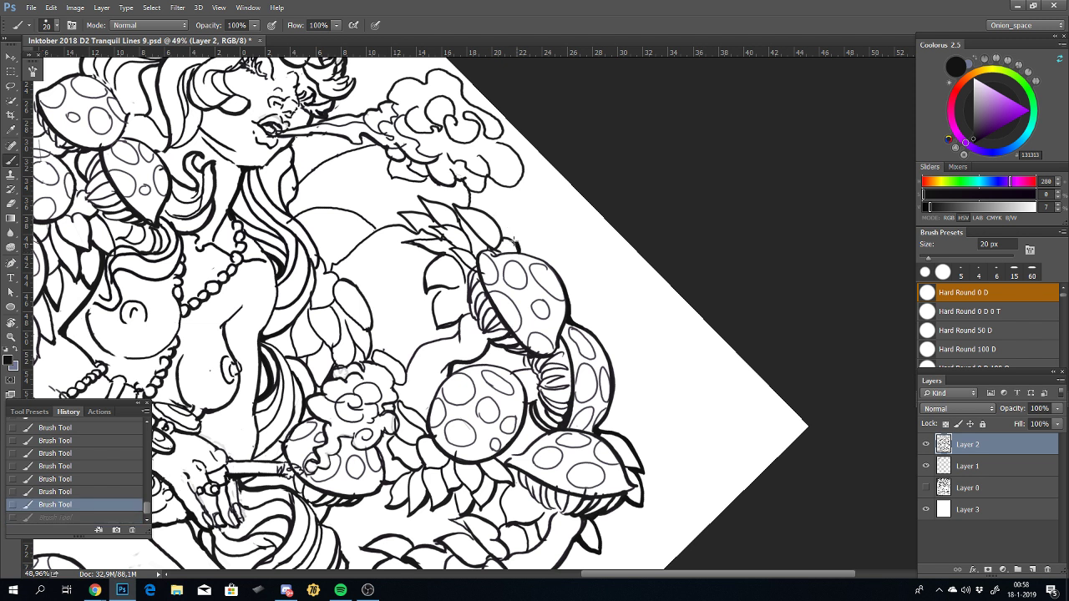
mouse_move(512, 247)
mouse_down()
mouse_move(498, 238)
mouse_move(522, 258)
mouse_up()
key(ctrl+z)
drag(508, 243, 501, 235)
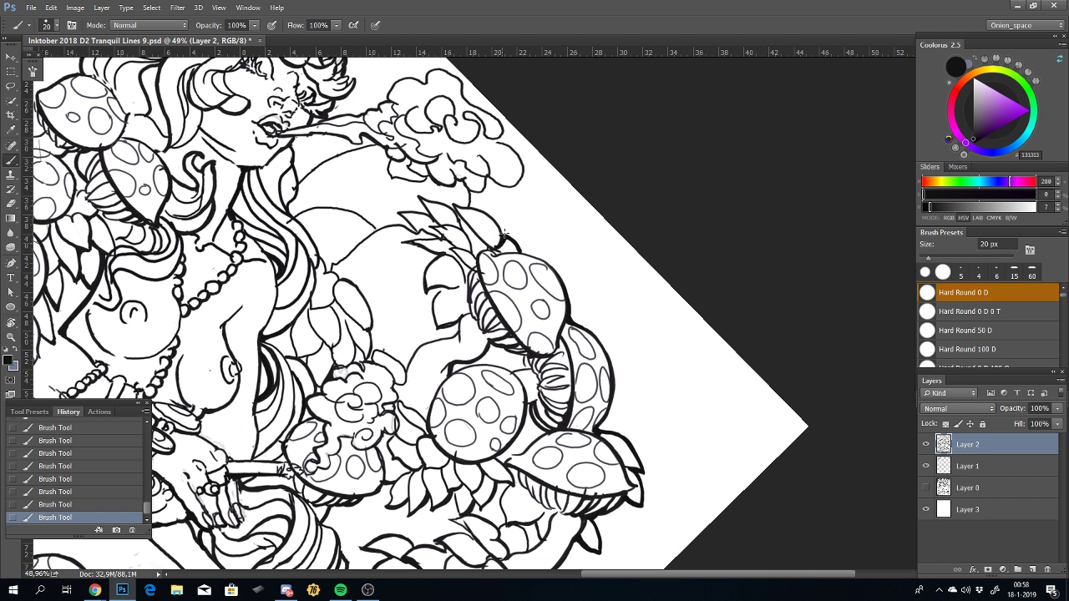
key(ctrl+z)
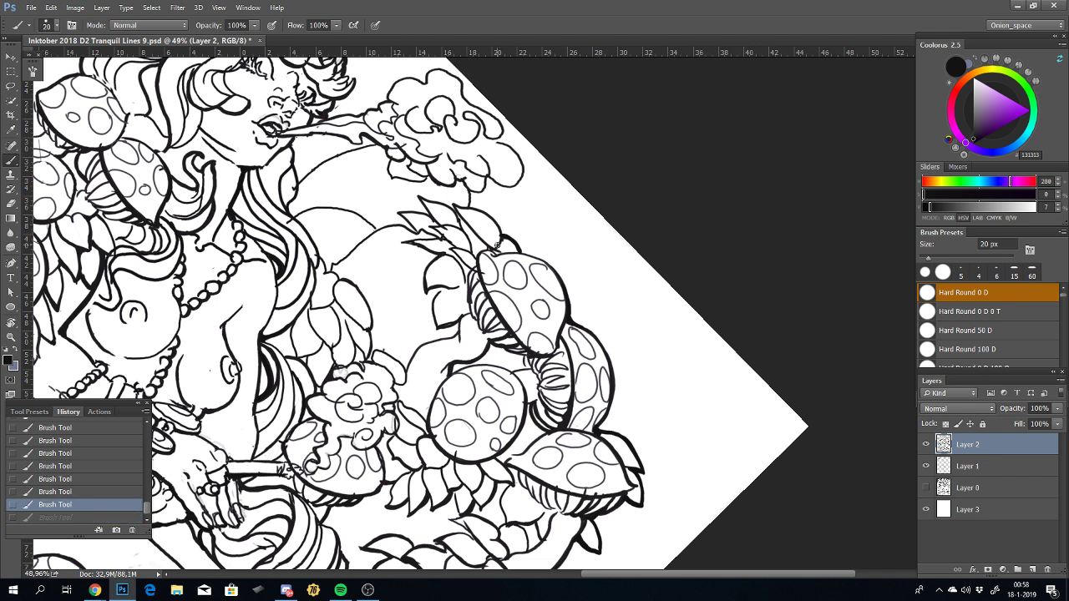
drag(497, 250, 499, 244)
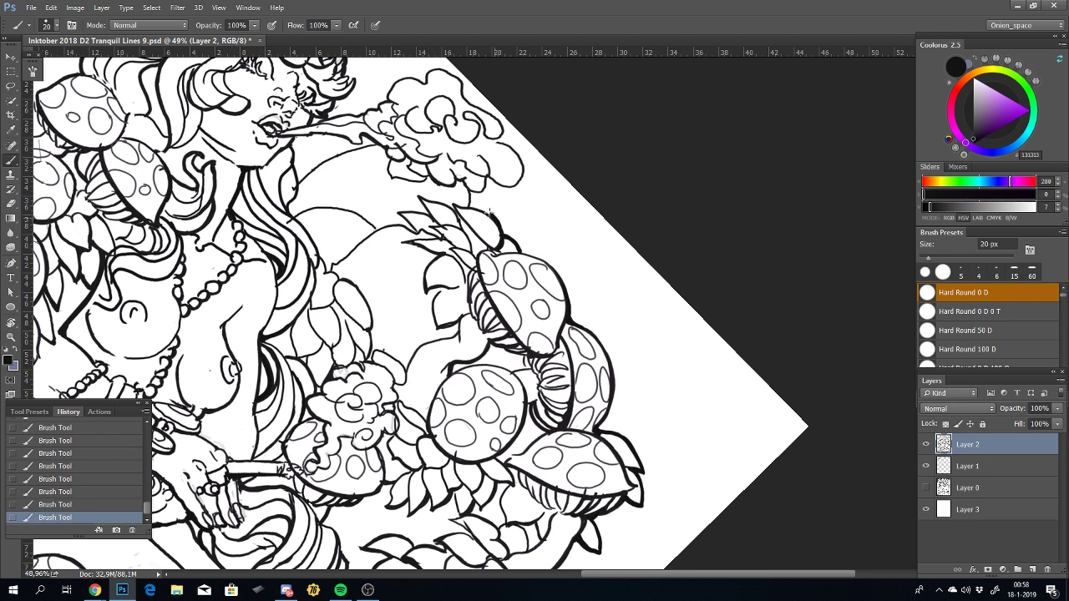
key(ctrl+z)
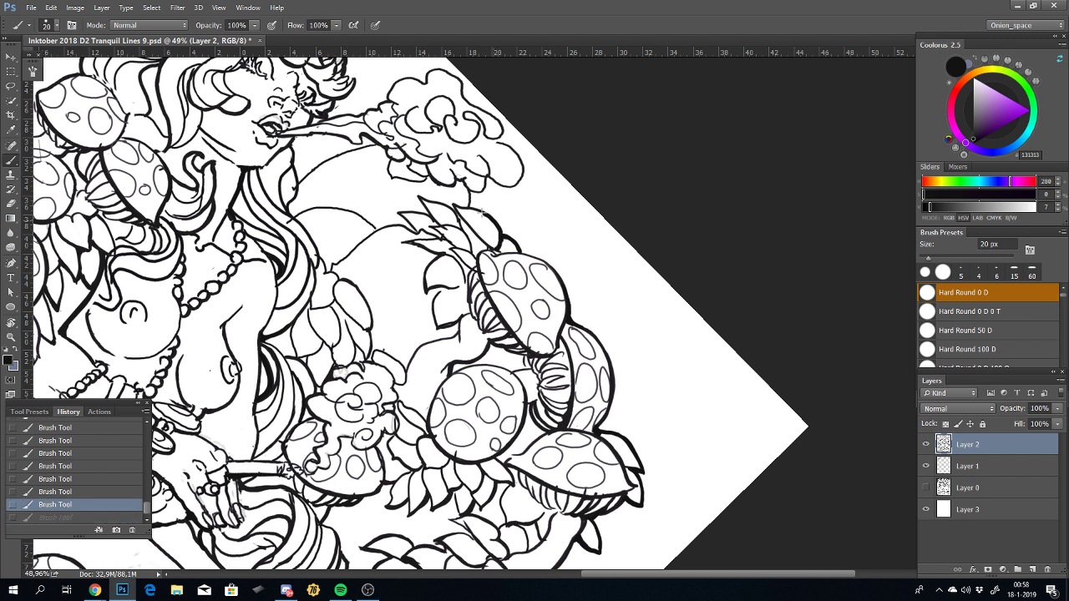
drag(466, 207, 465, 189)
key(ctrl+z)
key(ctrl+z)
key(ctrl+z)
key(ctrl+z)
Step: Rotate the canvas view until the drawing is nearly upright
key(r)
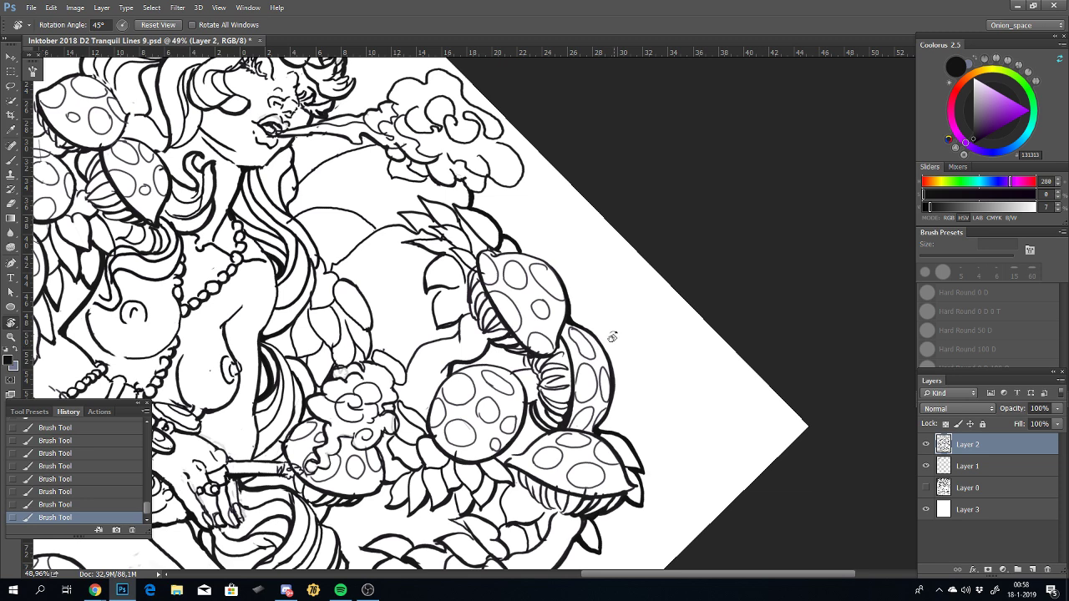
drag(563, 361, 543, 365)
scroll(543, 365, down, 5)
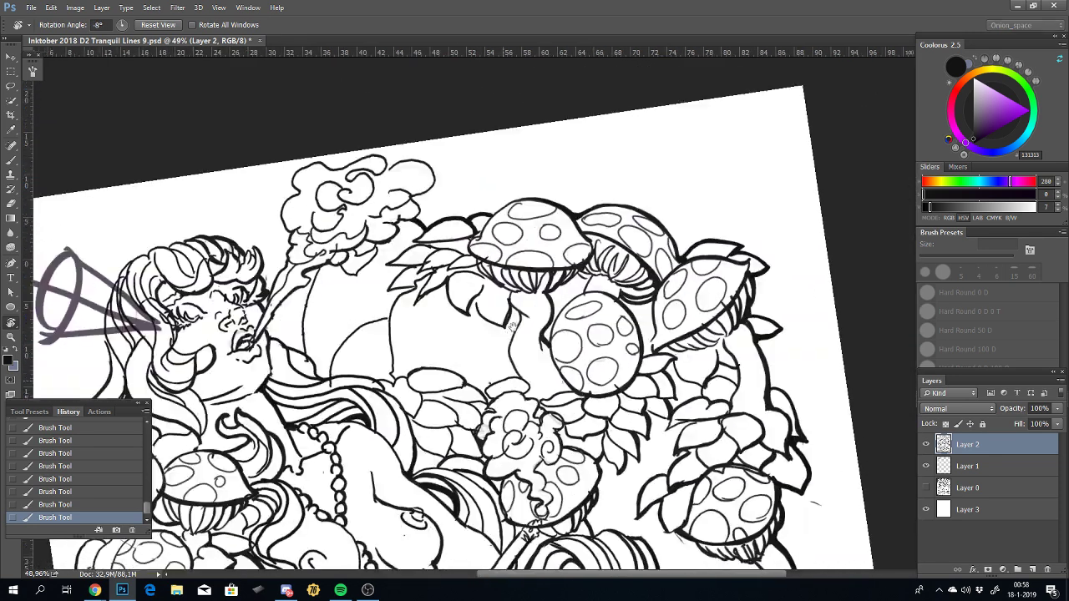
scroll(539, 359, down, 3)
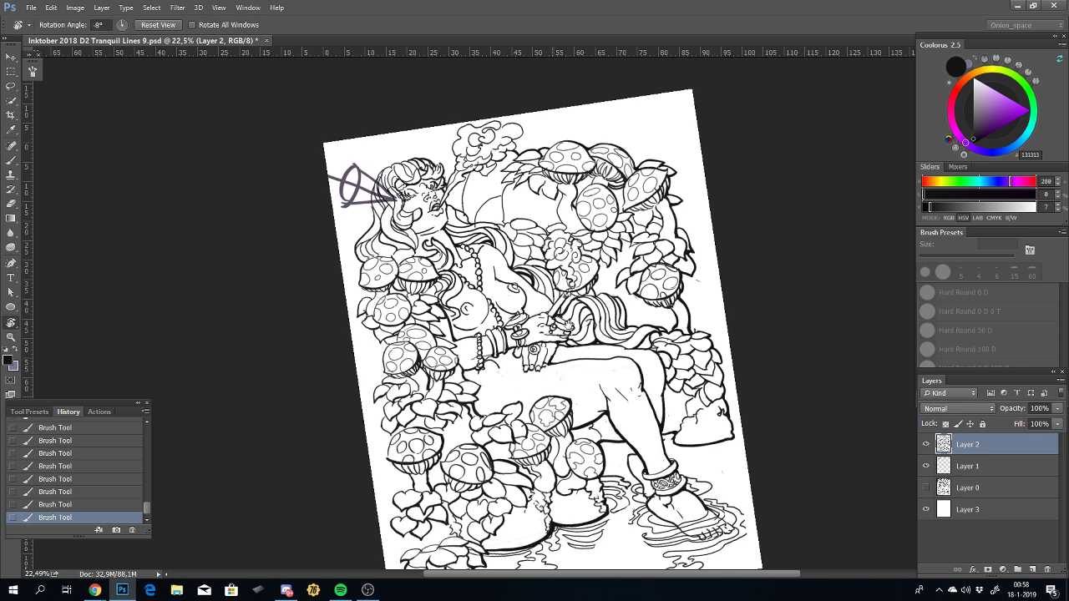
scroll(554, 373, down, 2)
drag(610, 372, 613, 394)
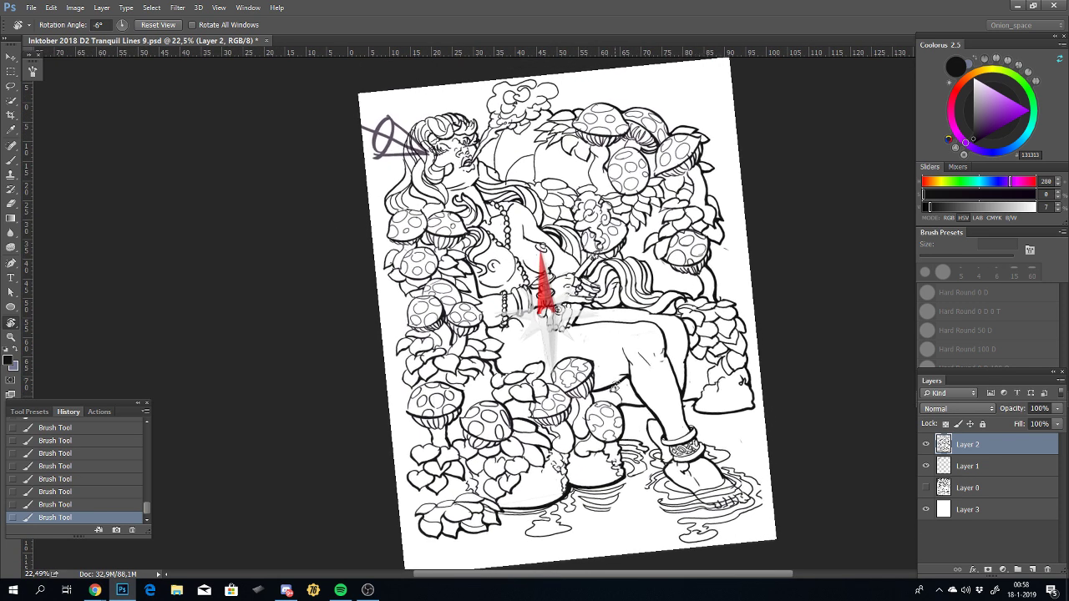
Step: Undo the last two ink strokes, fit the drawing to the window, and reset rotation to 0°
key(ctrl+z)
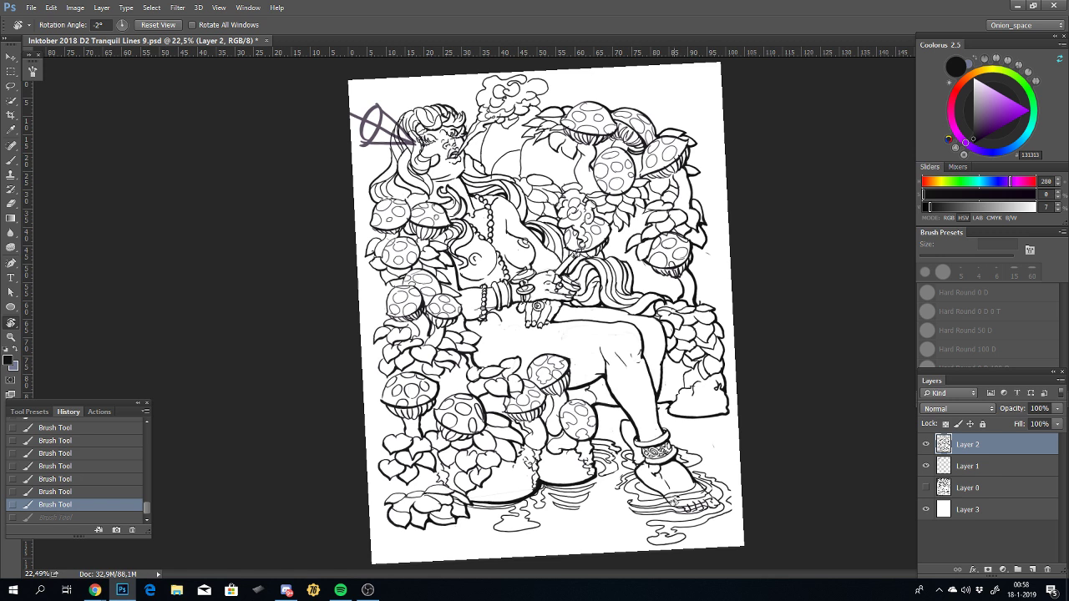
key(ctrl+alt+z)
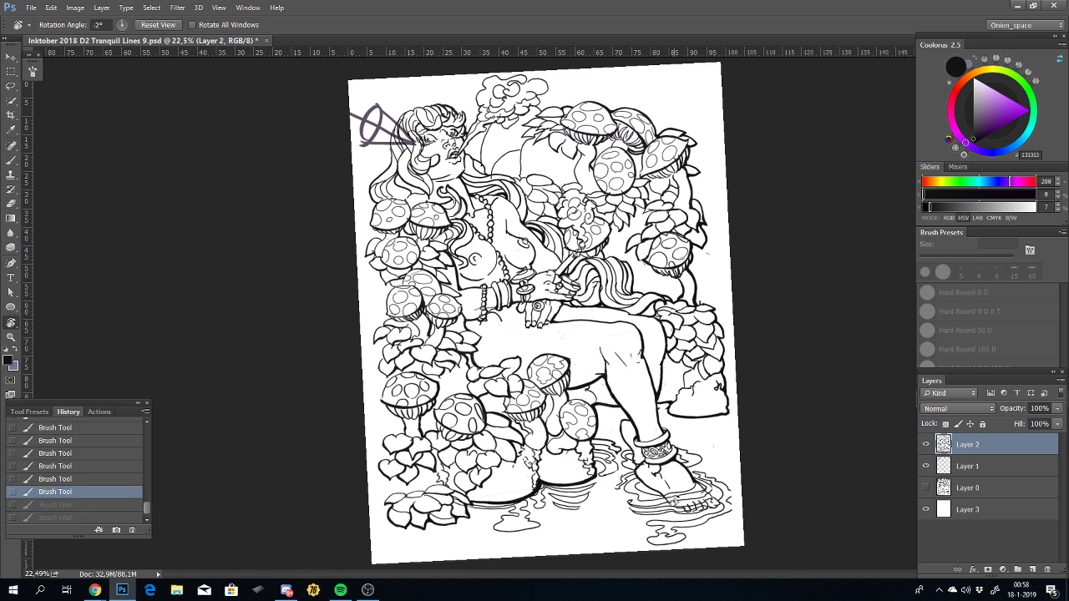
key(ctrl+minus)
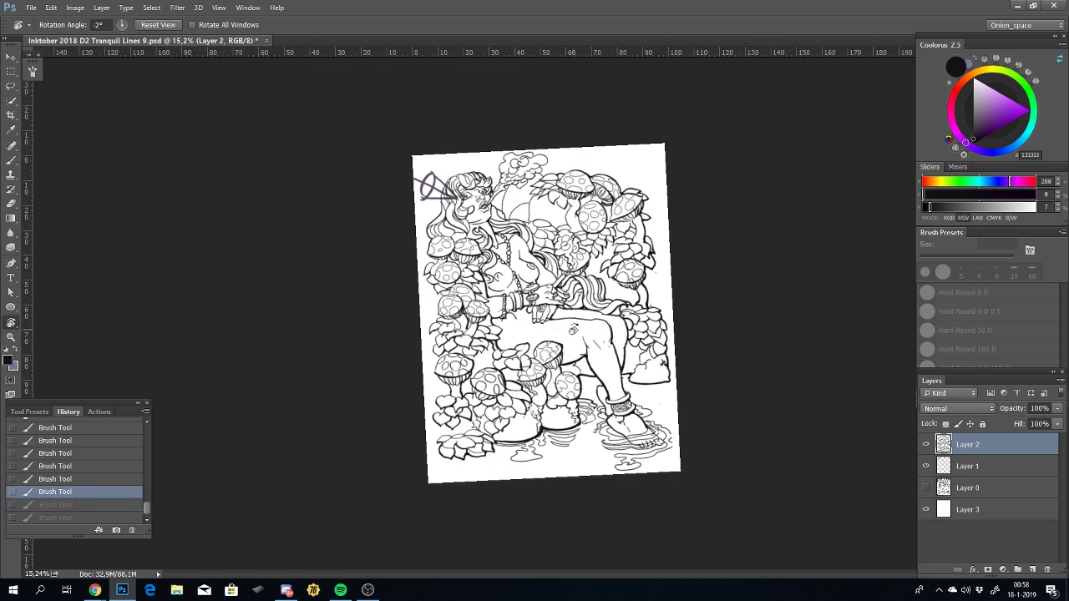
key(ctrl+0)
drag(618, 411, 616, 428)
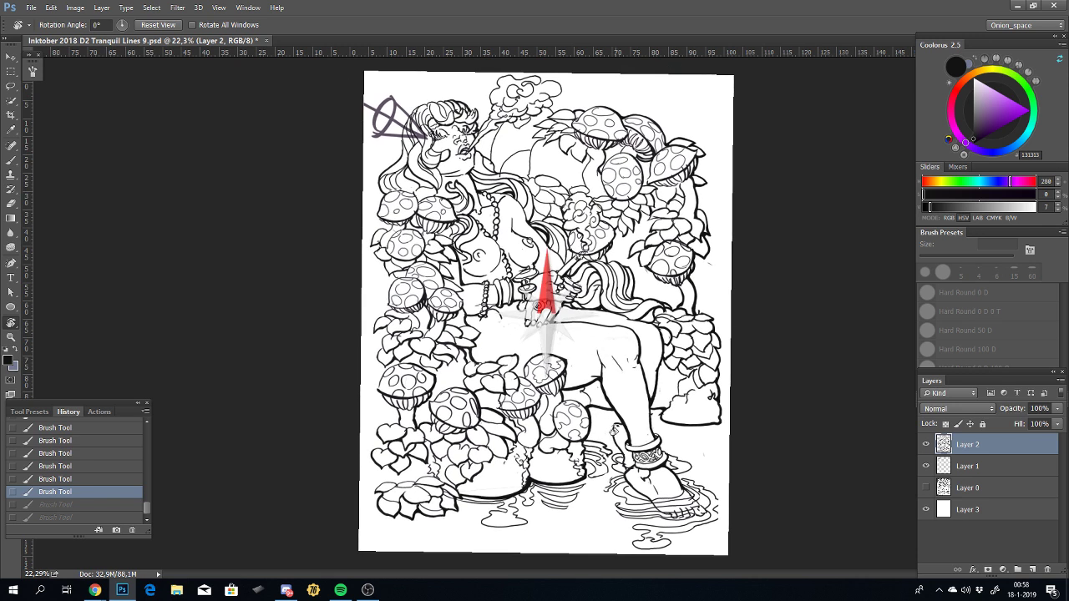
drag(541, 368, 501, 407)
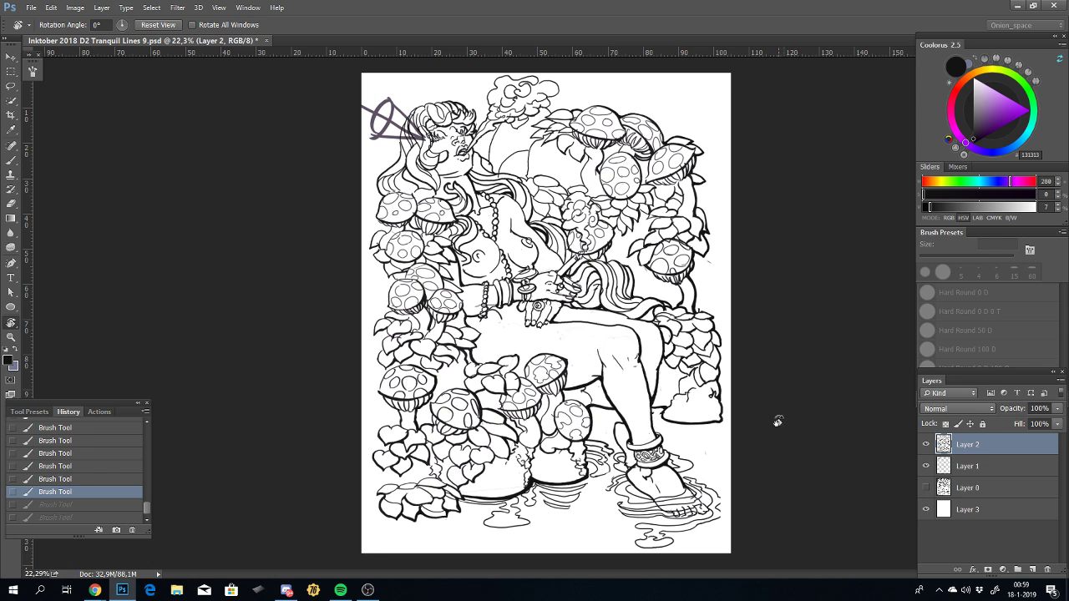
Step: Save the drawing as 'Inktober 2018 D2 Tranquil Lines 10.psd', bumping the version from 9 to 10
key(b)
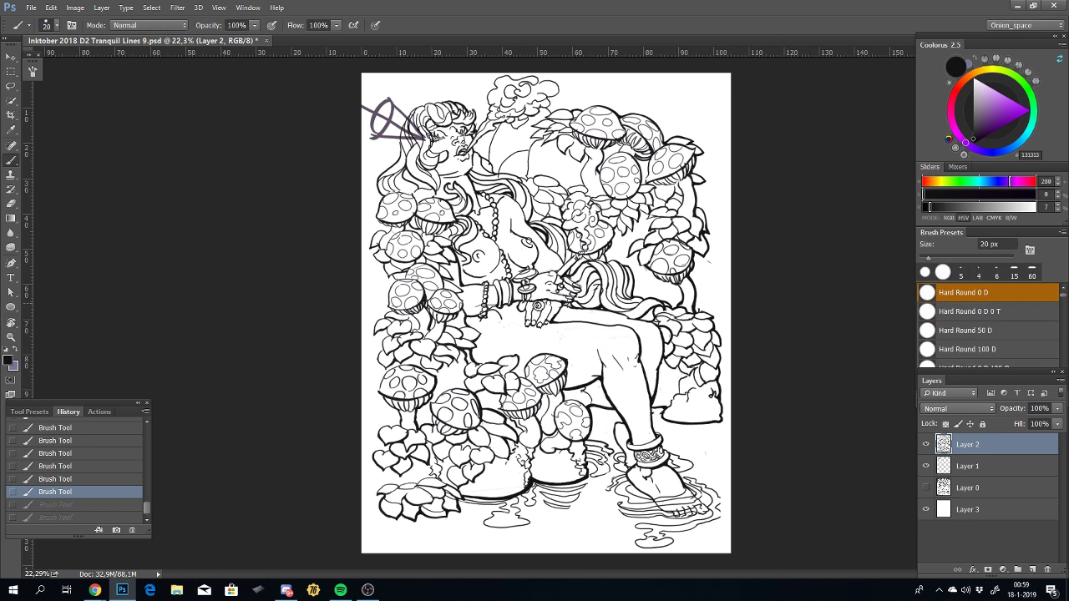
scroll(518, 322, down, 1)
scroll(518, 322, up, 2)
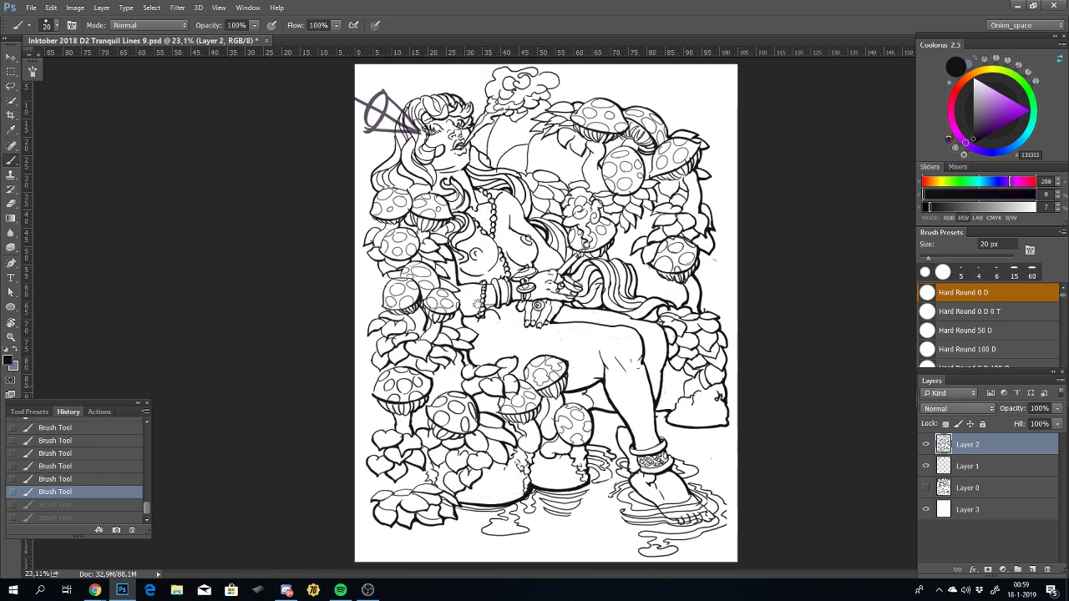
scroll(443, 259, up, 2)
scroll(443, 259, up, 1)
scroll(443, 259, up, 1)
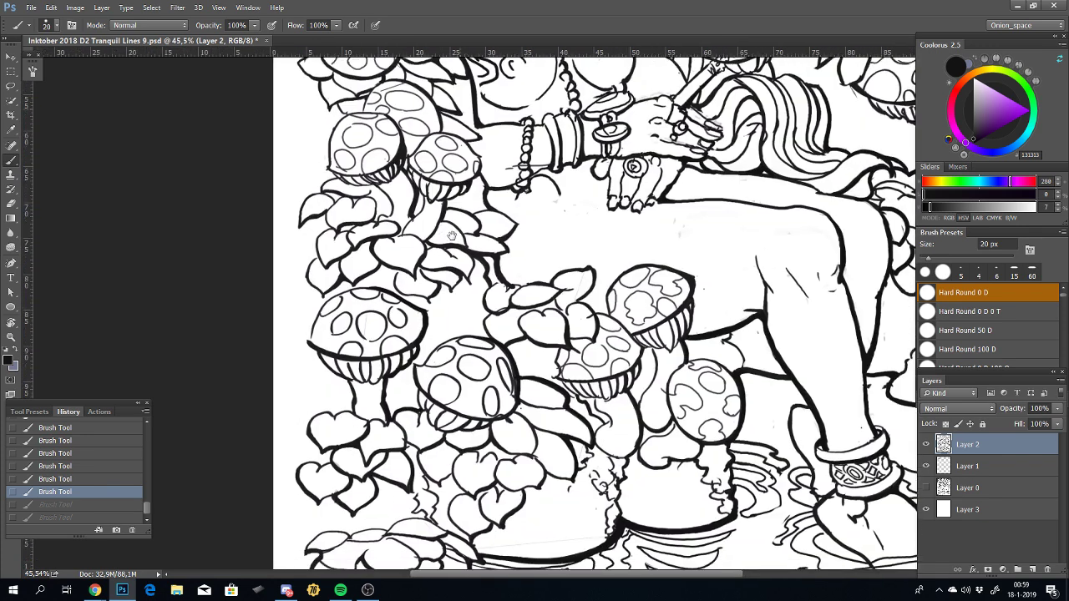
scroll(456, 244, up, 1)
scroll(455, 245, down, 1)
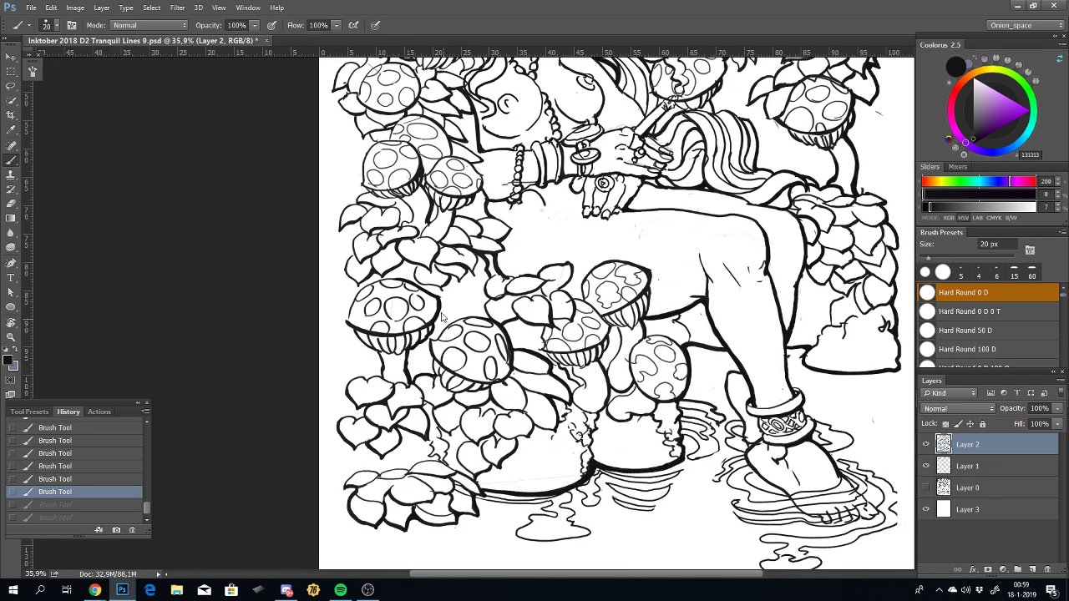
key(ctrl+shift+s)
key(End)
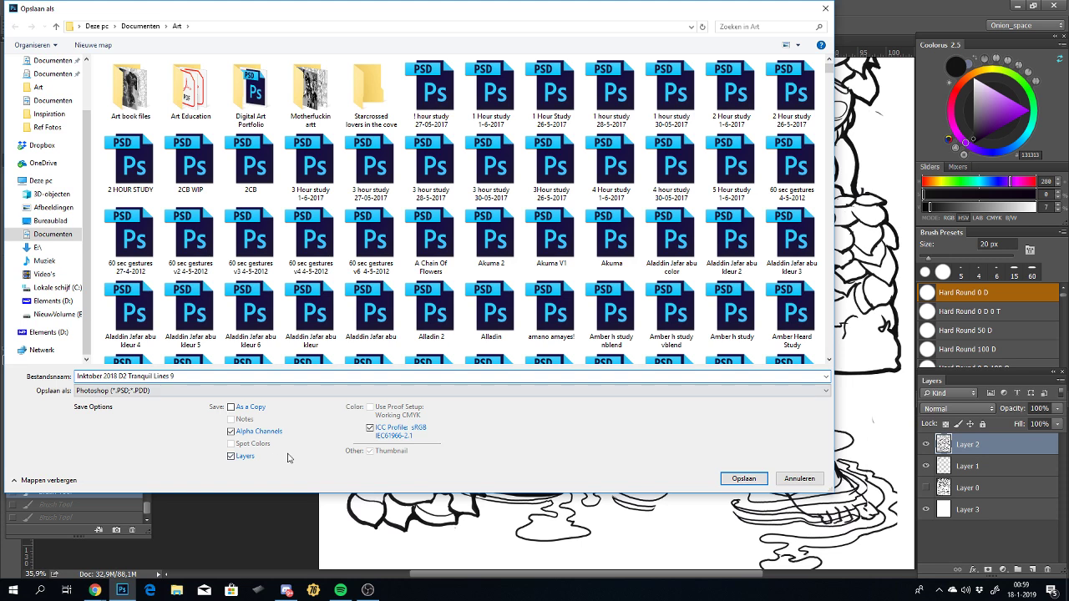
key(BackSpace)
text(10)
key(Return)
key(Return)
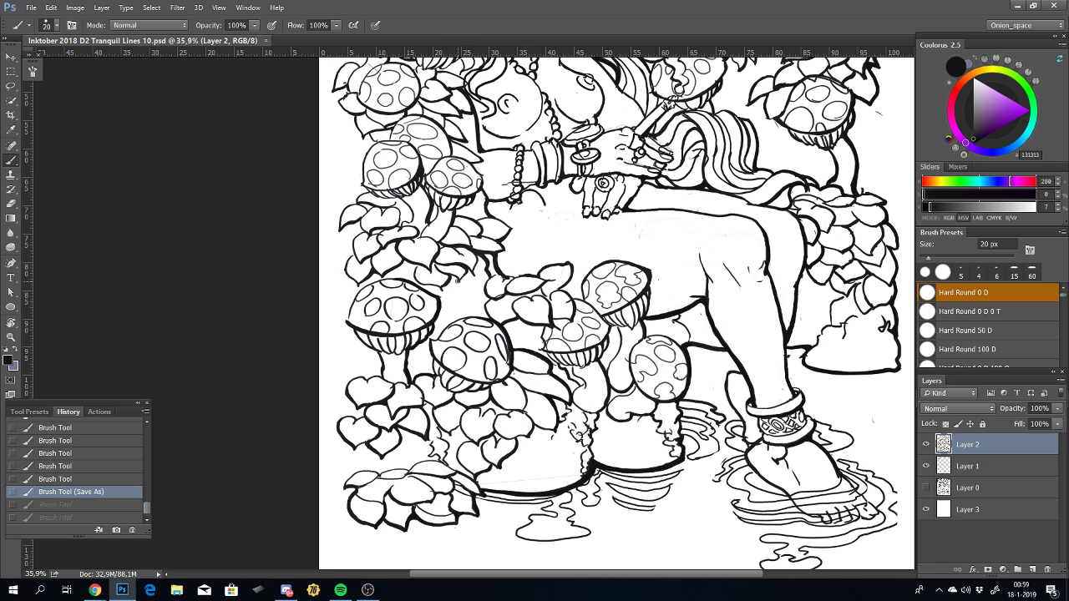
Step: Try a short ink stroke near the mushroom stem, then undo it
drag(460, 281, 506, 273)
scroll(523, 253, down, 5)
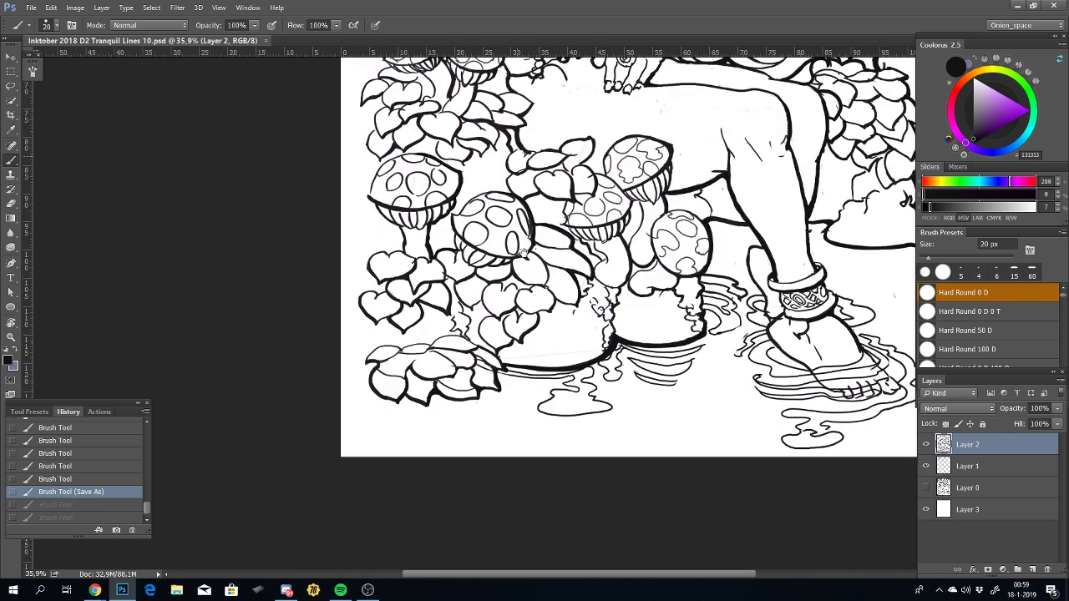
scroll(493, 268, up, 2)
scroll(498, 293, up, 1)
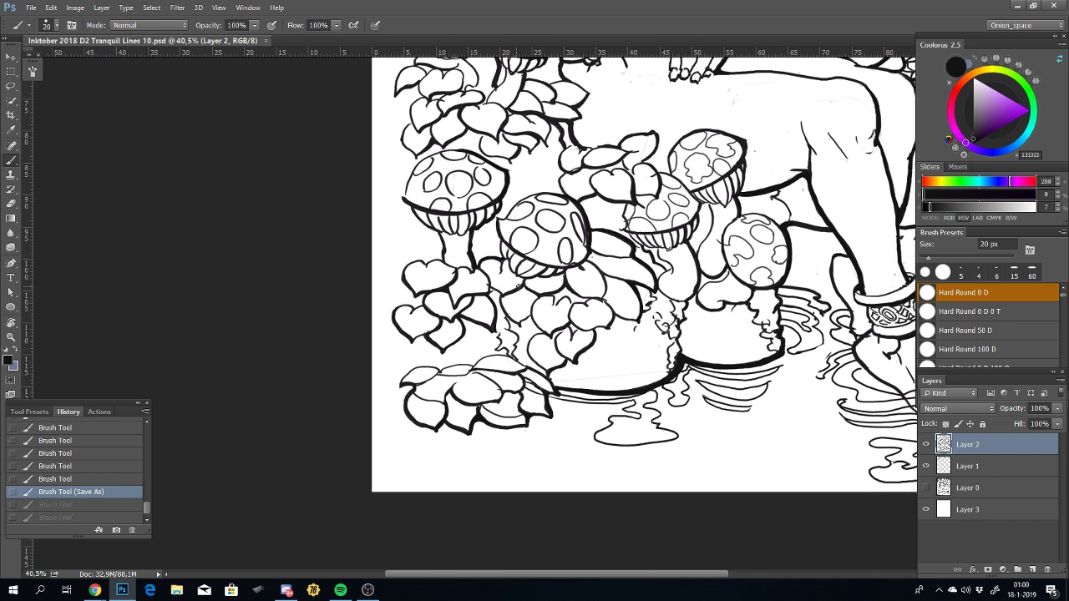
scroll(476, 330, up, 1)
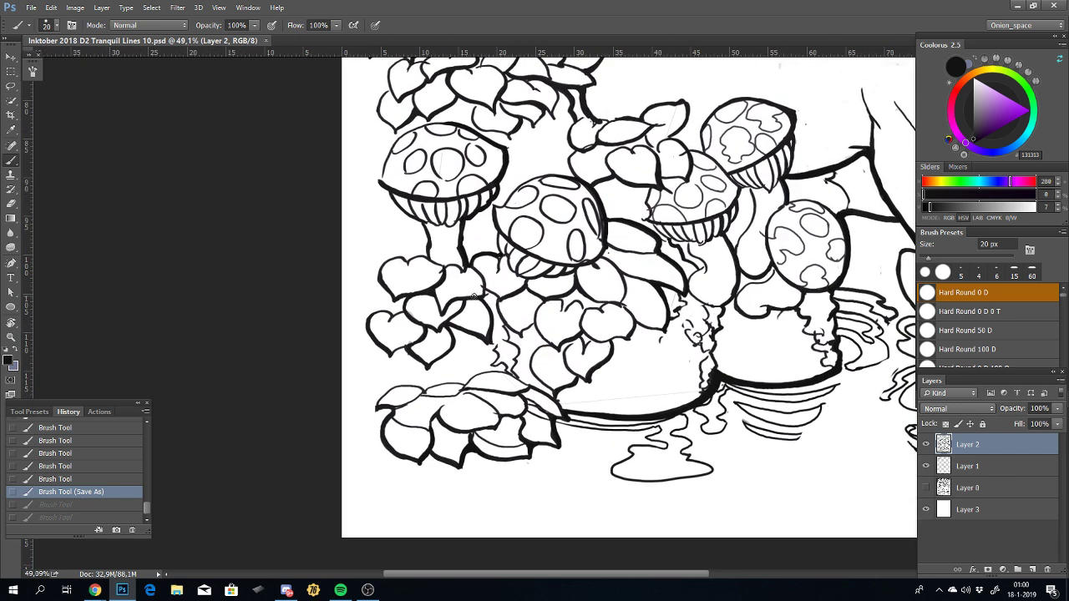
drag(473, 268, 490, 305)
key(ctrl+z)
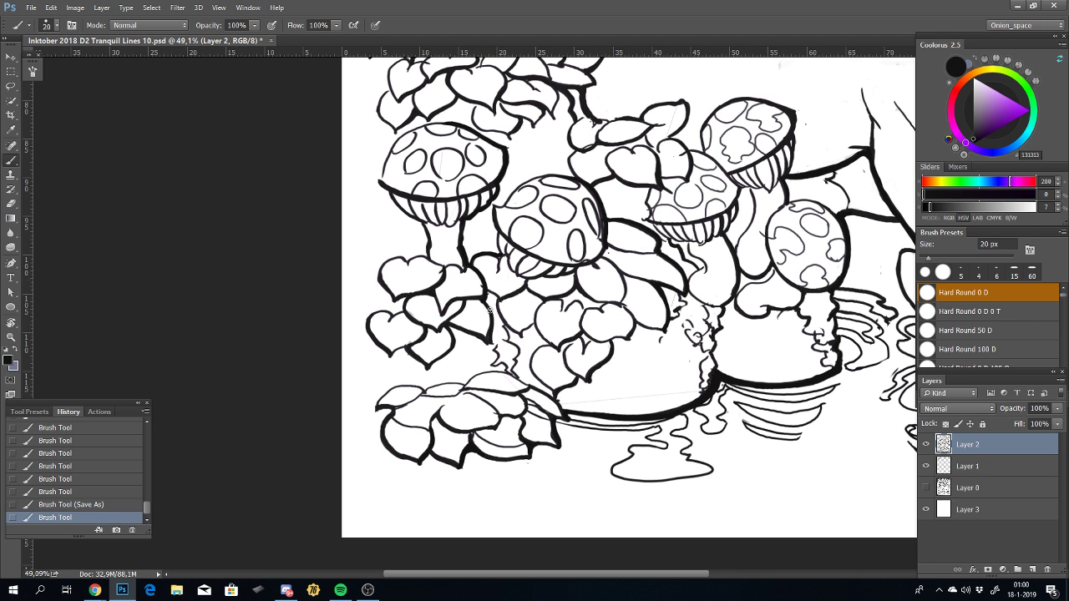
Step: Erase a stray mark among the leaves and try a leaf-outline touch-up below her arm
key(e)
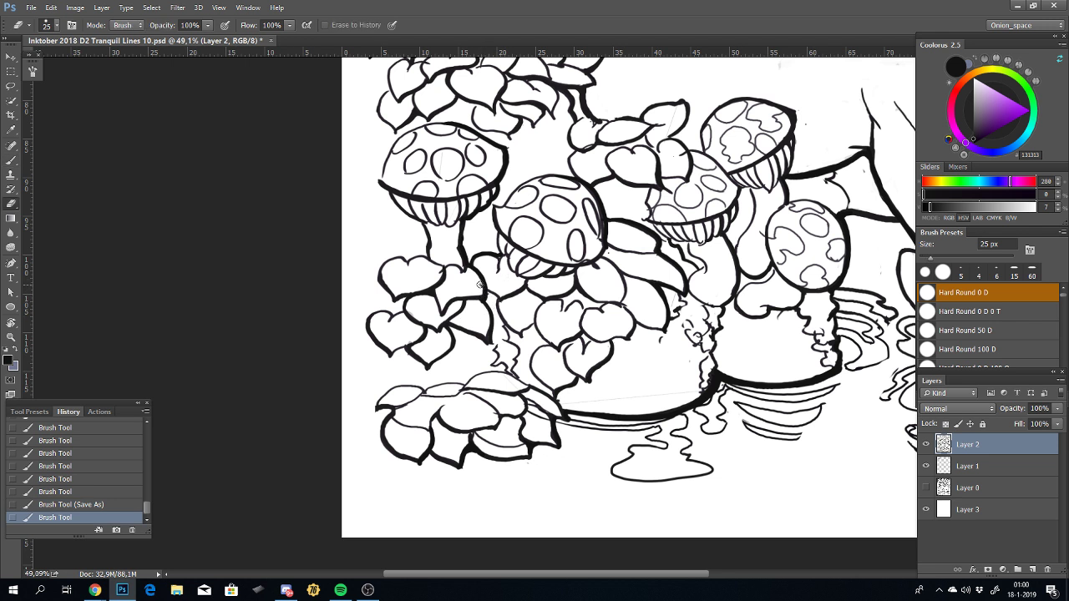
click(480, 289)
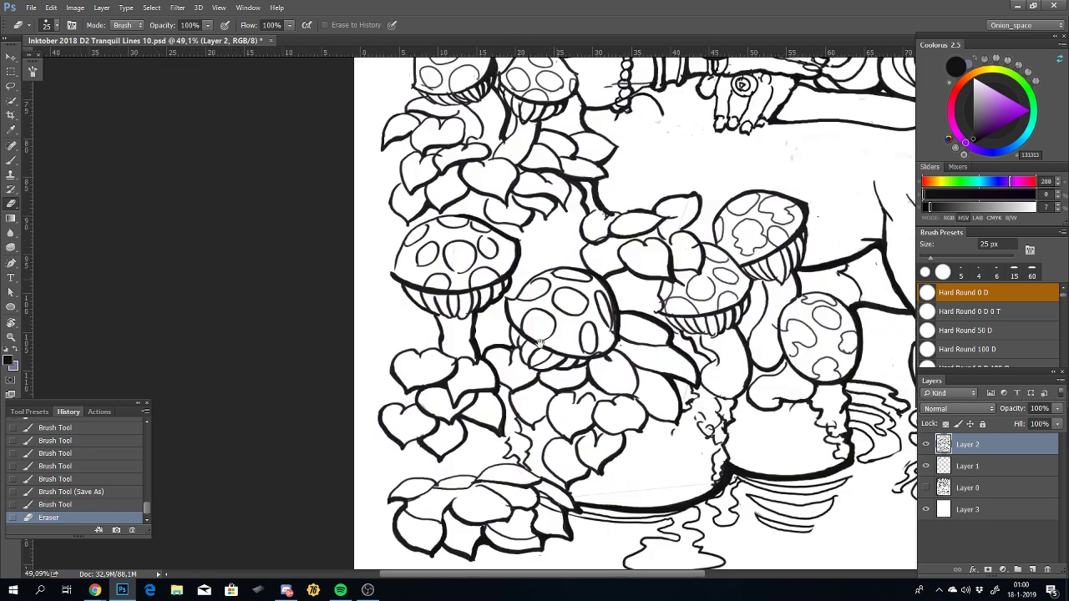
mouse_move(535, 240)
mouse_down()
mouse_move(512, 391)
mouse_move(522, 431)
mouse_up()
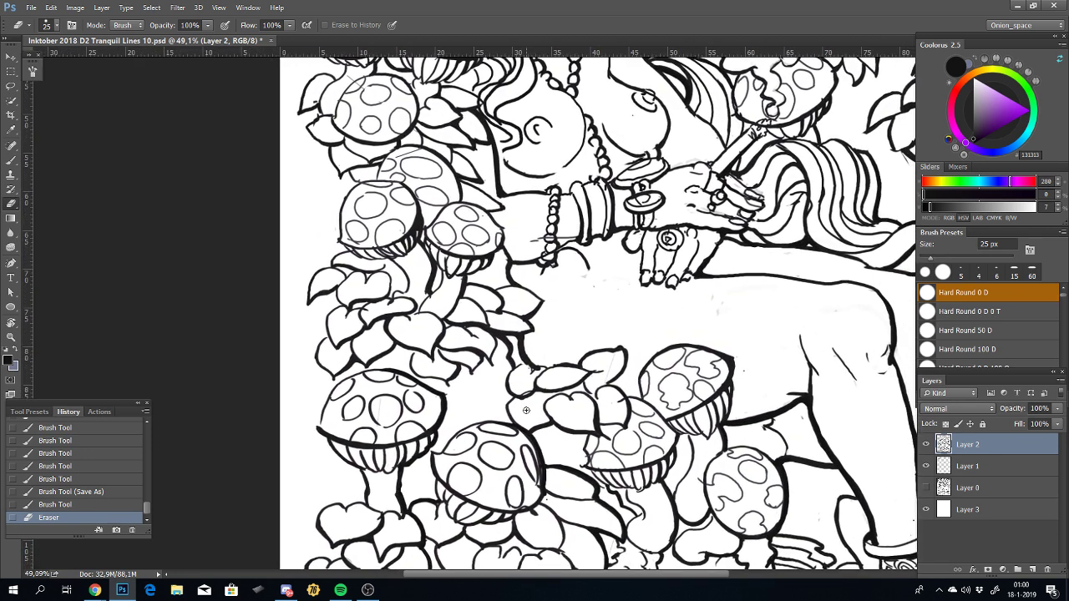
key(b)
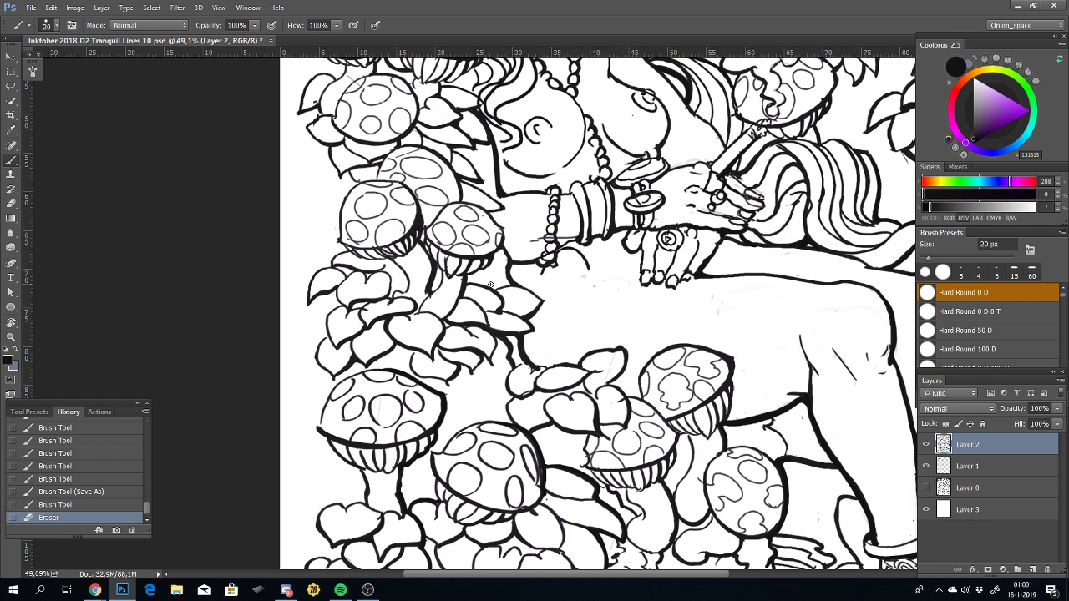
mouse_move(492, 284)
mouse_down()
mouse_move(525, 299)
mouse_move(526, 317)
mouse_move(543, 304)
mouse_up()
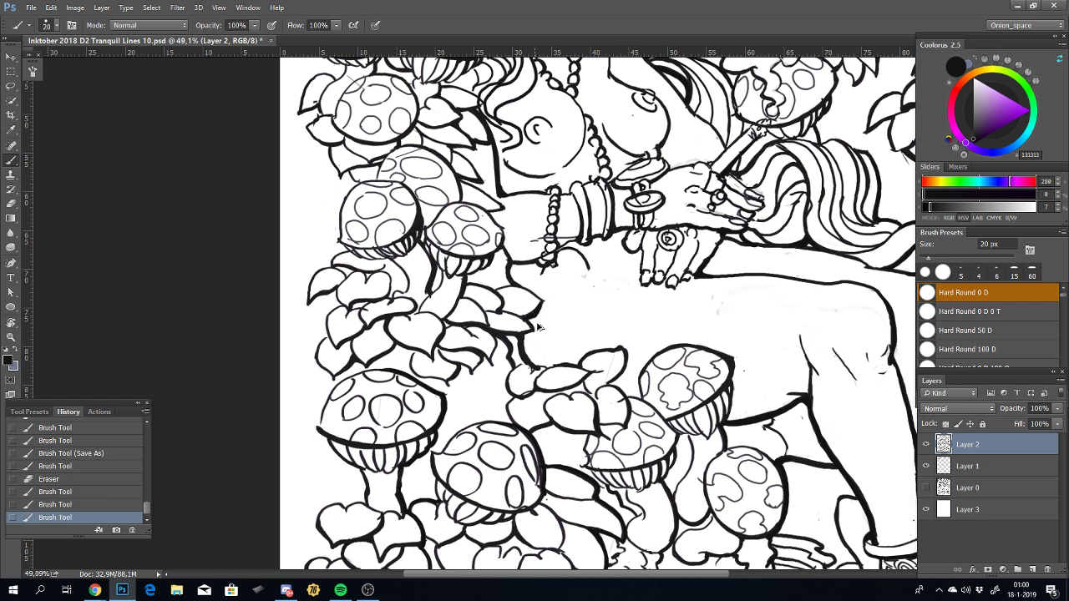
key(ctrl+z)
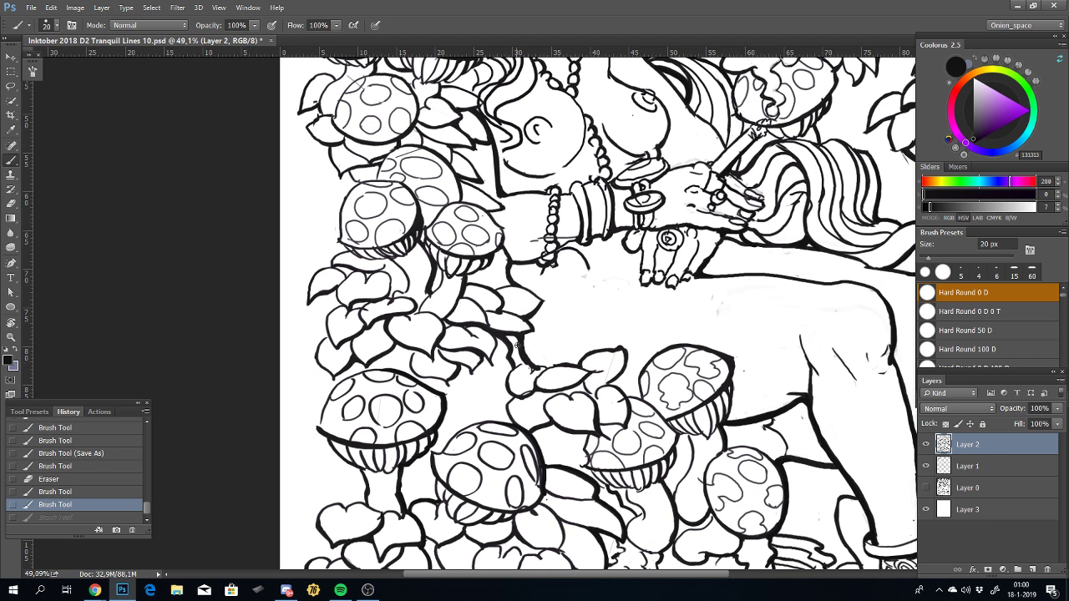
scroll(548, 371, down, 3)
scroll(548, 371, down, 1)
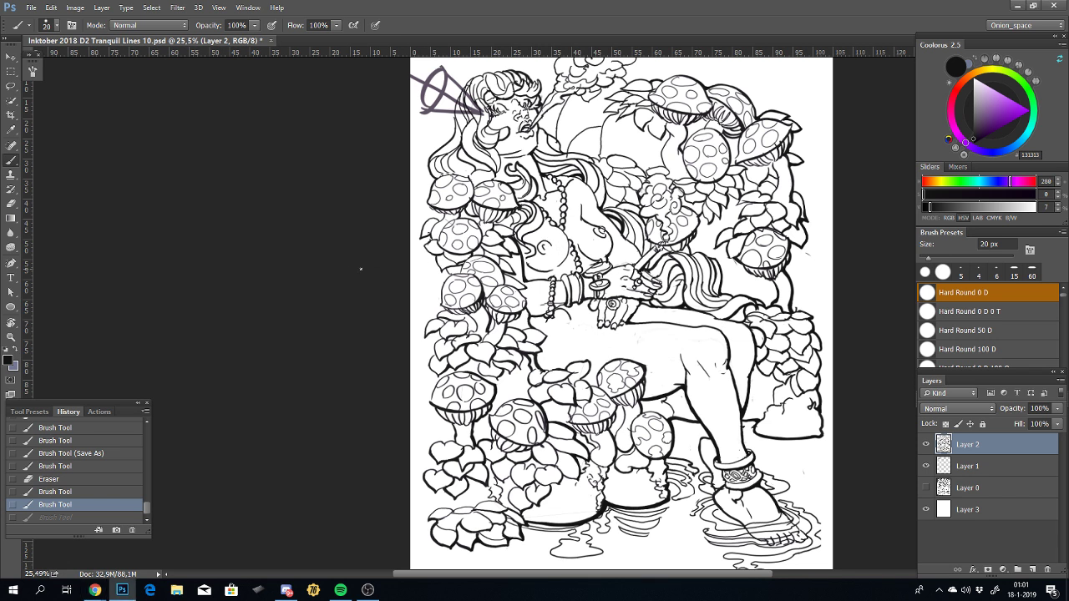
mouse_move(618, 309)
mouse_down()
mouse_move(589, 377)
mouse_move(593, 398)
mouse_up()
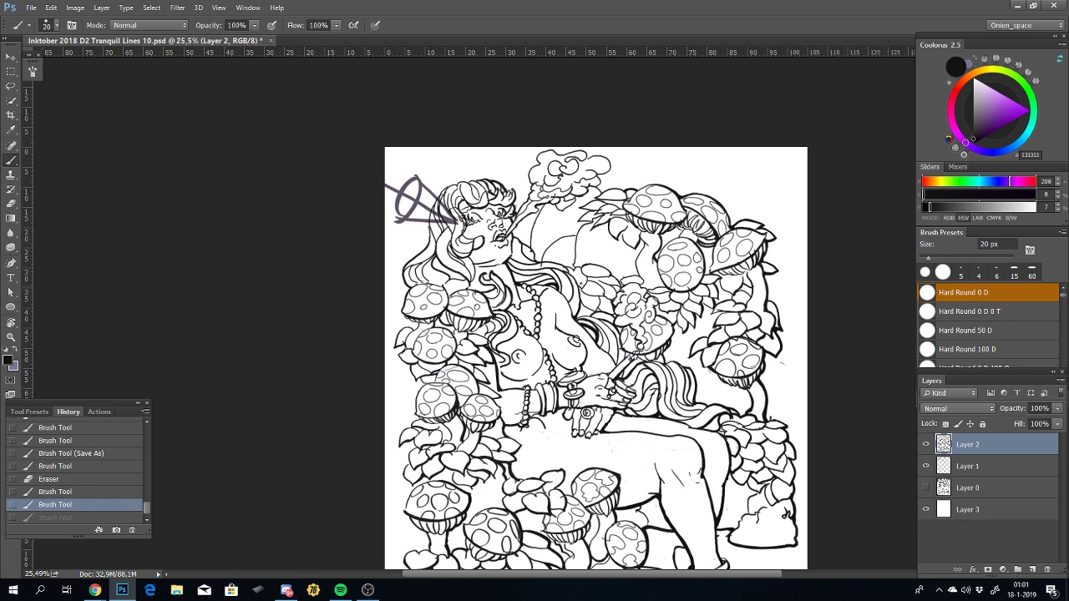
scroll(593, 398, up, 3)
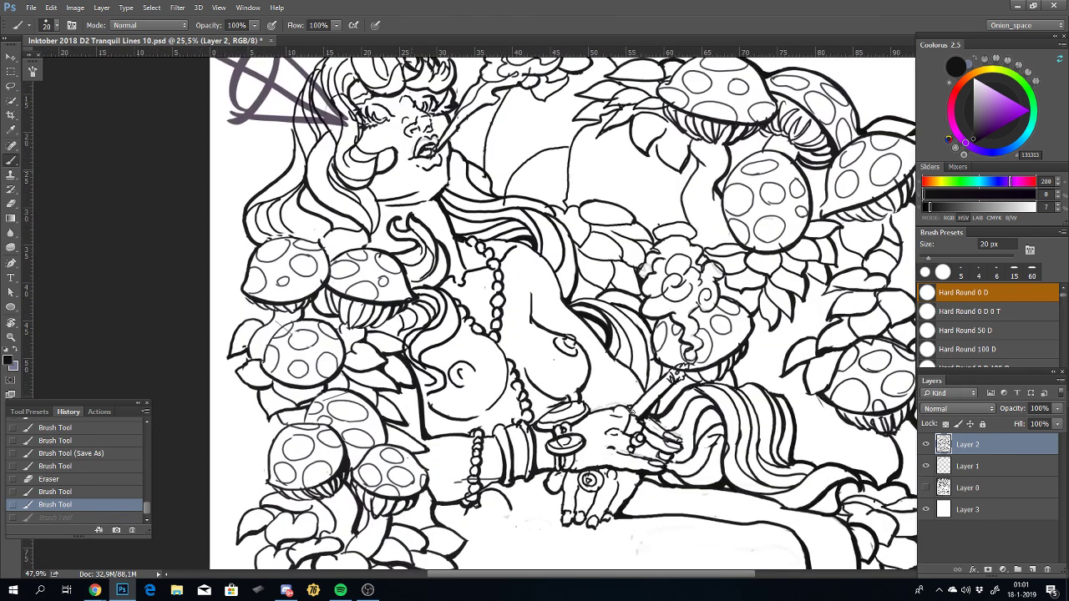
mouse_move(543, 395)
mouse_down()
mouse_move(562, 264)
mouse_move(525, 262)
mouse_up()
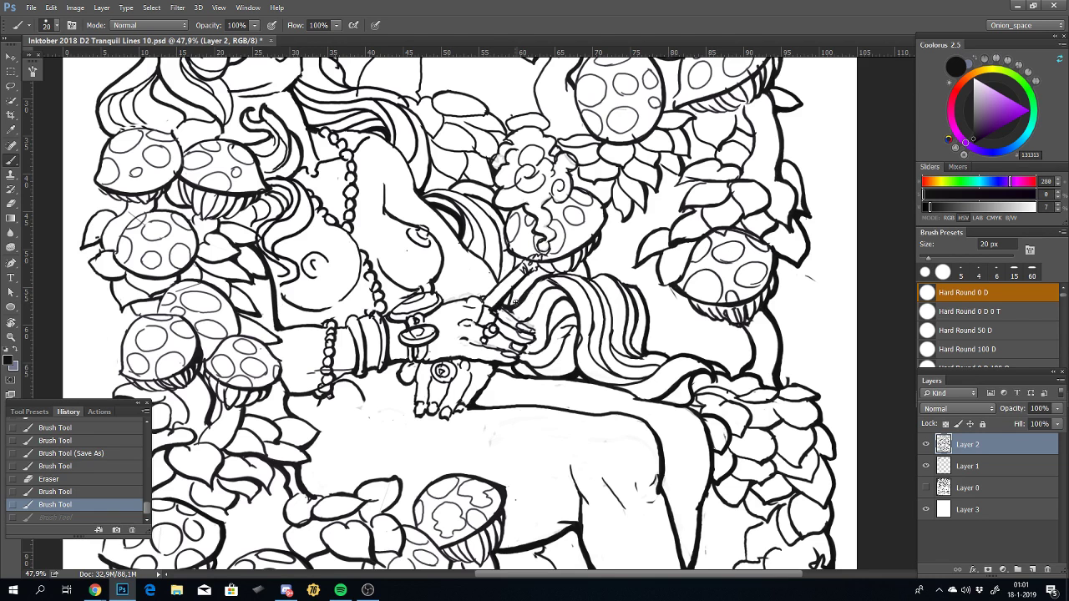
Step: Sort the Spotify Rock/Indie playlist by artist and play Hot Chip's 'We Have Love'
click(340, 591)
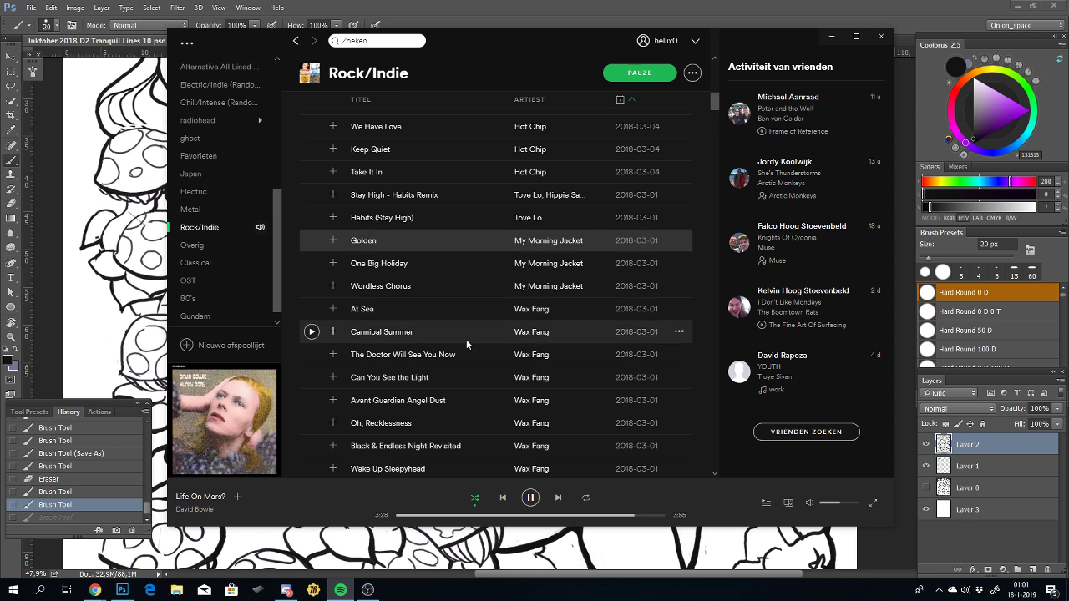
scroll(464, 362, up, 3)
scroll(464, 364, up, 3)
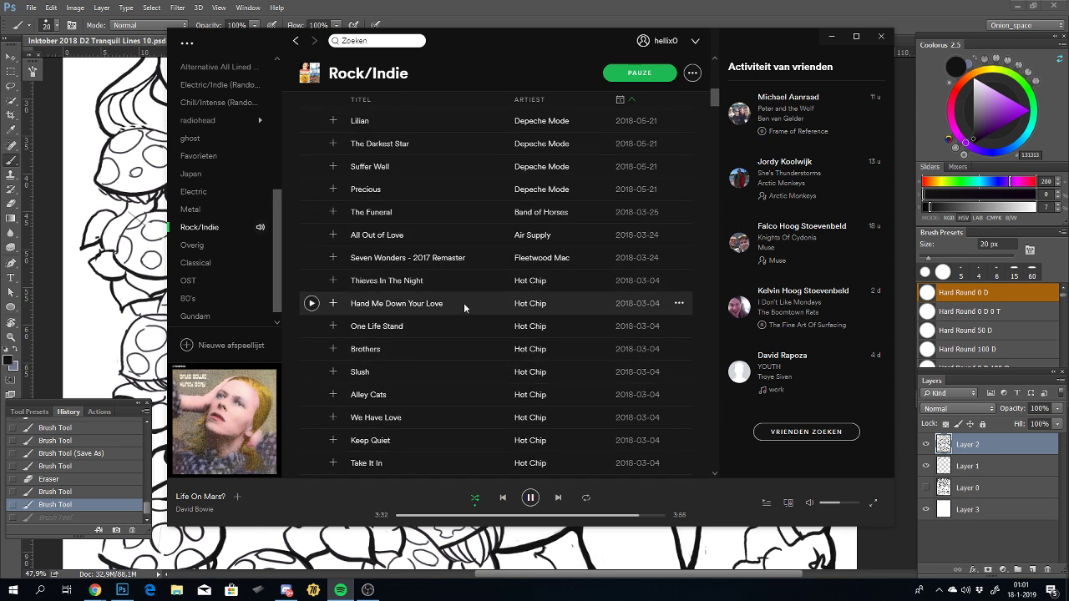
click(531, 100)
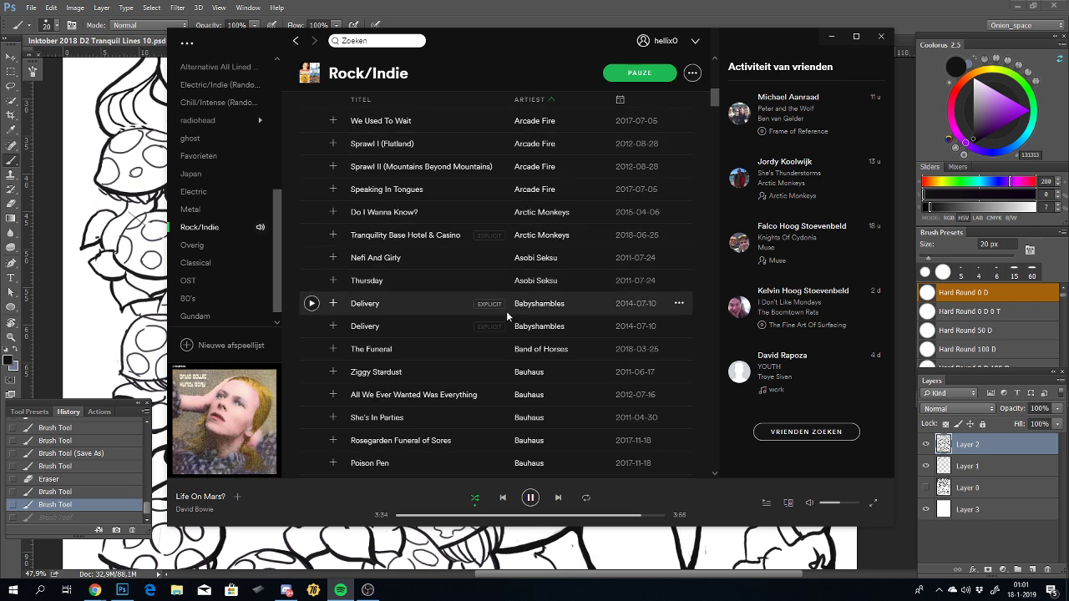
scroll(497, 309, down, 10)
scroll(497, 390, down, 8)
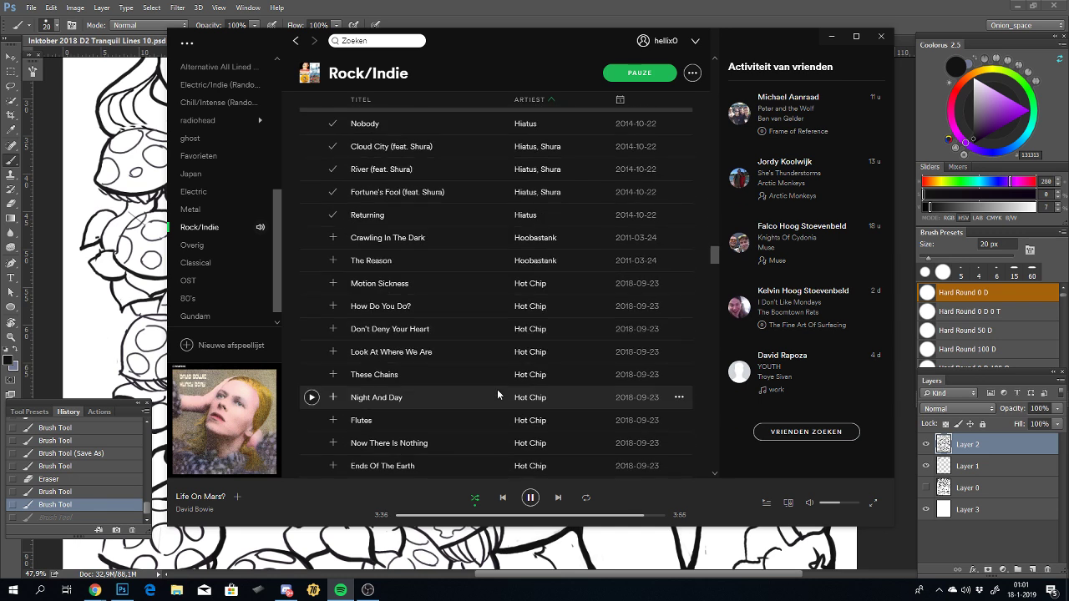
scroll(497, 389, down, 5)
scroll(497, 394, down, 2)
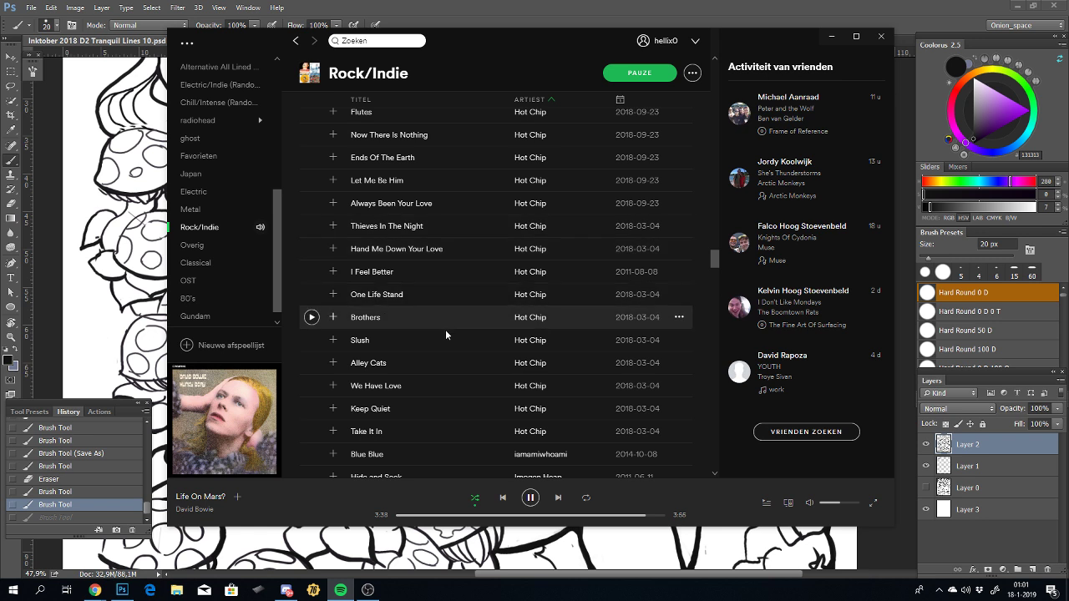
double_click(382, 388)
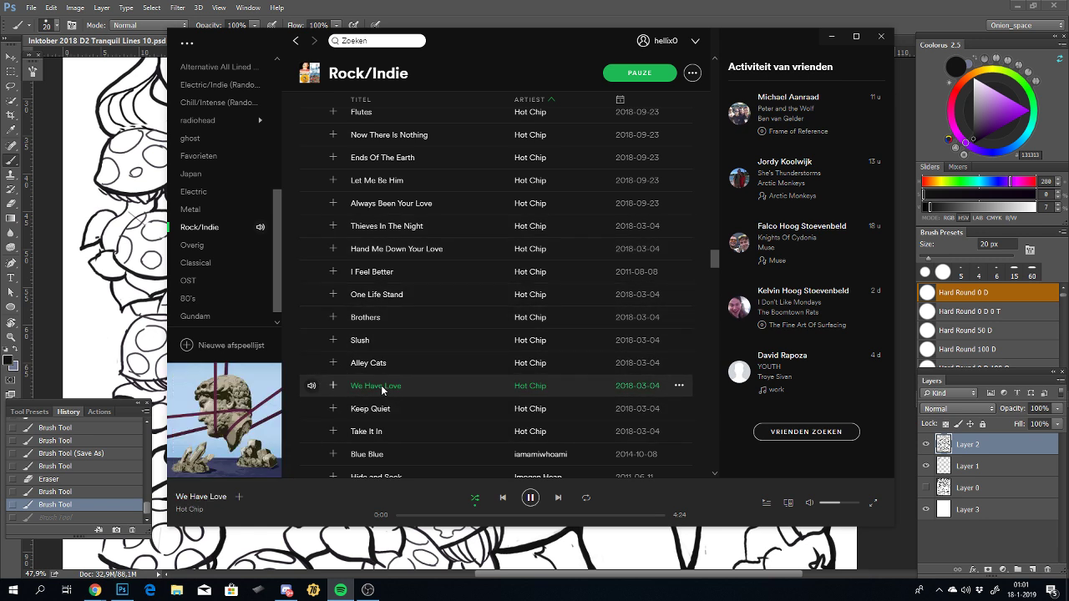
Step: Scroll back up, dismiss the Look At Where We Are menu, and minimise Spotify
scroll(416, 285, up, 2)
scroll(416, 285, up, 1)
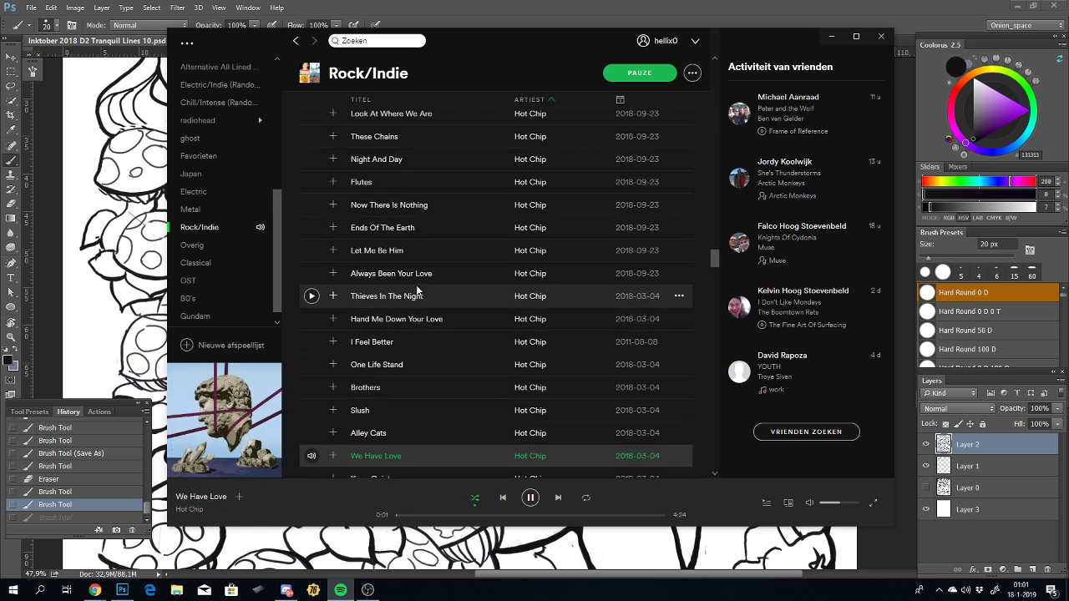
scroll(416, 289, up, 1)
scroll(416, 290, up, 1)
scroll(416, 290, up, 1)
scroll(416, 285, up, 1)
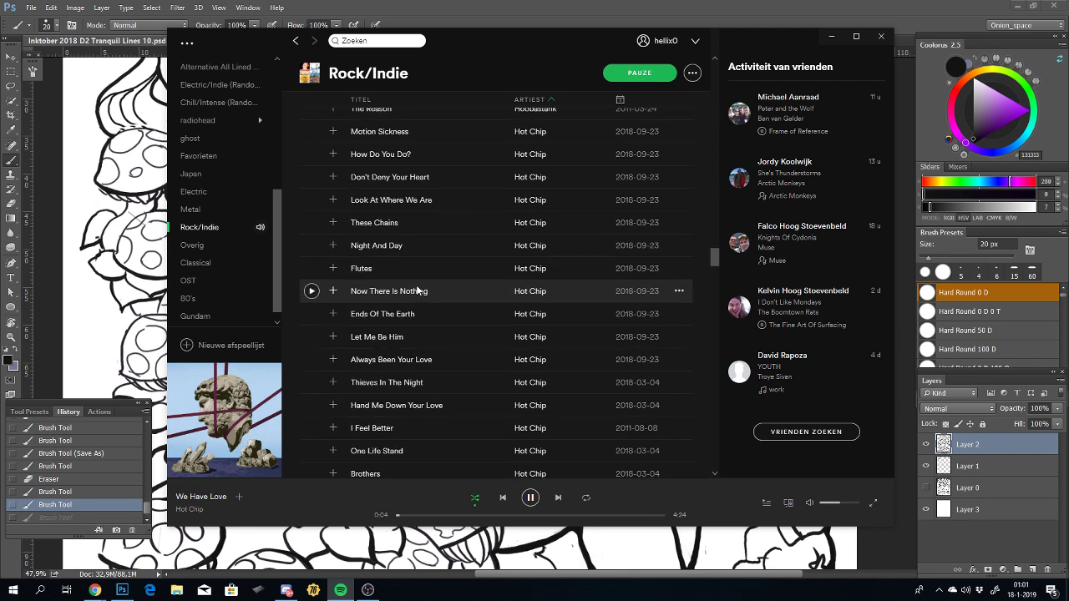
scroll(416, 285, up, 1)
scroll(416, 285, up, 1)
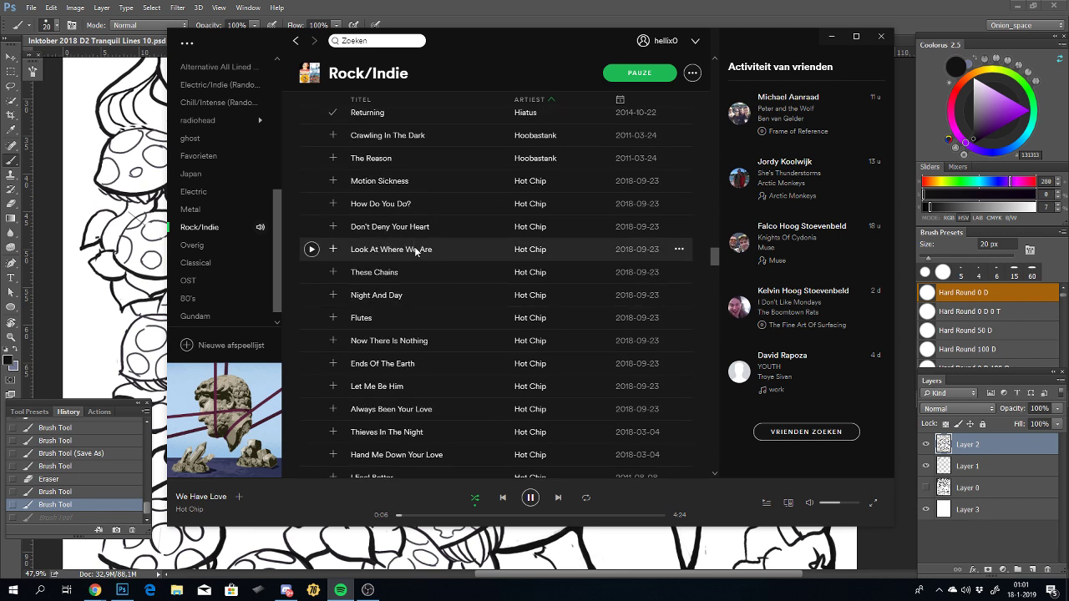
right_click(416, 253)
click(439, 269)
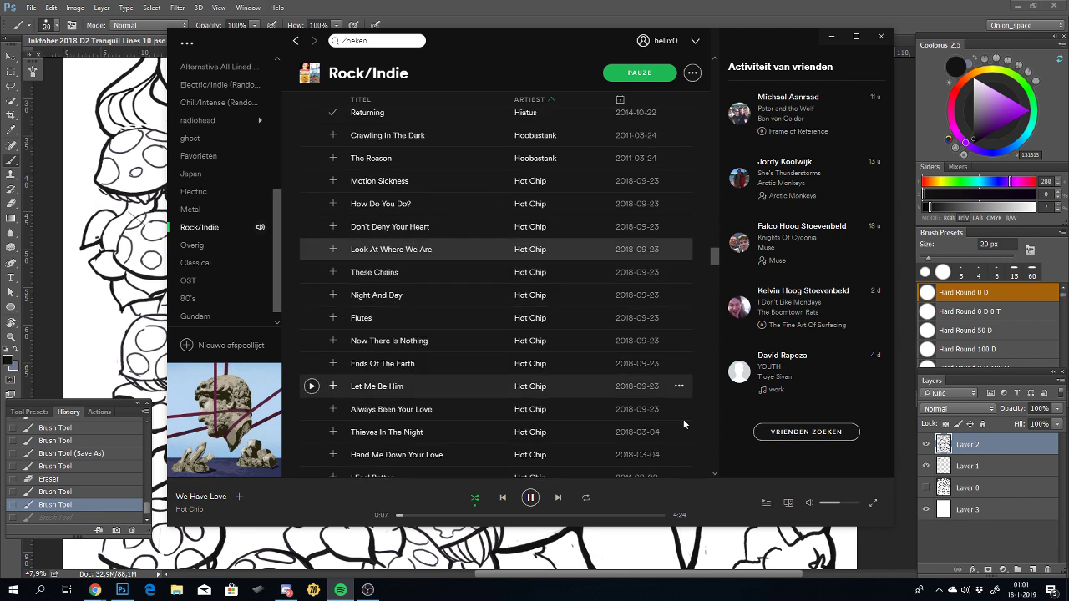
click(881, 540)
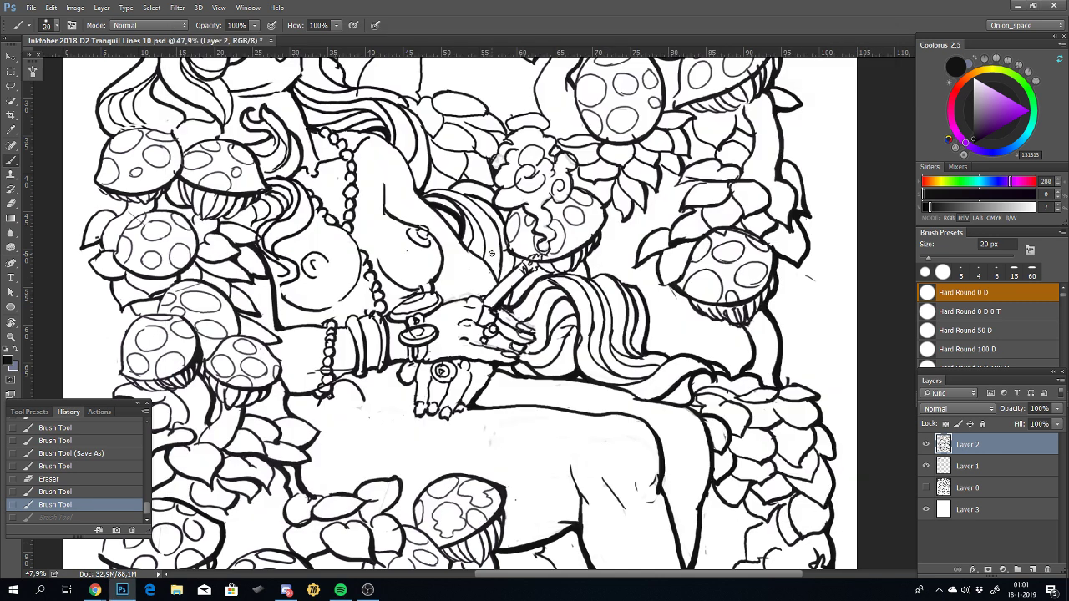
Step: Zoom to 68.9% on the curly flower and try short Layer 2 strokes at its left edge, undoing rejects
drag(497, 270, 526, 293)
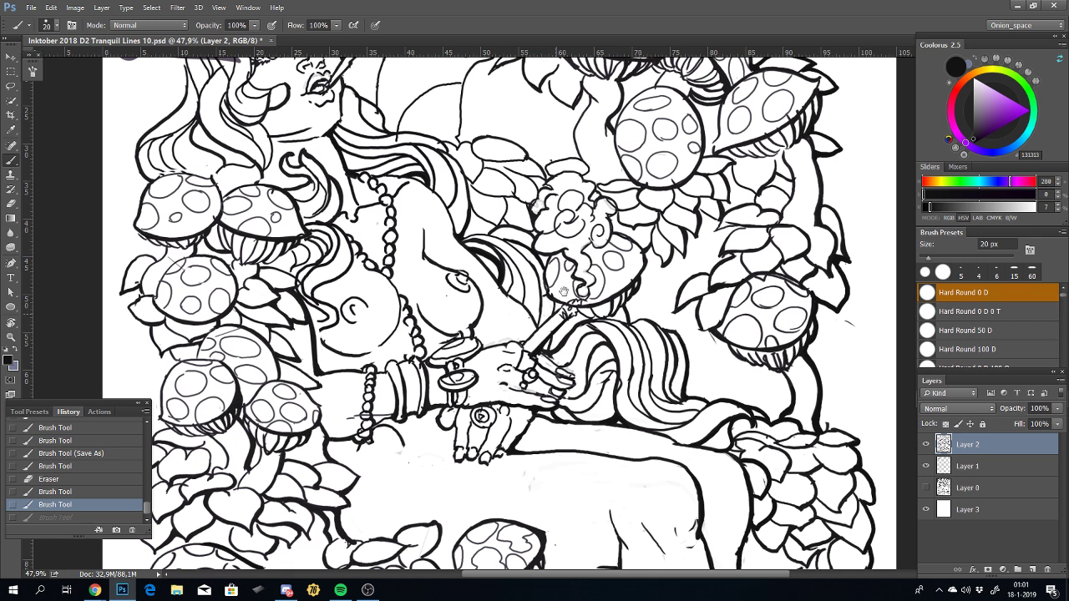
drag(548, 304, 535, 345)
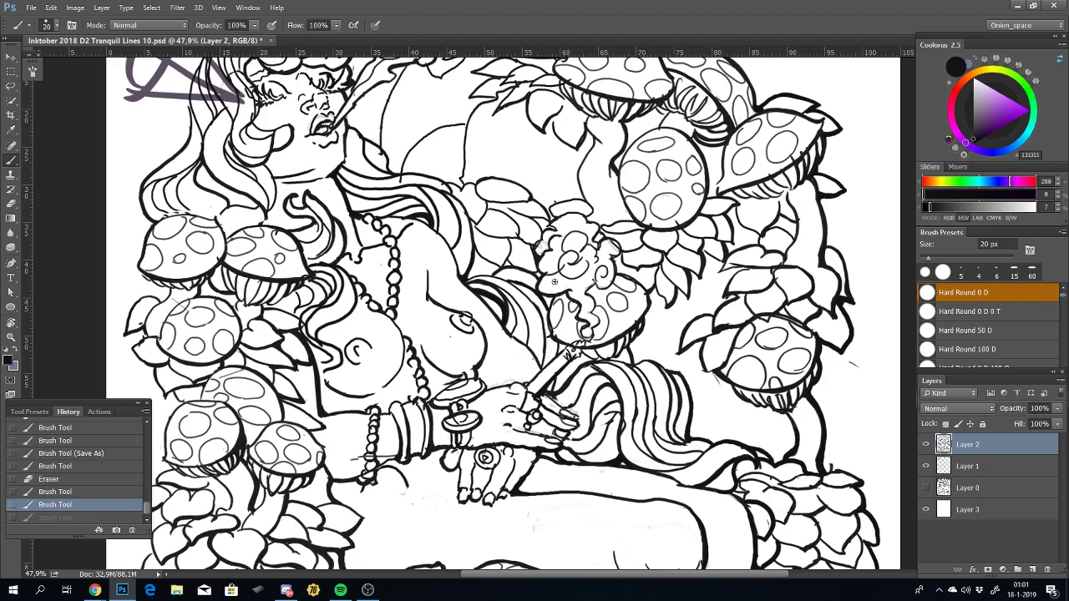
scroll(534, 228, up, 2)
scroll(527, 243, up, 2)
scroll(521, 253, up, 1)
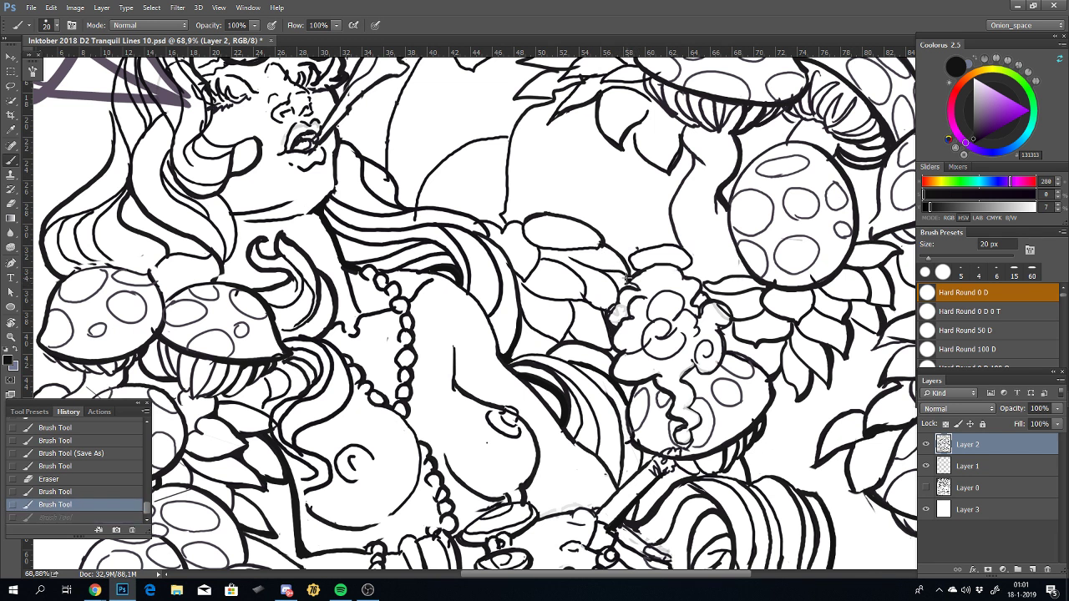
drag(615, 272, 601, 268)
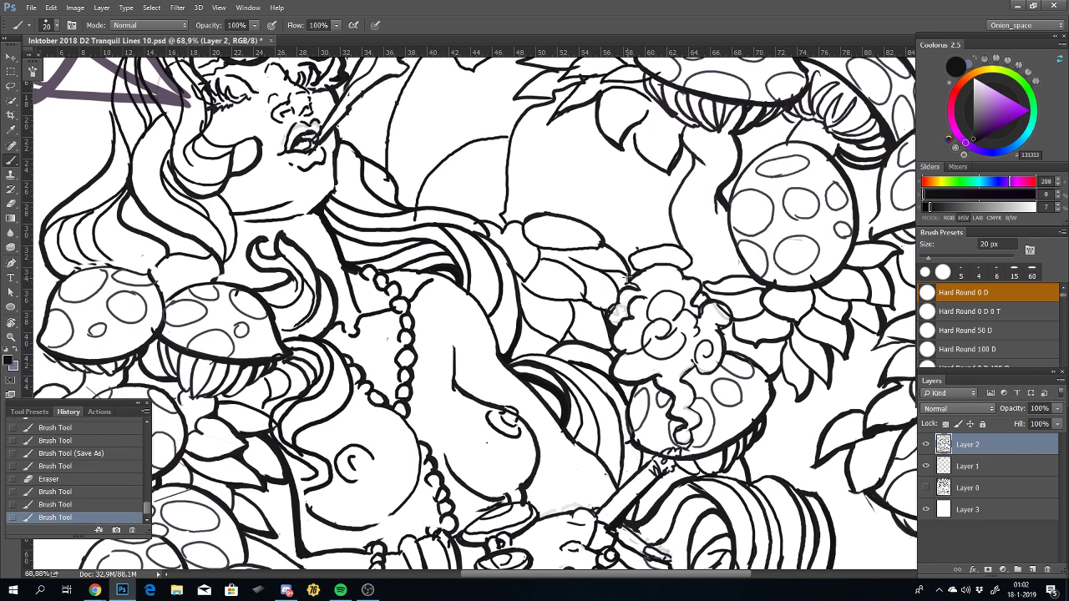
key(ctrl+z)
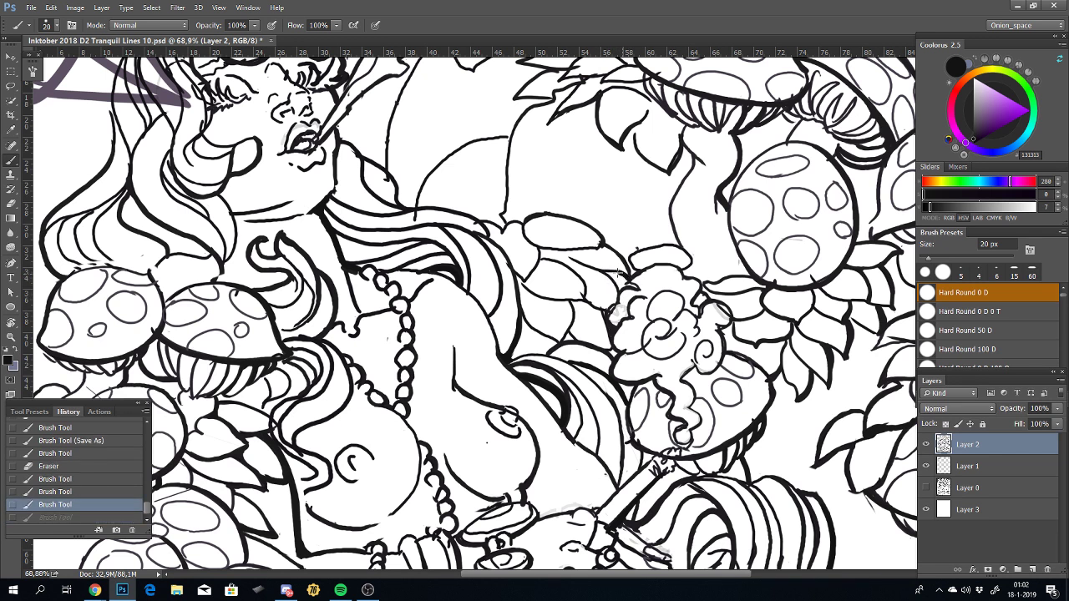
drag(610, 269, 618, 291)
key(ctrl+z)
key(ctrl+z)
key(ctrl+z)
key(ctrl+z)
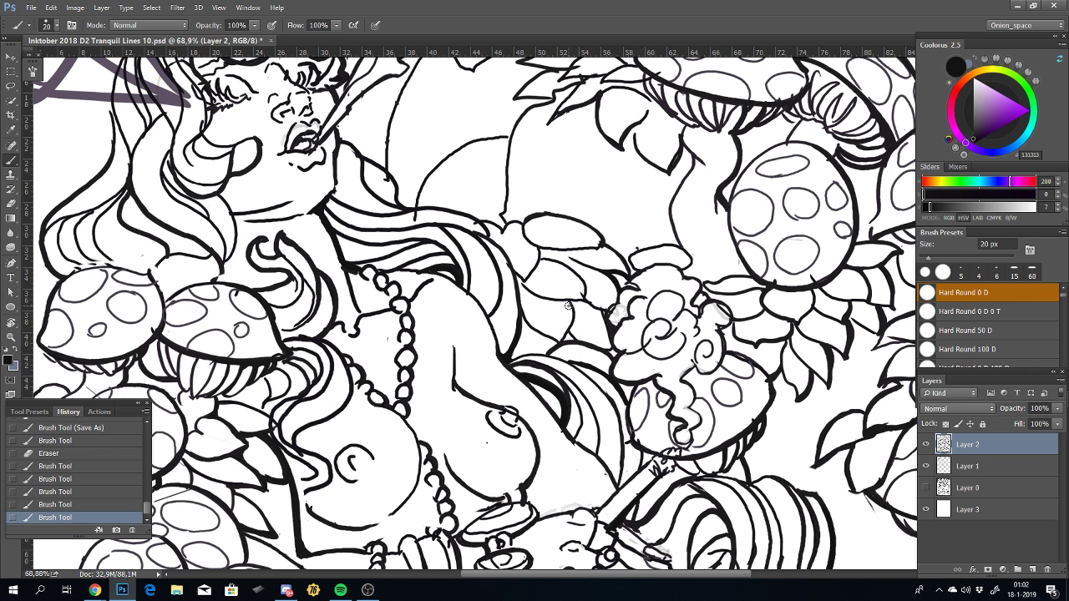
Step: Undo the last few ink strokes to compare, then shift the view near the curly mushroom
key(ctrl+z)
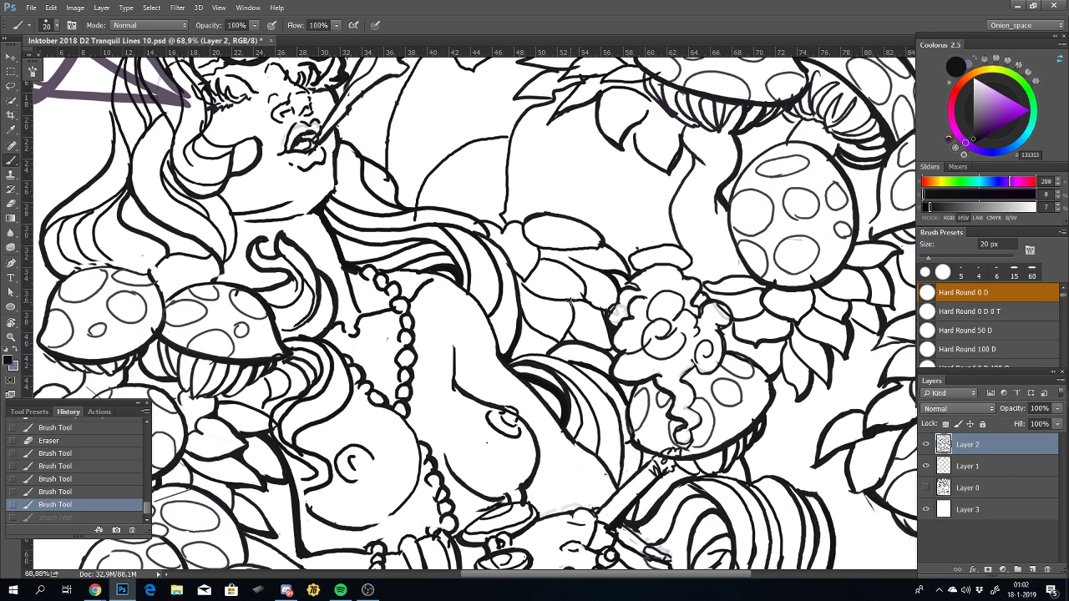
key(ctrl+z)
key(ctrl+z)
key(ctrl+z)
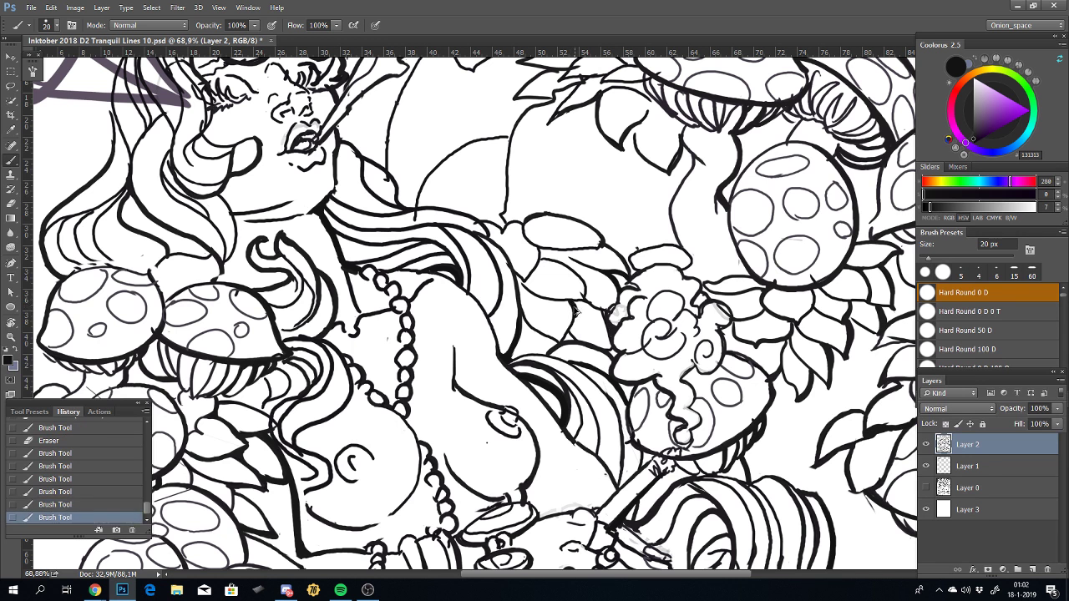
key(ctrl+z)
key(ctrl+z)
key(ctrl+z)
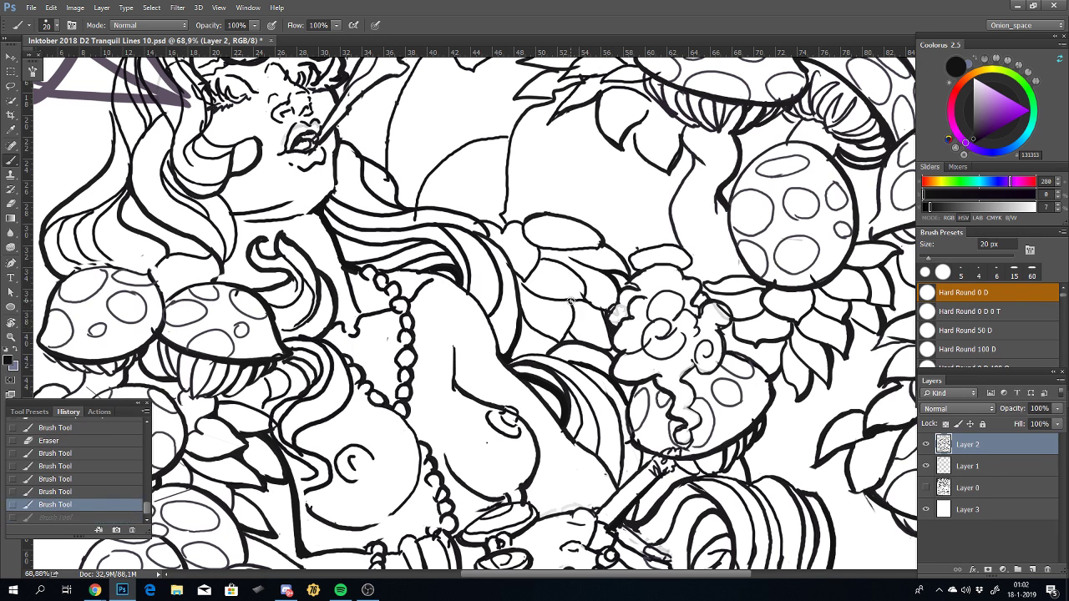
key(ctrl+z)
key(ctrl+z)
key(ctrl+z)
key(ctrl+z)
key(ctrl+z)
key(ctrl+z)
key(ctrl+z)
key(ctrl+z)
drag(618, 408, 627, 412)
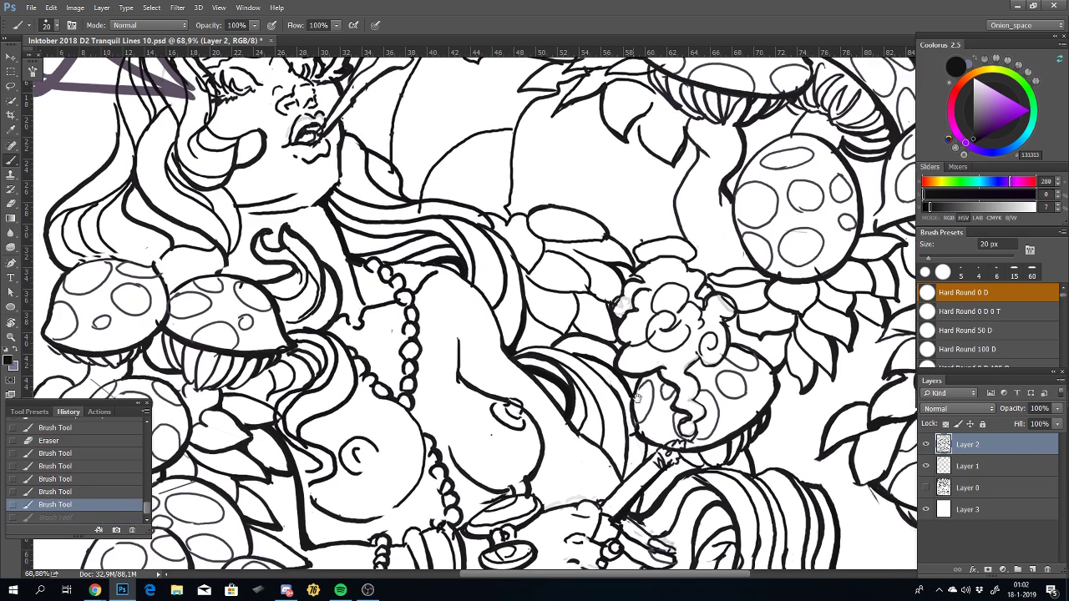
scroll(623, 344, up, 3)
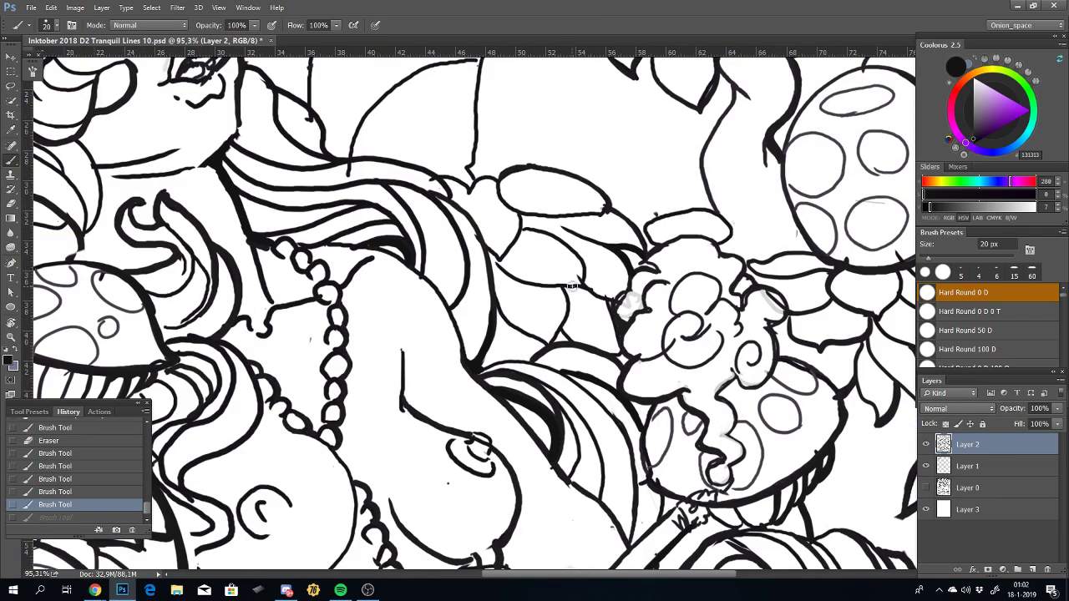
Step: Test a short vertical ink line on the swirly mushroom, undoing and redoing to compare
drag(567, 289, 571, 309)
key(ctrl+z)
key(ctrl+z)
key(ctrl+z)
key(ctrl+shift+z)
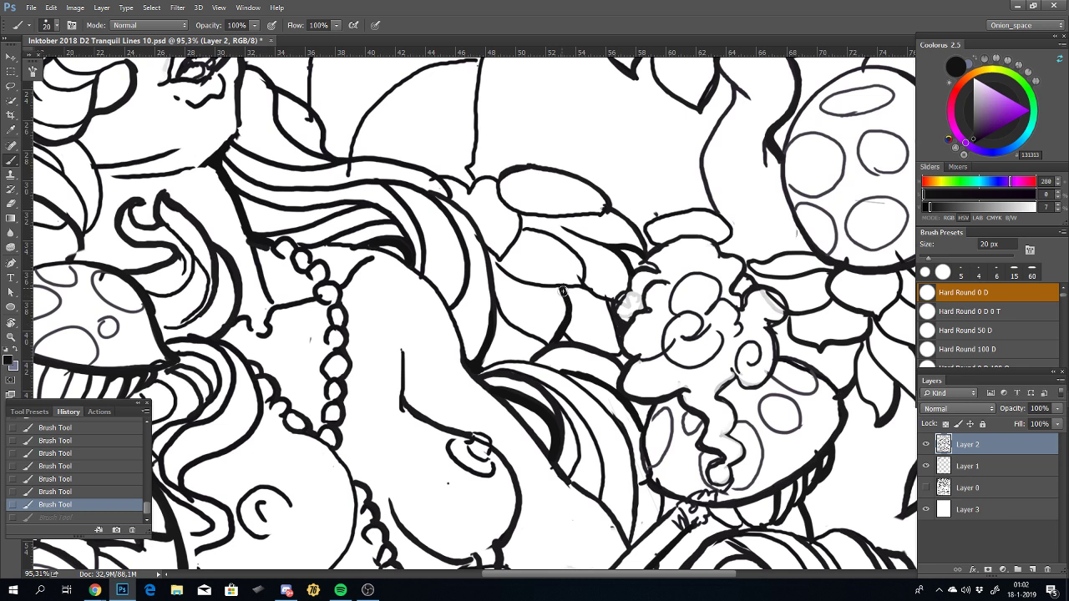
key(ctrl+z)
key(ctrl+z)
key(ctrl+z)
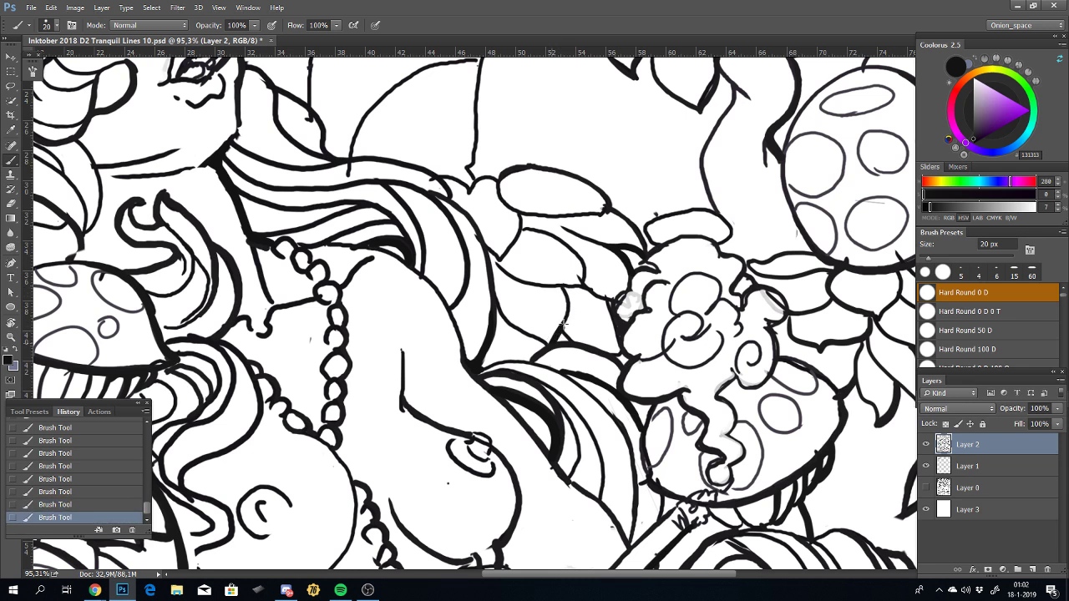
key(ctrl+z)
drag(561, 287, 568, 333)
Step: Trace ink lines along the mushroom's curved edge, undoing the trial strokes
key(ctrl+z)
key(ctrl+z)
mouse_move(545, 347)
mouse_down()
mouse_move(511, 326)
mouse_move(500, 299)
mouse_up()
key(ctrl+z)
drag(544, 351, 469, 383)
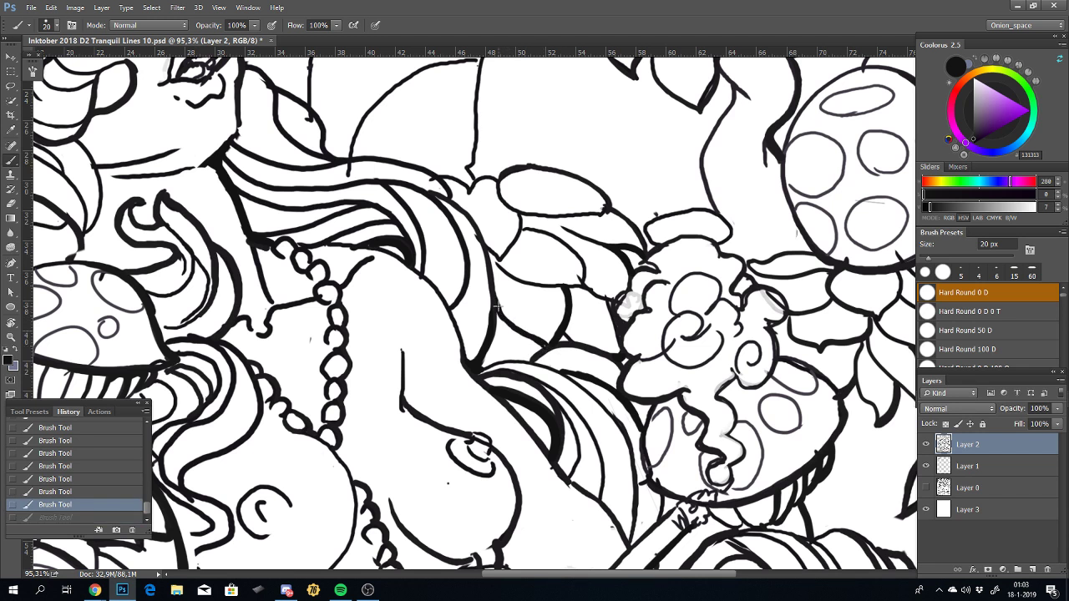
key(ctrl+z)
key(ctrl+z)
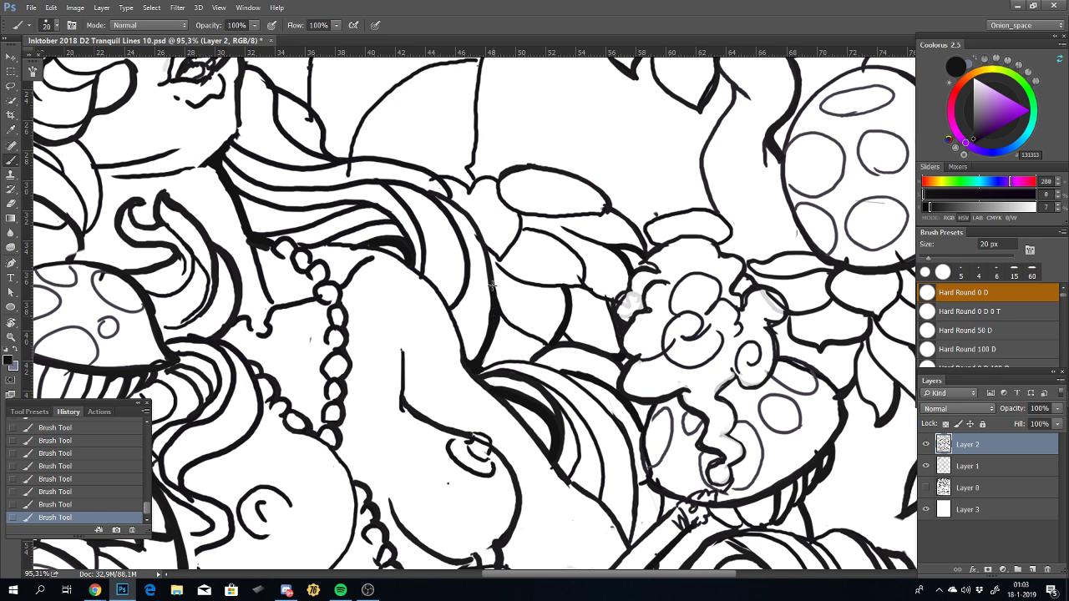
key(ctrl+z)
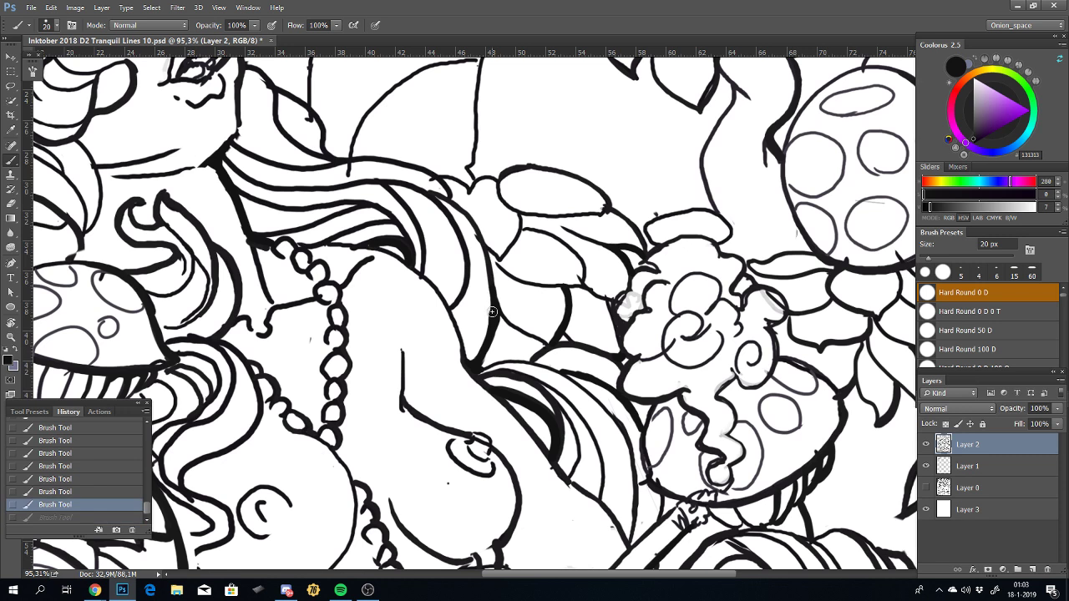
key(ctrl+z)
Step: Zoom out and back in to review the inked drawing
scroll(484, 314, down, 3)
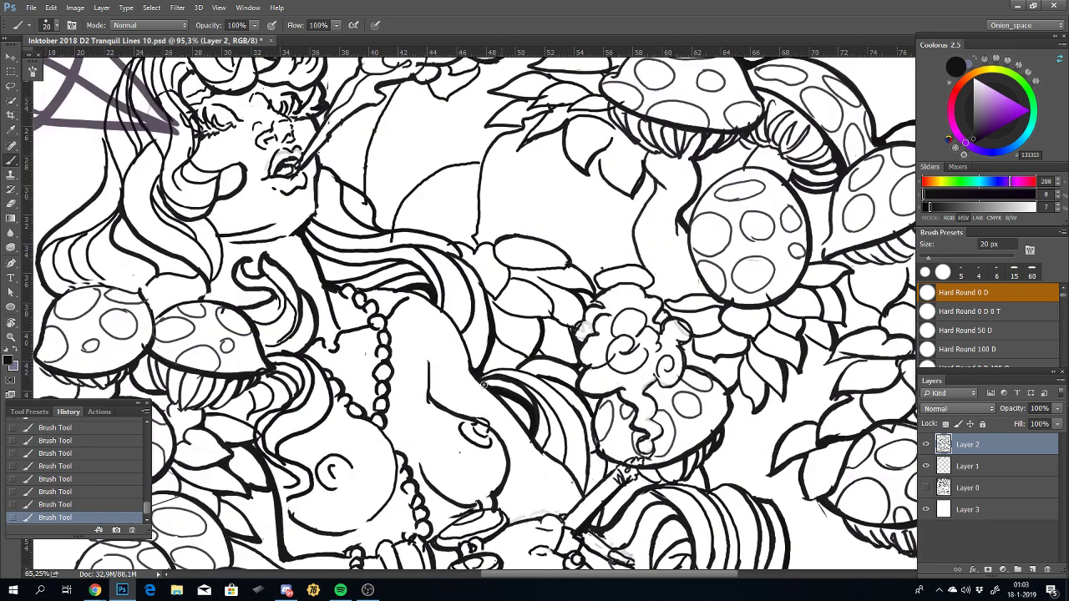
scroll(501, 322, down, 3)
scroll(607, 332, down, 1)
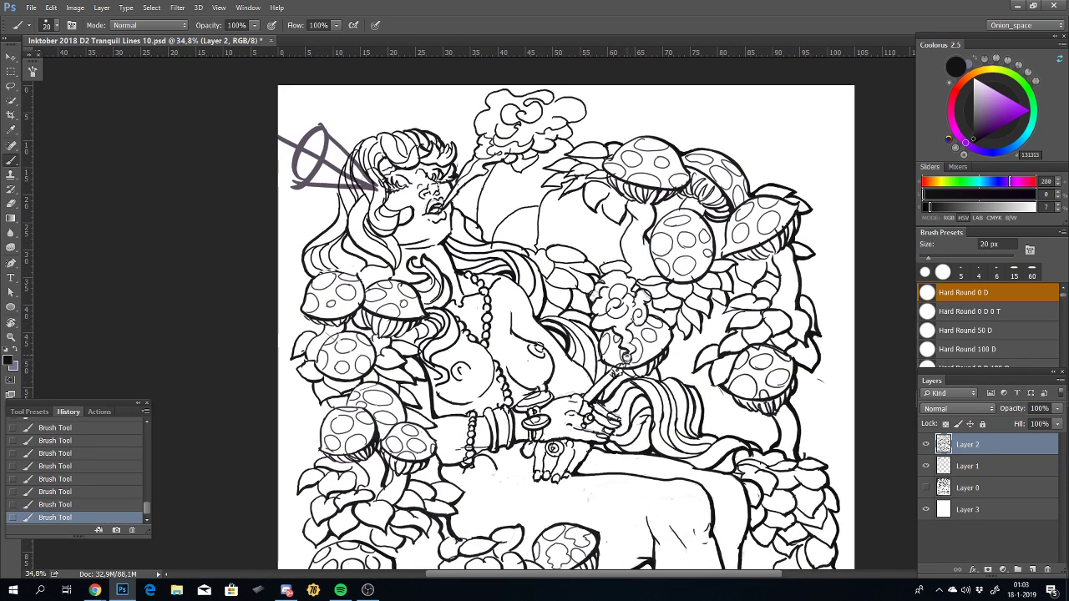
scroll(543, 432, down, 2)
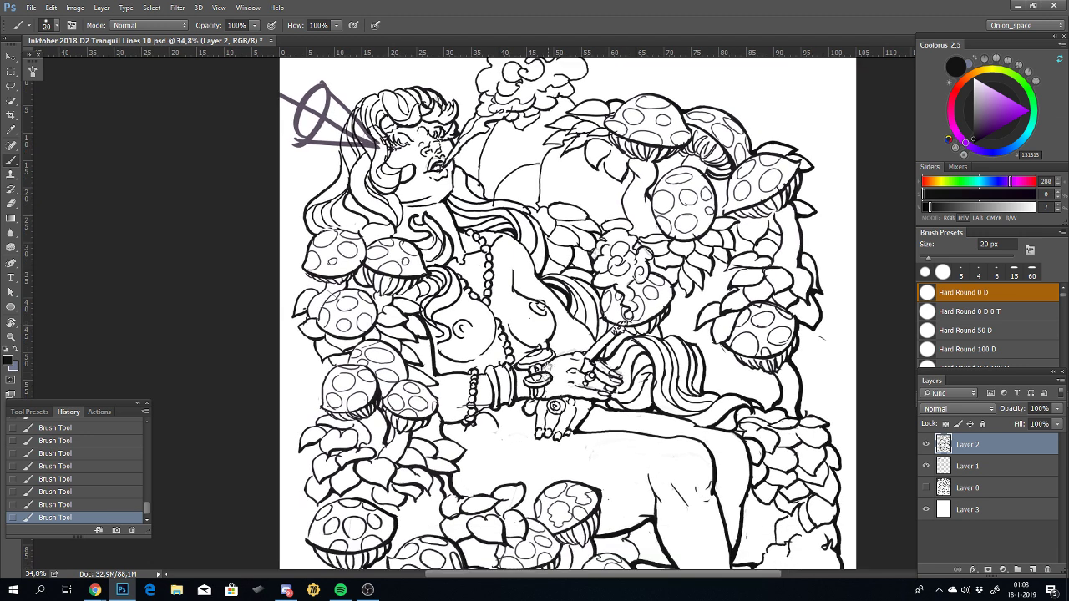
scroll(543, 432, down, 2)
scroll(543, 433, down, 2)
scroll(549, 432, up, 1)
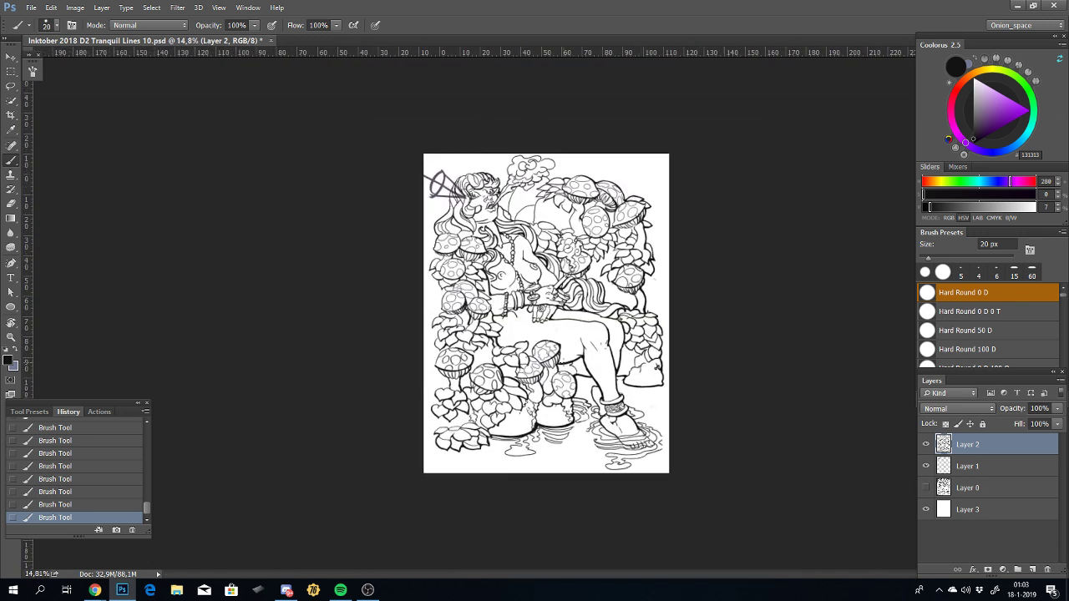
scroll(549, 432, up, 2)
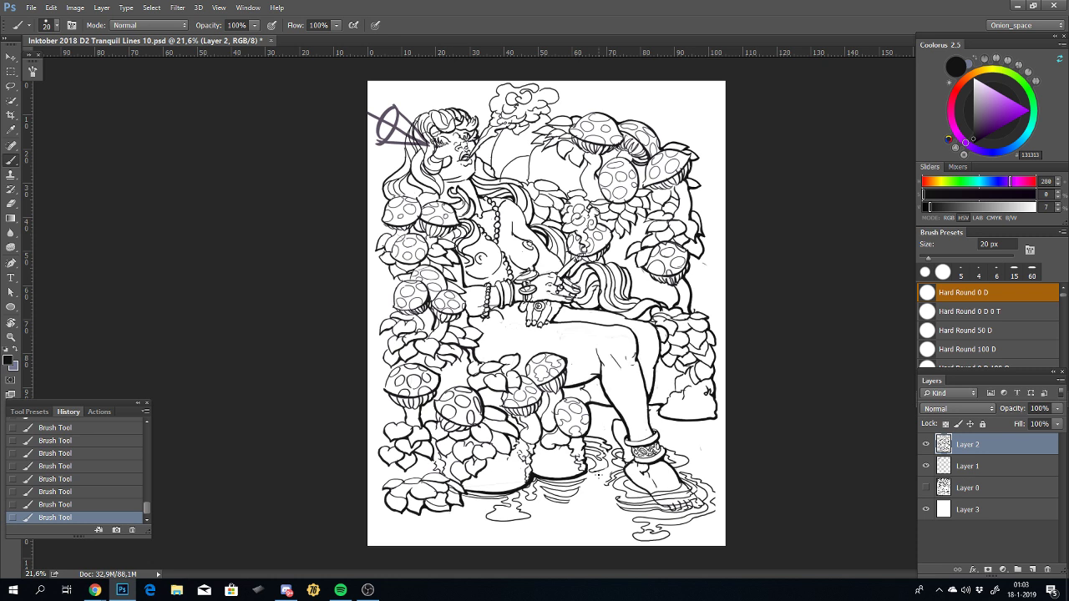
Step: Save a new version as 'Inktober 2018 D2 Tranquil Lines 11', changing the ending from 10
key(ctrl+shift+s)
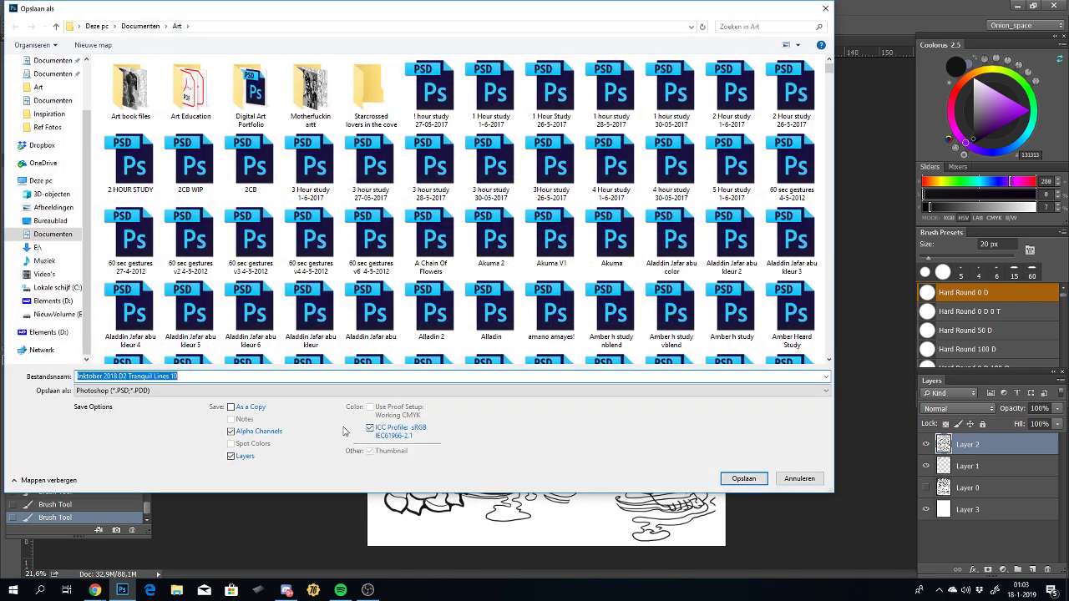
click(179, 376)
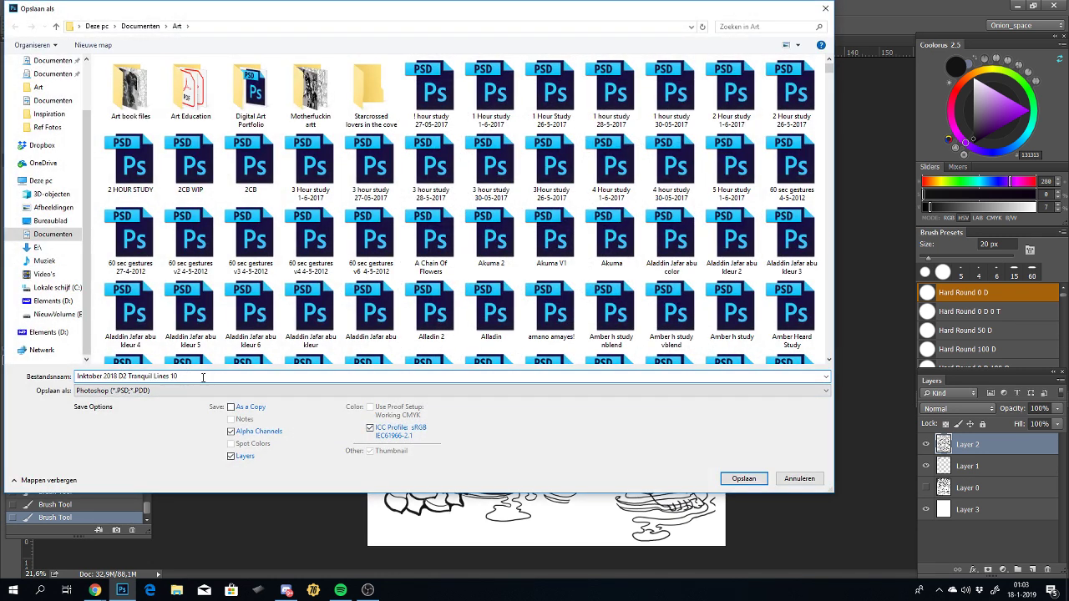
key(BackSpace)
text(1)
key(Return)
key(Return)
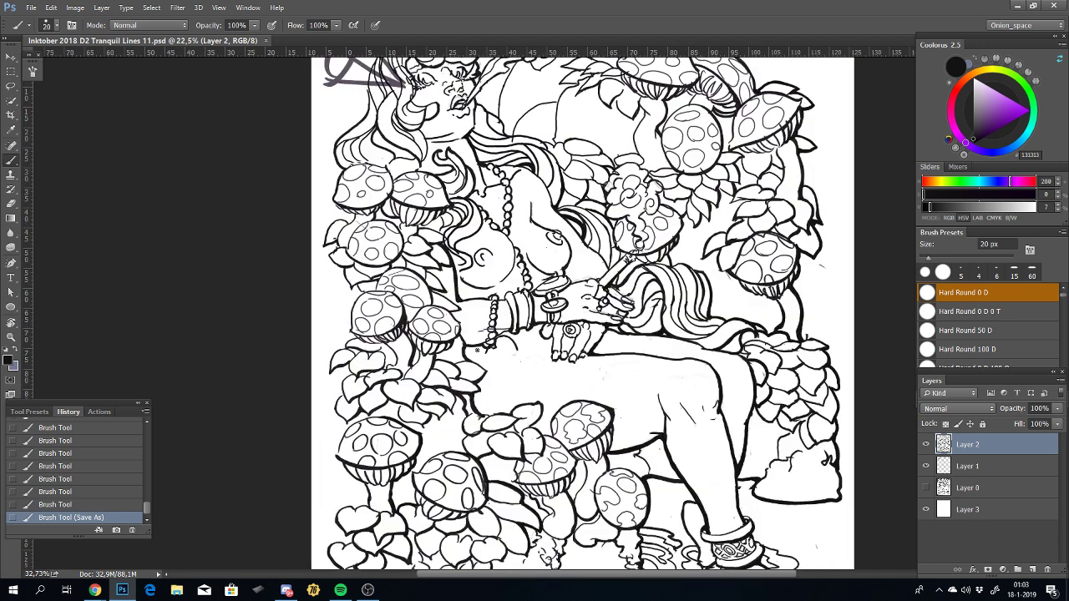
Step: Bring the woman's face into view, mirror the canvas and tilt it for inking
scroll(446, 256, up, 3)
drag(446, 255, 622, 307)
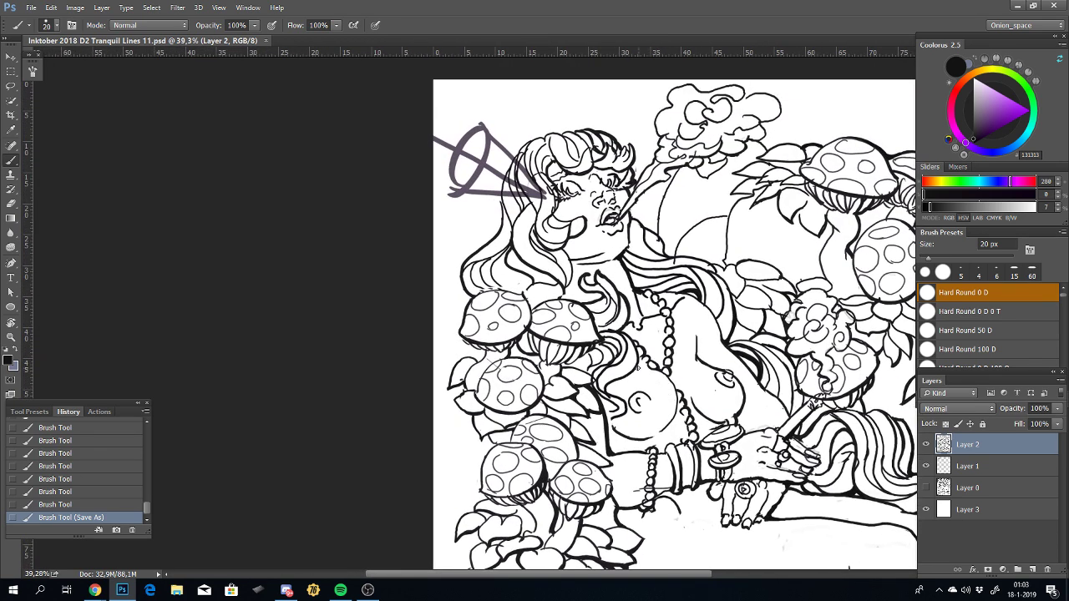
key(shift+h)
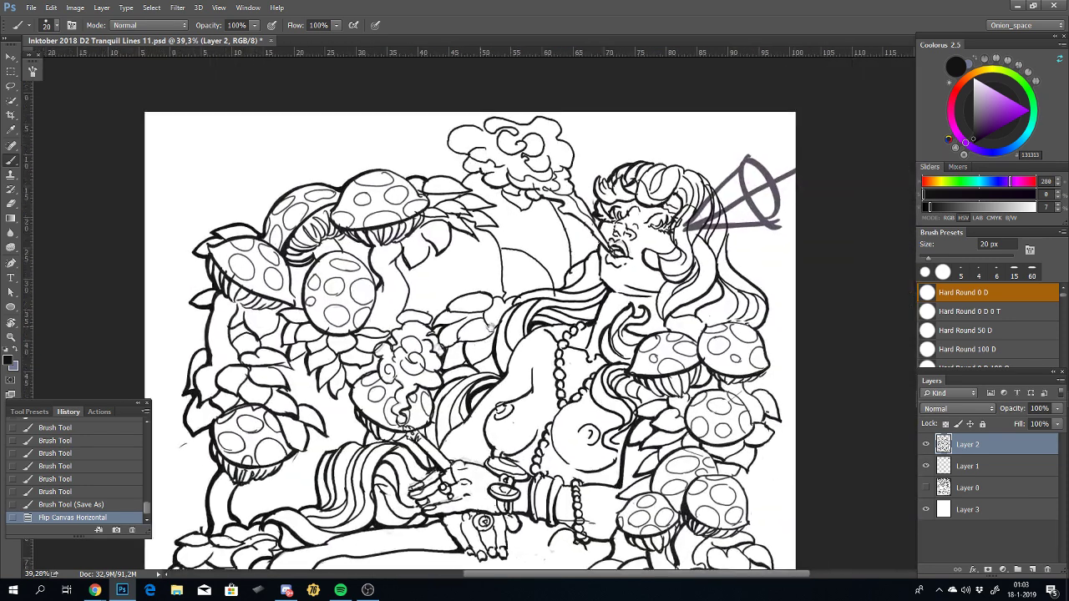
scroll(729, 368, up, 2)
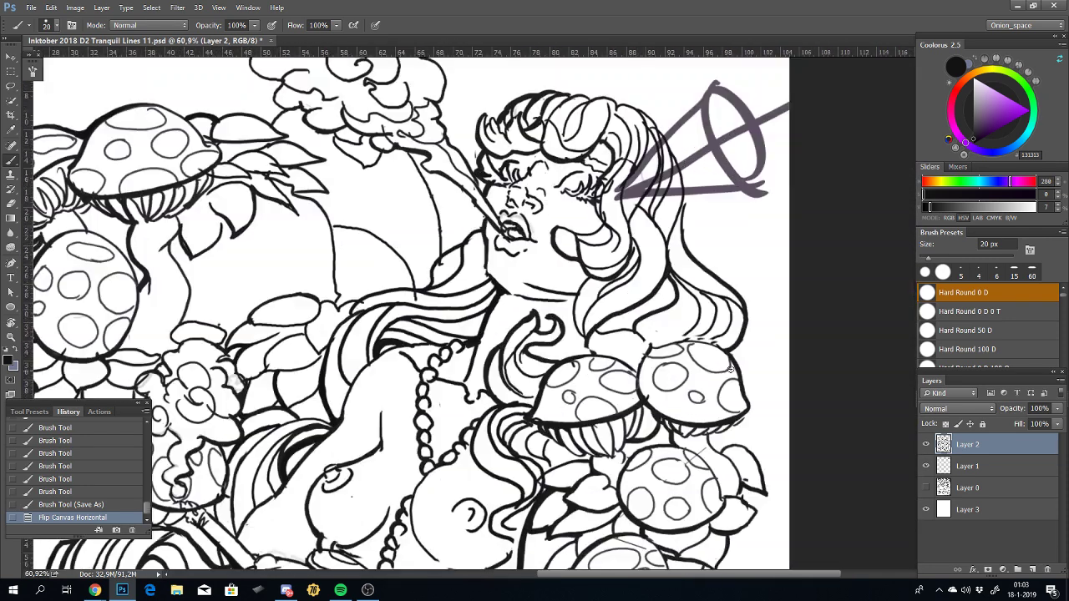
key(r)
mouse_move(743, 346)
mouse_down()
mouse_move(692, 256)
mouse_move(736, 270)
mouse_up()
key(b)
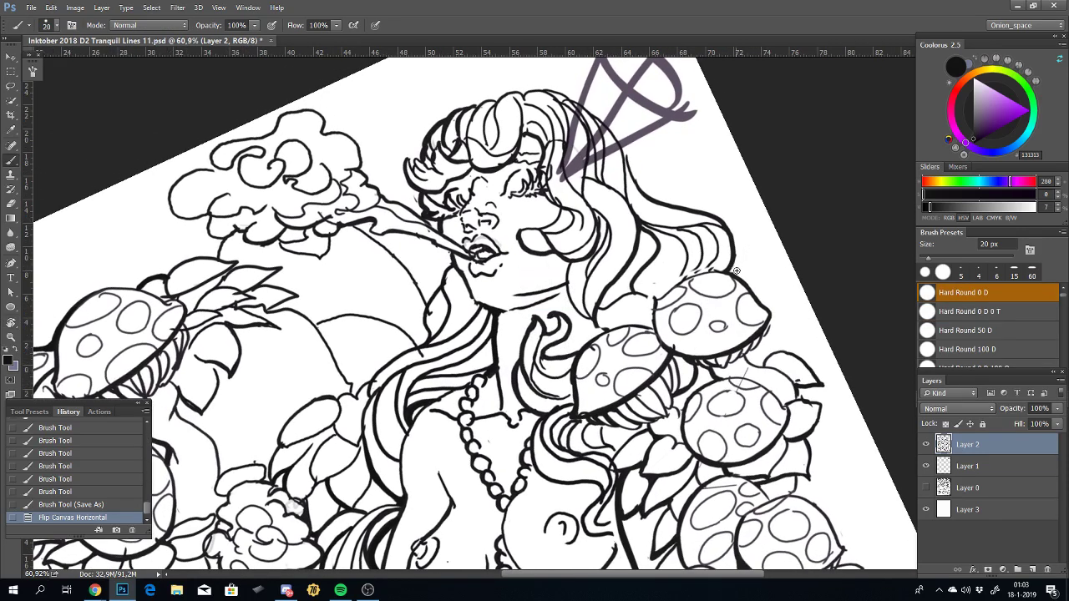
Step: Ink an upward hair line and a short hair stroke, discarding trial marks
click(735, 274)
key(ctrl+z)
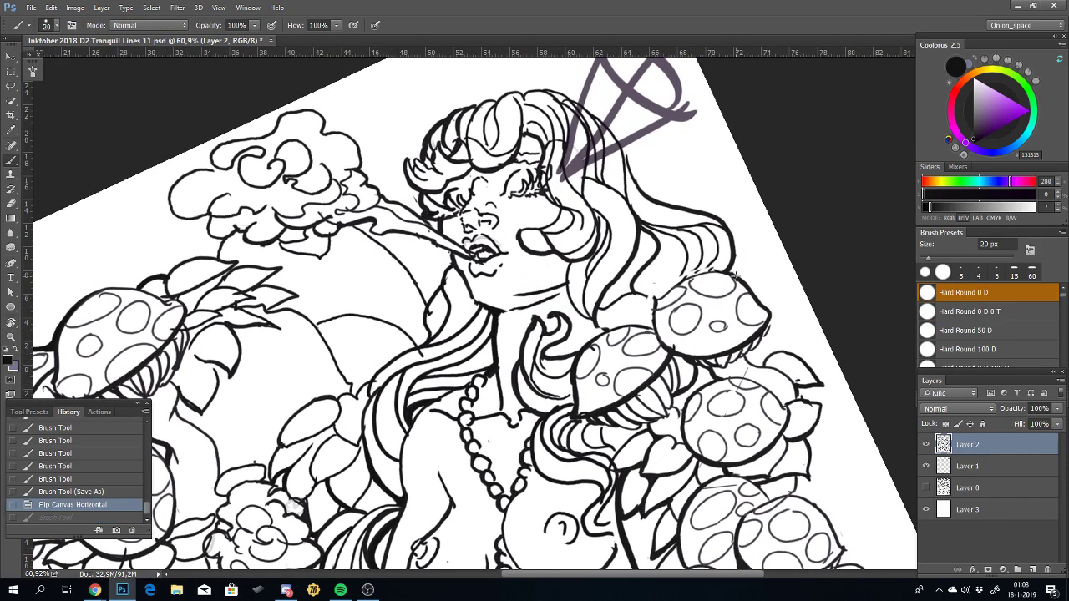
key(ctrl+z)
key(ctrl+z)
key(ctrl+z)
key(ctrl+z)
key(ctrl+z)
key(ctrl+z)
drag(735, 265, 716, 219)
drag(732, 272, 743, 284)
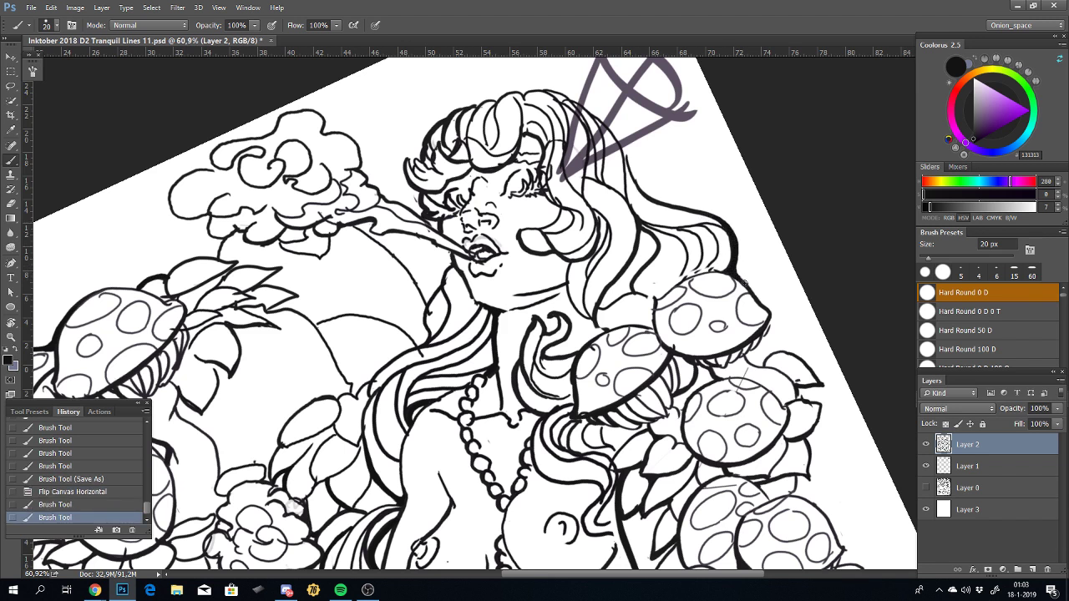
drag(708, 212, 659, 181)
key(ctrl+z)
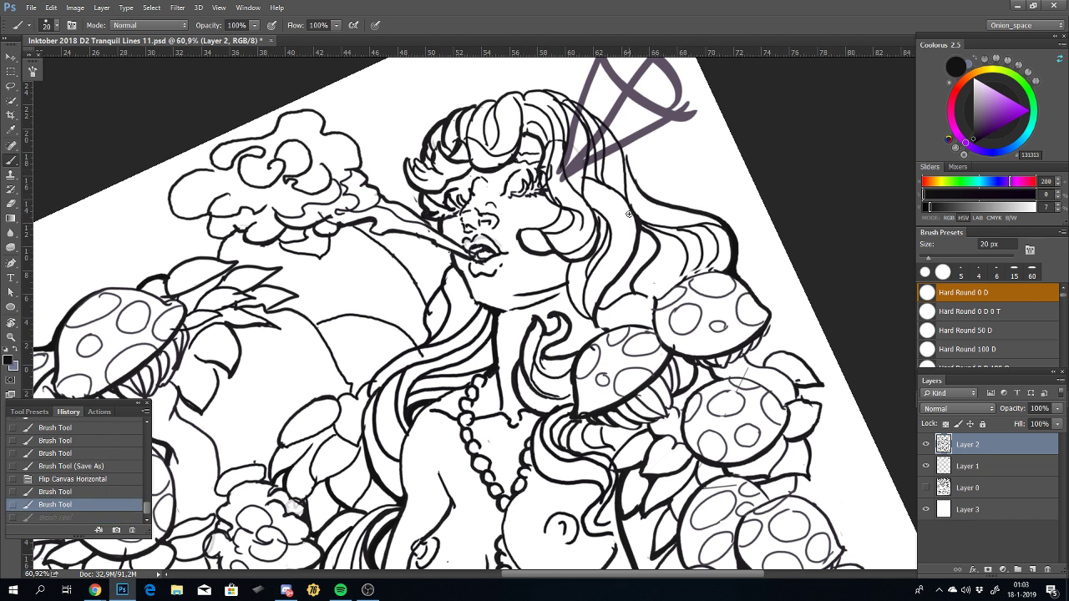
Step: Draw the long upward hair line, retrying several times until it sits right
drag(629, 199, 578, 110)
key(ctrl+z)
drag(632, 209, 585, 117)
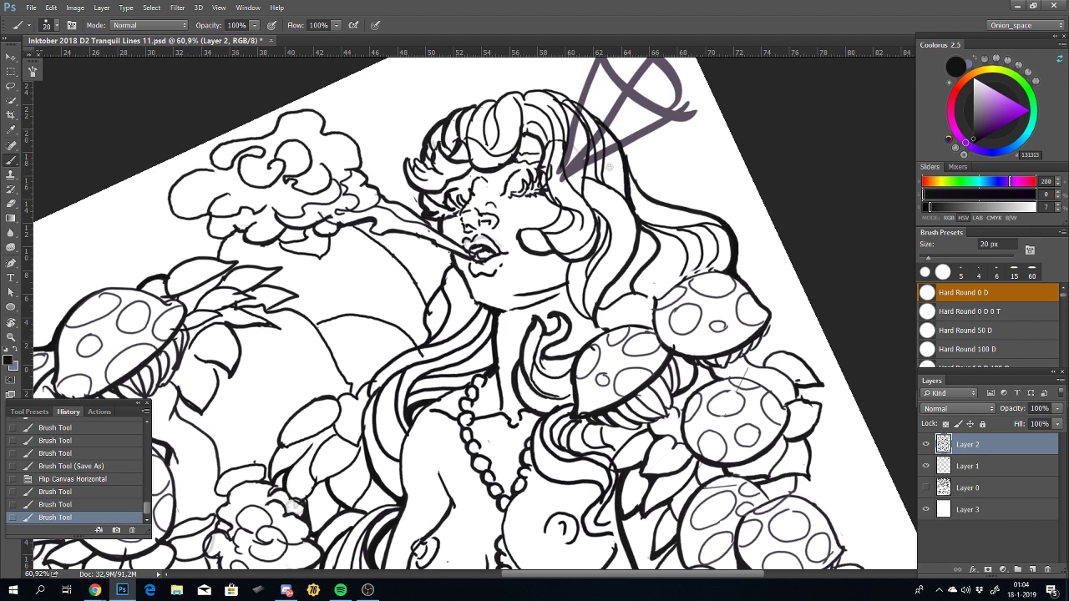
key(ctrl+z)
drag(629, 205, 610, 128)
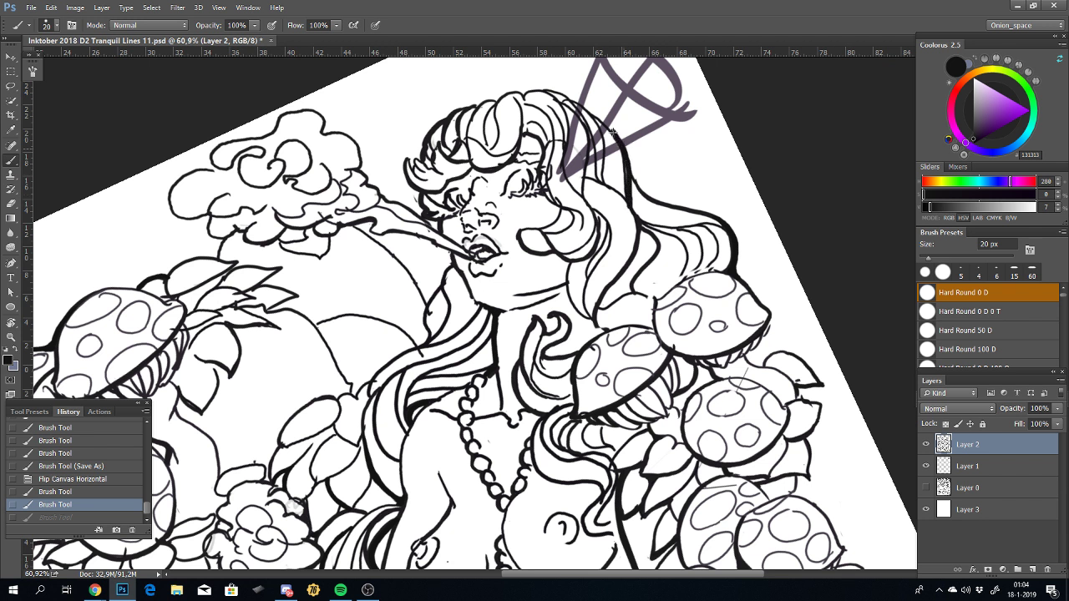
key(ctrl+z)
drag(632, 211, 605, 121)
key(ctrl+z)
drag(628, 195, 596, 120)
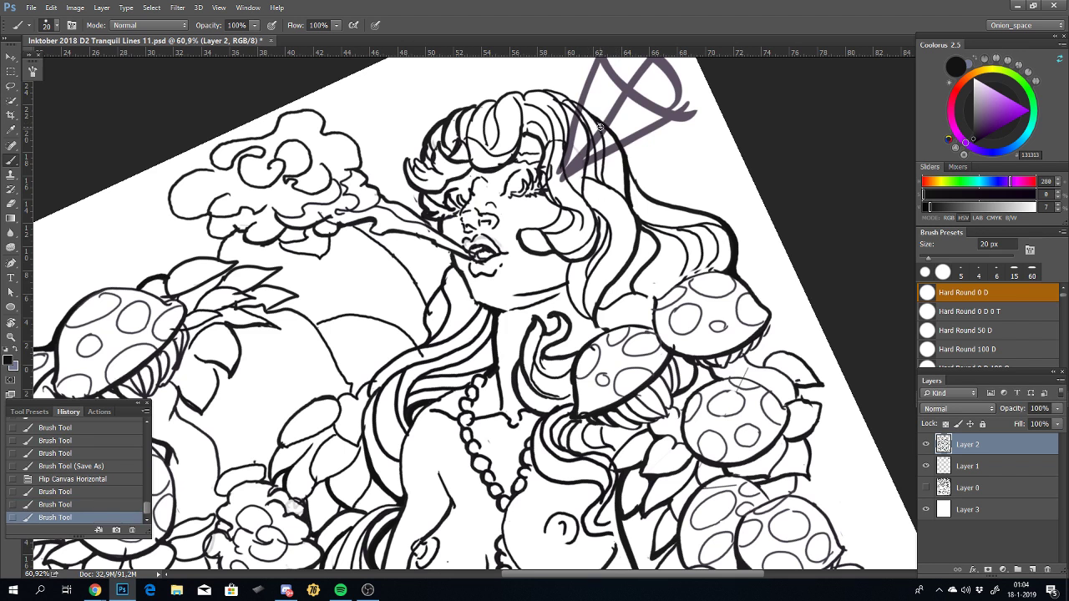
Step: Add a short hair stroke with a thinner 15 px brush, then zoom in
drag(603, 155, 598, 133)
key(ctrl+z)
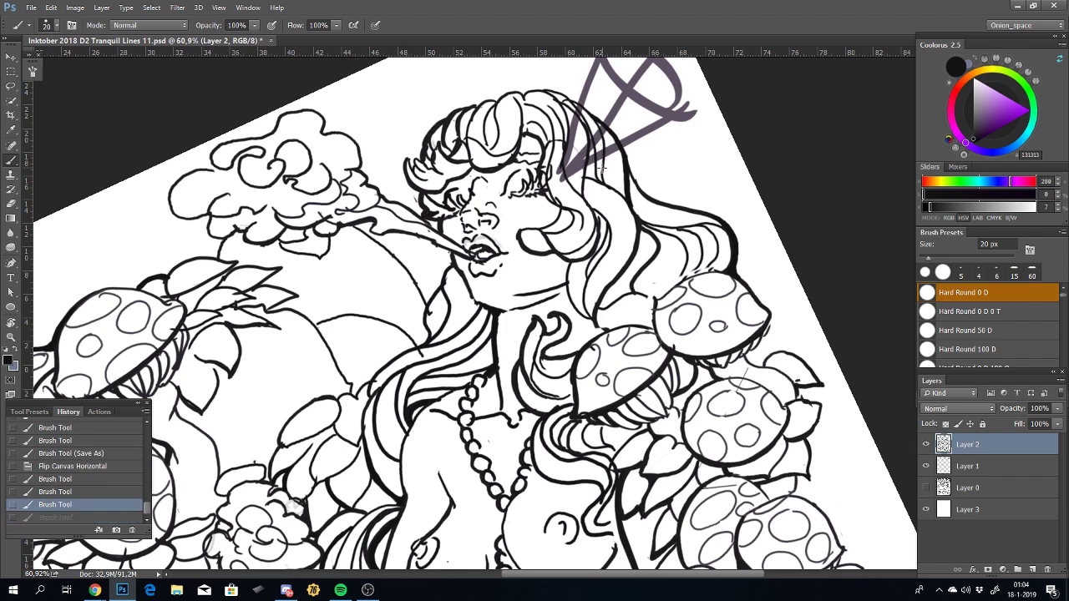
drag(605, 172, 596, 113)
key(ctrl+z)
drag(580, 106, 572, 118)
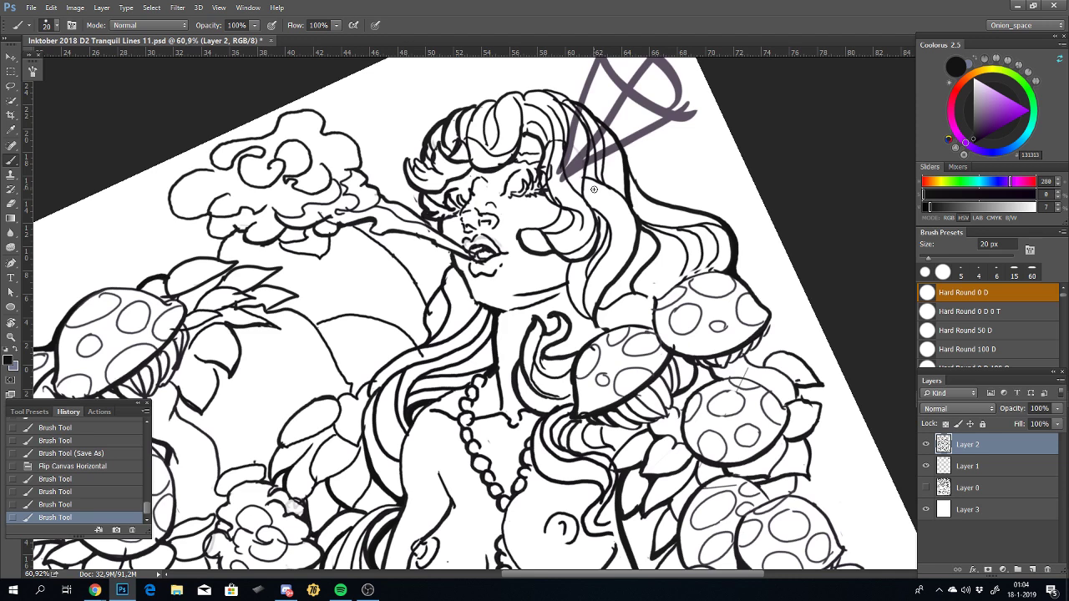
scroll(613, 150, up, 5)
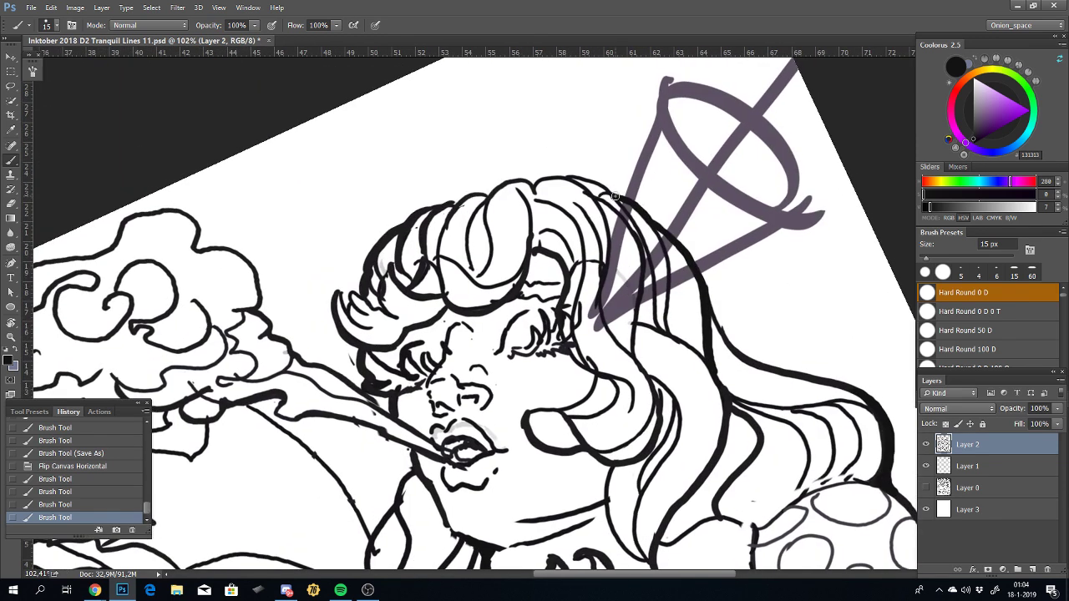
Step: Try several ink lines along the top of the hair, undoing each attempt
drag(589, 179, 554, 185)
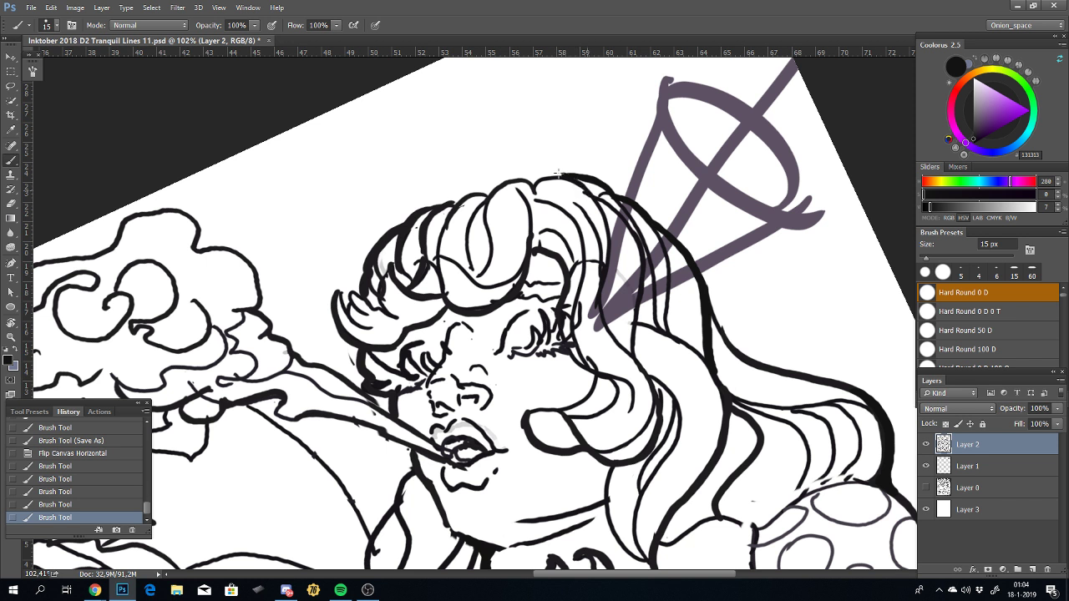
key(ctrl+z)
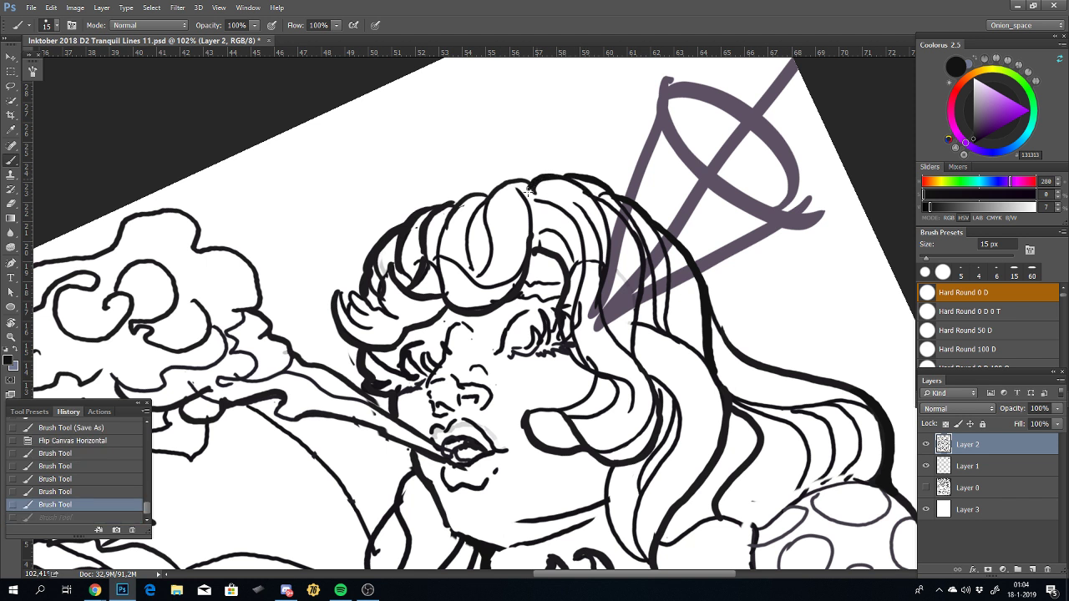
key(ctrl+z)
key(ctrl+z)
drag(589, 193, 541, 174)
key(ctrl+z)
key(ctrl+z)
mouse_move(596, 203)
mouse_down()
mouse_move(501, 177)
mouse_move(490, 200)
mouse_up()
key(ctrl+z)
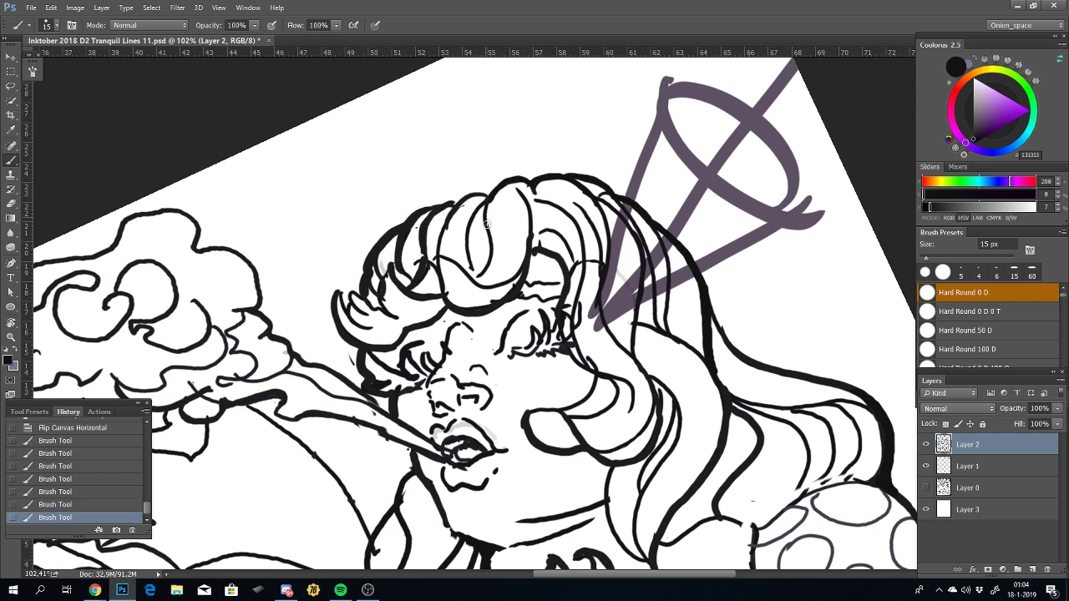
key(ctrl+z)
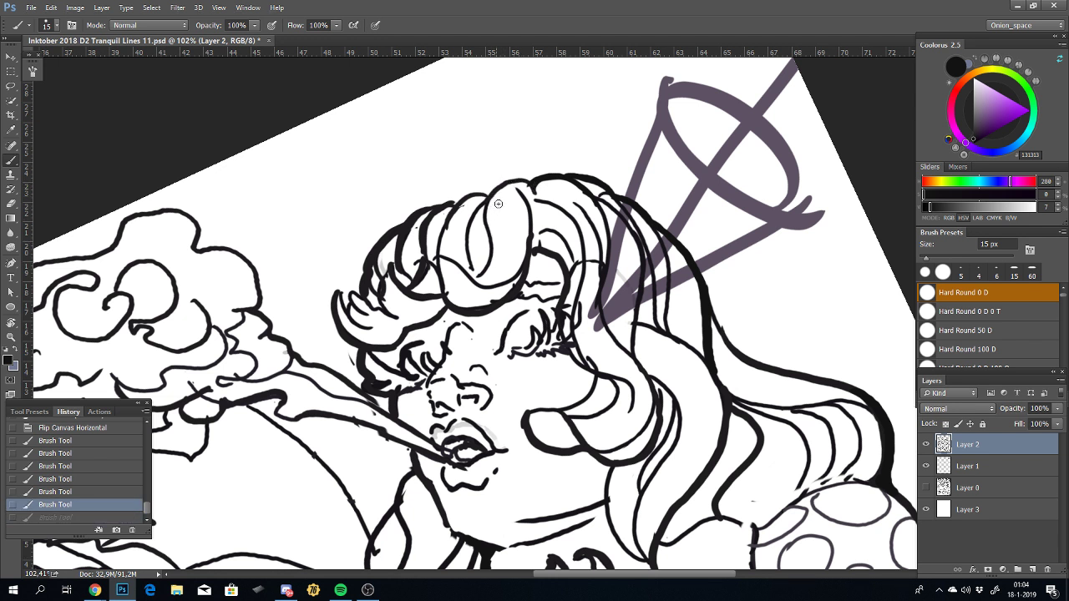
Step: Rotate the view, ink the hair curl's right edge and add a small dark hair mark
key(r)
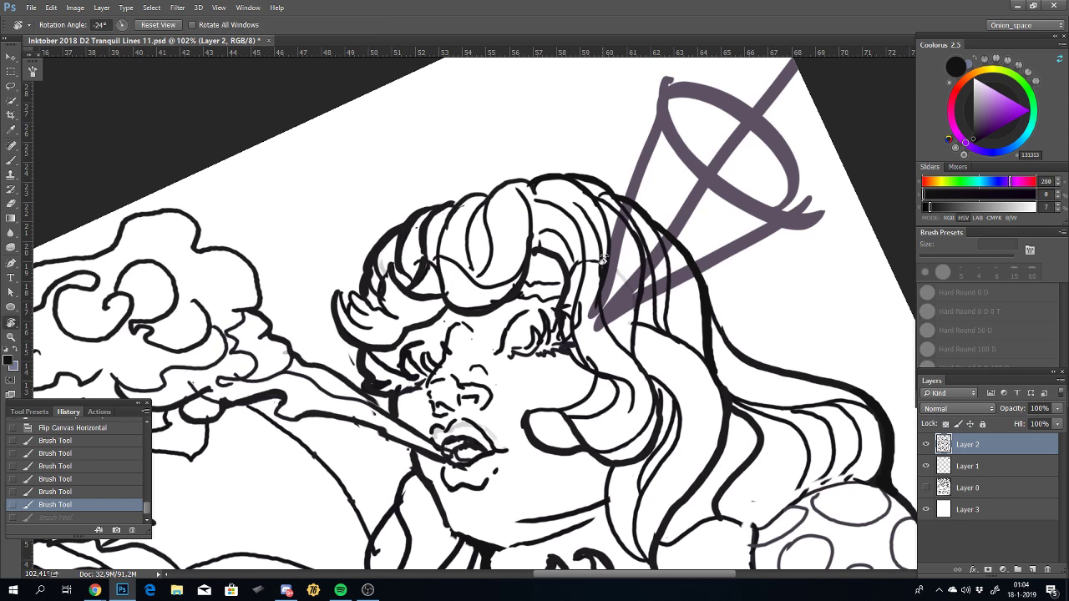
mouse_move(590, 280)
mouse_down()
mouse_move(642, 341)
mouse_move(674, 310)
mouse_up()
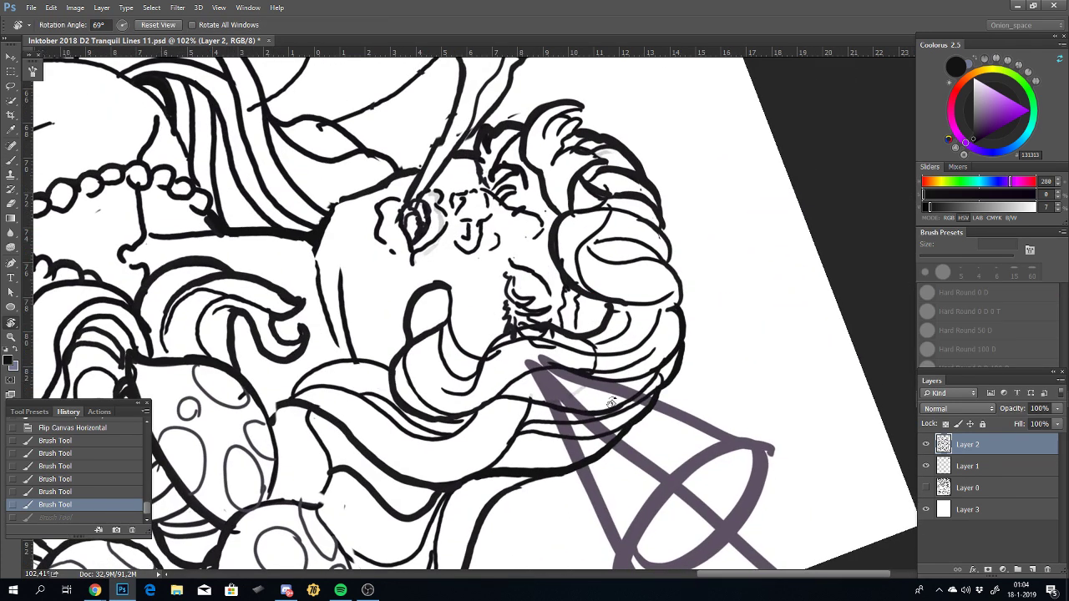
key(b)
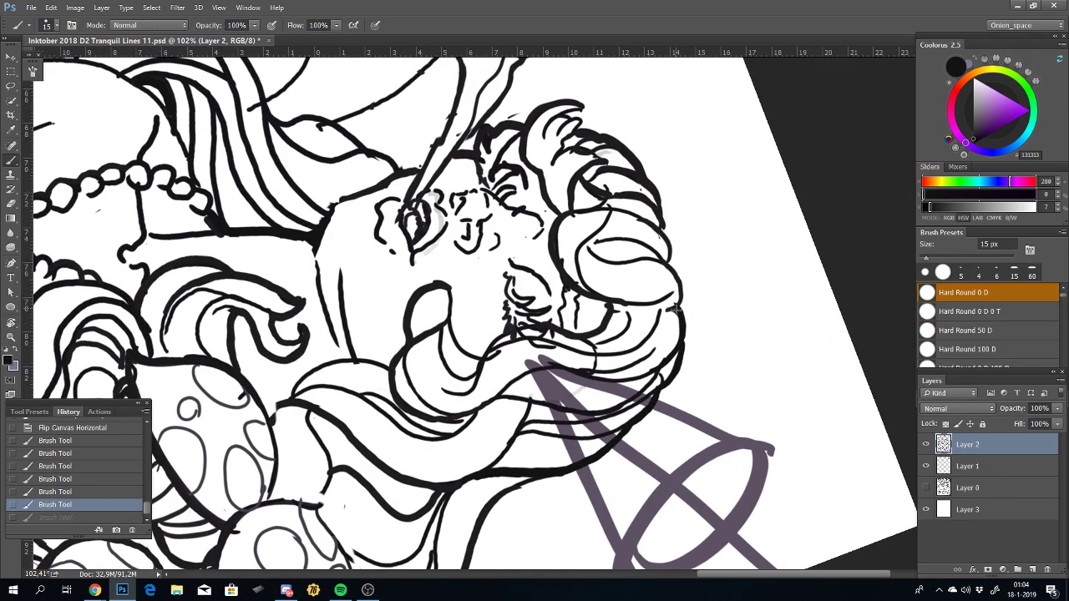
drag(674, 305, 675, 286)
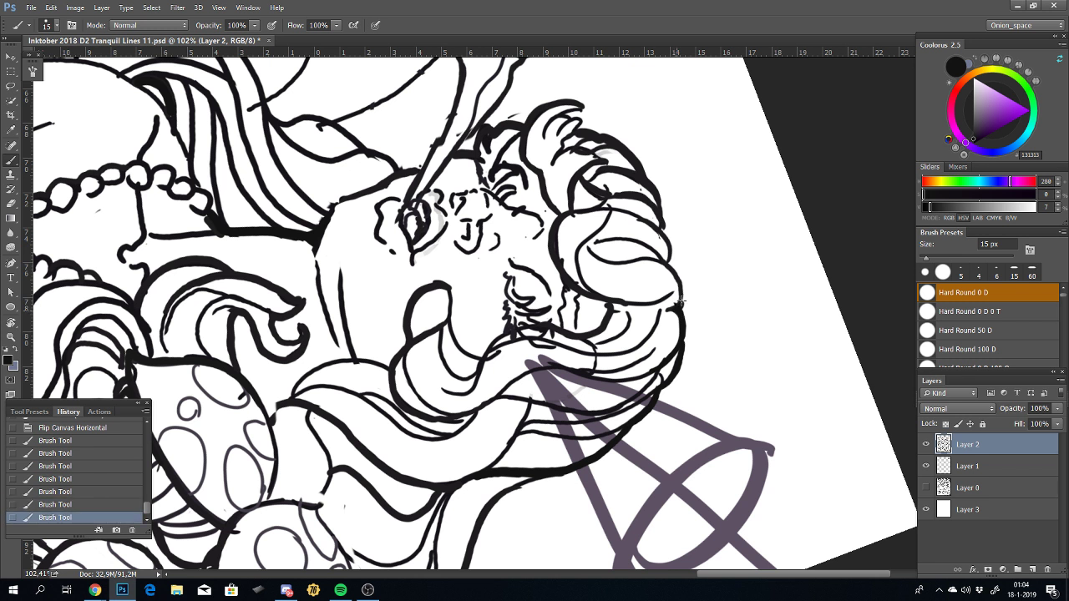
key(ctrl+z)
key(ctrl+z)
key(ctrl+z)
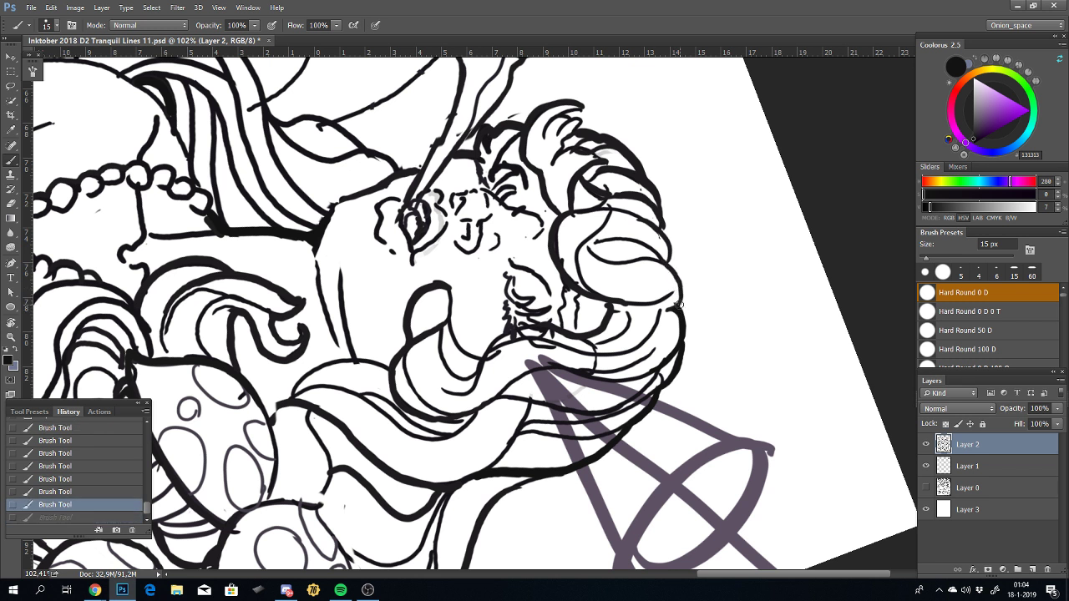
drag(679, 285, 676, 264)
key(ctrl+z)
drag(678, 303, 673, 278)
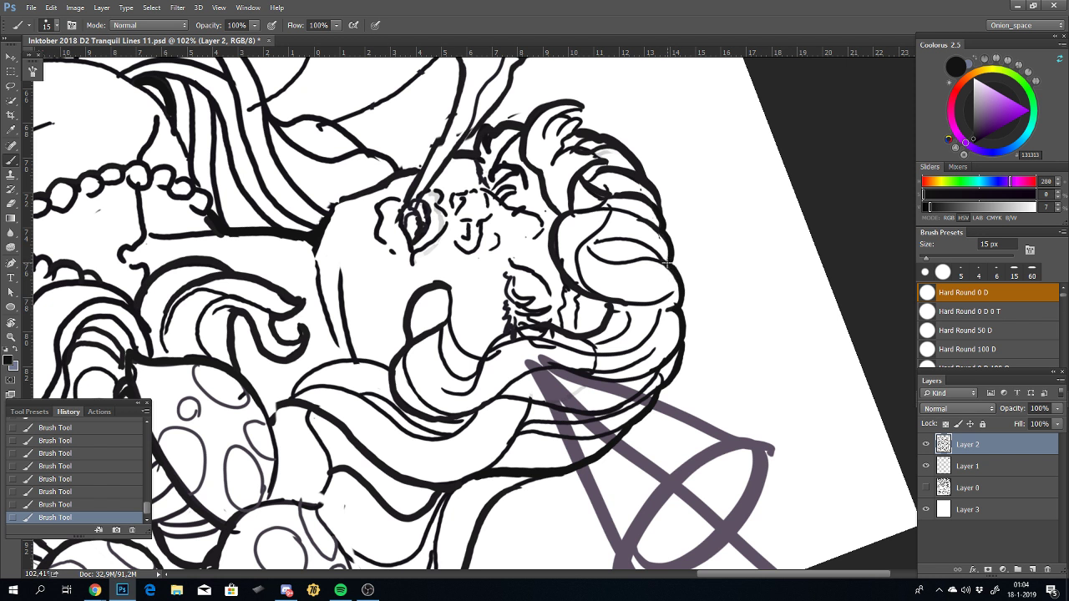
key(ctrl+z)
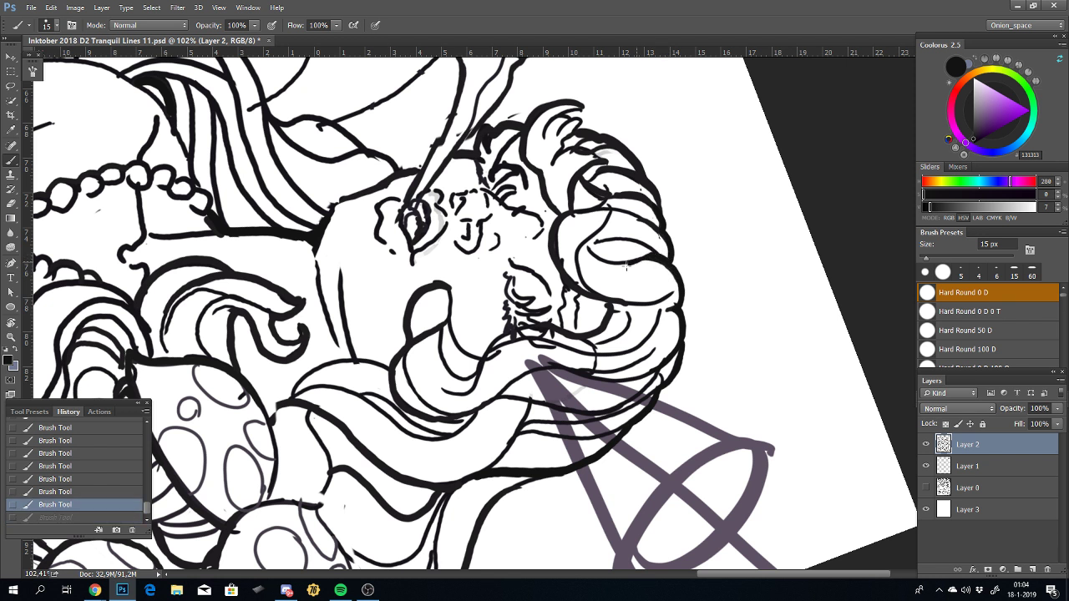
drag(672, 264, 614, 259)
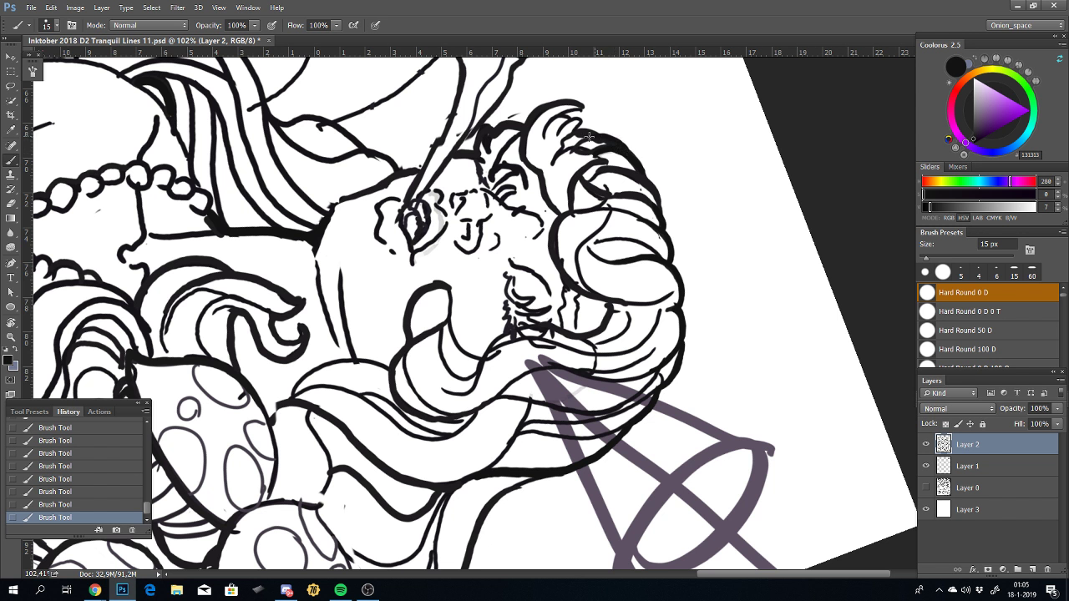
key(ctrl+z)
drag(595, 137, 584, 144)
Step: Rotate the canvas back to about -7° and zoom out to check the whole piece
key(r)
mouse_move(588, 338)
mouse_down()
mouse_move(638, 302)
mouse_move(474, 444)
mouse_up()
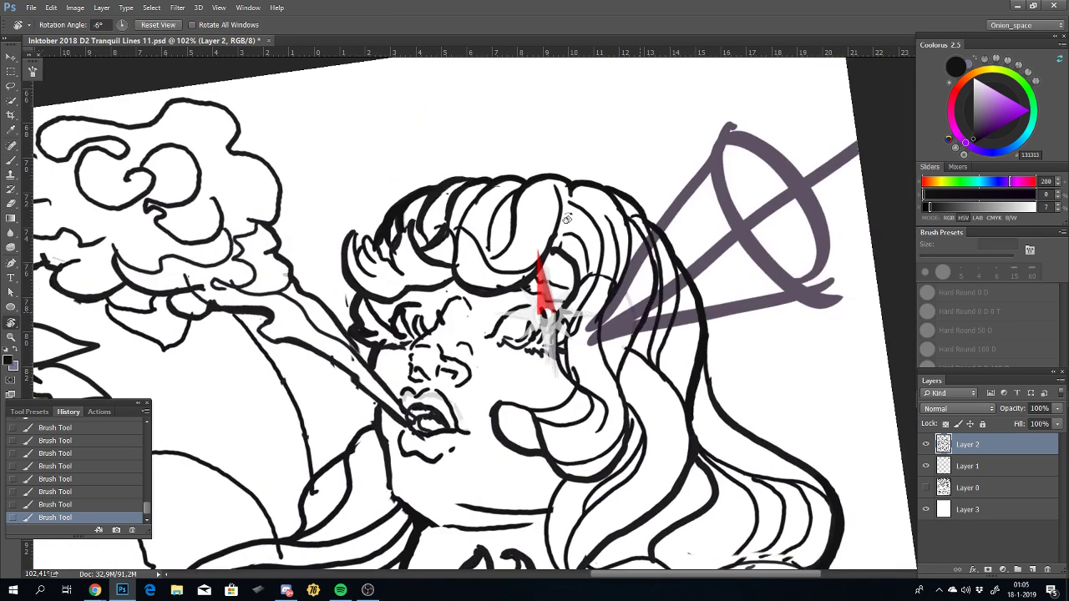
drag(502, 387, 518, 339)
scroll(518, 337, down, 5)
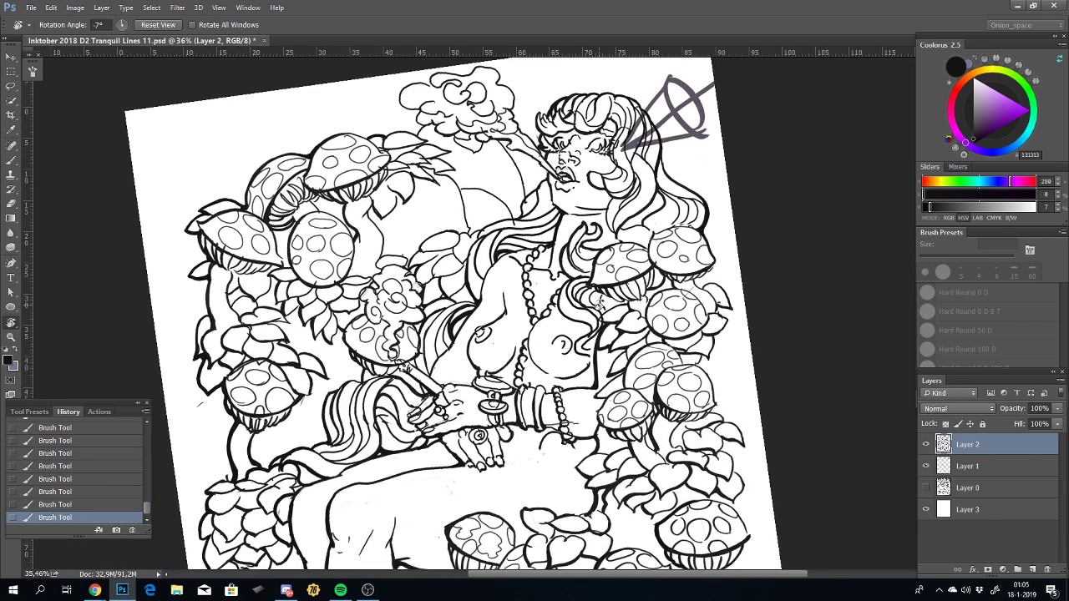
scroll(518, 318, down, 3)
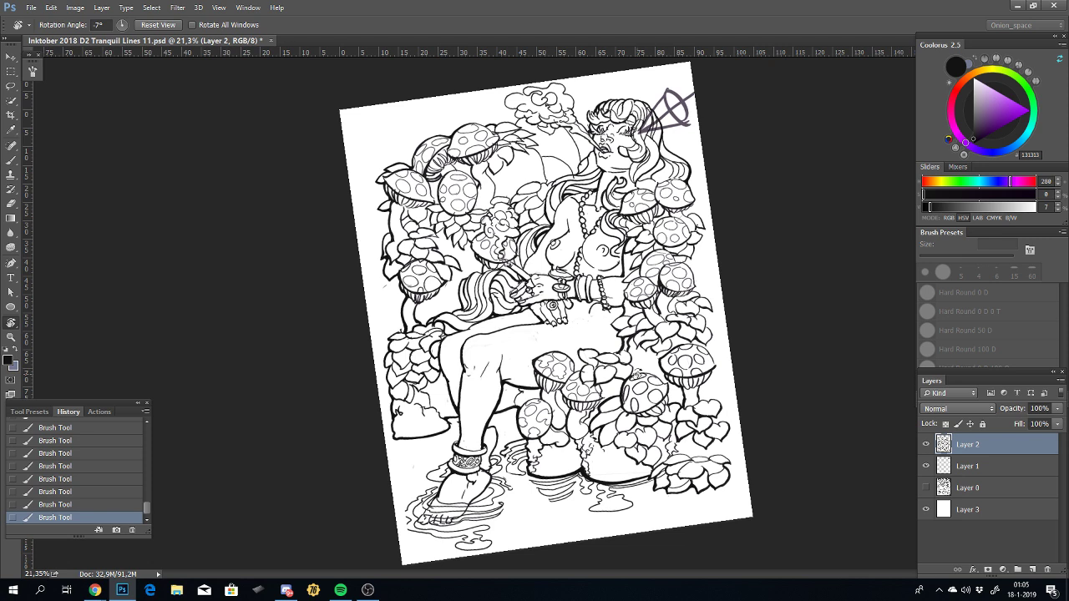
scroll(643, 280, up, 3)
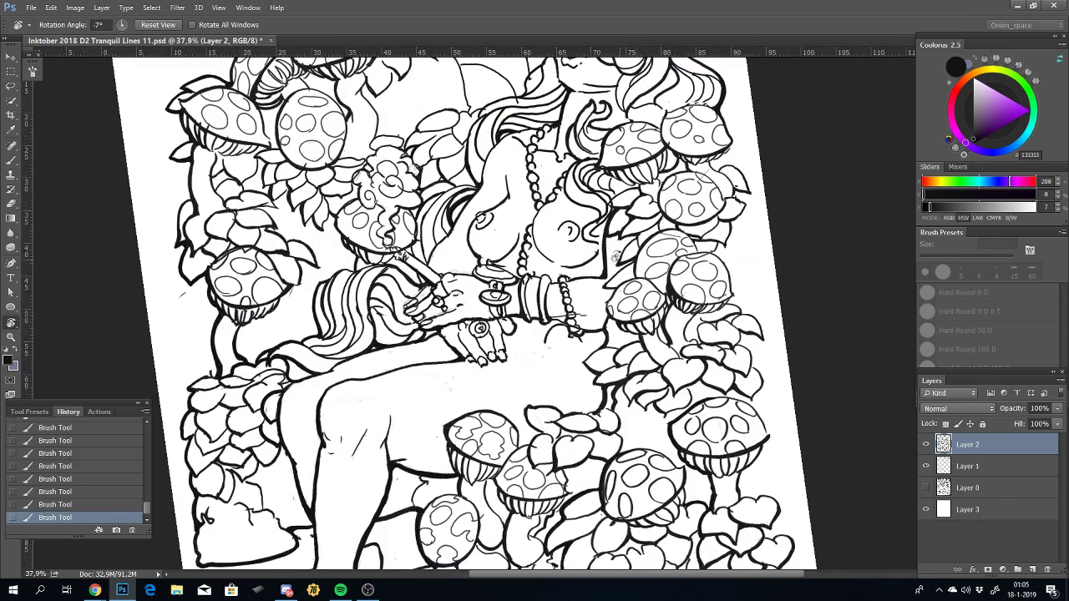
Step: Pan down to the lower mushrooms, leaves and the woman's bangled hand
drag(639, 342, 690, 496)
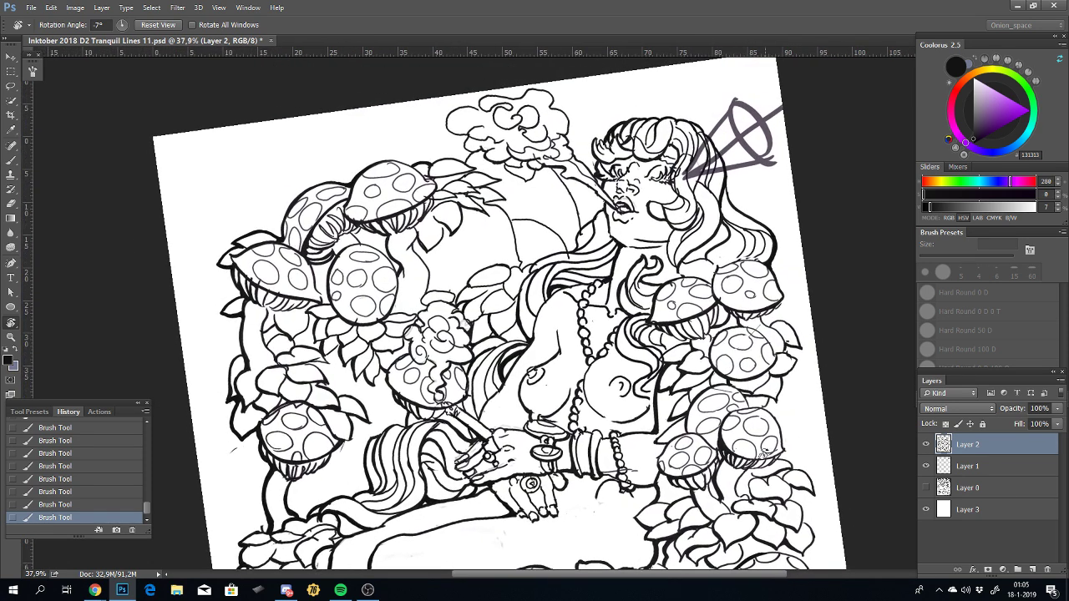
mouse_move(764, 455)
mouse_down()
mouse_move(668, 200)
mouse_move(635, 147)
mouse_up()
scroll(701, 251, up, 2)
scroll(719, 358, up, 1)
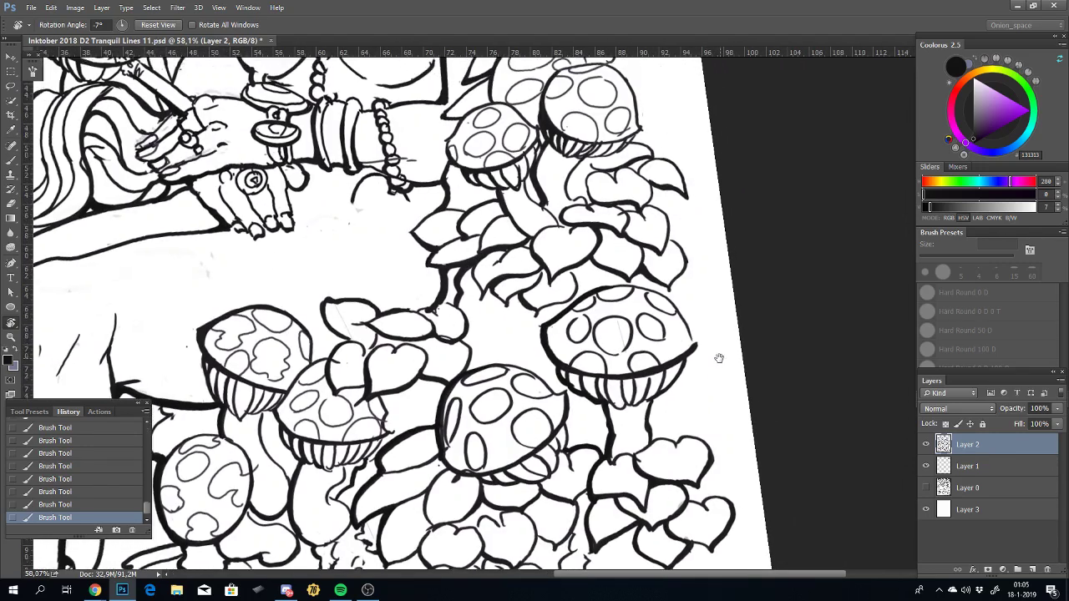
mouse_move(719, 358)
mouse_down()
mouse_move(728, 306)
mouse_move(711, 228)
mouse_up()
scroll(728, 305, up, 1)
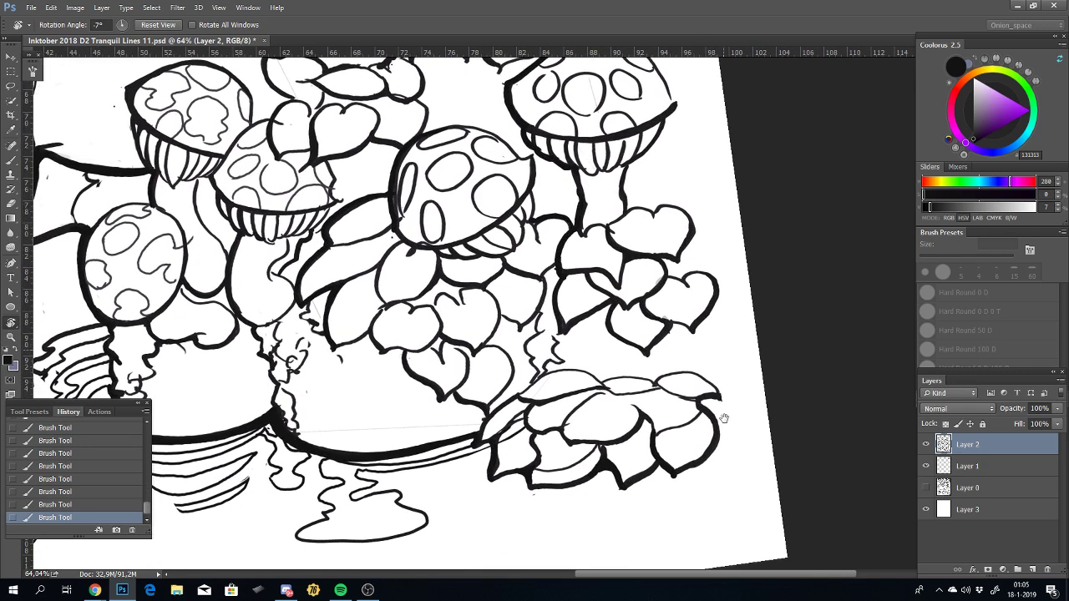
mouse_move(723, 417)
mouse_down()
mouse_move(728, 394)
mouse_move(732, 453)
mouse_up()
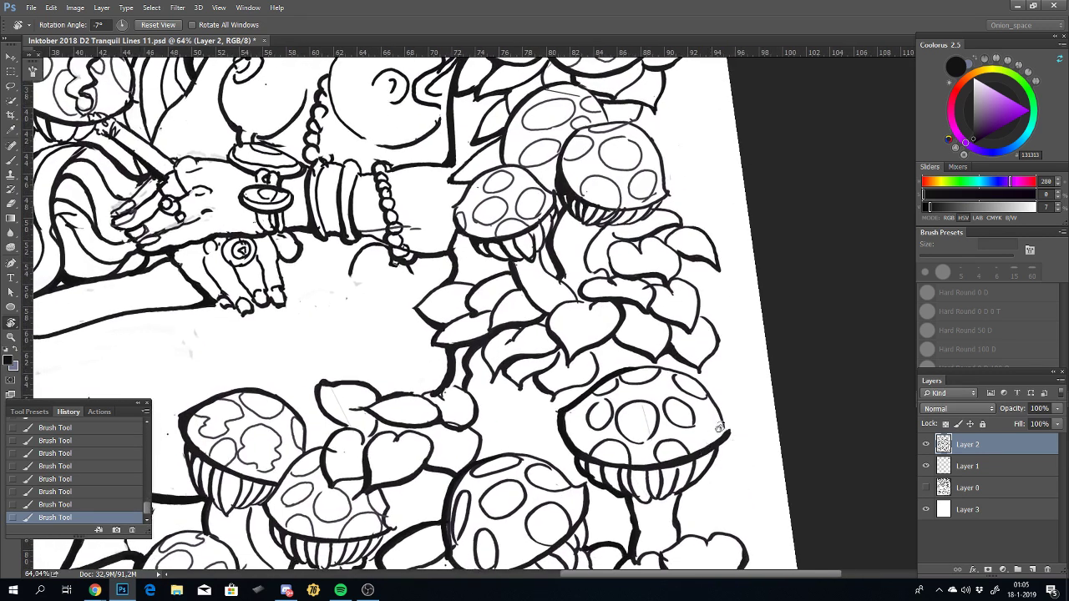
Step: Ink a short line along the leaf edge after several undone retries
key(b)
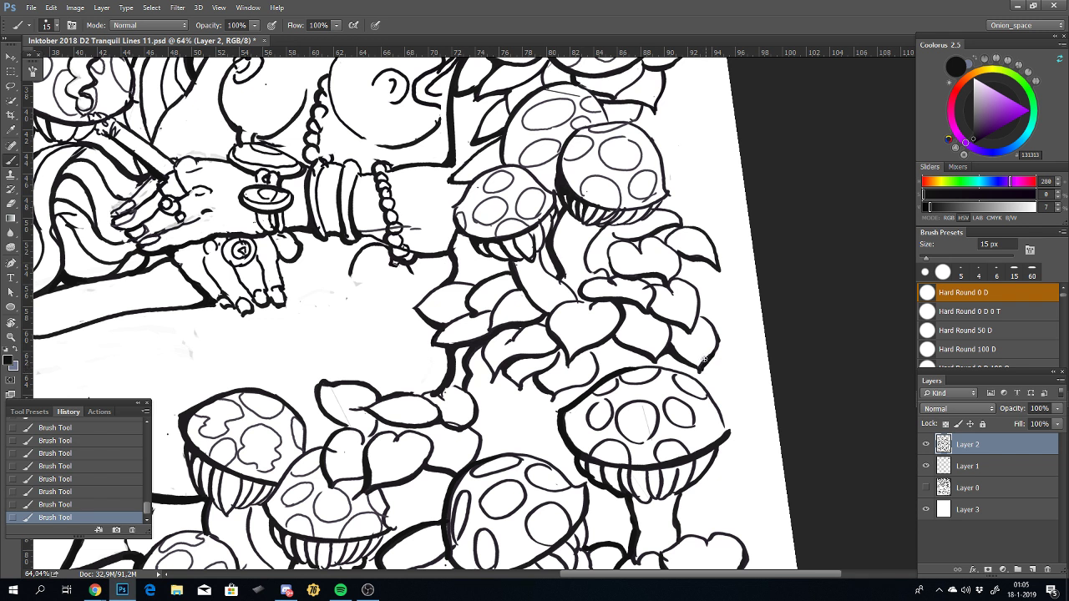
key(ctrl+z)
drag(714, 334, 702, 316)
key(ctrl+z)
drag(703, 375, 706, 317)
key(ctrl+z)
mouse_move(711, 356)
mouse_down()
mouse_move(706, 374)
mouse_move(704, 316)
mouse_move(695, 320)
mouse_move(680, 279)
mouse_up()
key(ctrl+z)
key(ctrl+z)
key(ctrl+z)
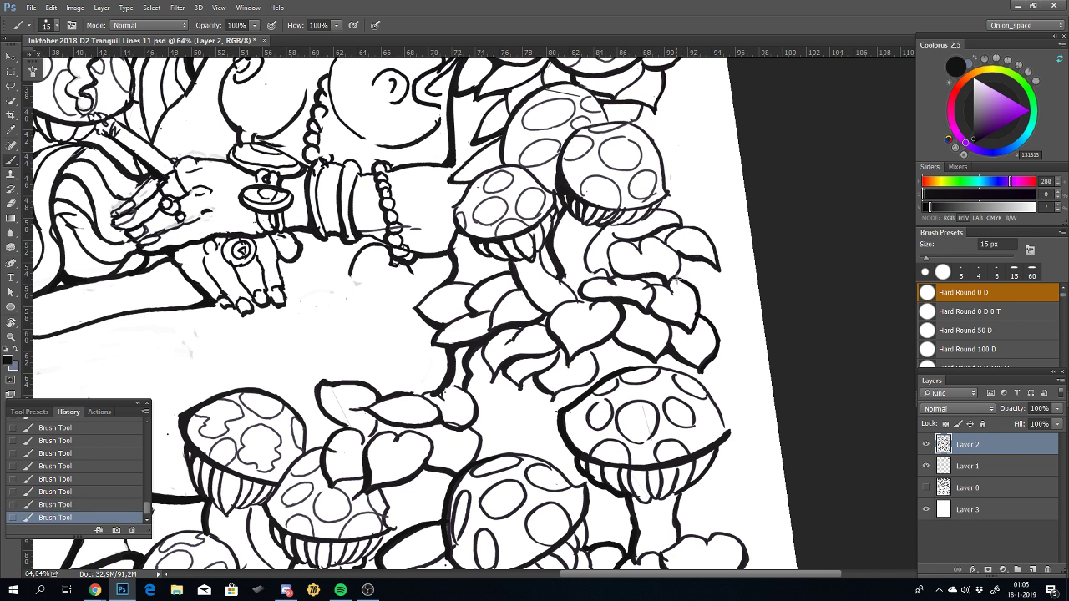
key(ctrl+z)
mouse_move(687, 278)
mouse_down()
mouse_move(677, 258)
mouse_move(683, 276)
mouse_up()
Step: Darken the mushroom cap's lower right edge, then mirror the canvas to check
mouse_move(670, 212)
mouse_down()
mouse_move(659, 210)
mouse_move(683, 231)
mouse_move(643, 216)
mouse_up()
drag(669, 195, 669, 199)
key(ctrl+z)
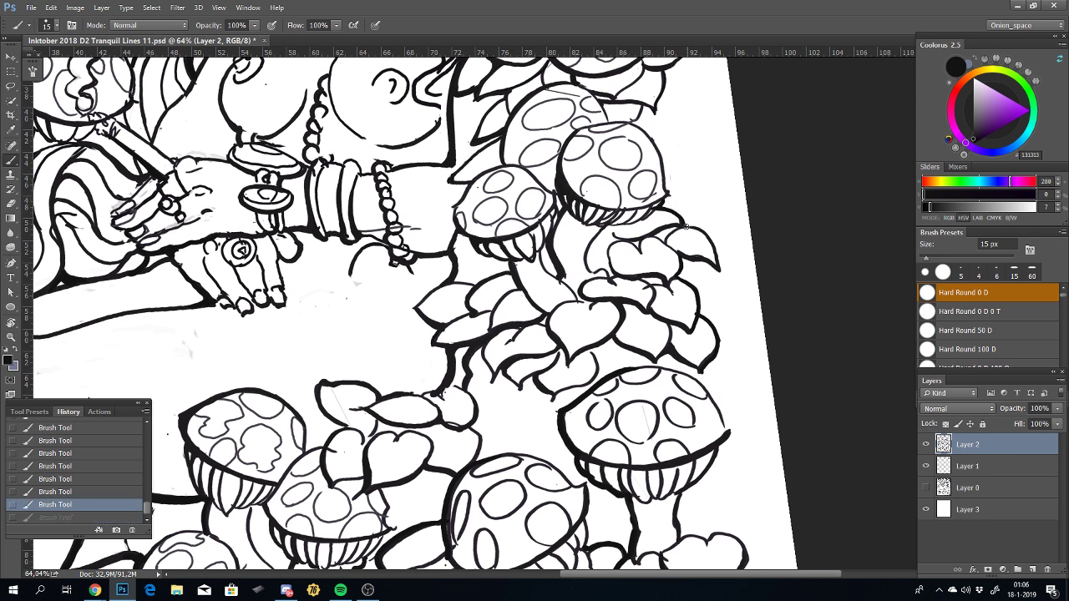
key(ctrl+shift+h)
key(ctrl+shift+h)
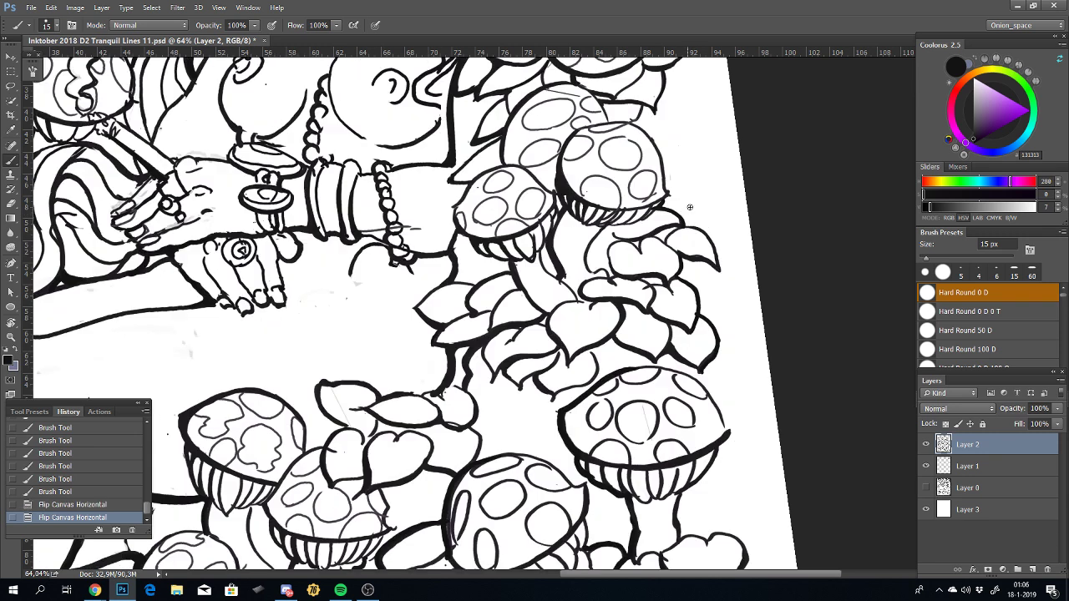
Step: Rotate the view for the mushrooms and ink along a cap's top edge
key(r)
mouse_move(706, 224)
mouse_down()
mouse_move(626, 156)
mouse_move(587, 157)
mouse_move(573, 171)
mouse_up()
key(b)
key(ctrl+z)
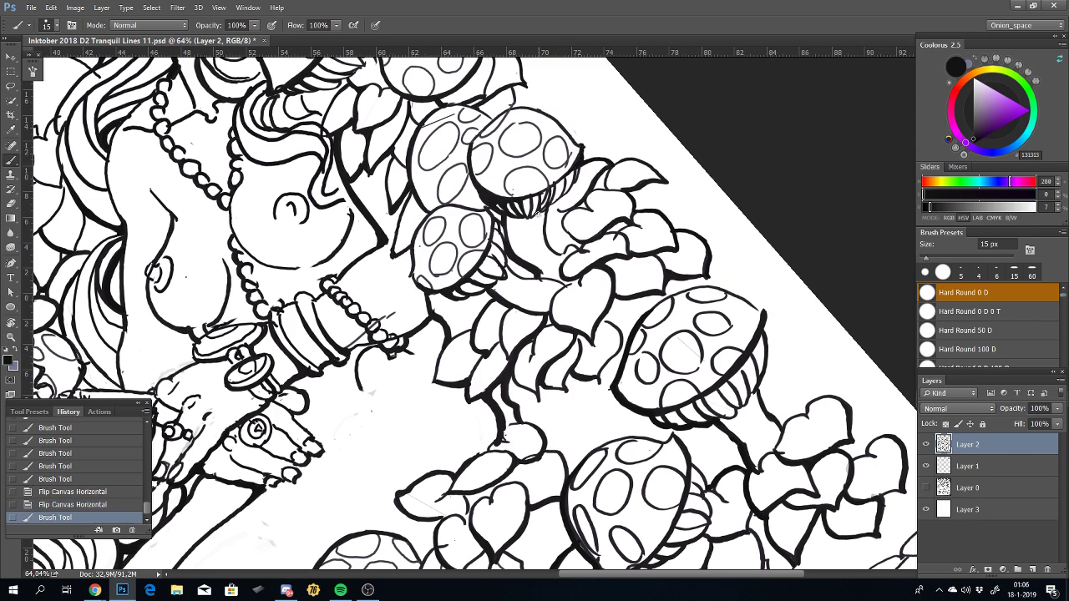
drag(572, 134, 511, 107)
Step: Redraw the mushroom top edge and a short top stroke, then re-rotate the view
key(ctrl+z)
drag(582, 147, 511, 107)
key(ctrl+z)
drag(583, 147, 521, 105)
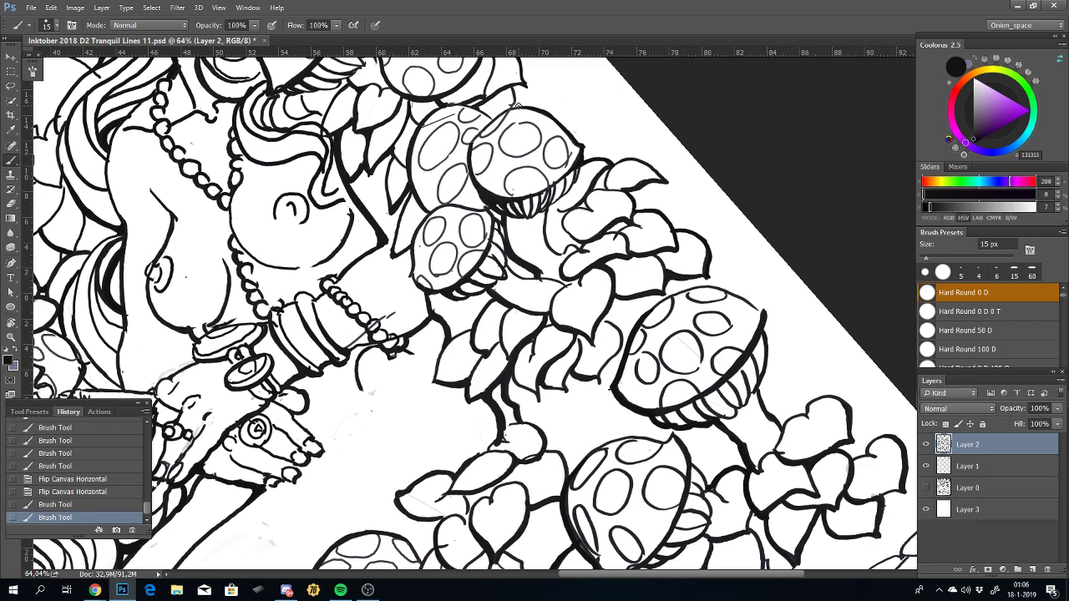
key(ctrl+z)
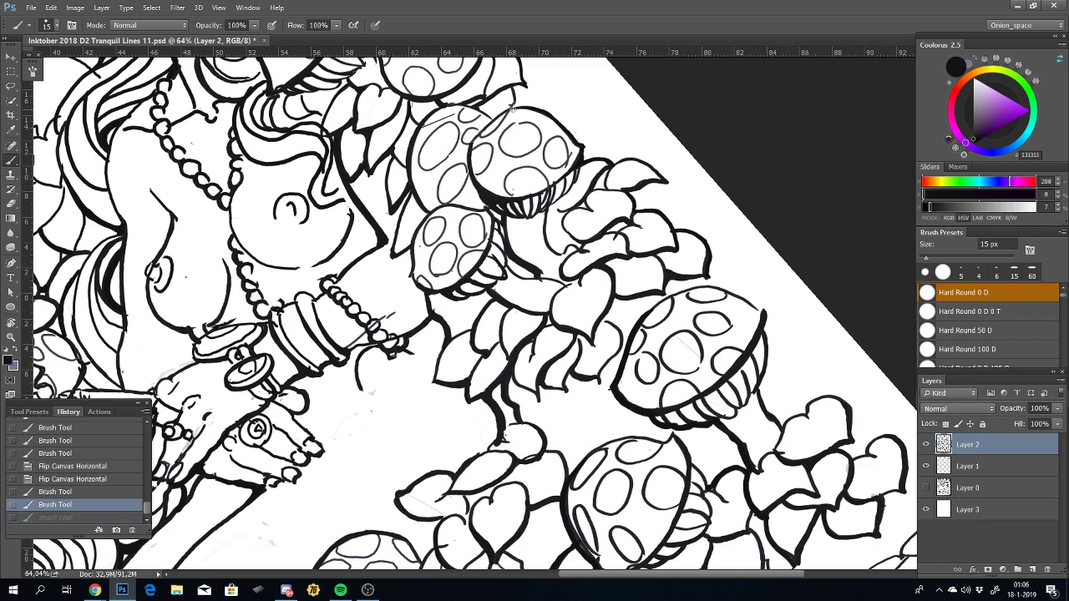
mouse_move(515, 107)
mouse_down()
mouse_move(501, 93)
mouse_move(512, 102)
mouse_move(512, 88)
mouse_up()
key(ctrl+z)
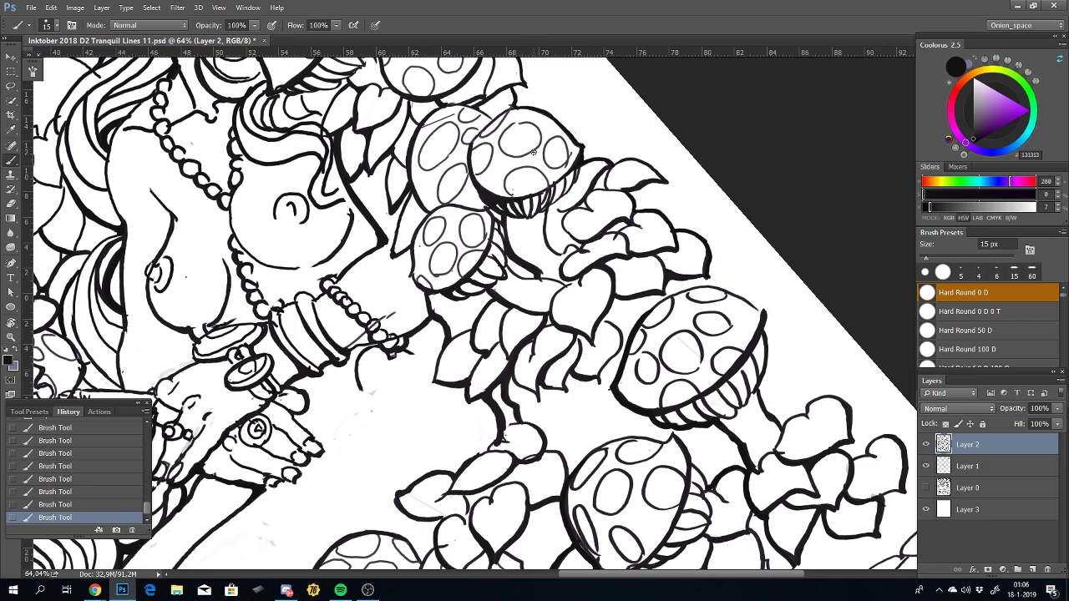
mouse_move(532, 150)
mouse_down()
mouse_move(578, 281)
mouse_move(589, 284)
mouse_up()
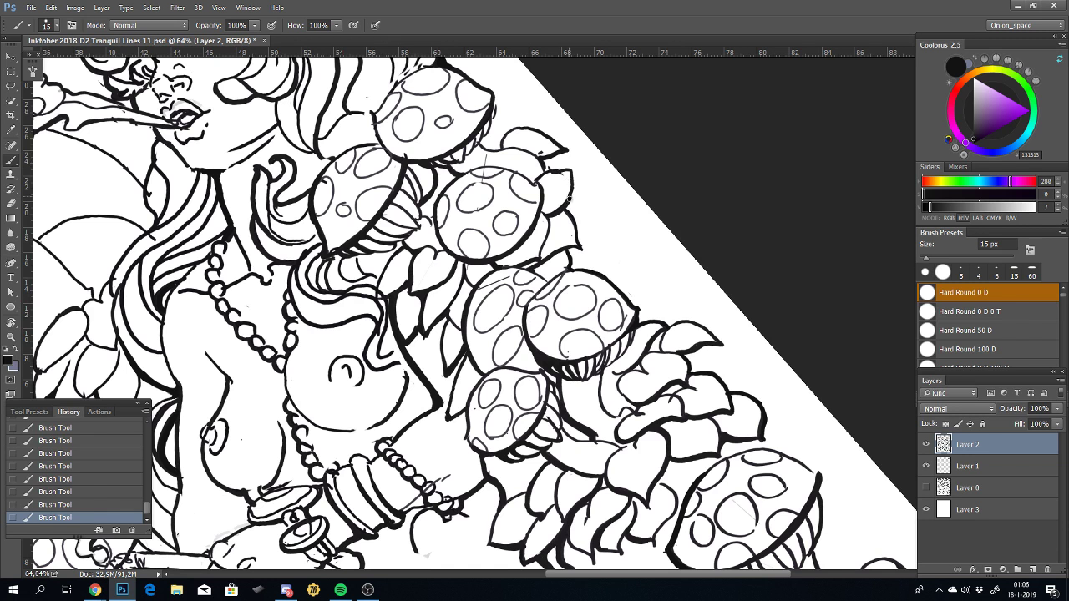
Step: Compare a short leaf stroke, then ink a thick black line along the leaf tip
key(ctrl+z)
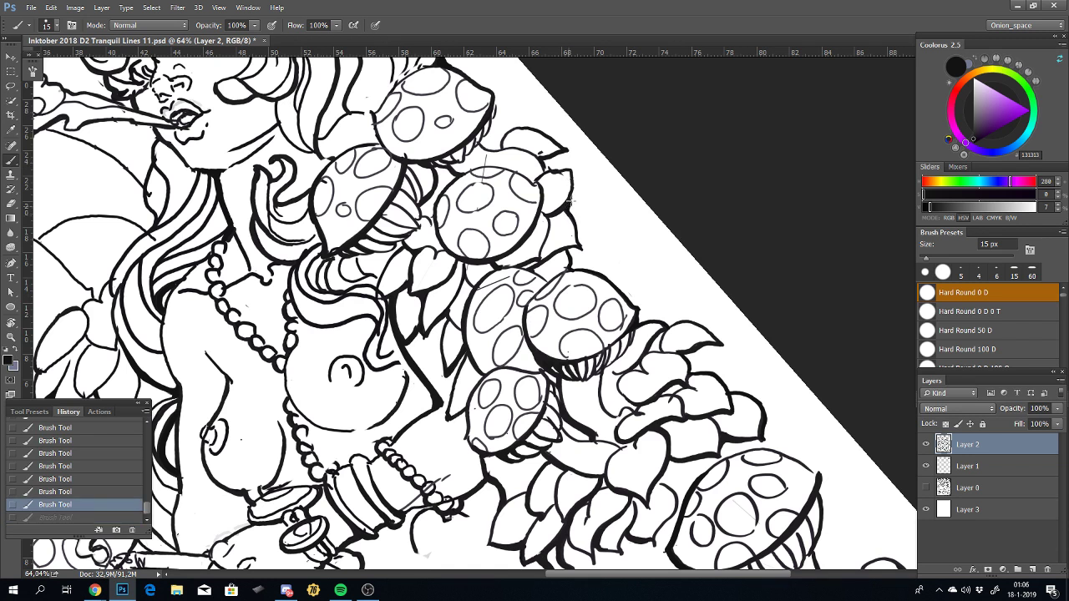
drag(572, 173, 567, 167)
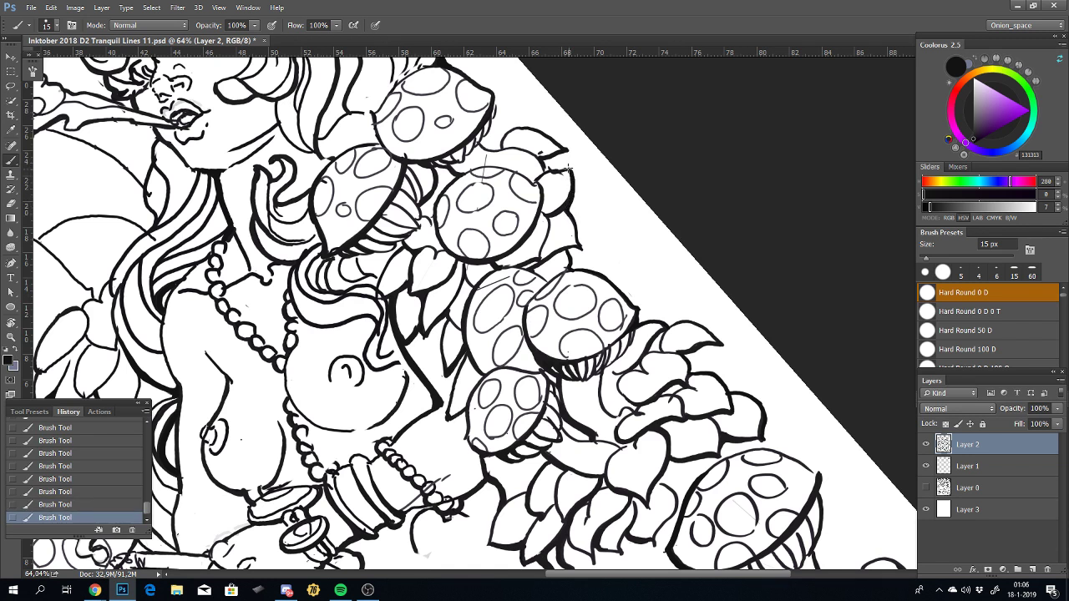
key(ctrl+z)
key(ctrl+z)
key(ctrl+z)
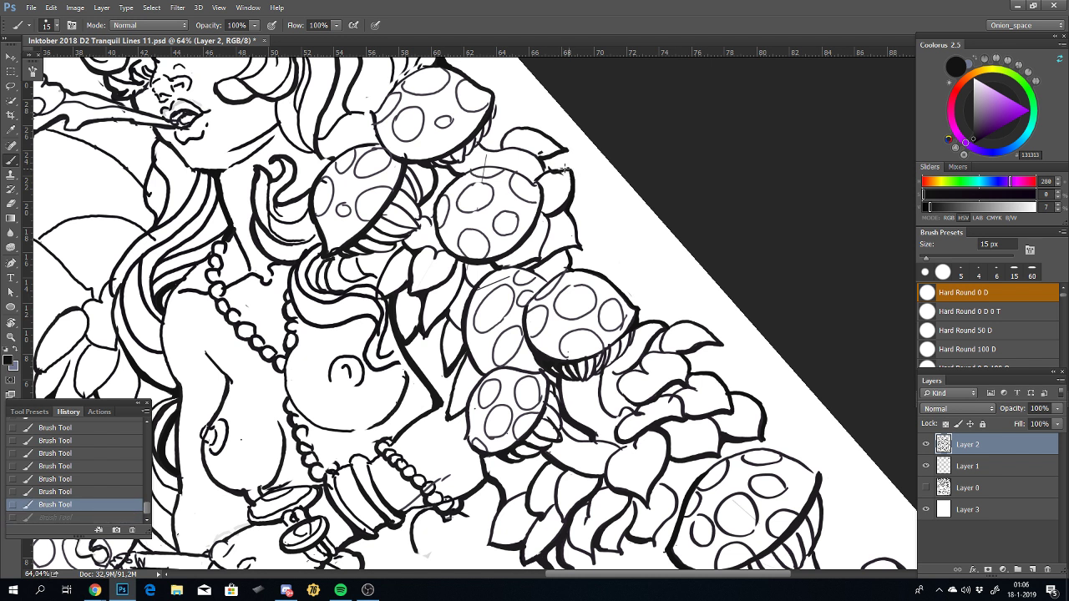
key(ctrl+z)
key(ctrl+z)
key(ctrl+z)
key(ctrl+z)
key(ctrl+z)
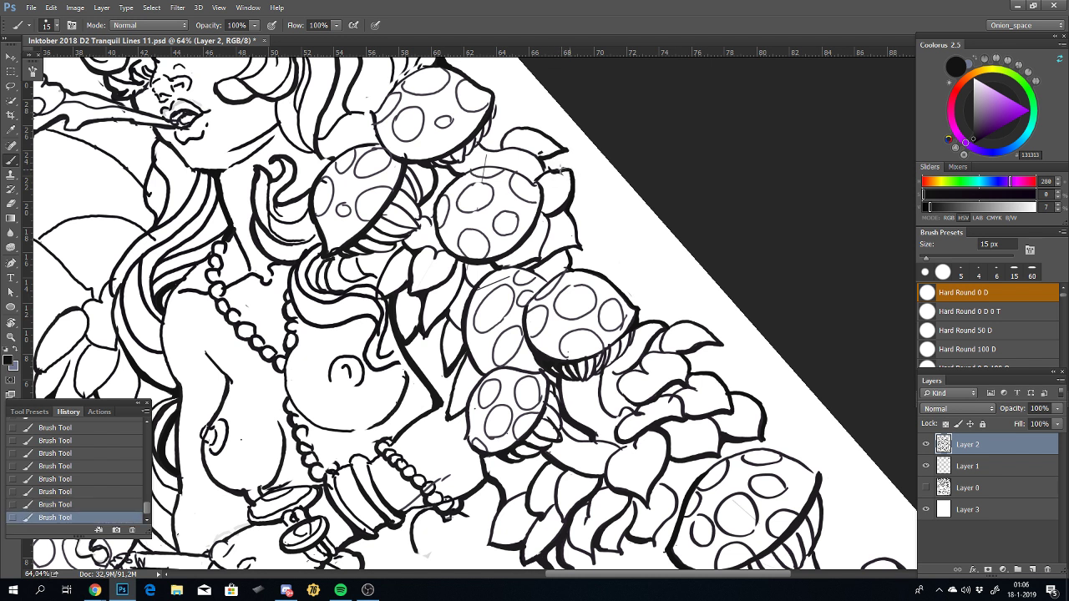
key(ctrl+z)
key(ctrl+z)
key(ctrl+z)
key(ctrl+z)
key(ctrl+z)
key(ctrl+z)
mouse_move(542, 156)
mouse_down()
mouse_move(568, 162)
mouse_move(635, 253)
mouse_up()
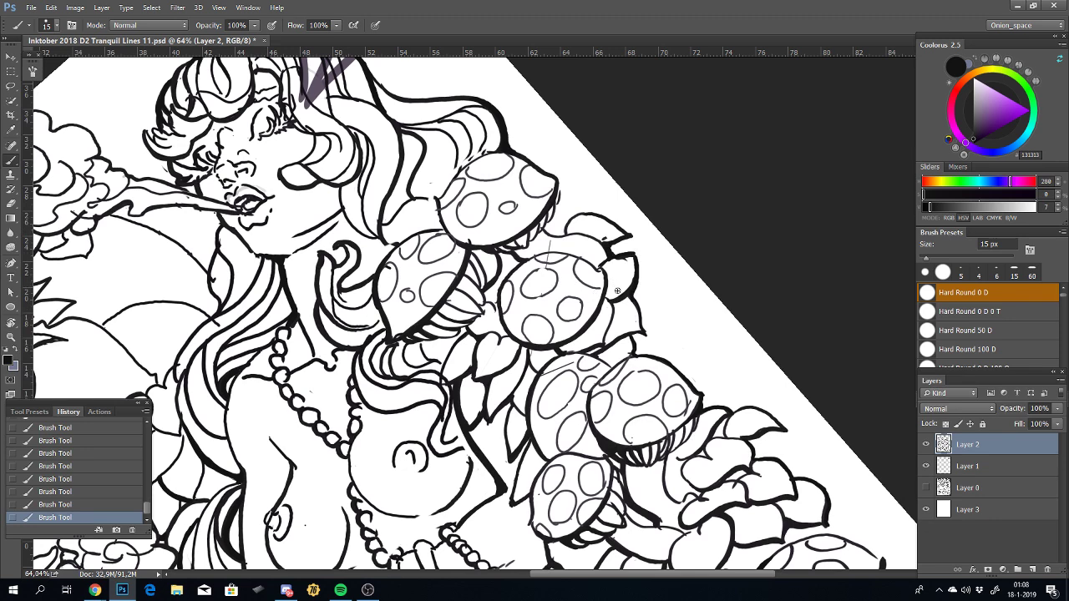
Step: Reset the canvas rotation to 0° and test a short line near the mushroom rim
key(r)
mouse_move(641, 273)
mouse_down()
mouse_move(612, 346)
mouse_move(625, 286)
mouse_up()
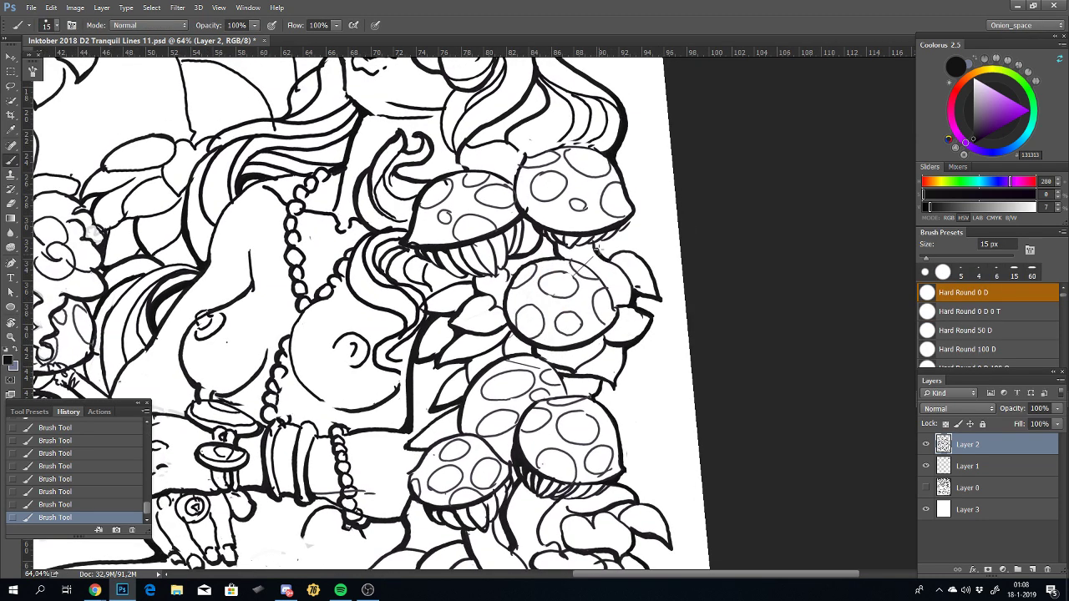
key(ctrl+z)
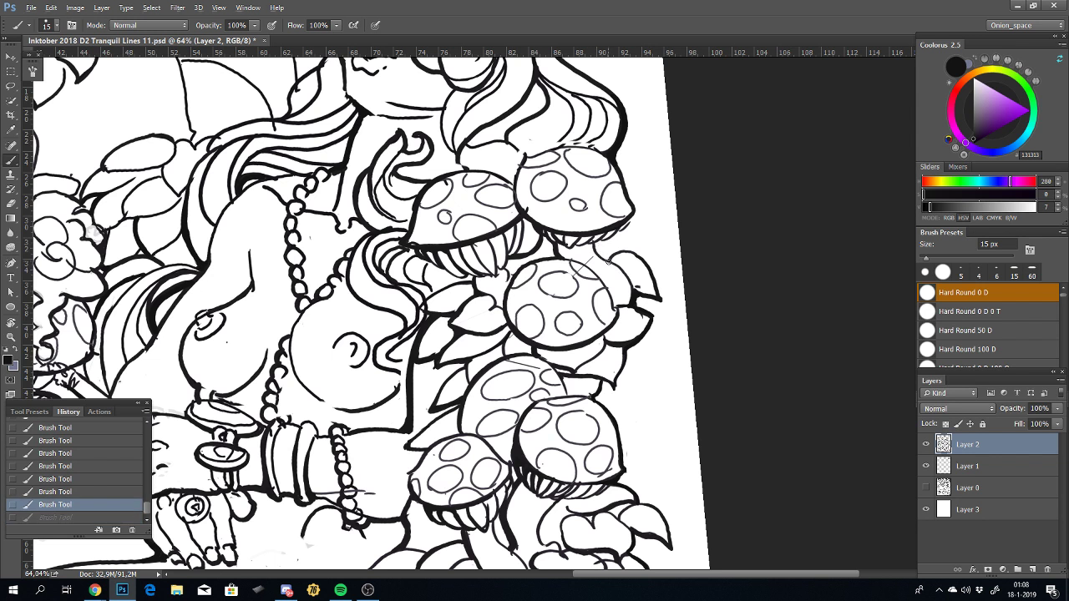
drag(598, 253, 599, 248)
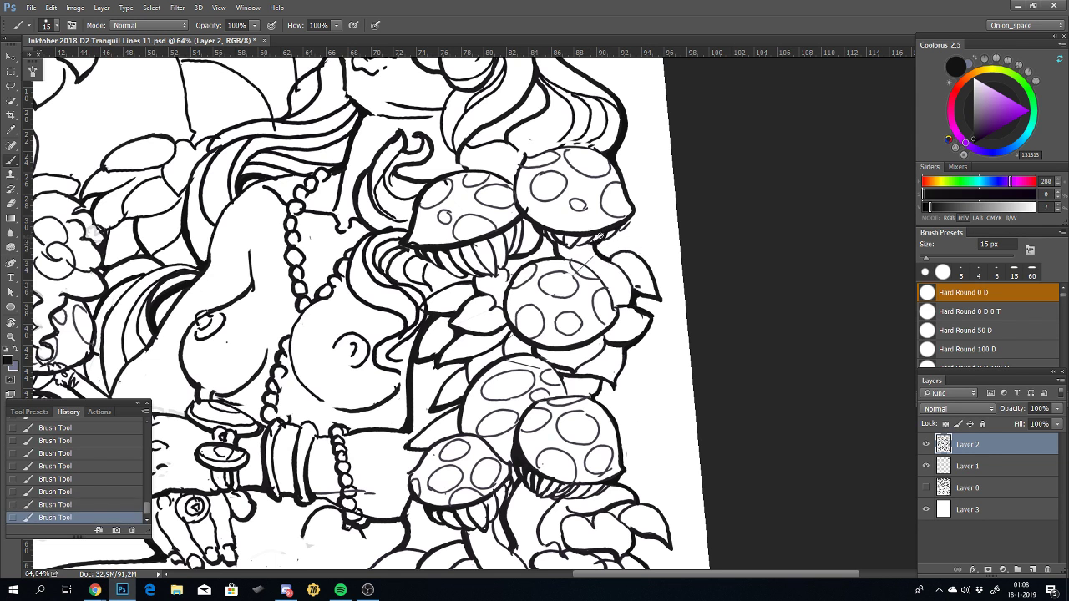
key(ctrl+z)
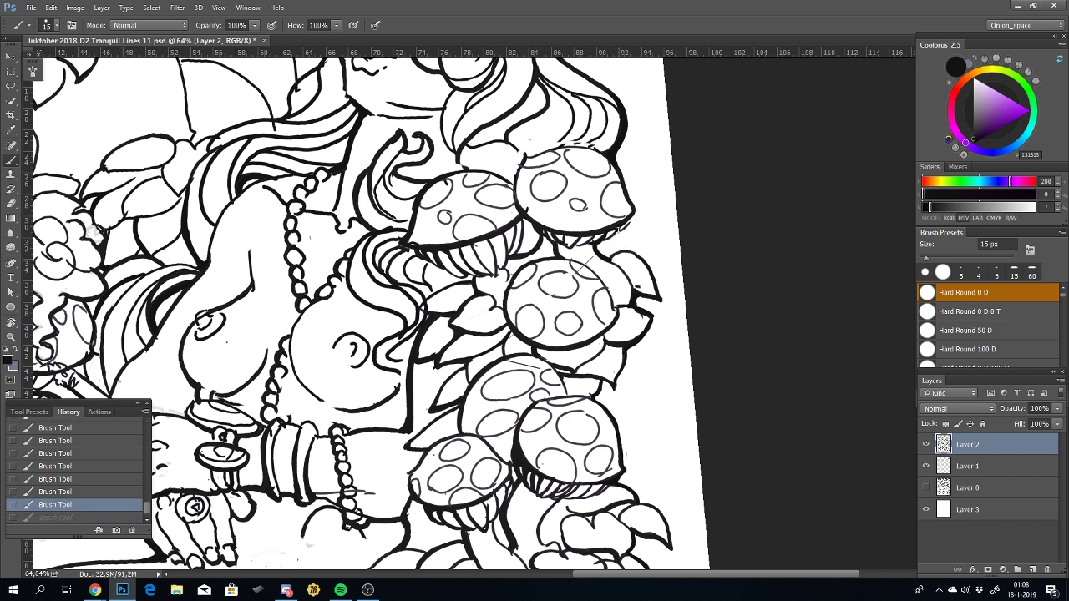
key(ctrl+z)
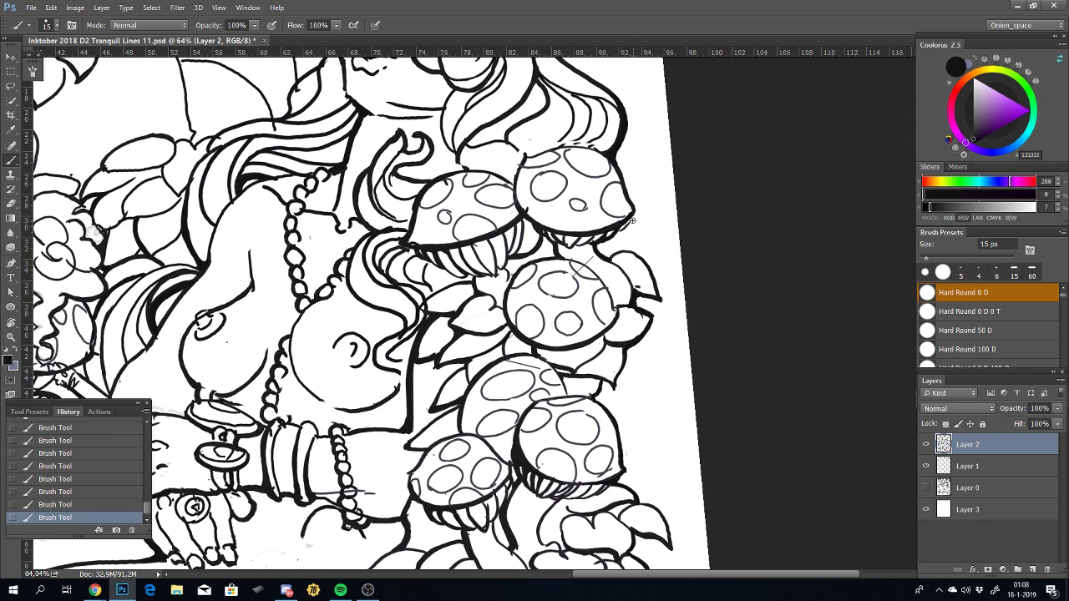
key(ctrl+z)
Step: Redraw the upper-right mushroom cap's right edge line, undoing misdrawn attempts
mouse_move(635, 212)
mouse_down()
mouse_move(614, 233)
mouse_move(635, 188)
mouse_up()
key(ctrl+z)
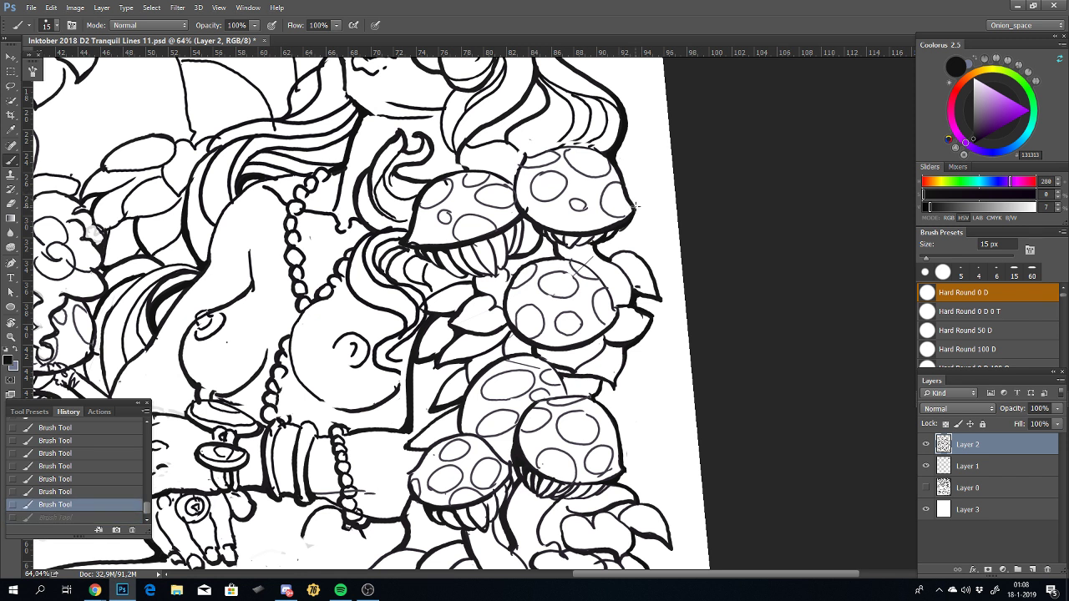
drag(633, 208, 614, 153)
key(ctrl+z)
drag(635, 211, 612, 153)
key(ctrl+z)
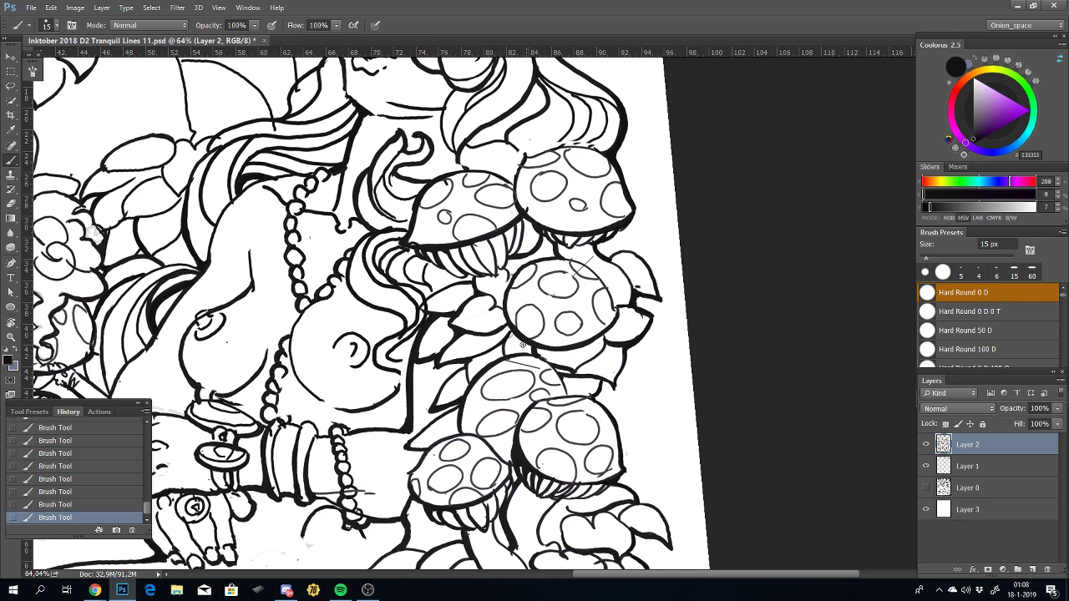
Step: Ink the outer outline of the hair up from the mushroom, retrying and undoing the stroke several times
scroll(595, 264, up, 3)
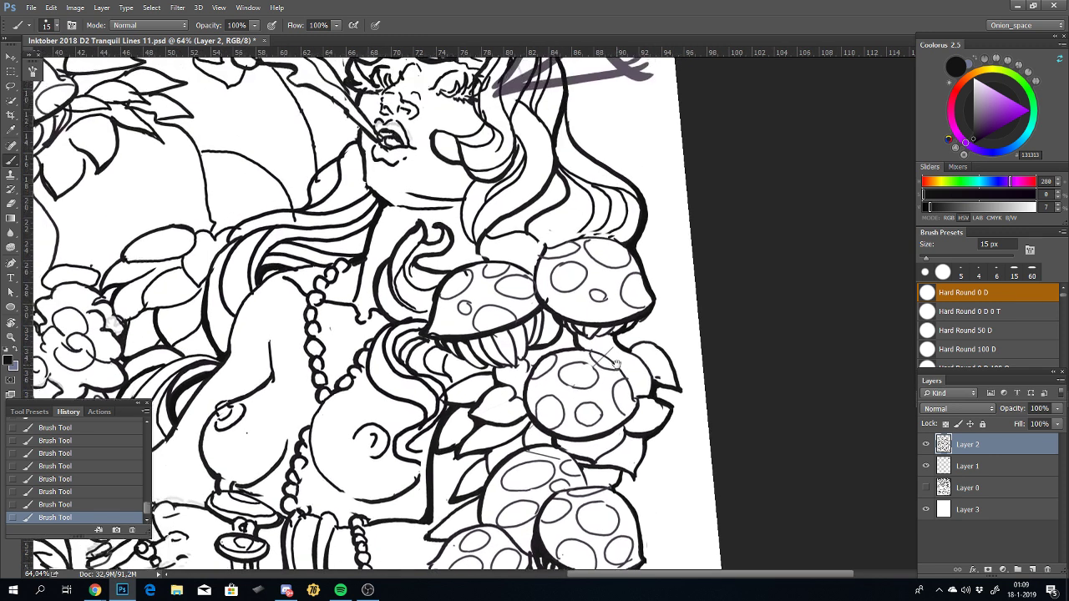
drag(622, 297, 666, 318)
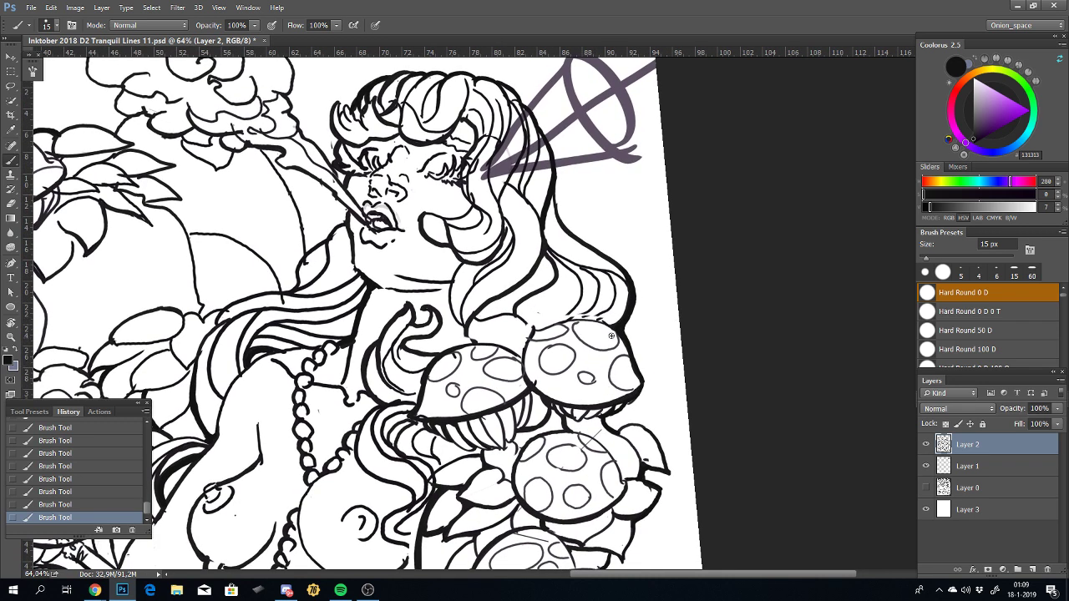
scroll(613, 321, up, 2)
drag(616, 368, 645, 410)
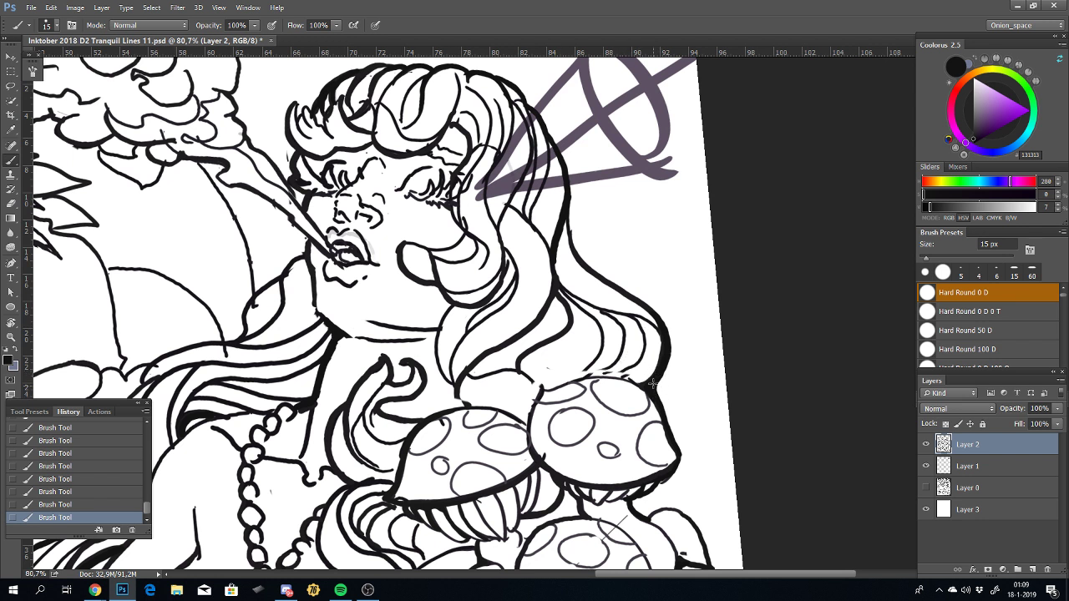
drag(657, 376, 611, 275)
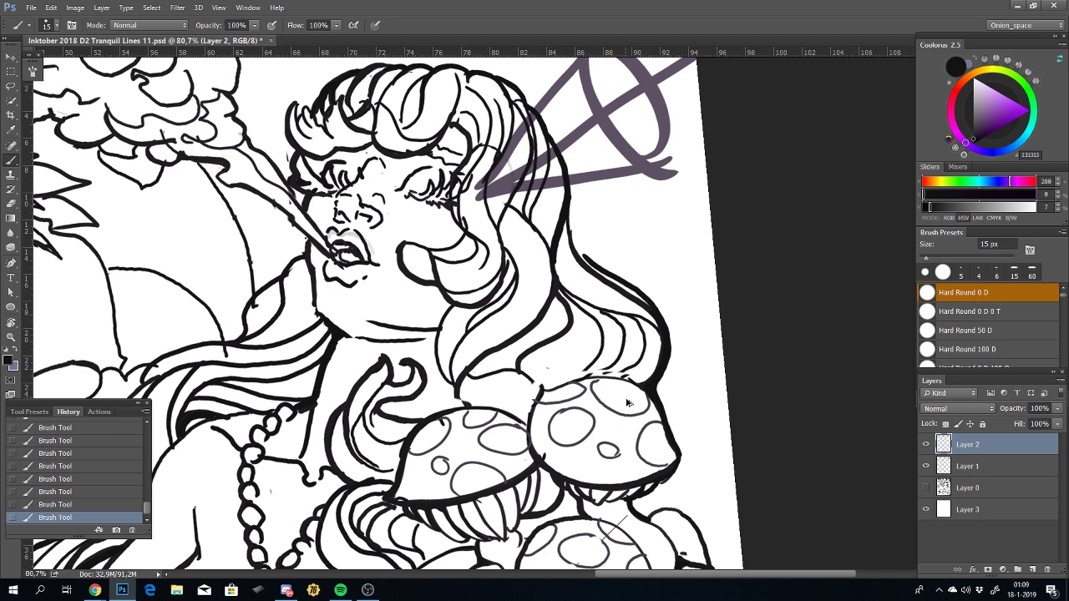
key(ctrl+z)
drag(668, 355, 630, 289)
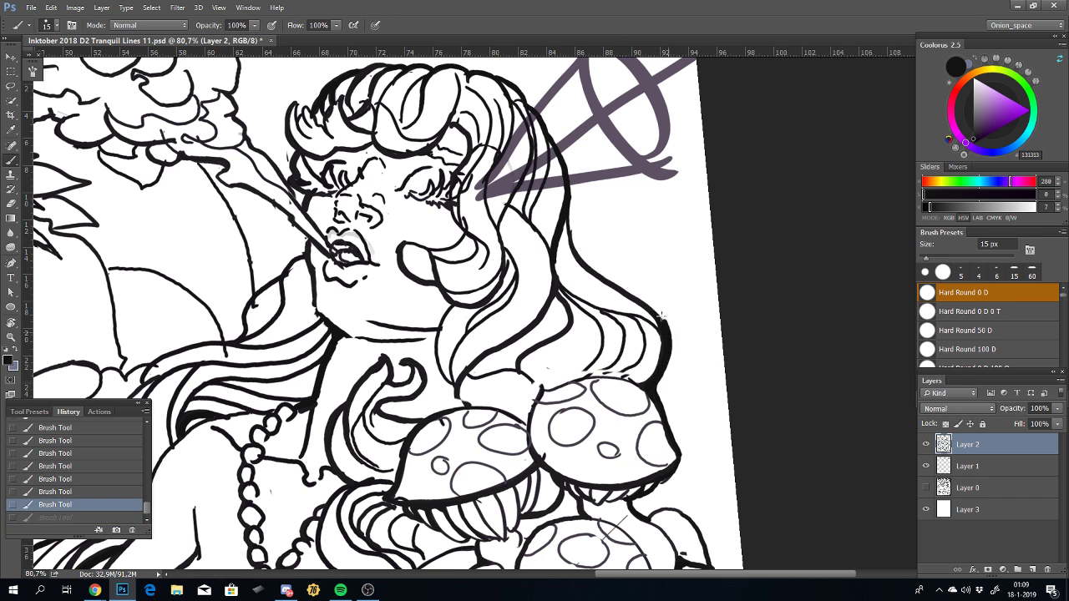
key(ctrl+z)
drag(656, 393, 572, 206)
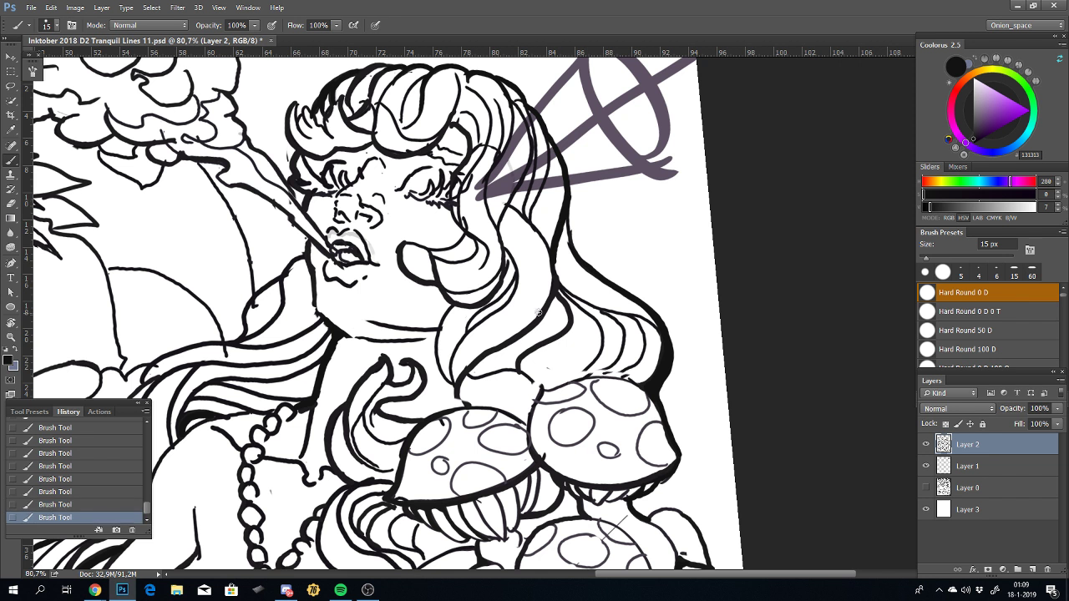
key(ctrl+z)
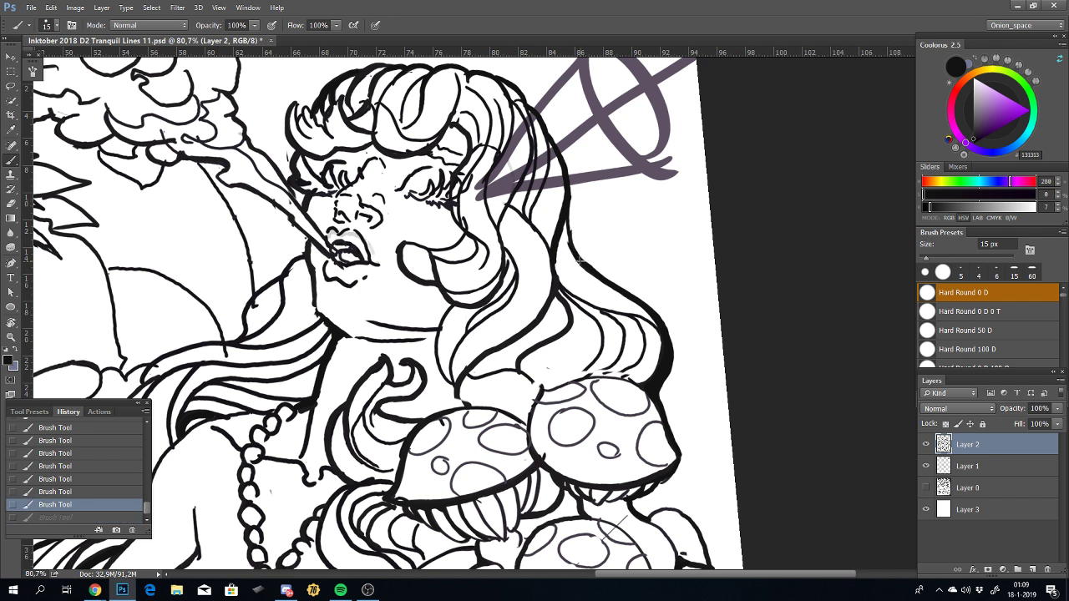
key(ctrl+z)
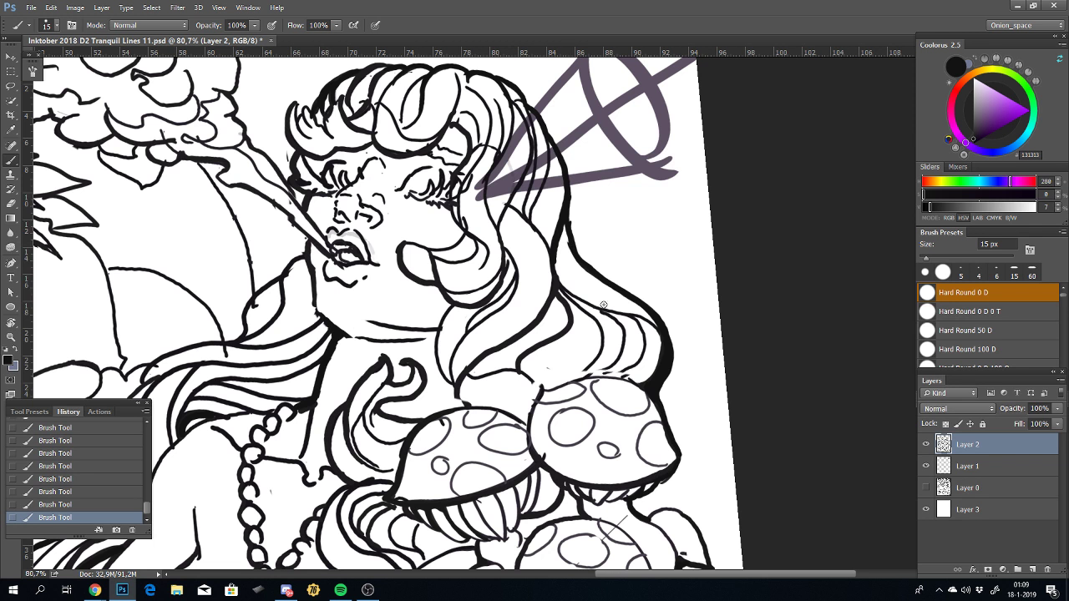
key(ctrl+z)
key(ctrl+z)
Step: Erase the small stray ink marks beside the hair's right outline with the Eraser
key(e)
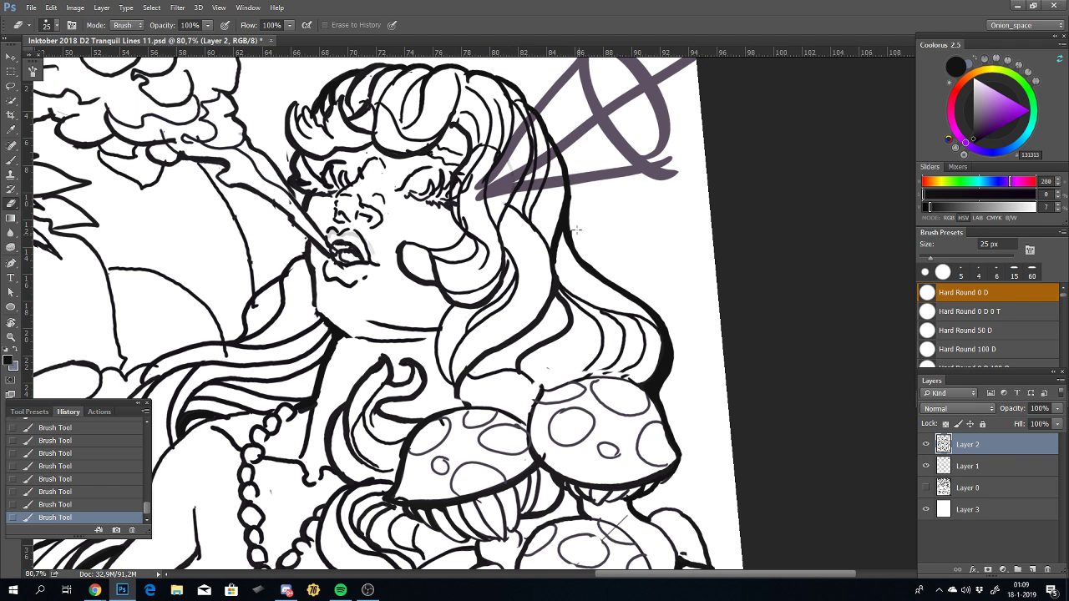
click(576, 235)
click(581, 250)
key(ctrl+z)
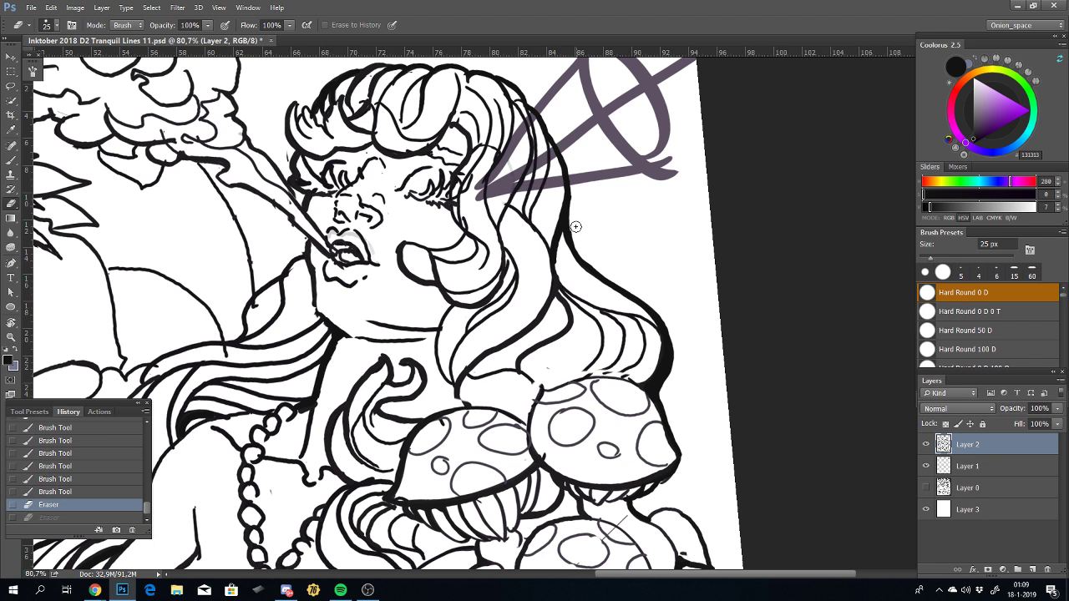
click(575, 234)
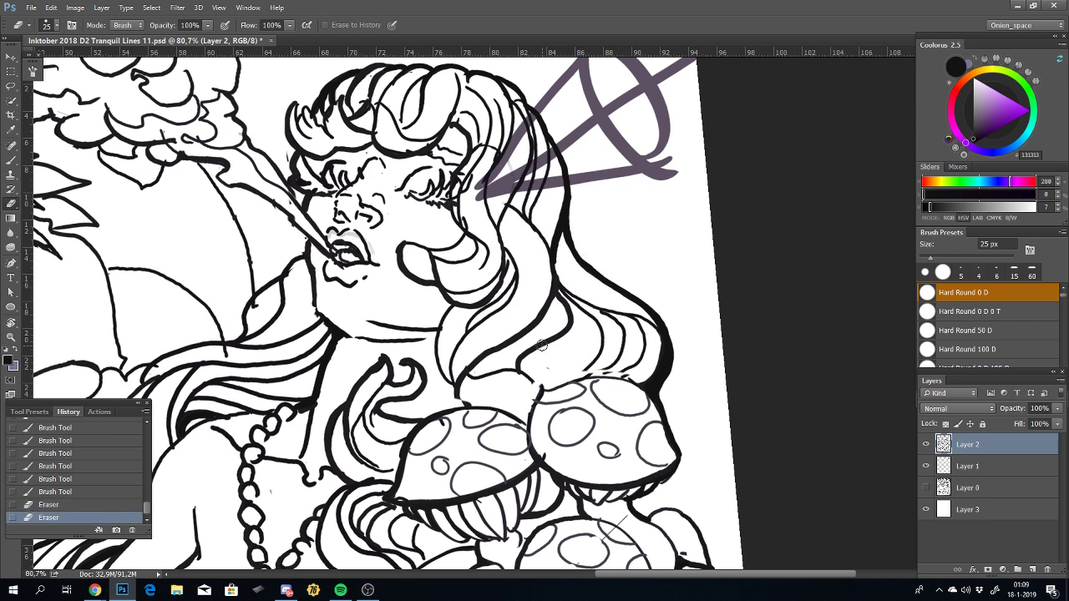
mouse_move(648, 373)
mouse_down()
mouse_move(648, 313)
mouse_move(627, 302)
mouse_up()
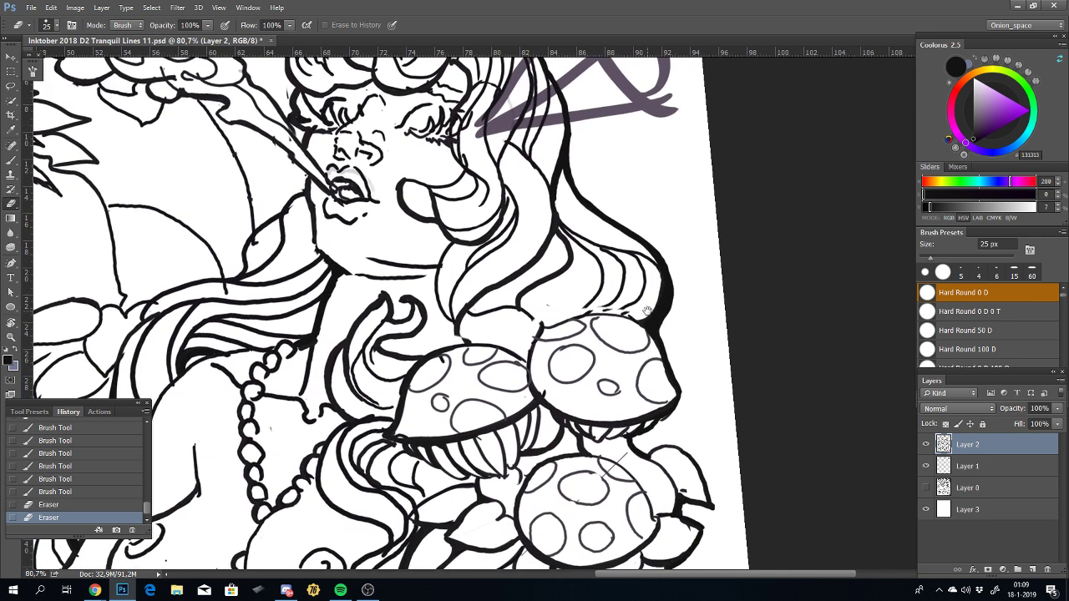
Step: Review the lower part of the inked illustration on Layer 2 and raise the music volume
scroll(634, 337, down, 3)
scroll(634, 337, down, 2)
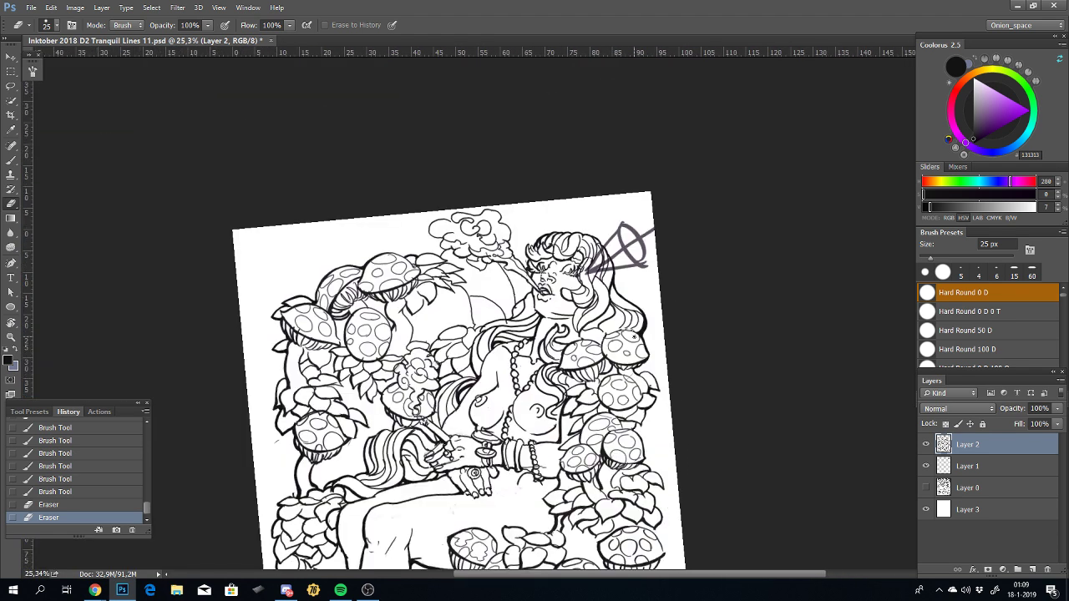
drag(515, 435, 539, 296)
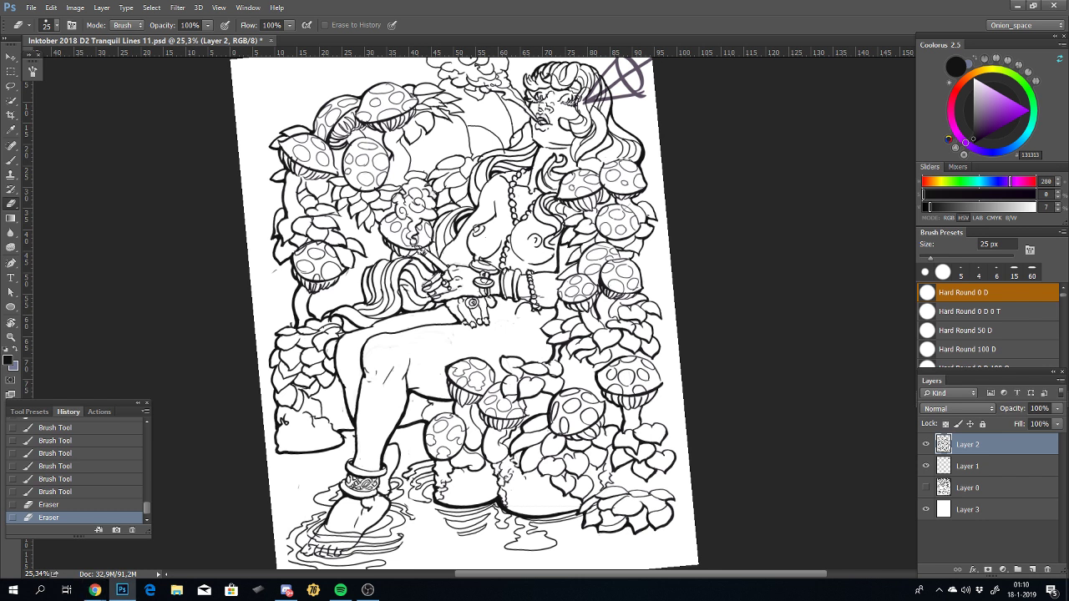
key(XF86AudioRaiseVolume)
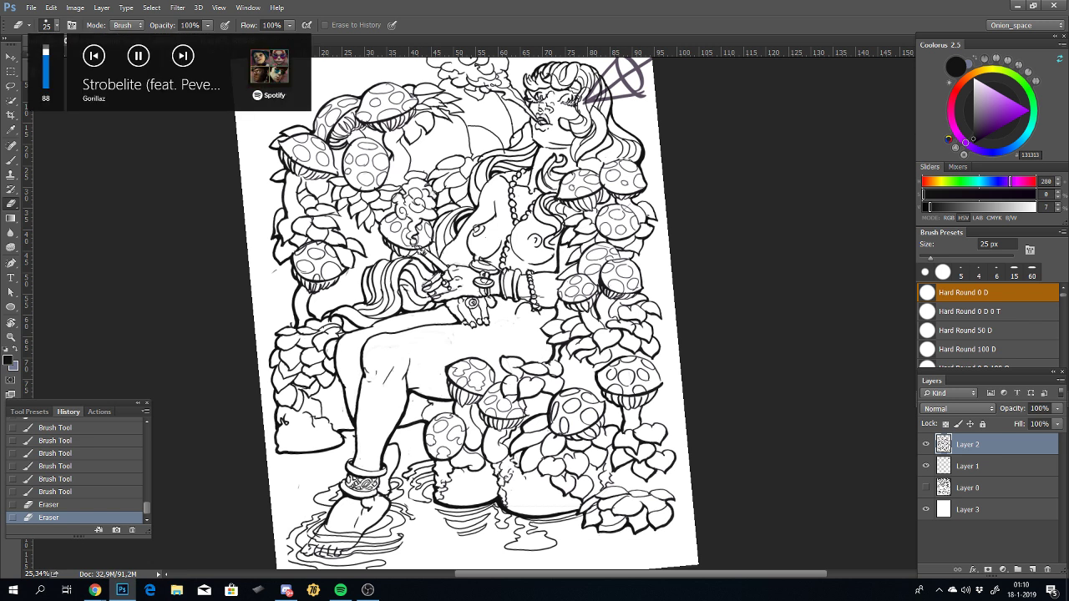
Step: Play Hot Chip's 'I Feel Better' in Spotify, then hide Spotify and return to the drawing
click(340, 591)
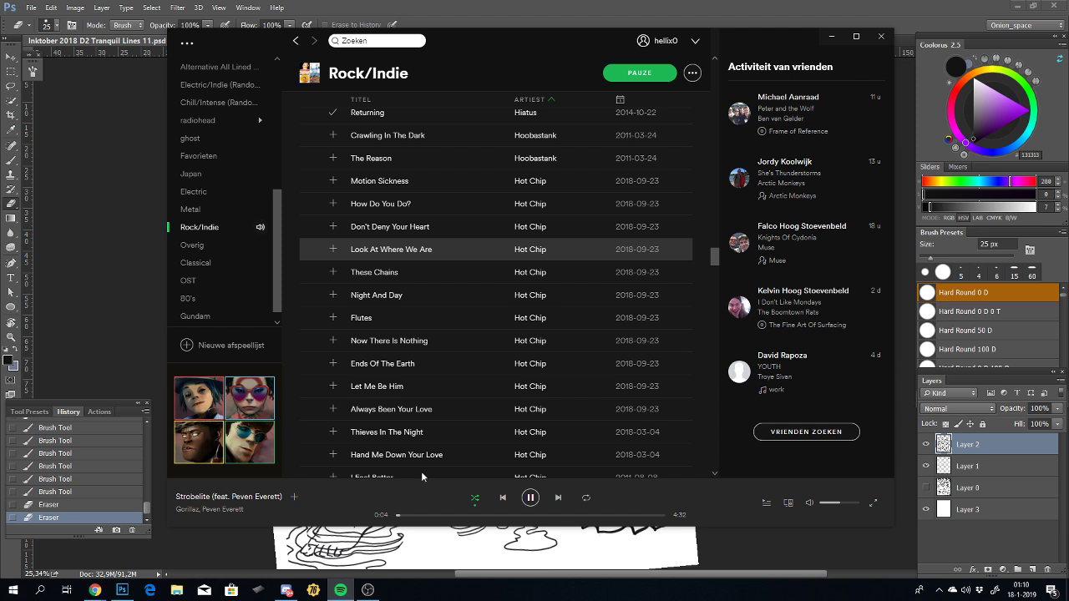
mouse_move(381, 203)
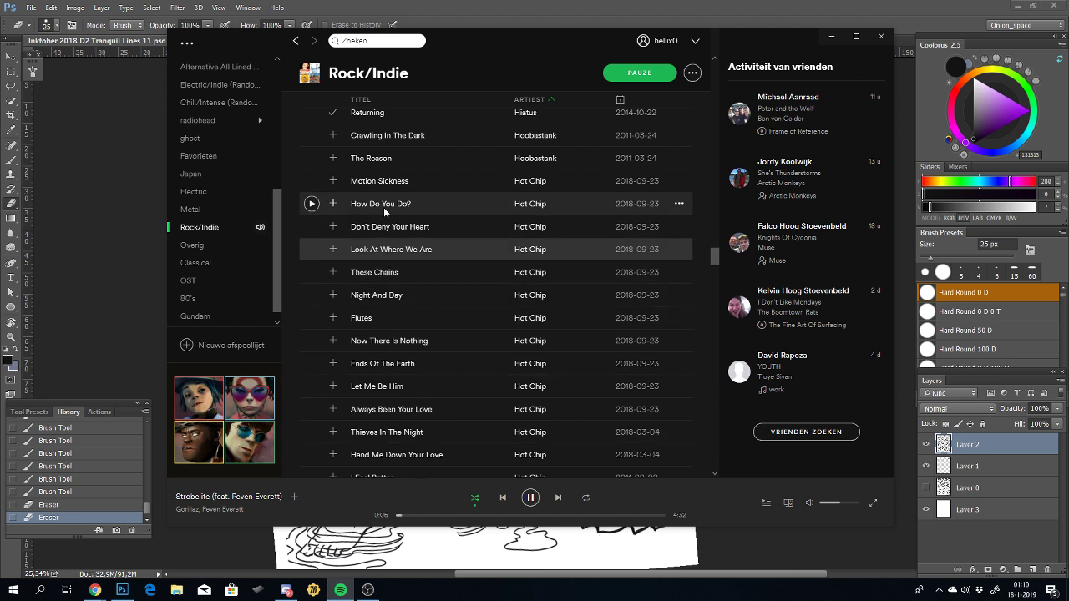
double_click(397, 228)
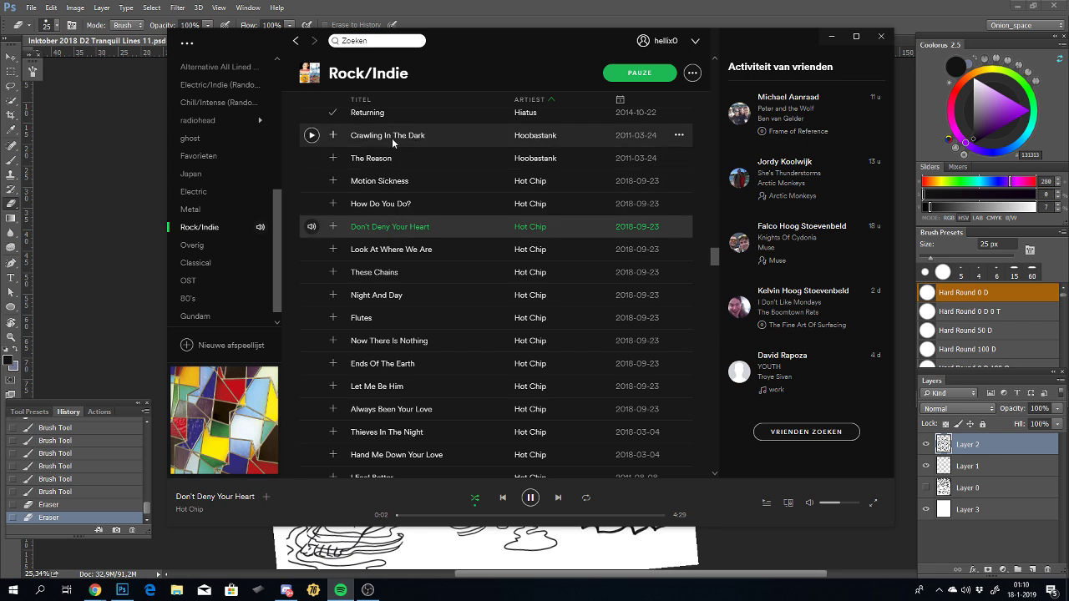
scroll(421, 305, down, 2)
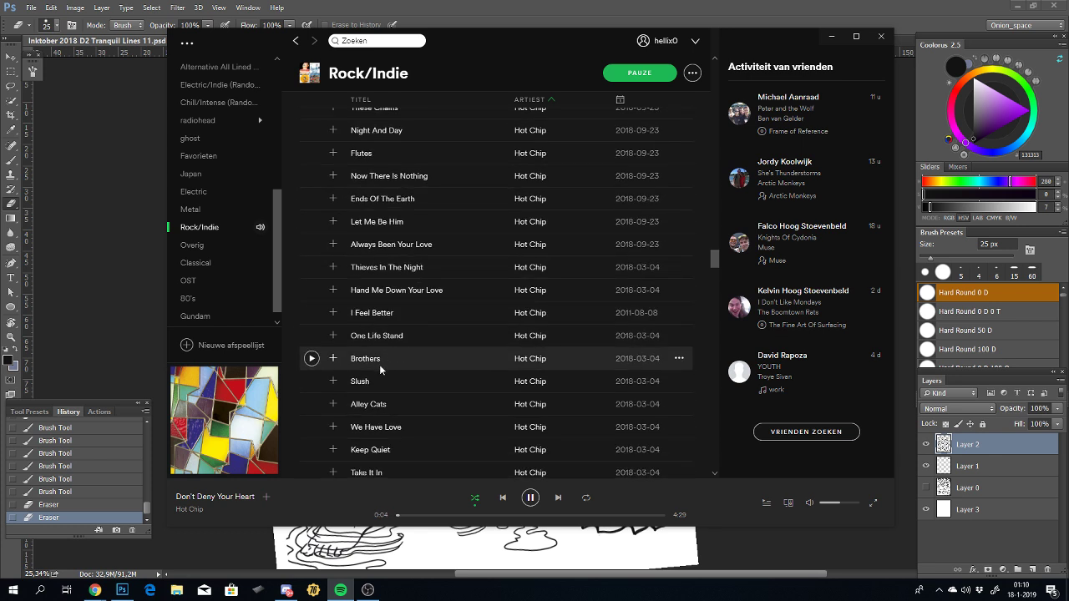
double_click(376, 312)
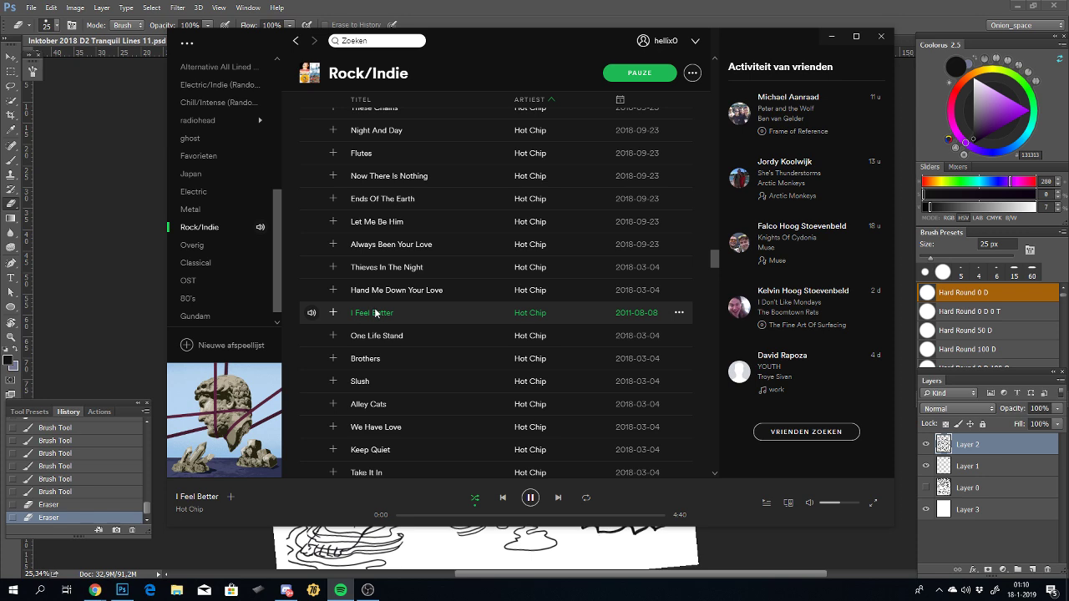
click(811, 532)
mouse_move(566, 401)
mouse_down()
mouse_move(604, 430)
mouse_move(602, 380)
mouse_up()
Step: Flip the canvas horizontally to check the drawing mirrored
scroll(584, 126, down, 2)
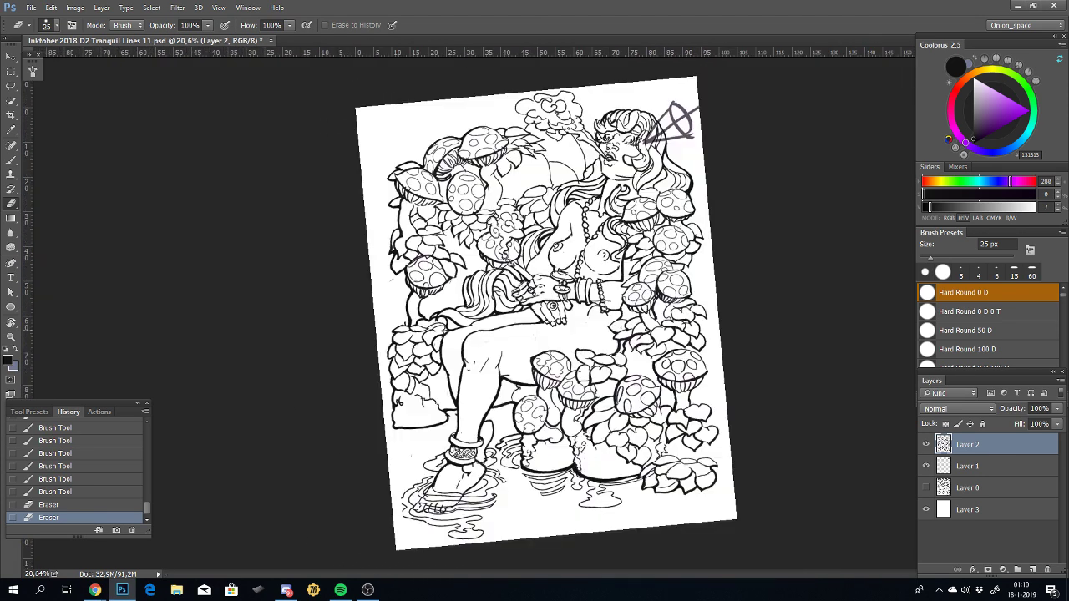
scroll(584, 321, up, 1)
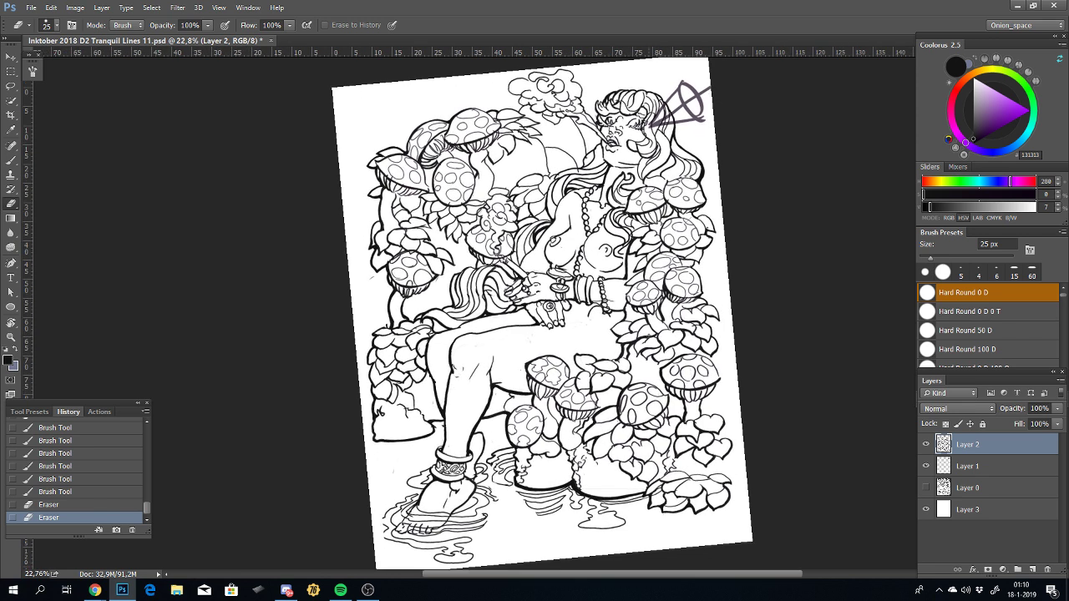
key(ctrl+shift+h)
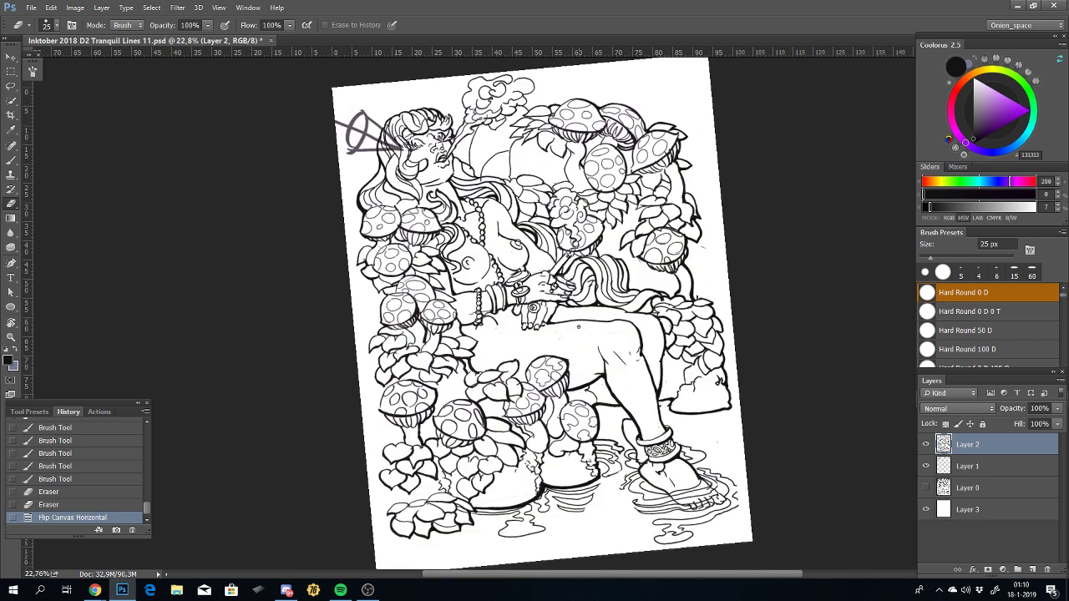
drag(530, 216, 549, 246)
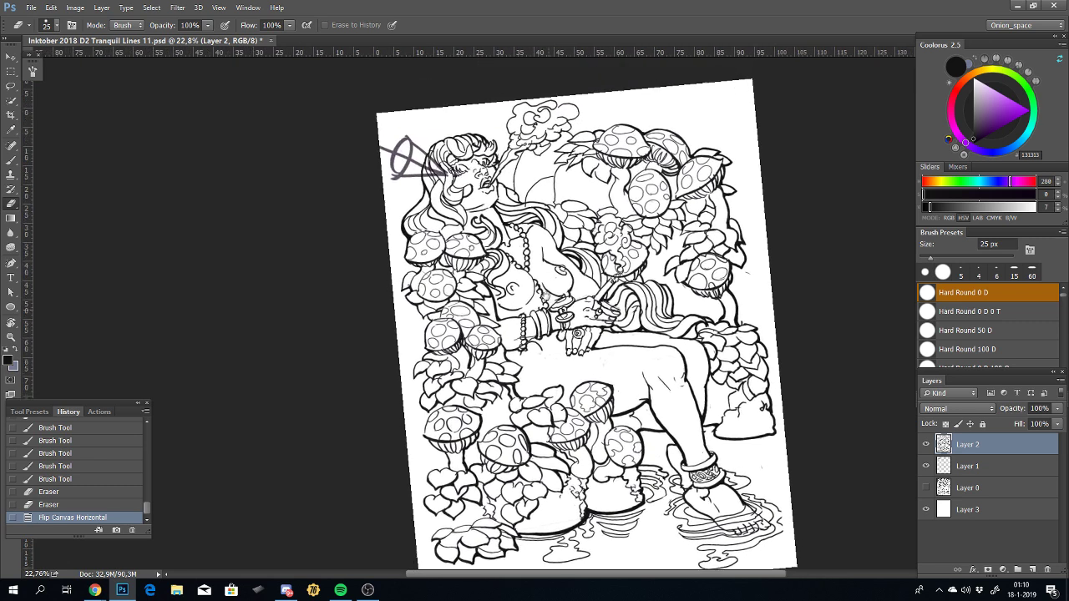
Step: Save the drawing over Inktober 2018 D2 Tranquil Lines 11.psd
scroll(547, 247, up, 3)
scroll(576, 360, down, 1)
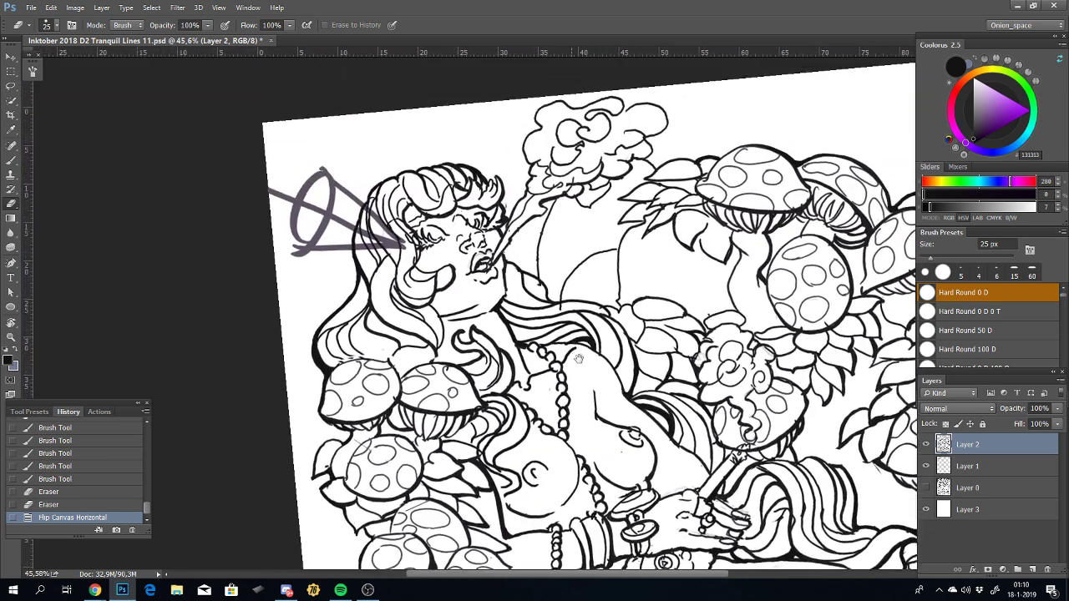
scroll(578, 361, up, 2)
drag(576, 354, 561, 318)
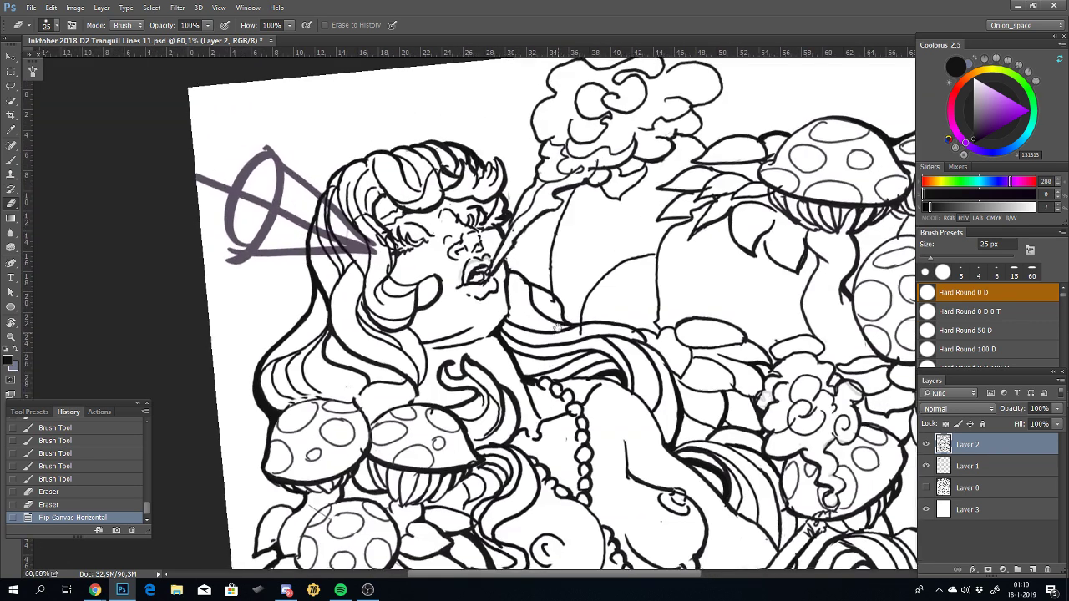
key(ctrl+shift+s)
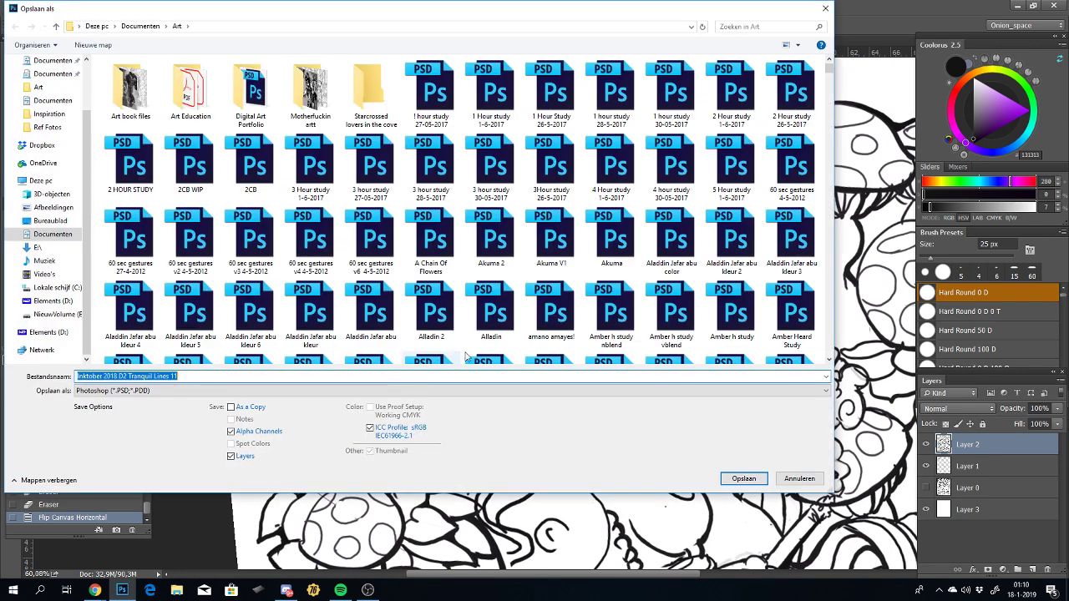
key(Return)
key(Return)
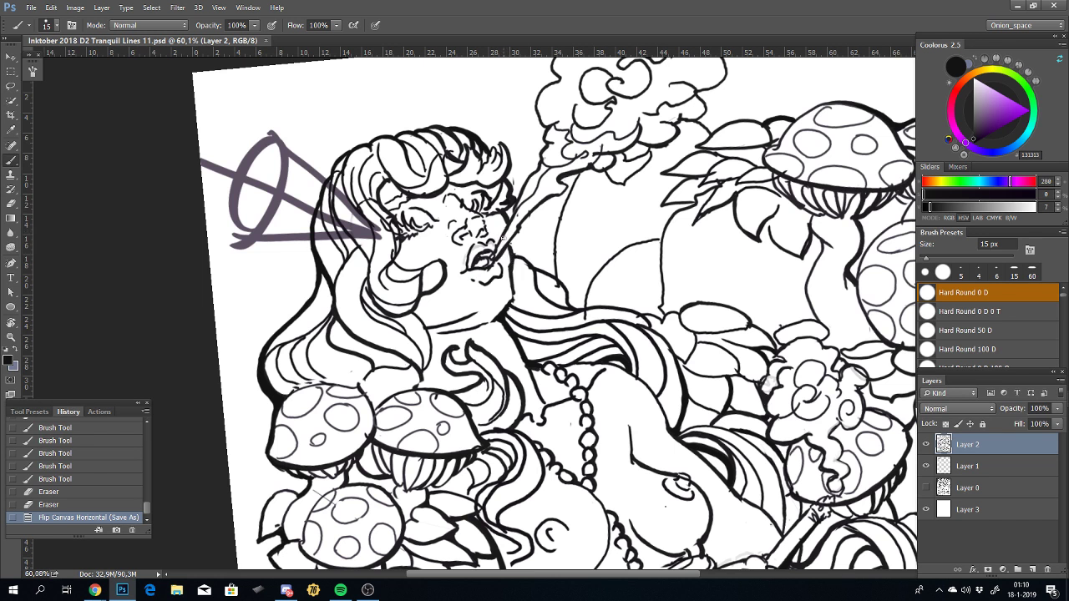
Step: Lasso the small face strokes, nudge them three steps left, and deselect
key(l)
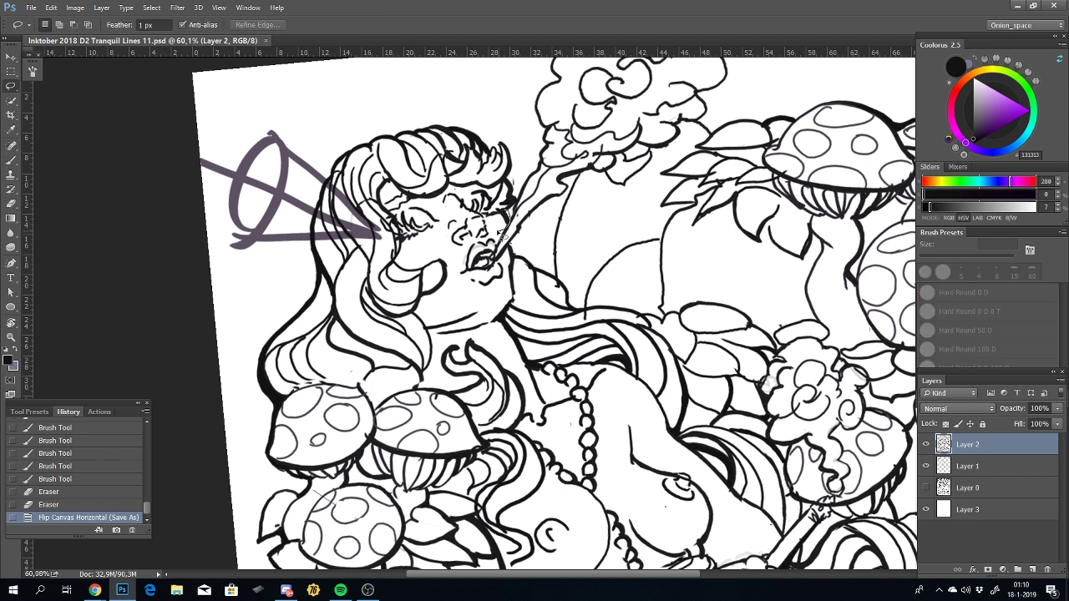
drag(502, 219, 506, 225)
key(v)
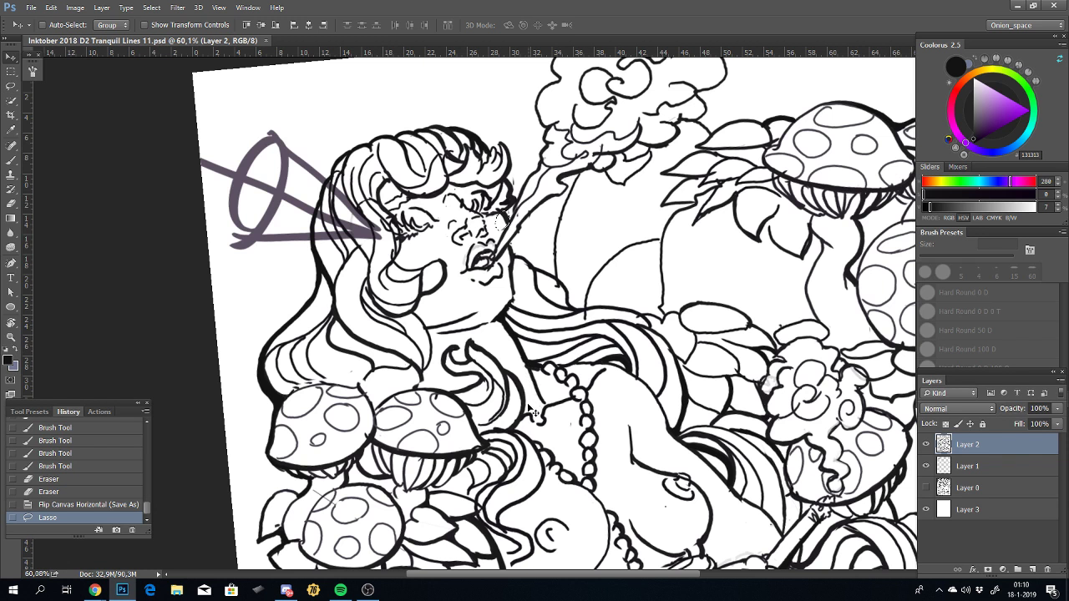
key(Left)
key(Left)
key(Left)
key(Left)
key(Left)
key(Left)
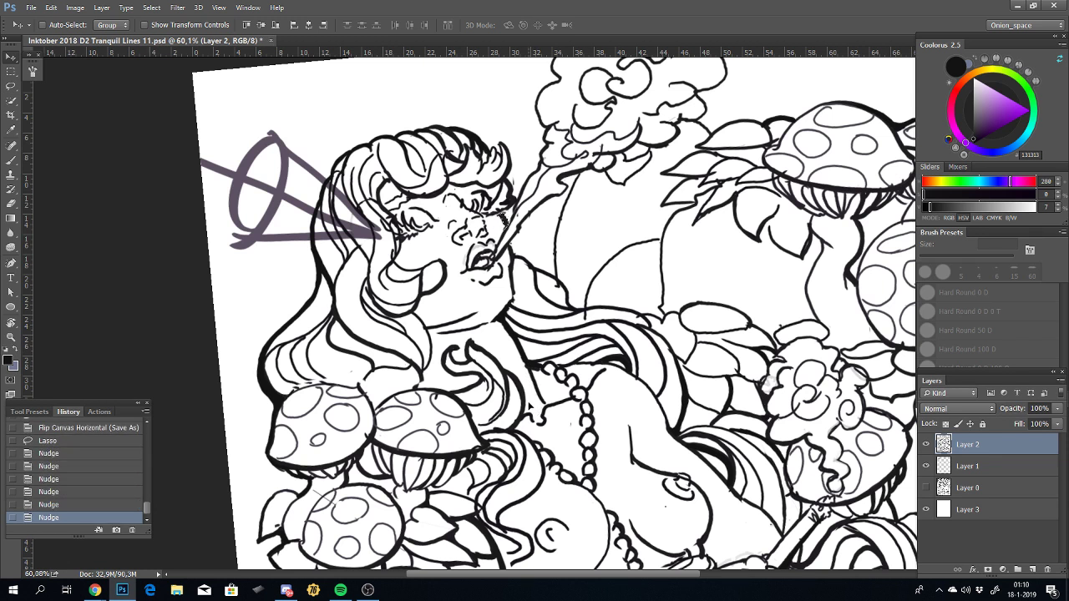
key(Left)
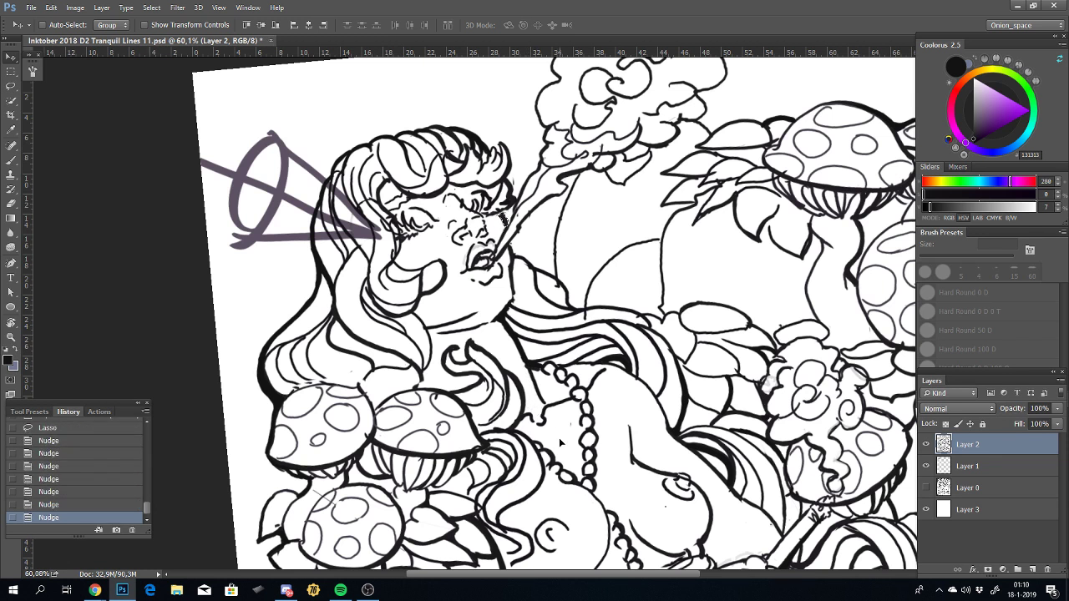
key(Left)
key(ctrl+d)
Step: Ink a short upward brush stroke beside the woman's face, redrawing it twice
key(b)
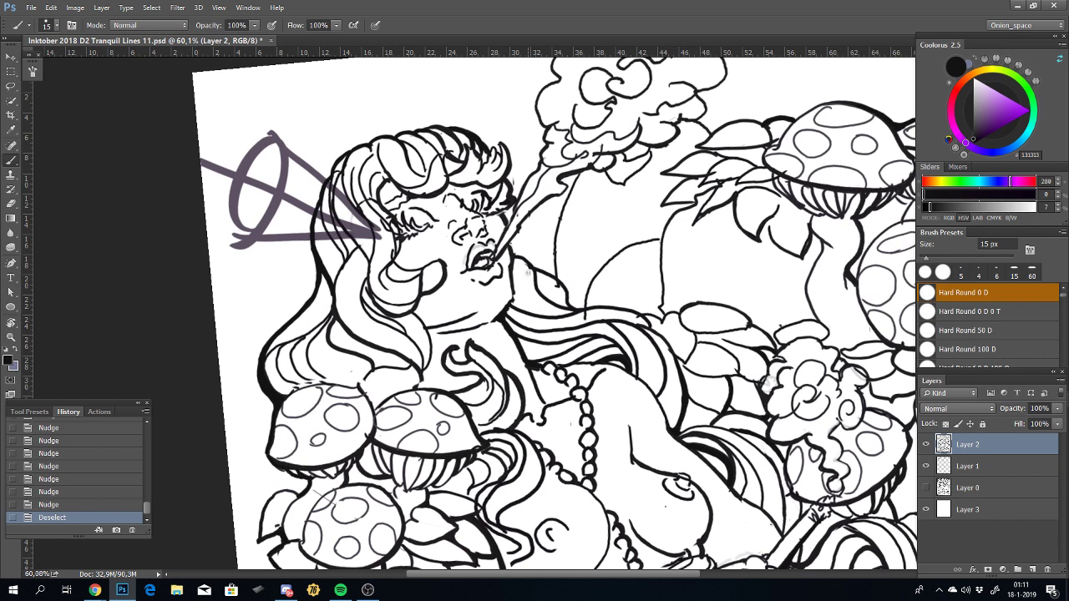
drag(516, 293, 515, 254)
key(ctrl+z)
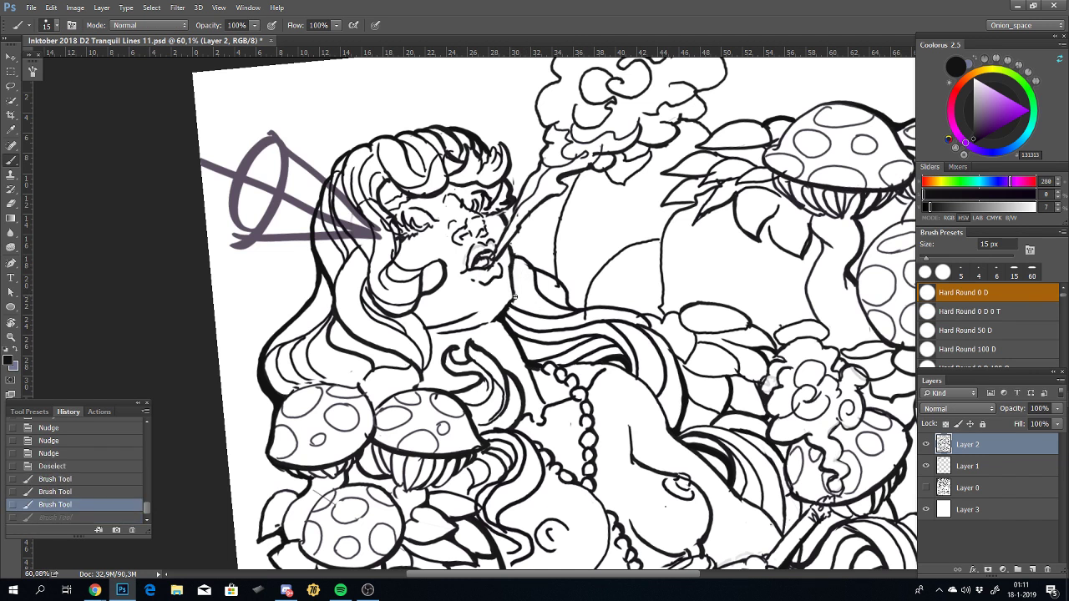
drag(514, 292, 511, 263)
key(ctrl+z)
drag(515, 299, 507, 239)
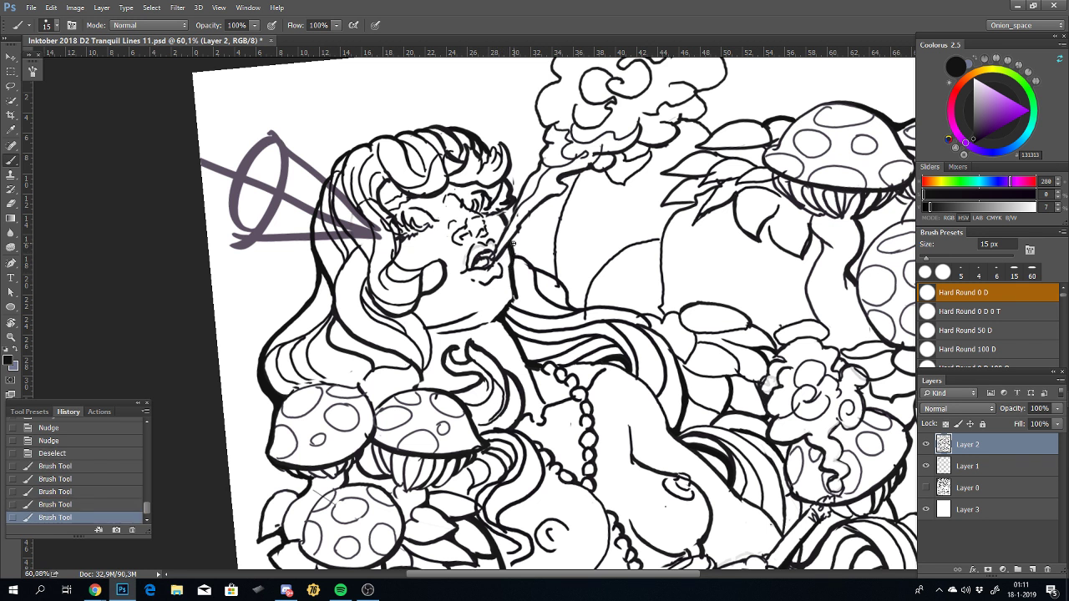
Step: Add and refine a few short ink strokes near the woman's eye
drag(512, 259, 510, 251)
drag(491, 196, 497, 191)
key(ctrl+z)
key(ctrl+z)
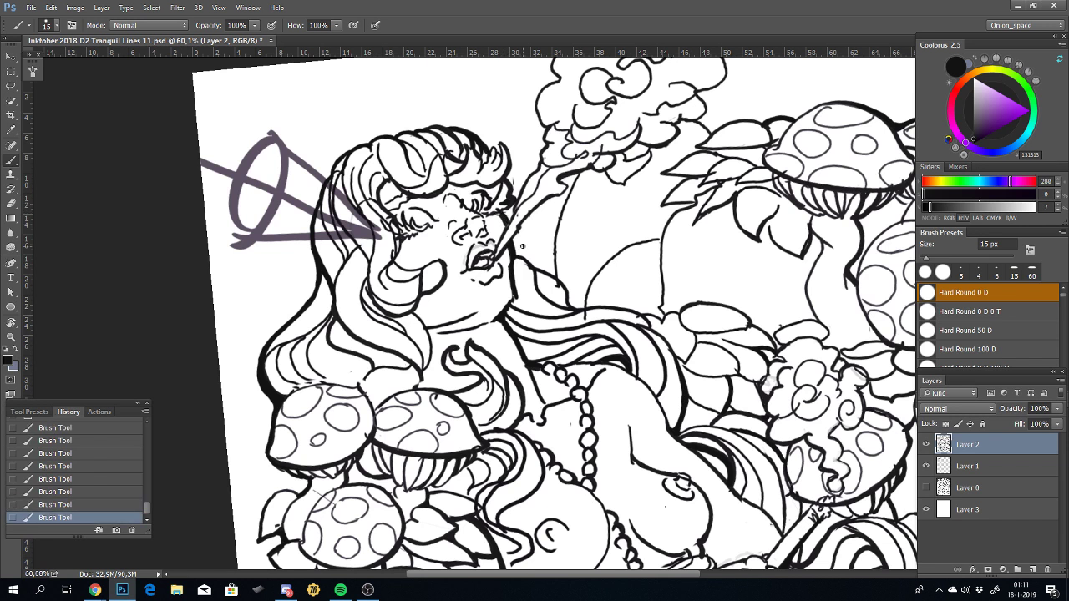
key(ctrl+z)
drag(506, 222, 501, 212)
key(ctrl+z)
key(ctrl+z)
key(ctrl+z)
Step: Zoom out to review the whole drawing, then zoom into the top and place a tiny ink dot
scroll(449, 373, down, 3)
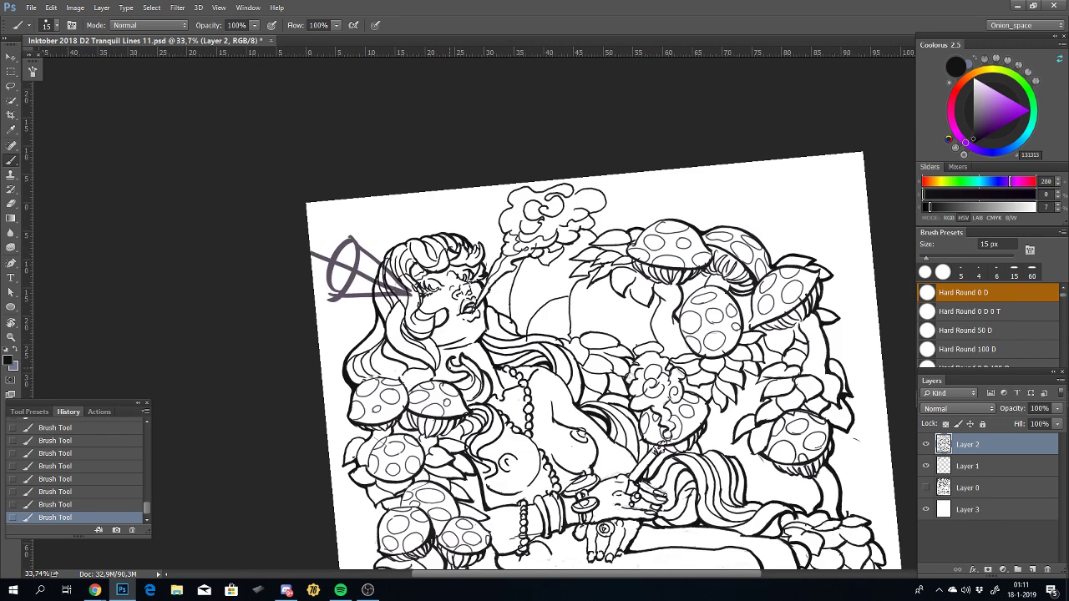
scroll(584, 376, down, 2)
scroll(543, 317, down, 3)
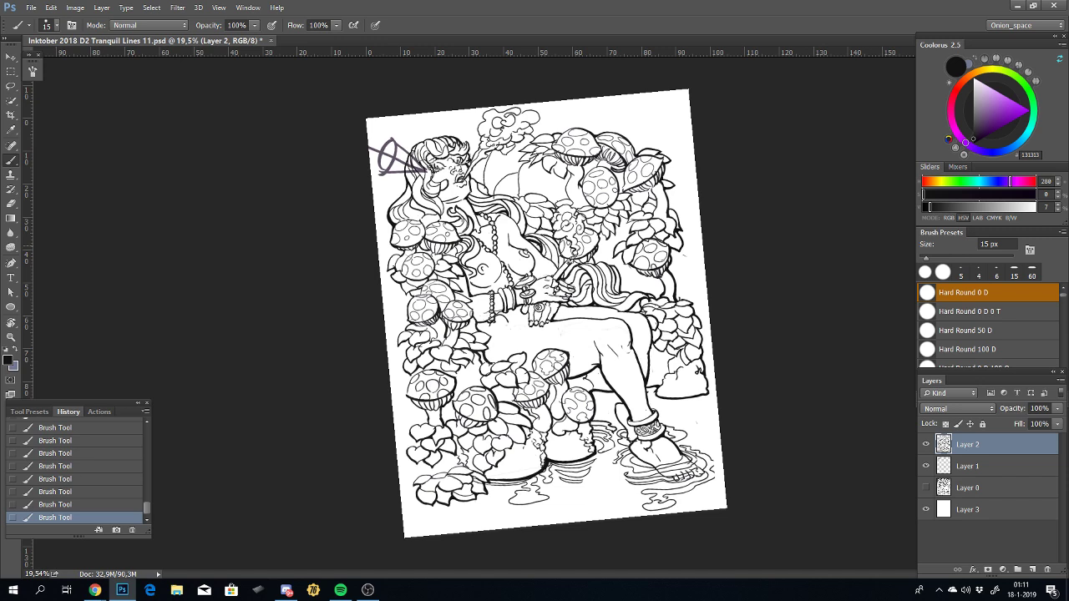
scroll(563, 167, up, 2)
scroll(563, 167, up, 2)
scroll(563, 167, up, 1)
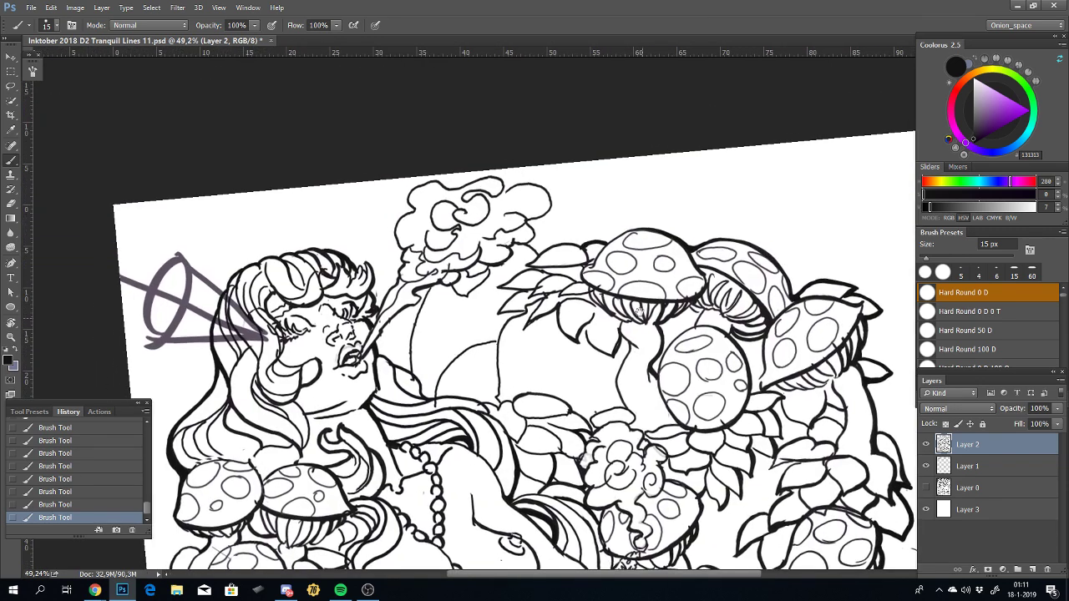
scroll(563, 167, up, 1)
scroll(601, 238, up, 1)
scroll(618, 260, down, 1)
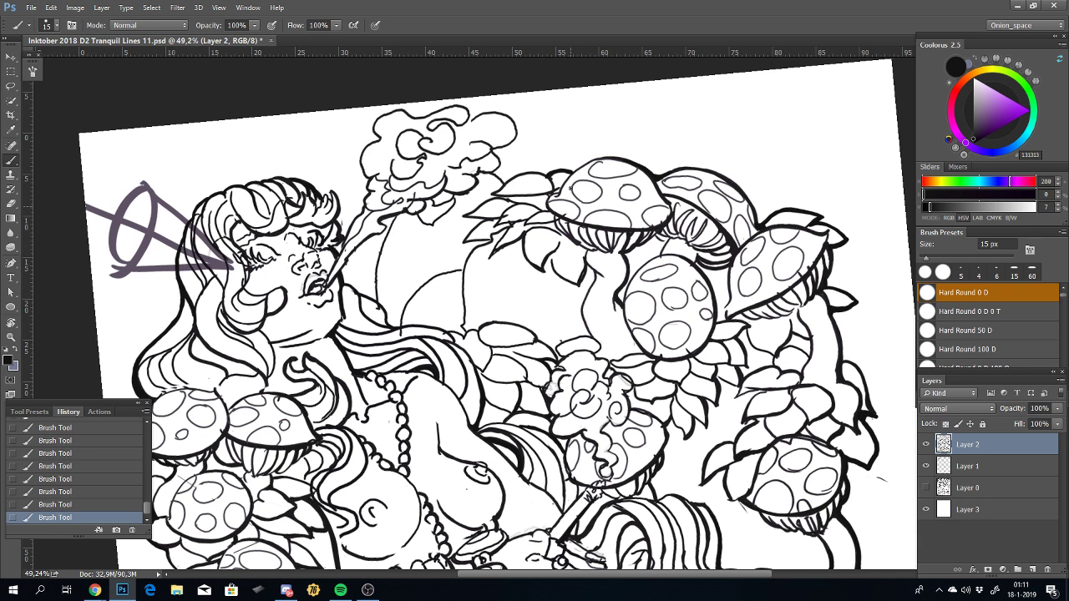
scroll(575, 289, up, 1)
scroll(560, 334, up, 1)
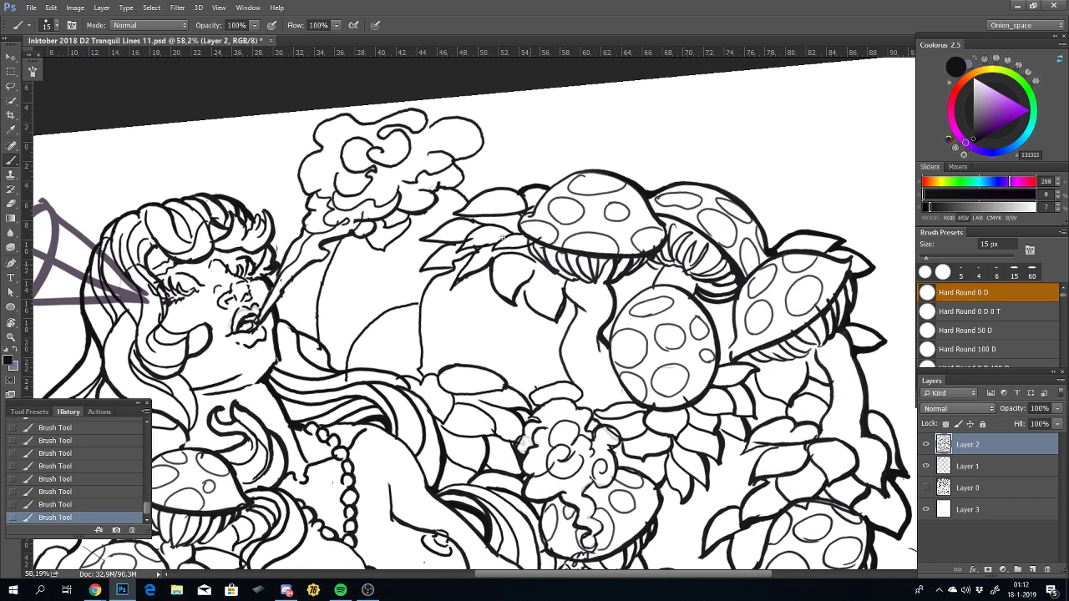
click(525, 338)
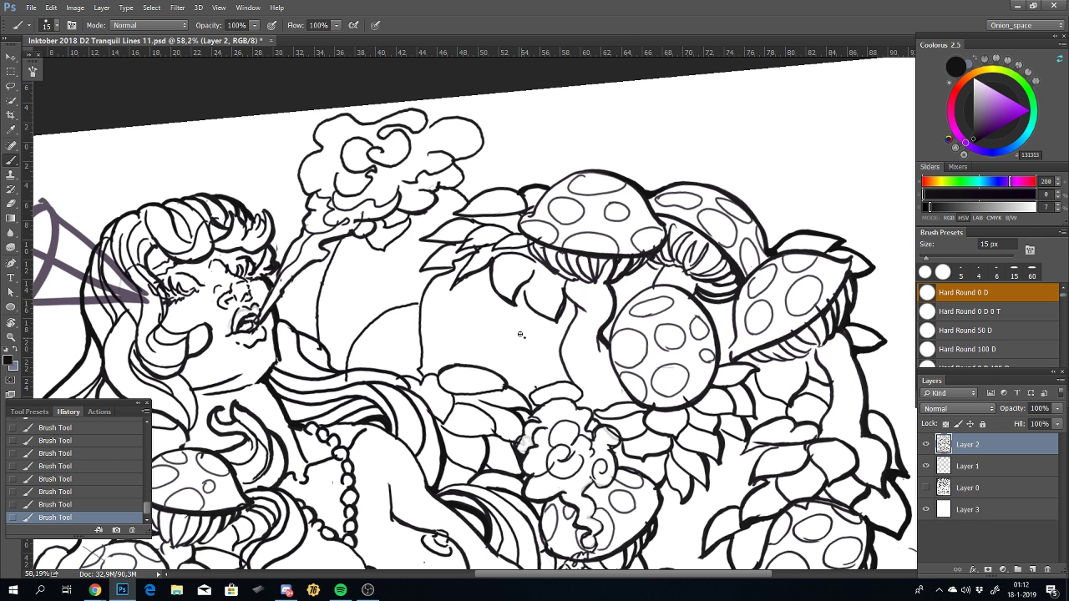